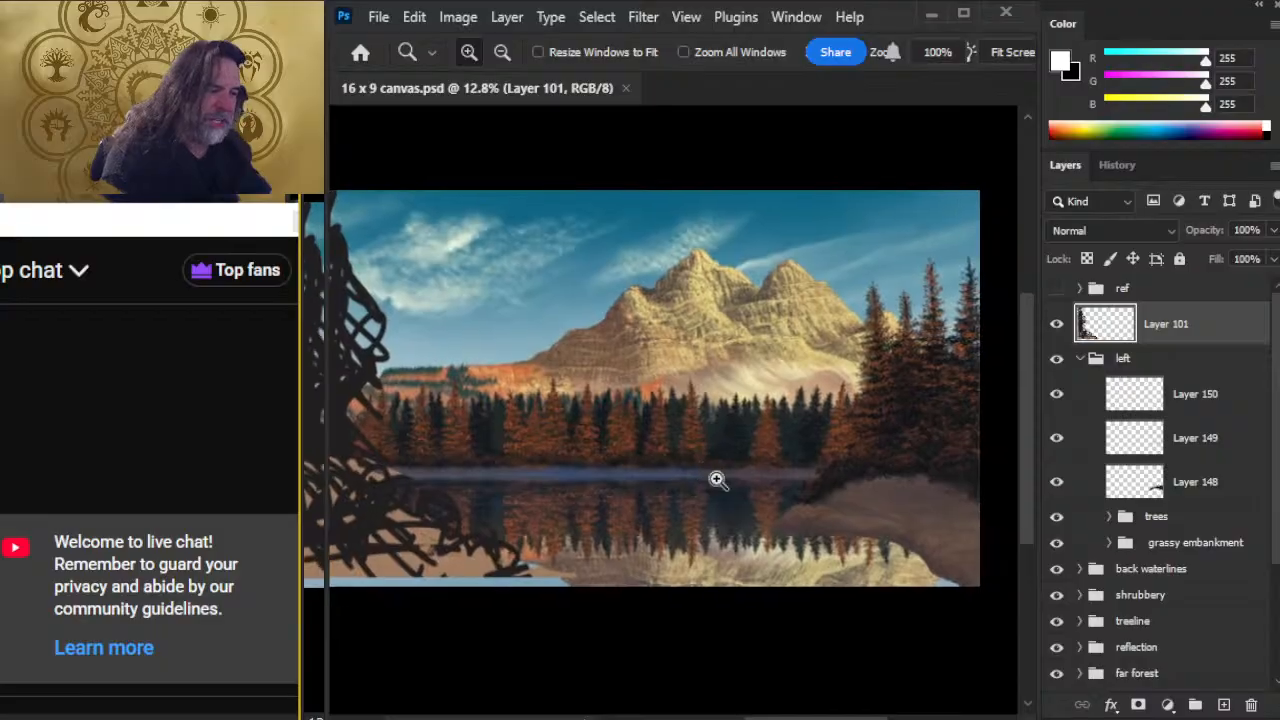
- Check the running YouTube live stream in the browser and return to the landscape painting in Photoshop
click(706, 451)
drag(740, 487, 800, 432)
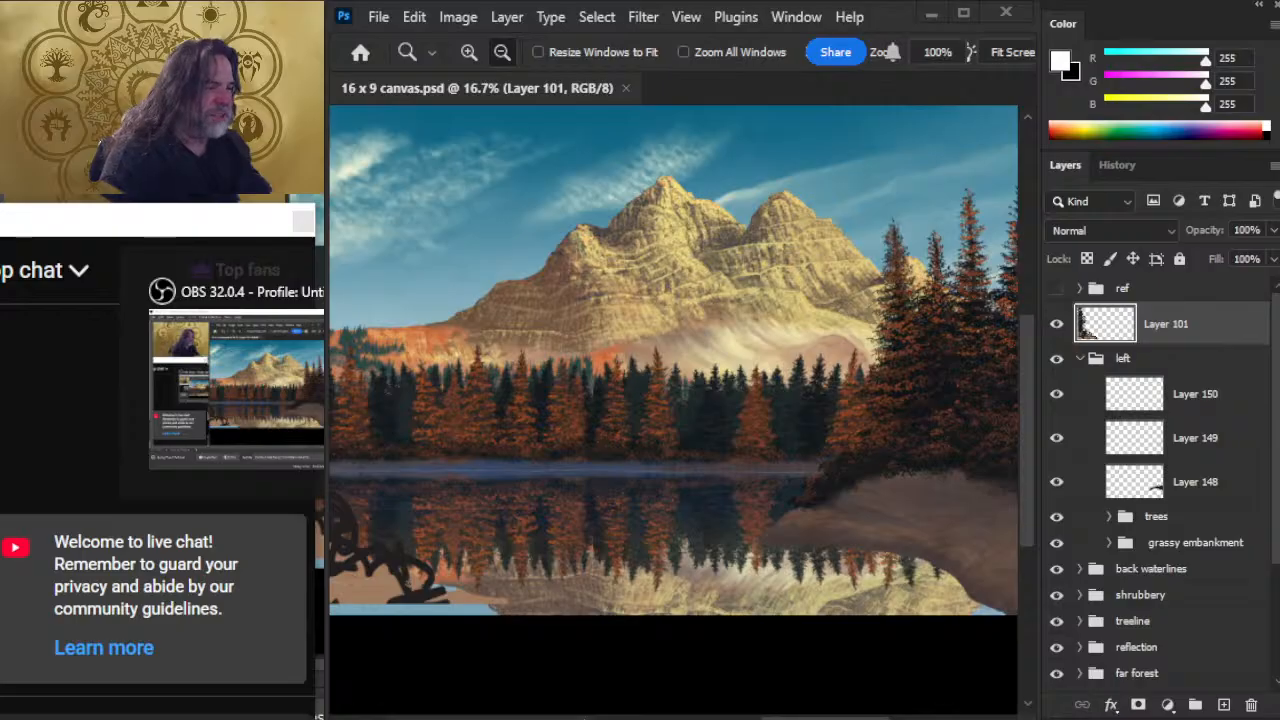
key(alt+Tab)
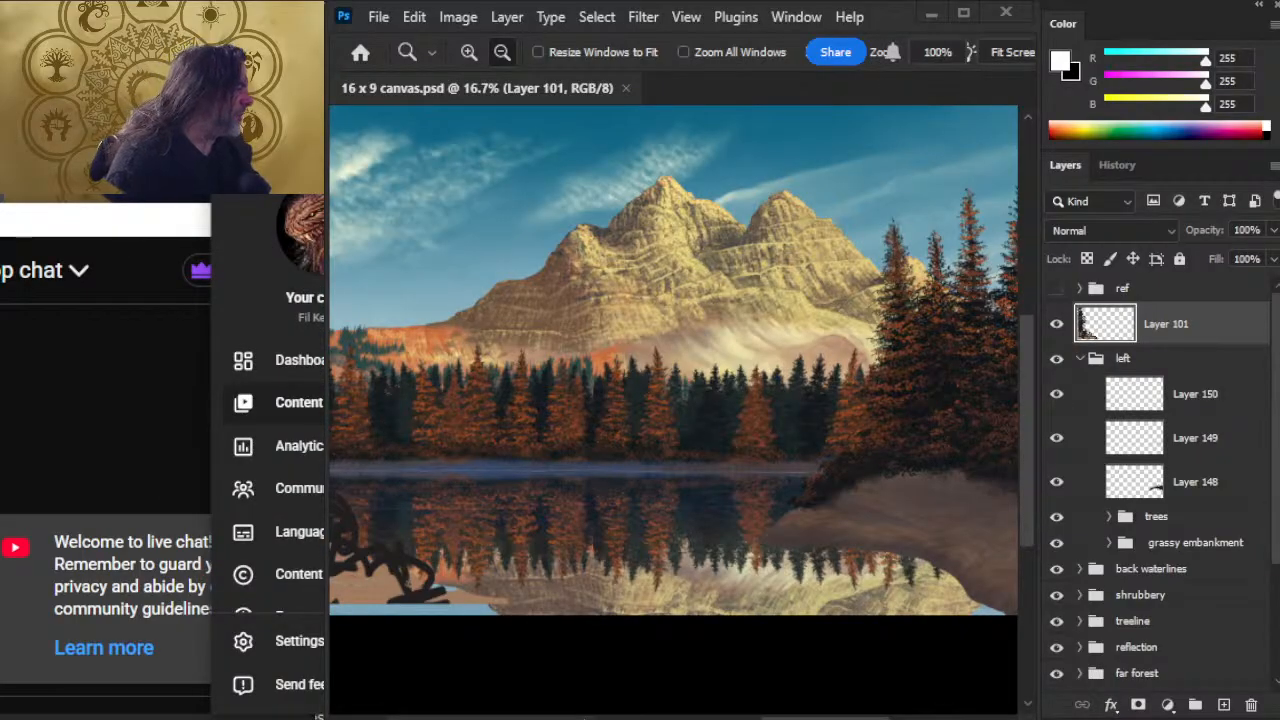
click(183, 241)
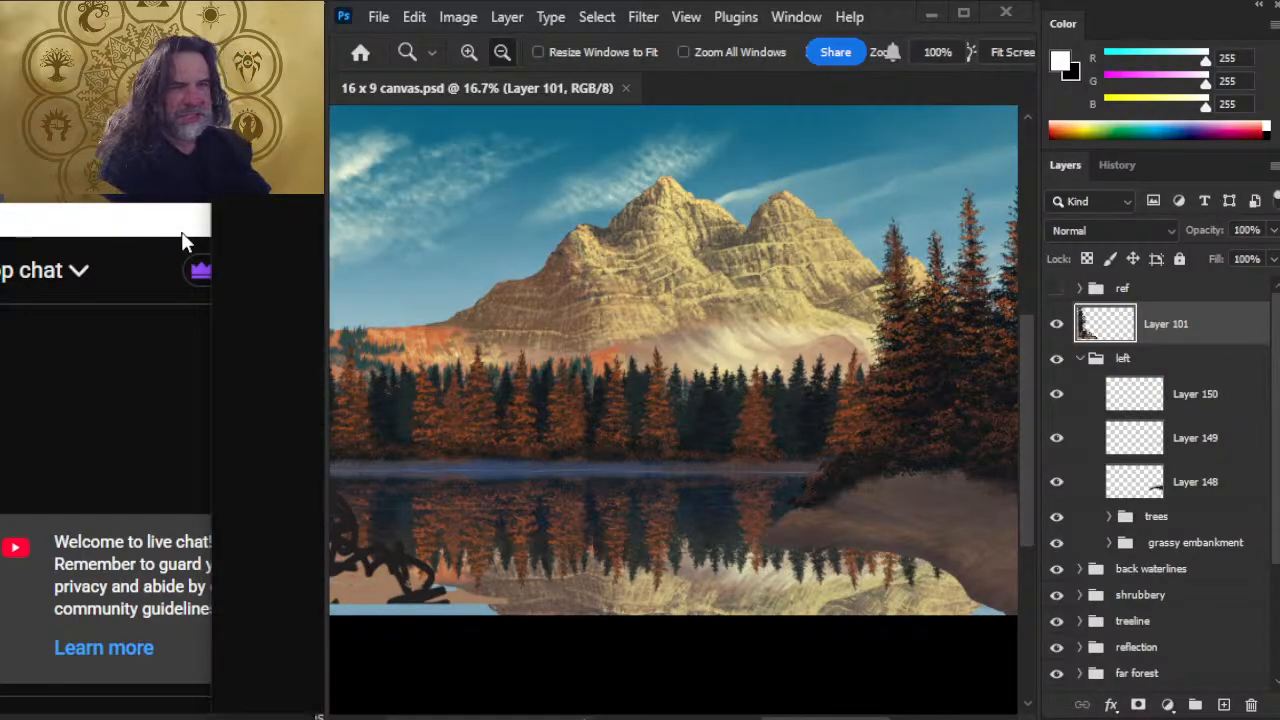
drag(203, 210, 308, 210)
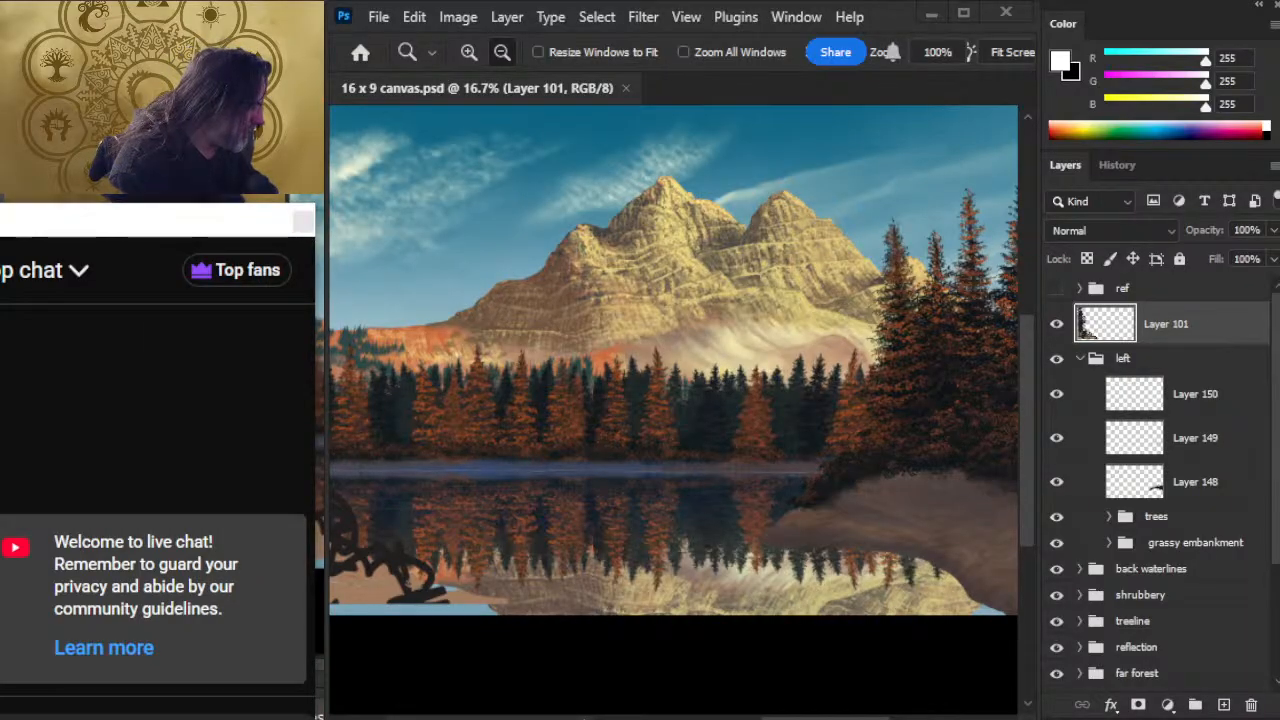
key(alt+Tab)
key(alt+Tab)
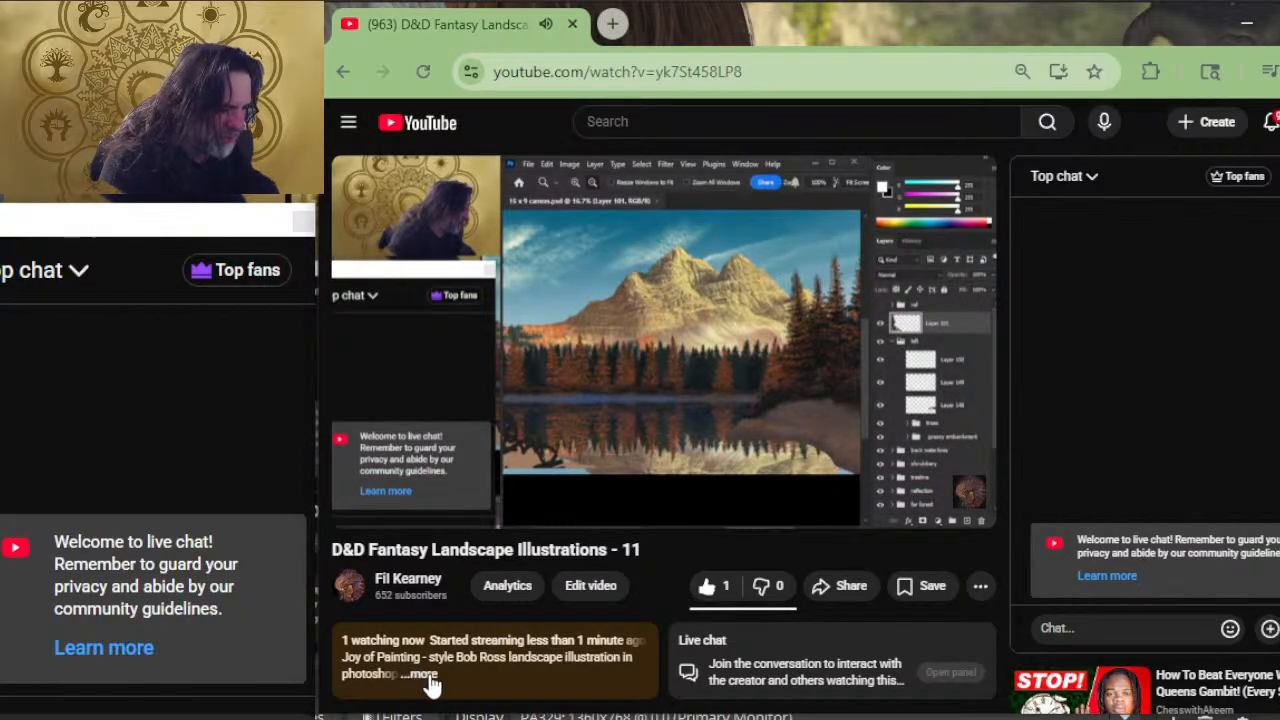
key(alt+Tab)
key(alt+Tab)
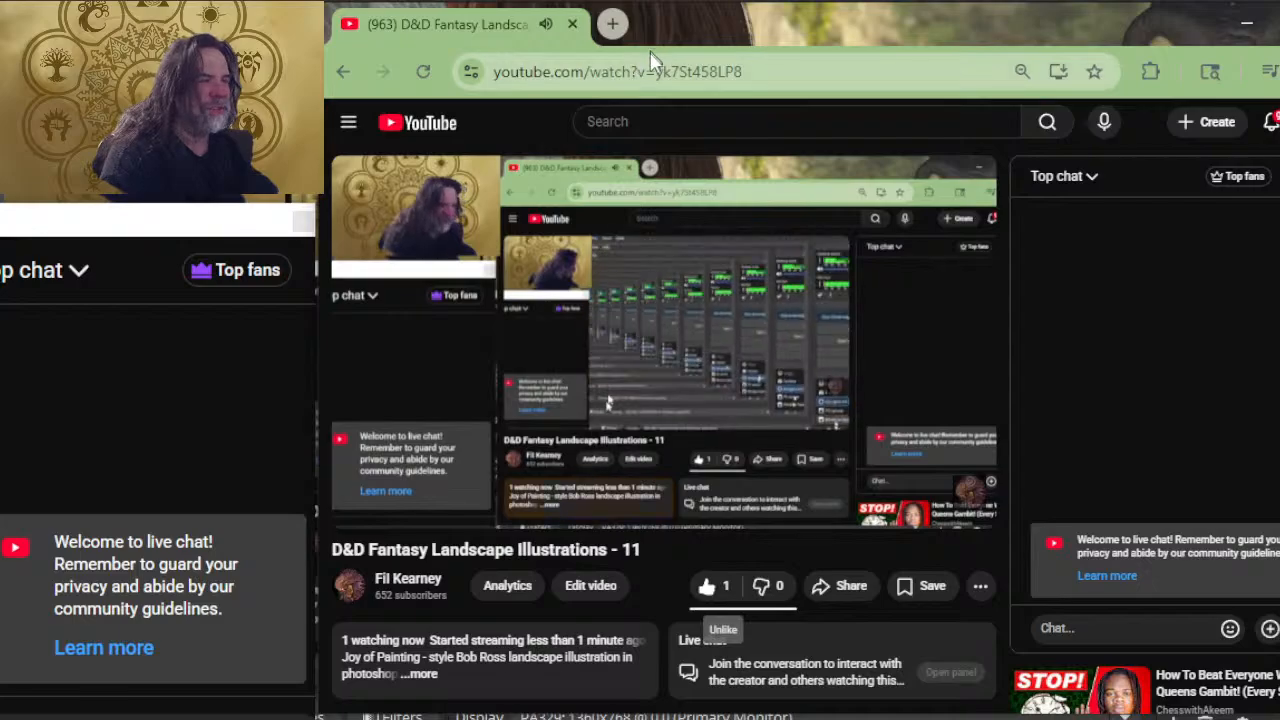
key(alt+Tab)
key(alt+Tab)
key(Tab)
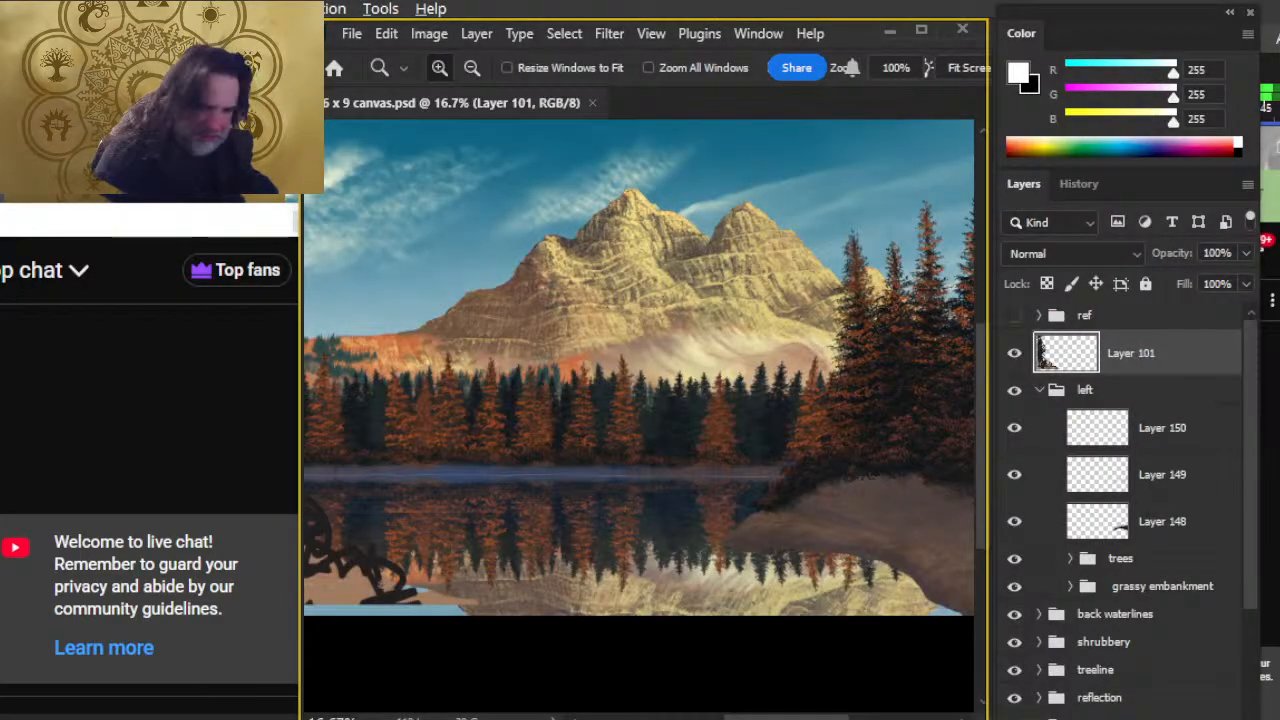
- Show the ref group, examine the reference photo of the mountain lake up close, and hide the group again
drag(886, 455, 718, 408)
key(x)
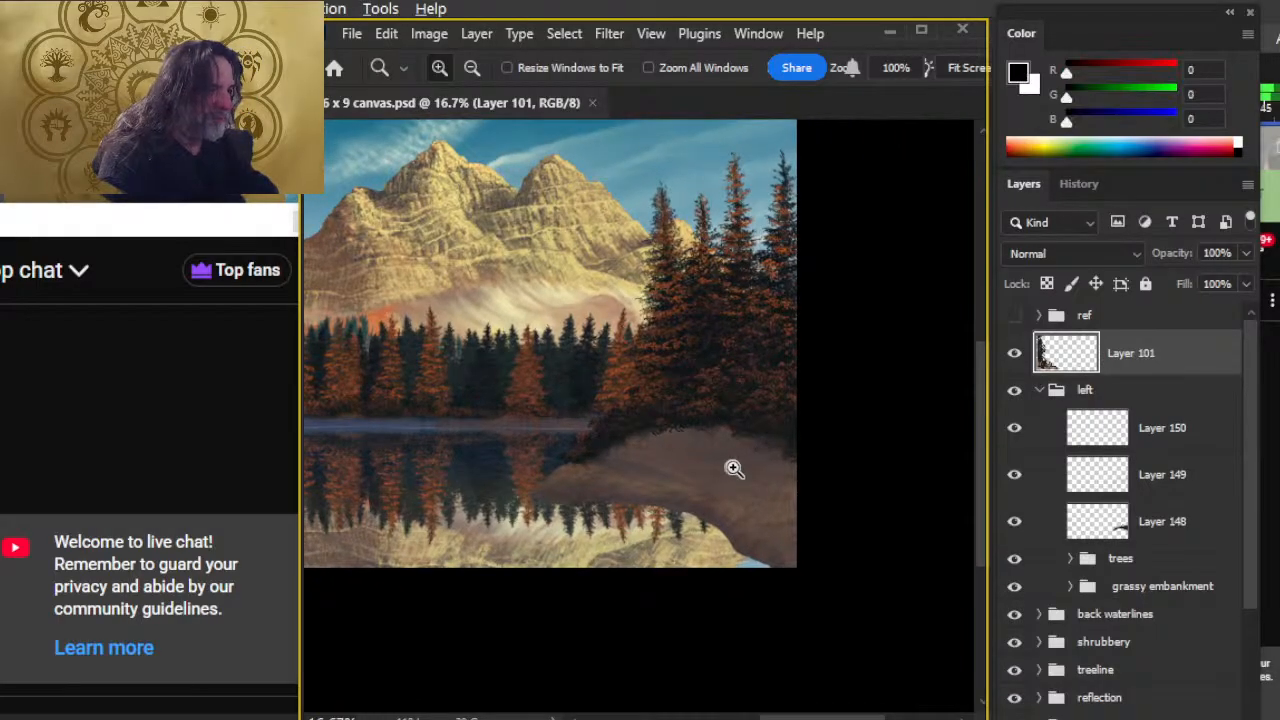
scroll(731, 466, down, 3)
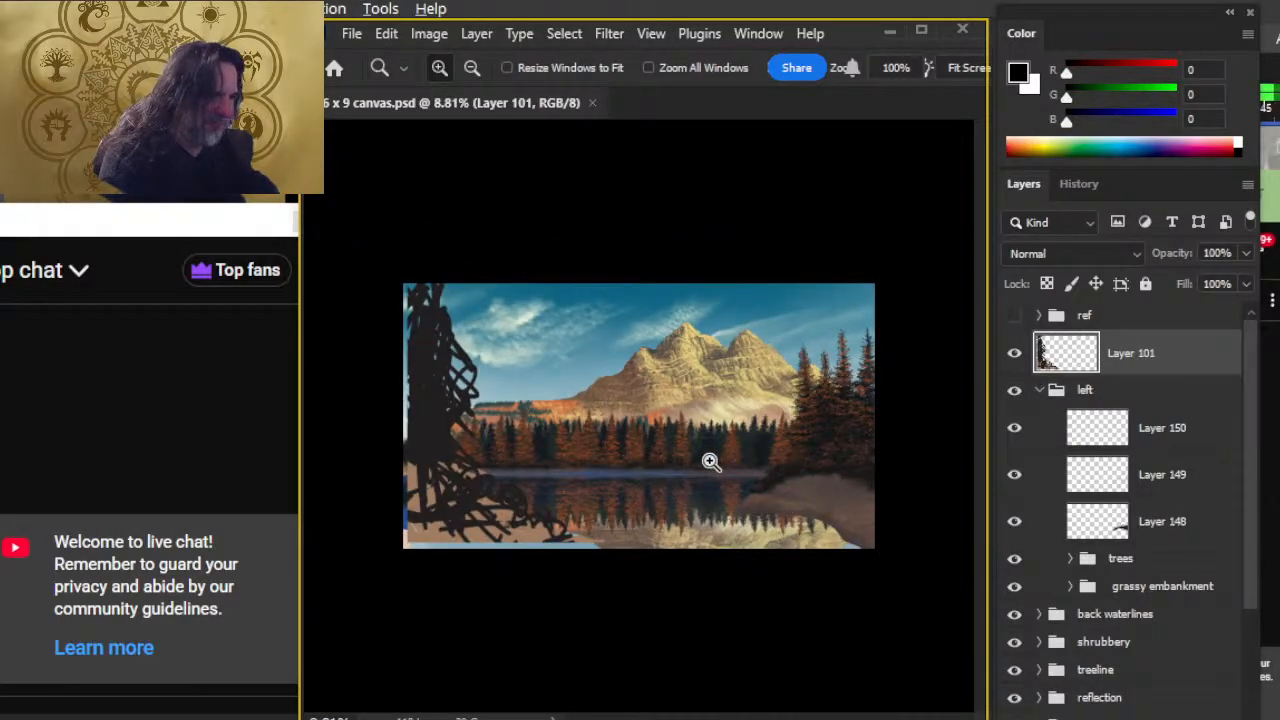
scroll(766, 459, up, 2)
click(1014, 315)
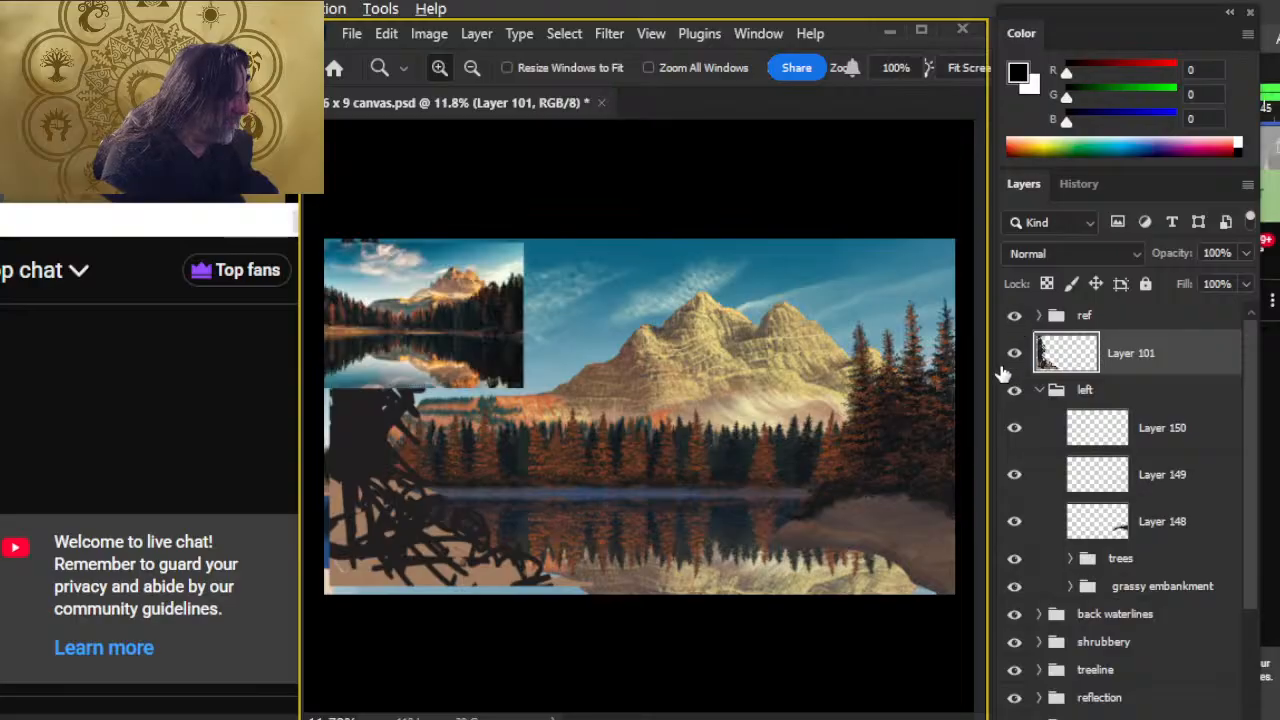
scroll(472, 352, up, 1)
drag(472, 352, 788, 415)
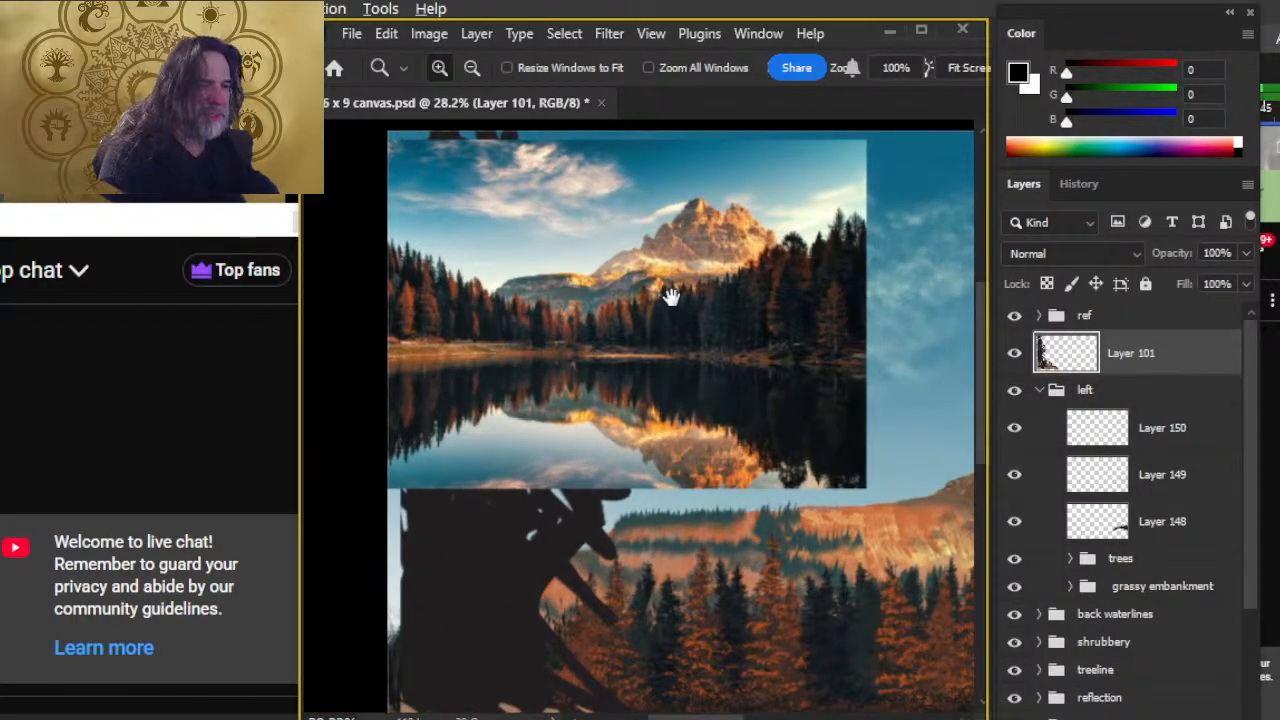
scroll(703, 264, up, 3)
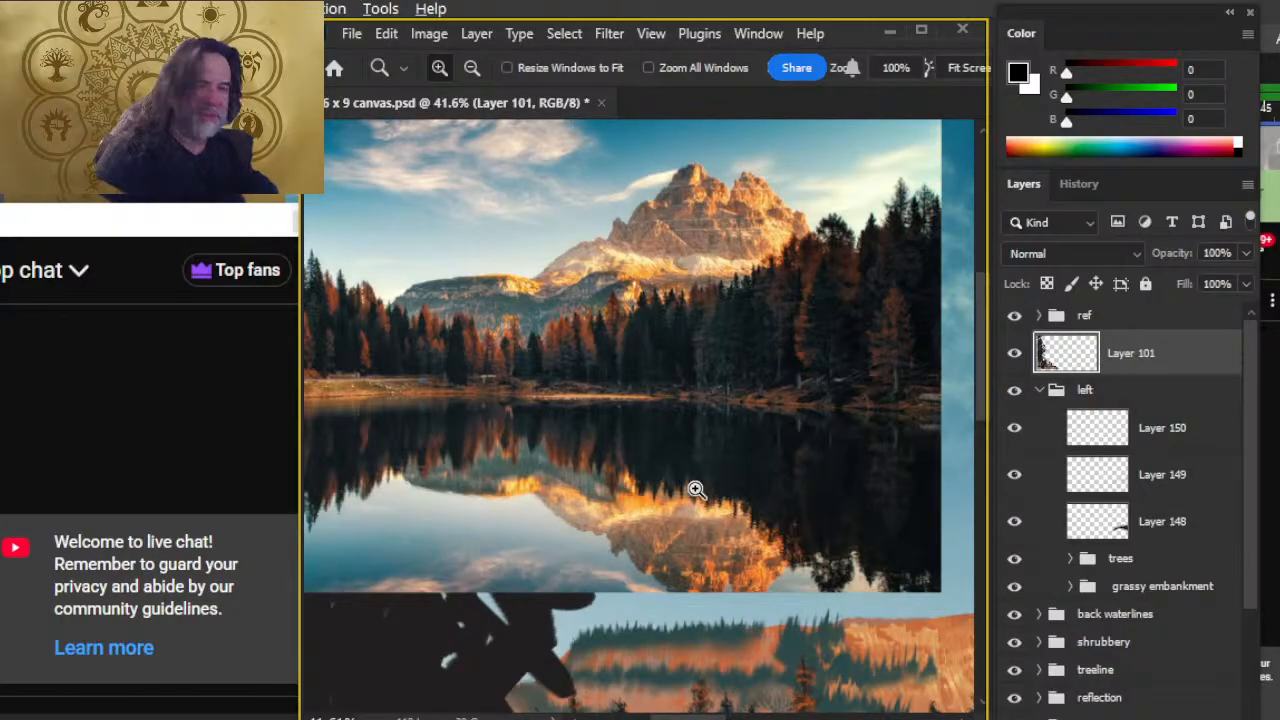
click(1017, 318)
scroll(886, 460, down, 5)
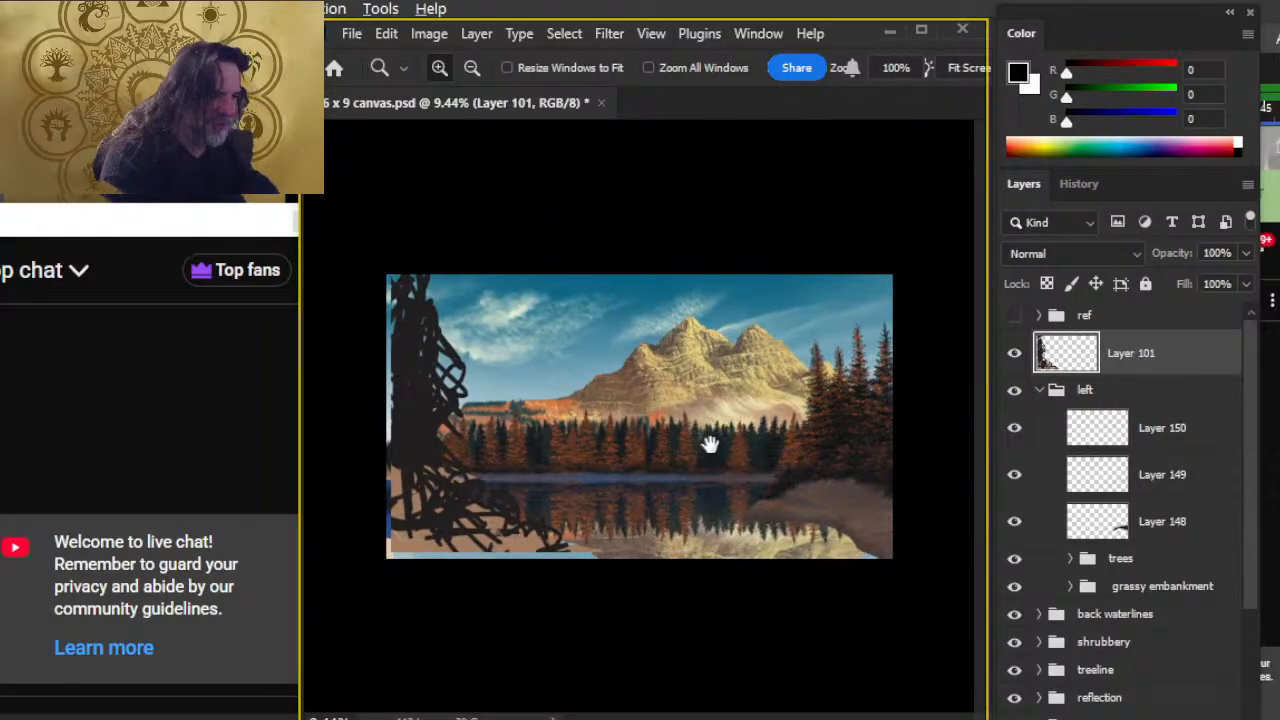
- Sample a muted brown (R 128, G 109, B 83) from the mountain's lower slope as the brush colour
scroll(809, 545, up, 2)
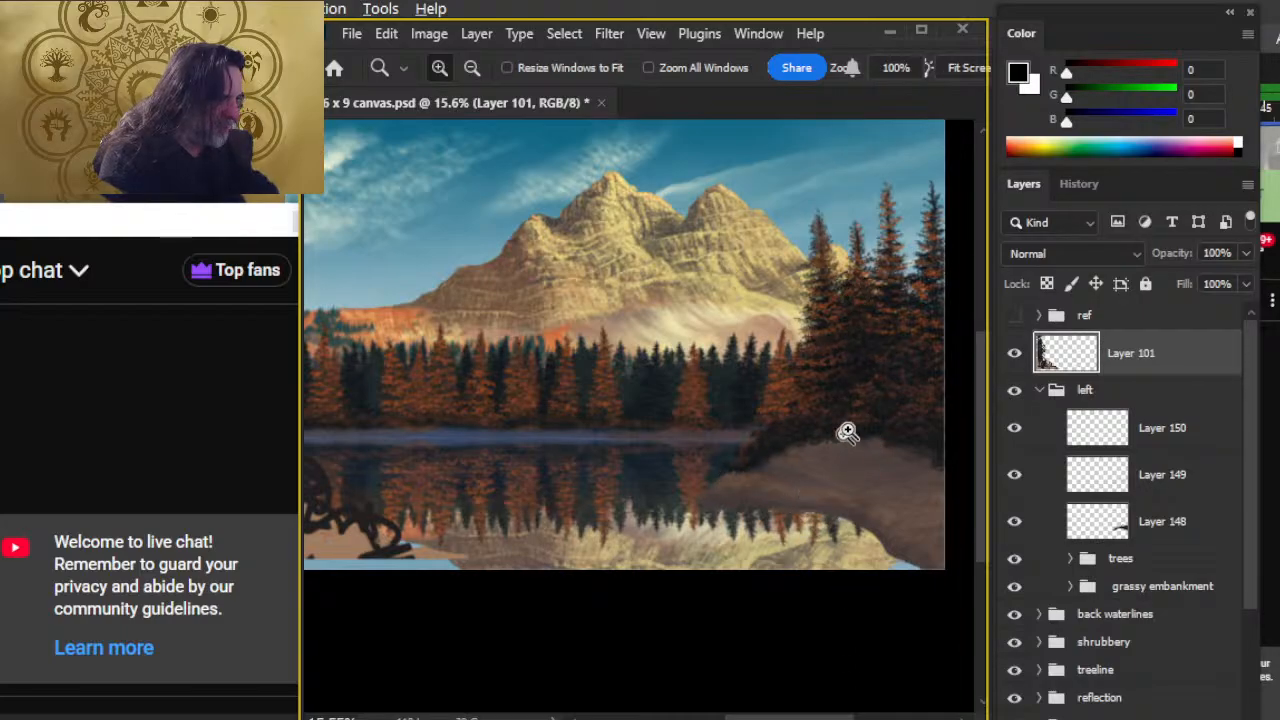
scroll(871, 462, up, 2)
drag(898, 513, 750, 525)
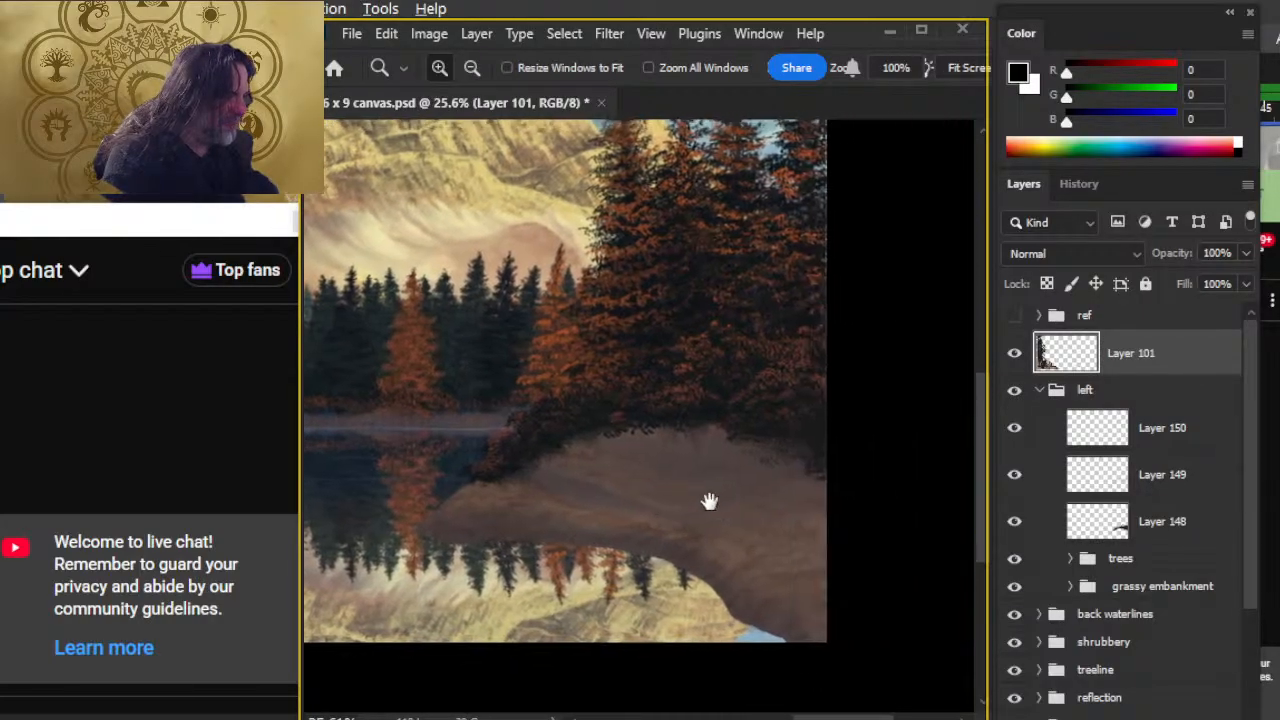
drag(576, 420, 691, 480)
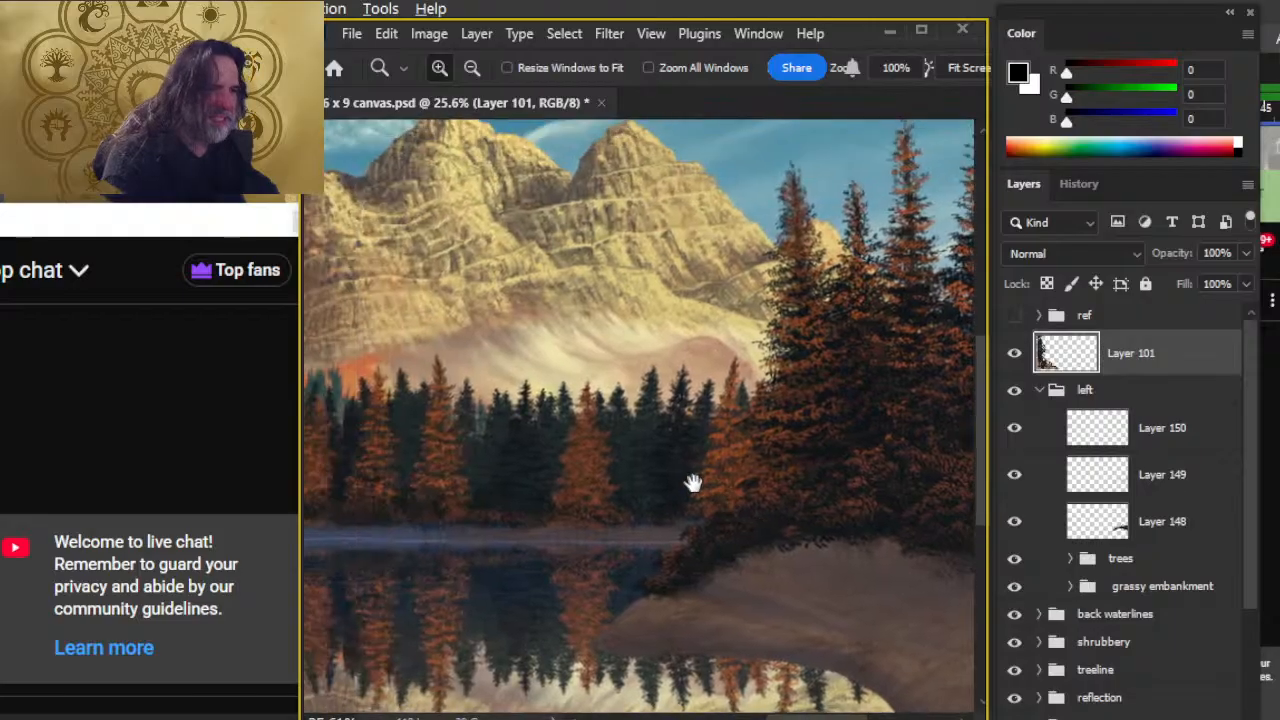
key(b)
alt+click(748, 312)
drag(748, 312, 708, 257)
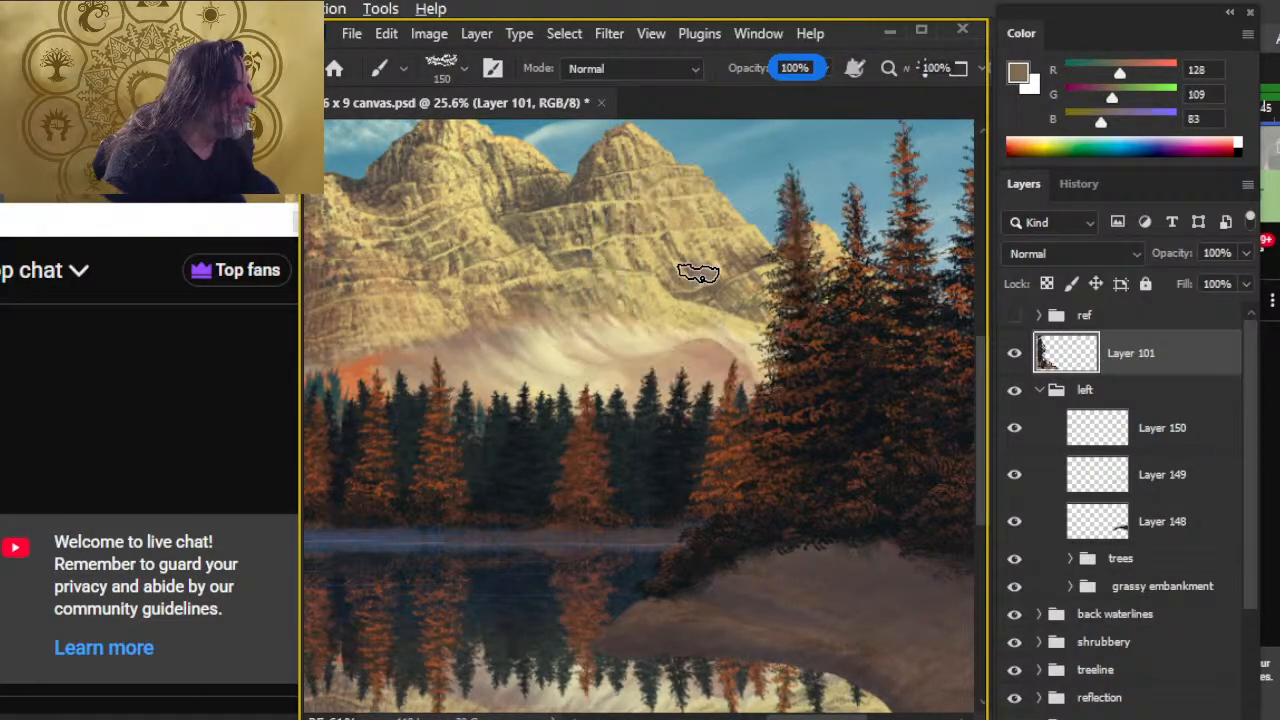
- Examine what Layer 101, the left group and Layer 149 contribute to the embankment by toggling their visibility
drag(943, 606, 766, 451)
key(z)
click(705, 480)
key(b)
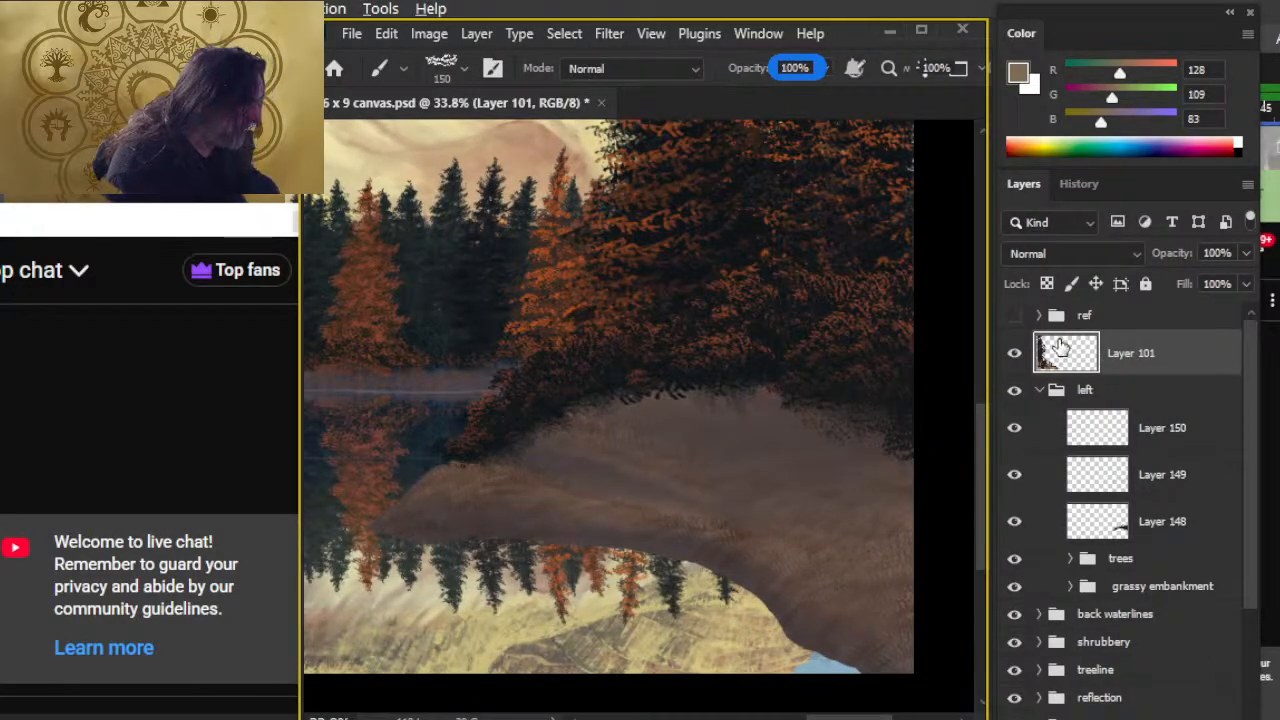
click(1014, 356)
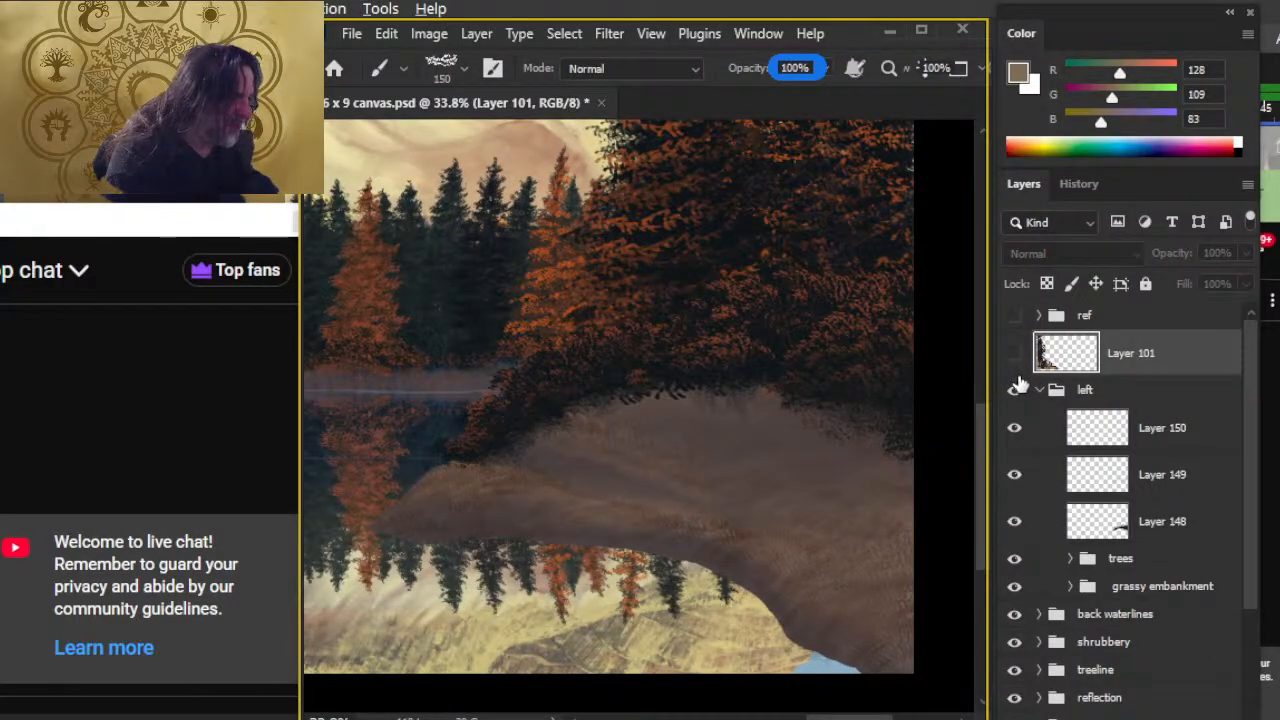
click(1014, 356)
click(1014, 391)
click(1014, 390)
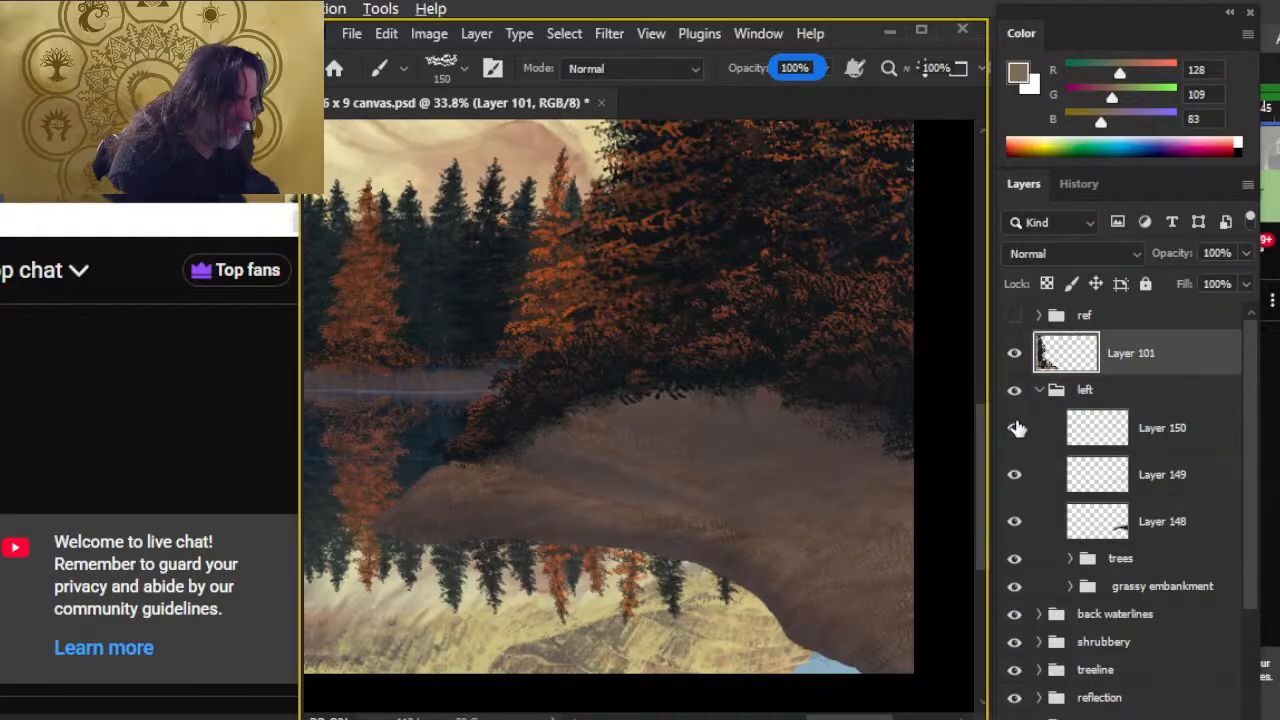
click(1015, 476)
click(1016, 476)
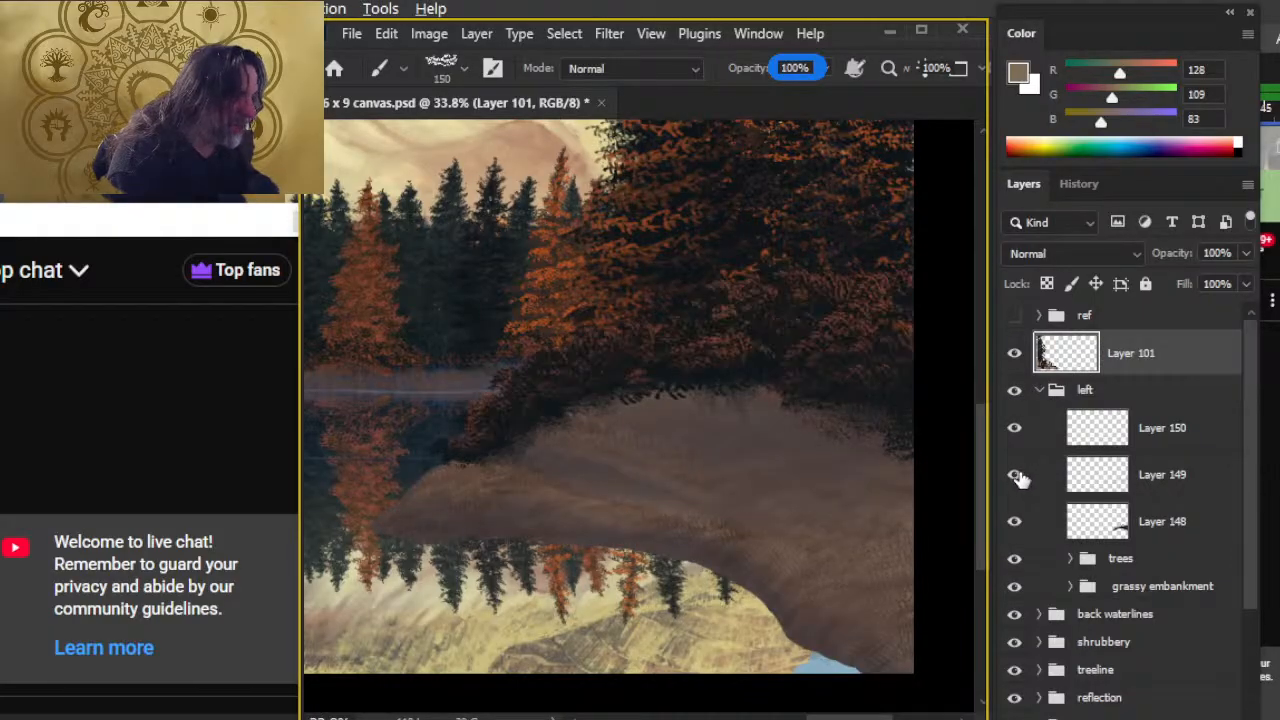
click(1016, 476)
click(1020, 478)
click(1036, 440)
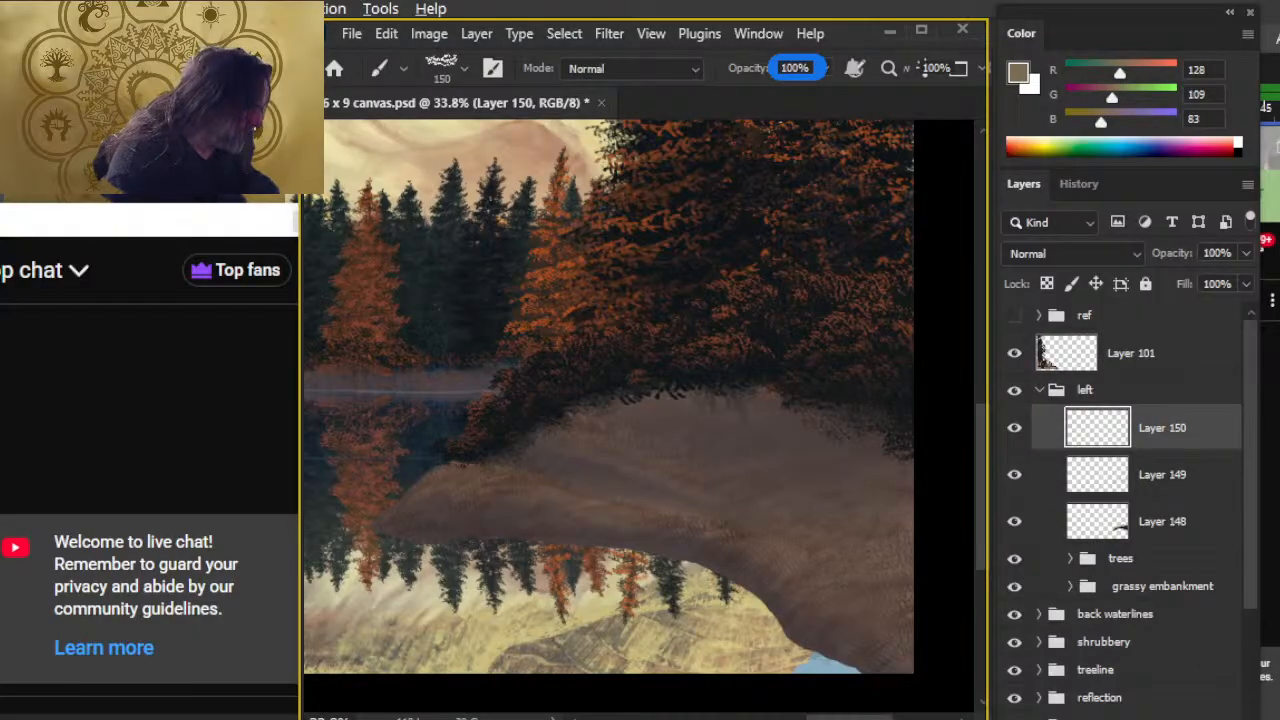
key(ctrl+shift+alt+n)
drag(574, 449, 886, 621)
drag(514, 449, 882, 470)
drag(426, 443, 760, 453)
key(z)
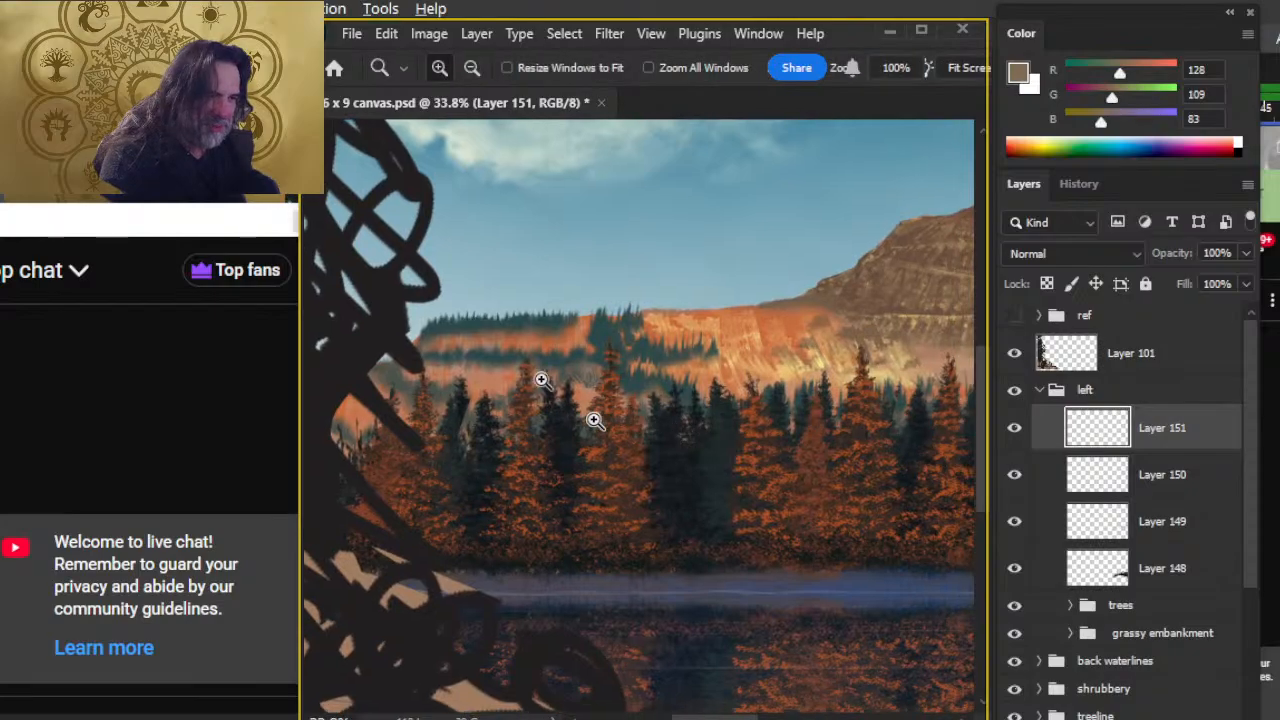
drag(574, 349, 688, 344)
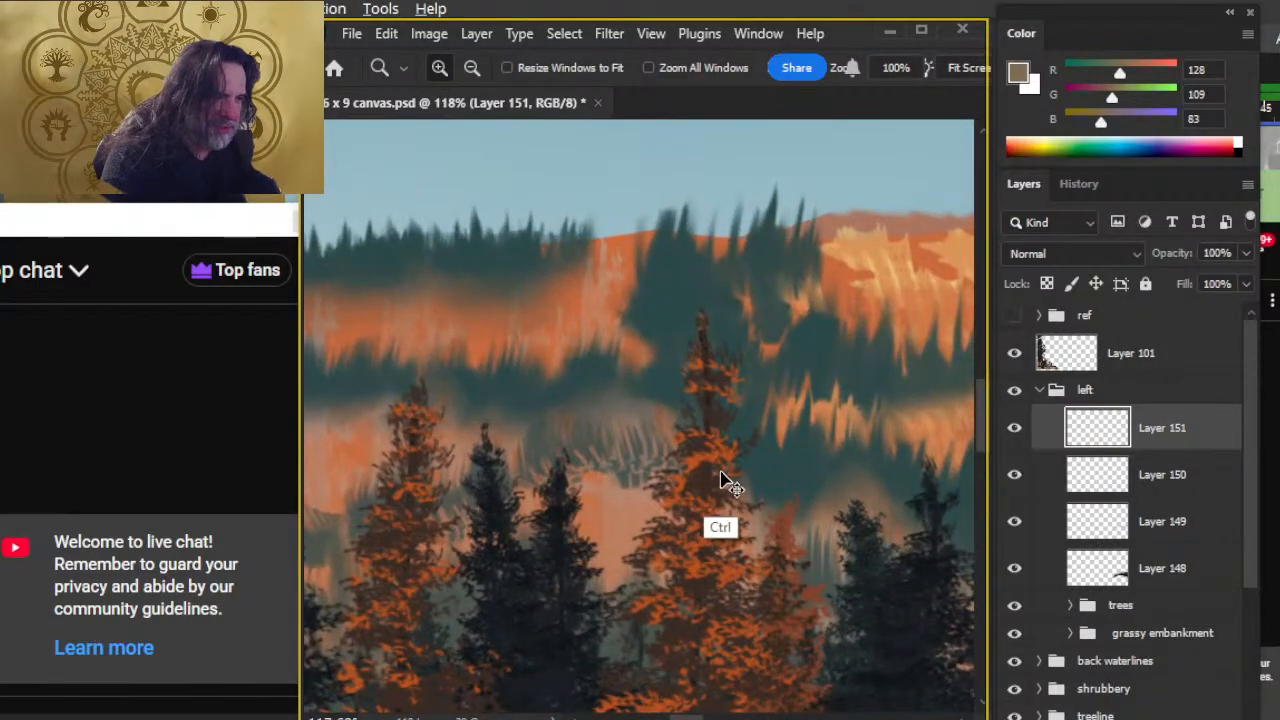
key(ctrl+z)
- Sample the teal of the distant hillside trees as the brush colour and adjust it to R 44, G 96, B 82
key(b)
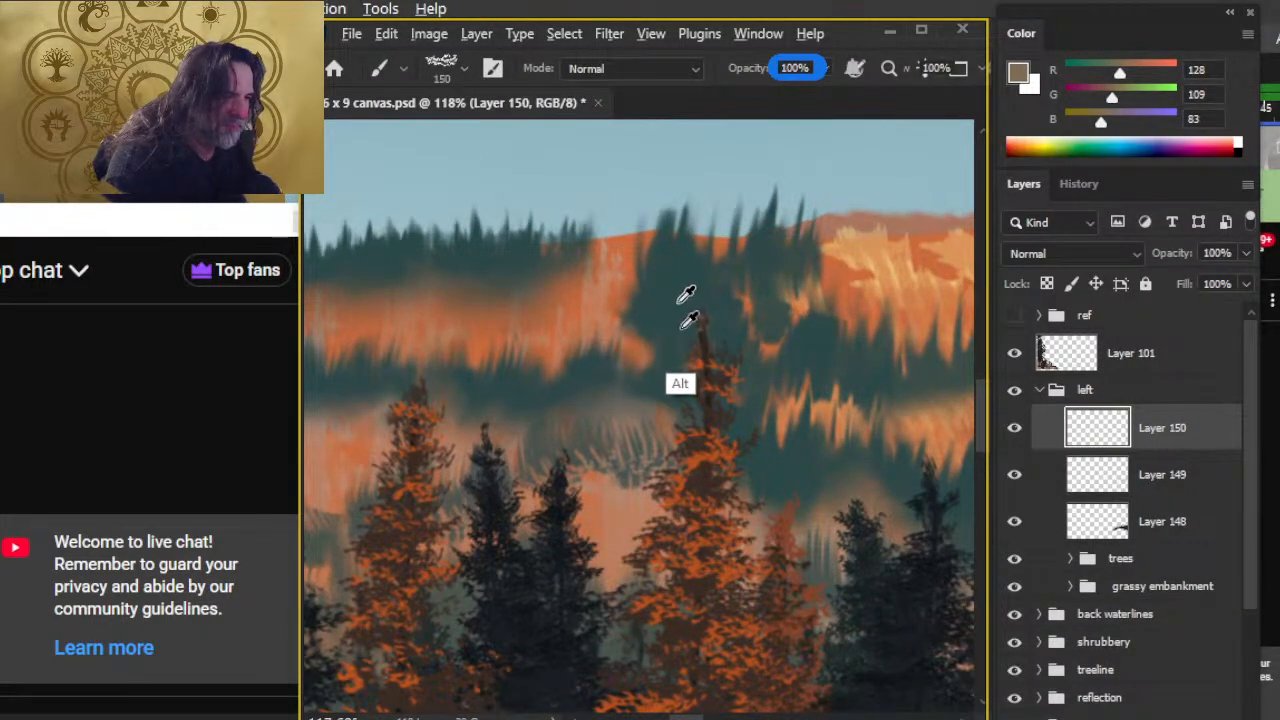
alt+click(677, 287)
drag(677, 287, 666, 368)
click(1105, 96)
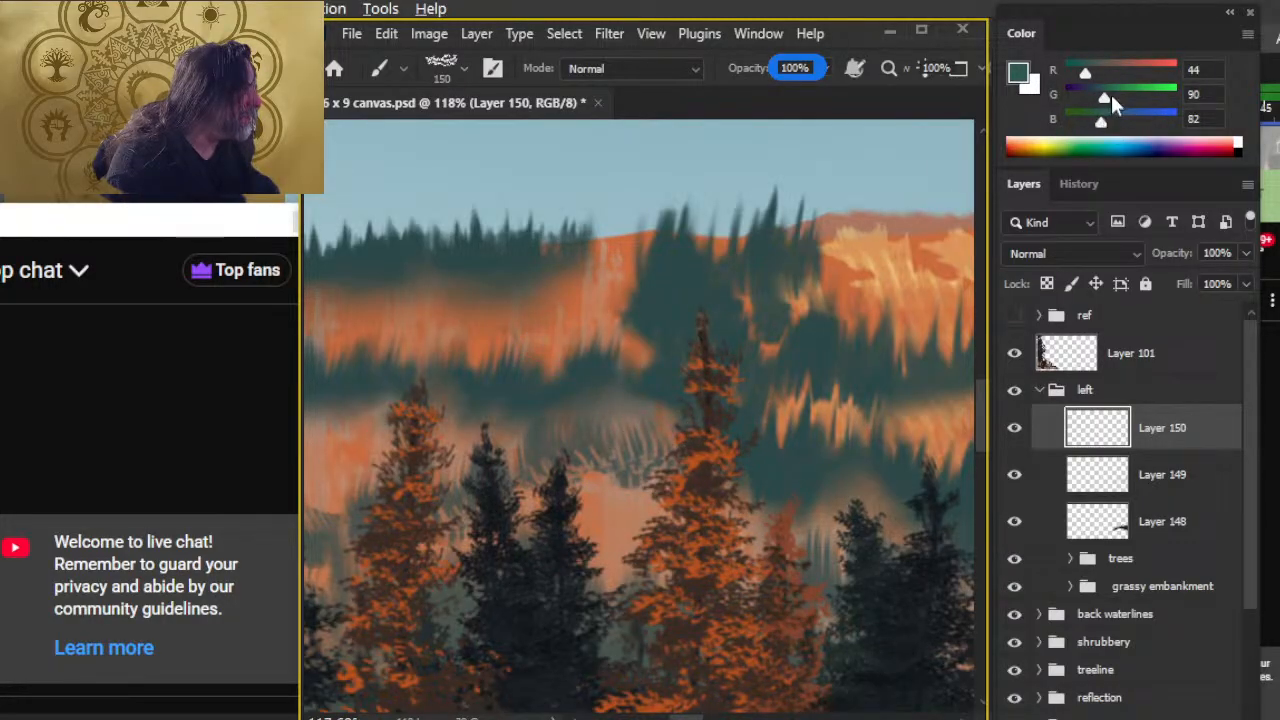
- Hide the trees group inside the left group and the treeline group behind the embankment's shrubs
key(z)
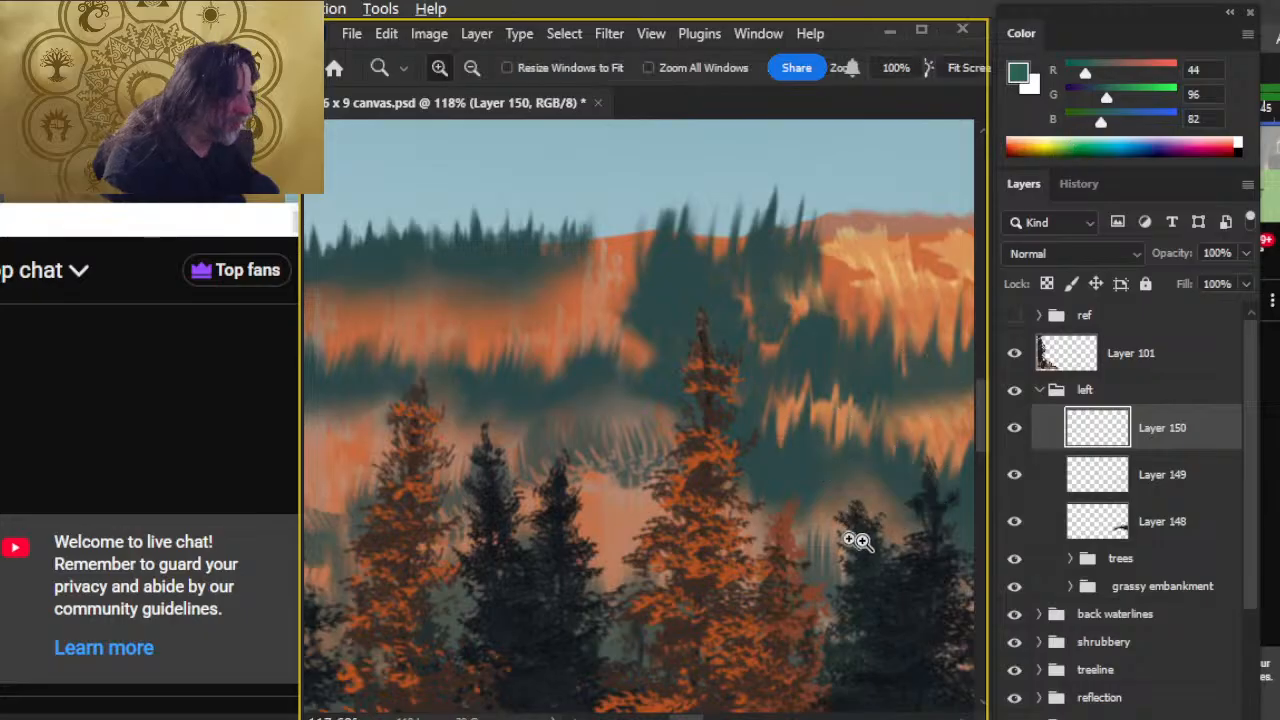
drag(857, 540, 554, 646)
drag(878, 582, 453, 421)
drag(930, 502, 763, 558)
drag(661, 415, 816, 405)
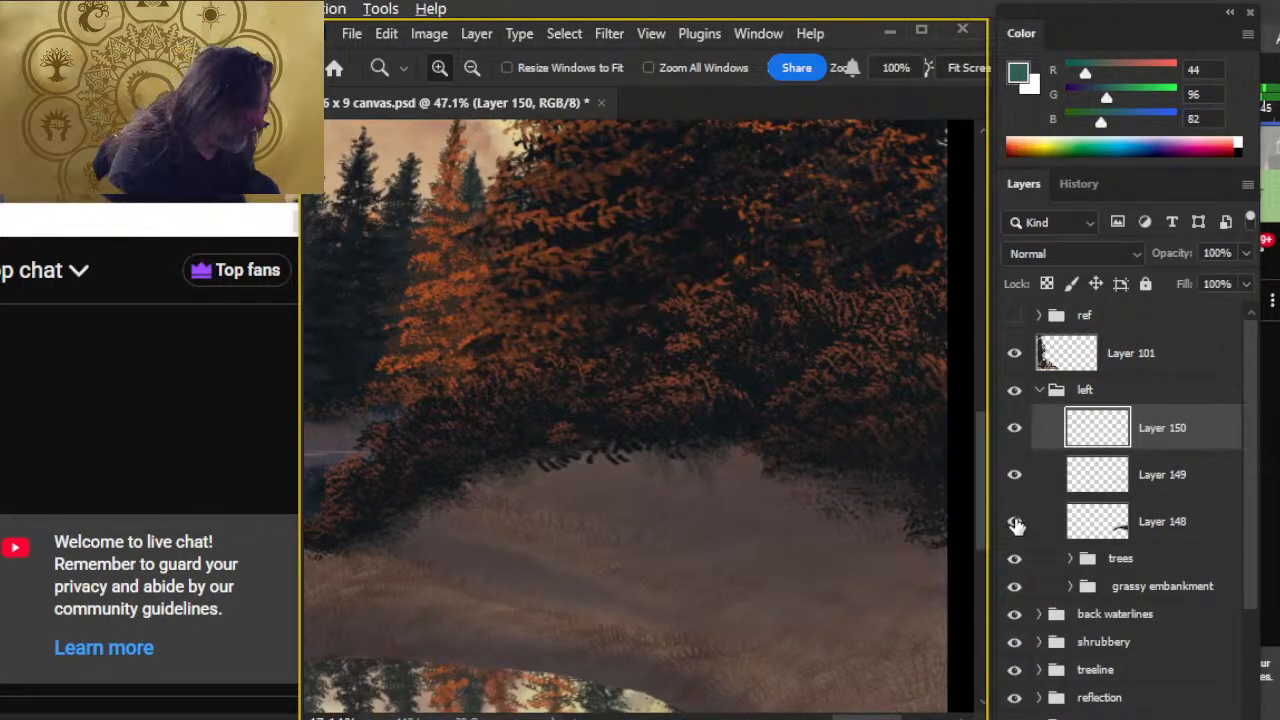
click(1014, 558)
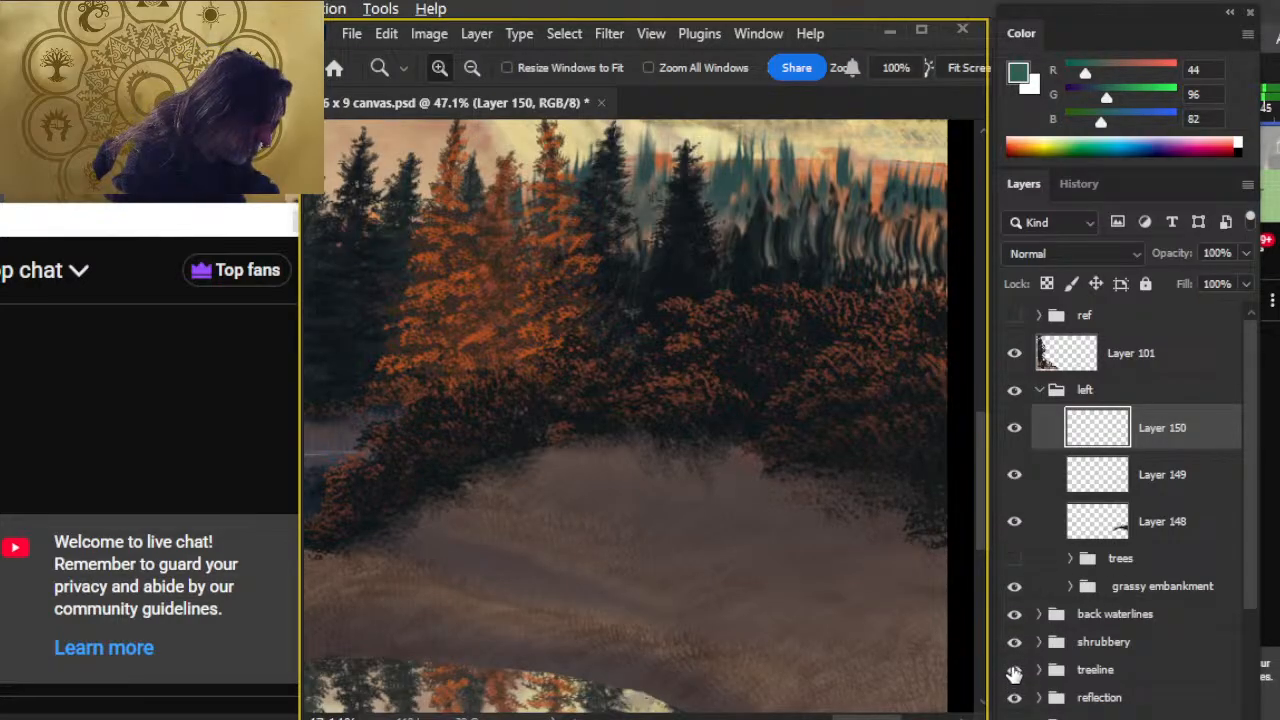
right_click(1015, 645)
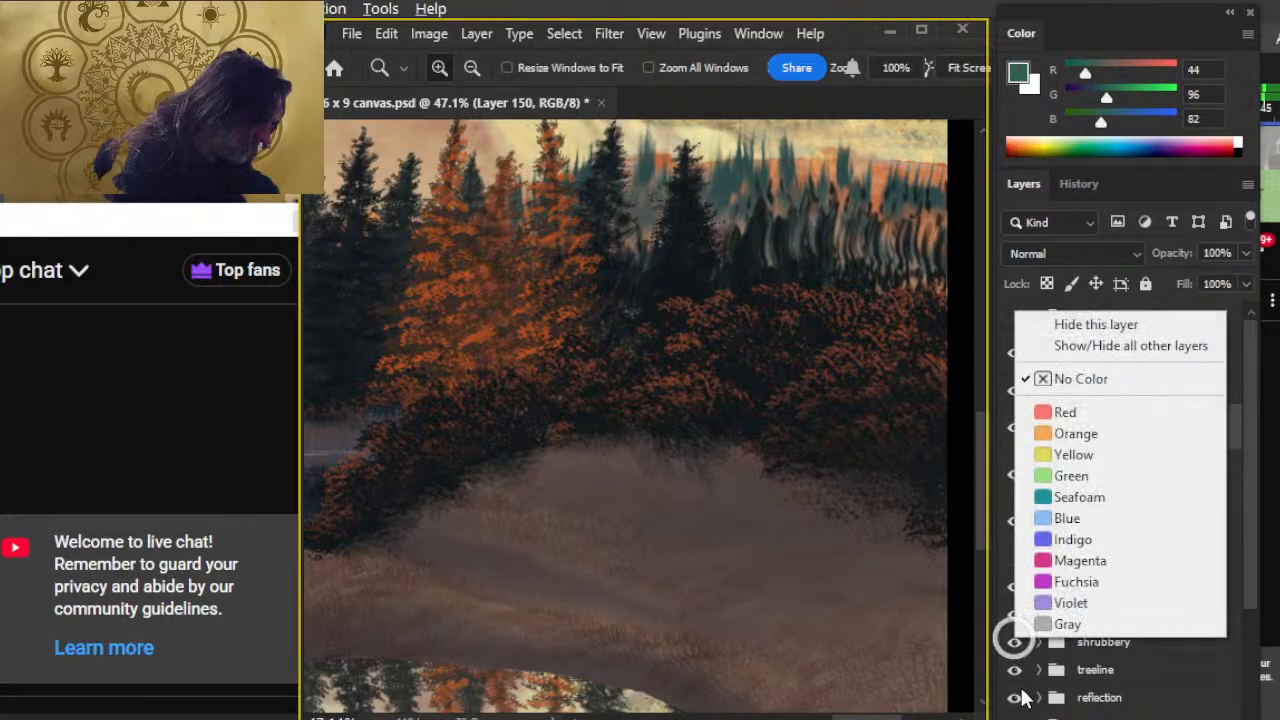
click(1015, 676)
click(1015, 672)
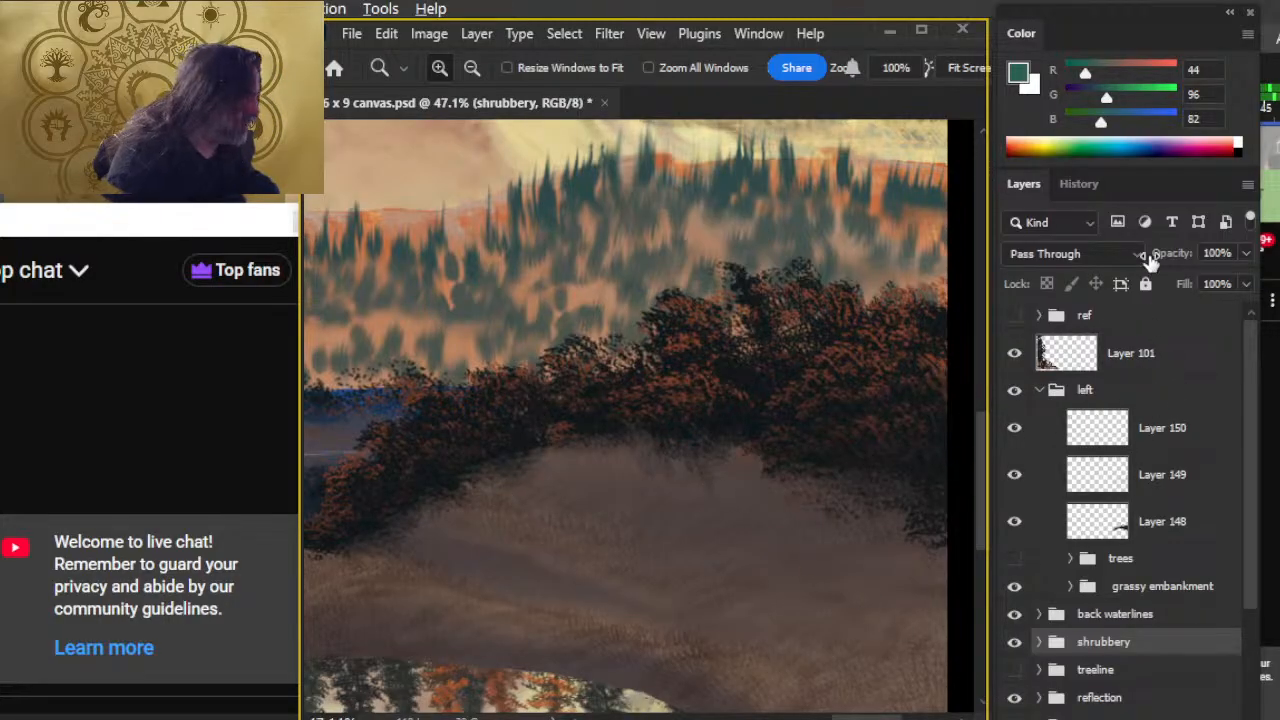
- Compare the shrubs with Layer 150 hidden and shown, and merge that layer down into Layer 149
click(1145, 430)
click(1012, 440)
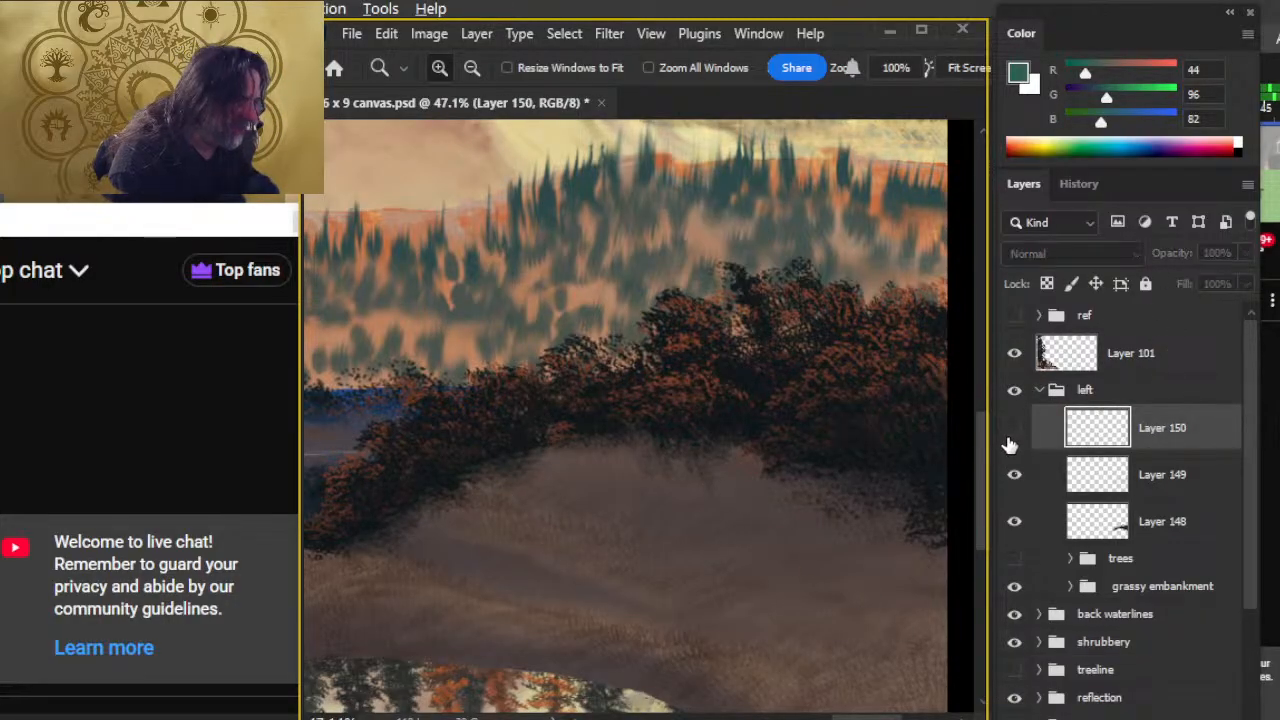
click(1012, 438)
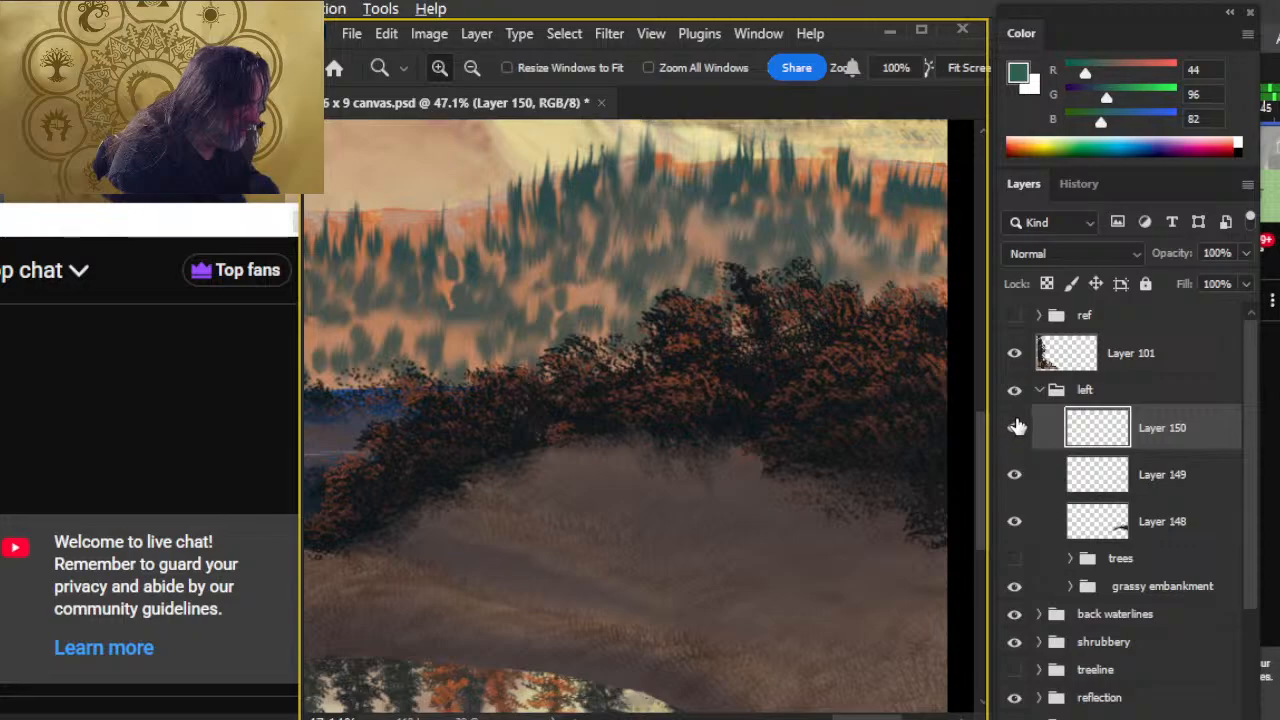
click(1015, 475)
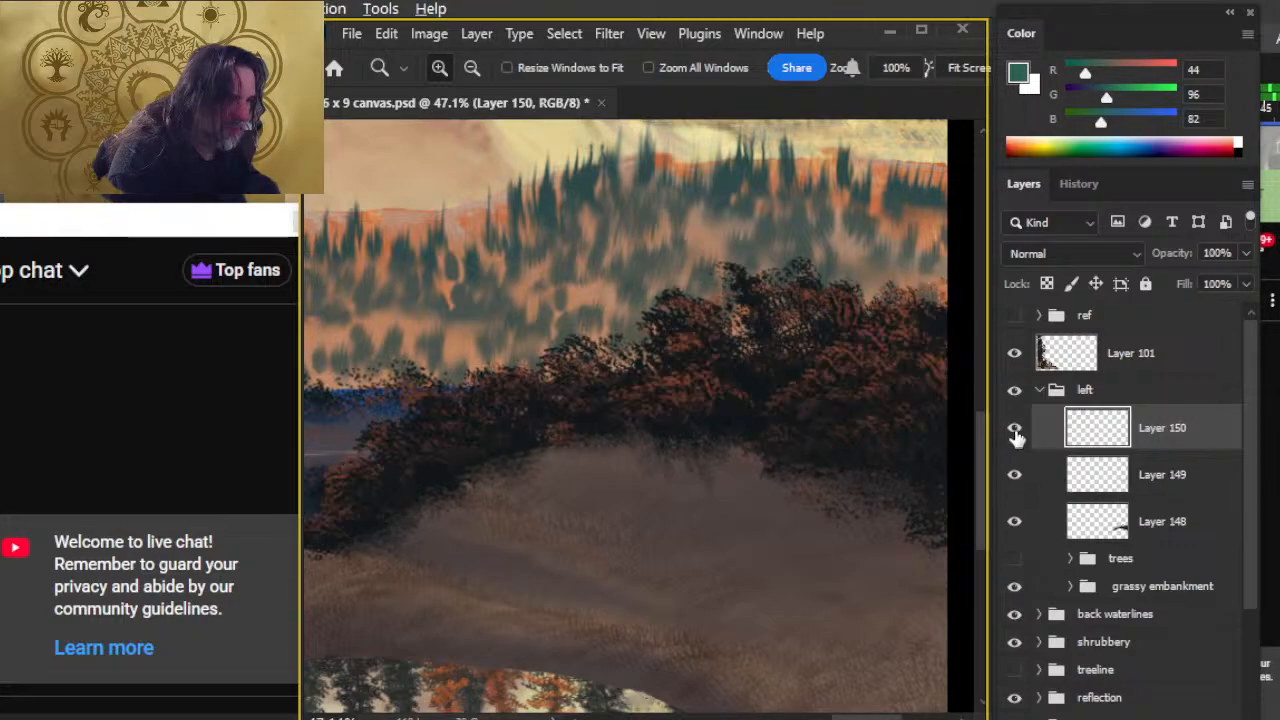
right_click(1188, 427)
click(1252, 306)
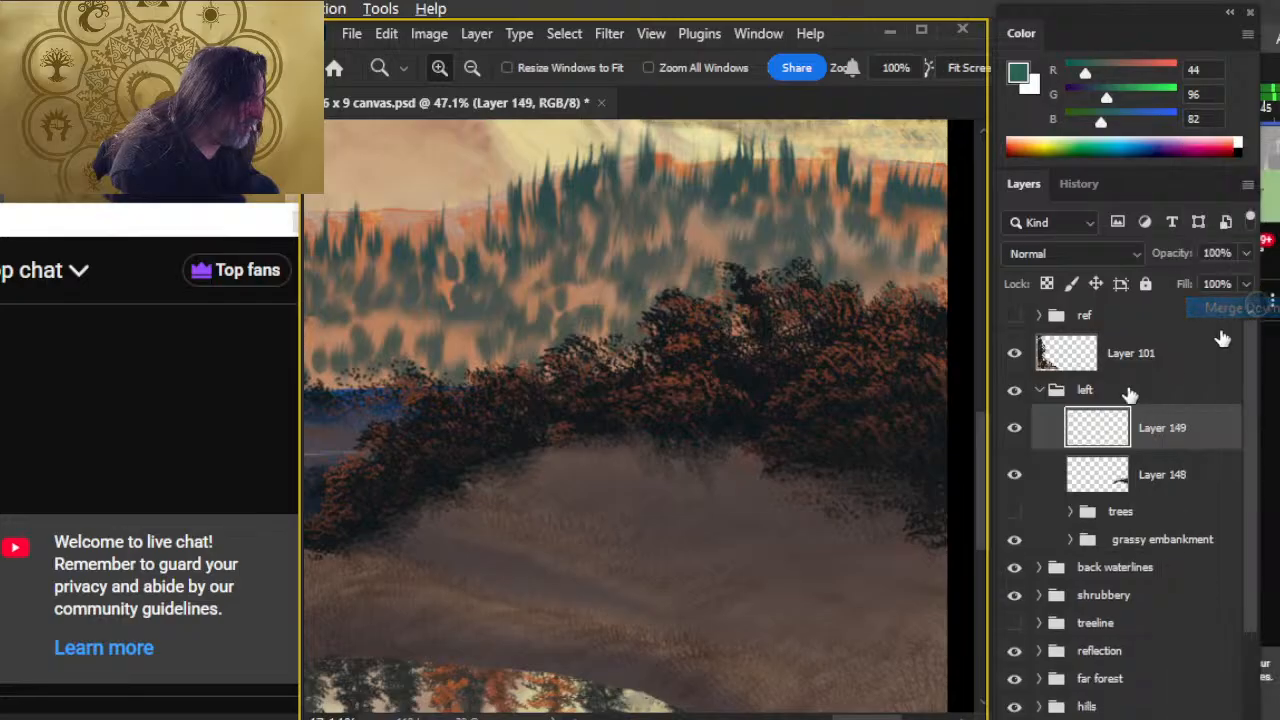
- Check what Layer 149 contributes by hiding and showing it, and add a new empty layer above it in the left group
click(1015, 428)
click(1018, 430)
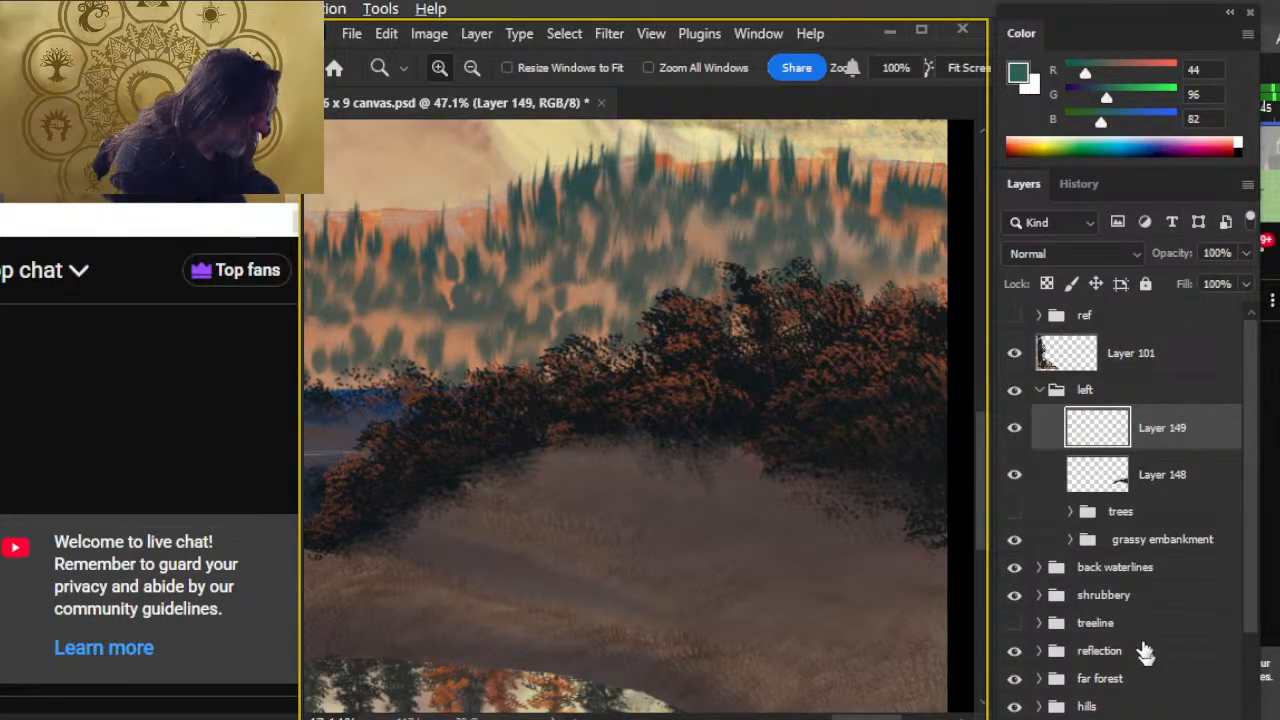
key(ctrl+shift+alt+n)
- Choose the Foliage Scatter Burst preset for the brush
key(b)
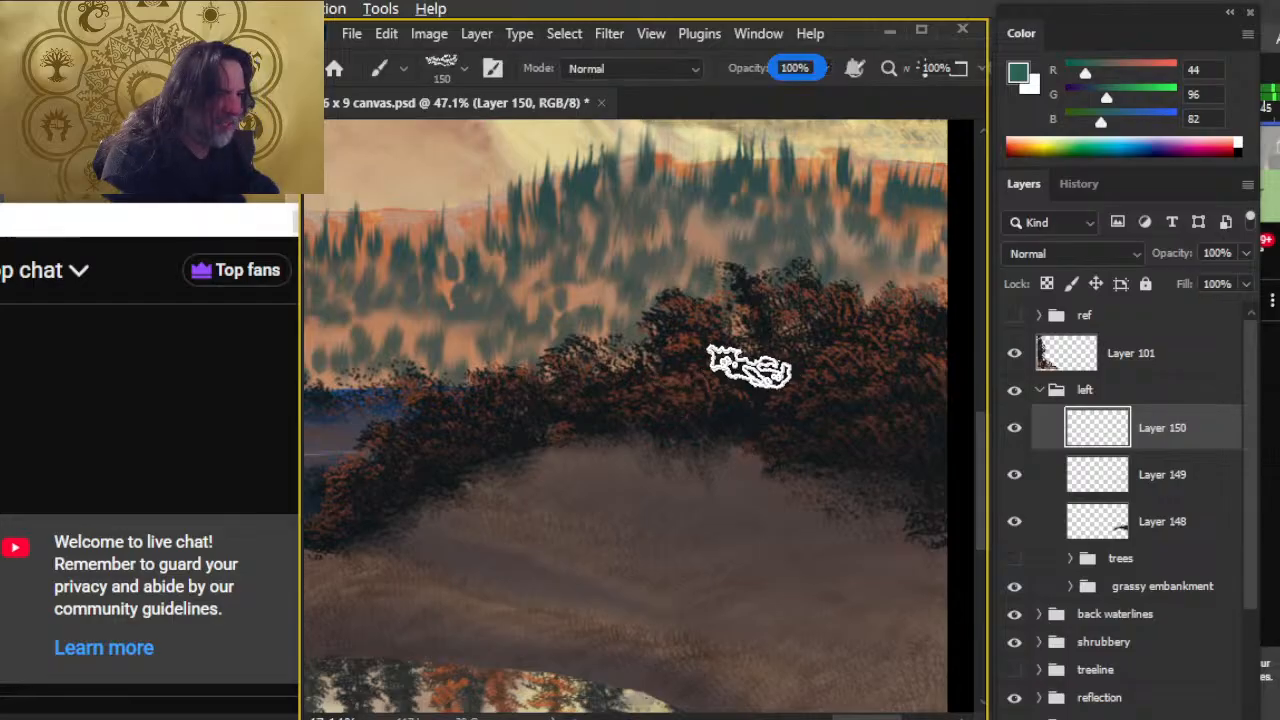
right_click(755, 365)
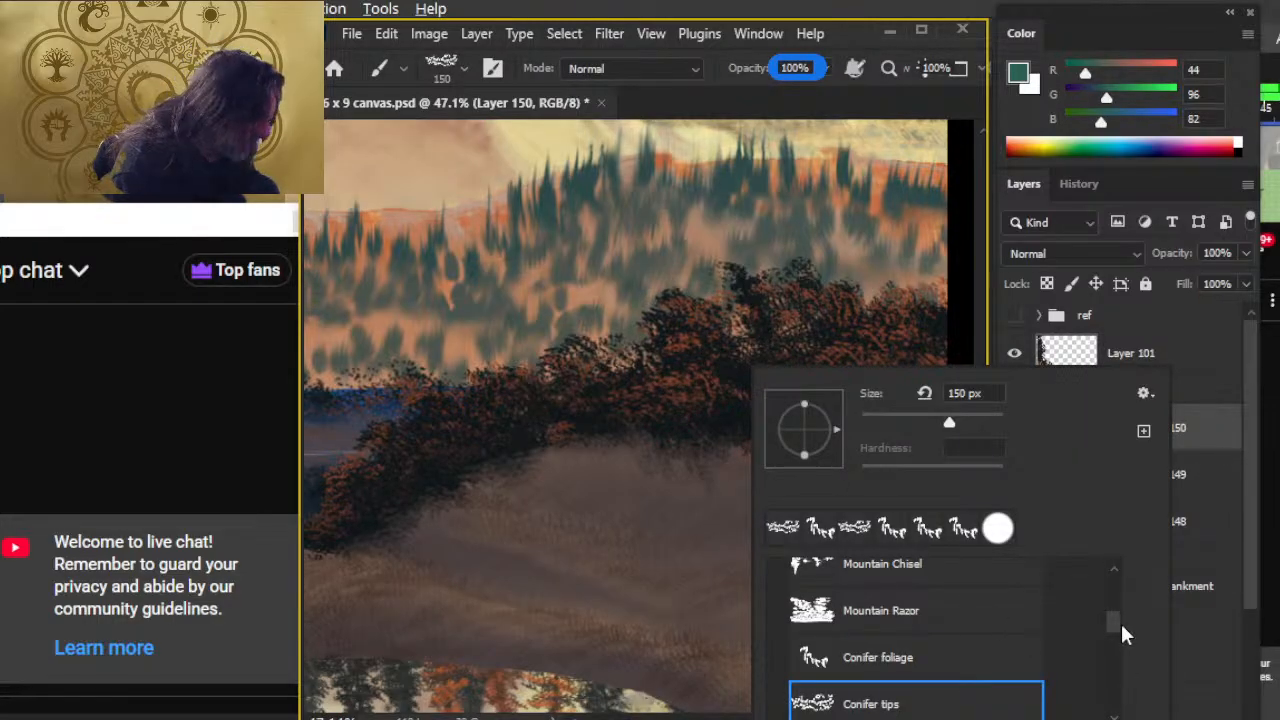
scroll(1122, 632, down, 4)
scroll(1123, 642, up, 1)
scroll(1122, 645, down, 5)
scroll(1129, 680, down, 3)
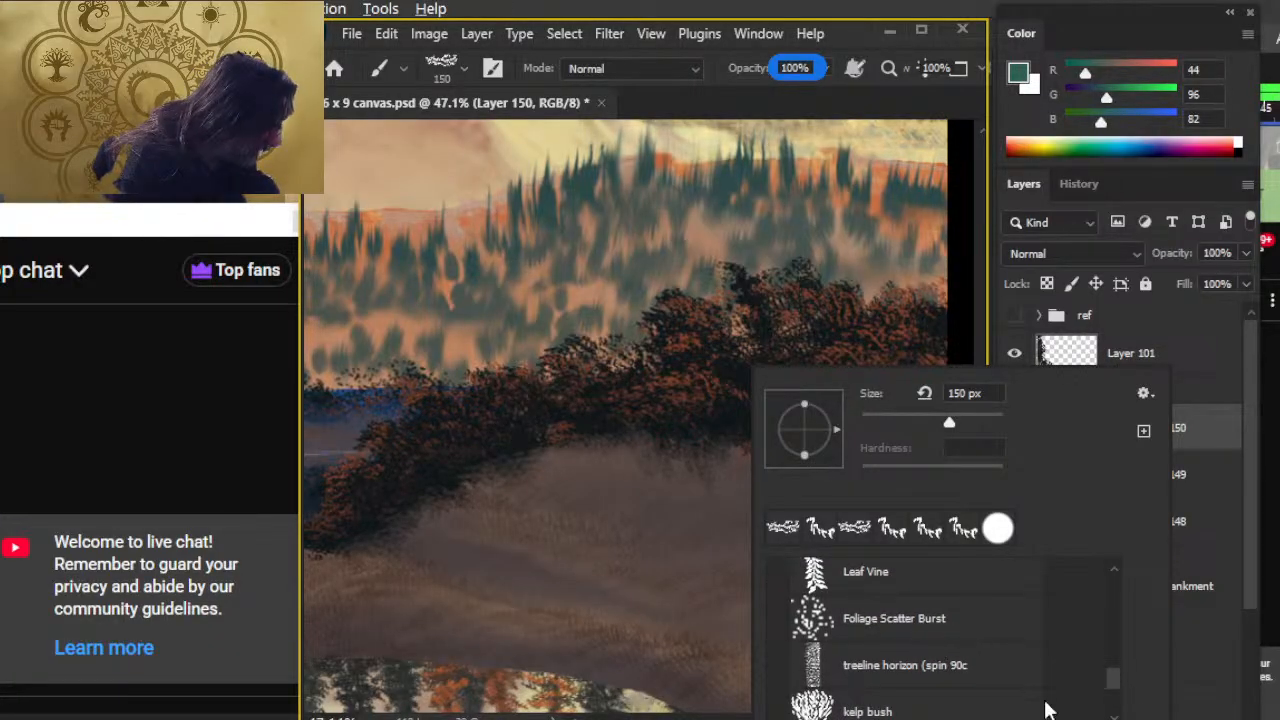
mouse_move(1113, 681)
mouse_down()
mouse_move(1117, 699)
mouse_move(1114, 634)
mouse_move(1118, 675)
mouse_up()
scroll(1118, 675, down, 2)
click(990, 660)
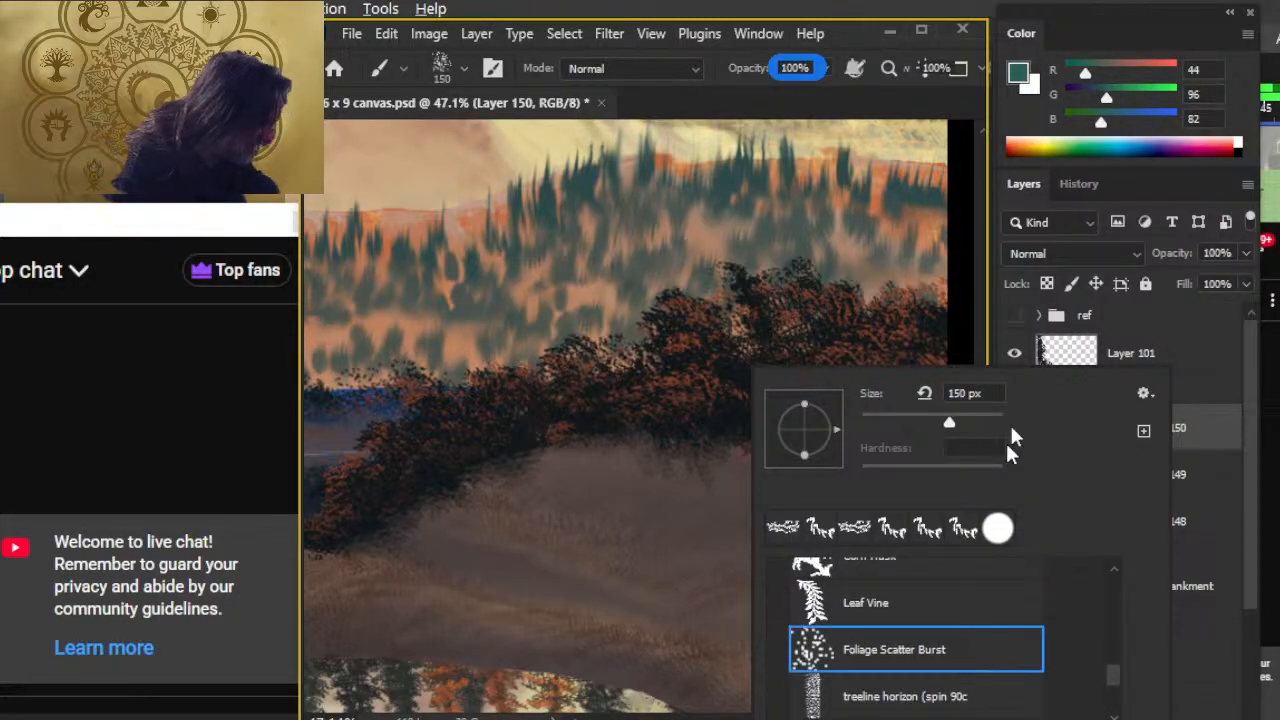
click(697, 106)
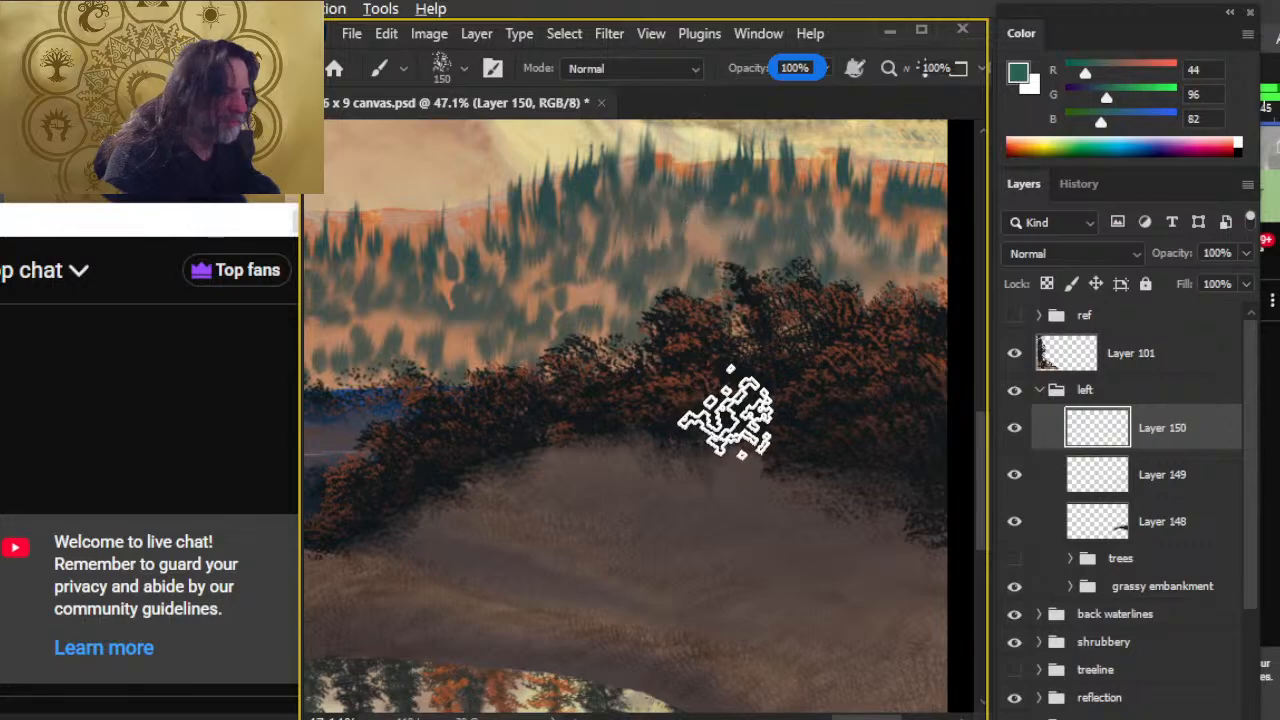
- Undo a test dab of teal on the shrubs, and paint teal foliage at 100 px along the shrubs' lower end beside the lake
click(774, 373)
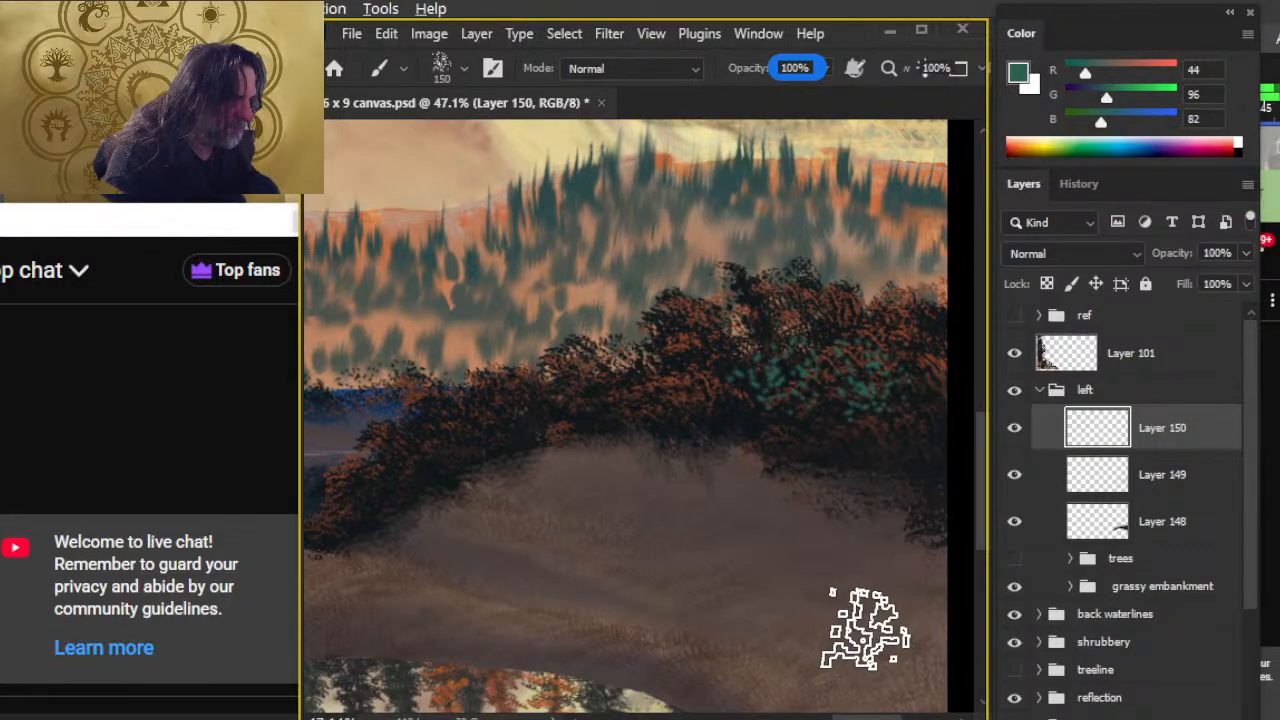
key(ctrl+z)
drag(611, 460, 856, 405)
drag(674, 414, 688, 407)
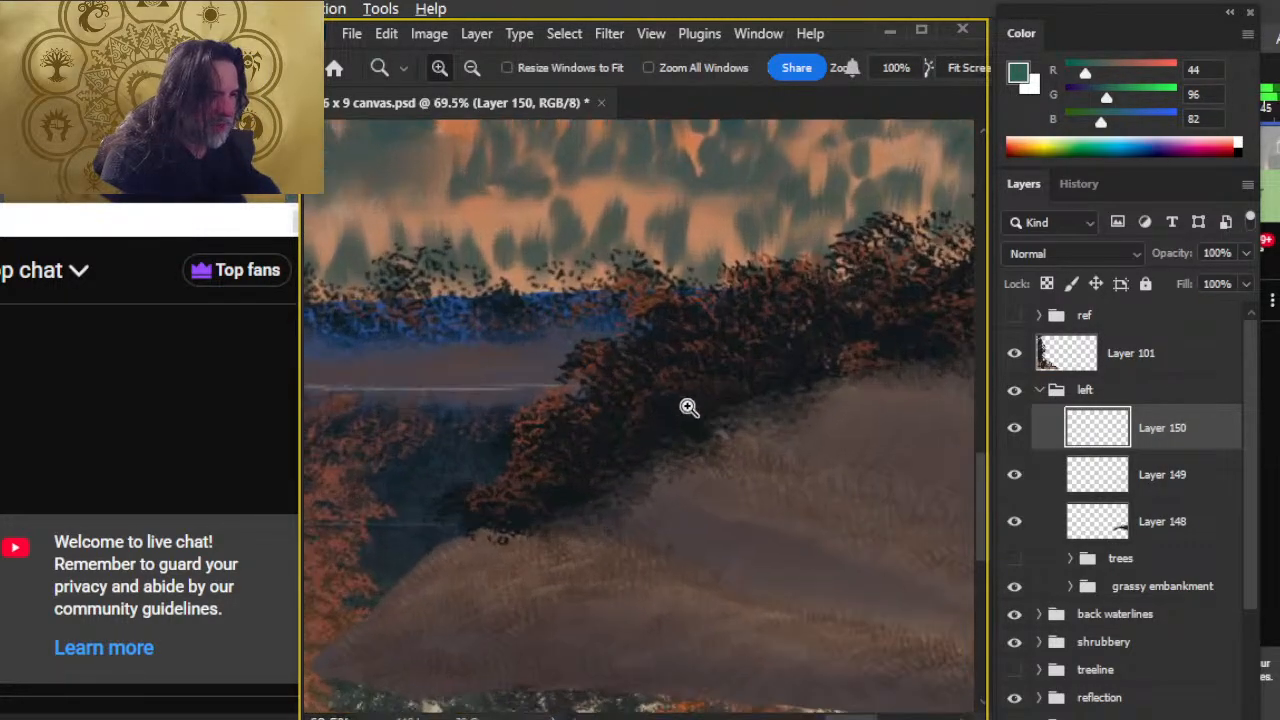
click(607, 376)
click(661, 347)
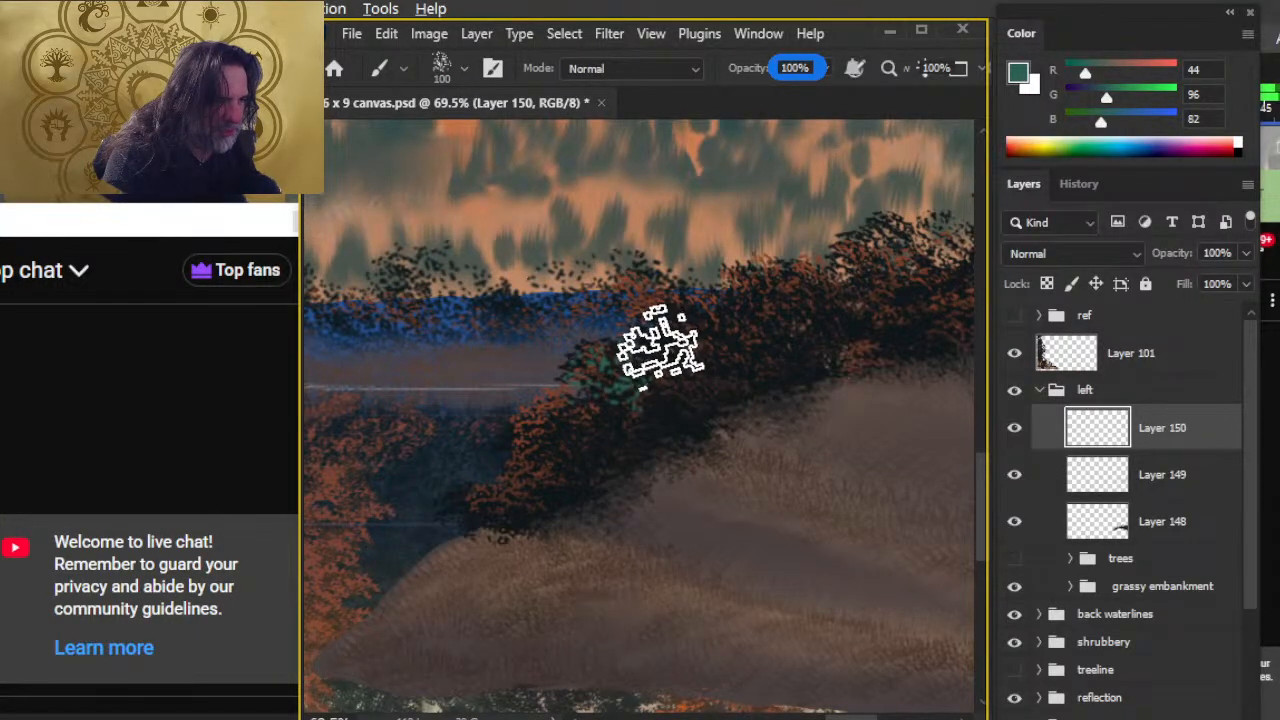
click(753, 295)
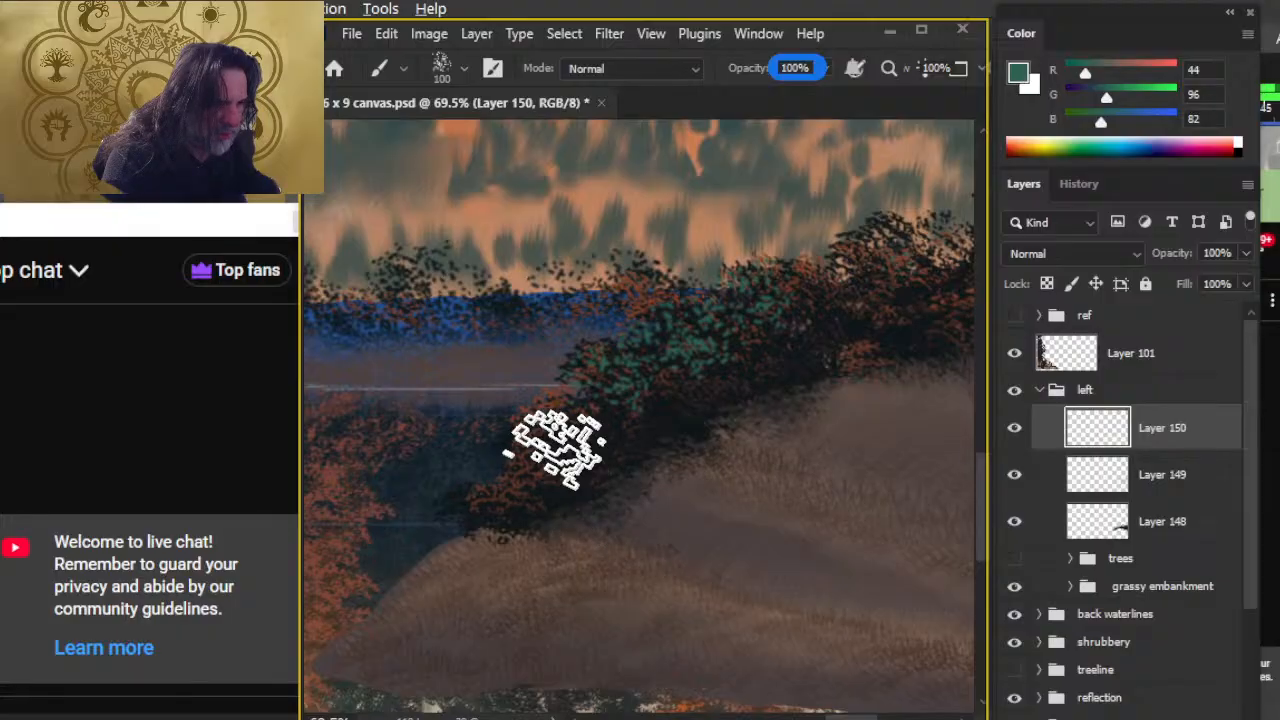
click(560, 448)
- Switch the eraser to the Foliage Scatter Burst preset
key(e)
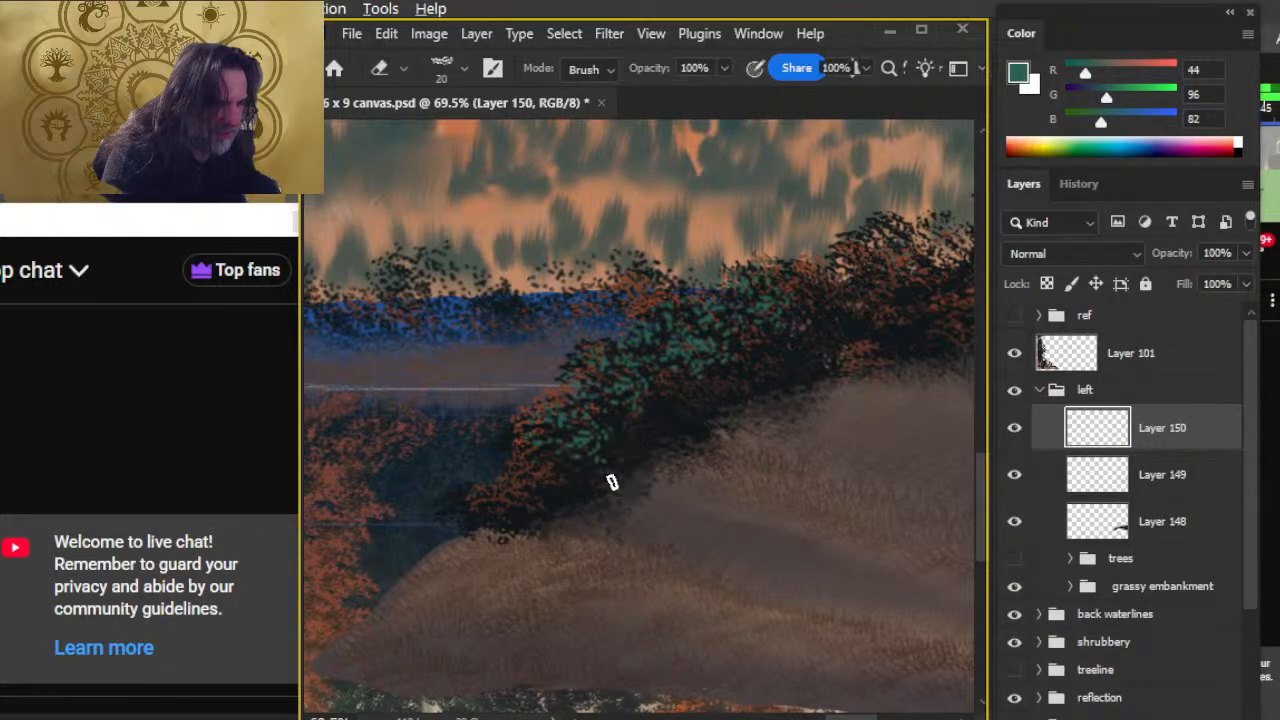
right_click(728, 548)
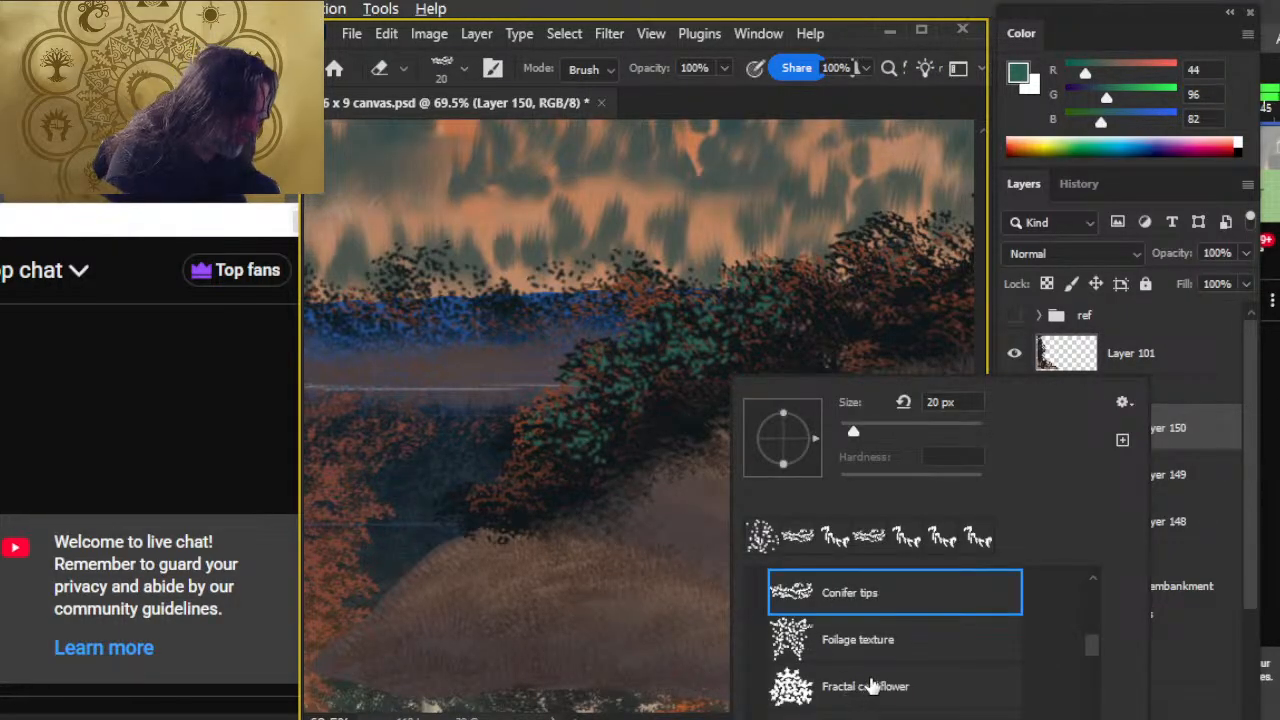
mouse_move(1100, 638)
mouse_down()
mouse_move(1100, 707)
mouse_move(1094, 686)
mouse_up()
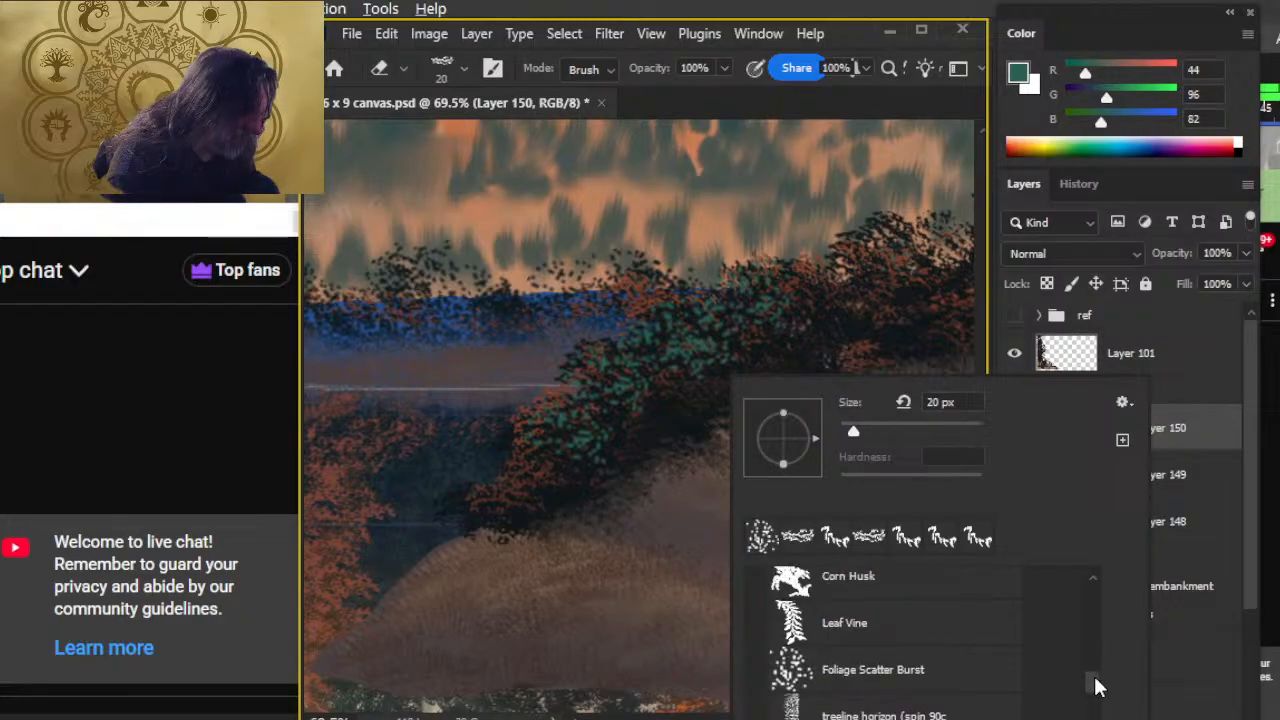
click(946, 655)
click(729, 111)
- Set the eraser to 100 px and 5% opacity, and lightly soften the new teal foliage
key(bracketright)
key(bracketright)
key(bracketright)
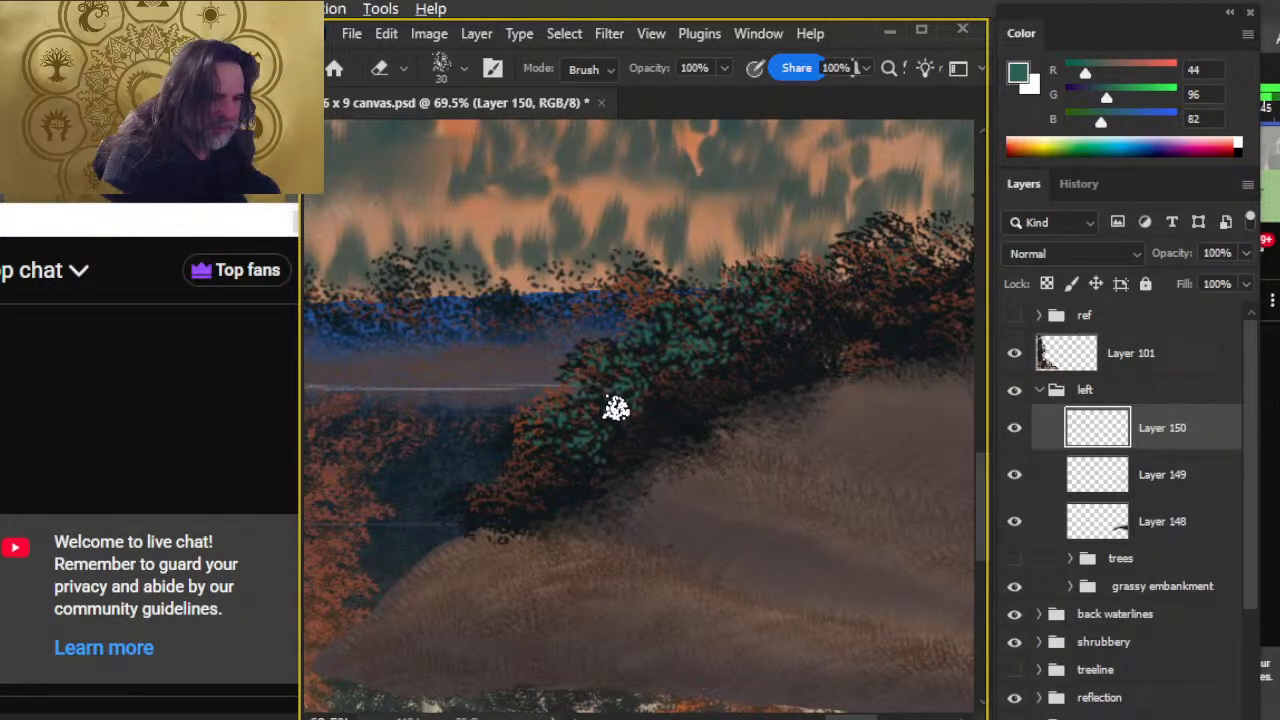
key(bracketright)
key(bracketright)
key(bracketright)
key(bracketright)
key(bracketright)
key(Return)
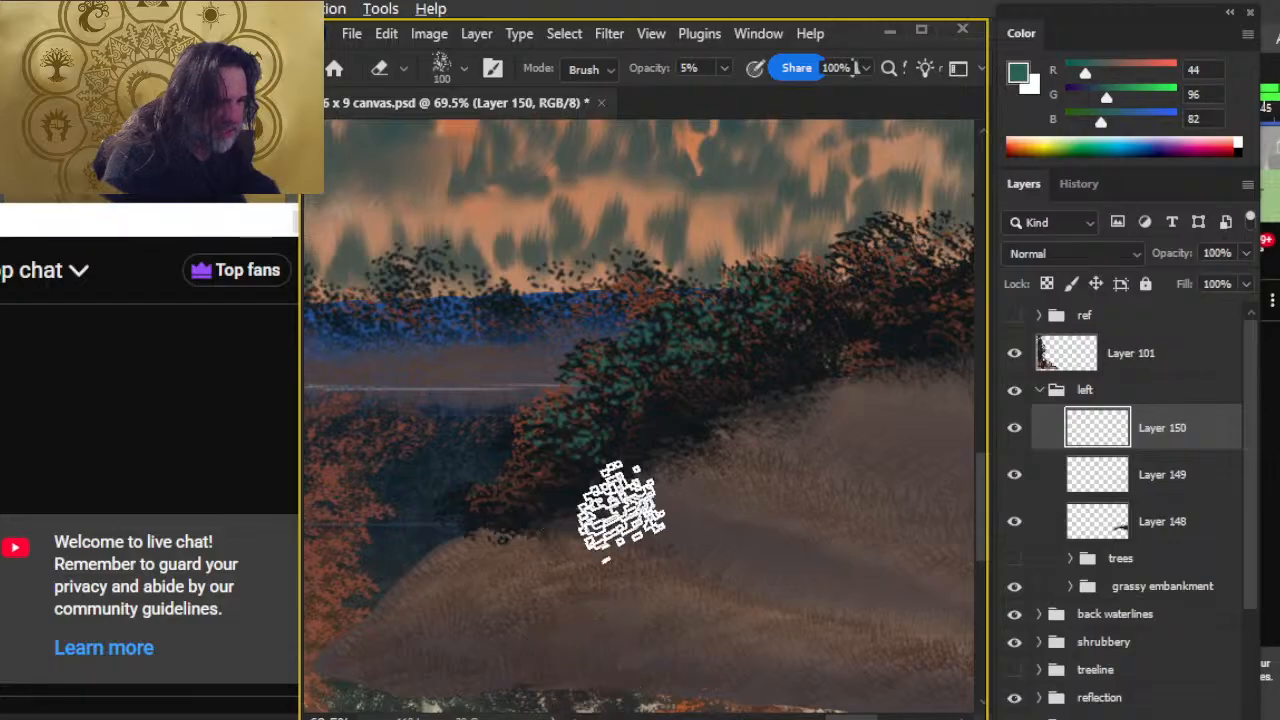
- Extend the teal foliage up along the crest of the embankment's shrubs, over the tallest clumps against the hillside
key(b)
drag(845, 421, 653, 531)
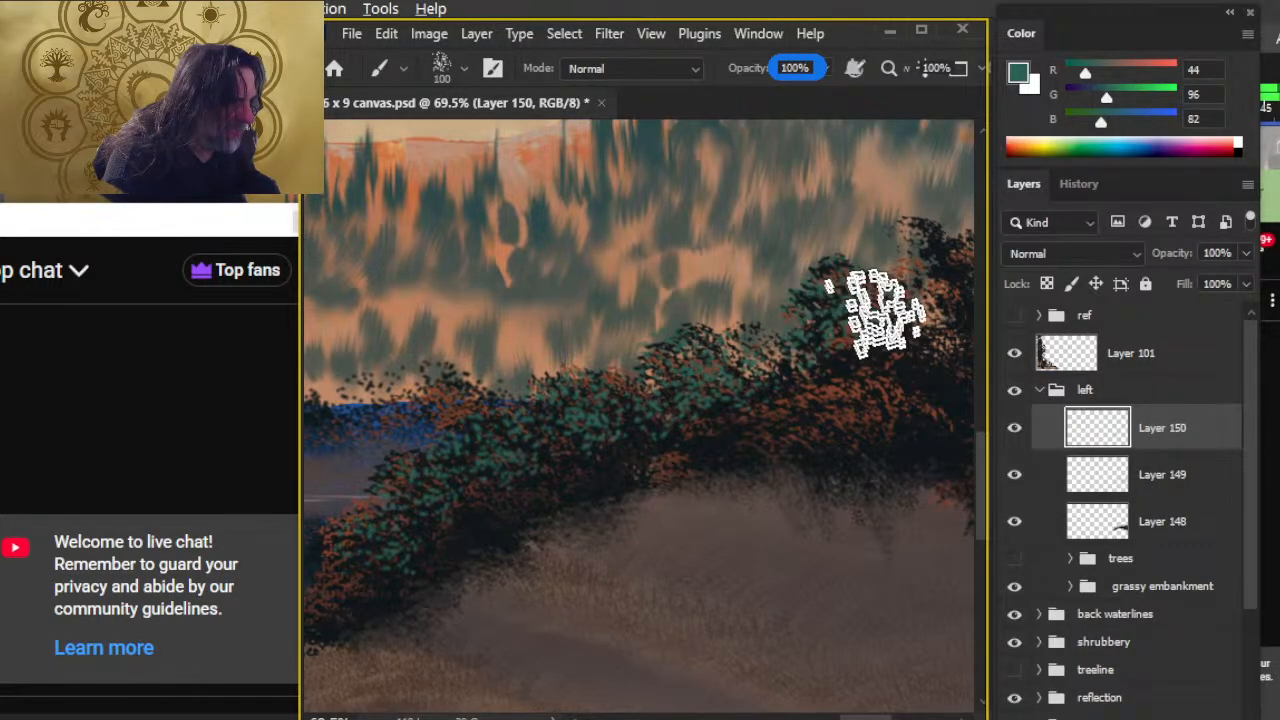
drag(894, 471, 660, 574)
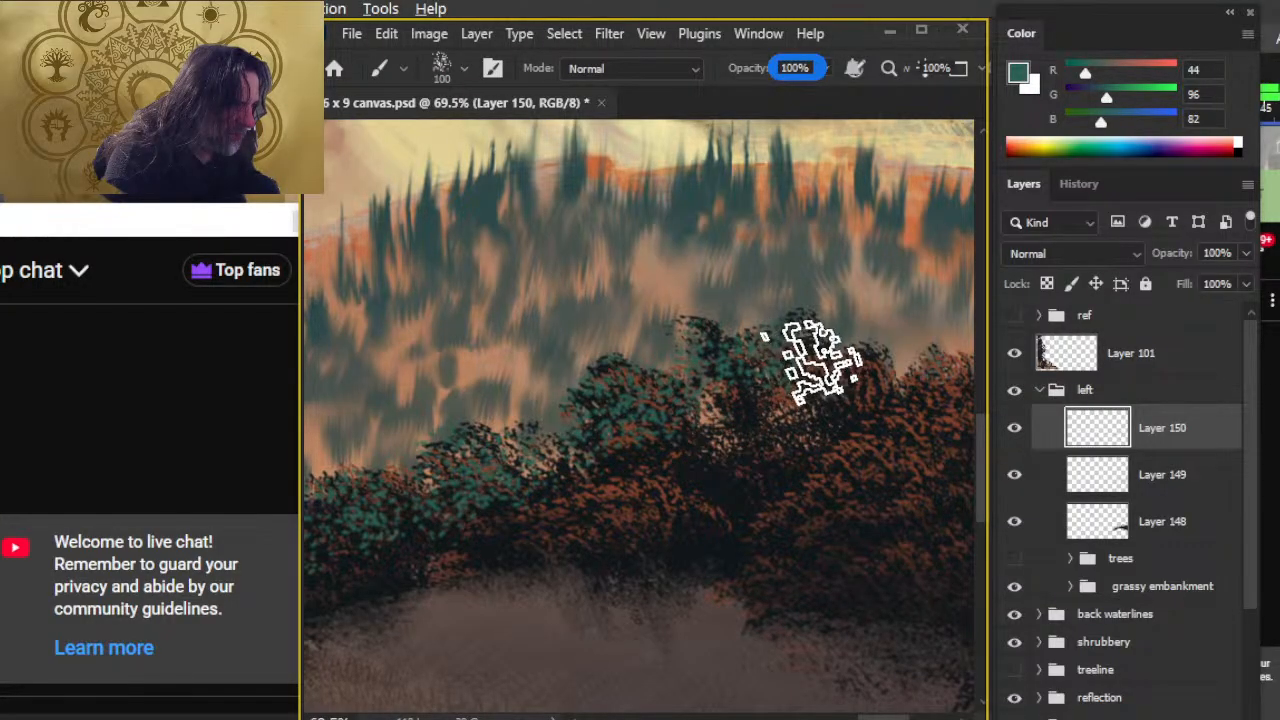
key(e)
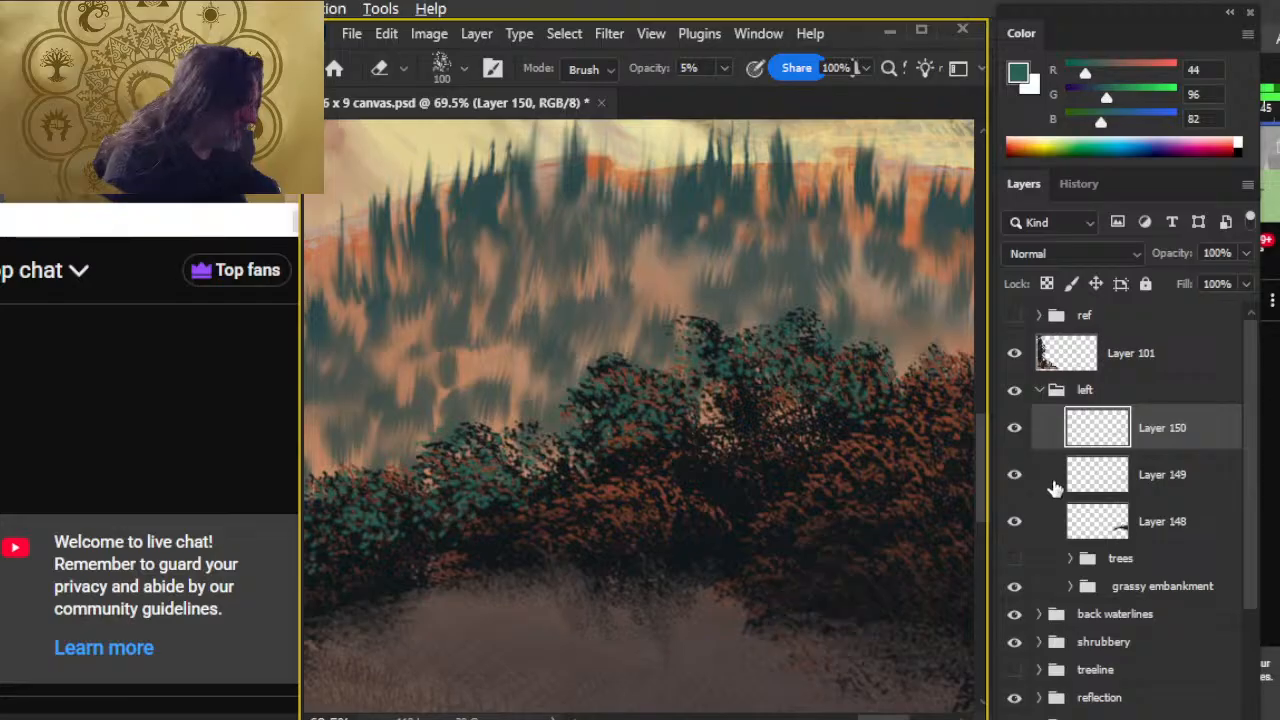
- Show the treeline and trees groups again, and continue the teal foliage along the shrub crest to the canvas's right edge
click(1016, 671)
drag(688, 484, 470, 456)
key(b)
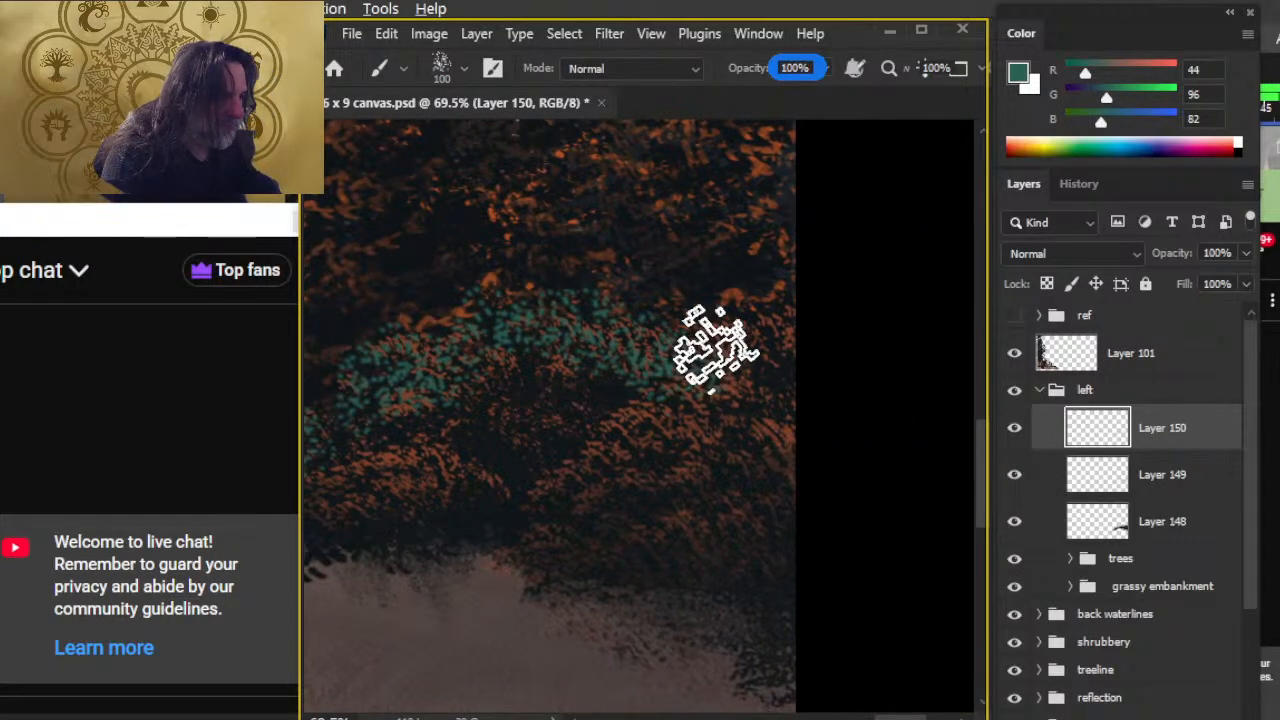
key(e)
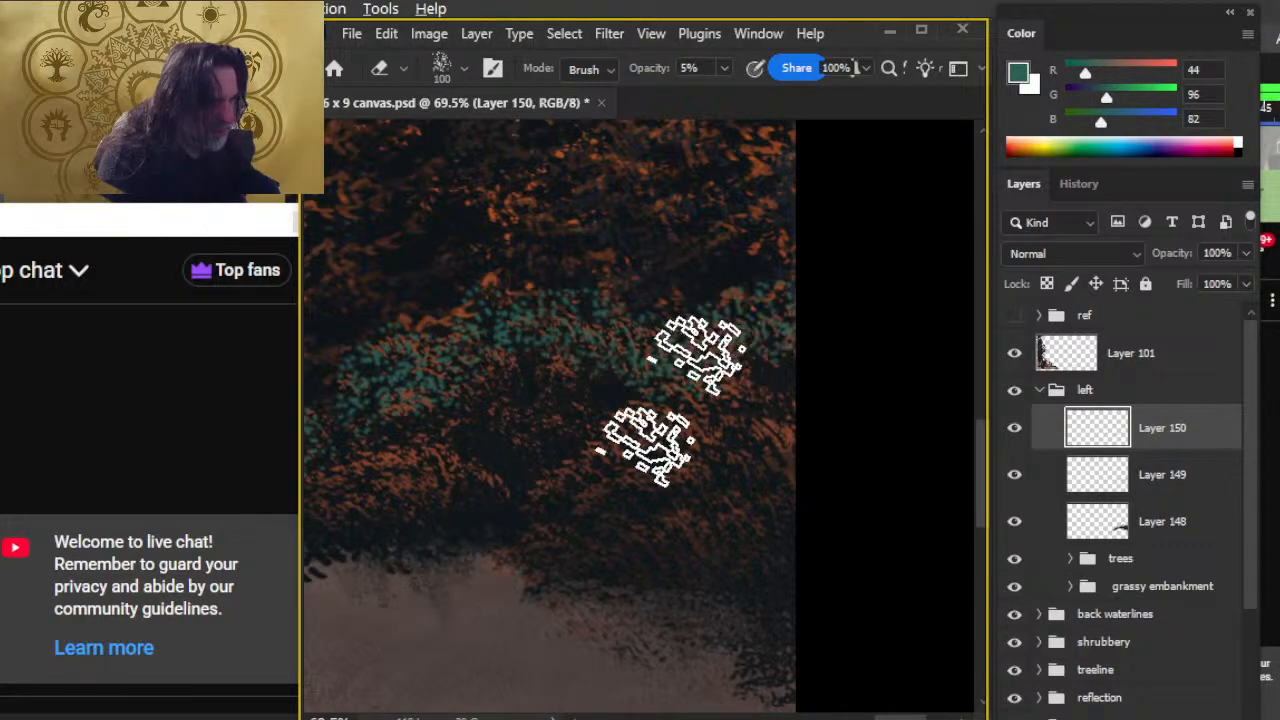
- Paint teal foliage down to the shrubs' lowest tip at the water's edge, and soften it with the 5% eraser
key(z)
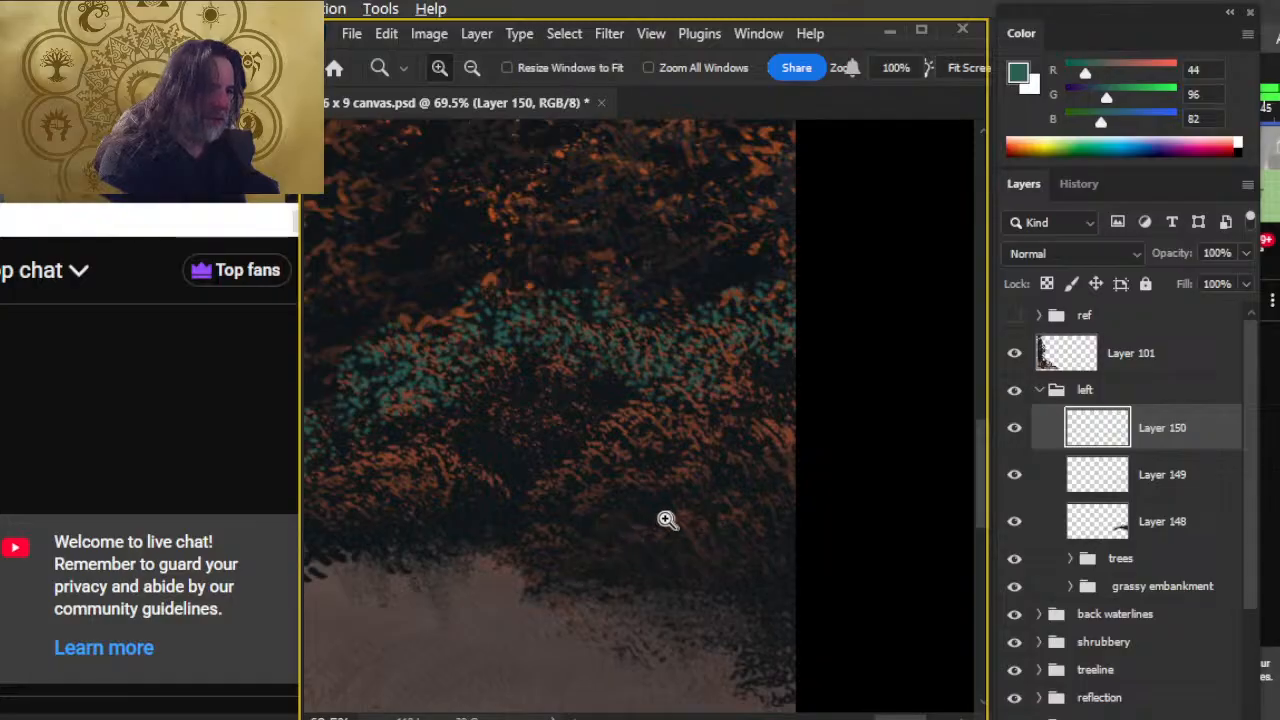
drag(664, 521, 560, 546)
drag(521, 590, 758, 450)
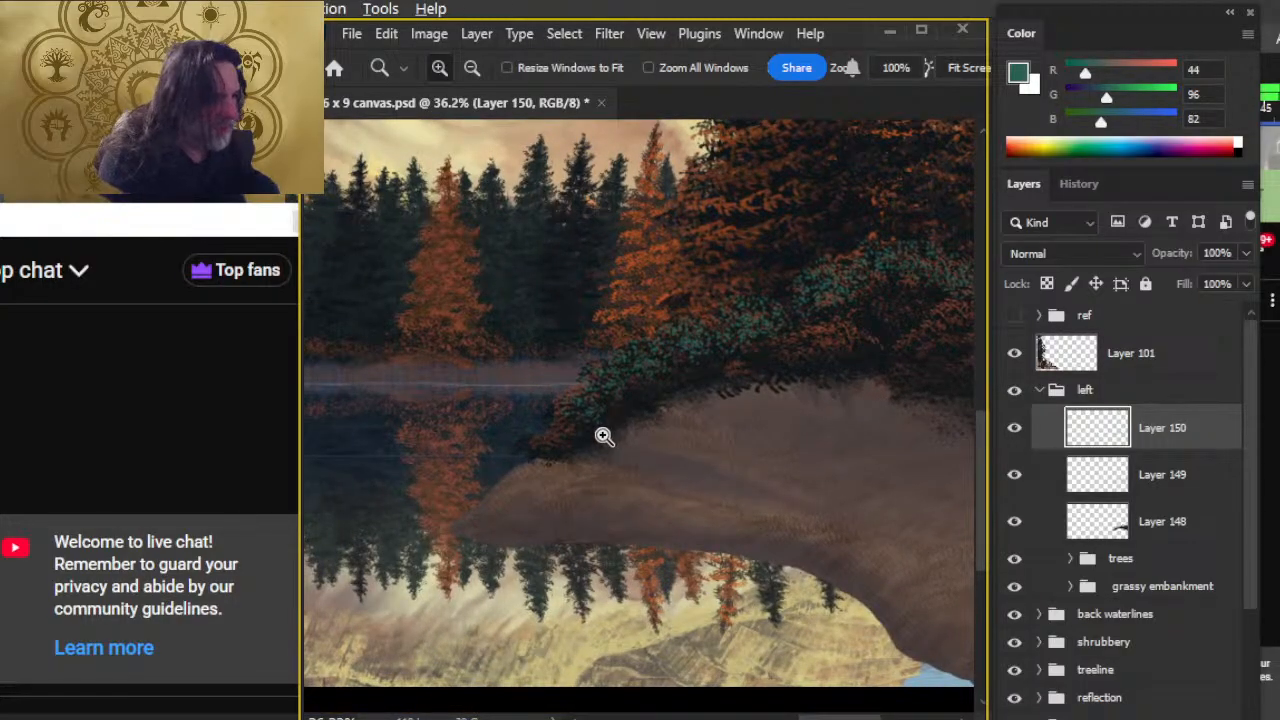
drag(604, 436, 657, 434)
key(b)
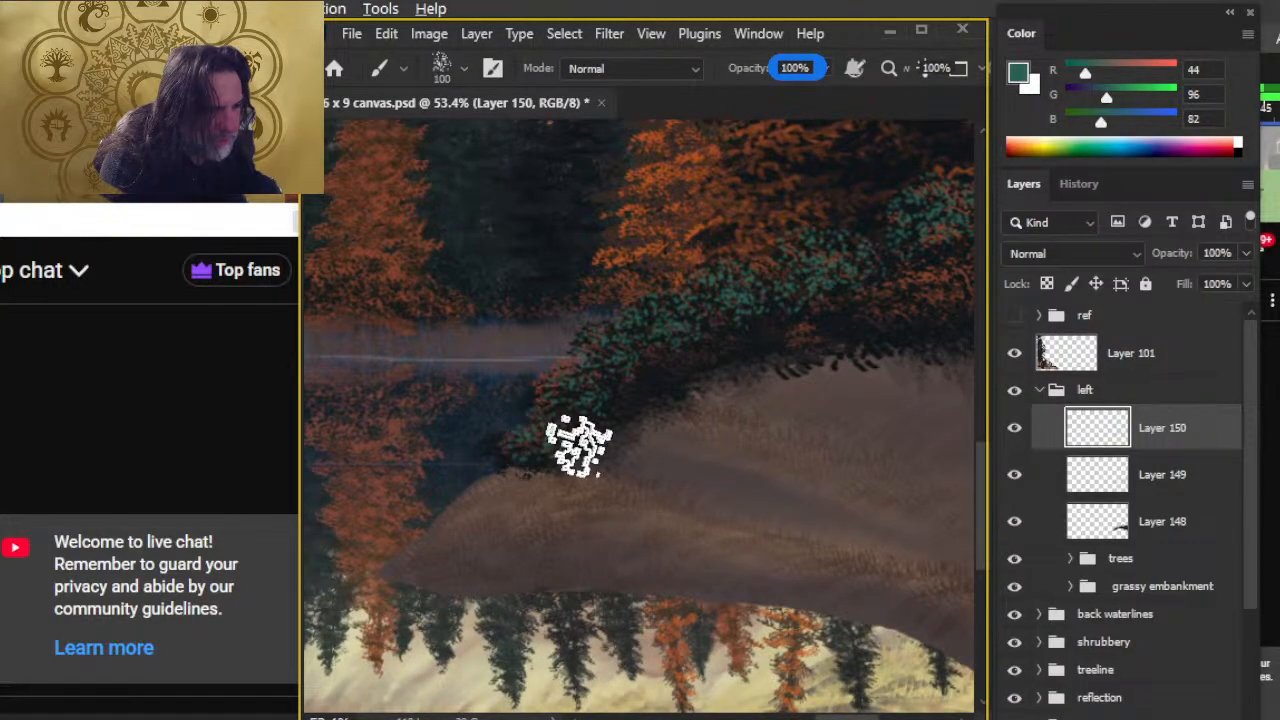
key(e)
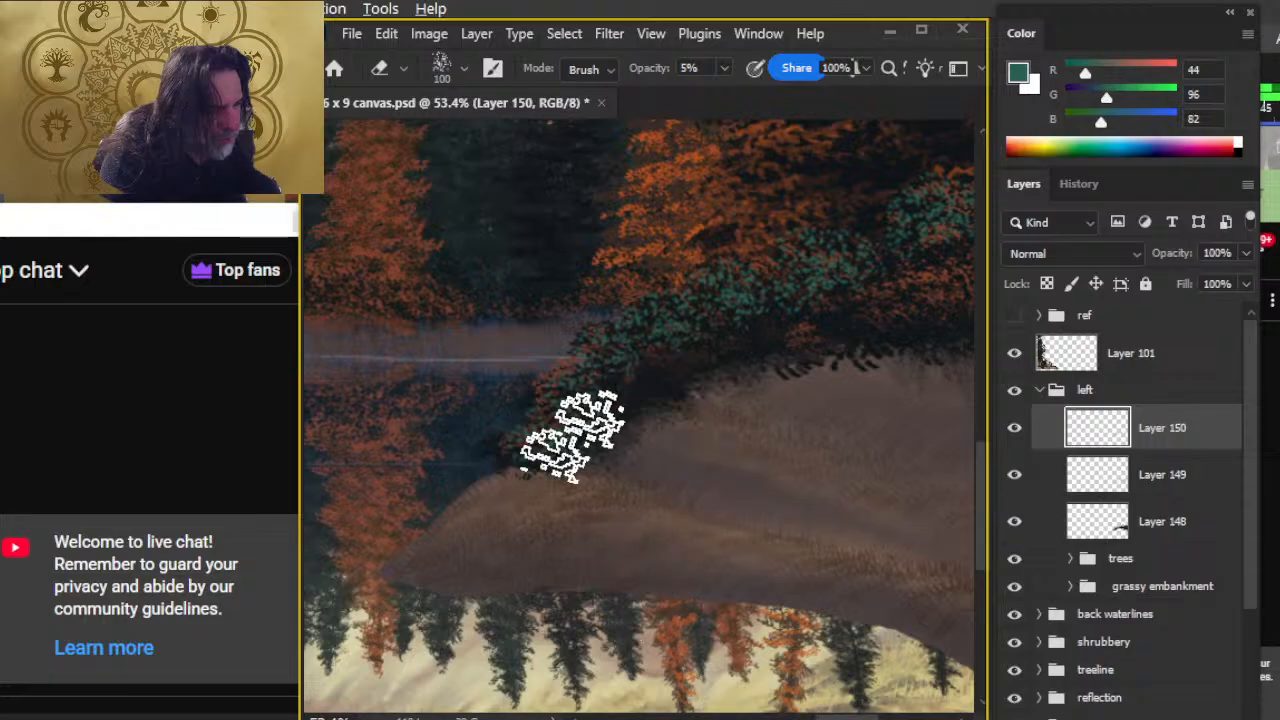
key(b)
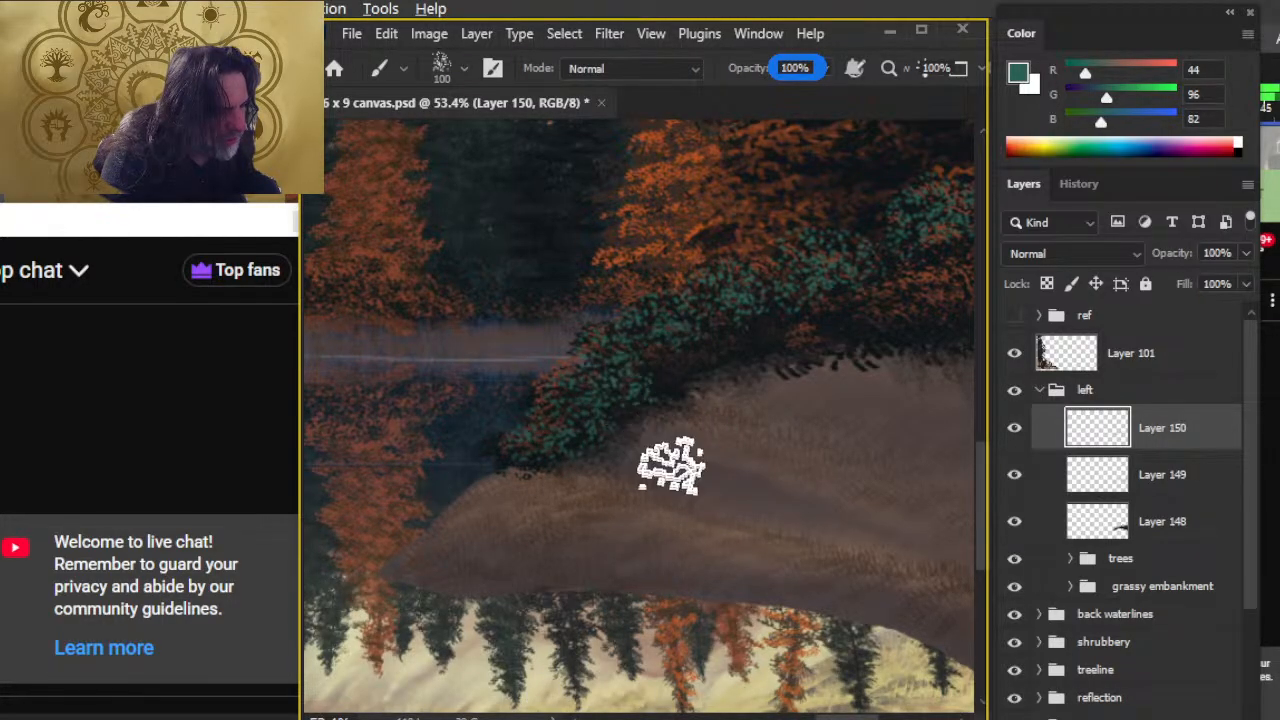
key(e)
- Fill in a second row of teal foliage beneath the crest of the lakeside shrubs, alternating brush dabs with light erasing
key(b)
key(e)
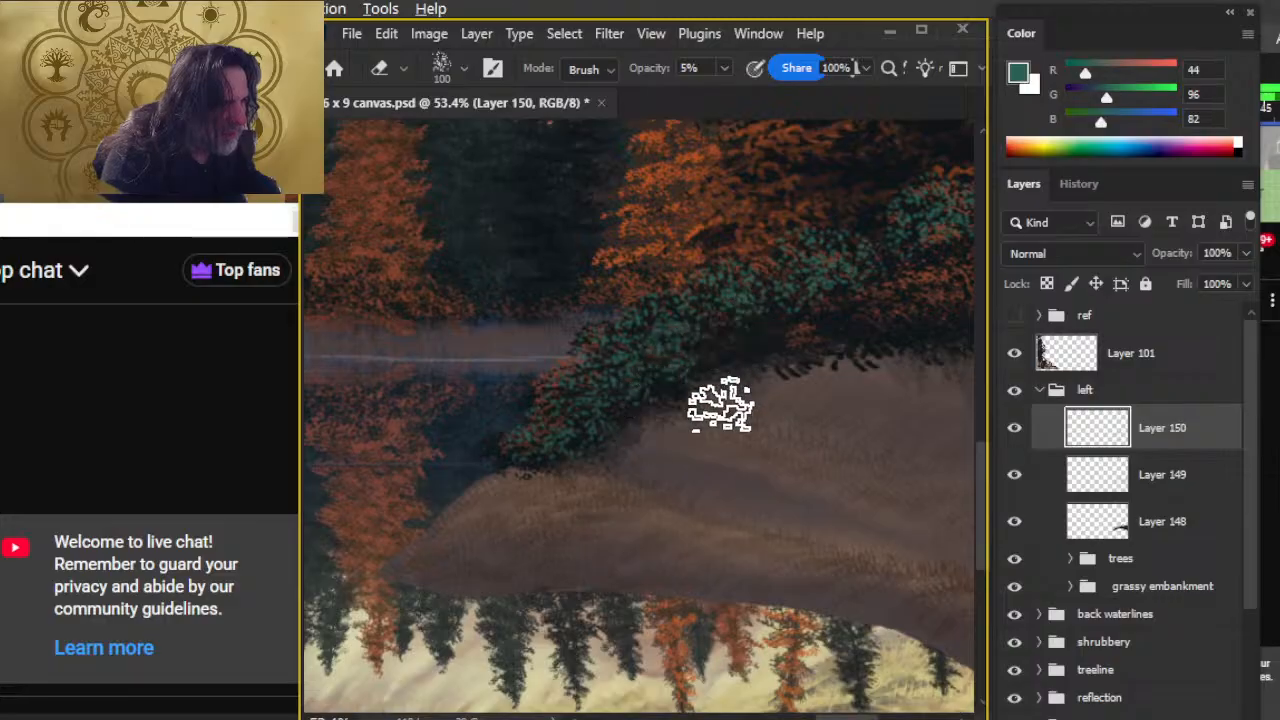
key(b)
key(e)
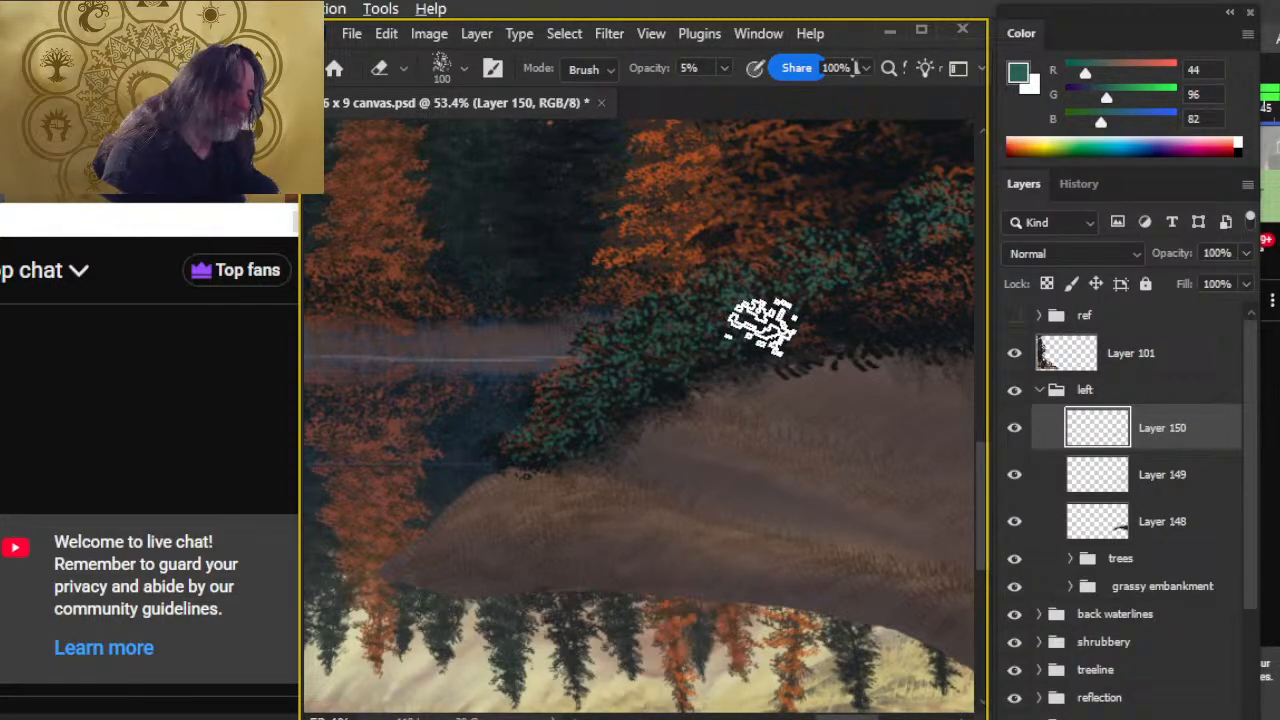
key(b)
key(e)
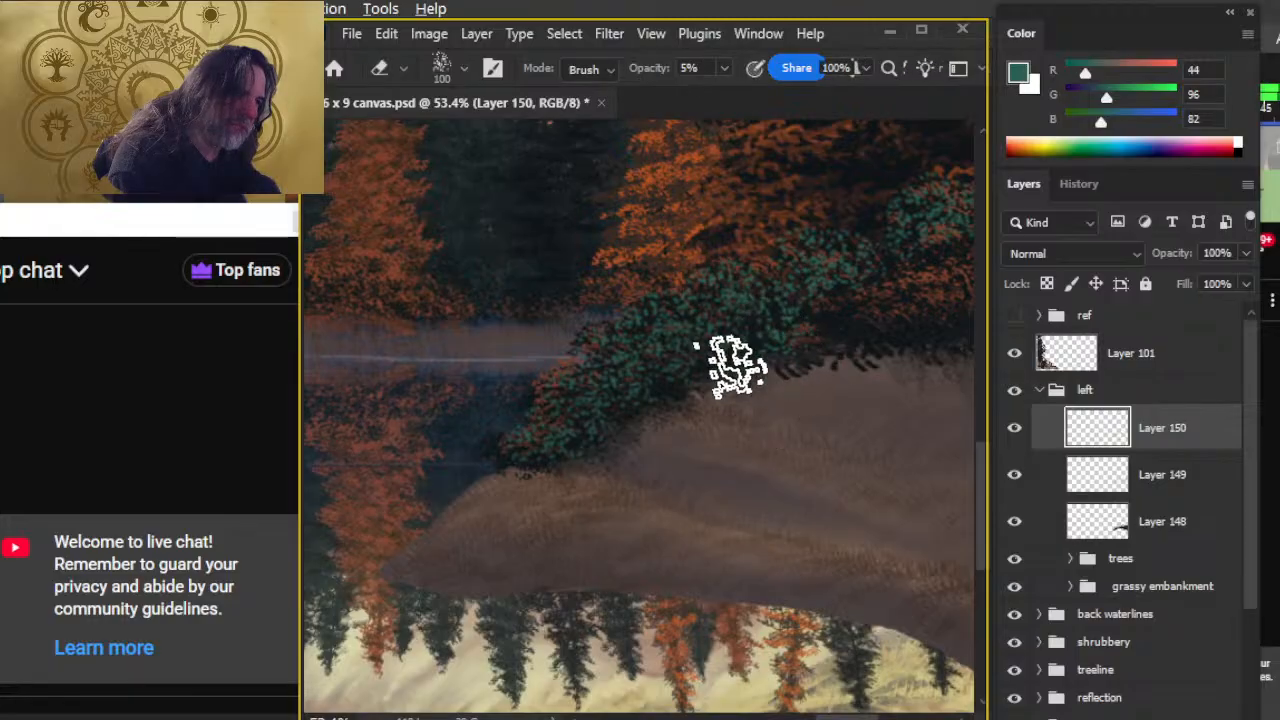
- Add teal foliage to the middle shrubs just above the embankment's bare top, and fade its lower parts with the eraser
drag(766, 508, 678, 518)
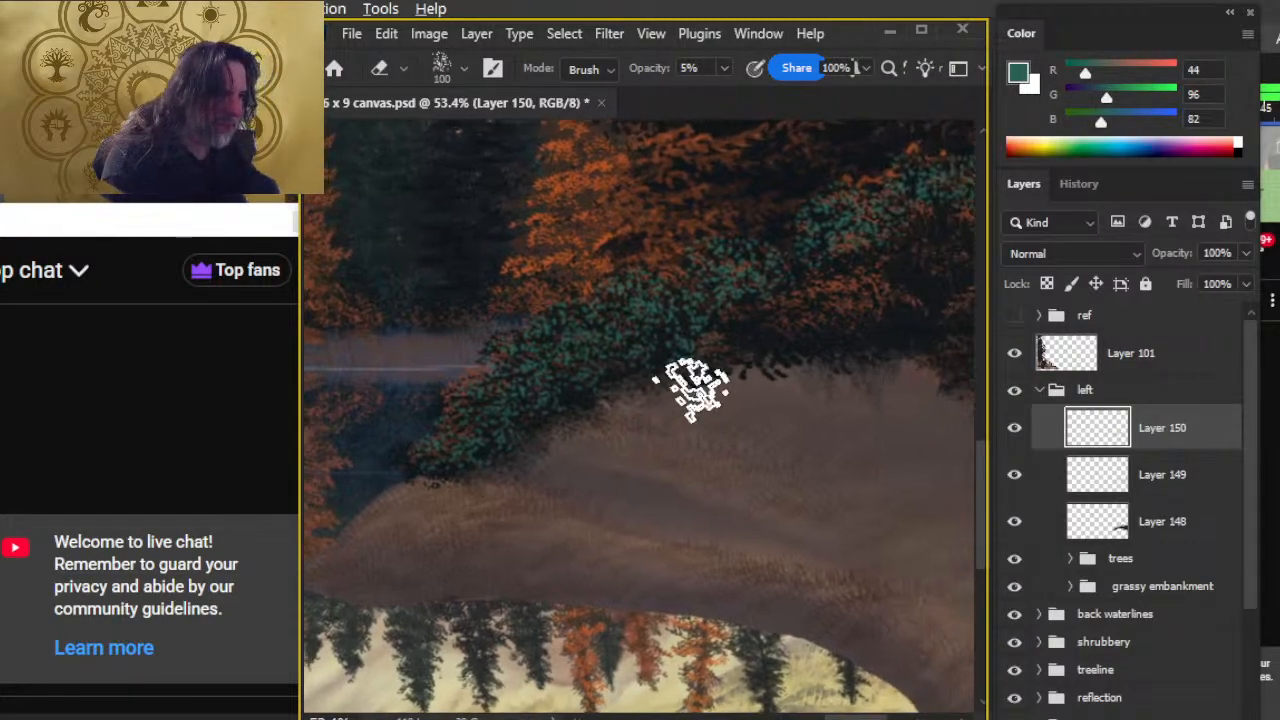
key(b)
key(e)
key(b)
key(e)
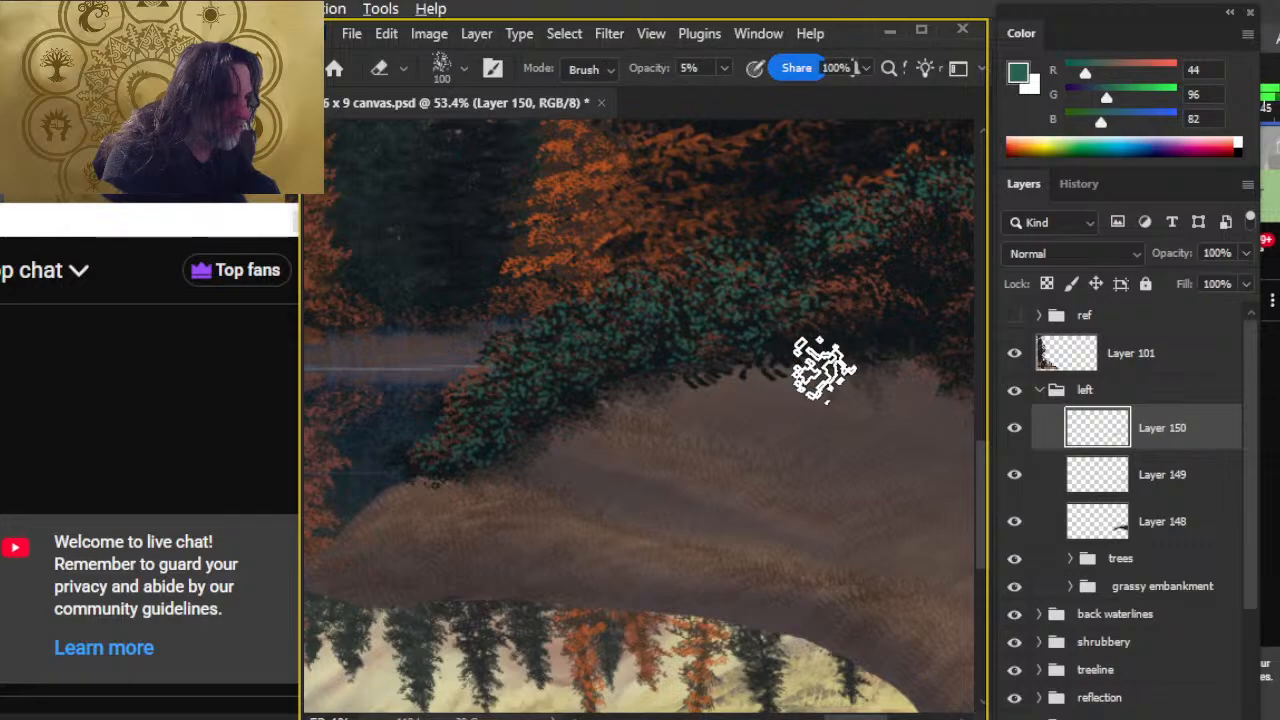
- Build up teal foliage in the dark hollow below the taller shrub clump, and lightly erase its shaded base
drag(768, 436, 658, 483)
key(b)
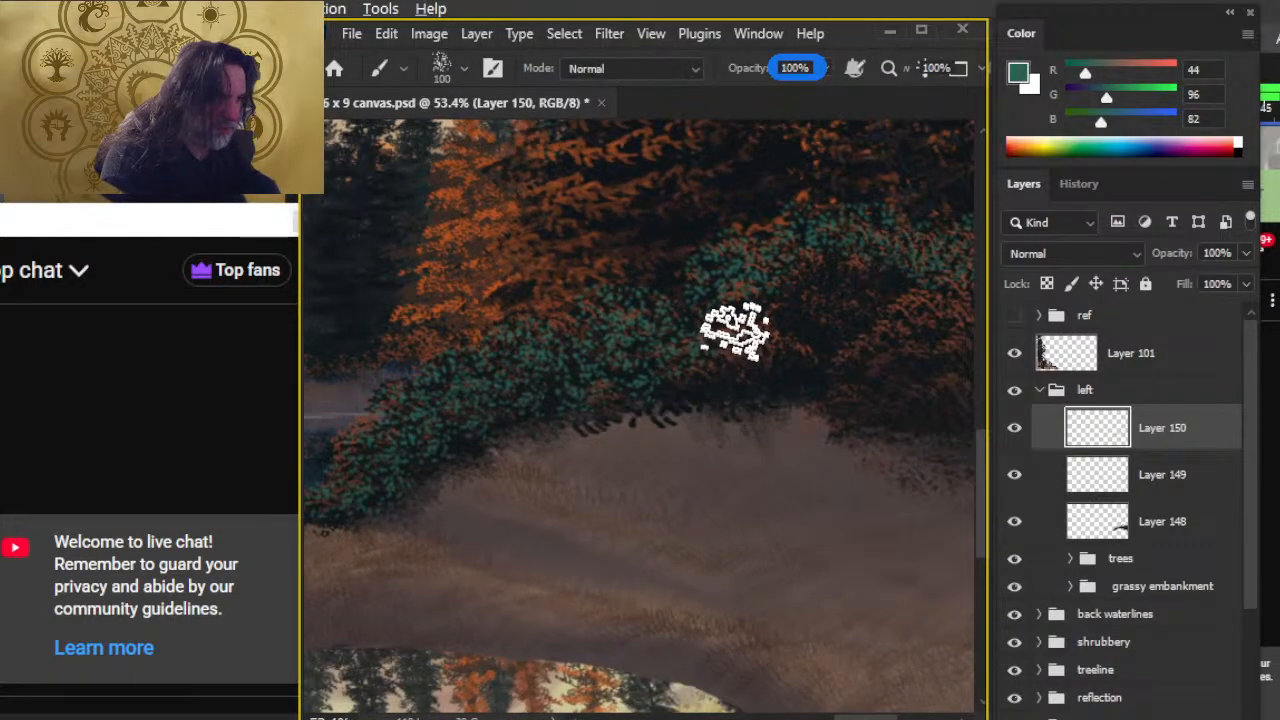
key(e)
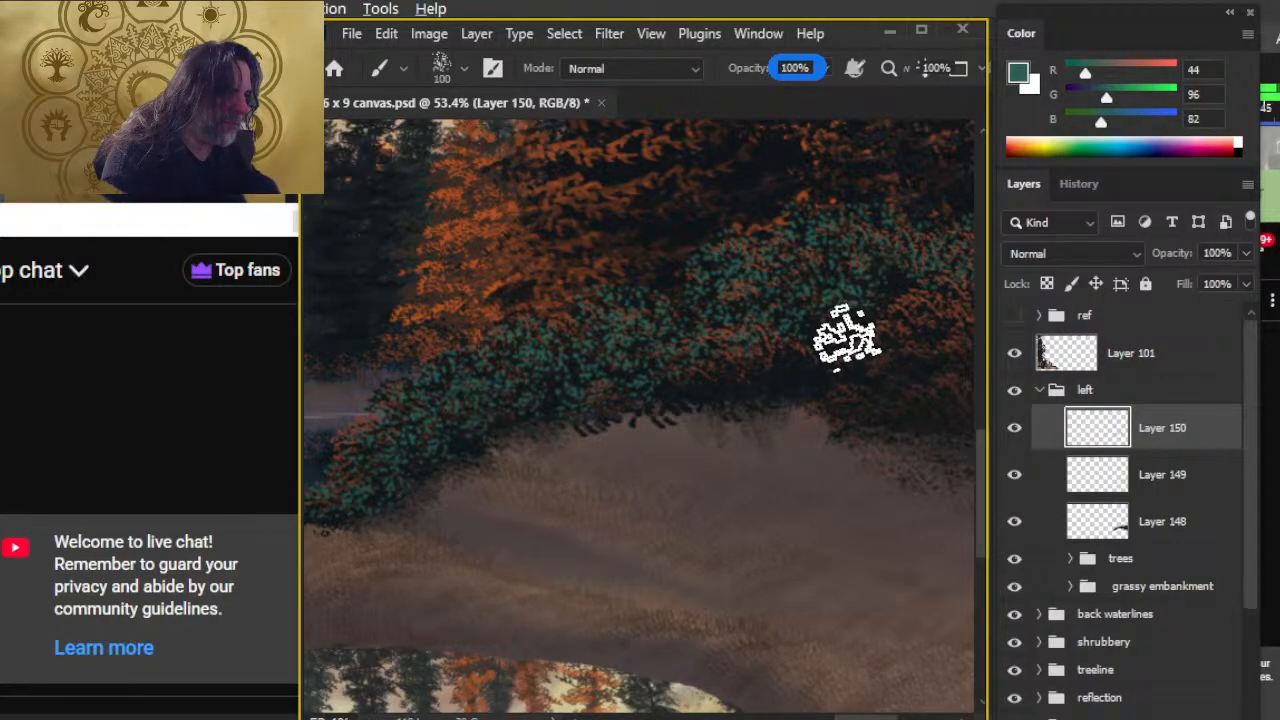
key(e)
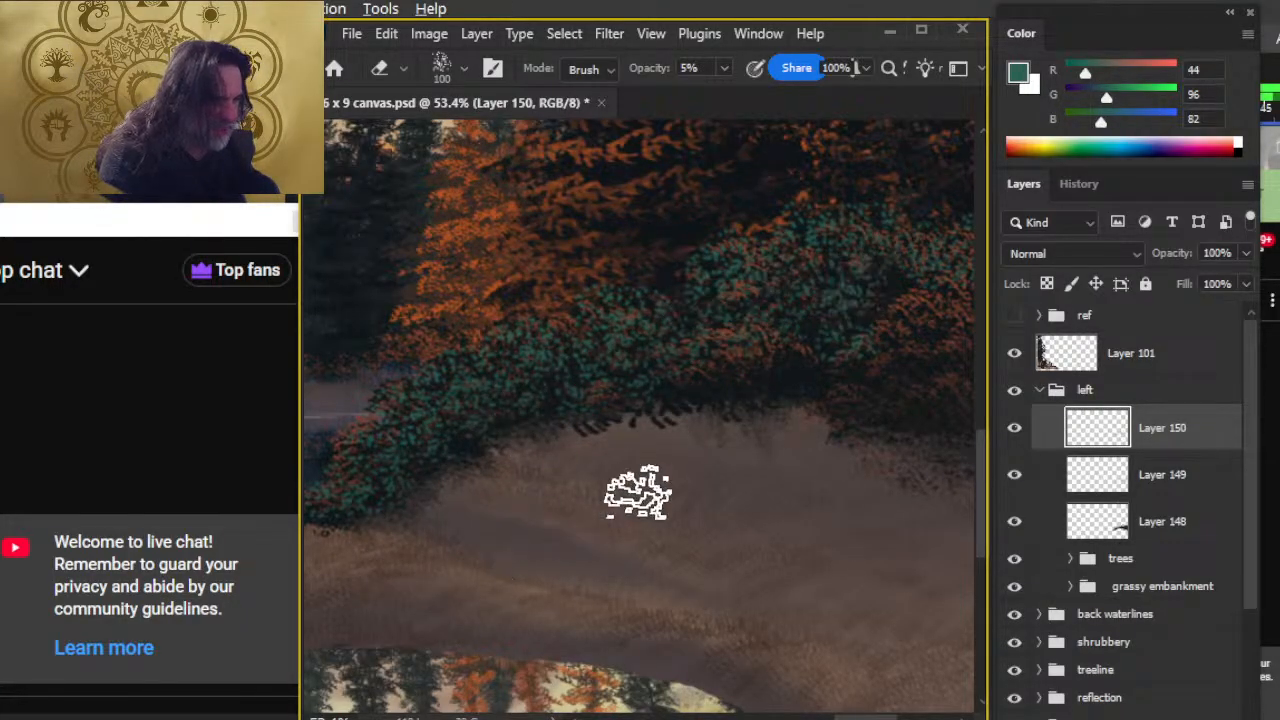
- Add teal foliage to the orange shrubs between the tall clump and the canvas's right edge
key(b)
drag(766, 389, 516, 526)
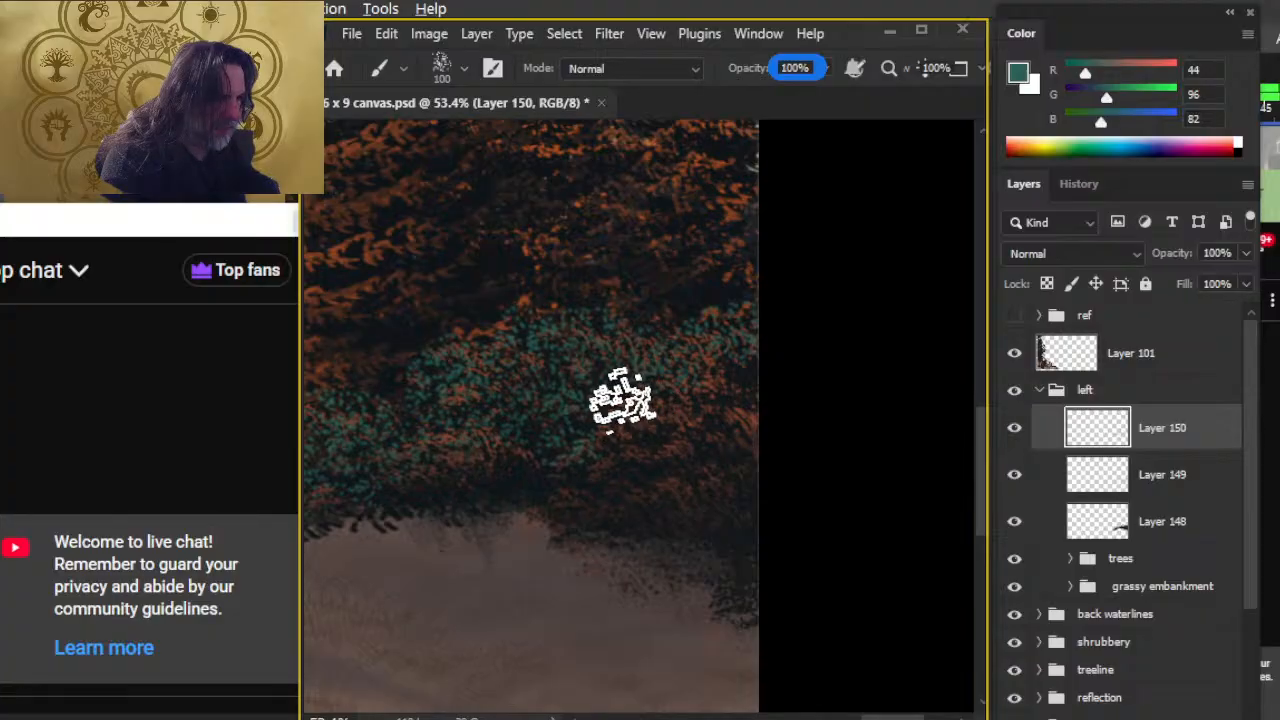
key(e)
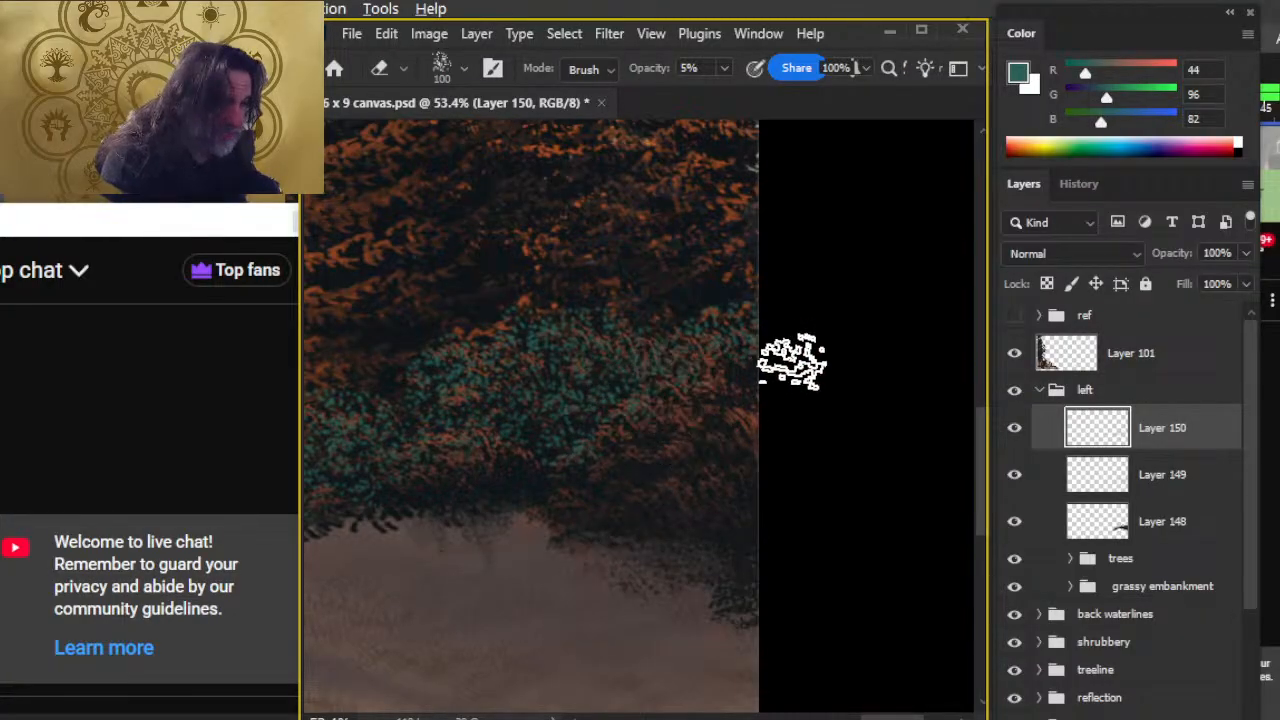
- Add teal foliage to the lower shrubs beneath the right-hand orange clump, and soften each patch with the eraser
key(b)
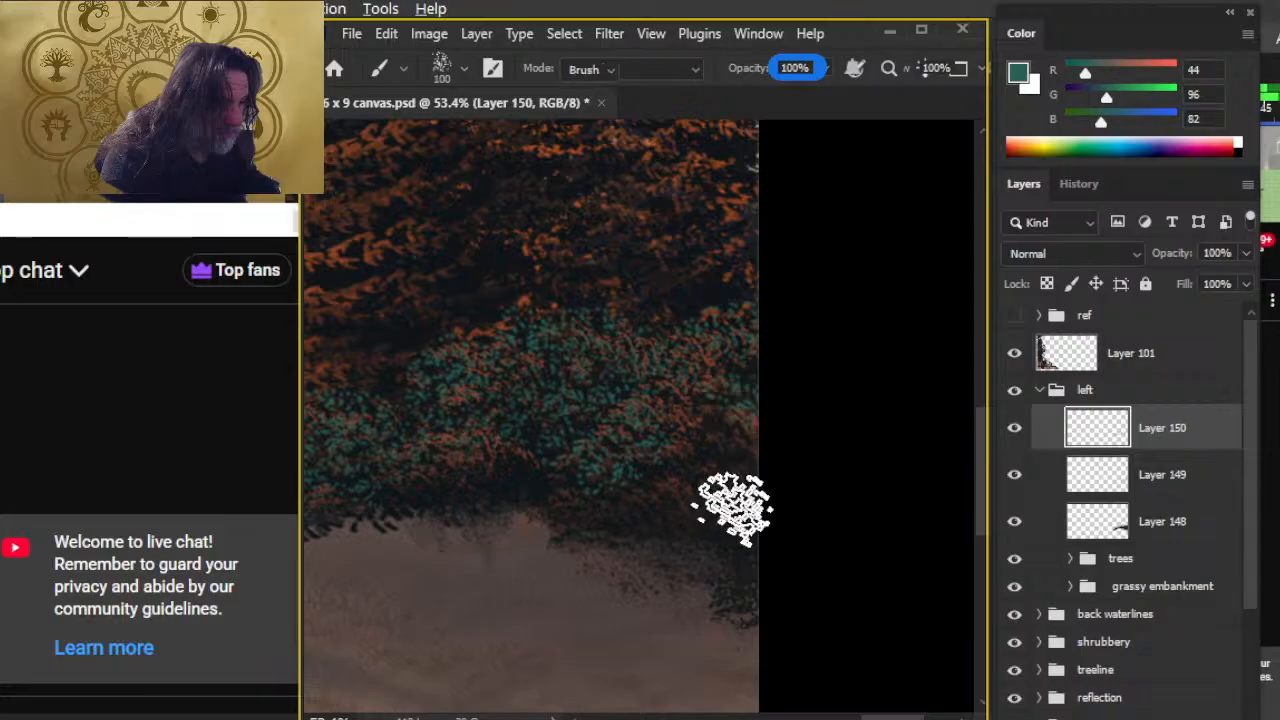
key(e)
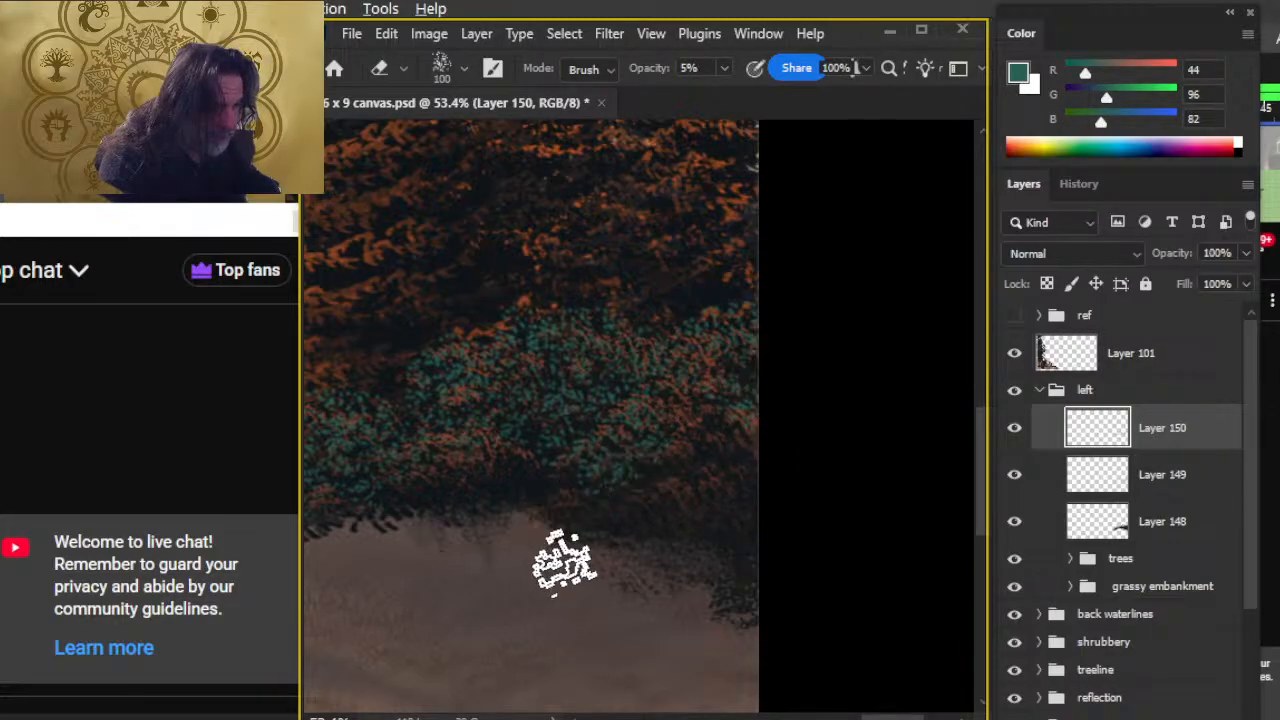
key(b)
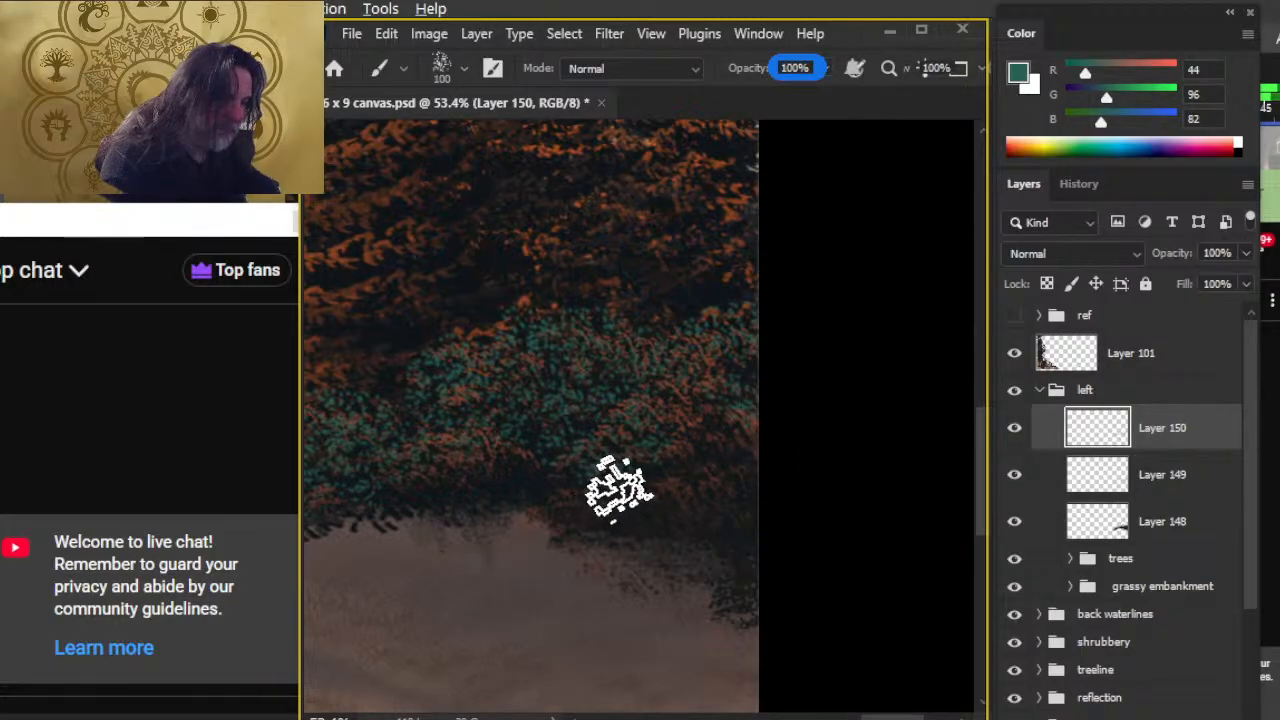
key(e)
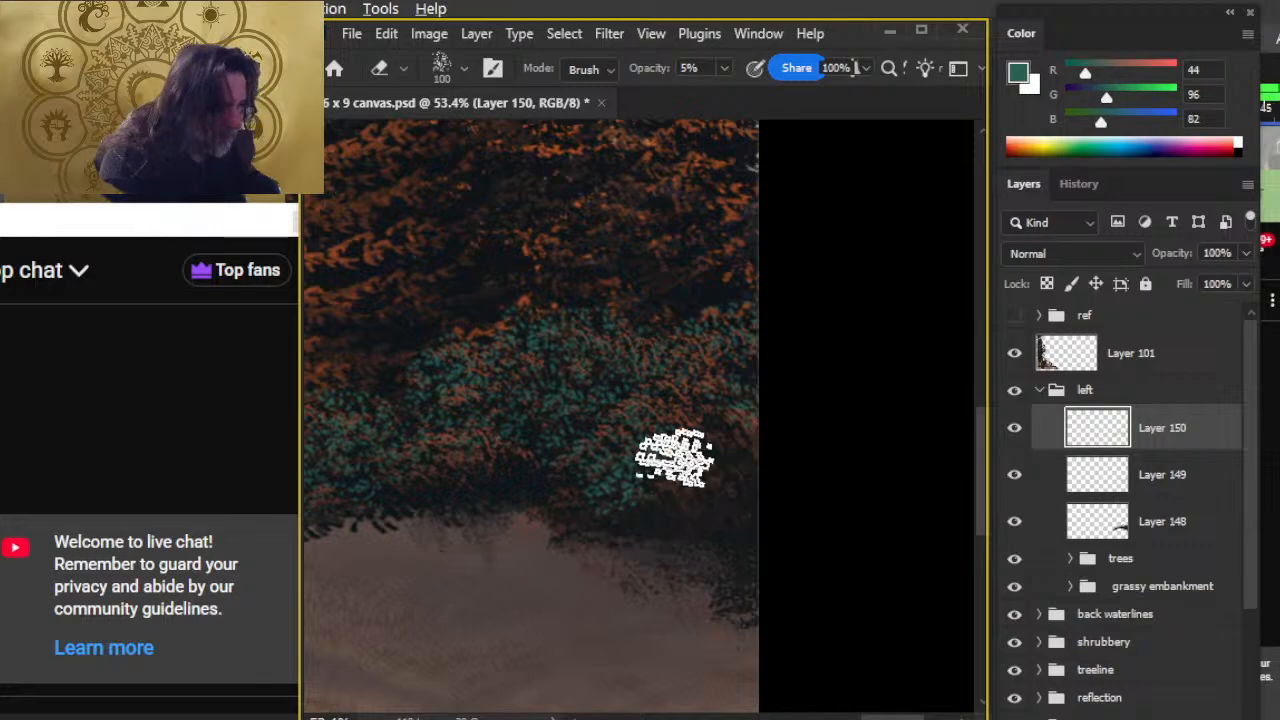
key(b)
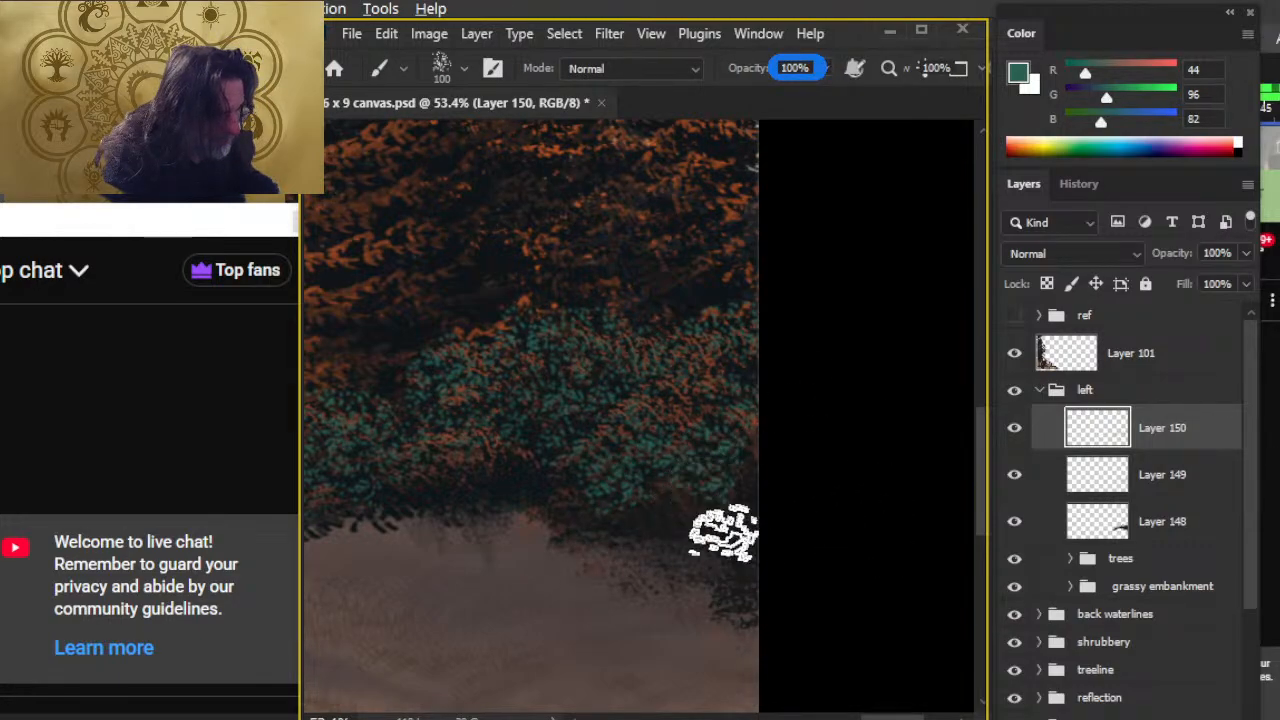
key(e)
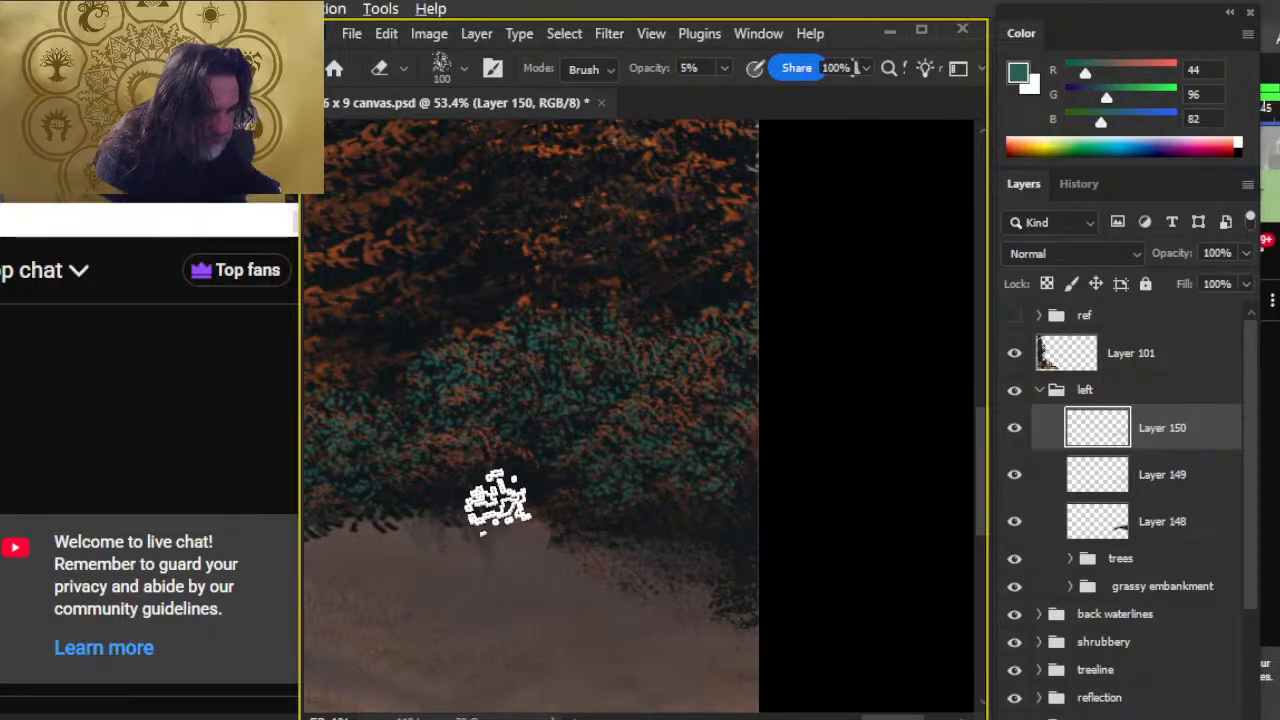
- Extend the teal foliage down the shrubs' shaded base to the embankment at the canvas's right edge, fading it with the eraser
key(b)
key(e)
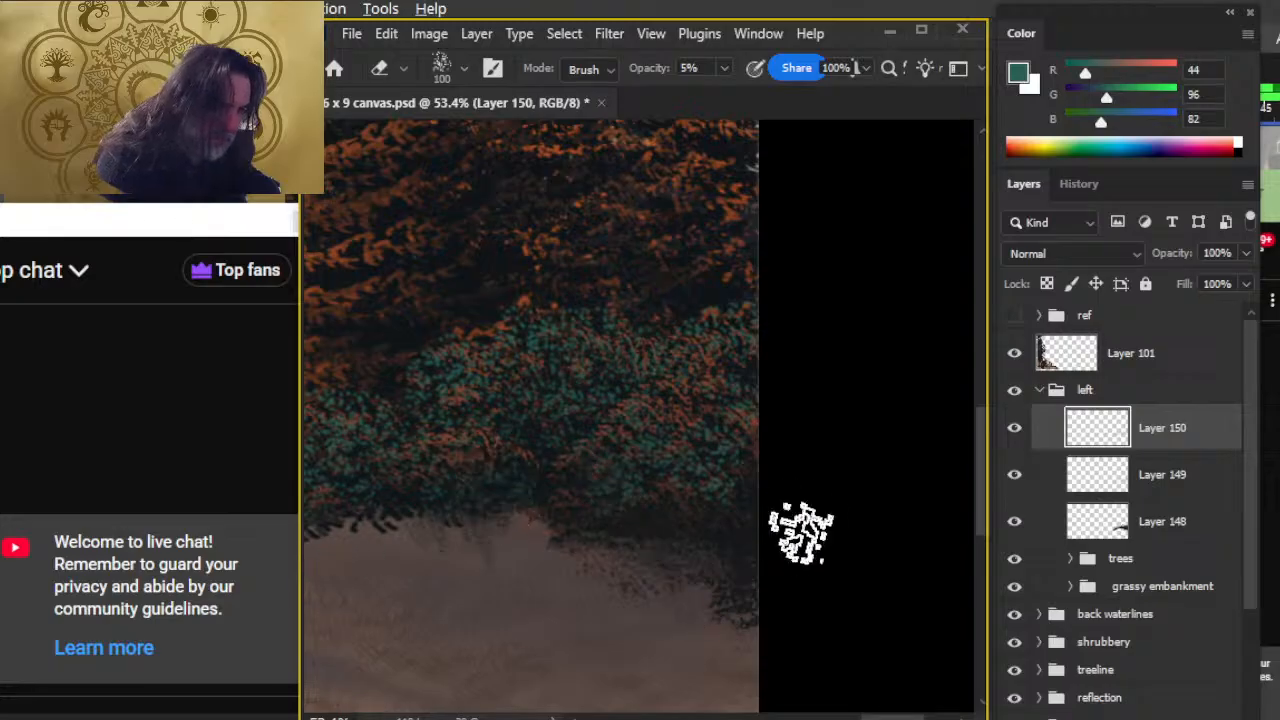
key(b)
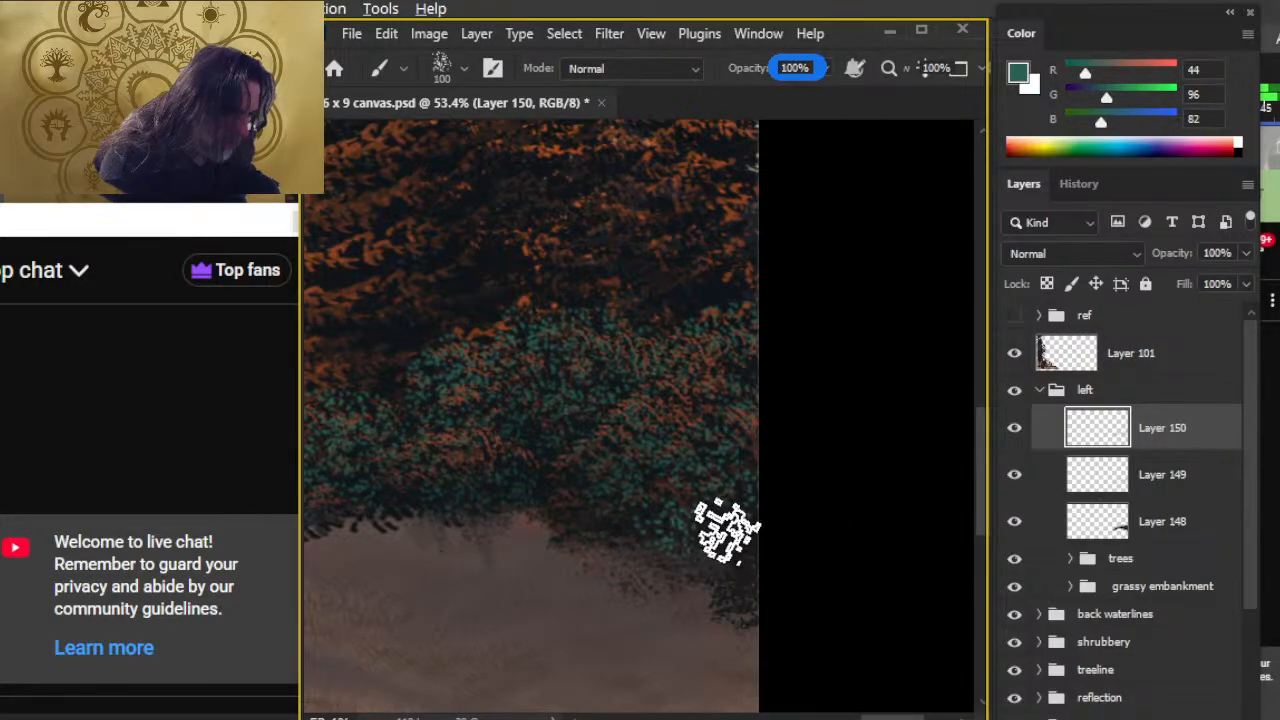
key(e)
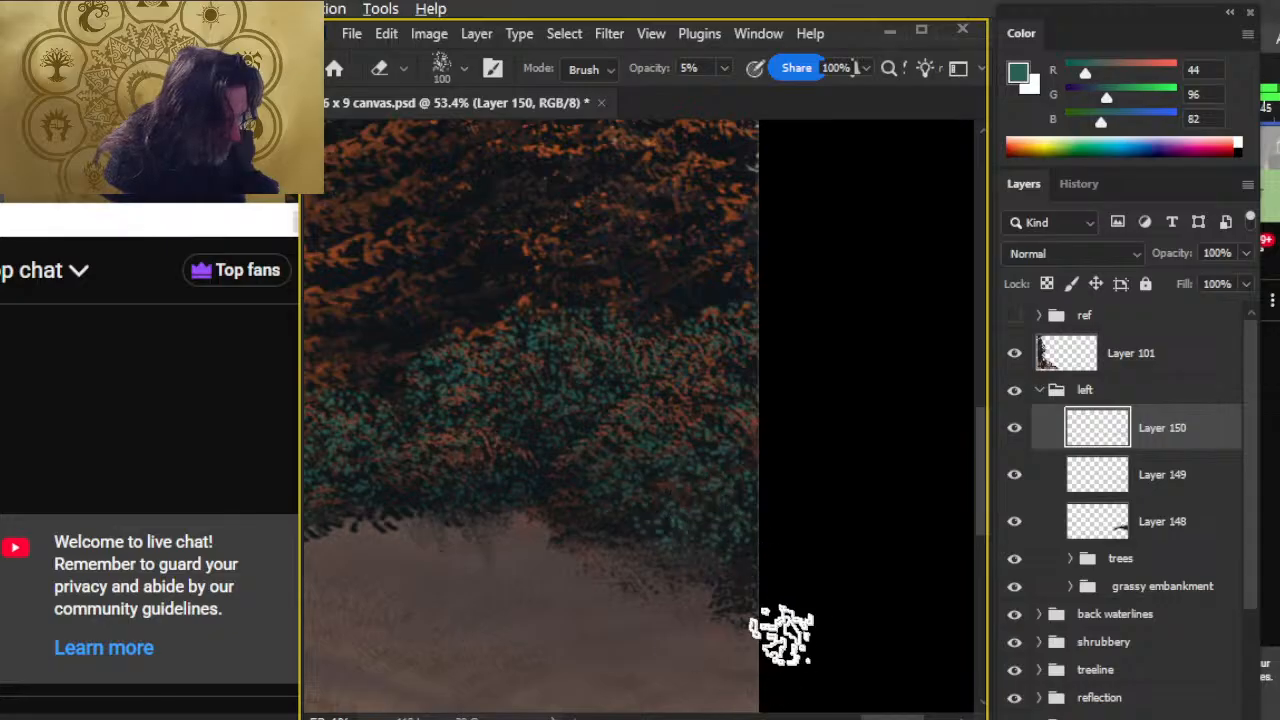
key(b)
key(e)
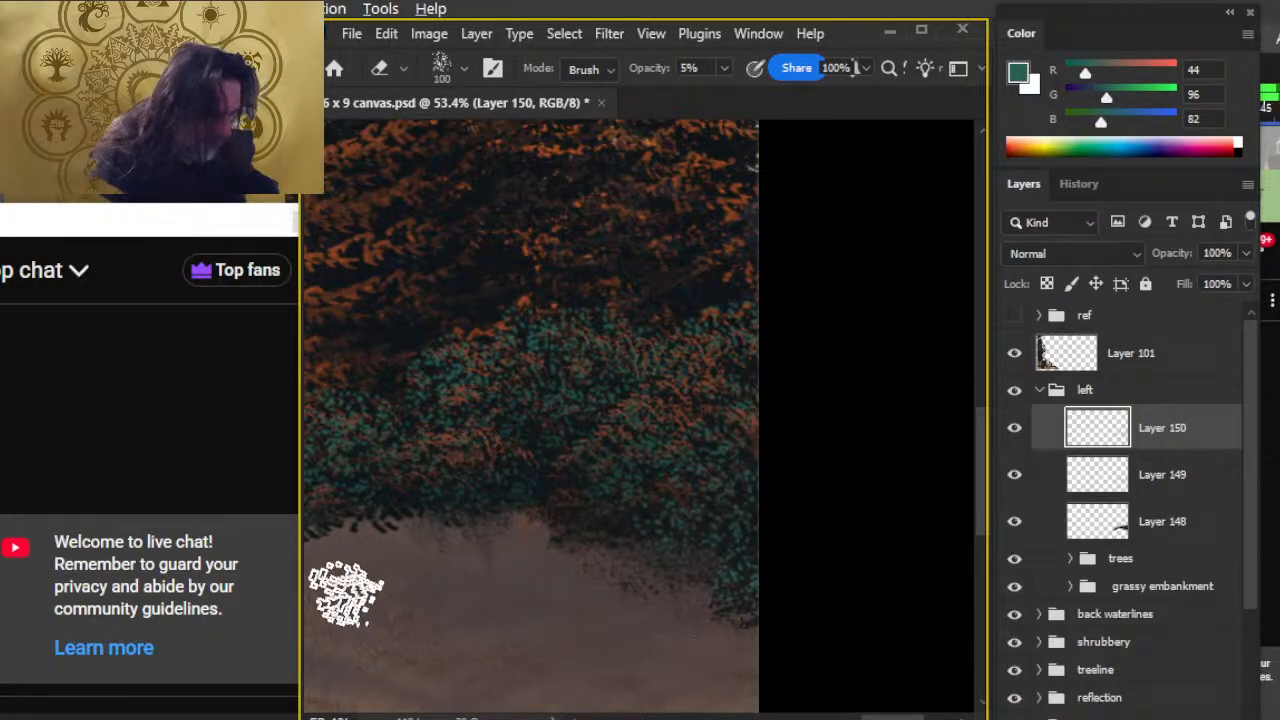
- Compare the embankment's shrubs with Layer 150 hidden and shown
drag(500, 449, 795, 420)
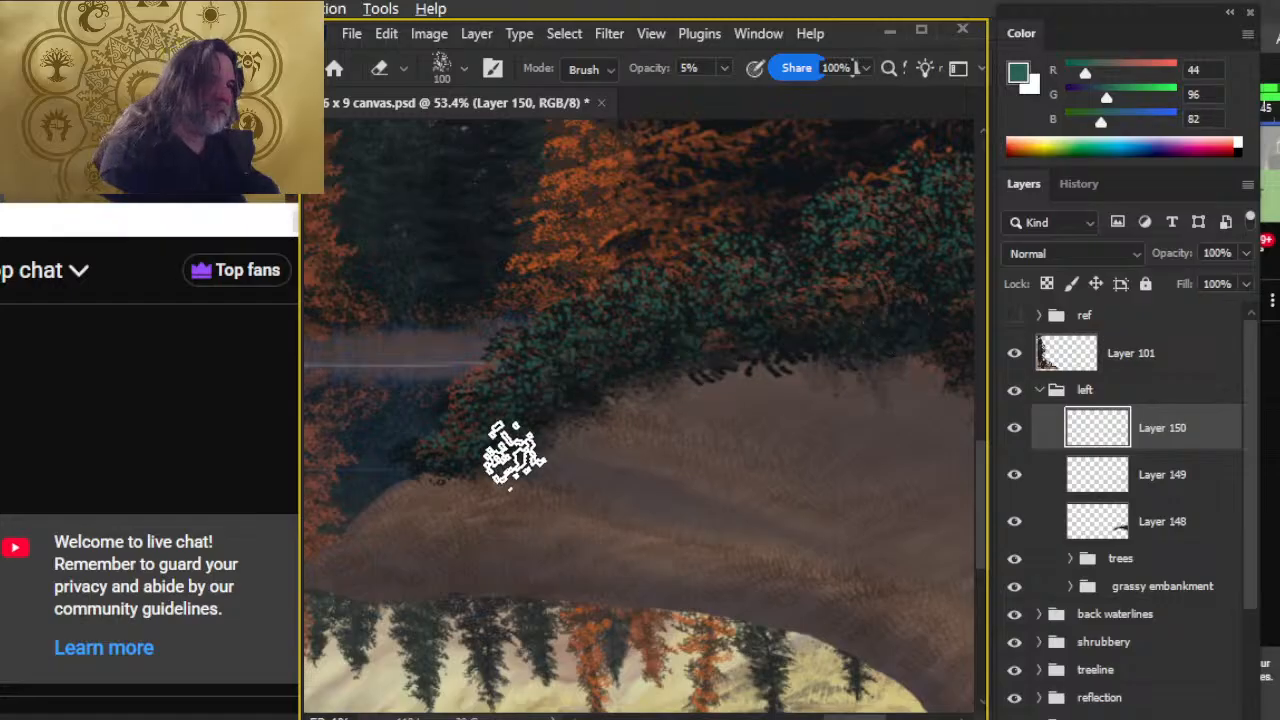
click(1015, 433)
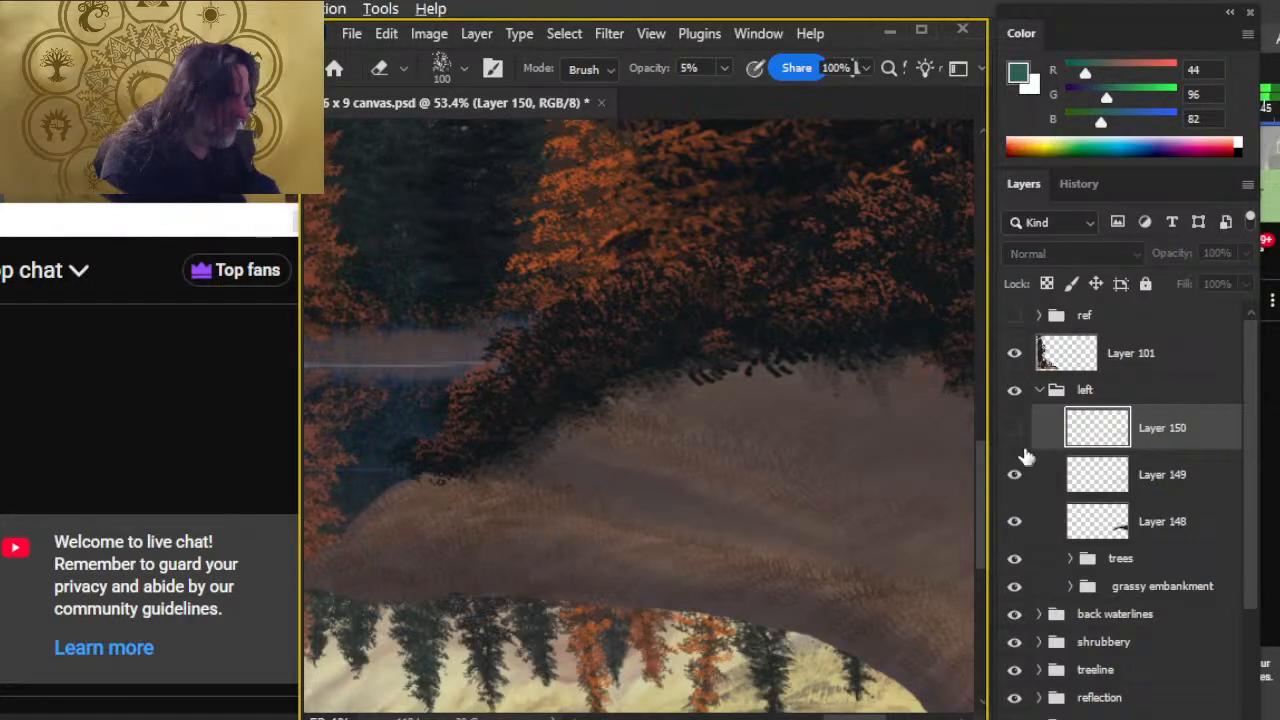
click(1015, 430)
key(z)
drag(826, 514, 762, 567)
drag(866, 563, 578, 475)
click(666, 391)
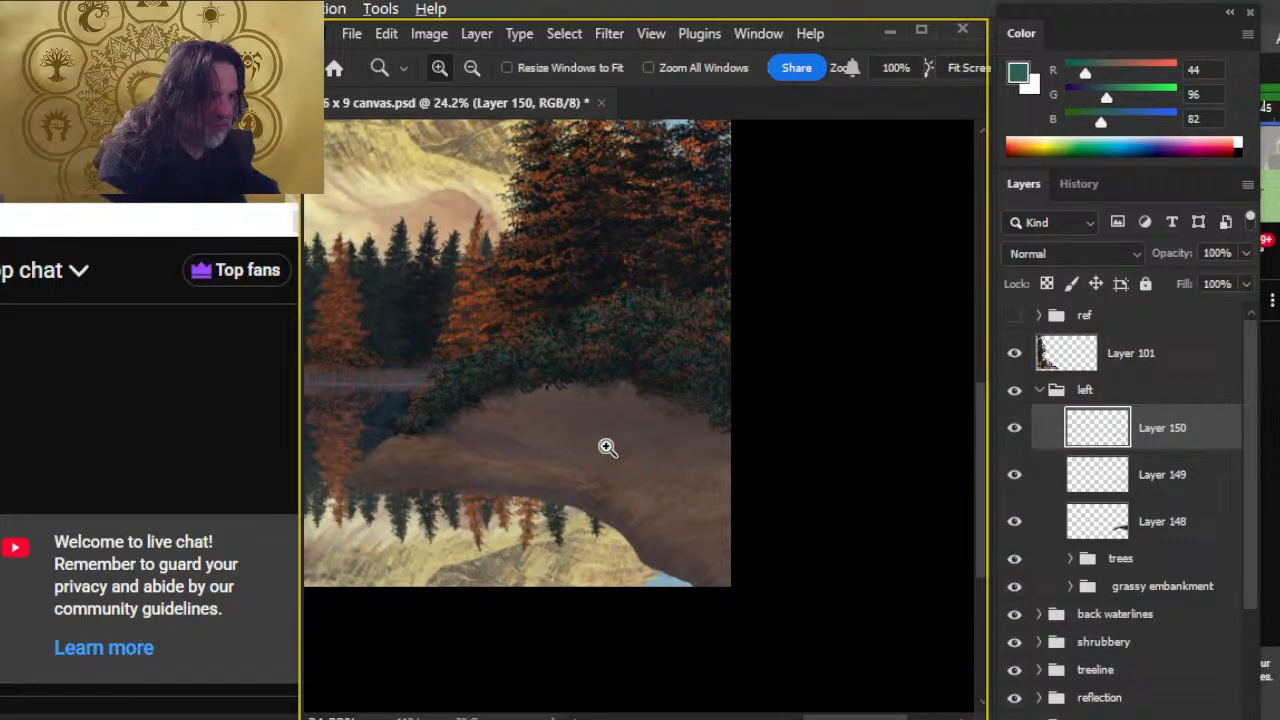
- Sample a dark brown (RGB 77, 65, 62) from the bare embankment as the painting colour
key(x)
key(b)
alt+click(620, 414)
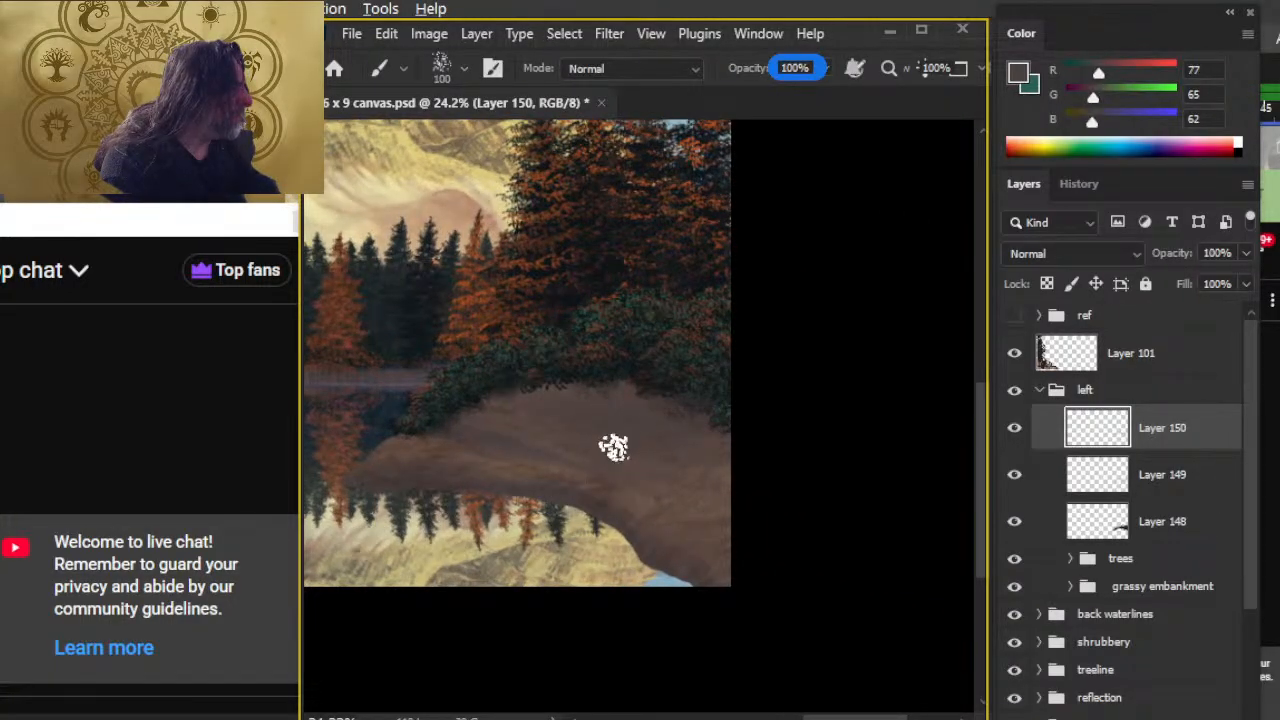
key(z)
drag(563, 449, 586, 457)
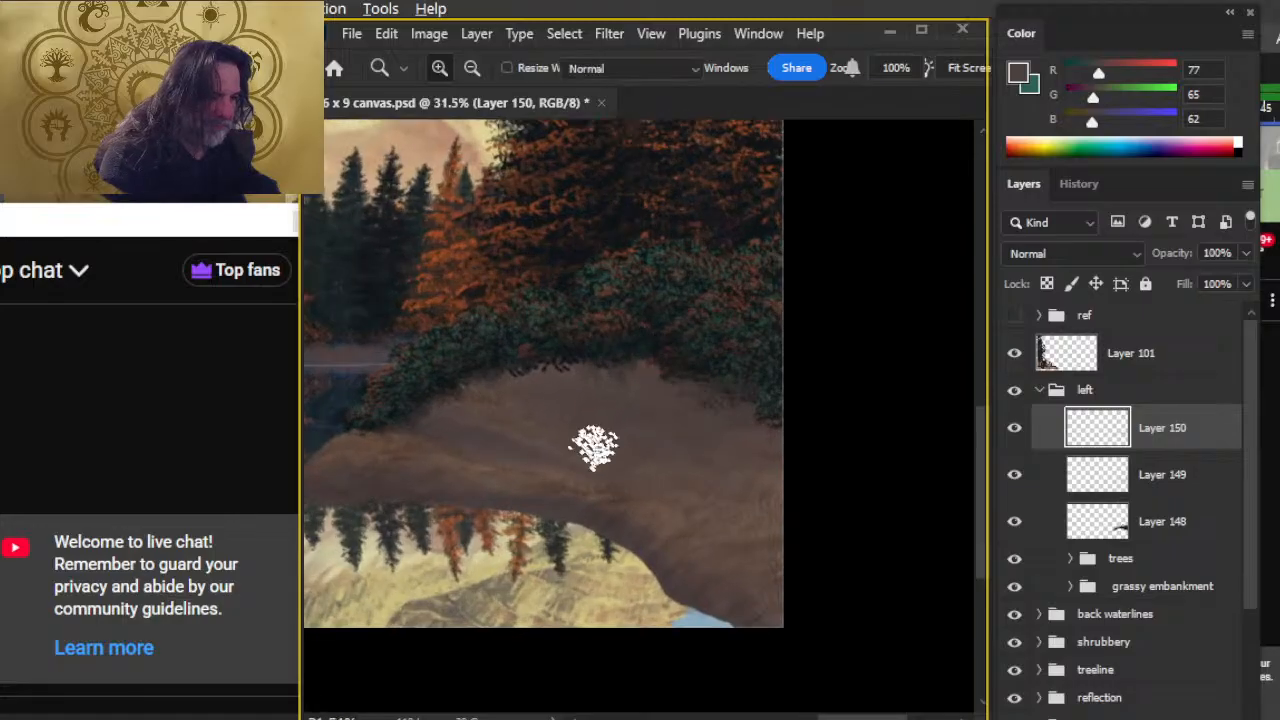
- Switch the painting brush to the Mountain Chisel preset
key(b)
right_click(606, 419)
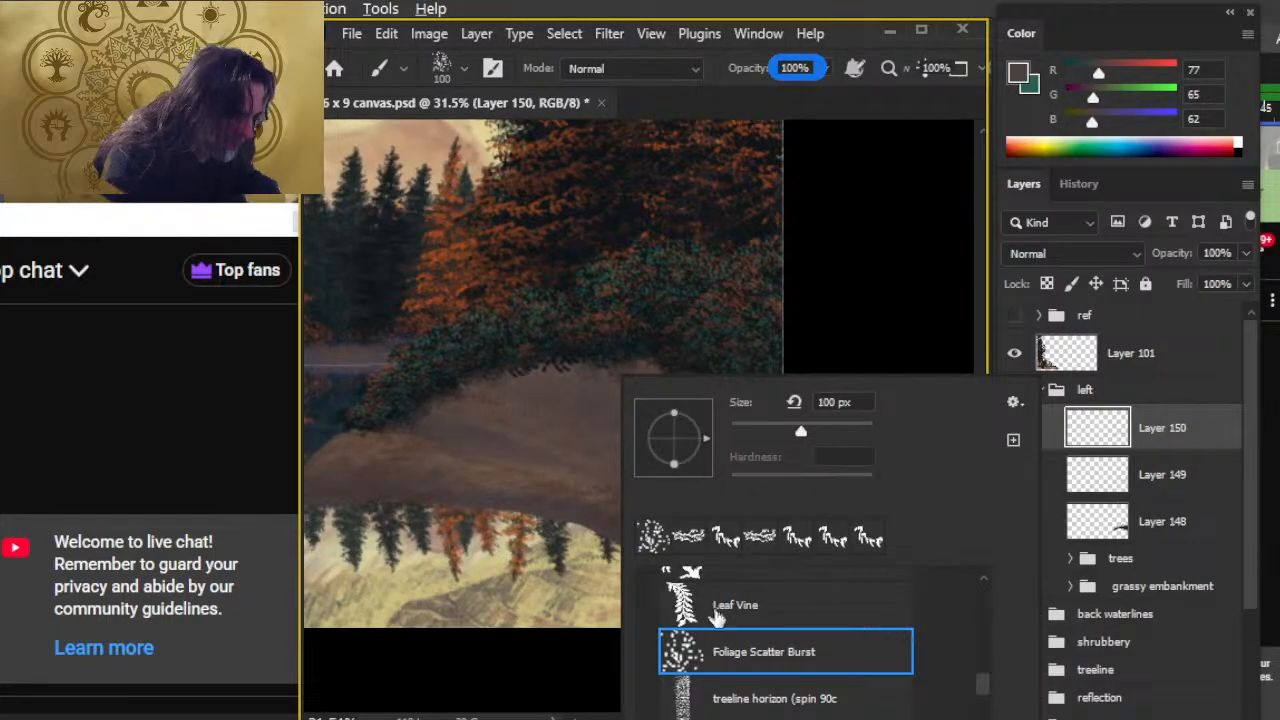
drag(987, 694, 986, 663)
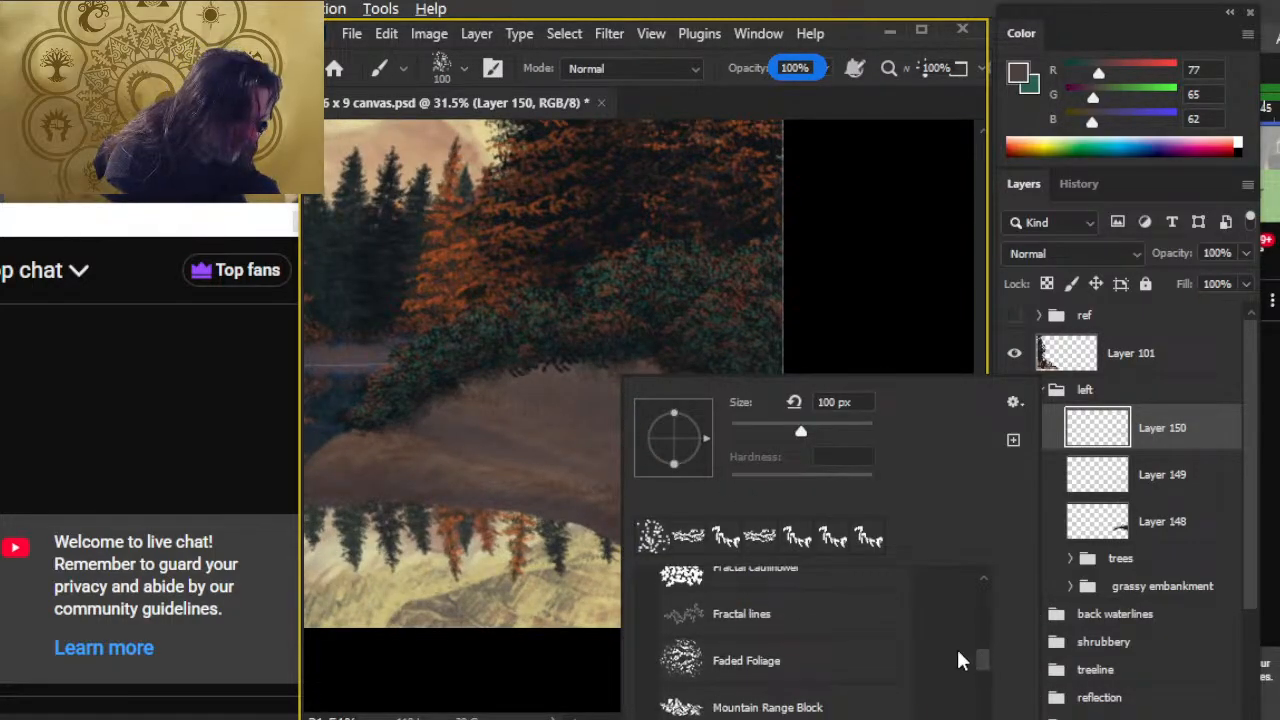
click(706, 546)
click(831, 304)
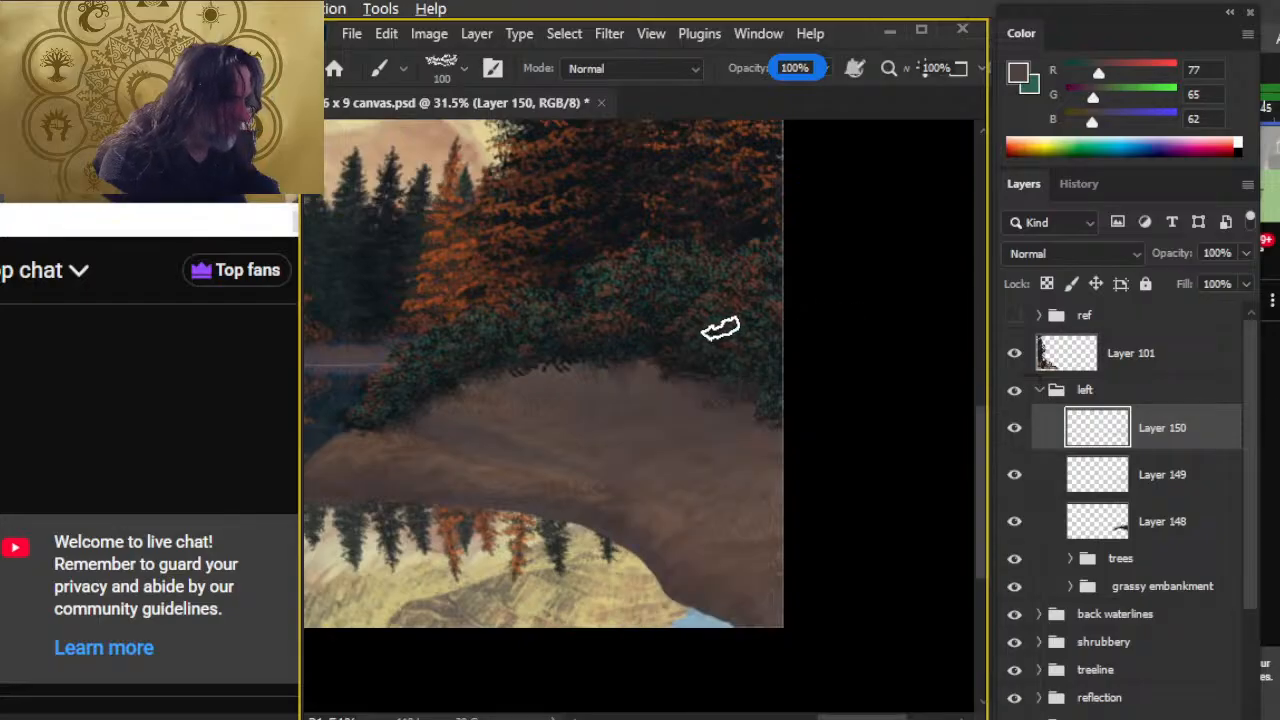
mouse_move(573, 449)
mouse_down()
mouse_move(743, 423)
mouse_move(700, 423)
mouse_up()
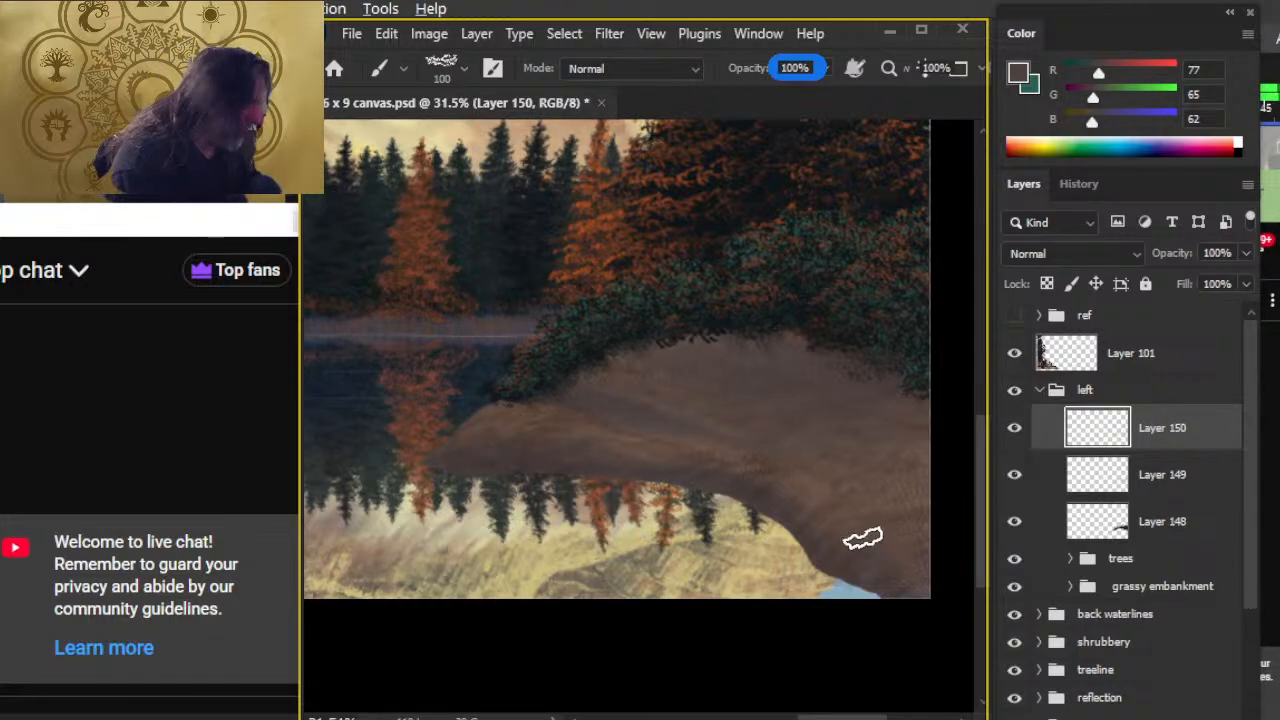
right_click(780, 456)
mouse_move(1160, 662)
mouse_down()
mouse_move(1154, 583)
mouse_move(1088, 638)
mouse_up()
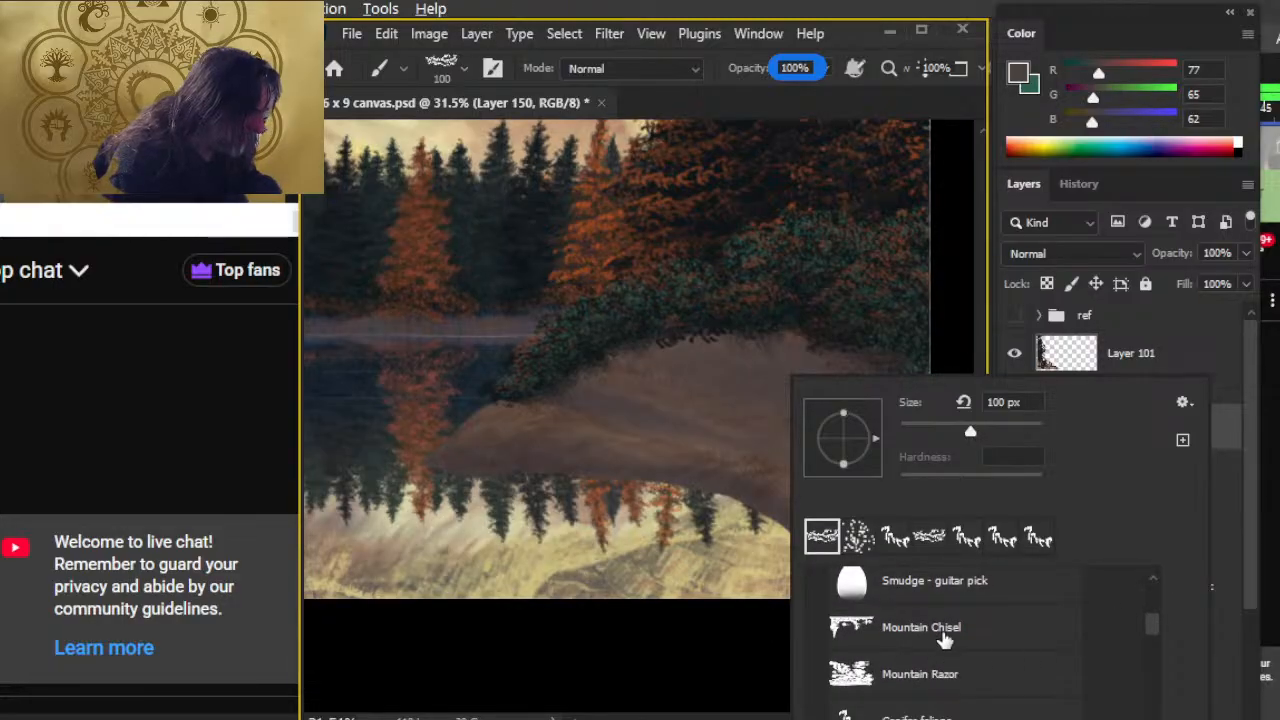
click(962, 205)
- Set tan (RGB 181, 150, 102) from the mountain as the painting colour, with brown (RGB 105, 80, 63) as the secondary colour
mouse_move(755, 370)
mouse_down()
mouse_move(783, 417)
mouse_move(937, 554)
mouse_move(965, 603)
mouse_up()
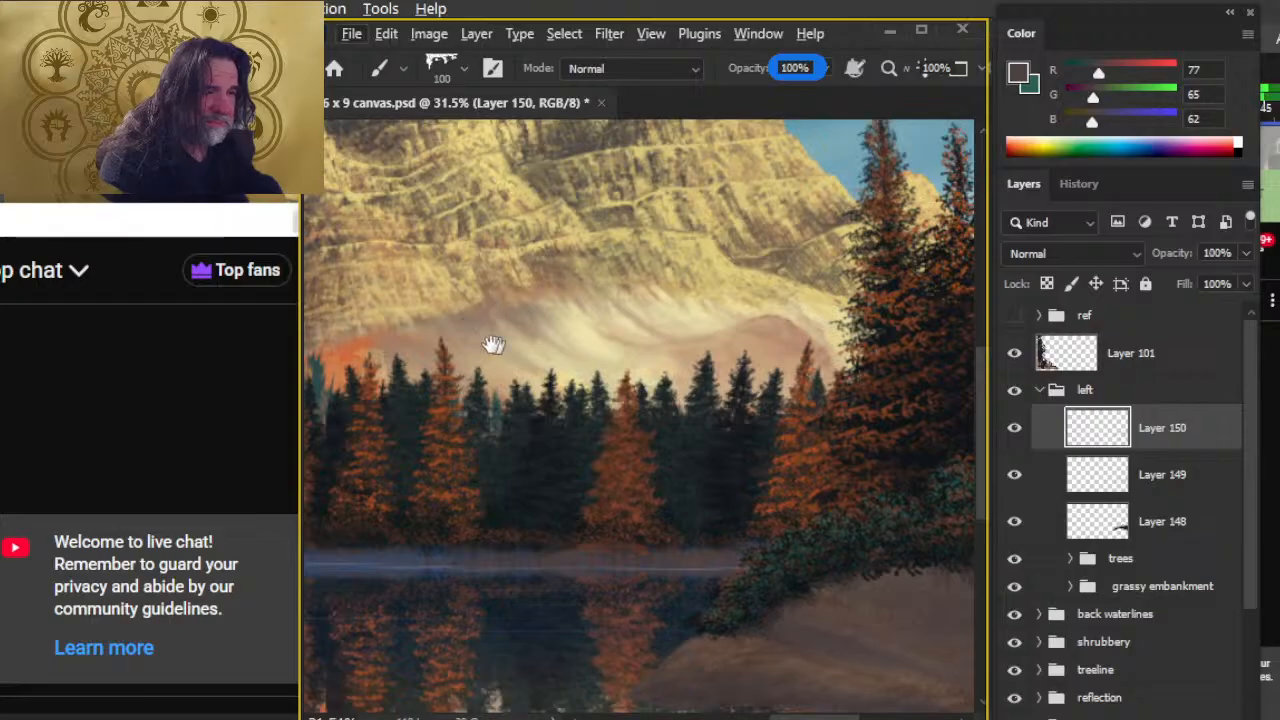
drag(484, 342, 866, 420)
drag(735, 380, 766, 364)
key(x)
drag(865, 520, 764, 553)
drag(799, 485, 684, 441)
drag(600, 480, 618, 477)
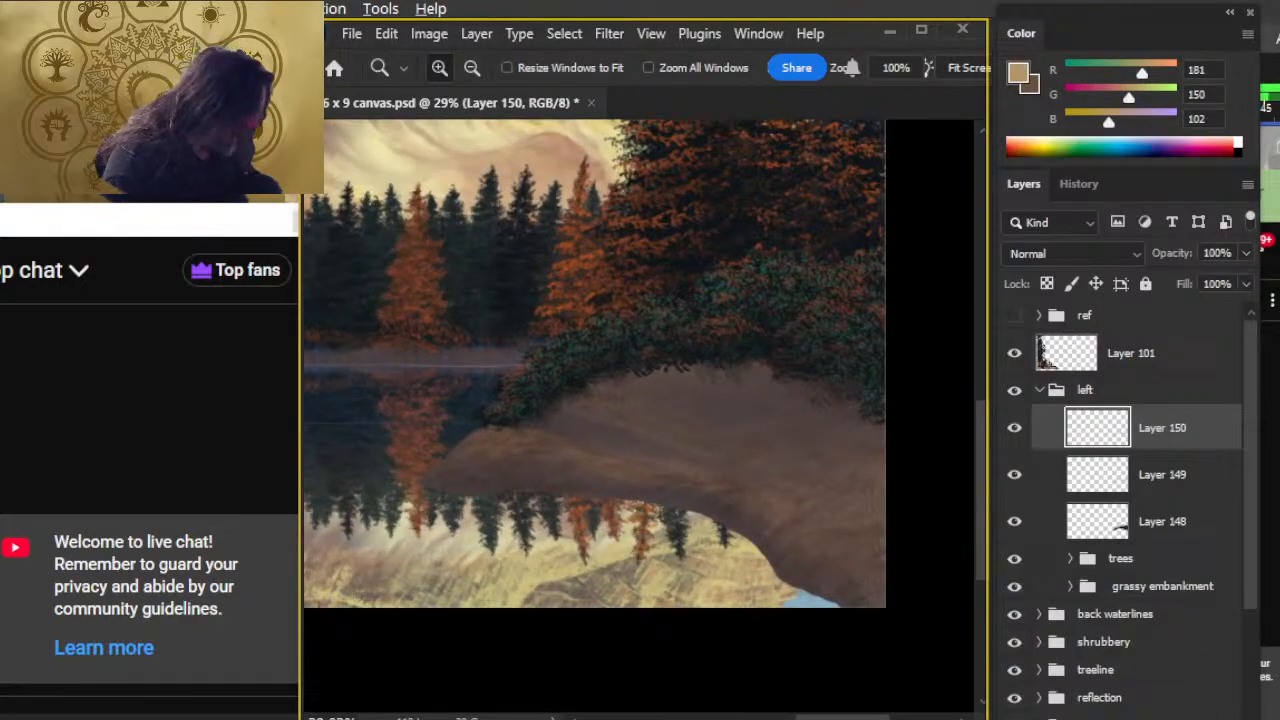
- Create a new layer above Layer 150 and paint a small tan patch on the embankment's upper slope, just below the shrubs
key(ctrl+shift+alt+n)
key(b)
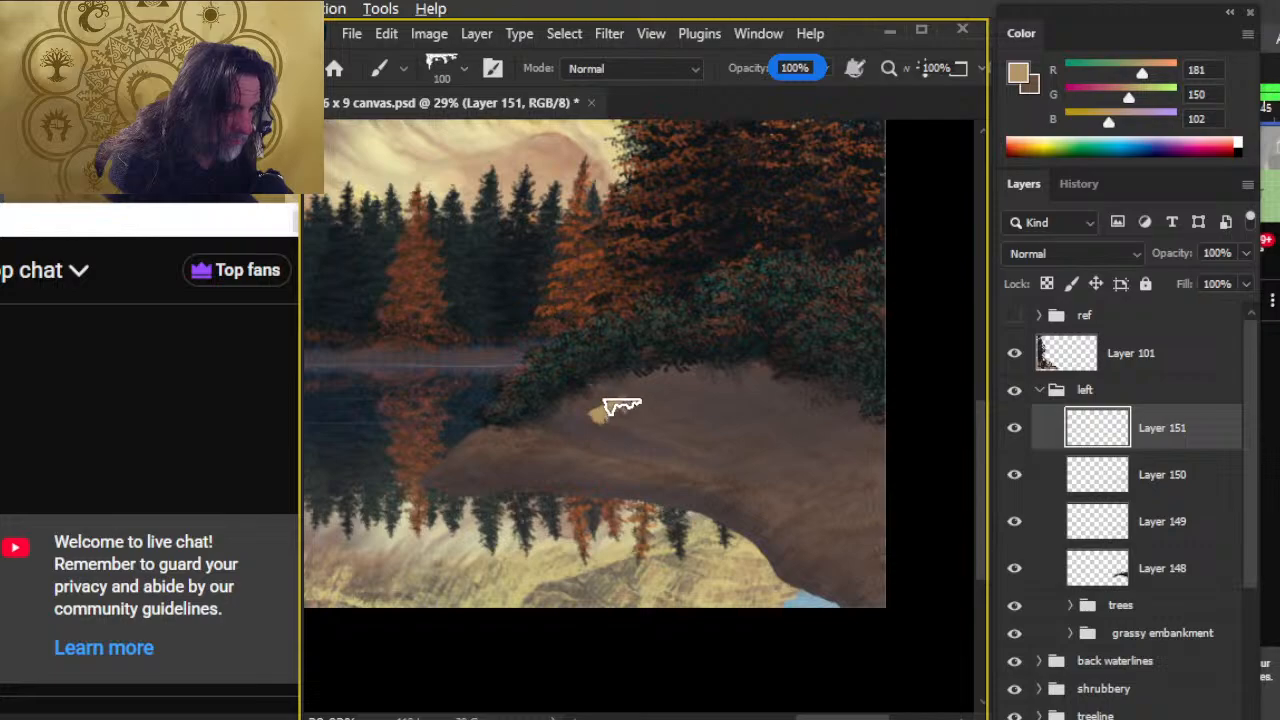
alt+click(613, 421)
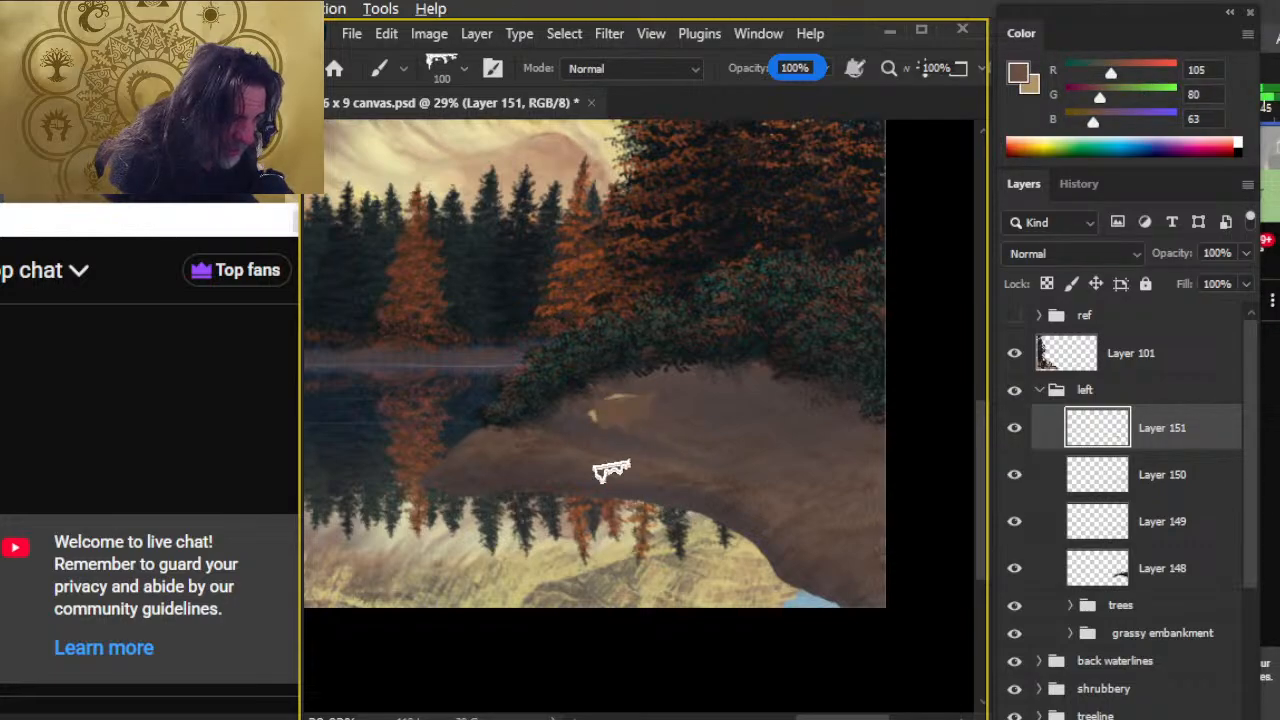
key(x)
key(x)
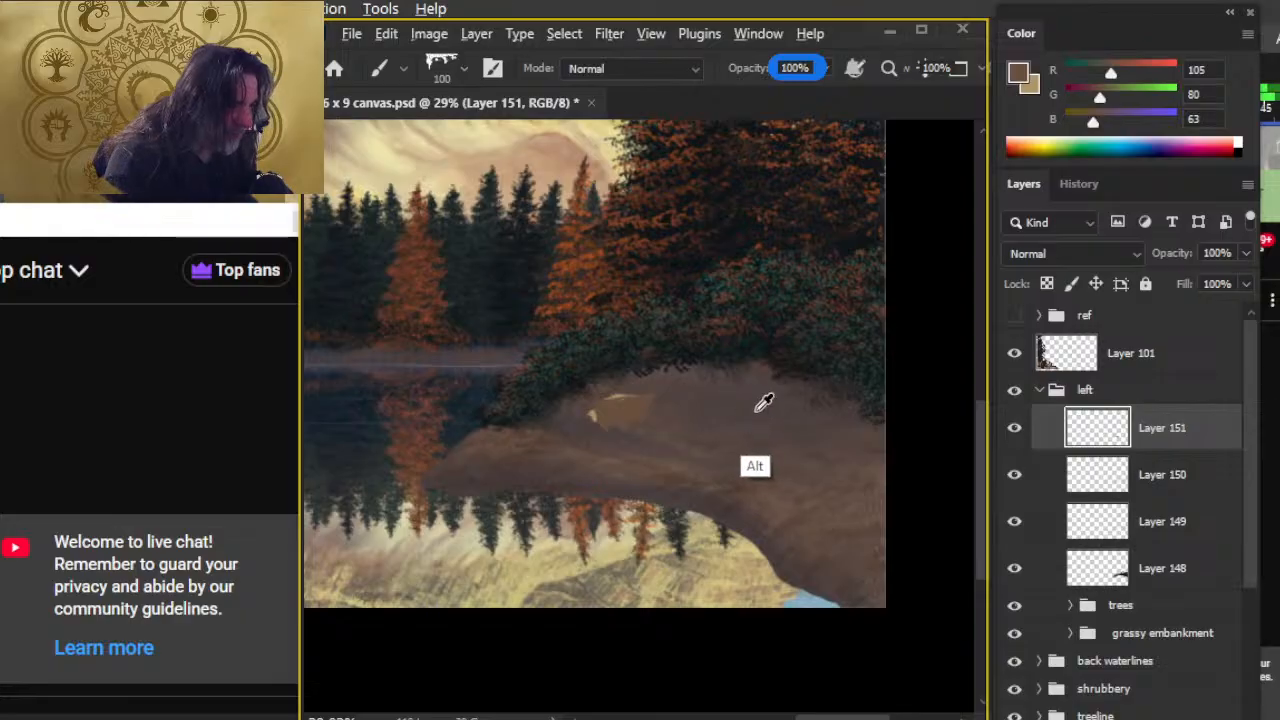
alt+click(757, 396)
drag(645, 385, 630, 402)
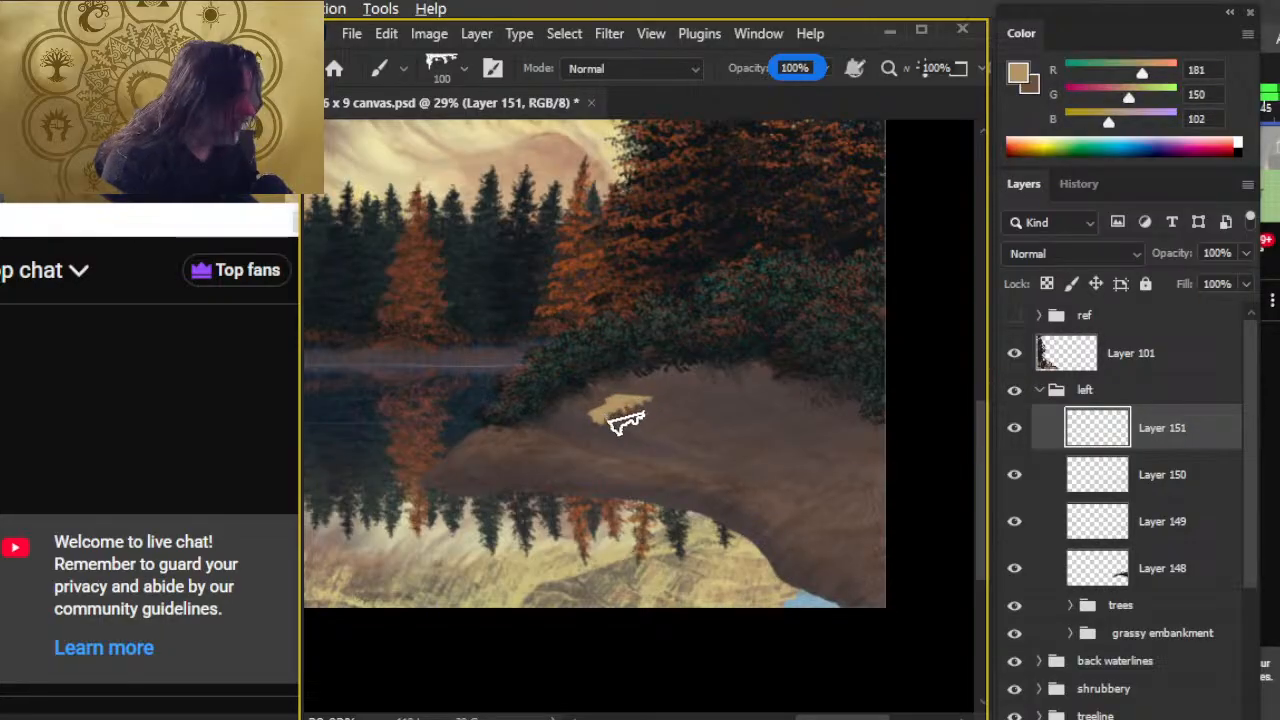
- Extend the tan patch into a jagged-edged strip running up the embankment and along its crest beneath the shrubs
key(z)
drag(614, 429, 640, 432)
mouse_move(605, 412)
mouse_down()
mouse_move(695, 370)
mouse_move(673, 368)
mouse_move(702, 335)
mouse_move(759, 332)
mouse_move(744, 315)
mouse_move(800, 318)
mouse_up()
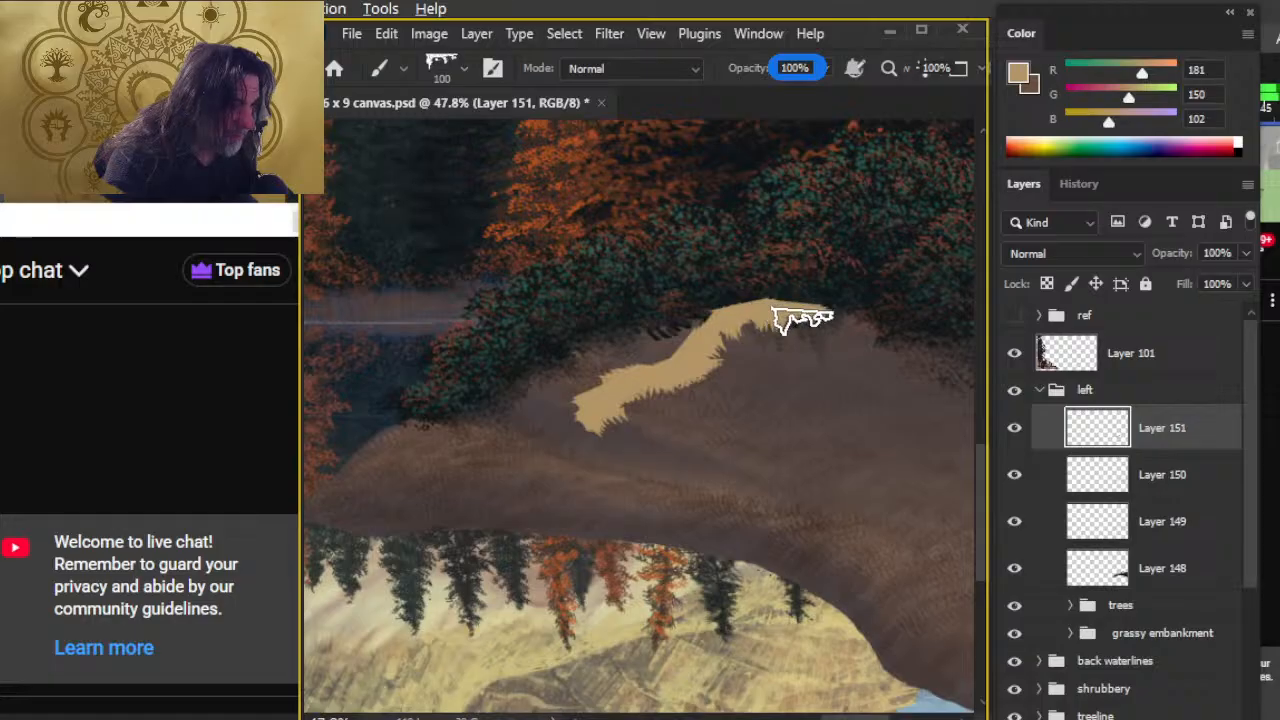
- Switch the eraser to the Hard Round brush and set its opacity to 100%
key(e)
right_click(677, 294)
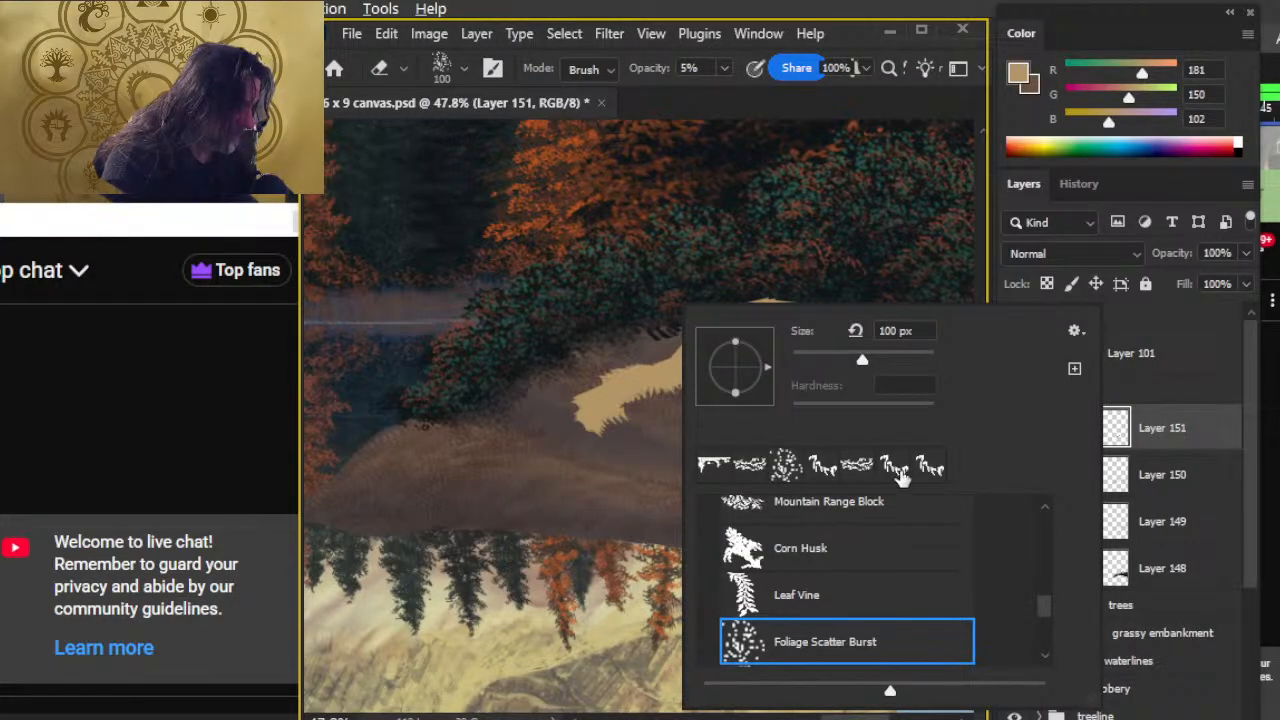
mouse_move(1050, 608)
mouse_down()
mouse_move(1049, 537)
mouse_move(1010, 488)
mouse_up()
click(792, 548)
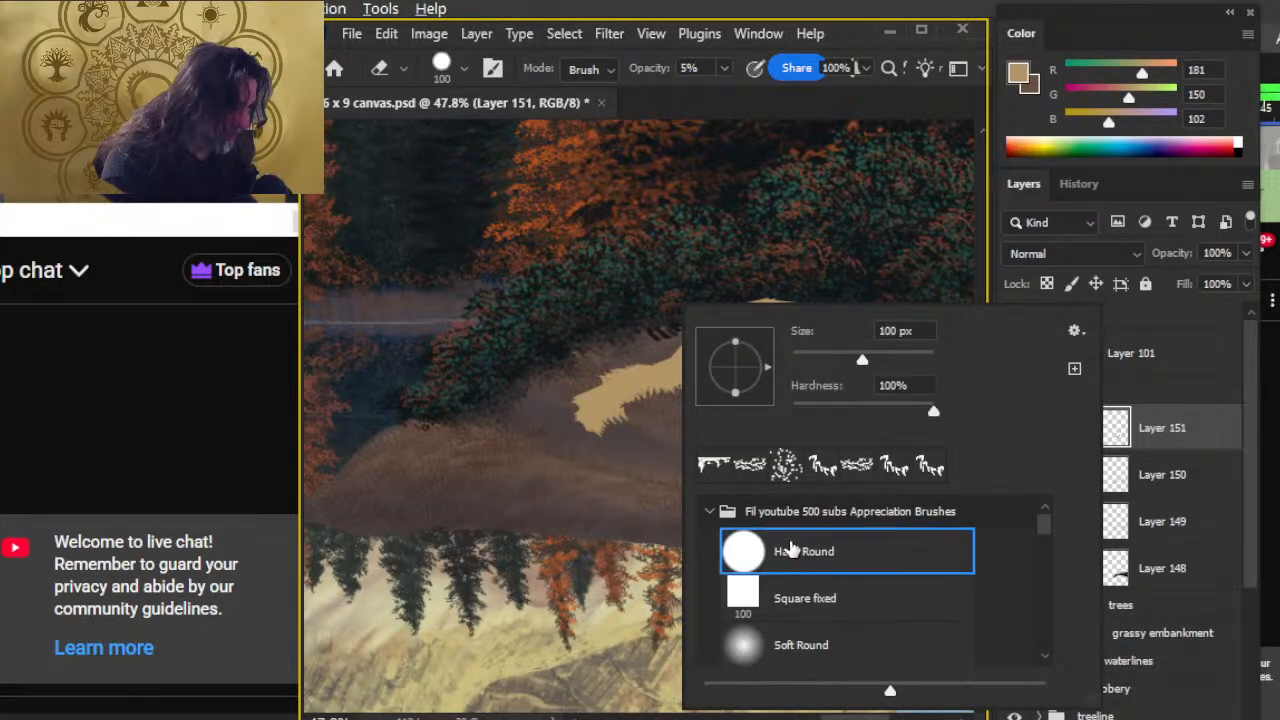
click(501, 509)
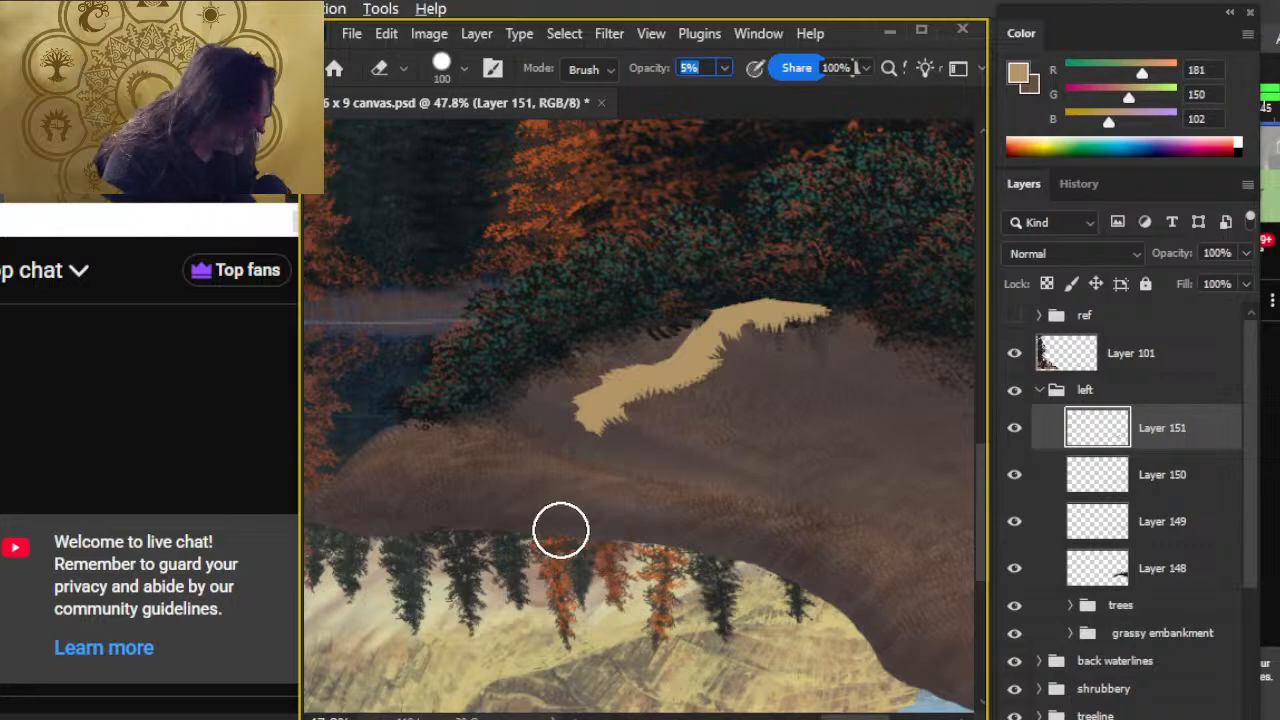
text(0)
key(Return)
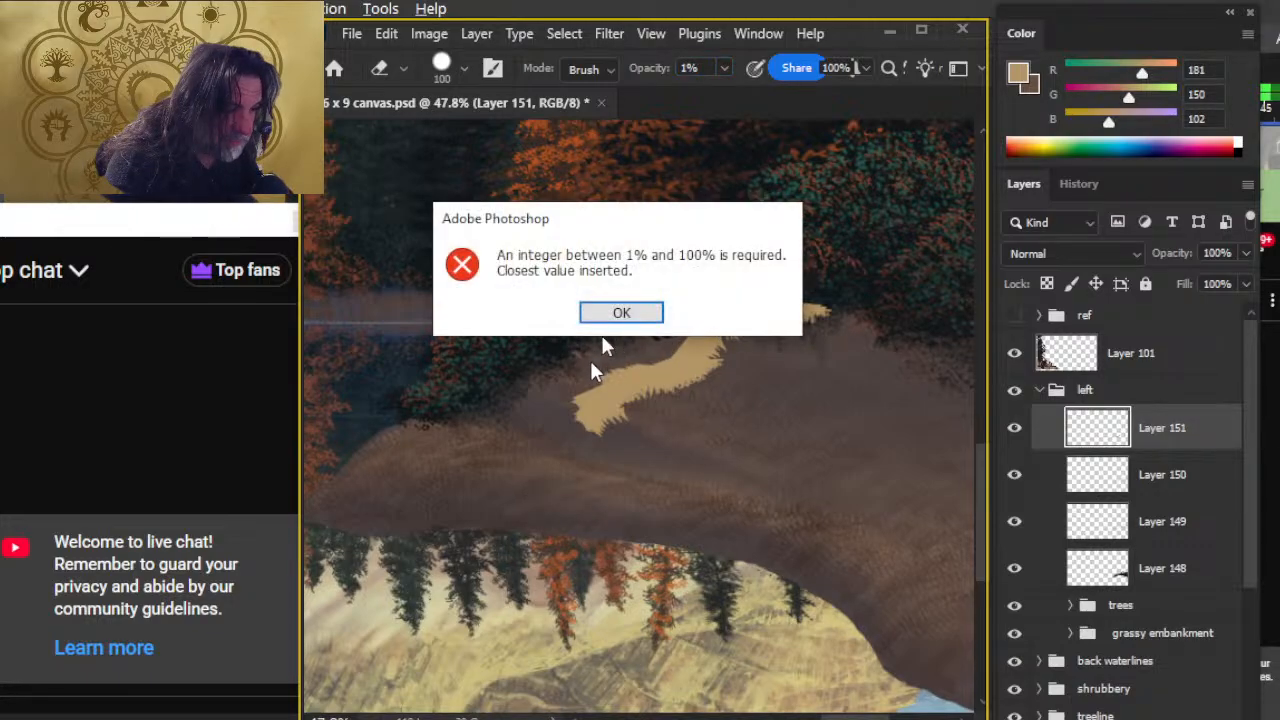
key(Return)
key(l)
key(e)
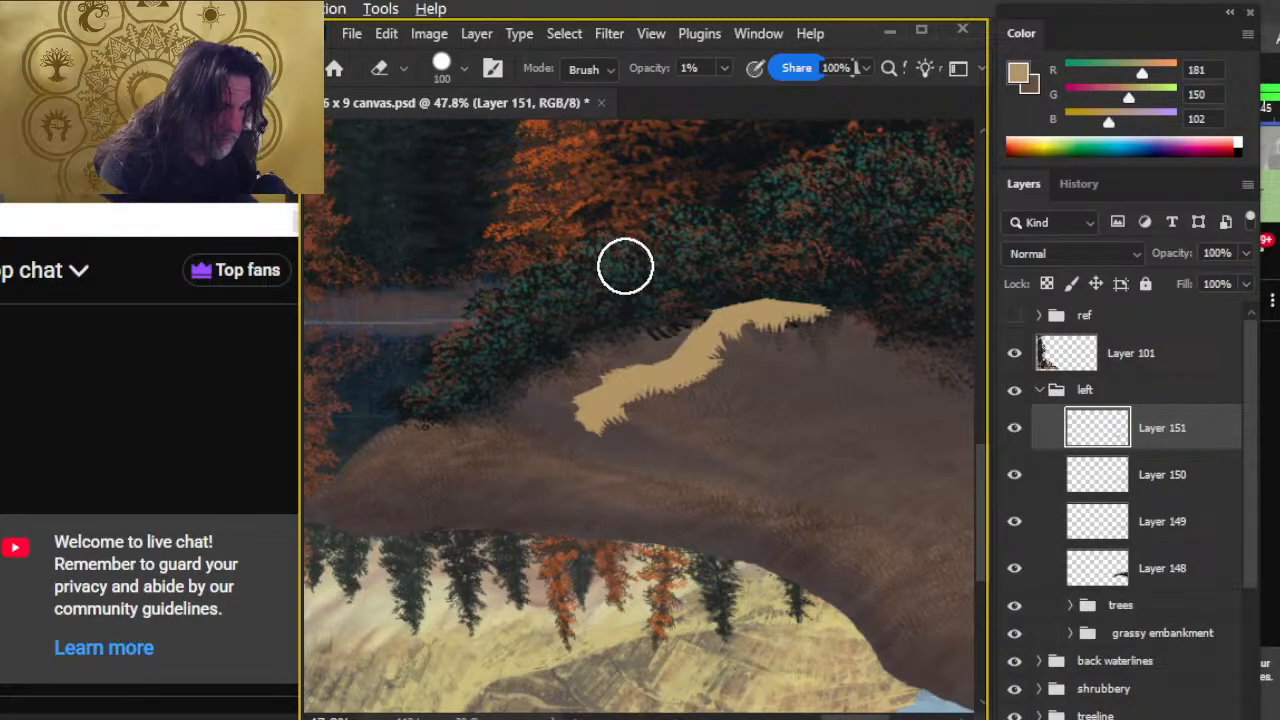
- Round off the tan strip's lower-left end with the eraser and extend its upper end farther right along the embankment's crest
drag(640, 405, 623, 449)
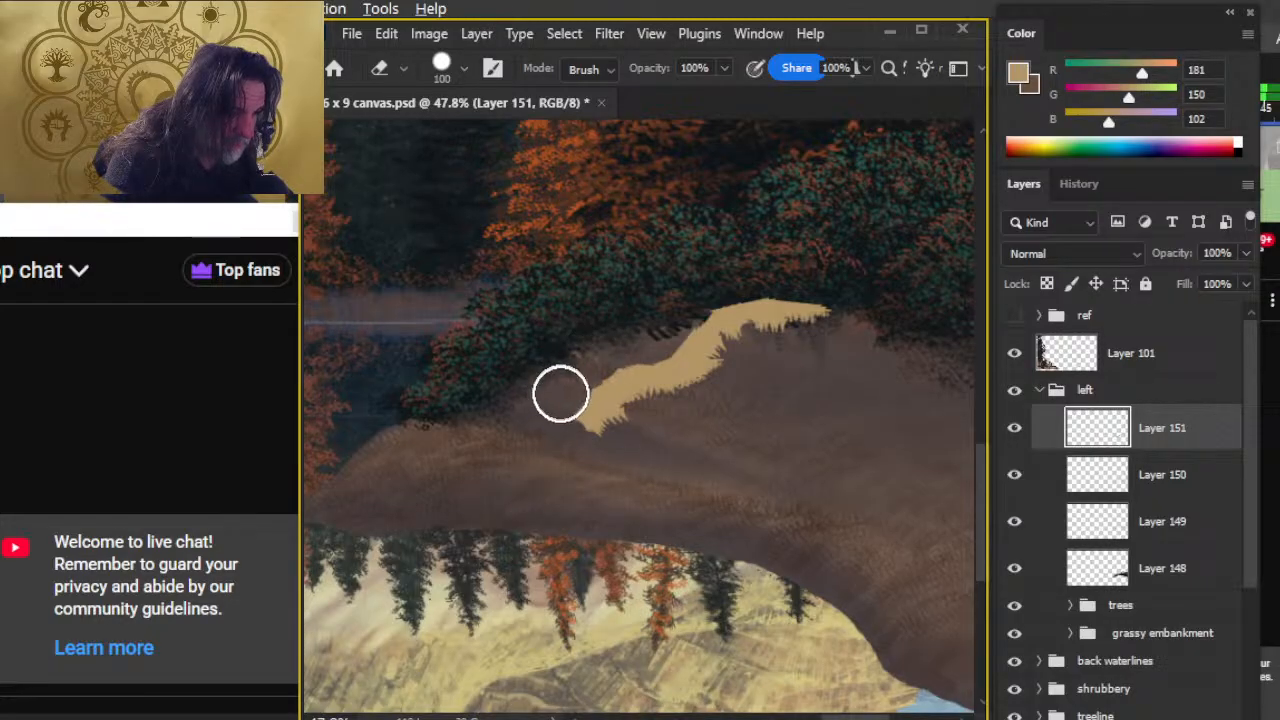
mouse_move(578, 459)
mouse_down()
mouse_move(638, 436)
mouse_move(587, 471)
mouse_move(557, 431)
mouse_up()
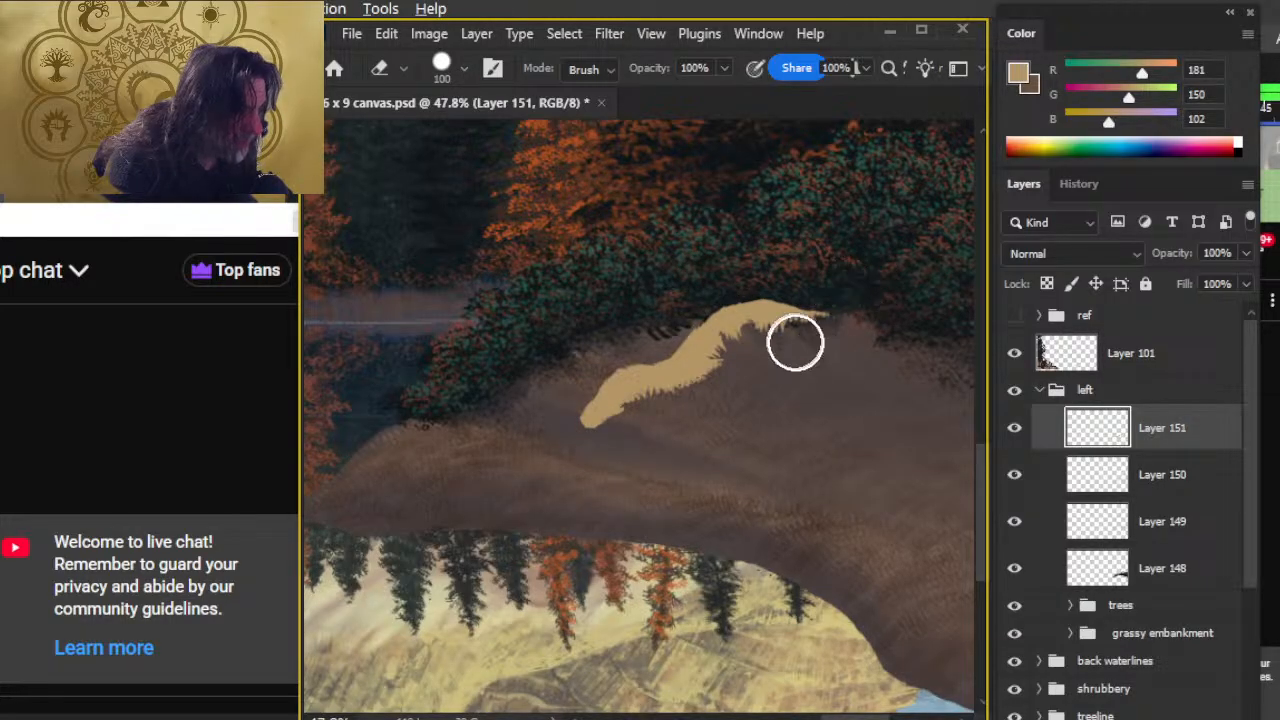
key(b)
drag(758, 308, 833, 335)
key(e)
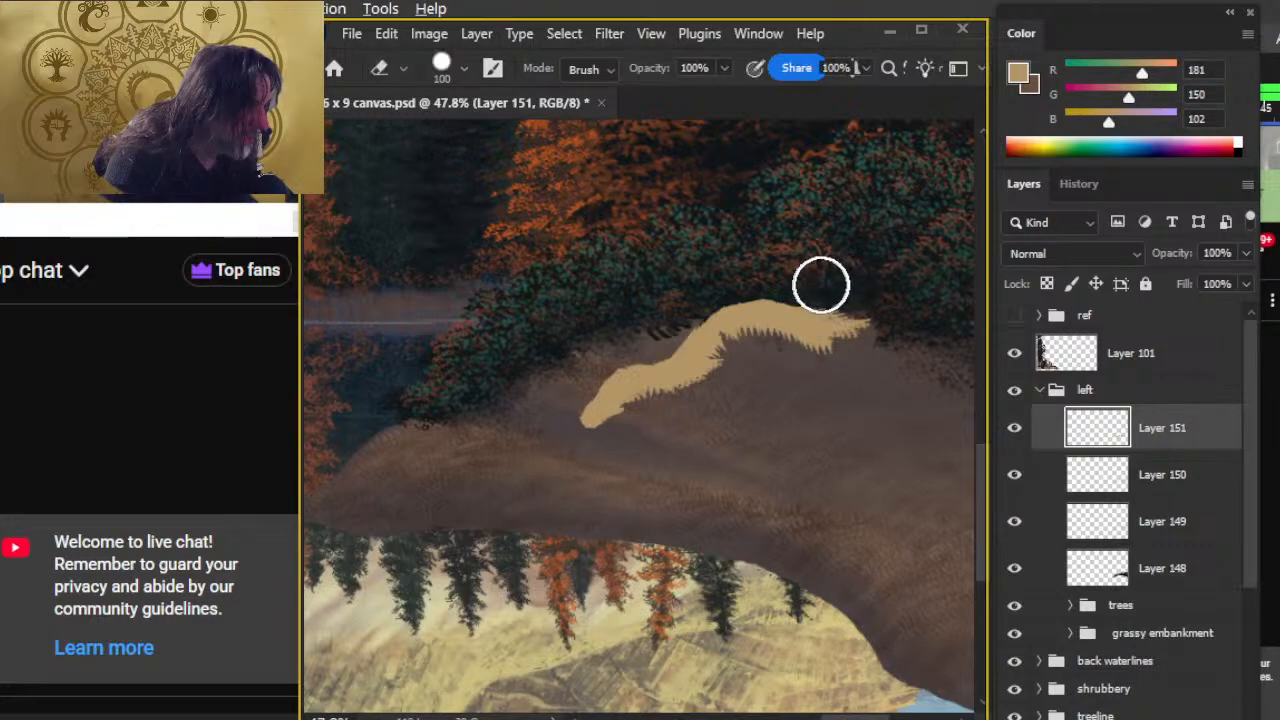
- Move the tan strip left and slightly down the embankment, and broaden its lower side into a smoother-edged patch
key(v)
mouse_move(794, 429)
mouse_down()
mouse_move(742, 427)
mouse_move(778, 422)
mouse_move(793, 438)
mouse_up()
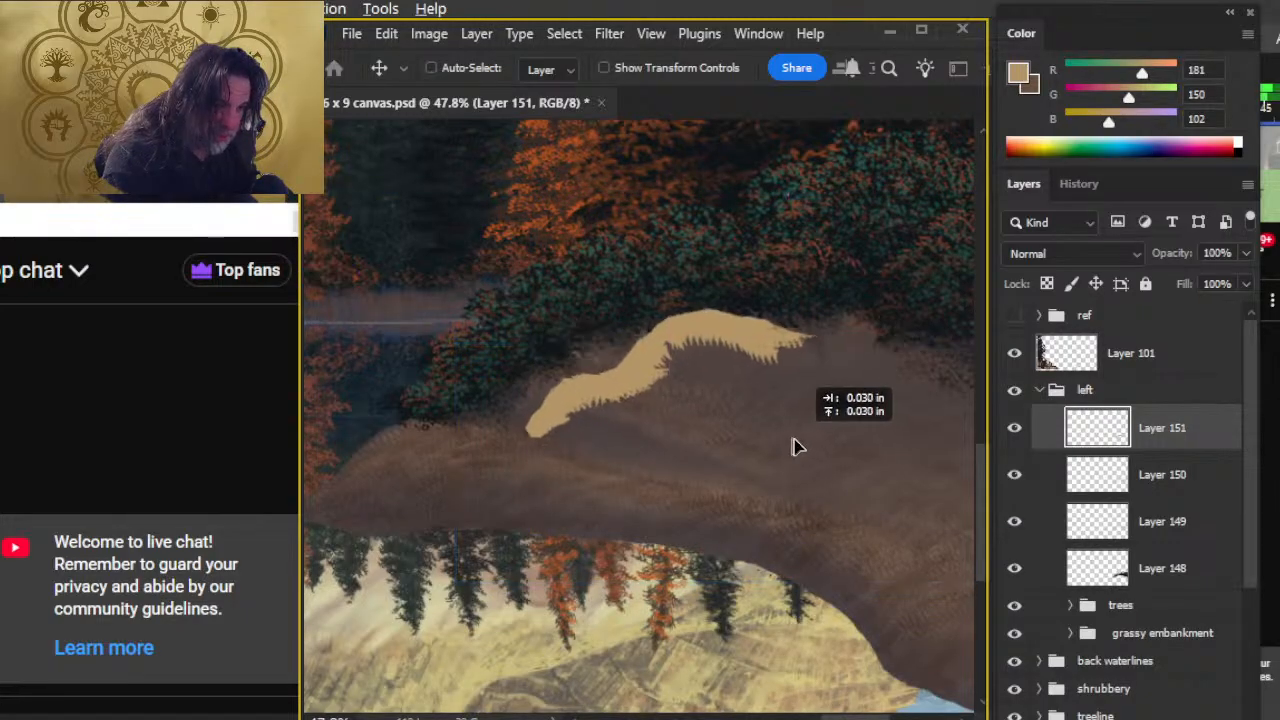
key(b)
drag(560, 435, 608, 402)
key(e)
mouse_move(600, 469)
mouse_down()
mouse_move(569, 486)
mouse_move(701, 394)
mouse_move(677, 343)
mouse_move(790, 350)
mouse_up()
key(b)
key(e)
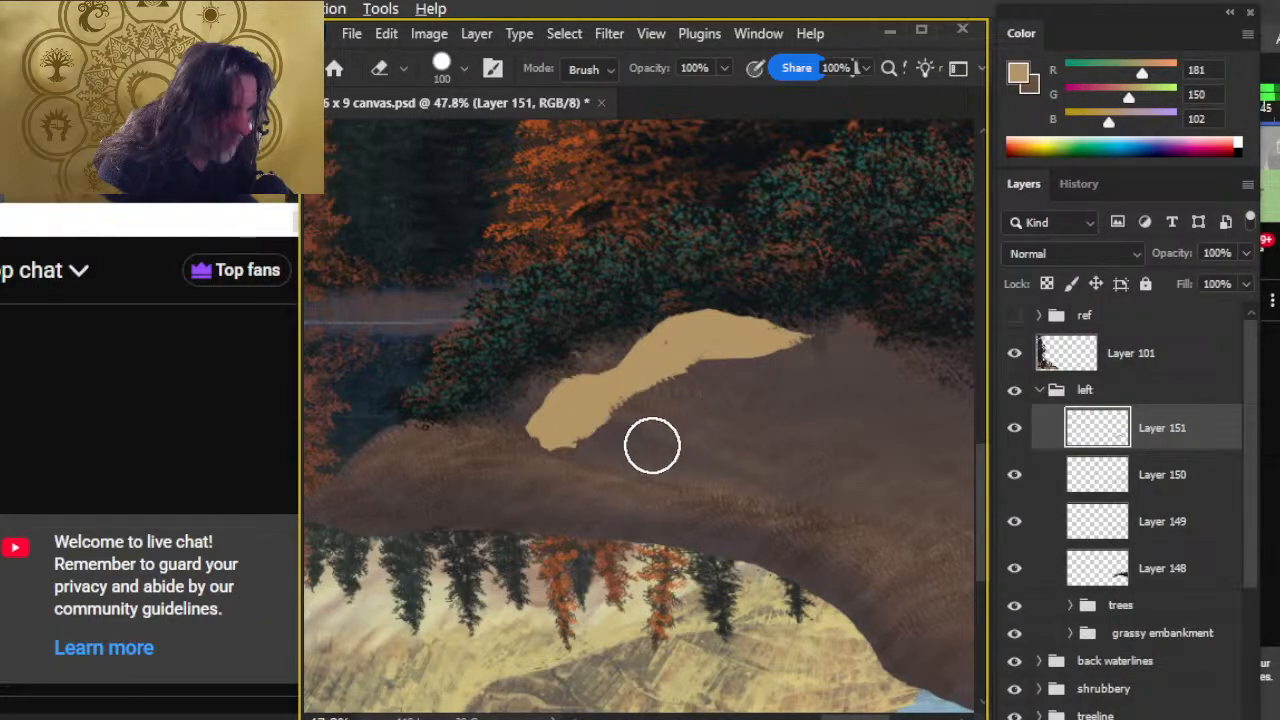
- Smudge the tan patch's lower edge into the brown embankment at 40% strength and trim its left edge with the eraser
key(s)
drag(574, 440, 560, 453)
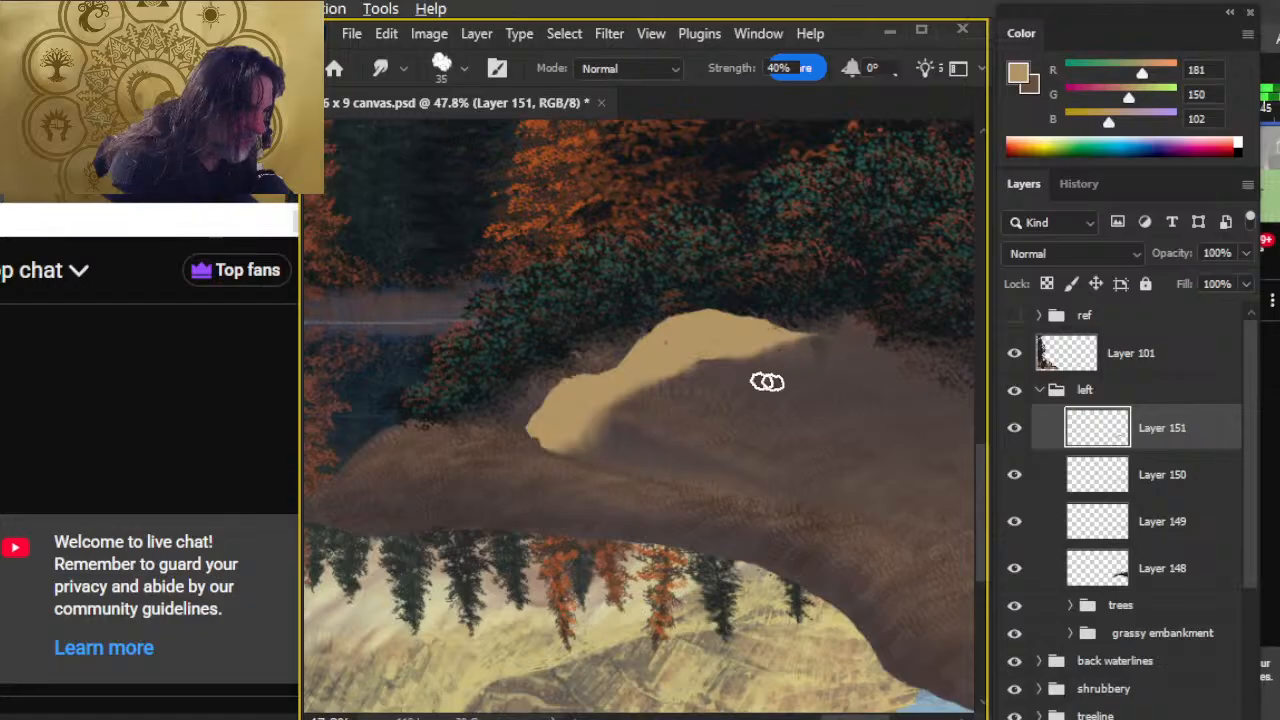
key(e)
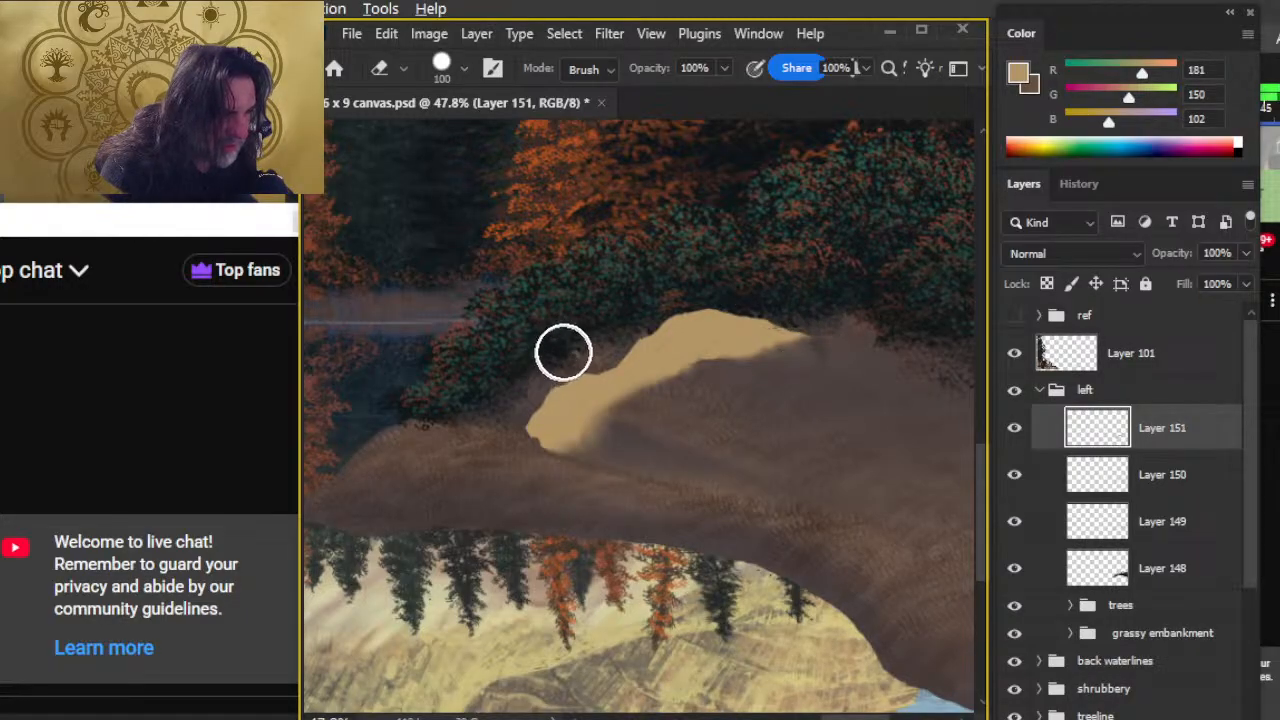
drag(529, 376, 478, 434)
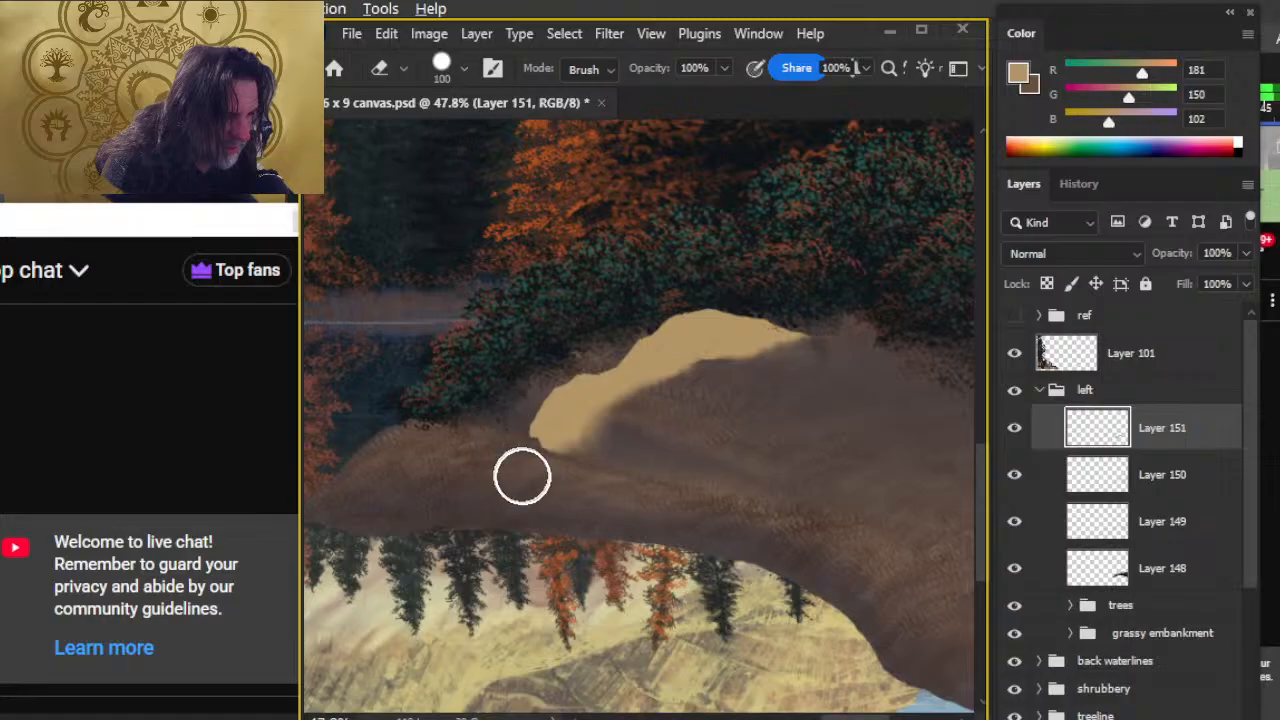
key(r)
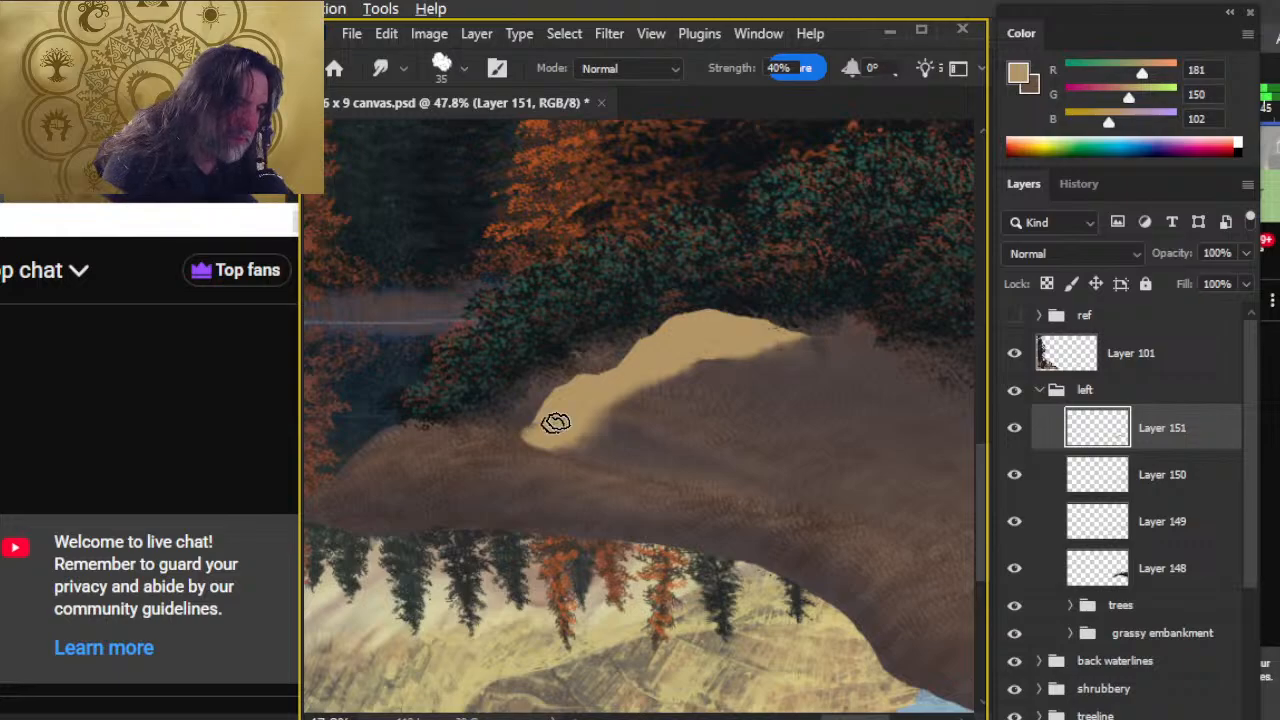
- Create a new layer above Layer 151 and extend the tan patch farther down the slope and toward the right
key(b)
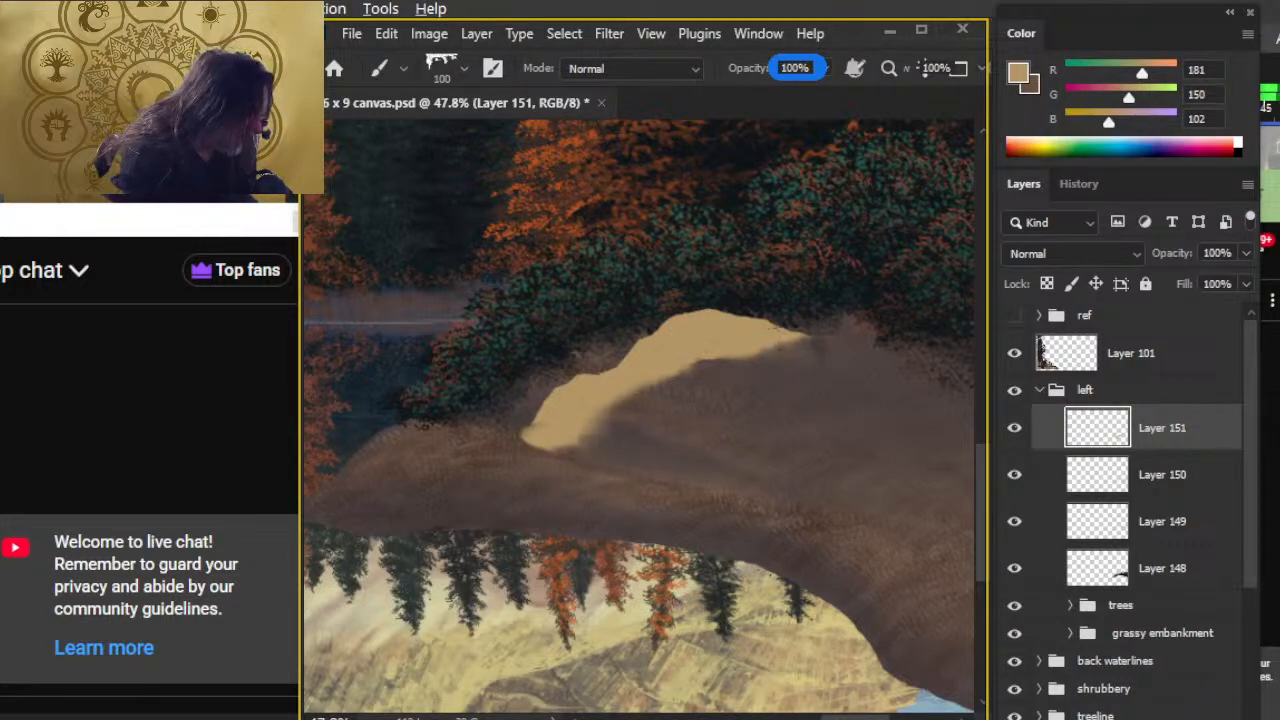
click(1168, 717)
mouse_move(664, 391)
mouse_down()
mouse_move(656, 404)
mouse_move(686, 414)
mouse_move(651, 386)
mouse_move(651, 400)
mouse_move(712, 364)
mouse_up()
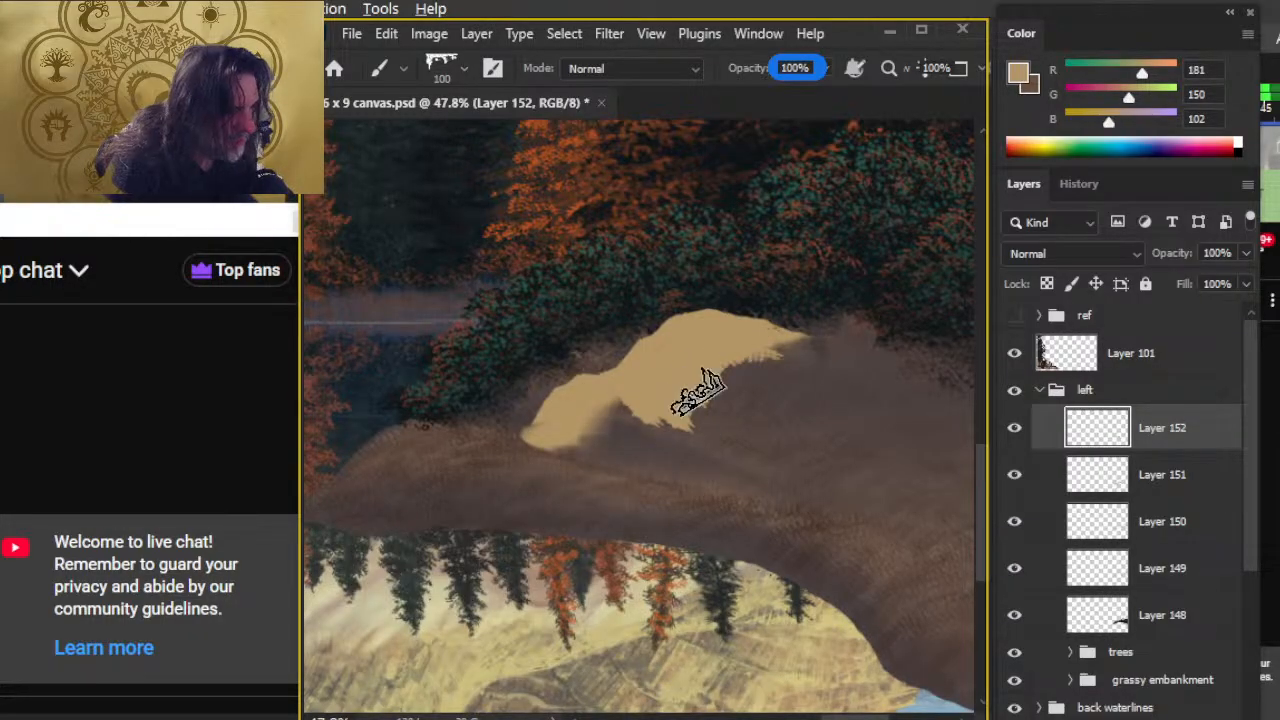
mouse_move(739, 358)
mouse_down()
mouse_move(780, 357)
mouse_move(800, 419)
mouse_move(777, 376)
mouse_move(786, 369)
mouse_move(750, 343)
mouse_move(807, 356)
mouse_move(815, 405)
mouse_move(797, 388)
mouse_move(832, 380)
mouse_up()
key(e)
key(b)
key(e)
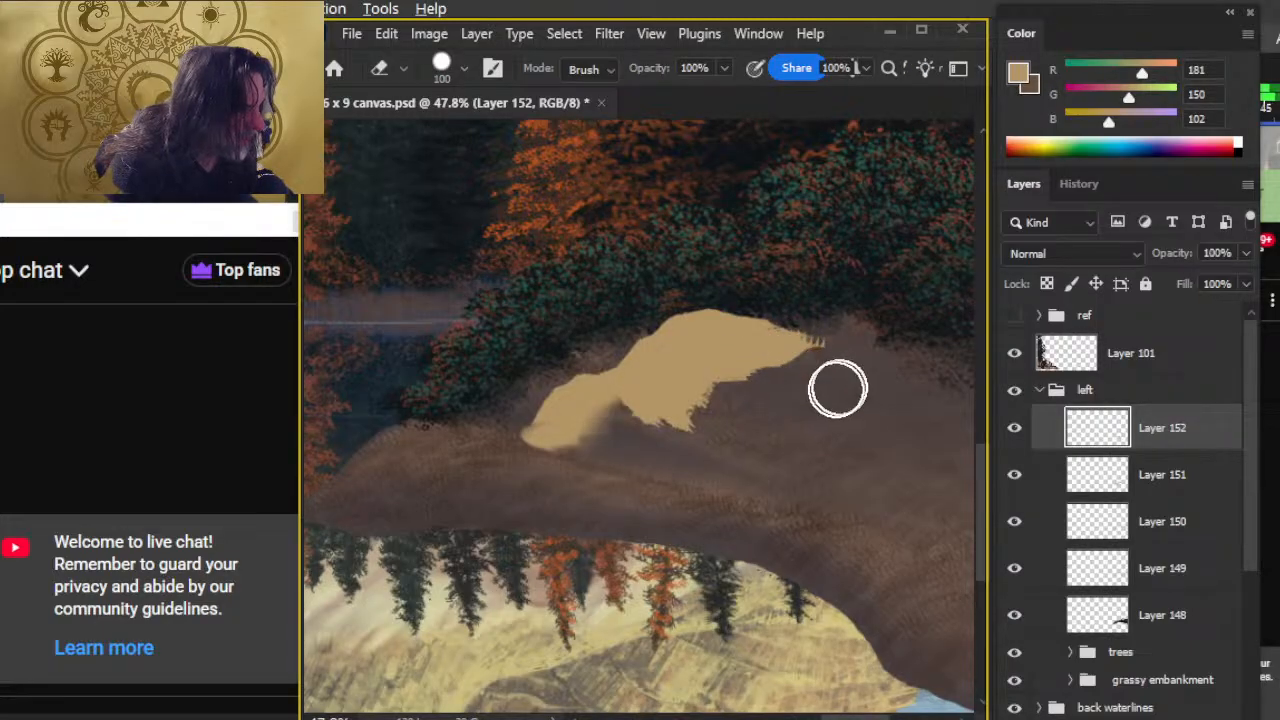
- Soften the tan patch's right tip with the Smudge tool, then fill in and smooth its lower edge
key(r)
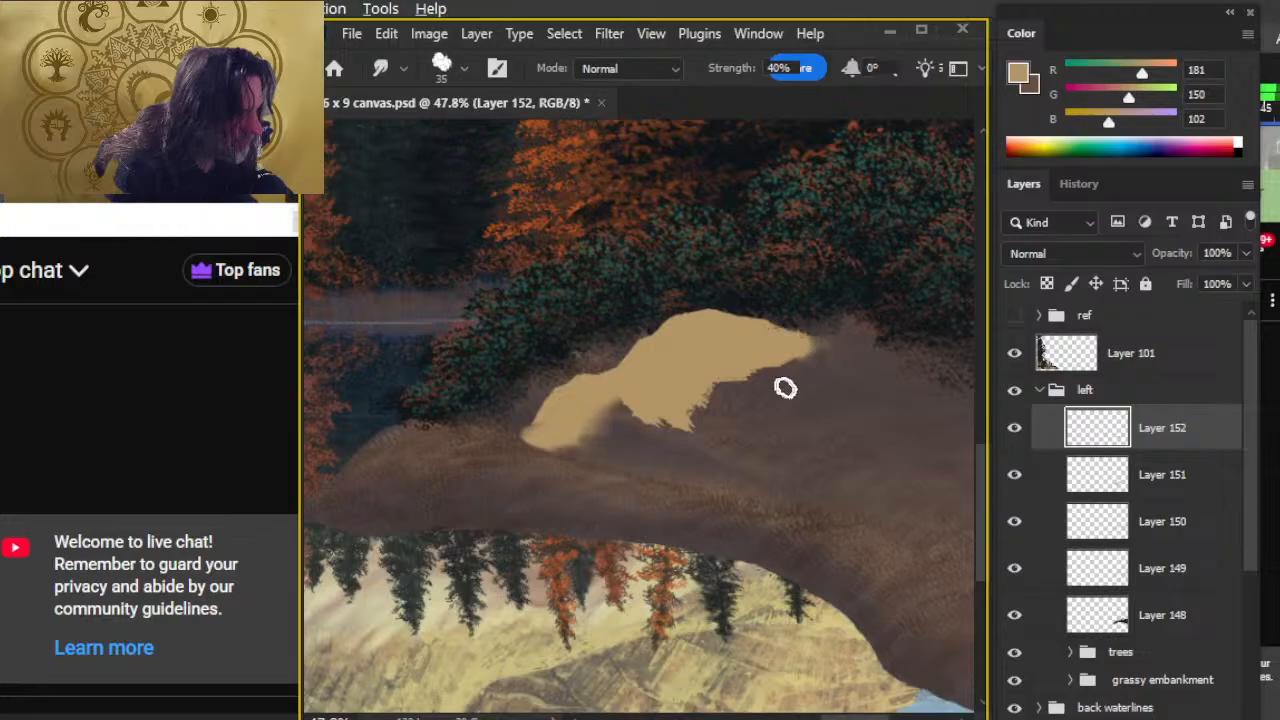
key(e)
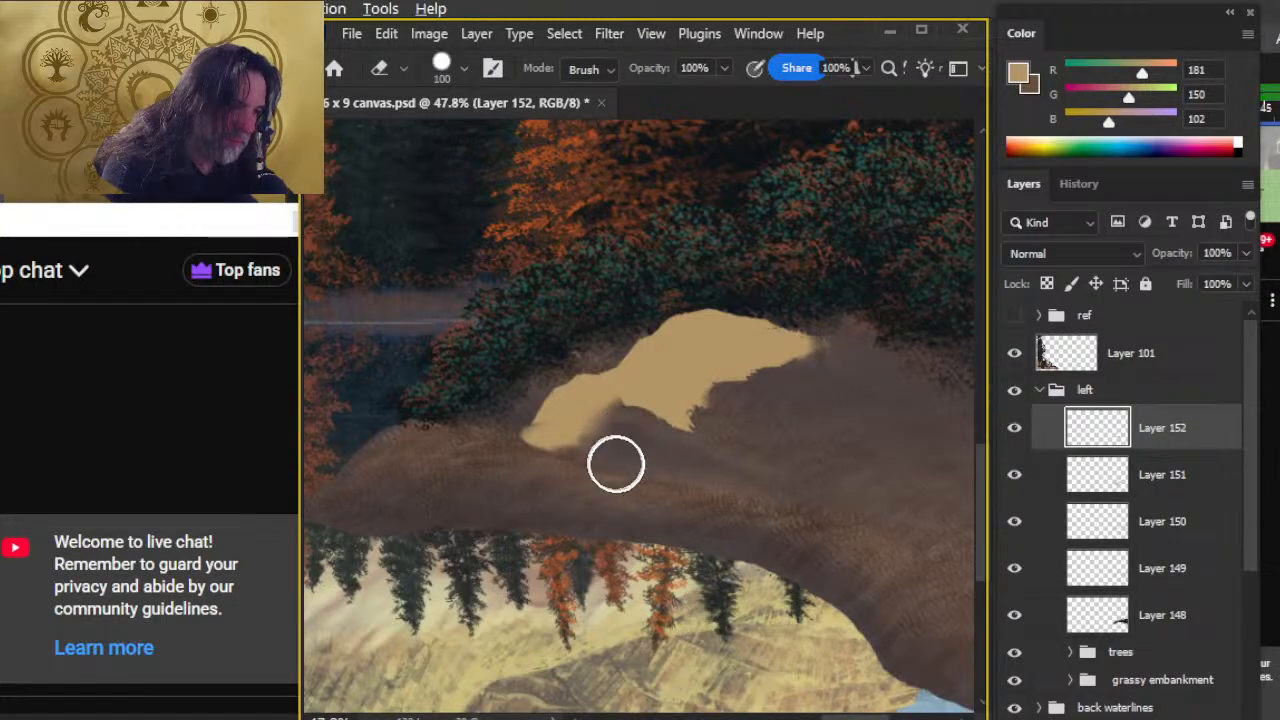
key(b)
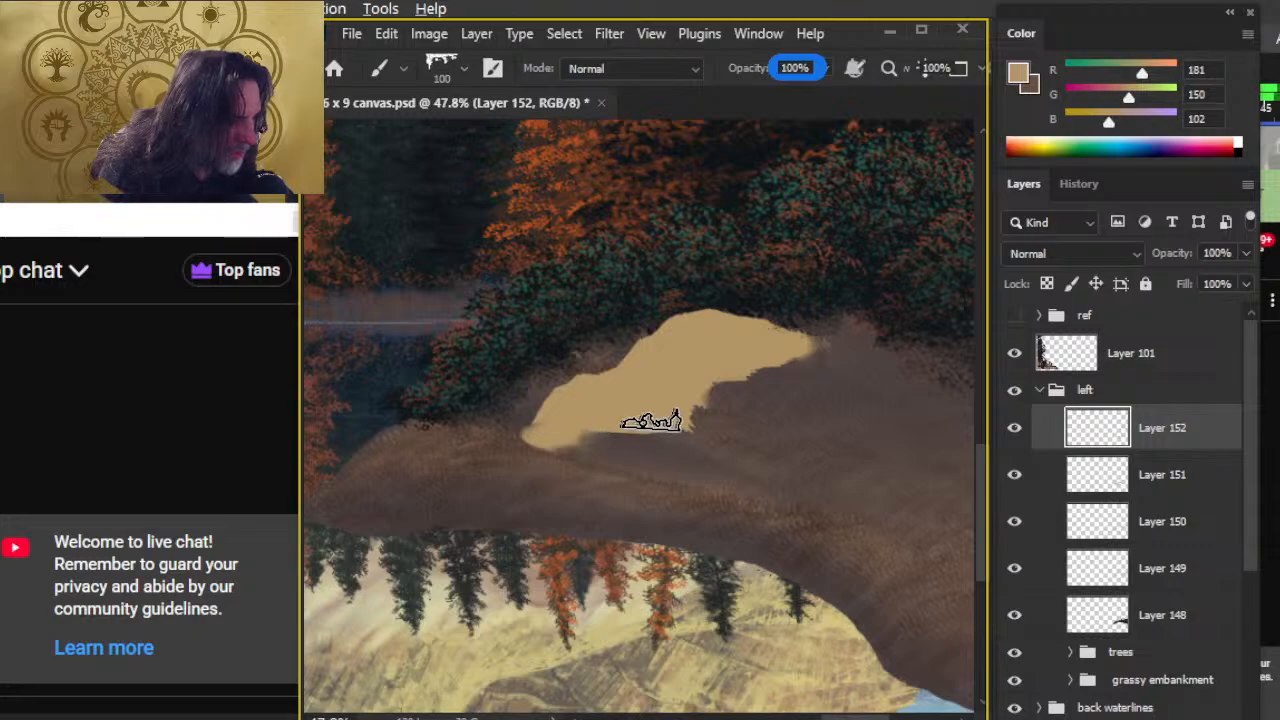
key(e)
drag(666, 460, 723, 424)
- Try a second, large tan patch on the embankment at the canvas's right edge, trimming its outline with the eraser
key(z)
mouse_move(849, 497)
mouse_down()
mouse_move(723, 483)
mouse_move(764, 497)
mouse_up()
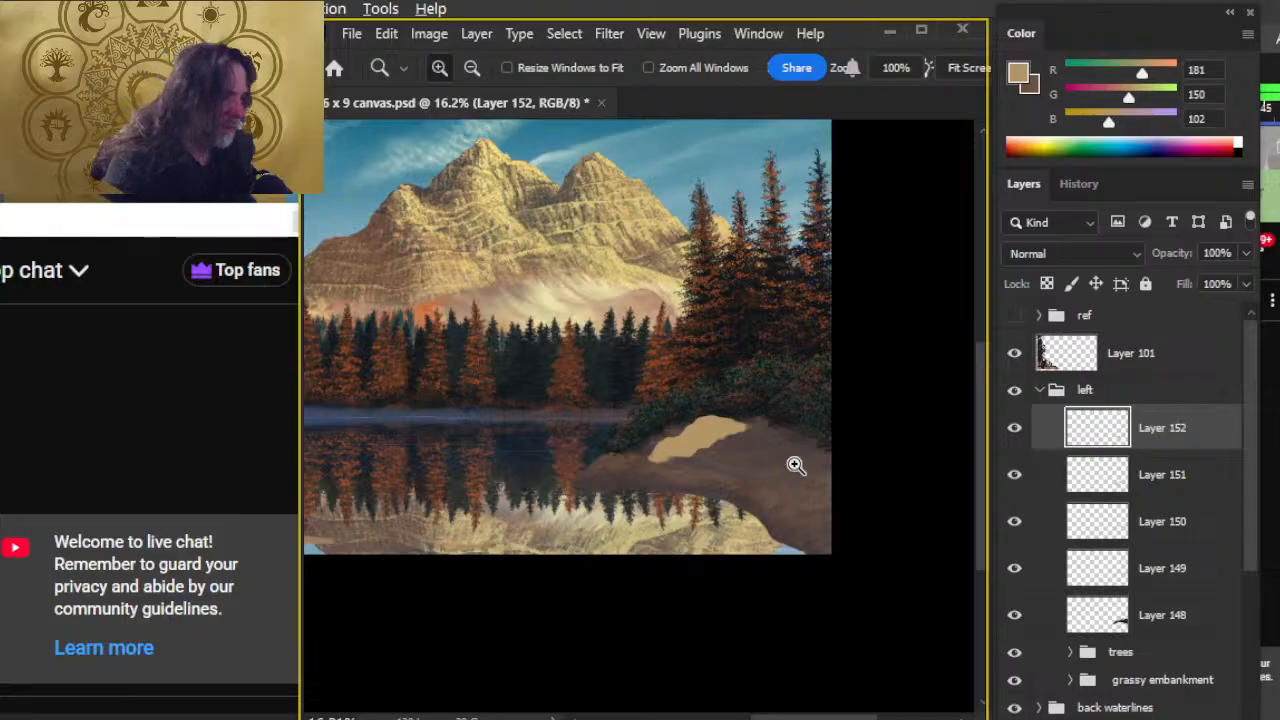
click(796, 464)
key(b)
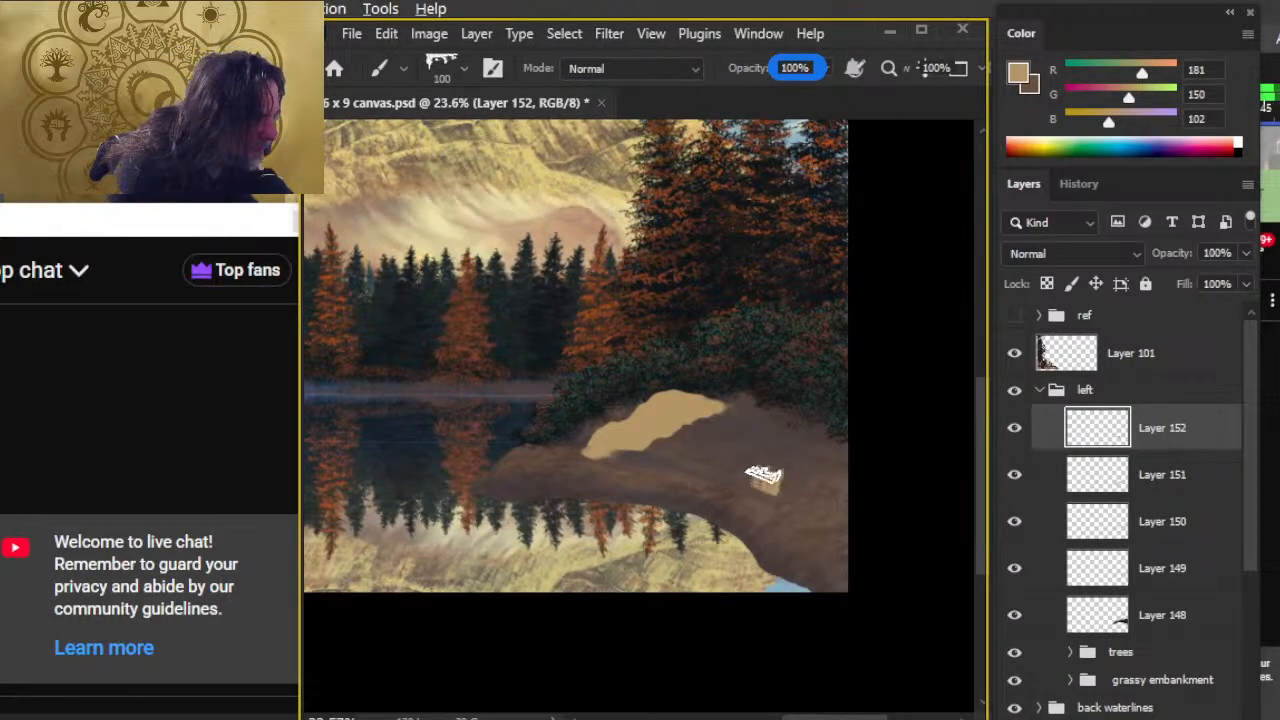
drag(768, 484, 772, 462)
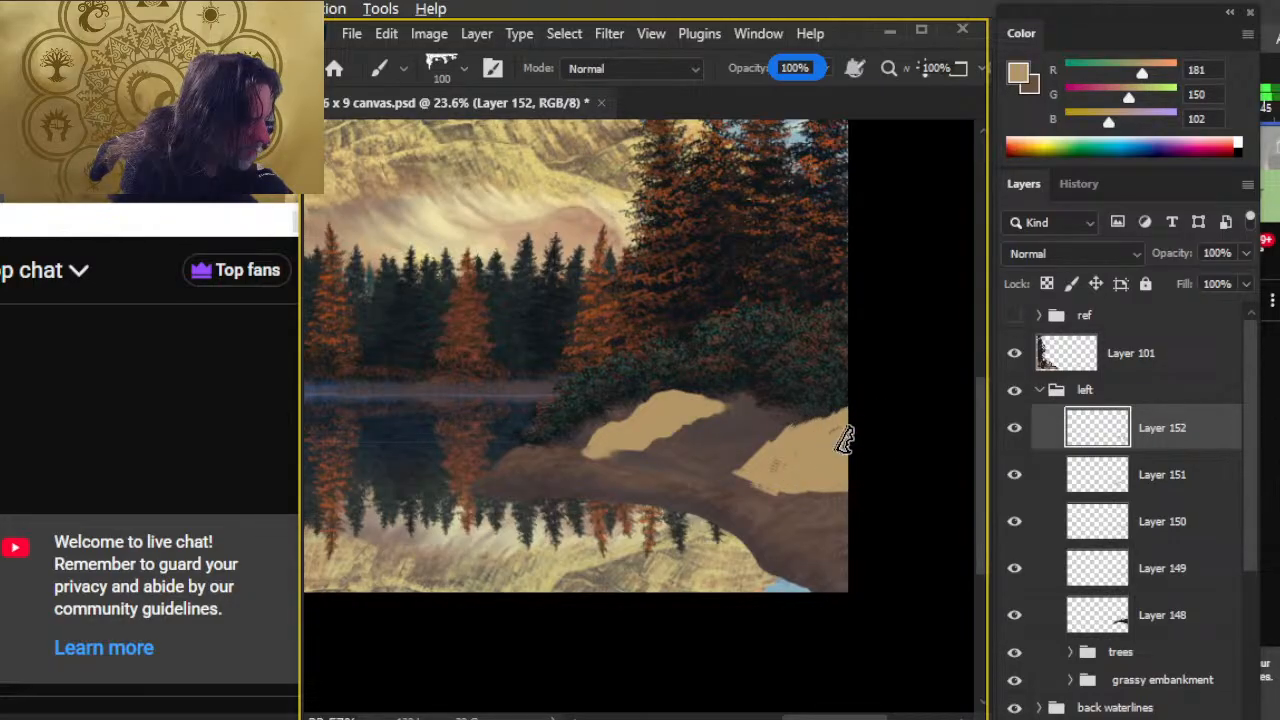
key(e)
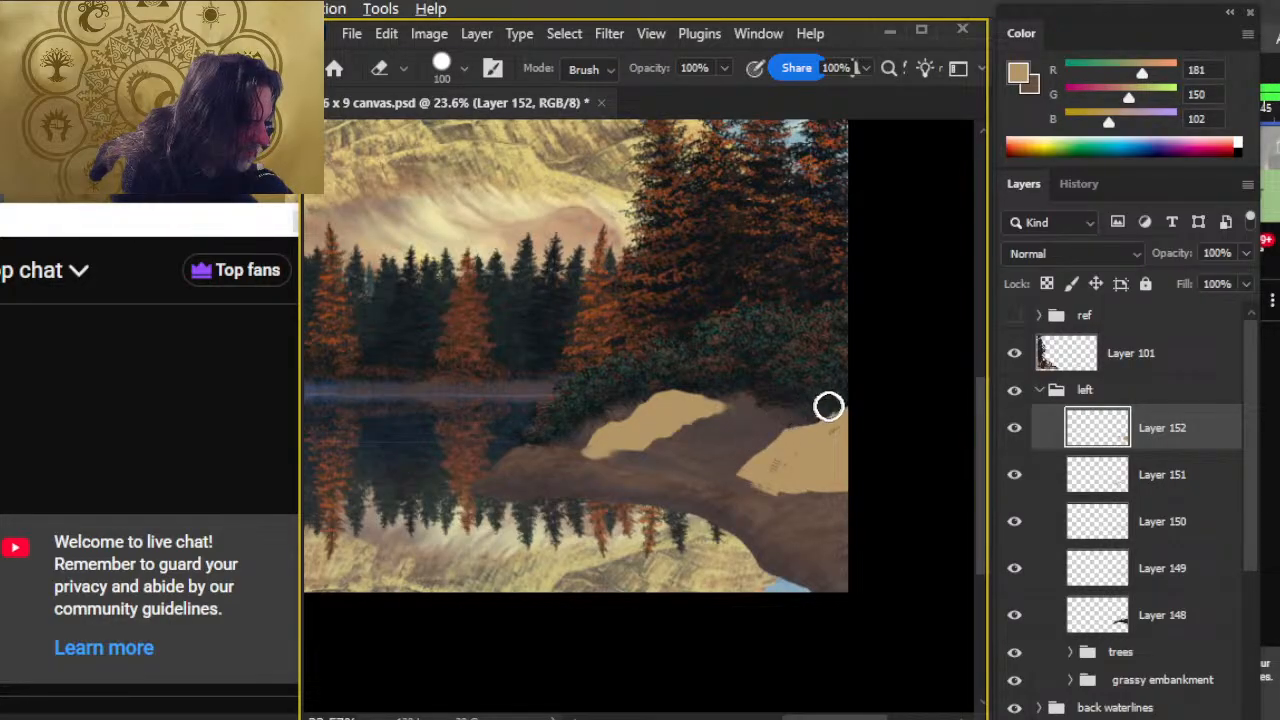
key(b)
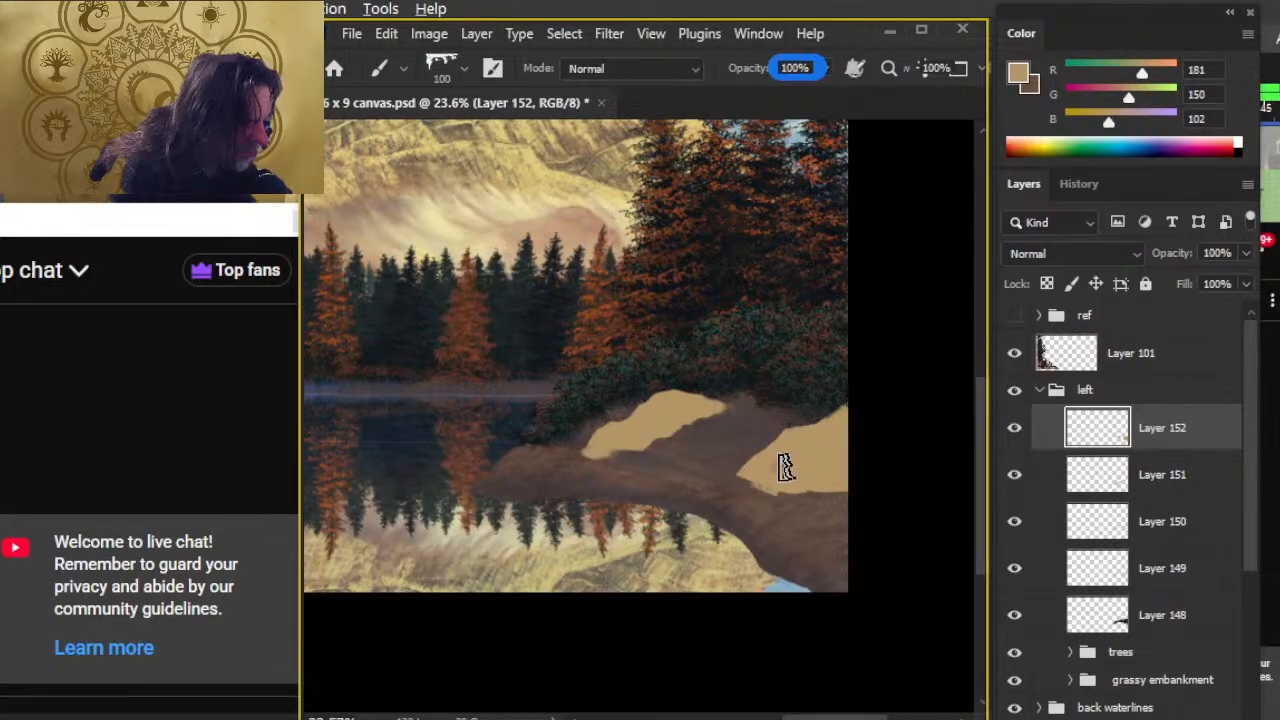
key(e)
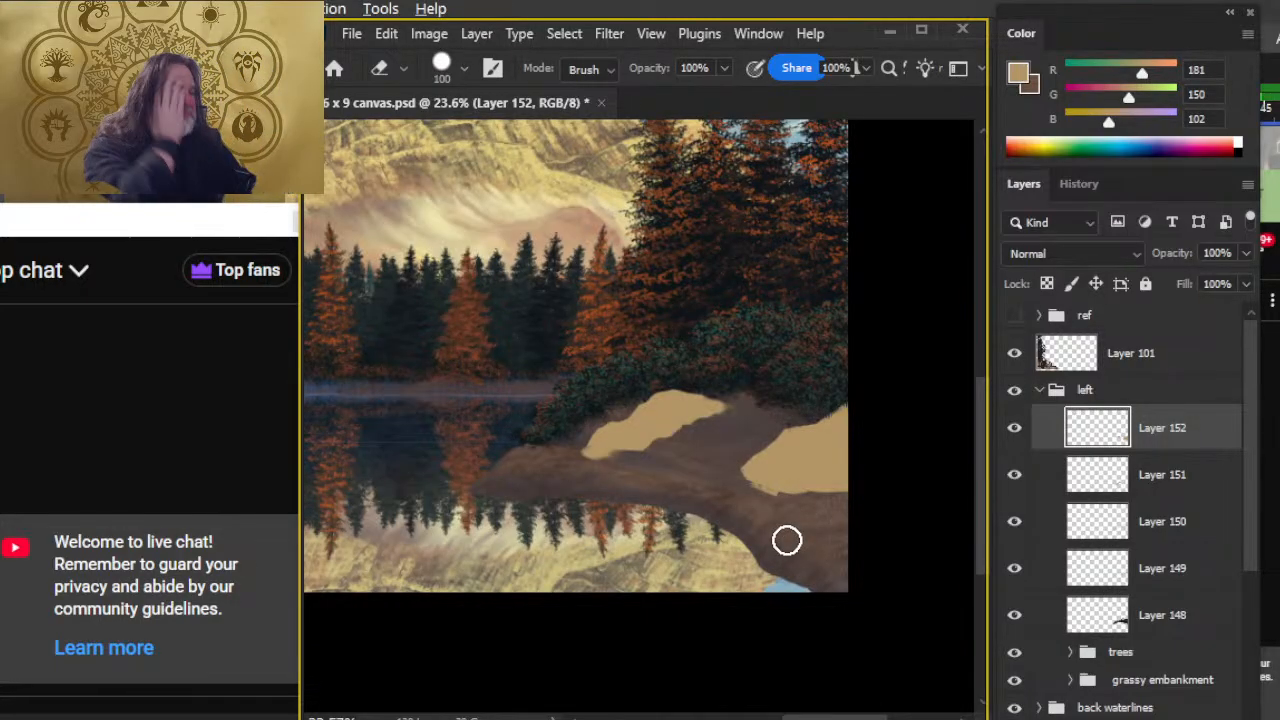
mouse_move(857, 420)
mouse_down()
mouse_move(763, 431)
mouse_move(804, 427)
mouse_move(733, 480)
mouse_move(819, 448)
mouse_move(908, 438)
mouse_move(825, 509)
mouse_move(716, 471)
mouse_up()
- Paint a small tan patch on the slope below and right of the first one, and trim its outline with the eraser
key(b)
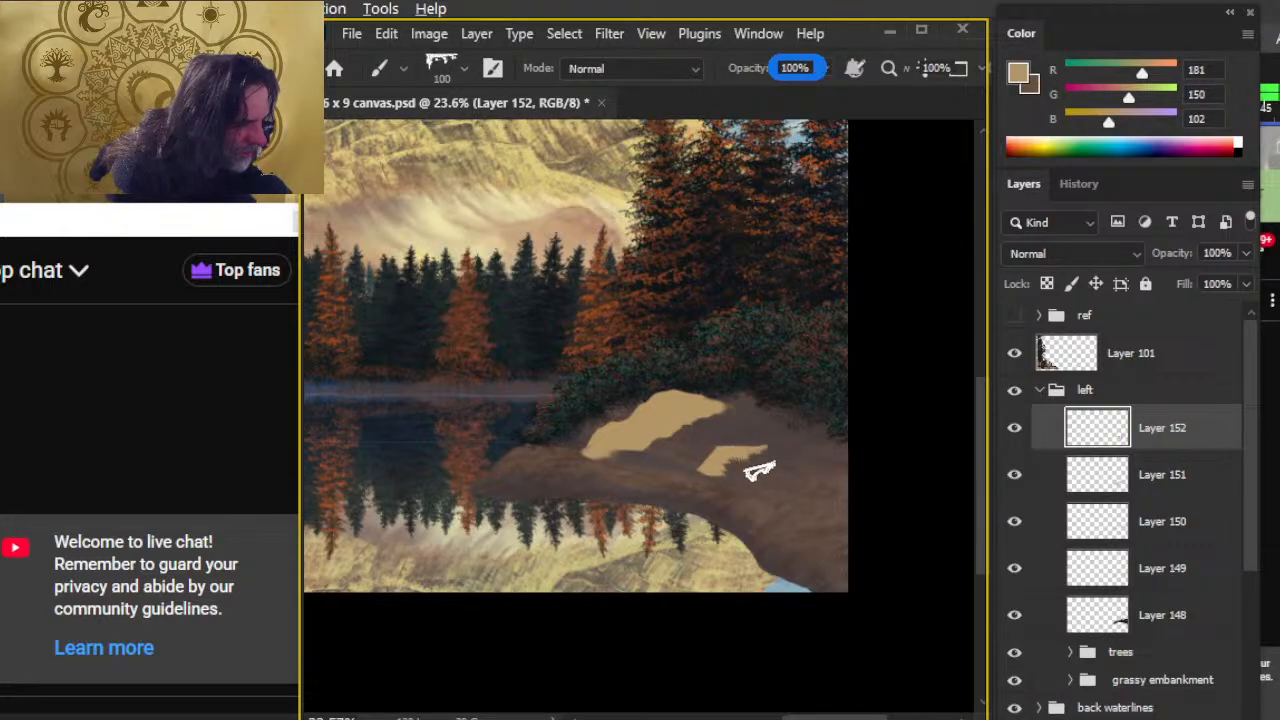
key(e)
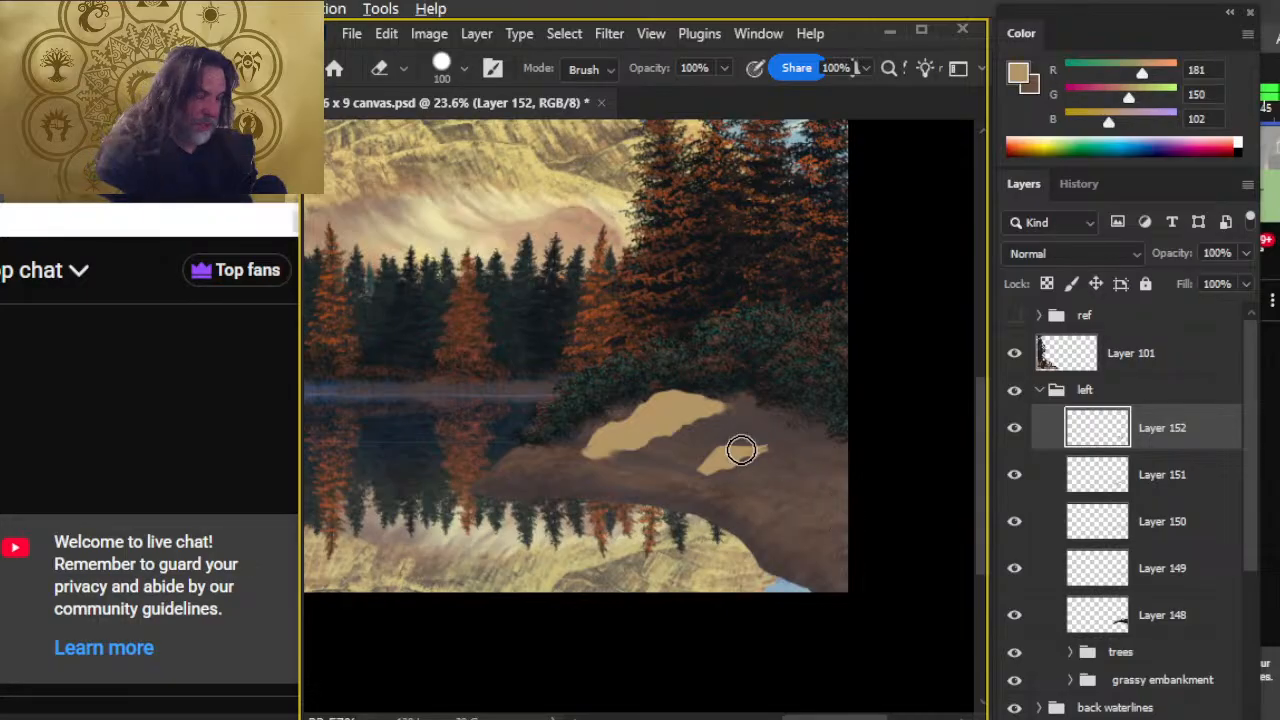
key(z)
drag(772, 498, 668, 516)
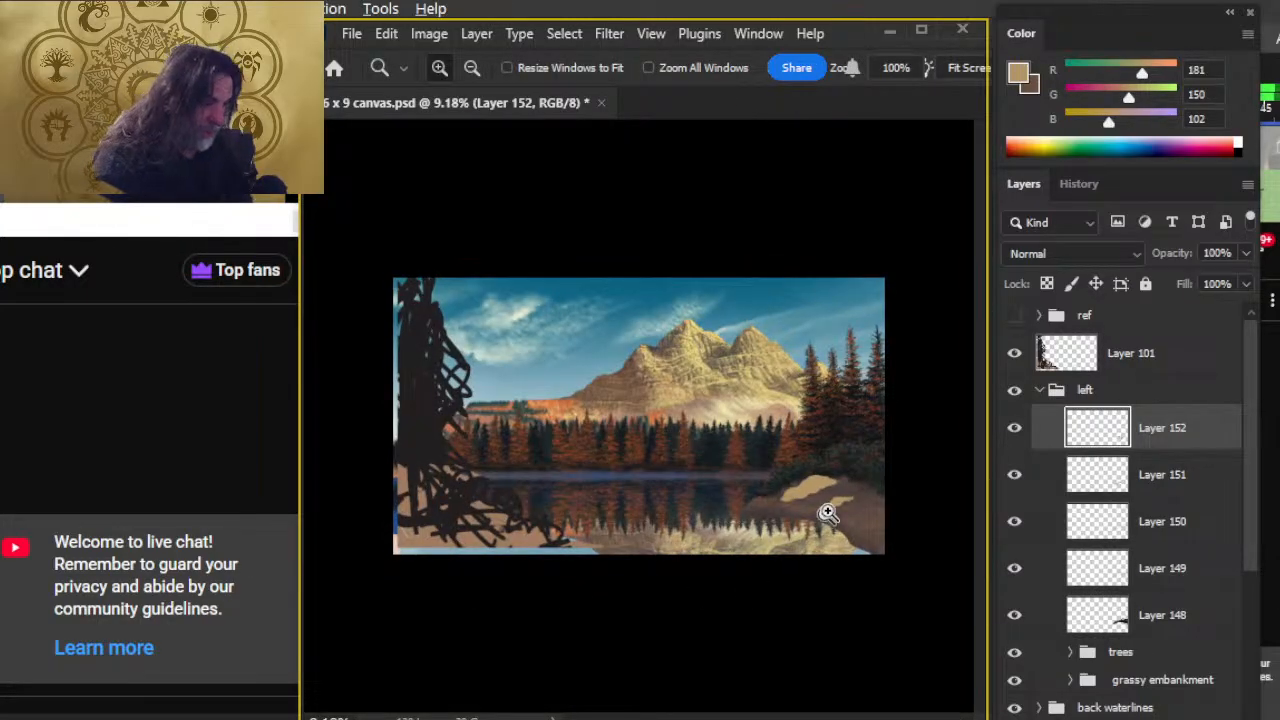
mouse_move(837, 487)
mouse_down()
mouse_move(846, 514)
mouse_move(837, 507)
mouse_up()
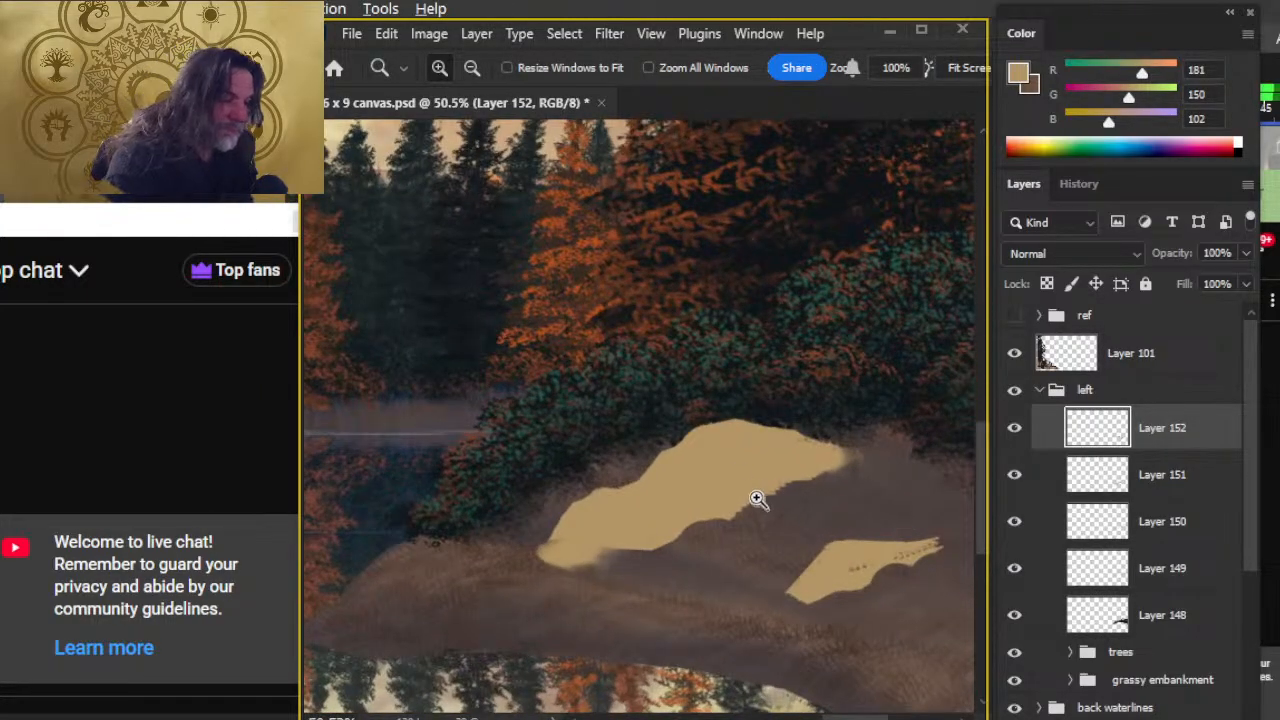
- Add a new layer above Layer 152, merge Layer 152 down into Layer 151, and make the new layer active
key(x)
key(b)
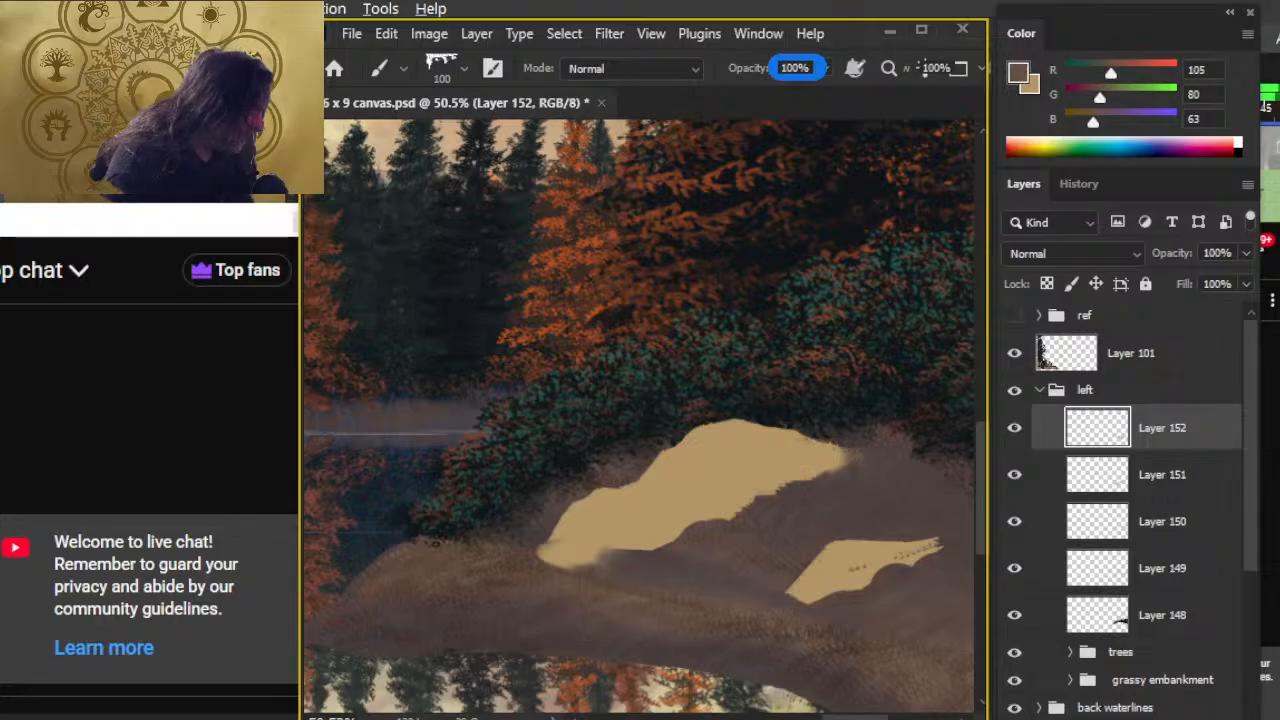
key(ctrl+shift+alt+n)
right_click(1150, 468)
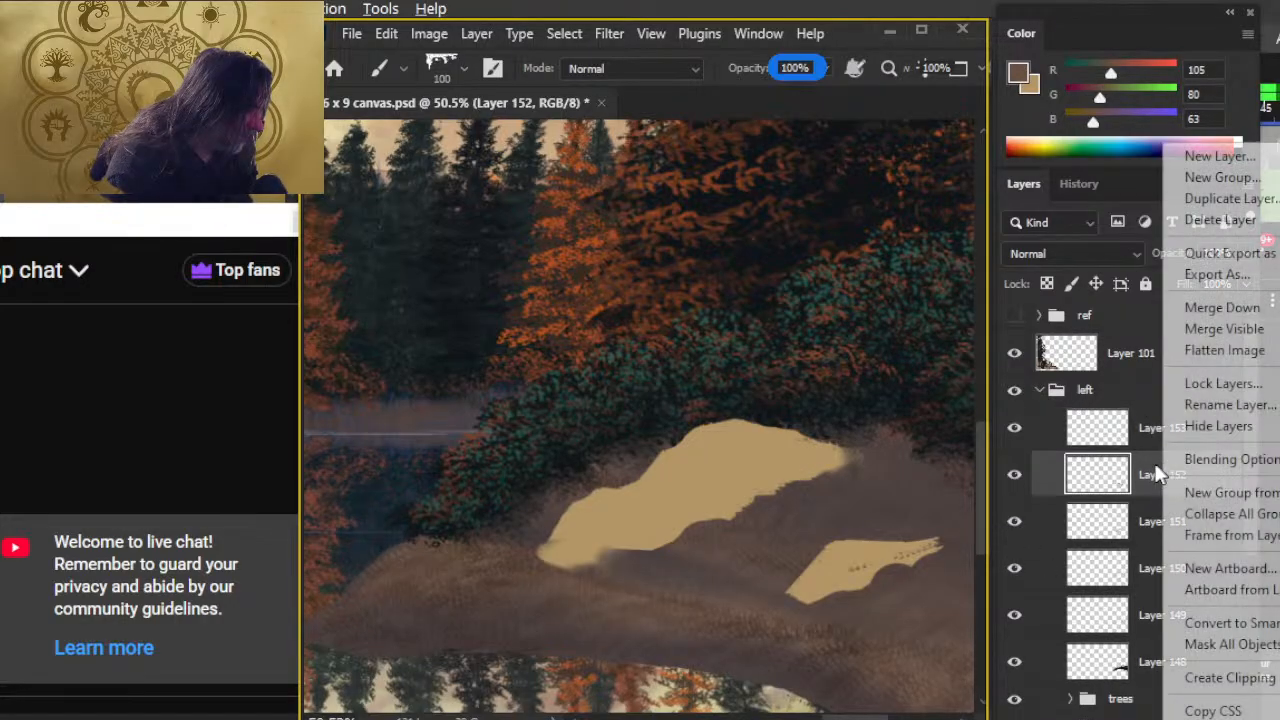
click(1222, 309)
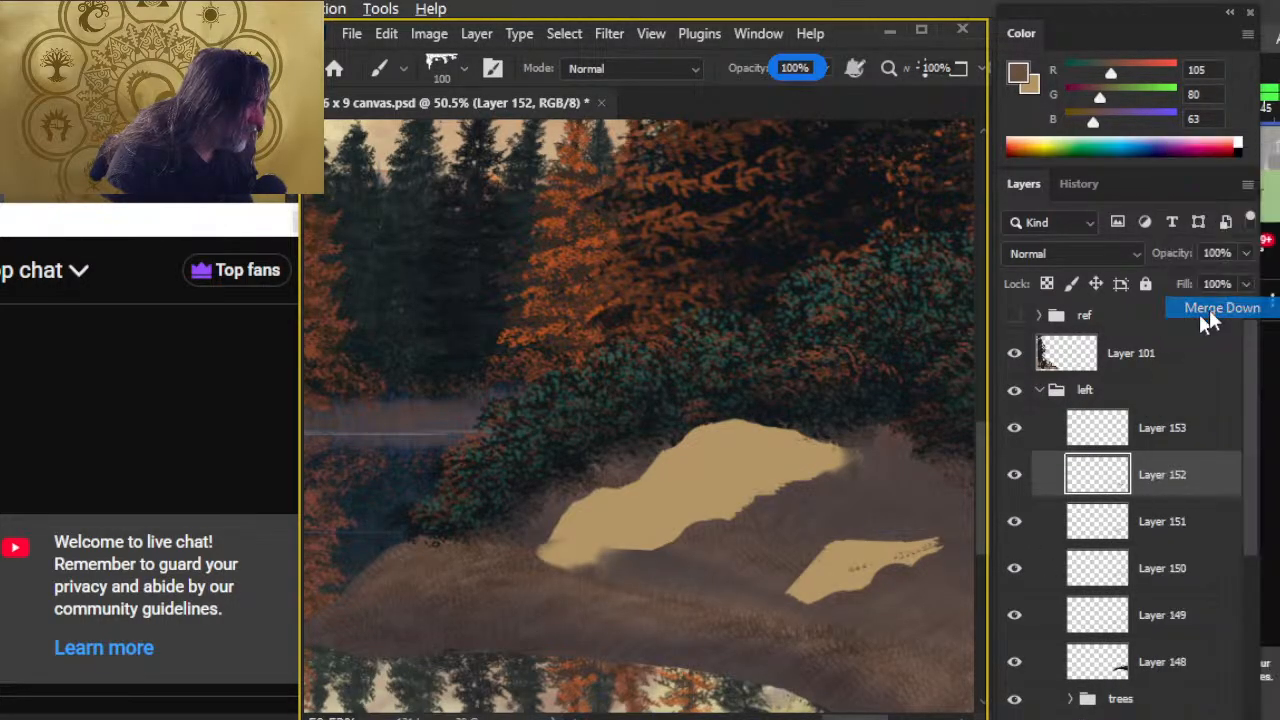
click(1014, 488)
click(1014, 487)
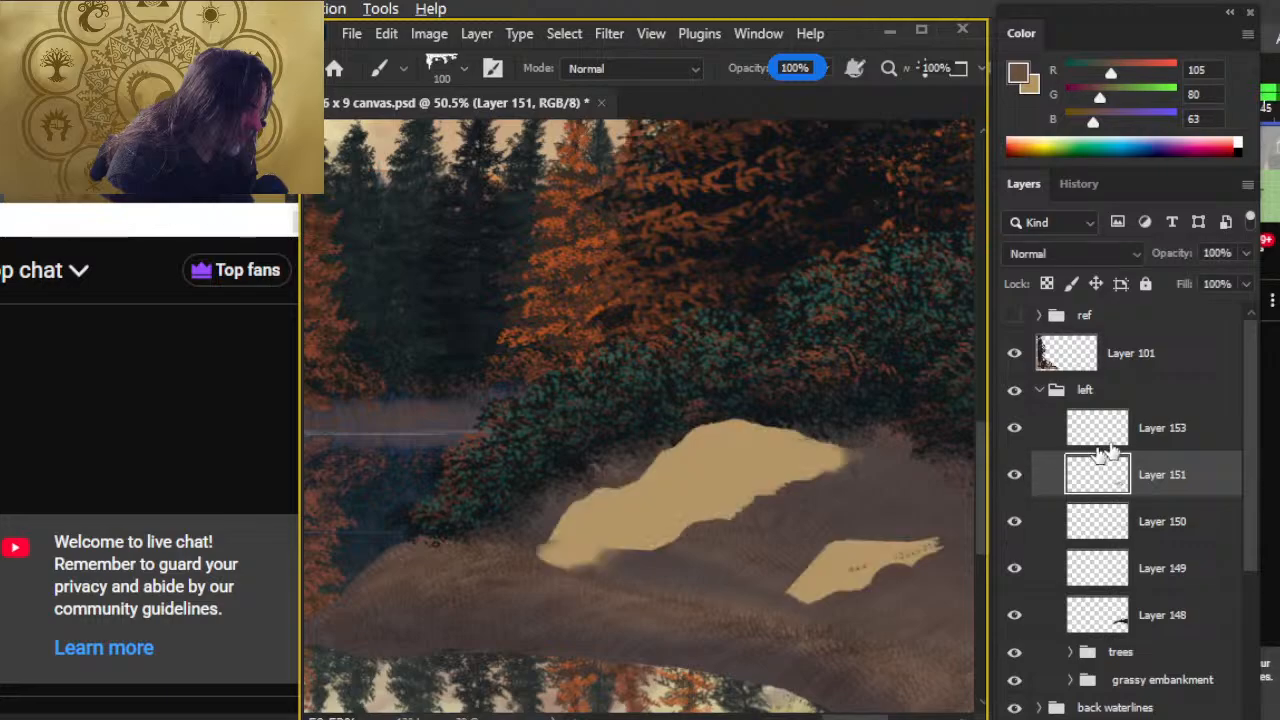
click(1140, 430)
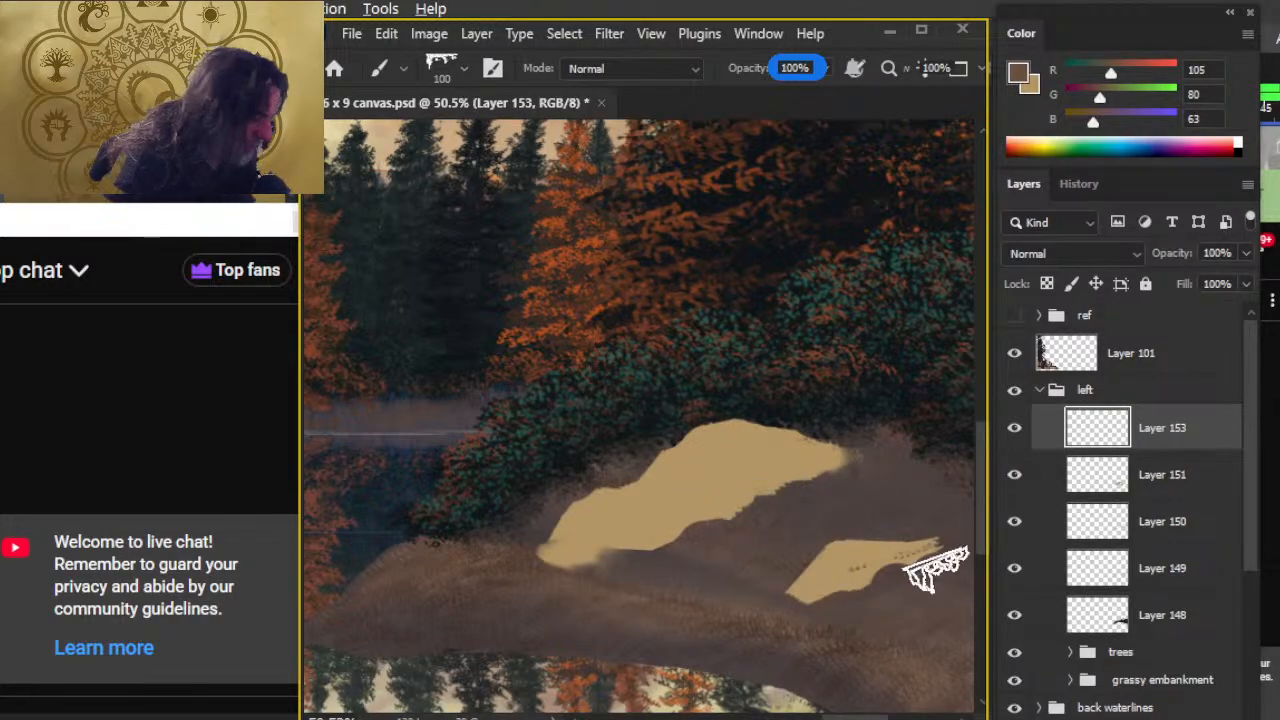
- Sample tan (RGB 181, 150, 102) from the small patch and select Layer 151 with the brush size reduced to 70
alt+click(865, 555)
click(1188, 474)
key(bracketleft)
key(bracketleft)
key(bracketleft)
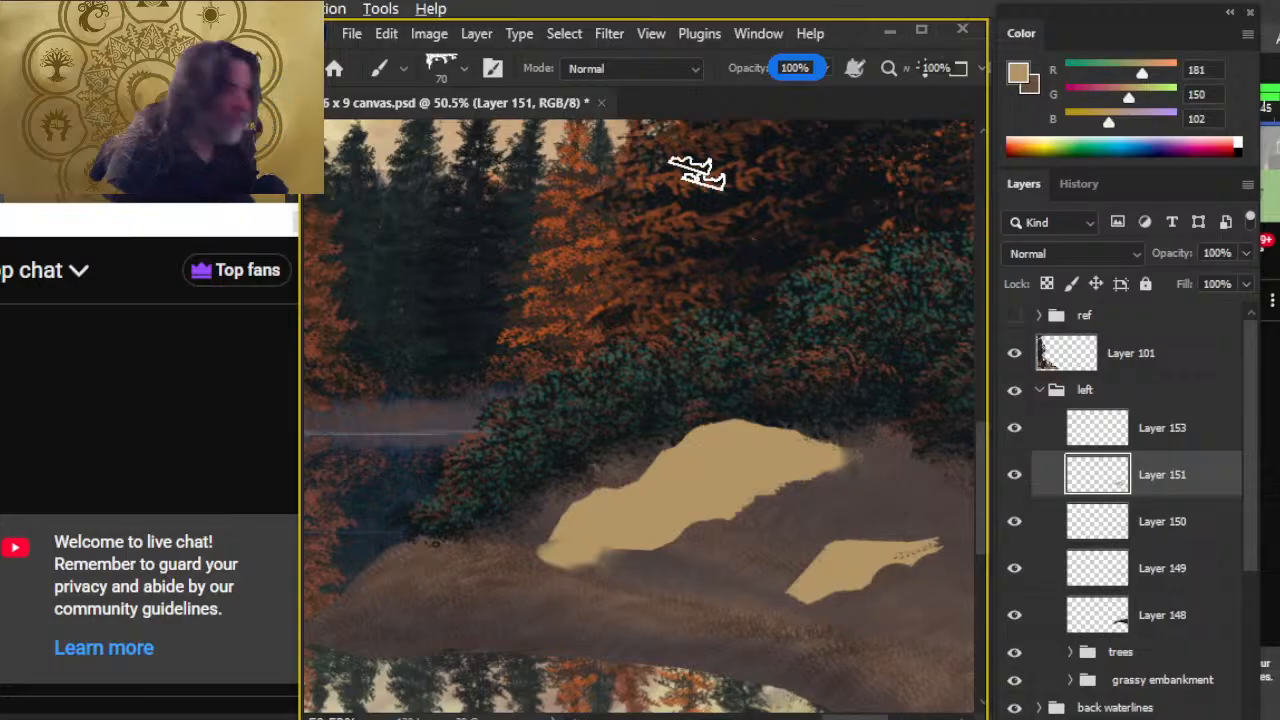
- Display the Tools panel
click(758, 33)
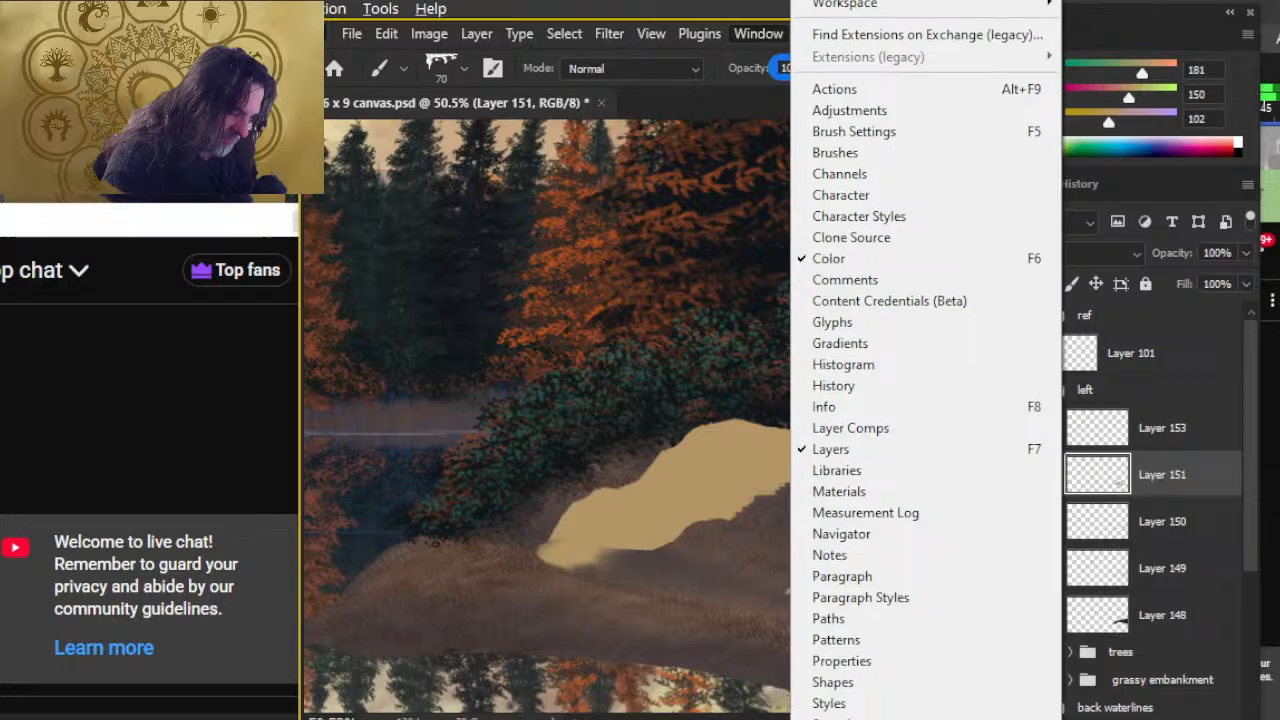
click(829, 719)
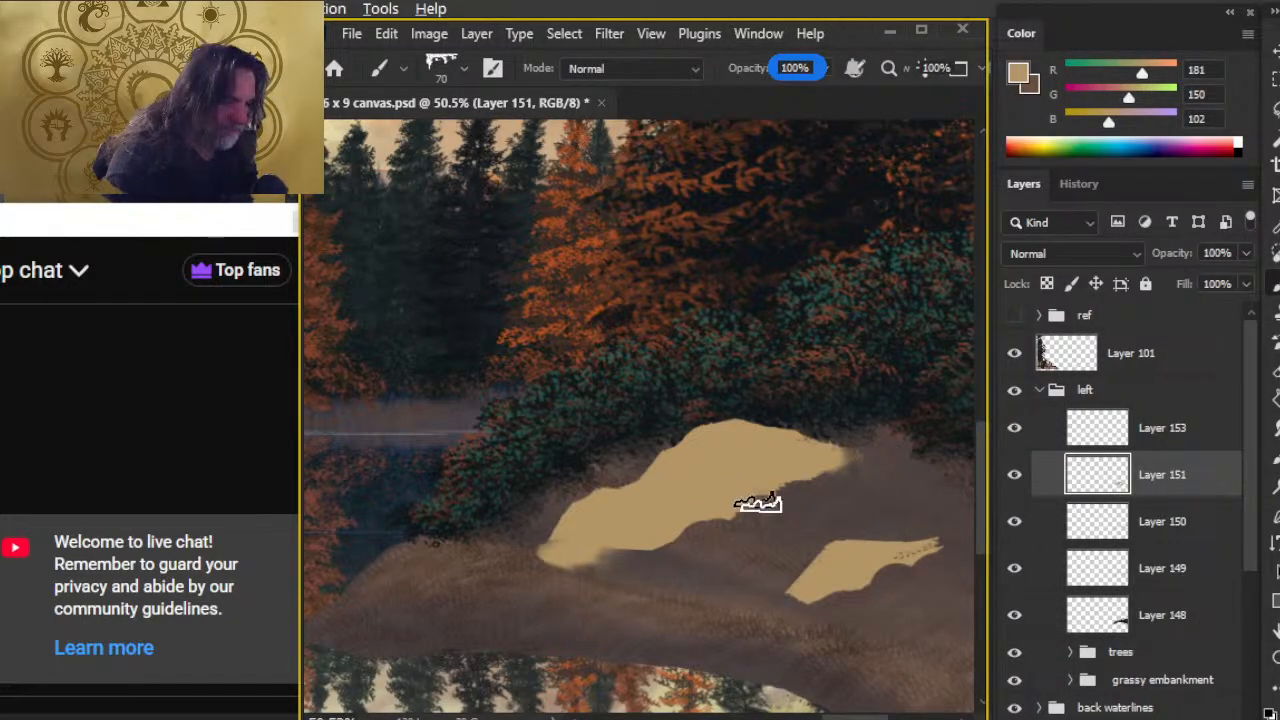
- Reduce the brush size to 45 and paint the larger tan patch's blurred right tip into a solid point
key(bracketleft)
key(bracketleft)
key(bracketleft)
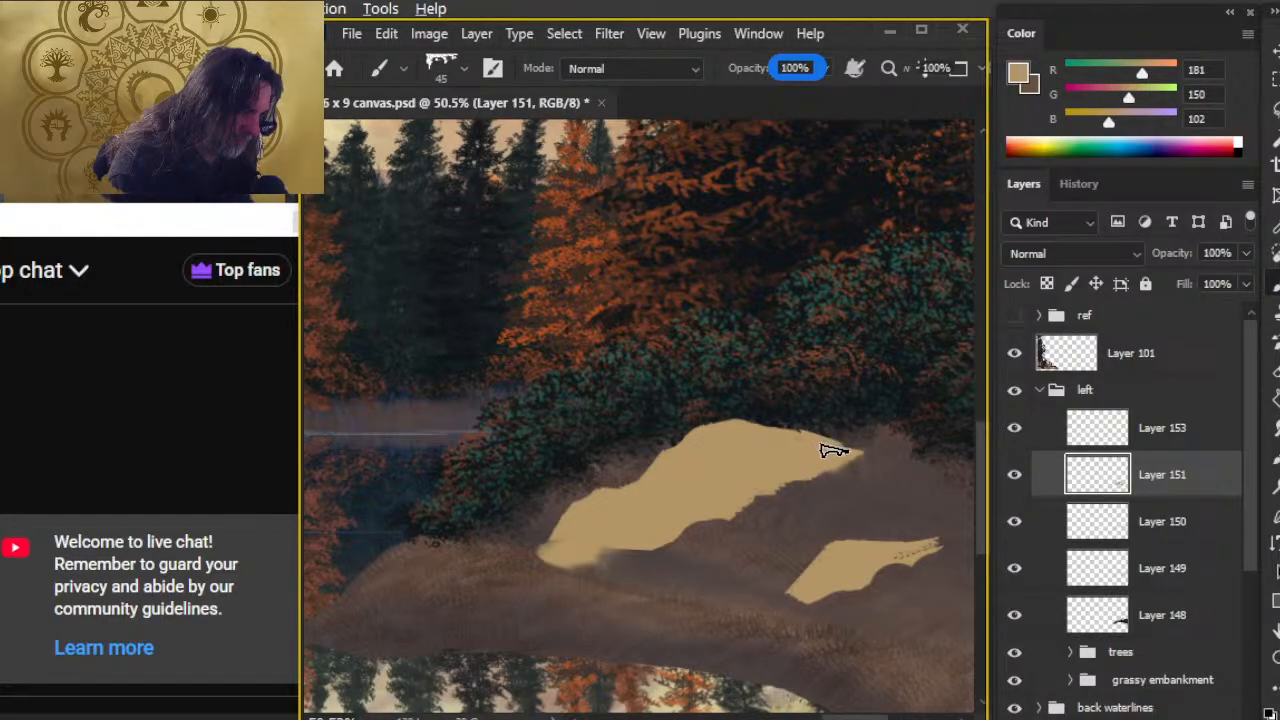
key(e)
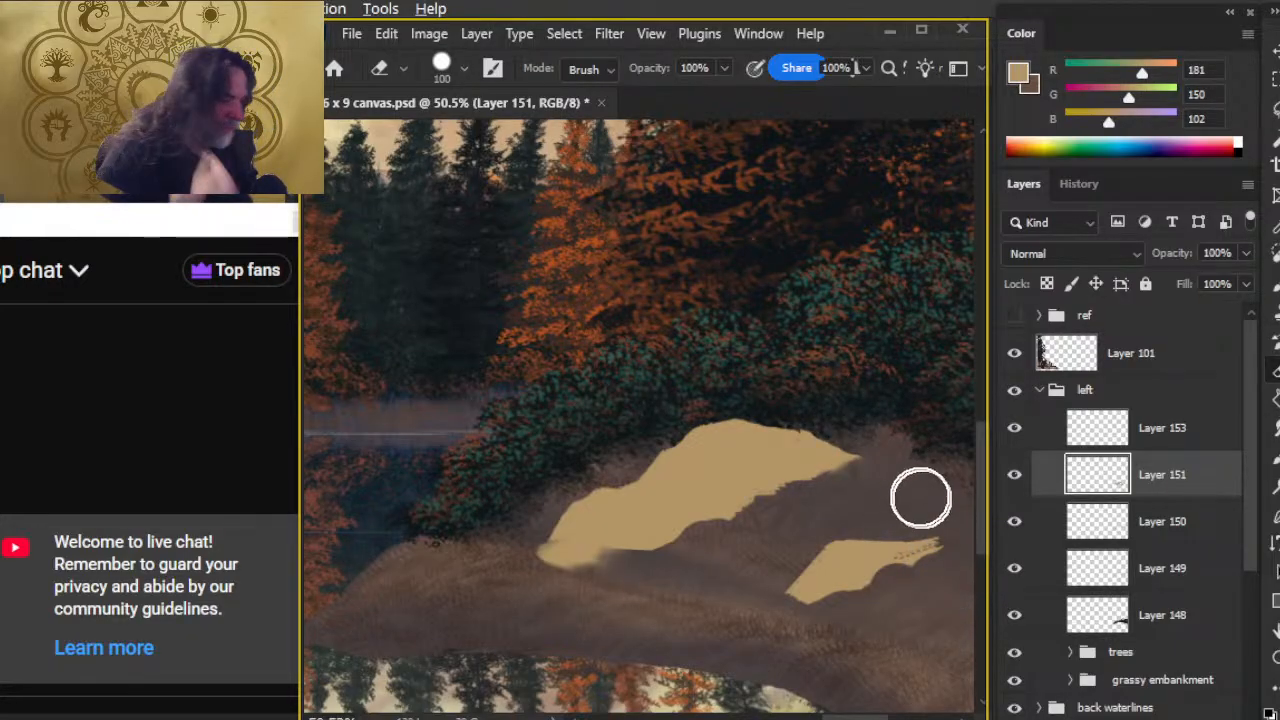
- Refine the small tan patch's edges on Layer 151 with the brush and eraser into a clean, pointed shape
key(b)
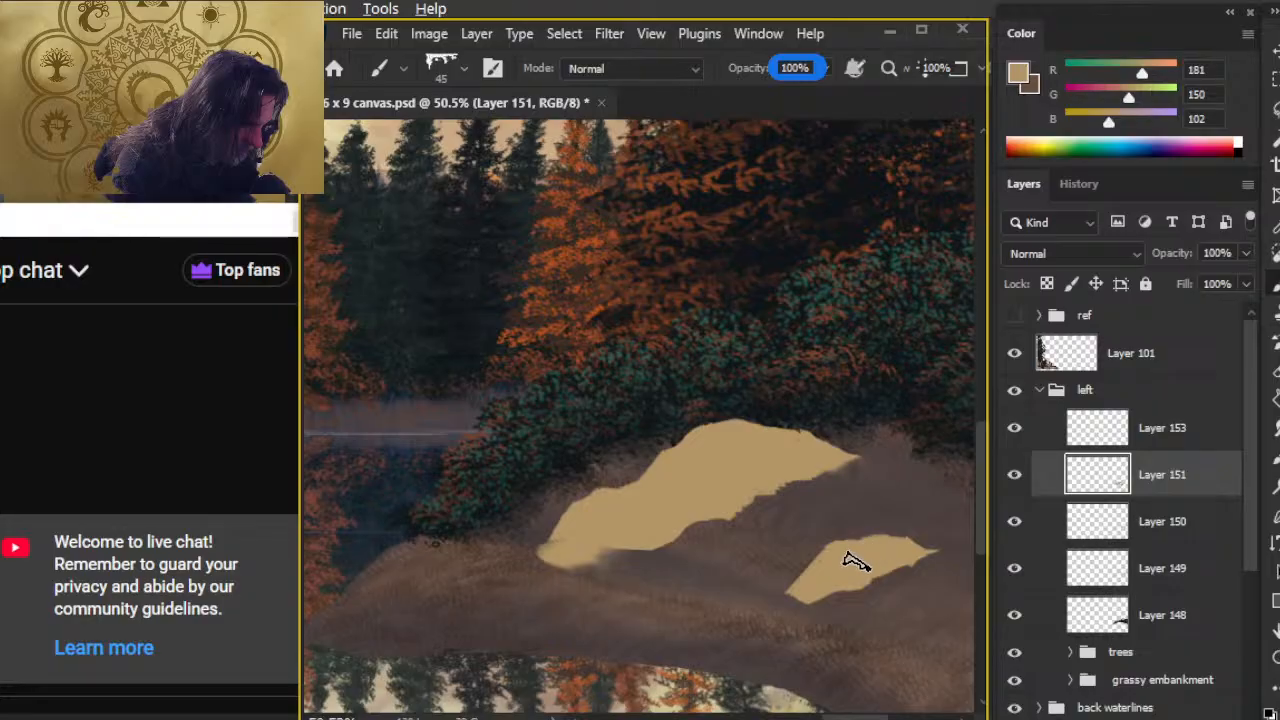
key(e)
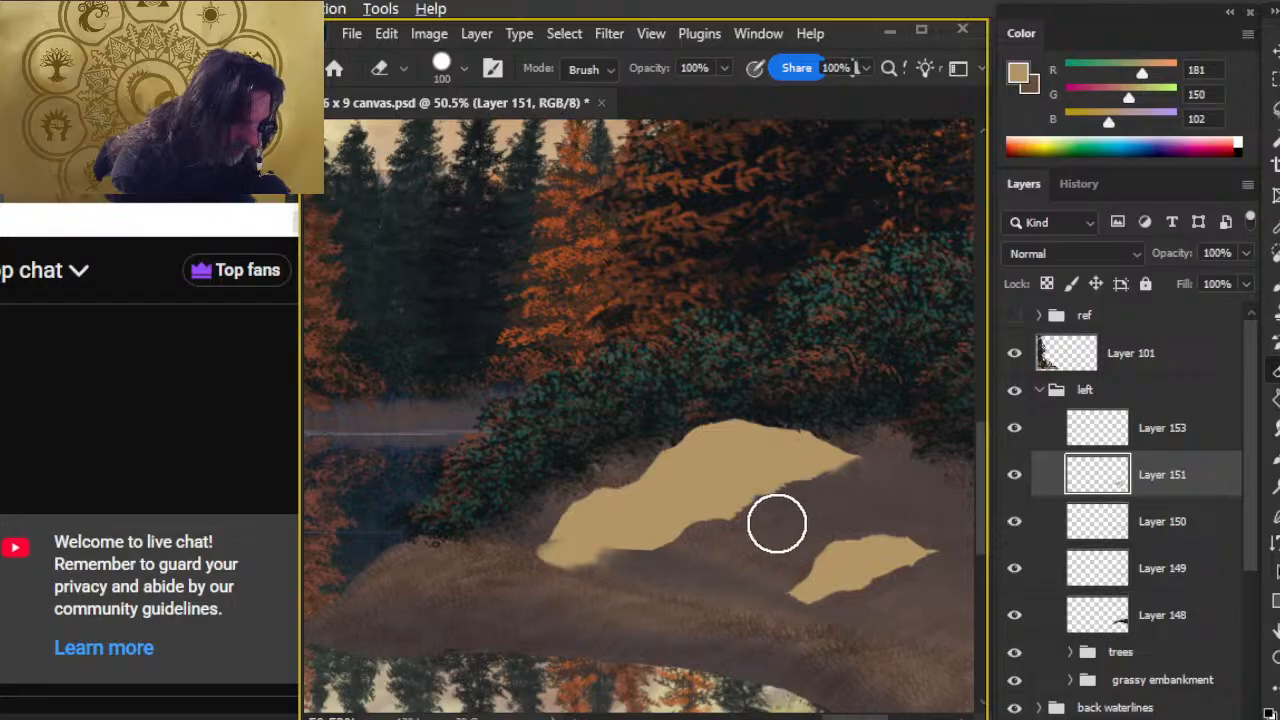
key(bracketleft)
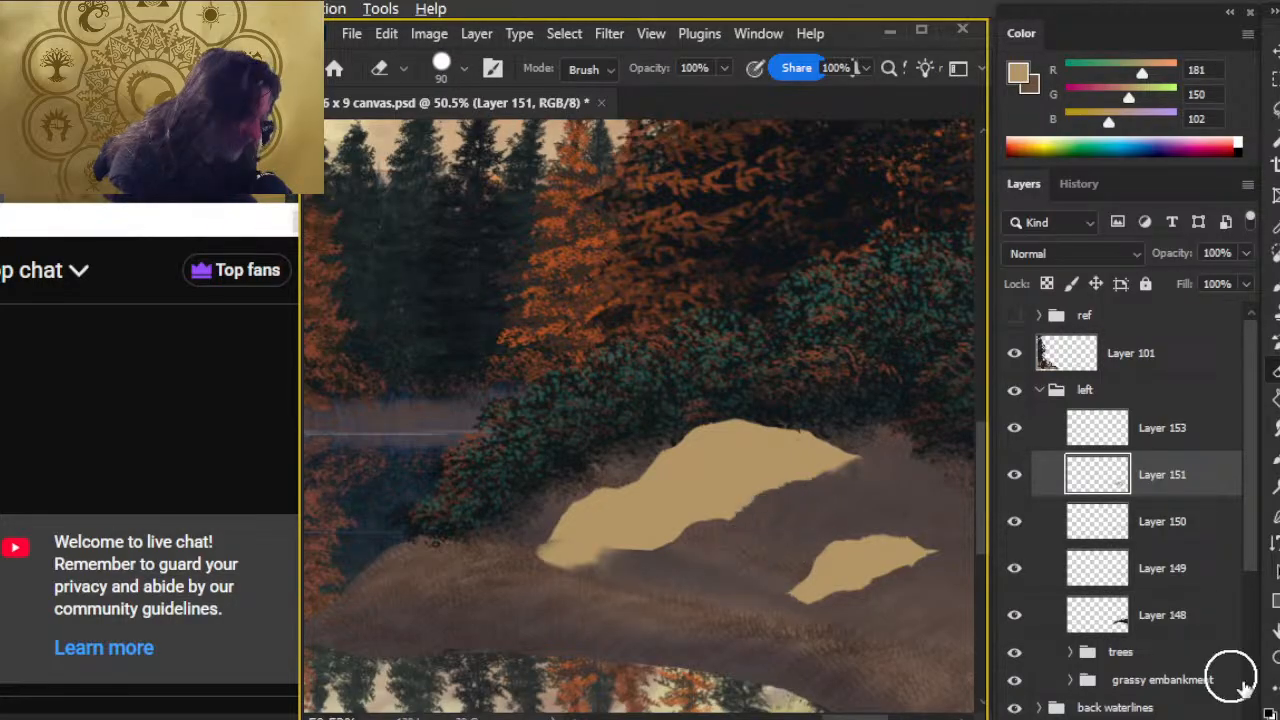
- Make Layer 153 active and switch the foreground colour to brown (RGB 105, 80, 63) for shading the tan patches
click(1157, 433)
key(x)
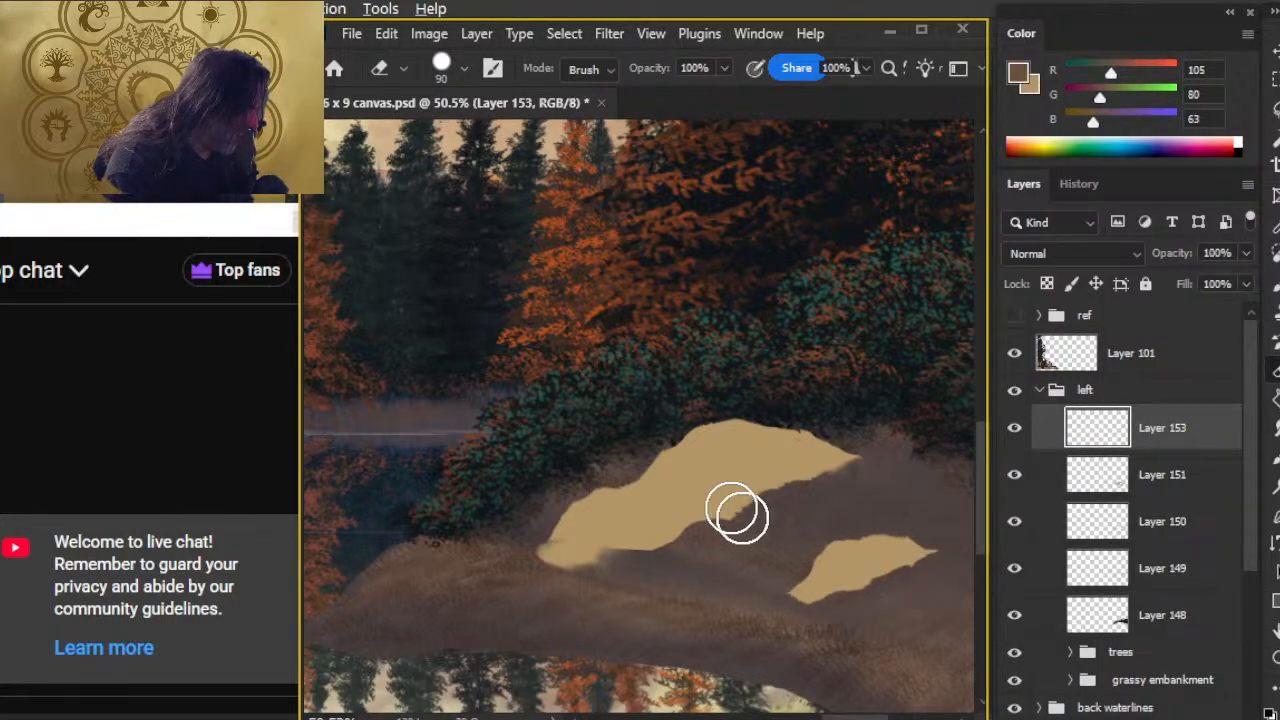
key(b)
key(z)
drag(820, 477, 705, 487)
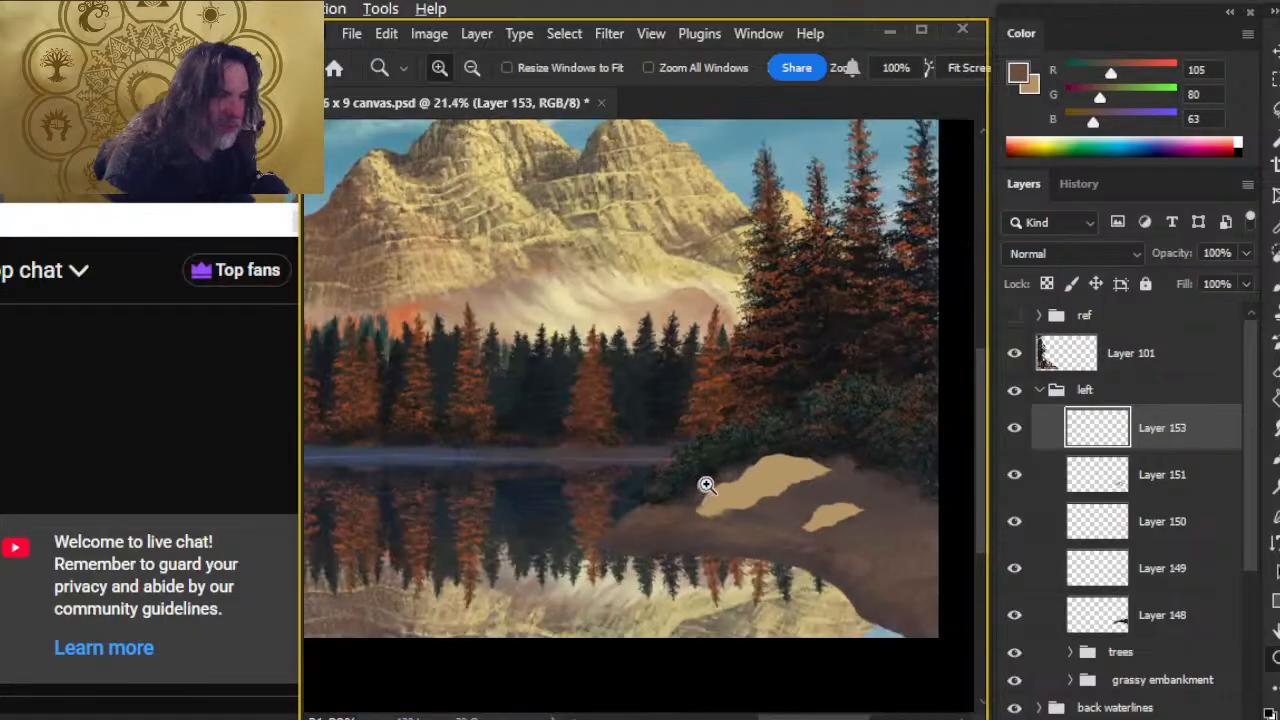
drag(797, 332, 677, 339)
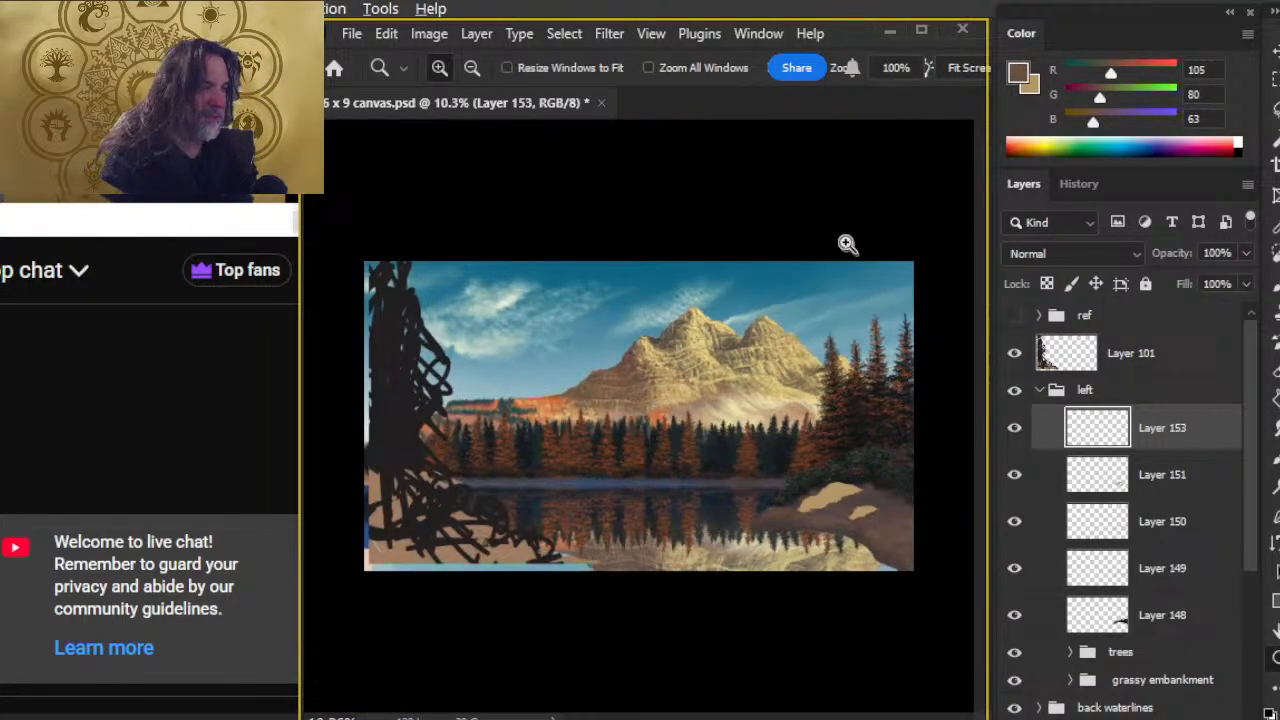
click(860, 457)
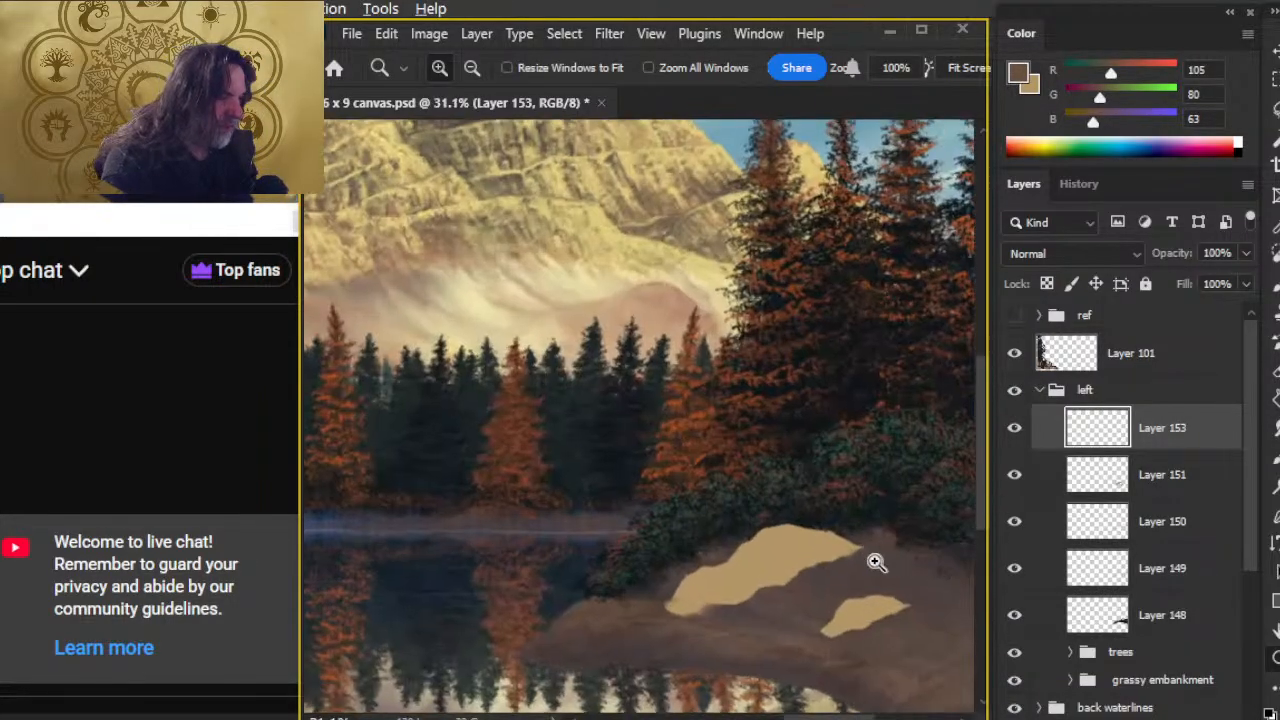
click(737, 597)
key(b)
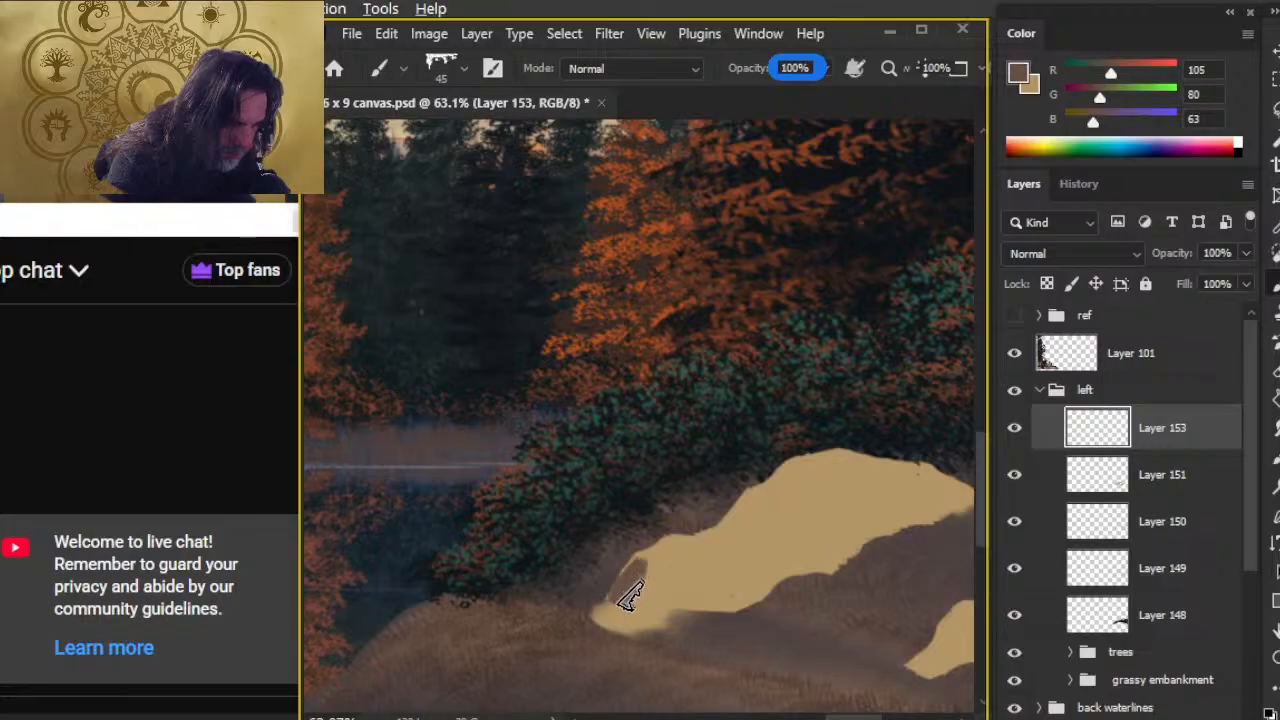
key(r)
key(ctrl+z)
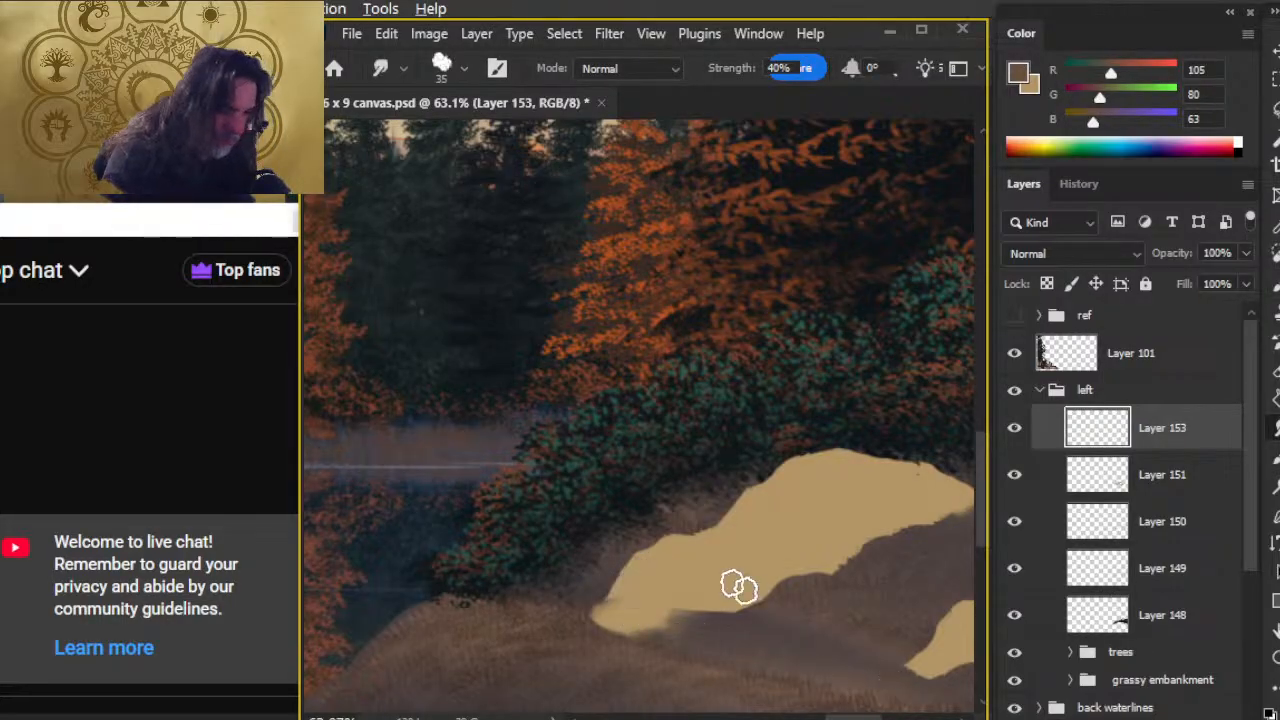
- Paint brown shadows at 30% opacity over the left end and middle of the larger tan patch
key(b)
key(3)
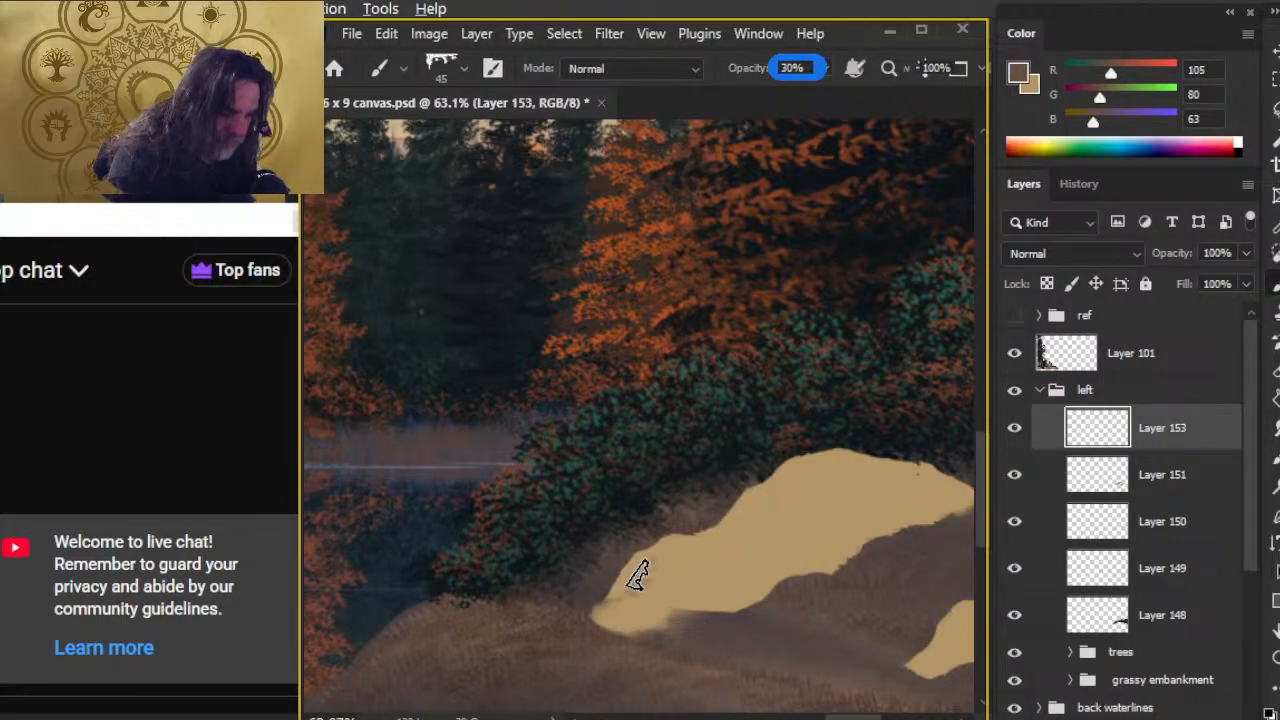
mouse_move(625, 603)
mouse_down()
mouse_move(661, 571)
mouse_move(624, 607)
mouse_move(667, 582)
mouse_move(597, 622)
mouse_move(643, 611)
mouse_move(607, 589)
mouse_move(608, 602)
mouse_move(675, 561)
mouse_move(642, 601)
mouse_move(652, 582)
mouse_move(675, 579)
mouse_move(682, 594)
mouse_move(751, 502)
mouse_move(738, 541)
mouse_move(760, 521)
mouse_move(746, 524)
mouse_move(804, 545)
mouse_move(780, 522)
mouse_move(759, 530)
mouse_move(803, 540)
mouse_up()
- Smudge the brown shadows on the larger patch's left half using the Mountain Chisel tip at 67% strength, sizes 25 and 35
key(r)
right_click(799, 540)
click(837, 540)
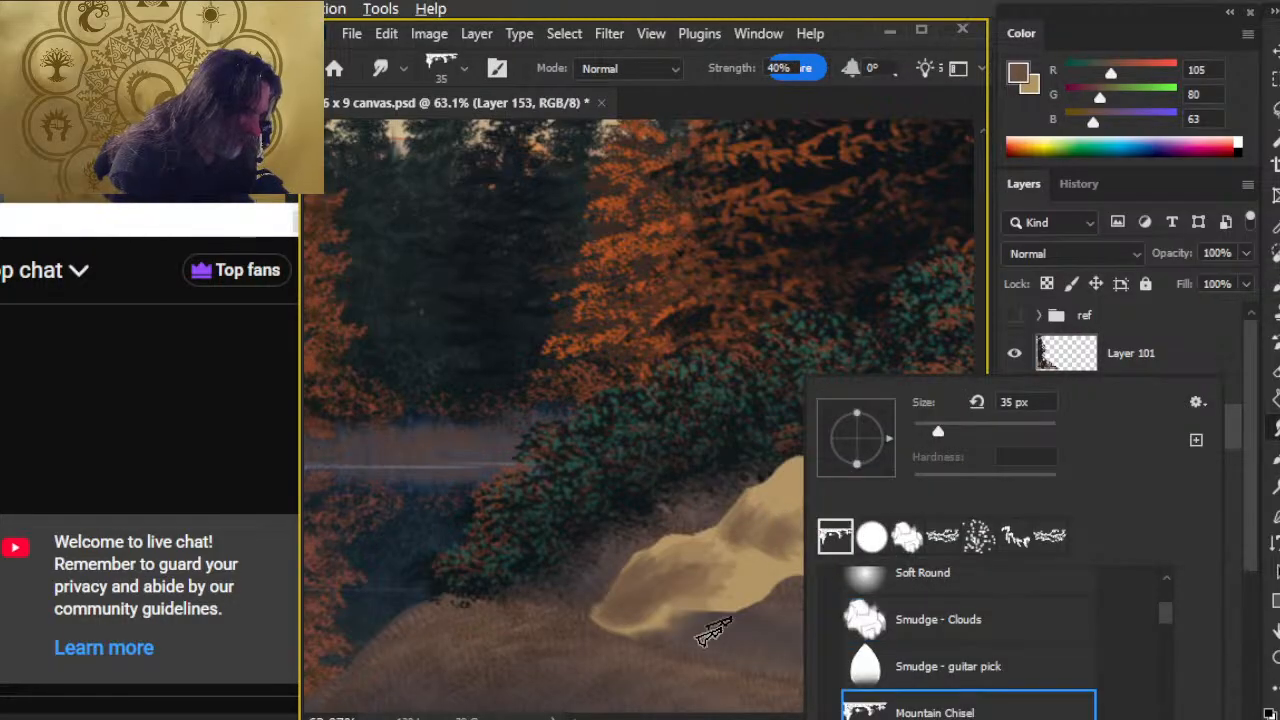
click(699, 675)
key(bracketleft)
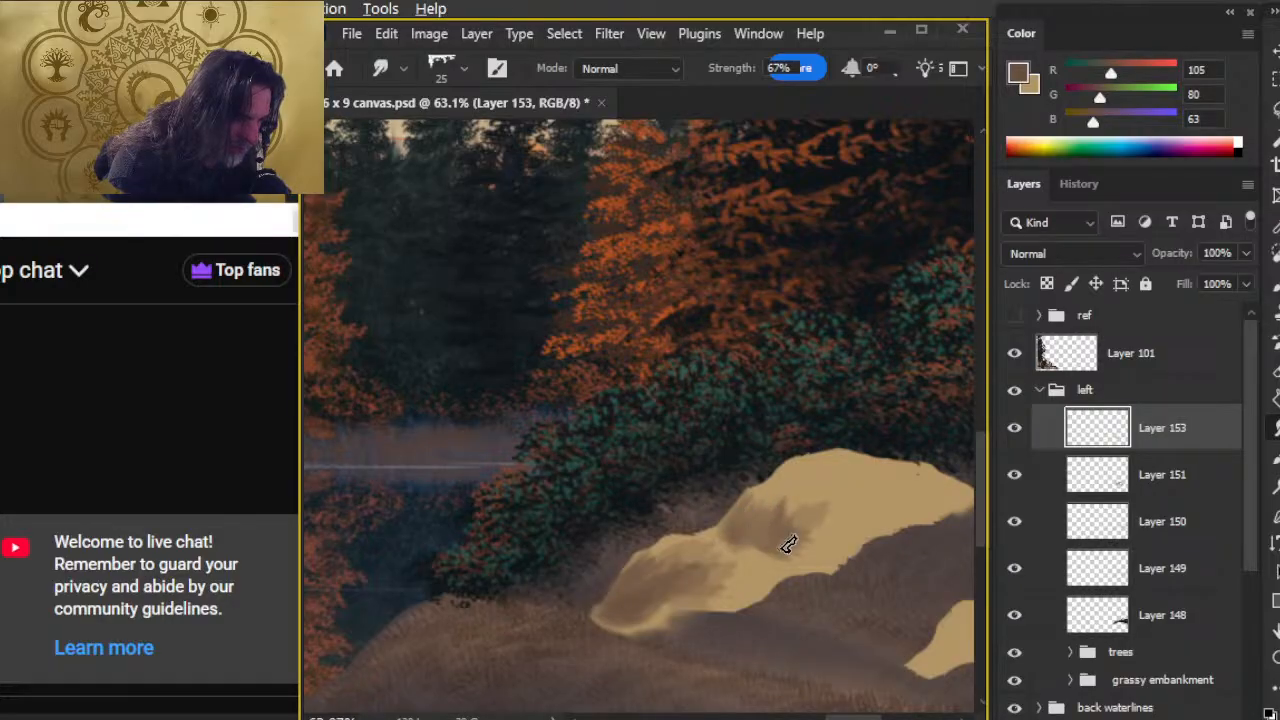
drag(795, 540, 806, 554)
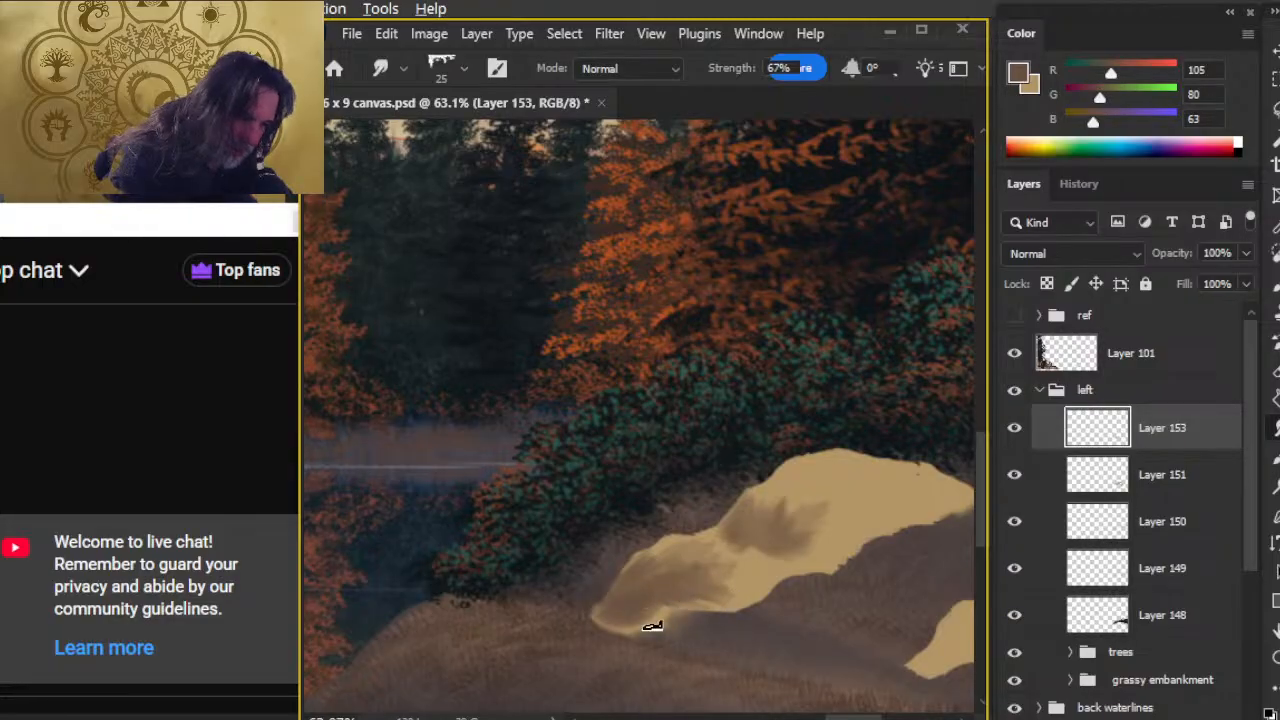
key(bracketright)
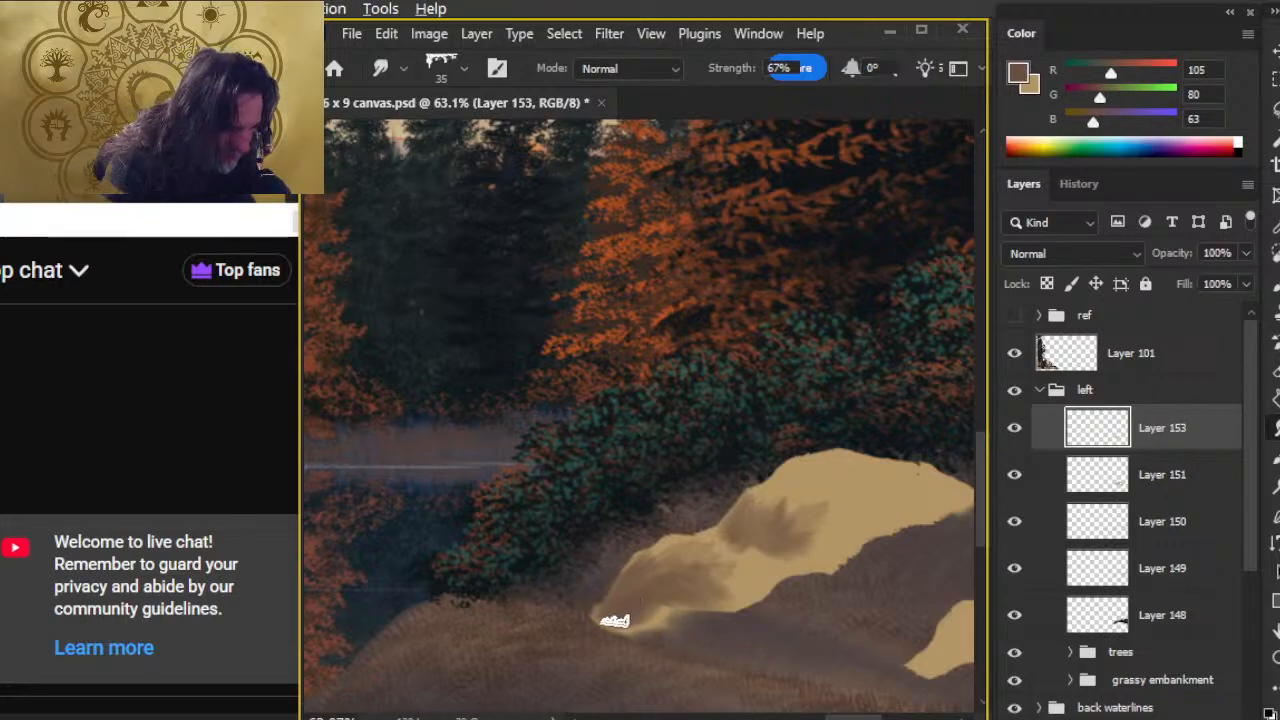
drag(616, 609, 628, 590)
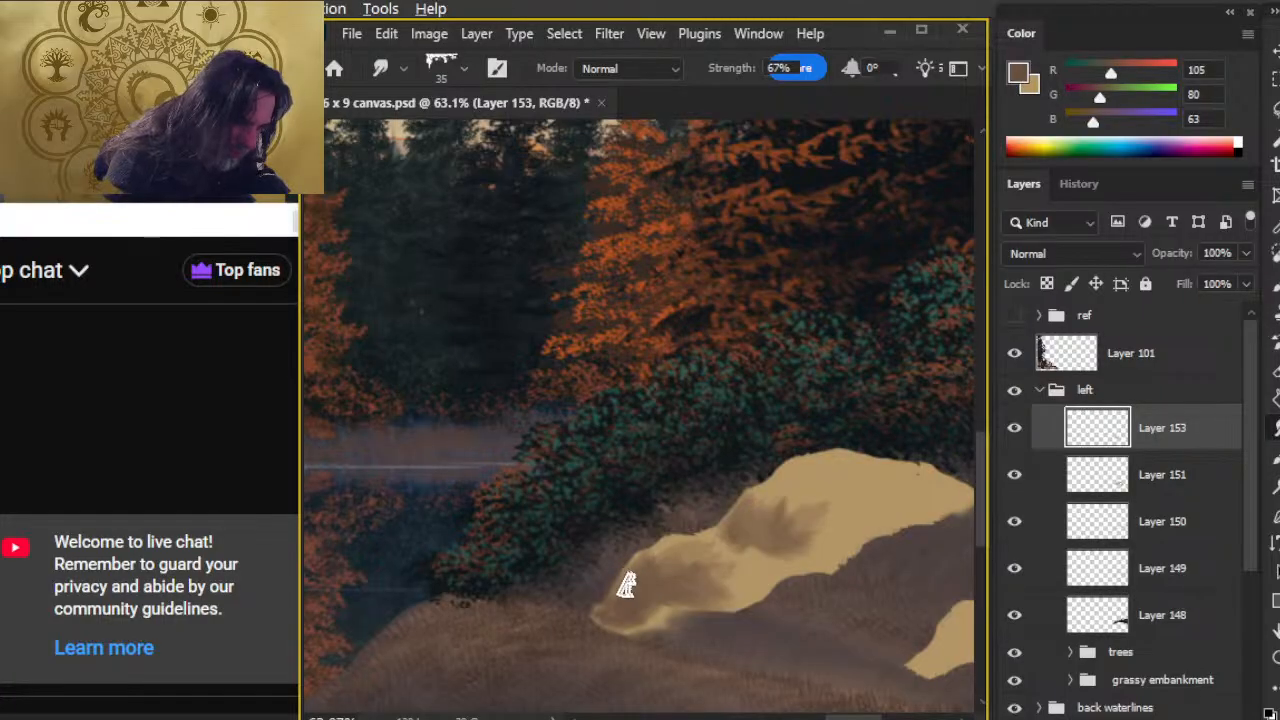
- Clean up the larger patch's left edge with the eraser and extend its middle shadow in brown at 30% opacity
key(e)
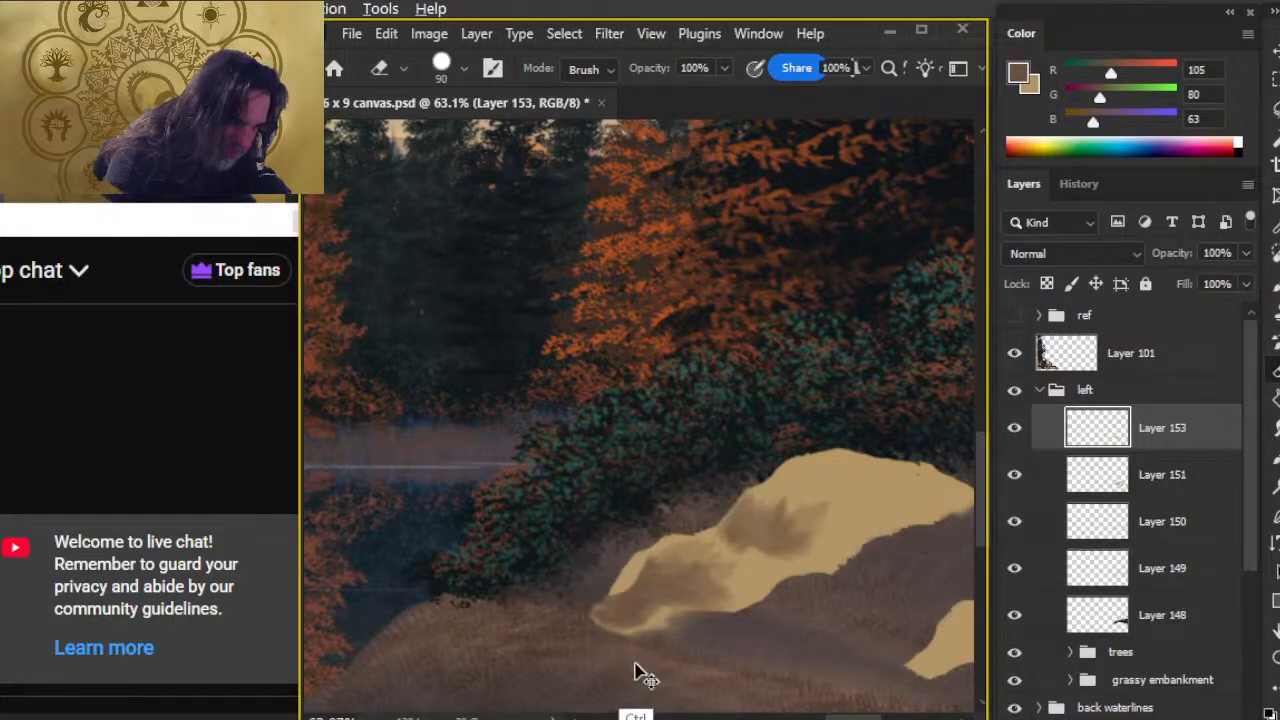
drag(715, 618, 565, 500)
key(b)
key(3)
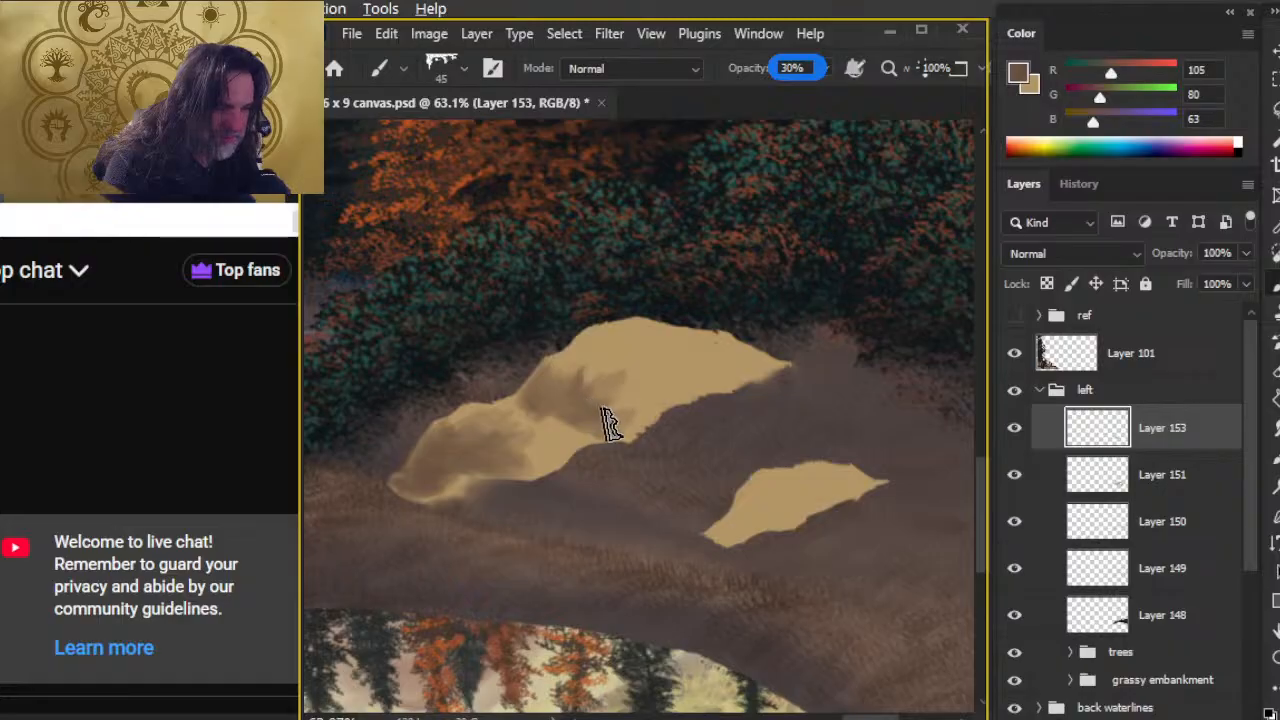
mouse_move(605, 418)
mouse_down()
mouse_move(594, 420)
mouse_move(617, 417)
mouse_move(580, 414)
mouse_move(565, 443)
mouse_up()
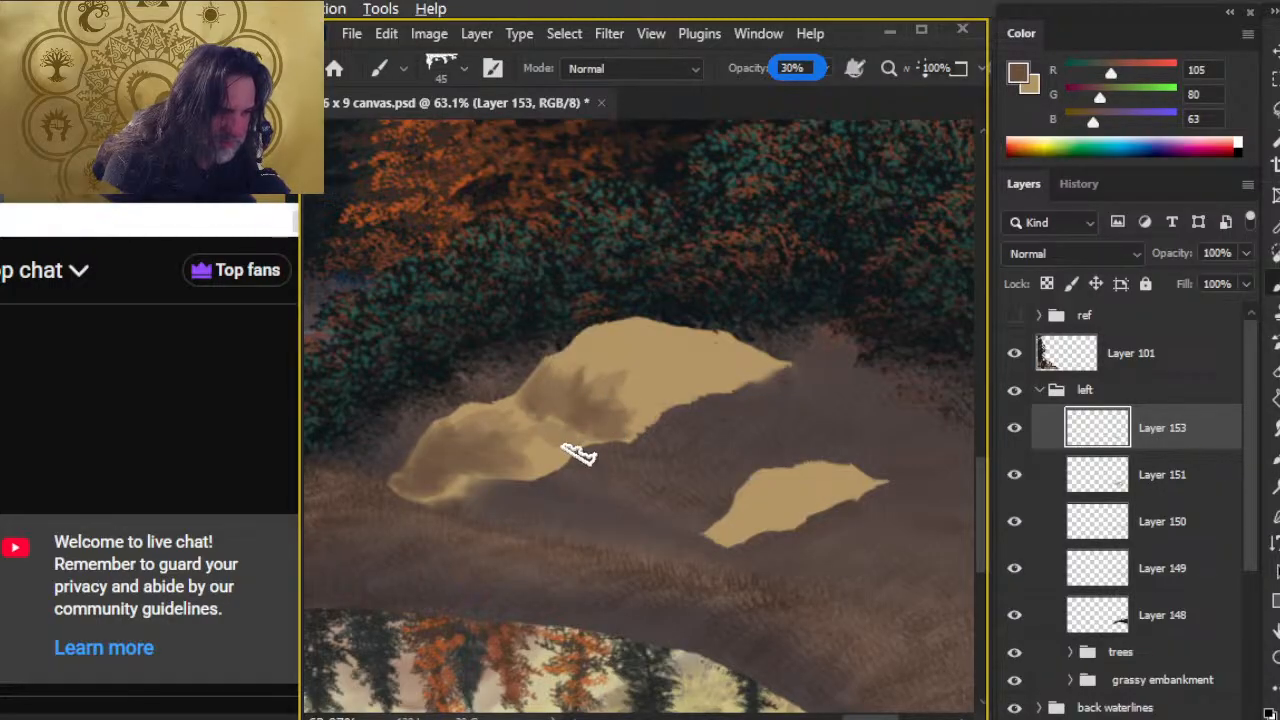
- Smudge the larger patch's middle shadow toward its lower edge using the Smudge - Clouds tip at 67% strength
key(r)
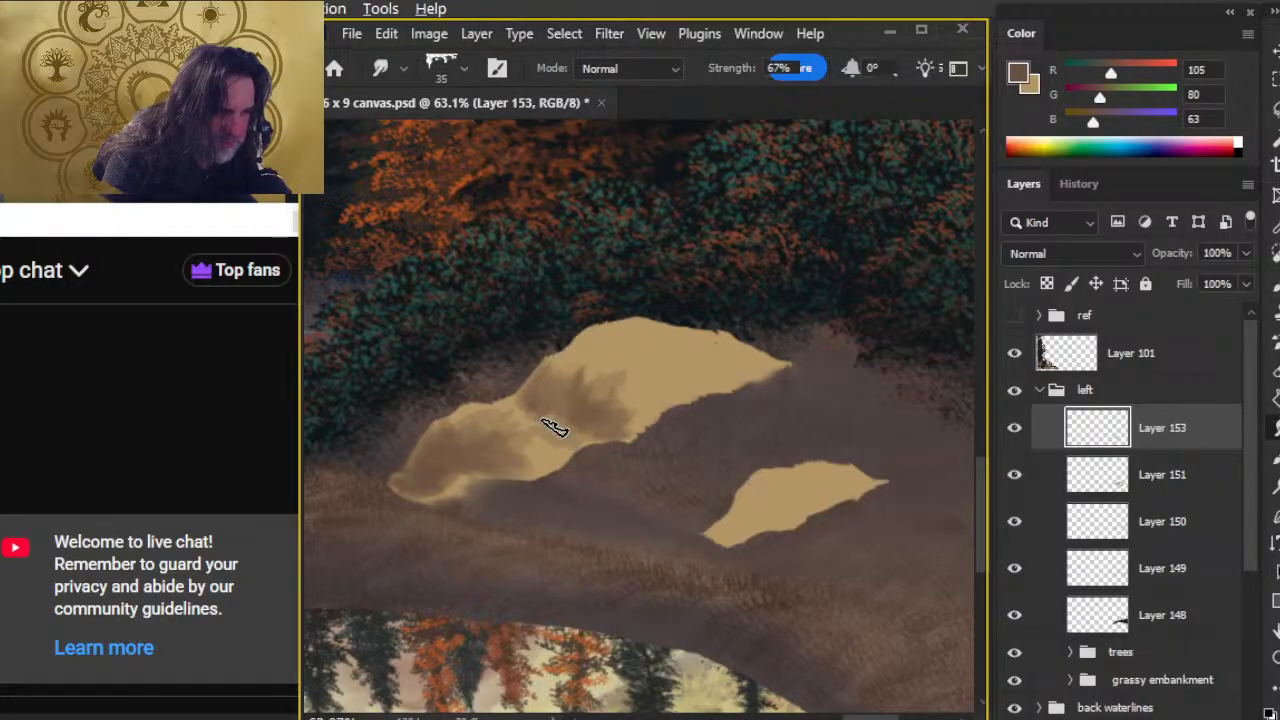
right_click(697, 458)
click(850, 619)
click(692, 593)
drag(598, 400, 643, 424)
right_click(628, 420)
click(629, 421)
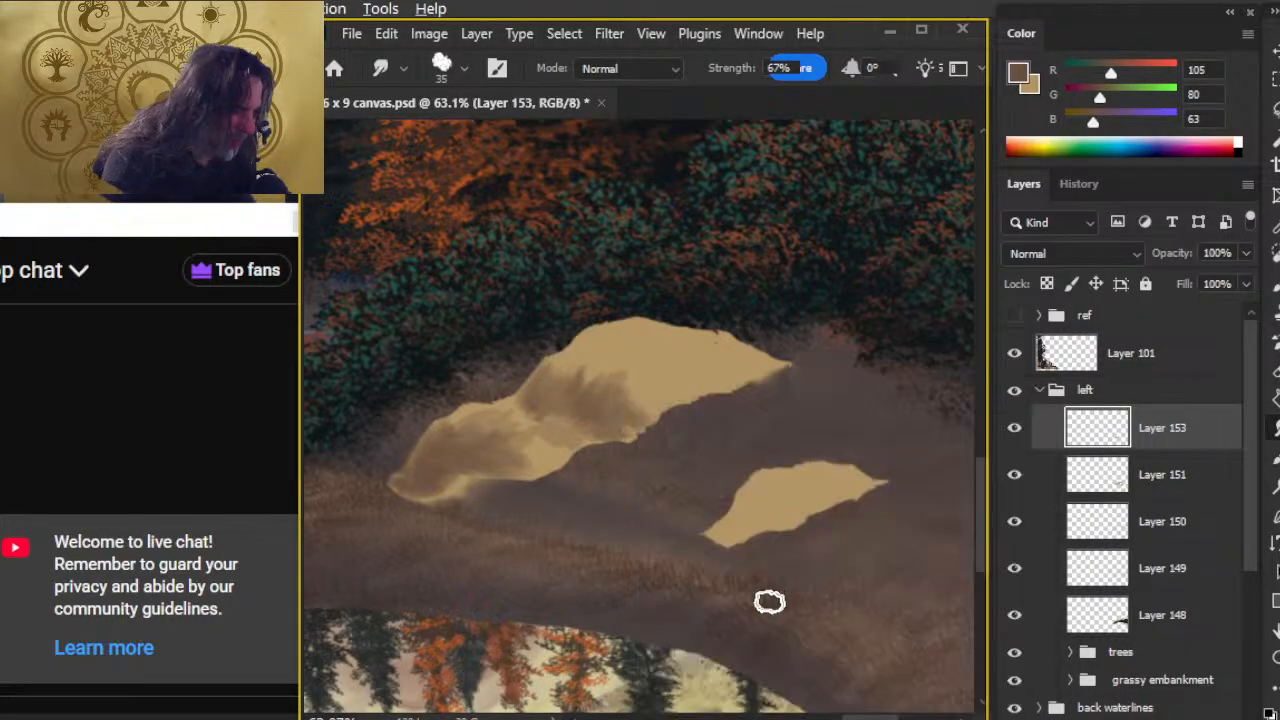
- Blend the larger patch's shadows into soft rock contours using the Smudge - guitar pick tip, reduced to size 20
right_click(699, 426)
double_click(808, 668)
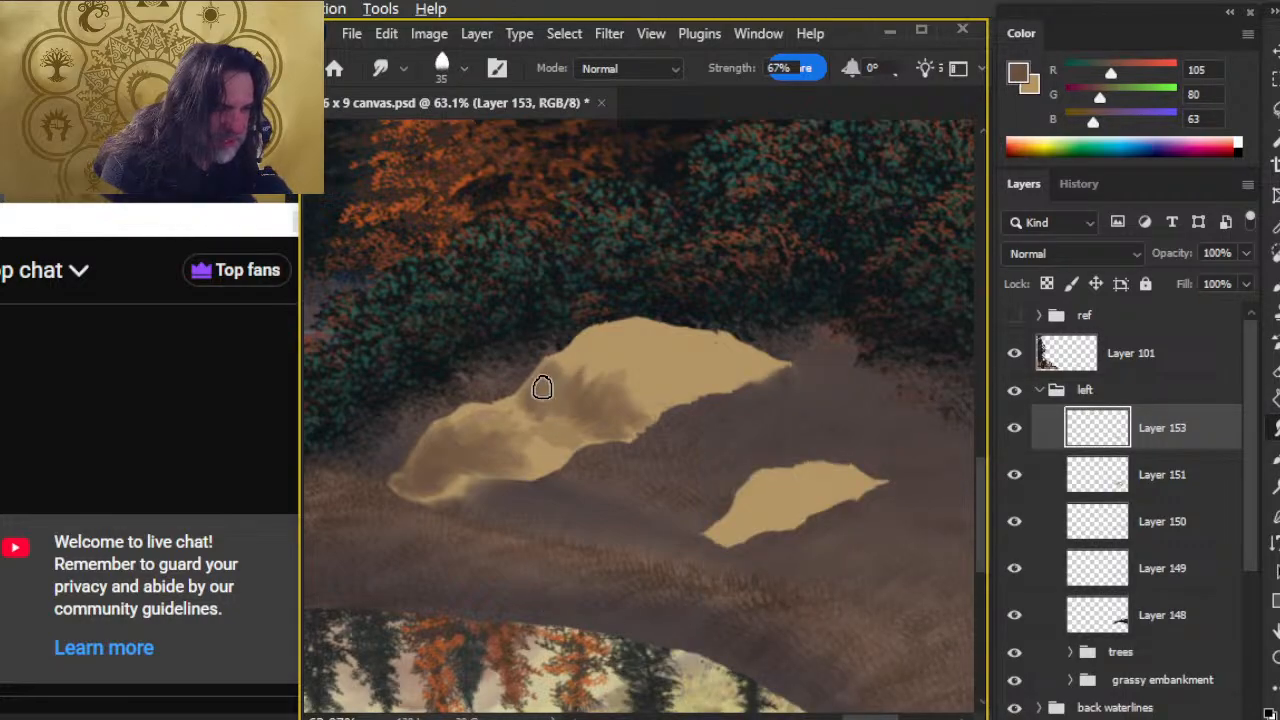
mouse_move(544, 397)
mouse_down()
mouse_move(597, 401)
mouse_move(574, 366)
mouse_move(644, 374)
mouse_move(606, 386)
mouse_move(625, 378)
mouse_move(620, 400)
mouse_move(640, 425)
mouse_up()
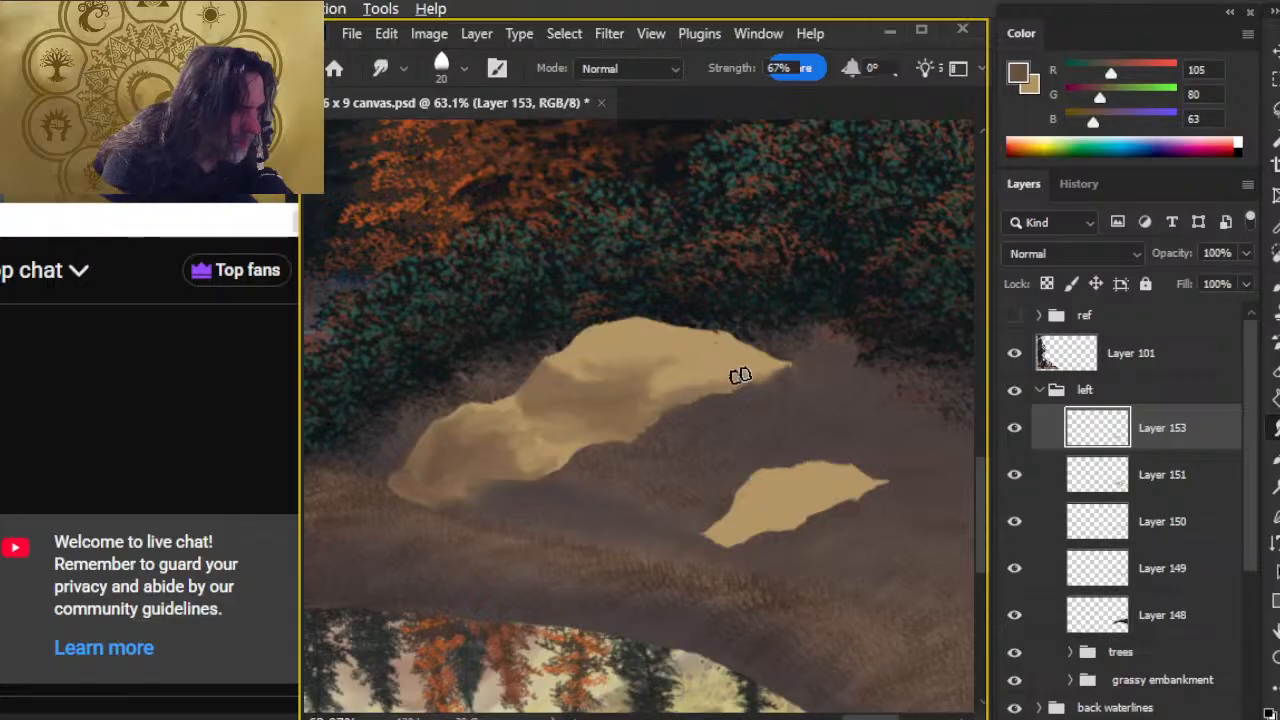
- Sample mid-brown (RGB 139, 111, 80), shade the larger patch's upper right edge at 30% opacity, trim it and smudge it smooth
key(b)
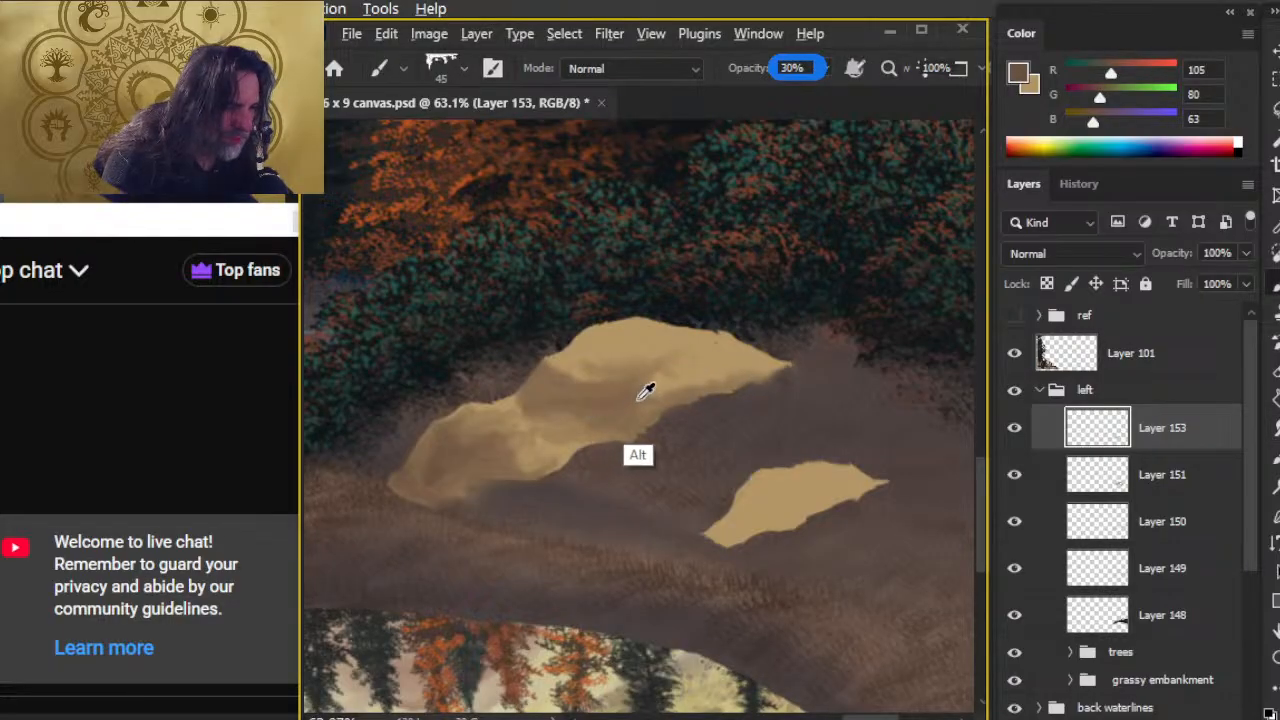
alt+click(648, 376)
key(r)
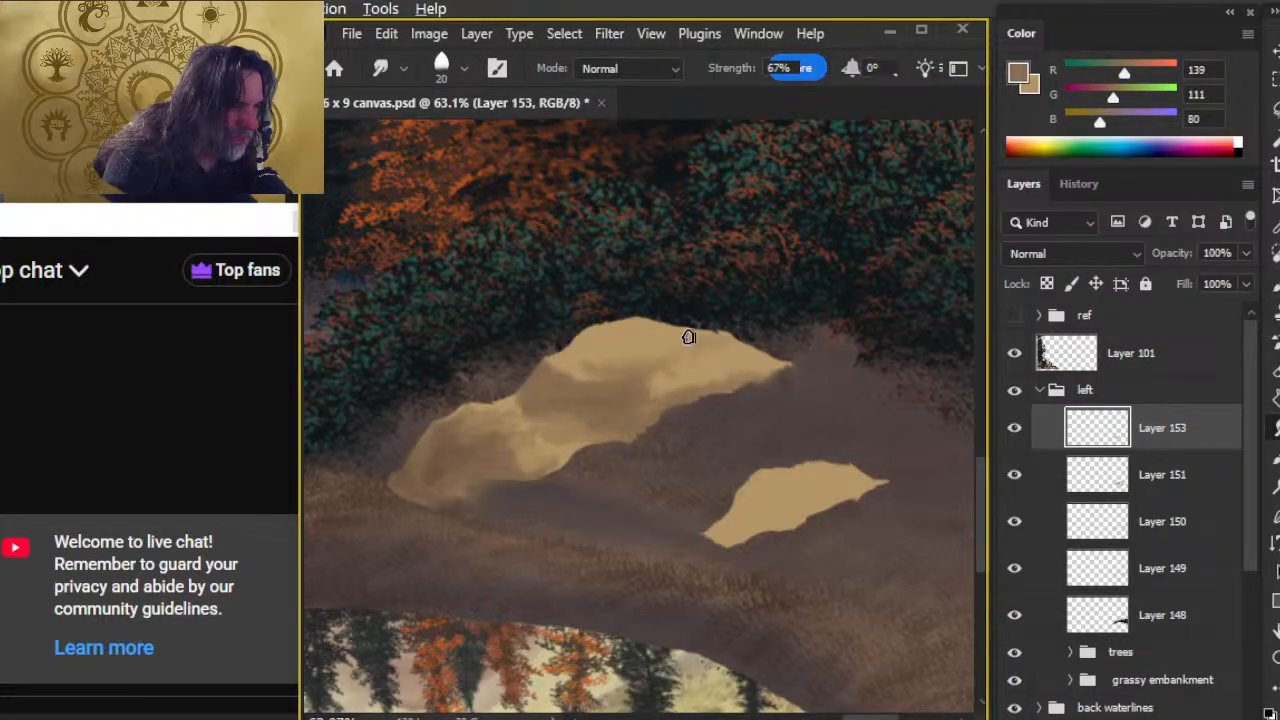
key(b)
key(e)
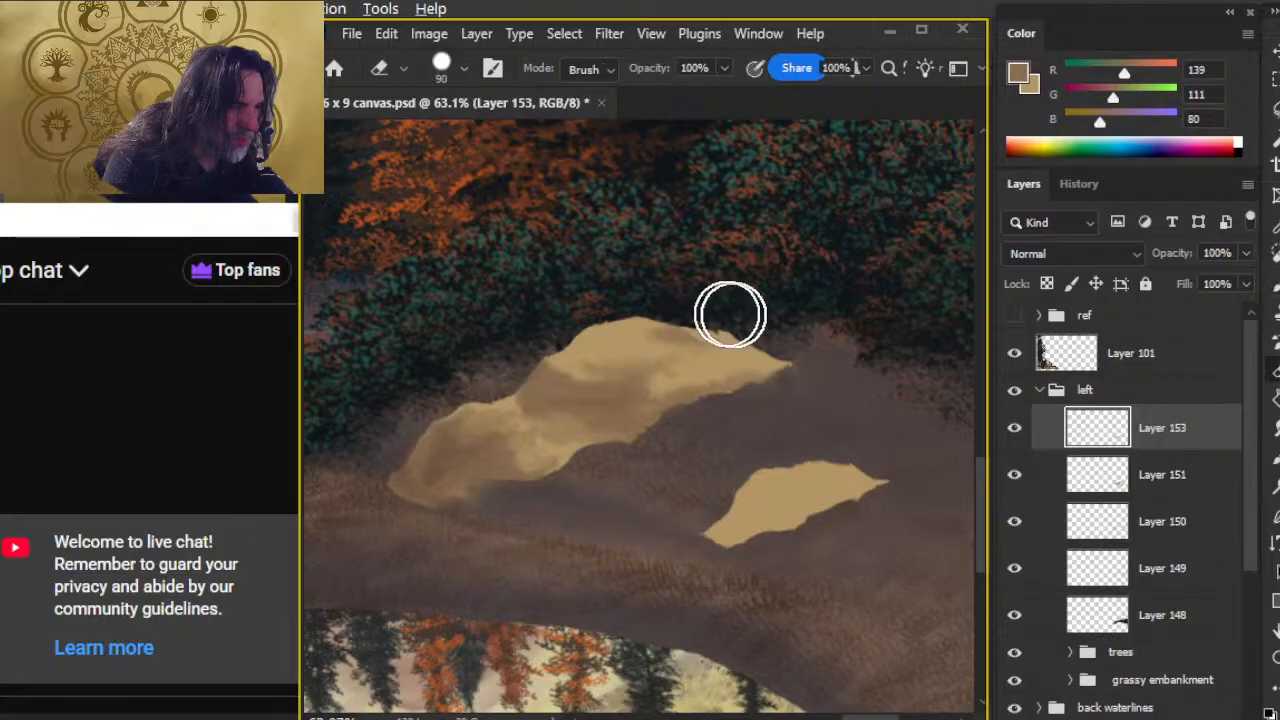
key(b)
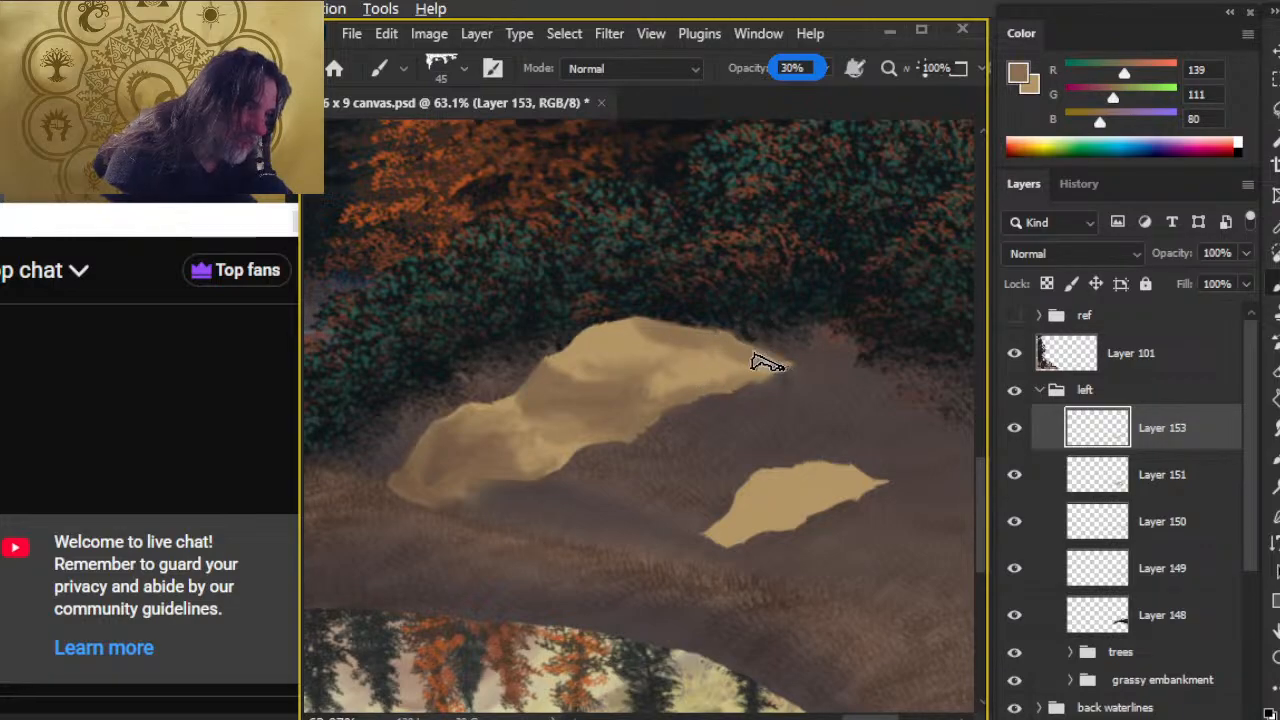
key(e)
key(r)
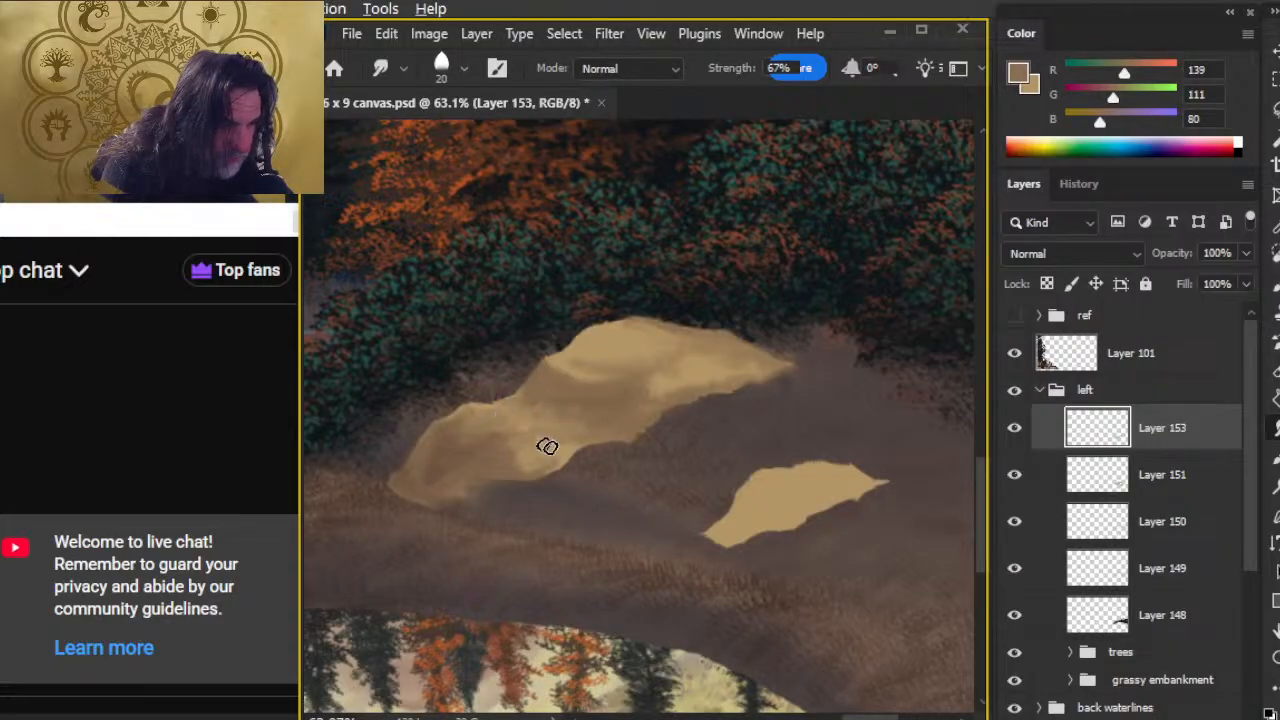
- Paint tan highlights (RGB 181, 150, 102) on the larger patch's left hump at 30% opacity and smudge them in at size 20
key(x)
key(b)
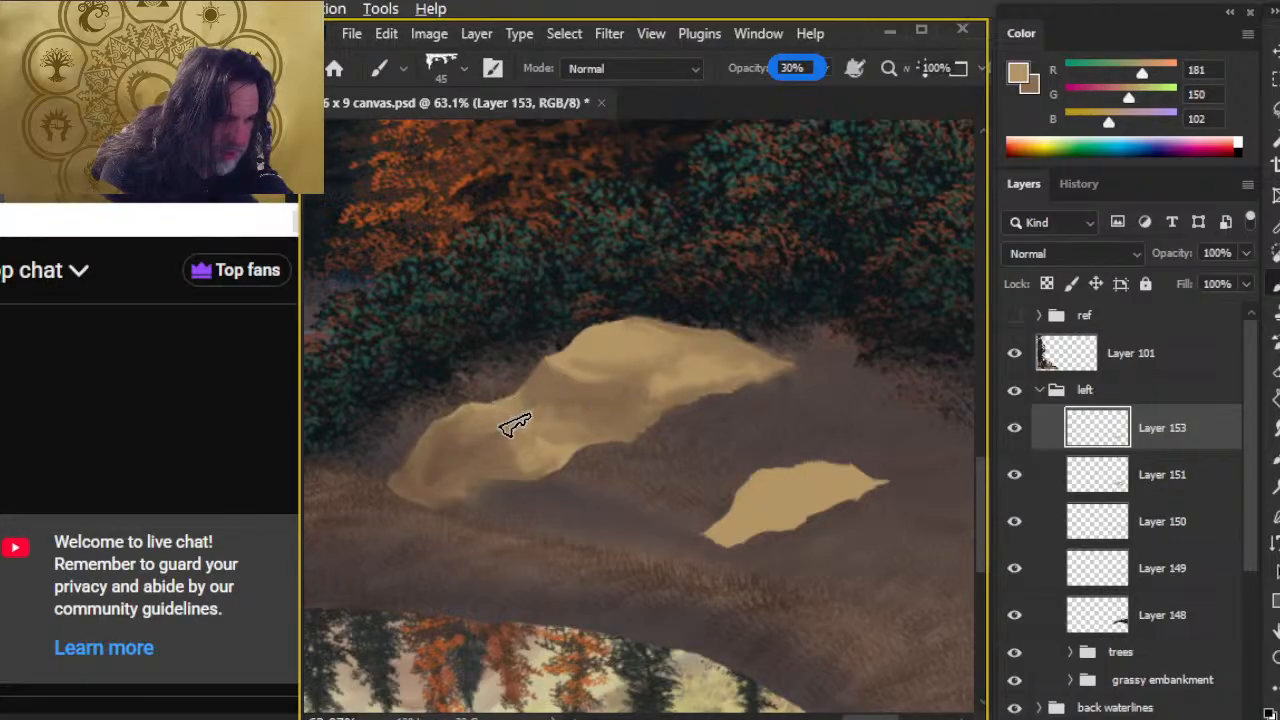
key(r)
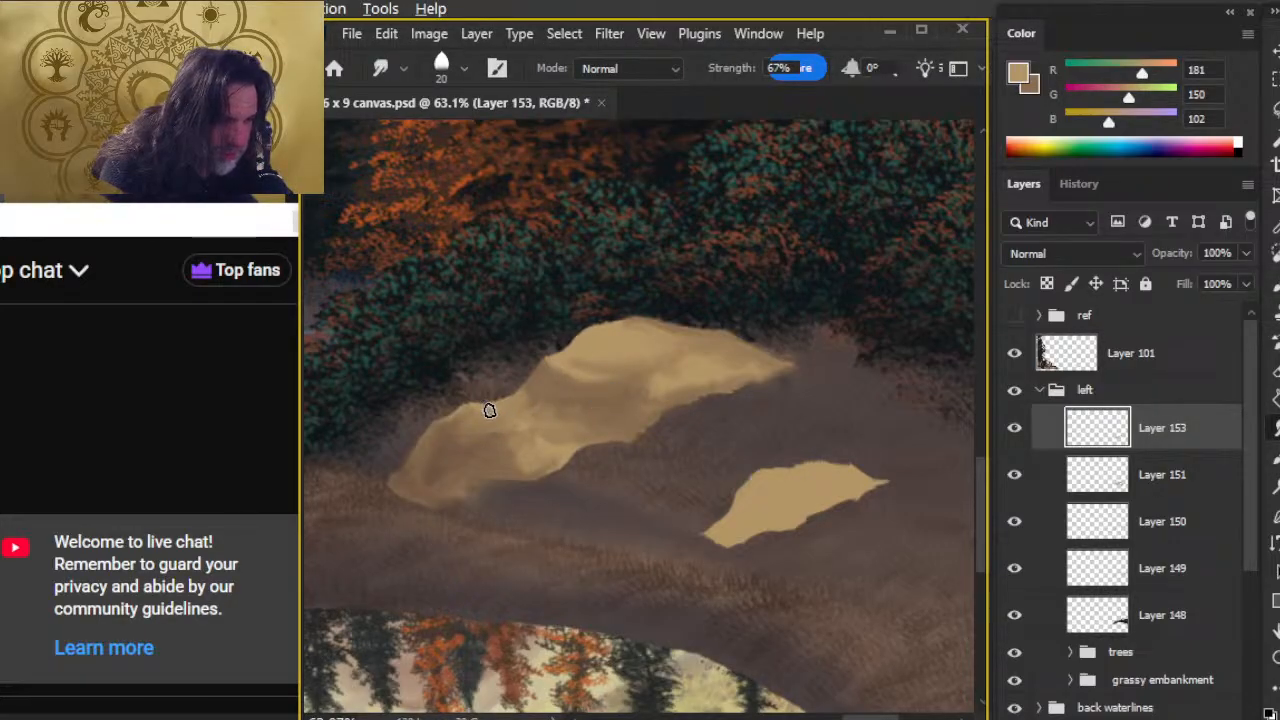
key(b)
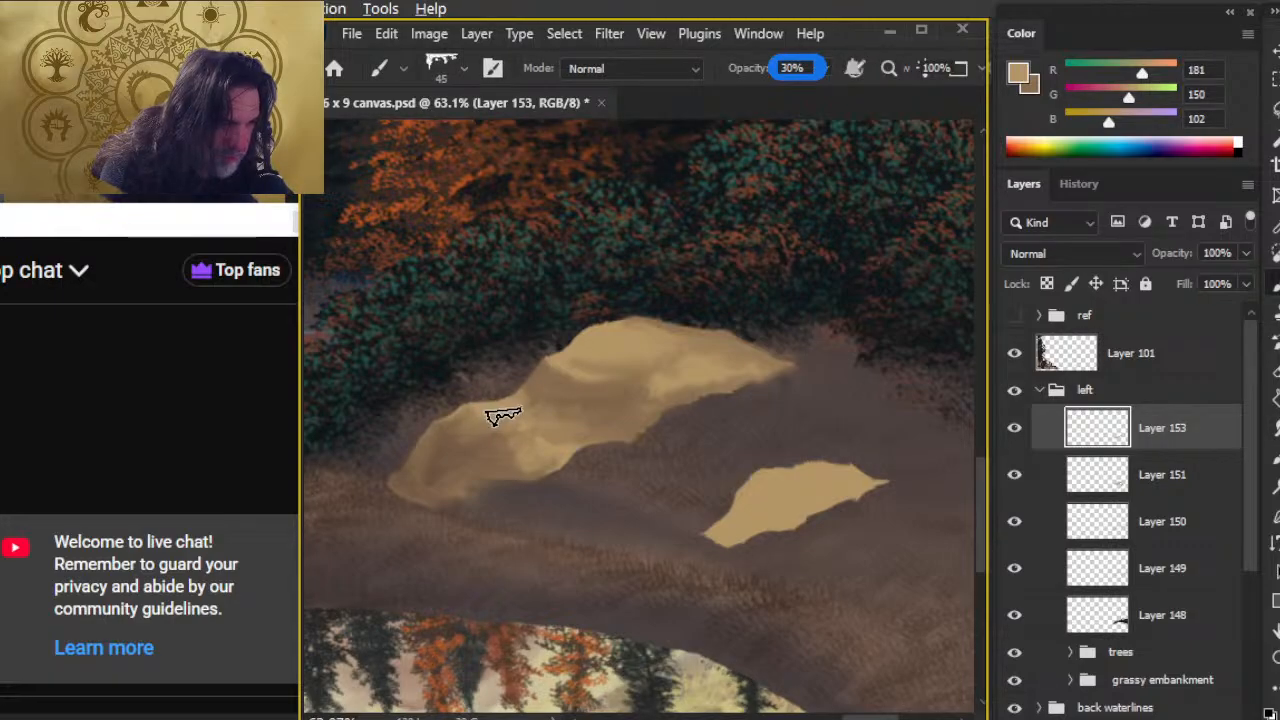
key(r)
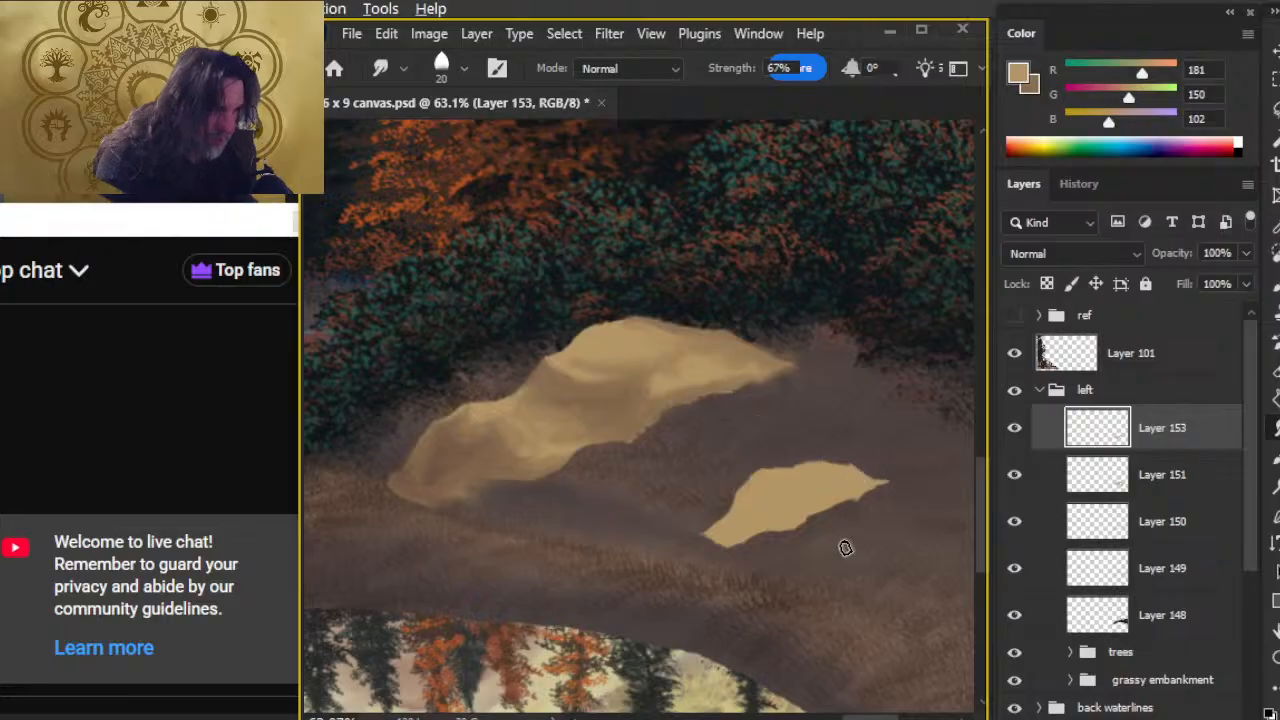
- Shade the small patch's left end with mid-brown (RGB 139, 111, 80) at 30% opacity and smudge it at size 10
key(b)
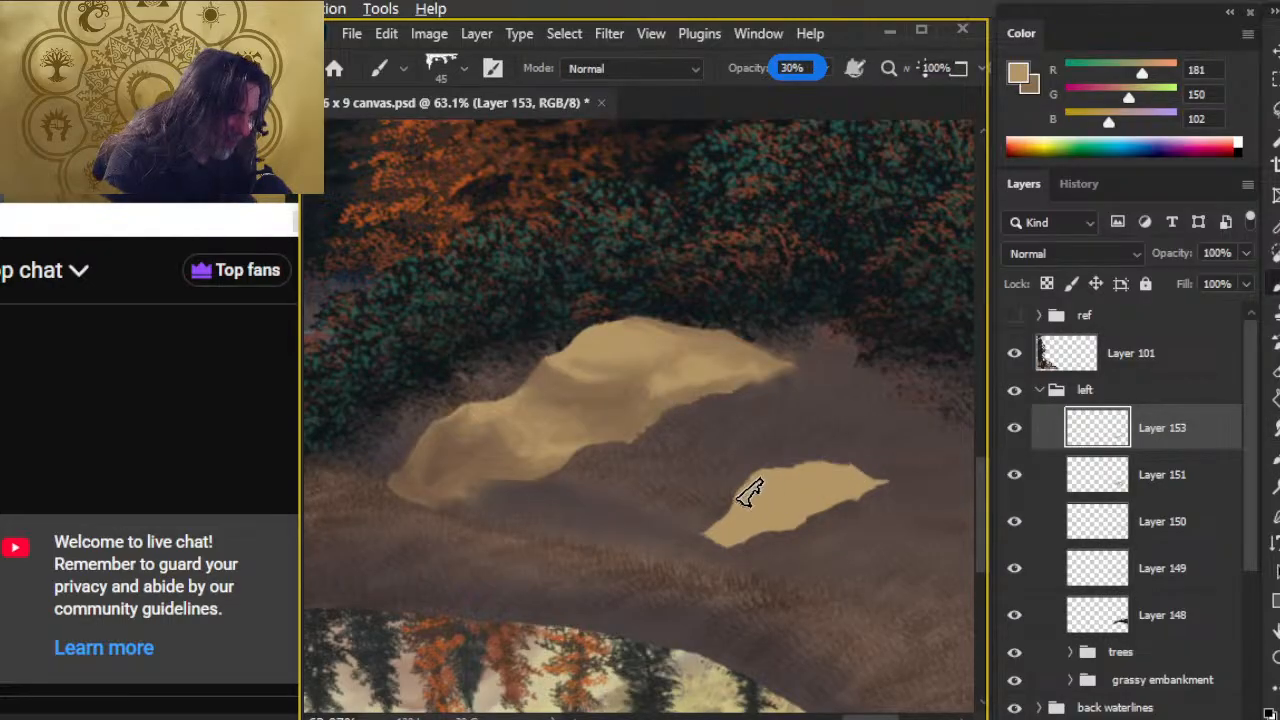
alt+click(760, 505)
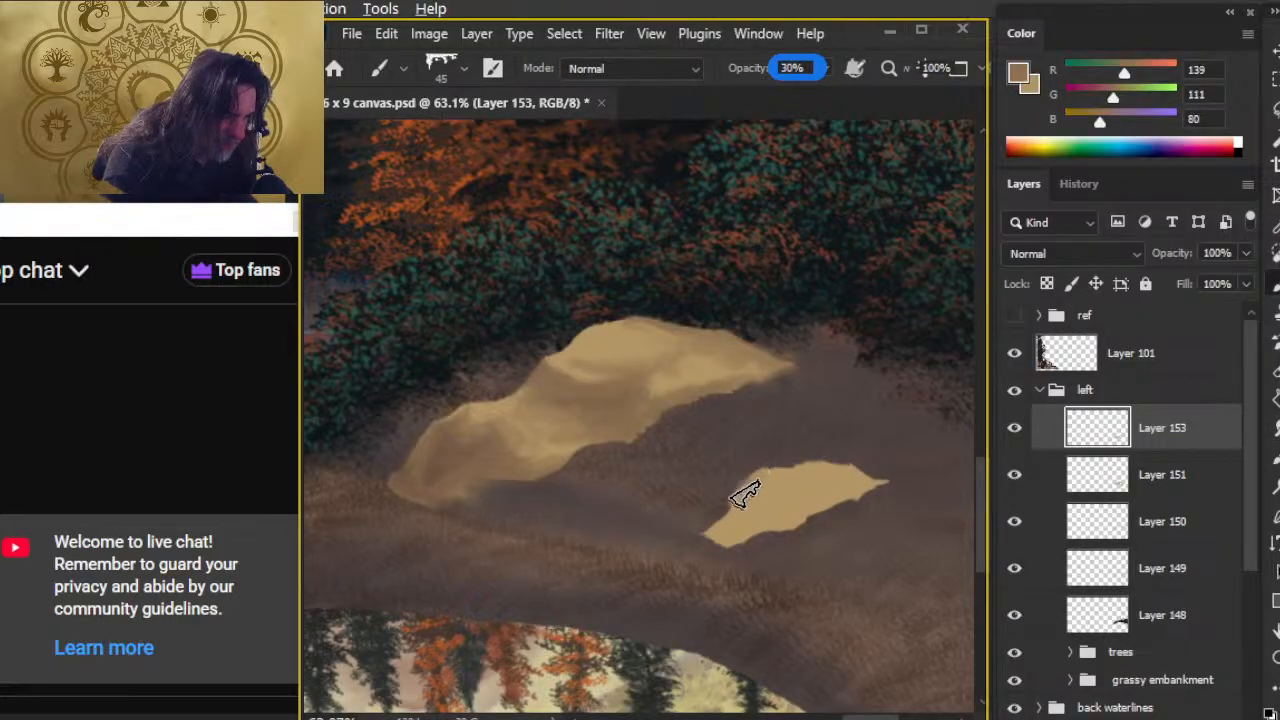
mouse_move(757, 490)
mouse_down()
mouse_move(737, 519)
mouse_move(786, 521)
mouse_move(738, 532)
mouse_up()
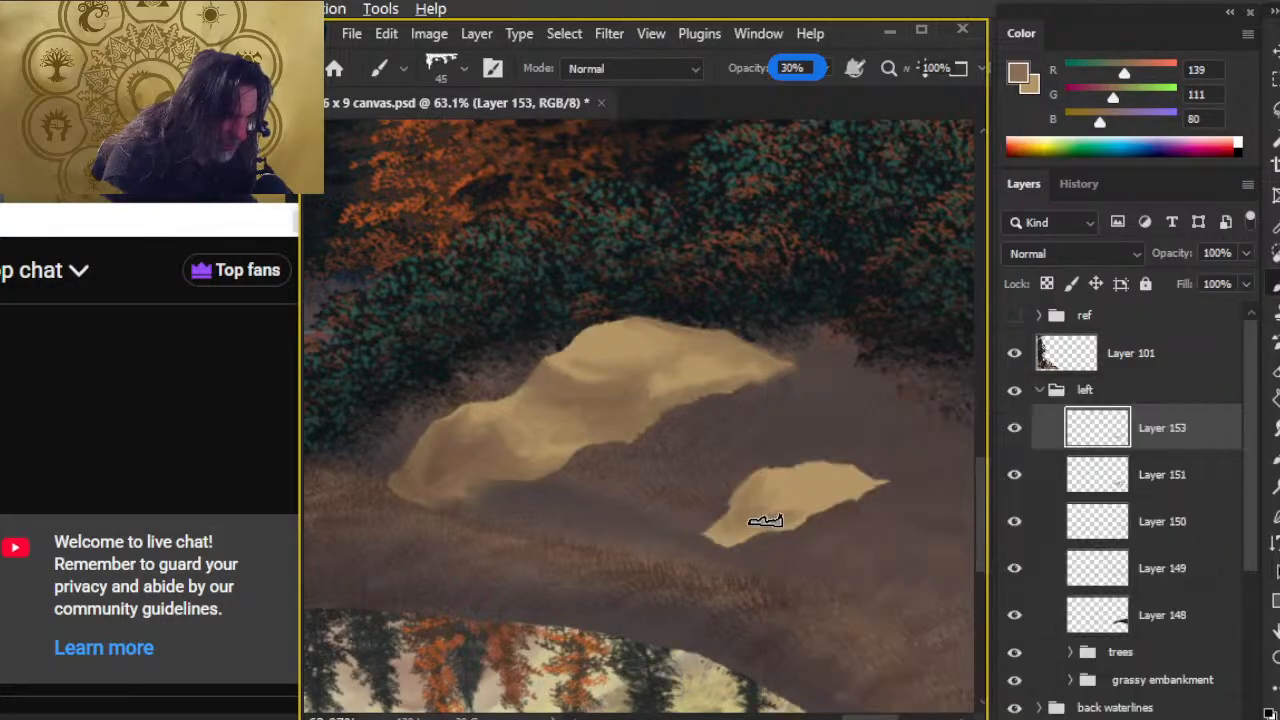
key(e)
key(r)
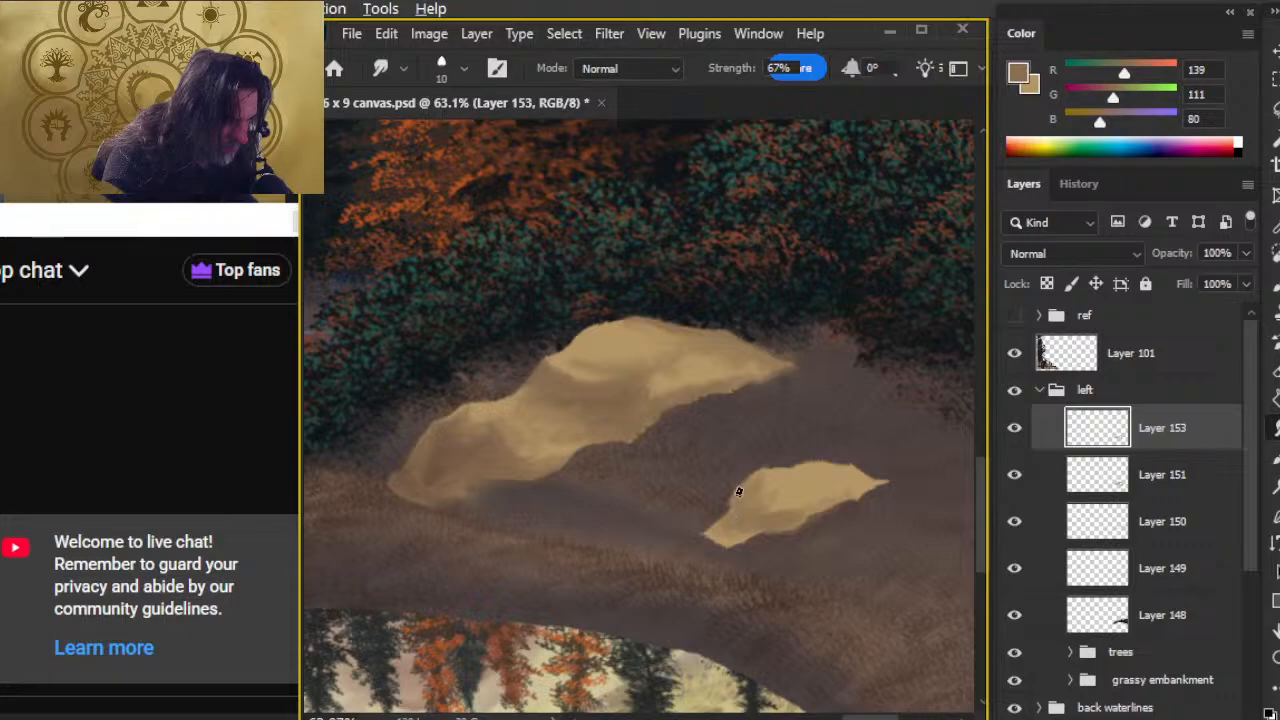
- Shade the small patch's left side, upper middle and lower edge with mid-brown (RGB 139, 111, 80) at 30% opacity, smudging at size 10
key(b)
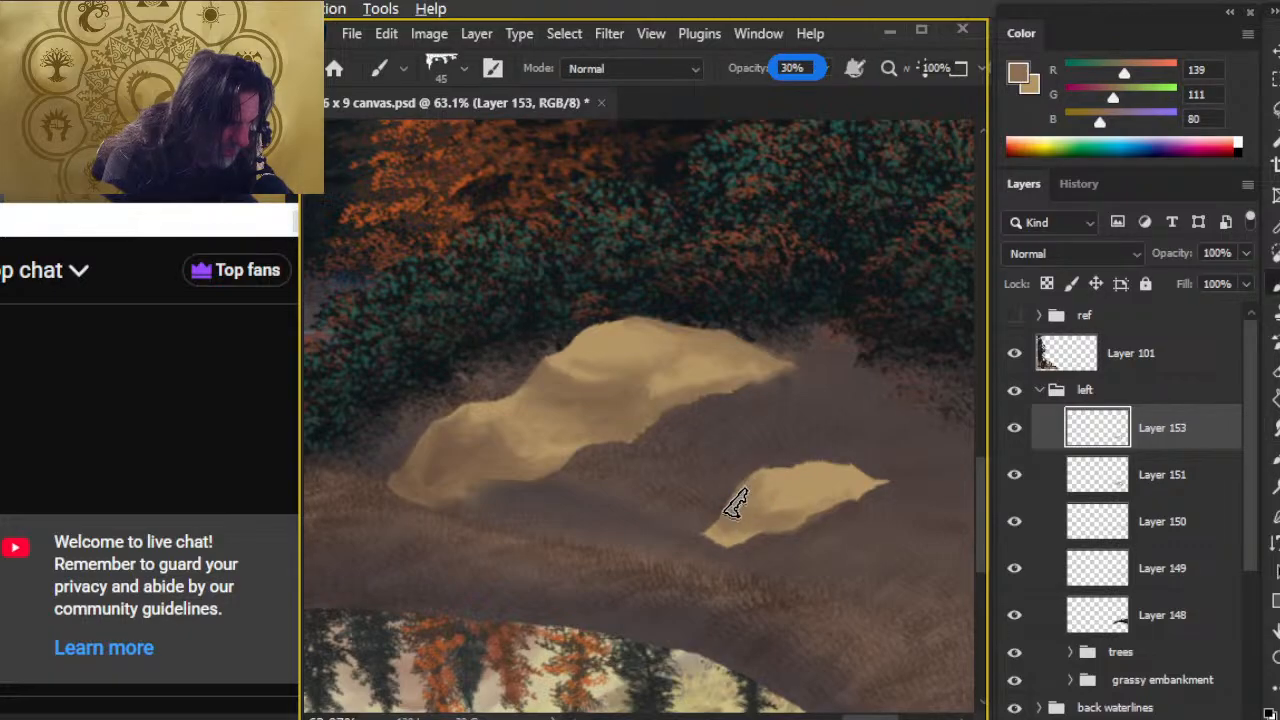
key(r)
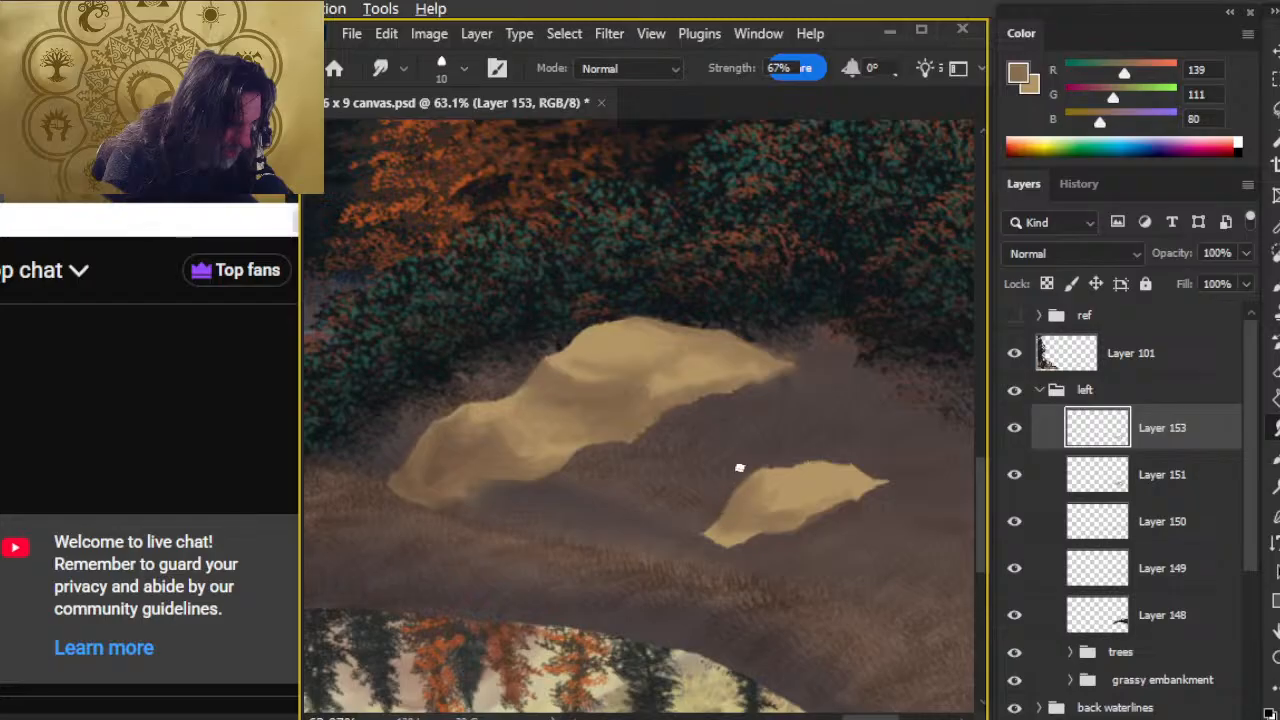
key(b)
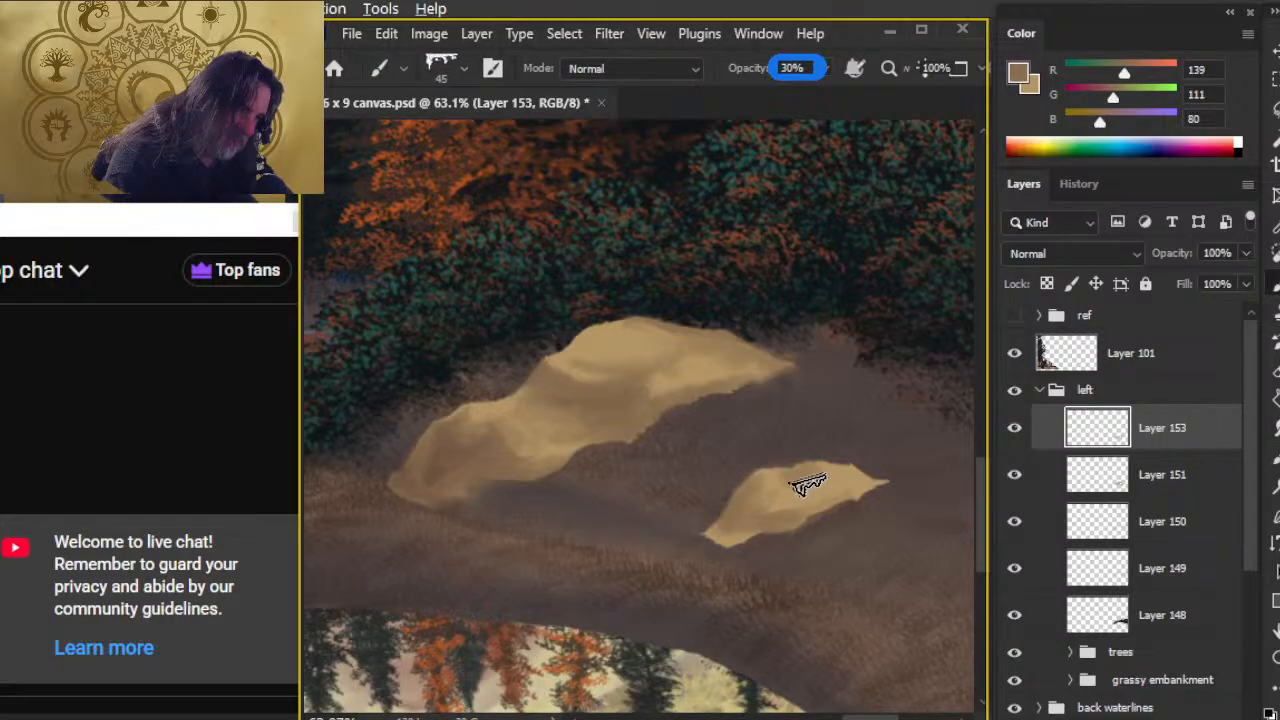
key(r)
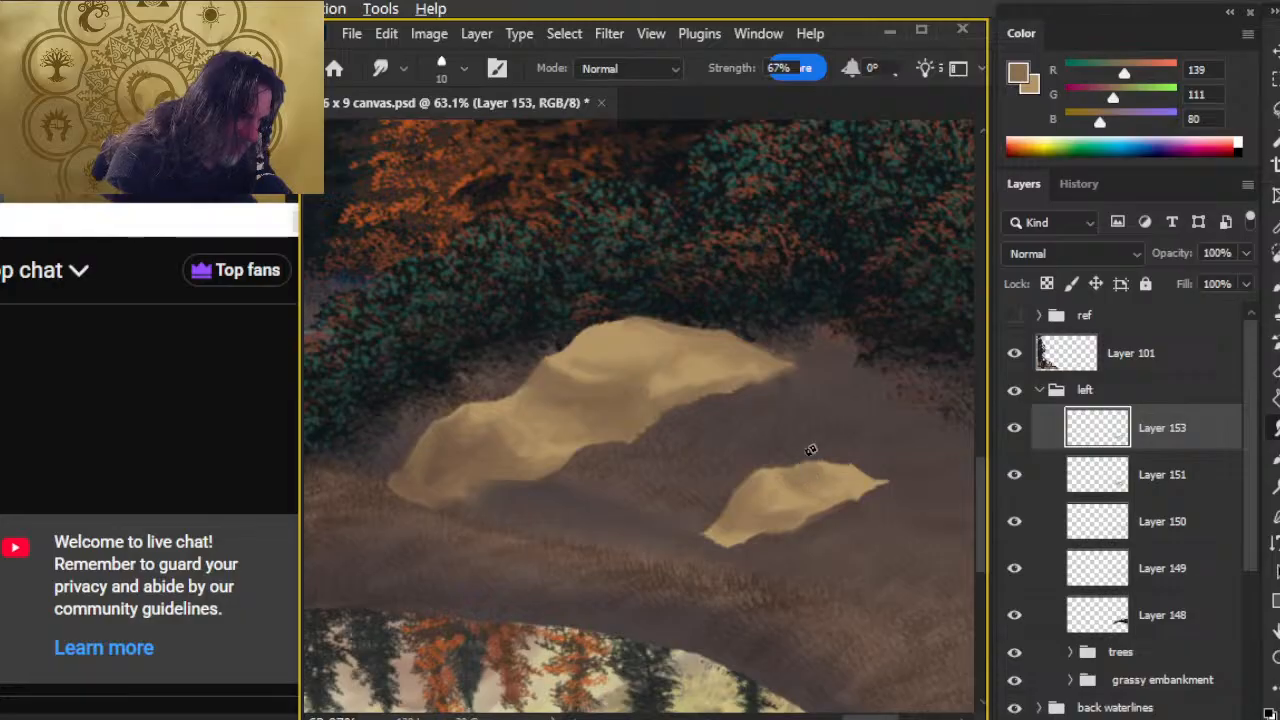
key(b)
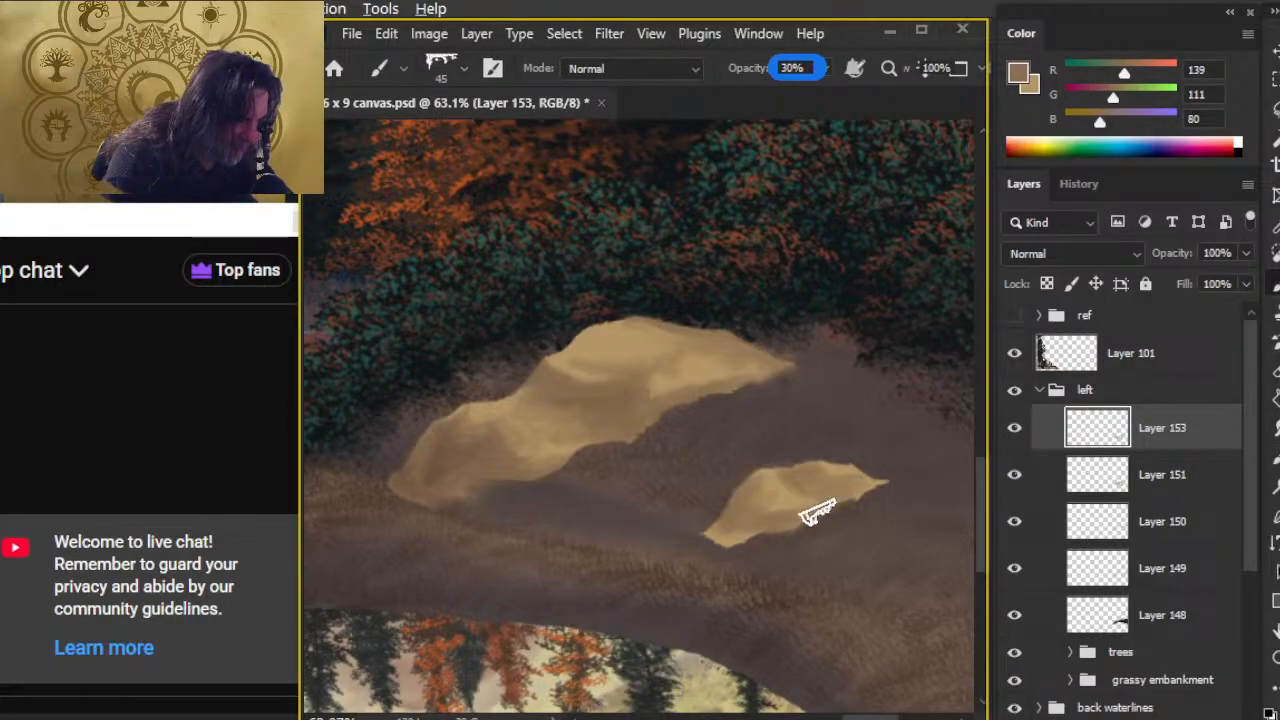
key(r)
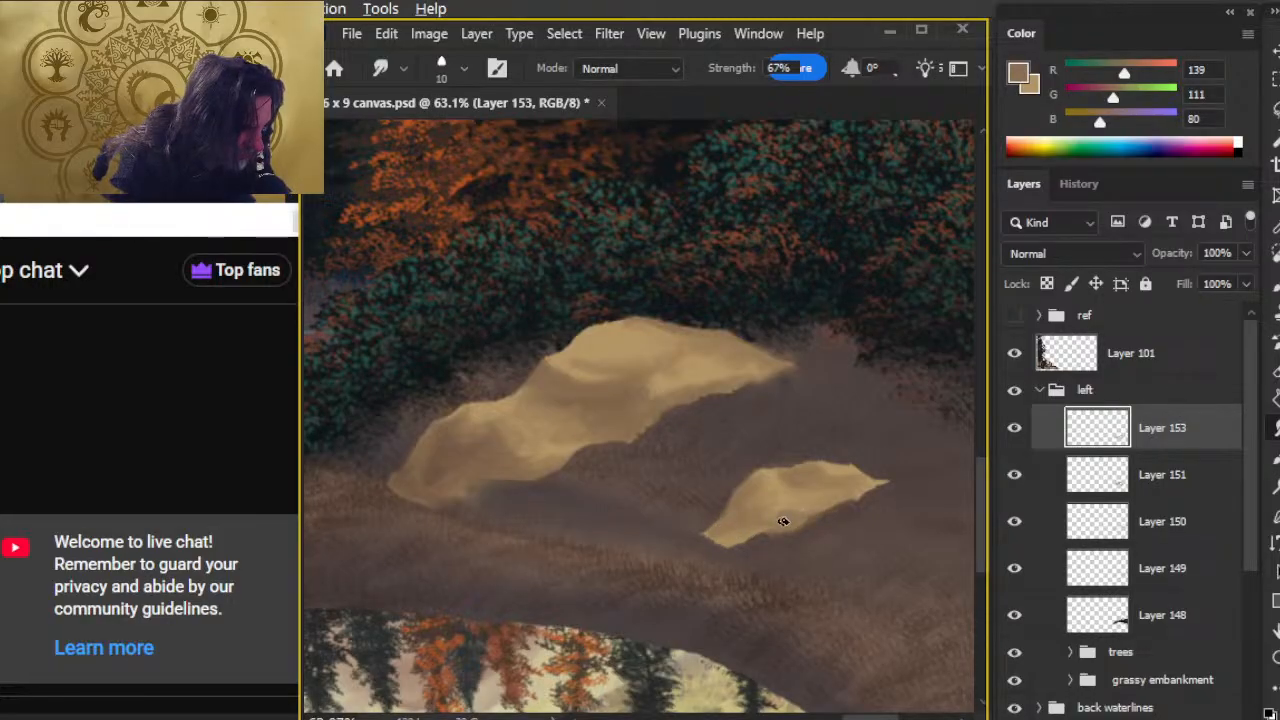
- Sample tan (RGB 181, 150, 102), highlight the small patch's upper right edge at 30% opacity and smudge it at size 10
alt+click(853, 476)
key(b)
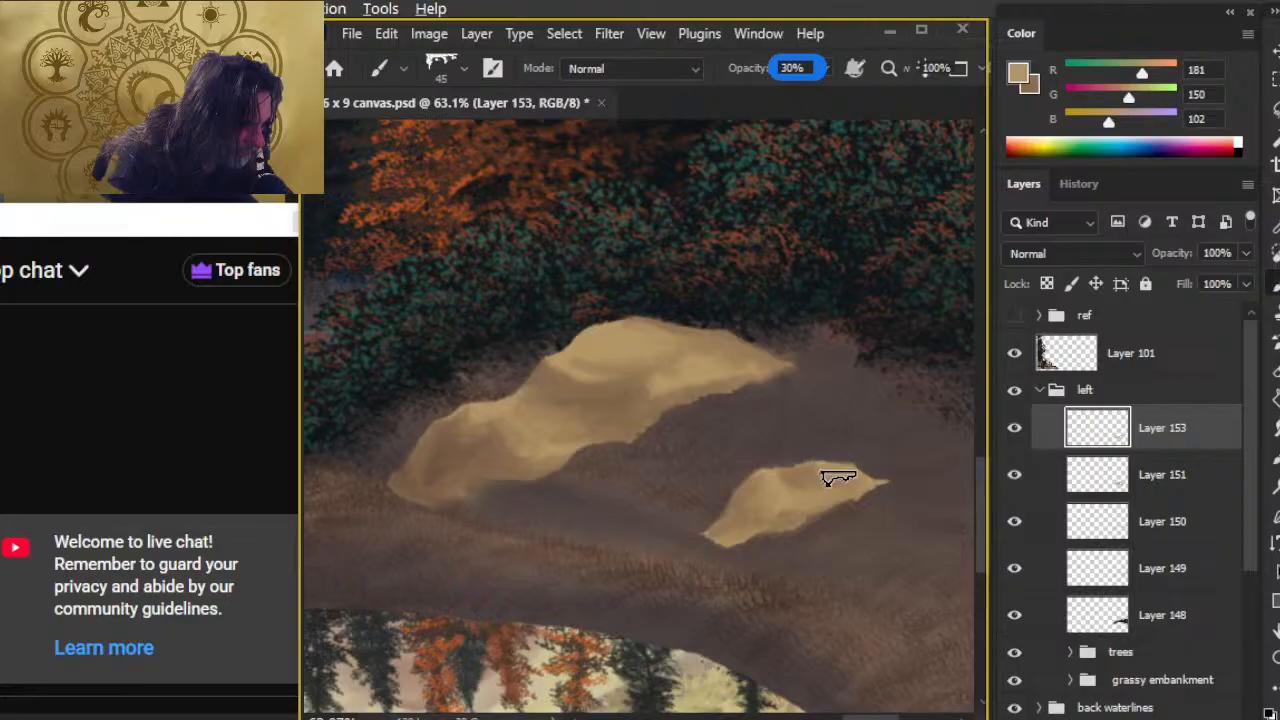
drag(826, 468, 832, 467)
key(r)
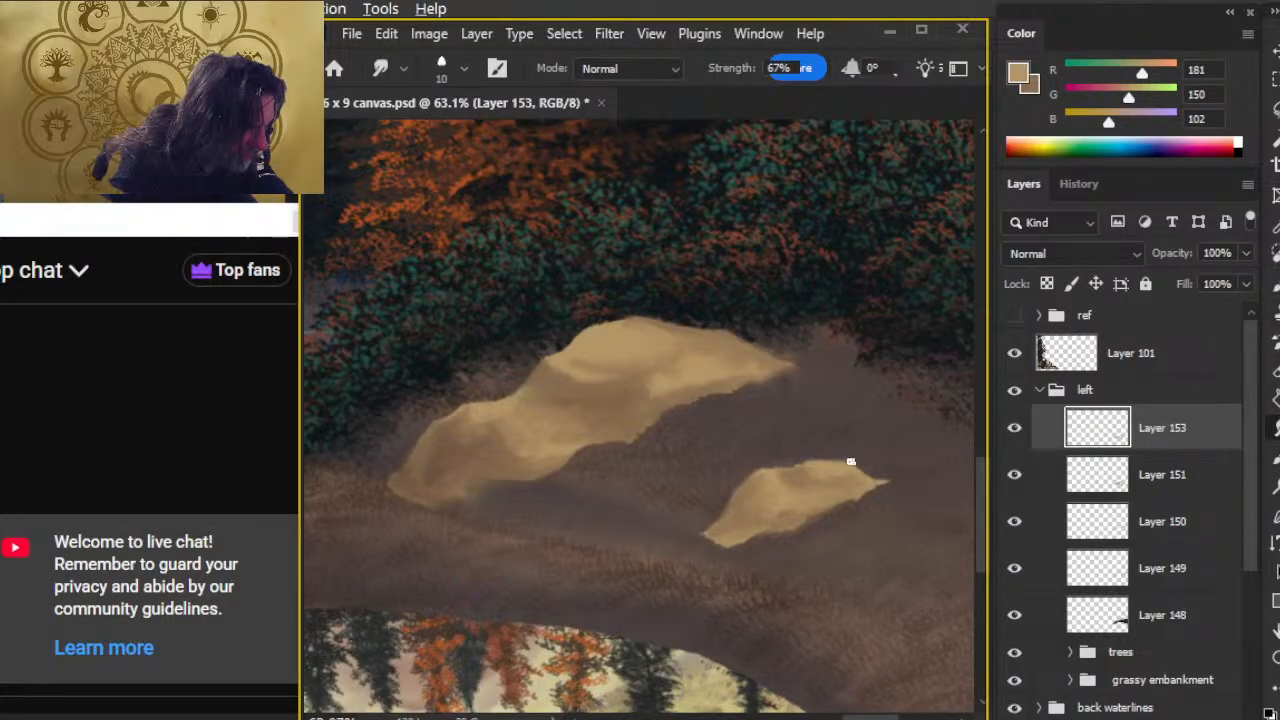
- Sample mid-brown (RGB 139, 111, 80), shade the small patch's middle at 30% opacity and blend it with the Smudge tool at size 20
alt+click(833, 488)
key(b)
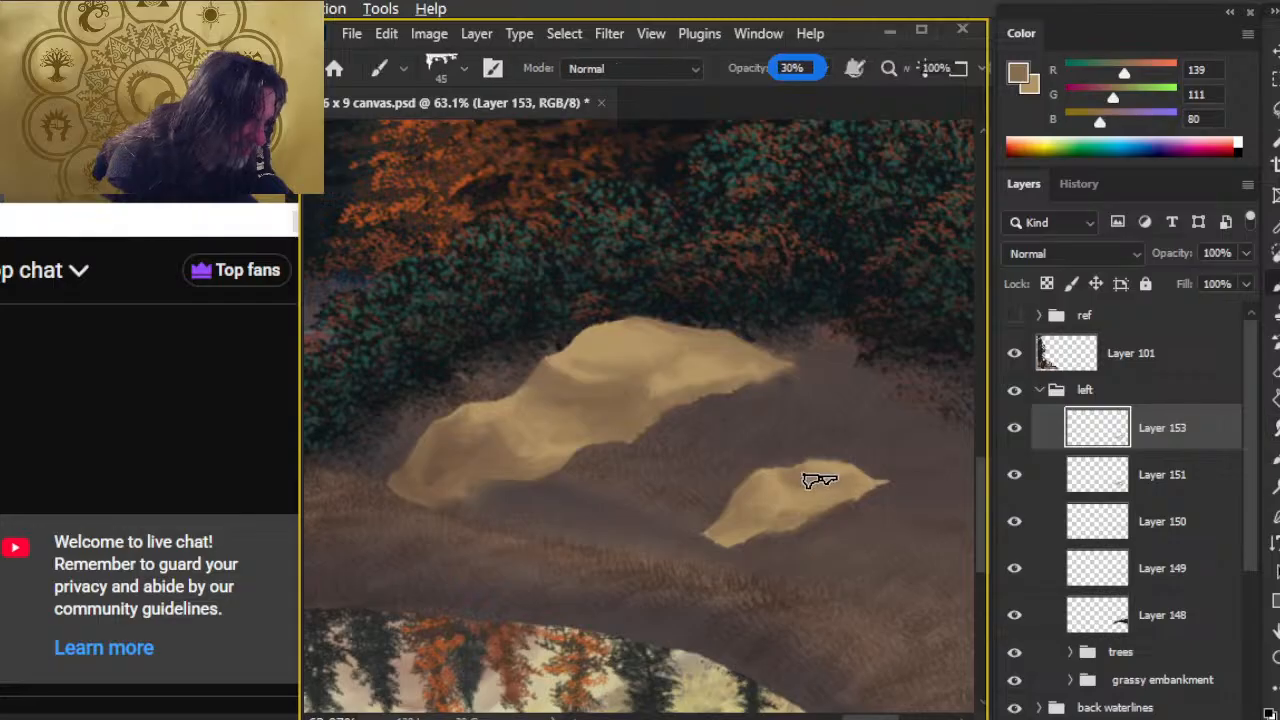
key(r)
key(bracketright)
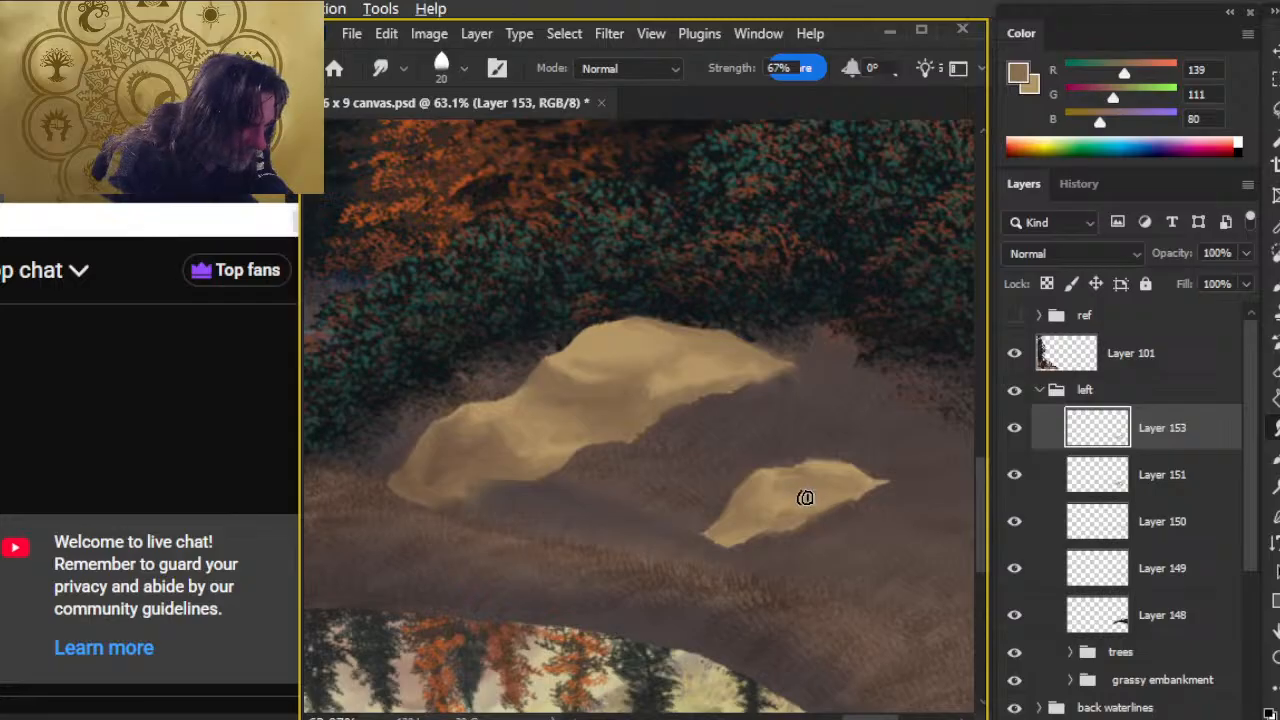
- Sample tan (RGB 181, 150, 102), touch up the small patch's highlights at 30% opacity and smudge them at size 20
alt+click(796, 495)
key(b)
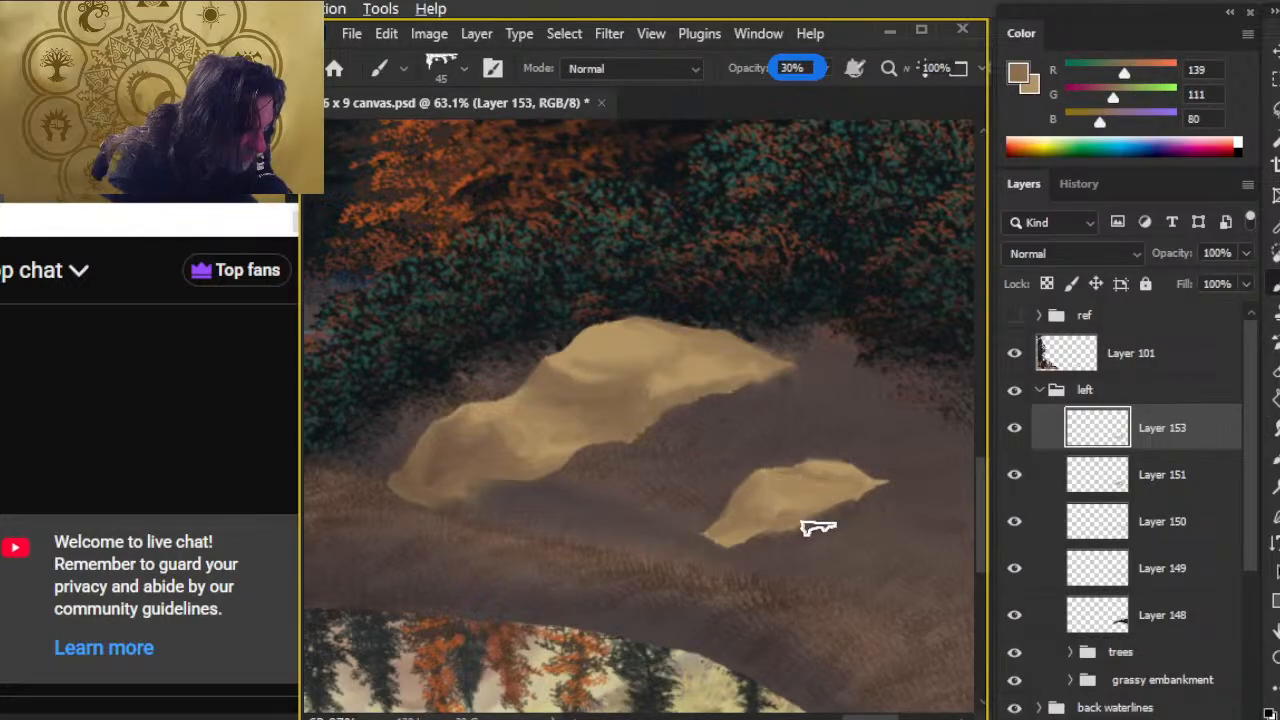
key(r)
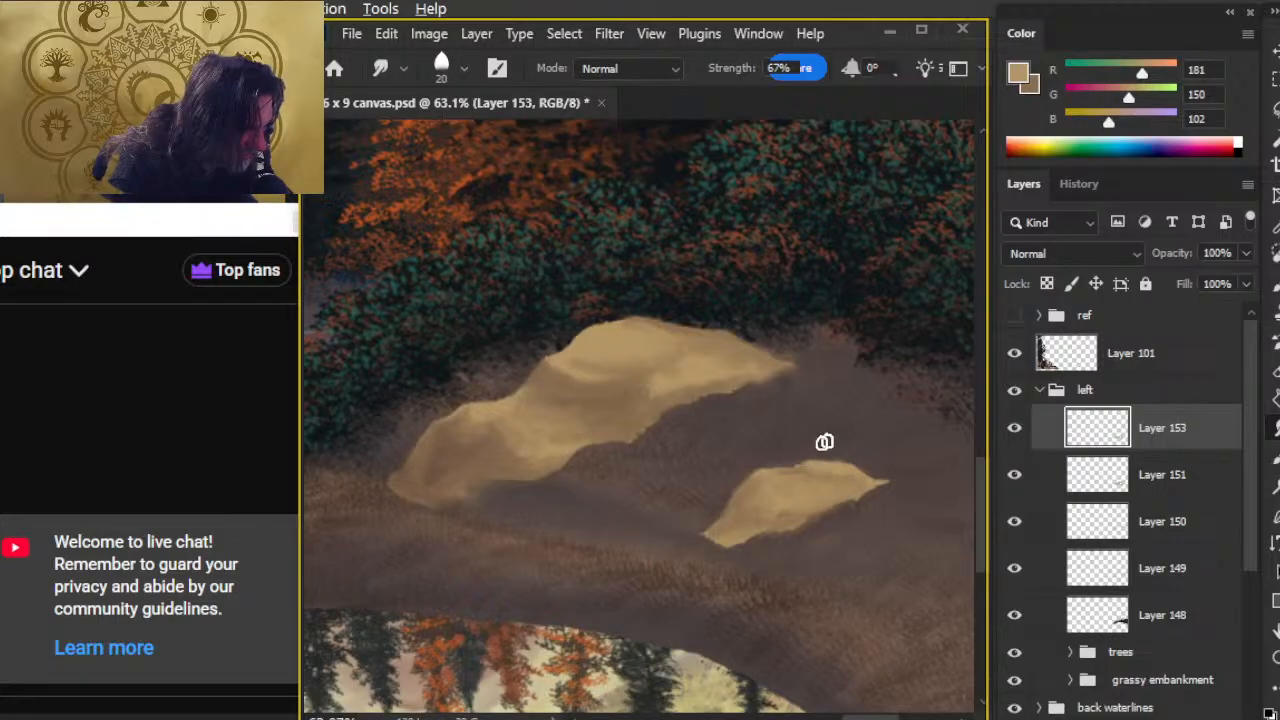
- Merge Layer 153 down into Layer 151
key(z)
mouse_move(846, 580)
mouse_down()
mouse_move(803, 583)
mouse_move(779, 644)
mouse_up()
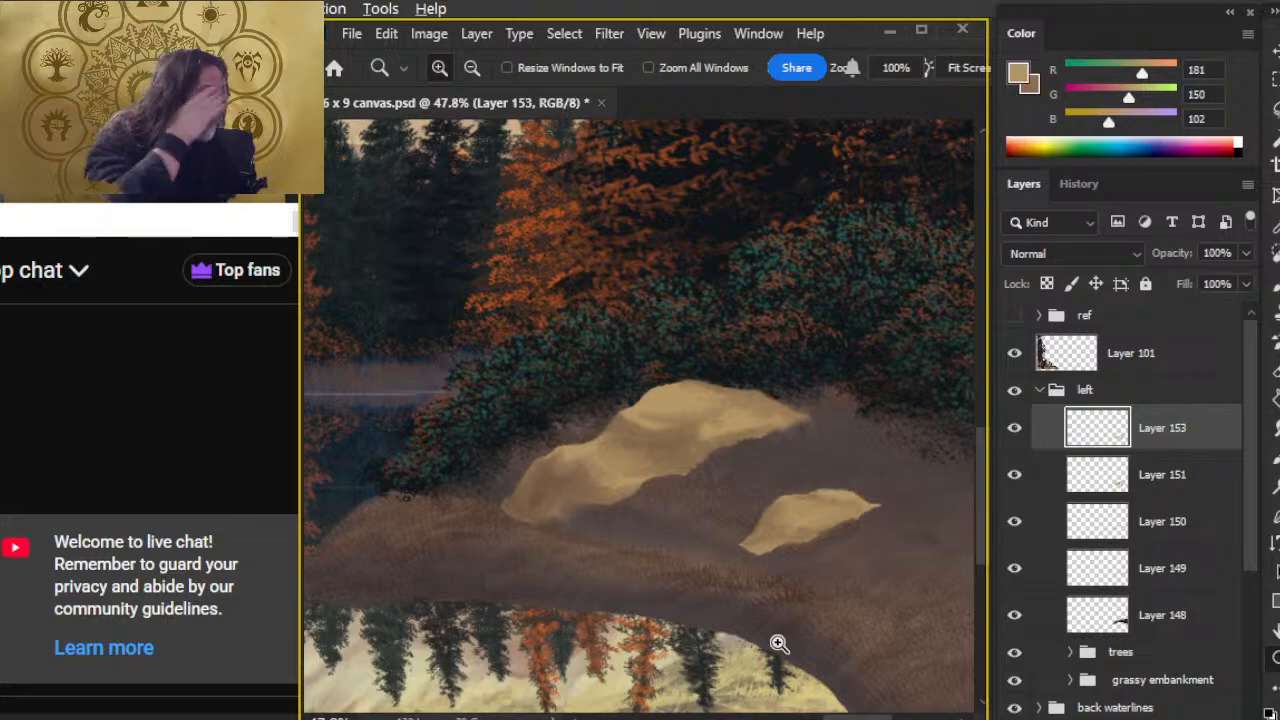
right_click(1181, 452)
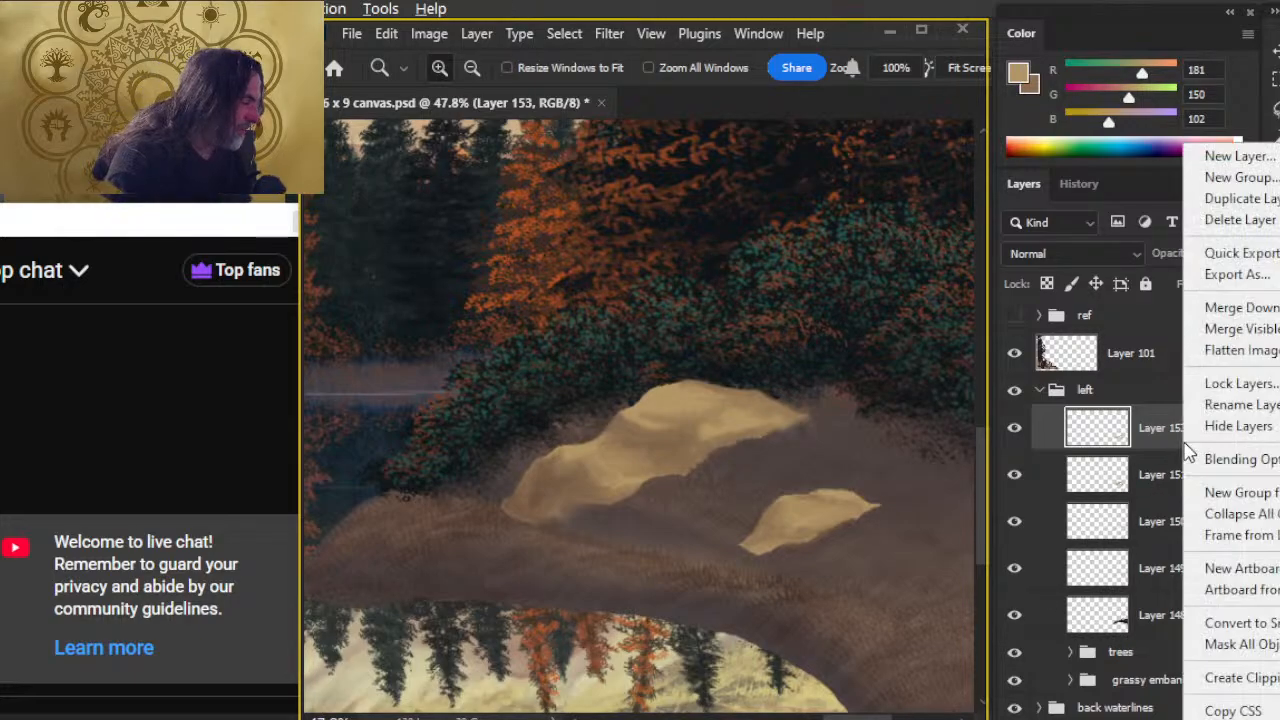
click(1248, 328)
- Erase the small patch's pointed right tip with the Eraser reduced to size 60
key(e)
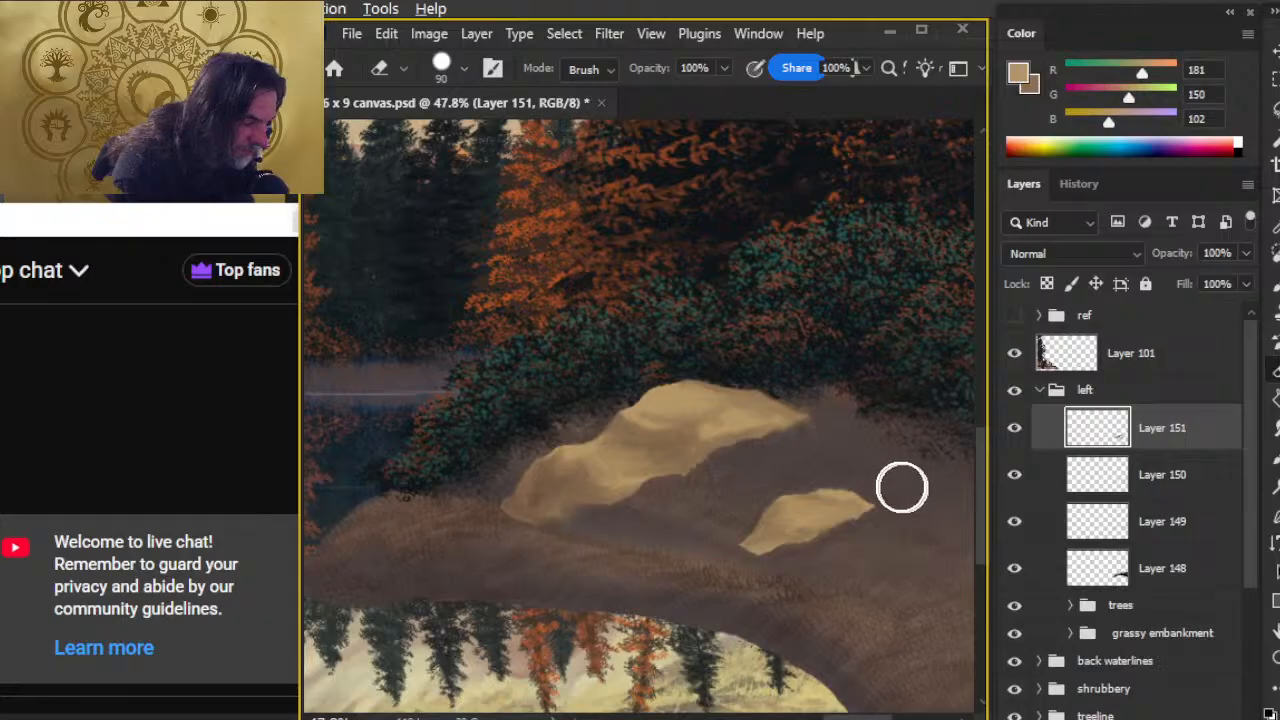
key(bracketleft)
key(bracketleft)
key(bracketleft)
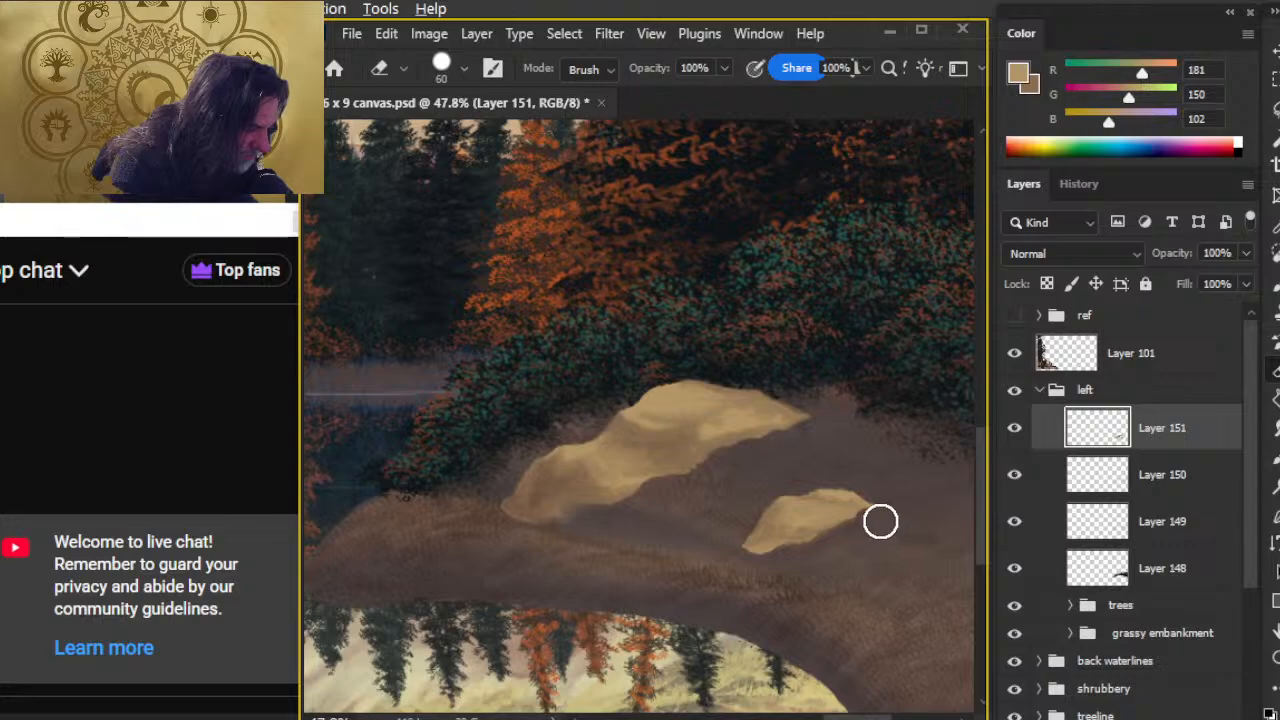
drag(886, 500, 897, 501)
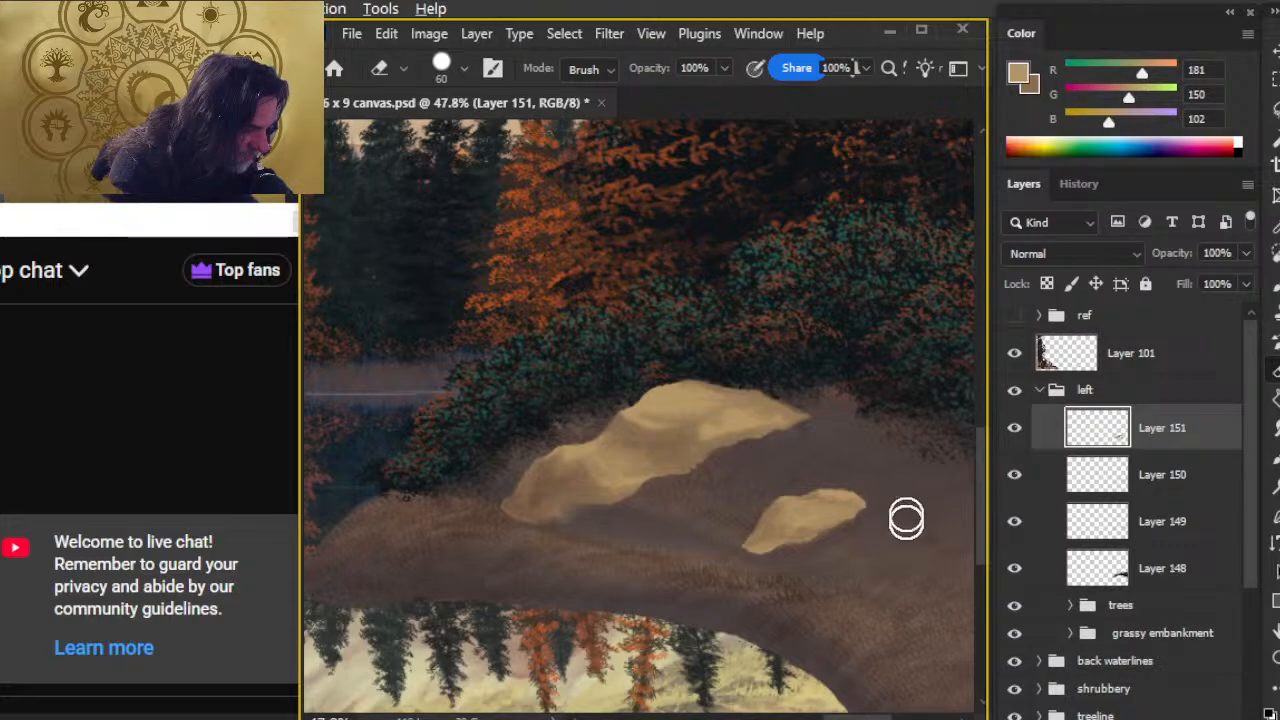
- Create a new layer above Layer 151 and sample dark grey (RGB 63, 62, 63) from the mountain's shadowed rock
mouse_move(794, 677)
mouse_down()
mouse_move(773, 611)
mouse_move(660, 500)
mouse_up()
key(ctrl+shift+alt+n)
key(z)
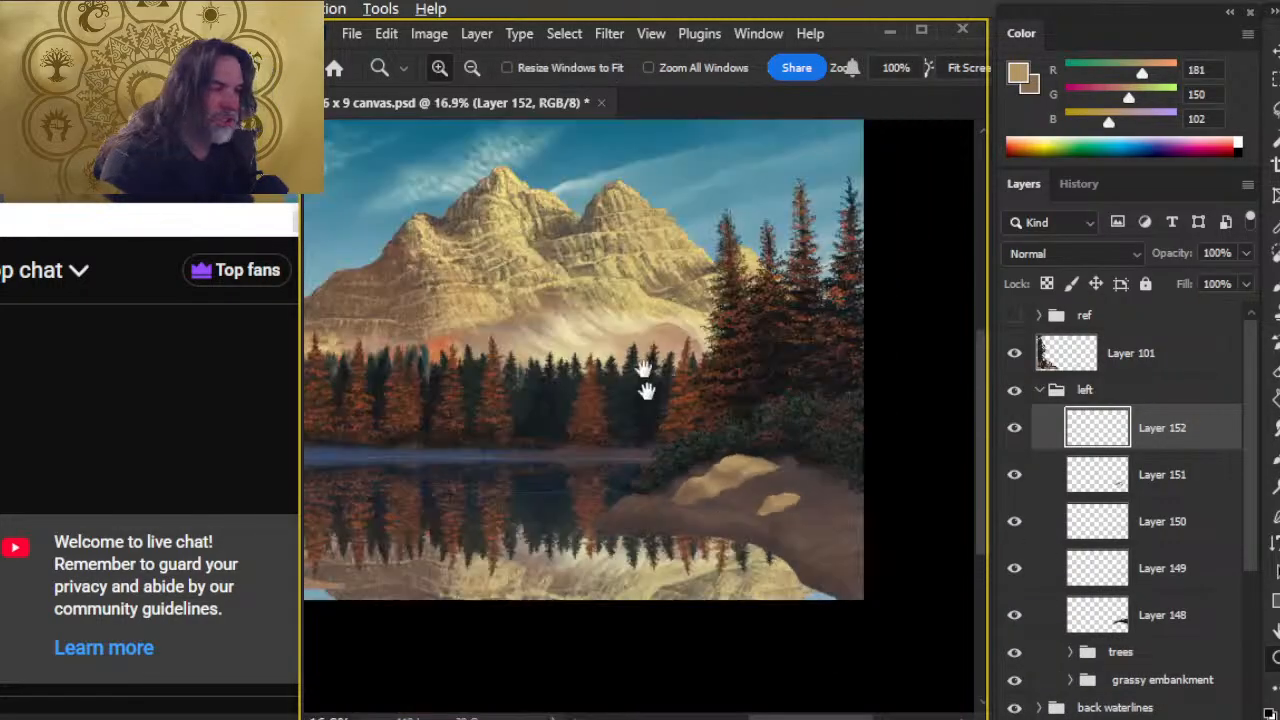
drag(649, 406, 683, 457)
drag(490, 360, 605, 352)
alt+click(476, 289)
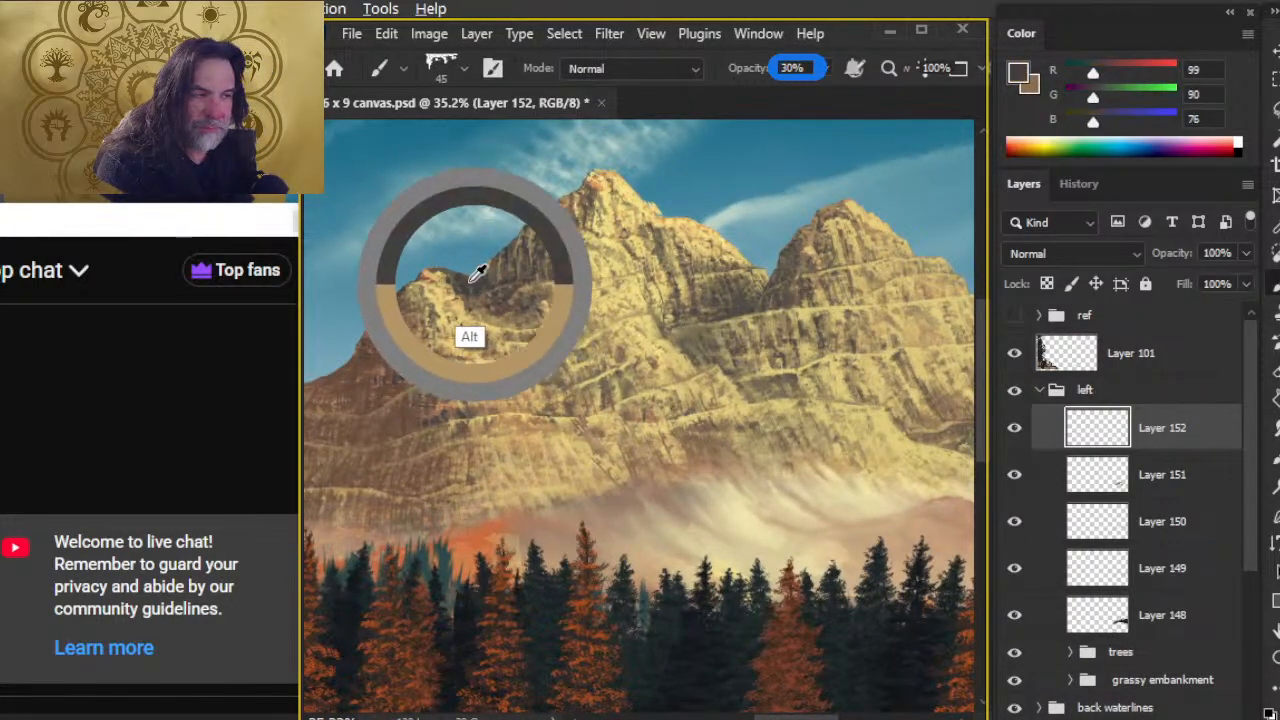
alt+click(474, 283)
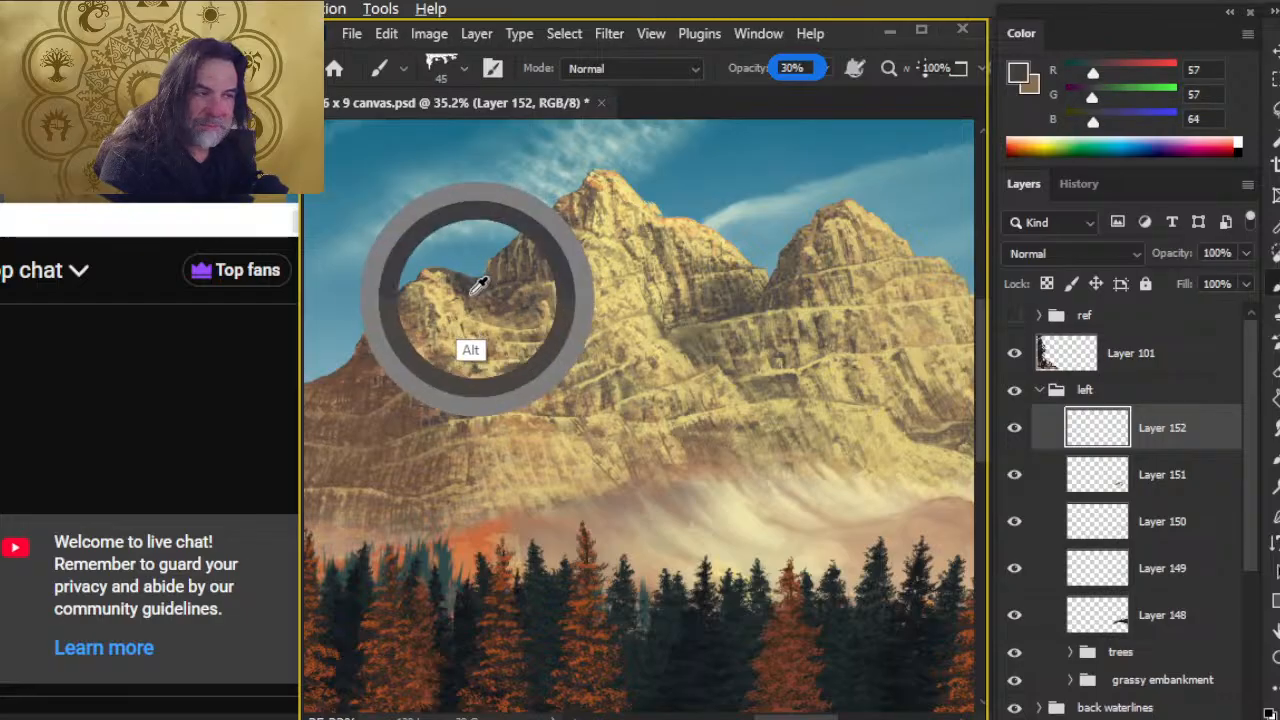
- Paint dark grey shadows on the larger patch's left hump, reducing the brush to size 35, and smudge them at size 20
drag(868, 607, 666, 364)
drag(848, 700, 712, 557)
drag(656, 428, 768, 437)
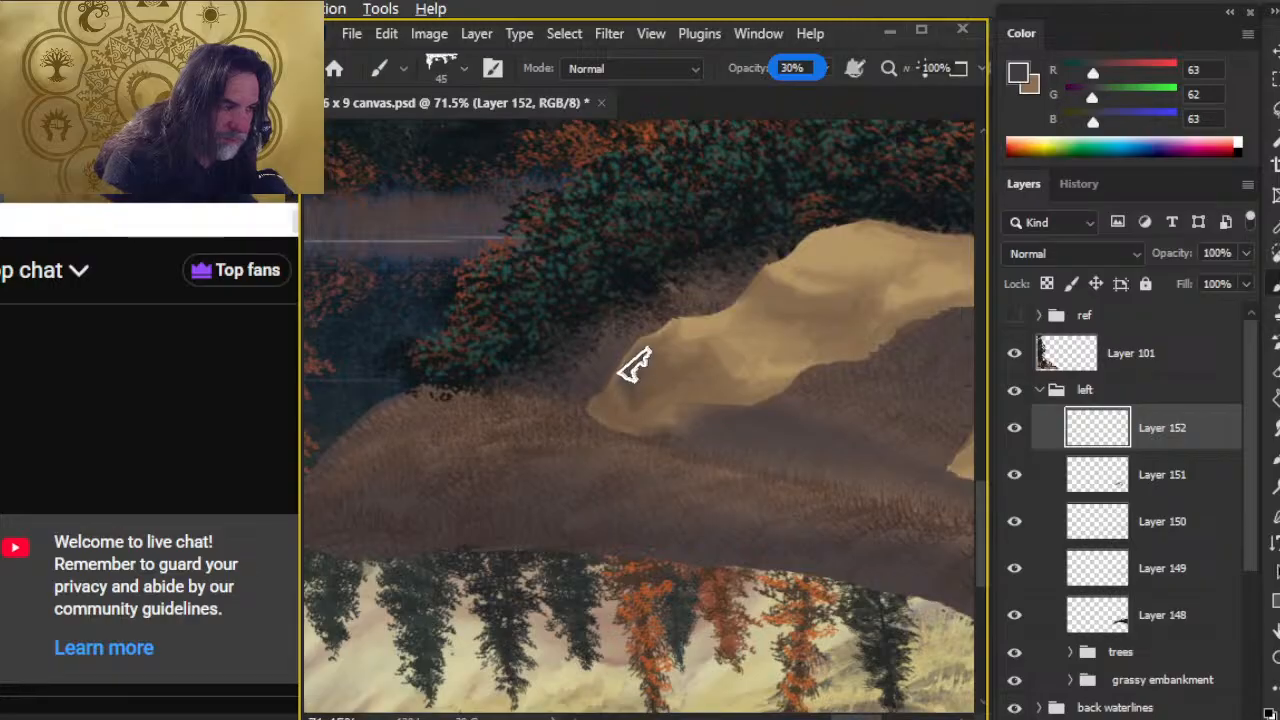
mouse_move(634, 362)
mouse_down()
mouse_move(644, 441)
mouse_move(641, 399)
mouse_move(691, 395)
mouse_move(707, 409)
mouse_move(713, 383)
mouse_move(627, 400)
mouse_up()
key(bracketleft)
key(bracketleft)
key(r)
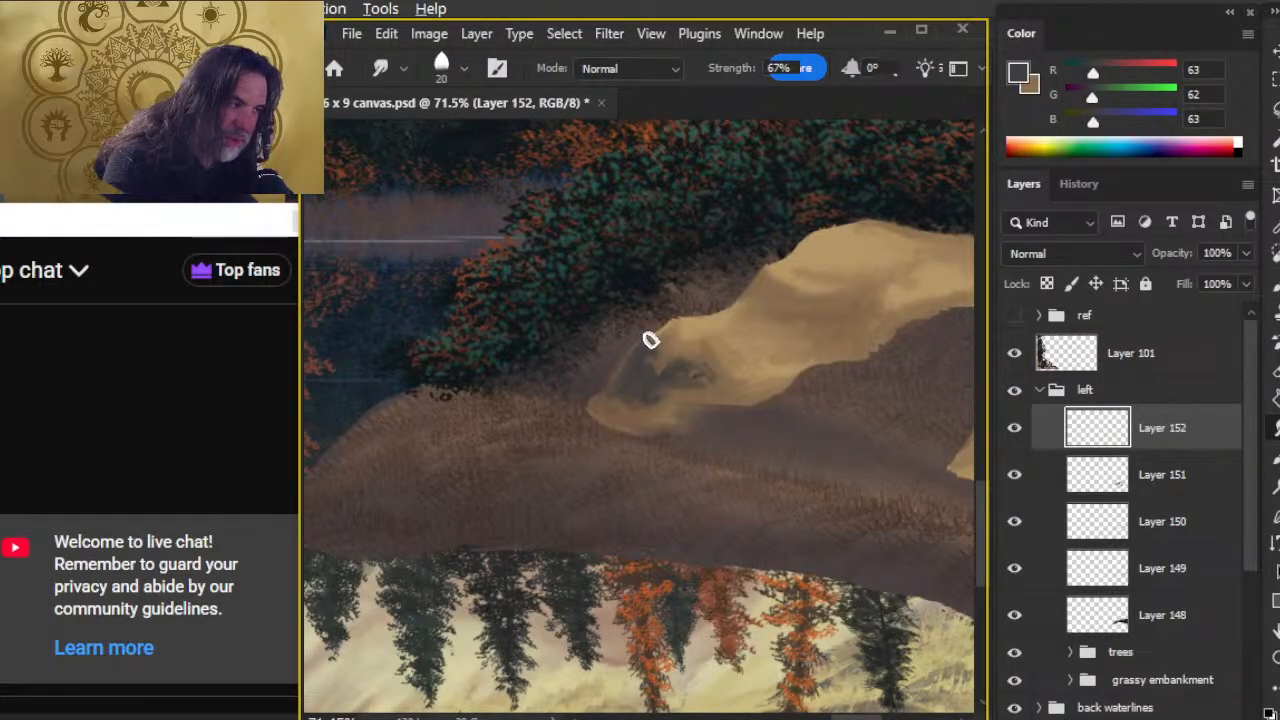
drag(686, 362, 713, 384)
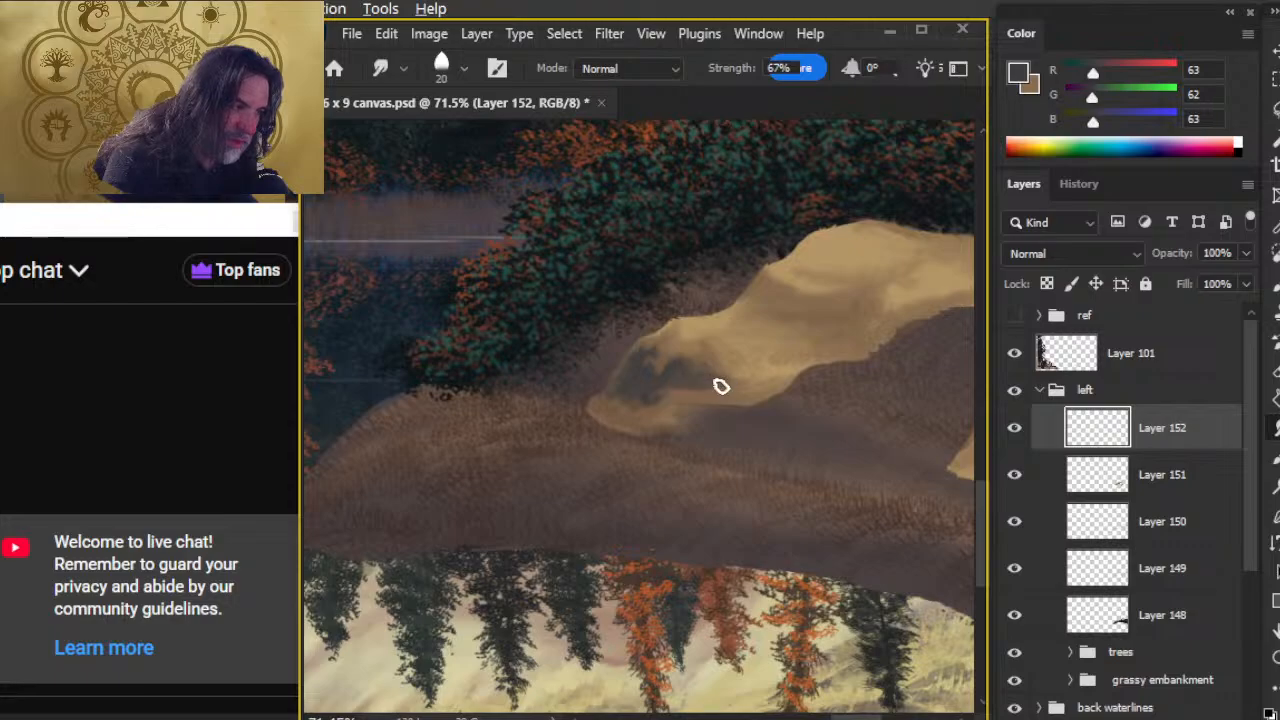
- Paint dark grey along the larger patch's lower left edge and smudge it into the embankment at size 20
key(b)
drag(605, 413, 633, 420)
key(r)
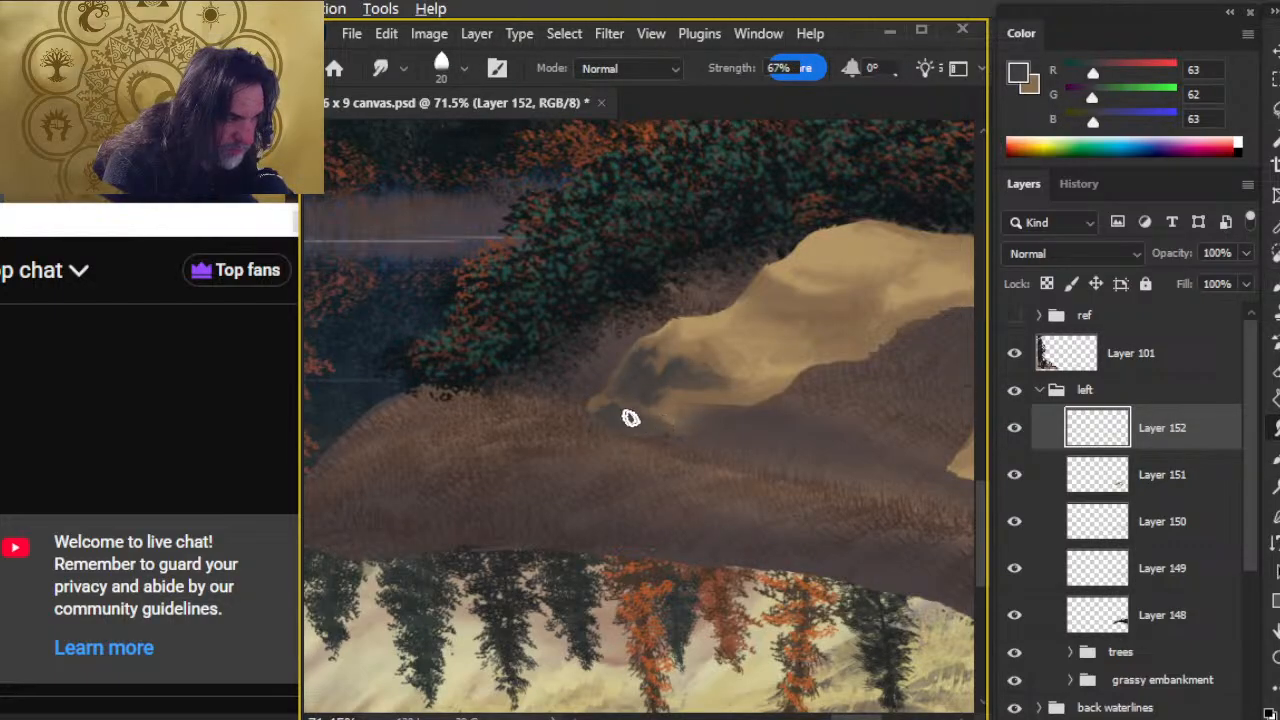
drag(698, 390, 729, 399)
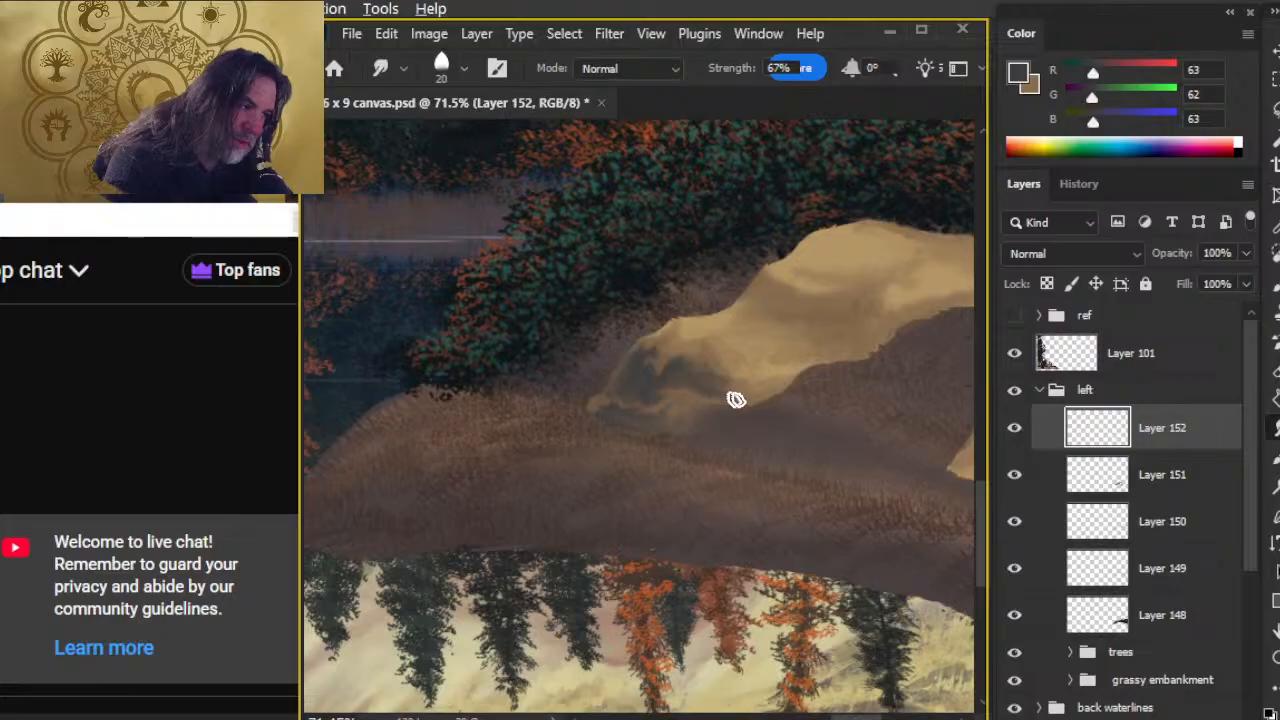
- Paint a dark grey shadow in the dip between the larger patch's two humps at 100% opacity and smudge it at size 20
key(b)
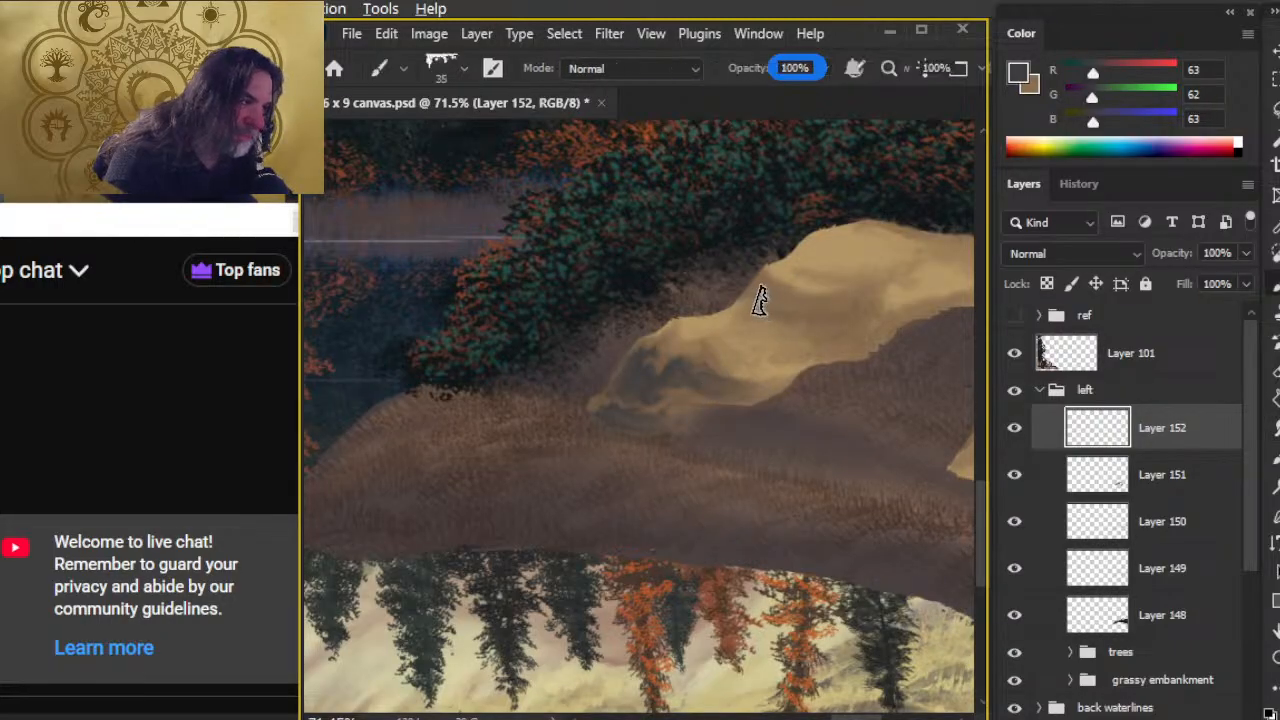
mouse_move(756, 290)
mouse_down()
mouse_move(777, 316)
mouse_move(756, 306)
mouse_move(806, 330)
mouse_move(789, 302)
mouse_move(759, 301)
mouse_move(778, 341)
mouse_move(752, 310)
mouse_up()
key(r)
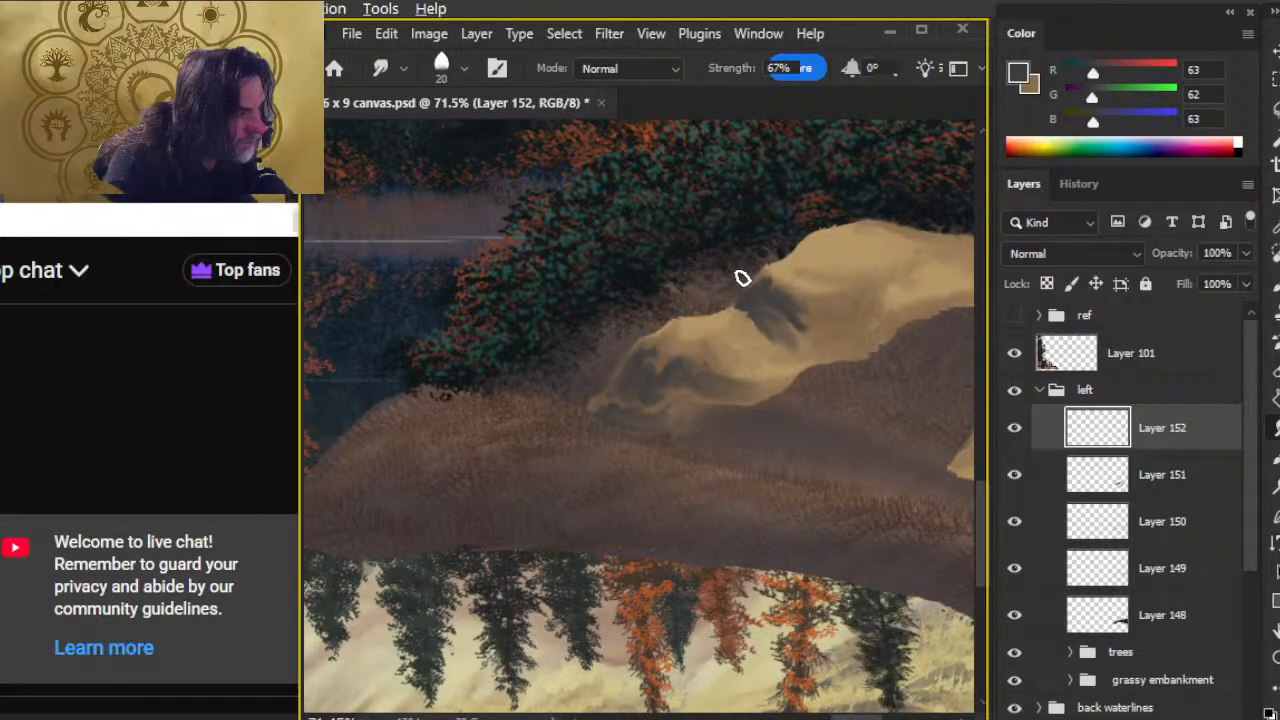
key(z)
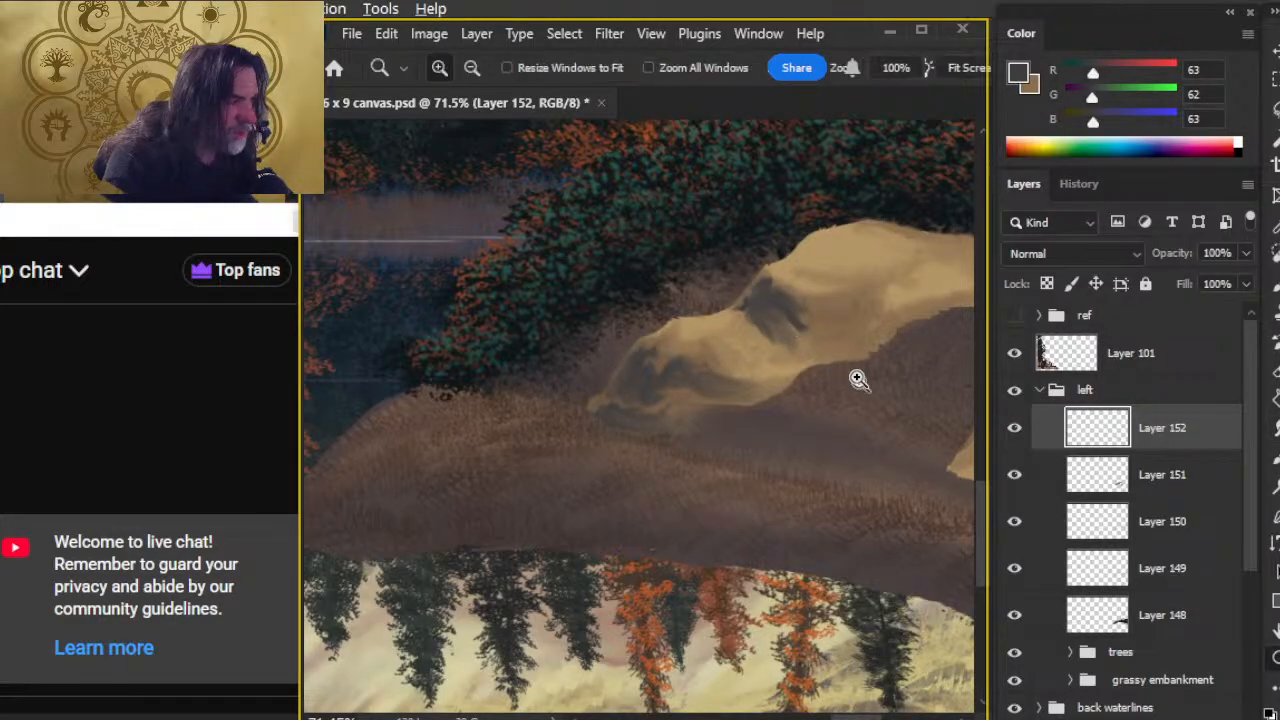
drag(857, 377, 721, 396)
drag(868, 355, 760, 365)
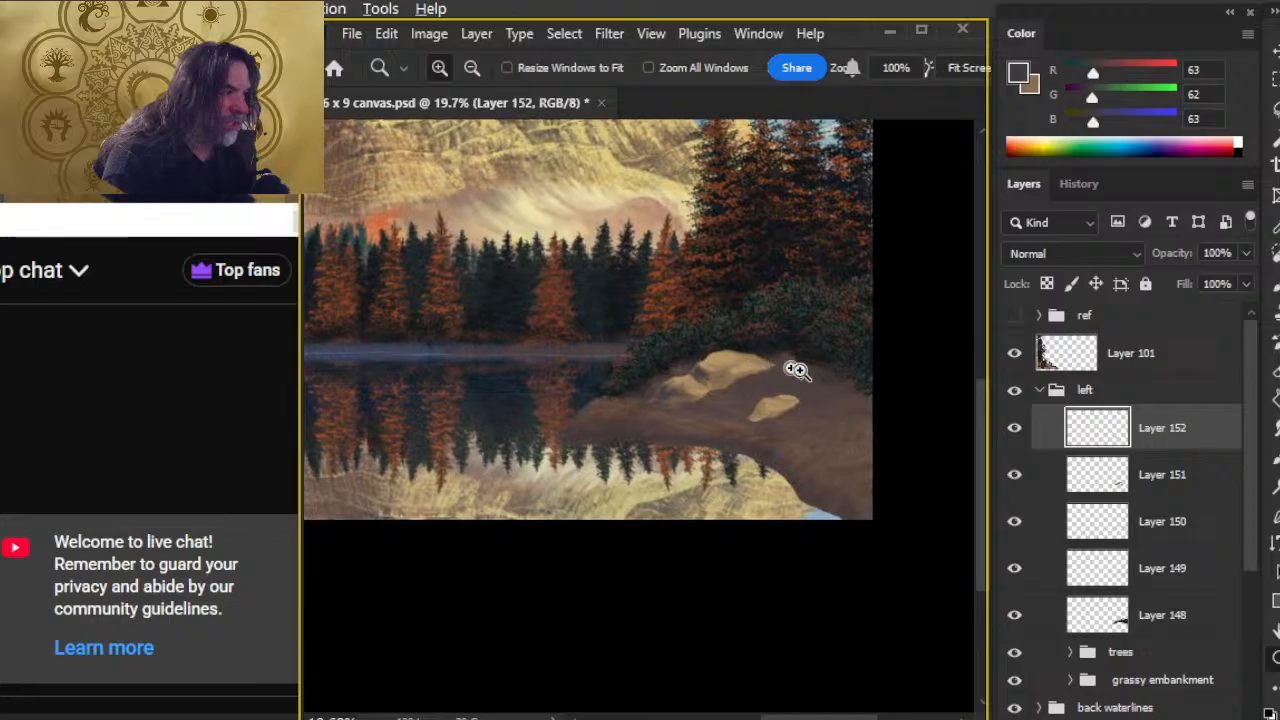
- Shade the larger patch's upper right edge with dark grey and blend it and the dip's shadow using the Smudge tool at size 20
scroll(786, 366, up, 3)
key(b)
key(r)
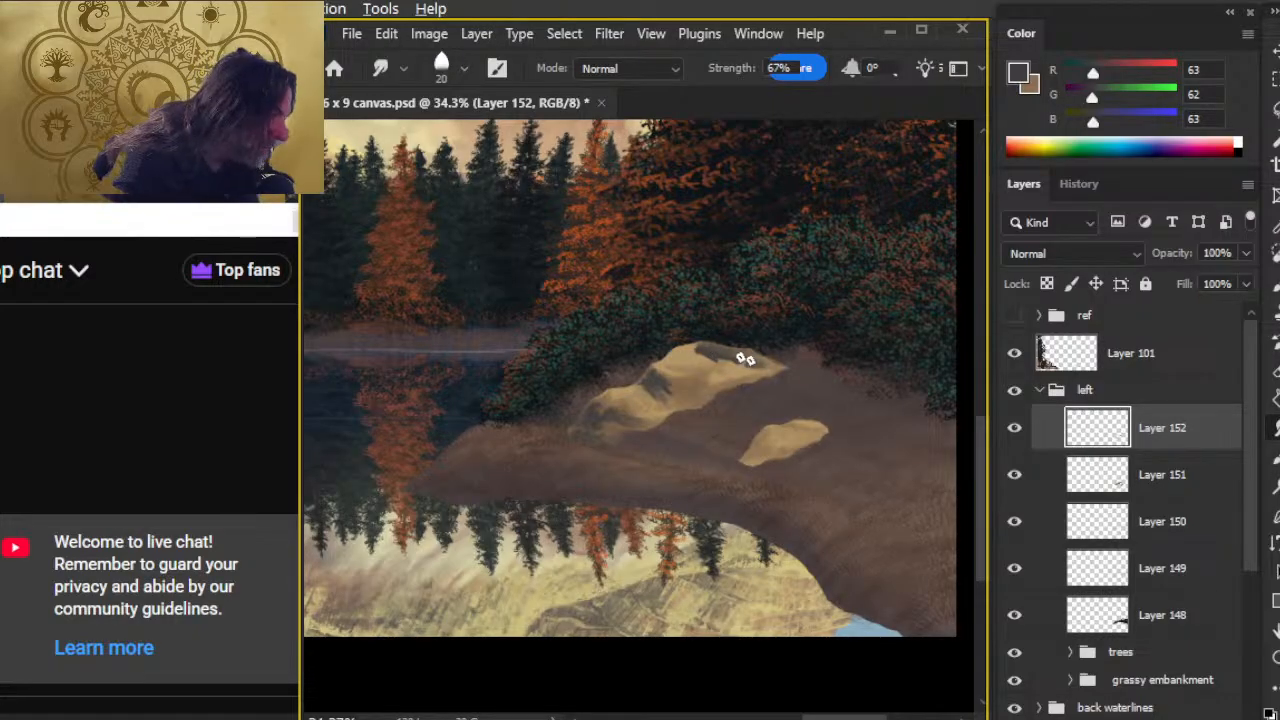
drag(752, 367, 772, 364)
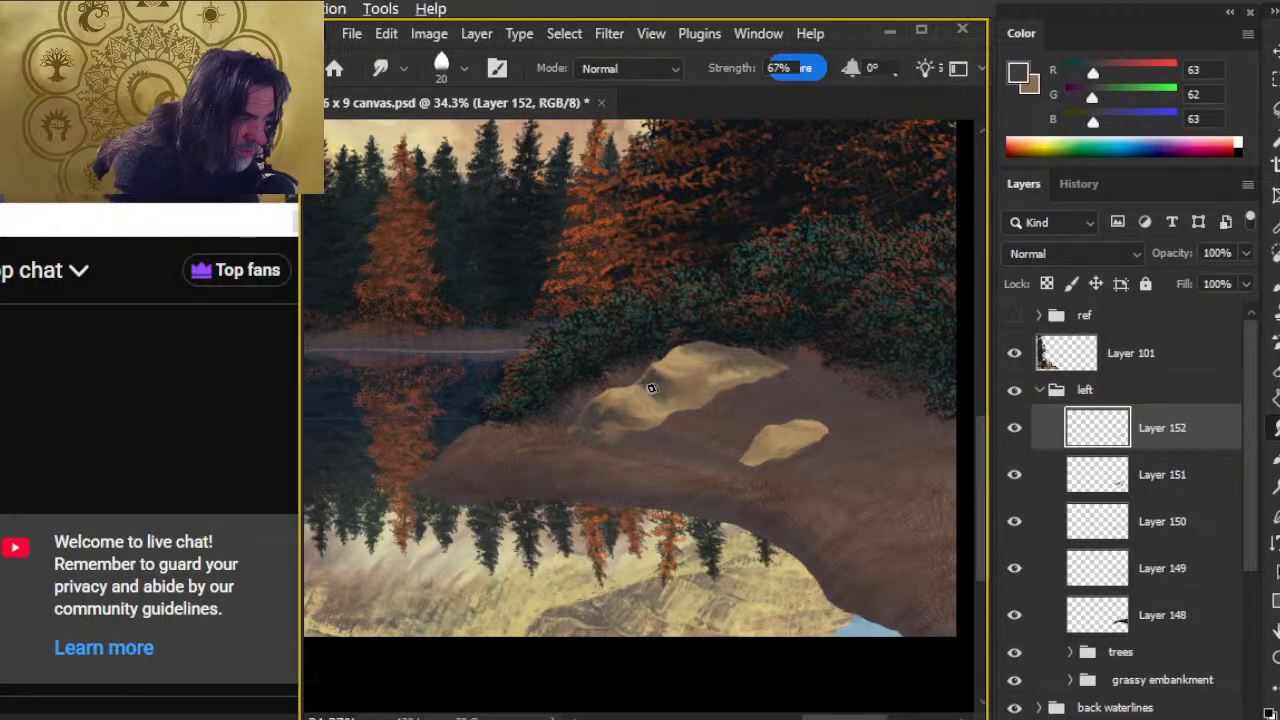
drag(644, 386, 650, 373)
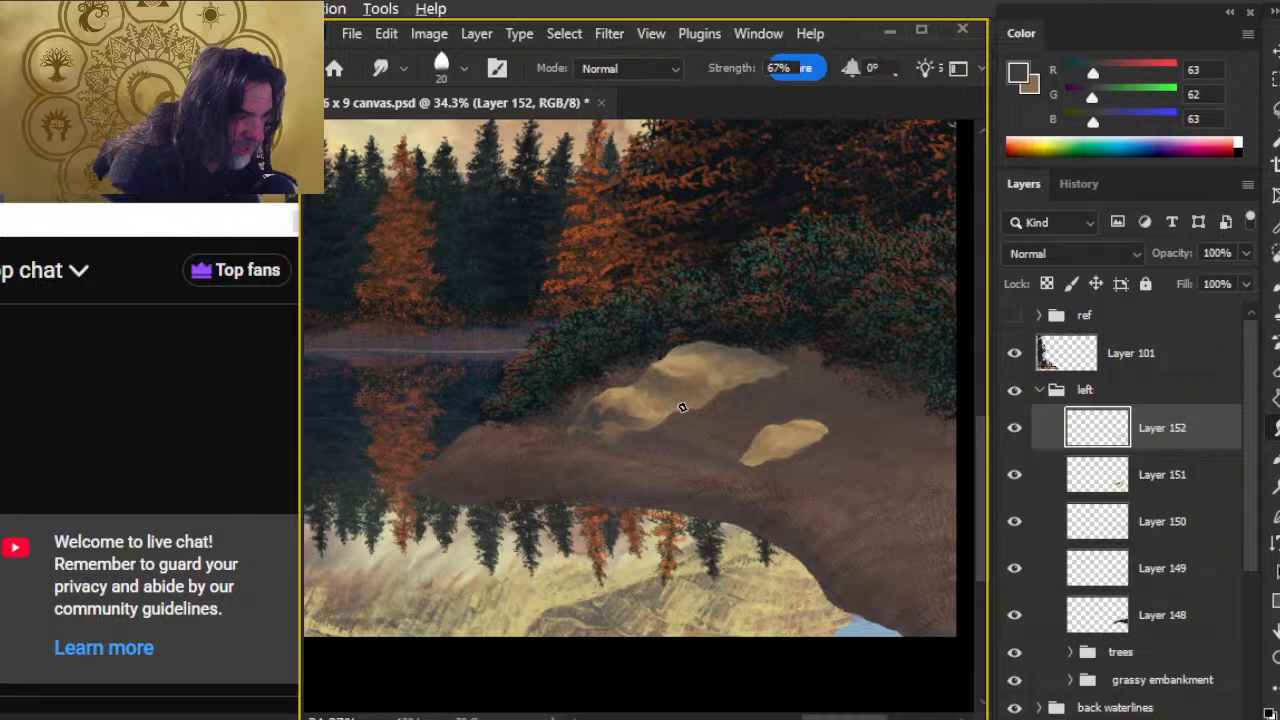
- Paint dark grey shadows on the small patch and smudge them into soft rock contours at size 20
key(b)
key(r)
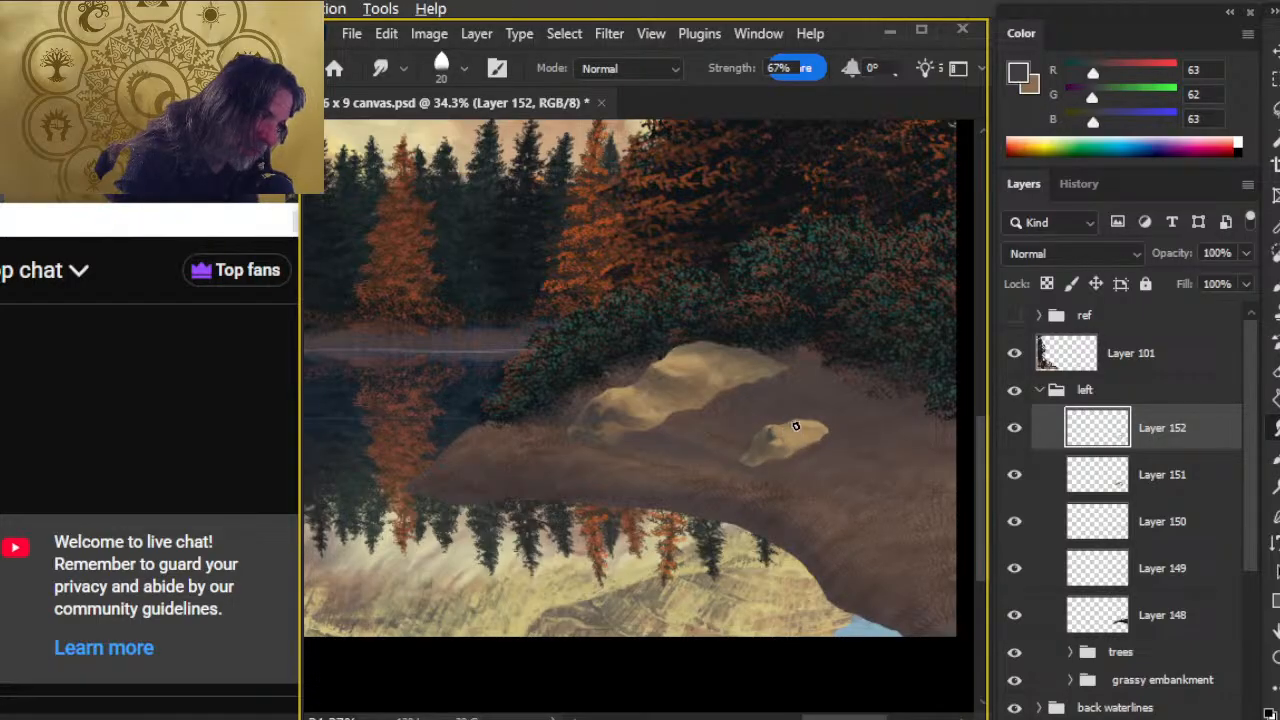
drag(796, 432, 821, 432)
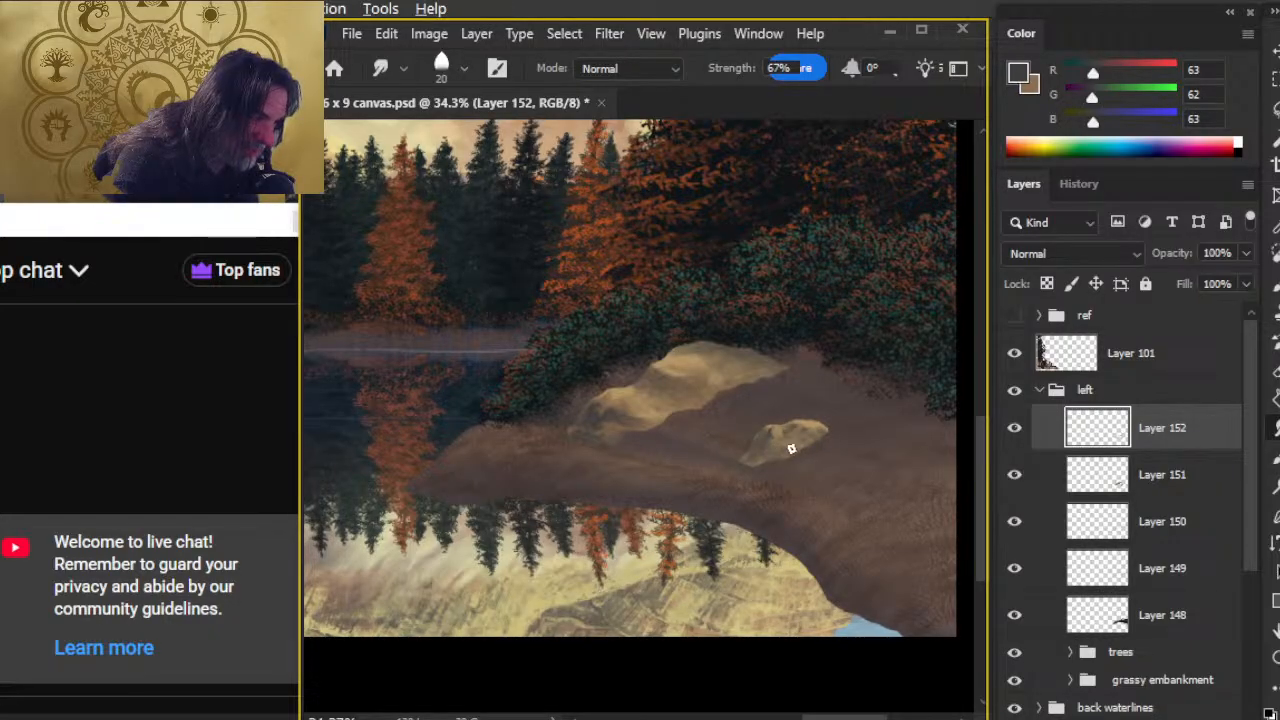
drag(757, 460, 757, 455)
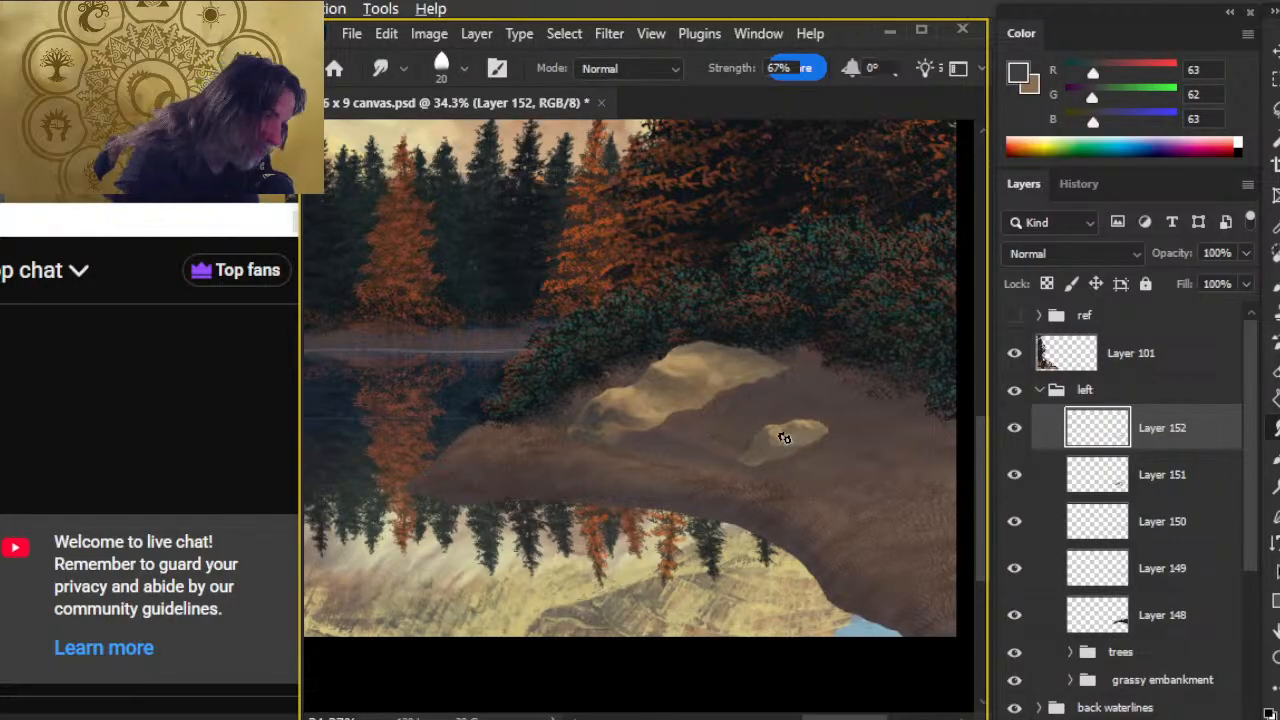
- Paint a dark grey shadow in the dip between the larger rock's two humps and smudge it at size 20
key(b)
mouse_move(656, 414)
mouse_down()
mouse_move(694, 405)
mouse_move(657, 411)
mouse_move(681, 403)
mouse_move(679, 416)
mouse_up()
key(r)
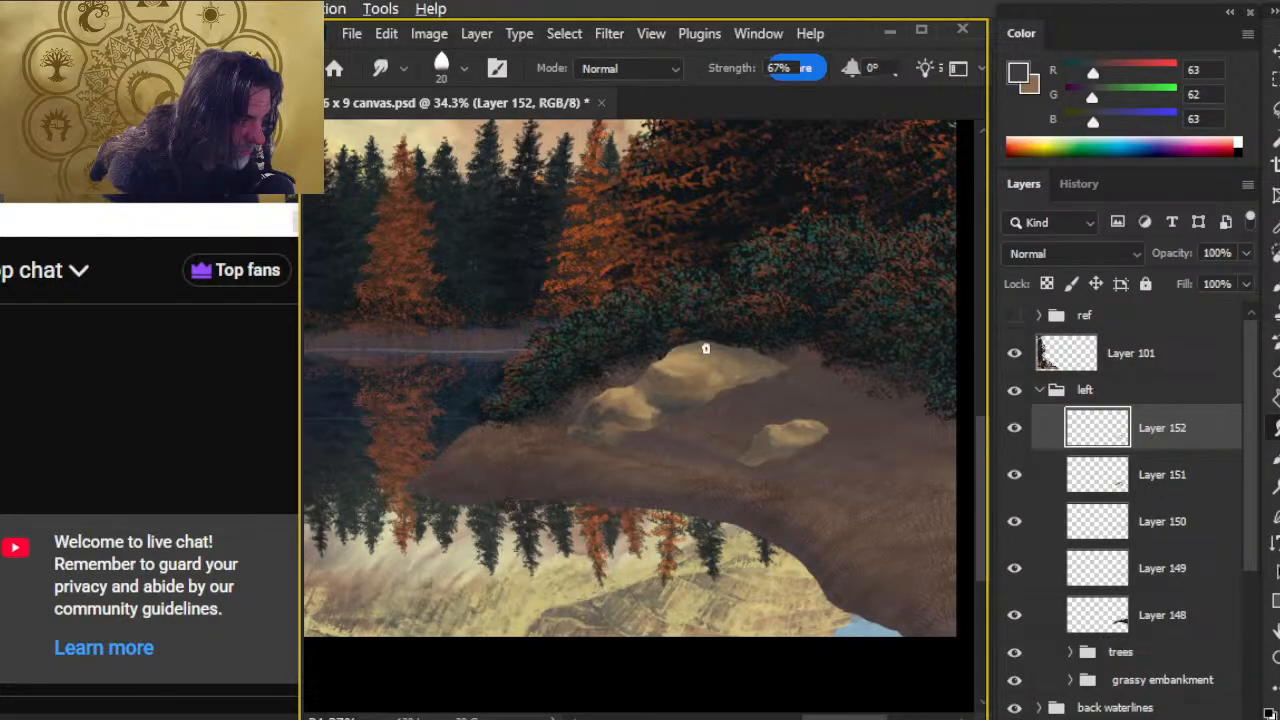
- Sample brown from the larger rock's top edge, paint it along the crest and smudge it in
key(b)
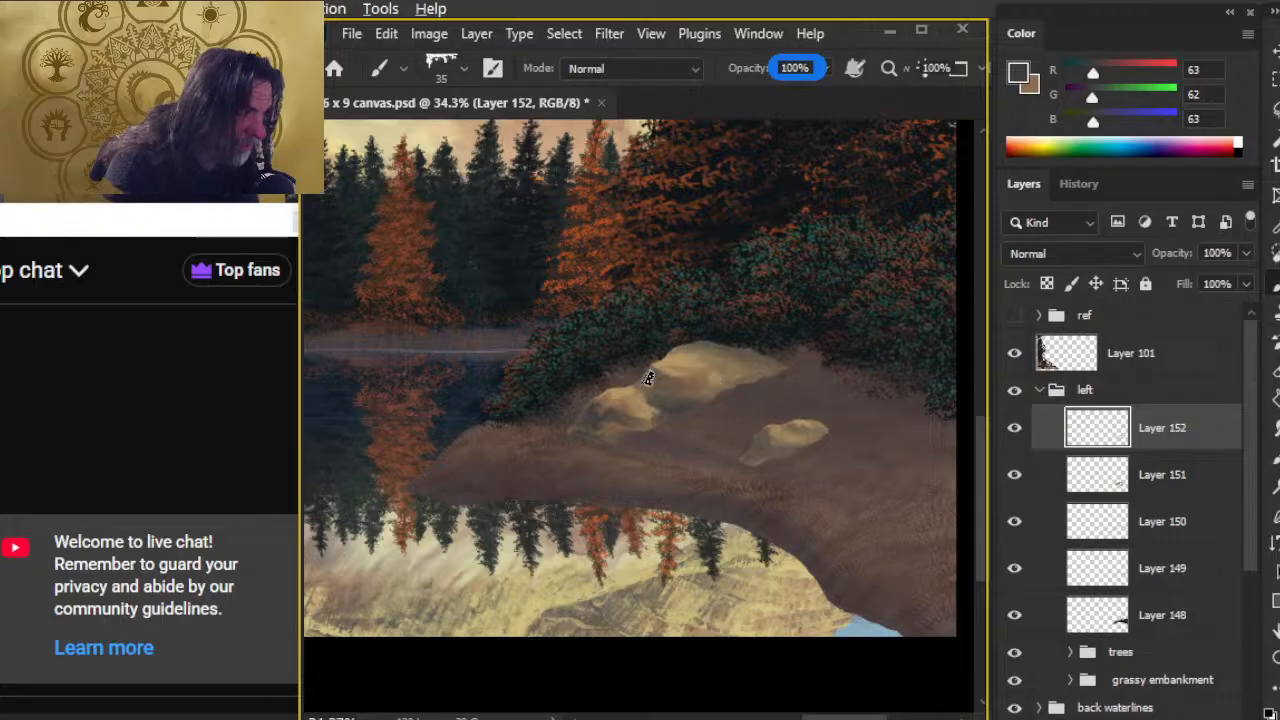
alt+click(720, 337)
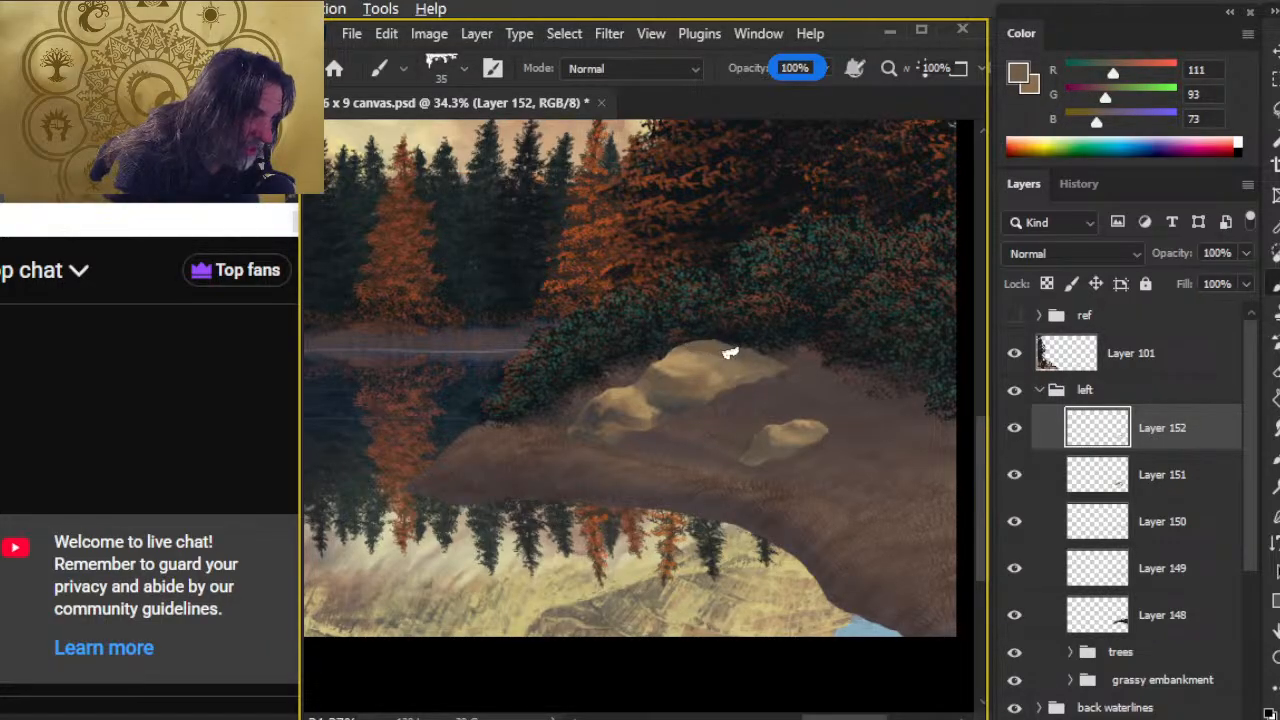
key(r)
key(e)
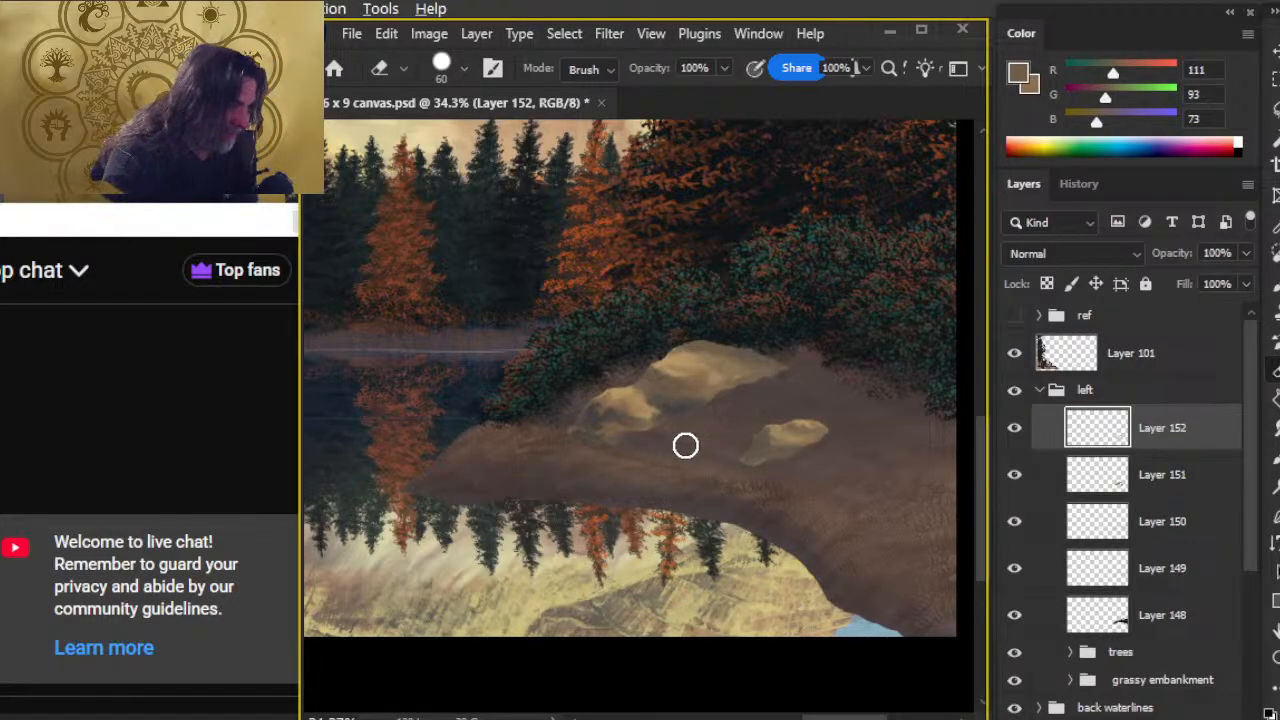
- Shade the larger rock's upper right slope and lower left hump with sampled grey-browns, smudging them in at size 20
key(b)
alt+click(678, 385)
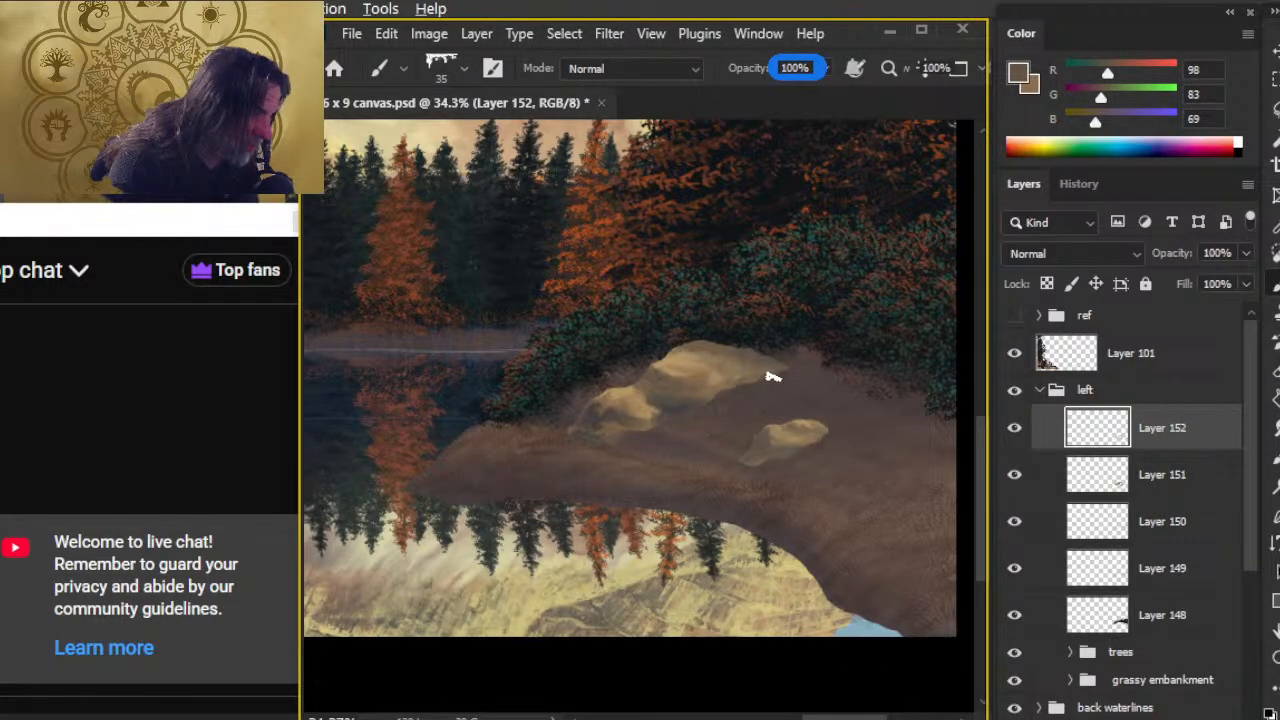
alt+click(679, 397)
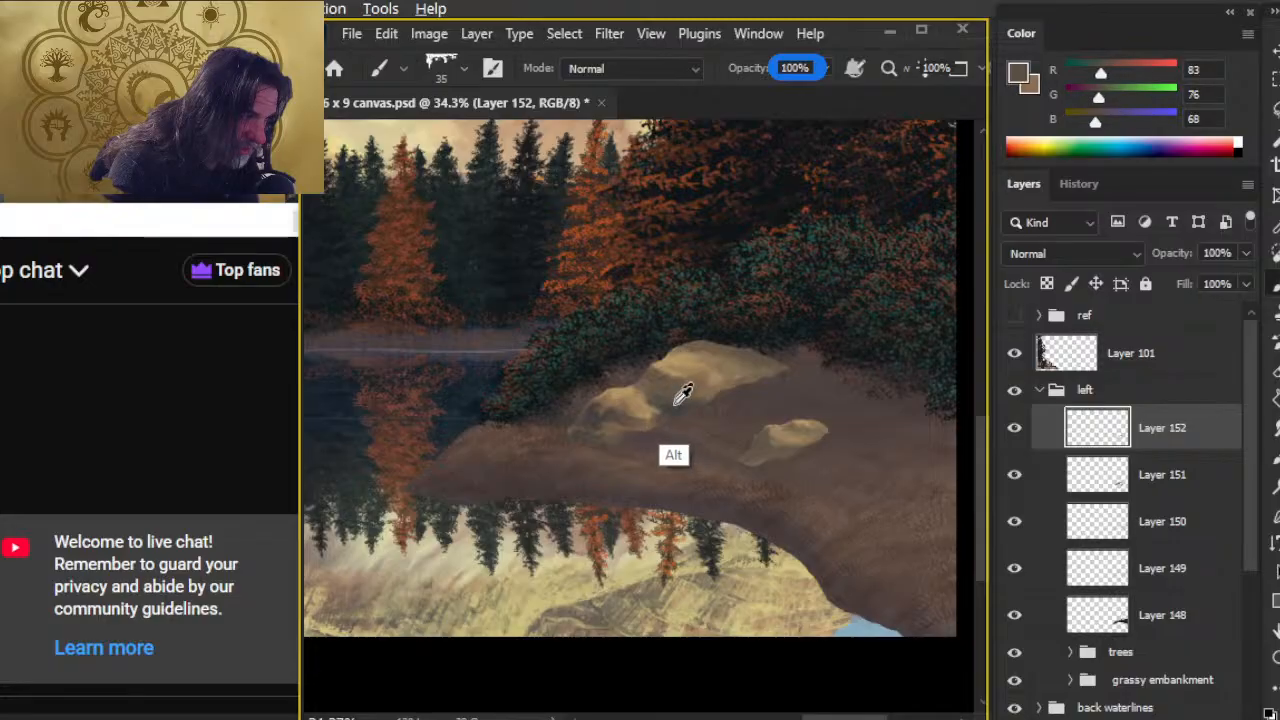
key(r)
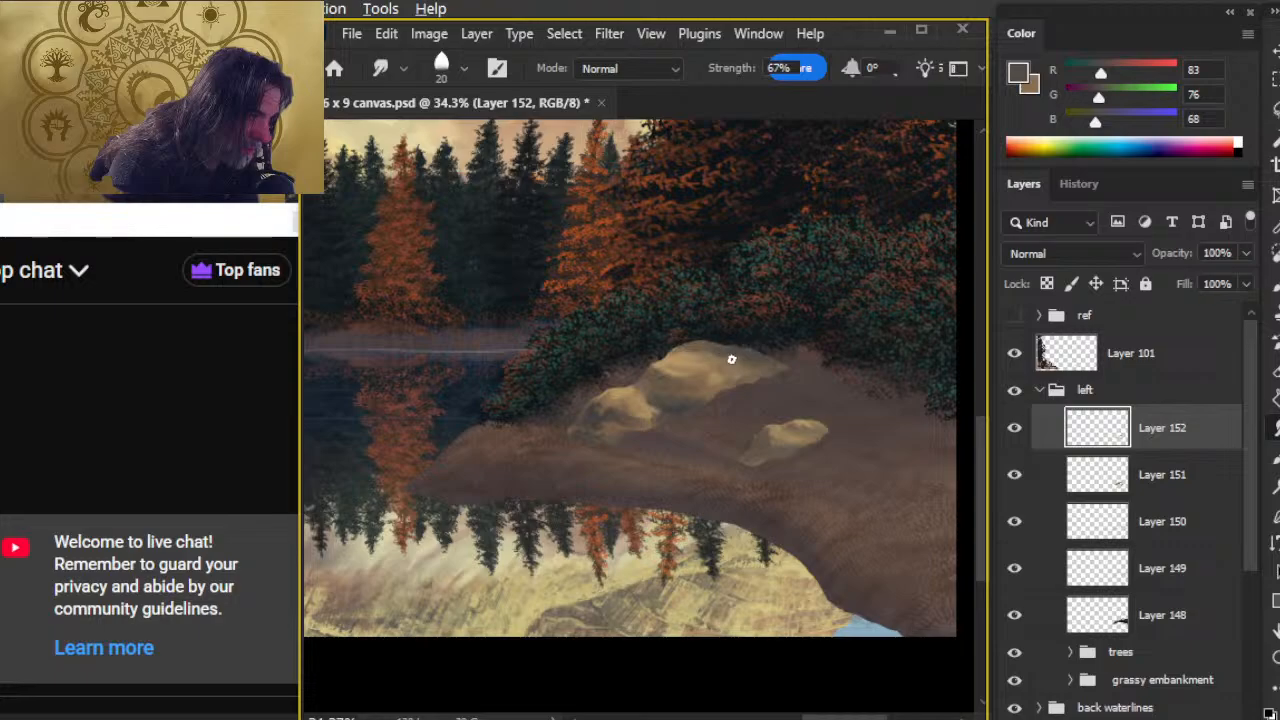
key(b)
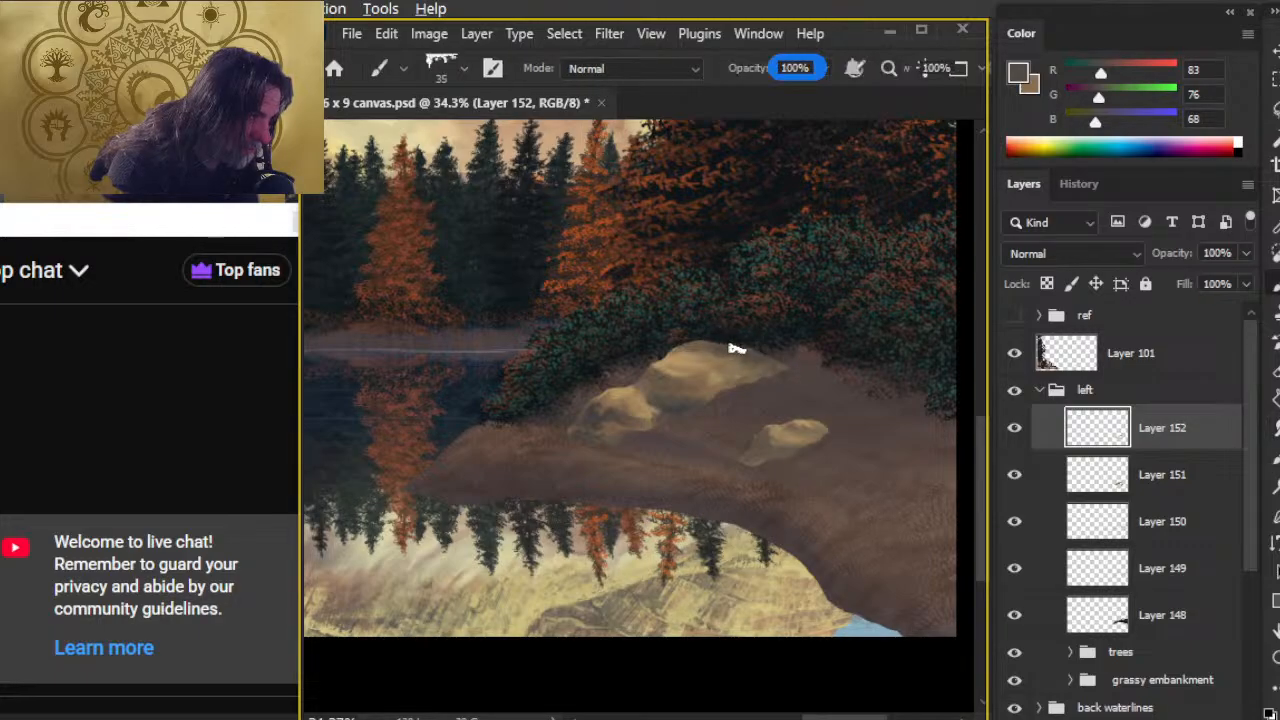
key(r)
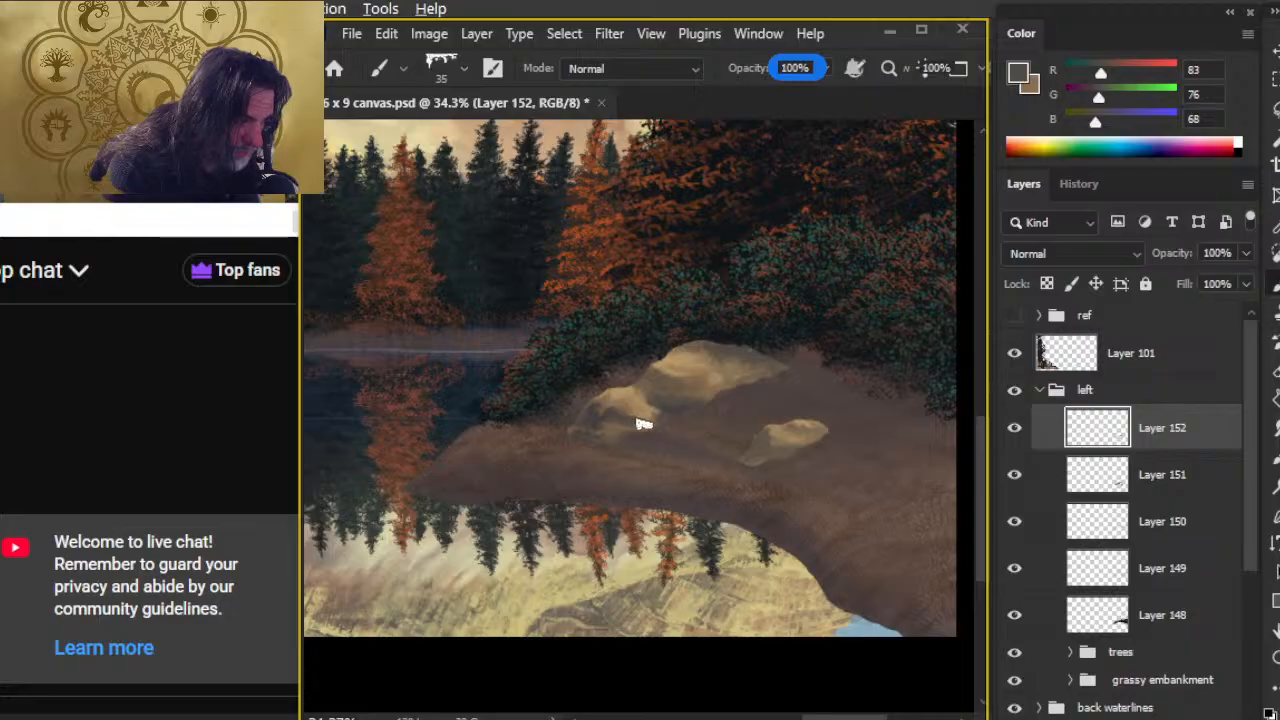
key(r)
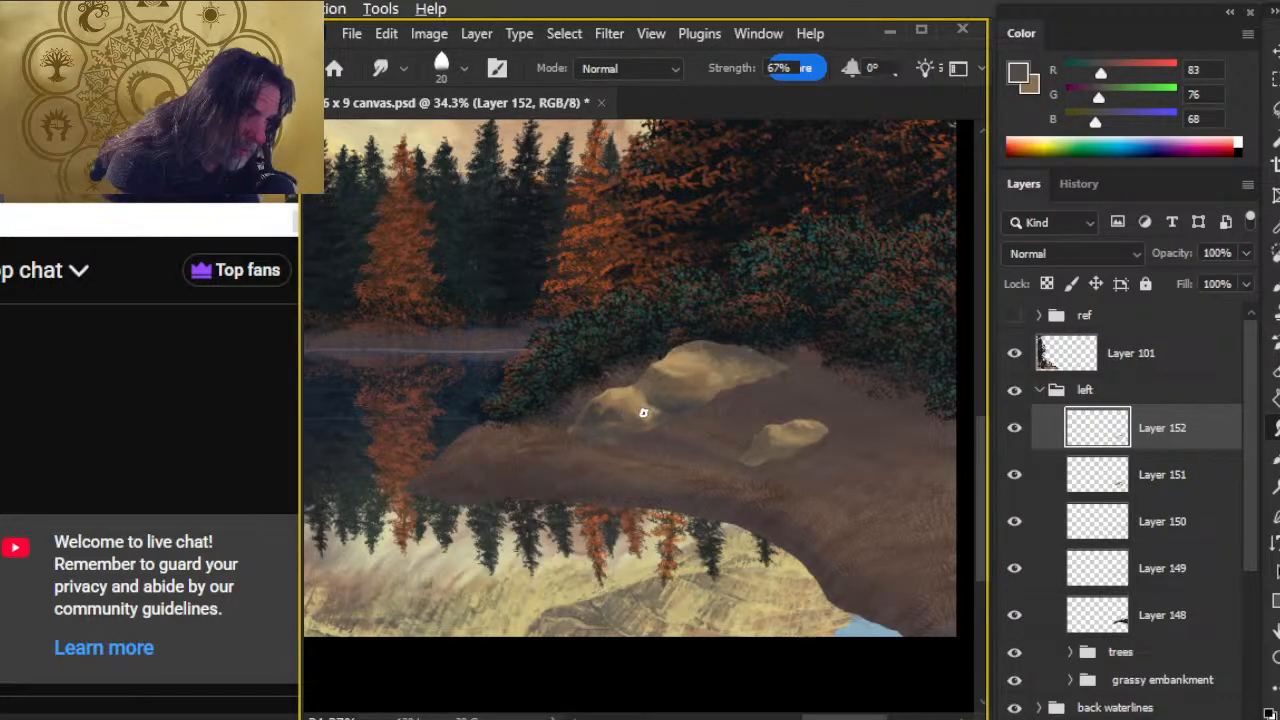
- Check the rock layer by toggling Layer 151, merge Layer 152 down into it and add a new layer on top
click(1016, 477)
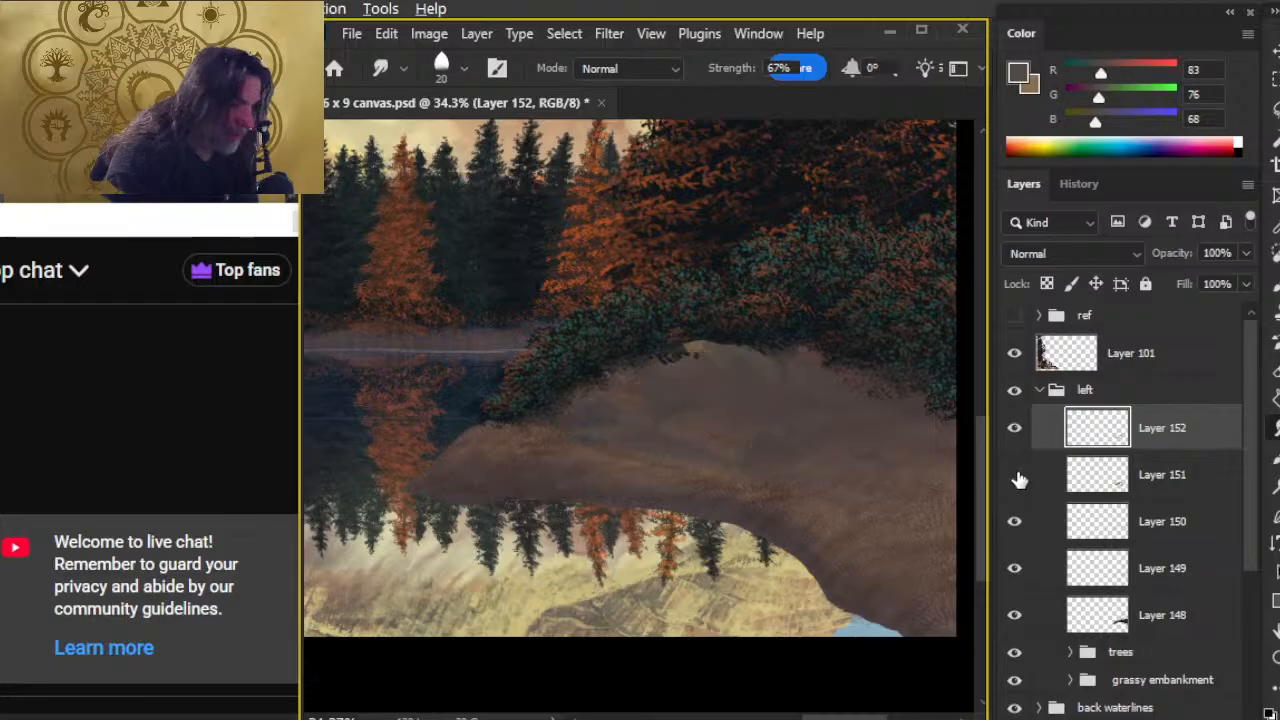
click(1019, 477)
right_click(1143, 430)
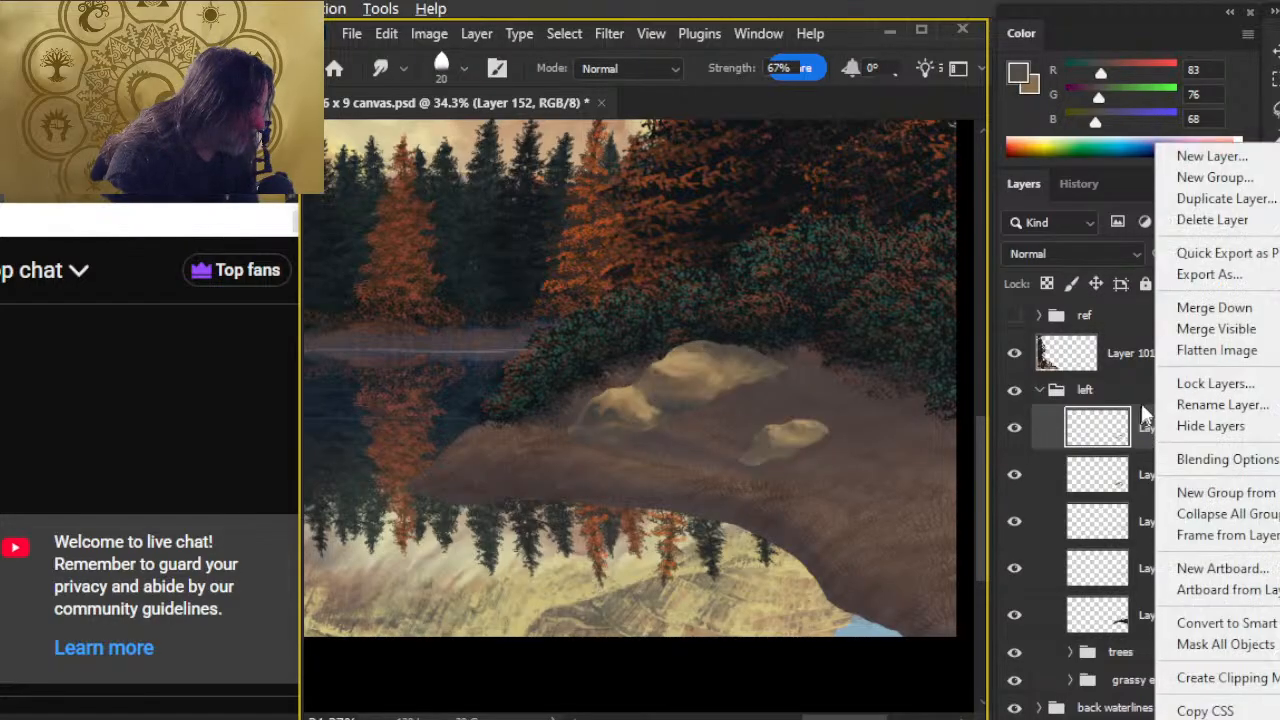
click(1214, 307)
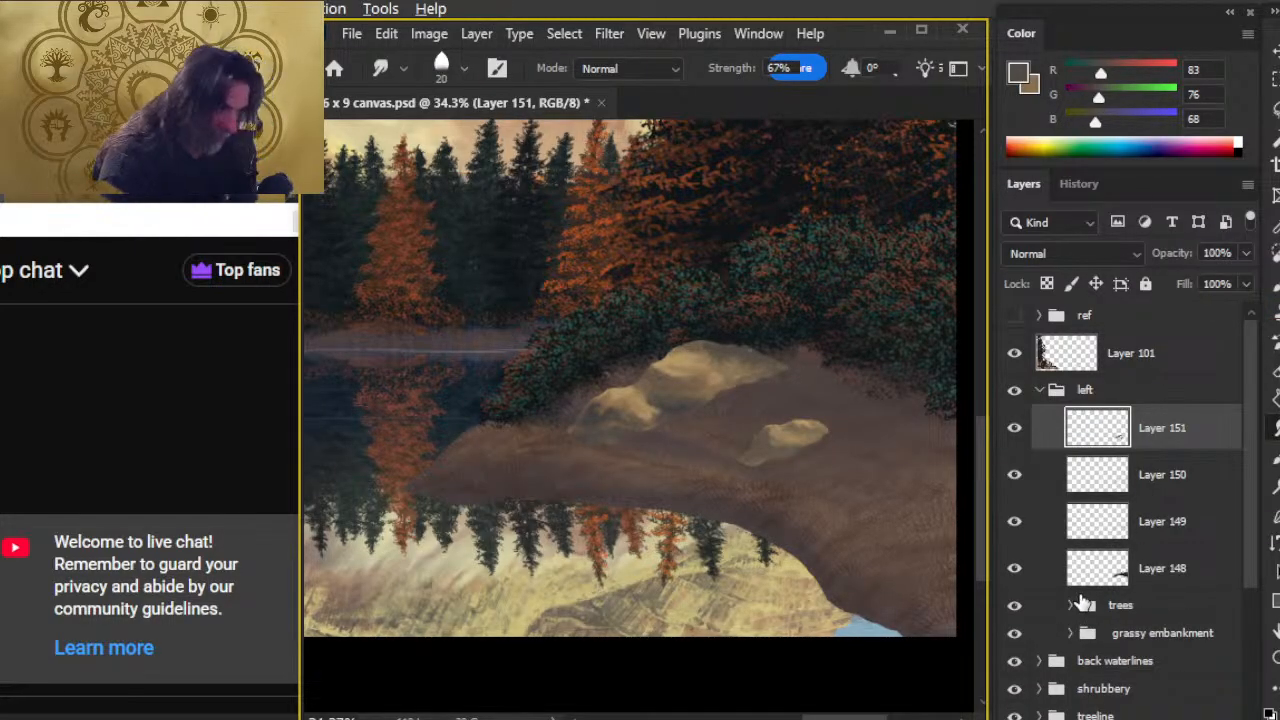
click(1160, 719)
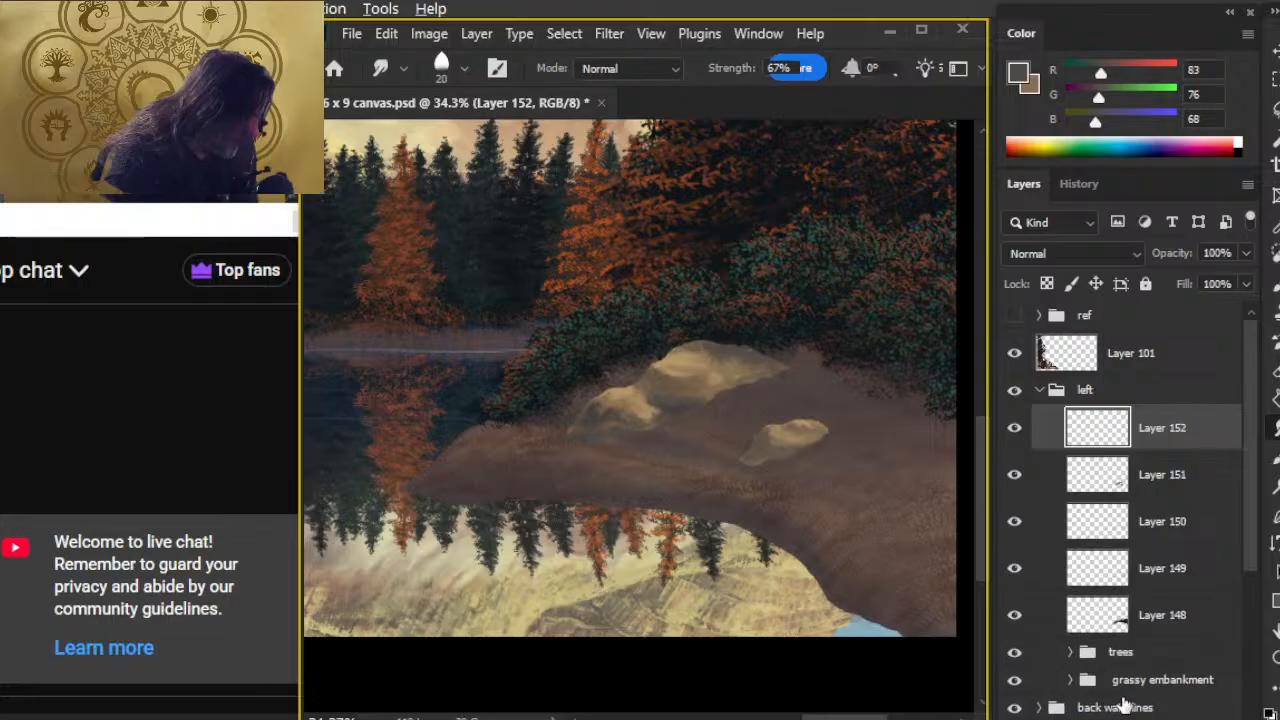
- Refine the larger rock's upper contour with sampled tan, brown and grey-brown using the size 25 brush
key(z)
drag(634, 437, 669, 426)
key(b)
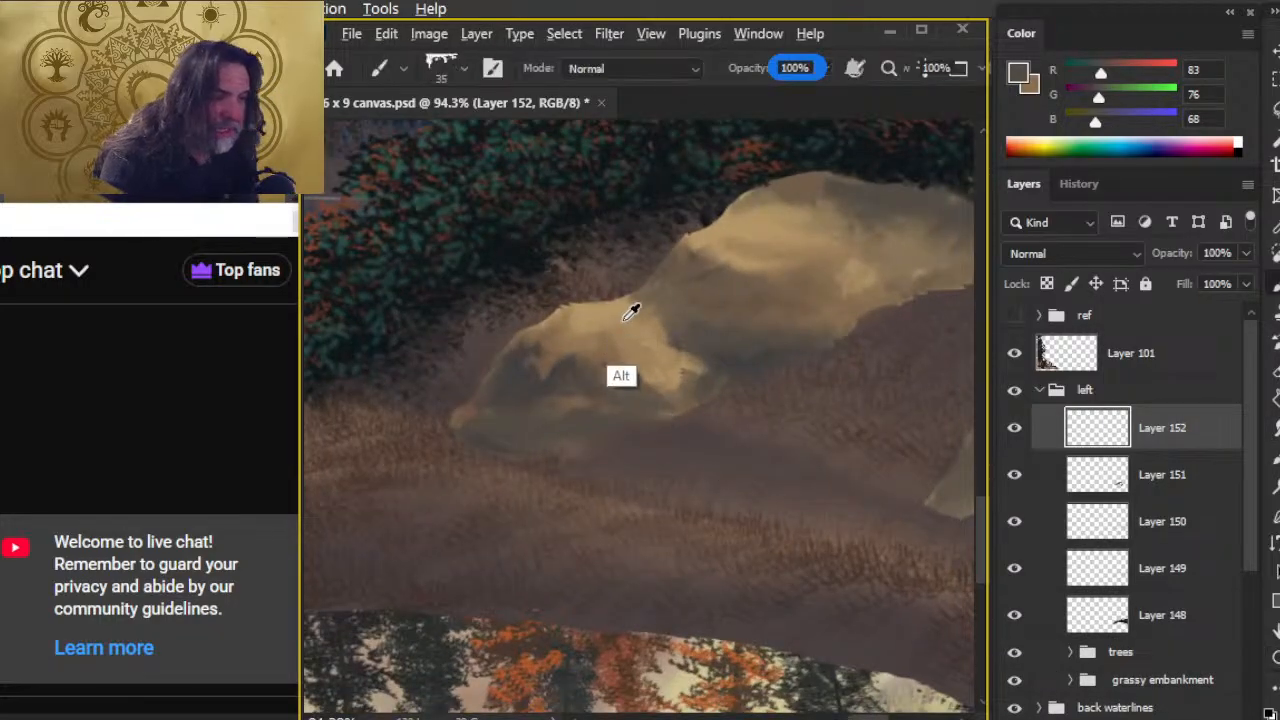
alt+click(631, 320)
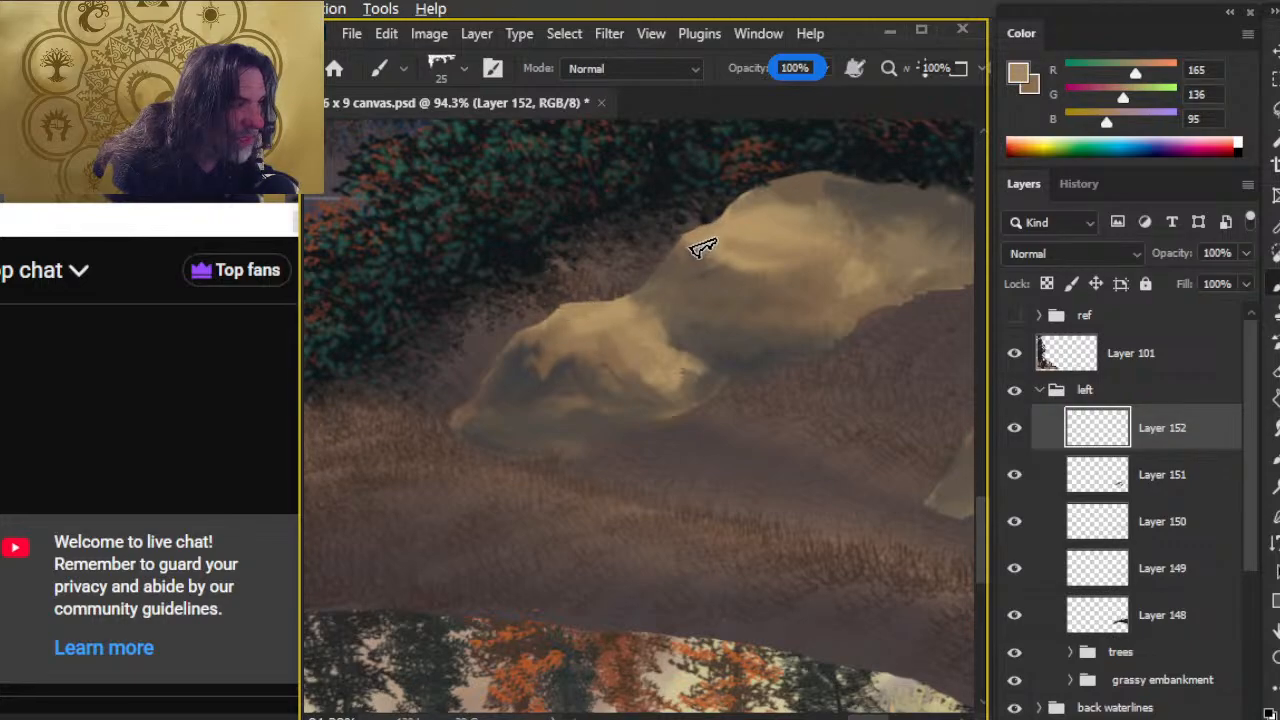
alt+click(774, 202)
alt+click(752, 196)
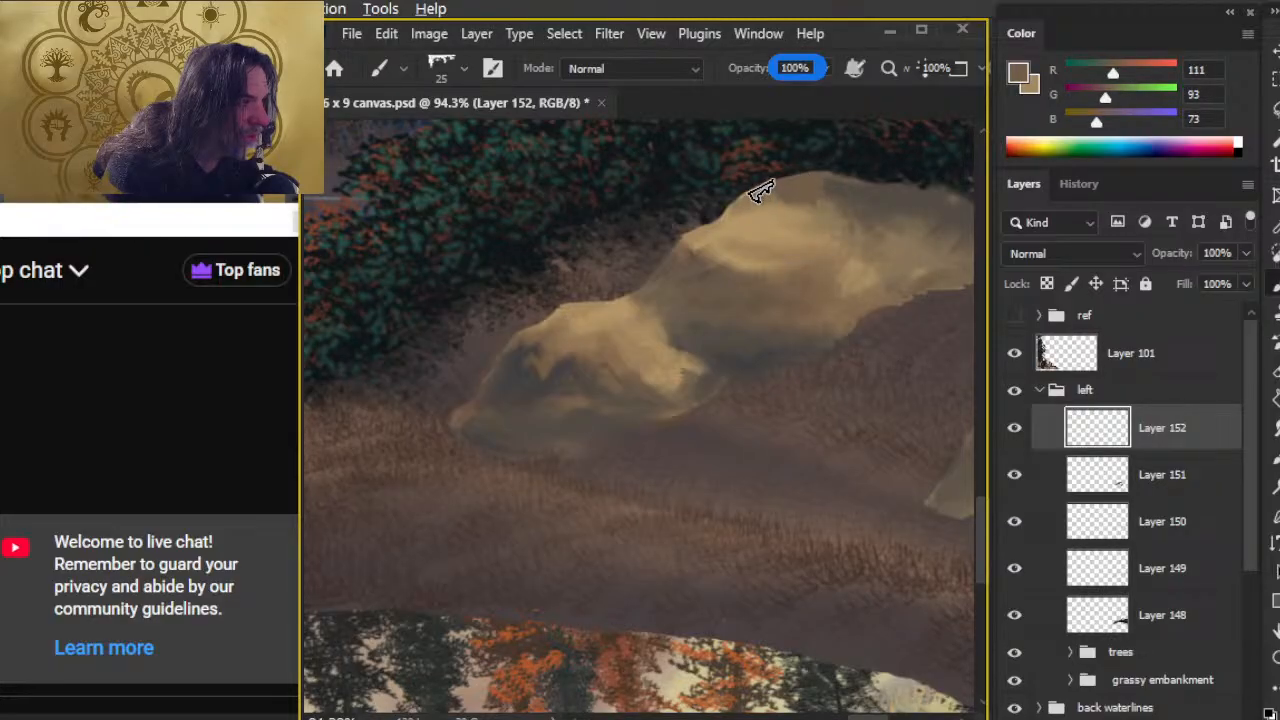
drag(804, 257, 674, 323)
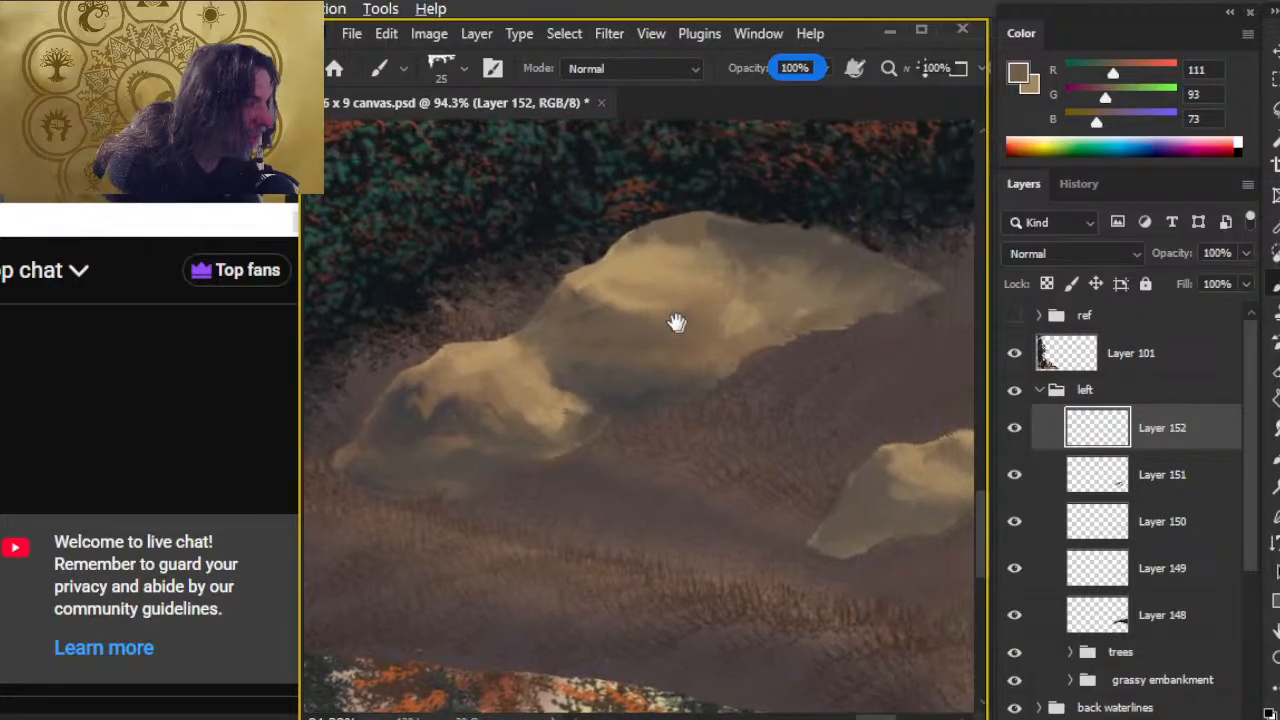
alt+click(812, 240)
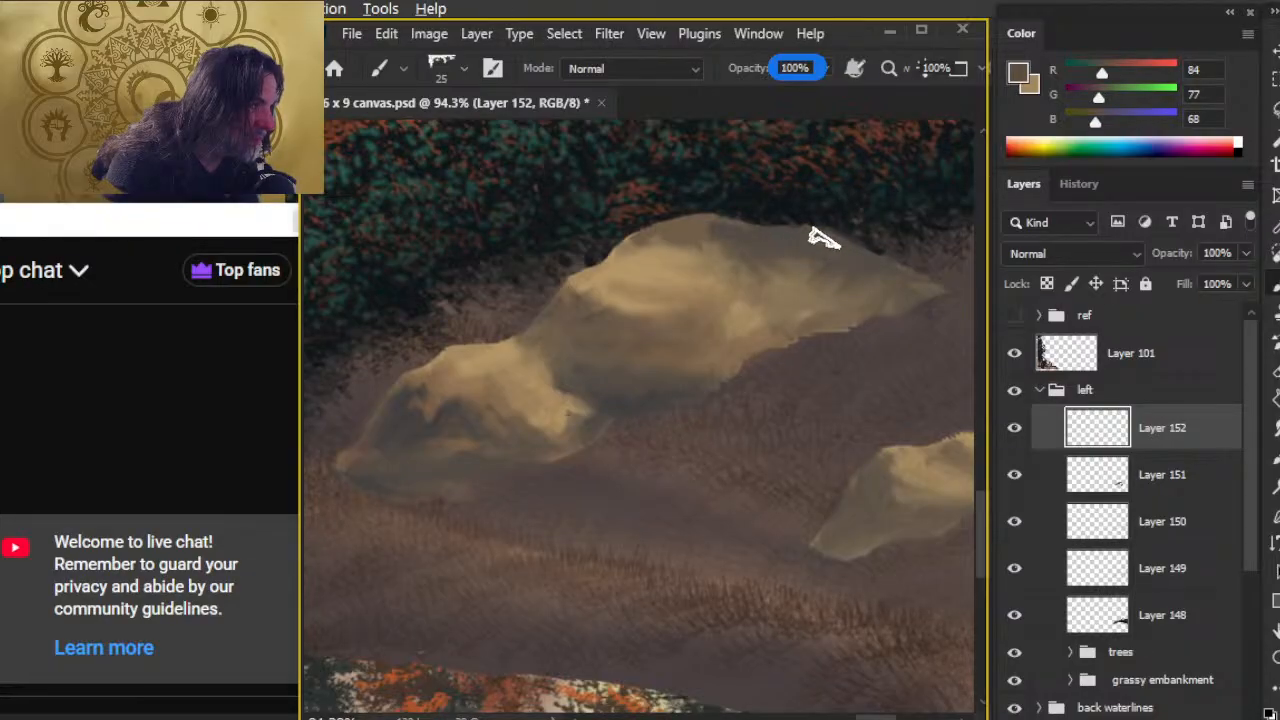
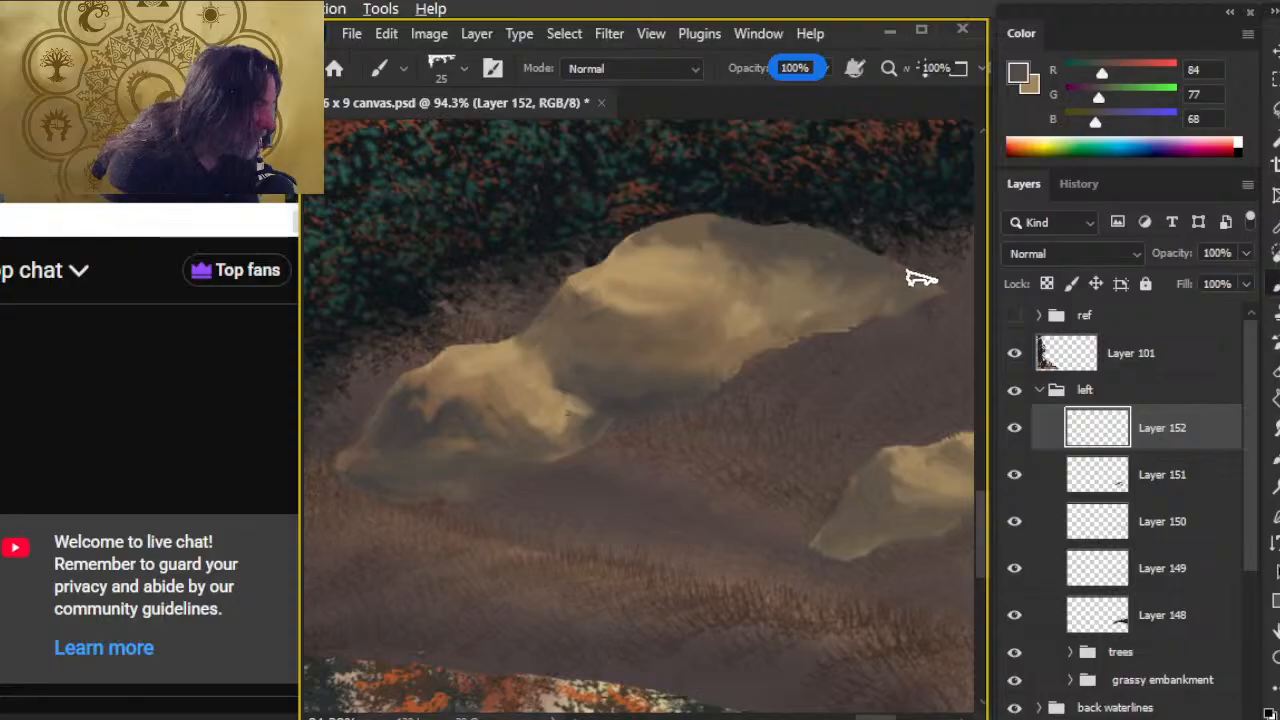
- Sample tan from the small rock, paint a highlight along its upper edge and smudge it at size 20
drag(600, 555, 620, 452)
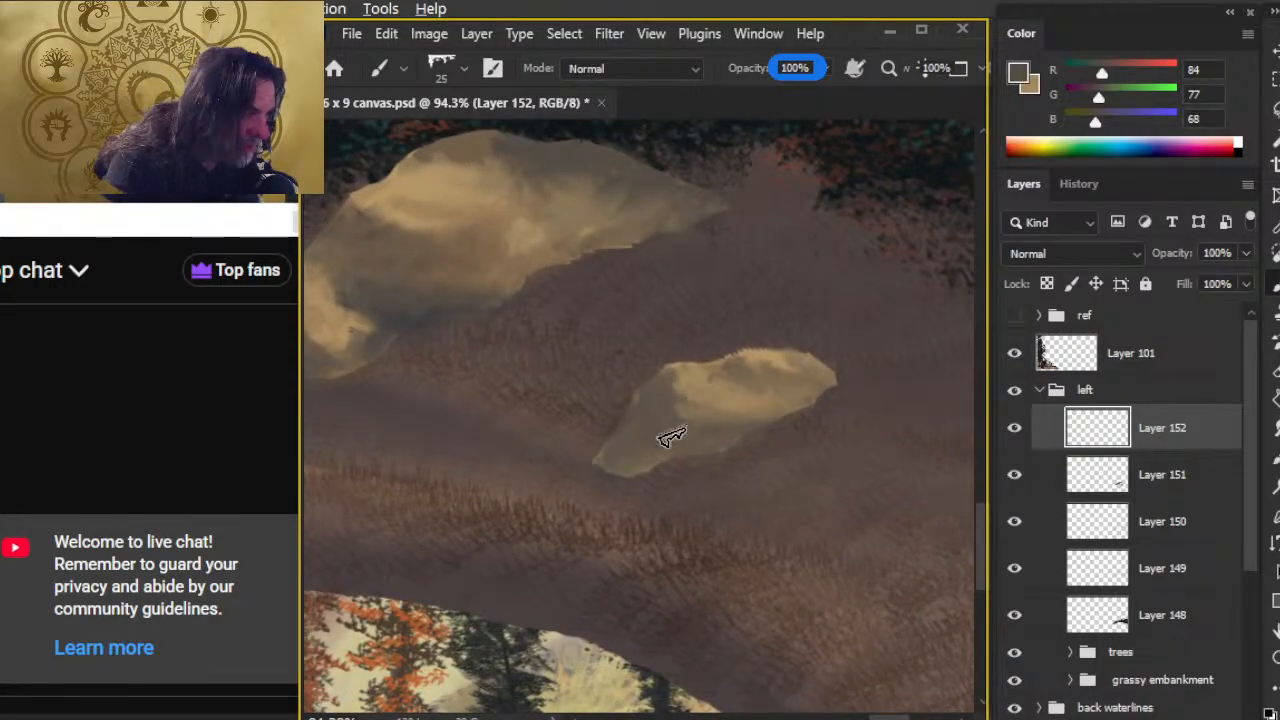
alt+click(731, 366)
alt+click(766, 362)
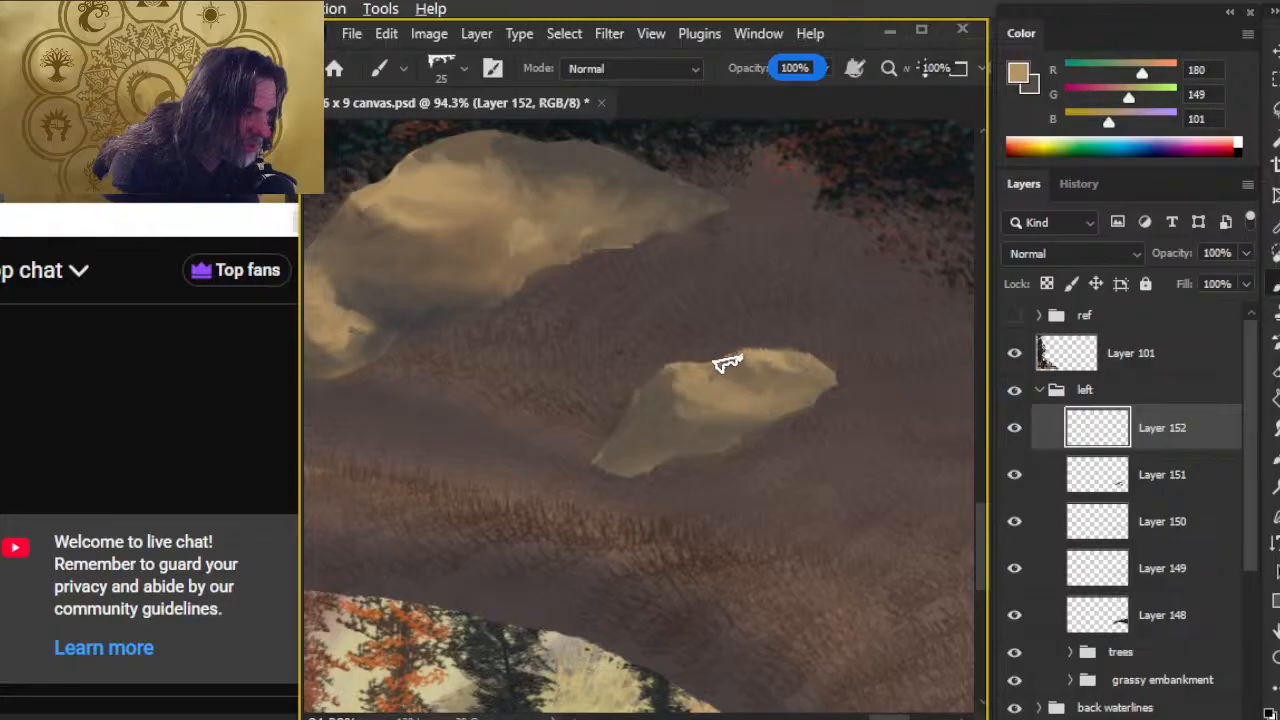
key(r)
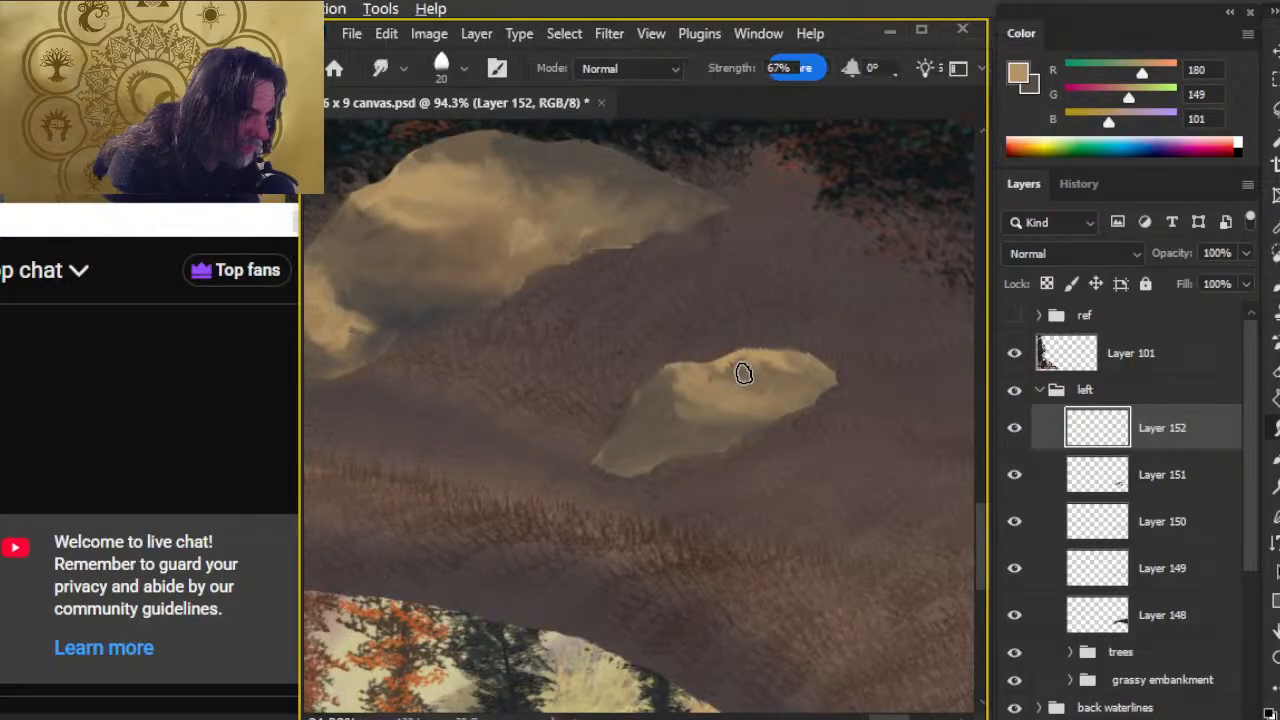
key(b)
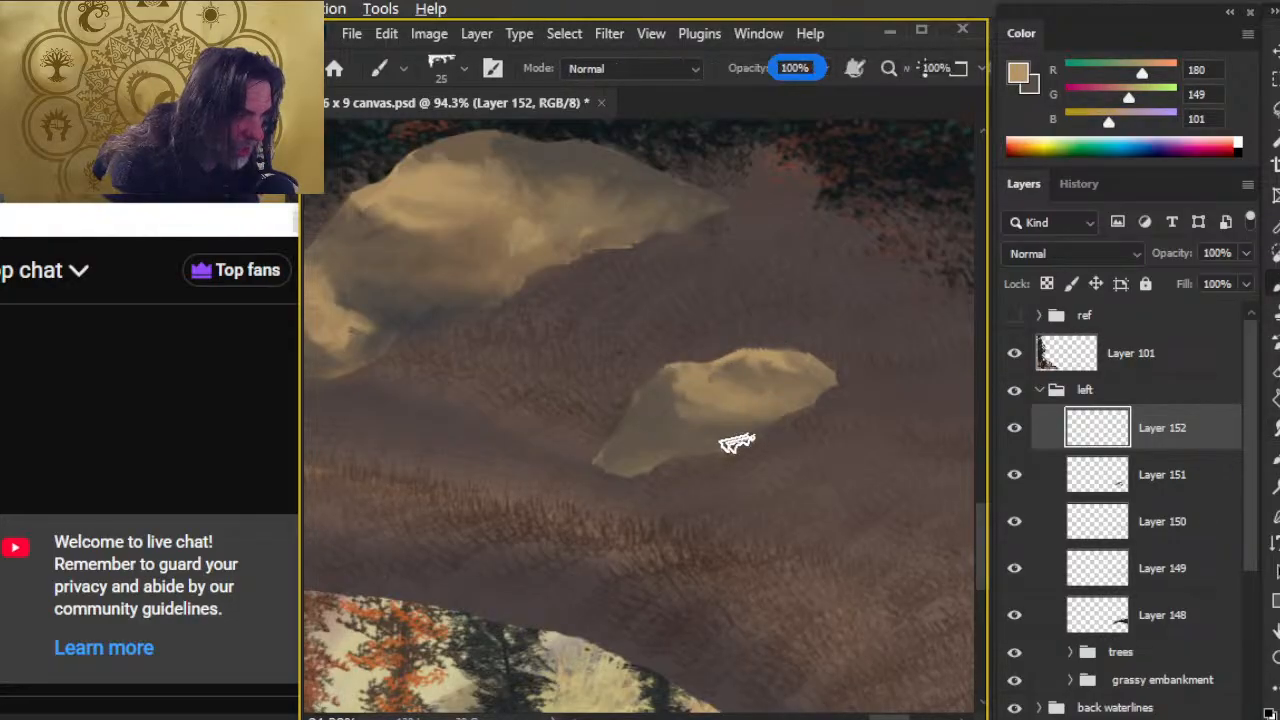
- Merge the new rock touch-ups on Layer 152 down into Layer 151 and add a fresh layer above it
click(1170, 490)
key(e)
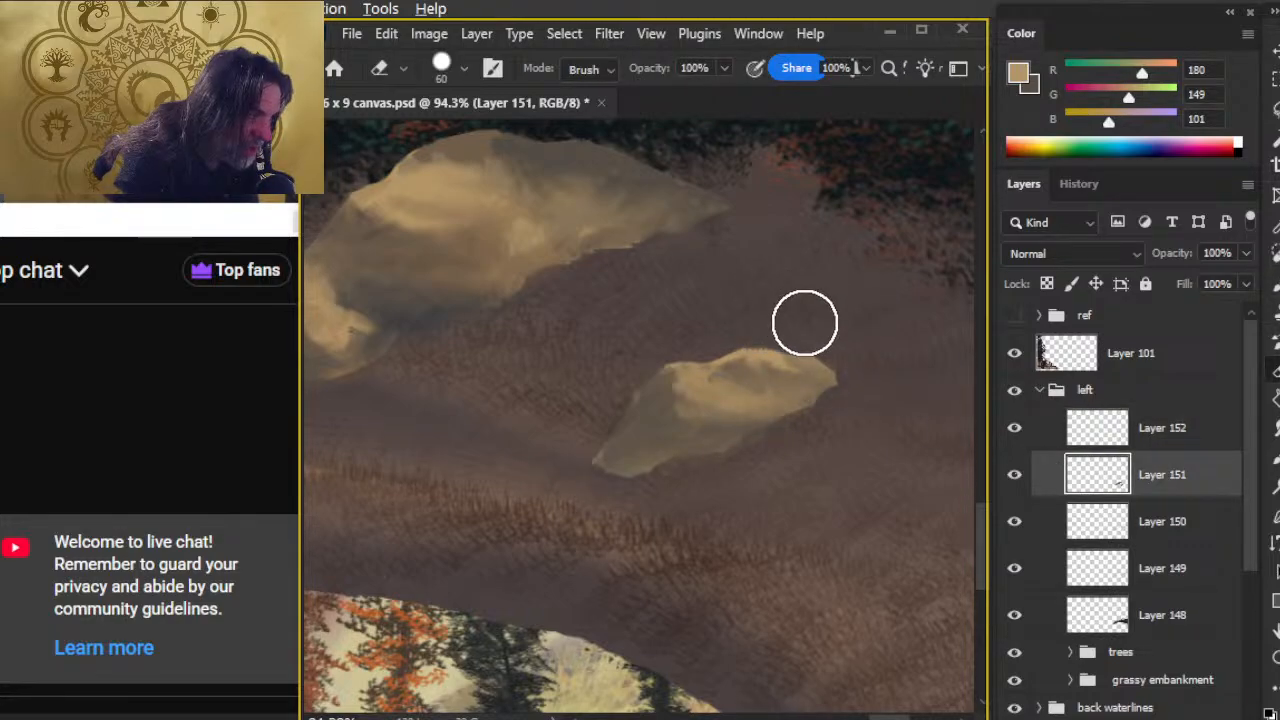
right_click(1159, 432)
click(1223, 302)
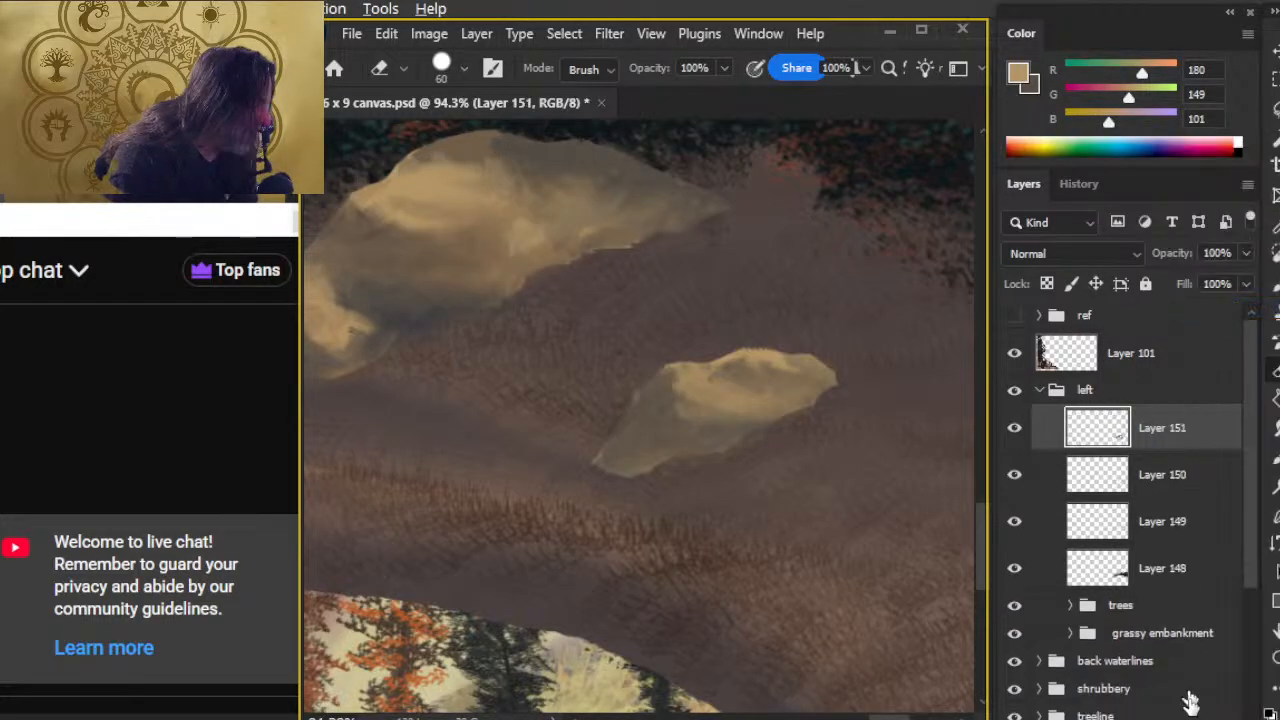
key(ctrl+shift+alt+n)
- Paint jagged tan texture strokes across the shaded middle of the larger rock with the size 25 brush
key(b)
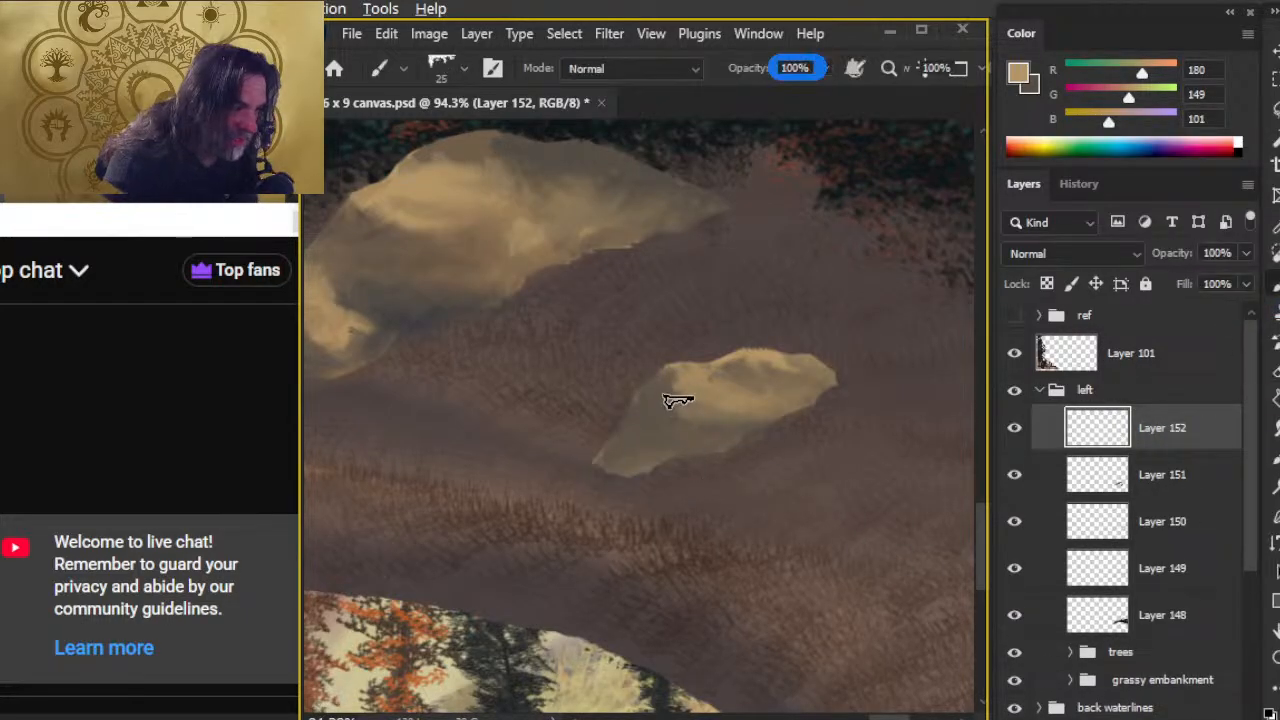
key(alt)
drag(520, 321, 748, 384)
mouse_move(608, 335)
mouse_down()
mouse_move(656, 309)
mouse_move(617, 334)
mouse_move(711, 316)
mouse_move(654, 358)
mouse_move(597, 341)
mouse_move(667, 362)
mouse_move(714, 320)
mouse_up()
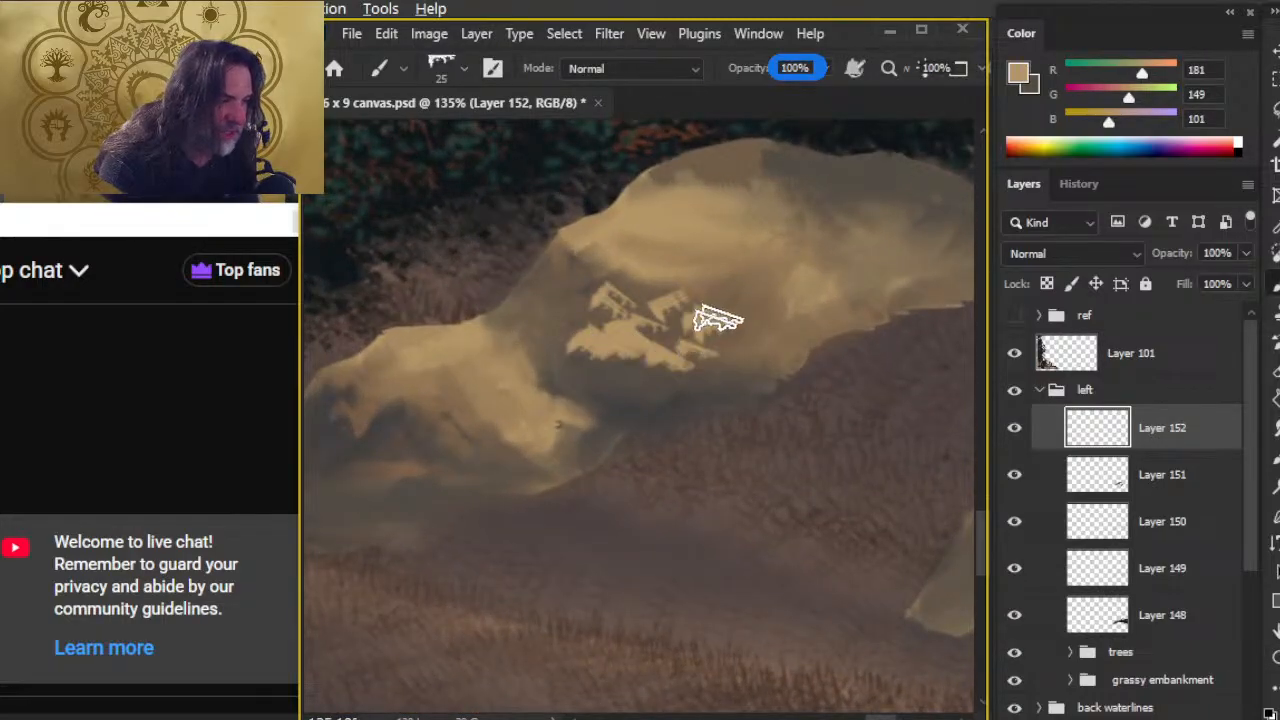
- Fade the tan texture strokes into the rock using the Eraser with the Mountain Chisel brush at 36% opacity
key(e)
right_click(737, 420)
click(766, 540)
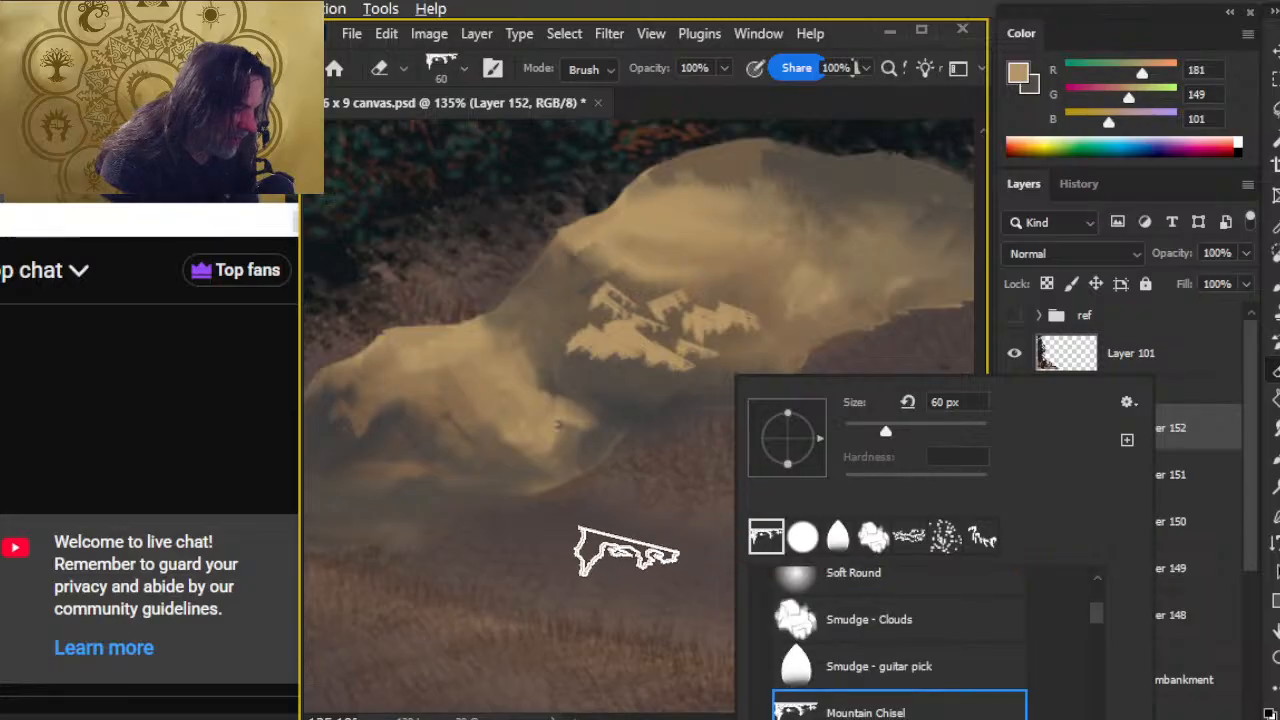
click(628, 548)
key(2)
key(3)
key(3)
key(6)
mouse_move(600, 357)
mouse_down()
mouse_move(575, 313)
mouse_move(700, 350)
mouse_move(635, 334)
mouse_move(599, 365)
mouse_move(696, 358)
mouse_move(644, 321)
mouse_move(726, 311)
mouse_move(748, 325)
mouse_move(650, 302)
mouse_move(725, 356)
mouse_up()
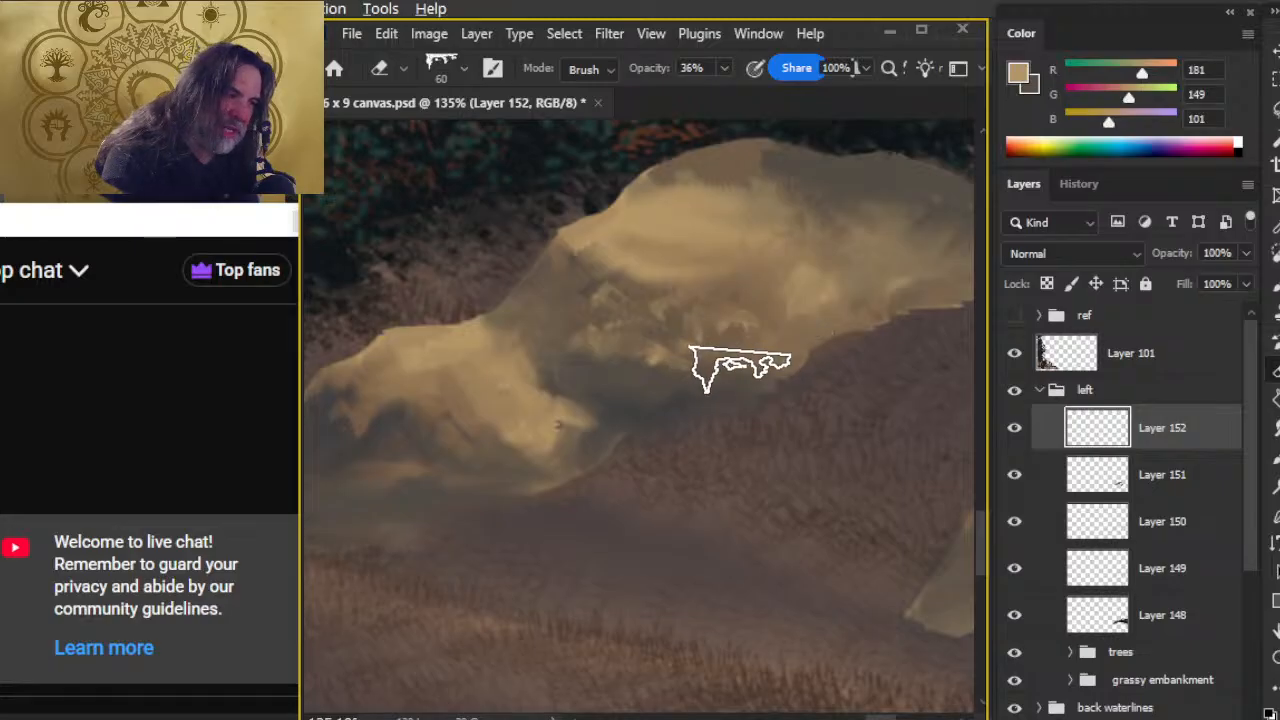
- Add tan texture strokes on the left side of the larger rock's upper hump and soften them with the Eraser
key(b)
mouse_move(565, 320)
mouse_down()
mouse_move(534, 286)
mouse_move(524, 312)
mouse_move(549, 322)
mouse_move(592, 290)
mouse_move(562, 312)
mouse_move(587, 340)
mouse_move(622, 345)
mouse_move(547, 359)
mouse_move(629, 285)
mouse_move(699, 352)
mouse_move(578, 285)
mouse_up()
key(e)
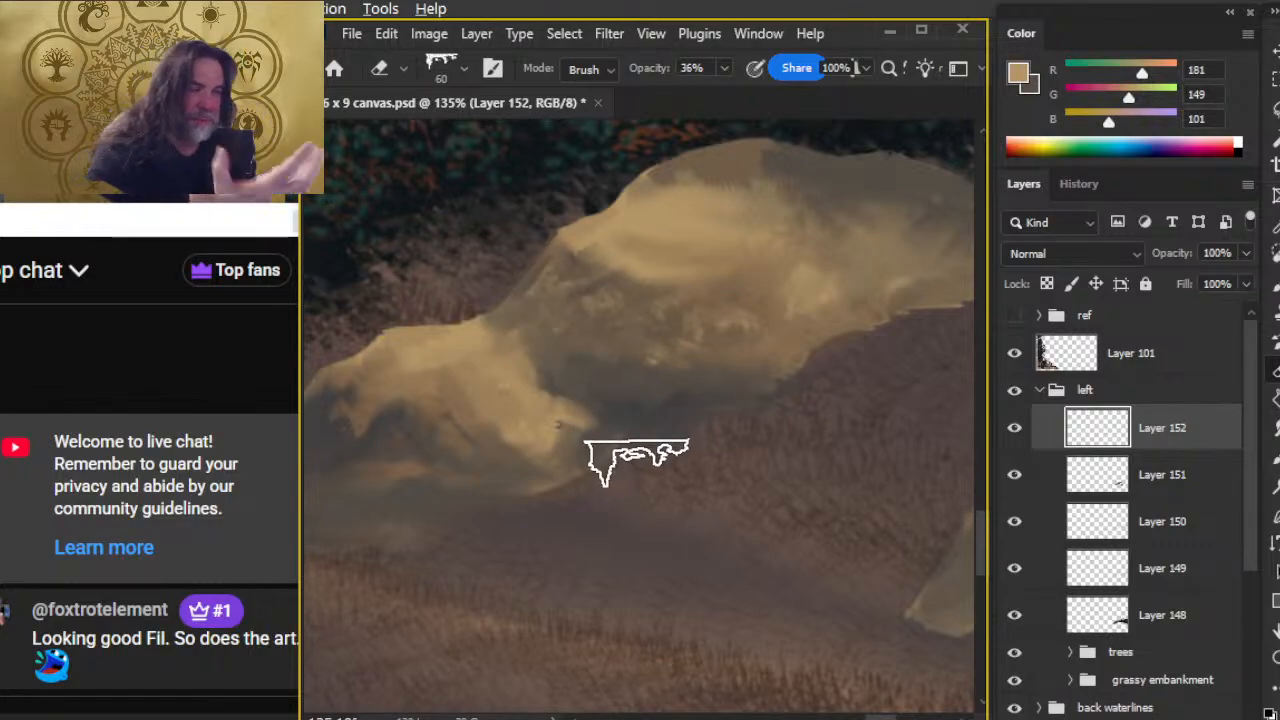
key(r)
- Paint small tan texture strokes along the upper hump's lower edge and fade them with the Eraser at 36% opacity
mouse_move(700, 500)
mouse_down()
mouse_move(597, 491)
mouse_move(604, 483)
mouse_up()
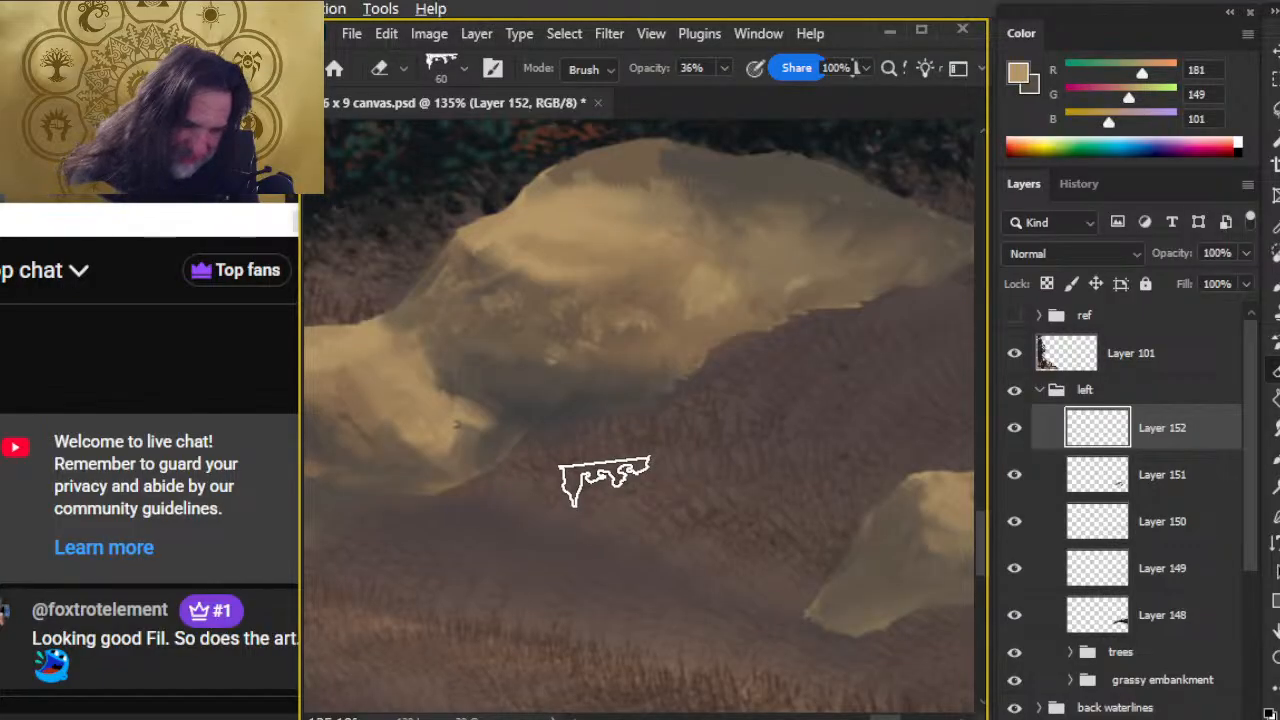
key(b)
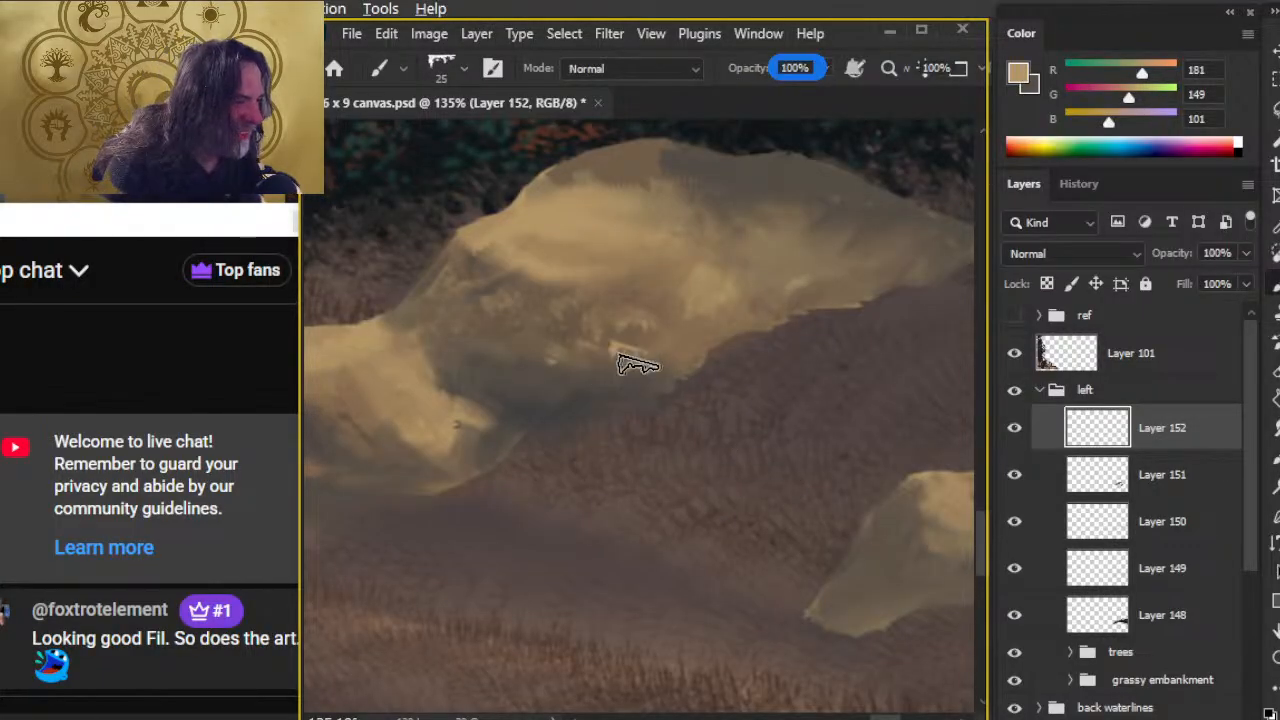
mouse_move(602, 373)
mouse_down()
mouse_move(571, 400)
mouse_move(519, 374)
mouse_move(594, 389)
mouse_move(534, 383)
mouse_up()
key(e)
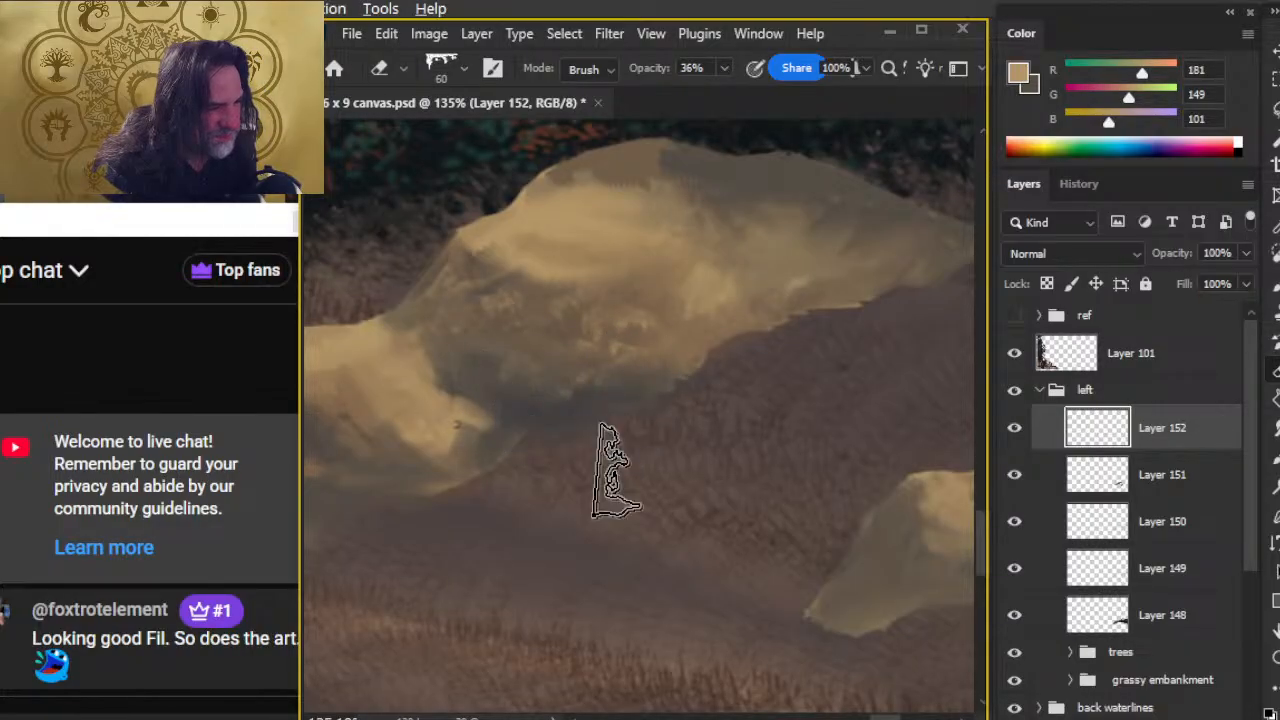
key(b)
key(e)
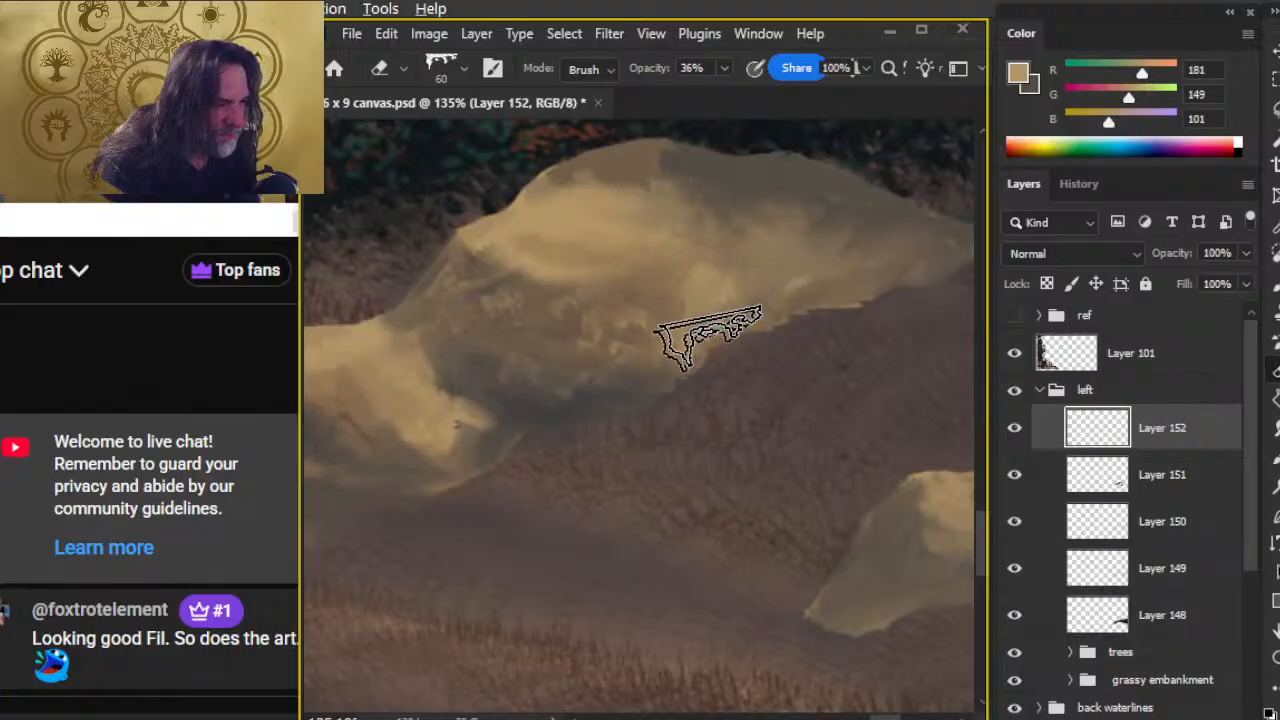
- Paint tan texture strokes on the lower hump's shaded left face with the size 30 brush and fade them with the Eraser at 36% opacity
mouse_move(844, 442)
mouse_down()
mouse_move(885, 398)
mouse_move(823, 418)
mouse_up()
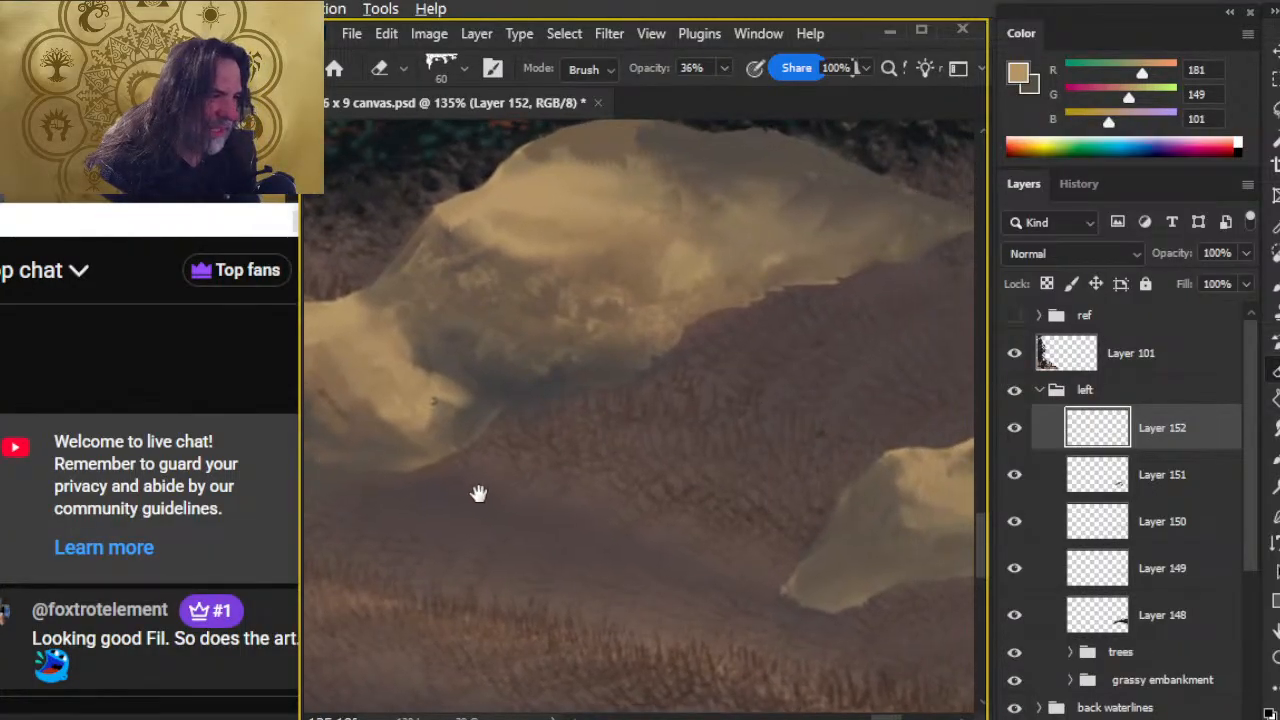
drag(480, 497, 840, 446)
key(b)
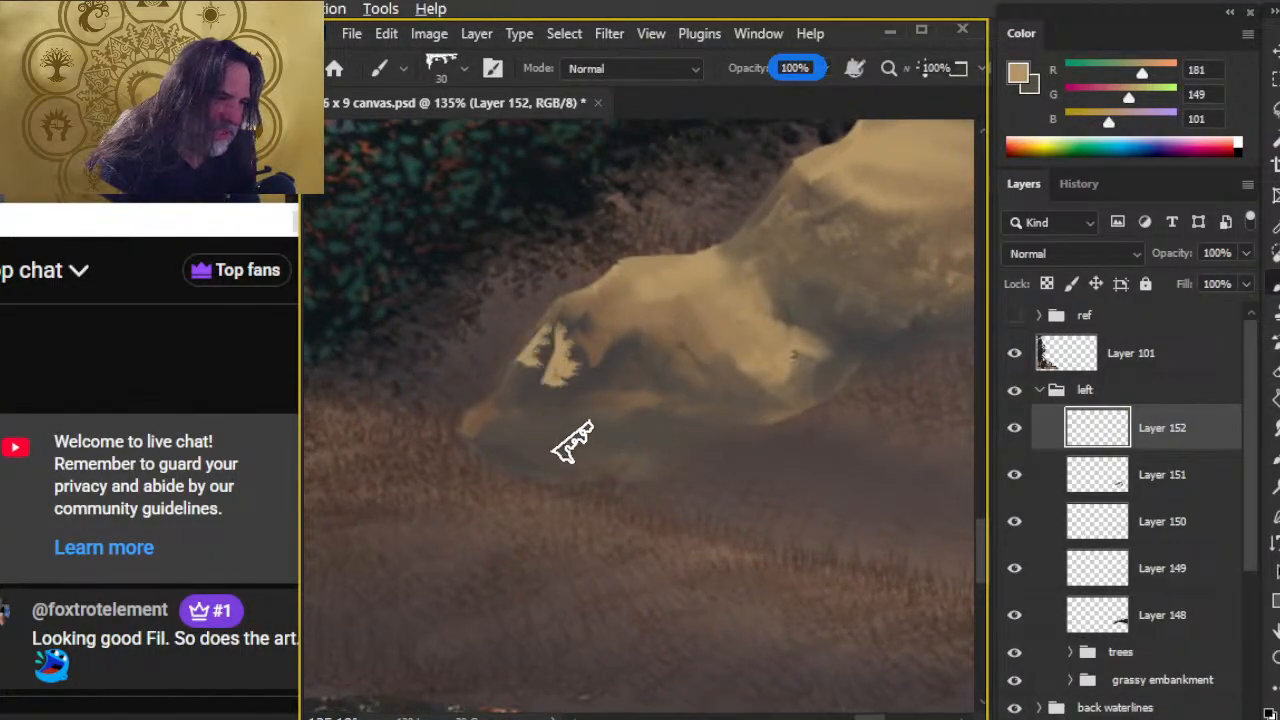
key(e)
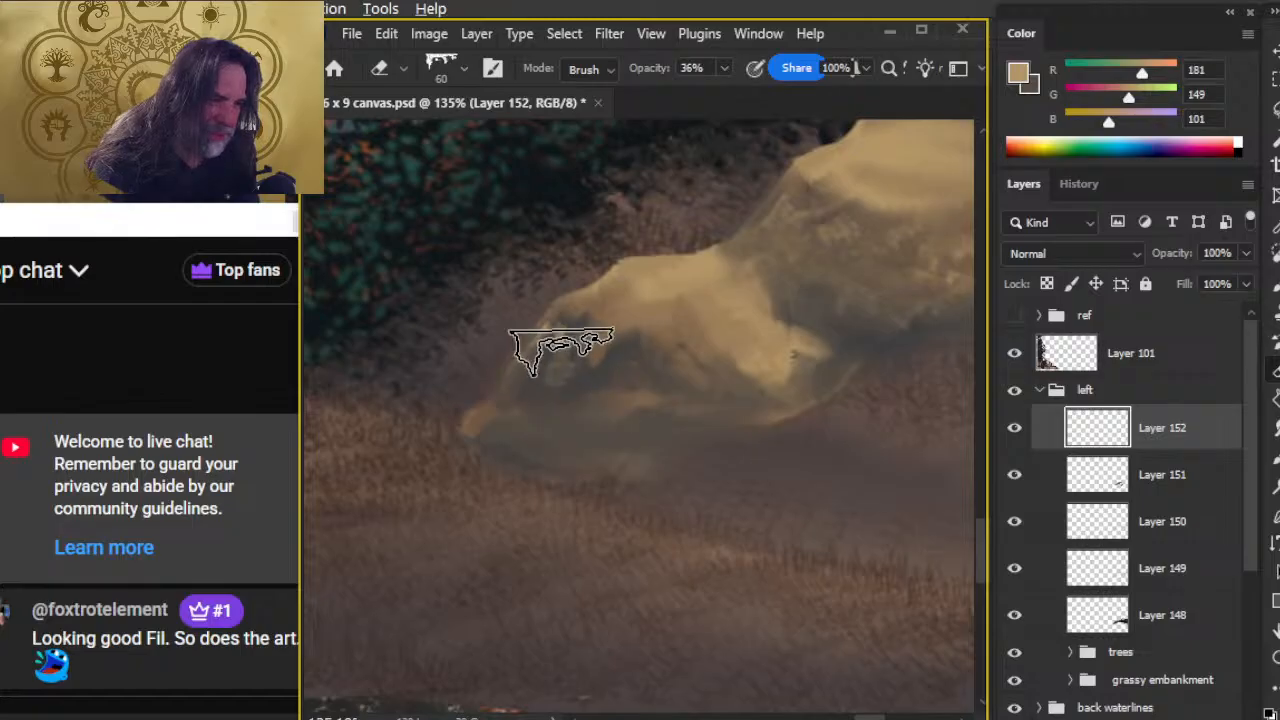
key(z)
key(l)
mouse_move(443, 491)
mouse_down()
mouse_move(428, 601)
mouse_move(399, 540)
mouse_move(471, 550)
mouse_up()
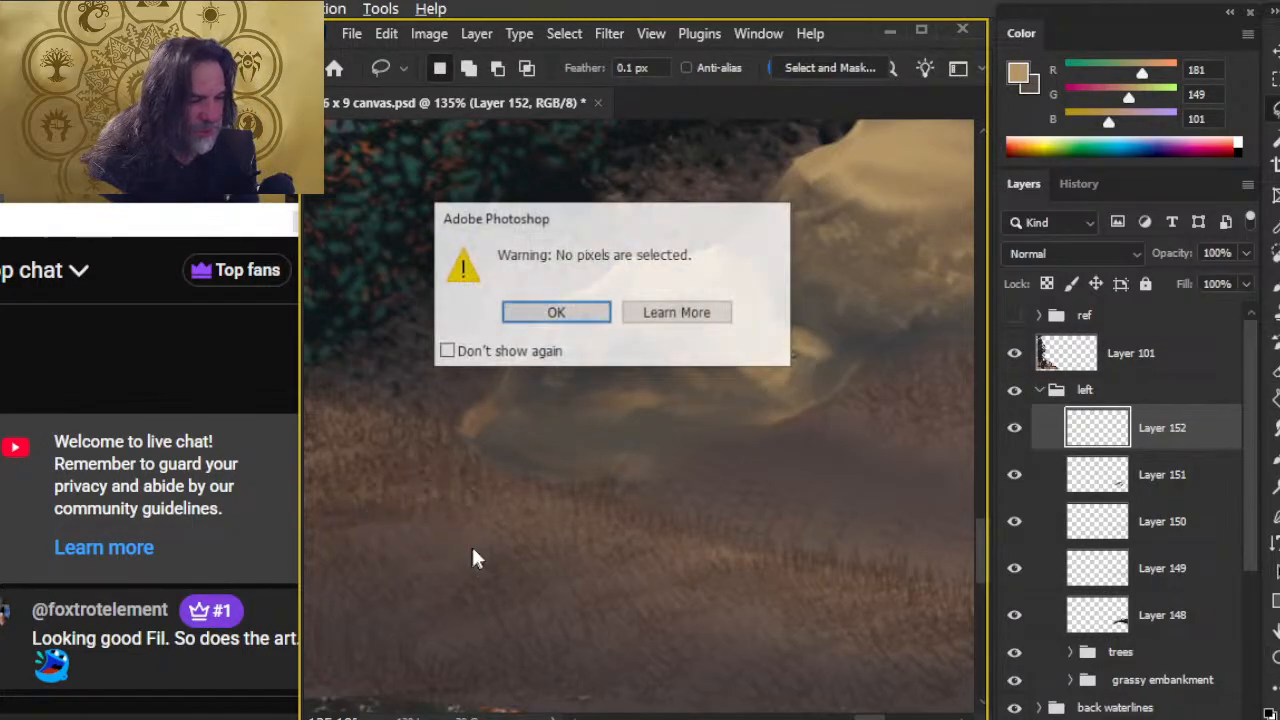
click(560, 314)
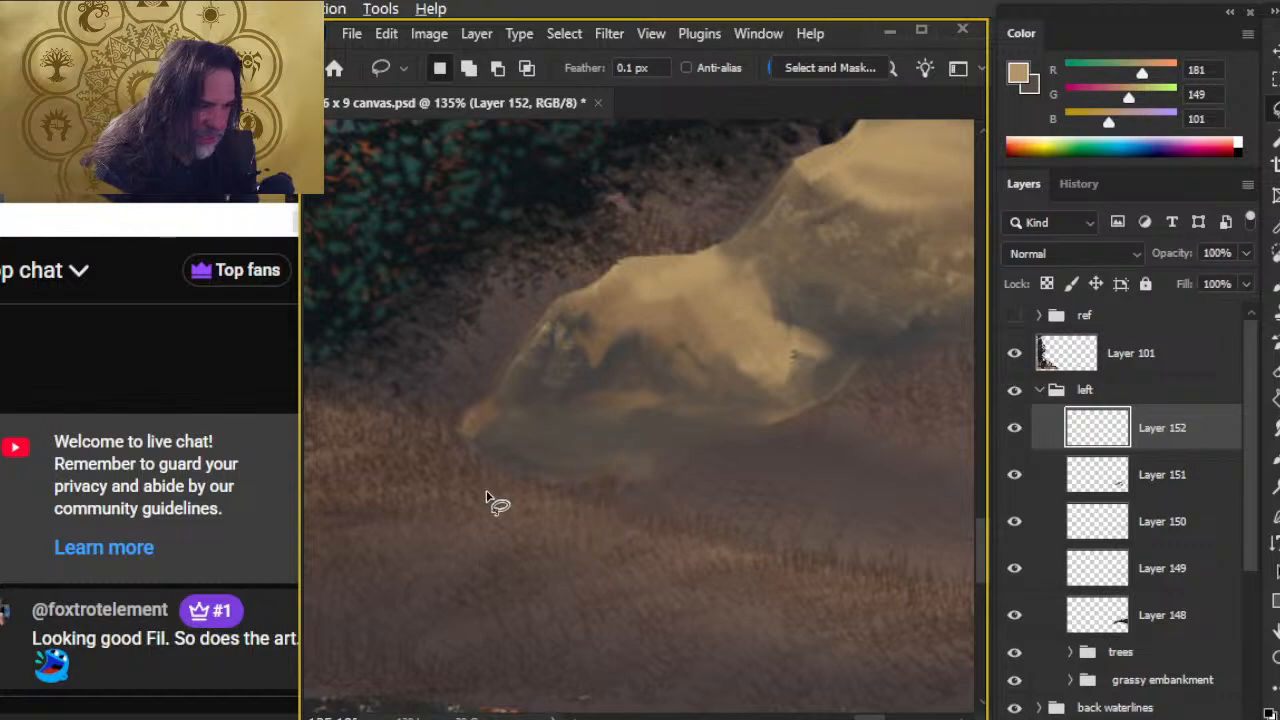
- Add more small tan texture strokes inside the lower hump's dark shadow area and soften each with the Eraser
key(b)
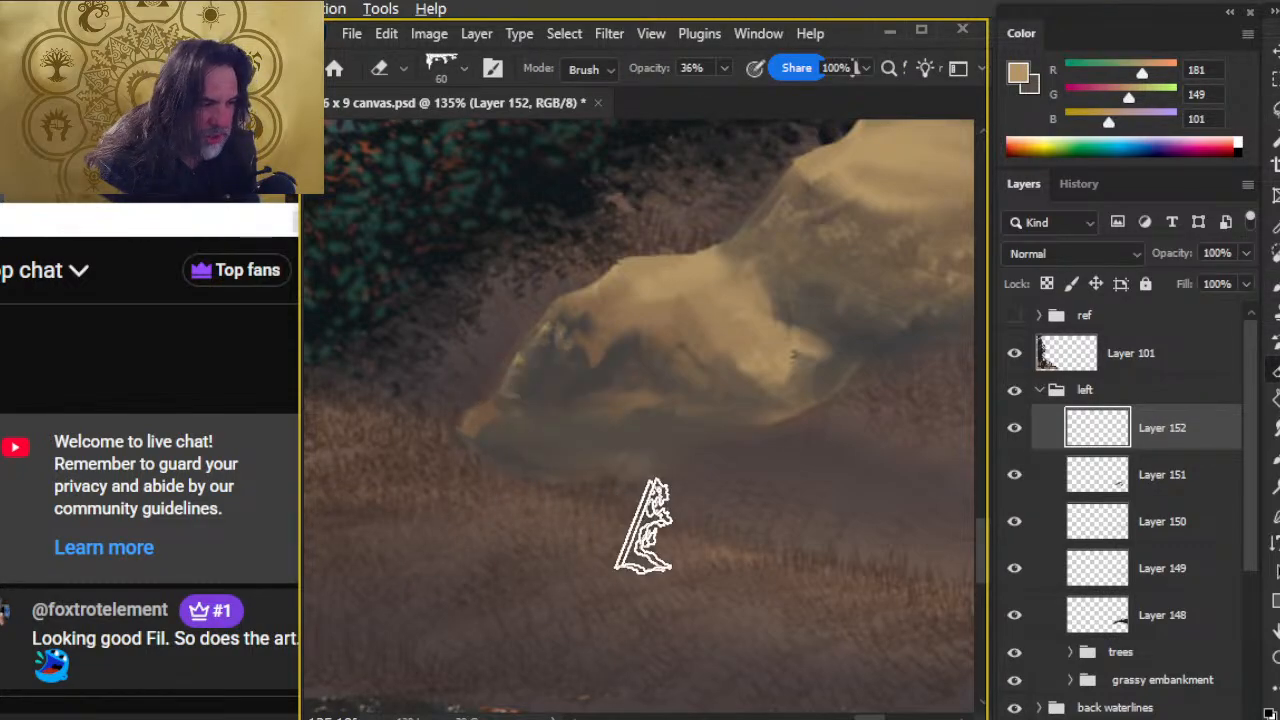
mouse_move(583, 363)
mouse_down()
mouse_move(596, 399)
mouse_move(630, 374)
mouse_move(670, 385)
mouse_move(647, 385)
mouse_move(662, 368)
mouse_move(642, 408)
mouse_move(532, 388)
mouse_move(574, 405)
mouse_move(704, 383)
mouse_move(640, 413)
mouse_move(583, 350)
mouse_move(573, 398)
mouse_move(696, 400)
mouse_move(586, 361)
mouse_move(626, 425)
mouse_up()
key(e)
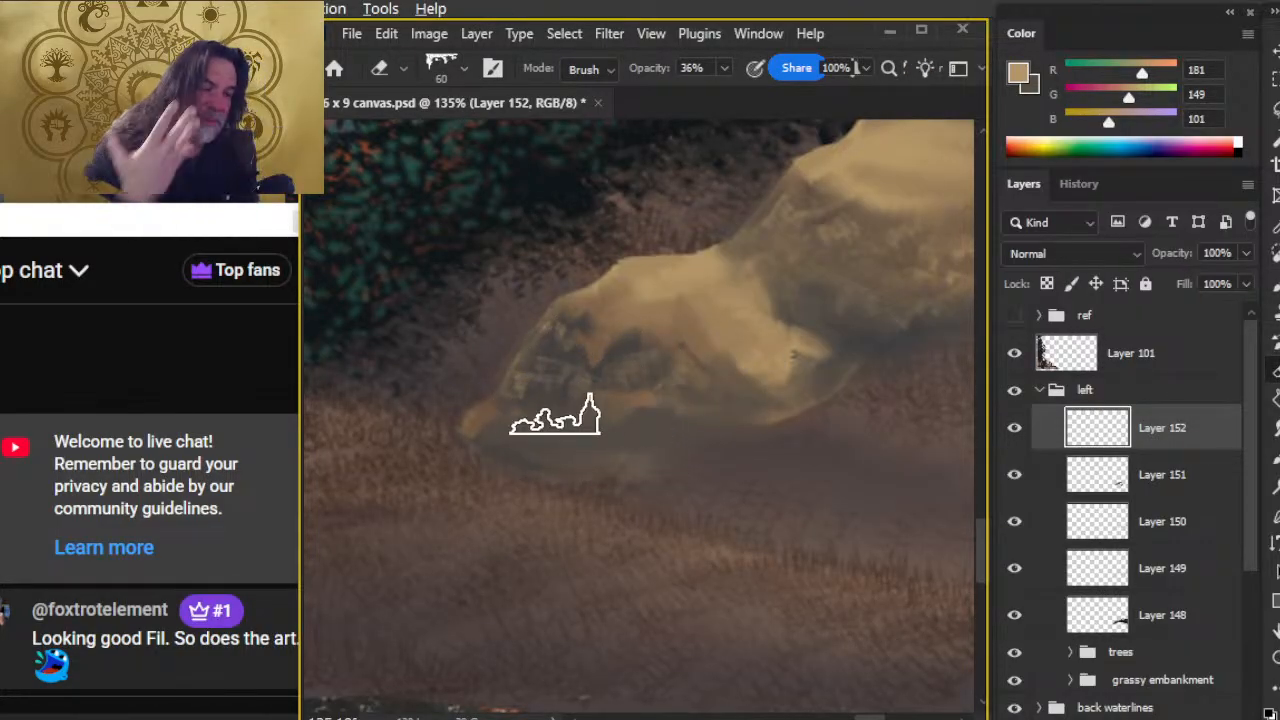
key(b)
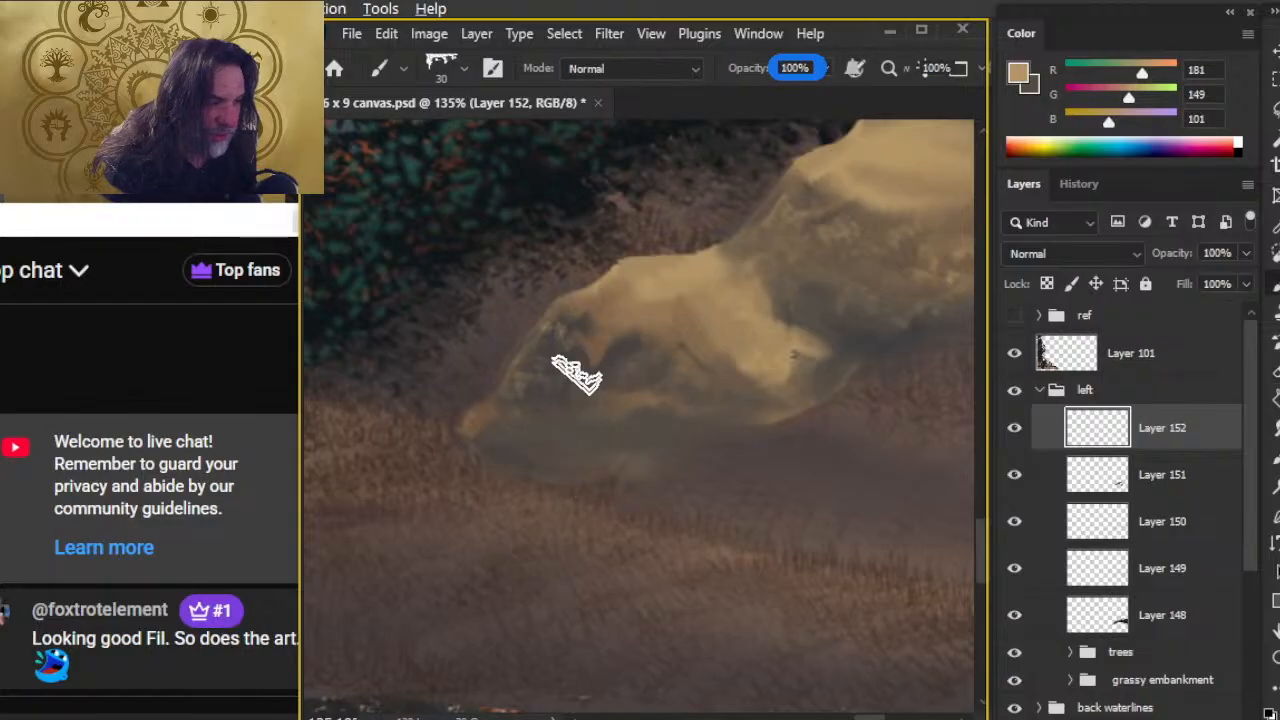
key(e)
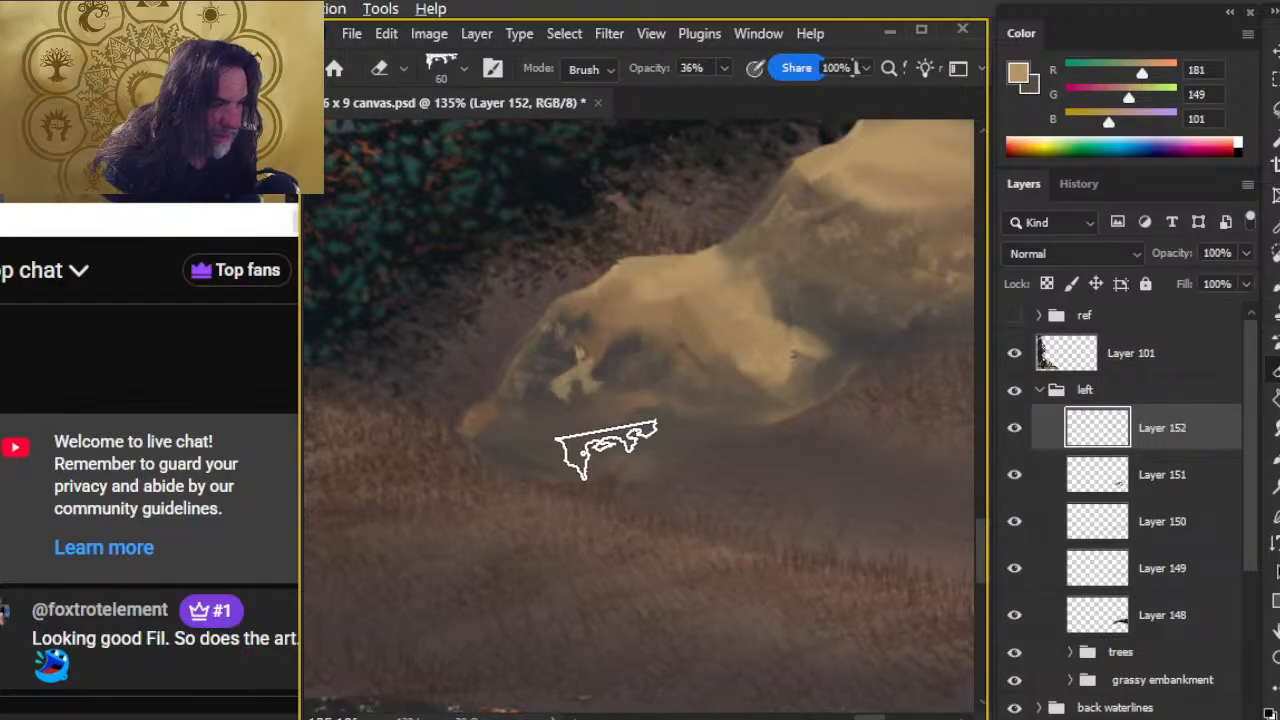
mouse_move(617, 384)
mouse_down()
mouse_move(579, 406)
mouse_move(625, 421)
mouse_move(625, 434)
mouse_move(593, 391)
mouse_move(620, 430)
mouse_up()
- Paint tan texture along the lower hump's left edge and below its shadow, fading it with the Eraser at 36% opacity
key(b)
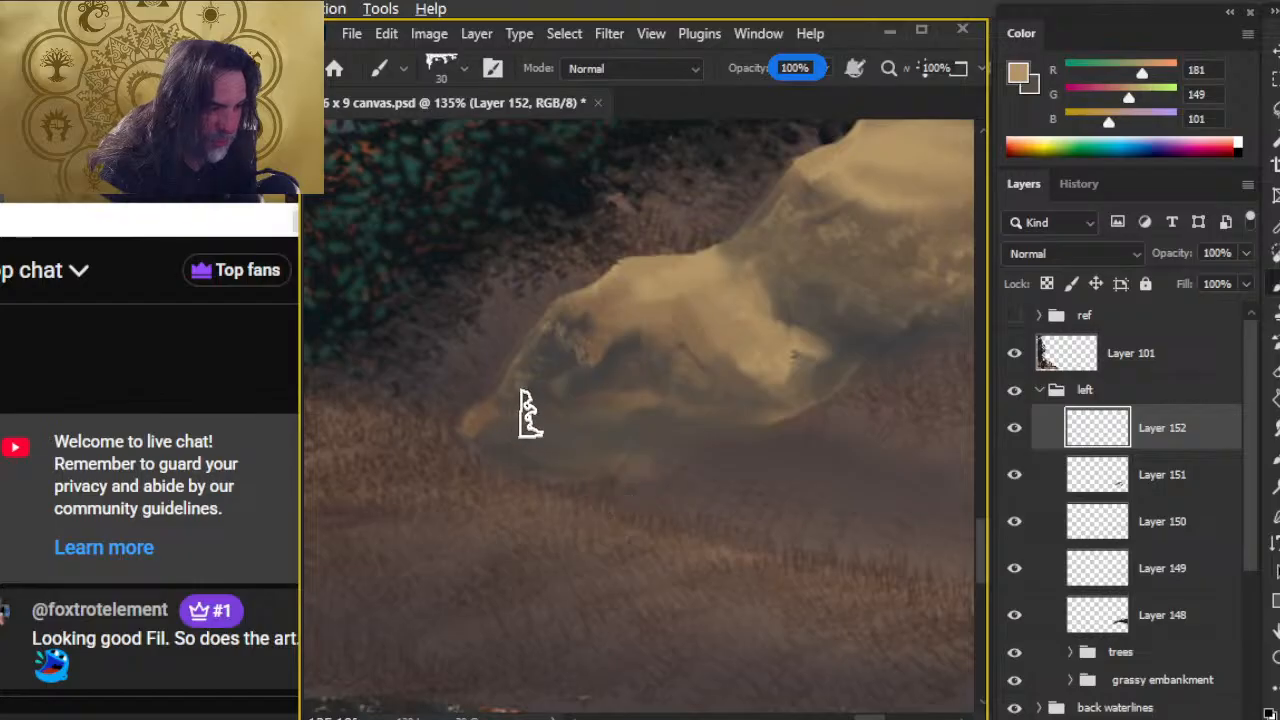
key(e)
key(b)
mouse_move(533, 465)
mouse_down()
mouse_move(544, 413)
mouse_move(586, 438)
mouse_move(588, 398)
mouse_move(597, 427)
mouse_move(617, 423)
mouse_move(643, 385)
mouse_move(646, 413)
mouse_move(716, 398)
mouse_move(697, 440)
mouse_move(554, 426)
mouse_move(538, 401)
mouse_move(626, 393)
mouse_move(557, 436)
mouse_move(724, 441)
mouse_move(622, 364)
mouse_move(711, 404)
mouse_move(747, 463)
mouse_move(583, 477)
mouse_move(626, 396)
mouse_up()
key(e)
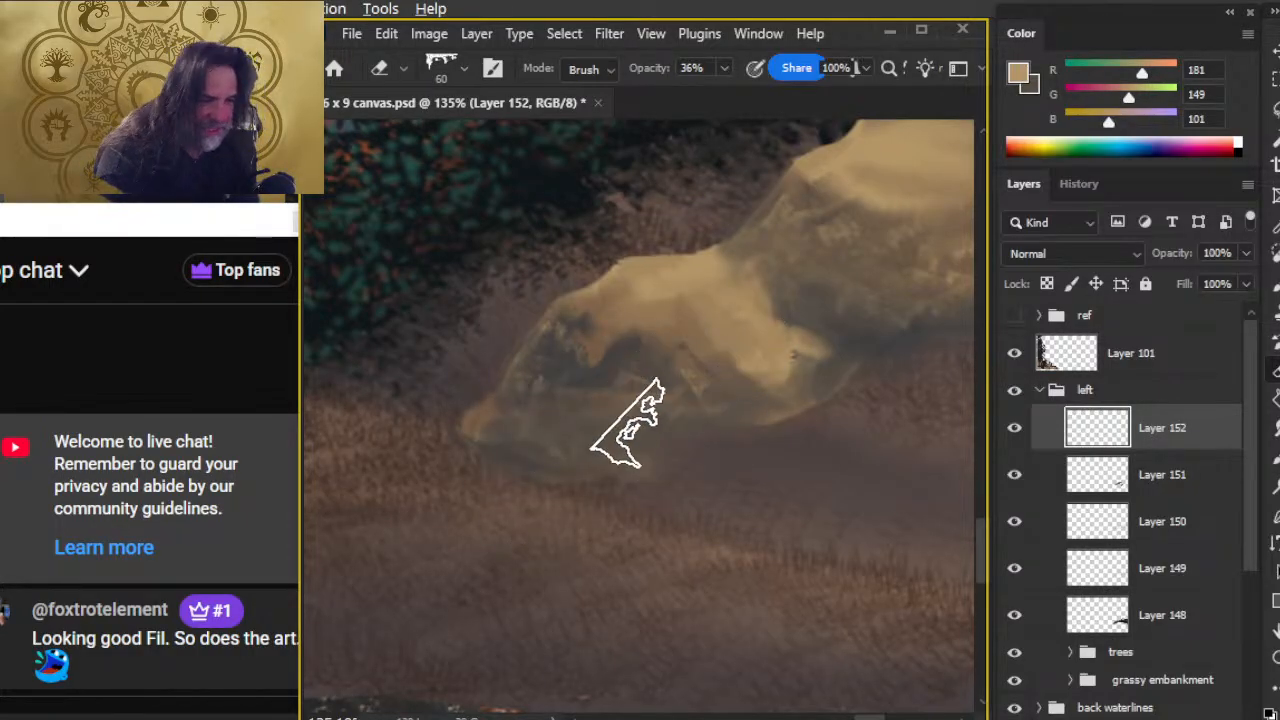
- Paint tan strokes across the lower hump's shaded centre with the size 35 brush and blend them in with the Eraser
key(z)
mouse_move(845, 505)
mouse_down()
mouse_move(737, 479)
mouse_move(752, 449)
mouse_move(733, 355)
mouse_up()
key(space)
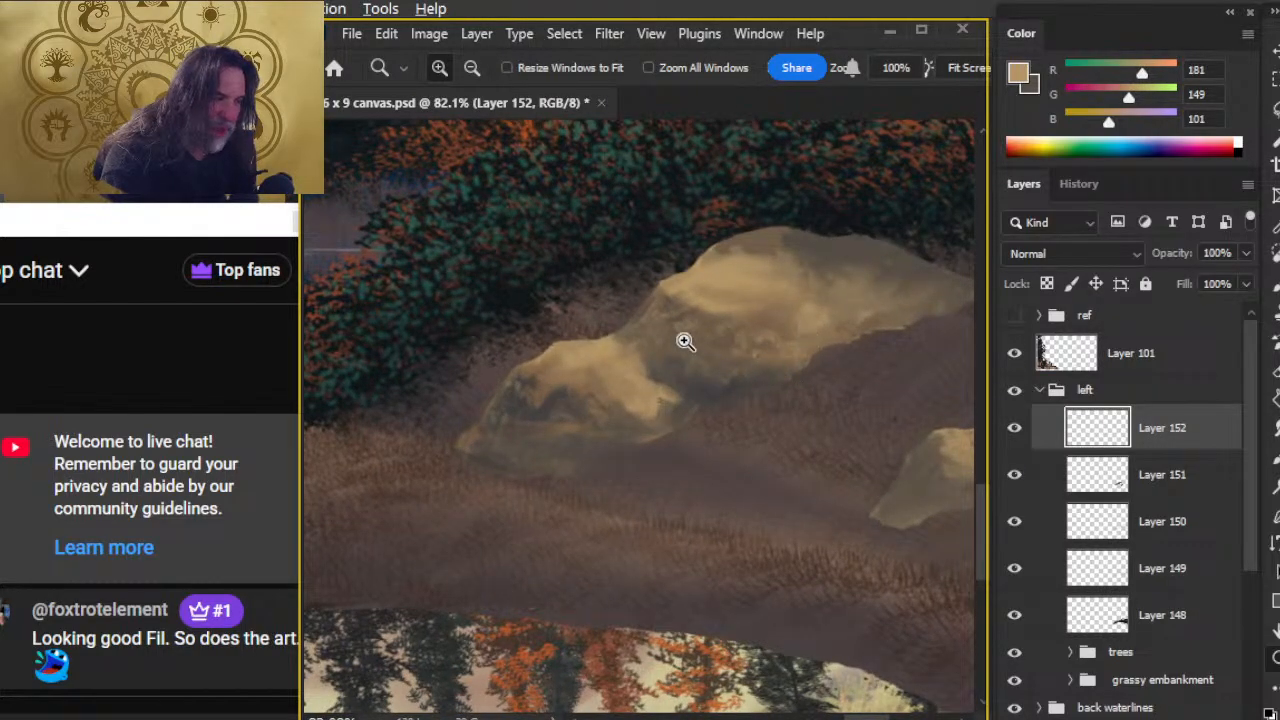
key(b)
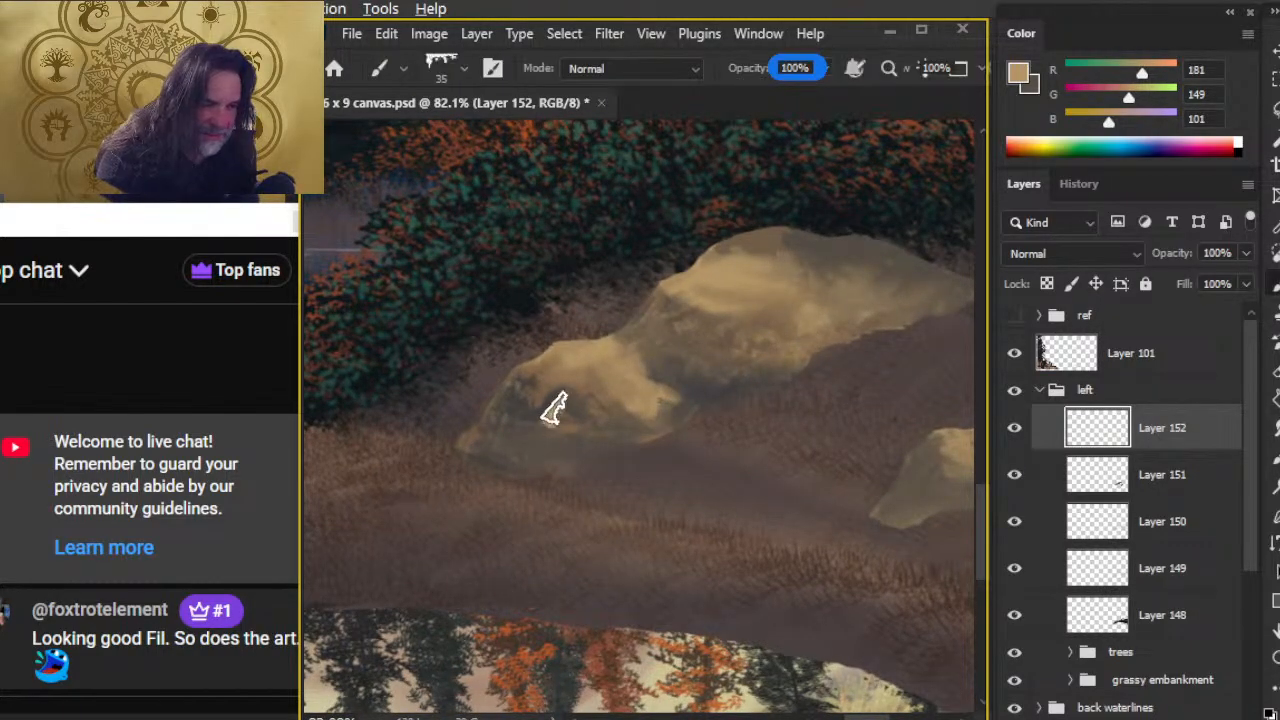
key(e)
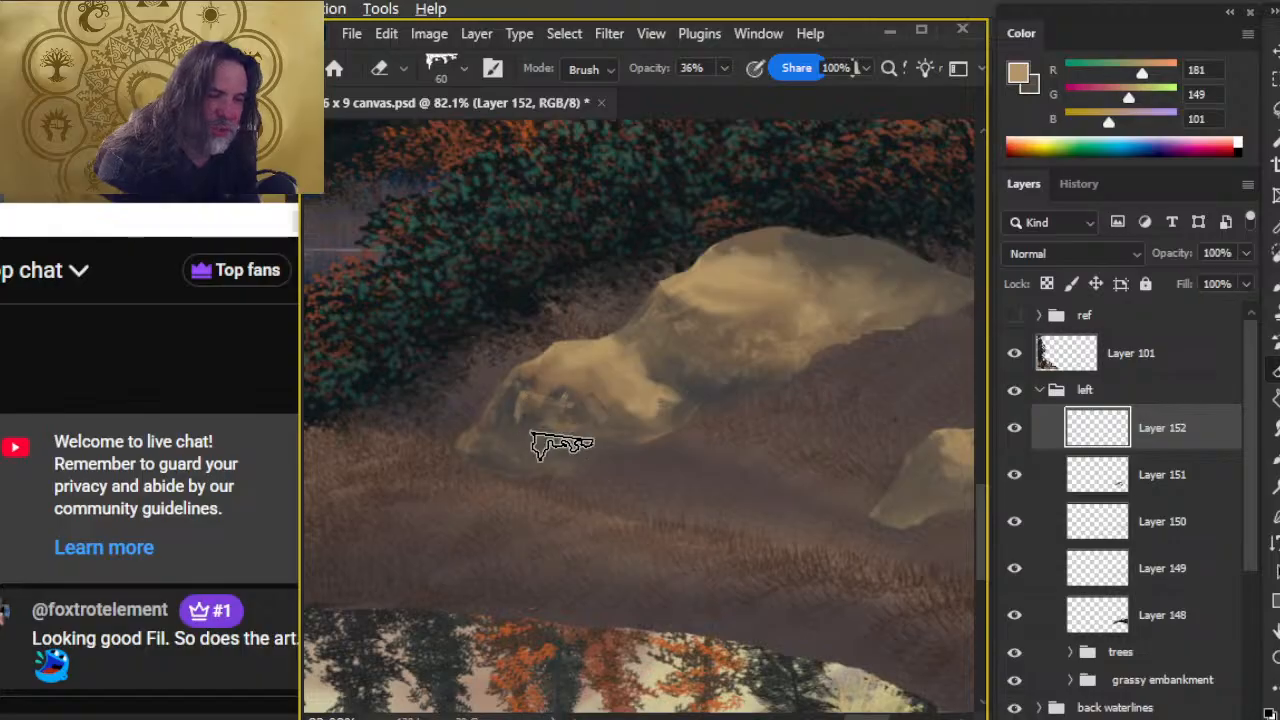
key(b)
key(e)
mouse_move(508, 428)
mouse_down()
mouse_move(543, 434)
mouse_move(549, 418)
mouse_up()
- Add tan texture strokes on the lower hump's lower left face and fade them with the Eraser at 36% opacity
key(b)
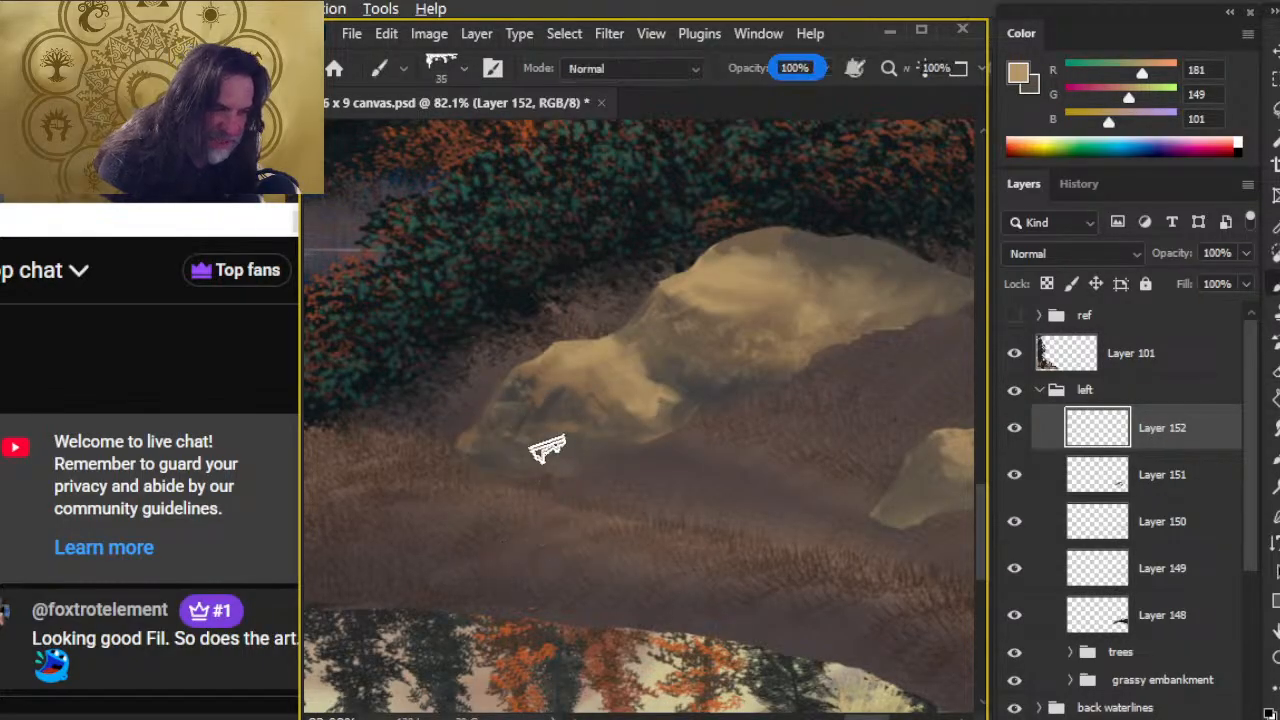
key(e)
drag(529, 434, 587, 440)
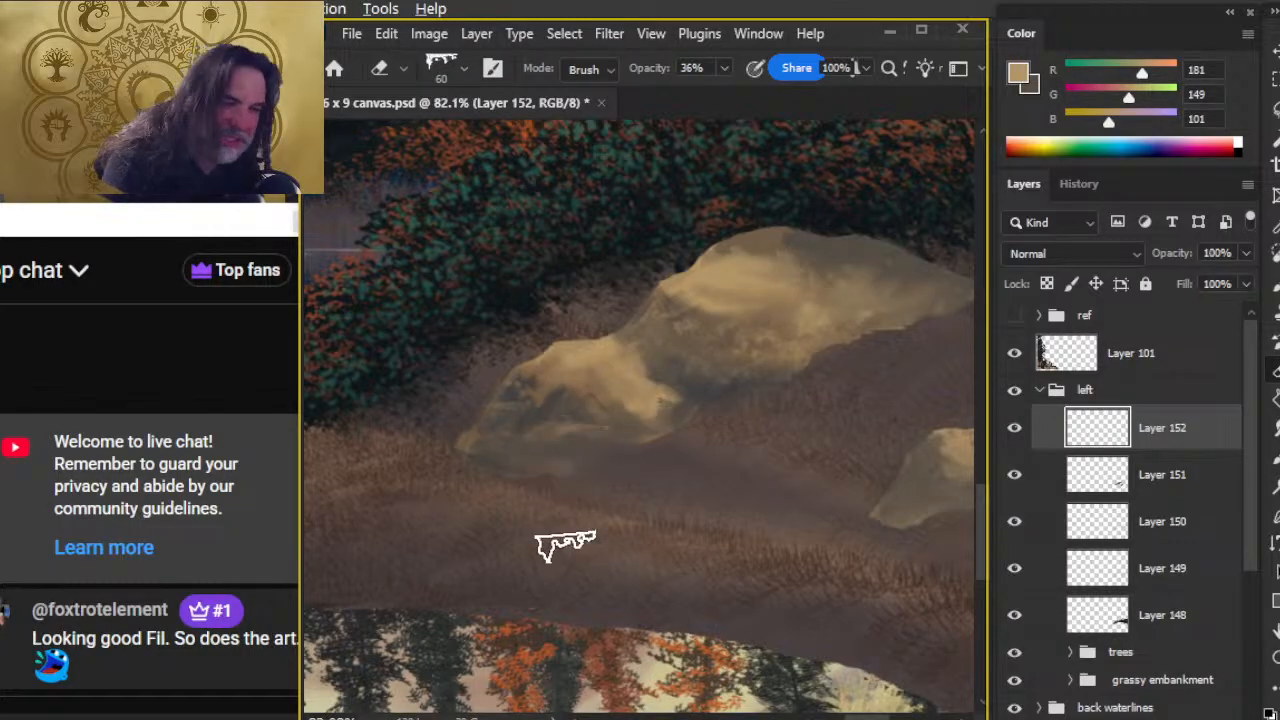
key(b)
key(e)
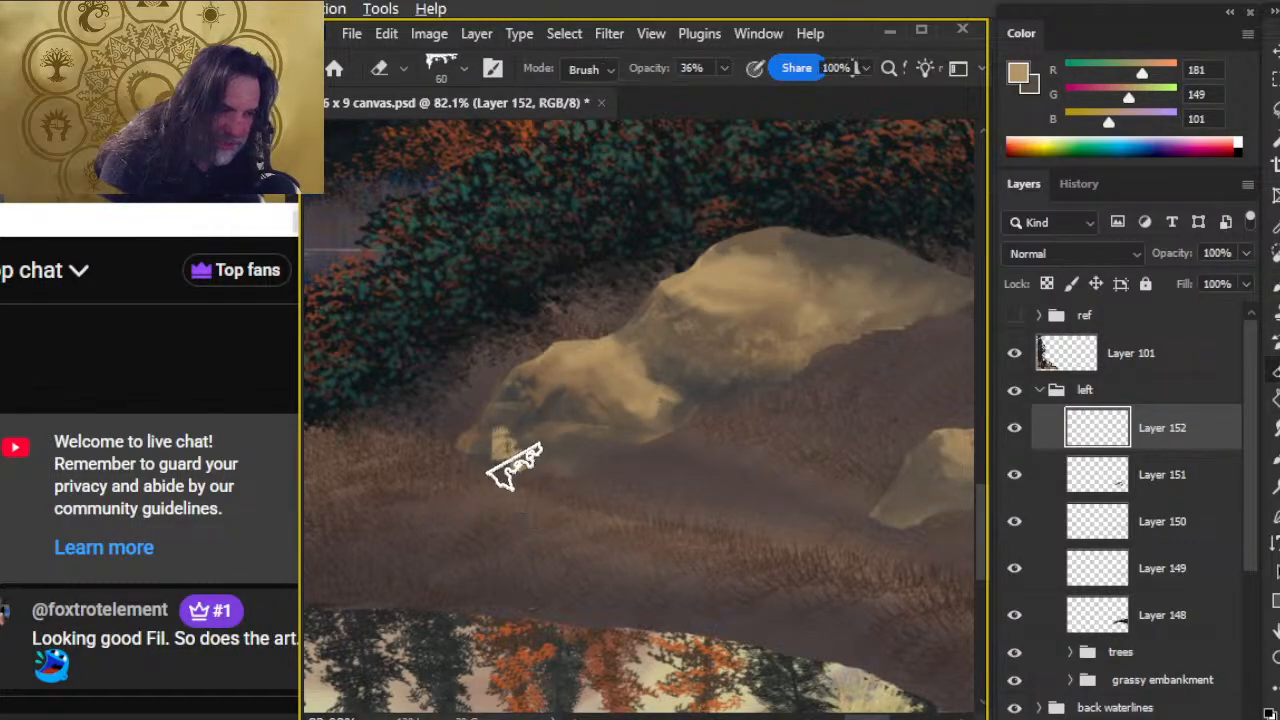
mouse_move(519, 465)
mouse_down()
mouse_move(545, 490)
mouse_move(497, 445)
mouse_move(538, 520)
mouse_move(482, 476)
mouse_move(513, 523)
mouse_move(480, 470)
mouse_move(519, 535)
mouse_up()
- Paint a row of upright tan texture strokes along the lower hump's base and fade them into the rock with the Eraser
key(b)
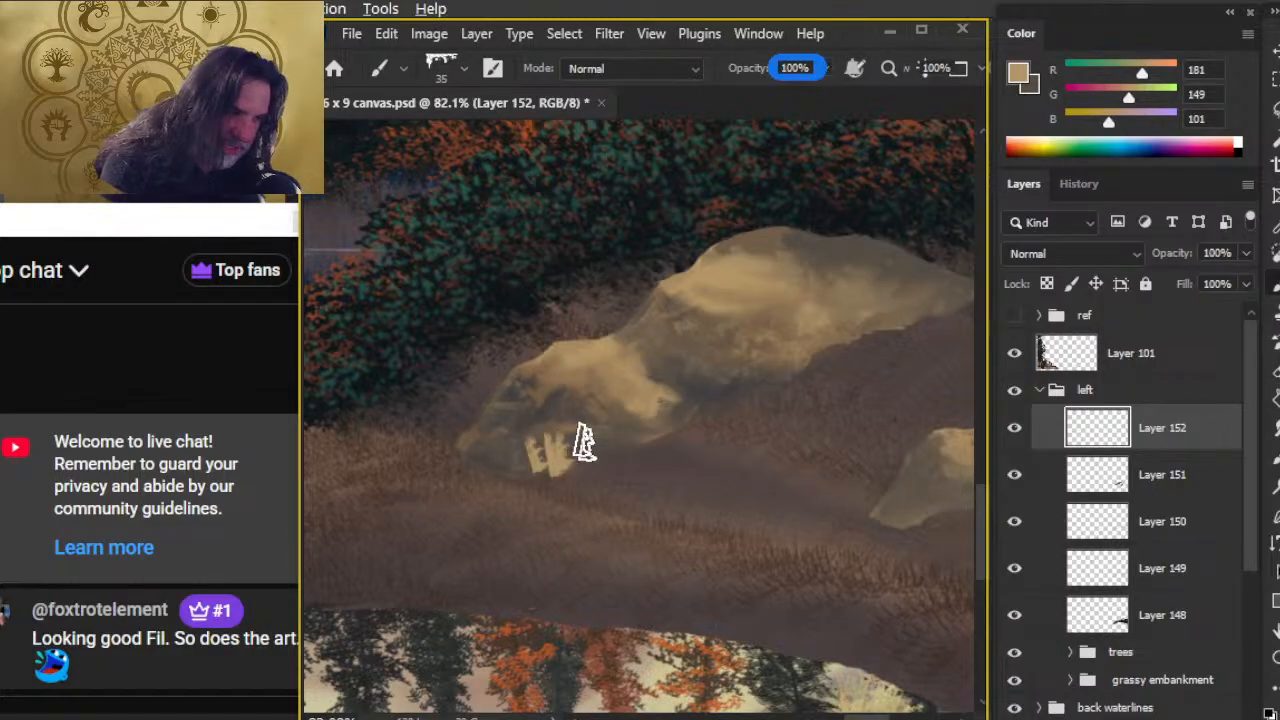
key(e)
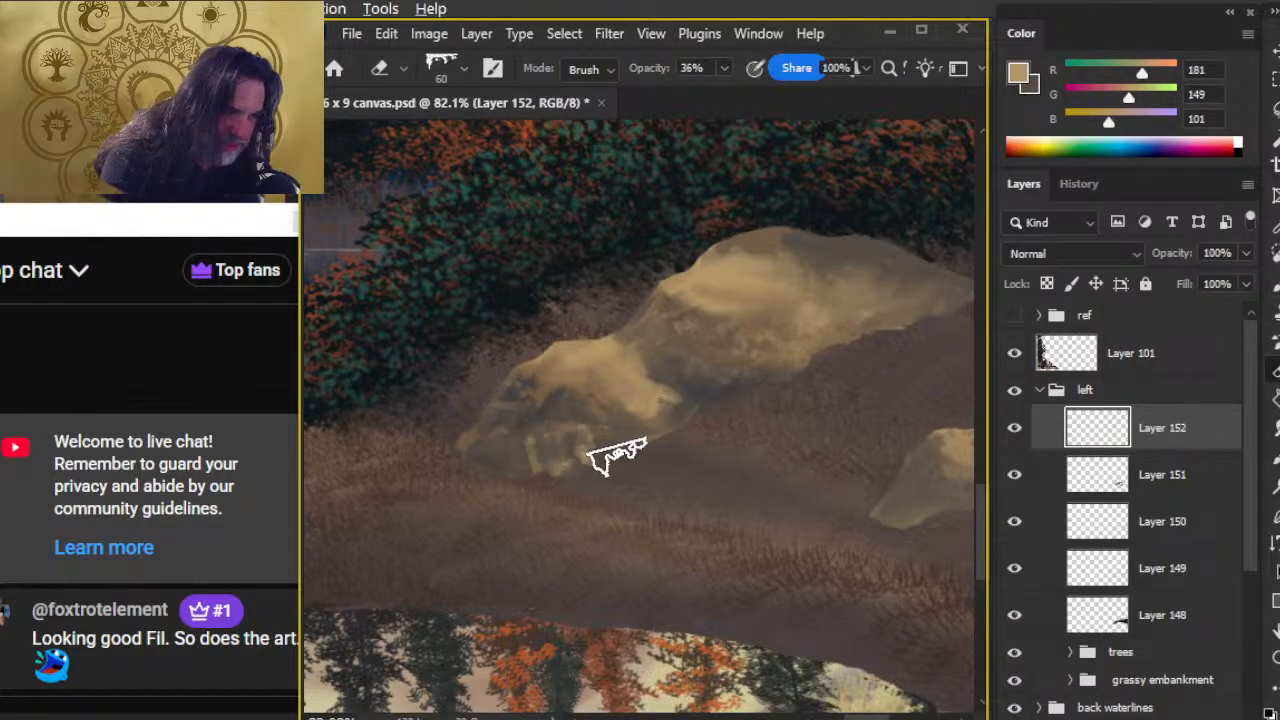
drag(589, 469, 555, 455)
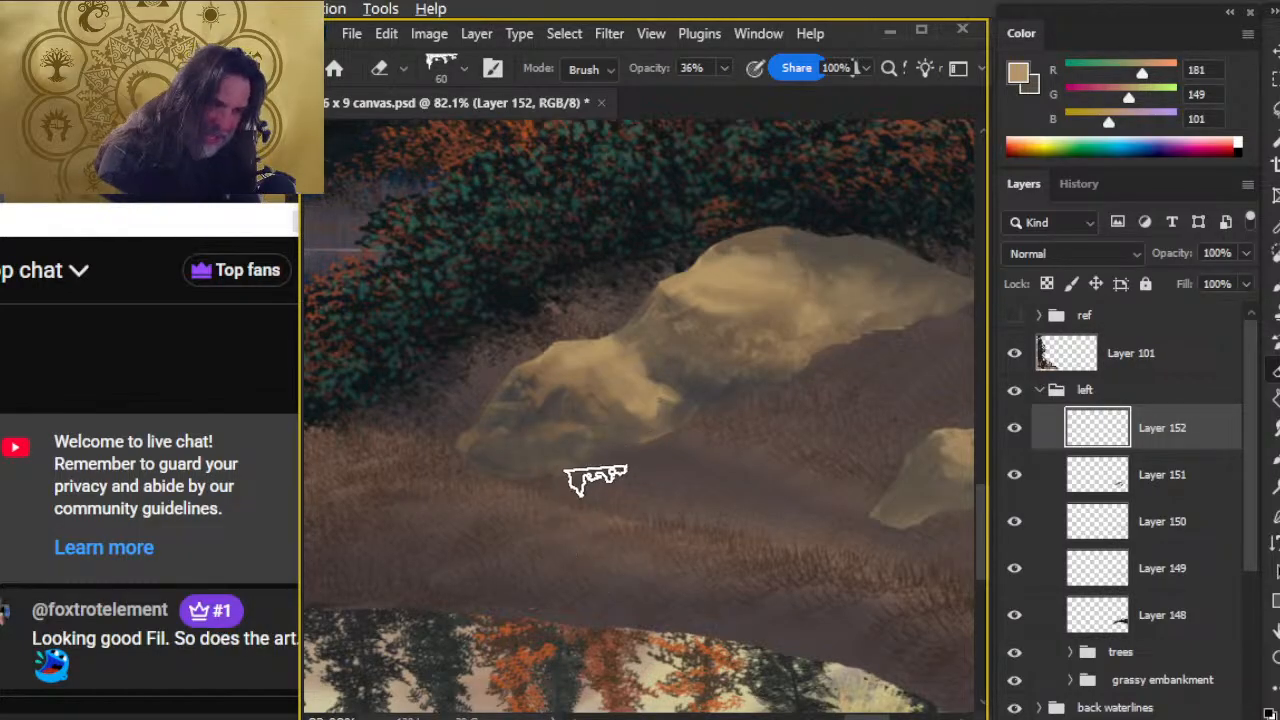
key(b)
key(e)
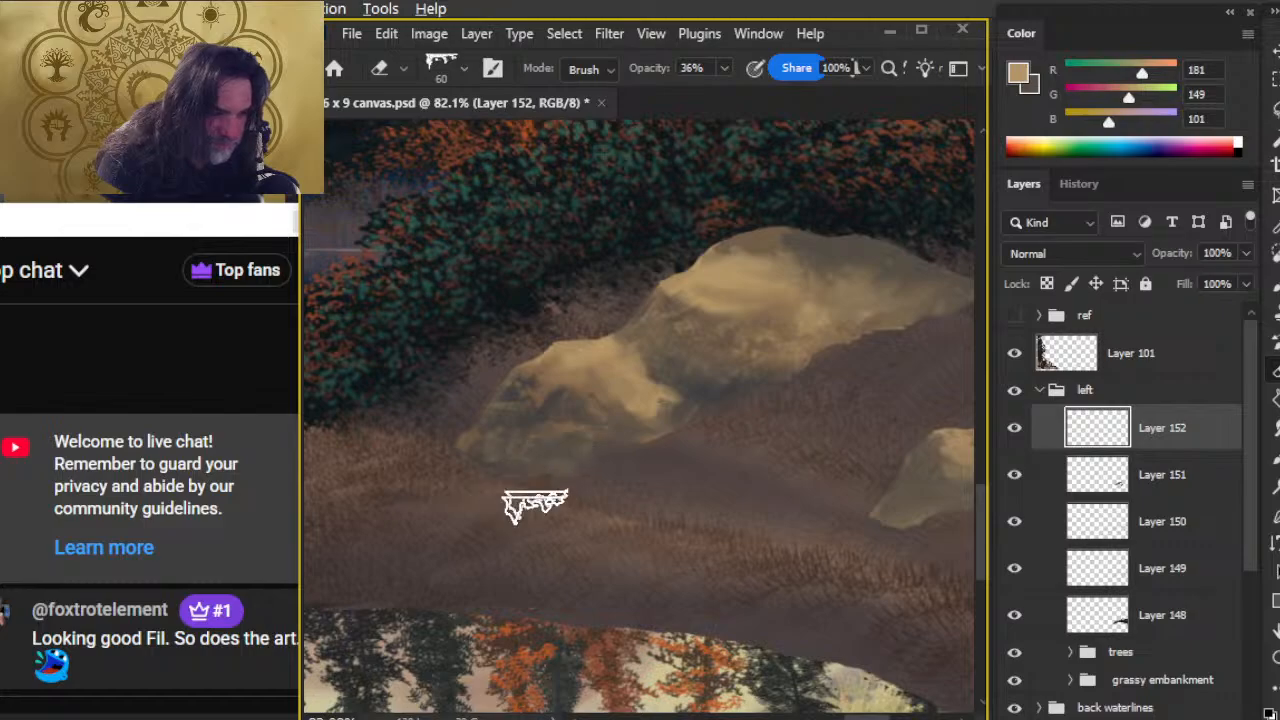
key(b)
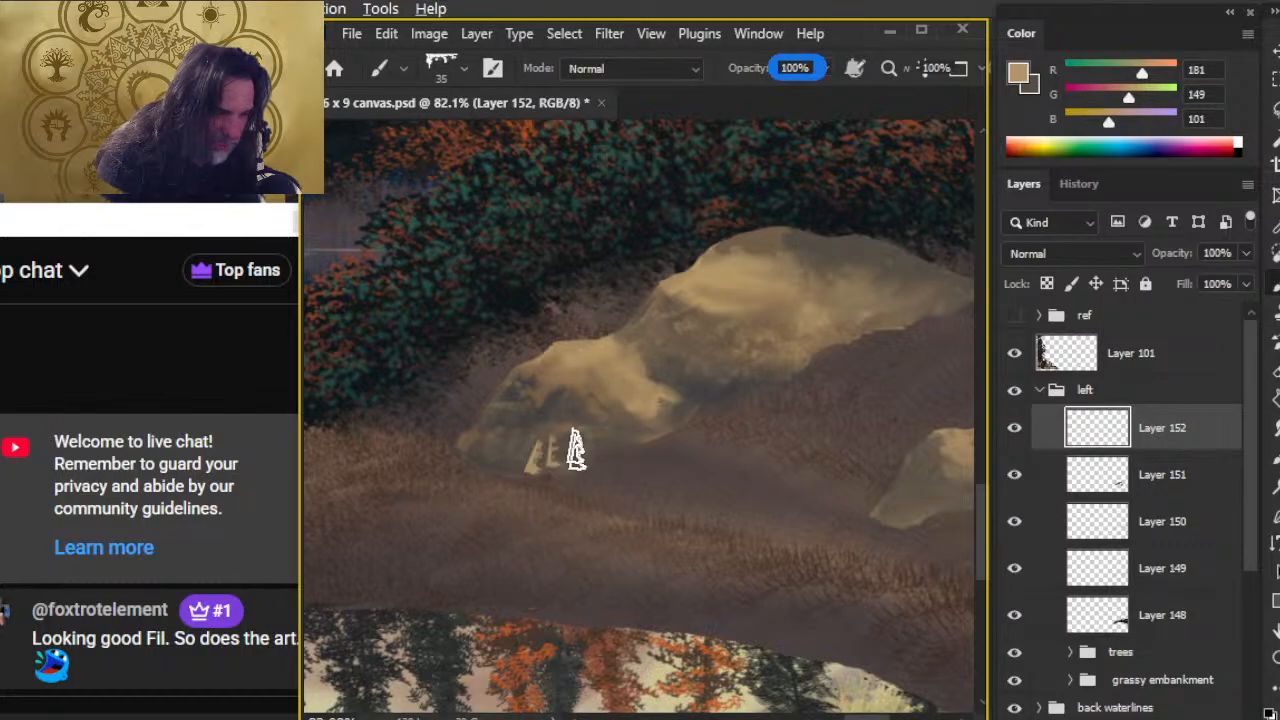
key(e)
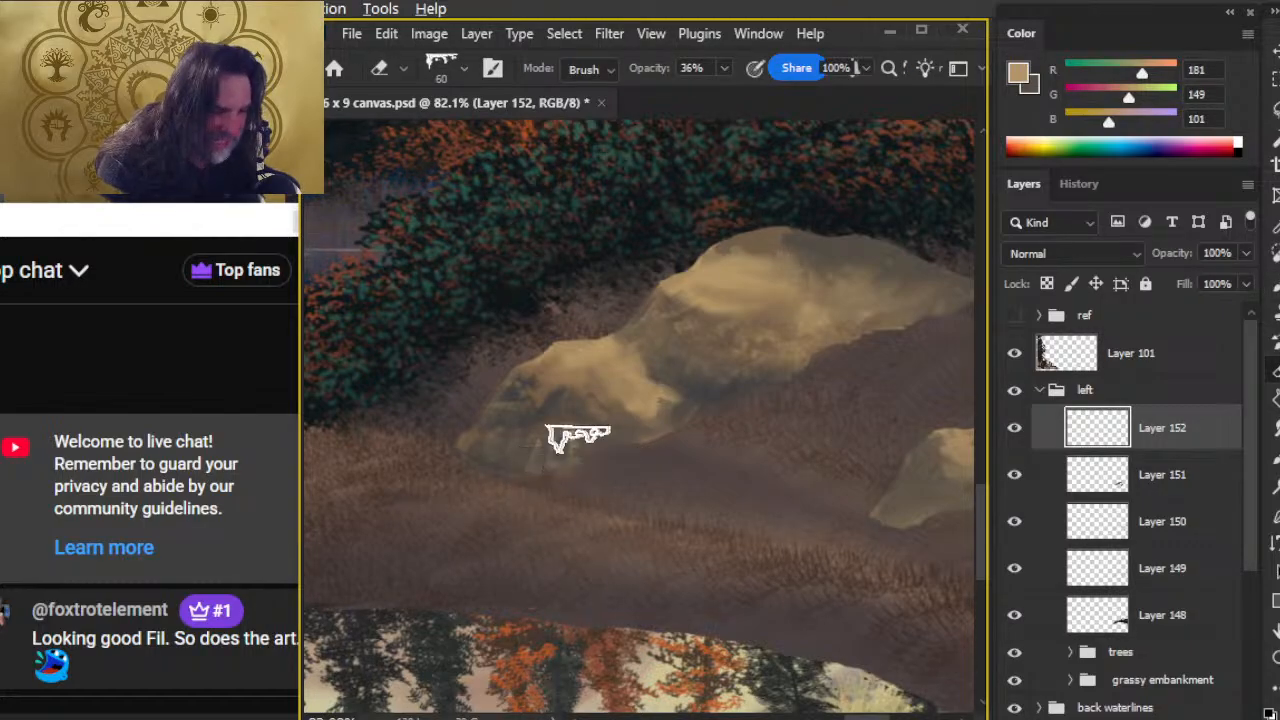
key(b)
drag(549, 460, 520, 457)
key(e)
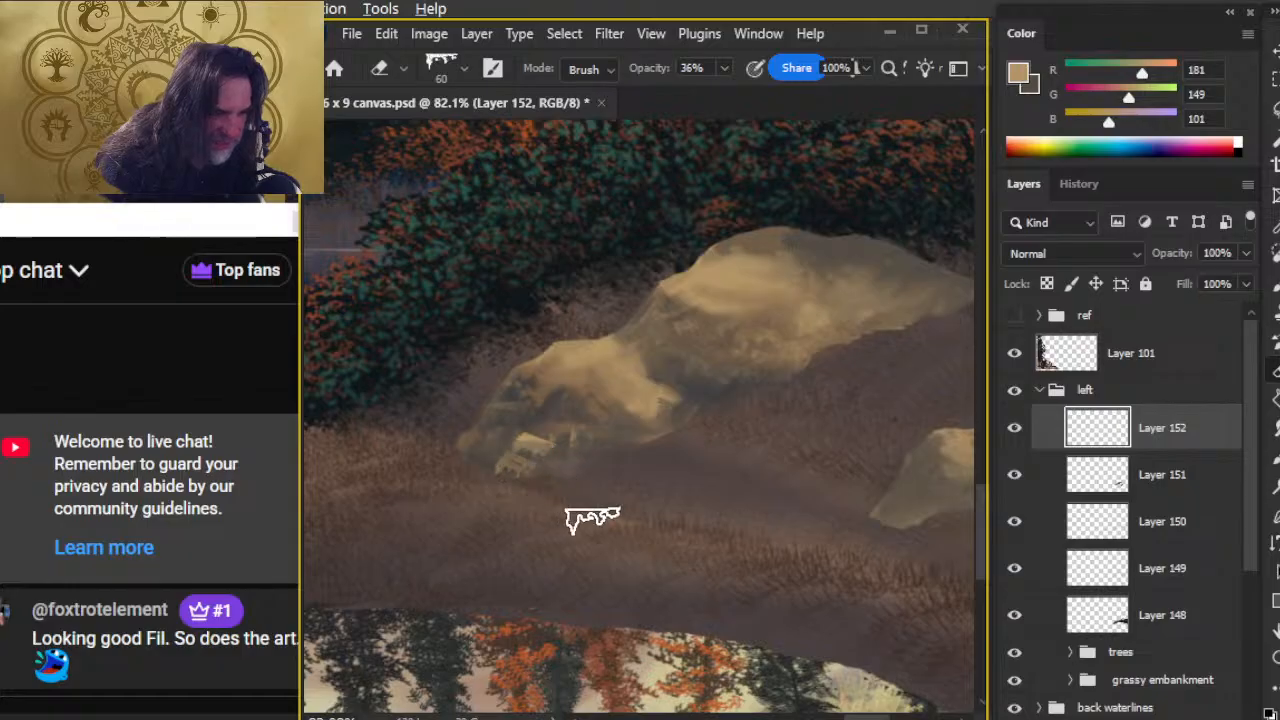
key(ctrl+z)
key(ctrl+z)
key(ctrl+z)
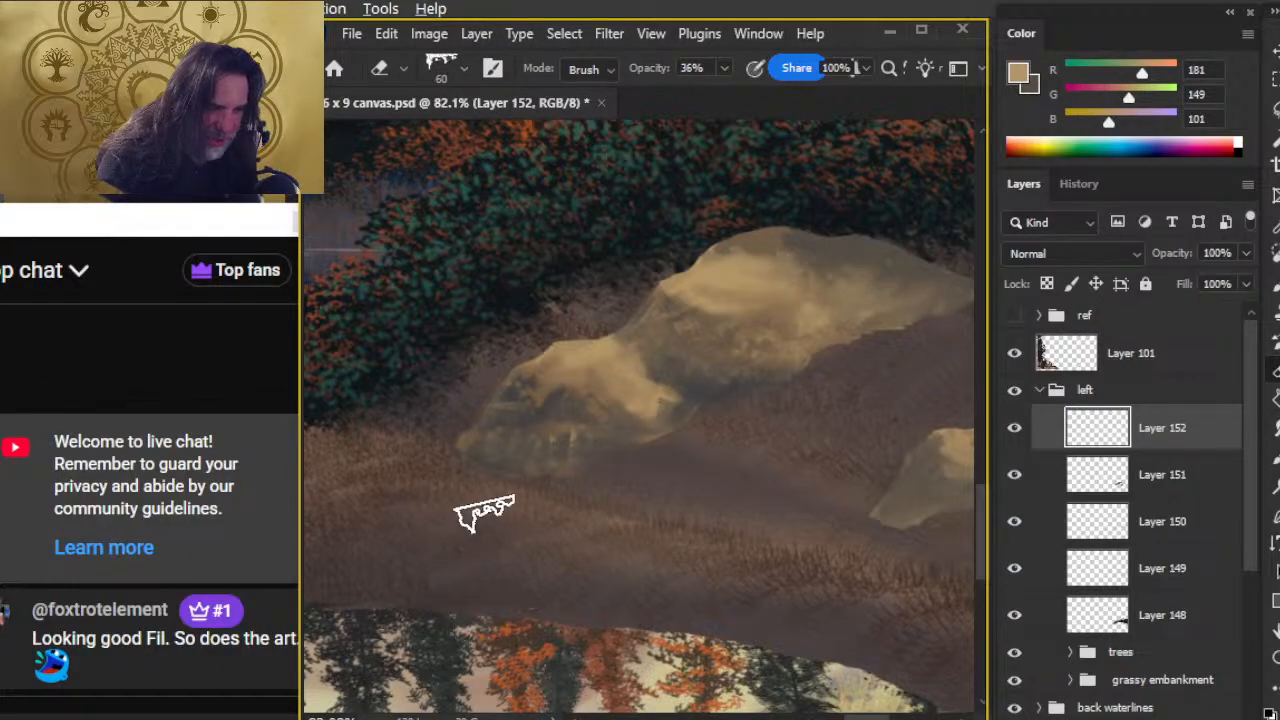
- Paint jagged tan strokes with the size 45 brush at the lower hump's left foot and fade the texture along its base with the Eraser
key(b)
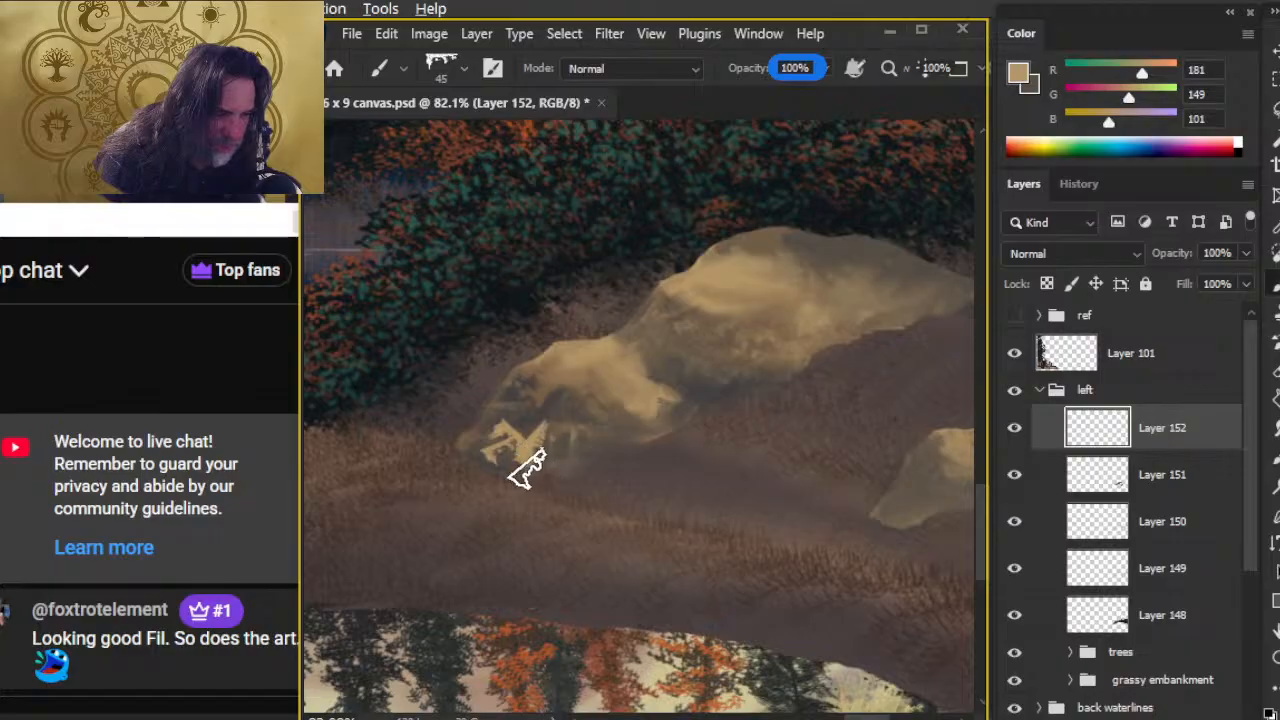
key(e)
mouse_move(519, 440)
mouse_down()
mouse_move(567, 414)
mouse_move(507, 434)
mouse_move(534, 460)
mouse_move(520, 500)
mouse_move(485, 443)
mouse_up()
key(b)
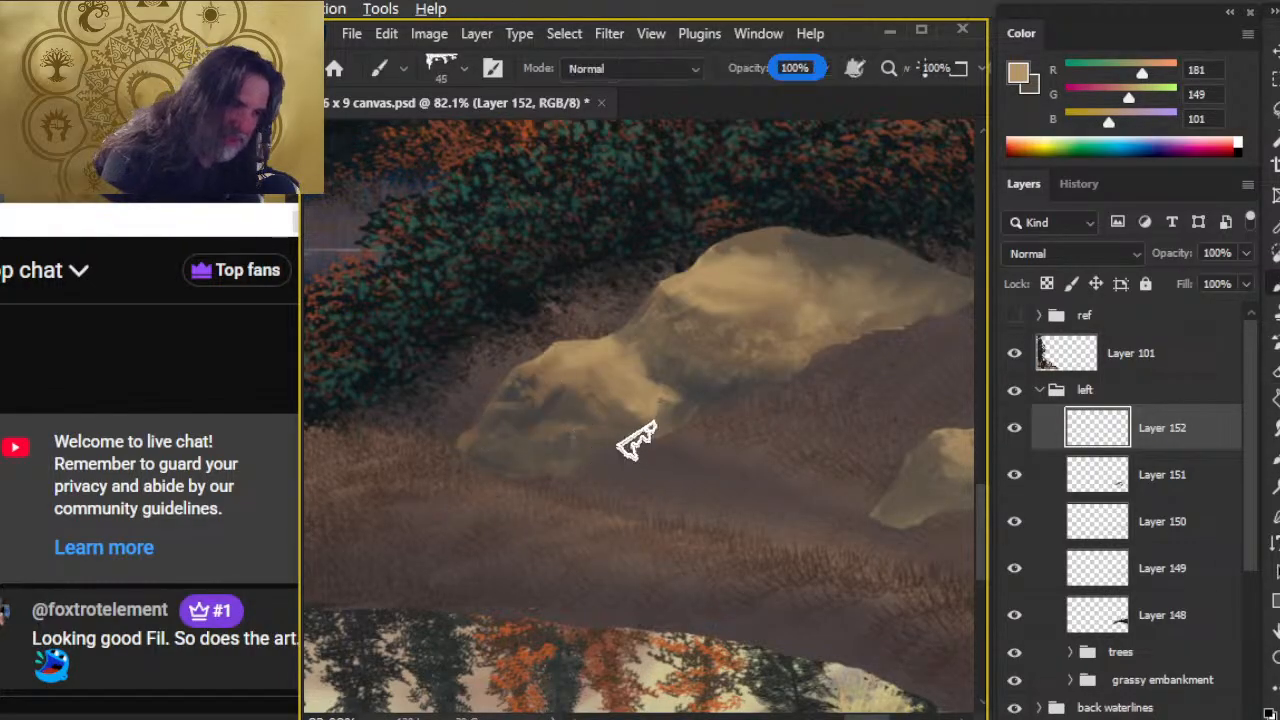
key(e)
mouse_move(626, 466)
mouse_down()
mouse_move(618, 429)
mouse_move(661, 426)
mouse_move(626, 458)
mouse_move(651, 412)
mouse_move(658, 444)
mouse_move(602, 468)
mouse_up()
- Dab tan texture onto the middle of the lower hump where light meets shadow and soften each dab with the Eraser
key(b)
click(586, 413)
key(e)
mouse_move(590, 417)
mouse_down()
mouse_move(631, 448)
mouse_move(620, 422)
mouse_up()
key(b)
click(566, 409)
key(e)
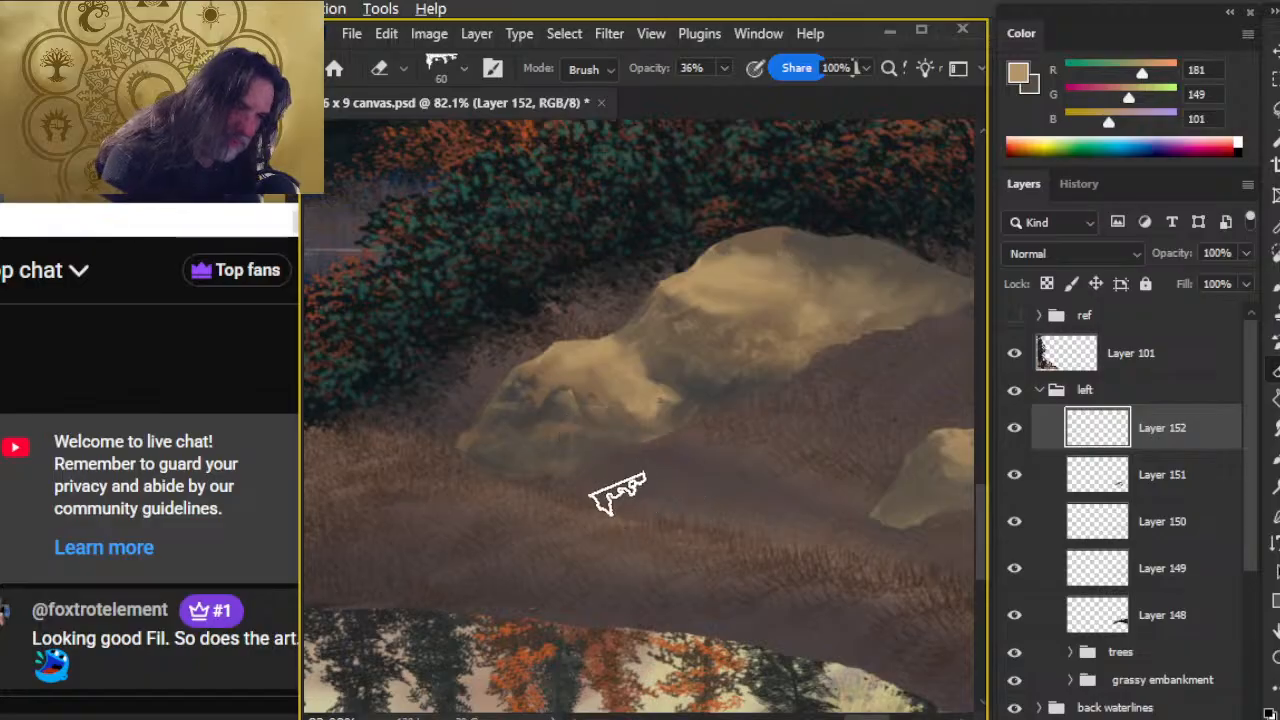
key(b)
key(e)
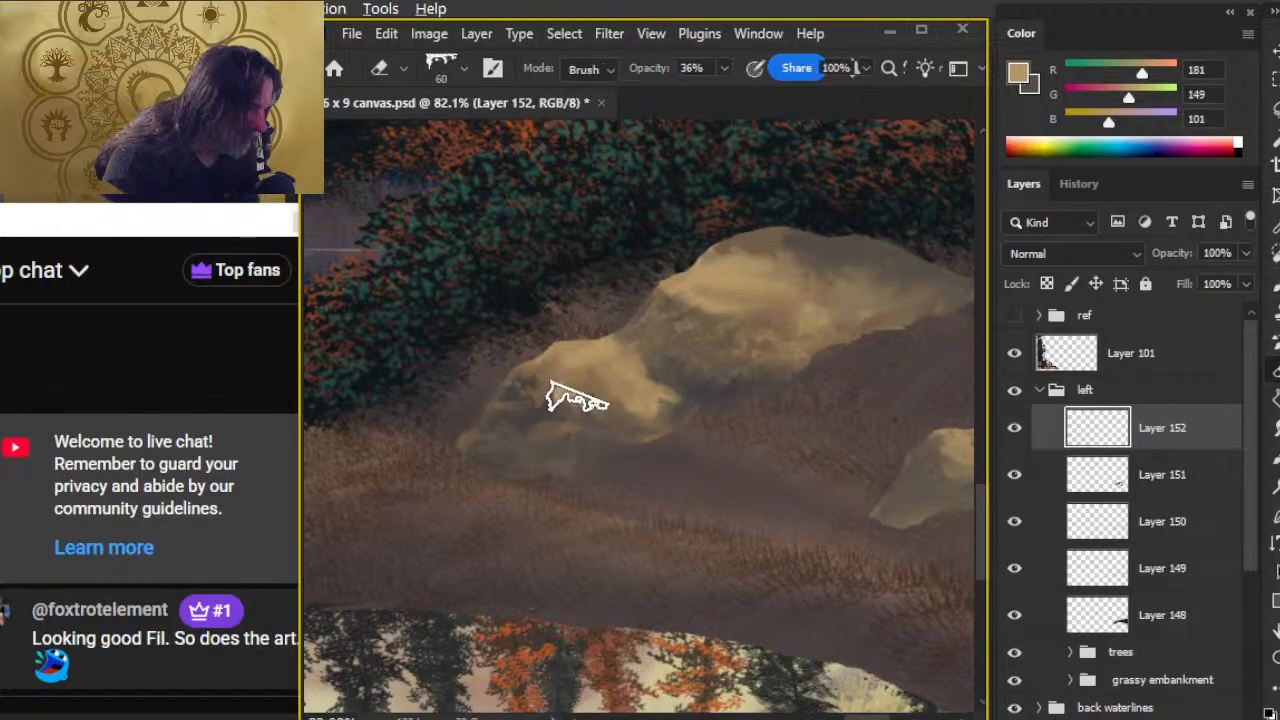
- Paint tan texture strokes near the upper hump's crest with the size 45 brush and fade them with the Eraser at 36% opacity
key(b)
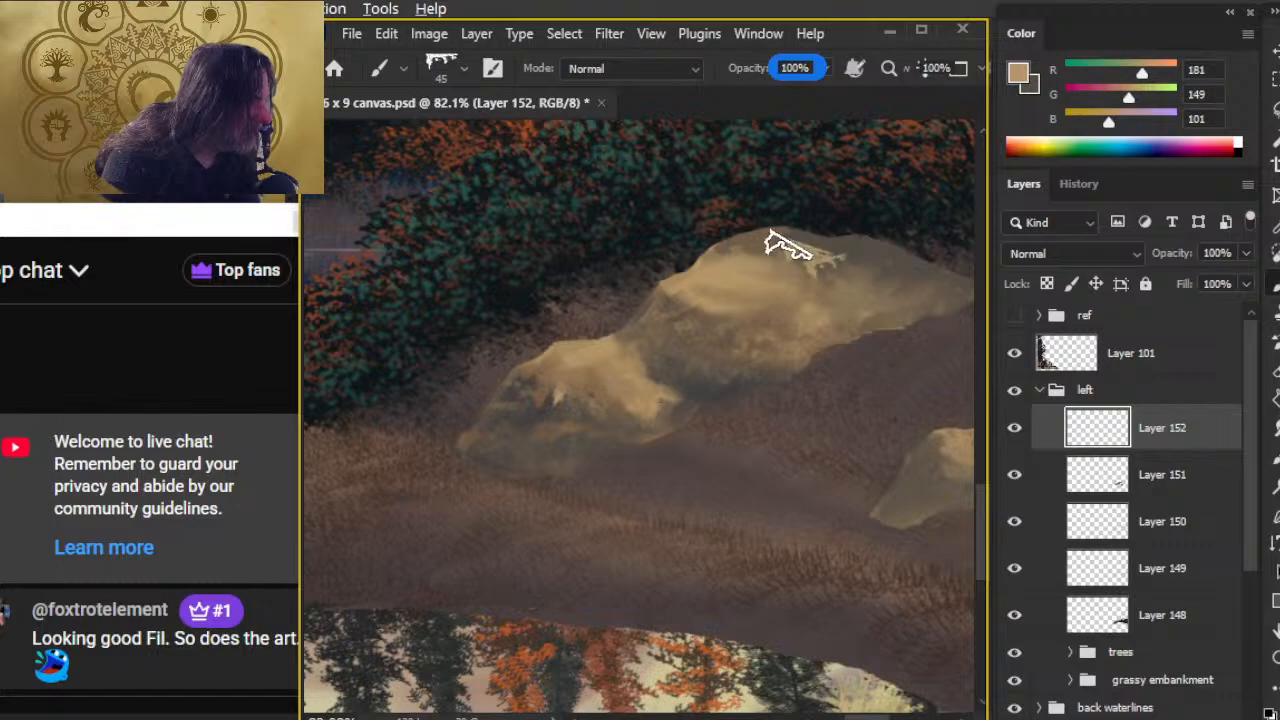
key(e)
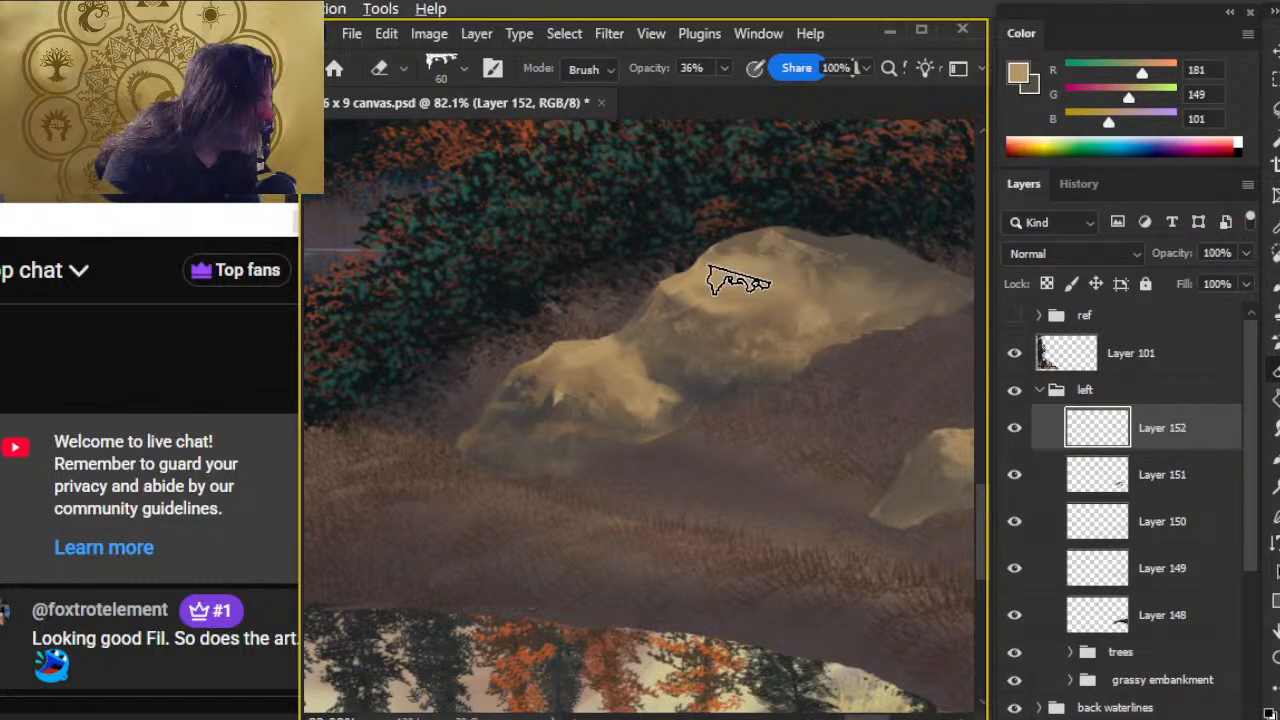
key(b)
key(e)
drag(815, 261, 891, 262)
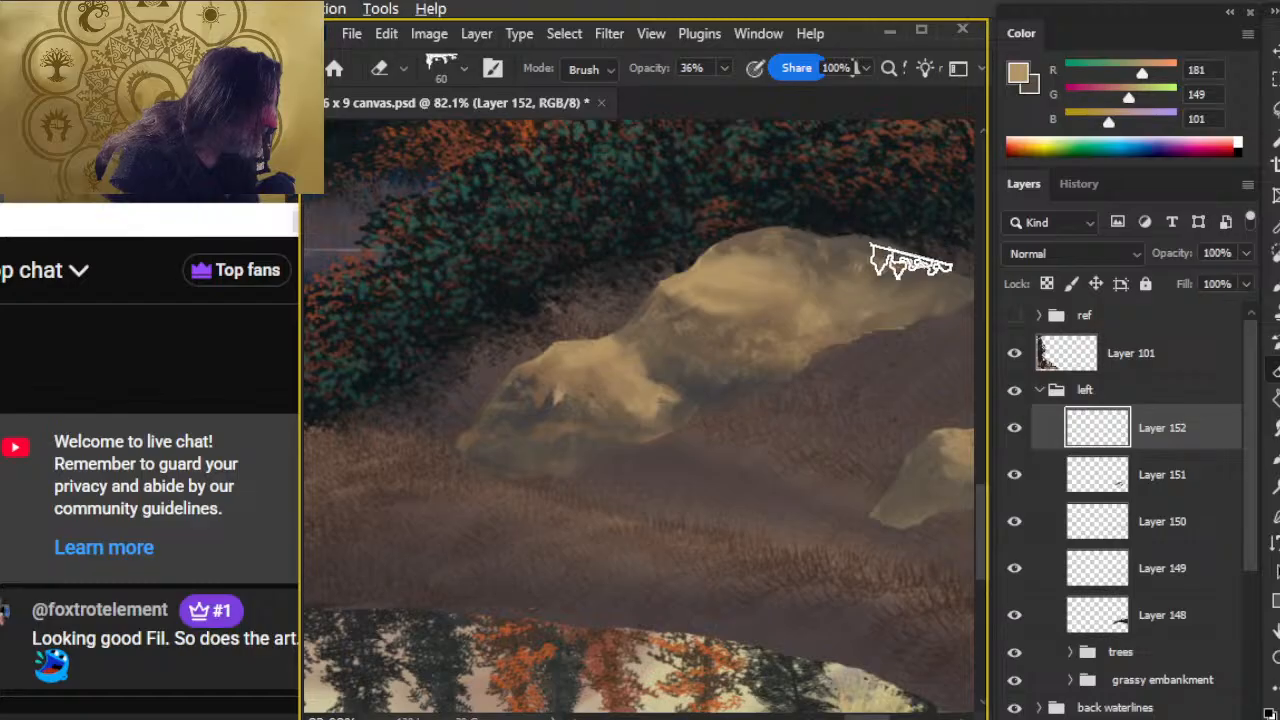
- Add jagged tan strokes down the upper hump's right ridge and fade them into the surface with the Eraser
drag(800, 383, 714, 329)
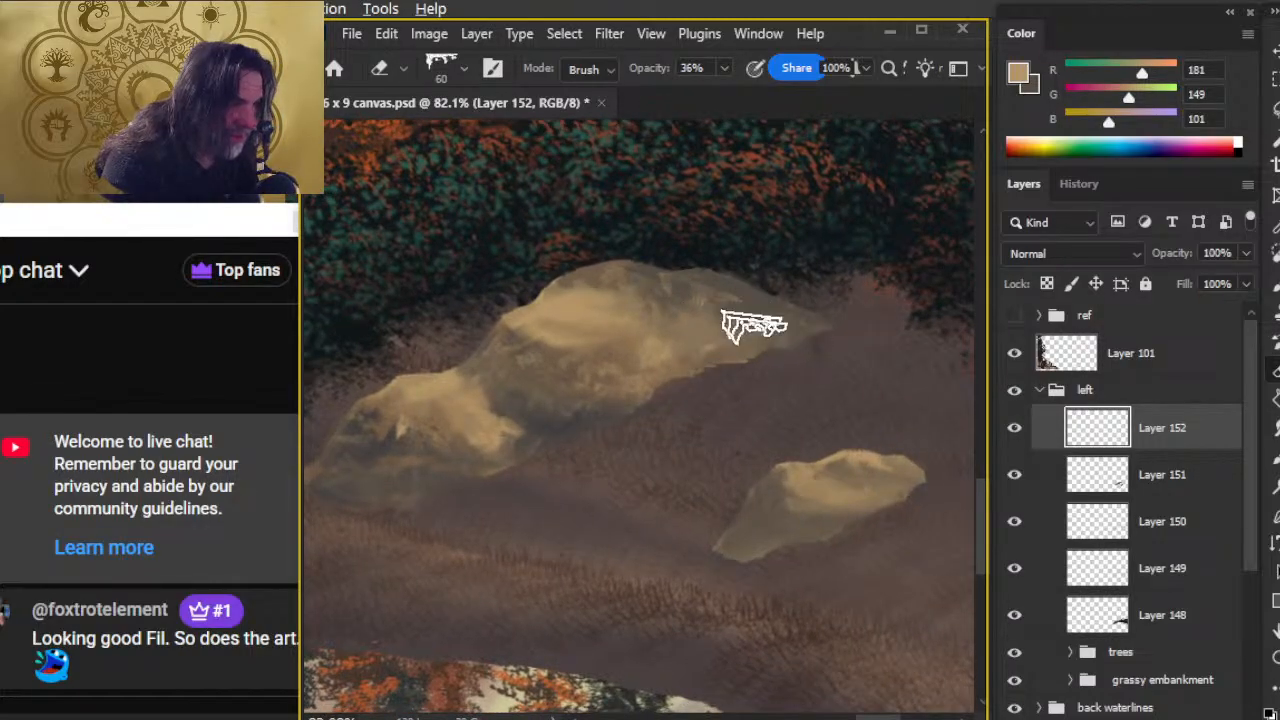
key(b)
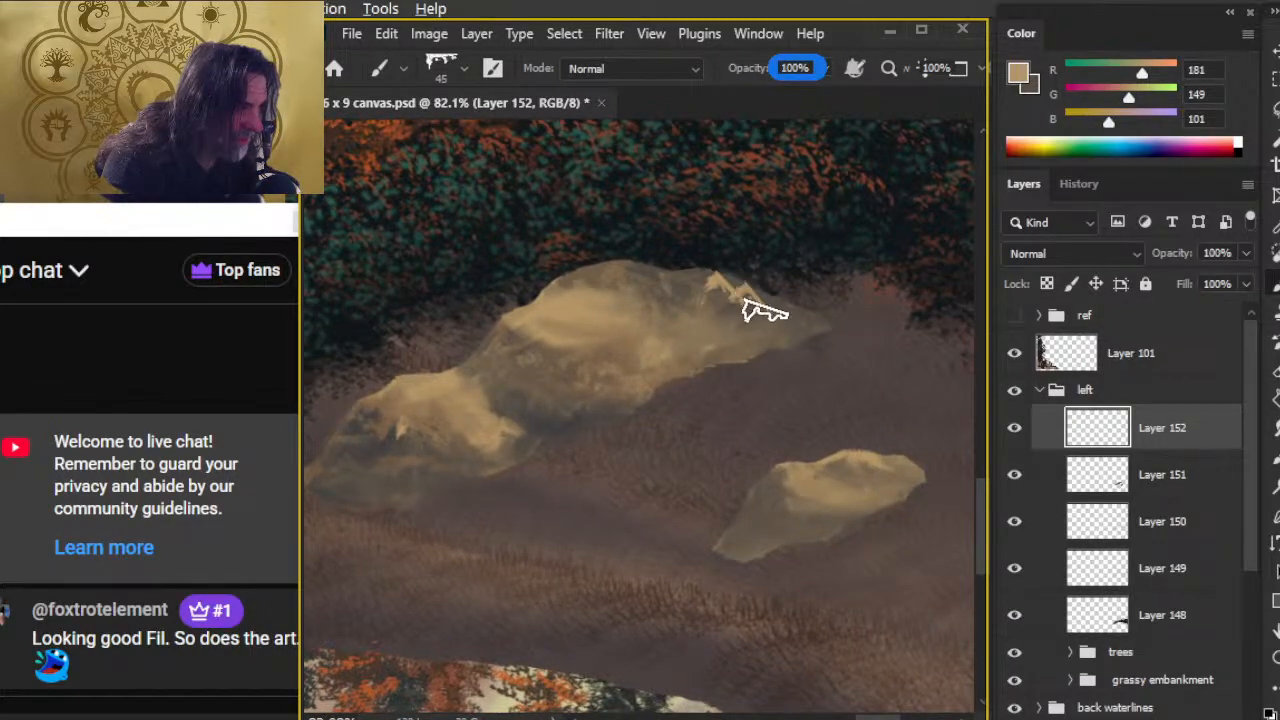
key(e)
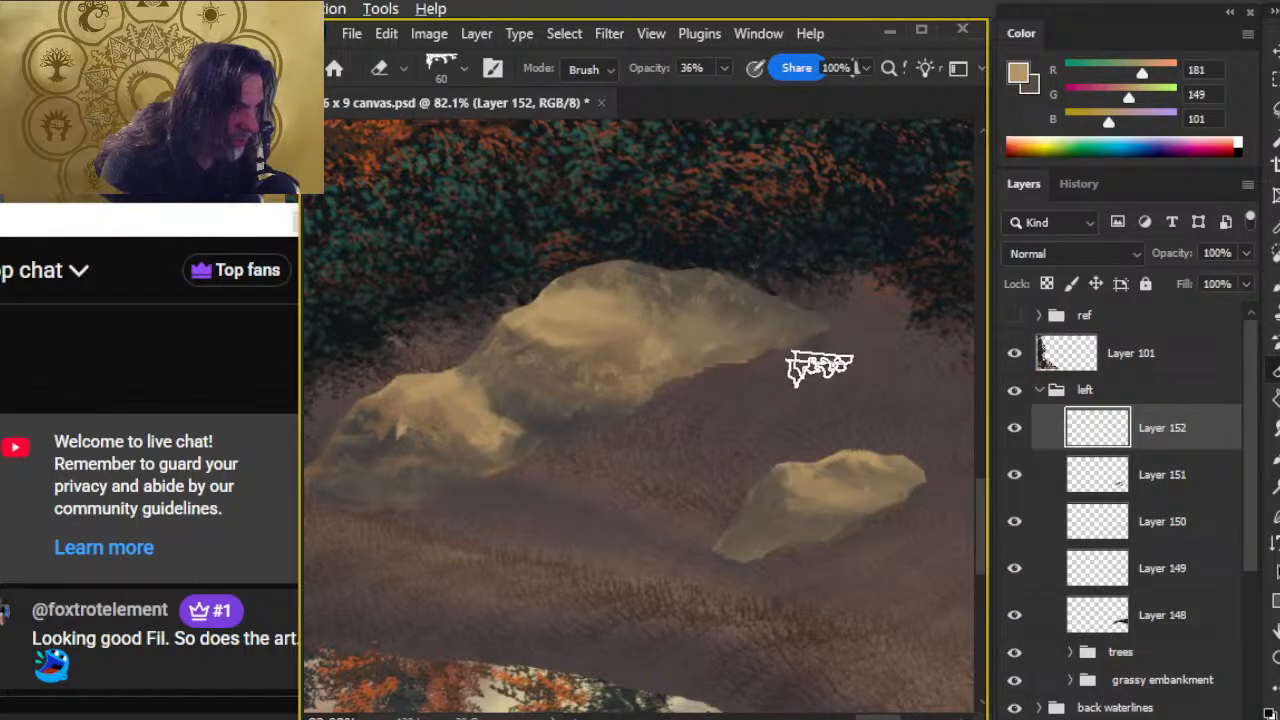
- Paint jagged tan strokes at the upper hump's far right tip and lower right edge, fading them with the Eraser at 36% opacity
key(b)
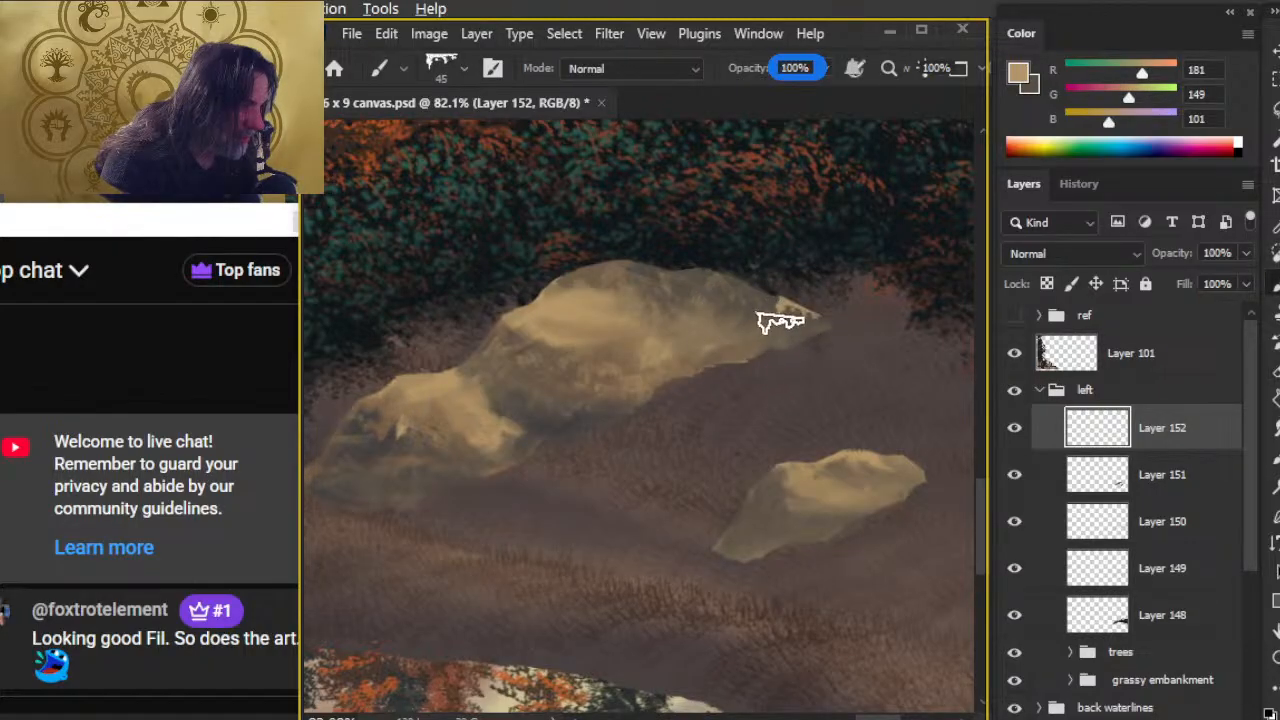
key(e)
mouse_move(737, 343)
mouse_down()
mouse_move(818, 326)
mouse_move(800, 304)
mouse_move(861, 316)
mouse_move(738, 328)
mouse_up()
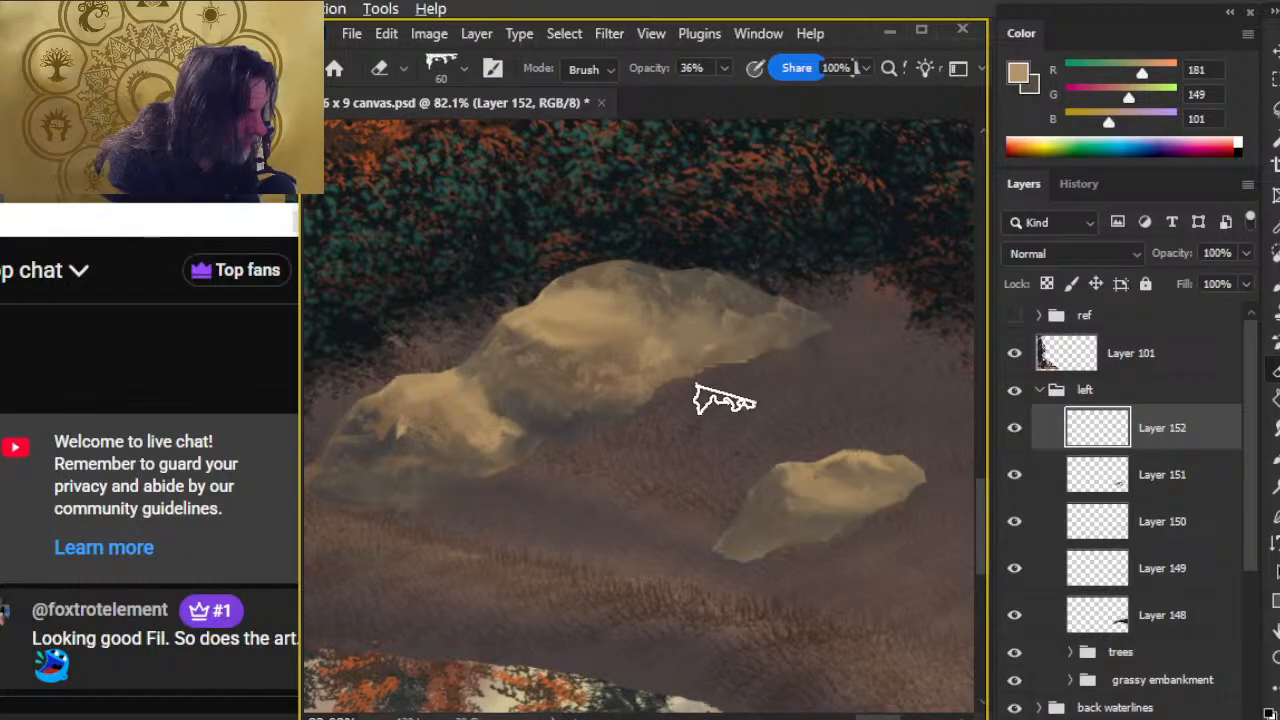
key(b)
key(e)
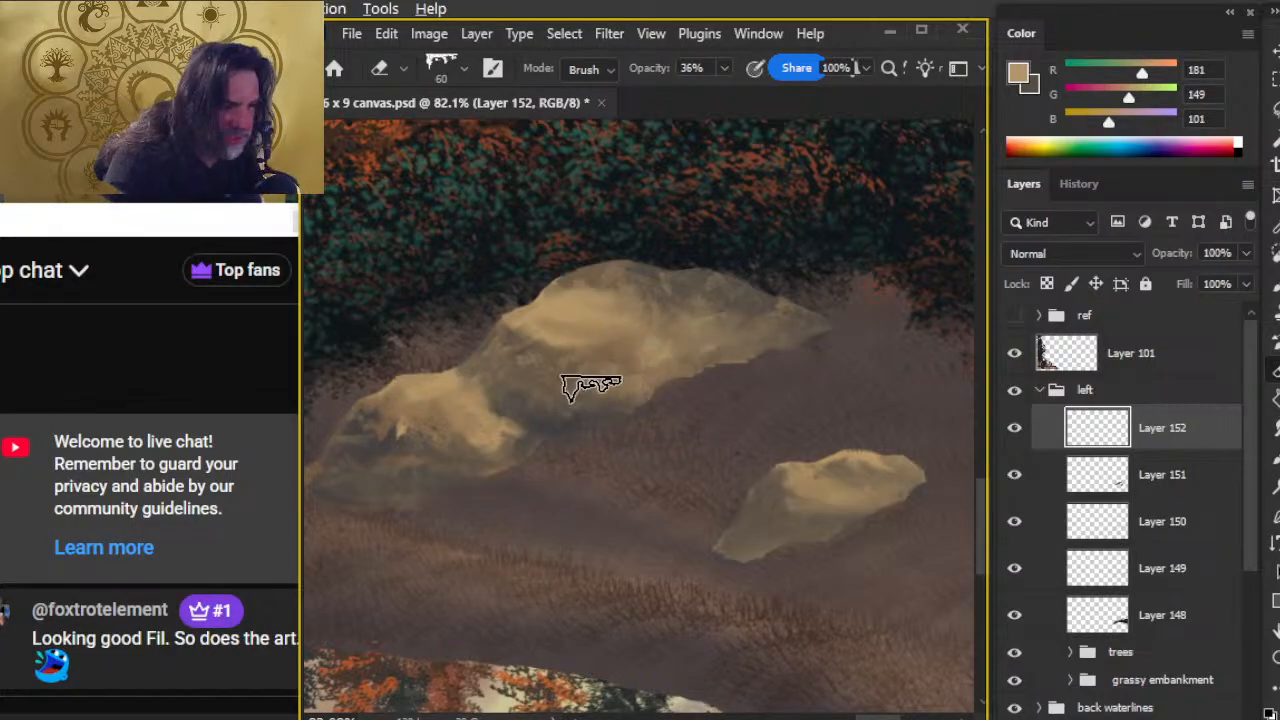
- Paint tan texture down the small rock's left shadow side with the size 45 brush and fade it with the Eraser
key(b)
alt+click(539, 360)
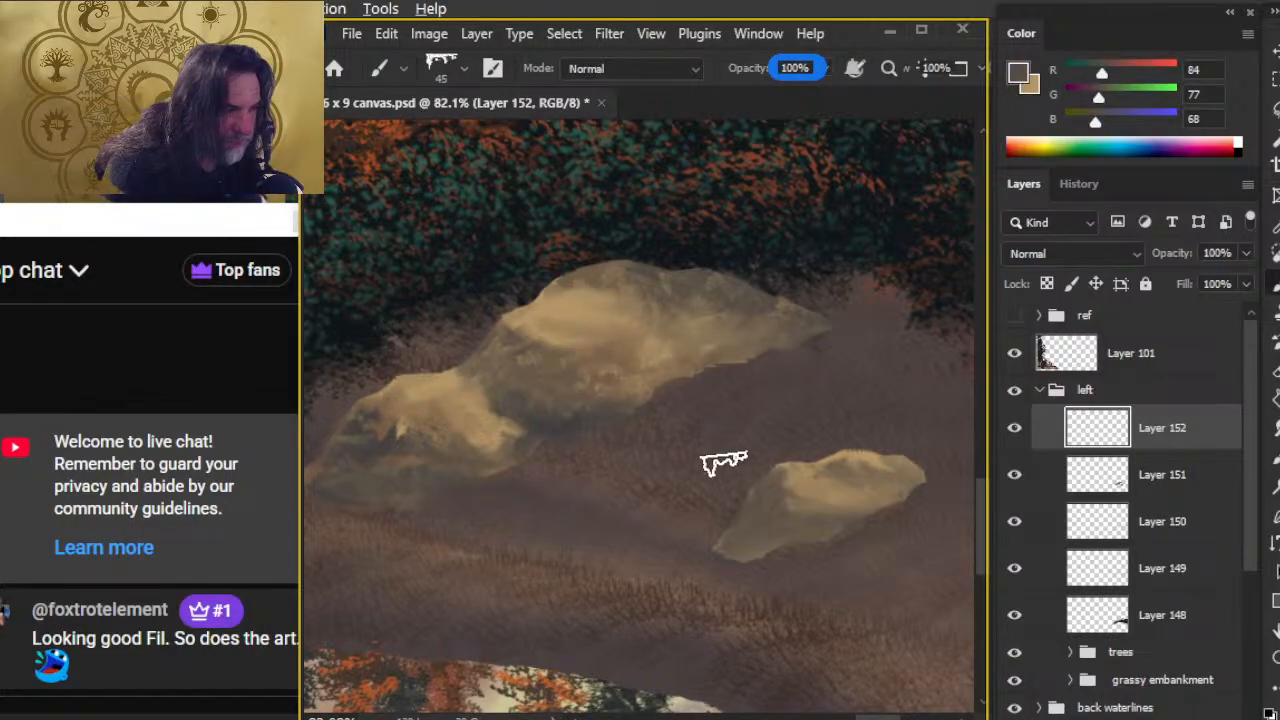
alt+click(750, 515)
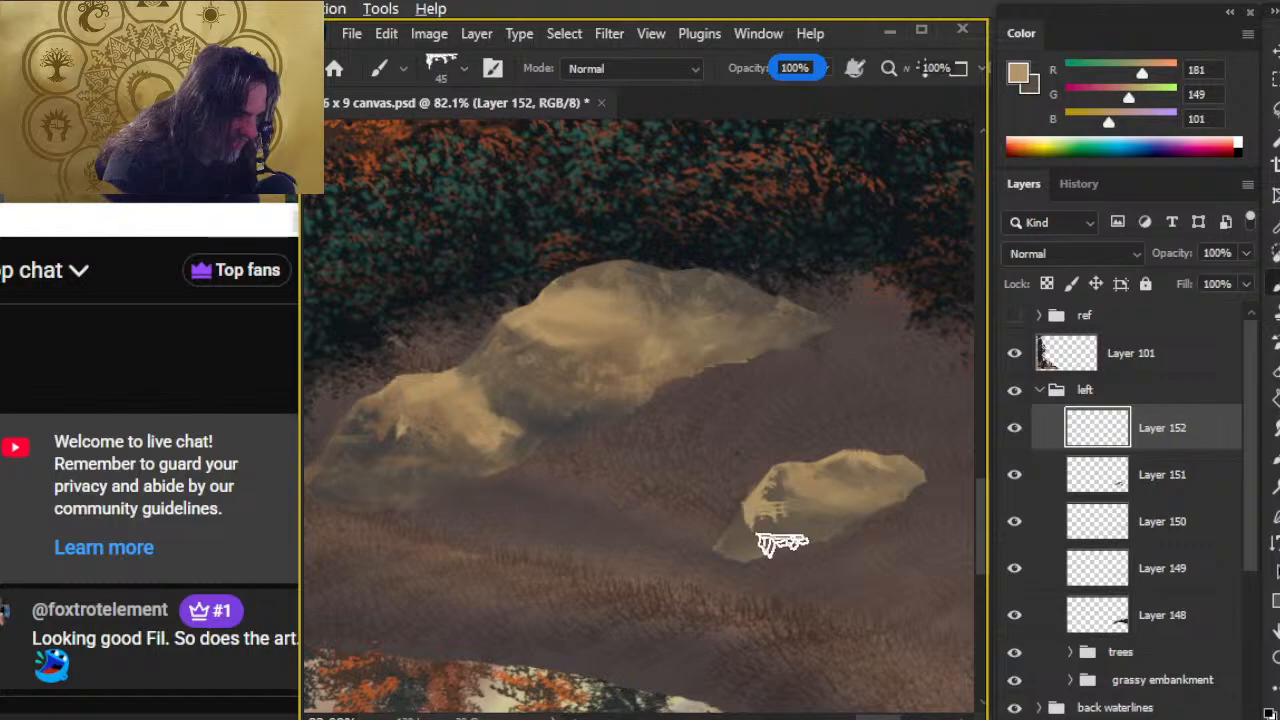
key(e)
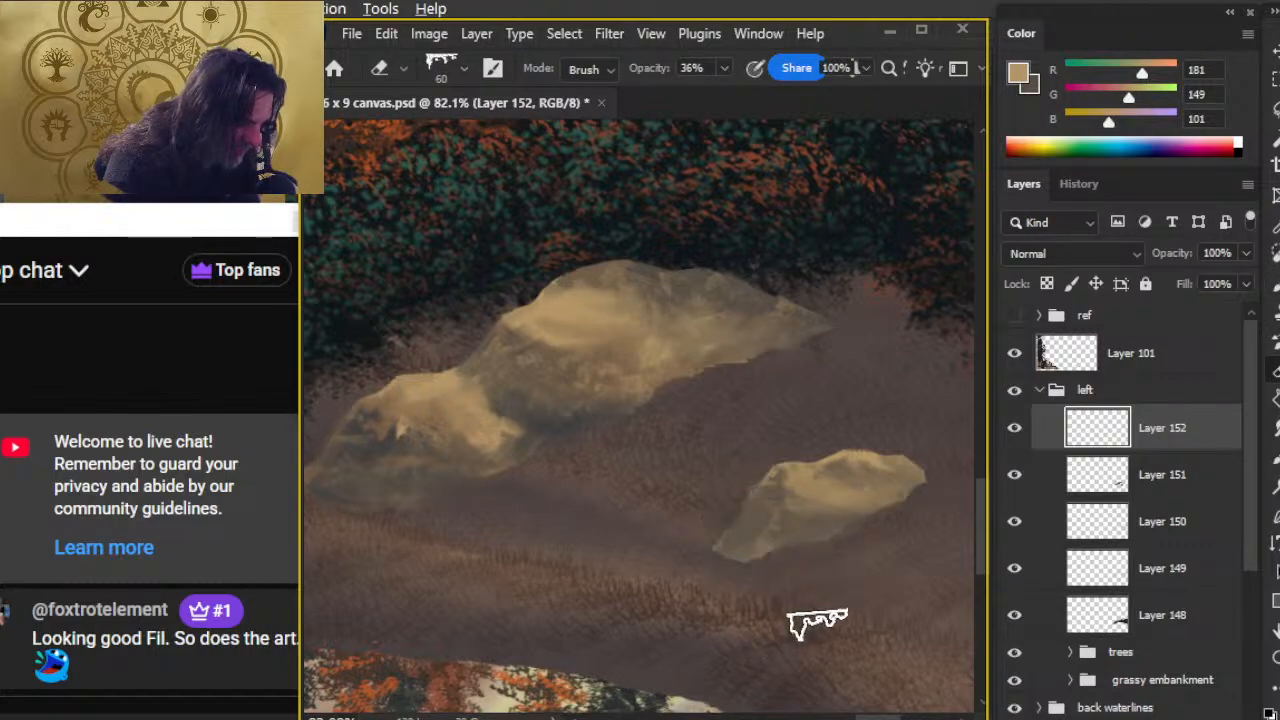
key(b)
drag(740, 555, 750, 542)
key(e)
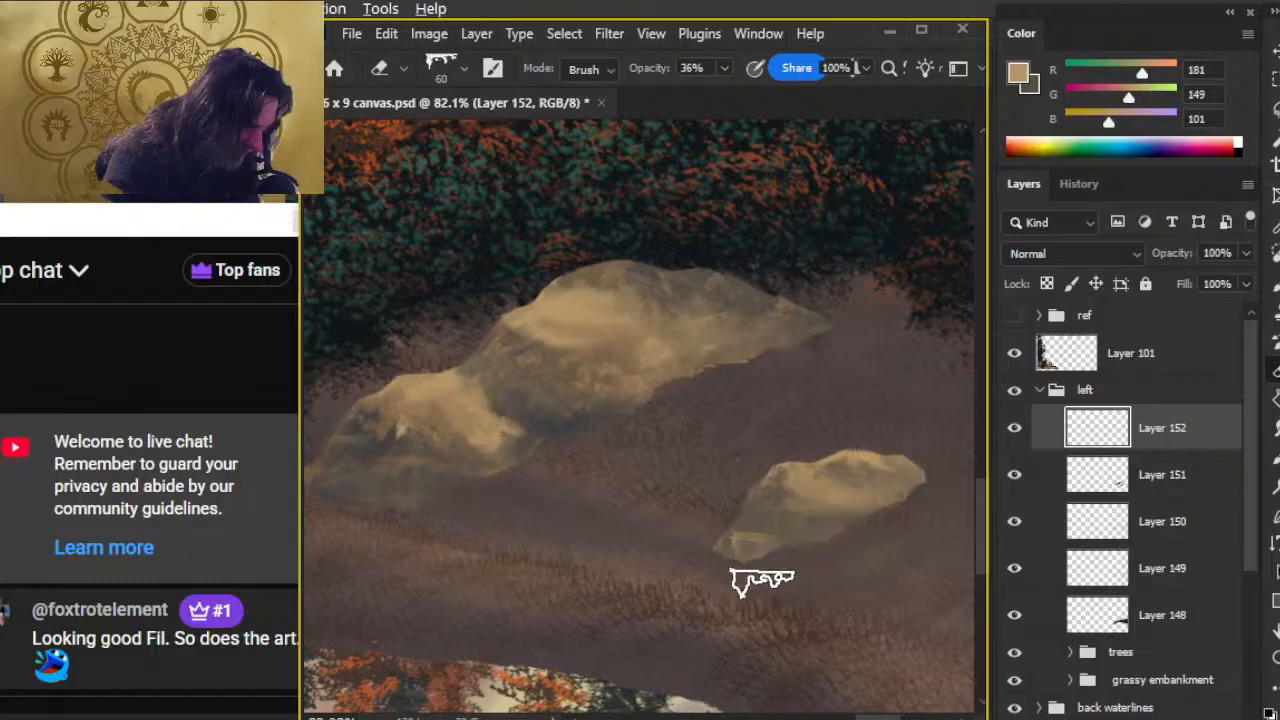
- Dab tan texture where light meets shadow in the middle of the small rock and soften it with the Eraser
key(b)
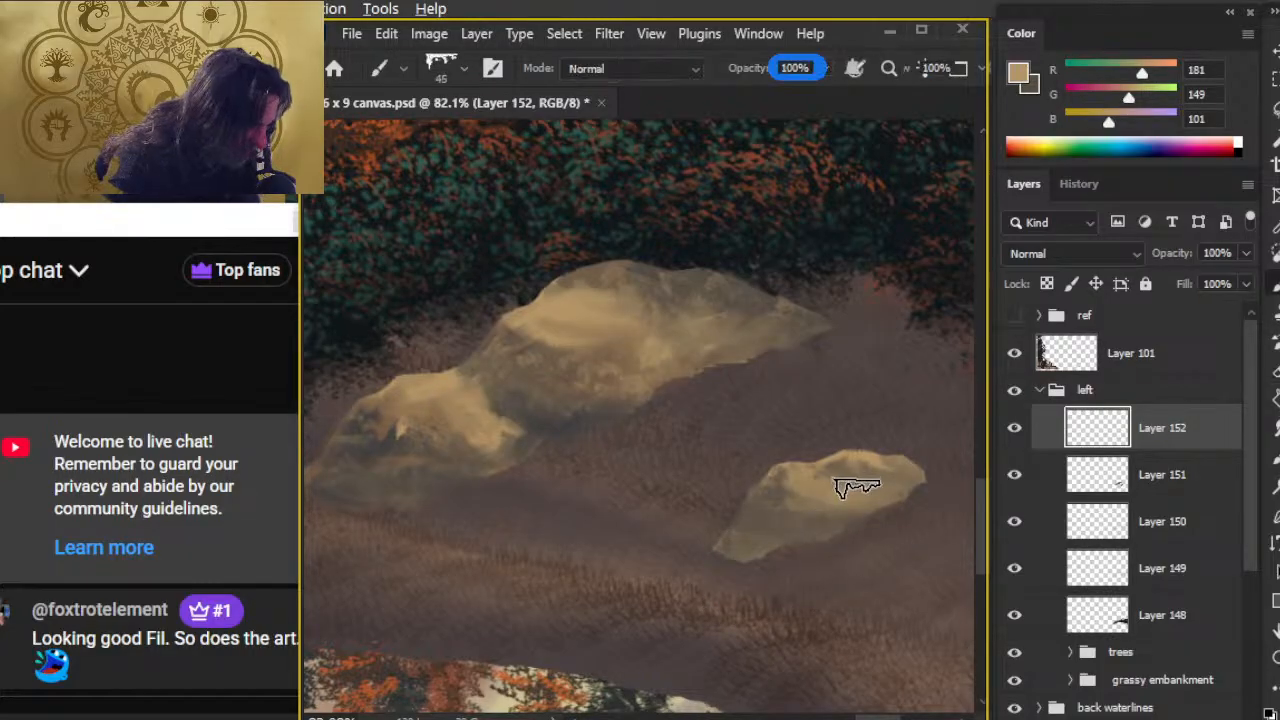
key(e)
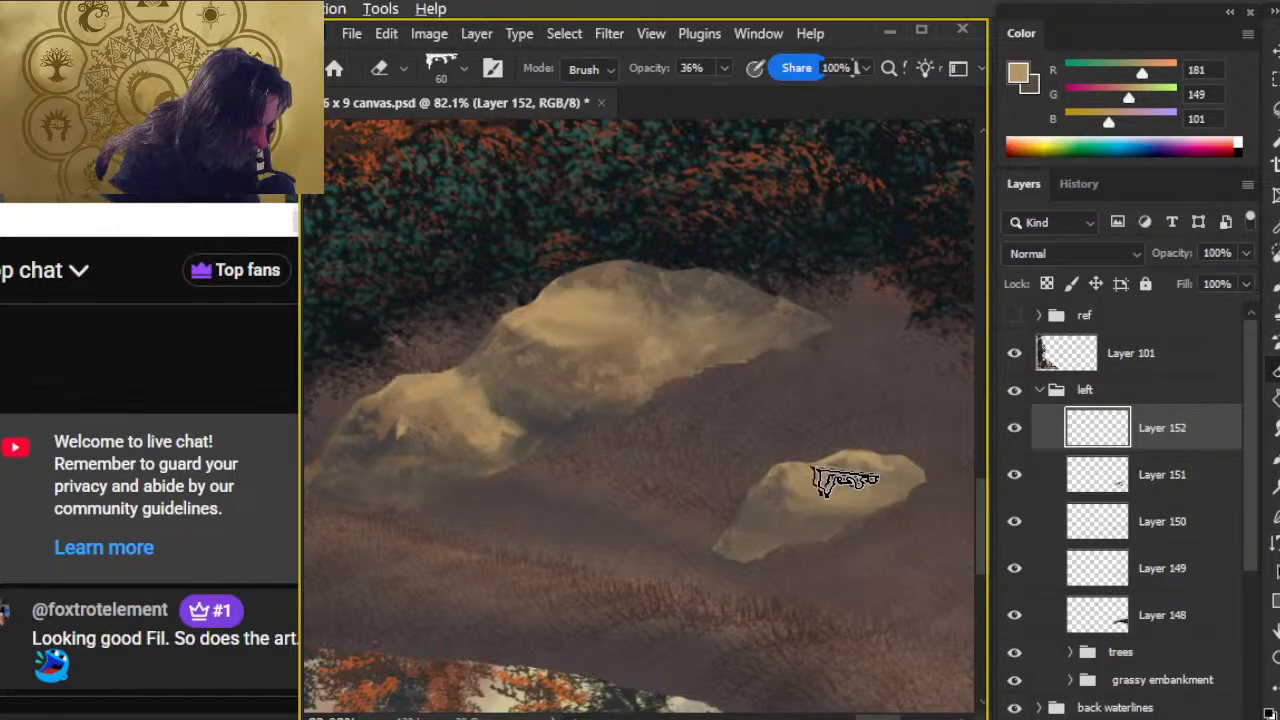
key(b)
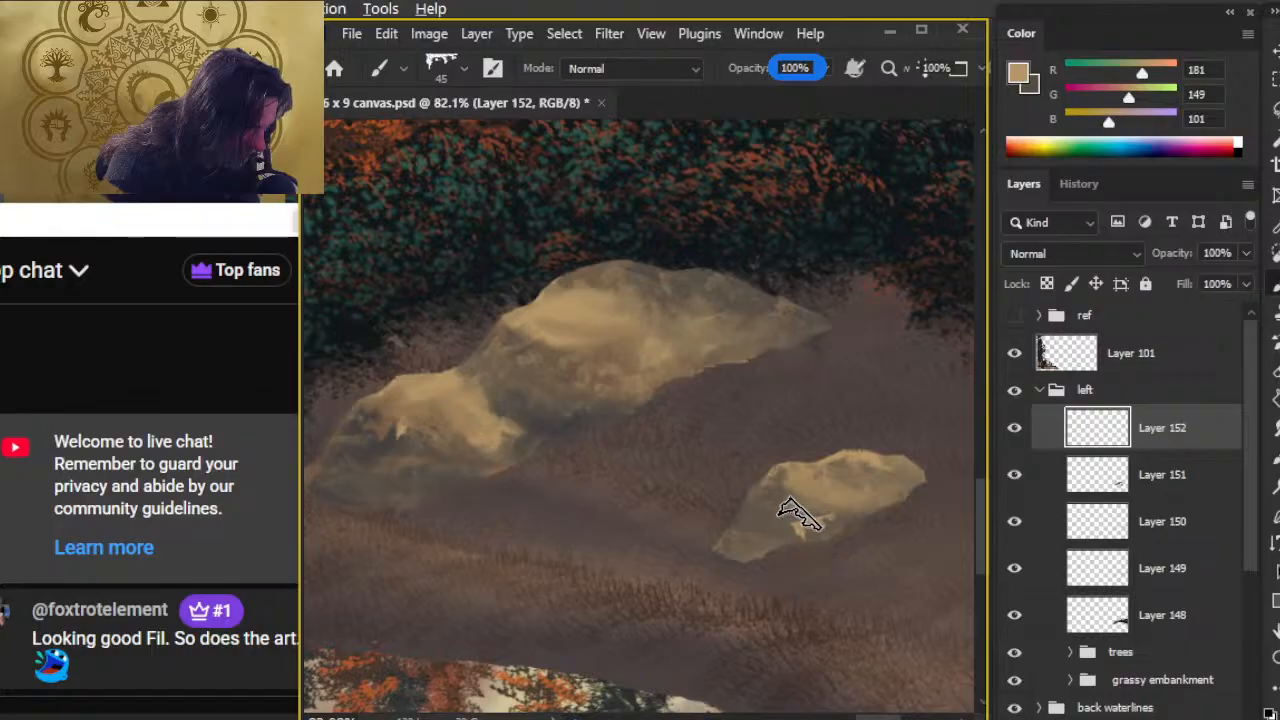
drag(795, 512, 812, 522)
key(e)
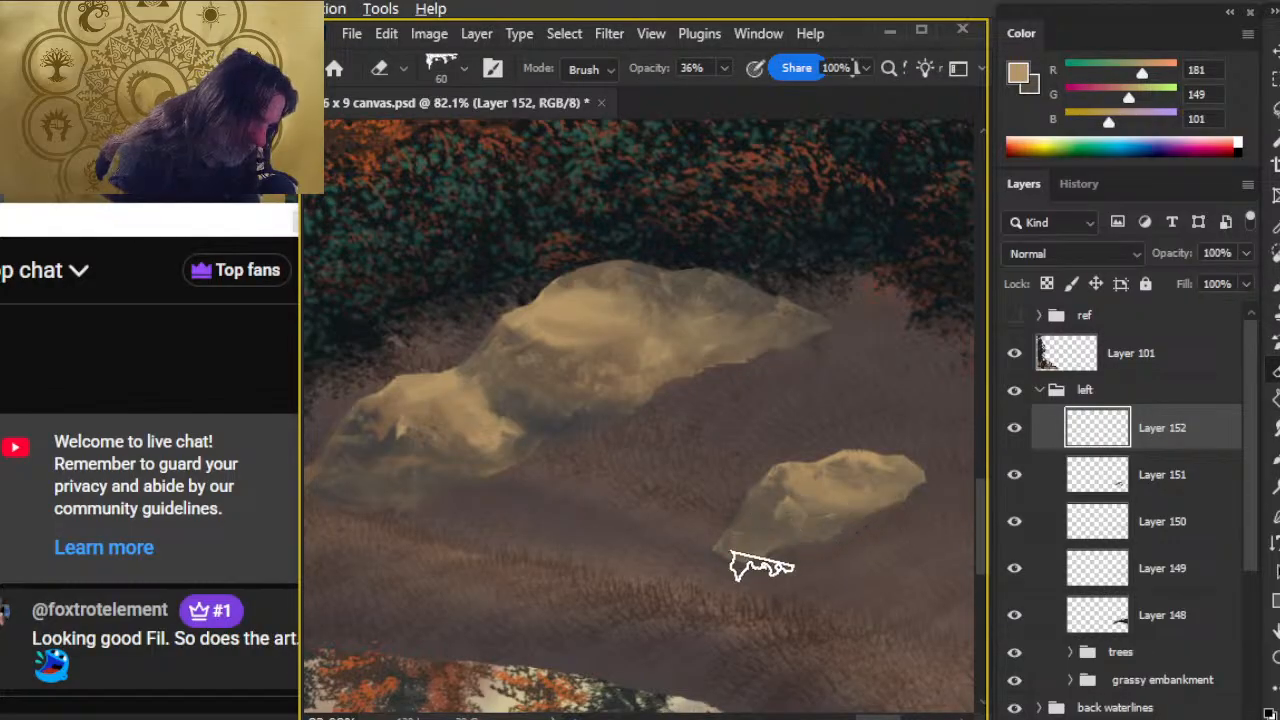
- Add tan dabs across the small rock's lower left shadow area and fade each with the size 60 Eraser
key(b)
key(e)
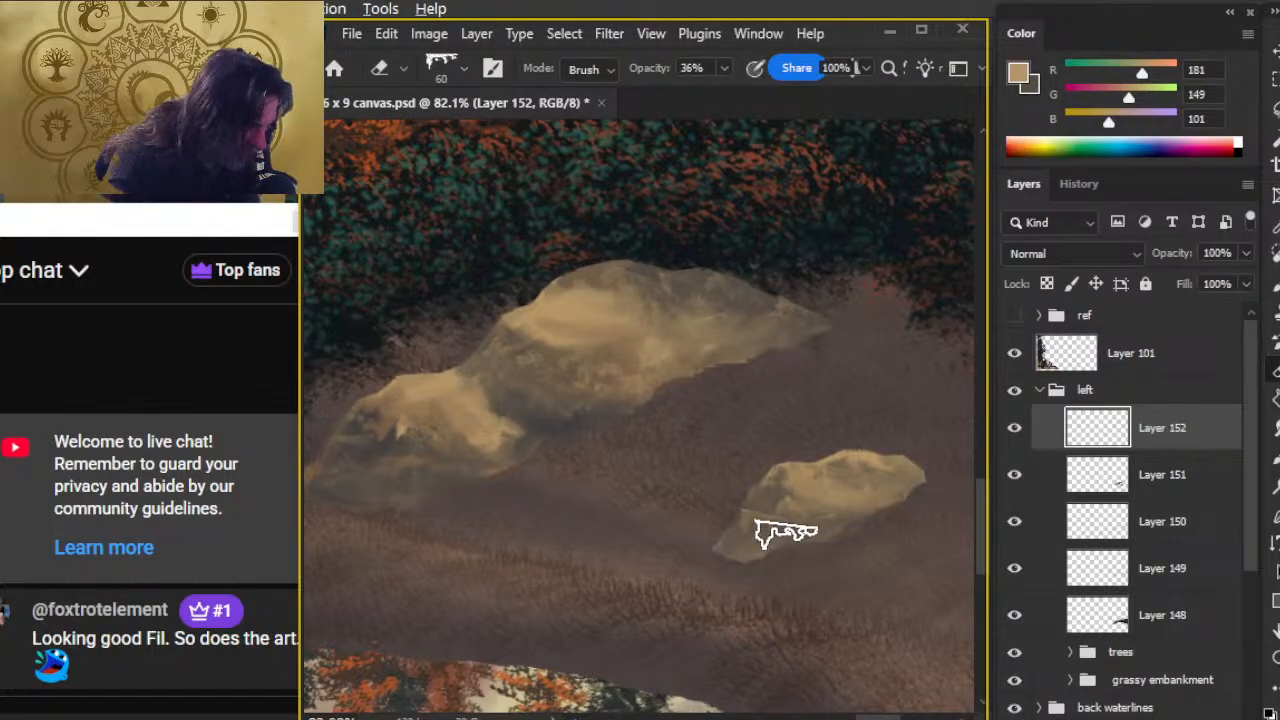
key(b)
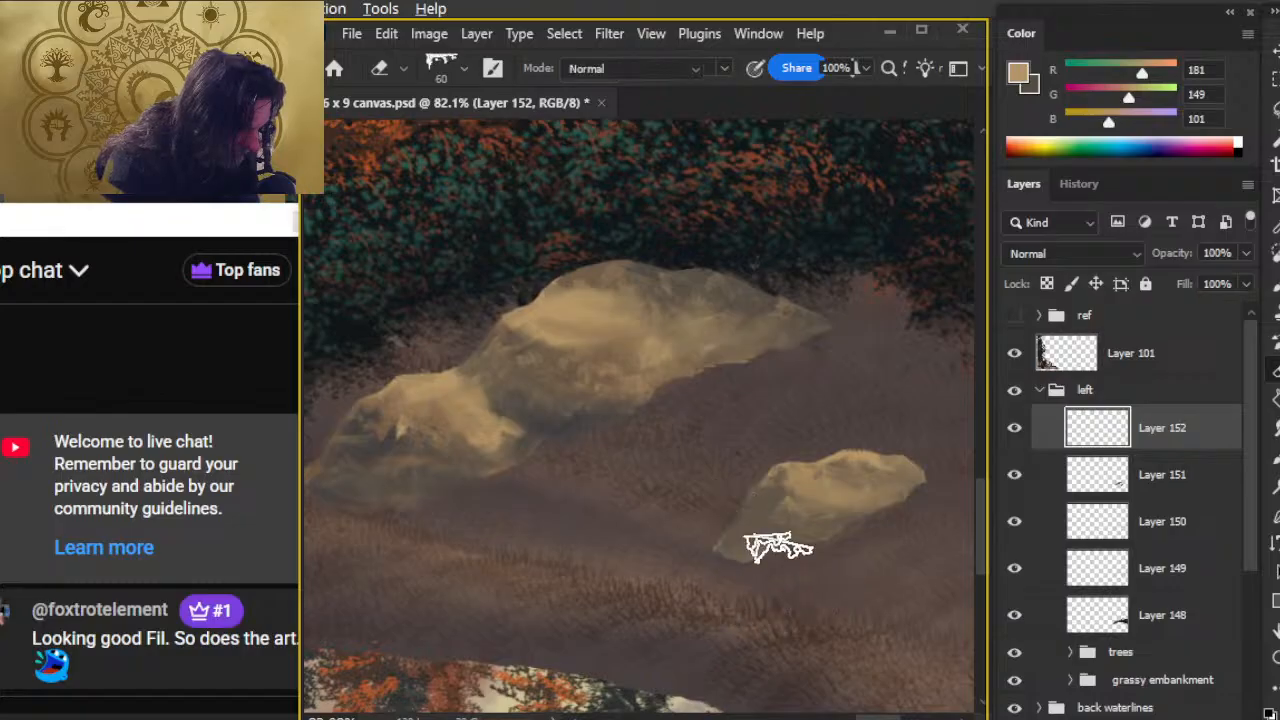
key(e)
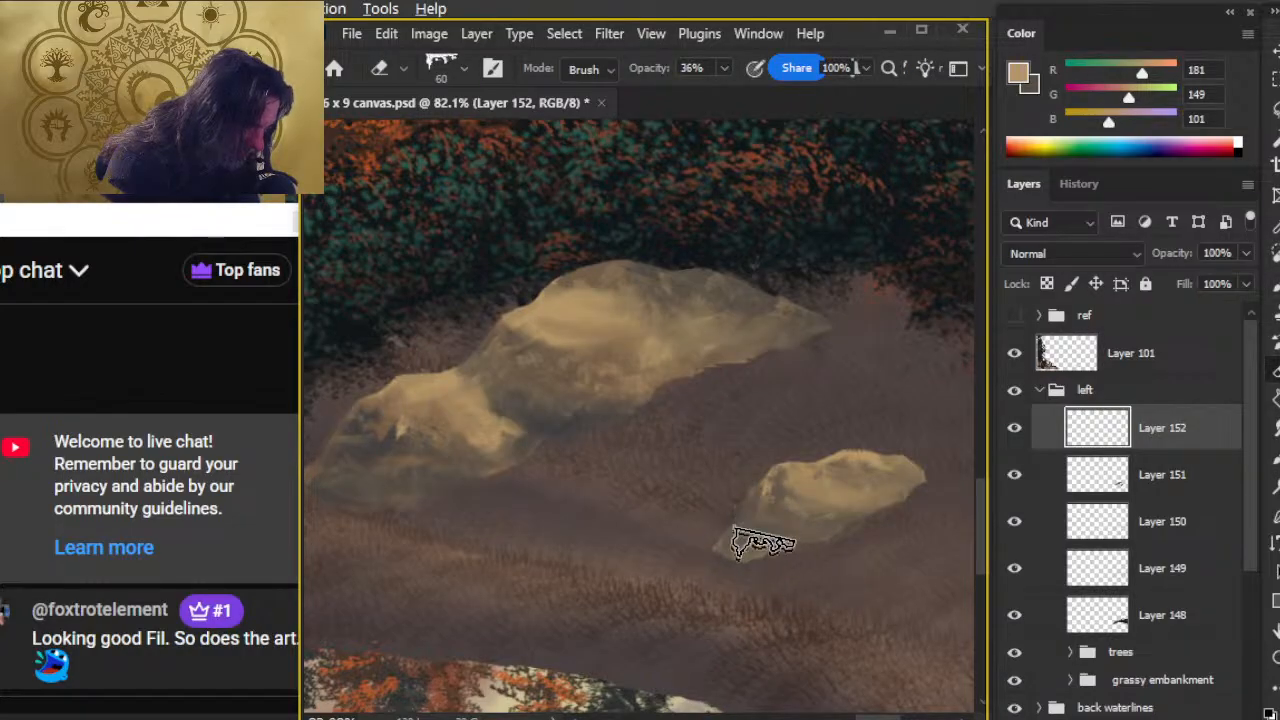
key(b)
key(e)
- Undo the last stroke, then dab fresh tan texture near the small rock's lower left foot and fade it
key(ctrl+z)
key(b)
click(761, 531)
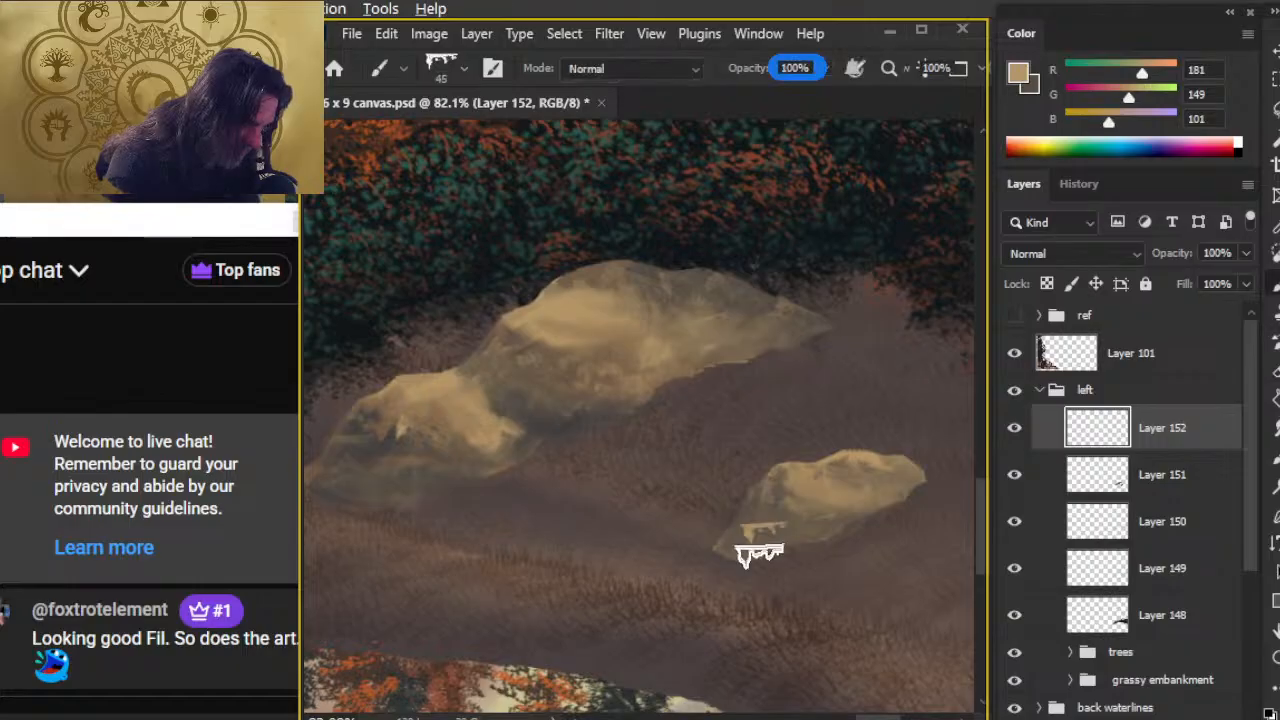
key(e)
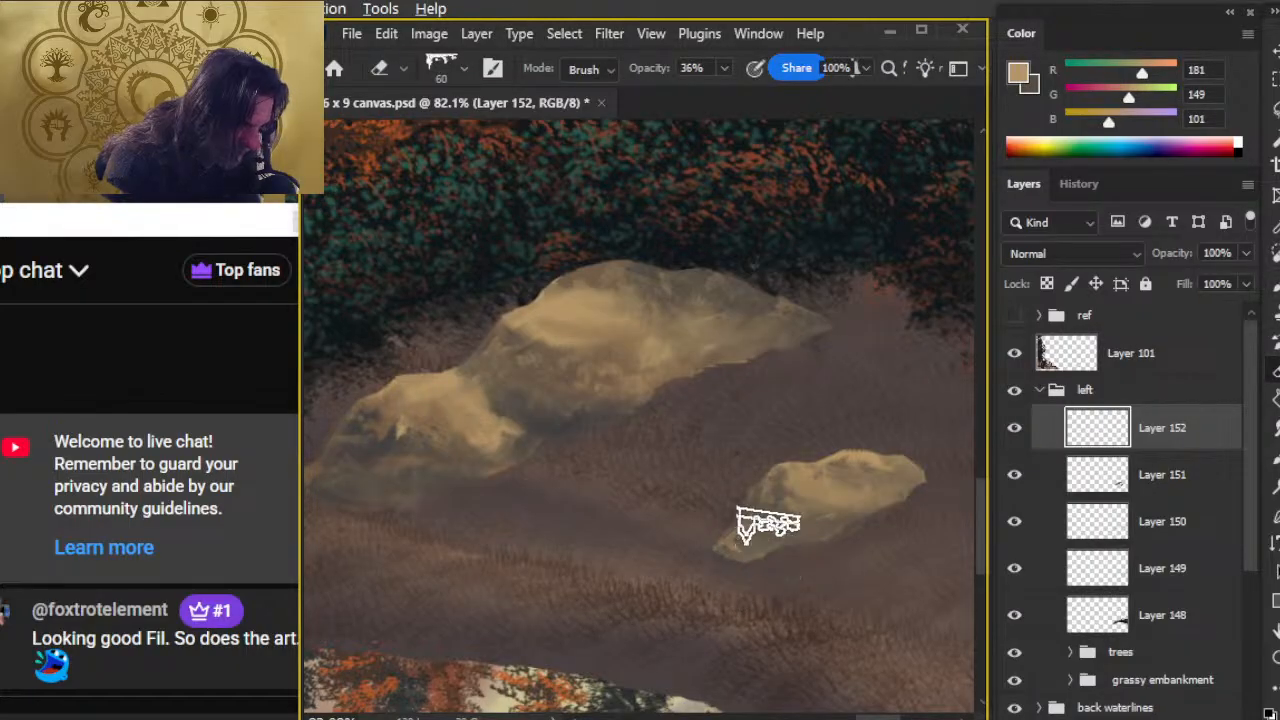
key(b)
key(e)
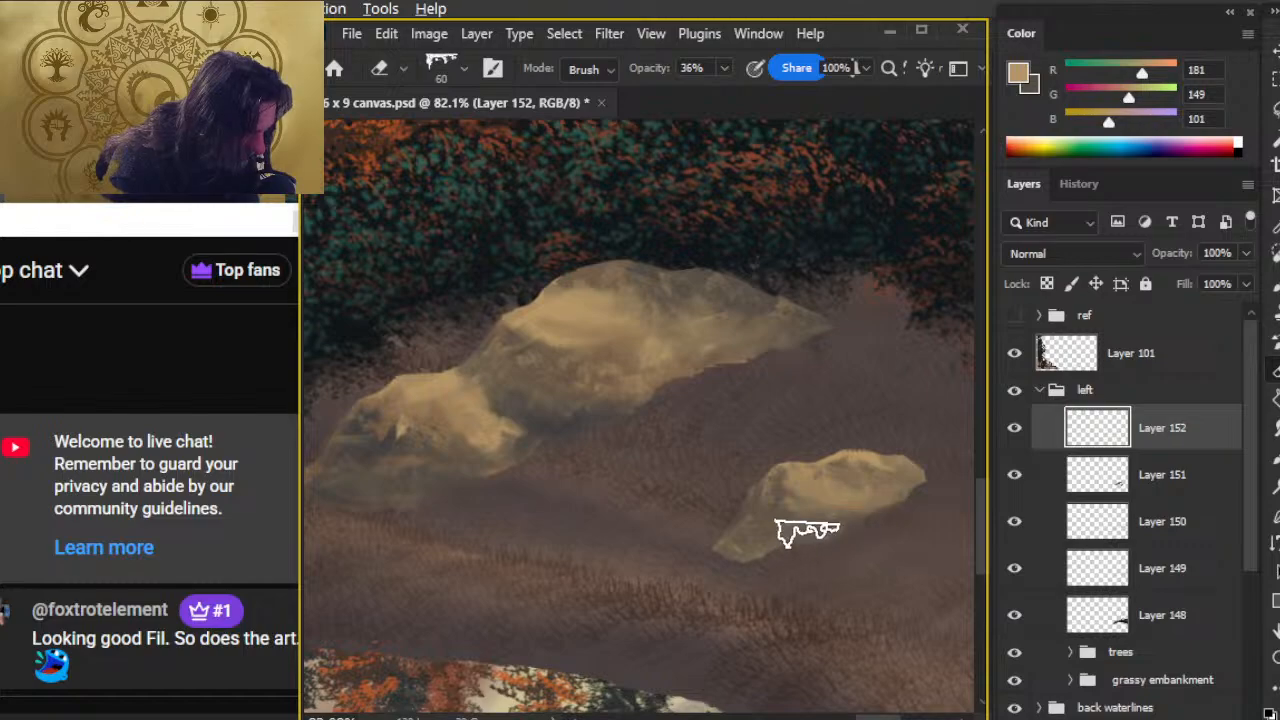
- Paint more tan texture along the small rock's lower shadow edge, varying the brush angle, and fade it with the Eraser
key(b)
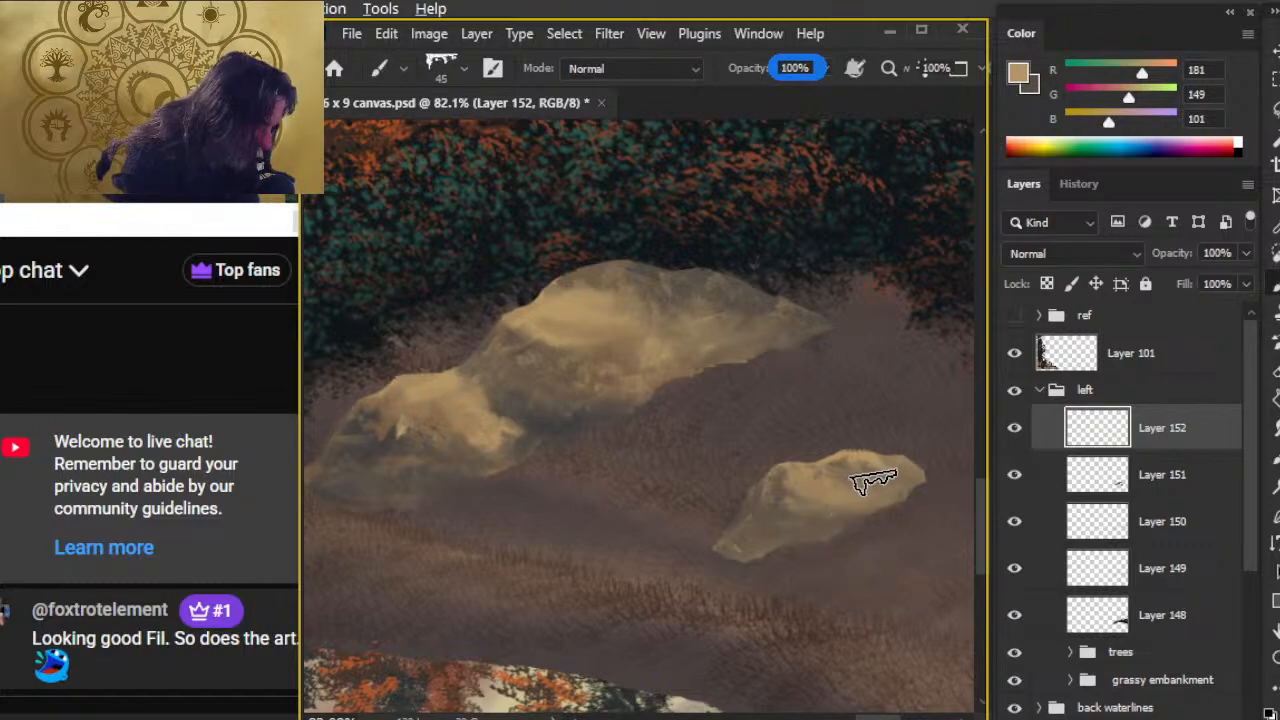
key(e)
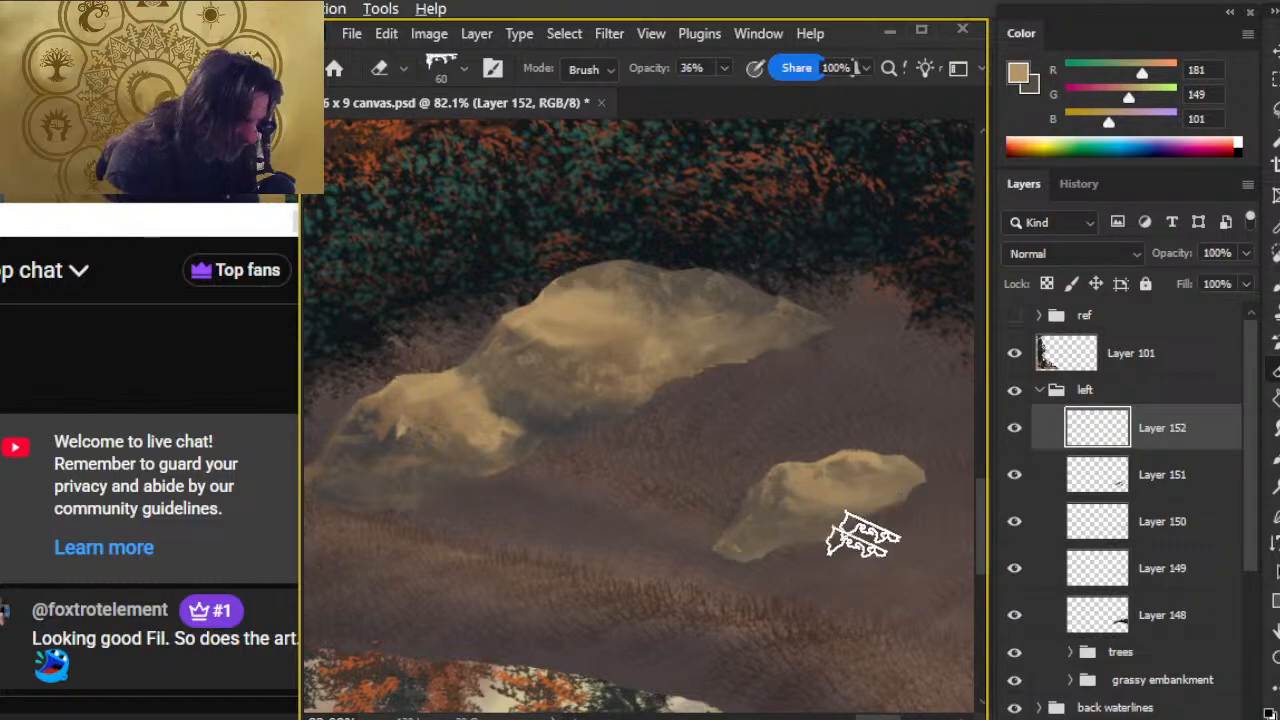
key(b)
key(e)
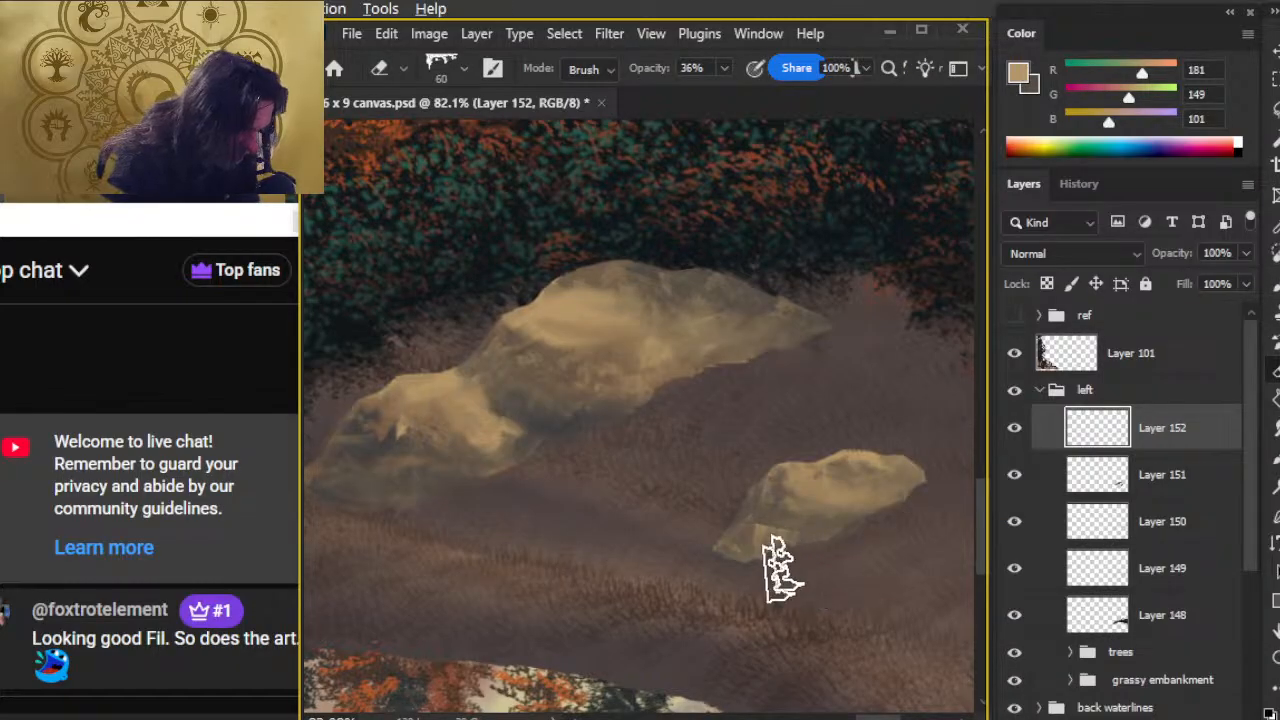
key(b)
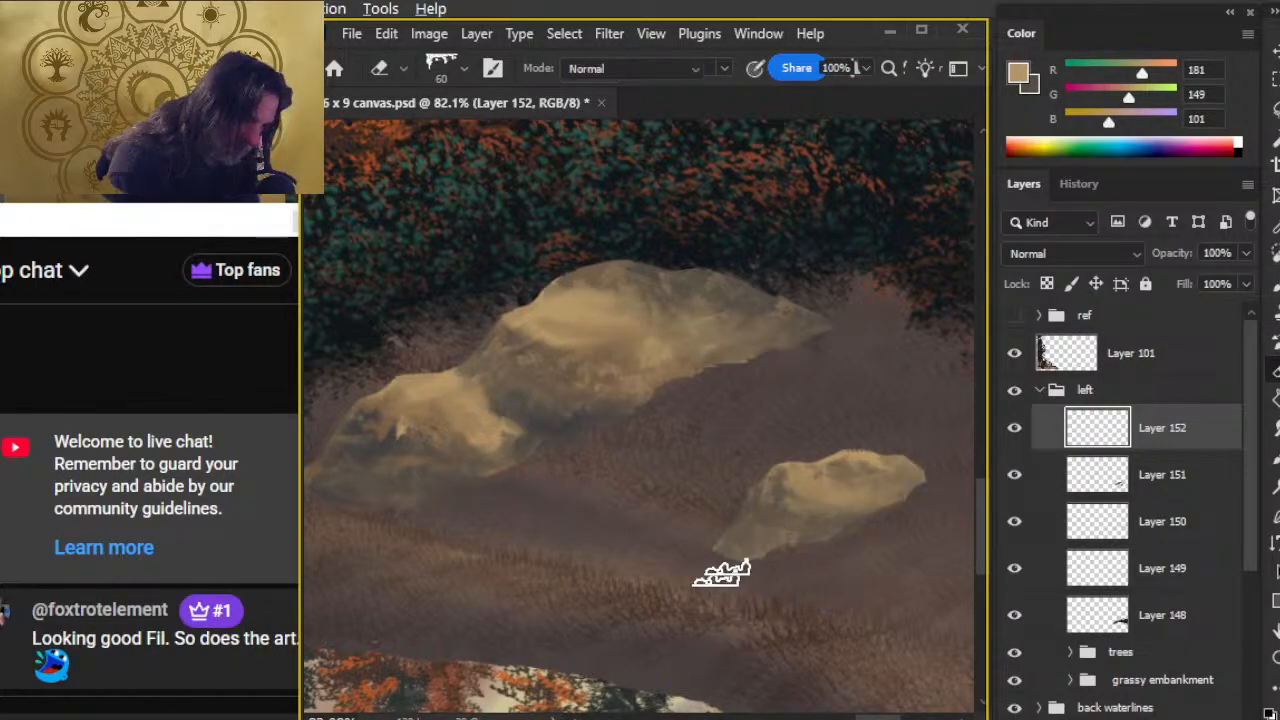
key(e)
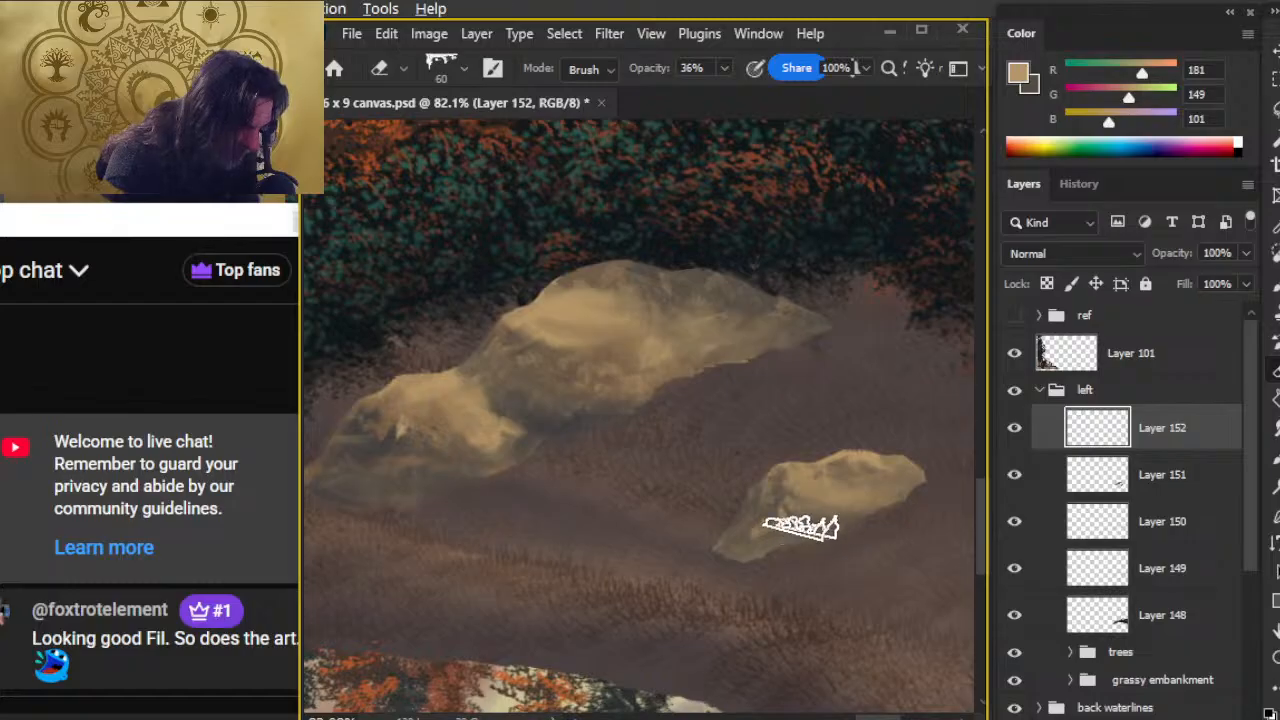
- Add fine tan flecks within the small rock's shadow side and blend them in with the Eraser at 36% opacity
key(b)
key(e)
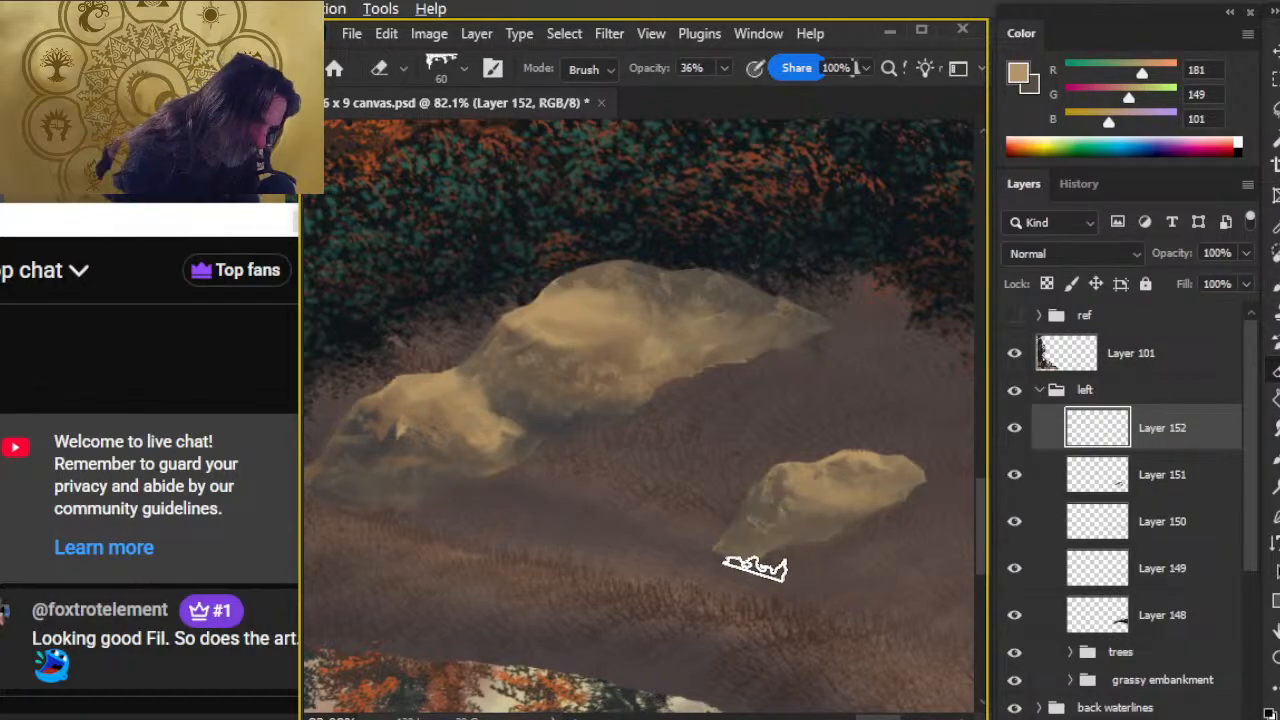
key(b)
key(e)
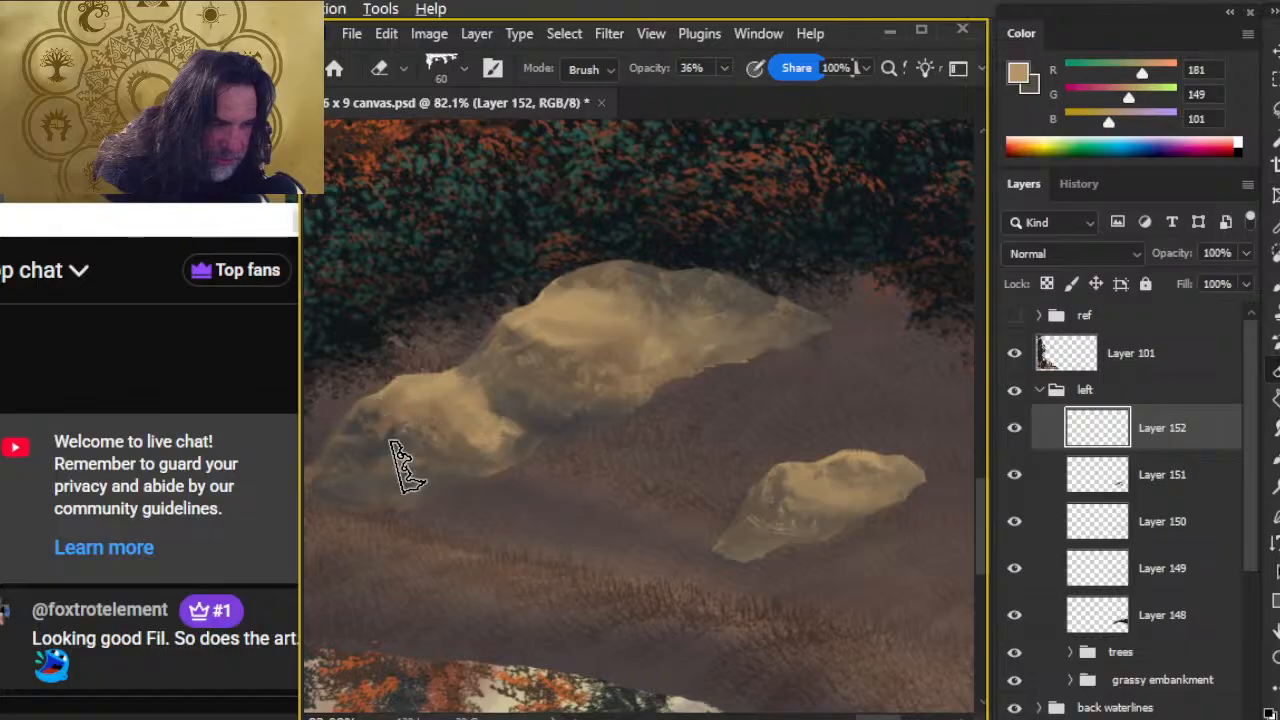
- Add a new layer above Layer 152 and texture the lower hump's lit face with dark brown (84, 77, 68), fading it with the Eraser
click(1206, 717)
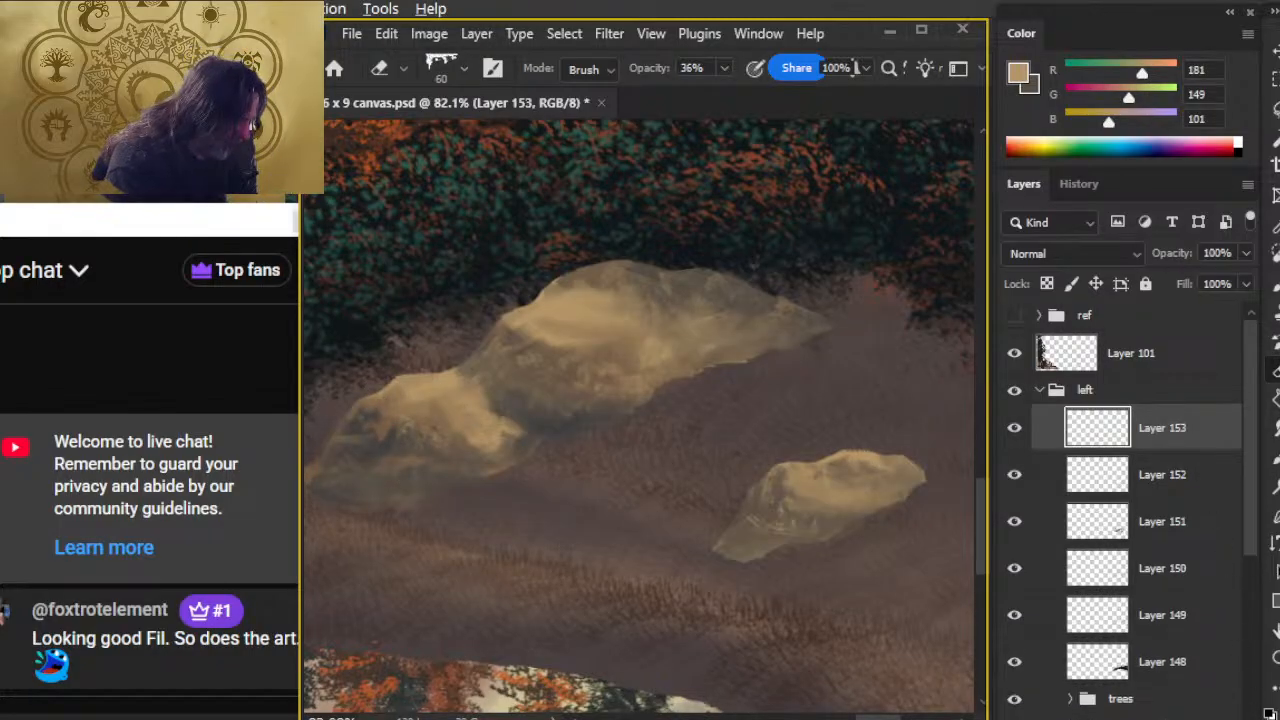
key(x)
key(b)
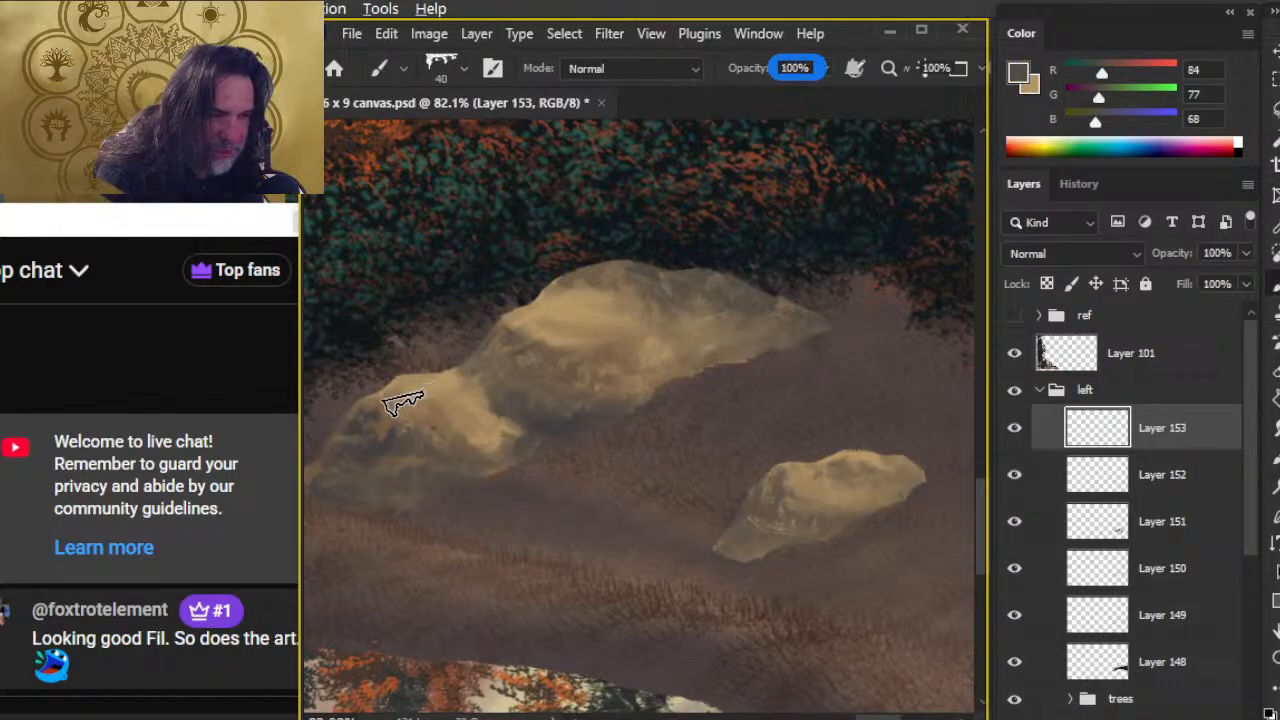
key(e)
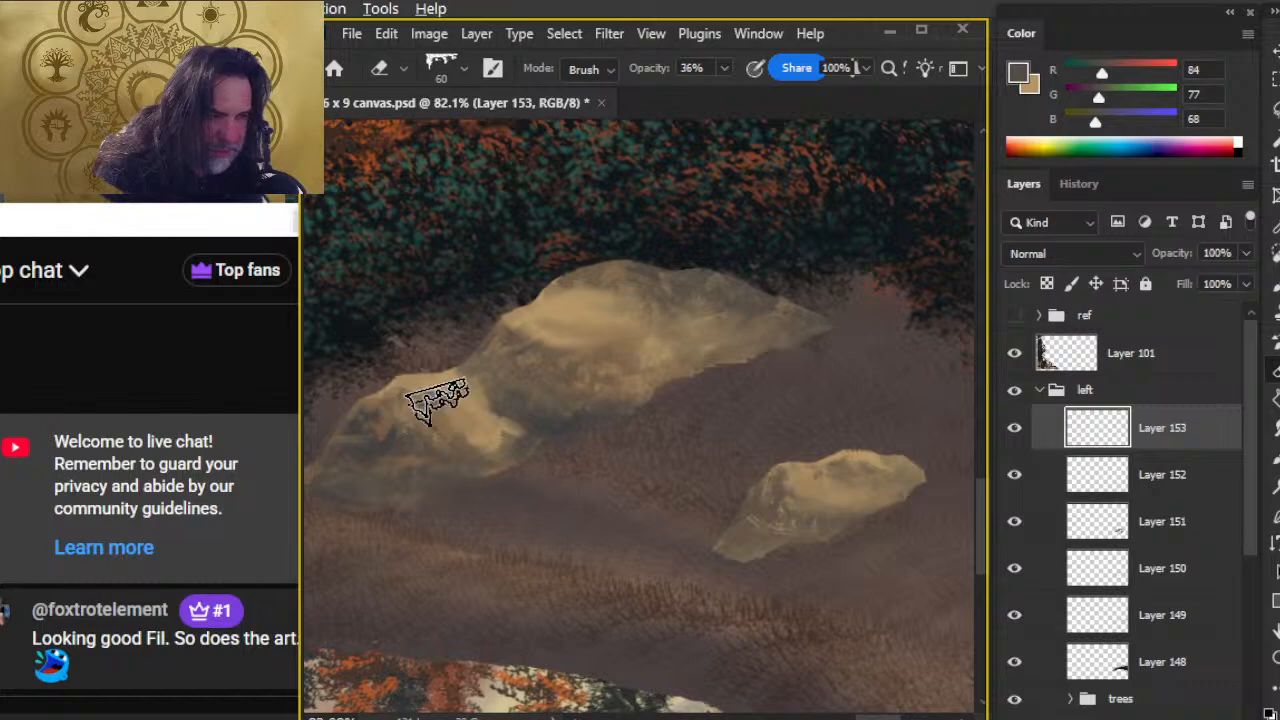
key(b)
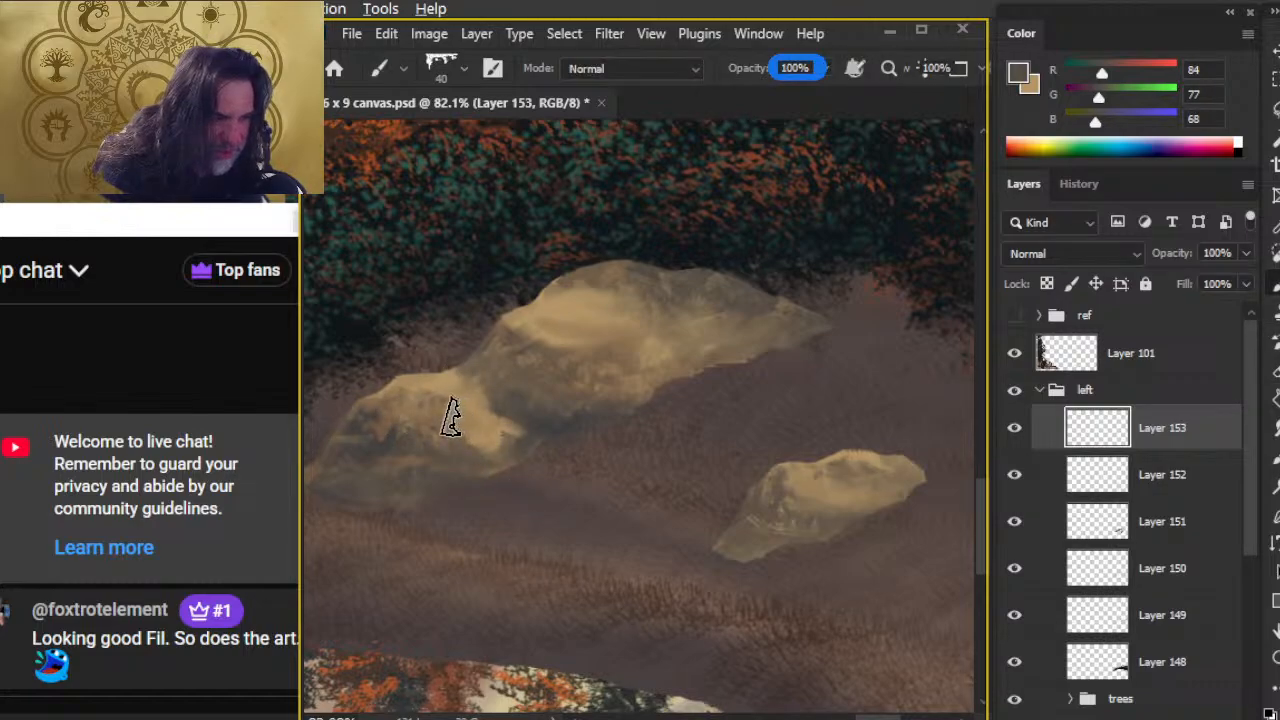
key(e)
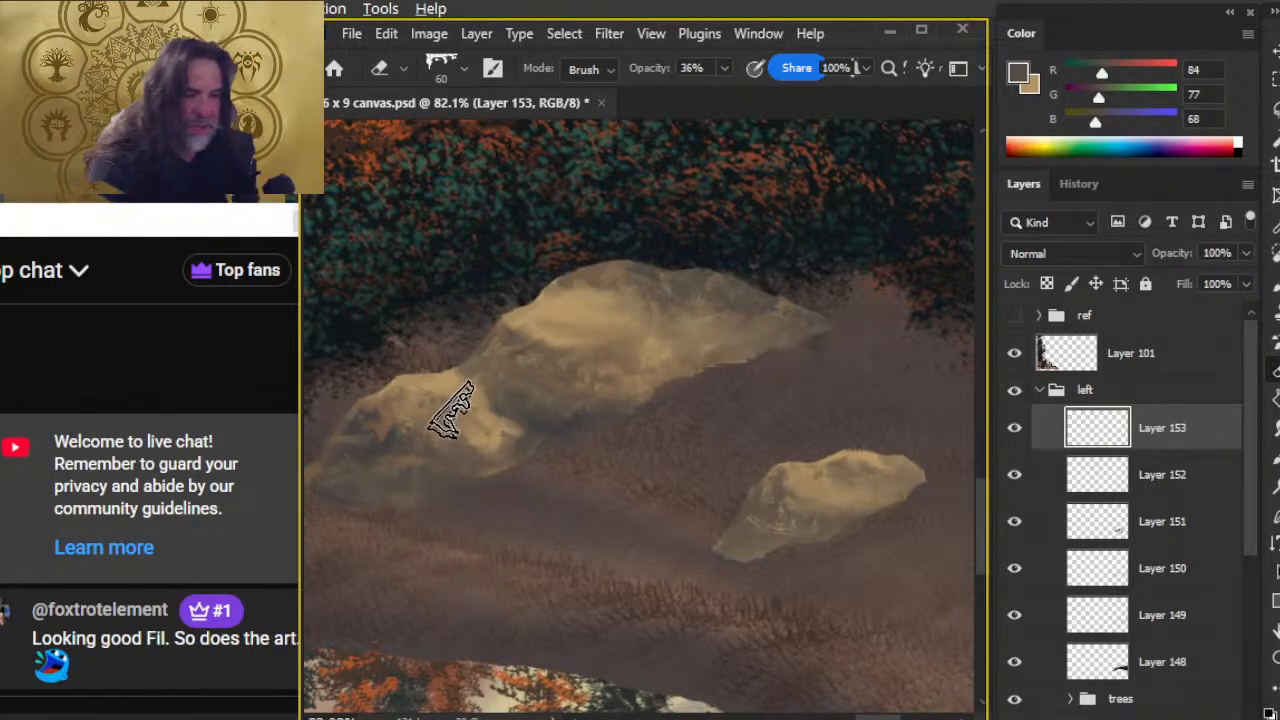
- Paint jagged dark strokes with the size 40 brush at the lower hump's crest and fade them down its lit face
key(b)
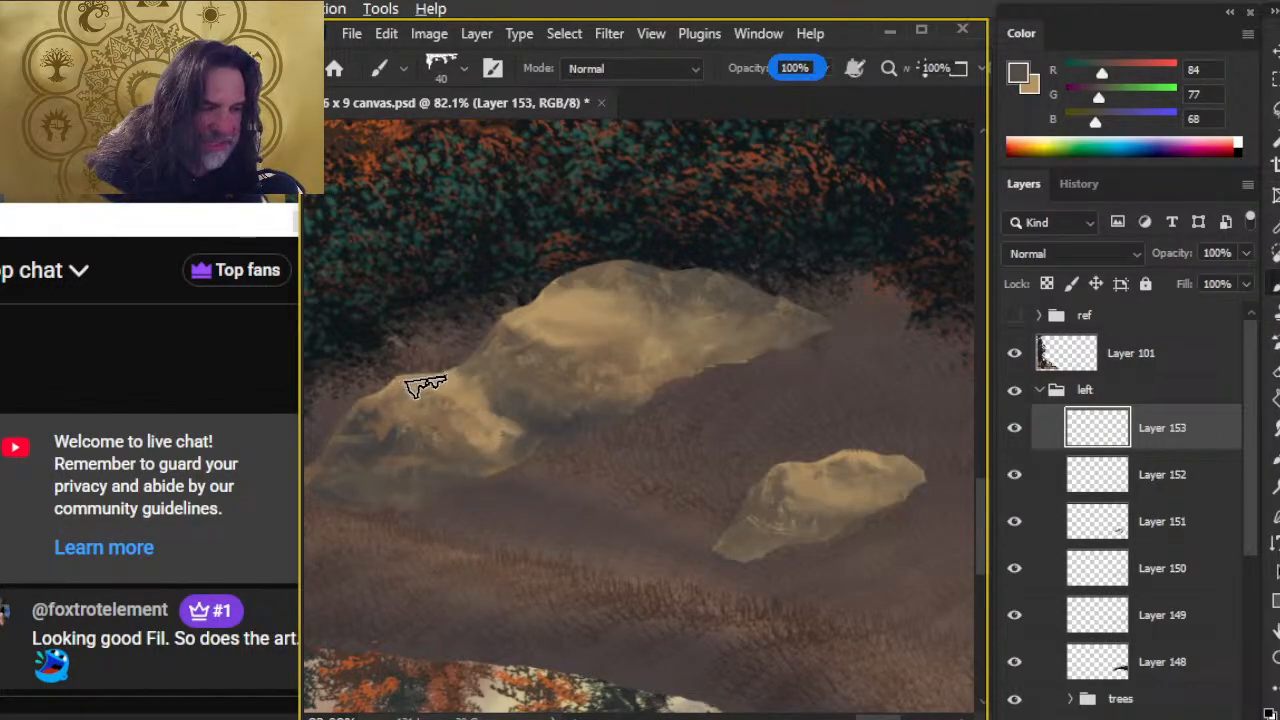
key(e)
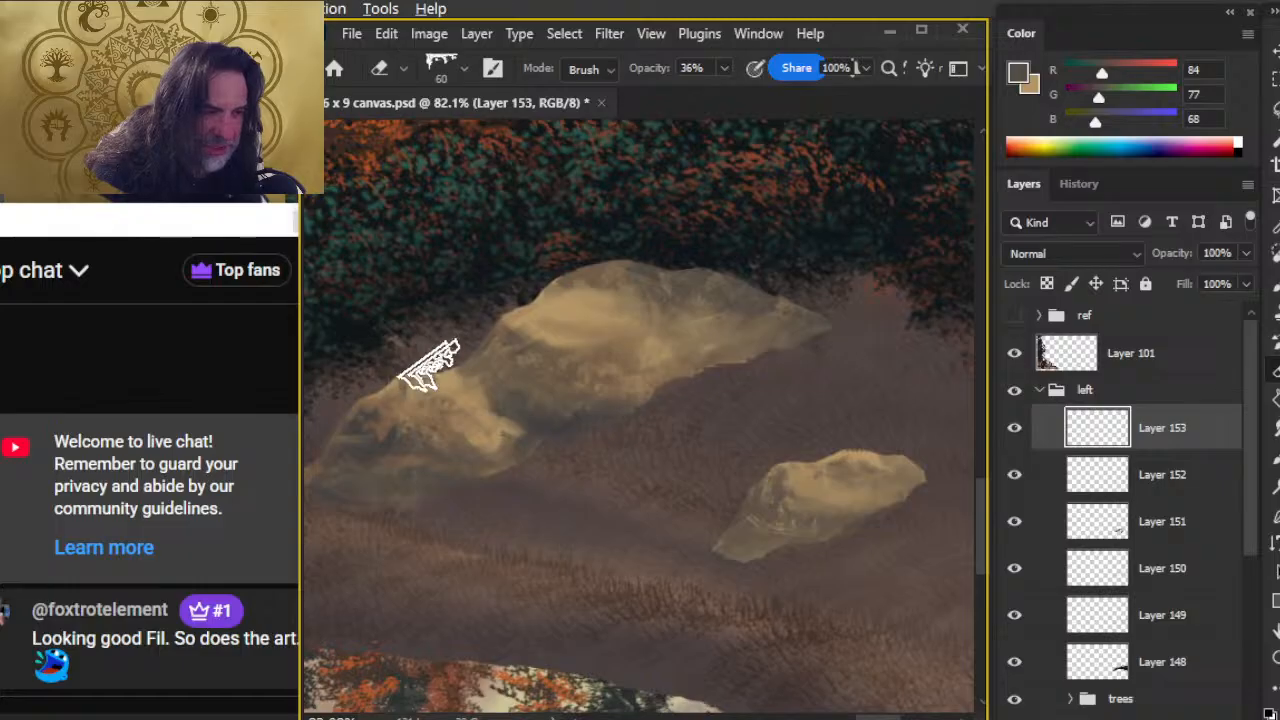
key(b)
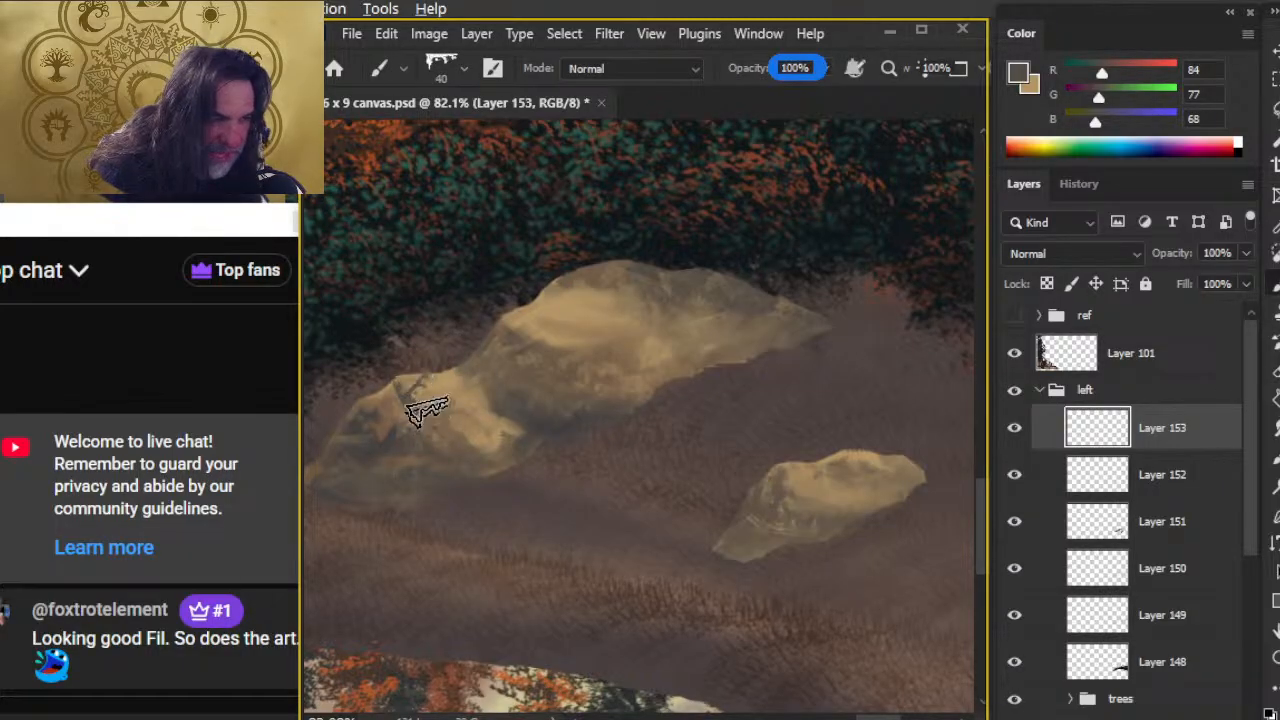
key(e)
key(b)
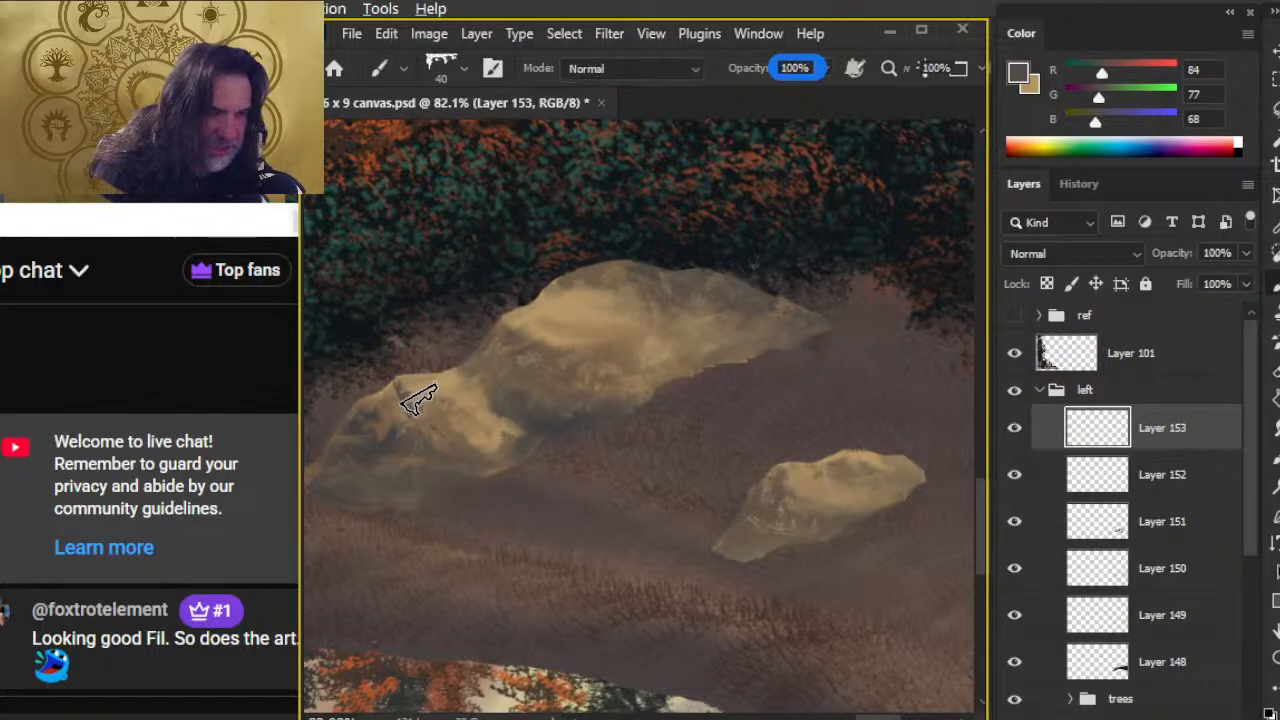
key(e)
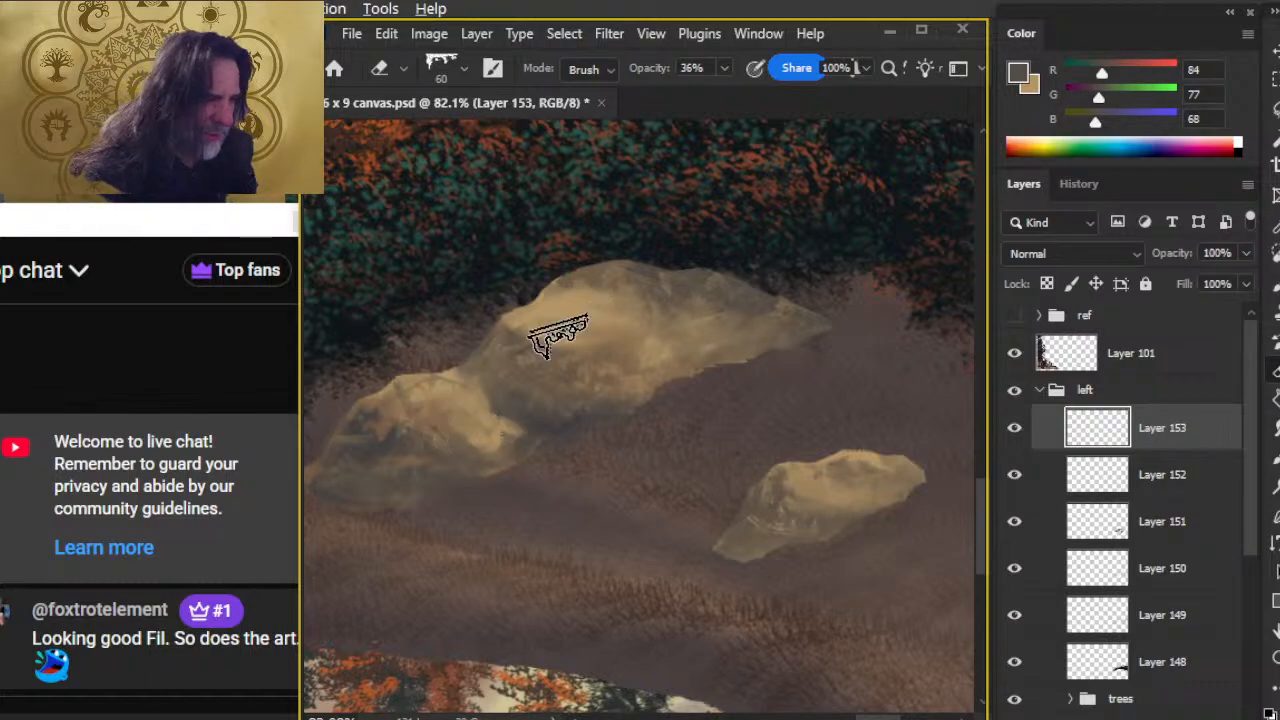
- Add dark brown strokes with the size 35 brush to the upper hump's left shoulder and the lower hump's crest, fading them with the Eraser
key(b)
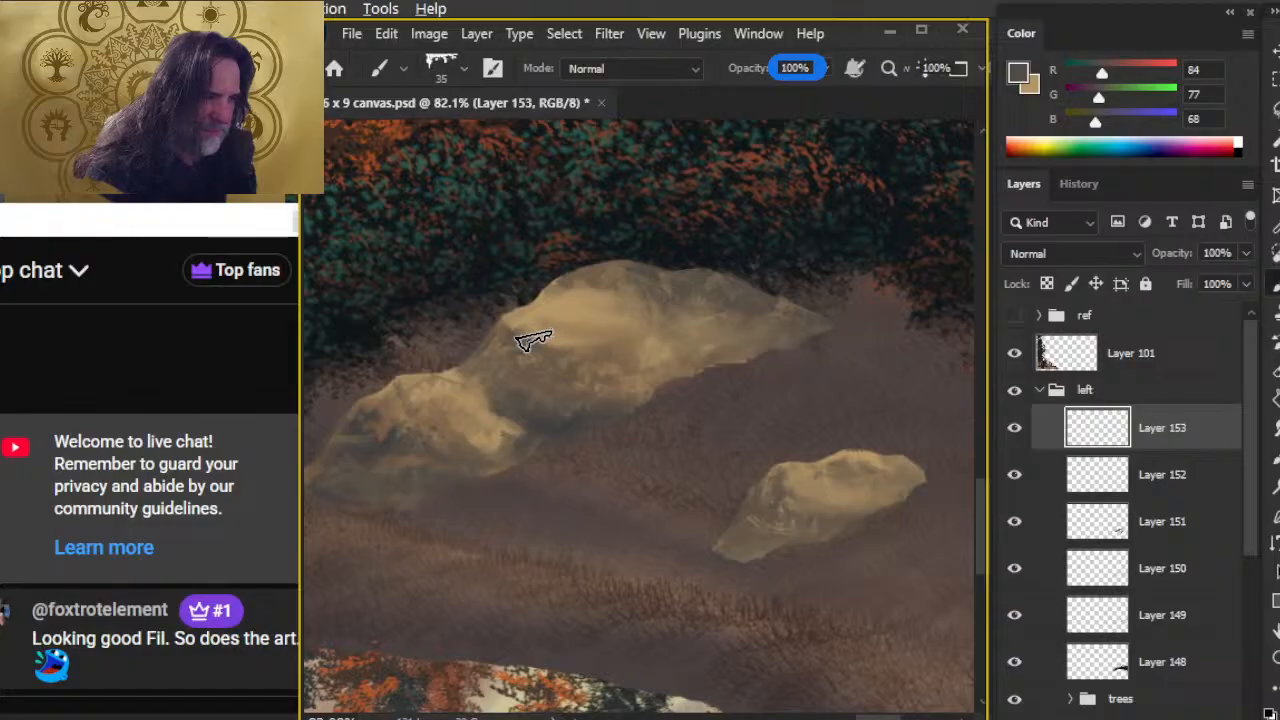
key(e)
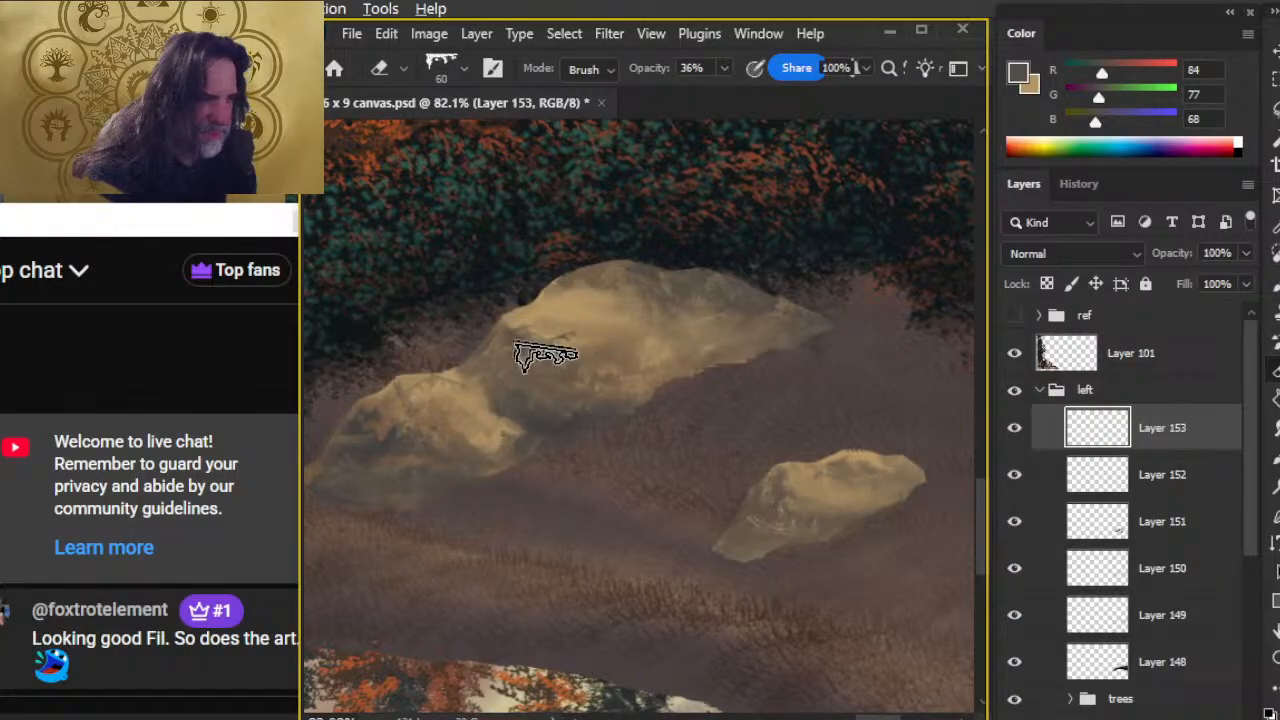
key(b)
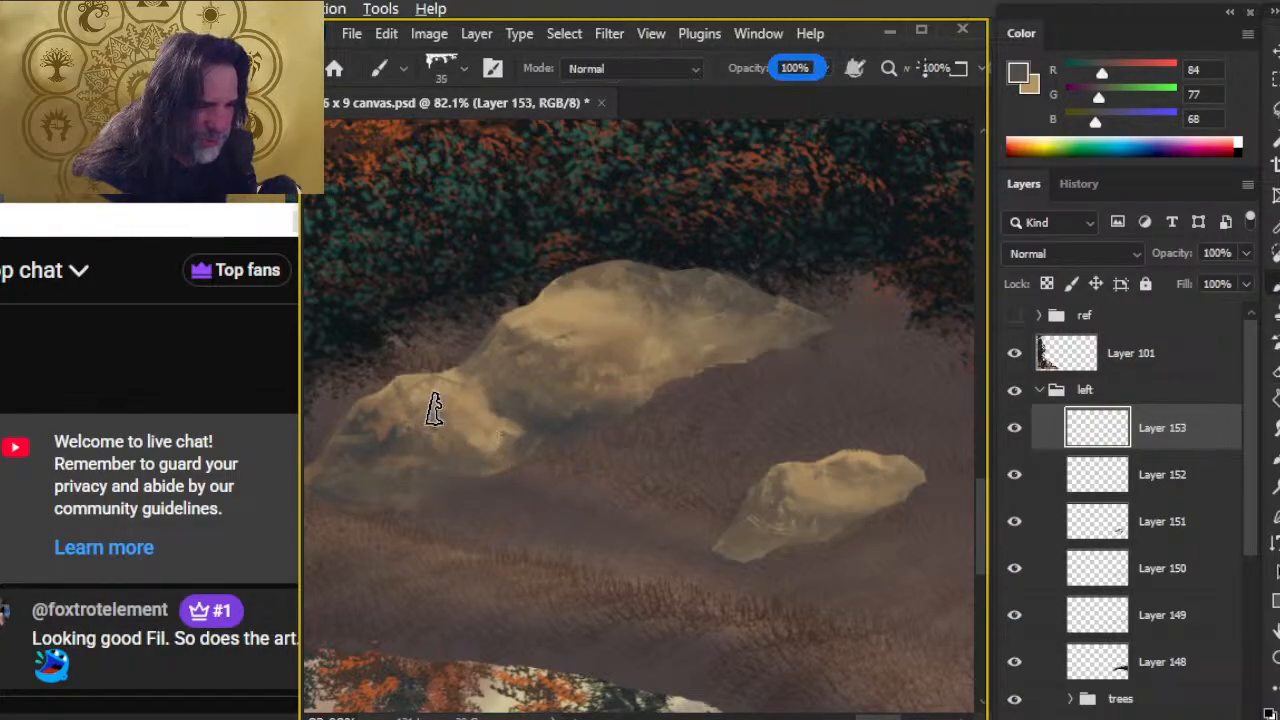
key(e)
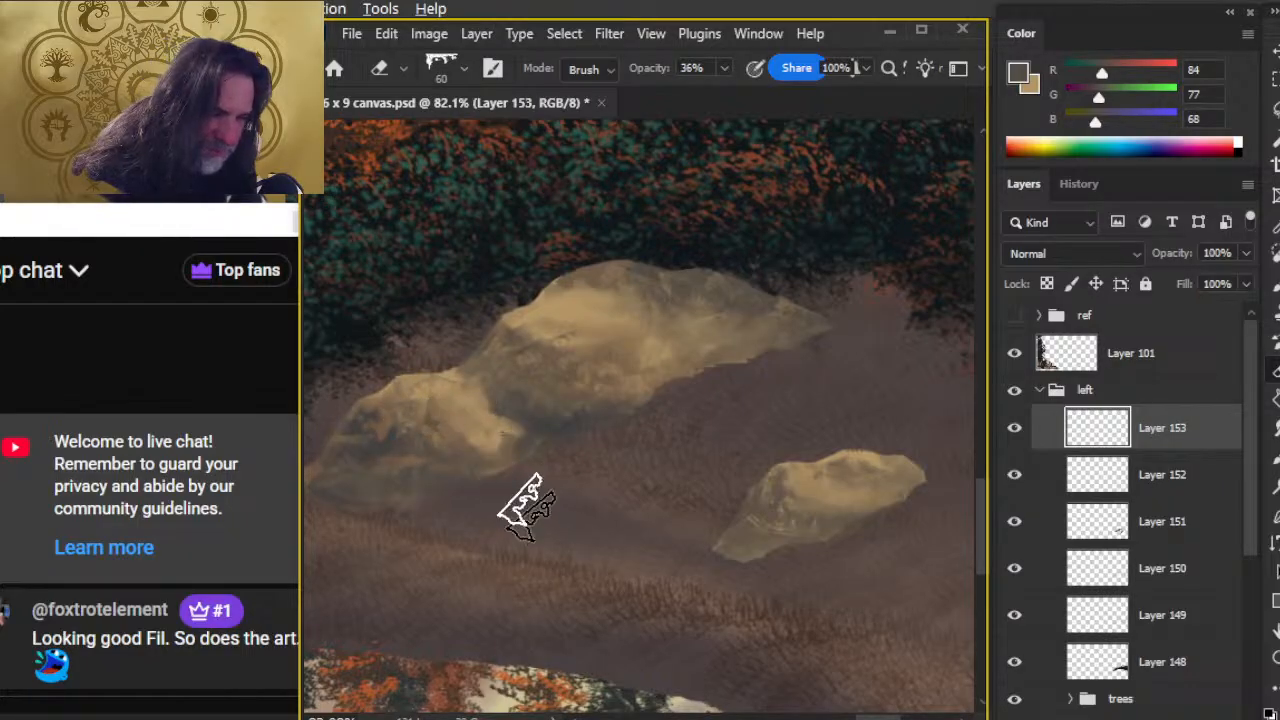
- Paint dark brown flecks across the right half of the lower hump's lit face and soften them with the 36% opacity Eraser
key(b)
key(e)
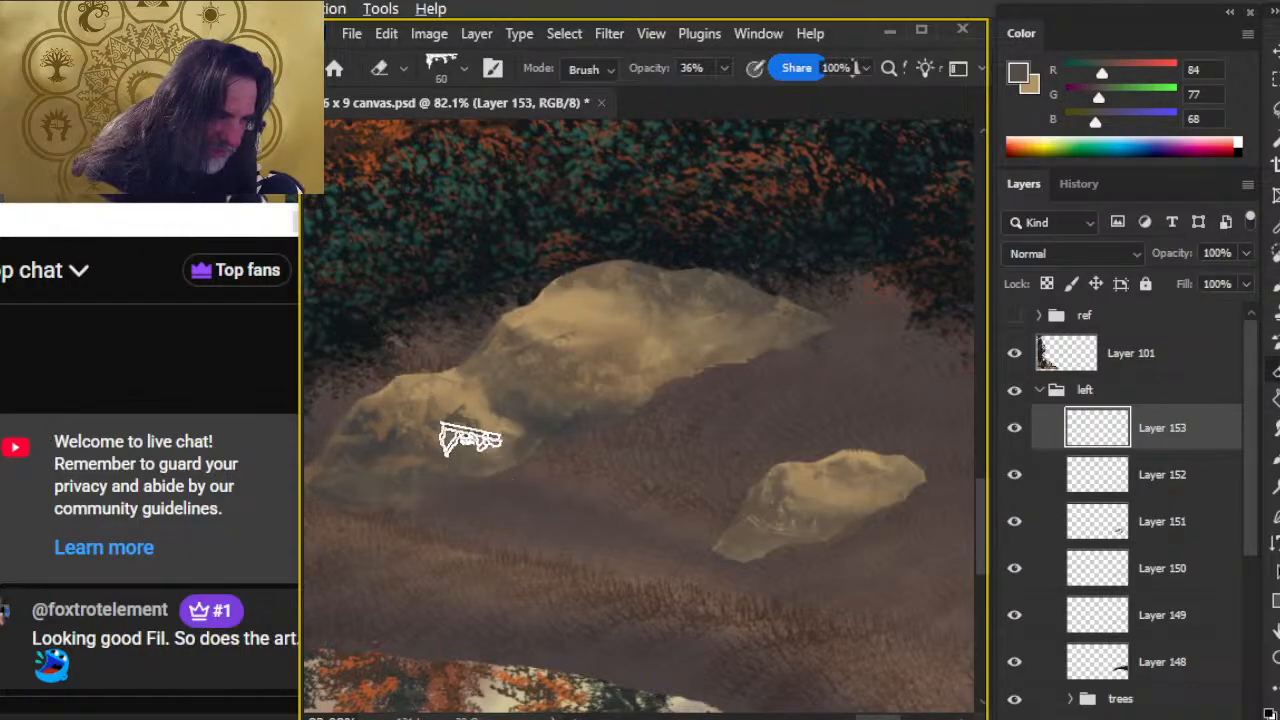
key(b)
key(e)
key(b)
key(e)
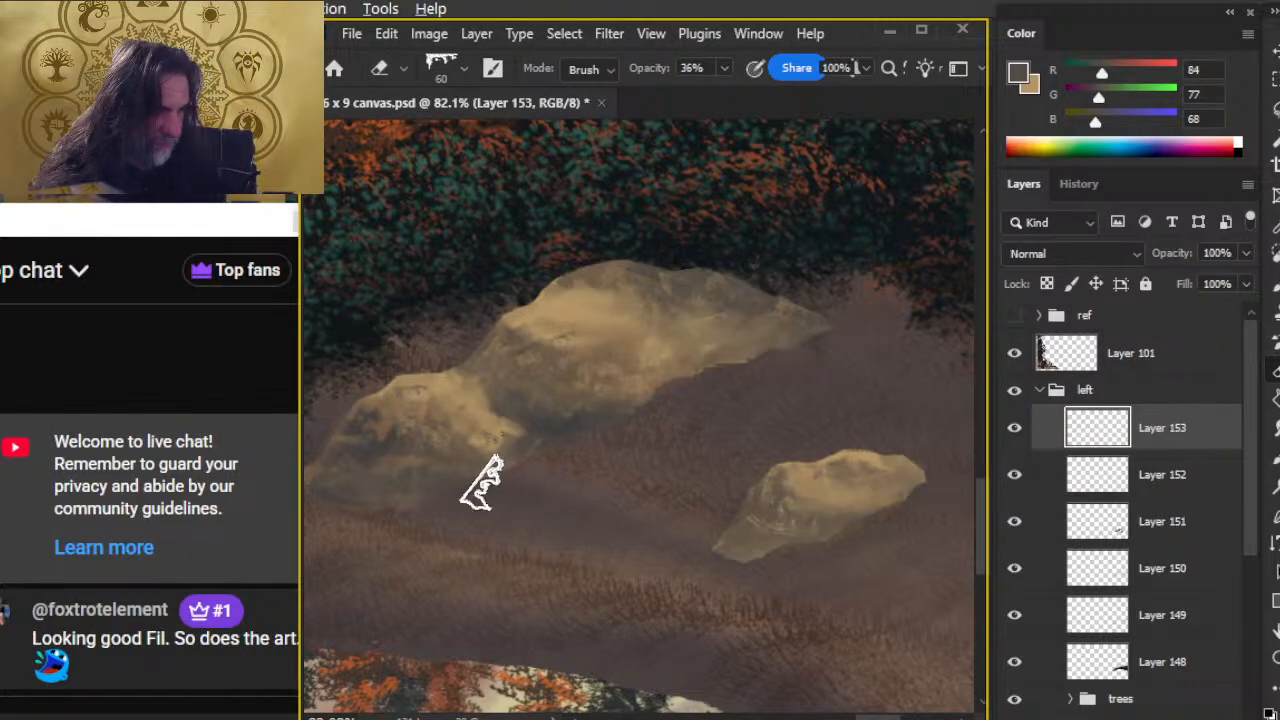
- Switch to tan (181, 149, 101), texture the lower hump's shadowed base near its left end, and fade the strokes with the Eraser
key(x)
key(b)
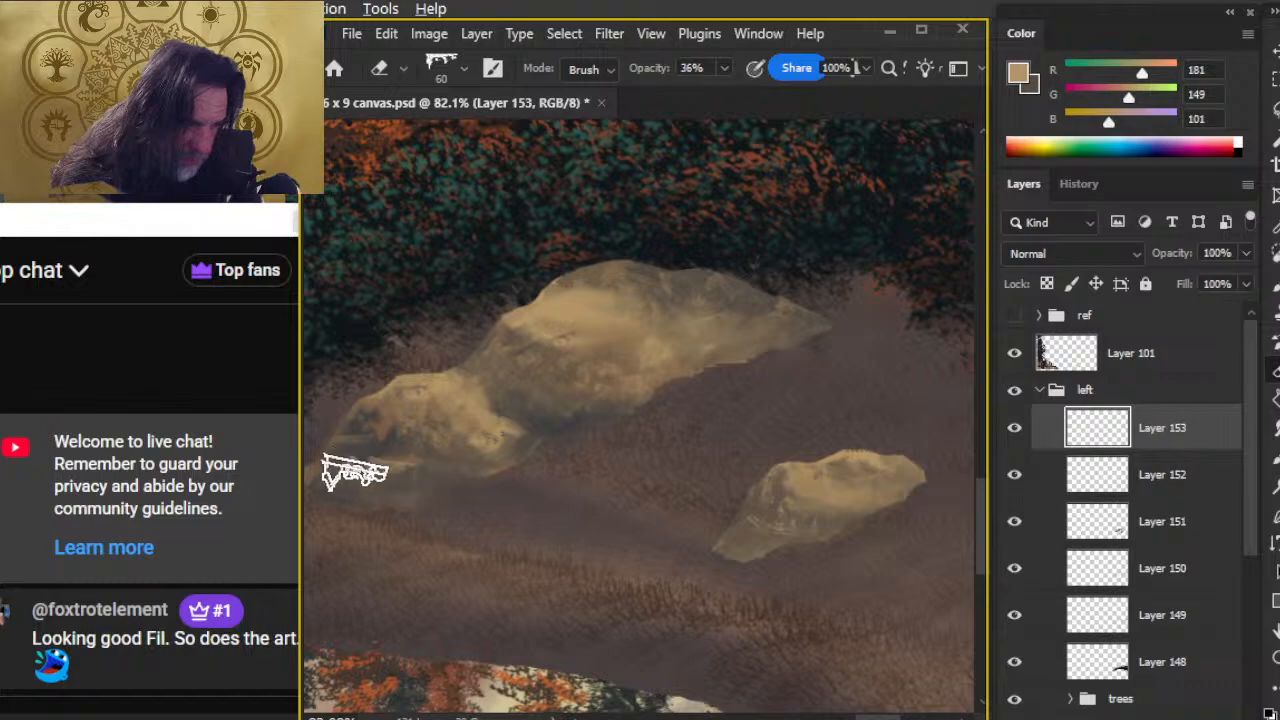
drag(449, 529, 524, 484)
key(e)
key(b)
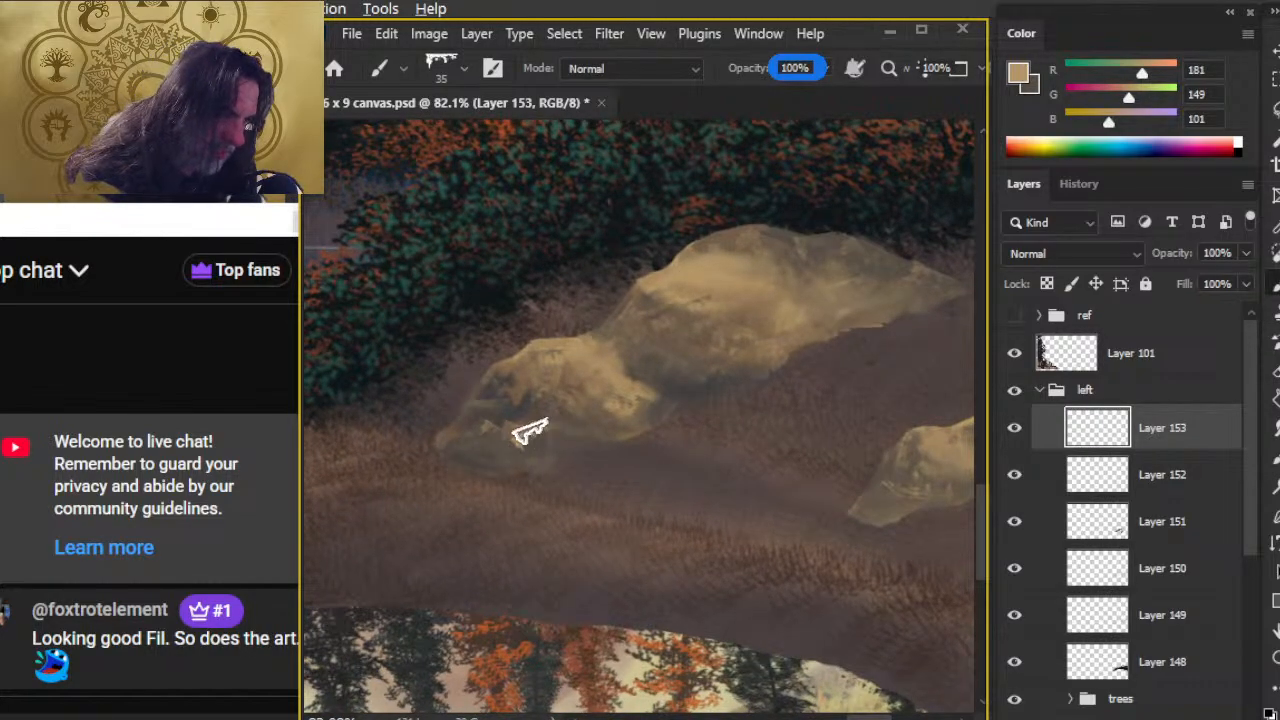
key(e)
key(b)
key(e)
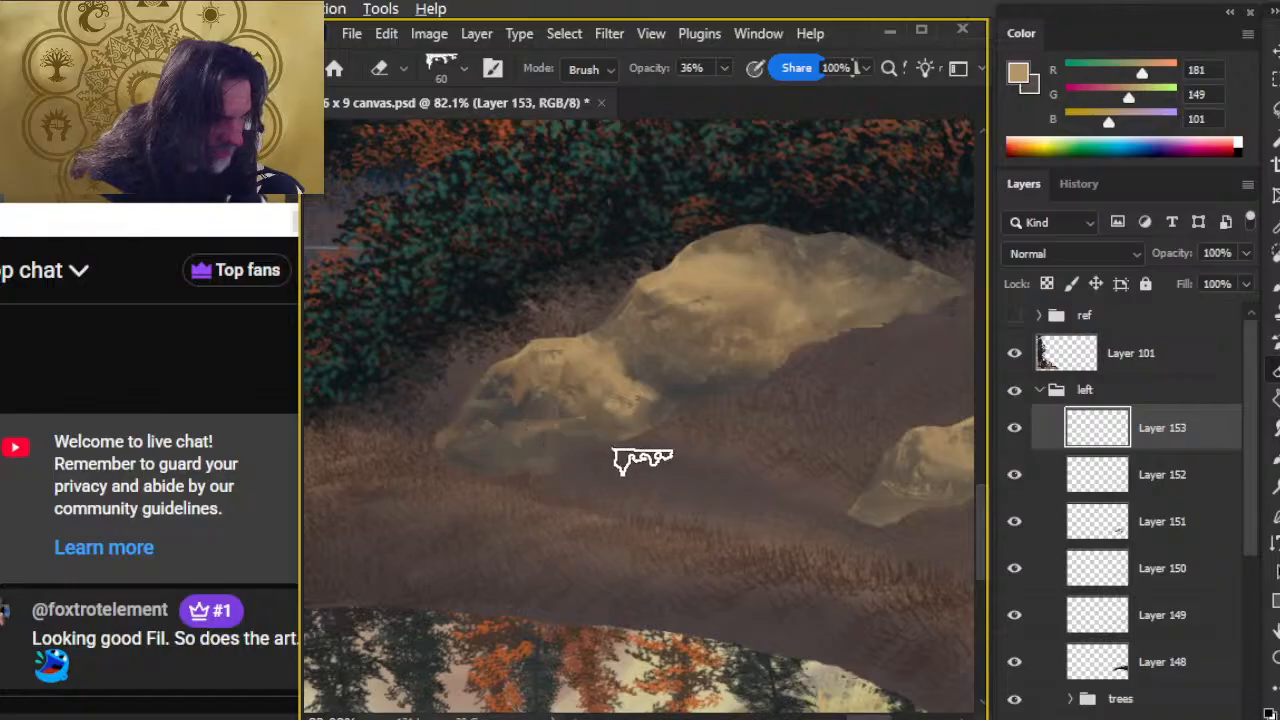
- Switch back to dark brown (84, 77, 68) and darken the lower hump's left edge, blending it with the Eraser
key(x)
key(b)
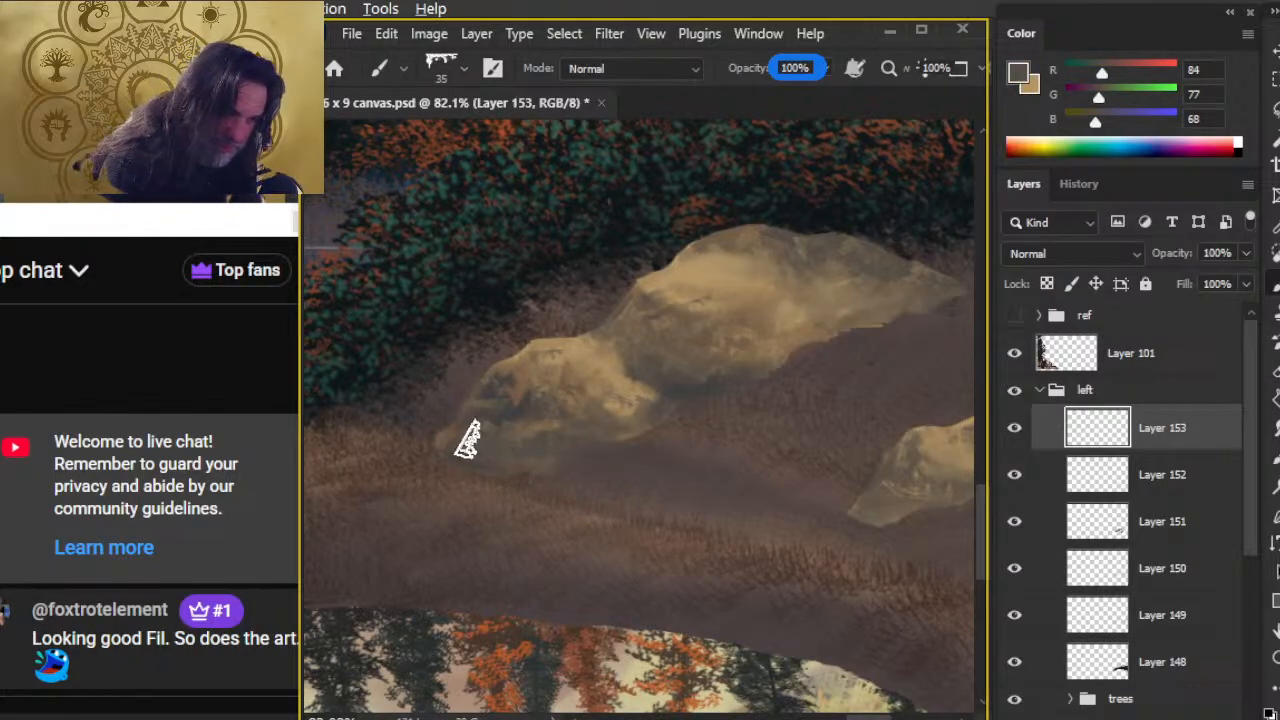
key(e)
- Paint dark brown strokes below the upper hump's left shoulder and fade them downward with the Eraser
drag(720, 423, 583, 463)
key(b)
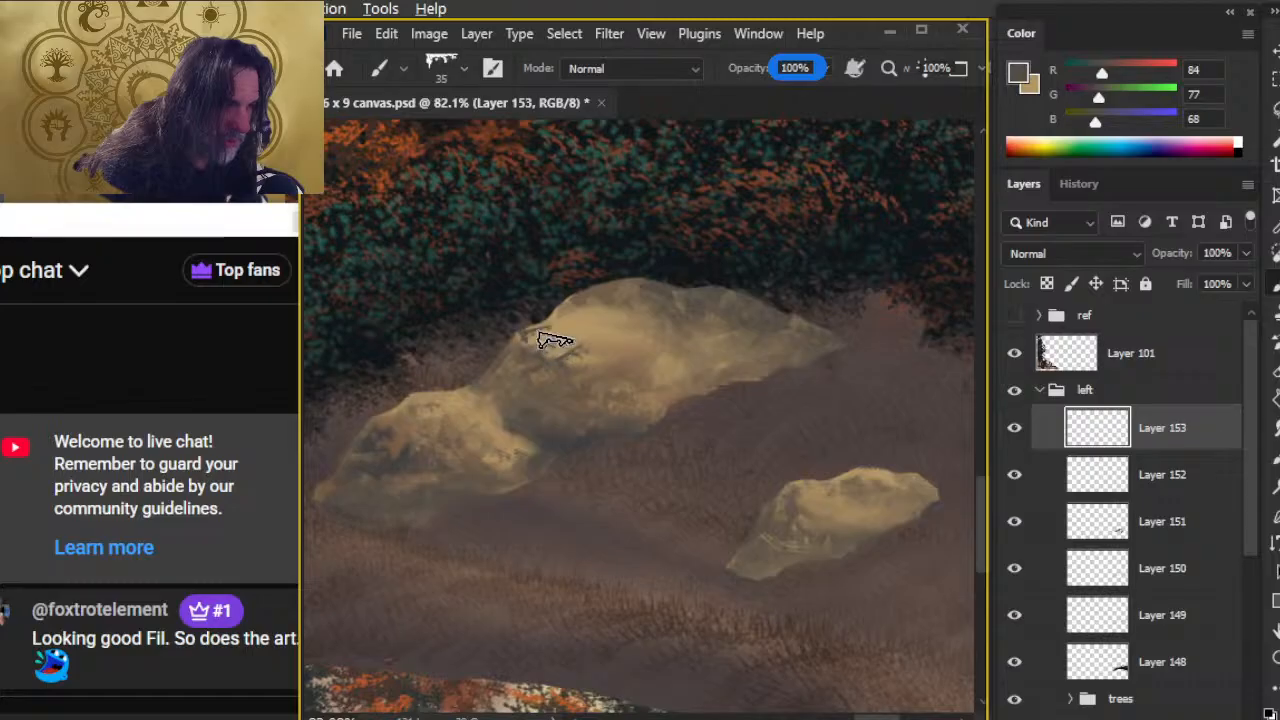
key(e)
mouse_move(566, 342)
mouse_down()
mouse_move(625, 367)
mouse_move(642, 358)
mouse_up()
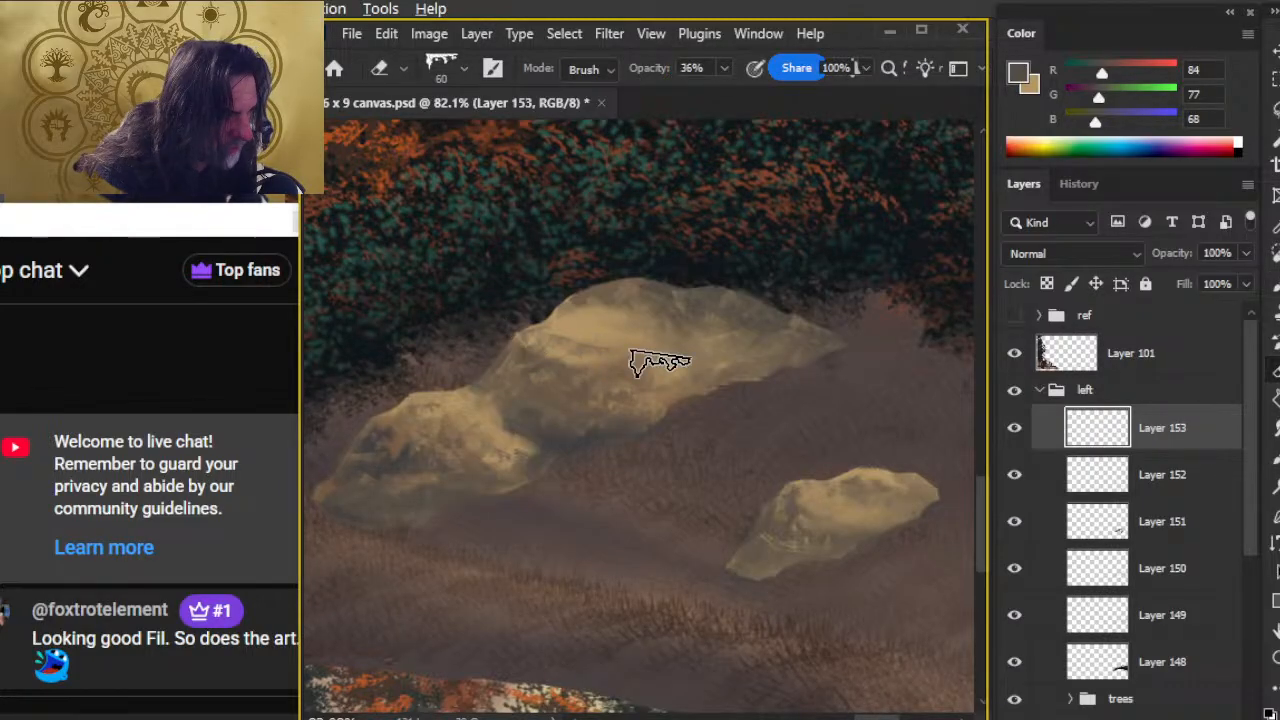
key(b)
key(e)
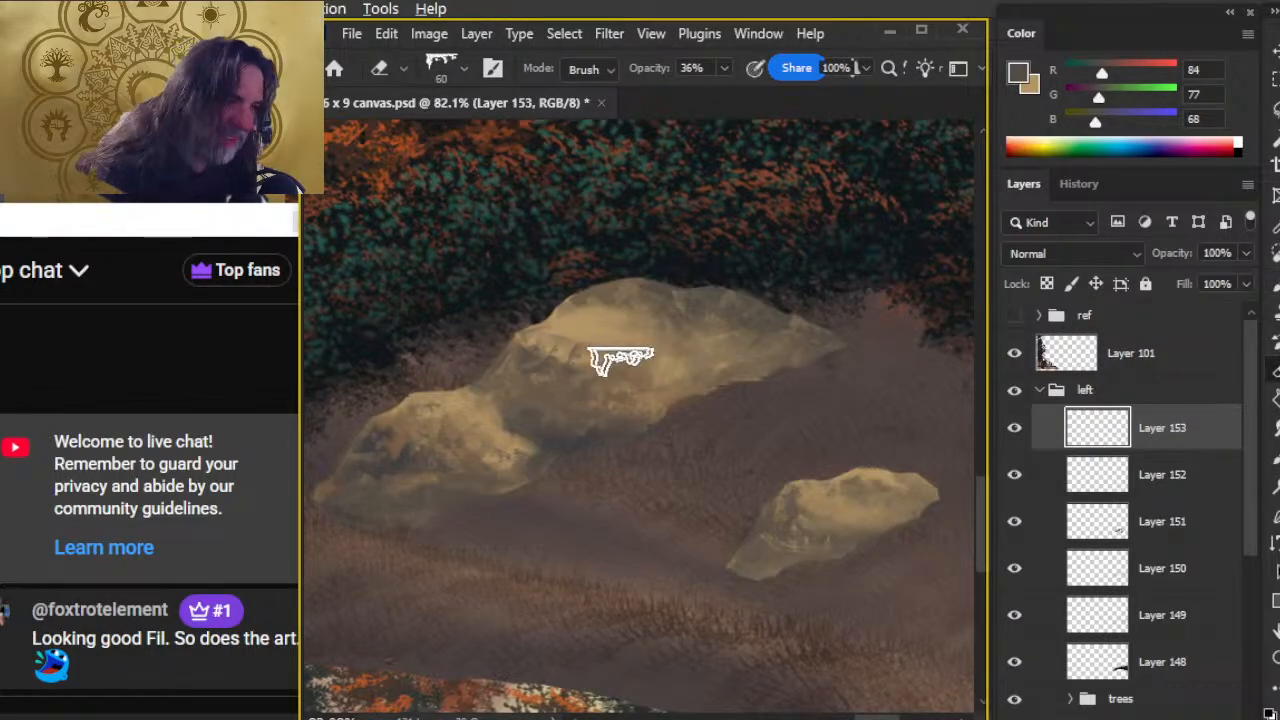
- Chisel dark notches into the upper hump's lit face just below its crest and partly erase them
key(b)
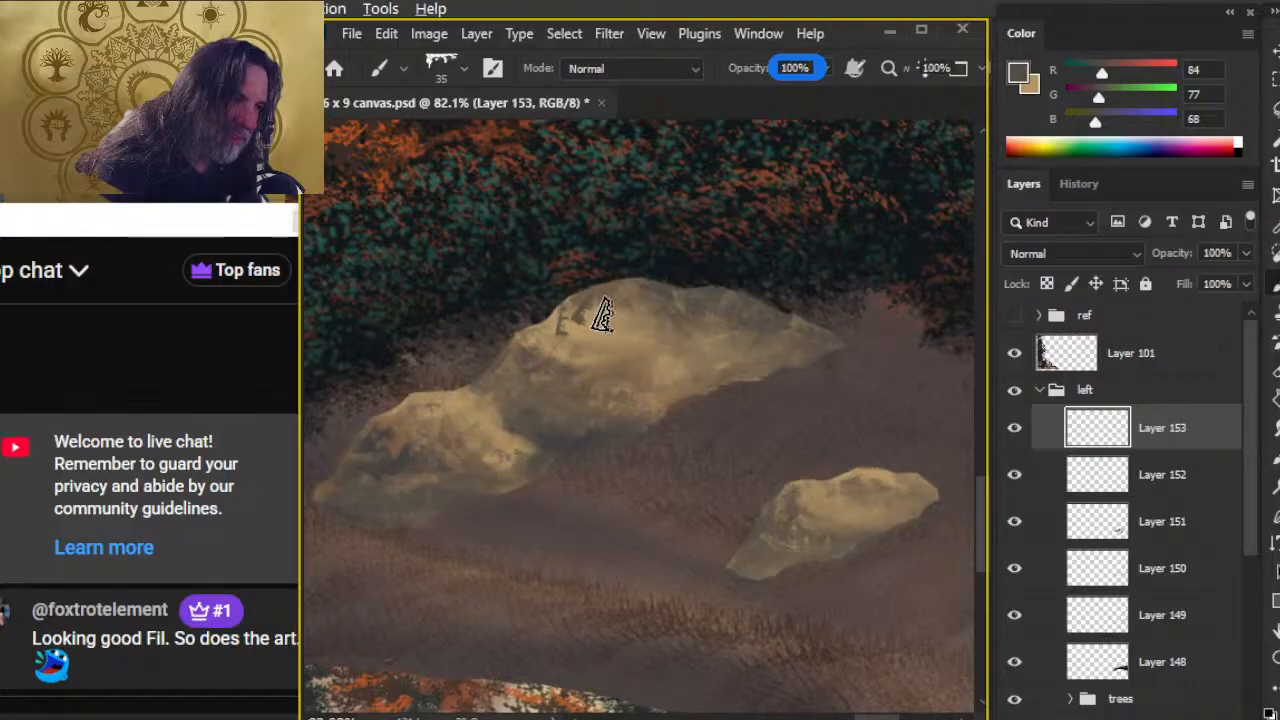
key(e)
mouse_move(586, 323)
mouse_down()
mouse_move(655, 314)
mouse_move(643, 306)
mouse_move(615, 339)
mouse_move(603, 329)
mouse_move(570, 355)
mouse_up()
key(b)
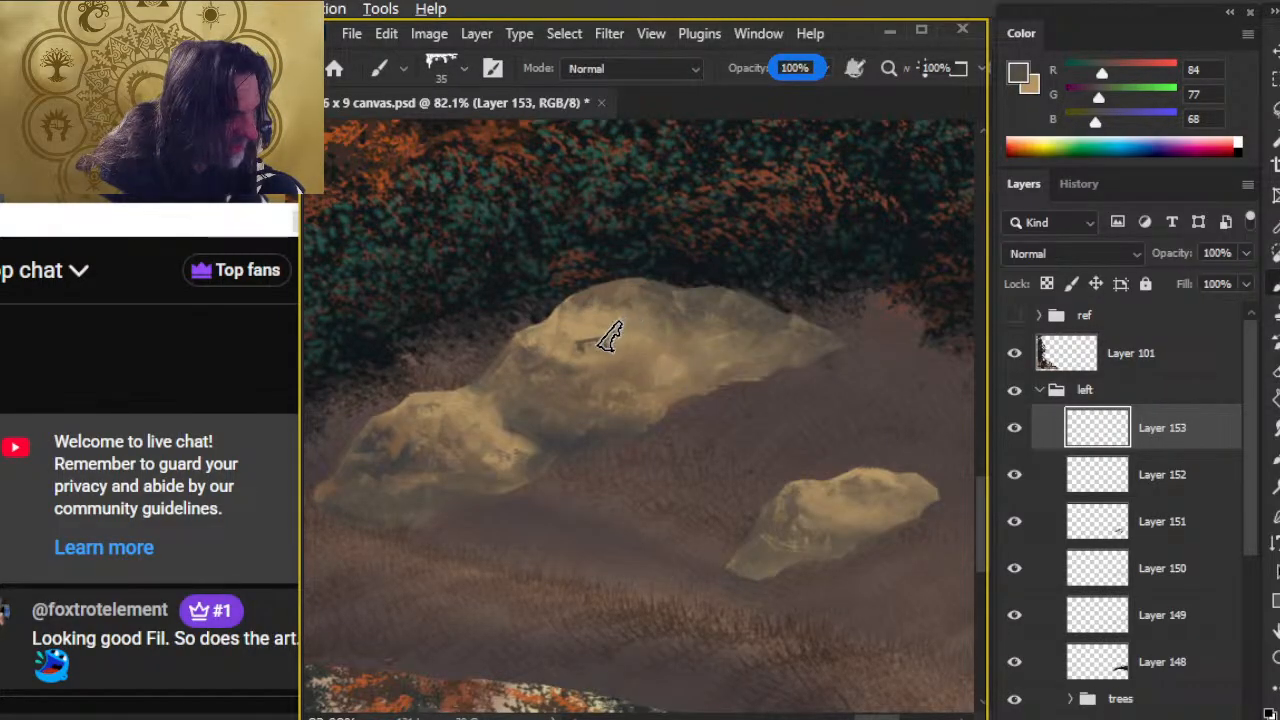
key(e)
mouse_move(634, 339)
mouse_down()
mouse_move(622, 310)
mouse_move(645, 333)
mouse_up()
- Add angled dark cracks along the upper hump's upper left edge and blend them with the Eraser
key(b)
click(589, 321)
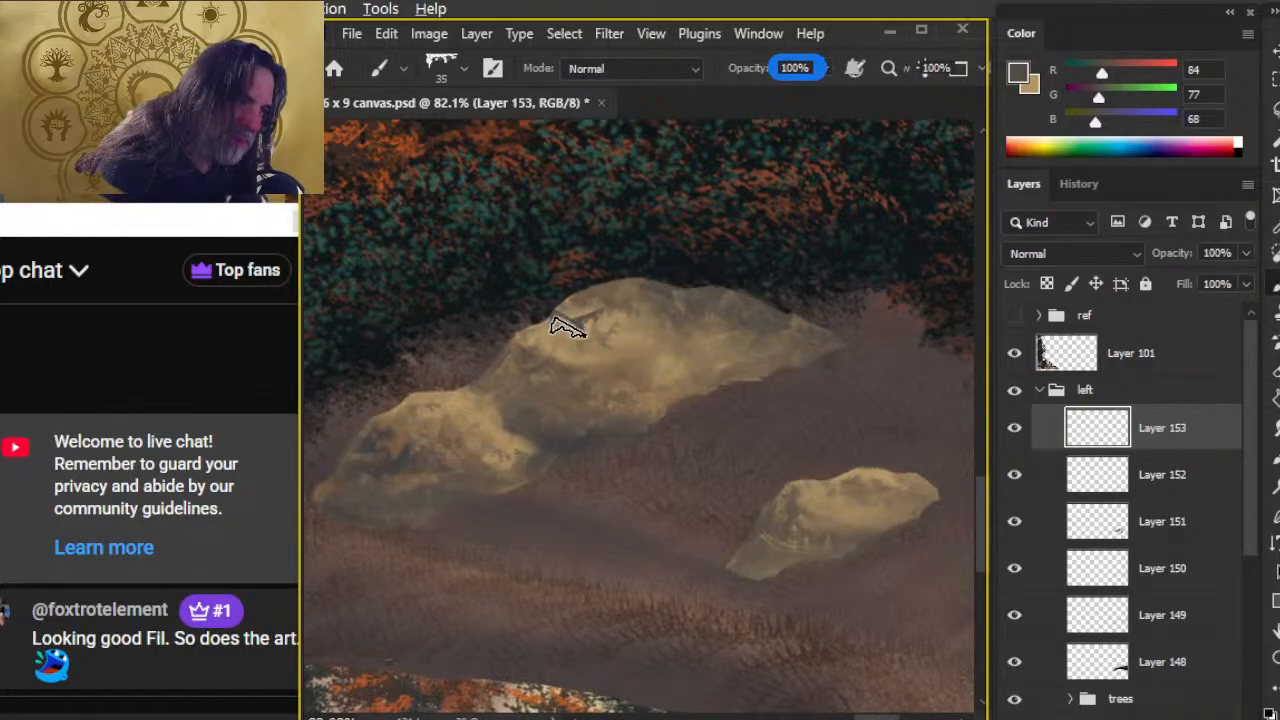
key(e)
mouse_move(557, 337)
mouse_down()
mouse_move(609, 334)
mouse_move(591, 322)
mouse_up()
key(b)
key(e)
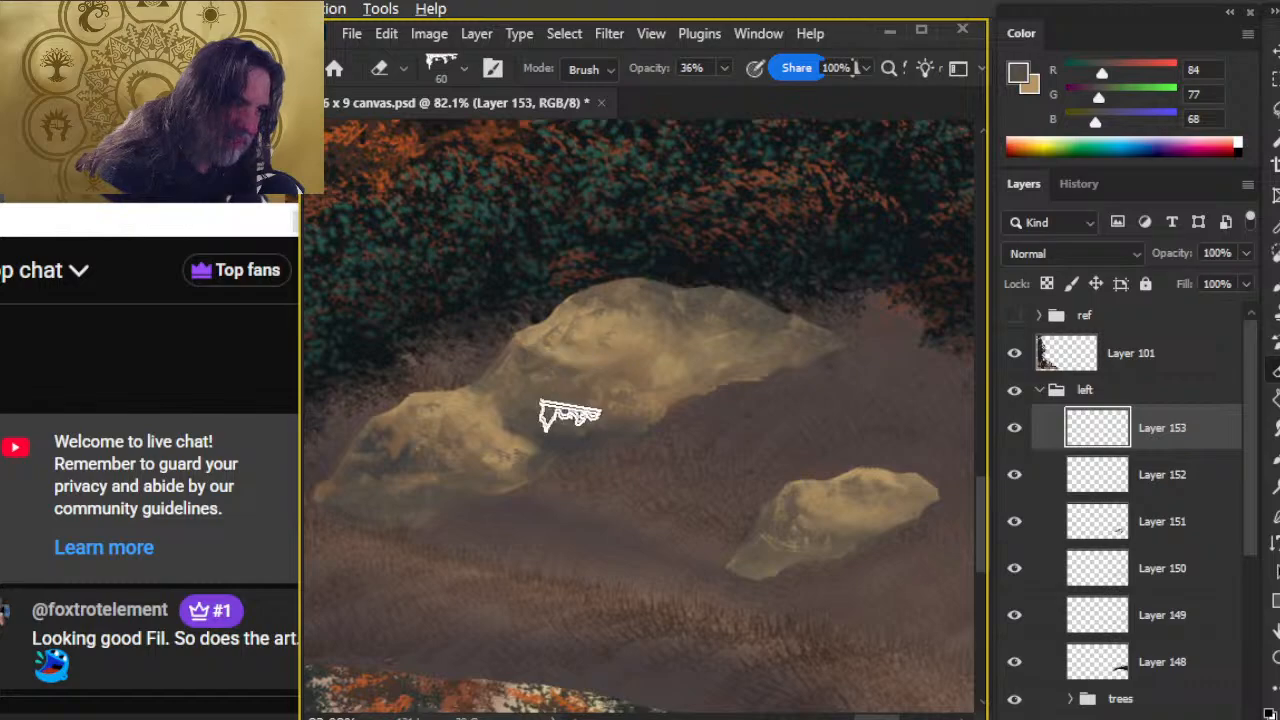
- Texture the middle of the upper hump's lit face with dark brown strokes and fade them with the Eraser
key(b)
key(e)
mouse_move(645, 352)
mouse_down()
mouse_move(566, 329)
mouse_move(677, 366)
mouse_move(654, 327)
mouse_move(689, 347)
mouse_move(629, 345)
mouse_up()
key(b)
key(e)
- Paint dark strokes down the upper hump's central fold toward its lower edge and soften them with the Eraser
key(b)
key(b)
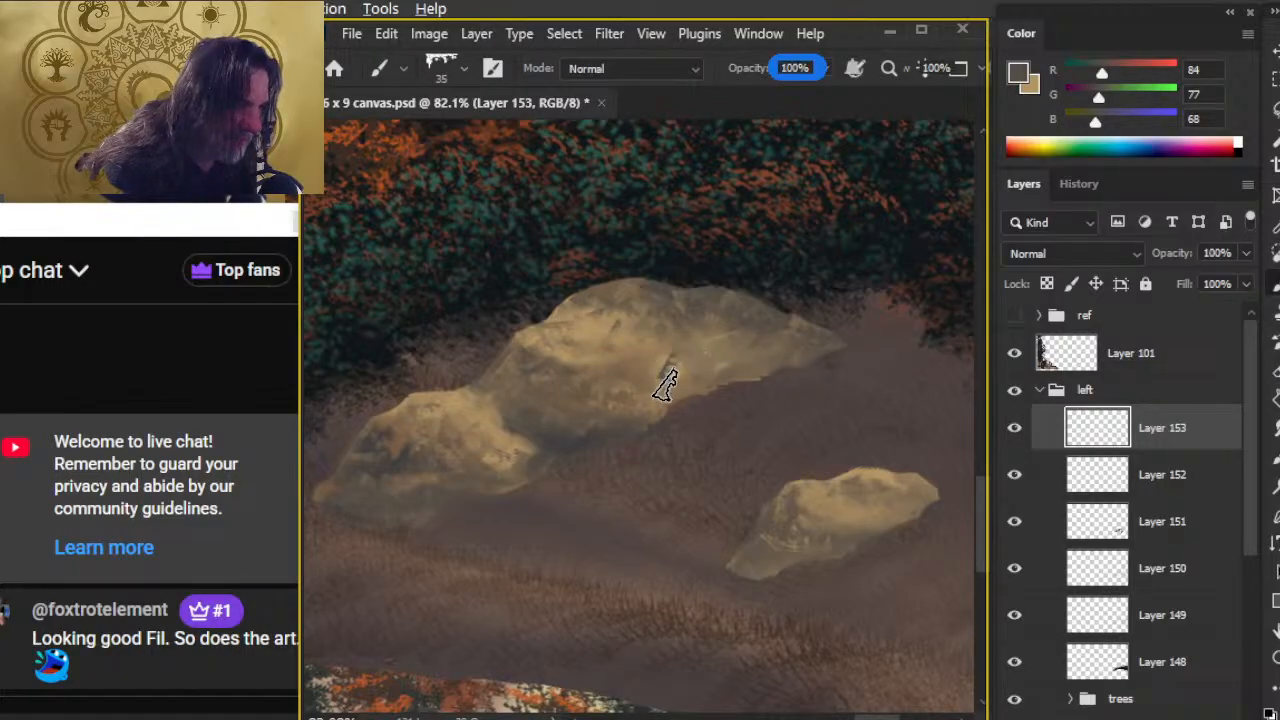
key(e)
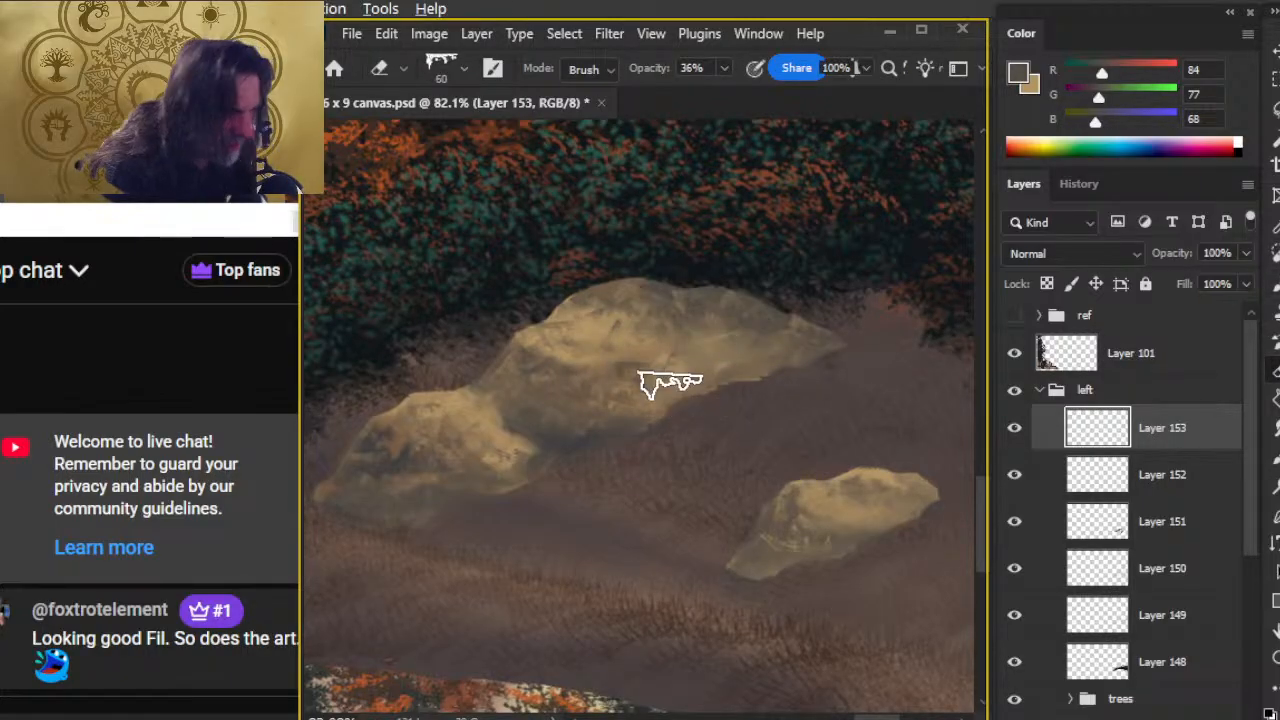
key(b)
key(e)
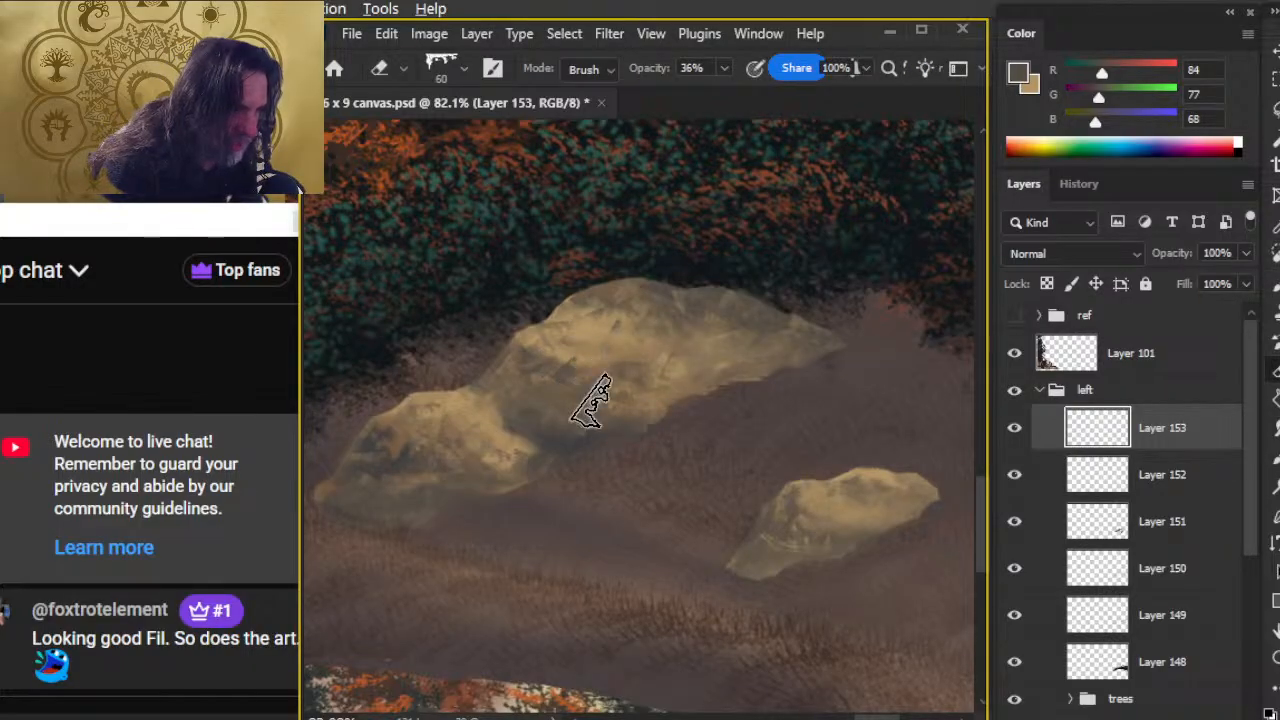
- Switch to tan (181, 149, 101) and paint highlight strokes across the middle of the upper hump, fading them with the Eraser
key(b)
alt+click(548, 392)
key(e)
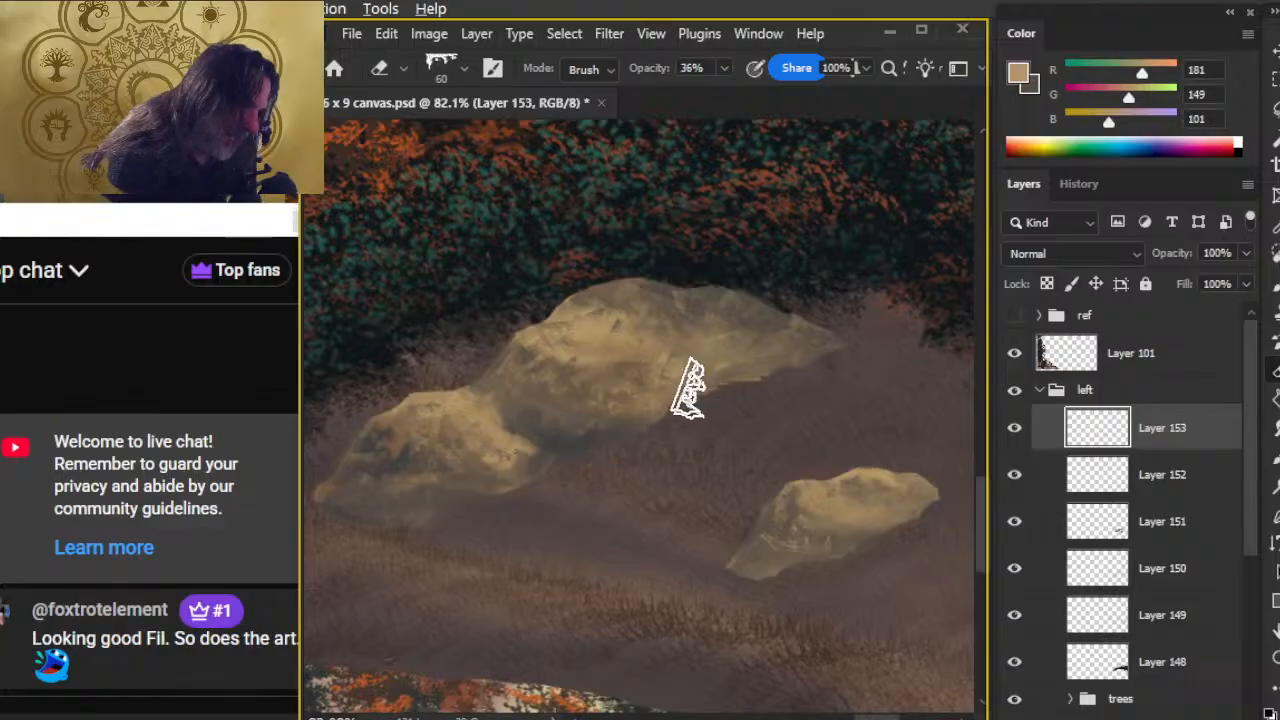
key(b)
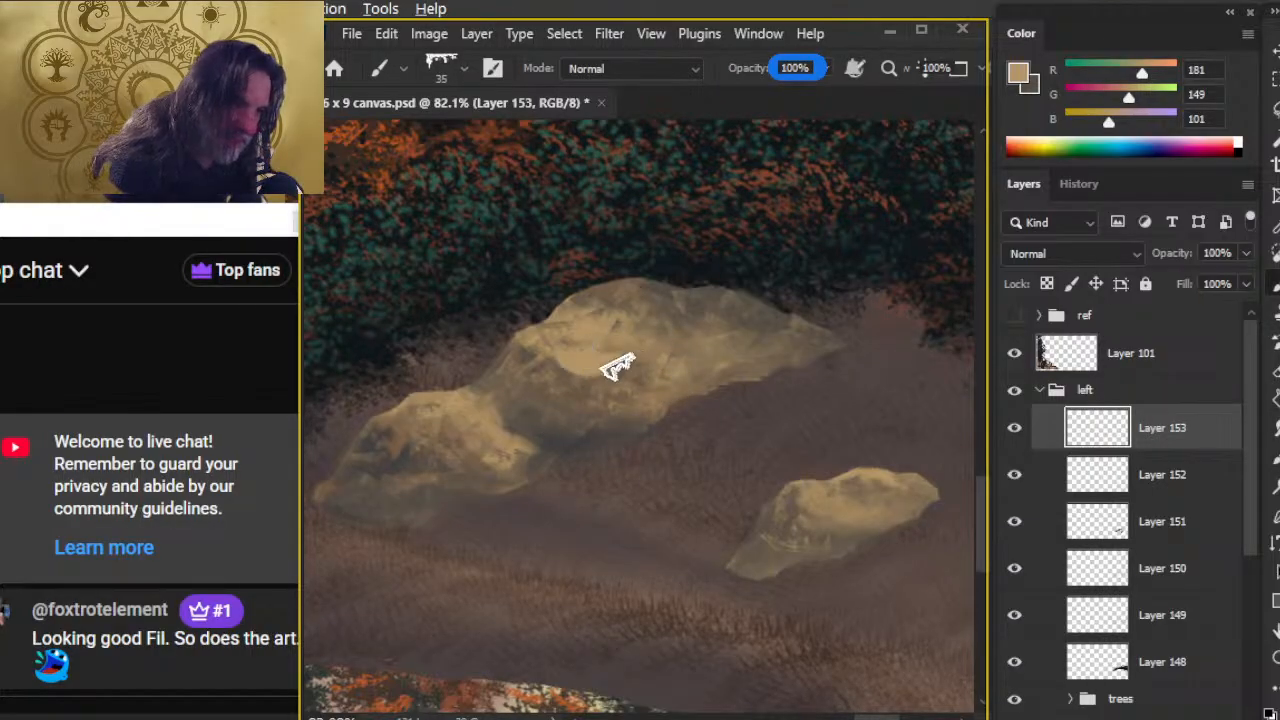
key(e)
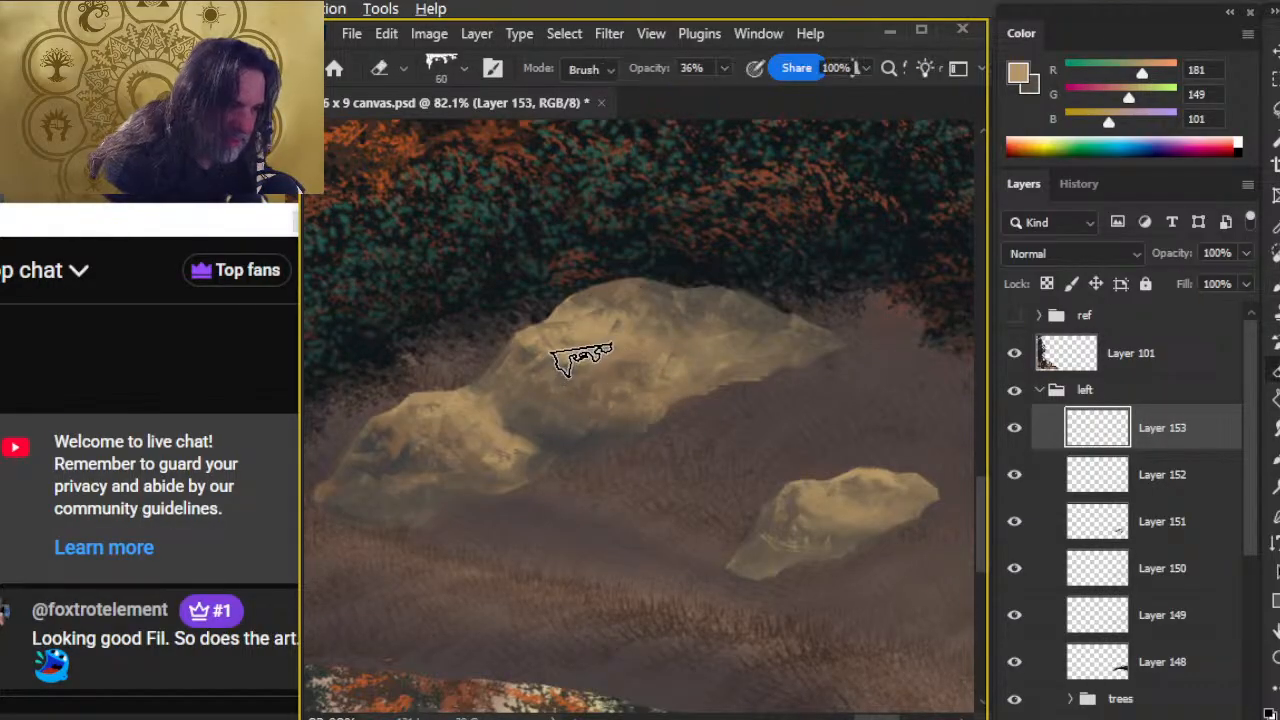
- Add dark brown strokes right of the upper hump's crest and along the top of its right slope, fading them with the Eraser
key(b)
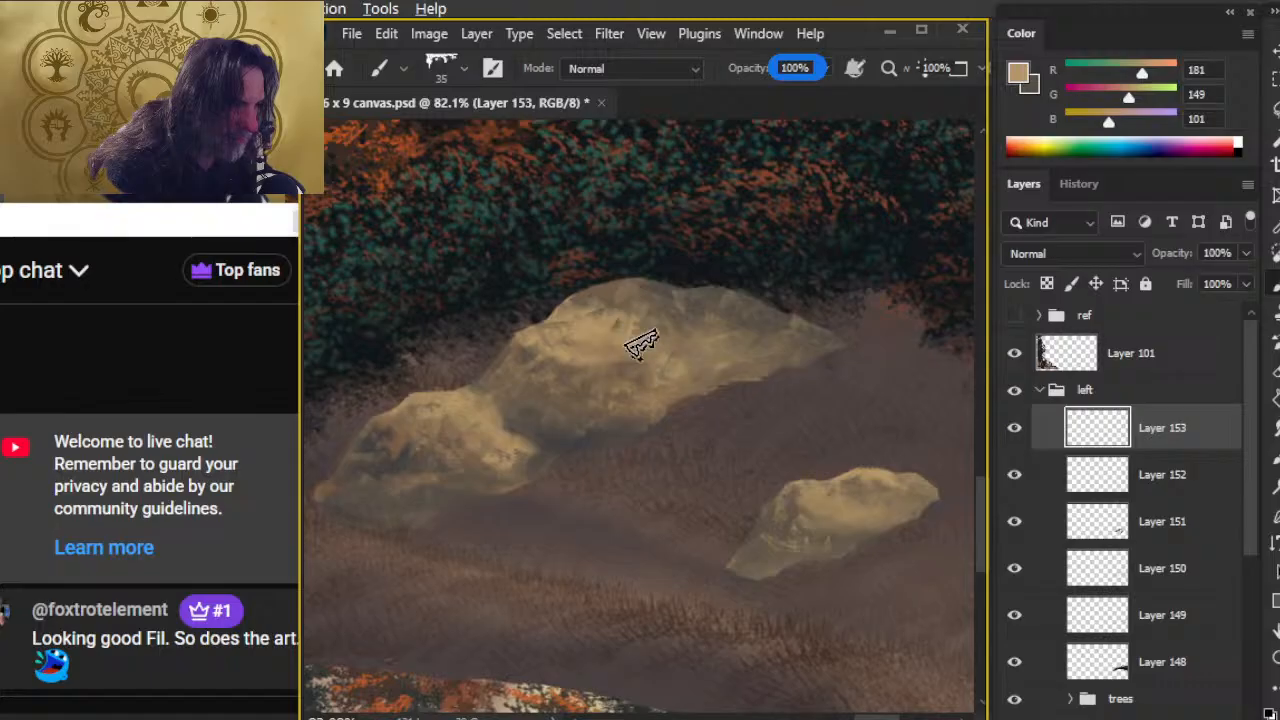
key(x)
key(e)
mouse_move(640, 320)
mouse_down()
mouse_move(677, 347)
mouse_move(656, 332)
mouse_up()
key(b)
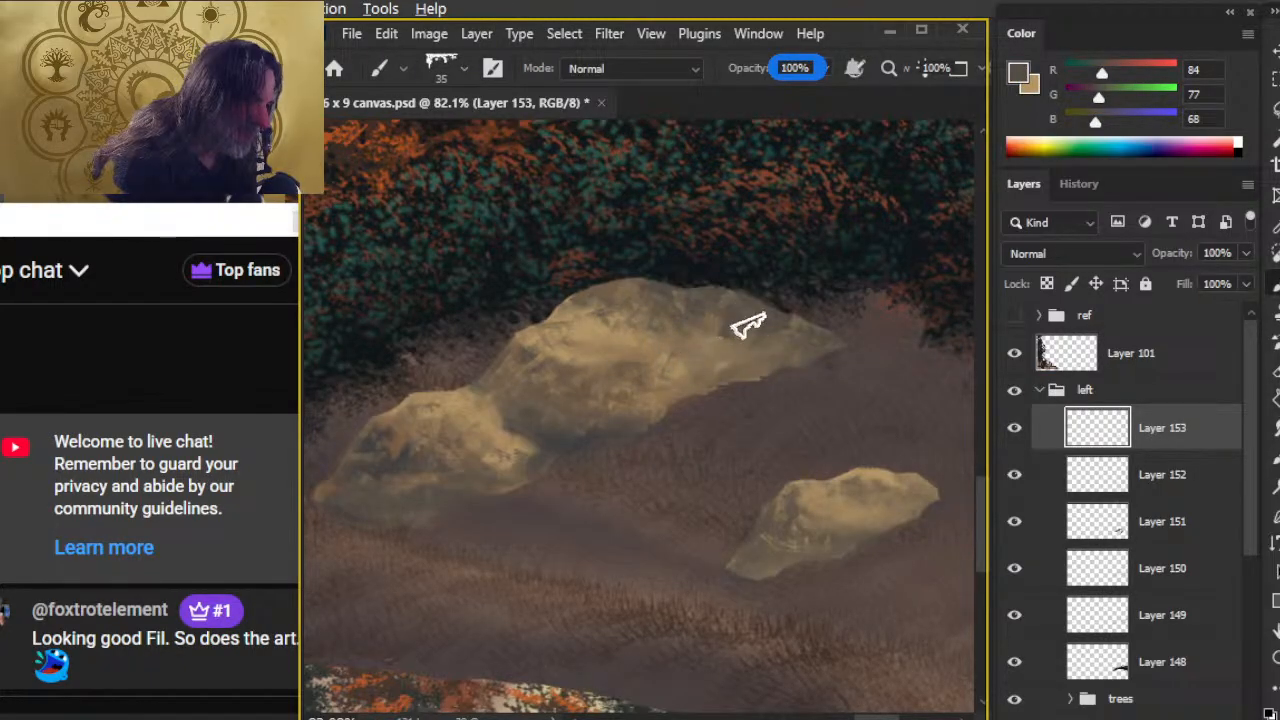
key(x)
key(e)
mouse_move(731, 351)
mouse_down()
mouse_move(734, 304)
mouse_move(792, 346)
mouse_move(757, 321)
mouse_up()
- Paint tan texture along the upper hump's right slope toward its tip and blend it with the Eraser
key(b)
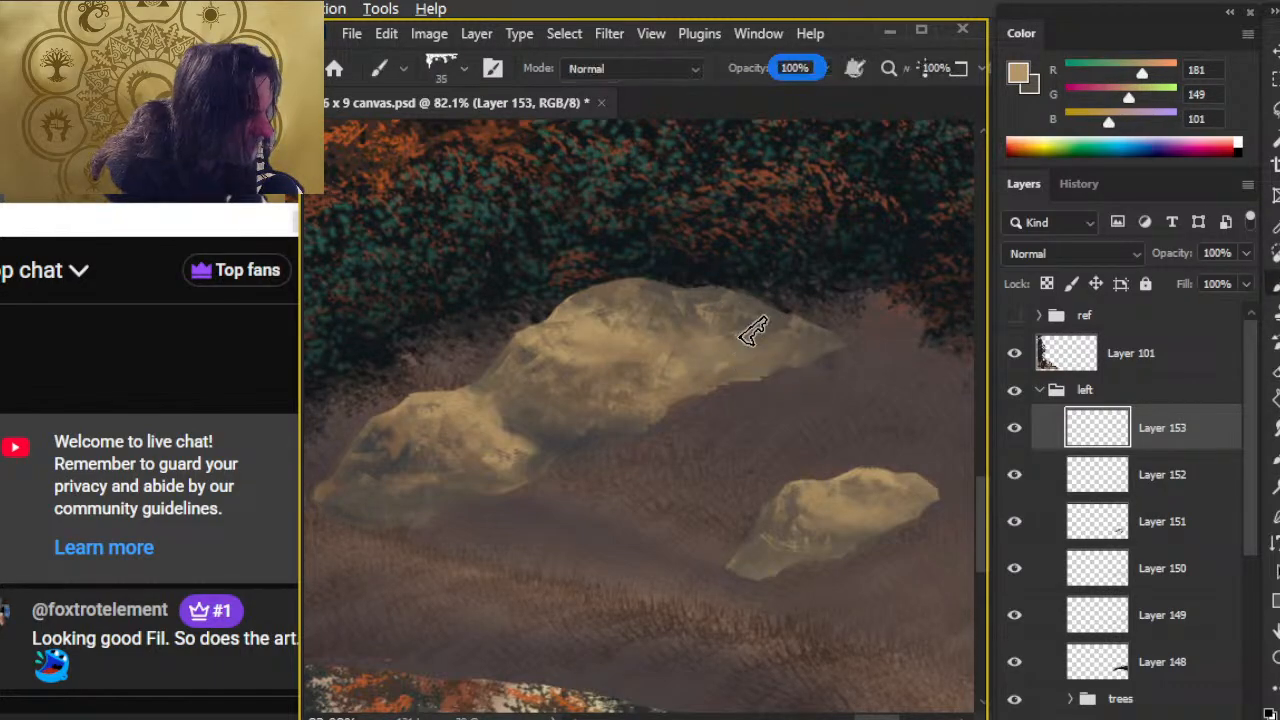
key(e)
mouse_move(829, 349)
mouse_down()
mouse_move(755, 329)
mouse_move(770, 376)
mouse_move(775, 358)
mouse_move(772, 391)
mouse_move(699, 361)
mouse_move(726, 321)
mouse_move(706, 339)
mouse_move(715, 350)
mouse_move(729, 323)
mouse_move(747, 356)
mouse_move(744, 318)
mouse_move(759, 315)
mouse_move(701, 338)
mouse_move(769, 423)
mouse_move(690, 340)
mouse_up()
key(b)
key(e)
- Carve dark brown facets into the upper hump's right slope, lower edge and right tip, fading each with the Eraser
key(b)
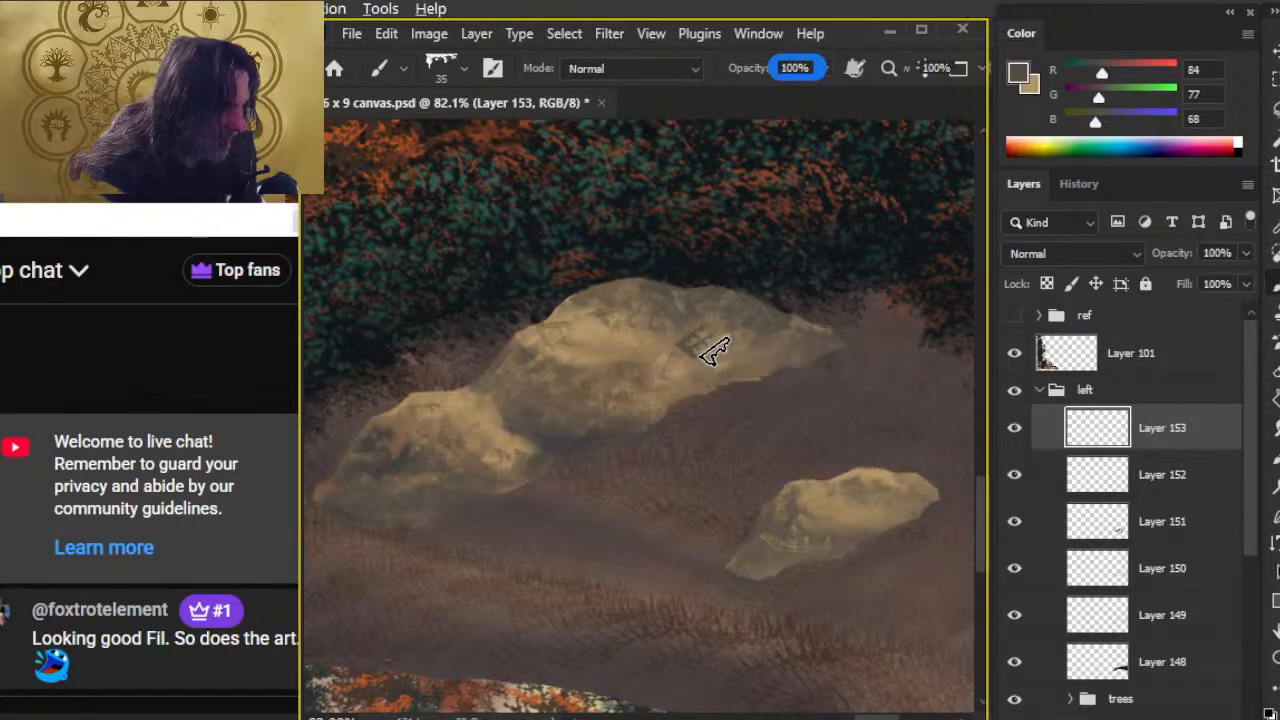
key(e)
mouse_move(775, 350)
mouse_down()
mouse_move(726, 360)
mouse_move(766, 363)
mouse_up()
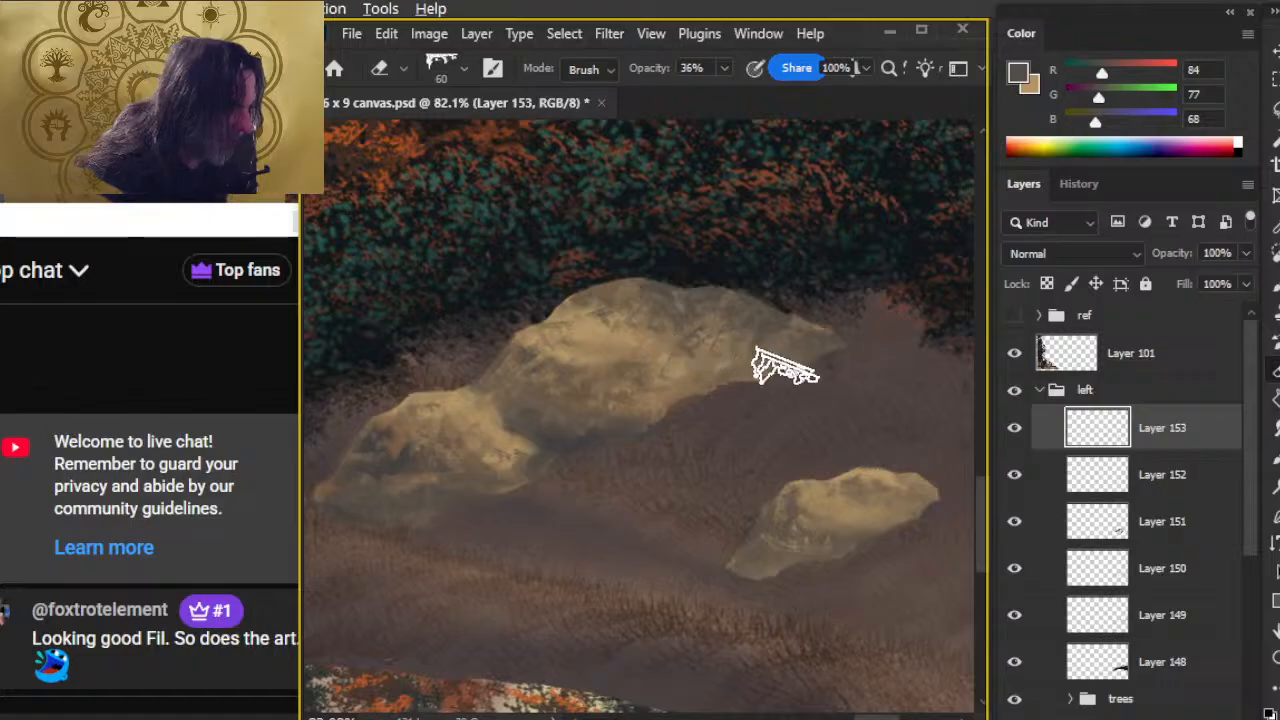
key(b)
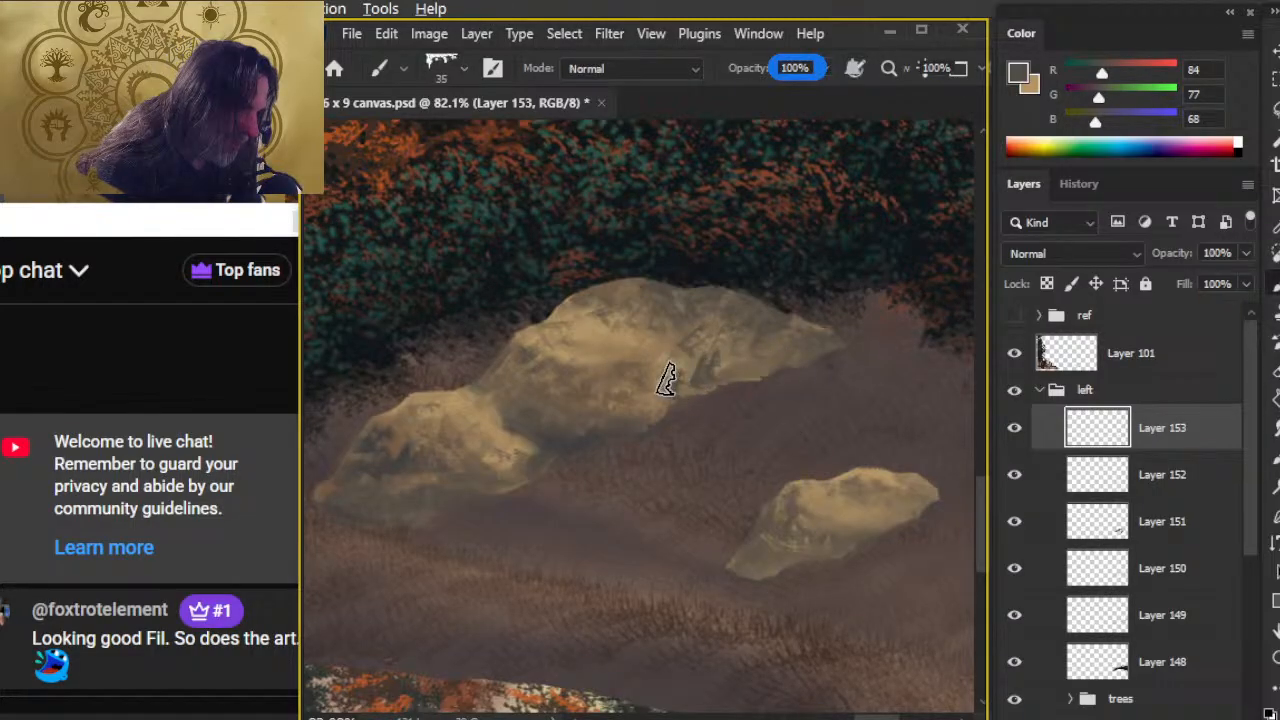
key(e)
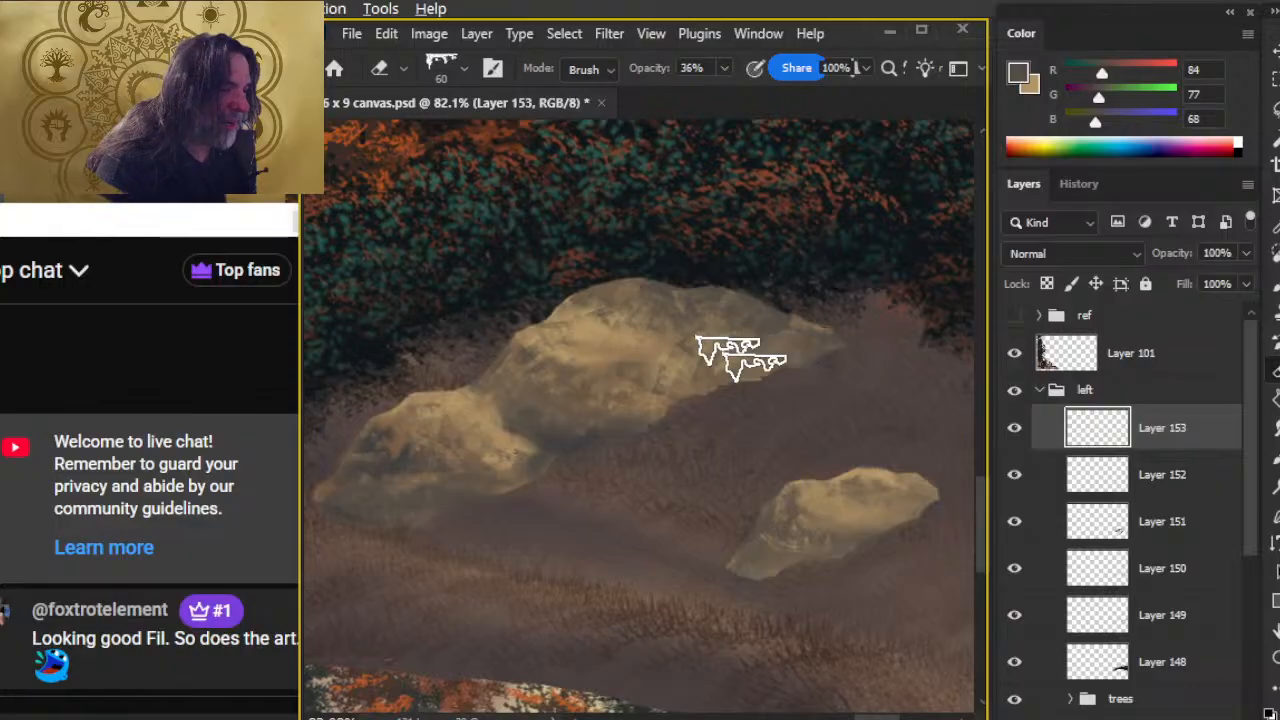
key(b)
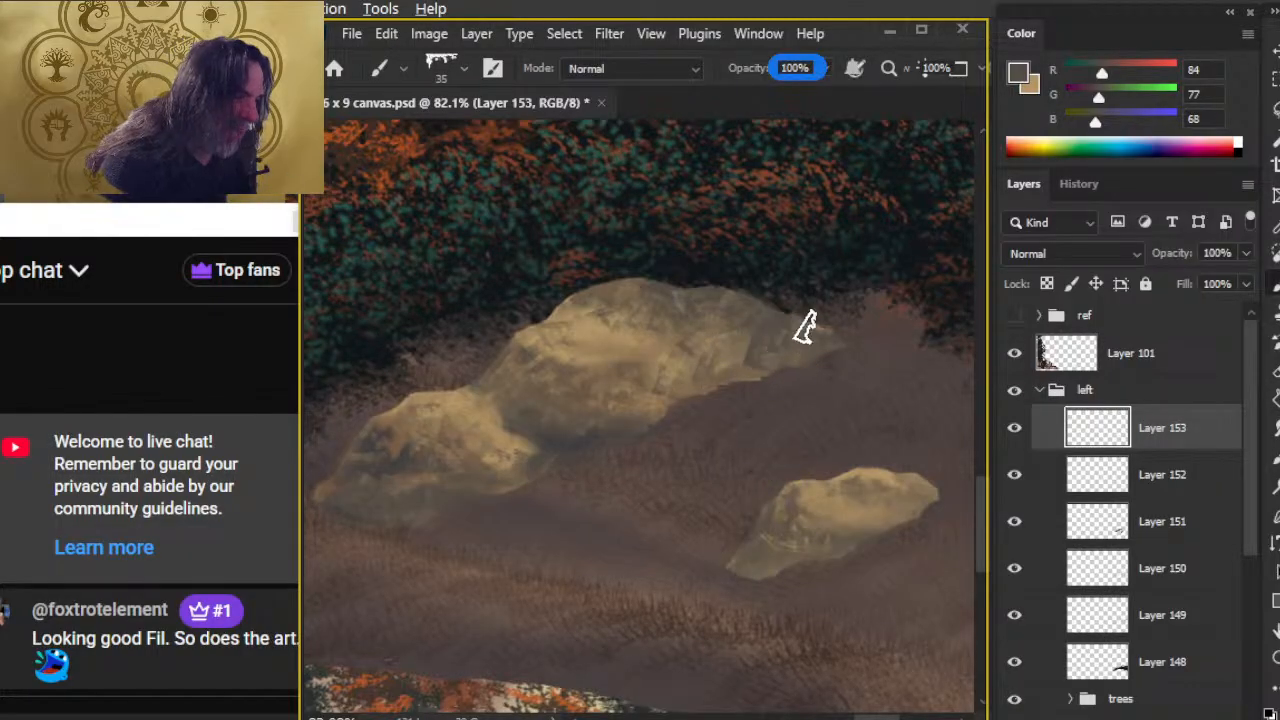
key(e)
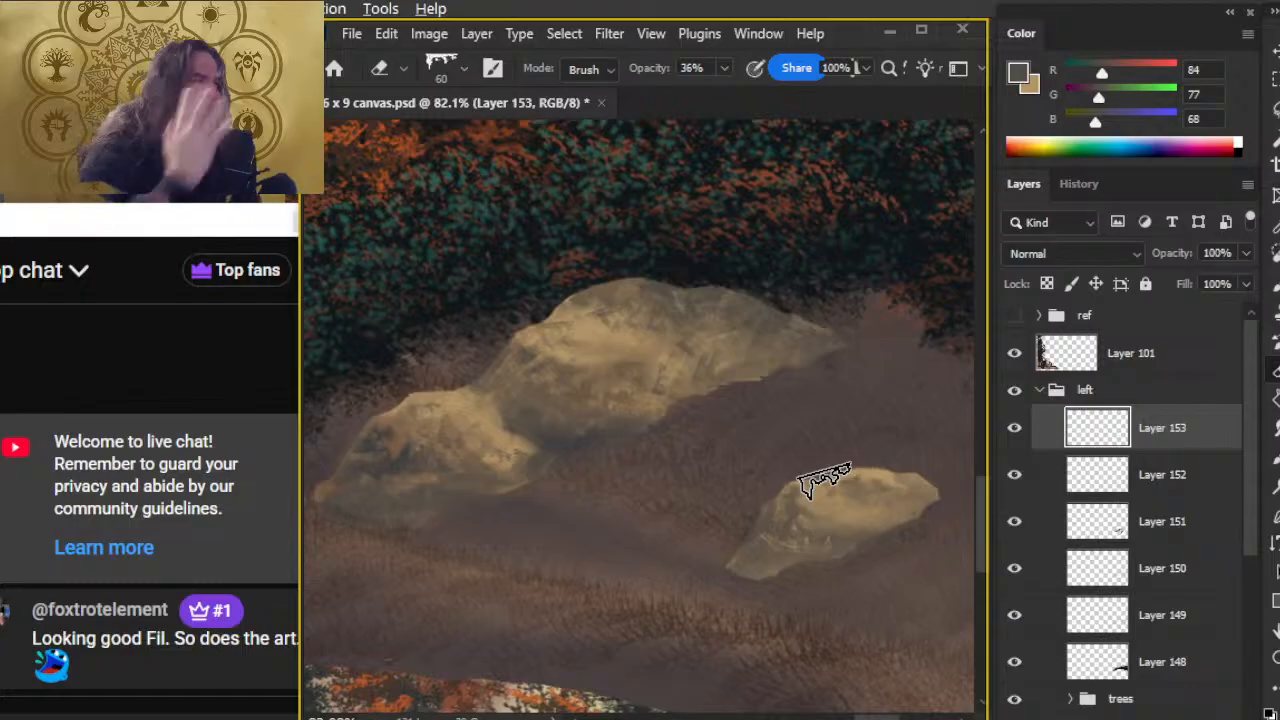
- Set the foreground colour to tan (181, 149, 101) and switch from the Eraser to the Brush
alt+click(712, 348)
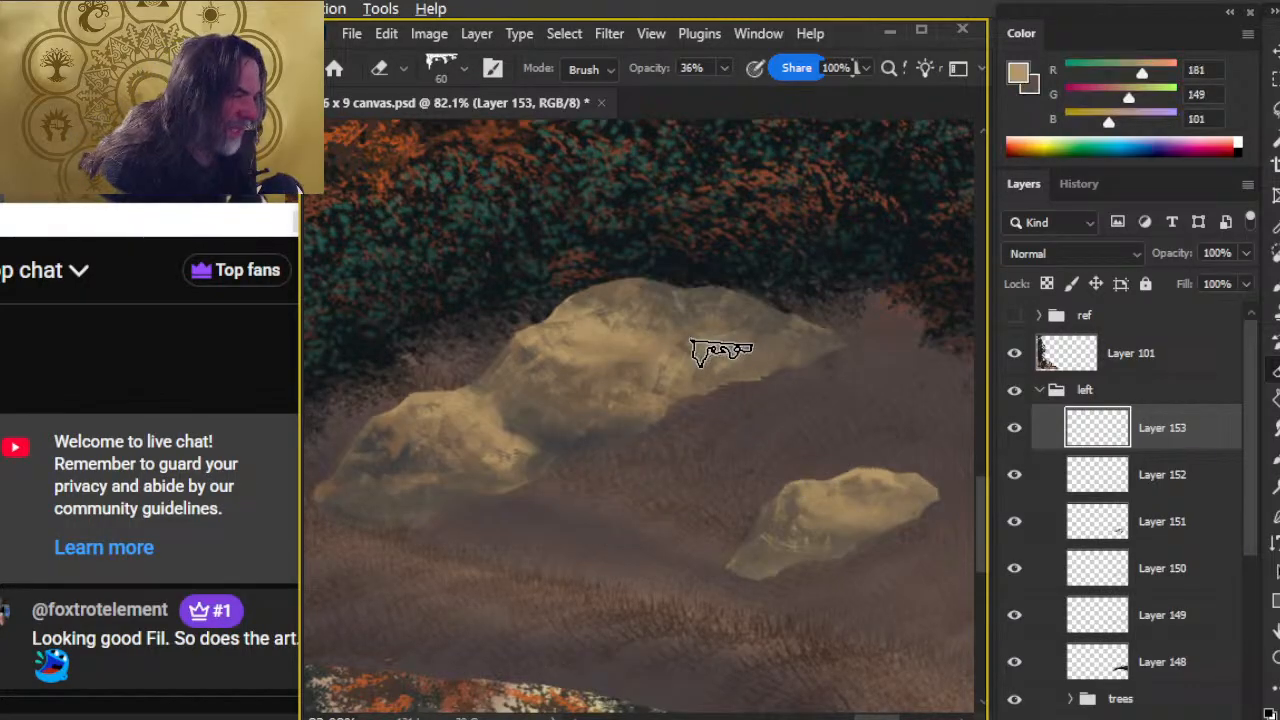
key(b)
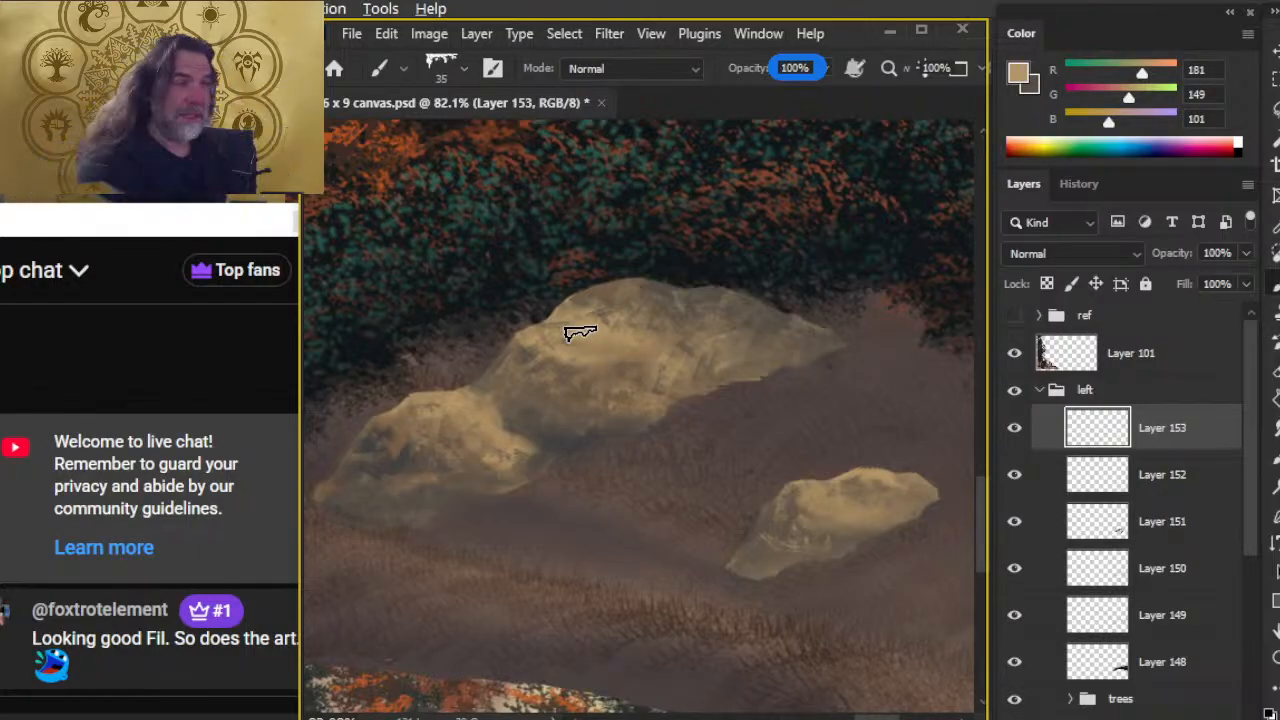
- Start opening an existing file and browse to the ART folder inside the Crystals of Mabar project folder
click(352, 34)
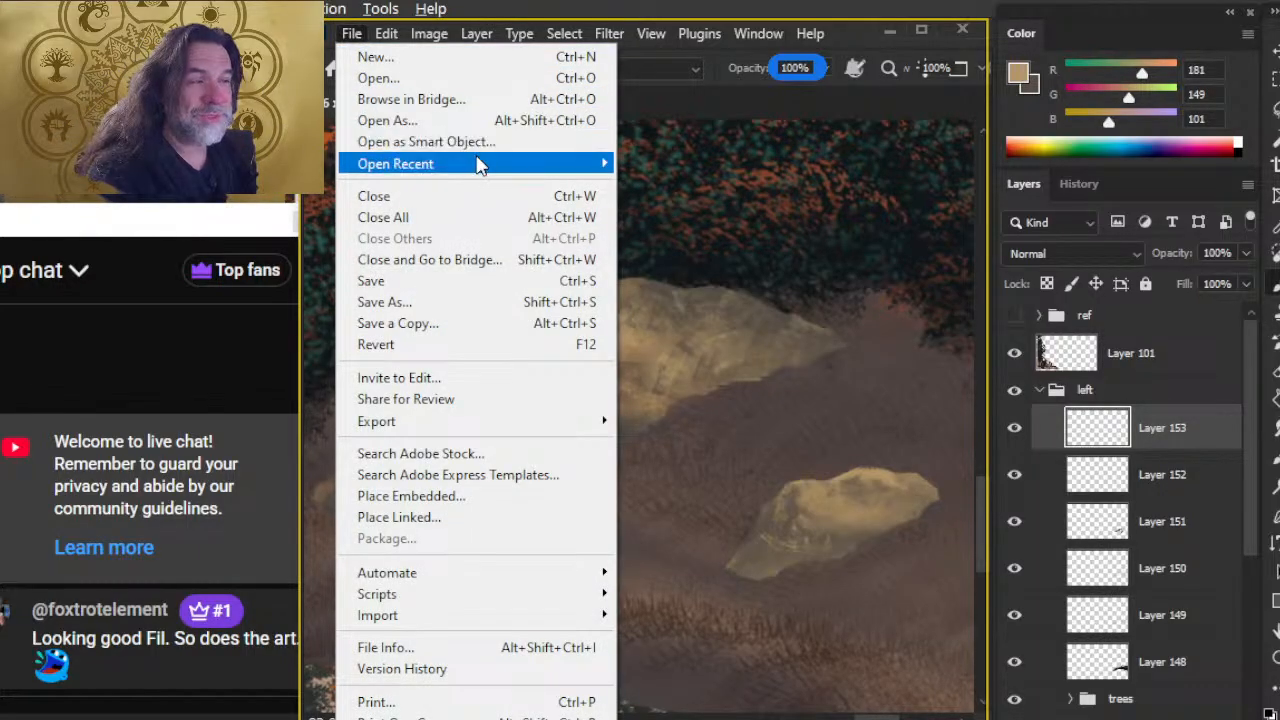
mouse_move(484, 168)
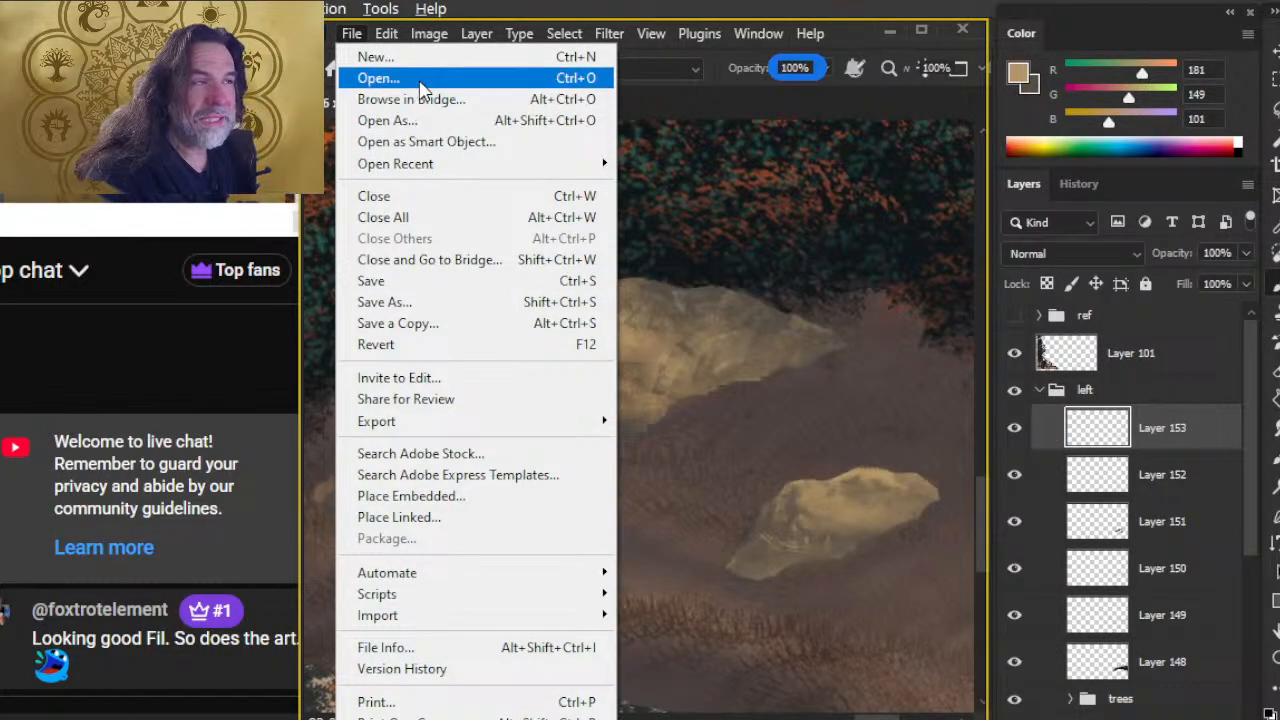
click(419, 82)
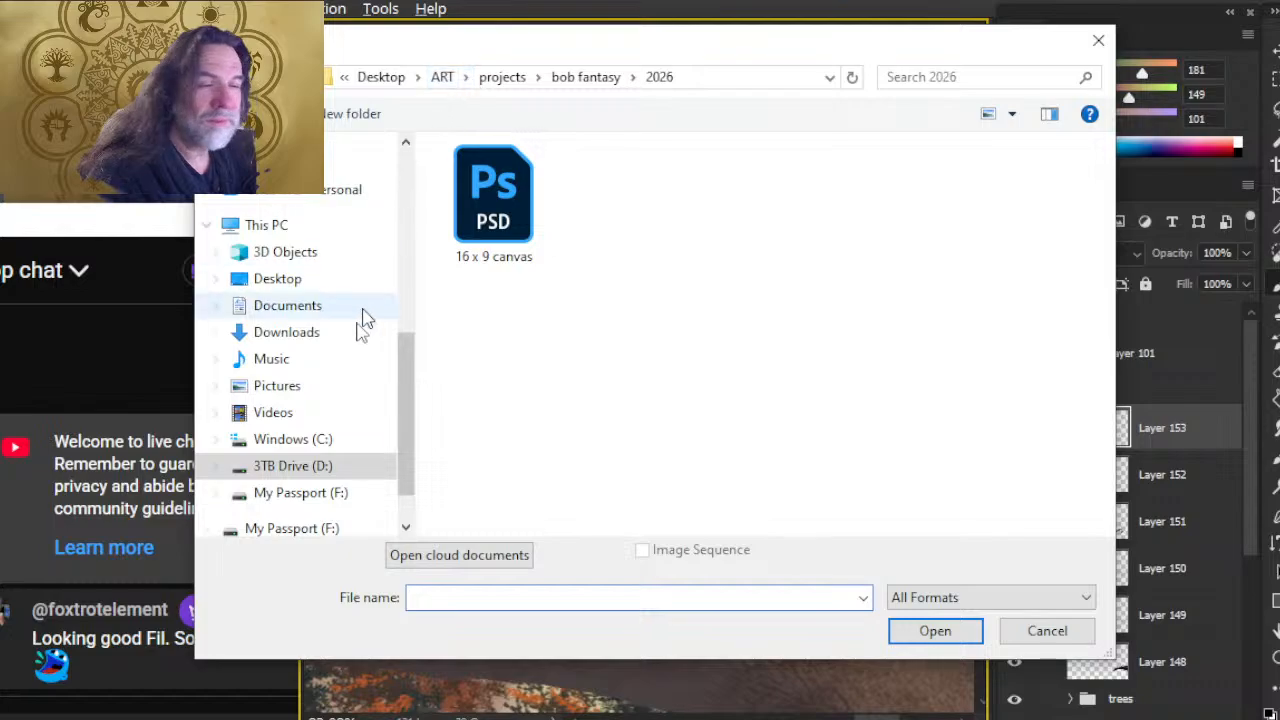
drag(400, 414, 401, 244)
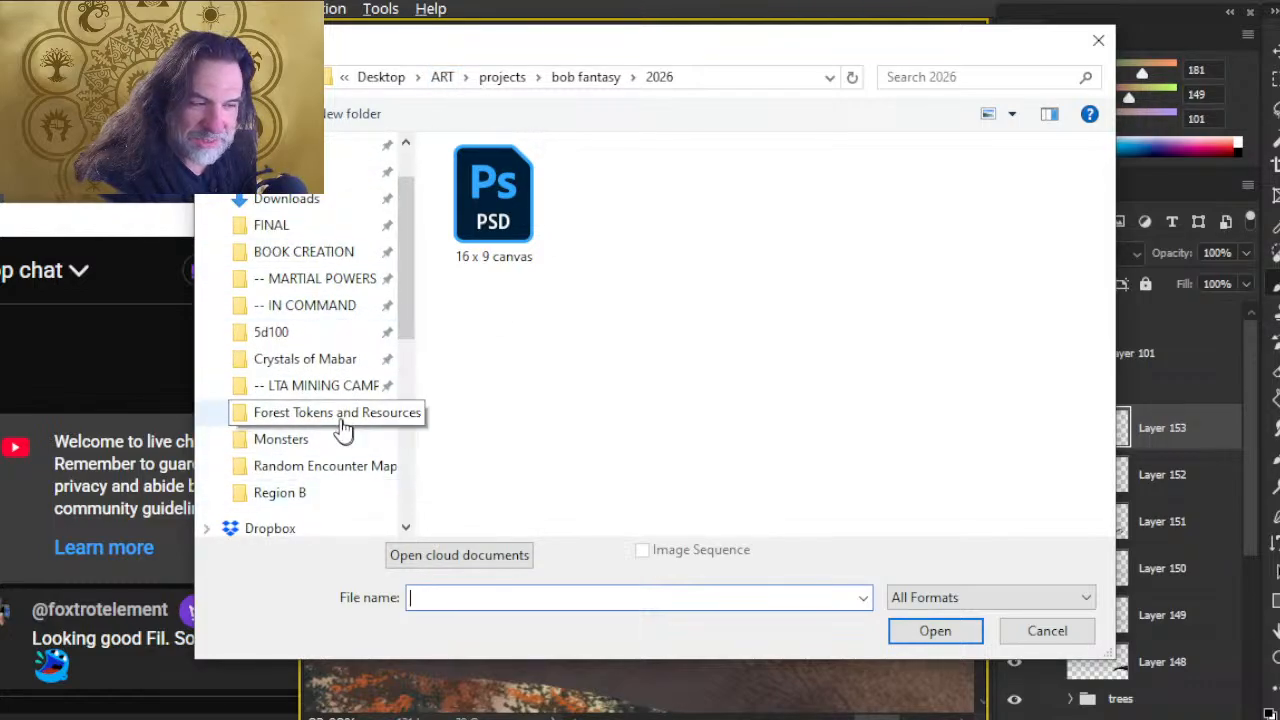
click(345, 359)
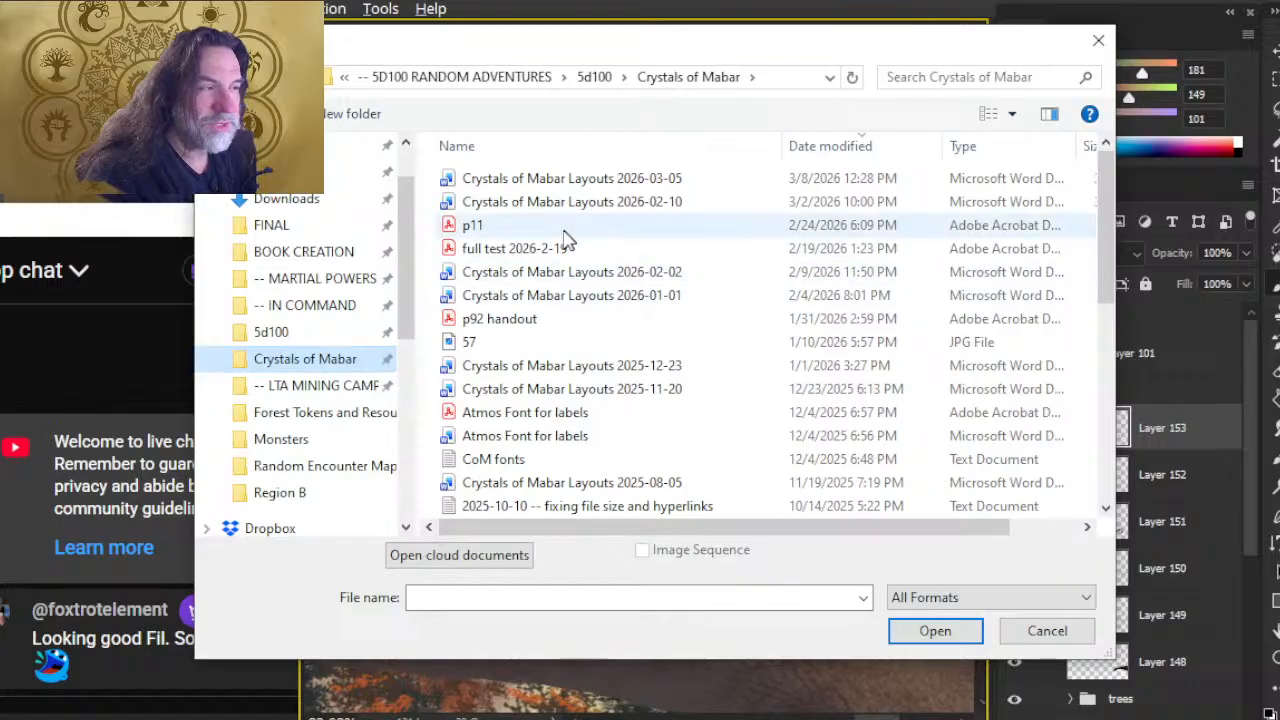
drag(1104, 237, 1104, 445)
double_click(492, 443)
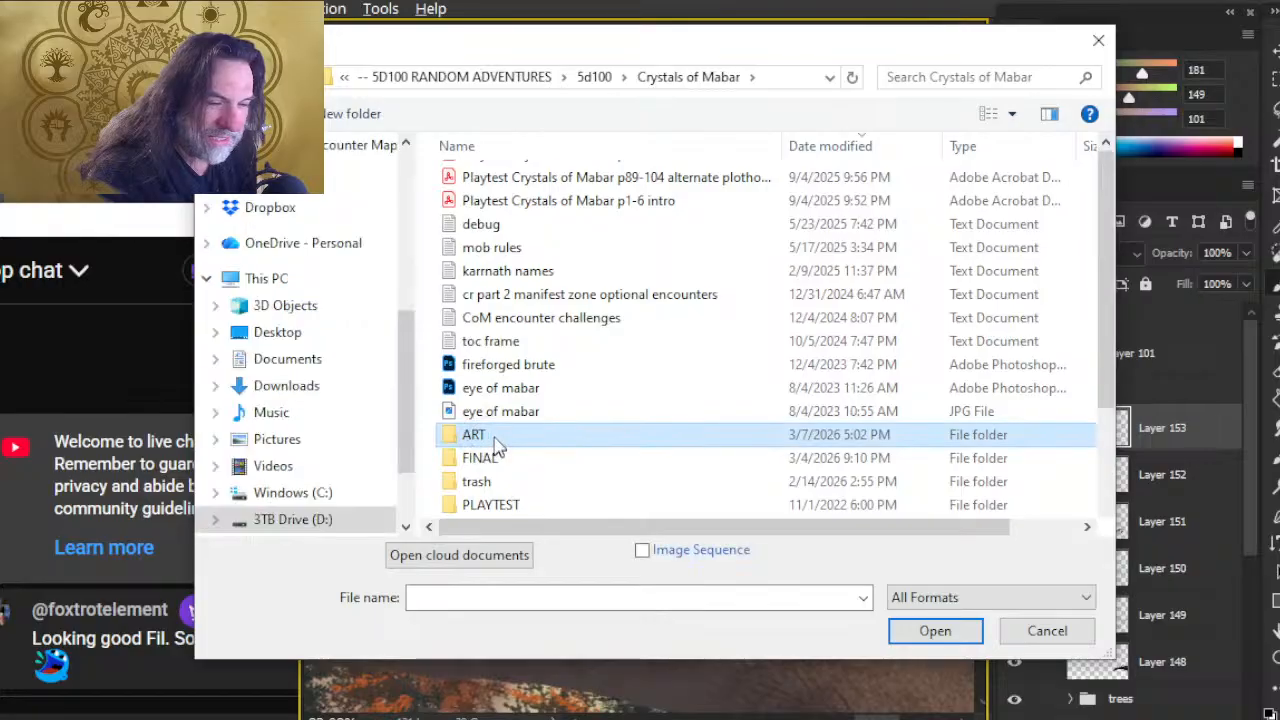
- Make the whole file dialog visible and browse through ZIP FILE, Part I and Region B to Forest Tokens and Resources
drag(190, 354, 325, 335)
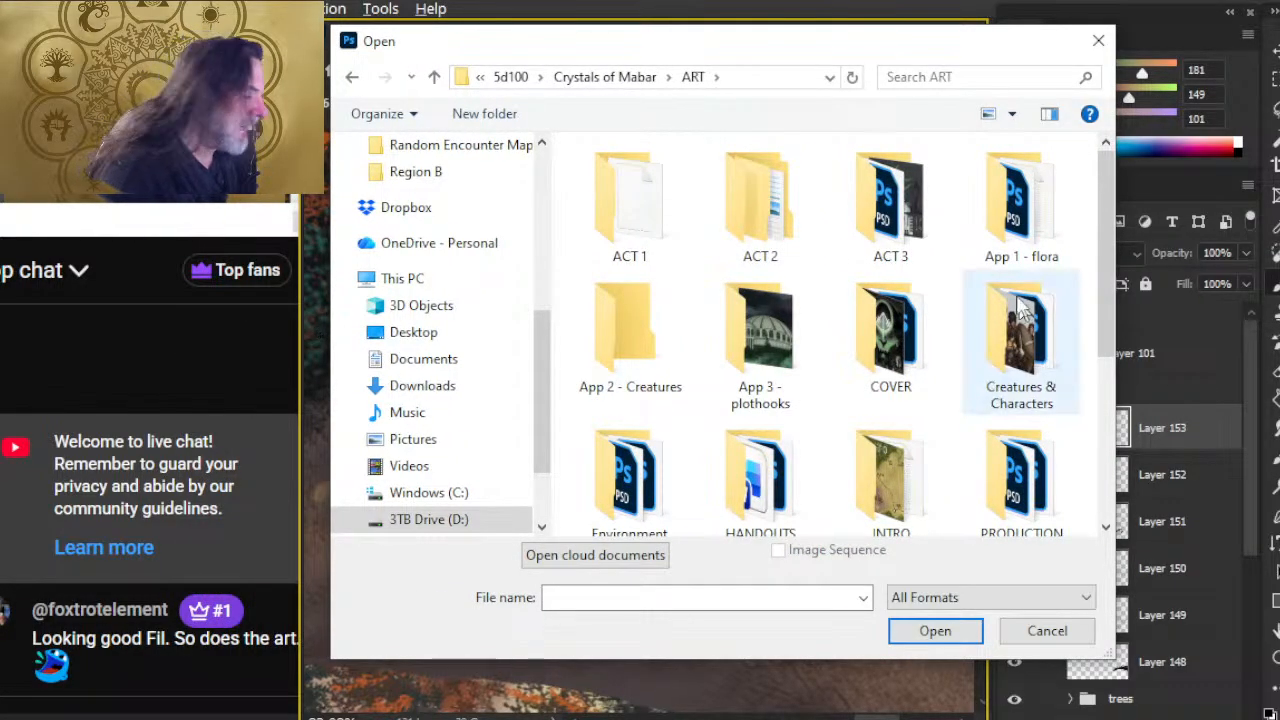
drag(1105, 310, 1141, 507)
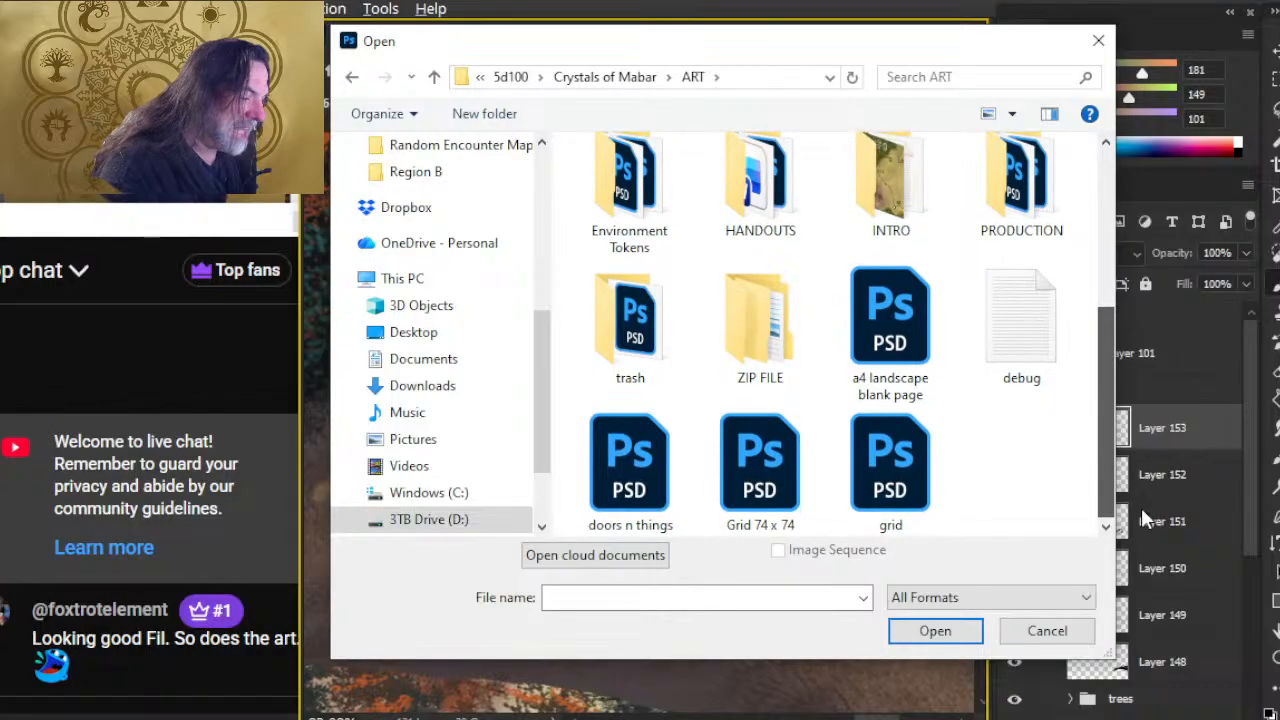
double_click(748, 323)
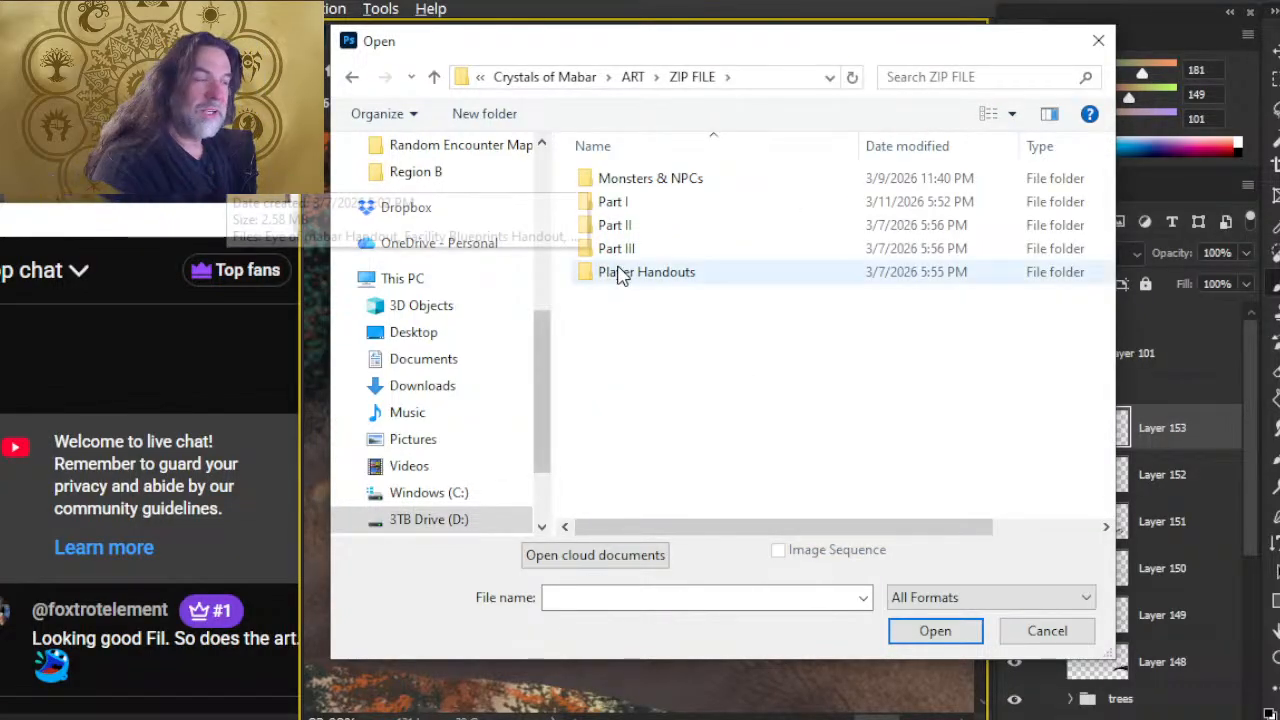
double_click(615, 201)
double_click(643, 207)
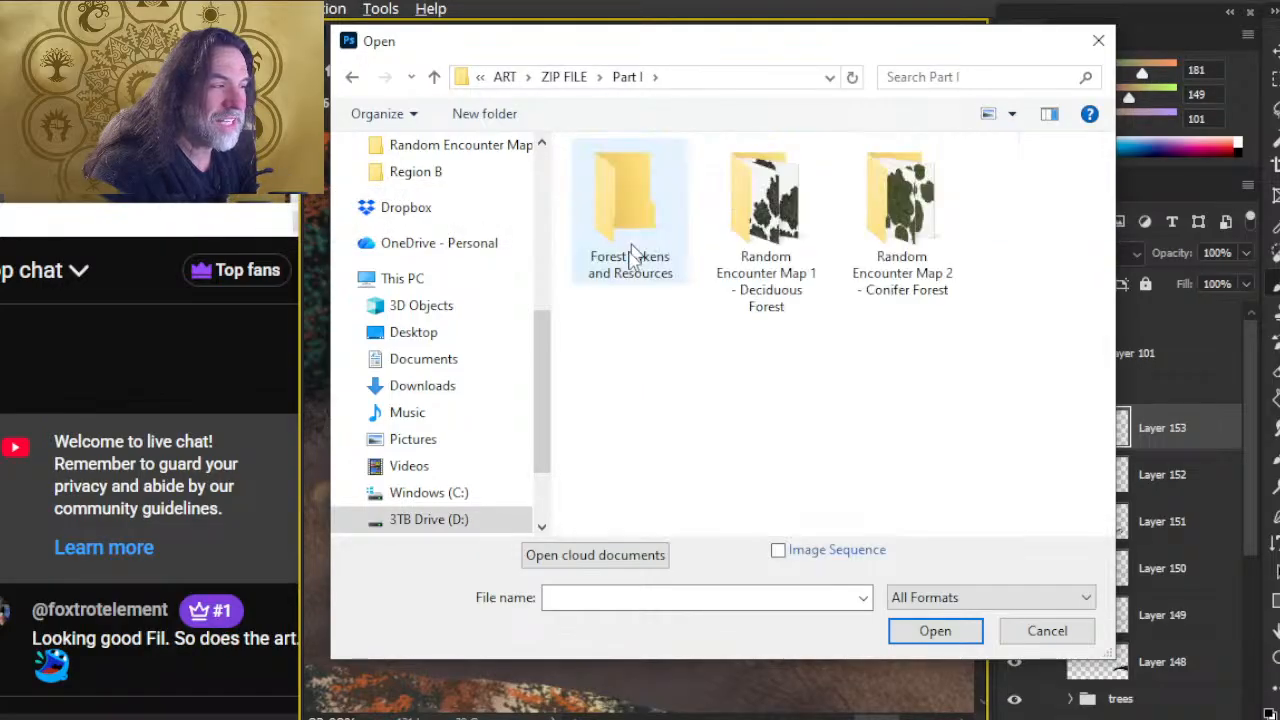
double_click(634, 258)
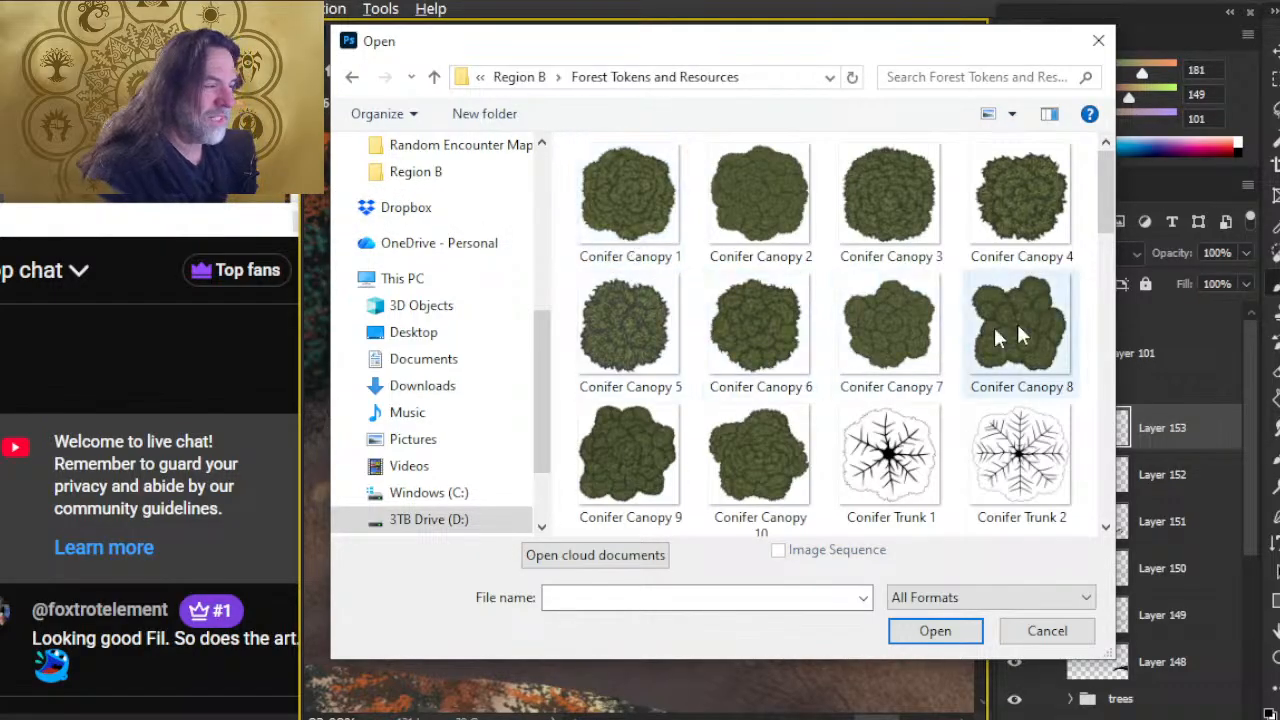
- Open the Empty forest floor image and enlarge it to inspect the gridded ground texture
drag(1103, 209, 1135, 478)
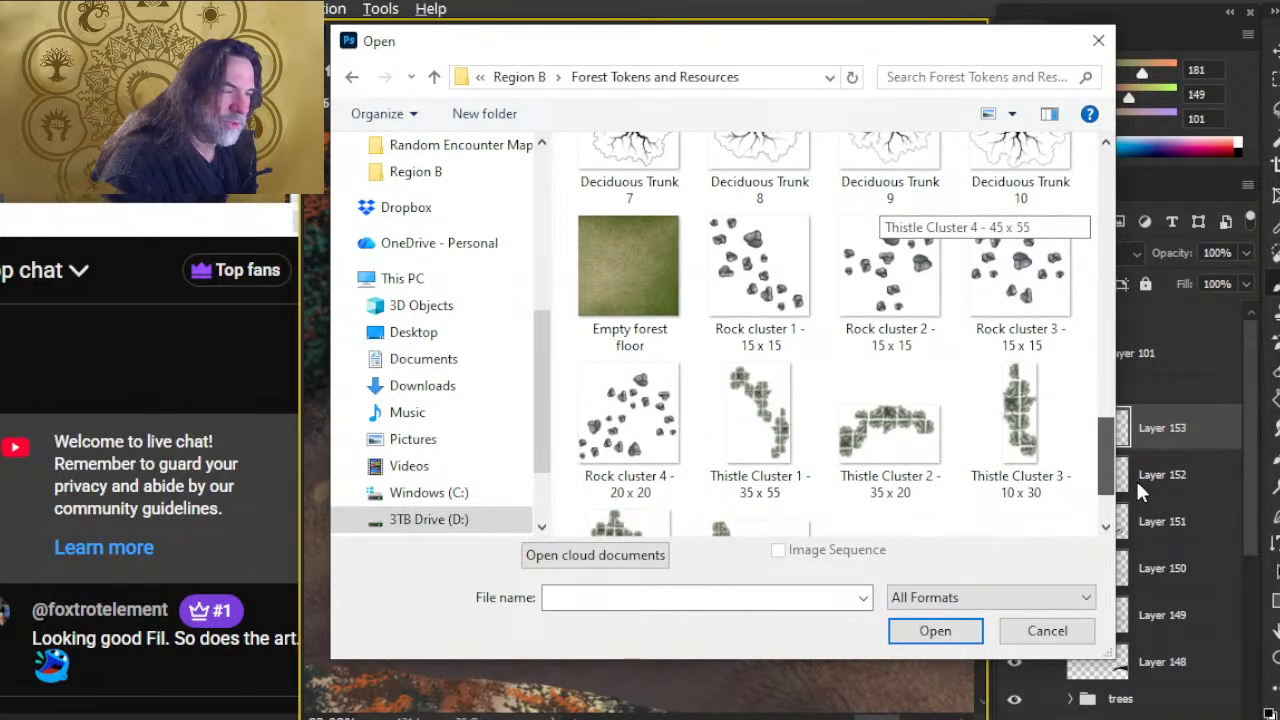
double_click(645, 276)
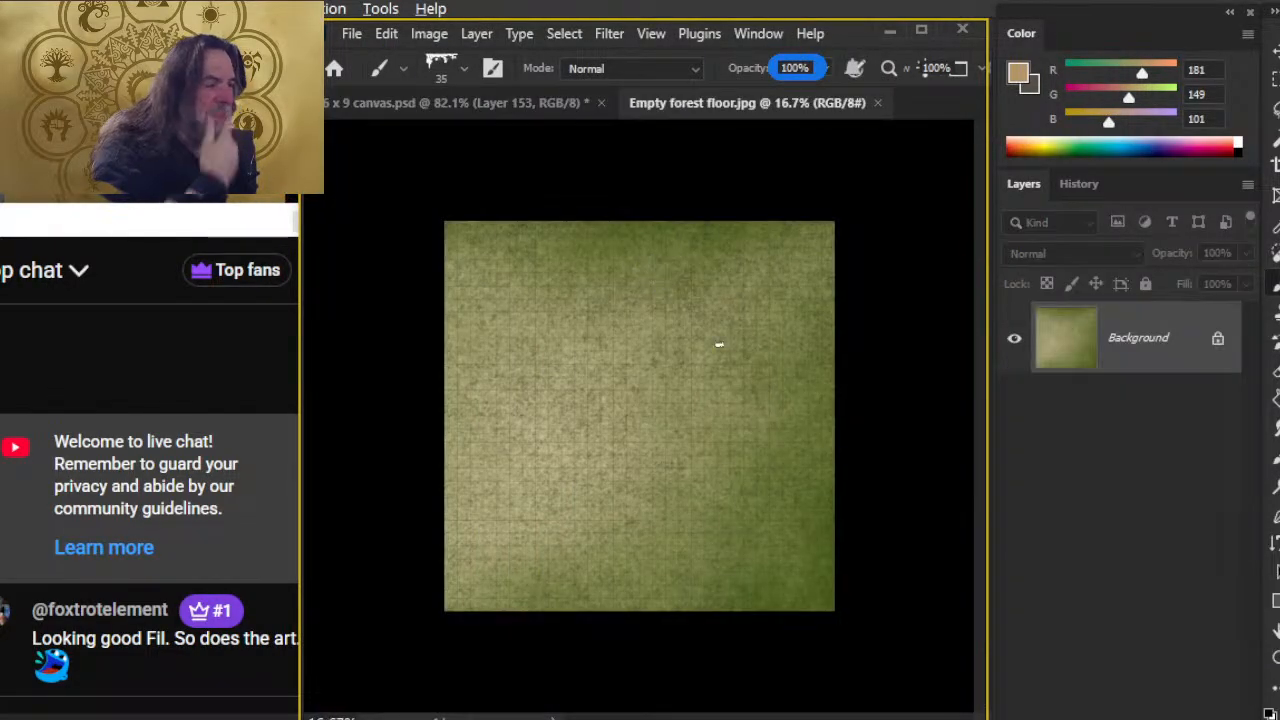
key(z)
drag(591, 349, 606, 316)
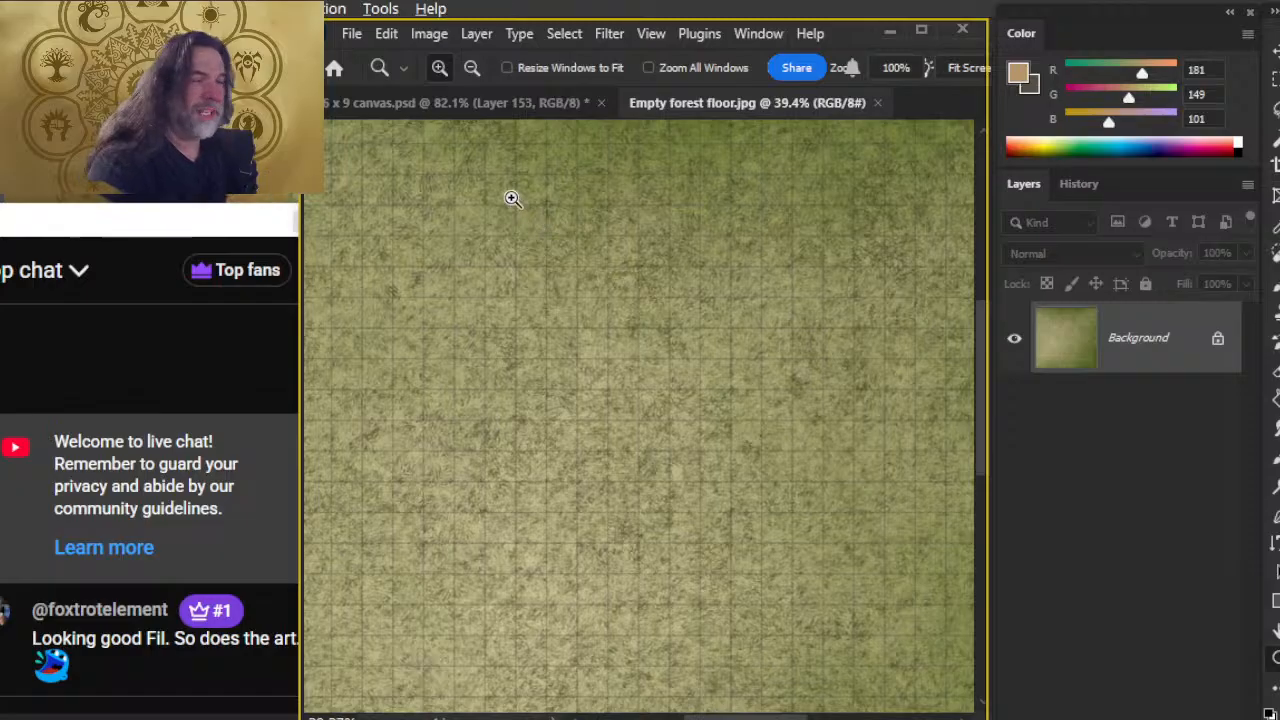
- Open Conifer Trunk 1 and copy its artwork onto the Empty forest floor image as a new layer
click(350, 34)
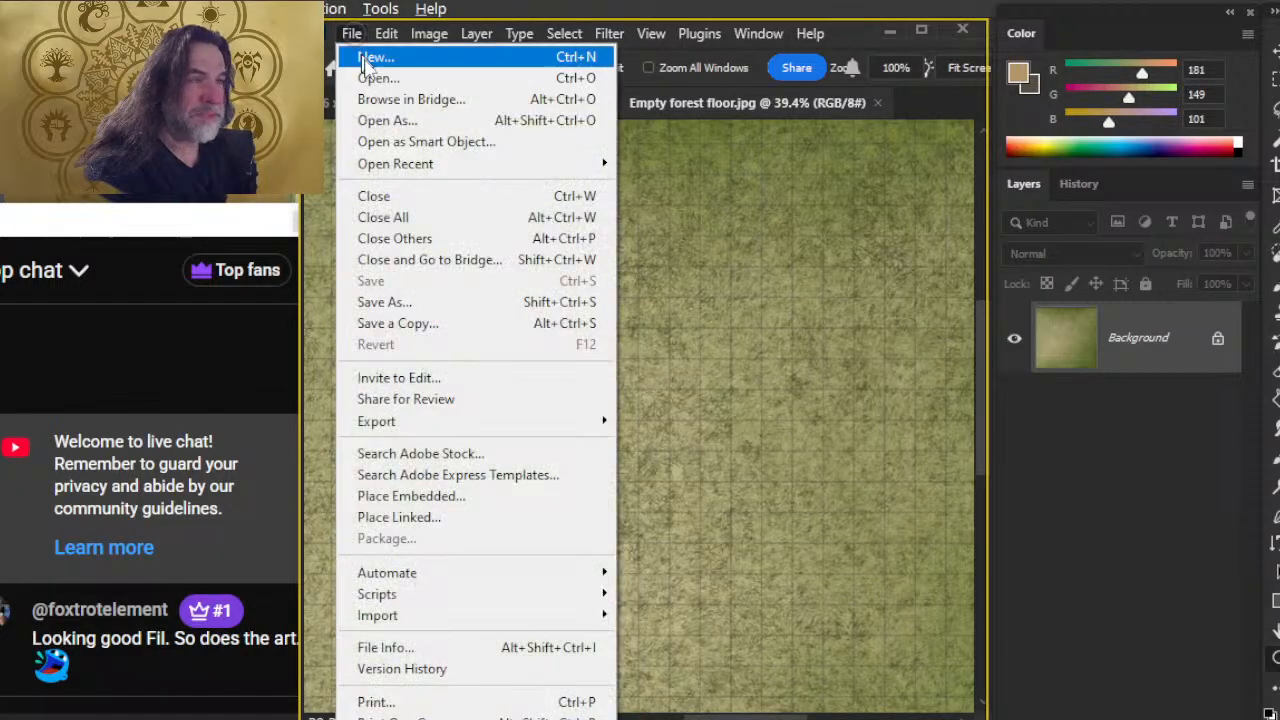
click(400, 77)
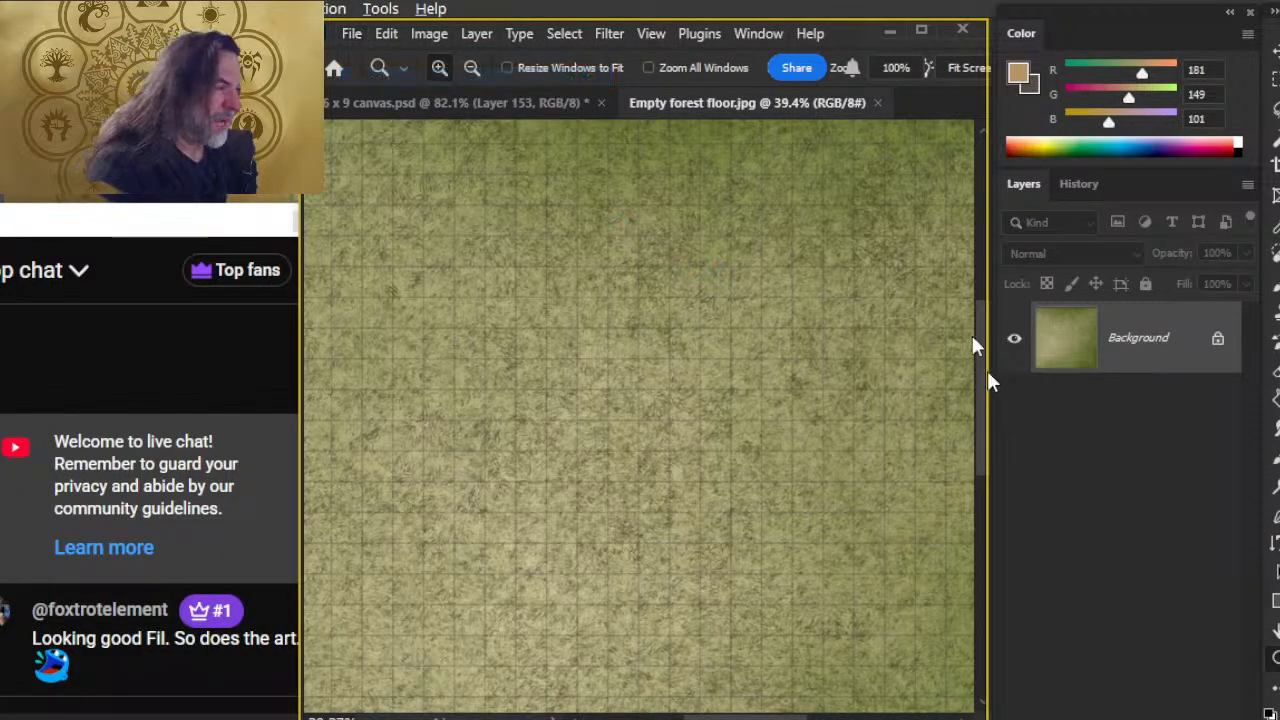
scroll(1108, 210, down, 3)
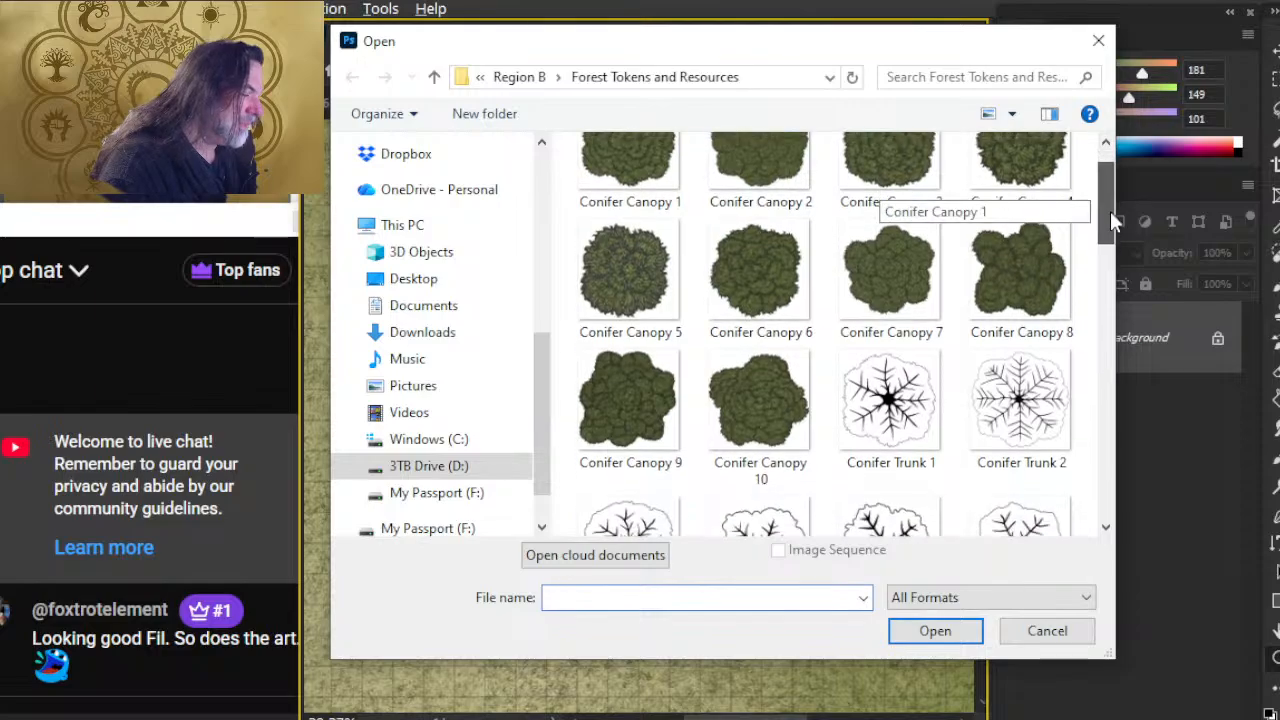
double_click(899, 382)
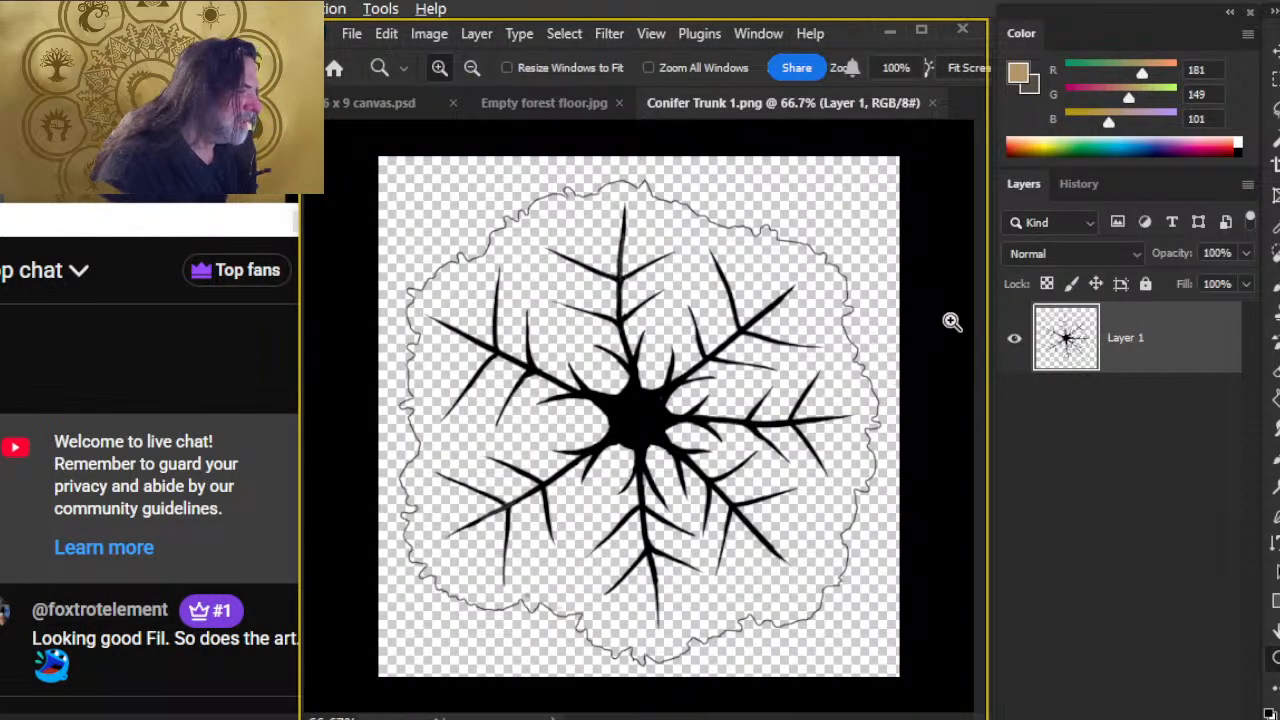
ctrl+click(1066, 338)
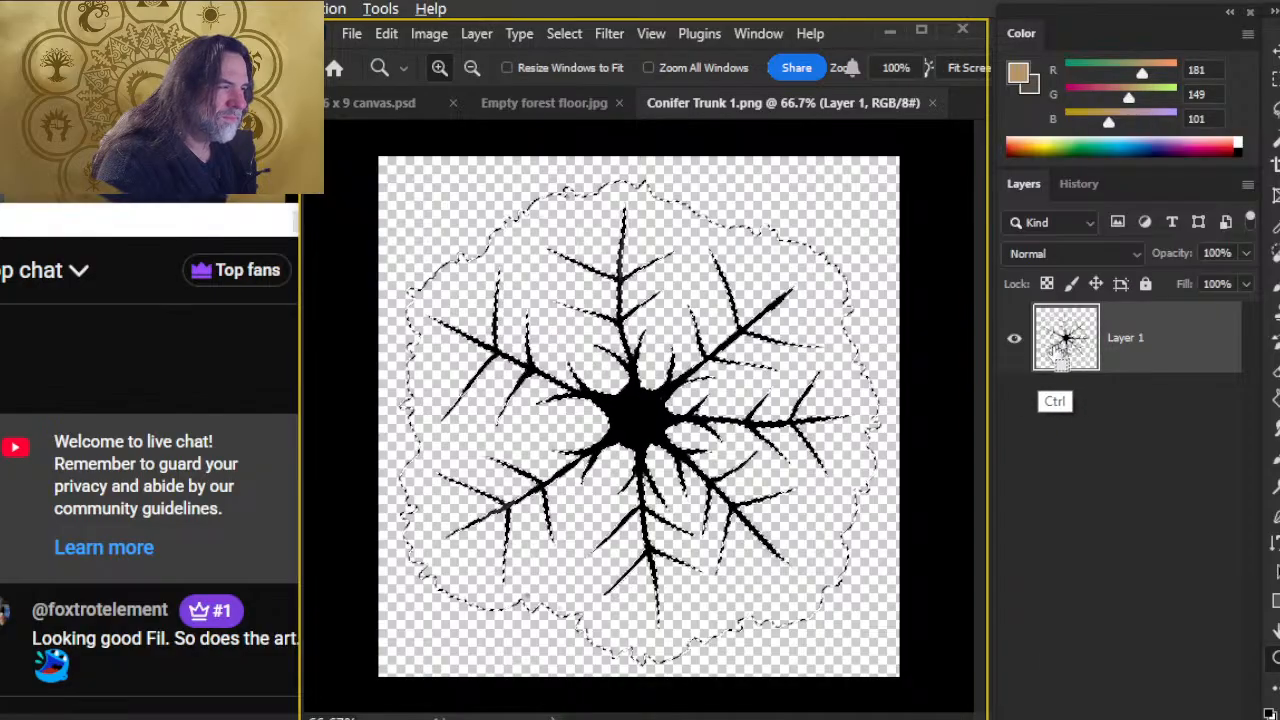
click(530, 104)
key(ctrl+v)
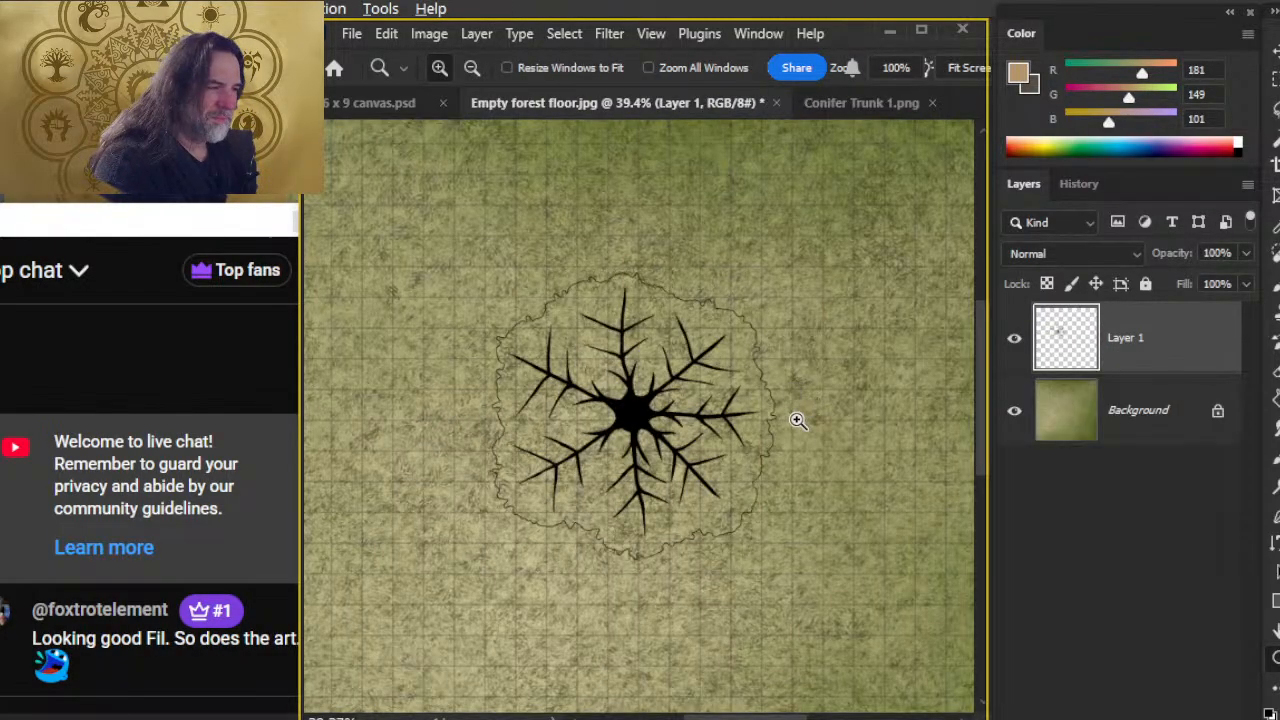
- Open Conifer Canopy 1 and copy its artwork onto the Empty forest floor image, directly over the trunk
click(357, 33)
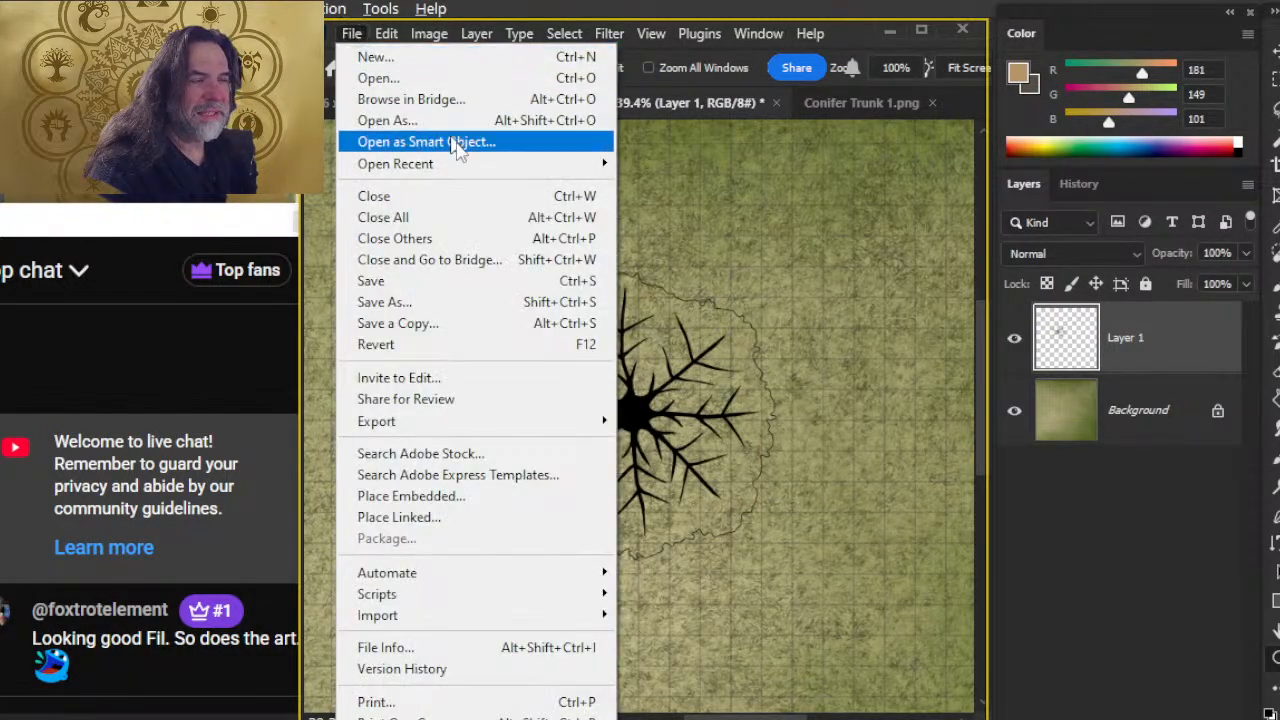
mouse_move(505, 166)
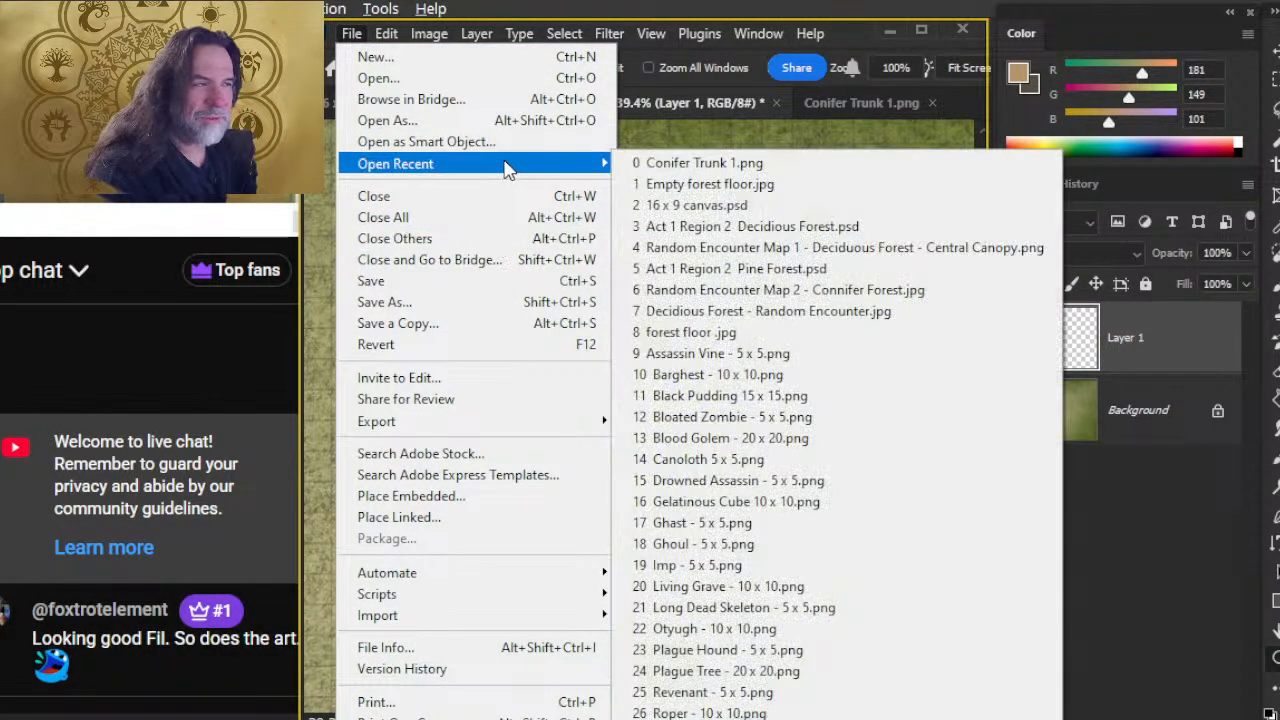
click(497, 82)
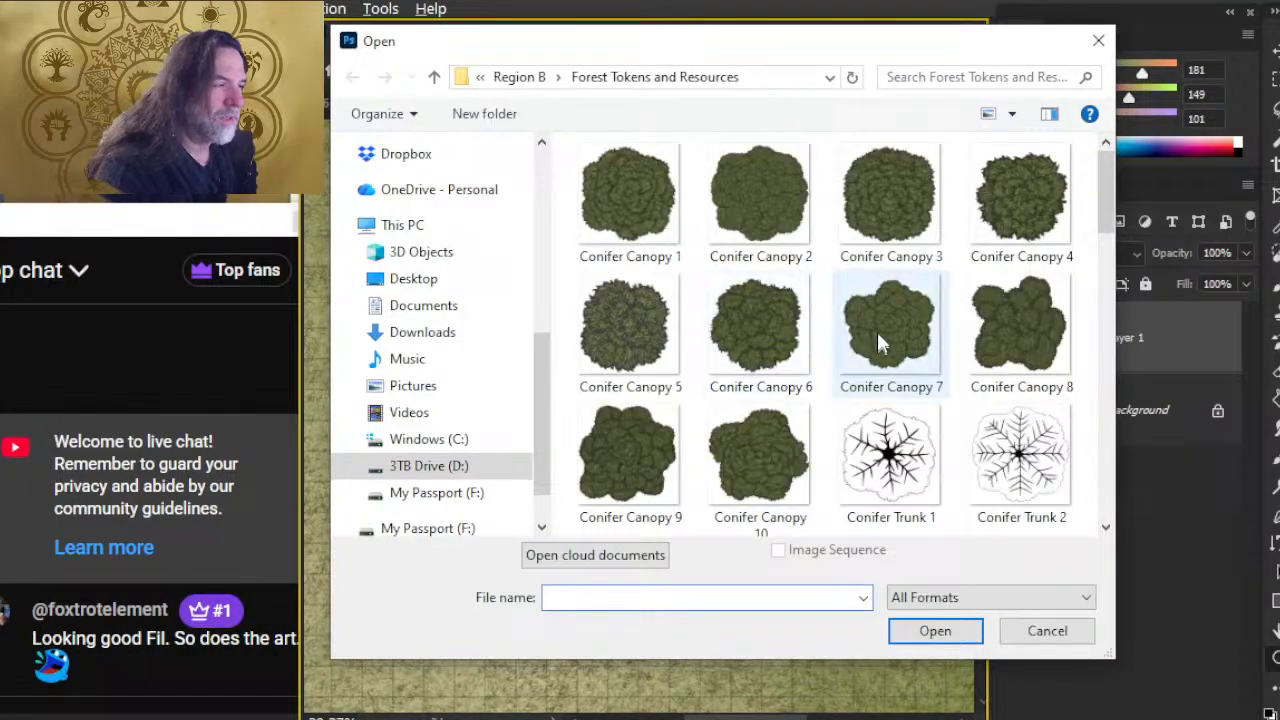
double_click(638, 196)
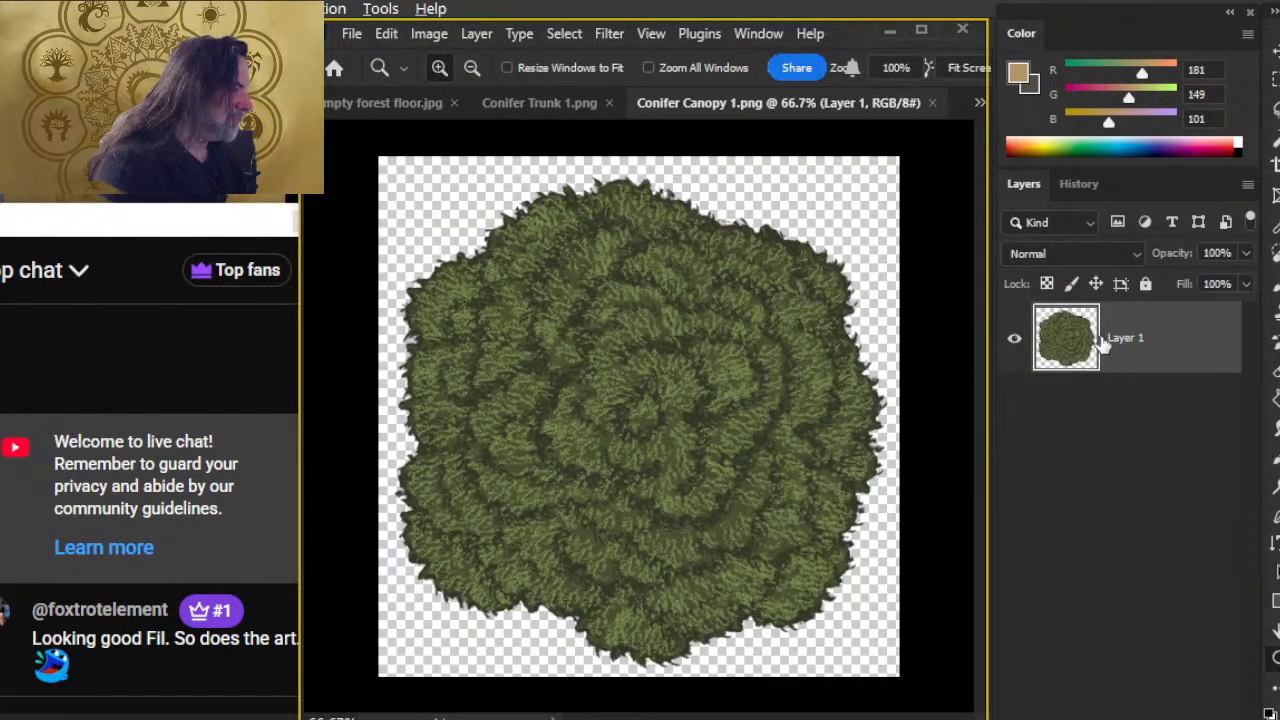
click(534, 104)
key(ctrl+v)
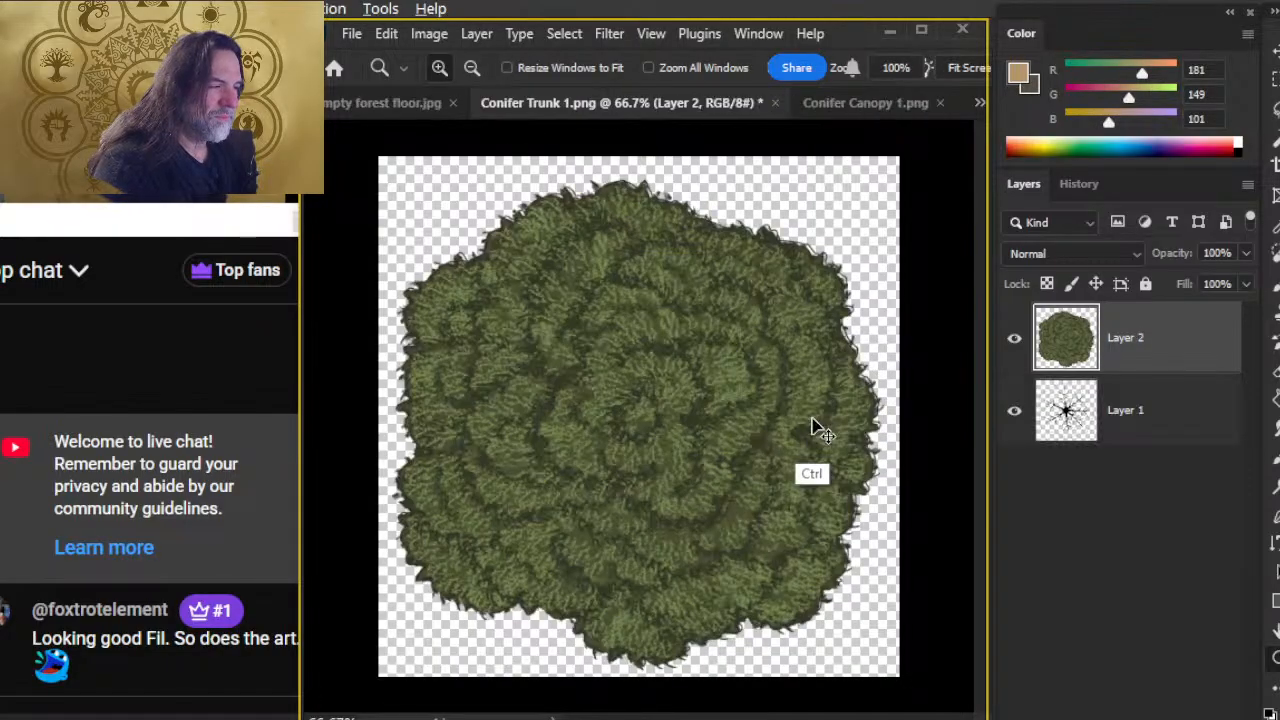
click(400, 104)
key(ctrl+v)
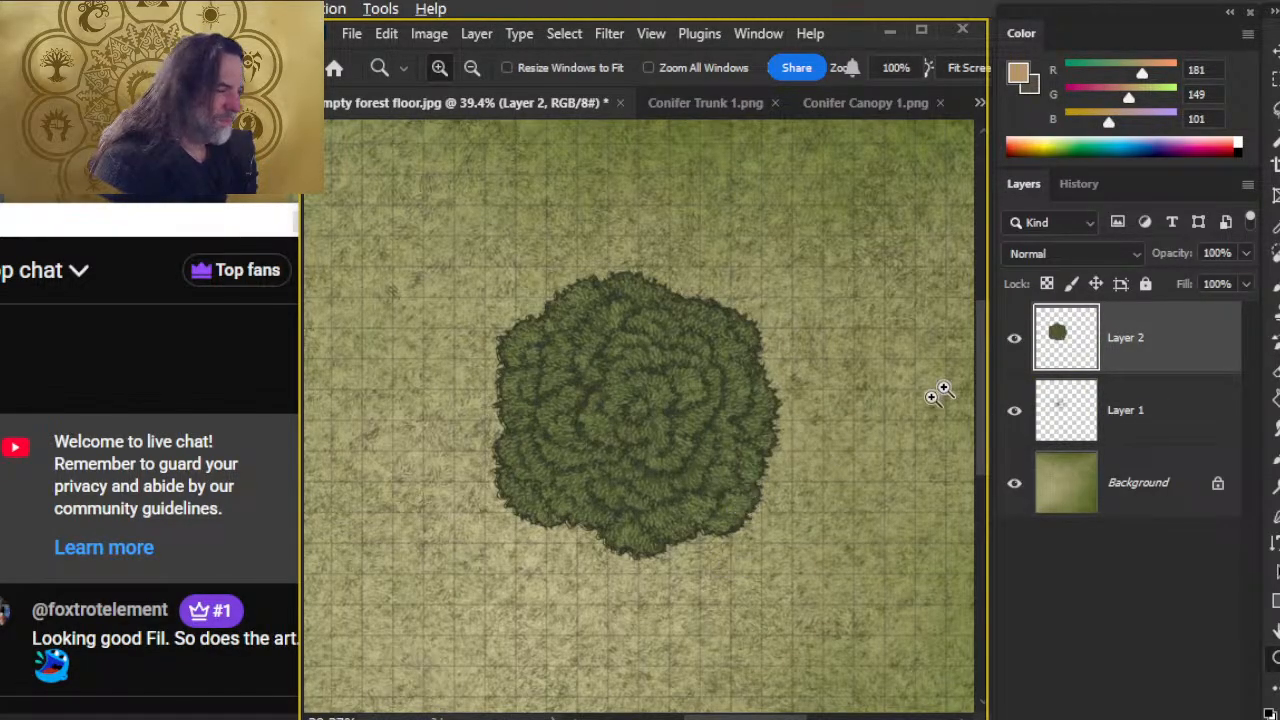
- Close the Conifer Trunk 1 image without saving its changes and close the Conifer Canopy 1 image
click(776, 103)
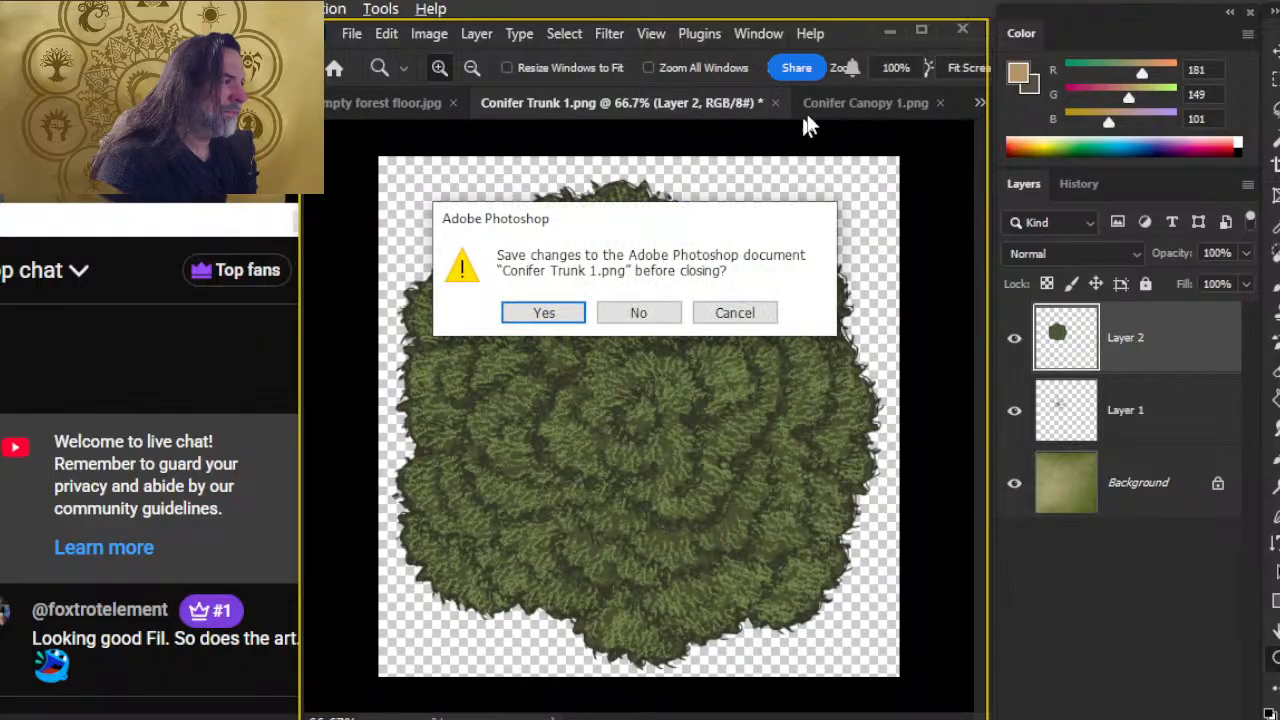
click(640, 313)
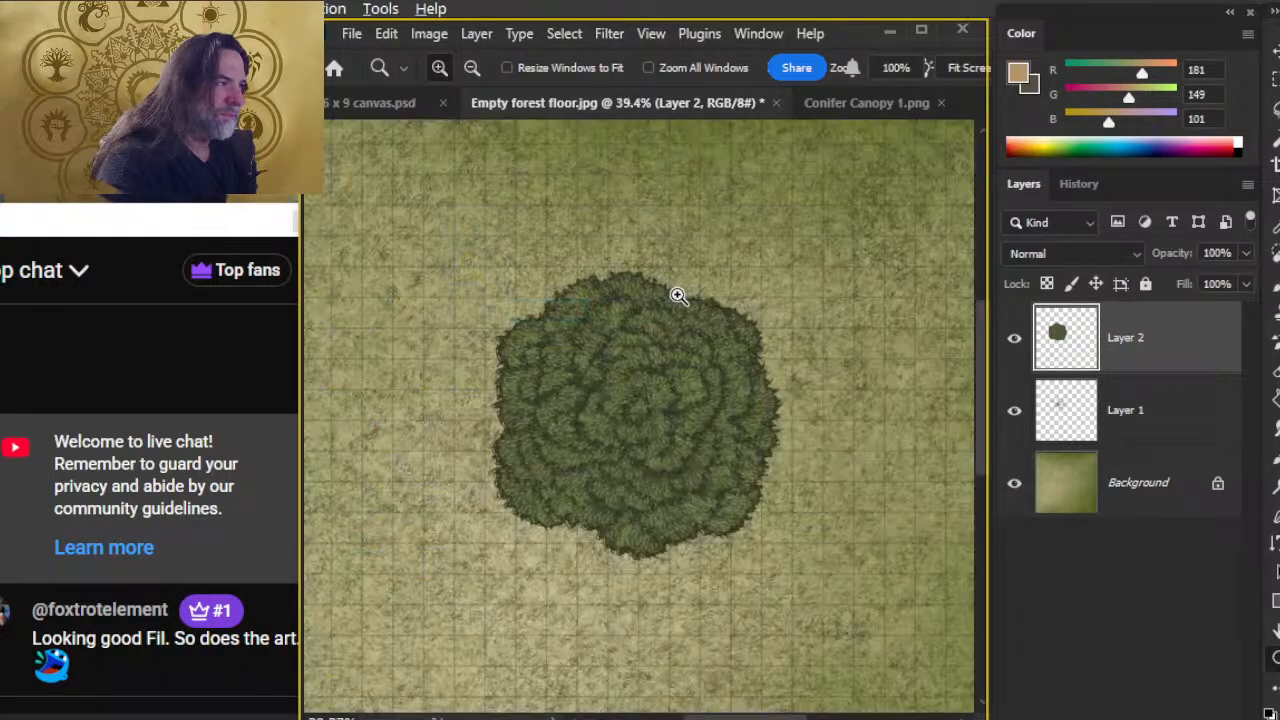
click(898, 104)
click(941, 103)
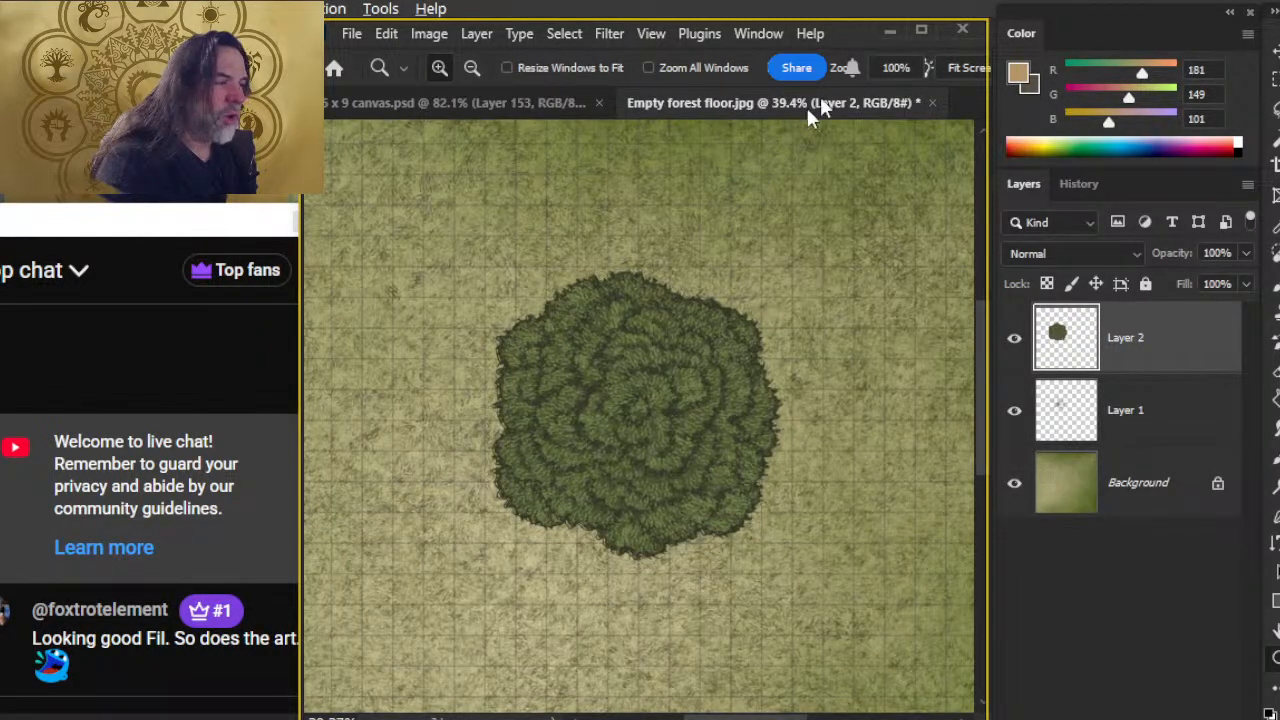
- Open the Random Encounter Map 1 - Deciduous Forest image from its folder in Region B
click(350, 34)
click(433, 80)
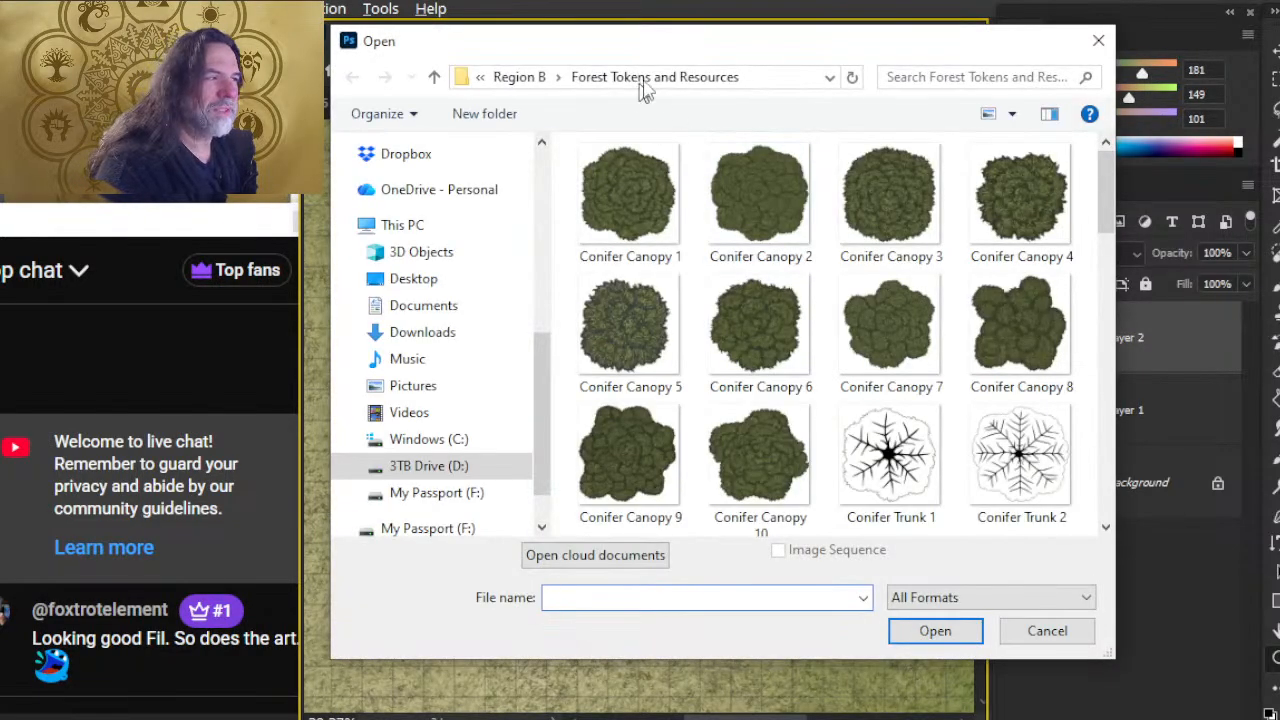
click(519, 77)
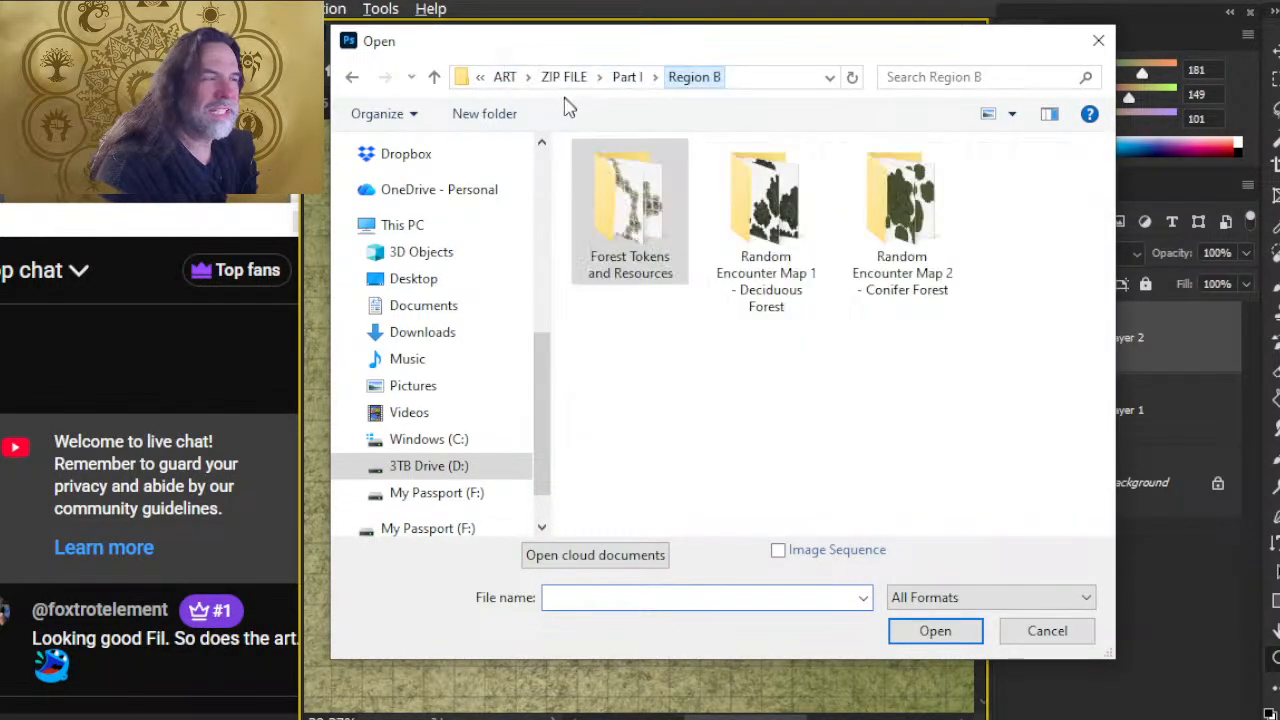
double_click(770, 275)
double_click(768, 392)
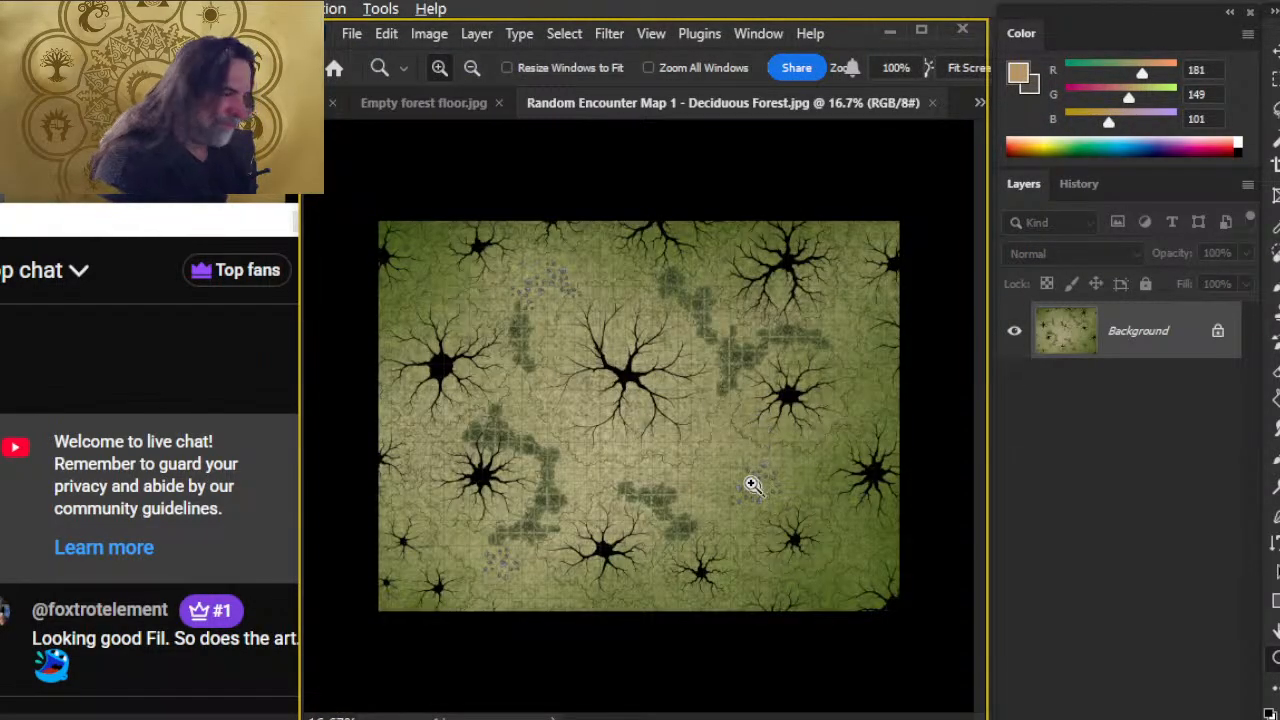
- Examine the tree trunks, canopy outlines, thistle clusters and rocks across the deciduous forest map up close
drag(672, 425, 712, 446)
drag(688, 401, 778, 403)
key(space)
drag(826, 334, 722, 448)
drag(712, 368, 602, 250)
drag(802, 588, 623, 269)
drag(830, 683, 796, 380)
drag(530, 354, 586, 239)
drag(541, 462, 781, 415)
drag(676, 449, 708, 293)
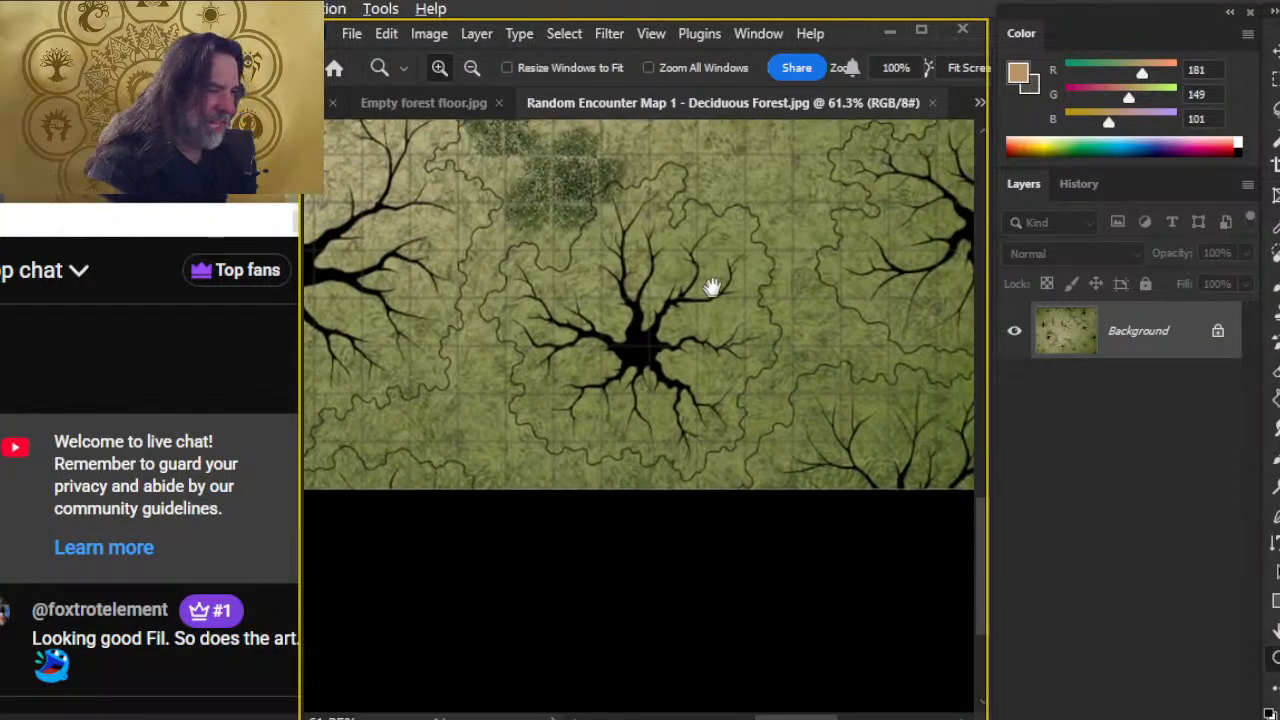
- Open the image "Random Encounter Map 1 - Deciduous Forest - Central Canopy.png"
alt+click(650, 358)
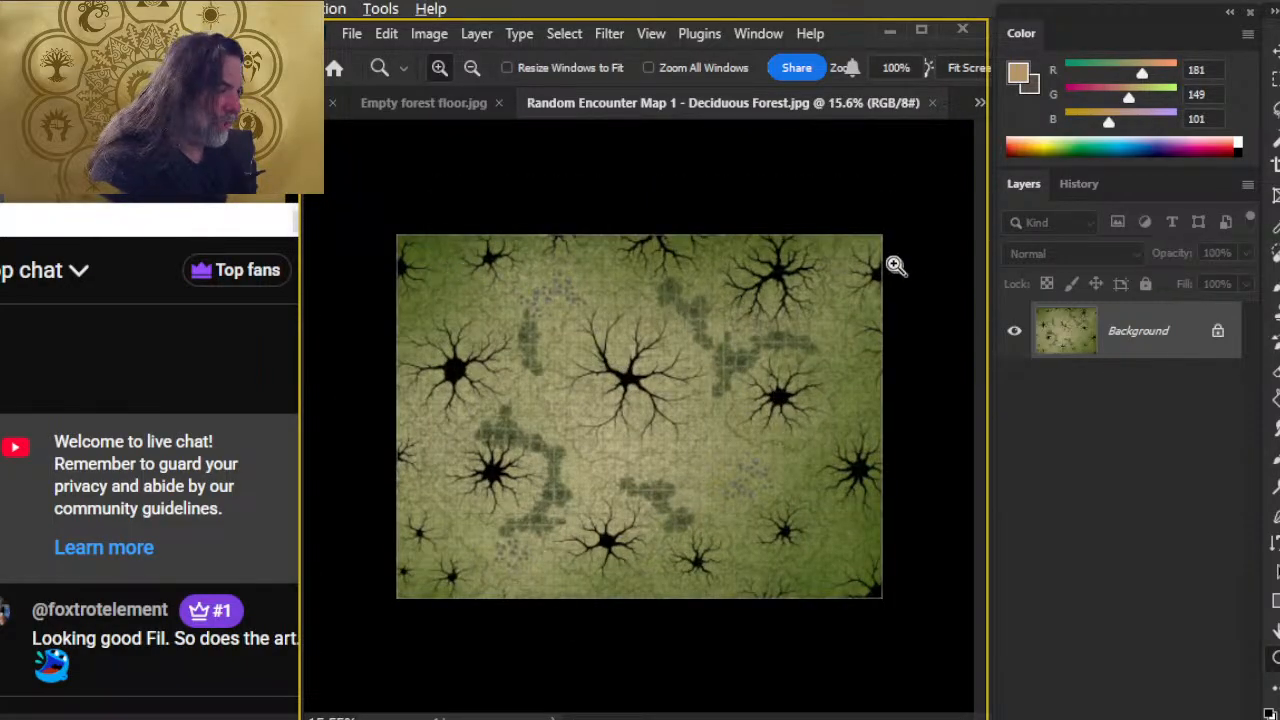
click(352, 34)
click(380, 78)
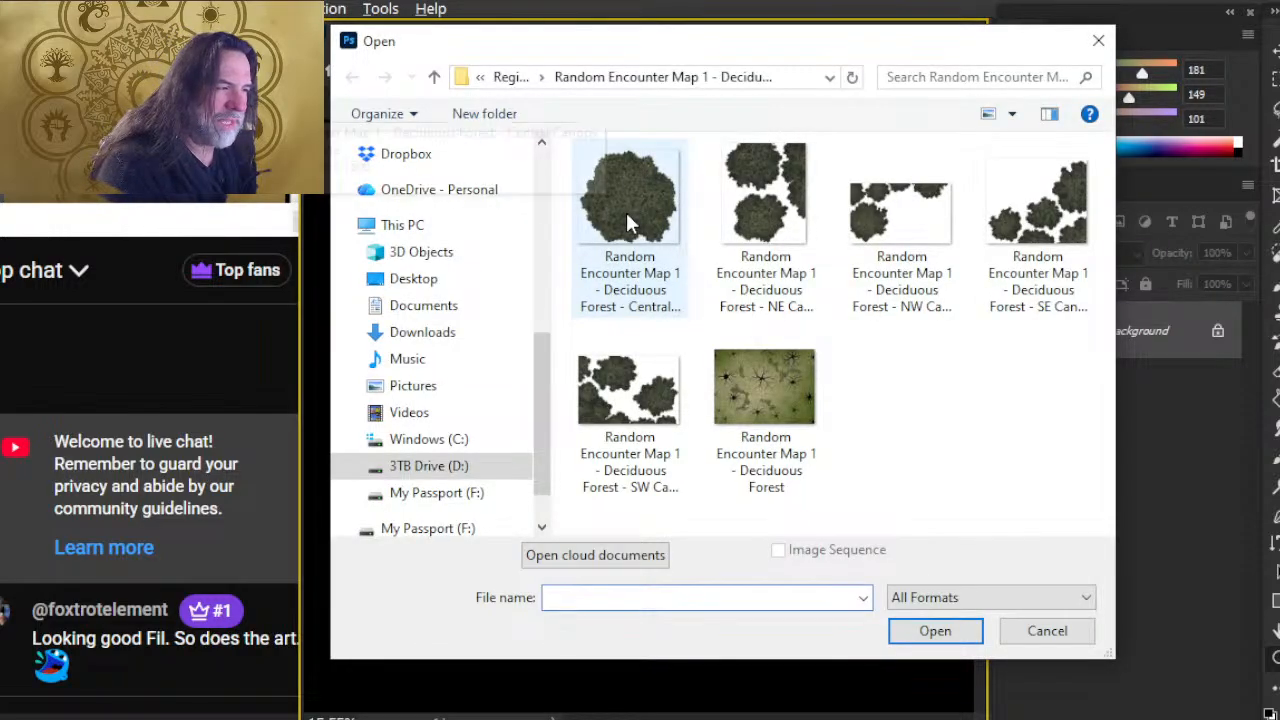
double_click(626, 212)
- Copy the full-size central canopy onto the Deciduous Forest map and undo the paste
ctrl+click(1085, 331)
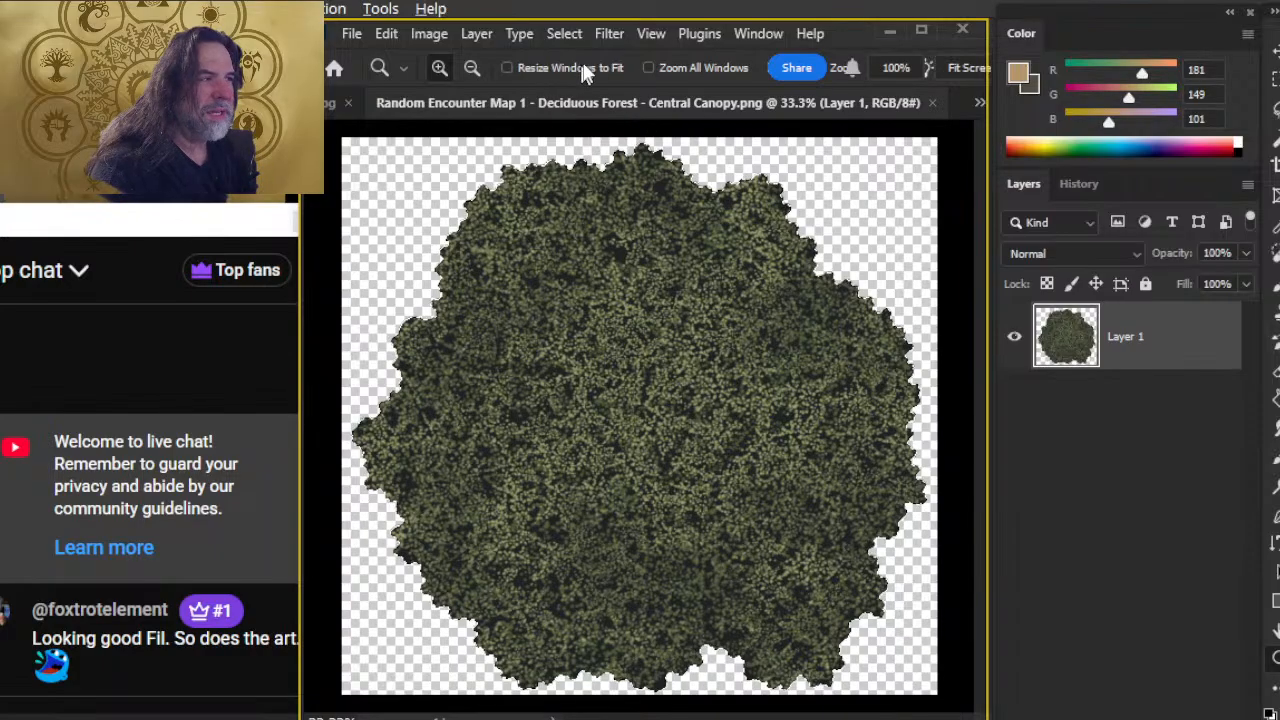
drag(336, 125, 680, 508)
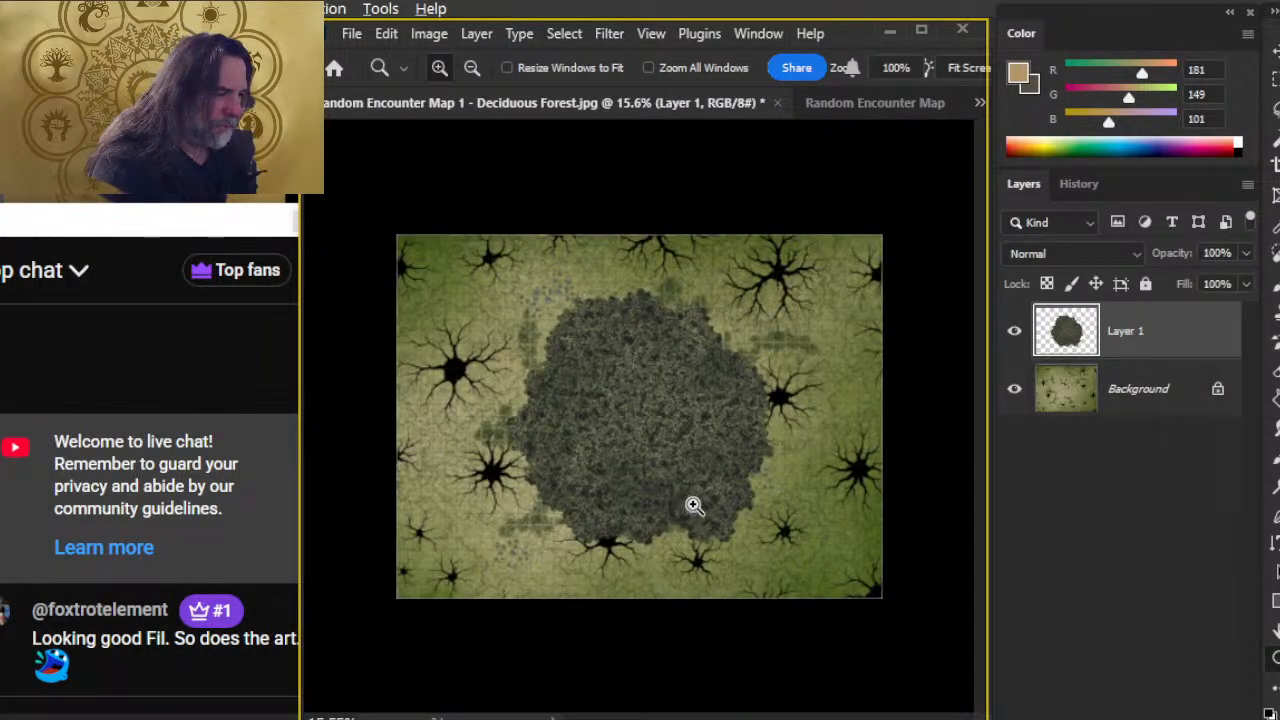
key(l)
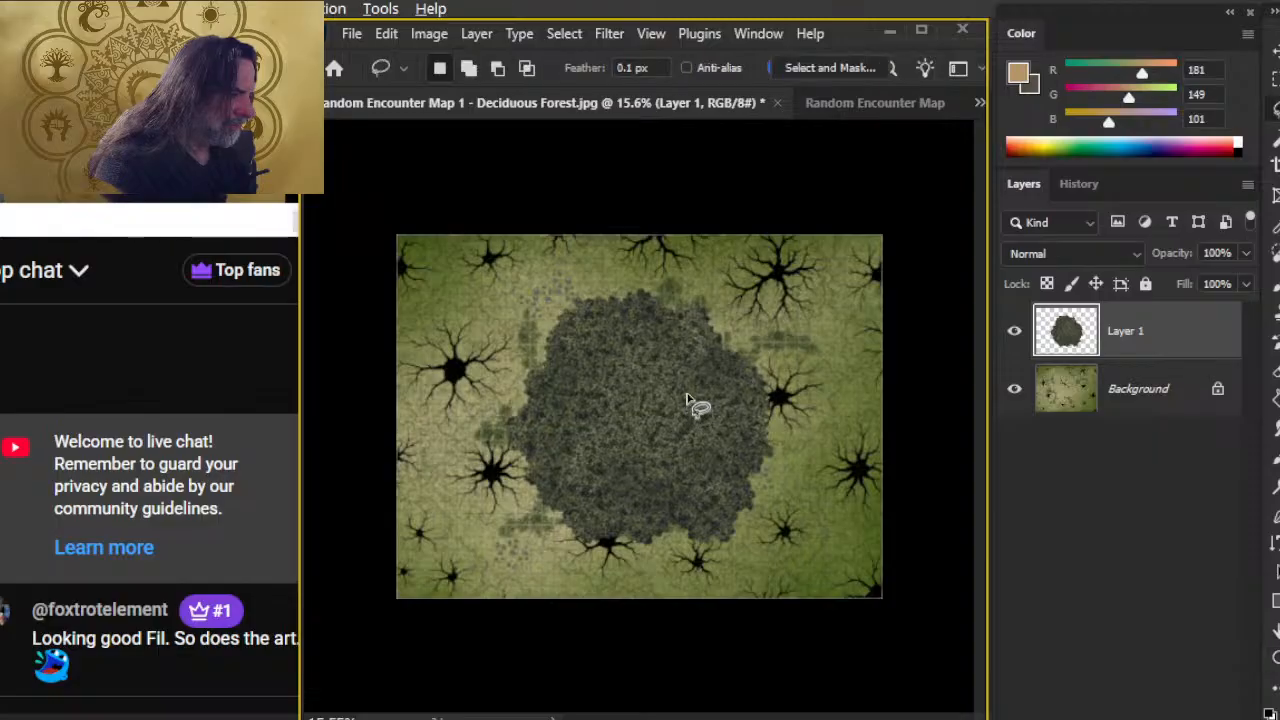
key(ctrl+z)
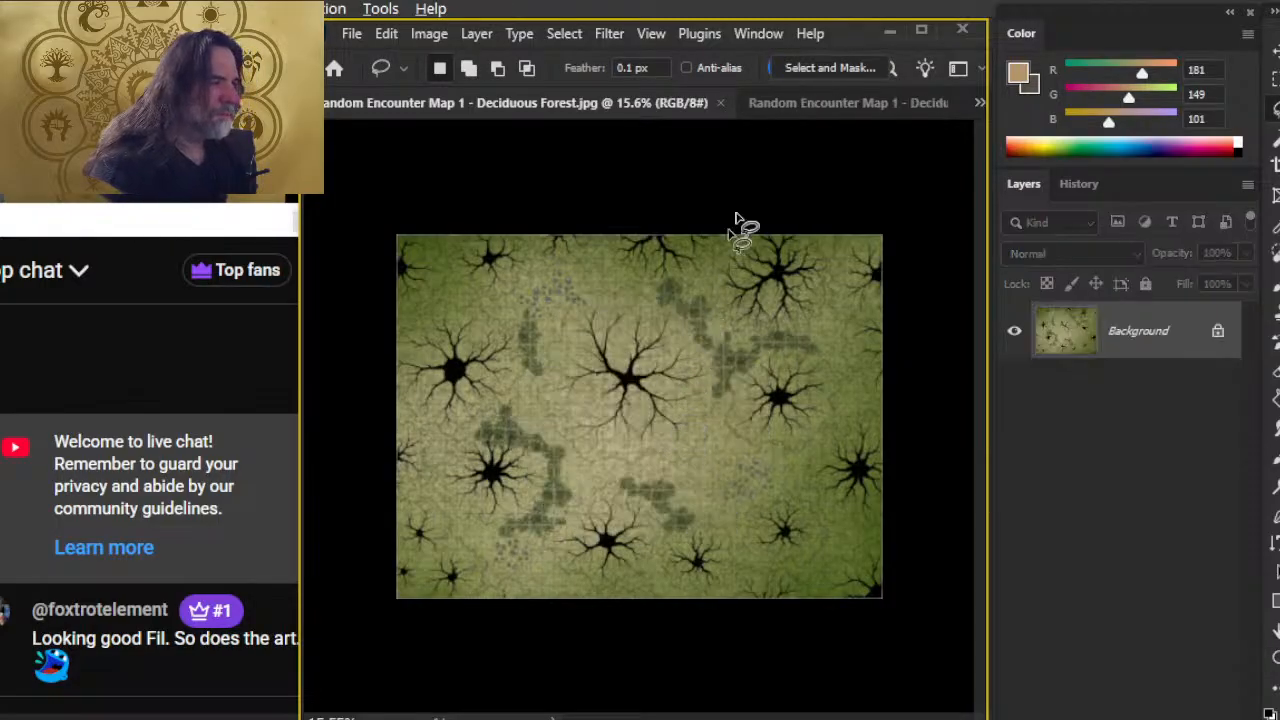
- Resample the Central Canopy image to a resolution of 70 pixels/inch
click(801, 102)
click(429, 33)
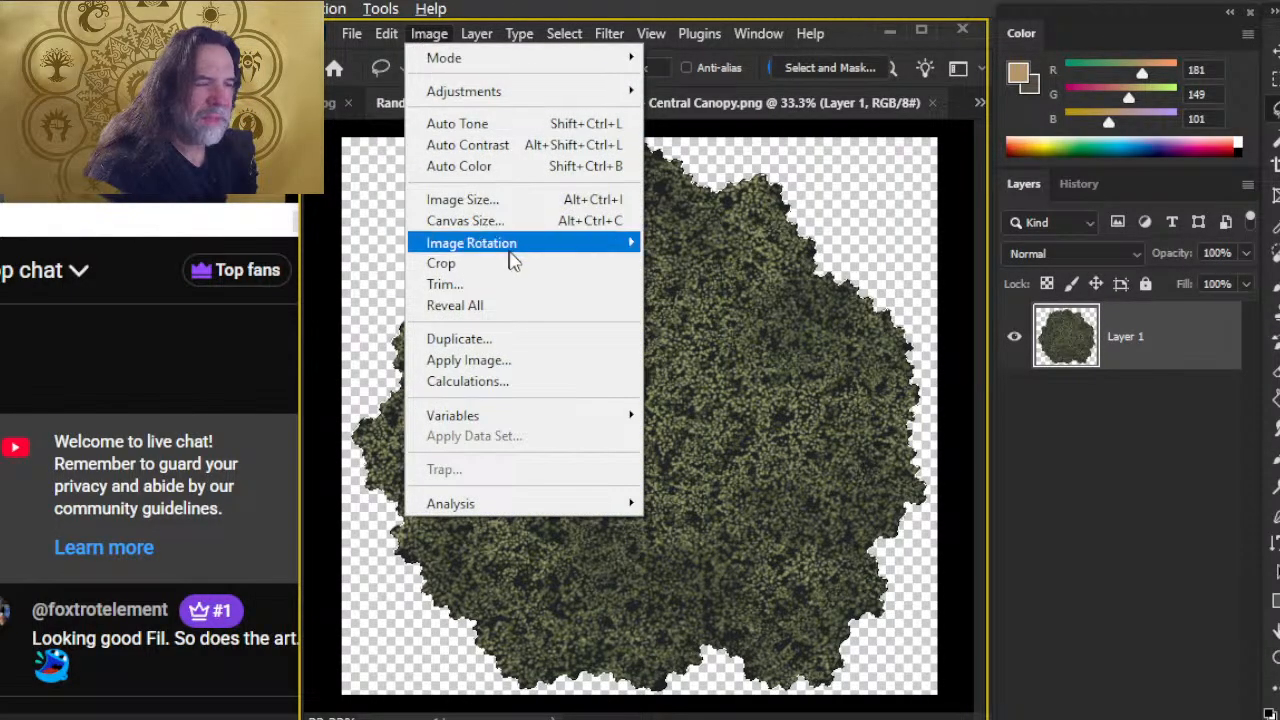
click(516, 203)
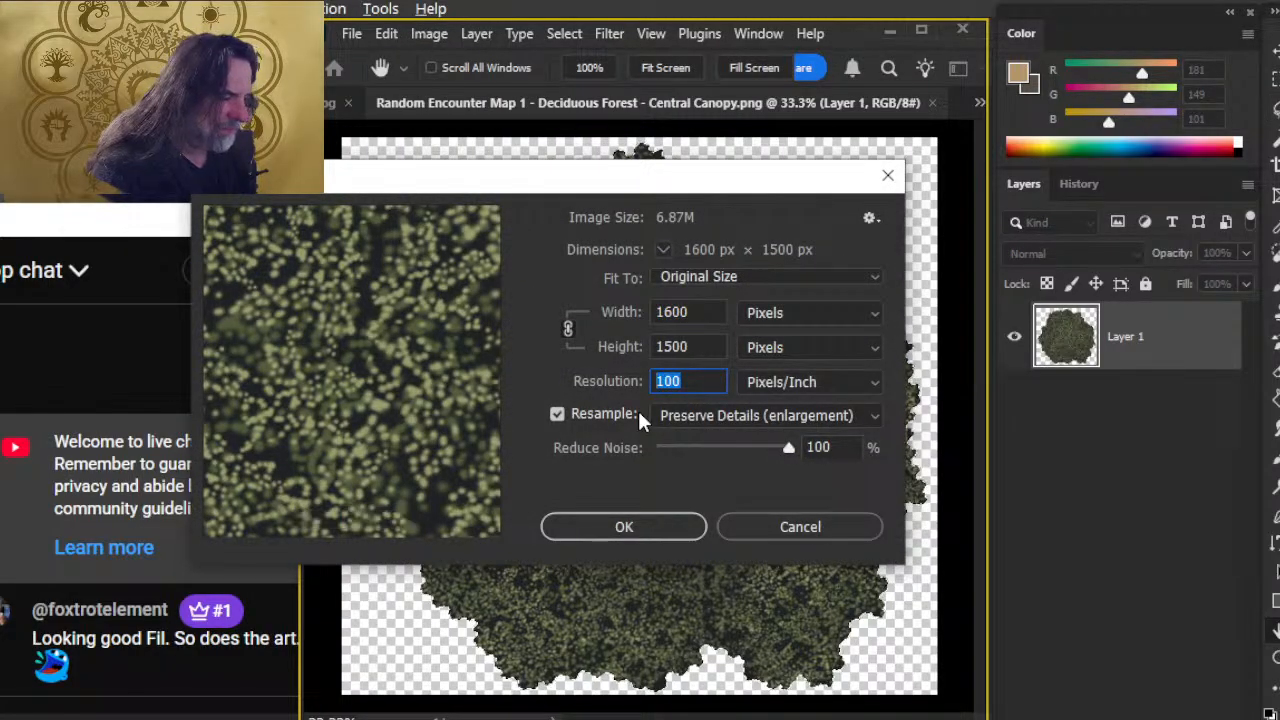
text(70)
key(Return)
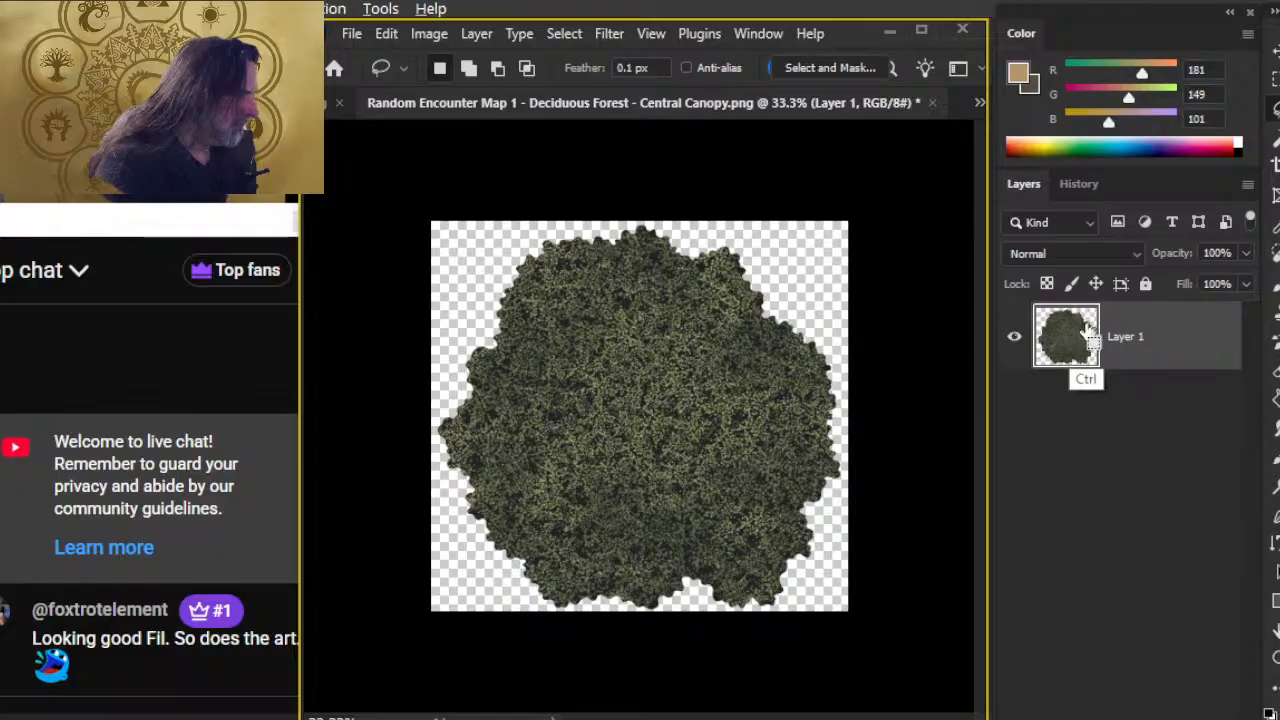
- Copy the resized canopy onto the Deciduous Forest map and place it over the central tree
drag(463, 125, 686, 580)
drag(645, 377, 749, 436)
drag(709, 371, 724, 344)
drag(822, 487, 711, 461)
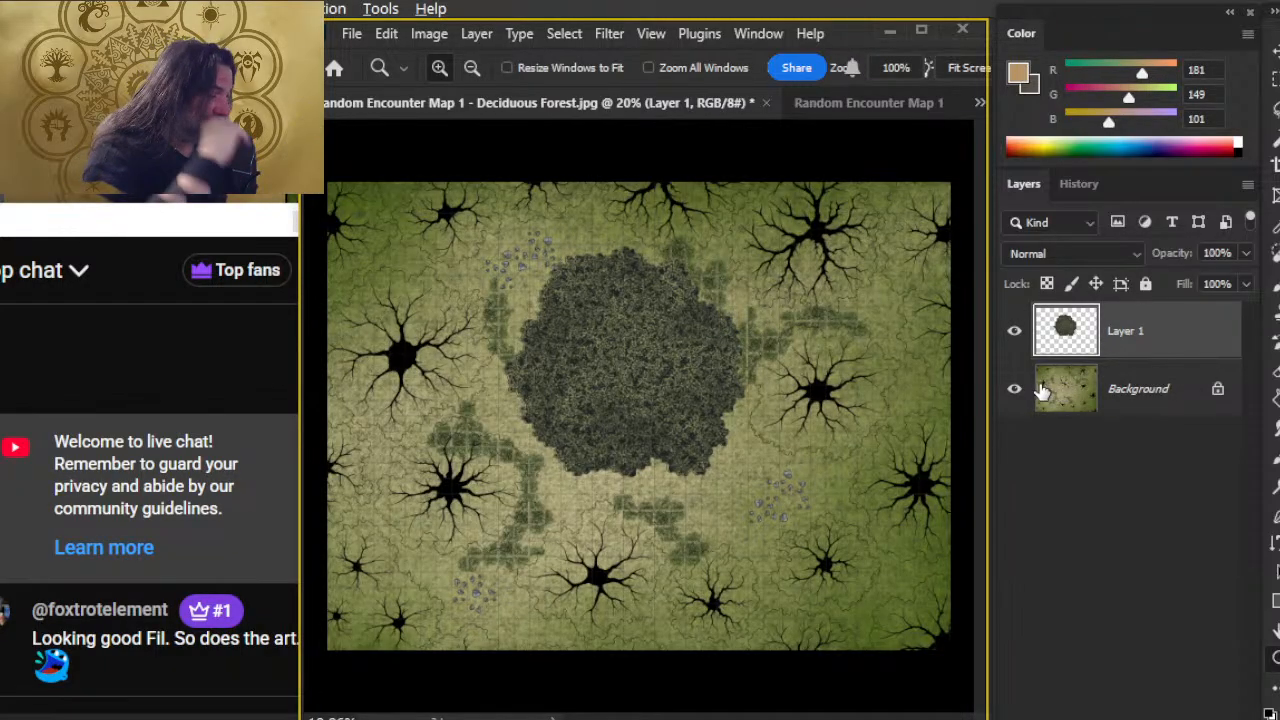
- Toggle the visibility of the canopy and background layers to compare the map with and without the canopy
click(1014, 331)
click(1014, 389)
click(1014, 389)
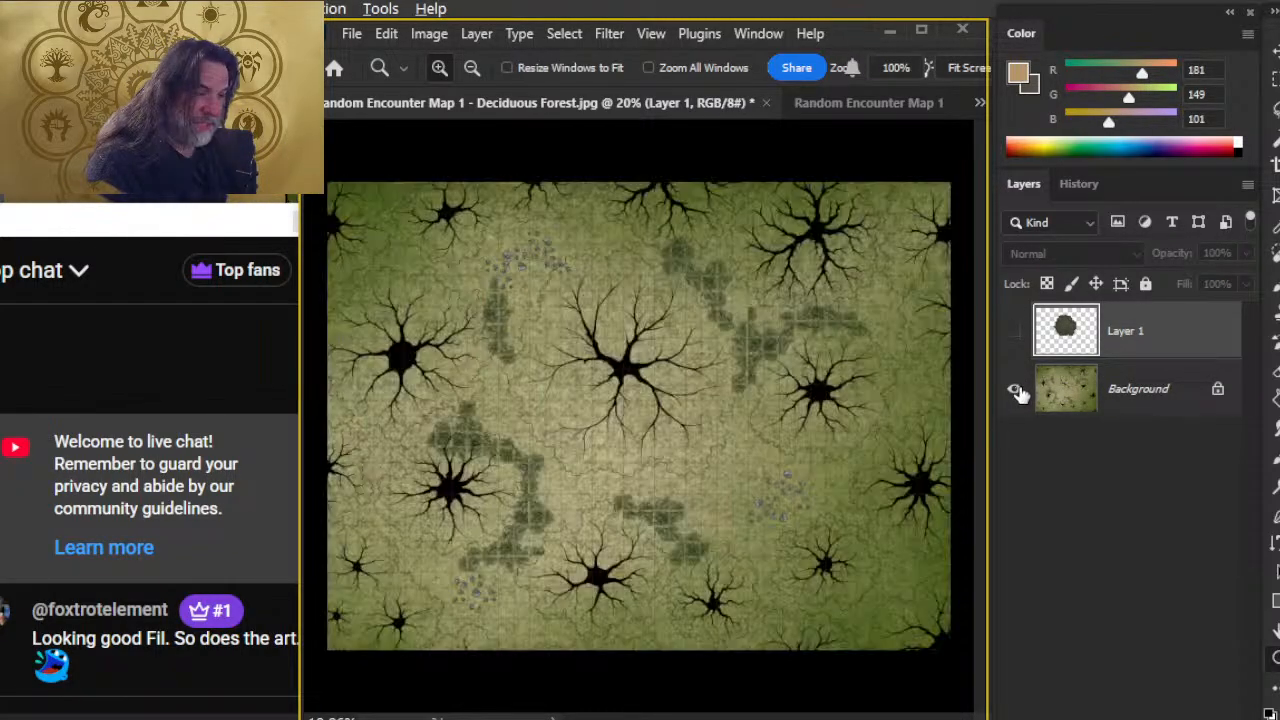
click(1014, 333)
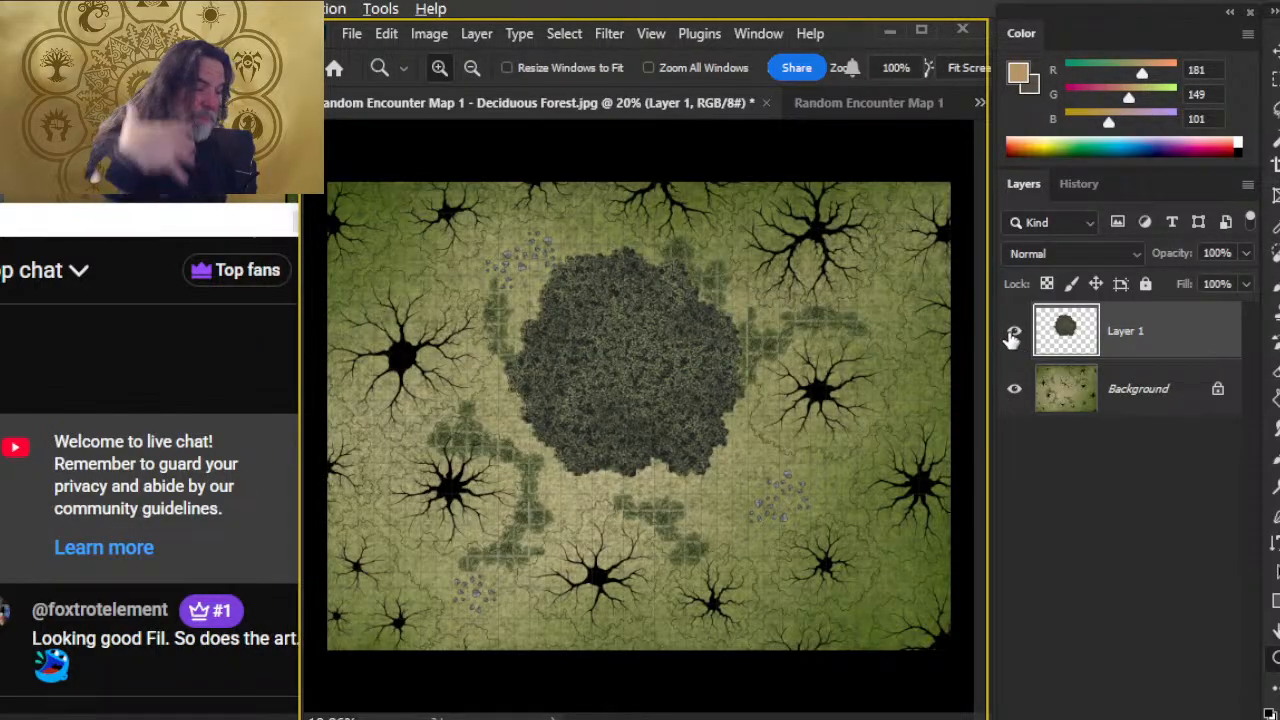
- Inspect the canopy's edge up close and hide its layer to examine the central tree's branches and dripline underneath
click(710, 362)
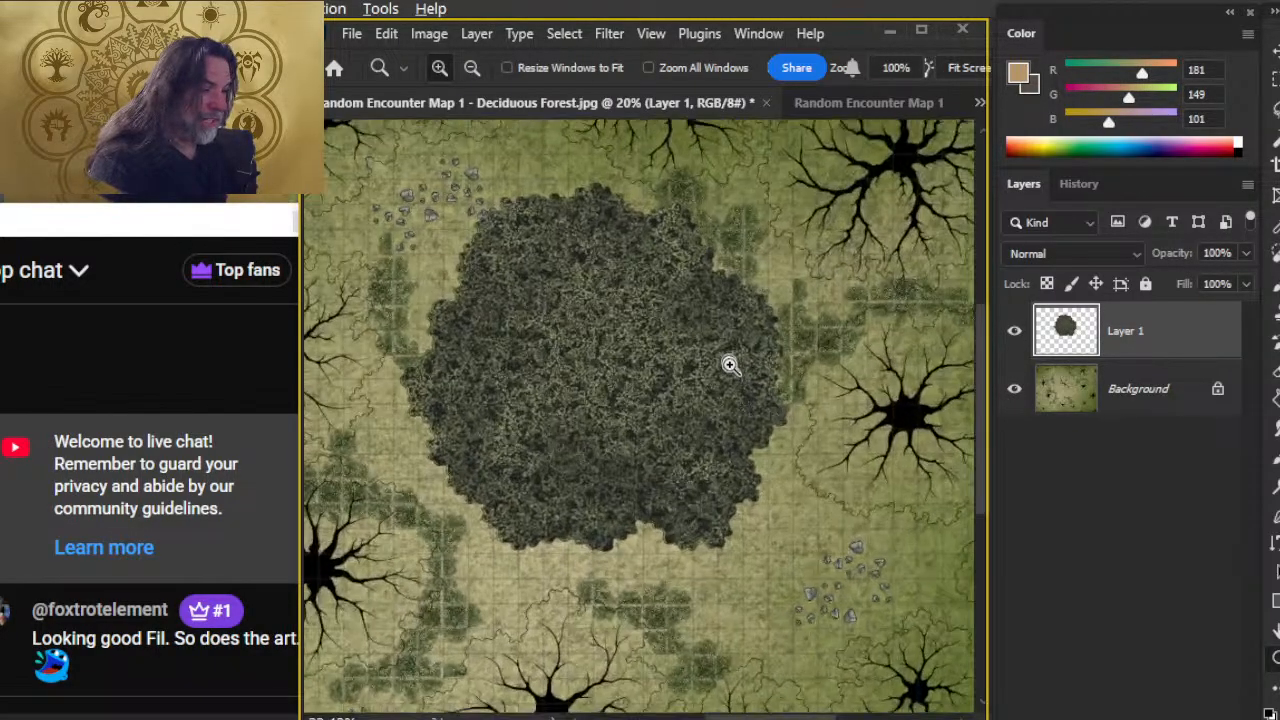
click(755, 405)
click(745, 475)
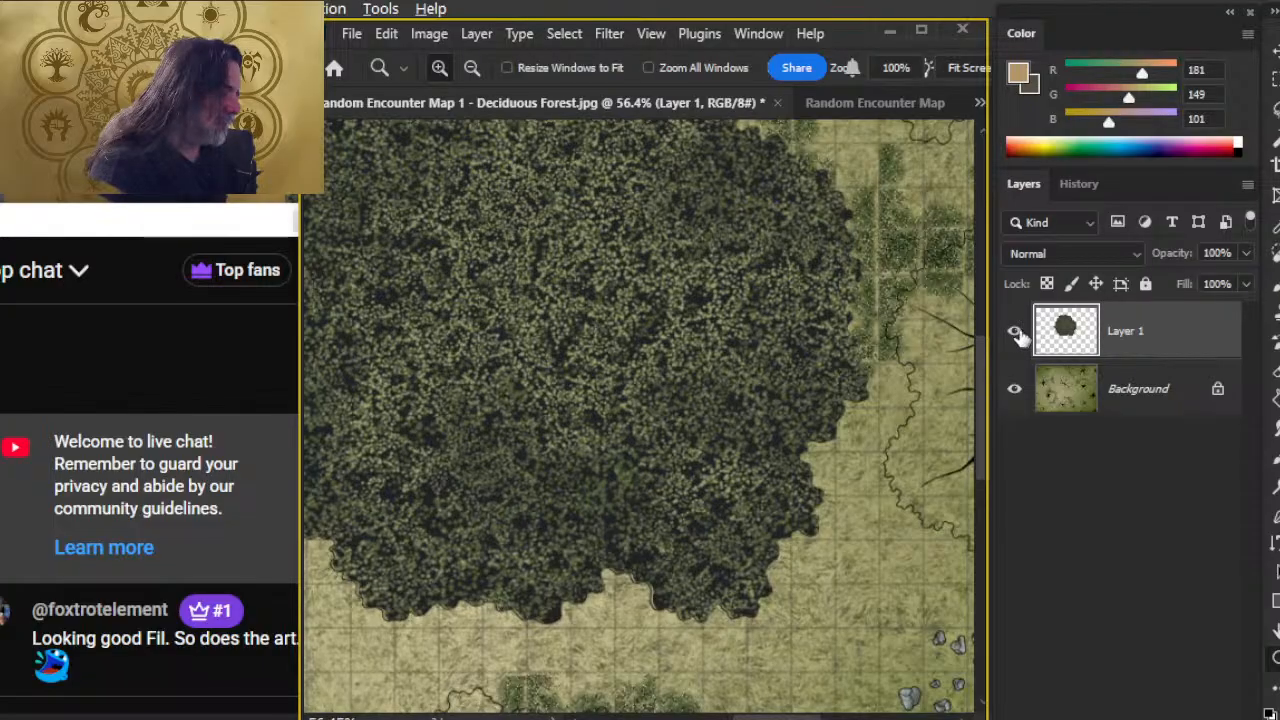
click(1014, 331)
alt+click(808, 496)
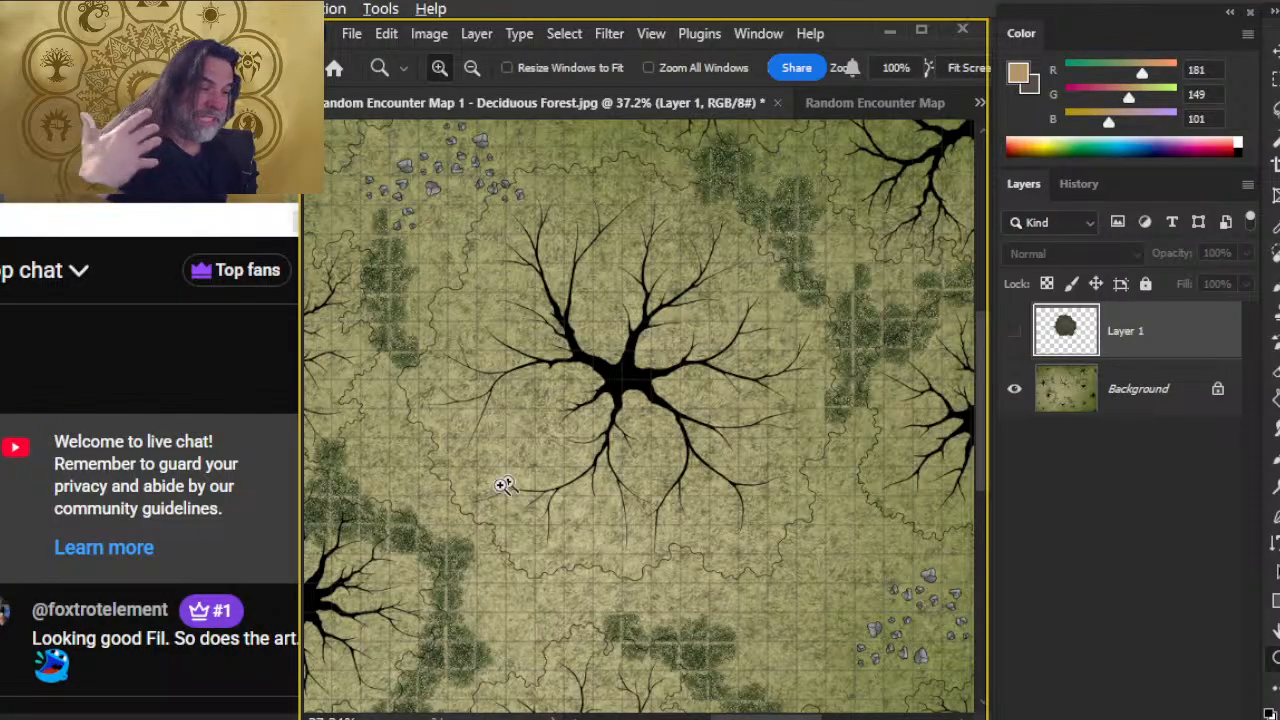
click(1015, 330)
click(1015, 330)
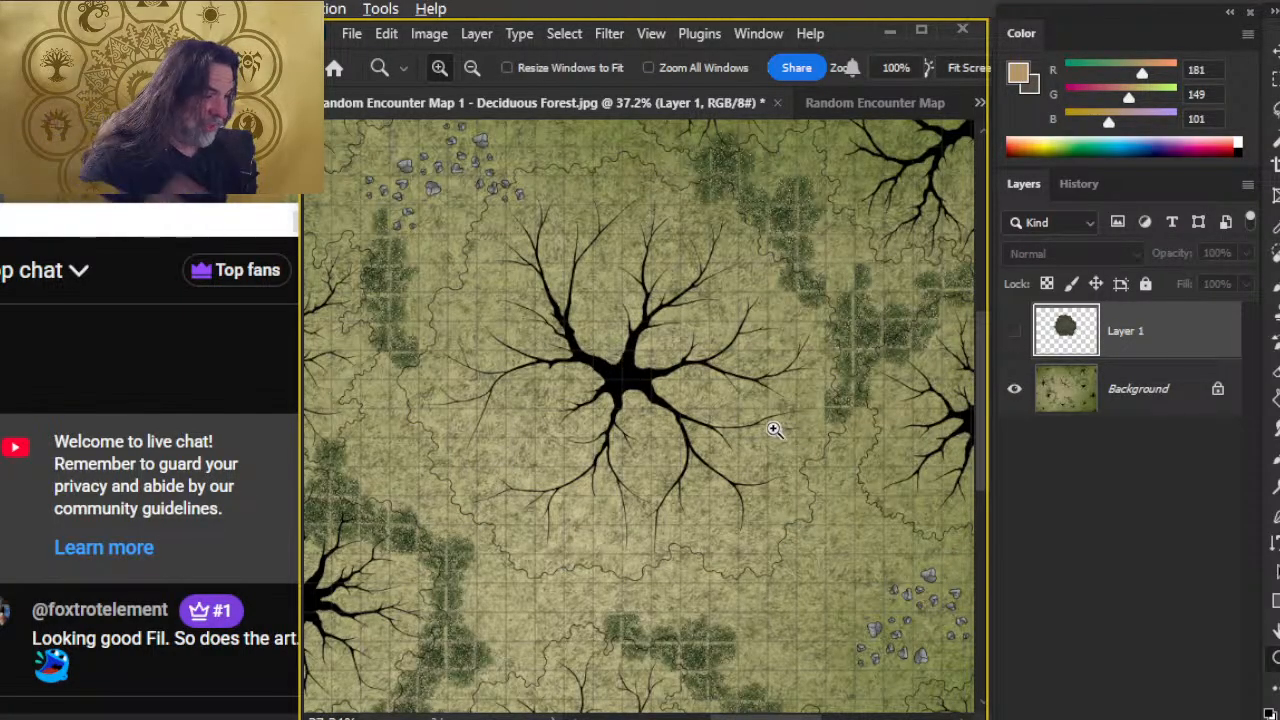
drag(785, 427, 418, 433)
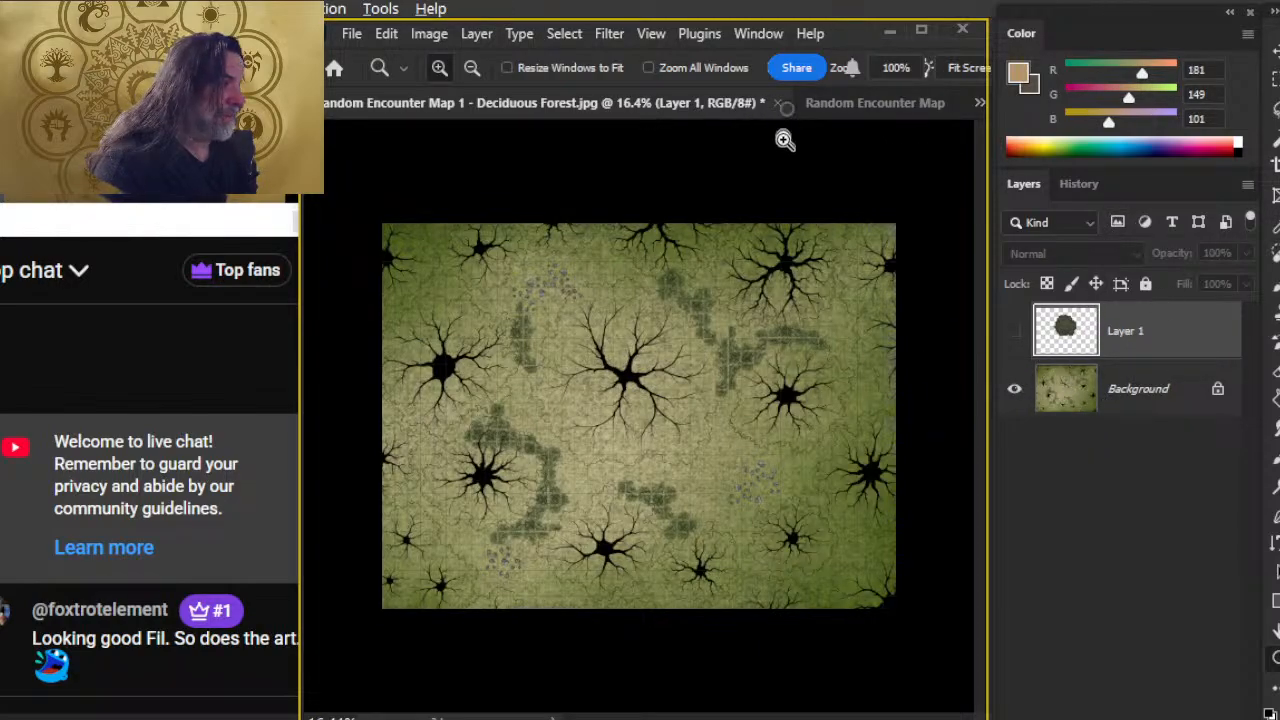
- Close the Deciduous Forest map and the Central Canopy image without saving changes
click(777, 103)
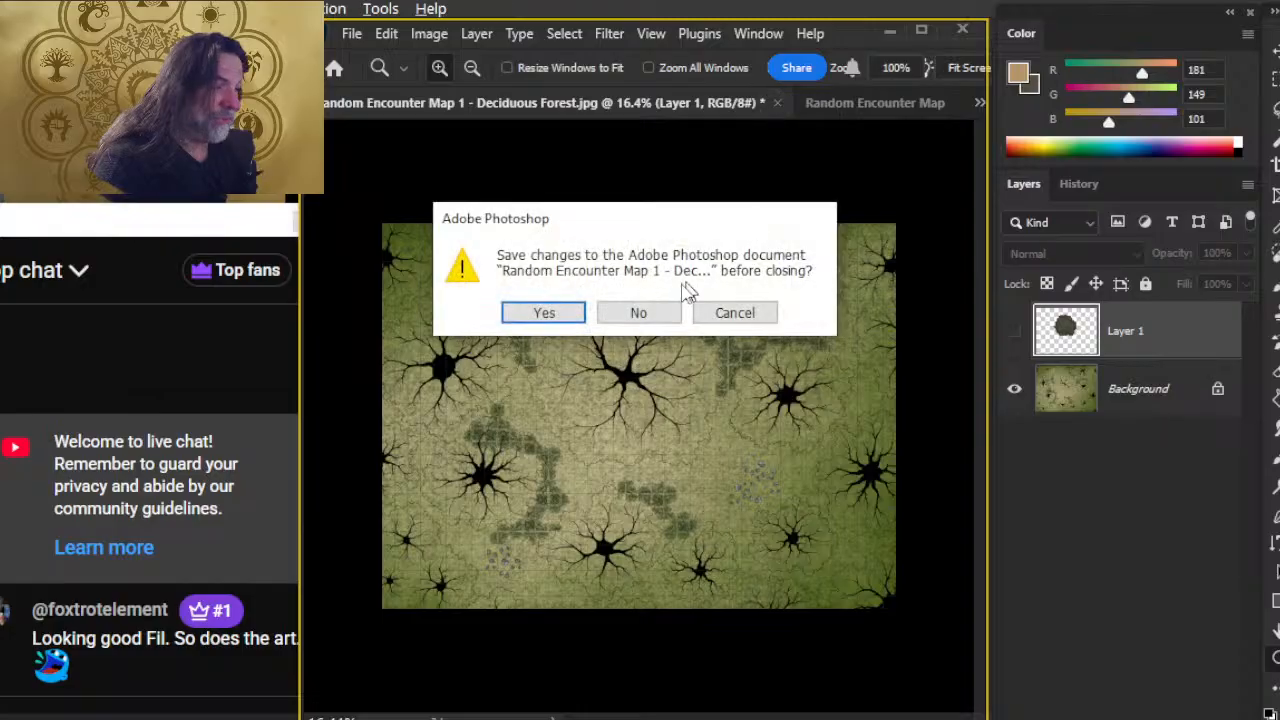
click(642, 311)
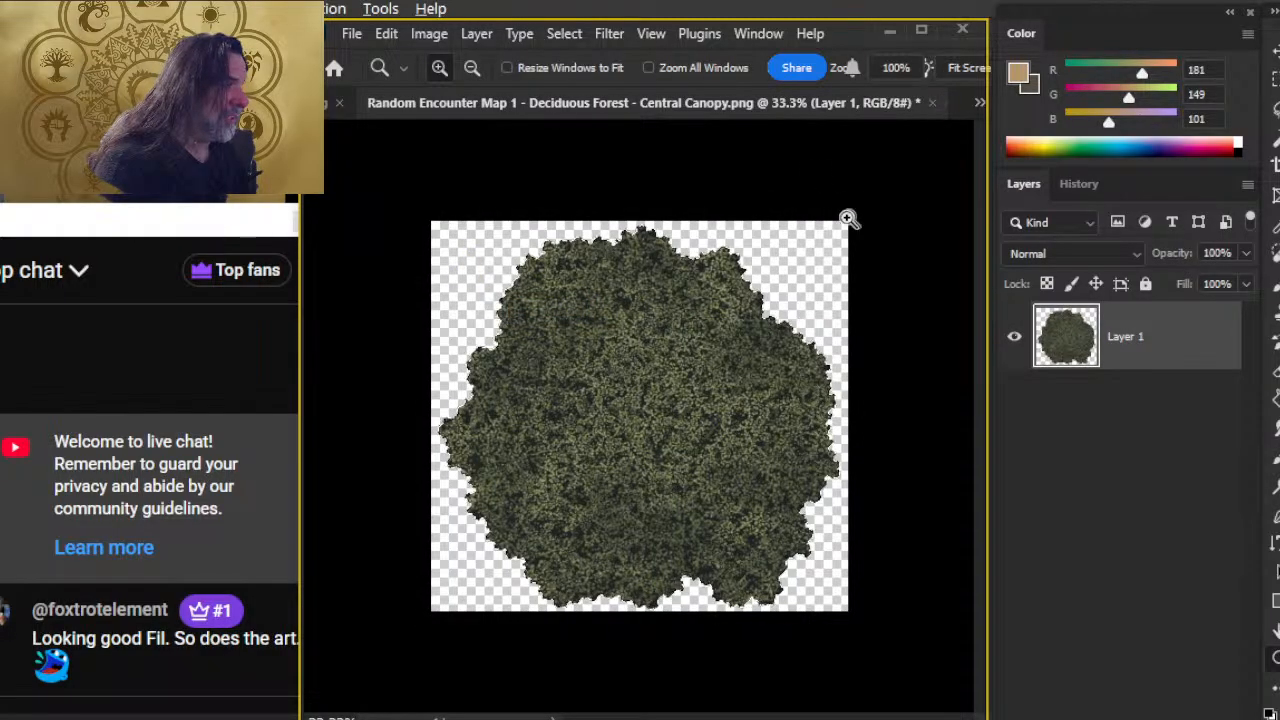
click(932, 103)
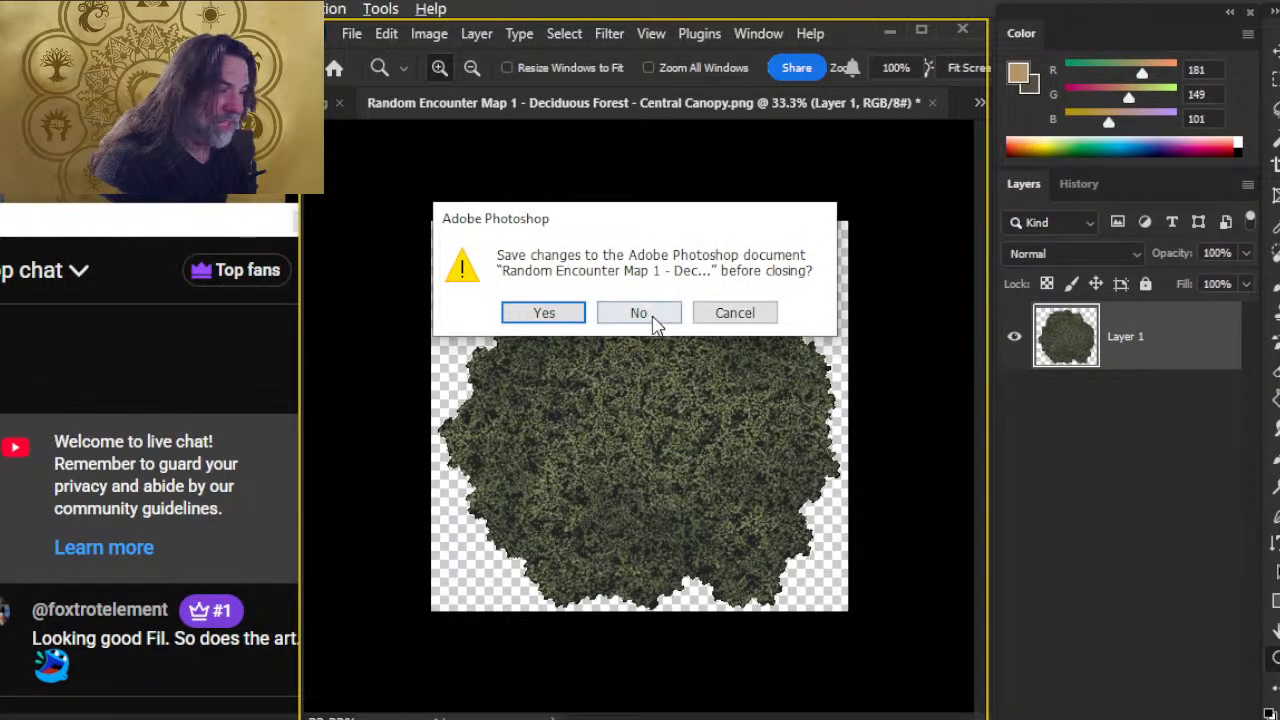
click(640, 313)
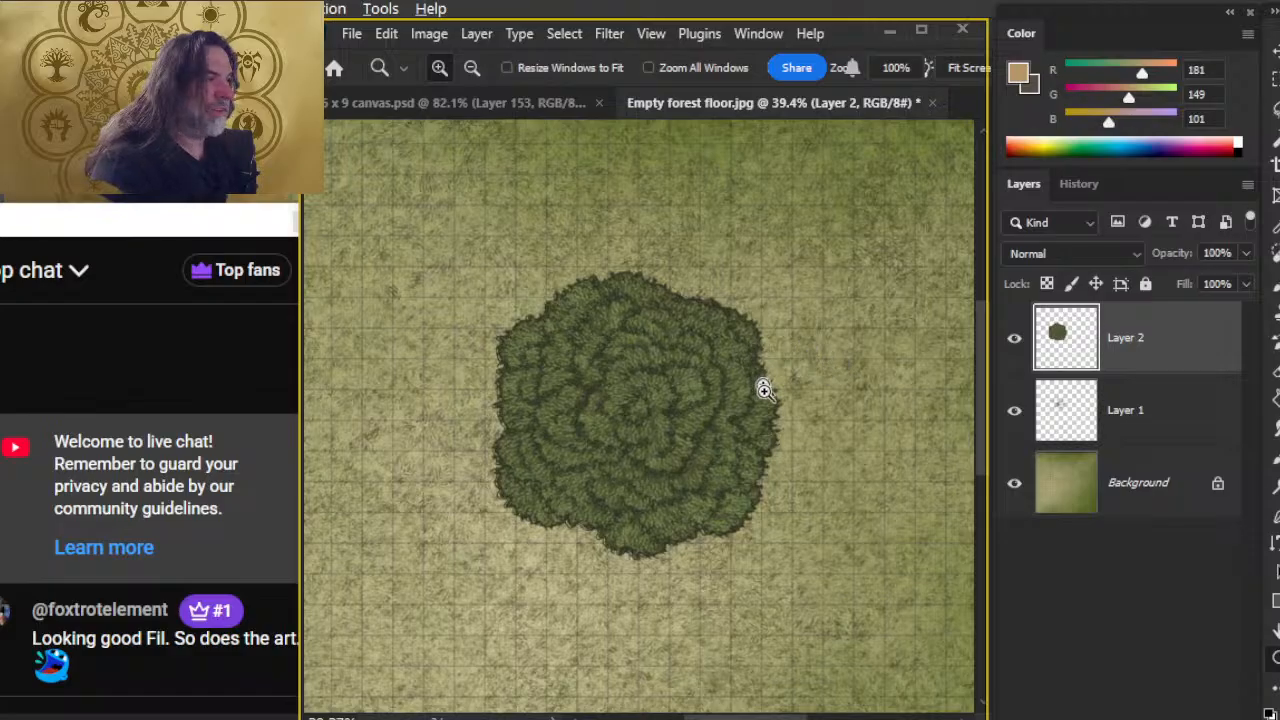
- Hide the canopy on Layer 2 of the Empty forest floor image and select Layer 1 with the bare tree
drag(805, 414, 749, 429)
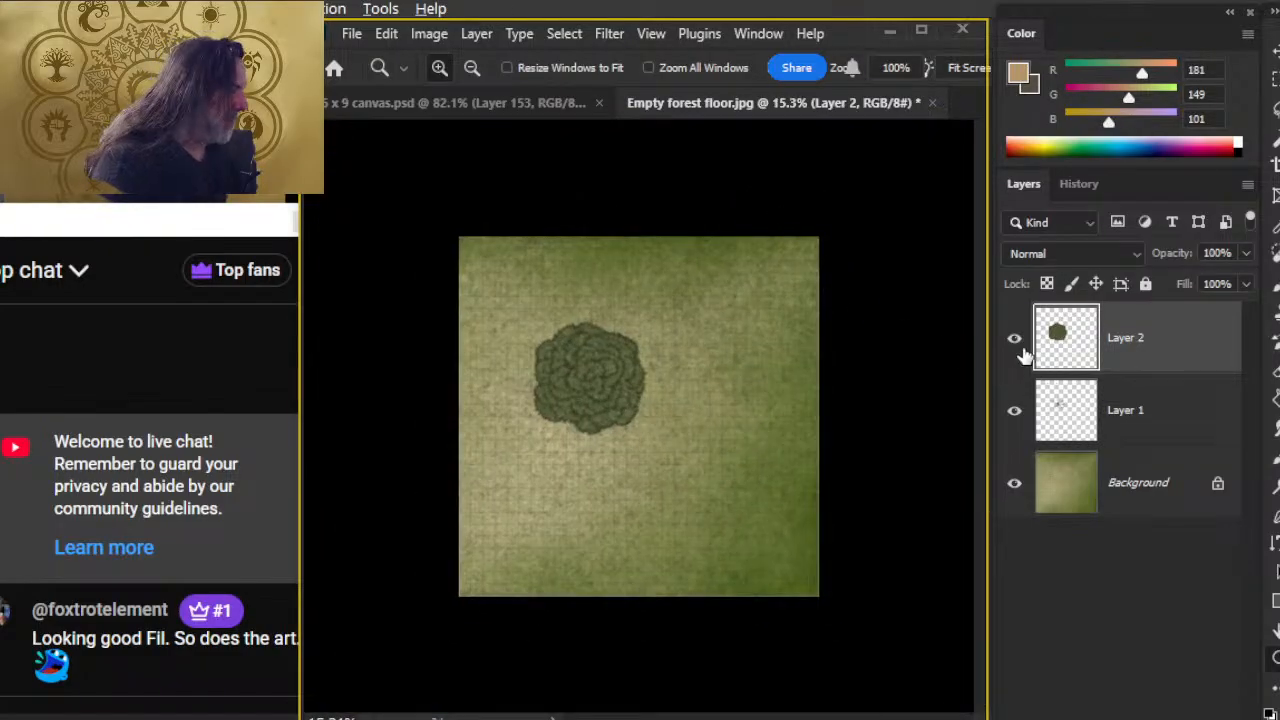
click(1018, 355)
click(1014, 484)
click(1014, 484)
click(1130, 408)
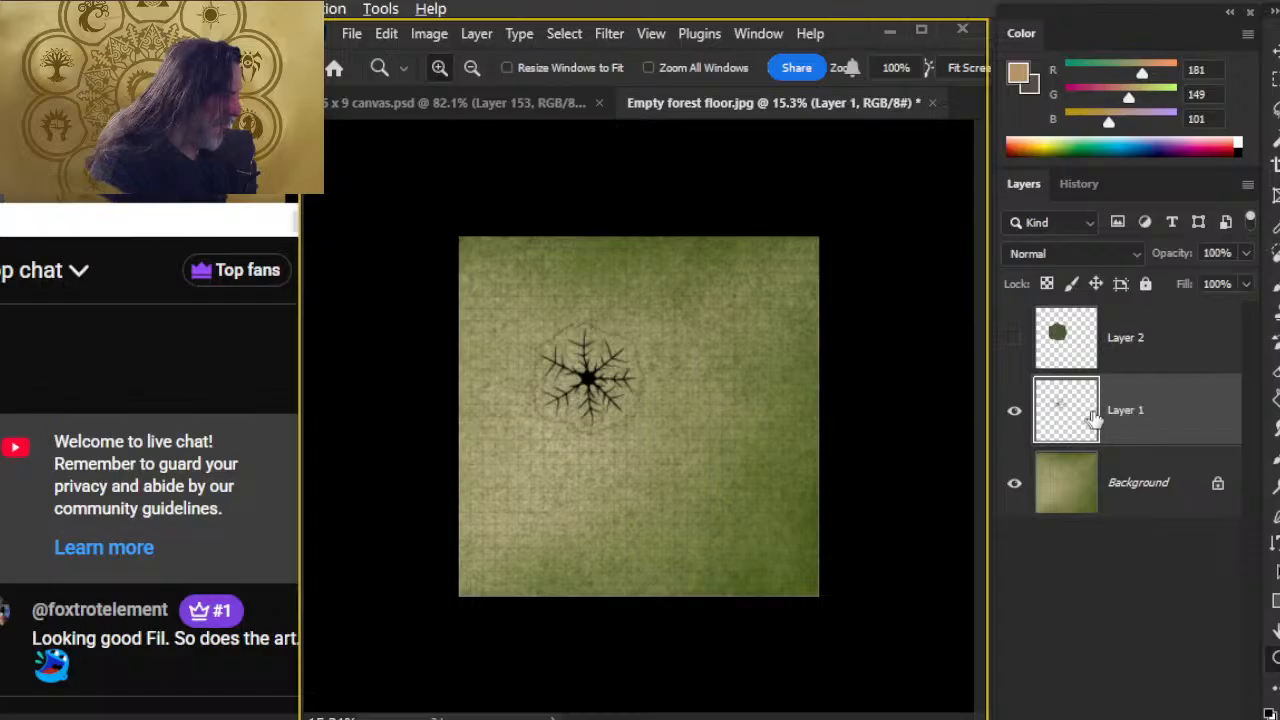
- Examine the trunk, branches and canopy outline of the bare tree on Layer 1 up close
click(607, 379)
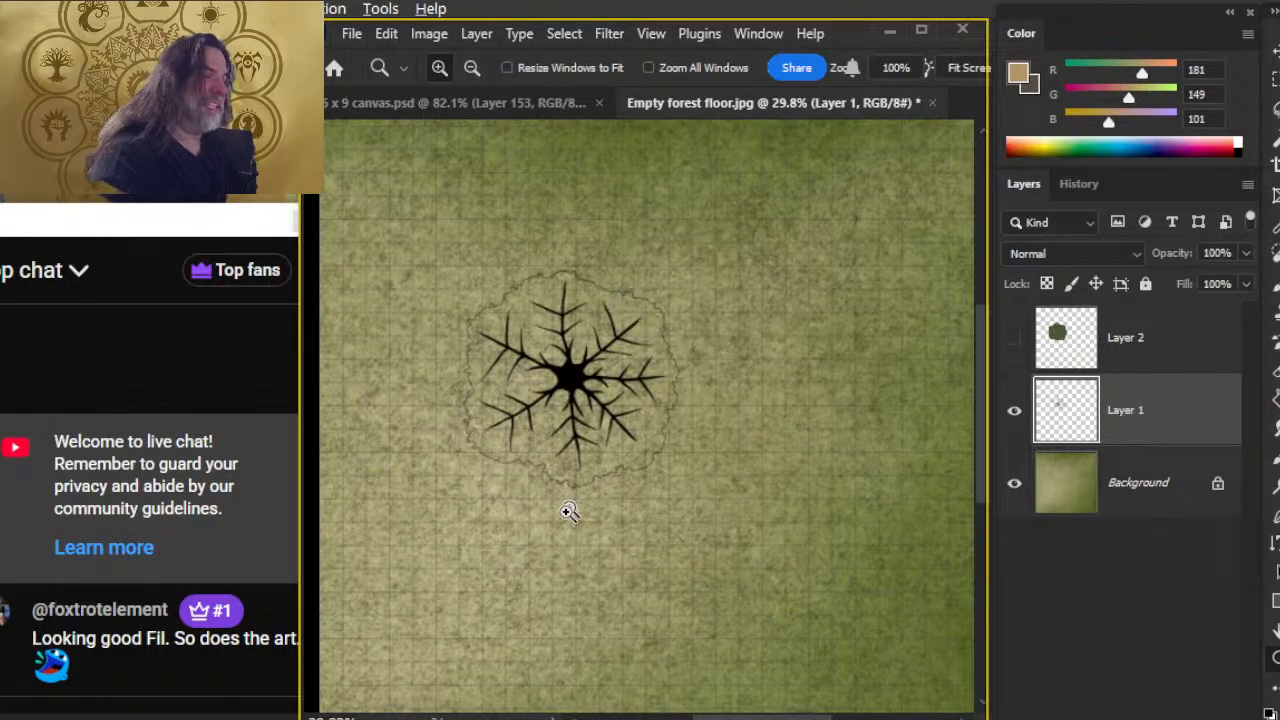
click(538, 403)
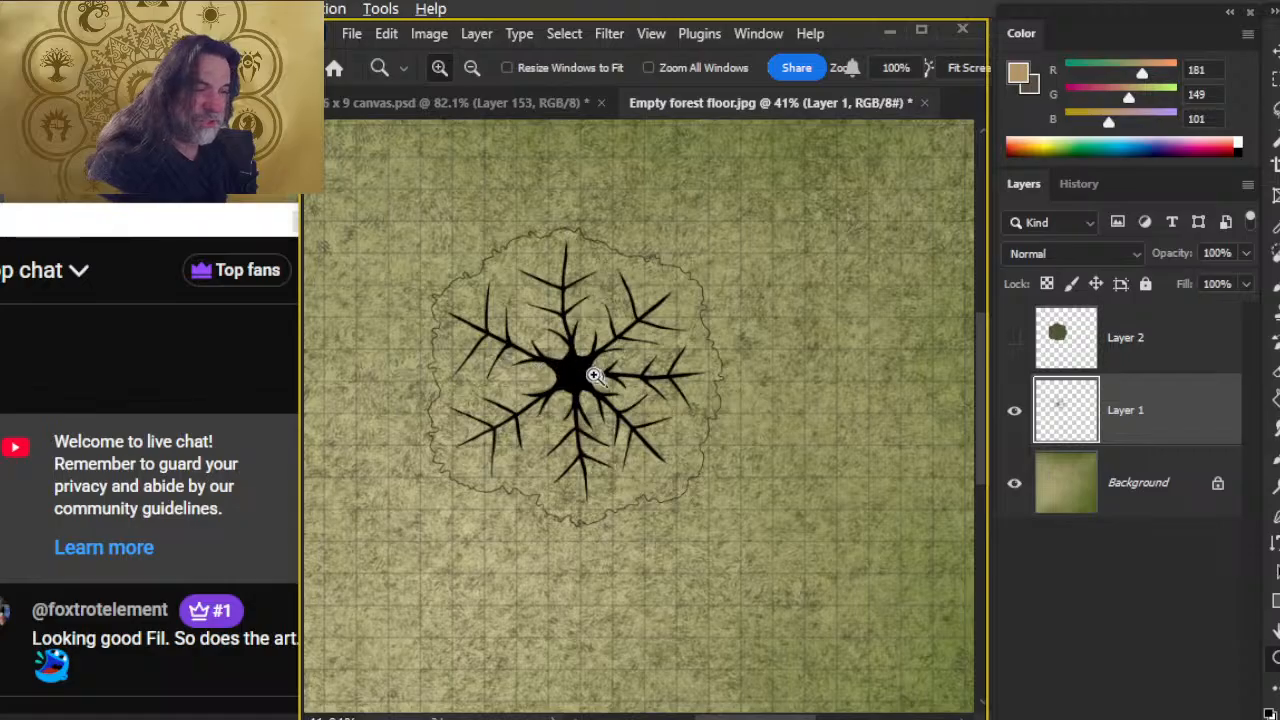
click(597, 377)
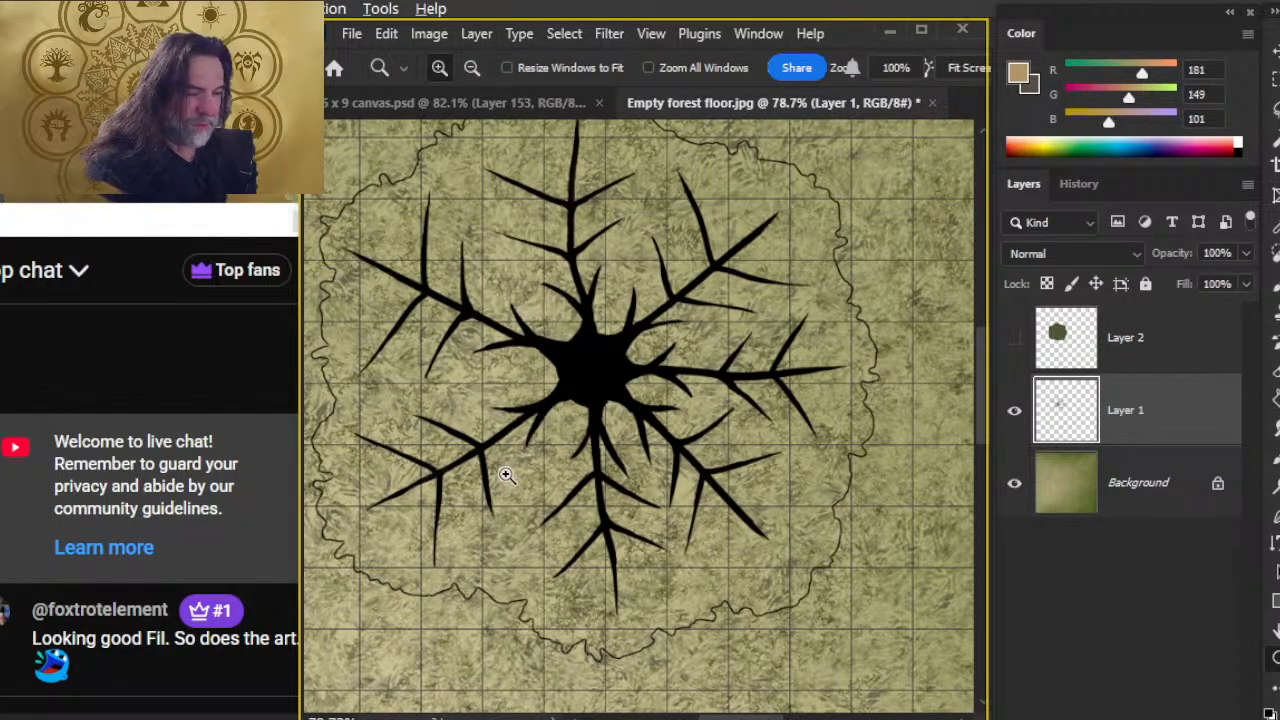
key(l)
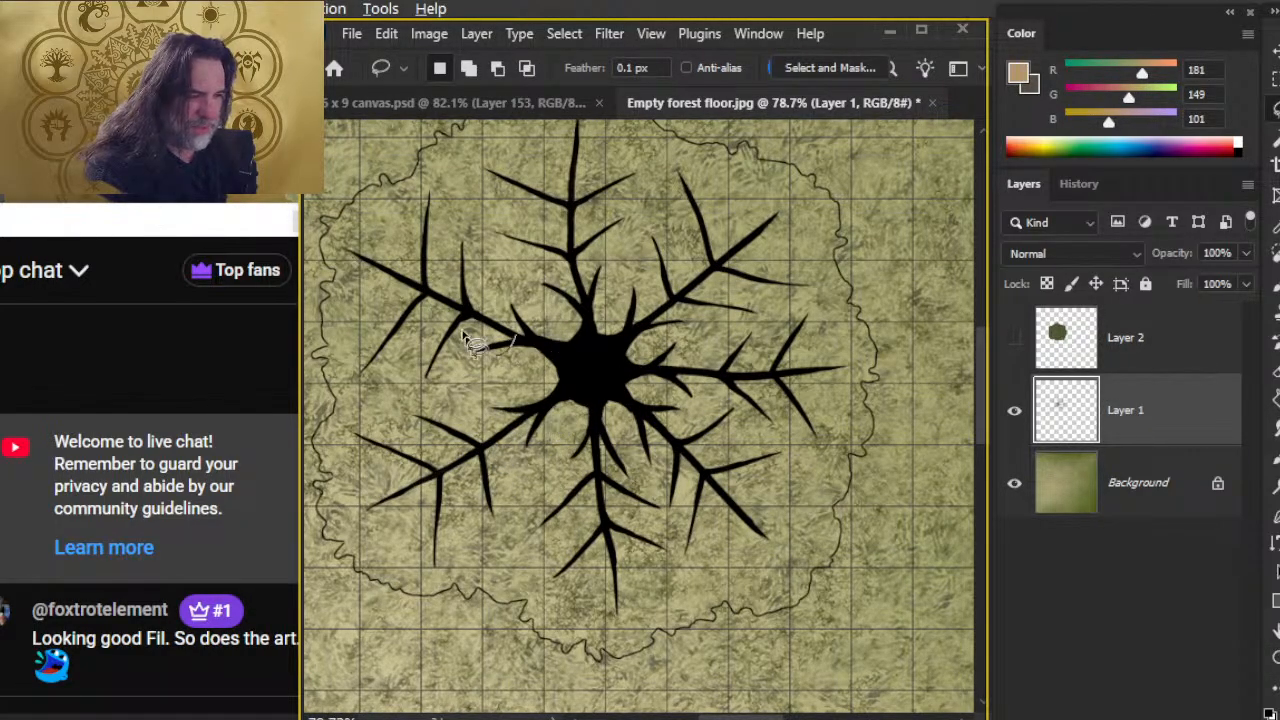
click(421, 268)
click(604, 318)
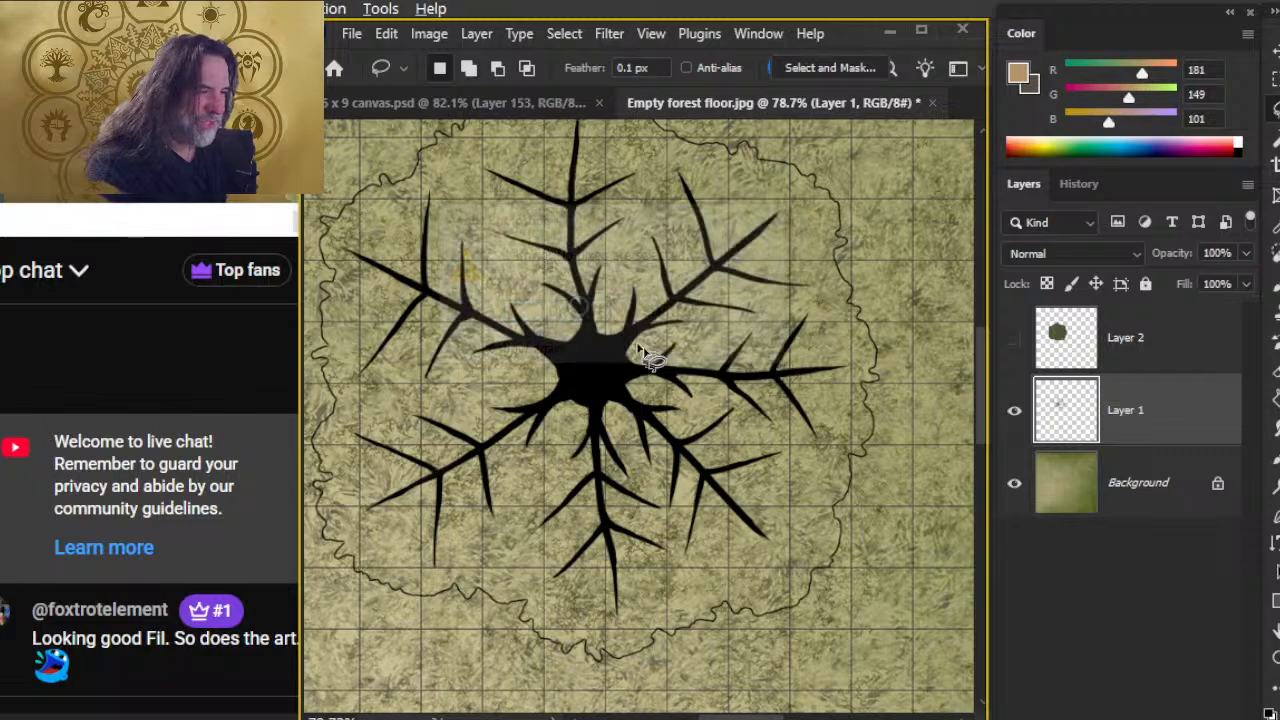
- Show Layer 2 and hide it again to compare the tree's canopy with its bare branches
key(z)
drag(768, 523, 668, 546)
drag(852, 529, 702, 472)
click(1015, 340)
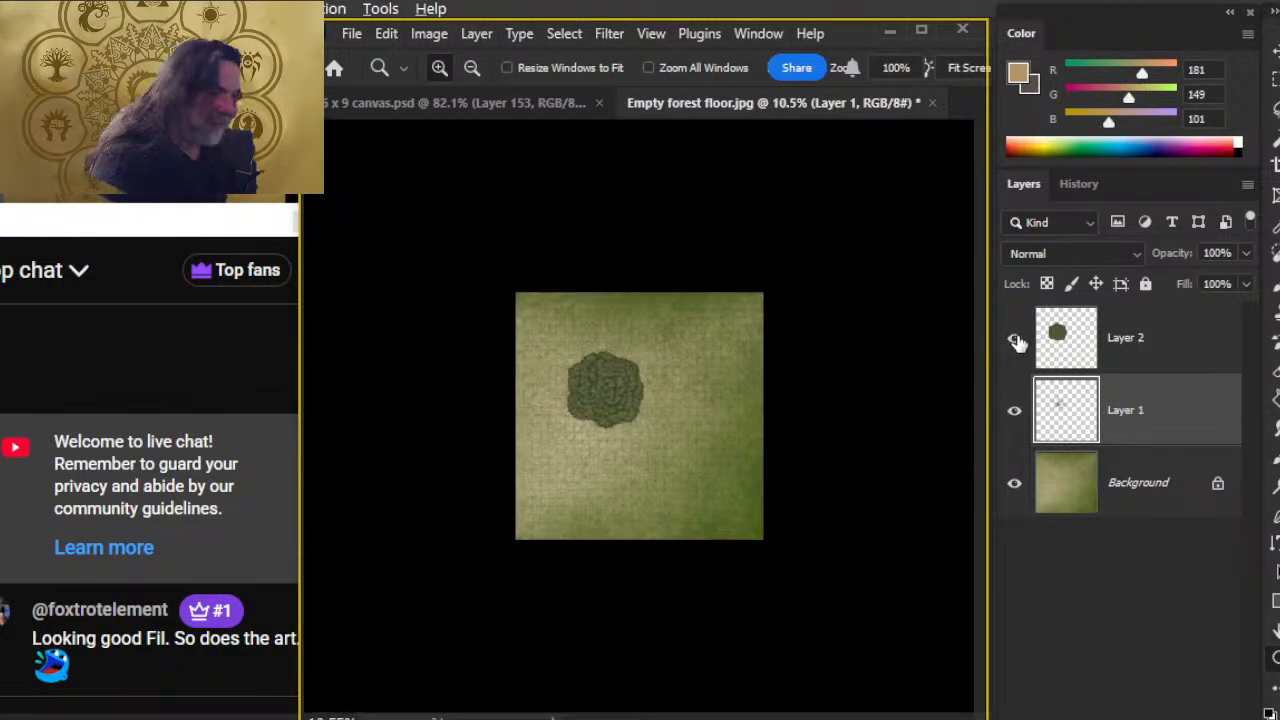
click(1015, 340)
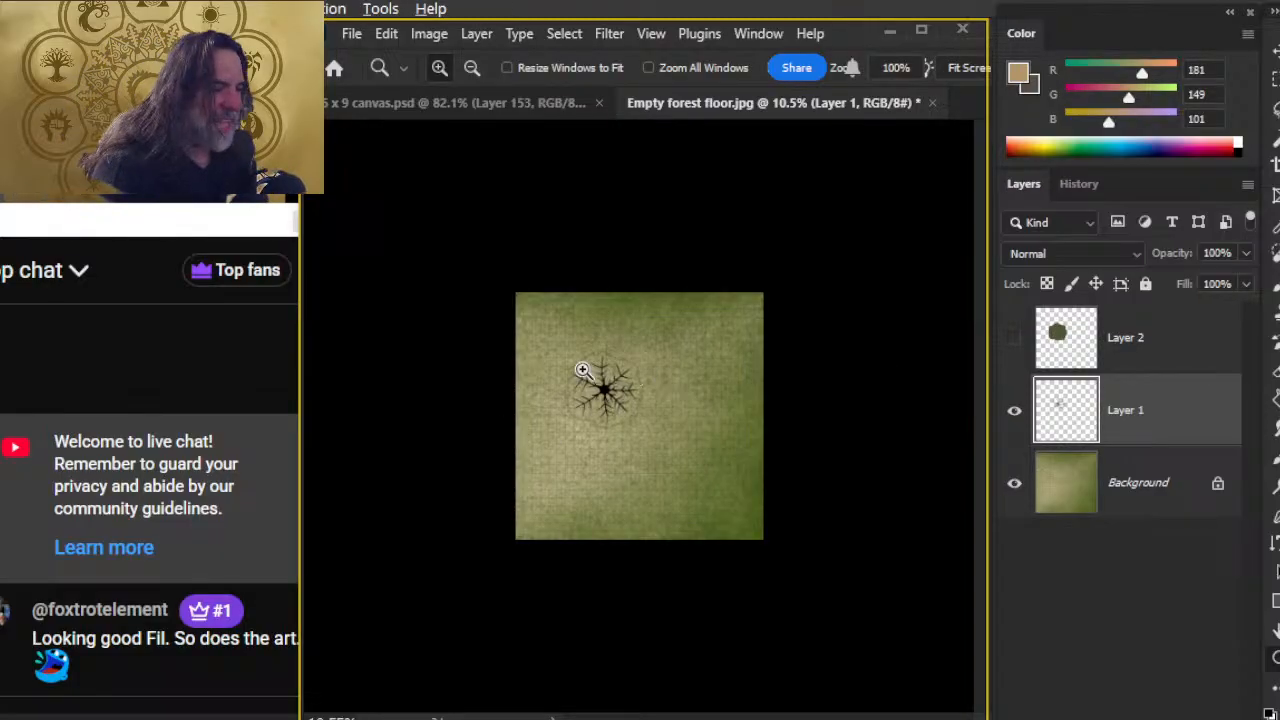
- Draw a rectangular selection around the bare tree and its outline on Layer 1, and clear it
drag(583, 370, 678, 432)
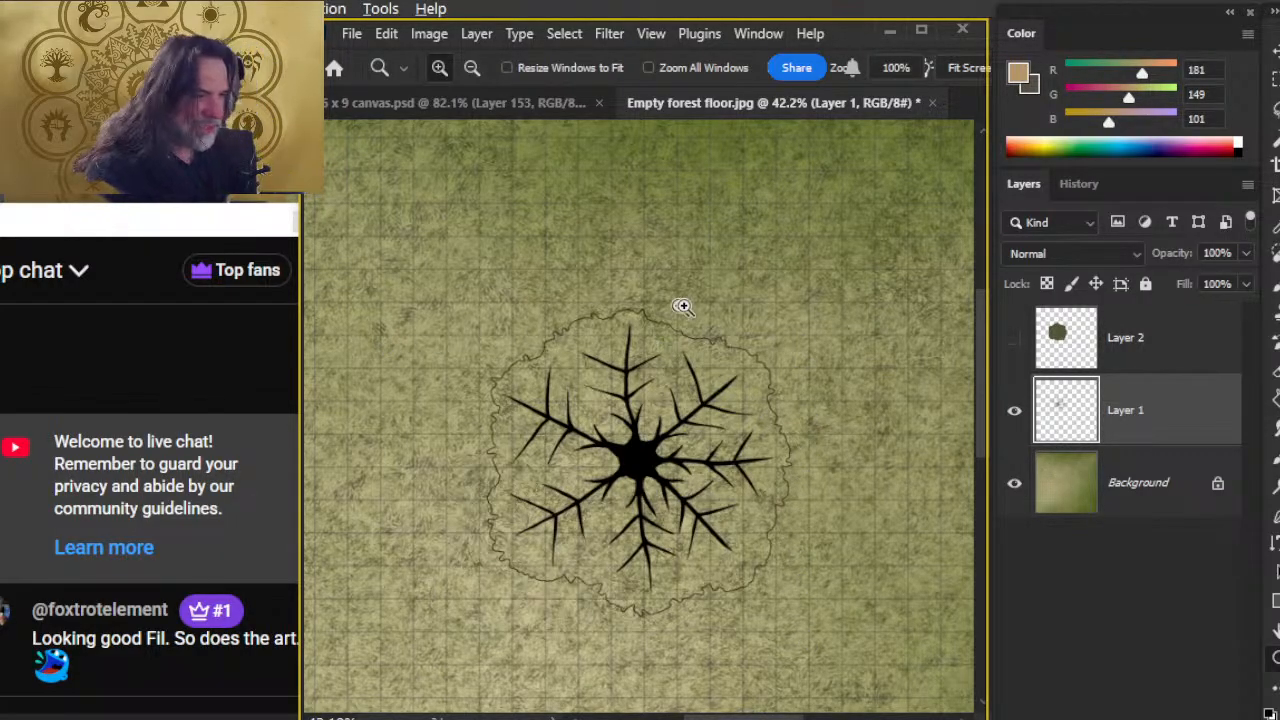
key(l)
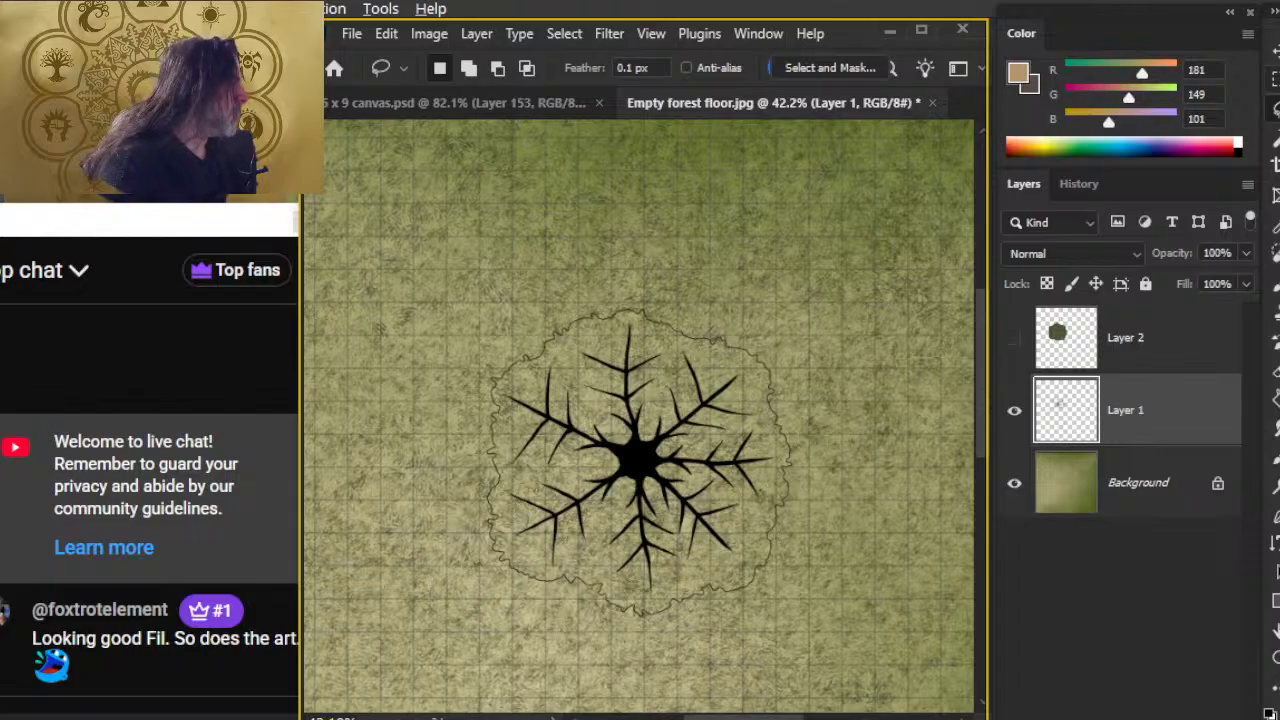
key(m)
drag(411, 302, 812, 628)
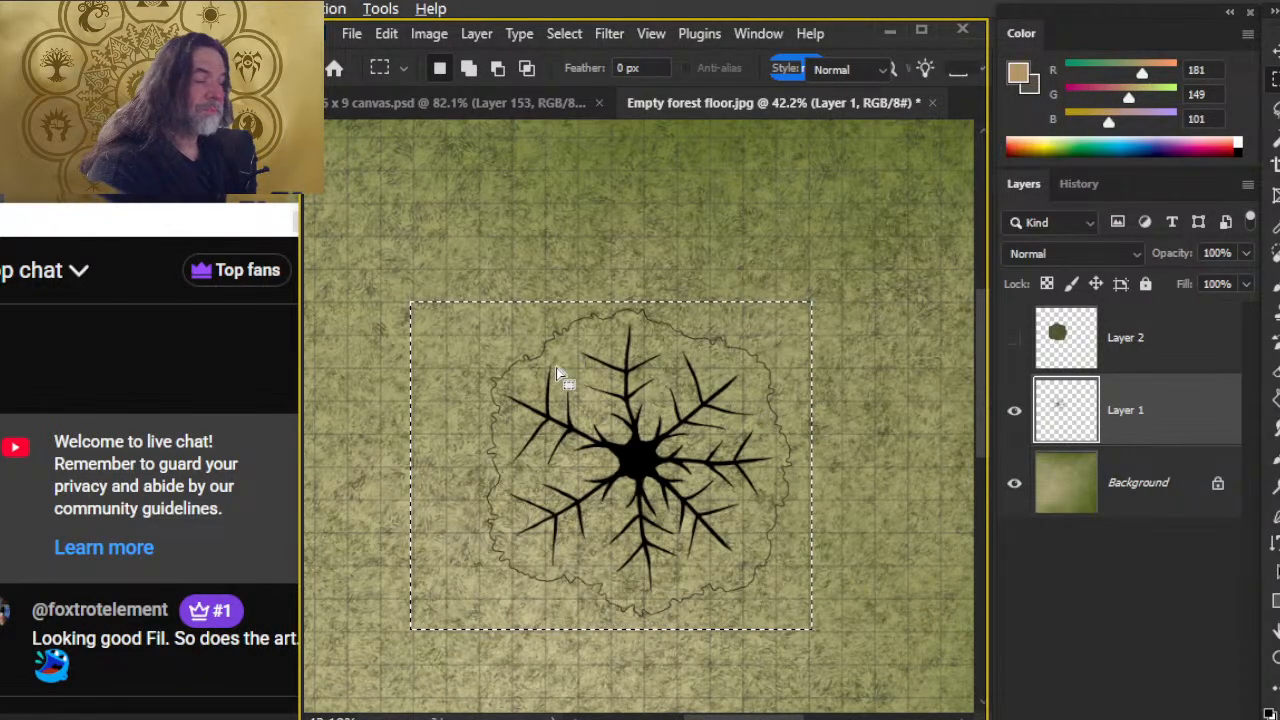
key(l)
click(583, 435)
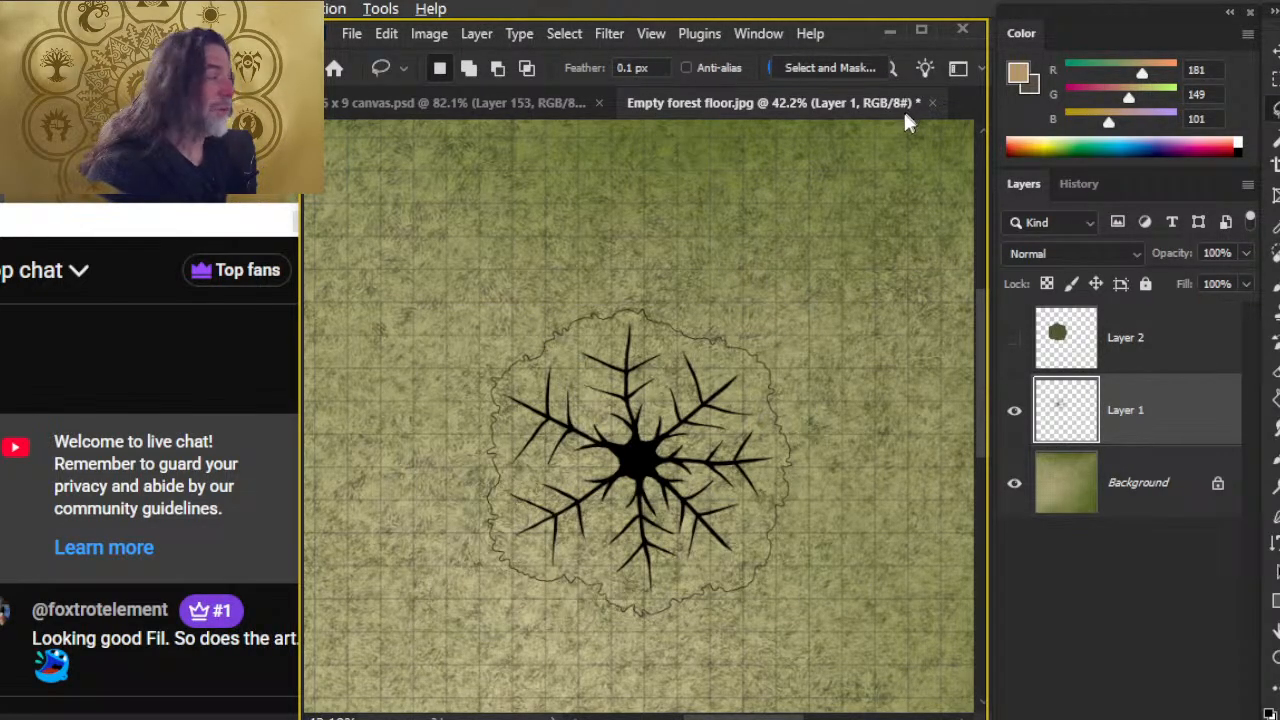
- Close the Empty forest floor image without saving changes to return to the canvas painting
click(931, 102)
click(655, 315)
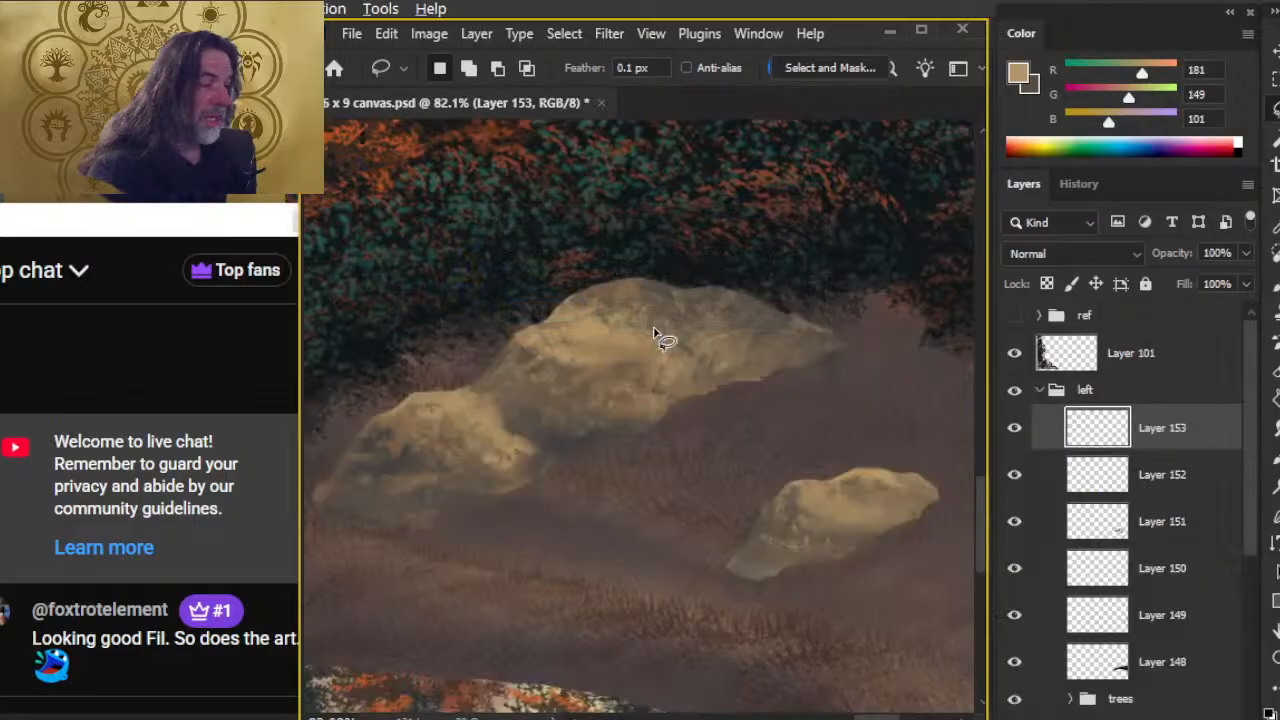
- Examine the tan shoreline boulders within the whole lake landscape and up close, checking Layer 153
drag(806, 366, 728, 358)
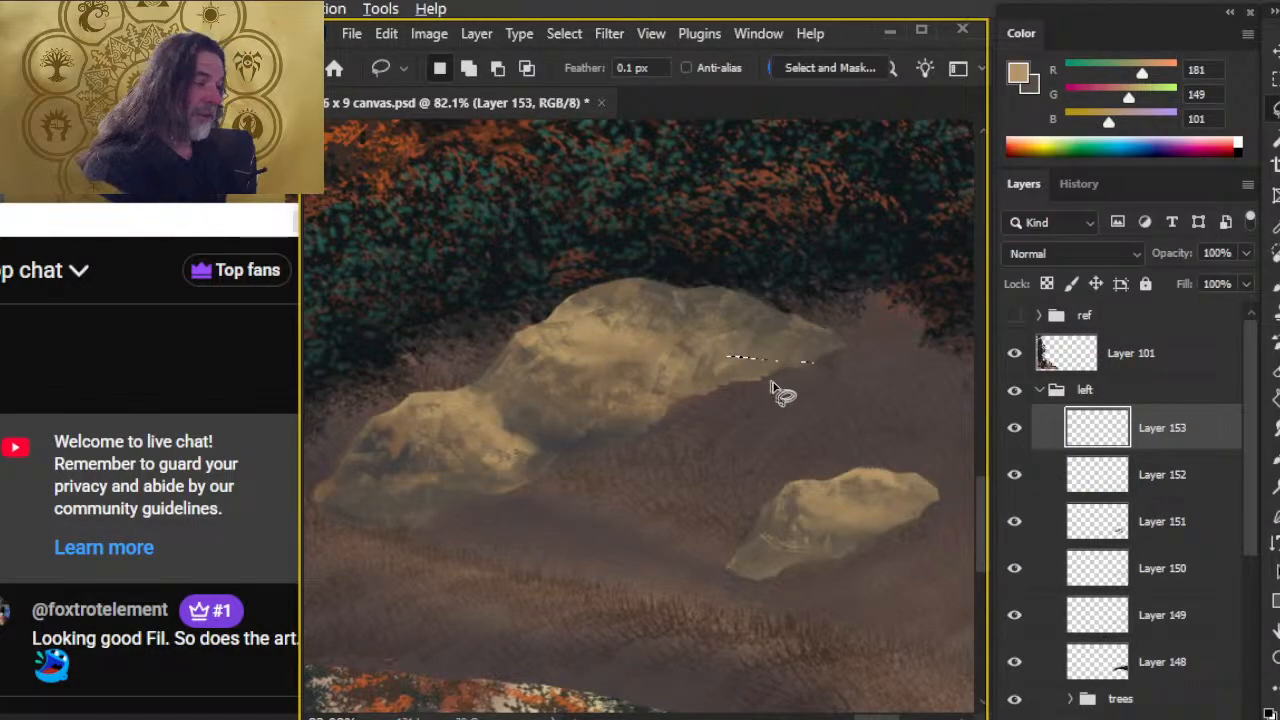
key(z)
drag(877, 451, 782, 492)
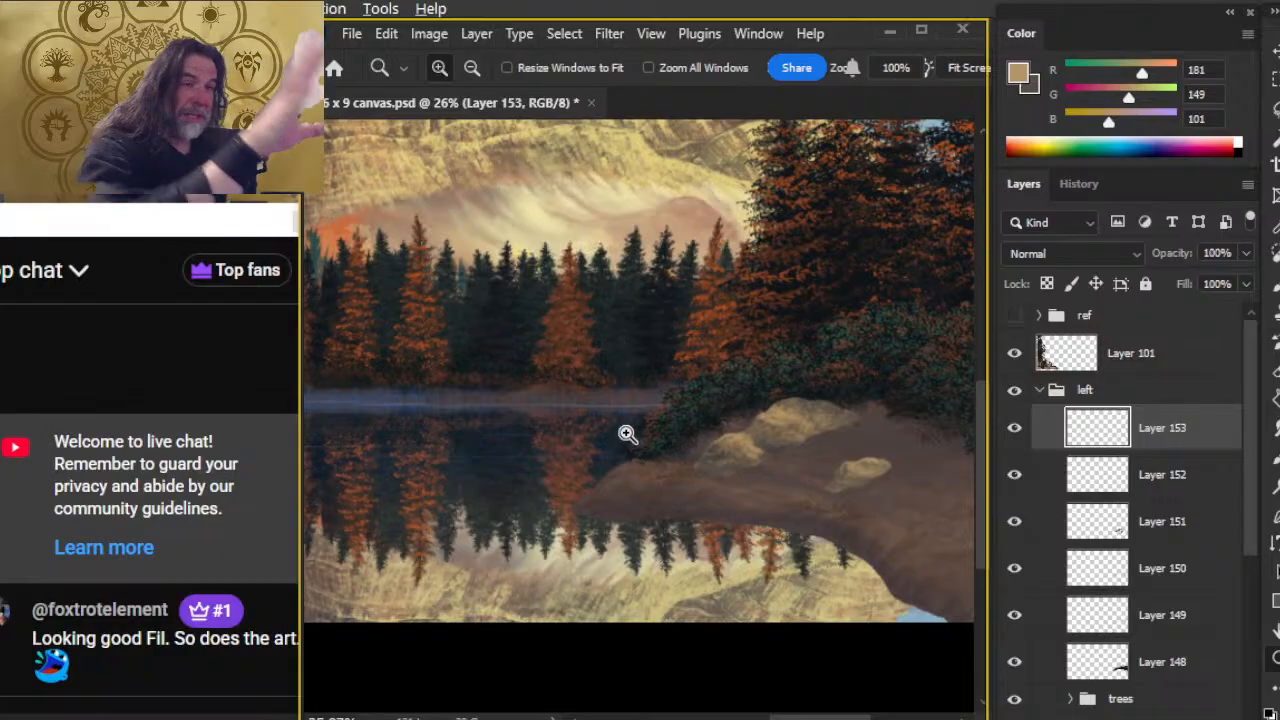
drag(787, 552, 590, 455)
drag(613, 371, 752, 500)
drag(552, 395, 573, 439)
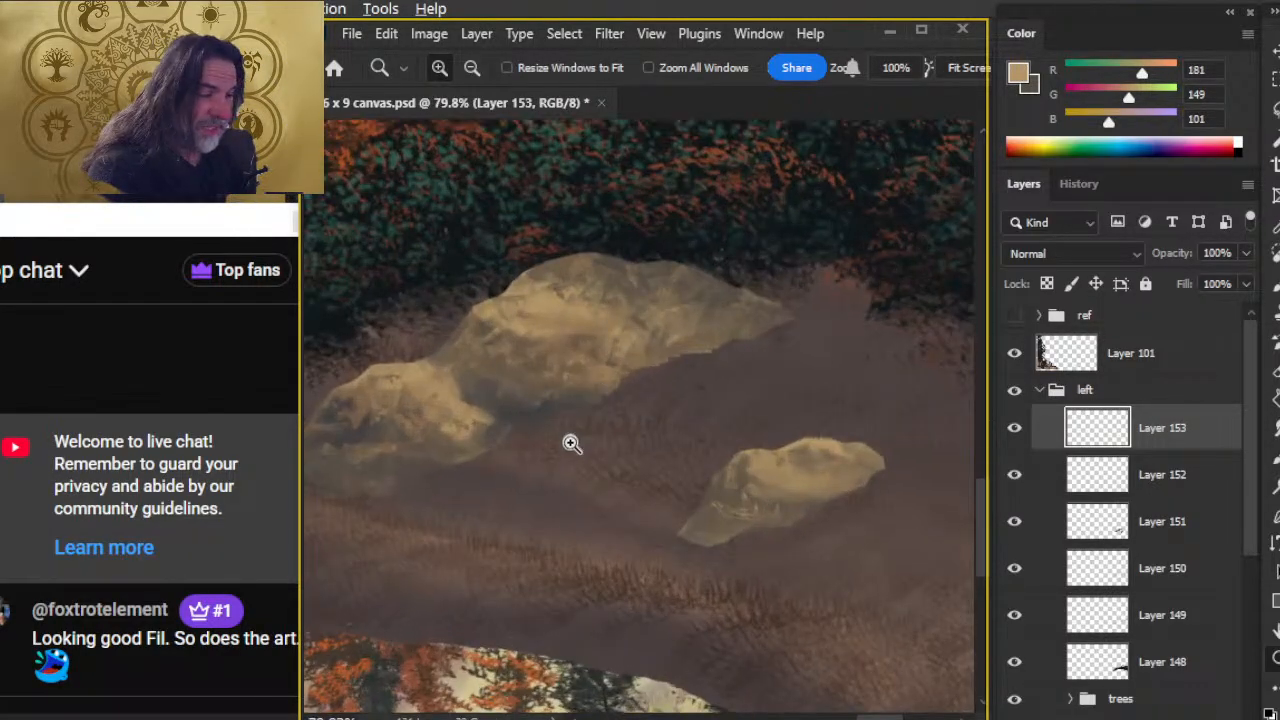
click(1017, 432)
- Brush tan RGB 181, 149, 101 highlights onto the large boulder's right side on Layer 153, softening them with the Eraser at 36% opacity
key(x)
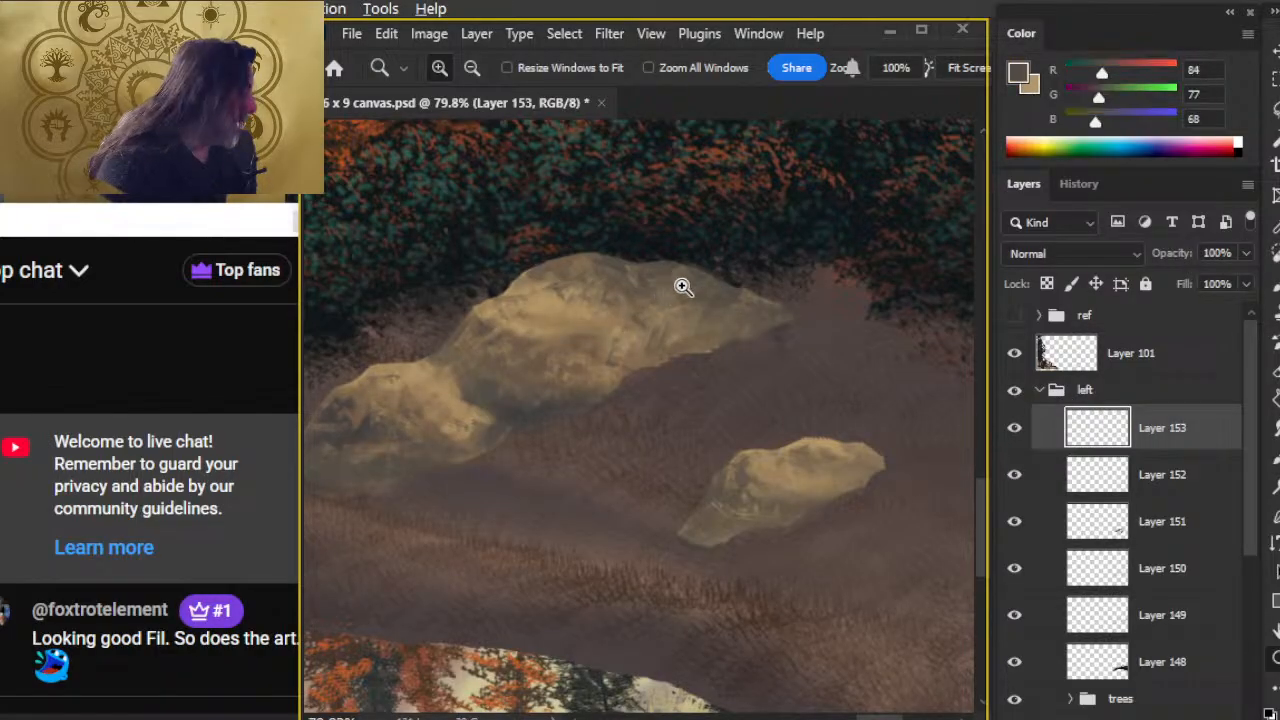
key(b)
key(x)
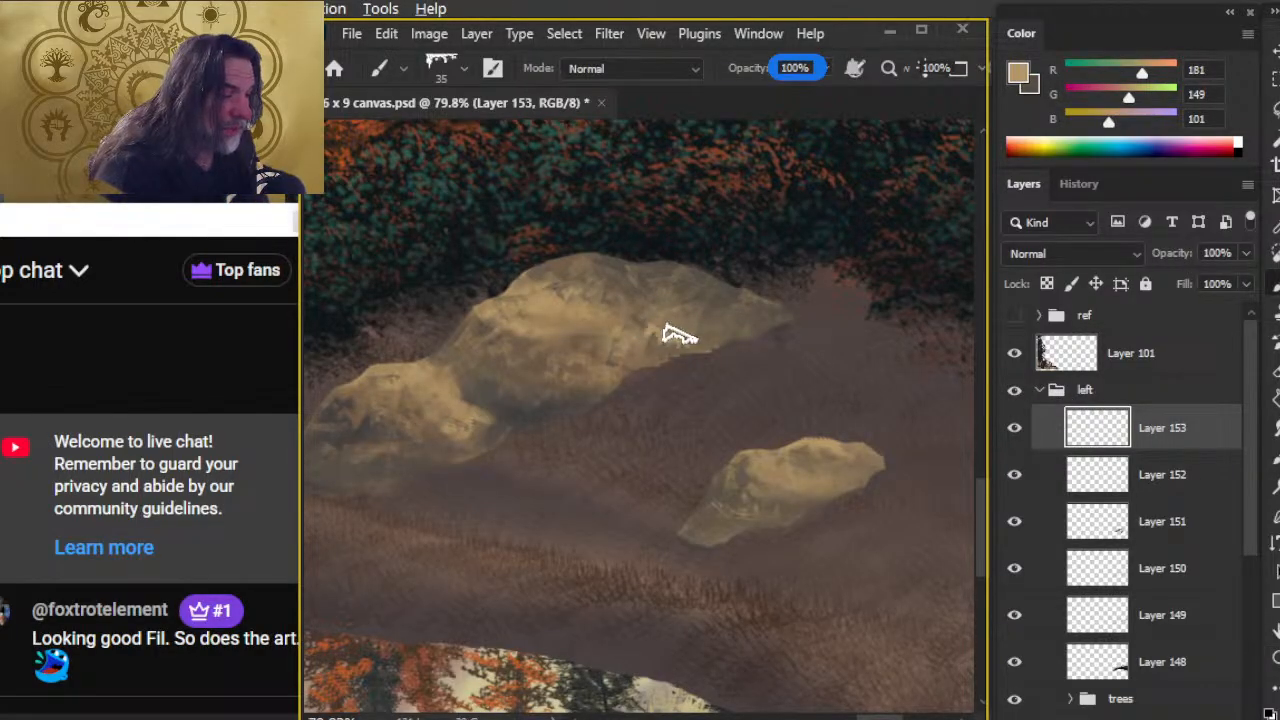
key(e)
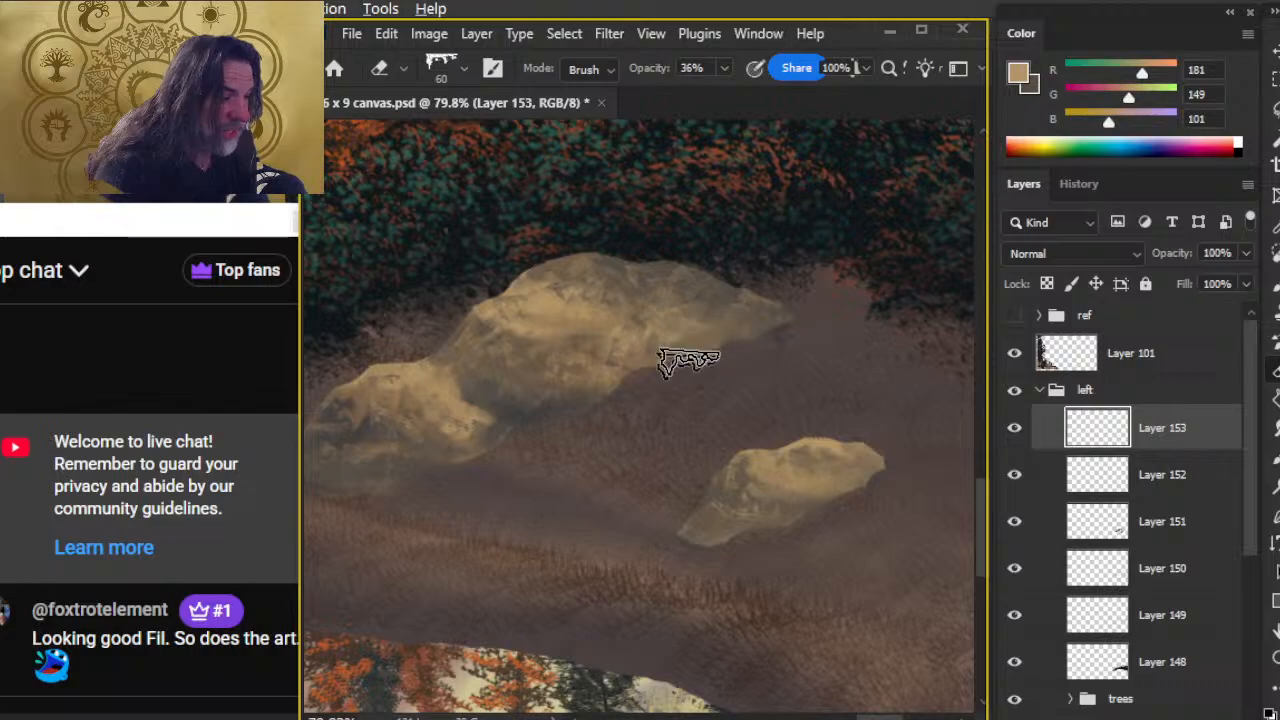
key(b)
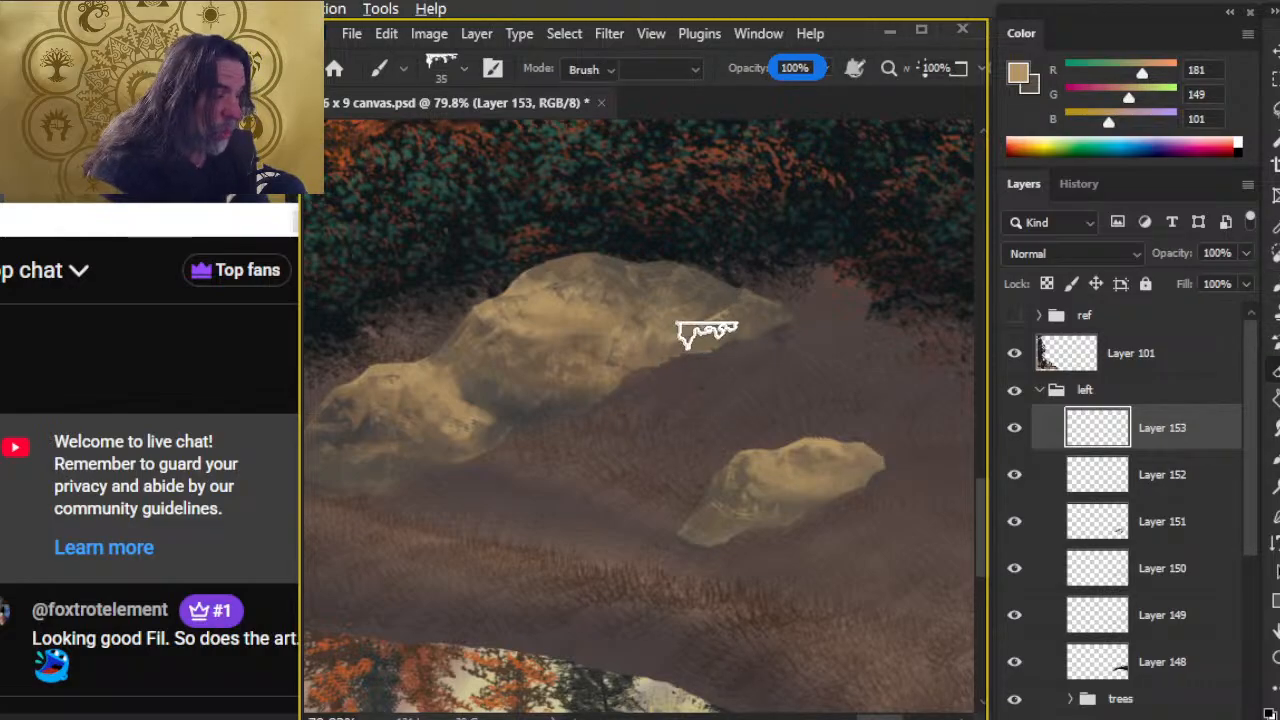
key(e)
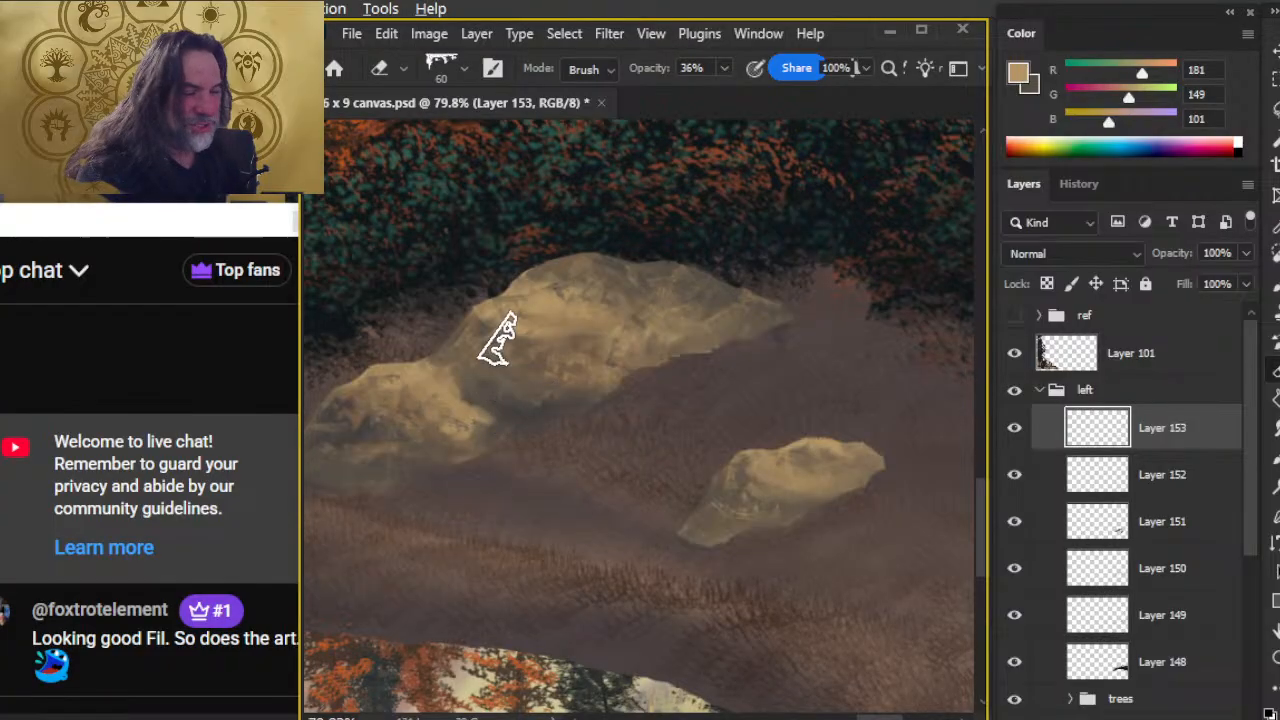
- Paint dark RGB 84, 77, 68 cracks and shading on the large boulder's upper left face, softening them with the 36% Eraser
key(x)
key(b)
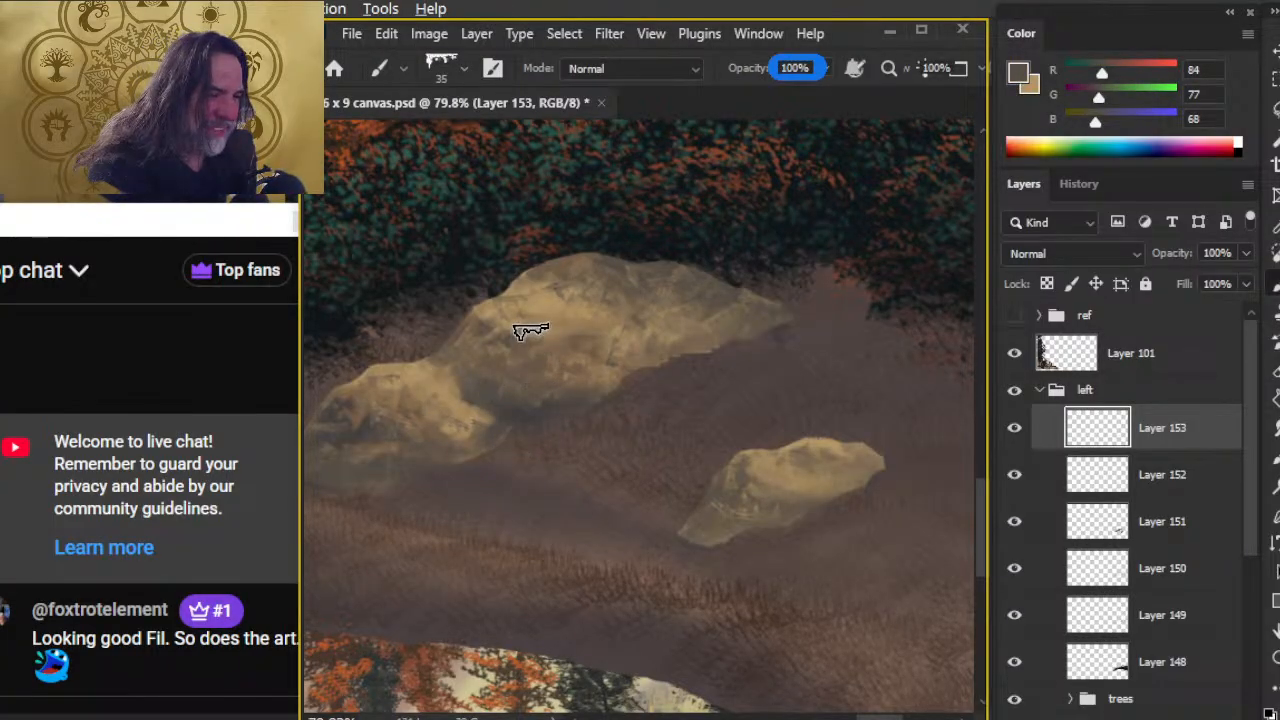
key(e)
key(b)
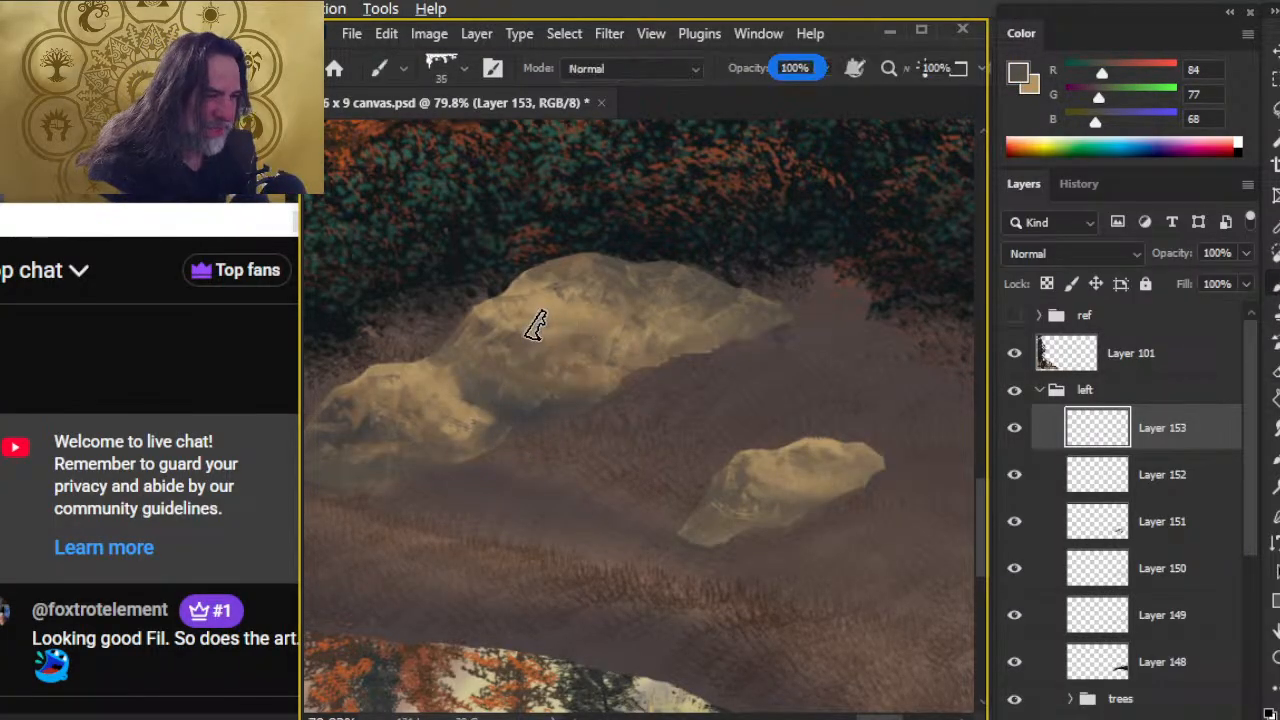
key(e)
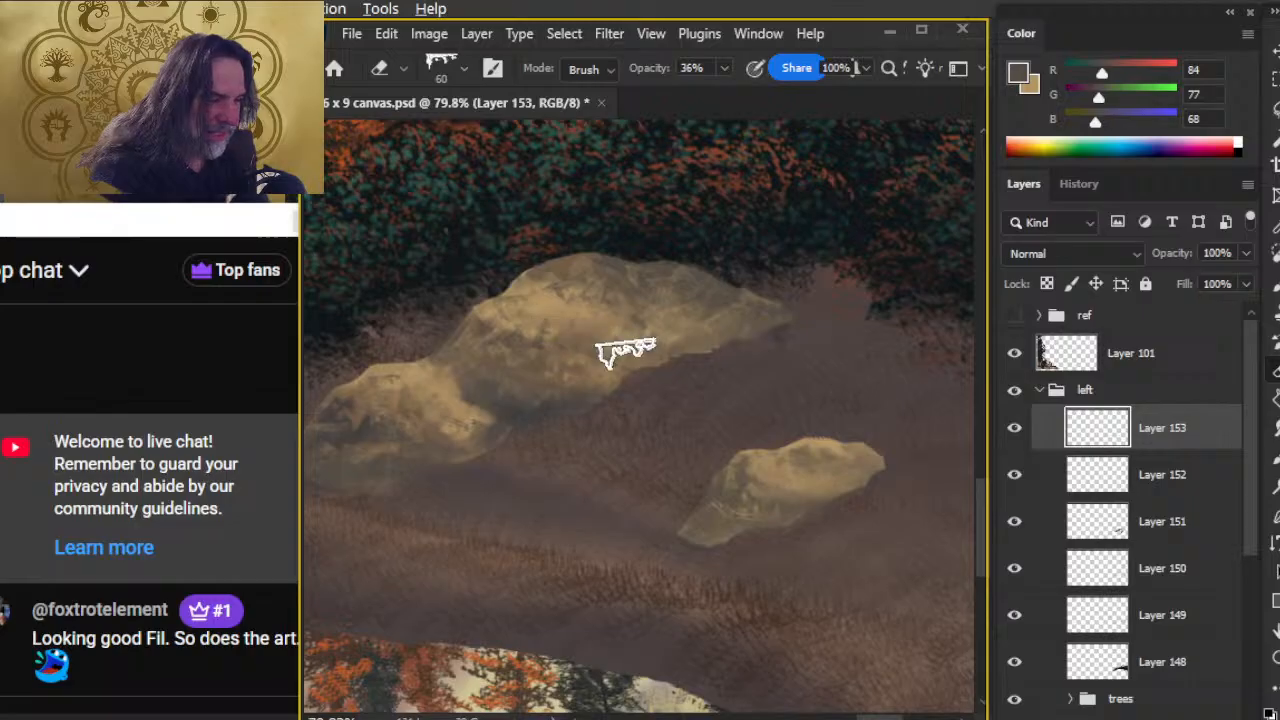
key(b)
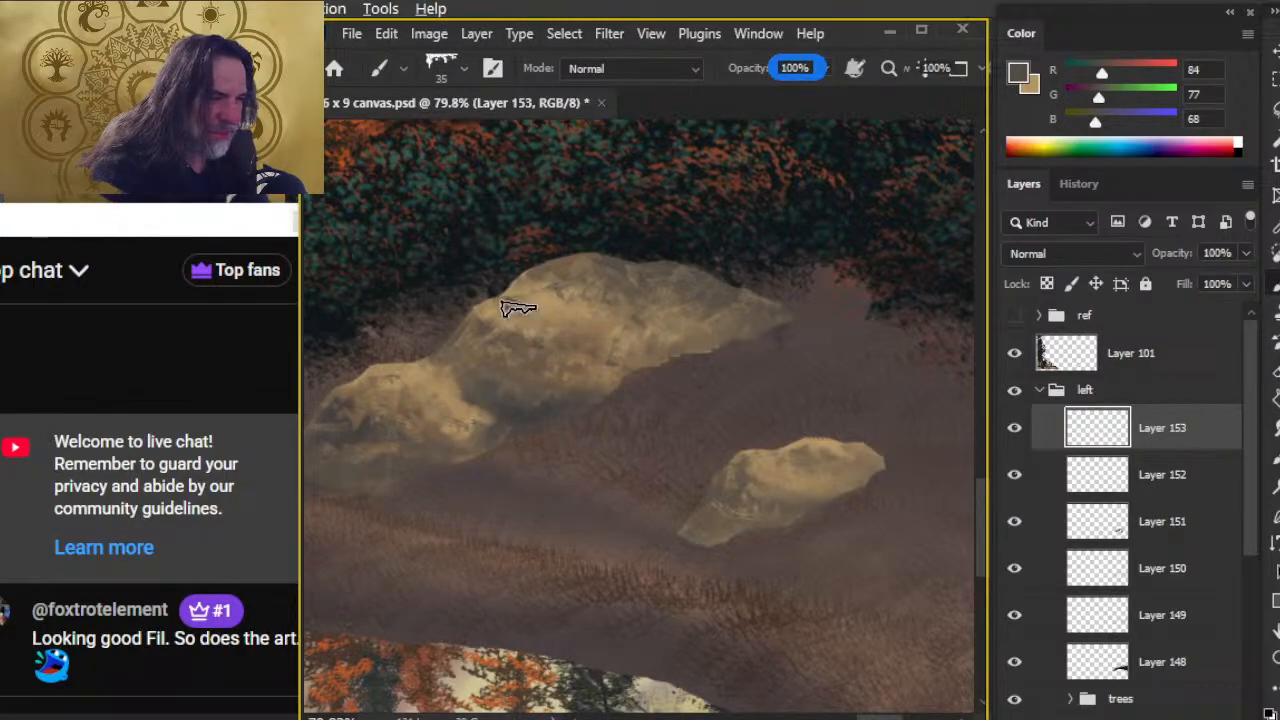
key(e)
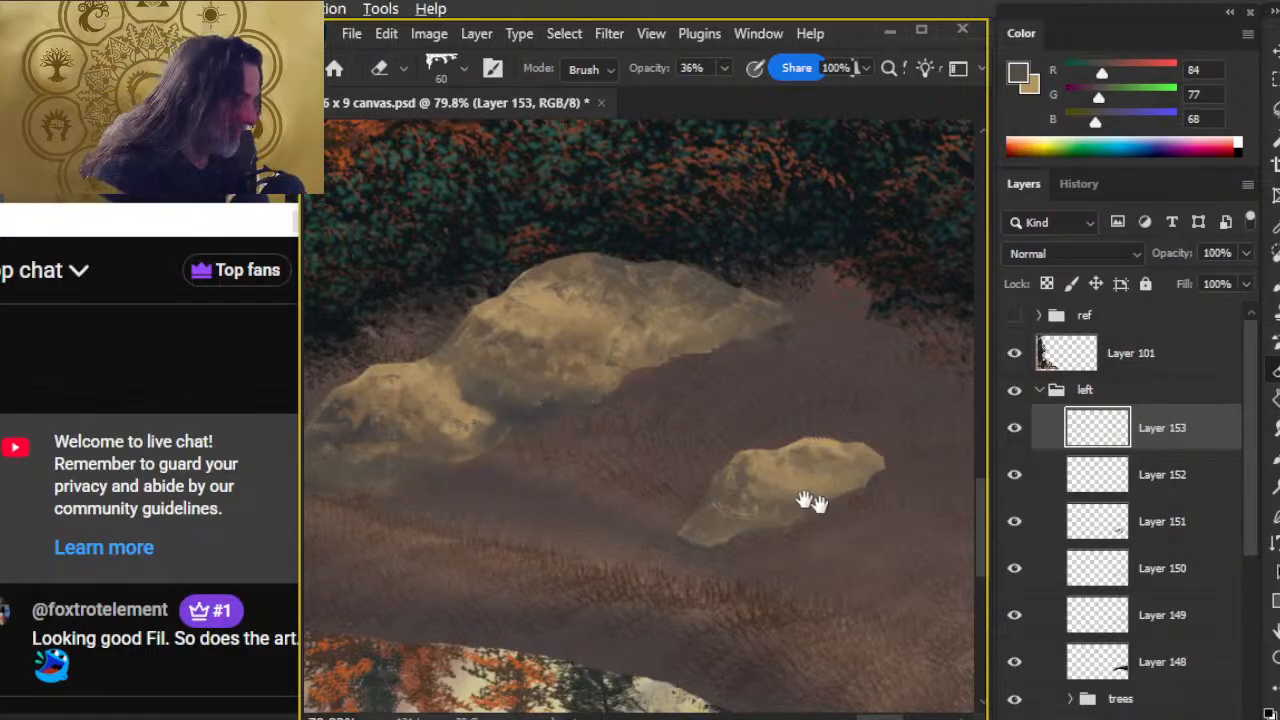
- Add tan RGB 181, 149, 101 highlights to the boulders with the textured brush, and soften them with the 36% Eraser
drag(809, 506, 879, 451)
key(x)
key(b)
key(e)
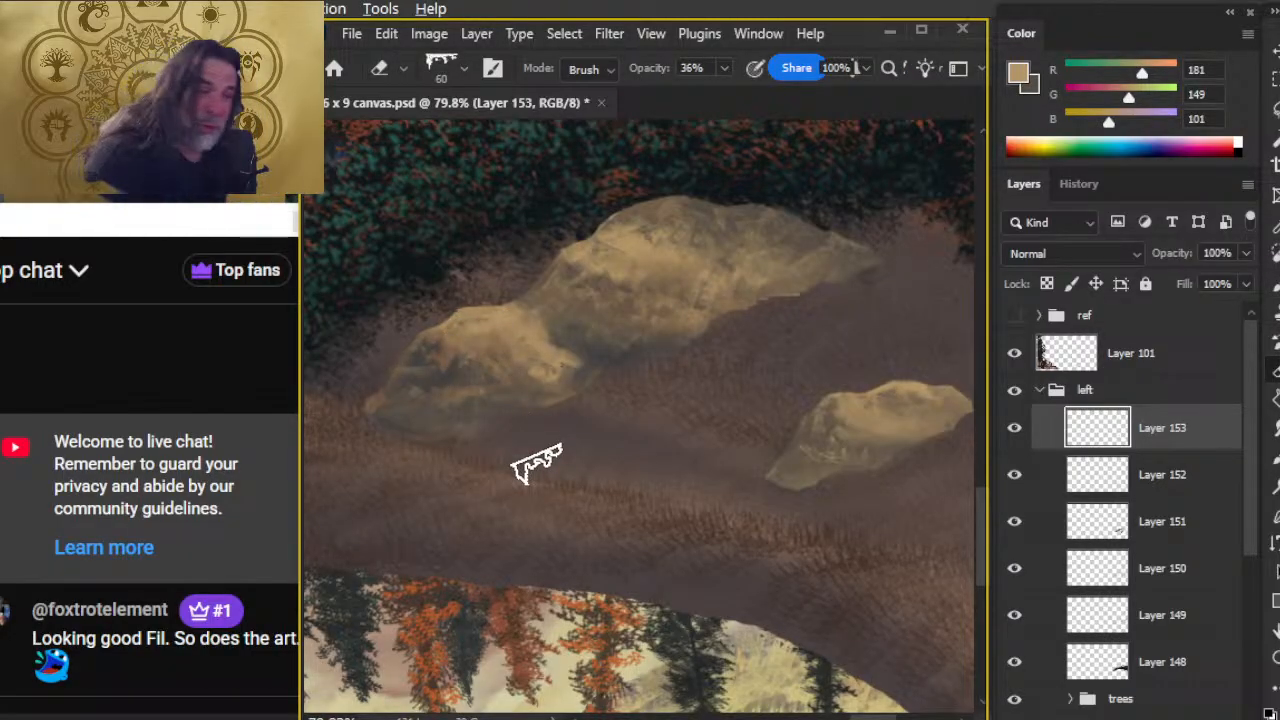
- Shade the seam where the left boulder meets the large one with dark RGB 84, 77, 68, blending the strokes with the 36% Eraser
key(x)
key(b)
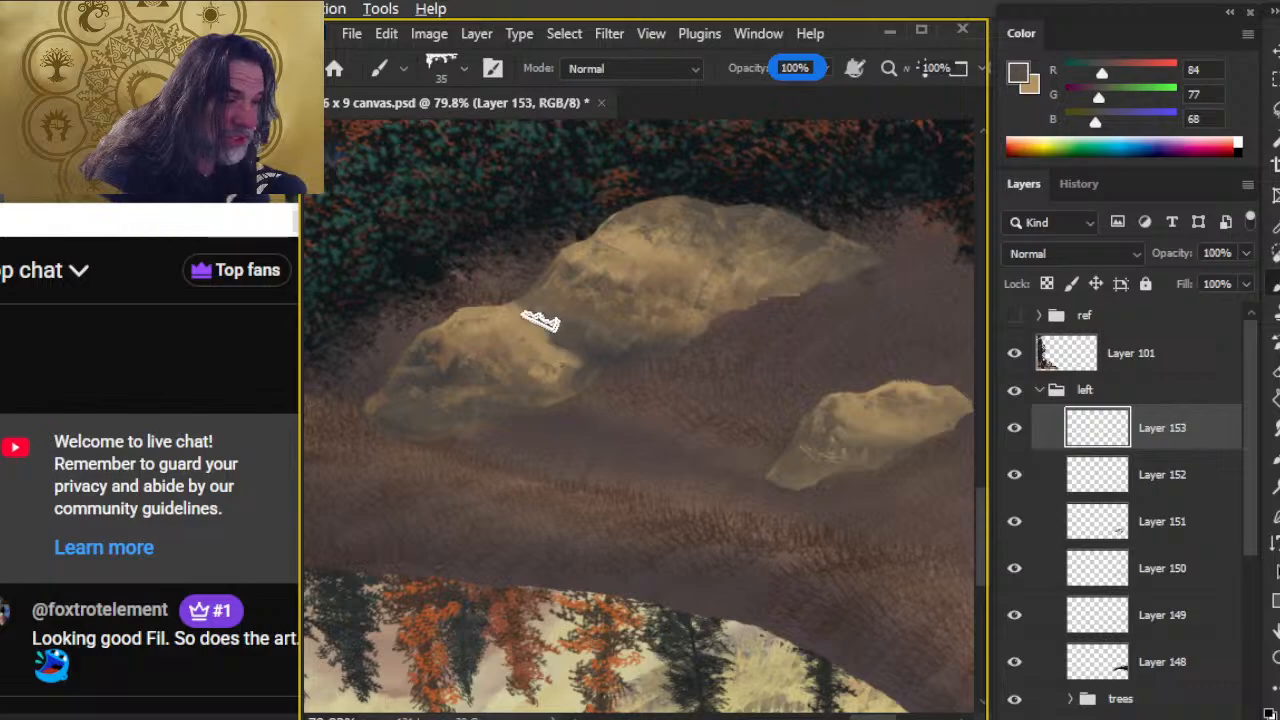
key(e)
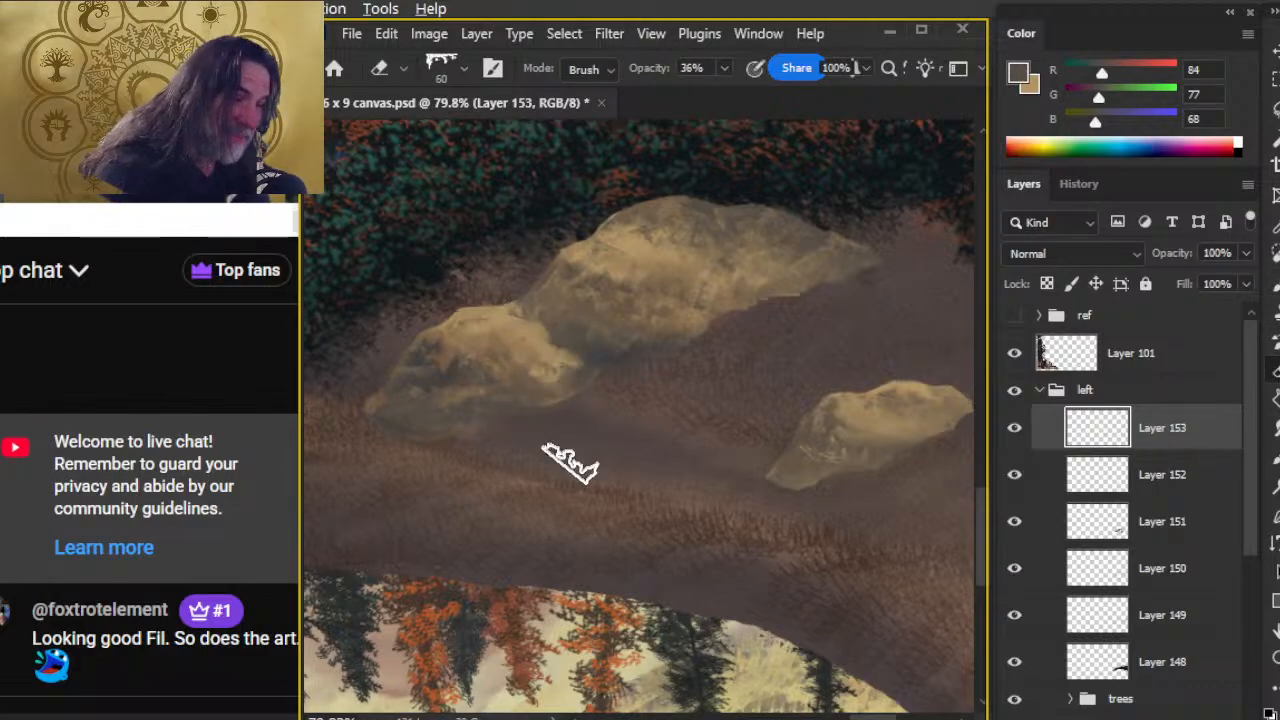
key(b)
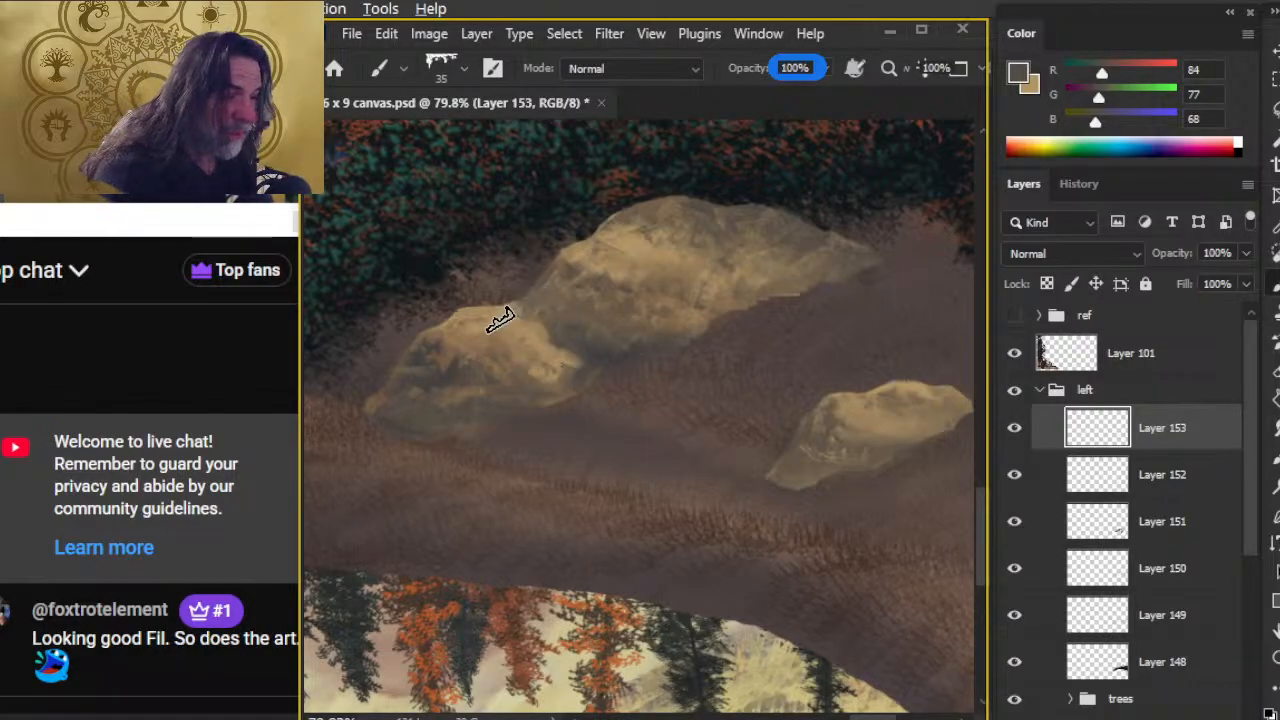
key(e)
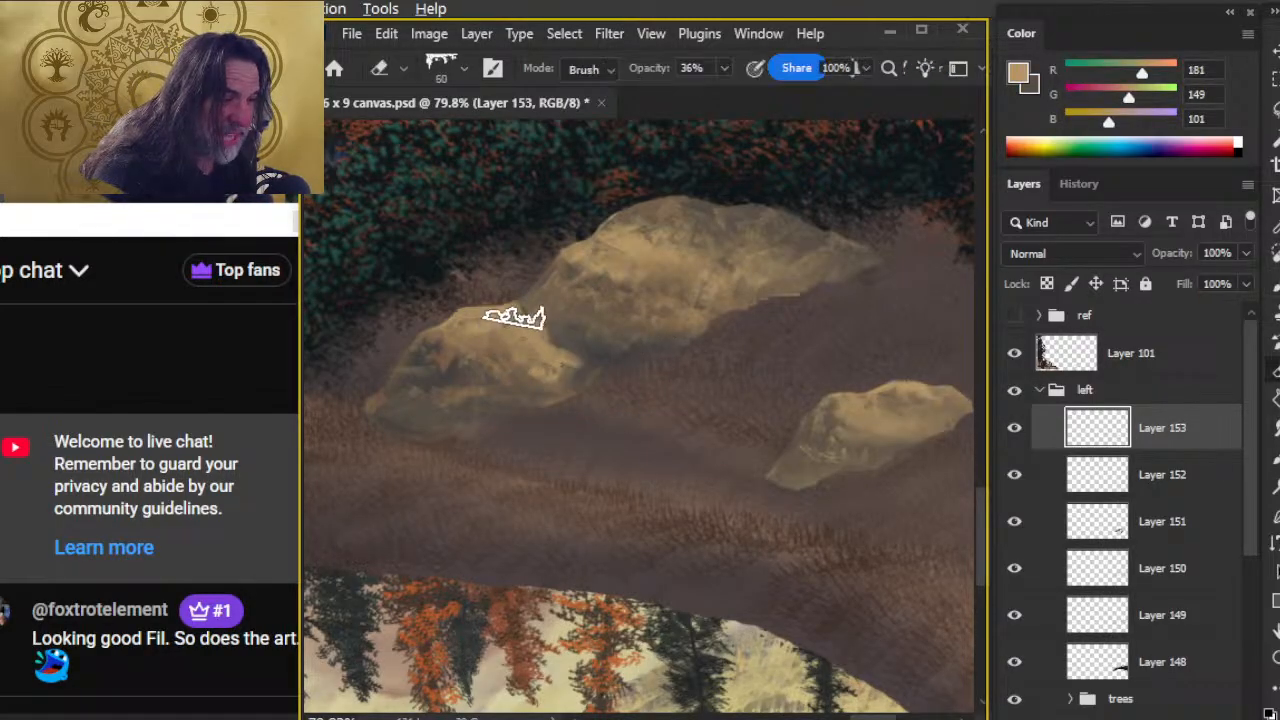
key(b)
key(x)
key(e)
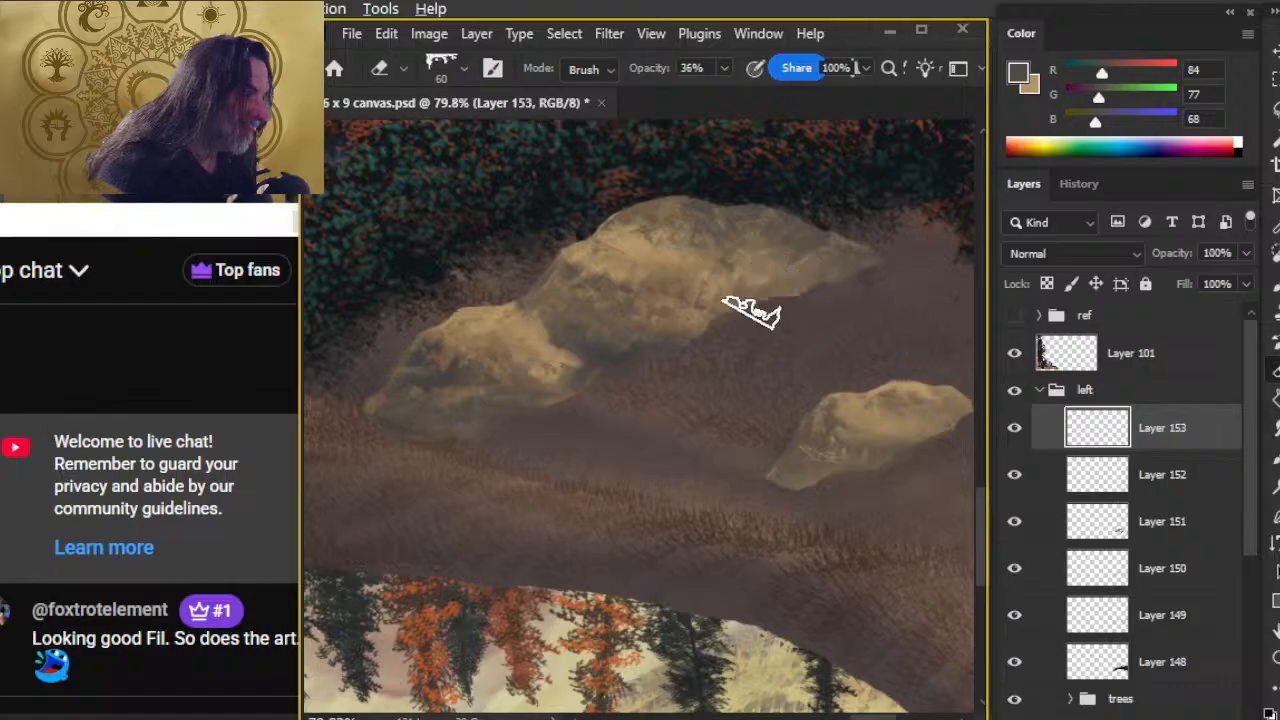
- Paint a short tan RGB 181, 149, 101 highlight on the large boulder's right slope, and soften it with the Eraser
key(x)
key(b)
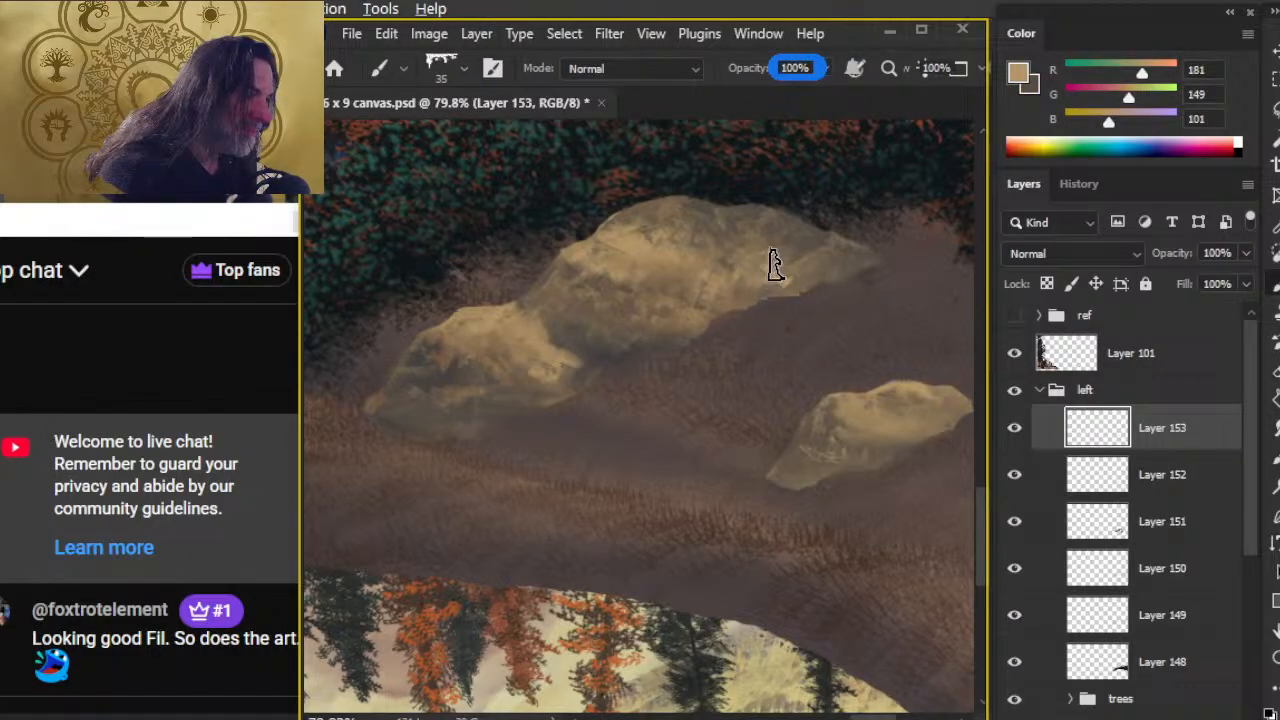
drag(771, 258, 765, 274)
key(e)
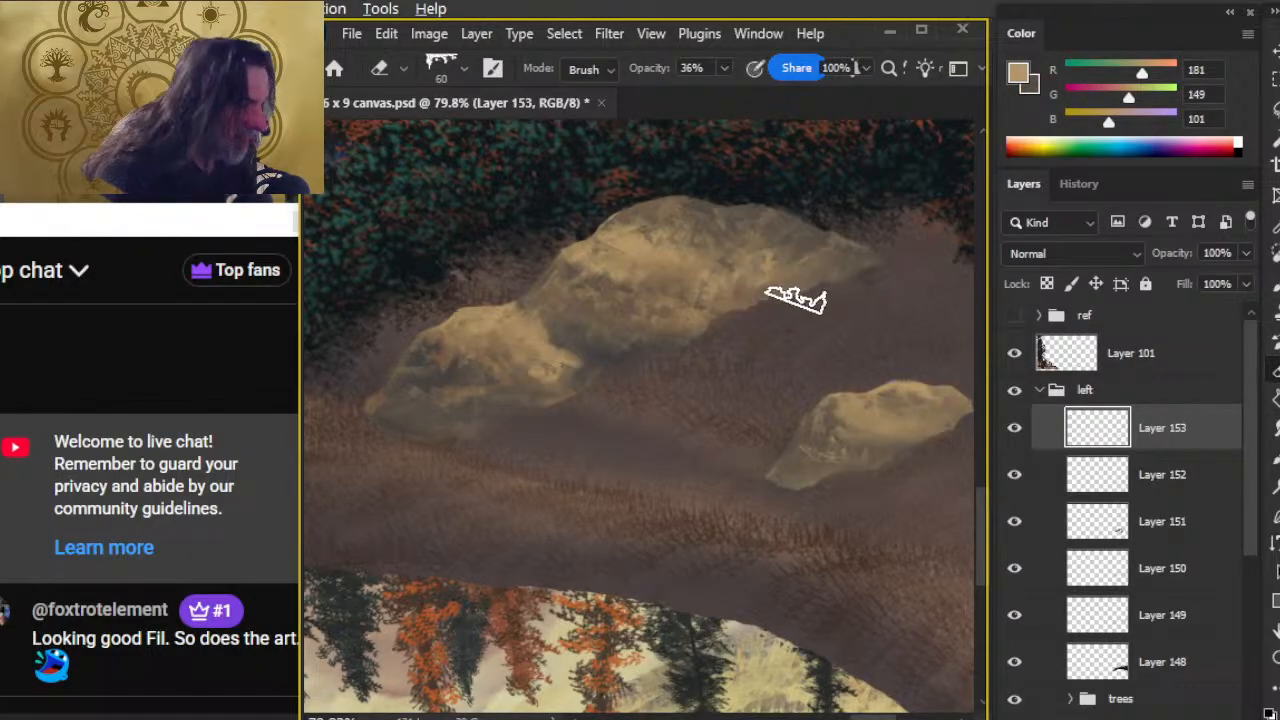
- Sample dark RGB 92, 83, 71 from the large boulder's upper right edge, shade its right end, and soften the strokes with the Eraser
key(b)
key(alt)
alt+click(804, 232)
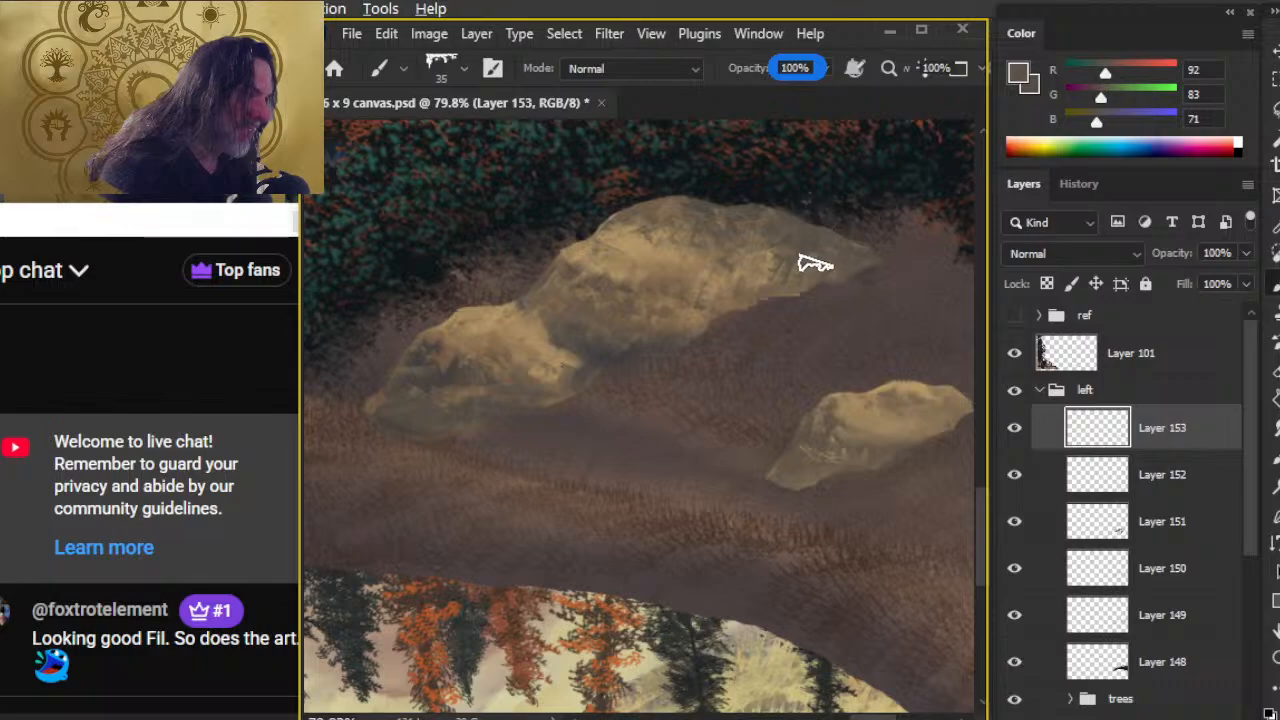
key(e)
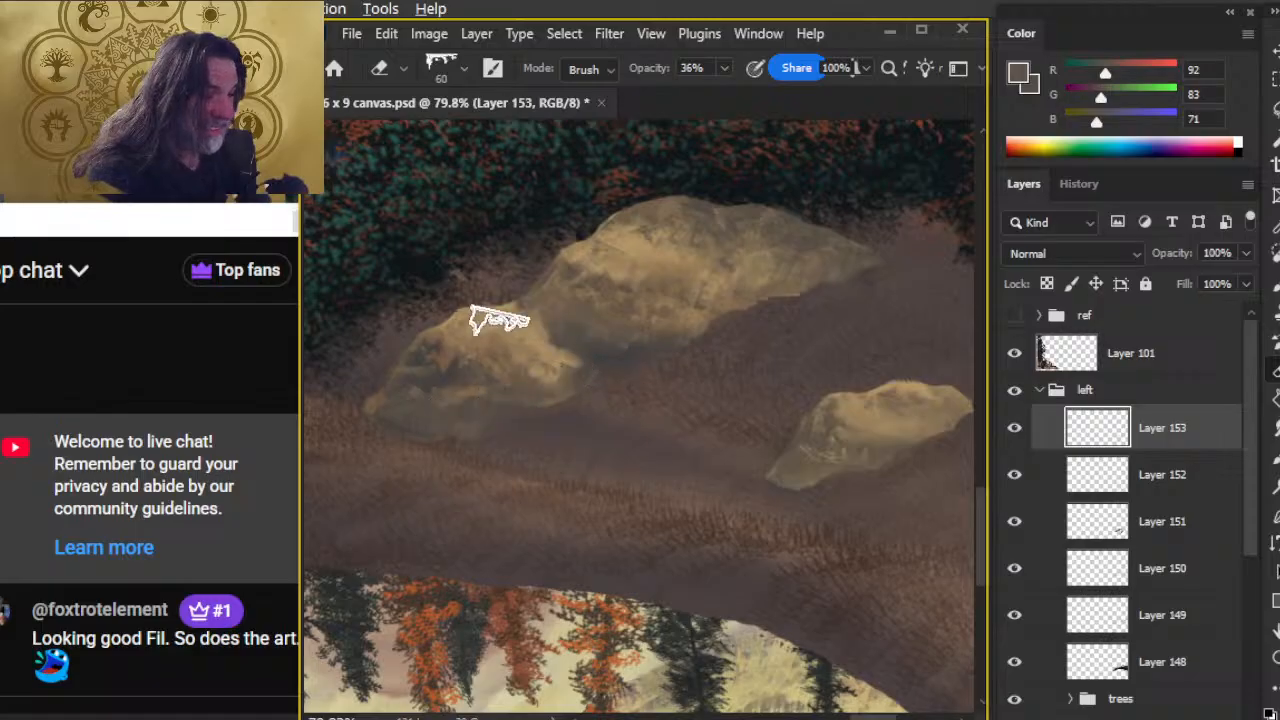
- Deepen the crease between the left and large boulders with RGB 92, 83, 71 and sampled RGB 84, 77, 68, erasing softly between strokes
key(b)
key(e)
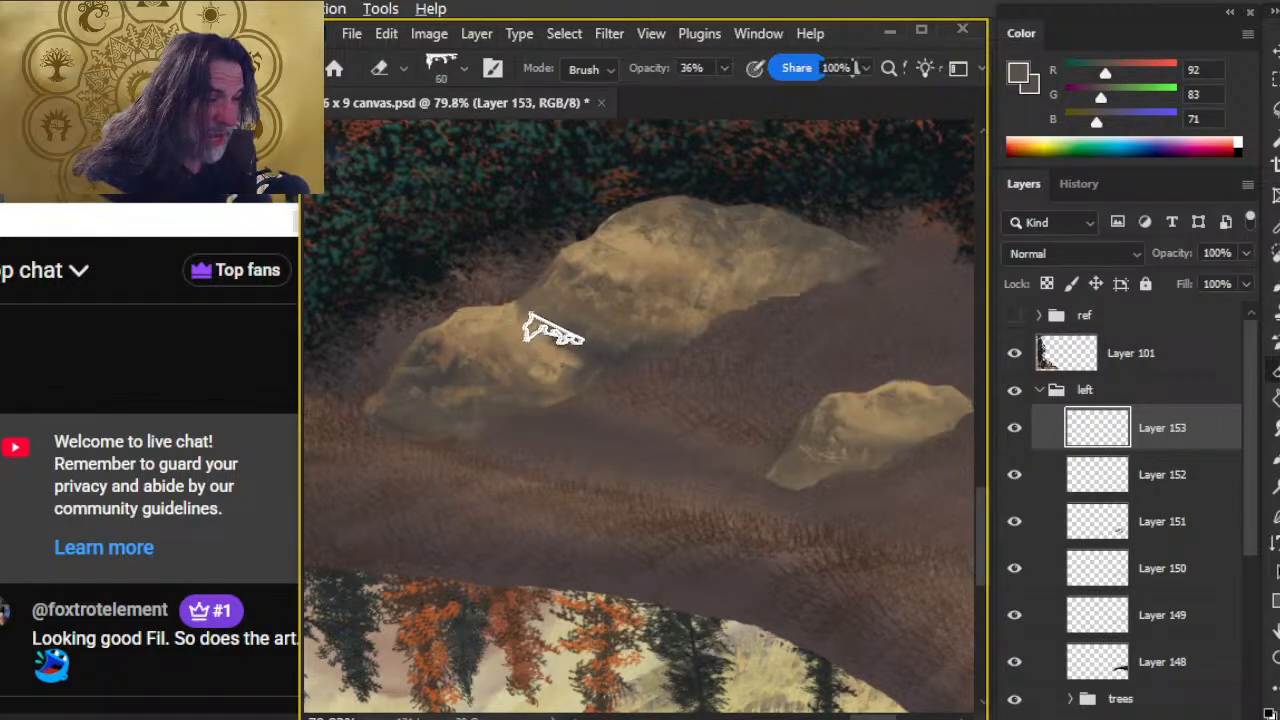
key(b)
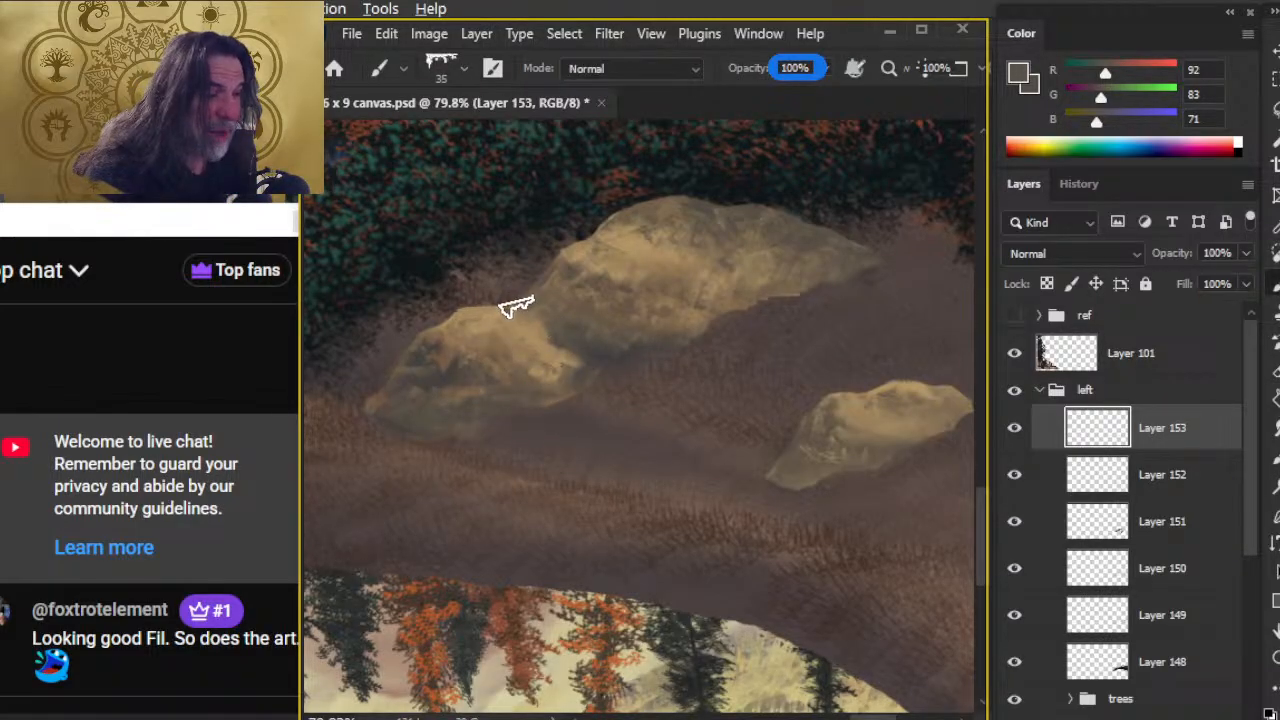
key(e)
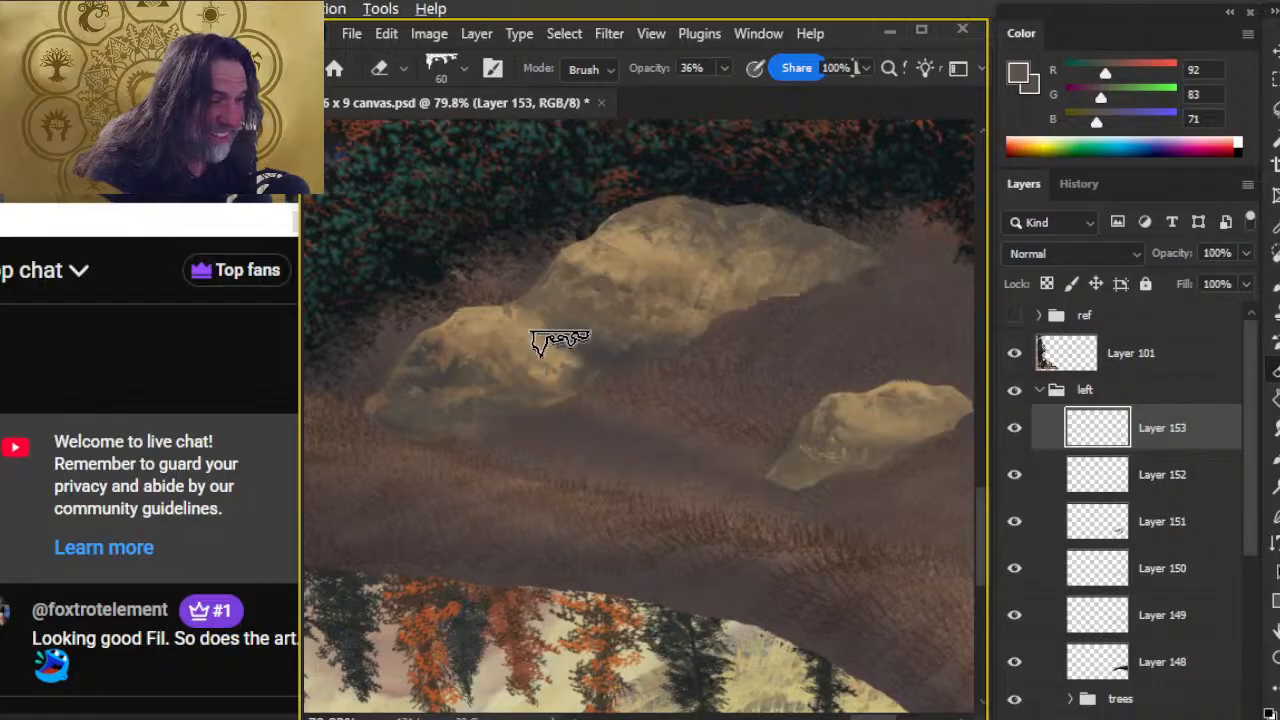
key(b)
alt+click(549, 290)
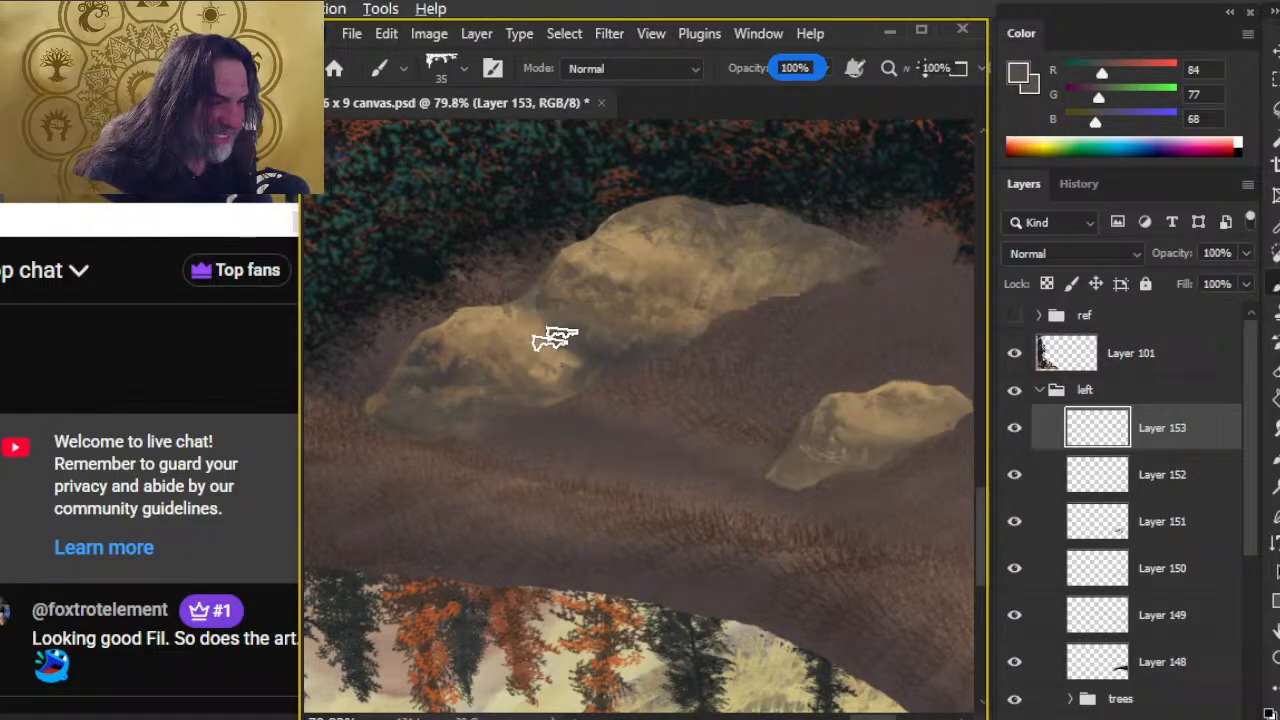
- Sample tan RGB 180, 149, 102 from the large boulder, highlight the left boulder's upper right edge, and blend it with the 36% Eraser
alt+click(642, 228)
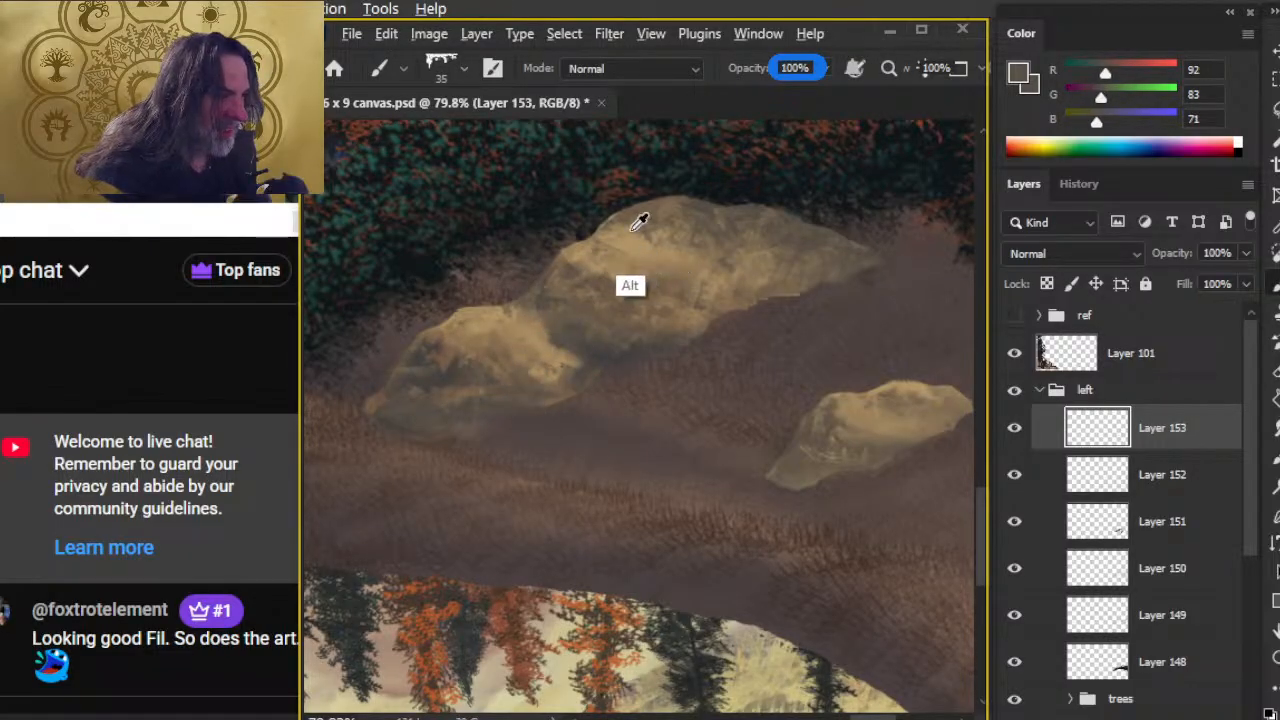
alt+click(630, 237)
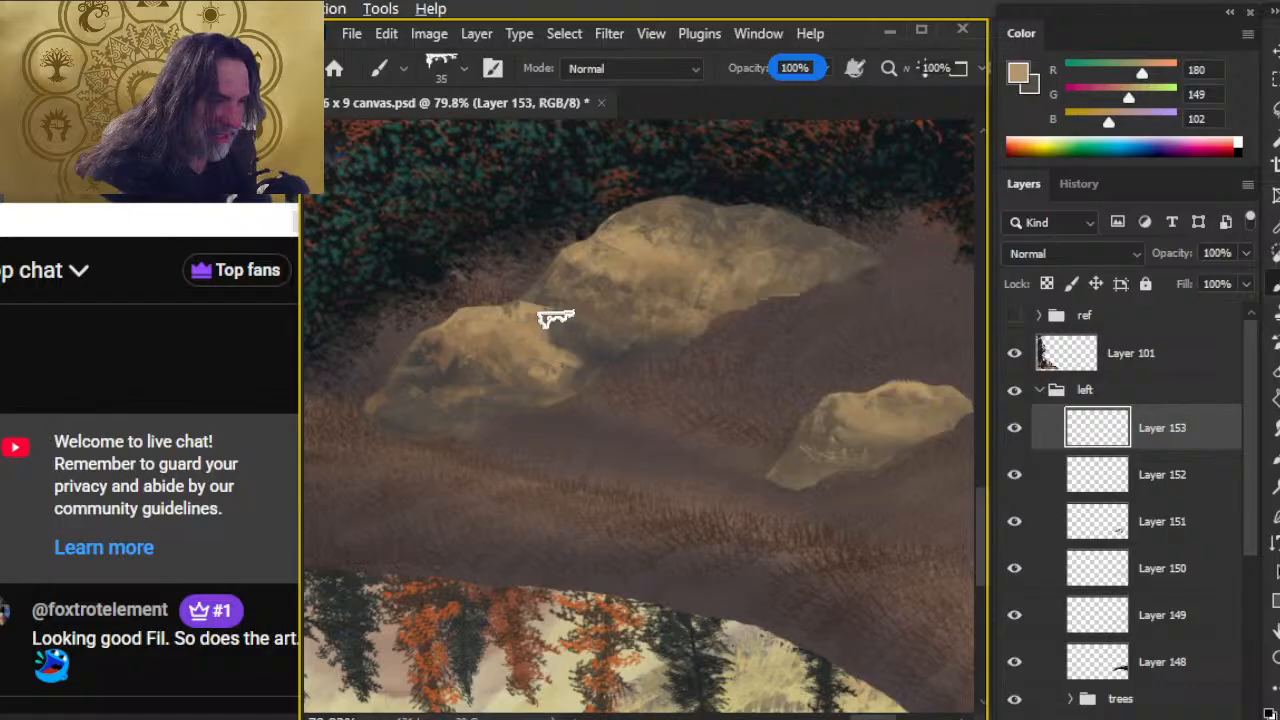
key(e)
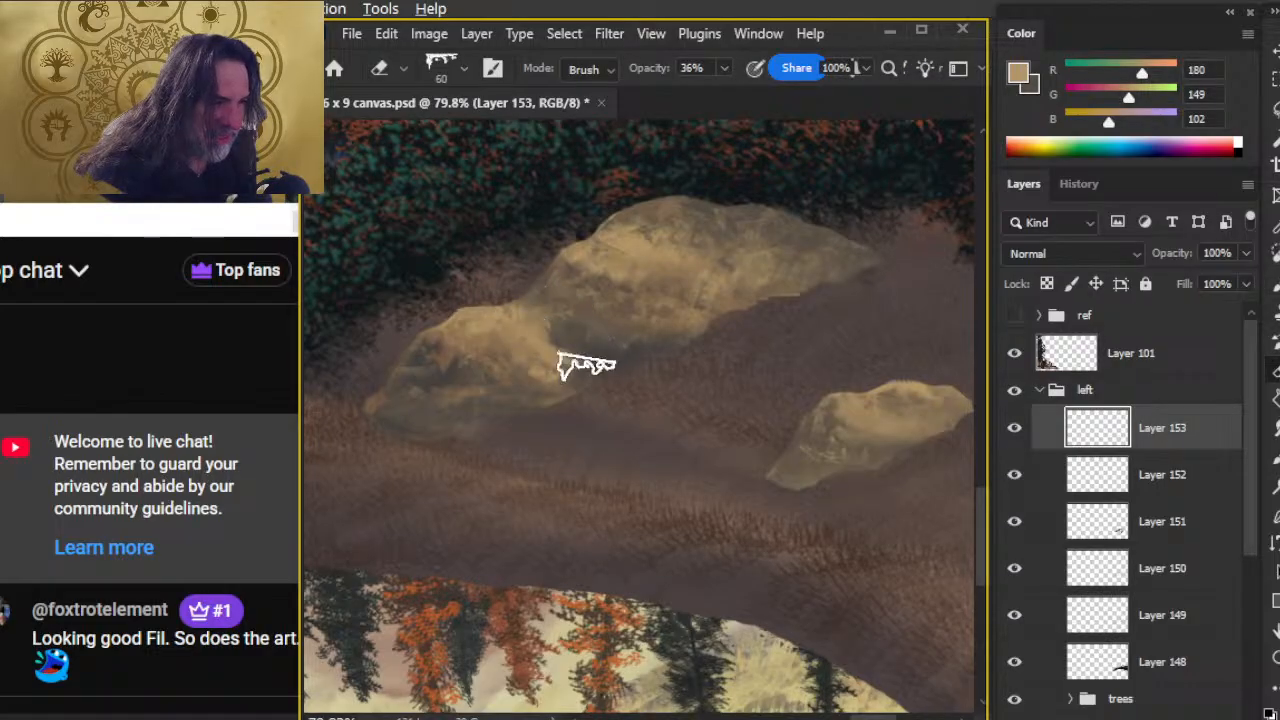
key(b)
key(e)
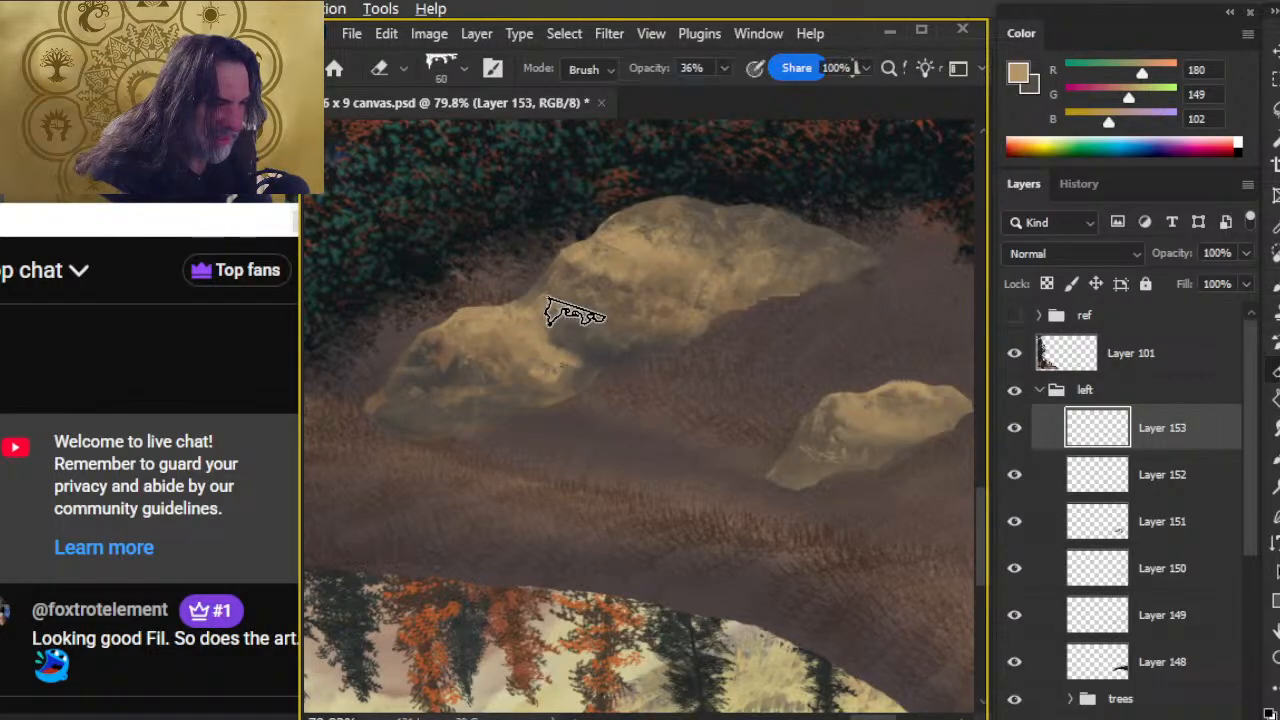
key(b)
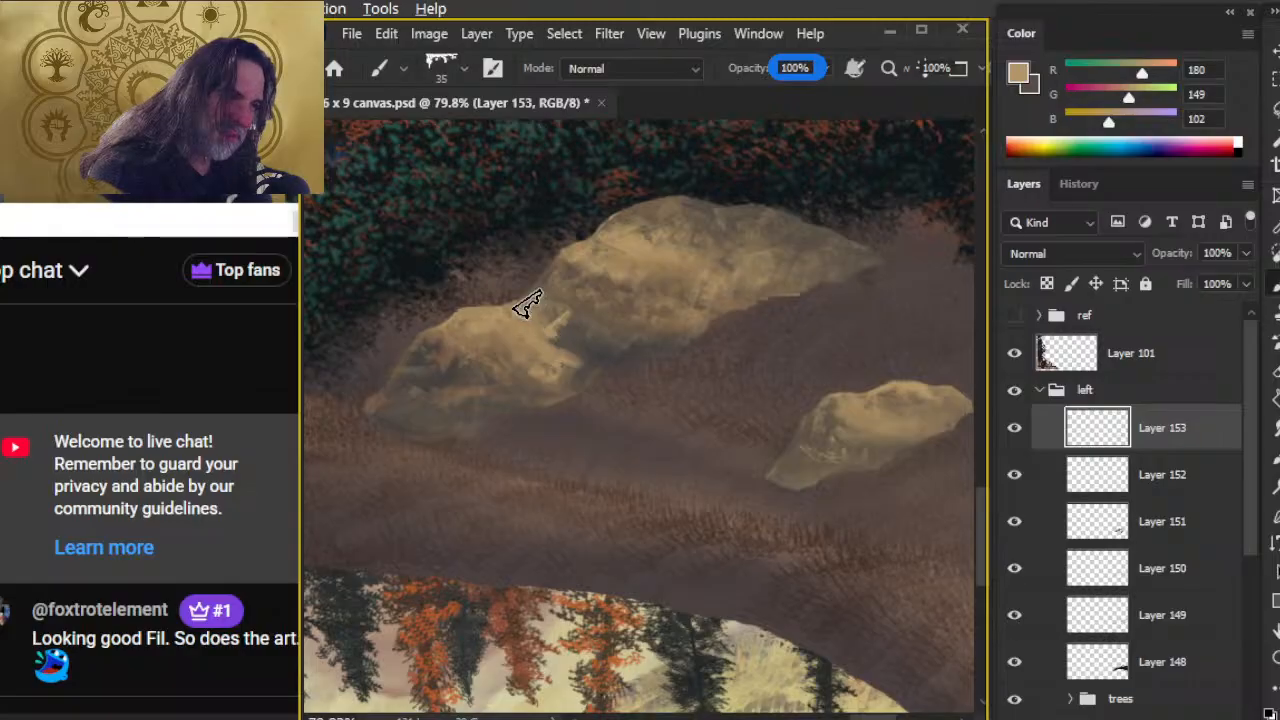
key(e)
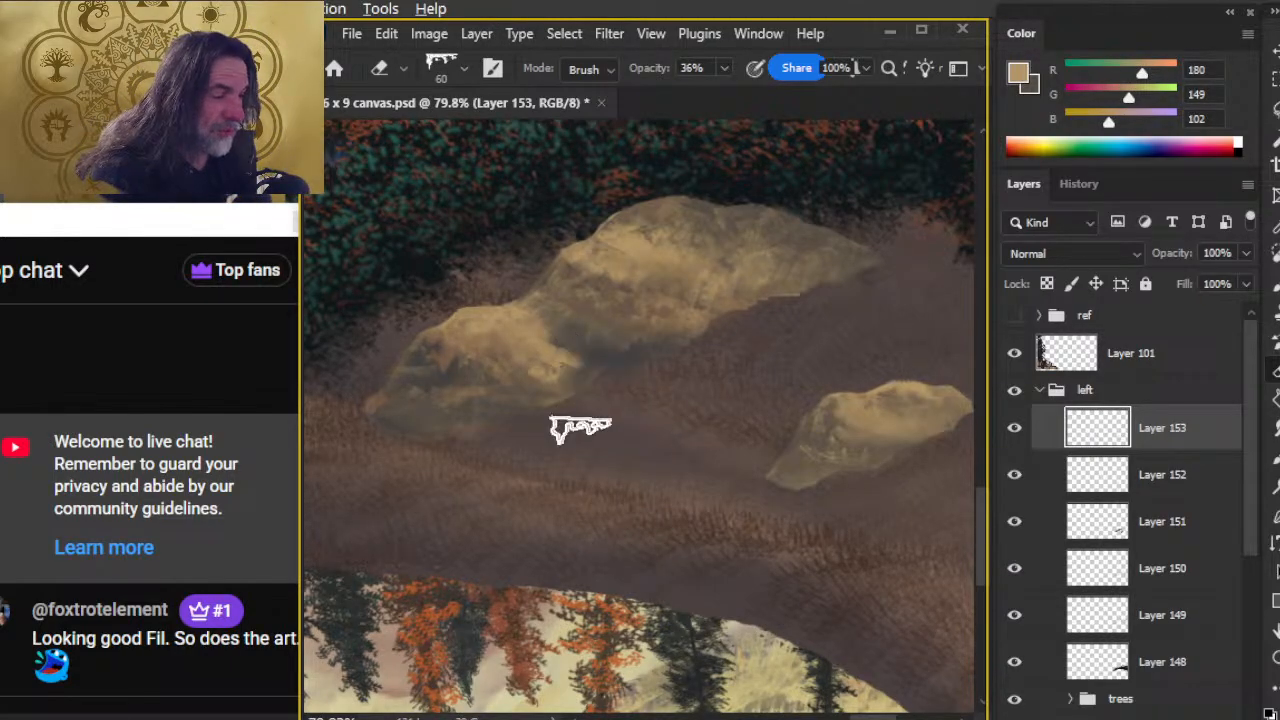
- Refine the left boulder's right-hand highlights beside the crease, alternating tan RGB 180, 149, 102 brushwork with soft erasing
key(b)
key(e)
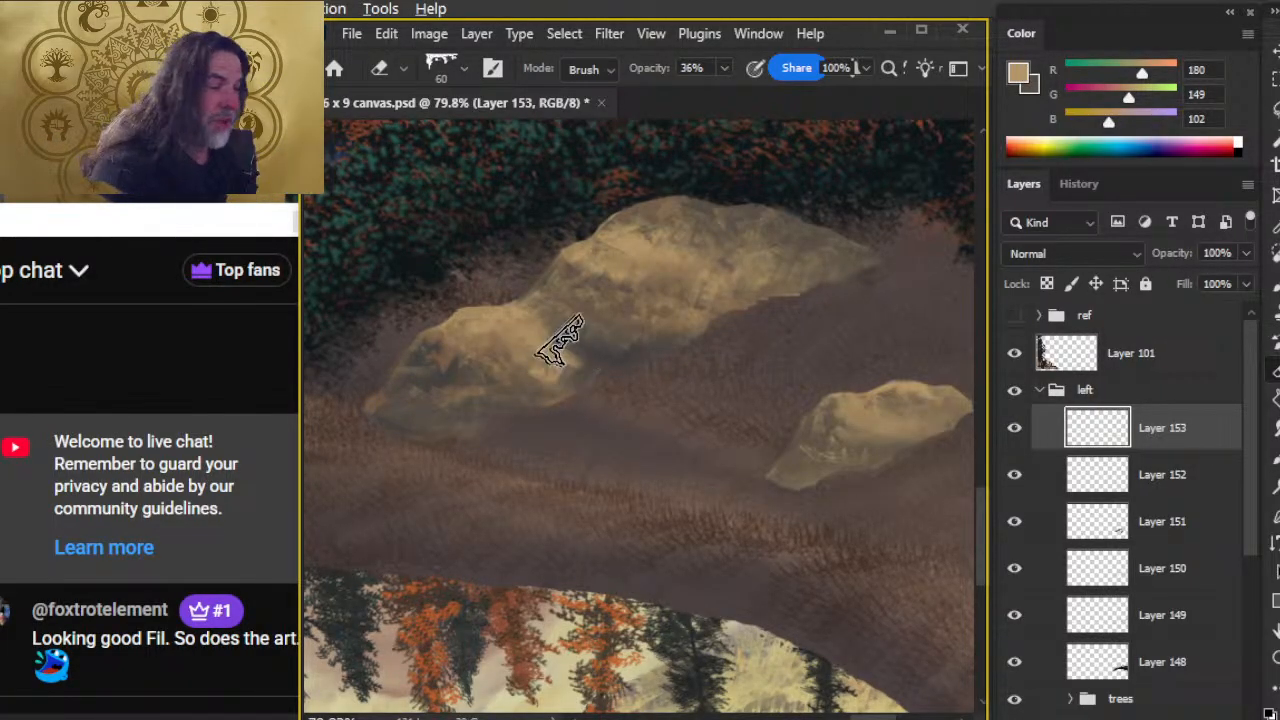
key(b)
key(e)
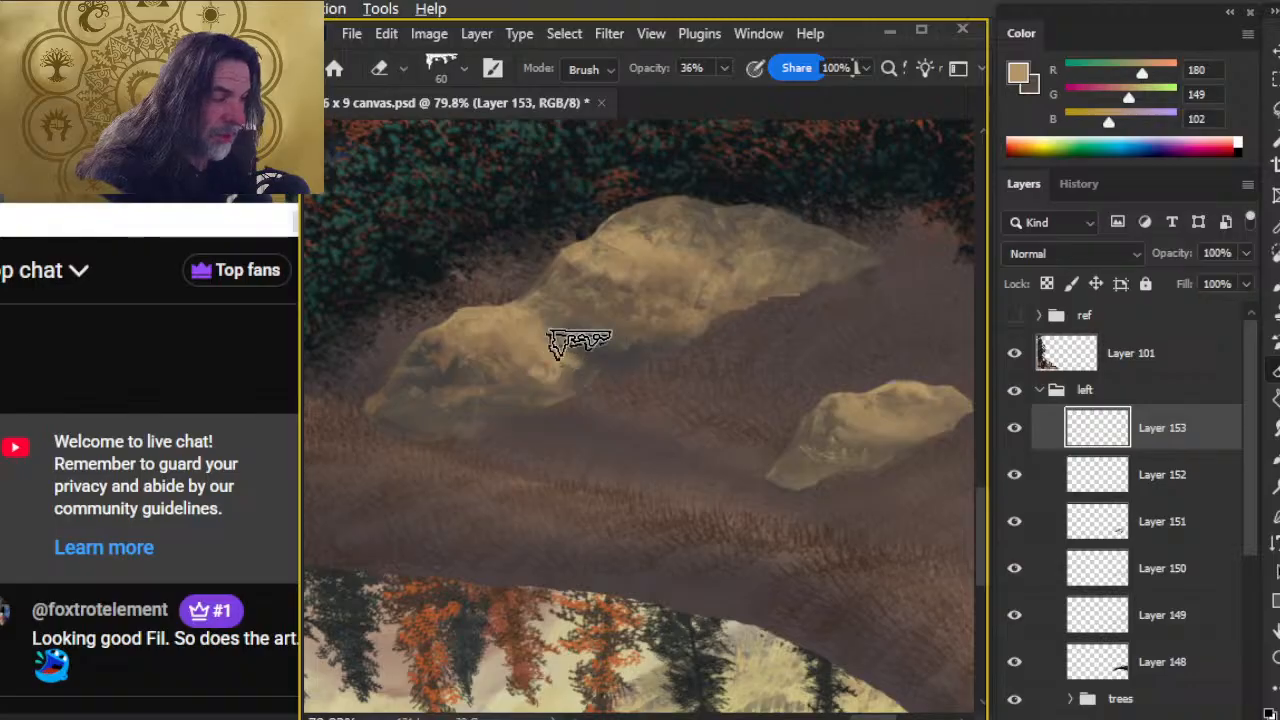
- Refine the left boulder's face with tan RGB 180, 149, 102 and dark RGB 84, 77, 68 strokes, softening them with the 36% Eraser
key(b)
key(e)
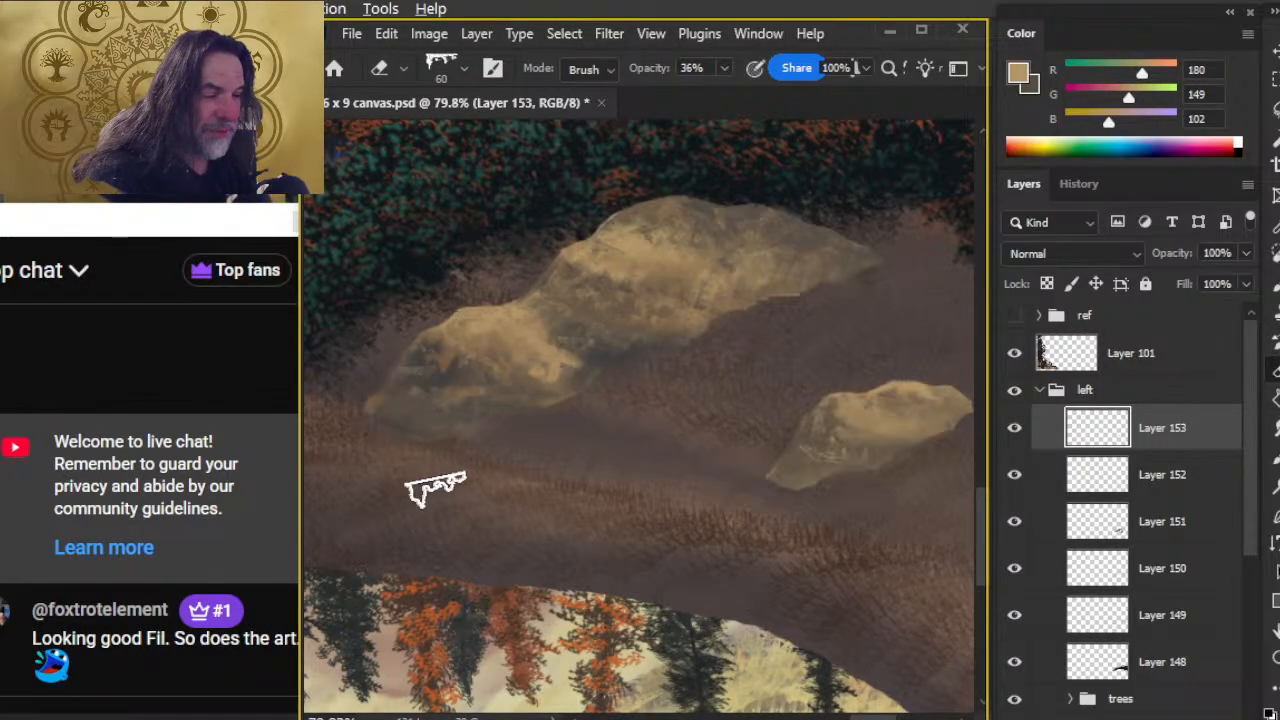
key(x)
key(b)
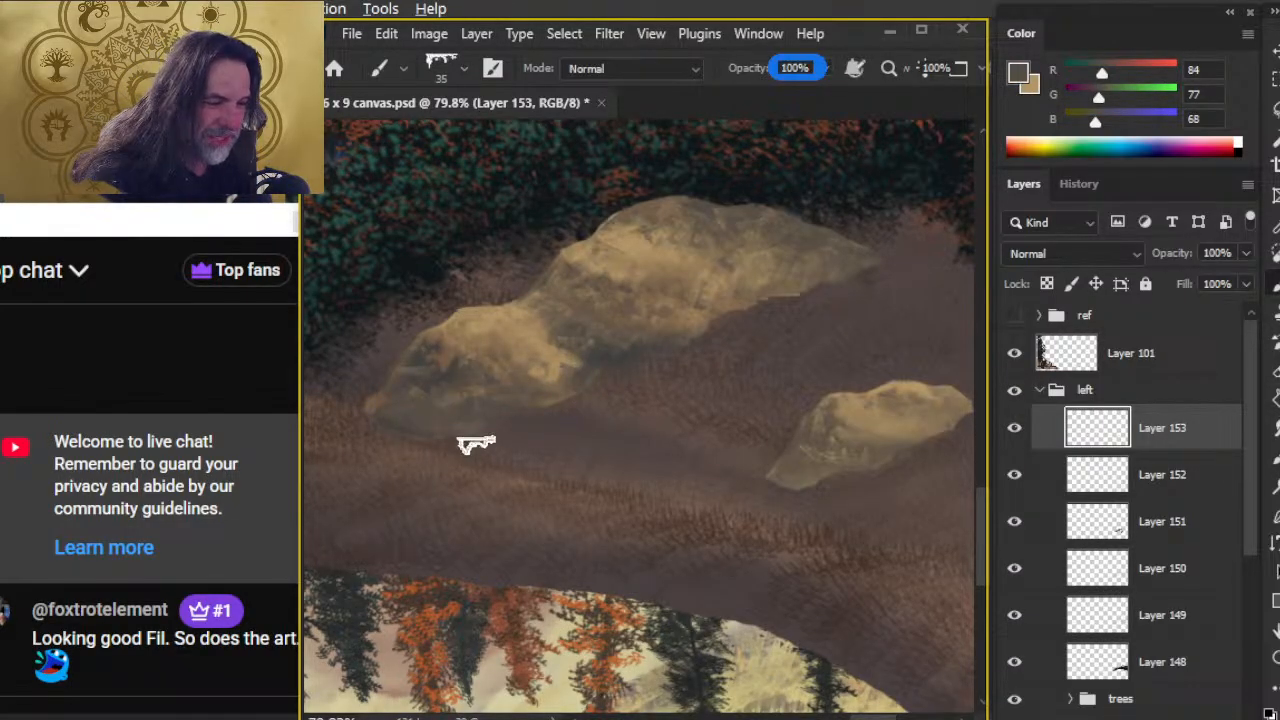
key(x)
key(e)
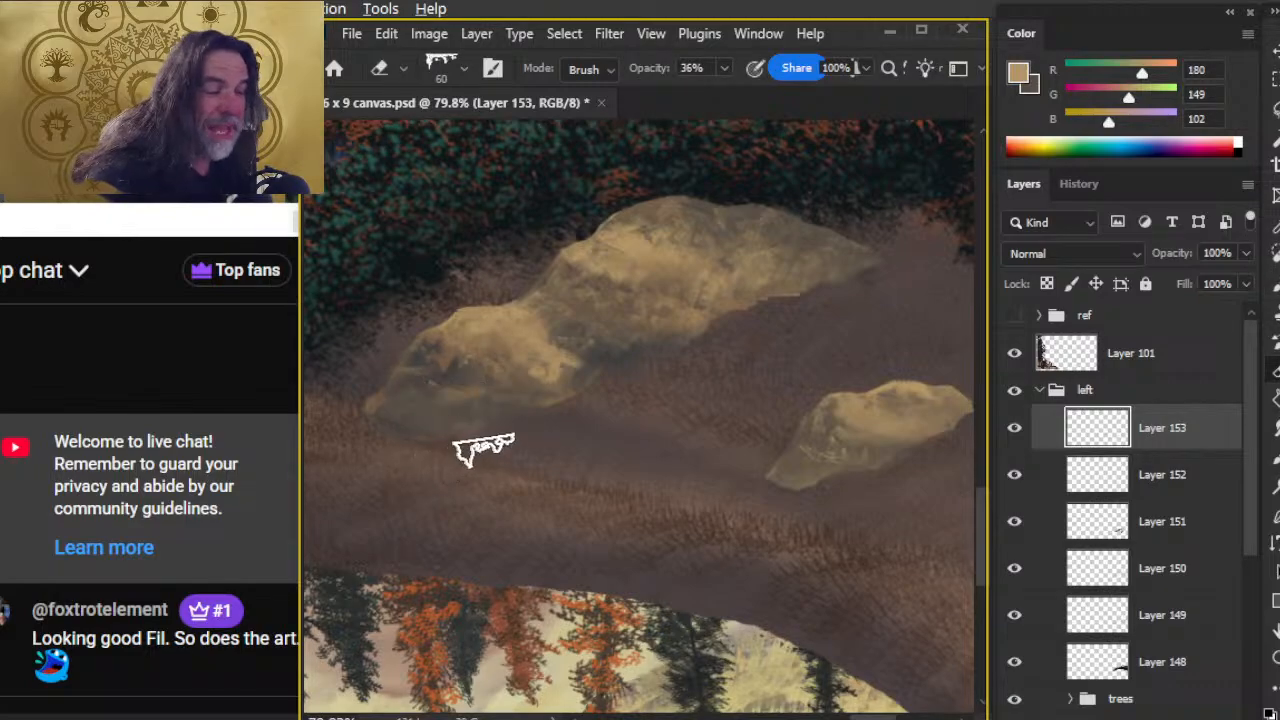
- Touch up the left boulder's outer left slope with tan RGB 180, 149, 102, undoing one erasing stroke and blending softly
key(b)
key(e)
mouse_move(448, 386)
mouse_down()
mouse_move(464, 397)
mouse_move(428, 425)
mouse_up()
key(ctrl+z)
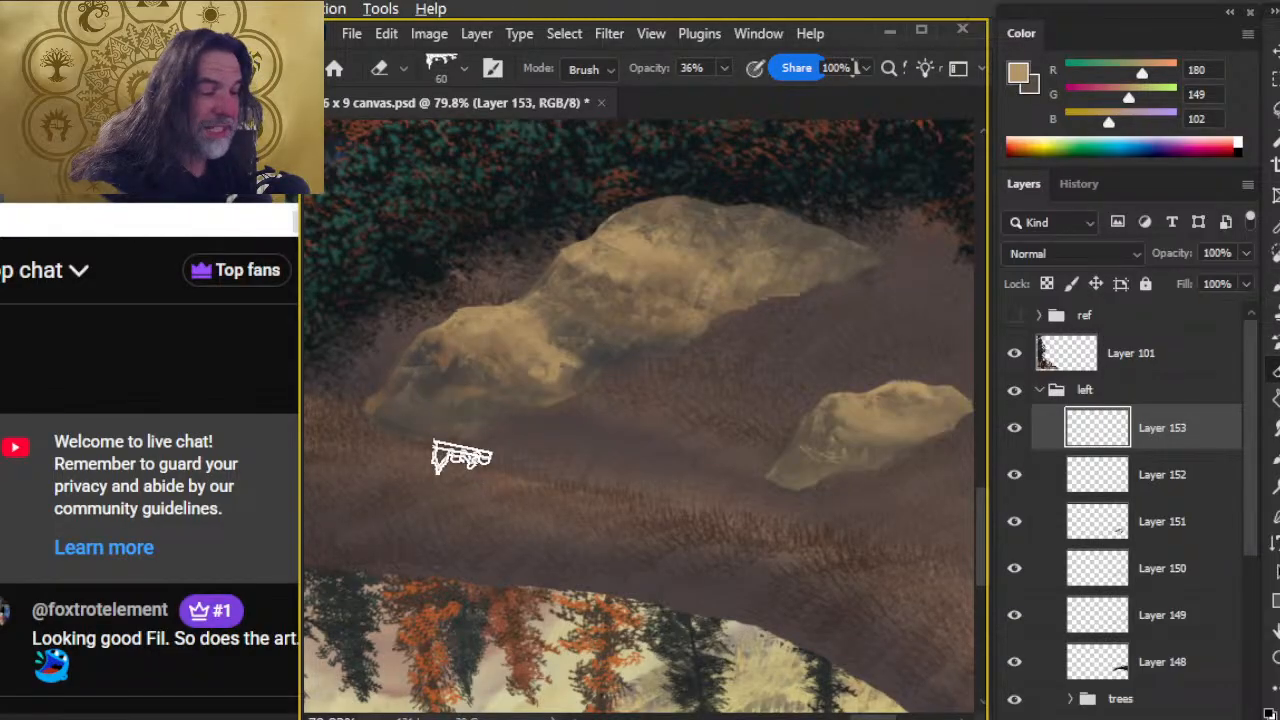
key(b)
drag(390, 397, 396, 387)
key(e)
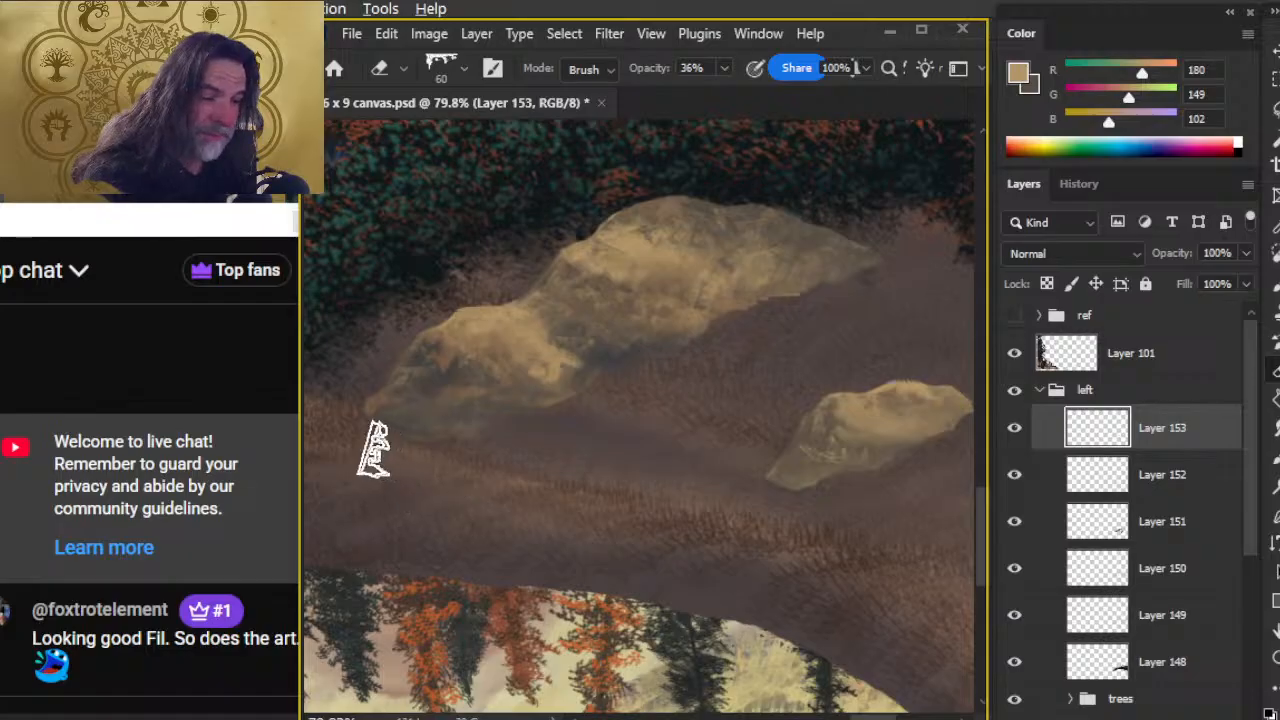
- Add textured tan RGB 180, 149, 102 highlights along the left boulder's lower edge, fading each stroke with the 36% Eraser
key(b)
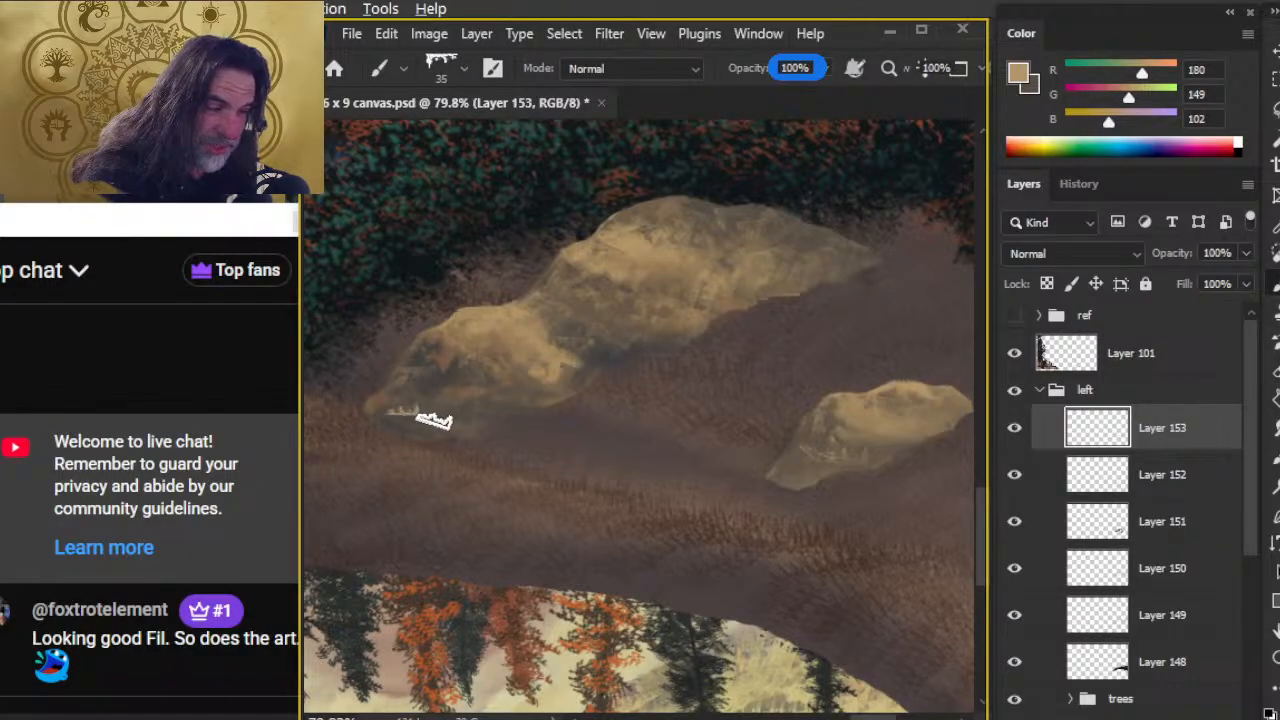
key(e)
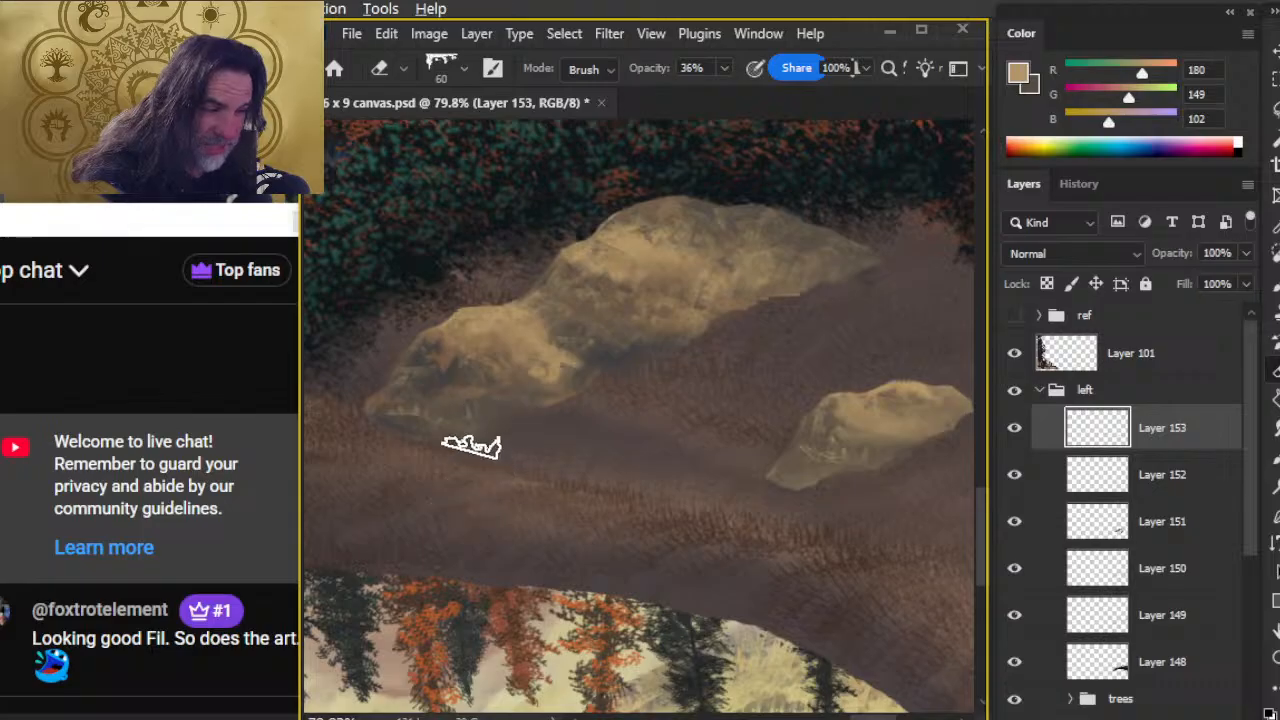
key(b)
key(e)
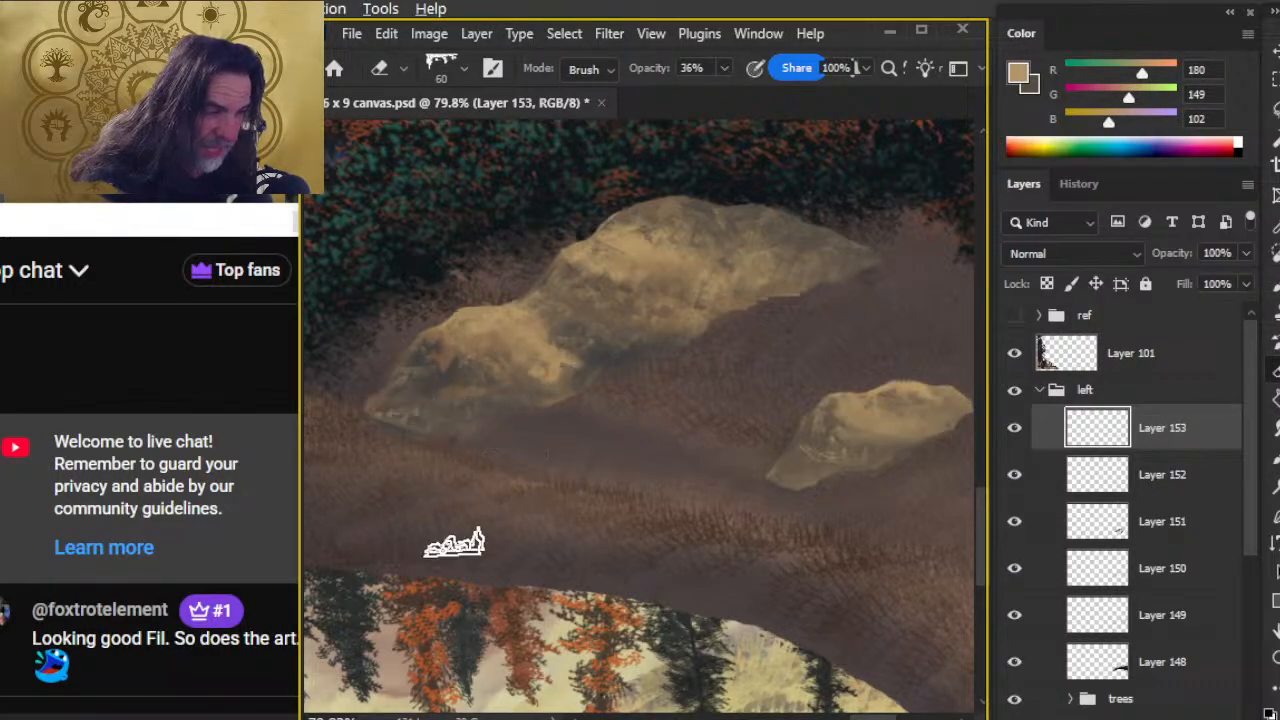
key(b)
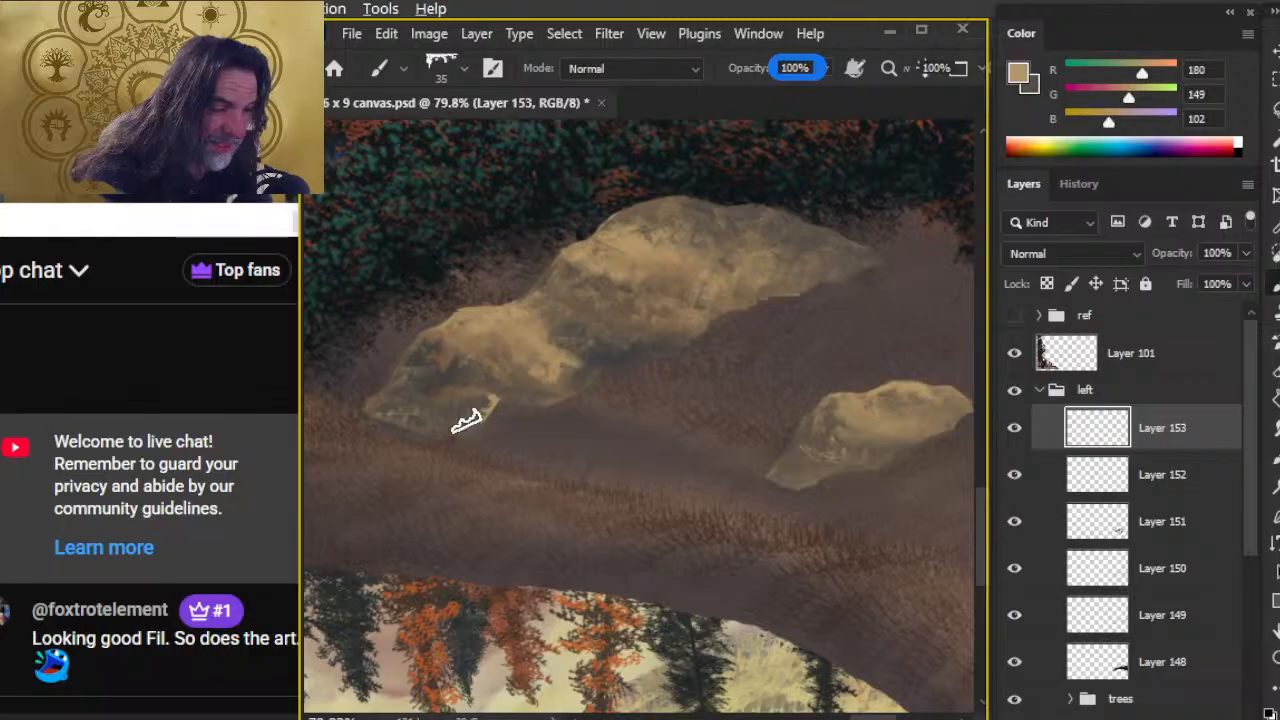
key(e)
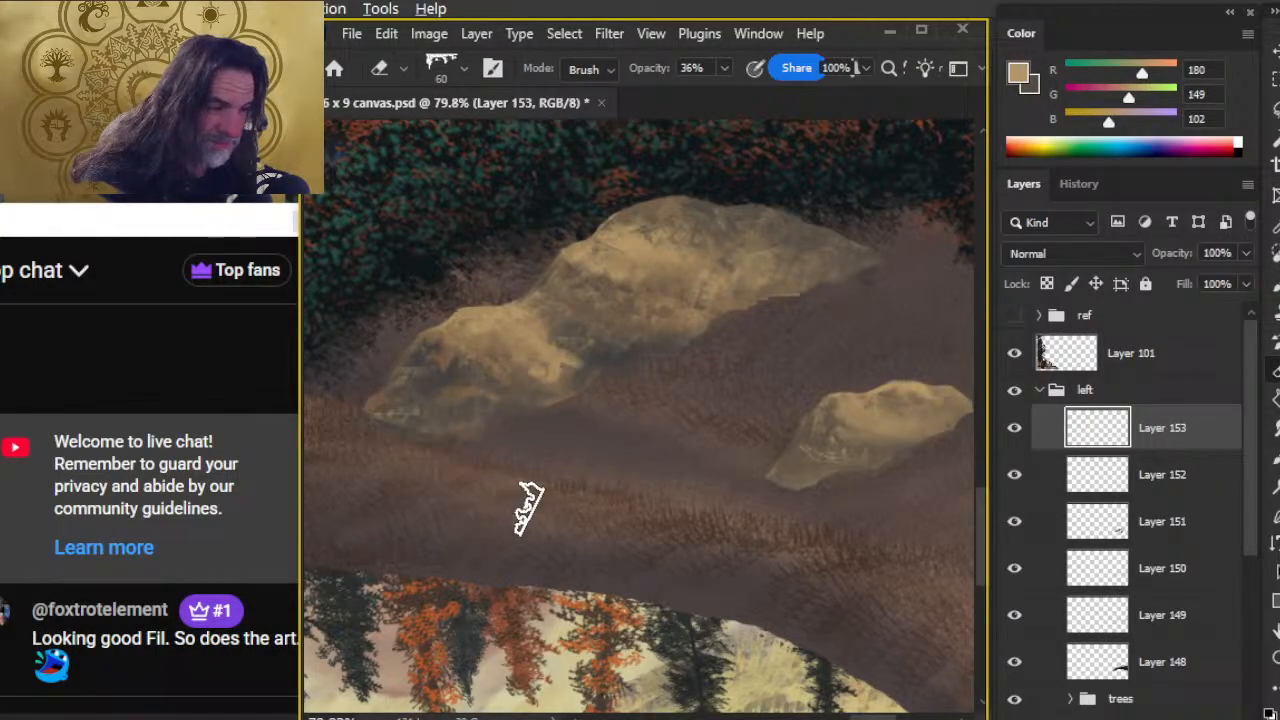
key(b)
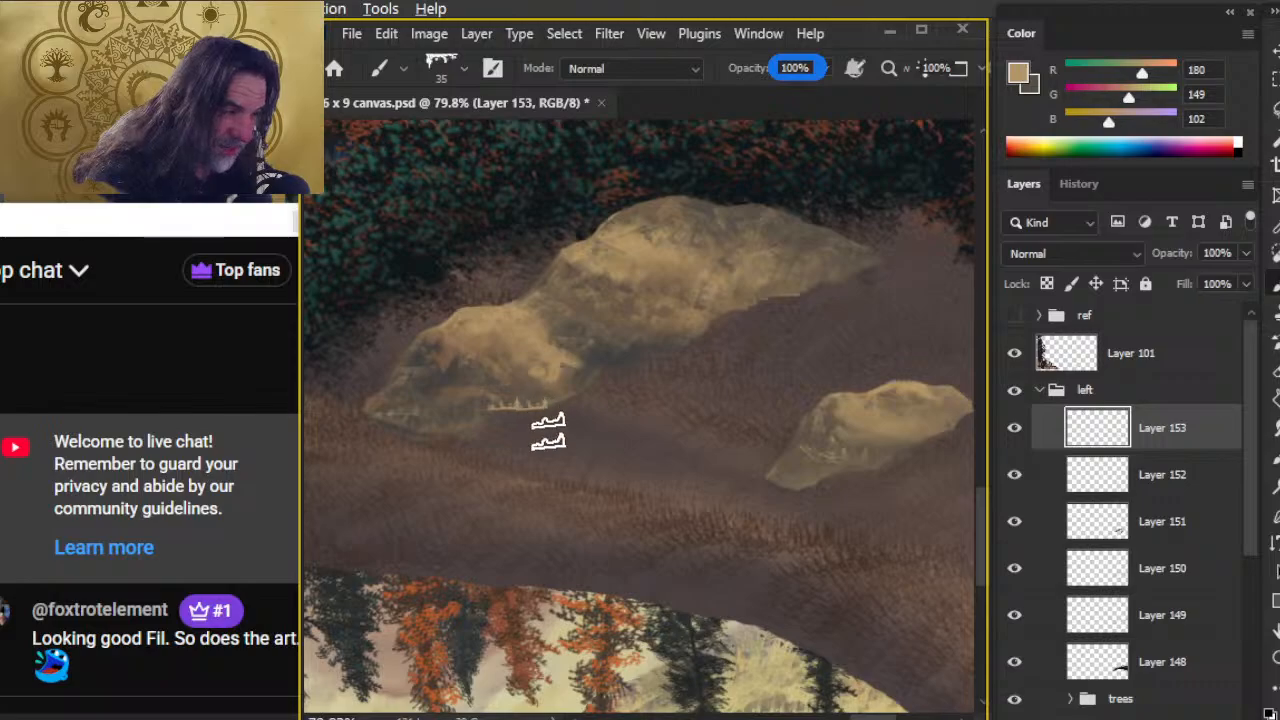
key(e)
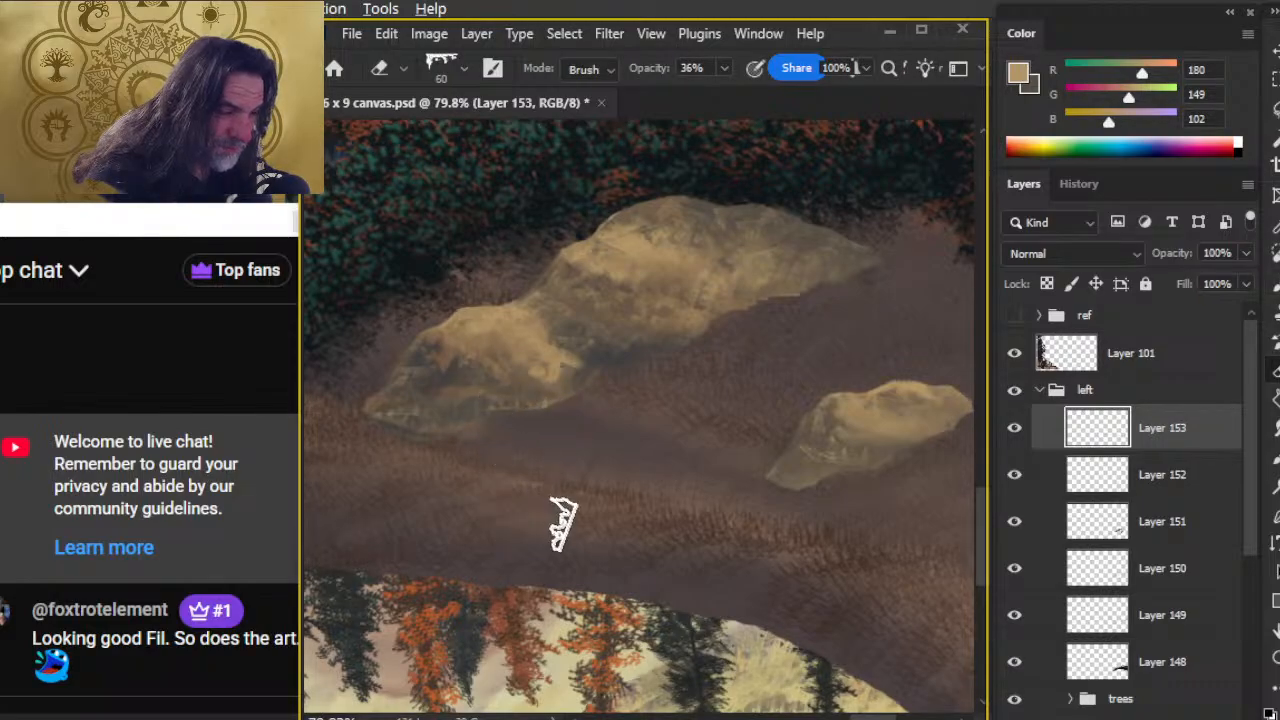
- Highlight the large boulder's lower left edge beside the crease with tan RGB 180, 149, 102 and erase softly to blend
key(b)
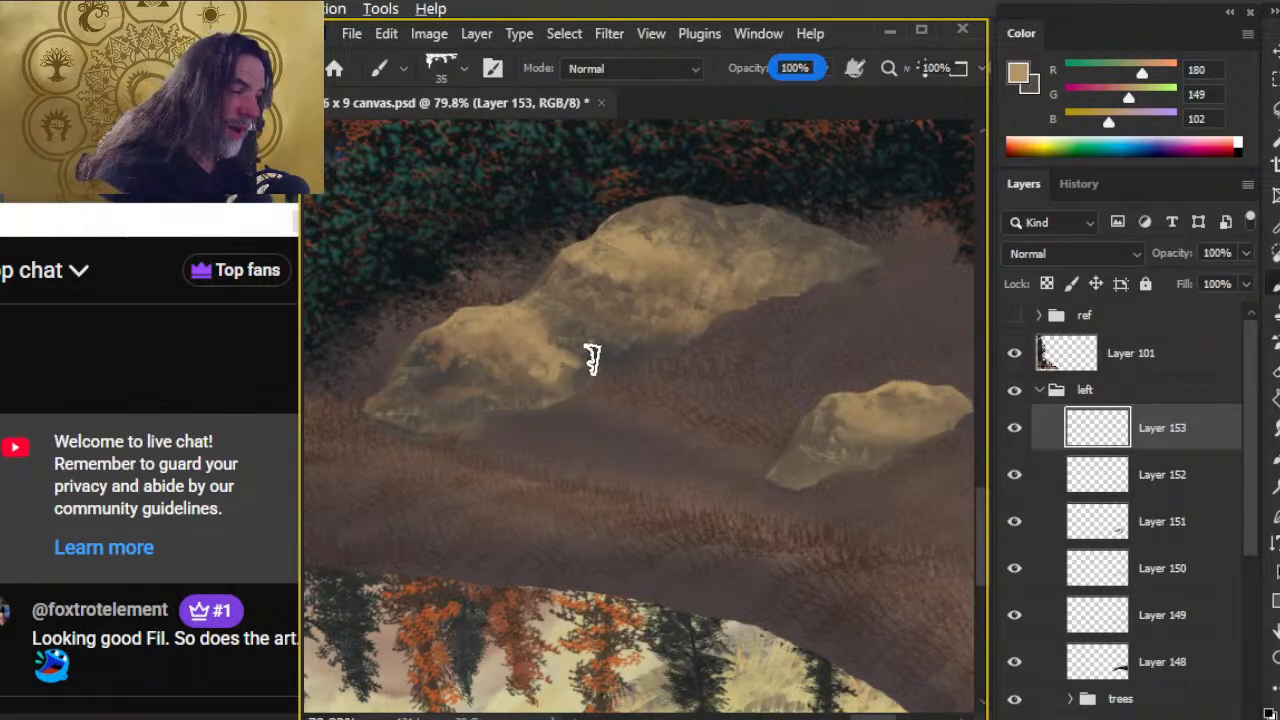
key(e)
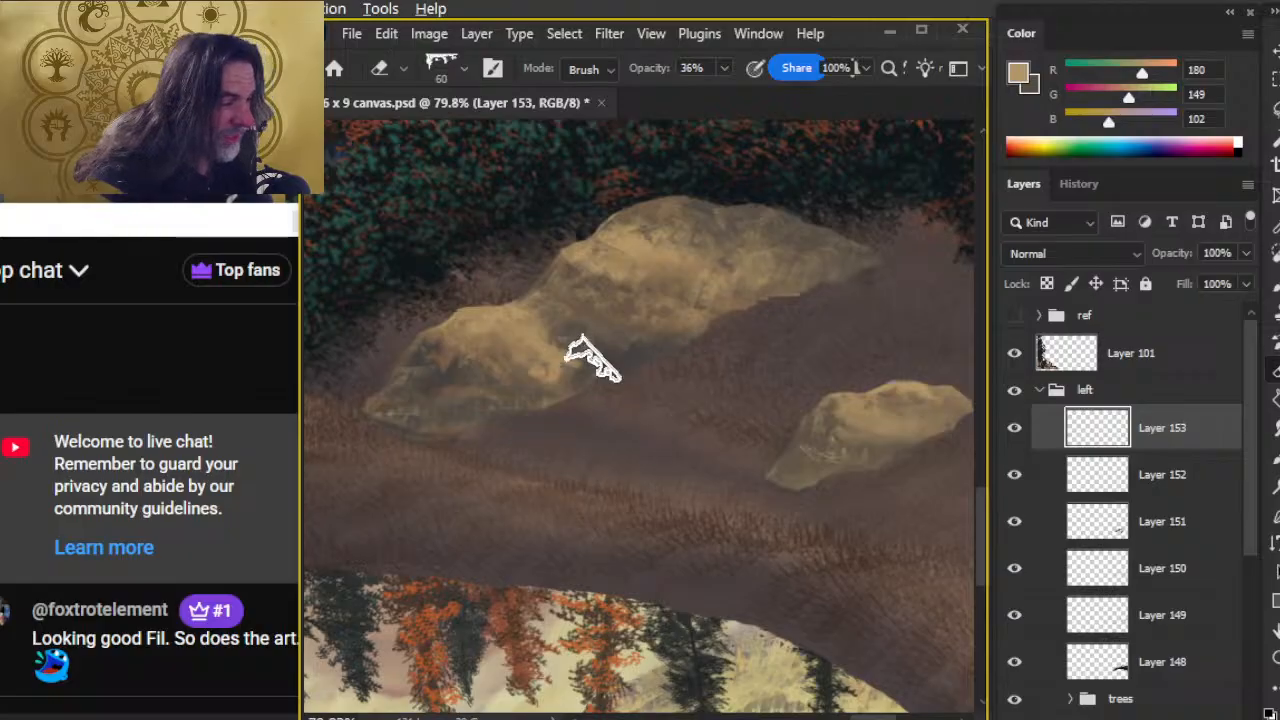
key(b)
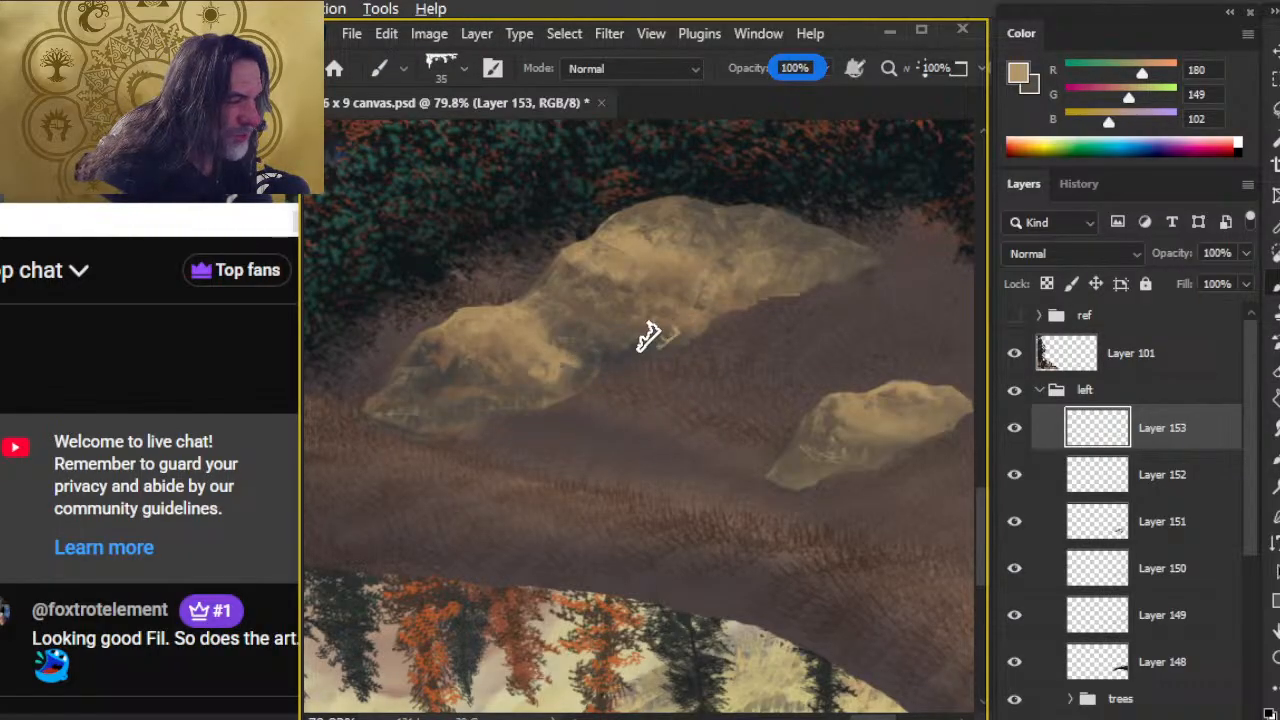
key(e)
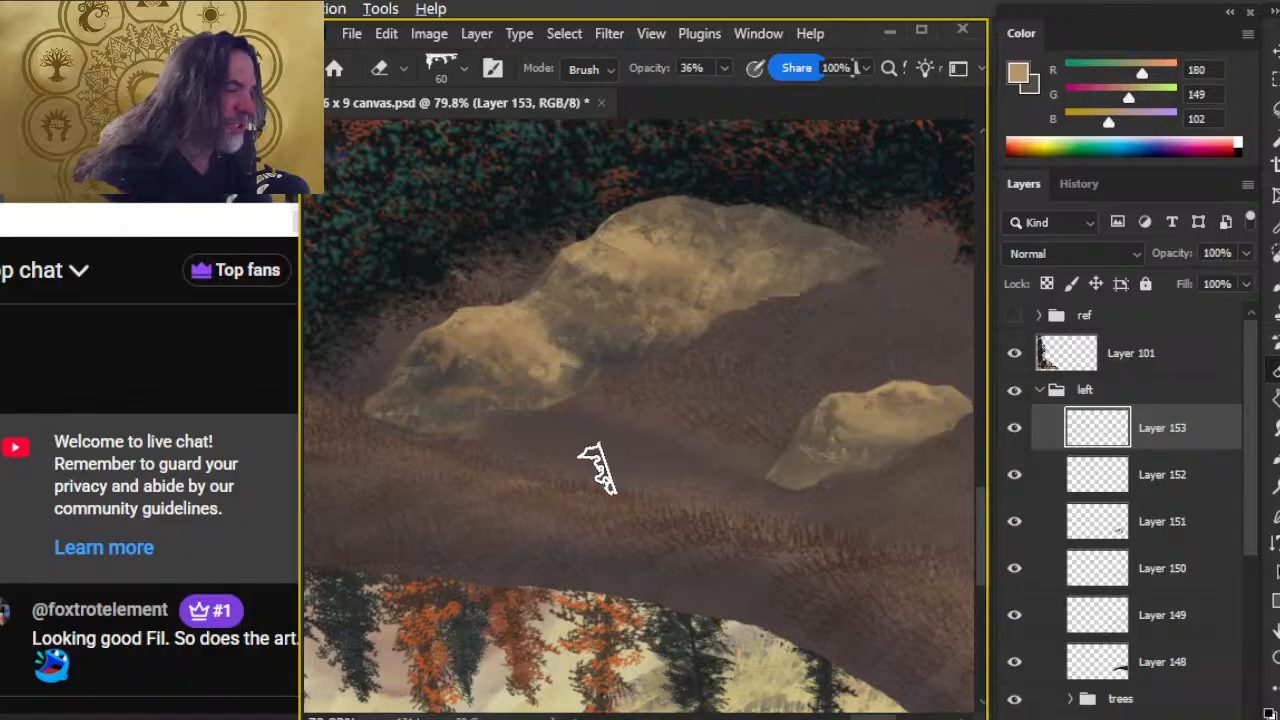
- Switch to dark RGB 84, 77, 68 and shade the boulders' base around the crease, alternating brushwork with soft erasing
key(x)
key(b)
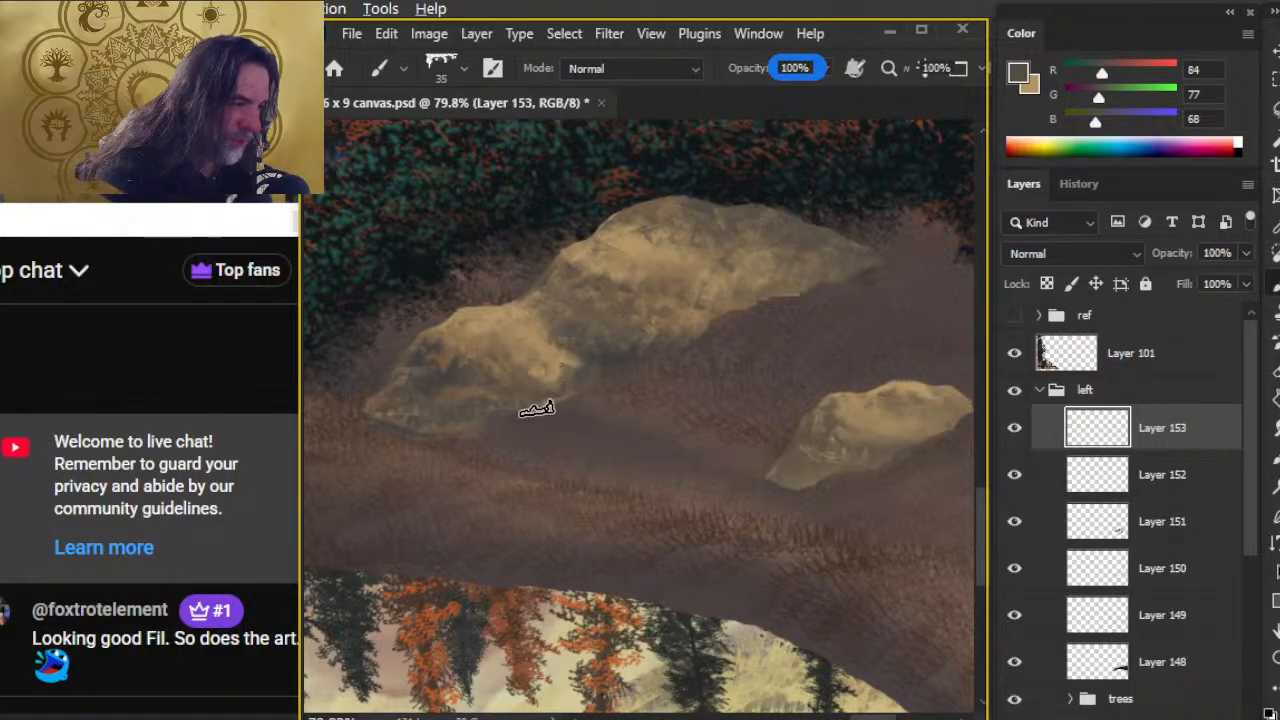
key(e)
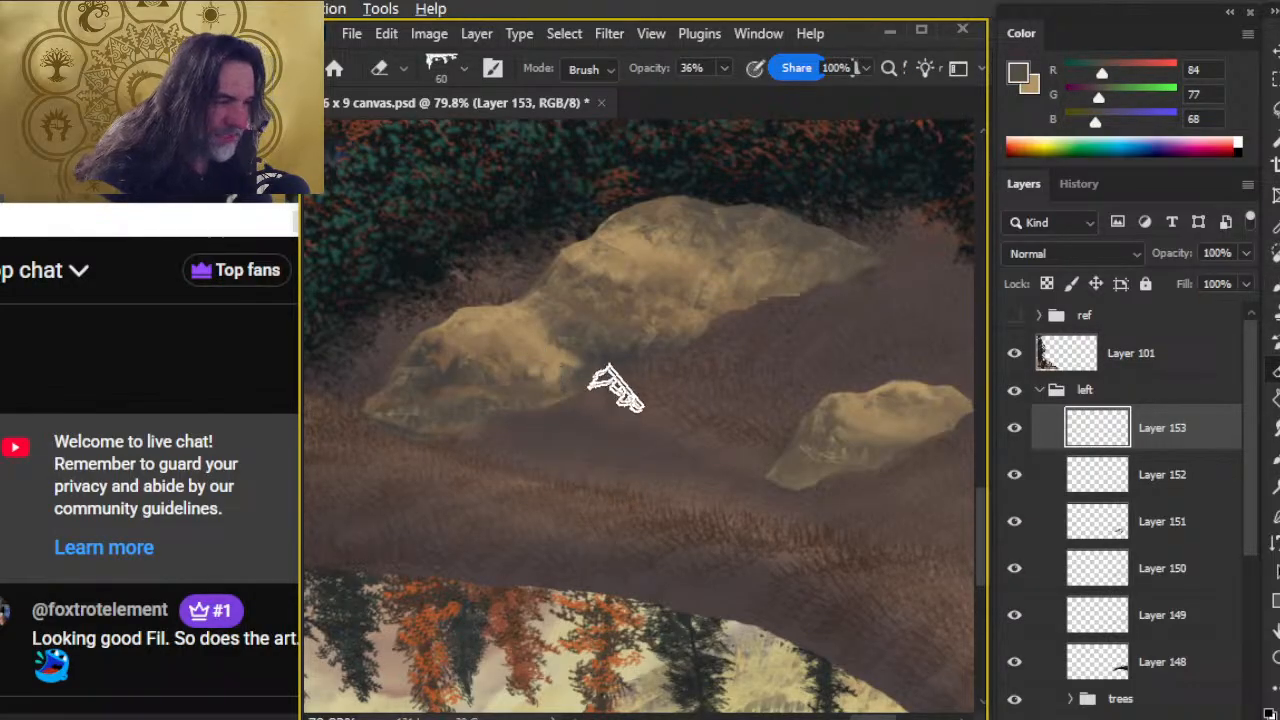
key(b)
key(e)
key(b)
key(e)
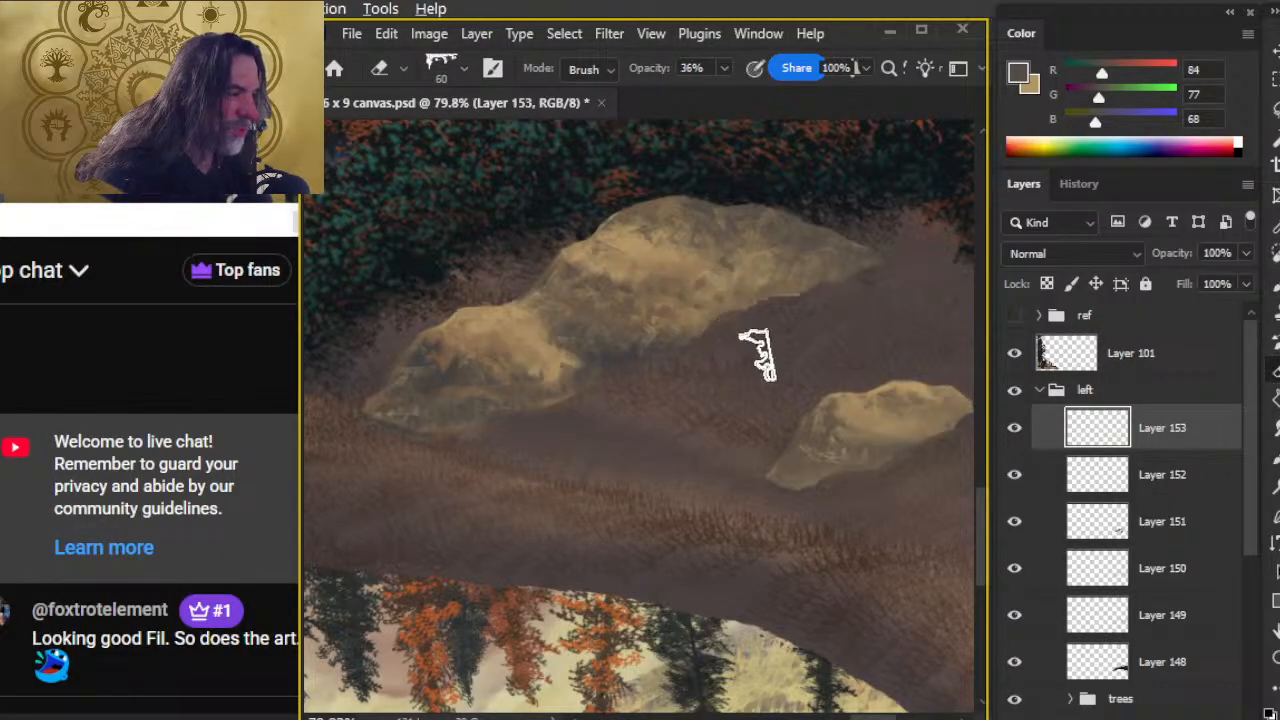
- Add dark RGB 84, 77, 68 cracks to the large boulder's central and upper left face, blending with the 36% Eraser
key(b)
key(e)
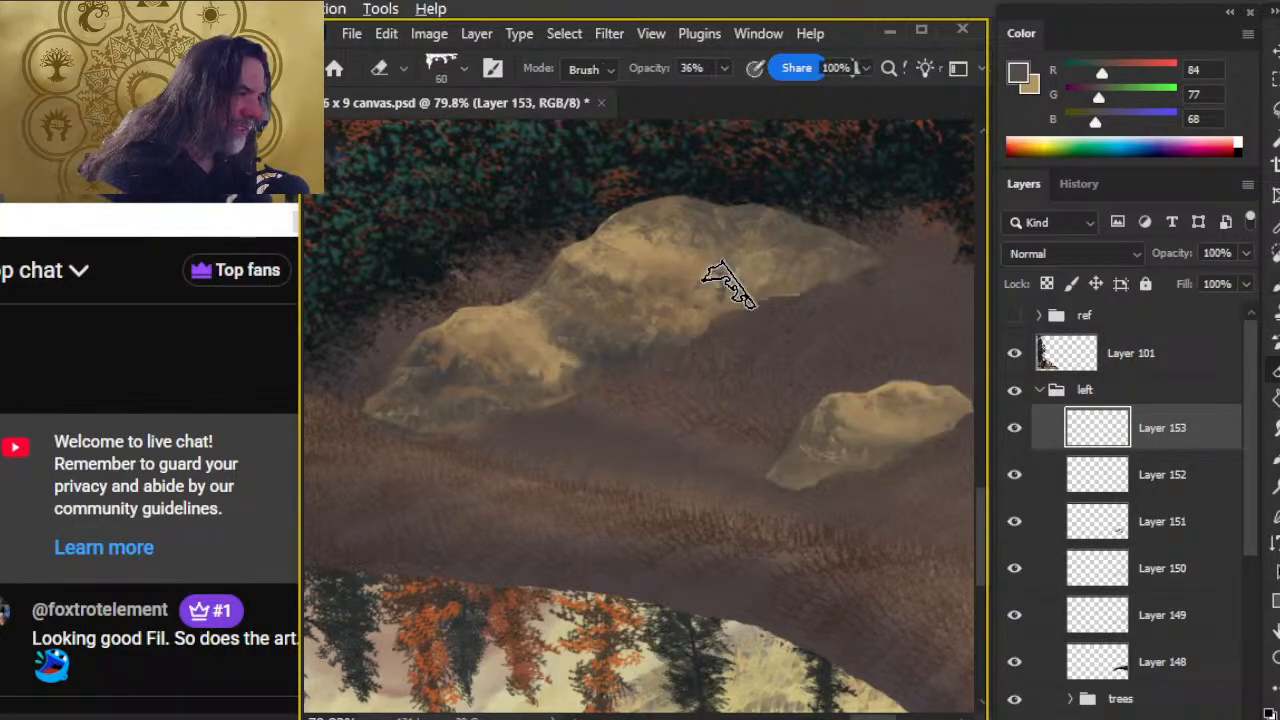
key(b)
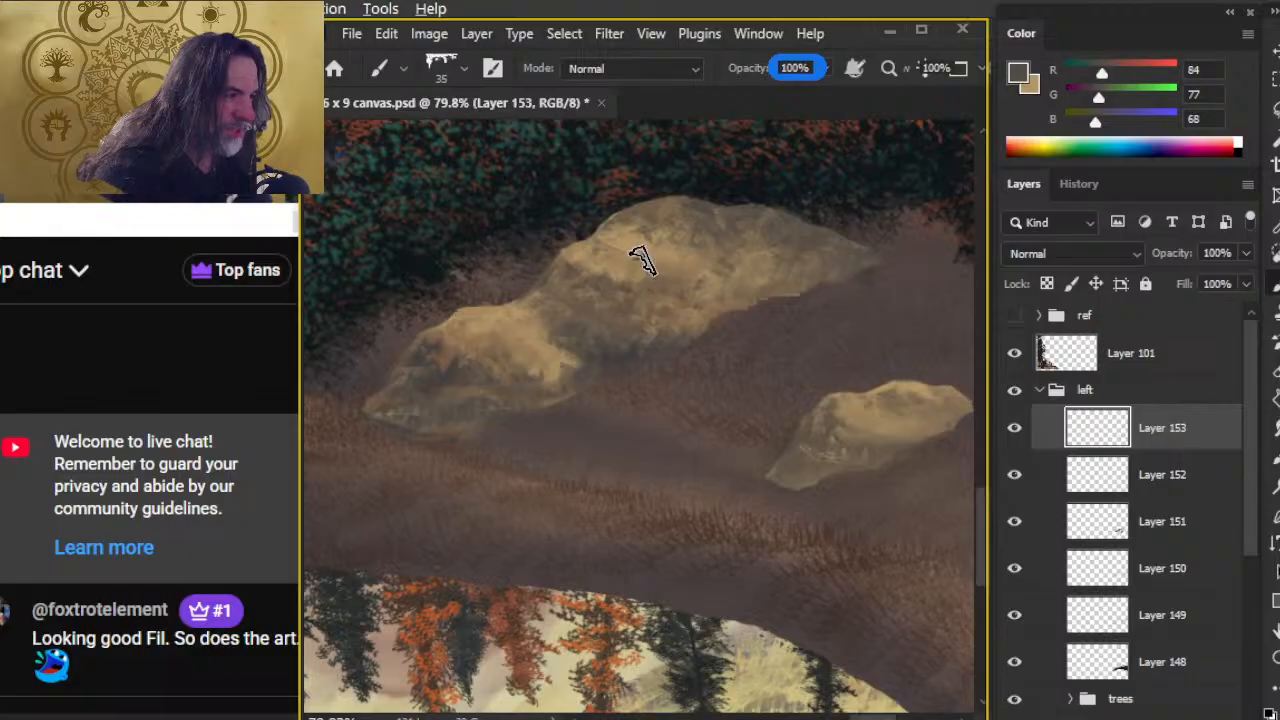
key(e)
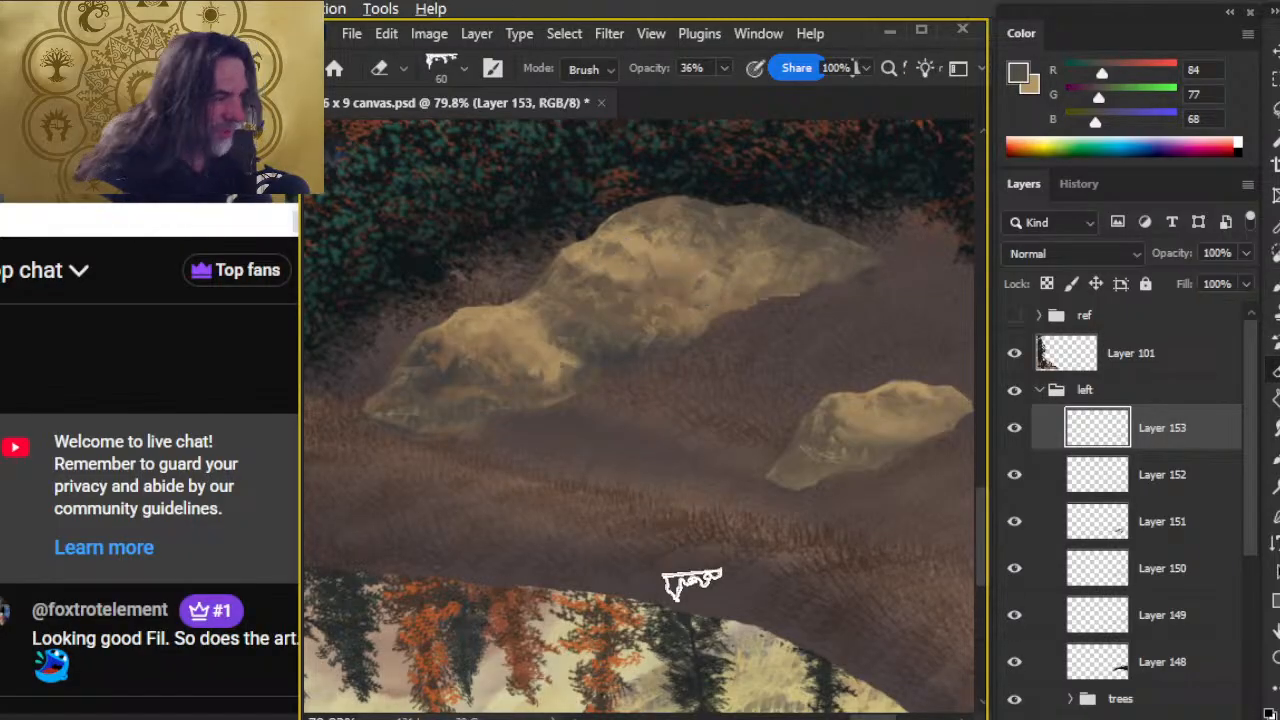
- Paint dark RGB 84, 77, 68 shadow marks on the left boulder's upper face and soften them with the Eraser
key(b)
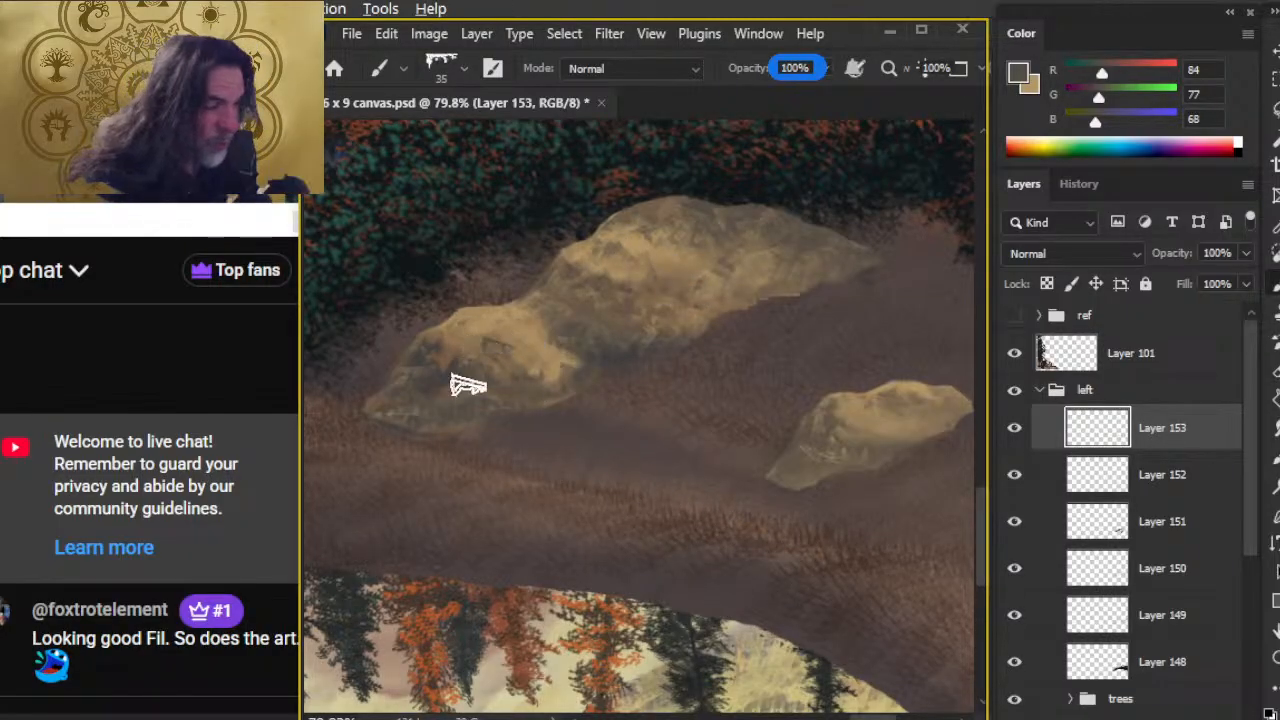
key(e)
key(b)
key(e)
- Shade the large boulder's top and right half with small dark RGB 84, 77, 68 marks, softly erasing after each stroke
key(b)
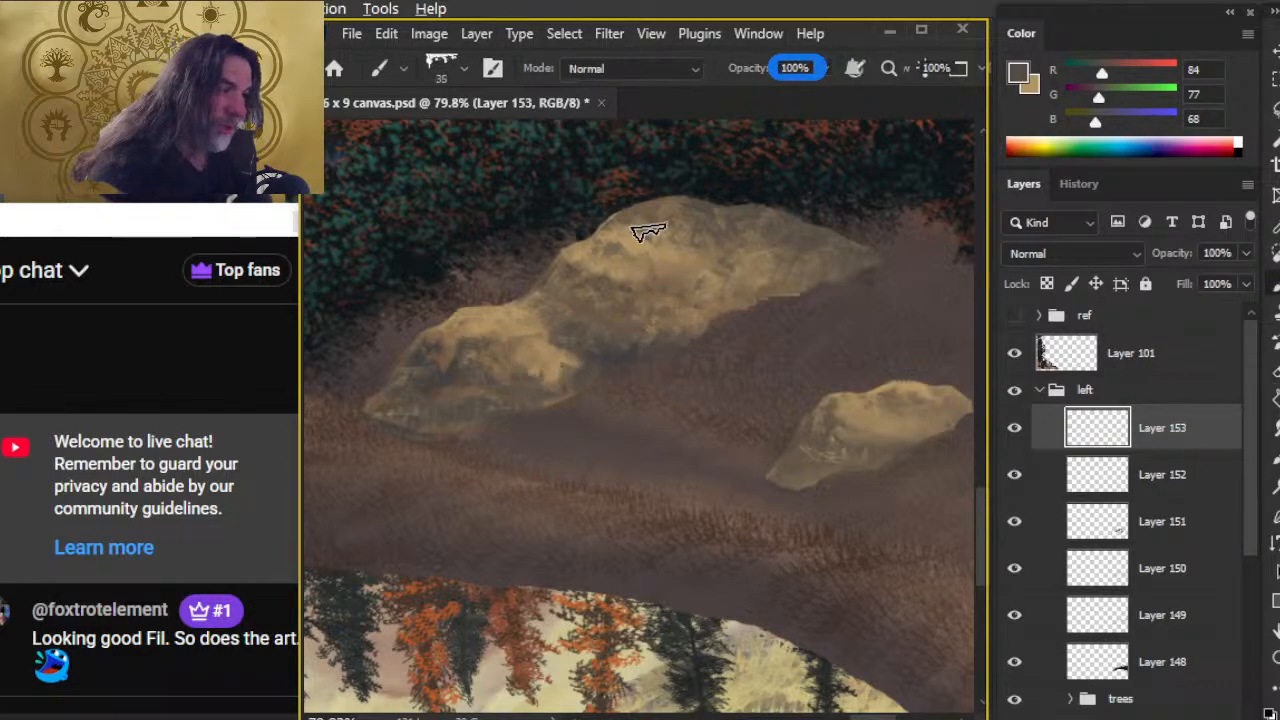
key(e)
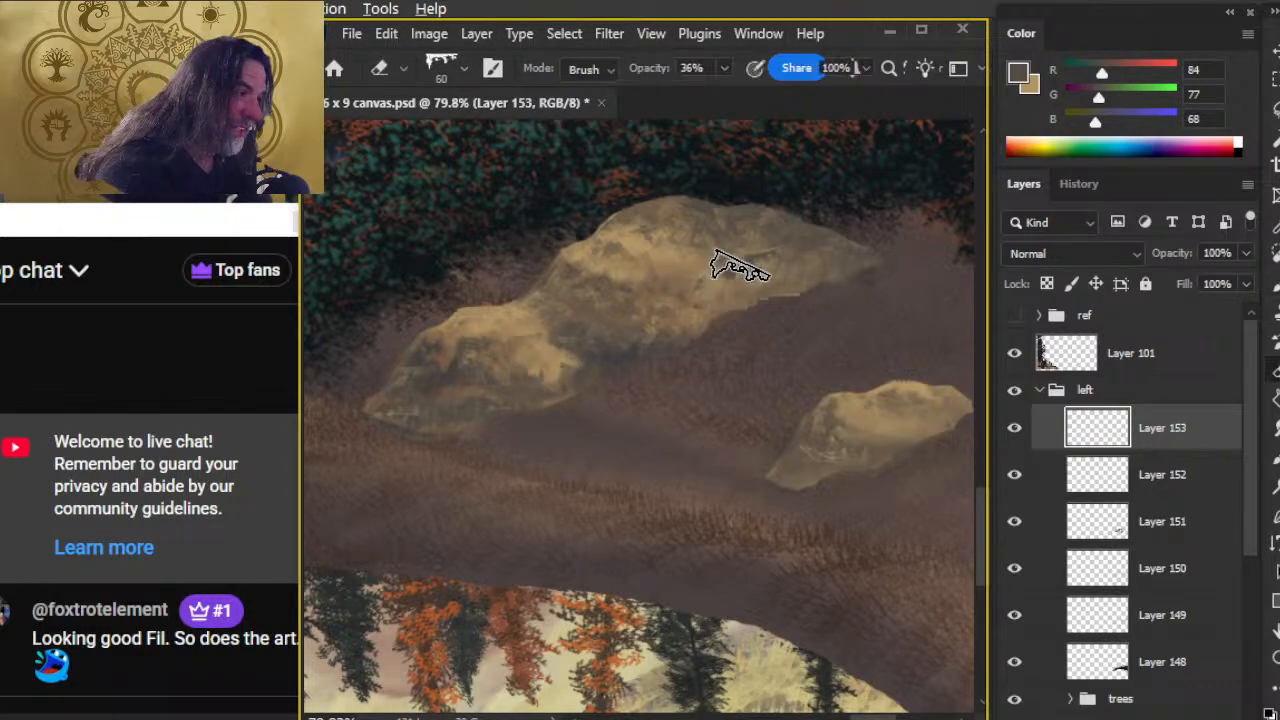
key(b)
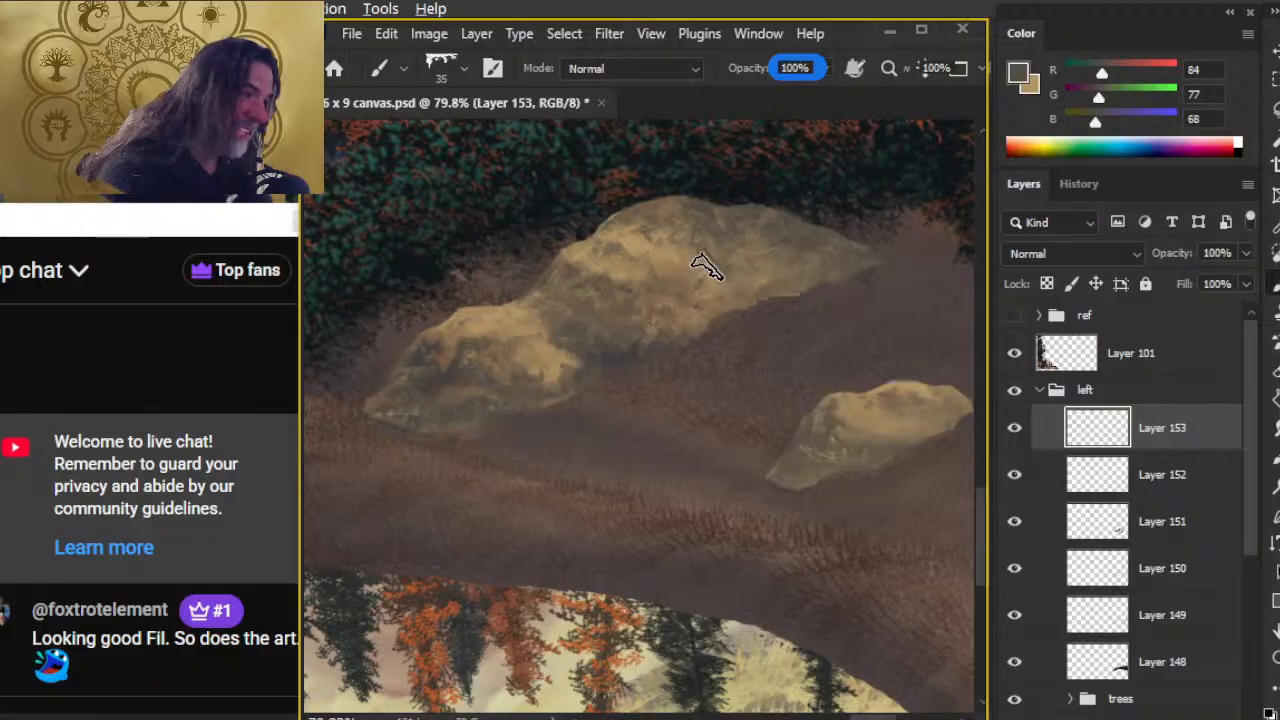
key(e)
key(b)
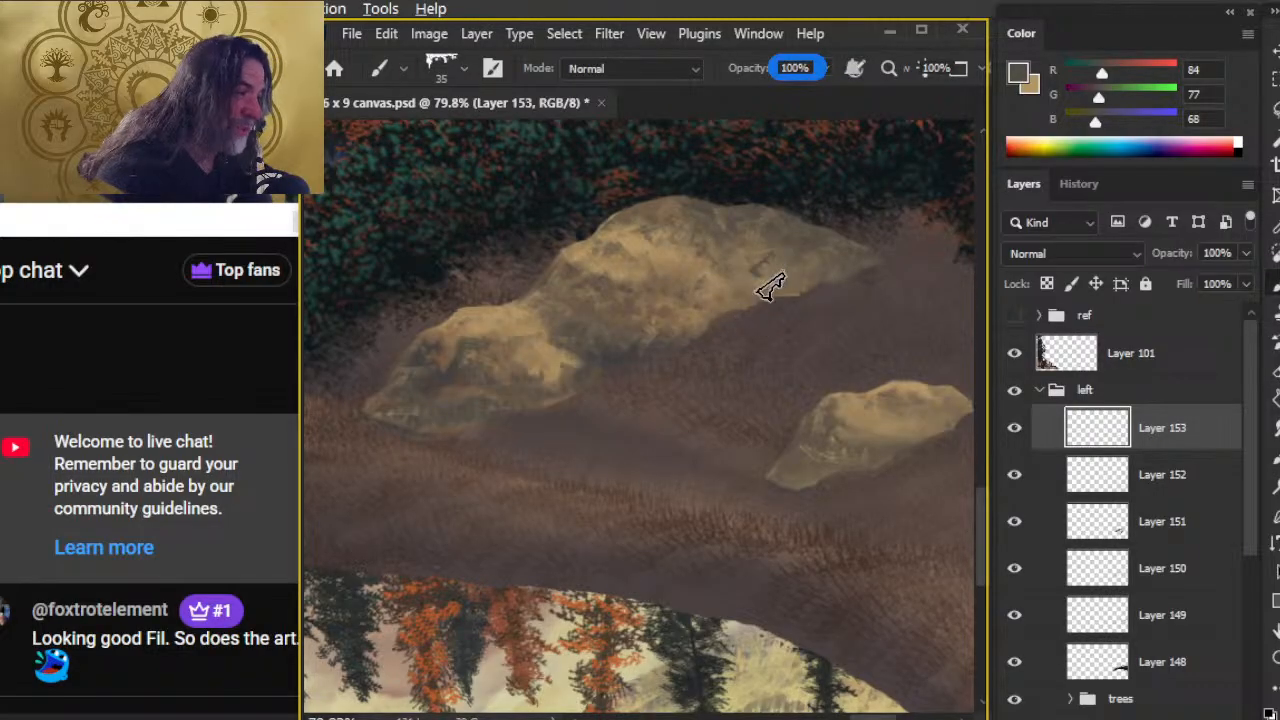
key(e)
key(b)
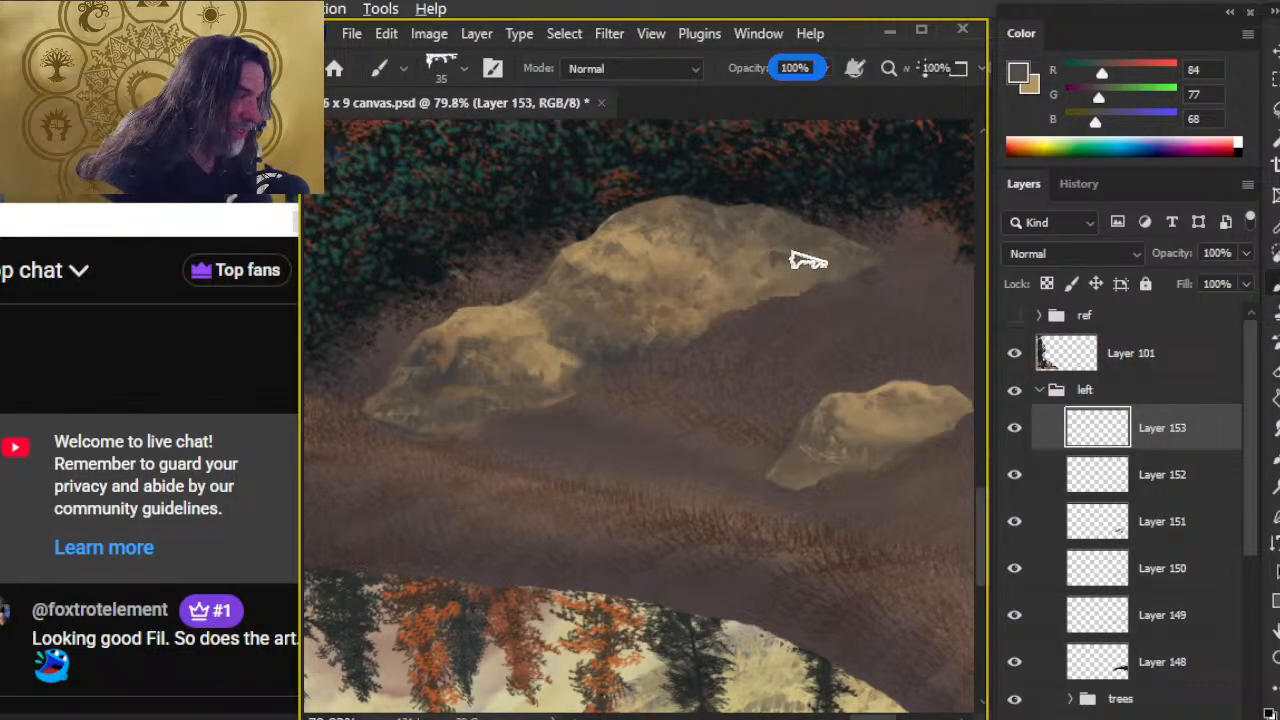
key(e)
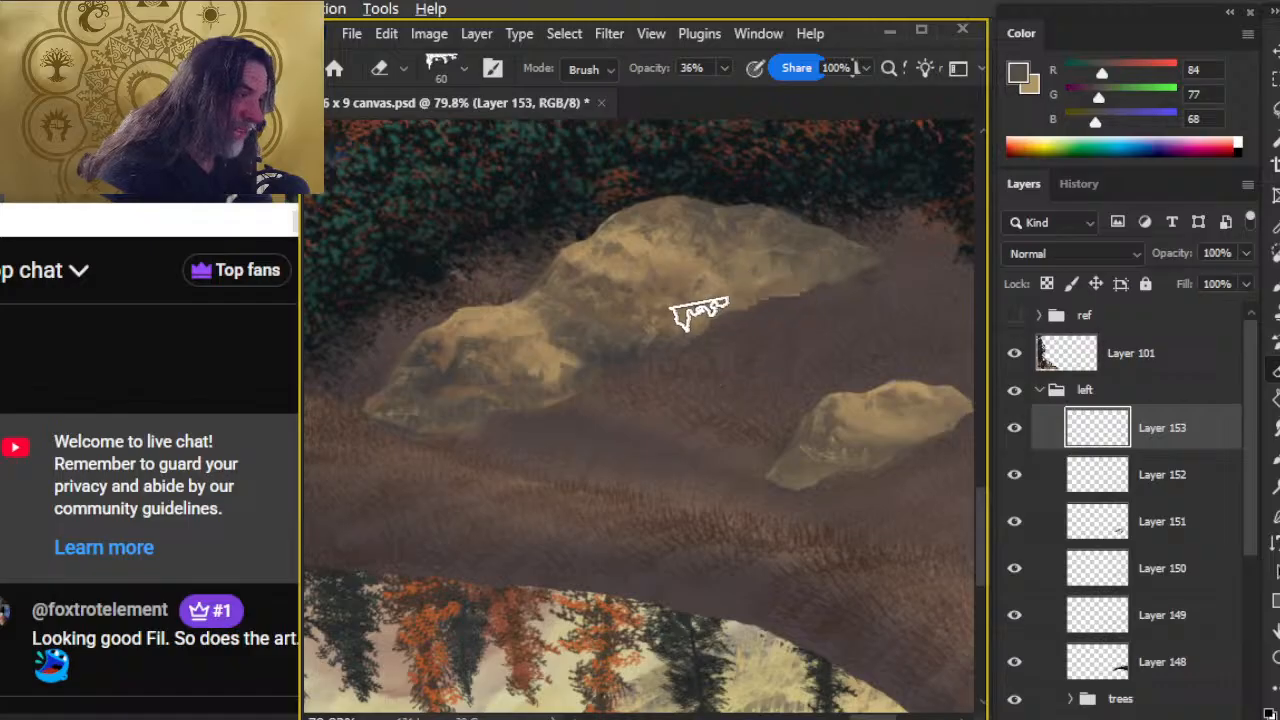
key(b)
key(e)
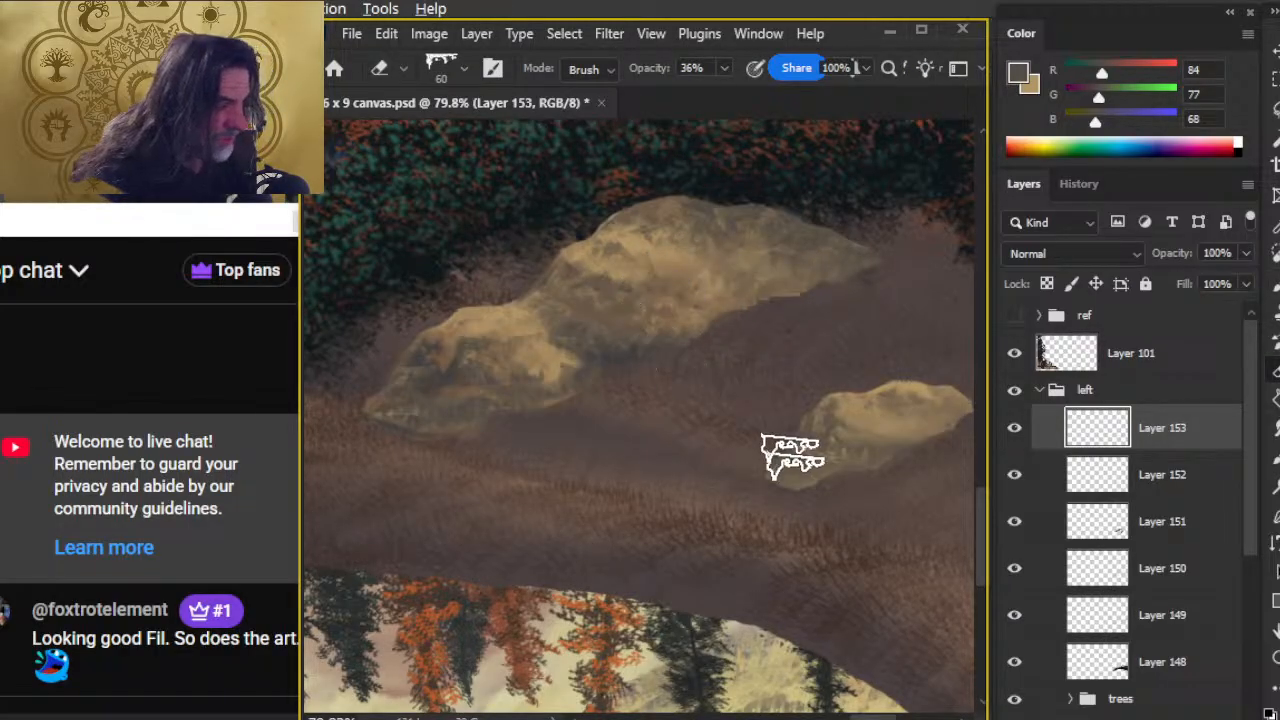
- Break up the left boulder's central and right-hand highlights with dark RGB 84, 77, 68 strokes, blending with the 36% Eraser
key(b)
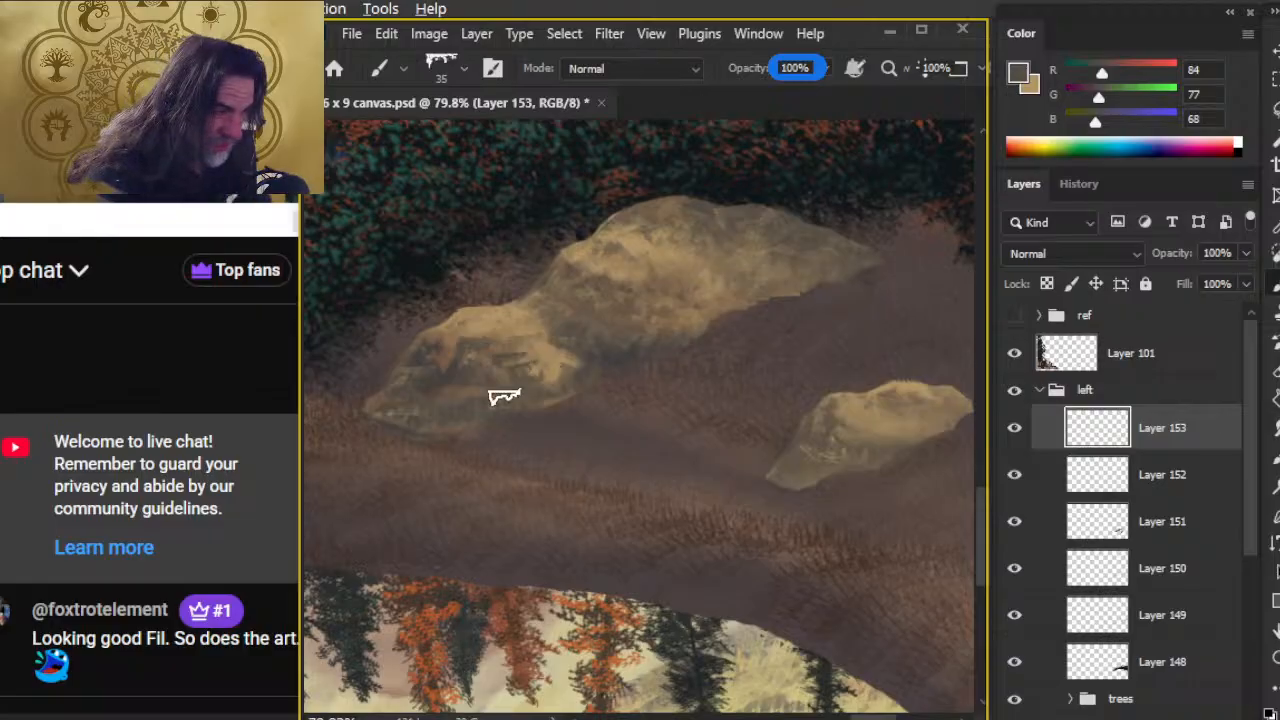
key(e)
key(b)
key(e)
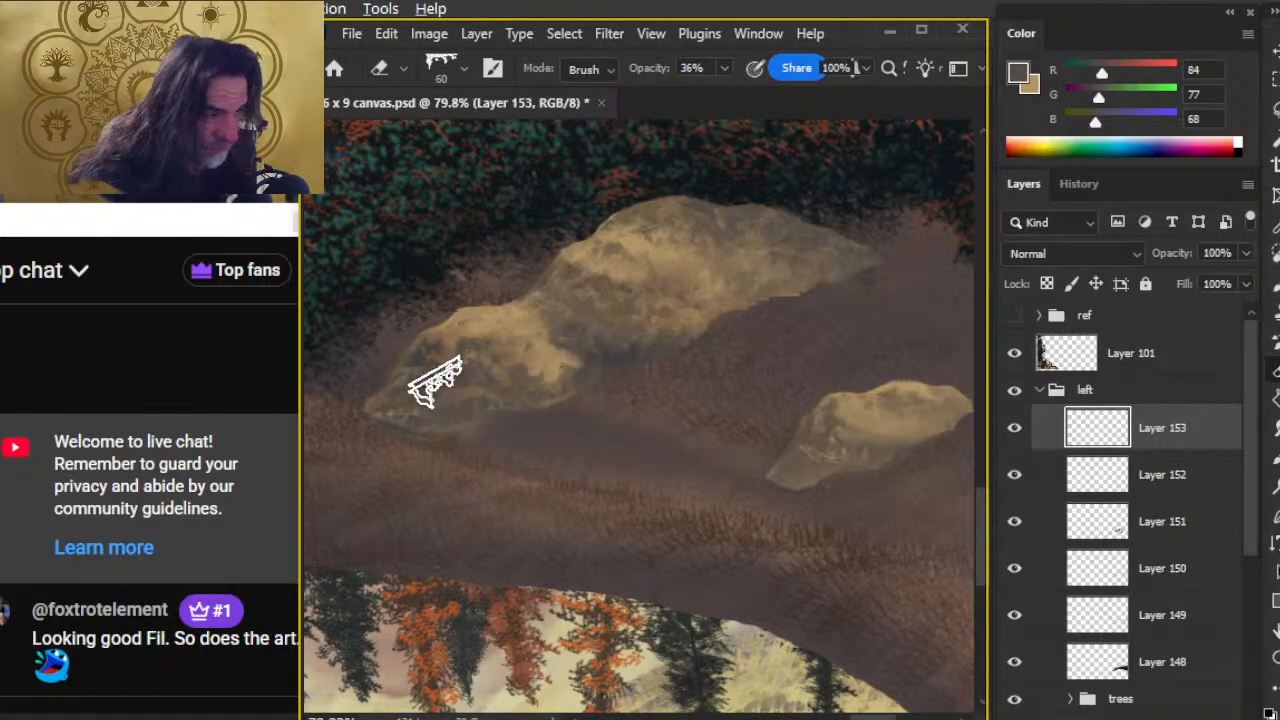
key(b)
key(e)
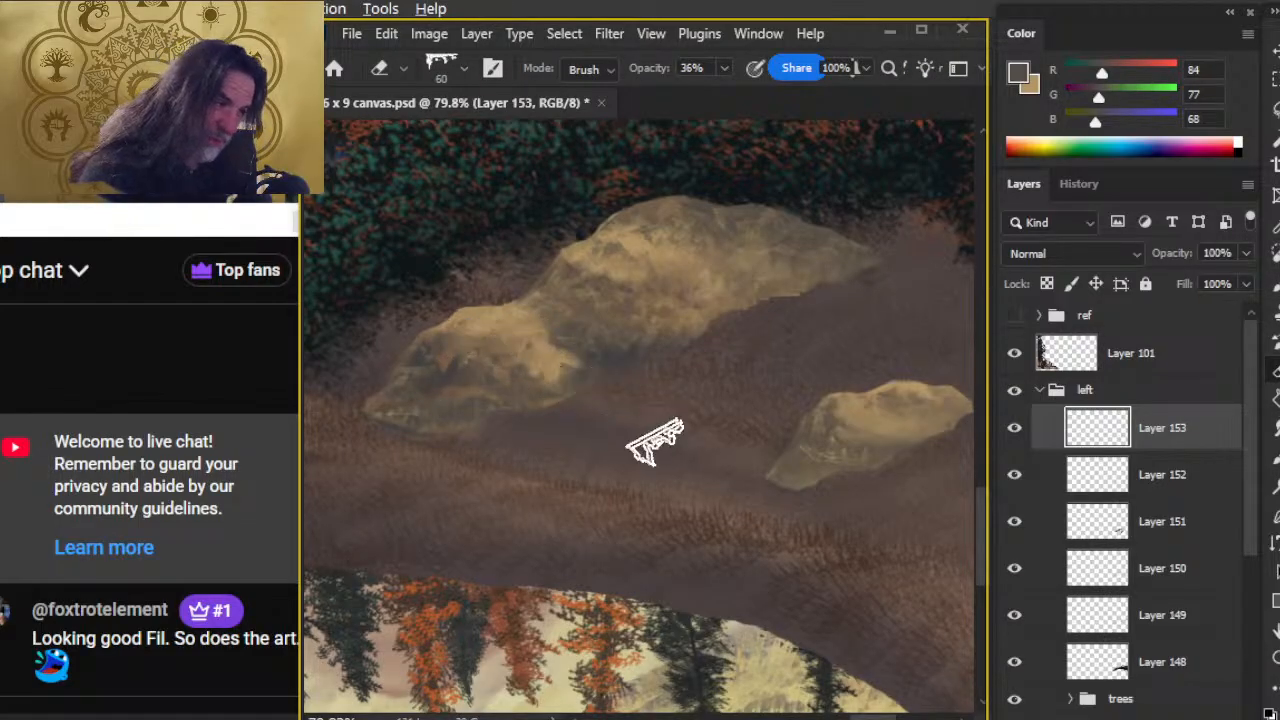
key(b)
key(e)
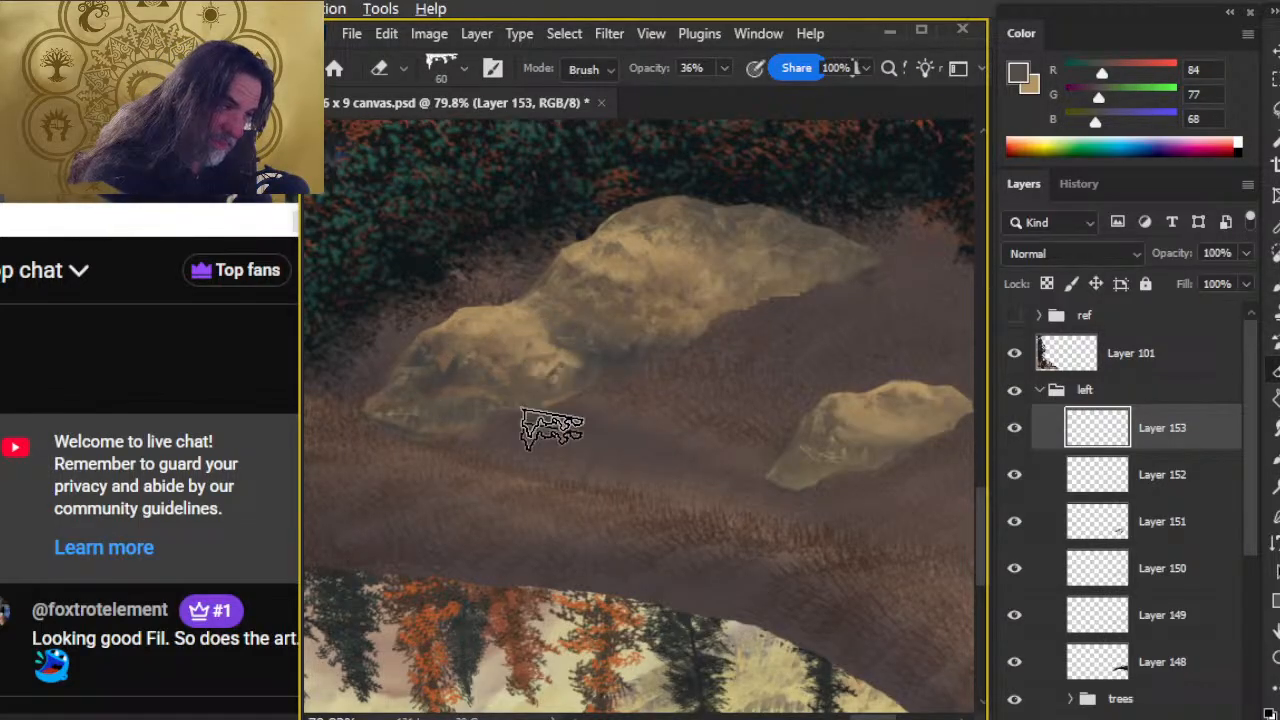
key(z)
drag(694, 491, 645, 553)
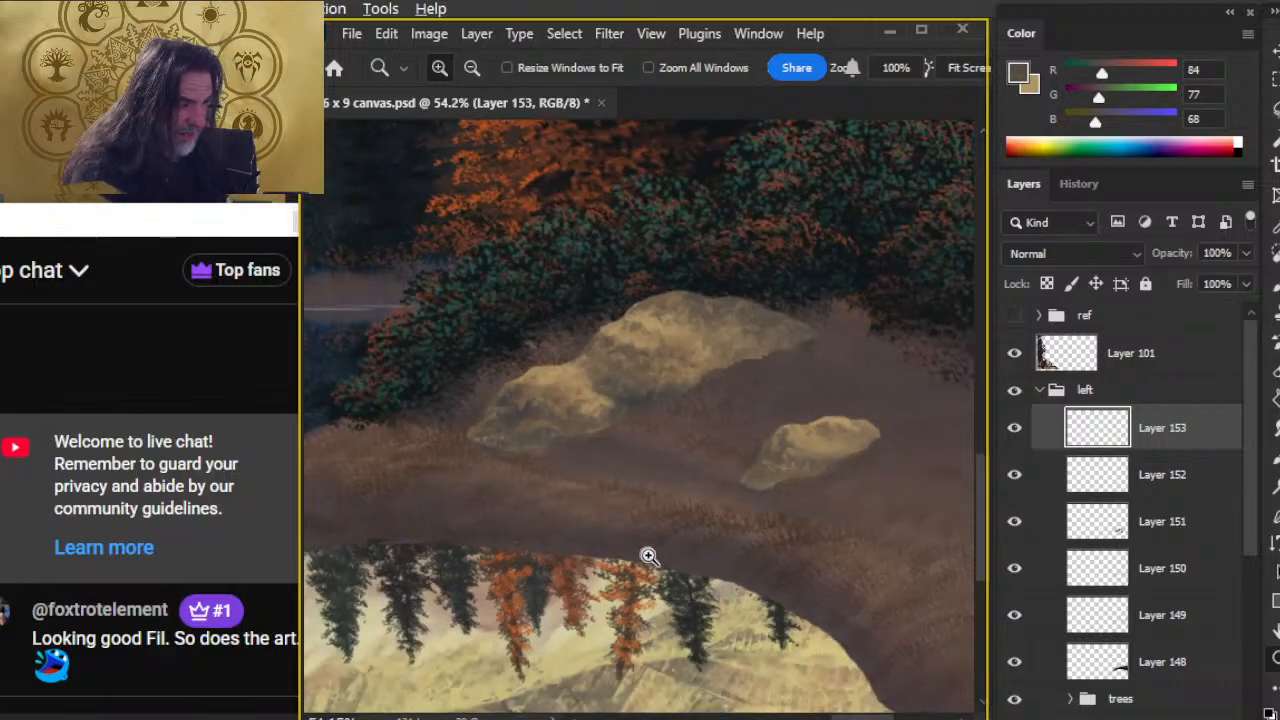
- Paint dark RGB 84, 77, 68 marks across the small right boulder's face, softening them with the 36% Eraser between strokes
drag(782, 489, 739, 443)
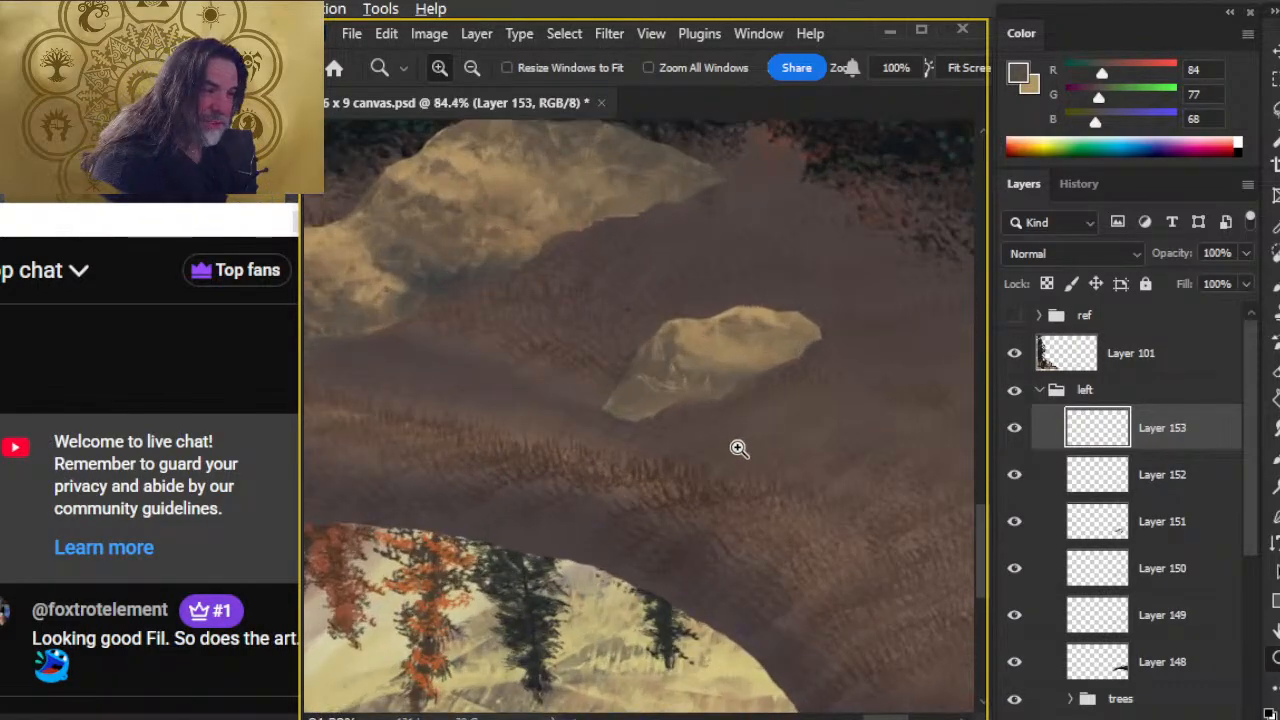
key(b)
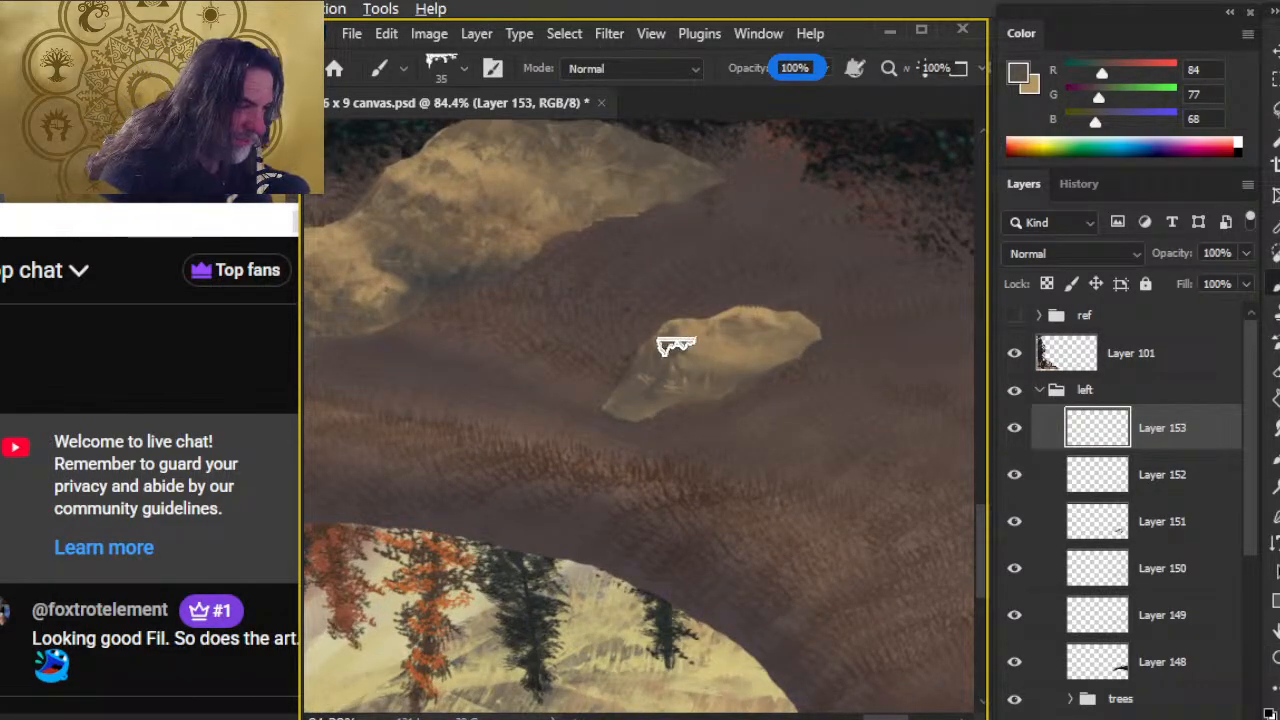
key(e)
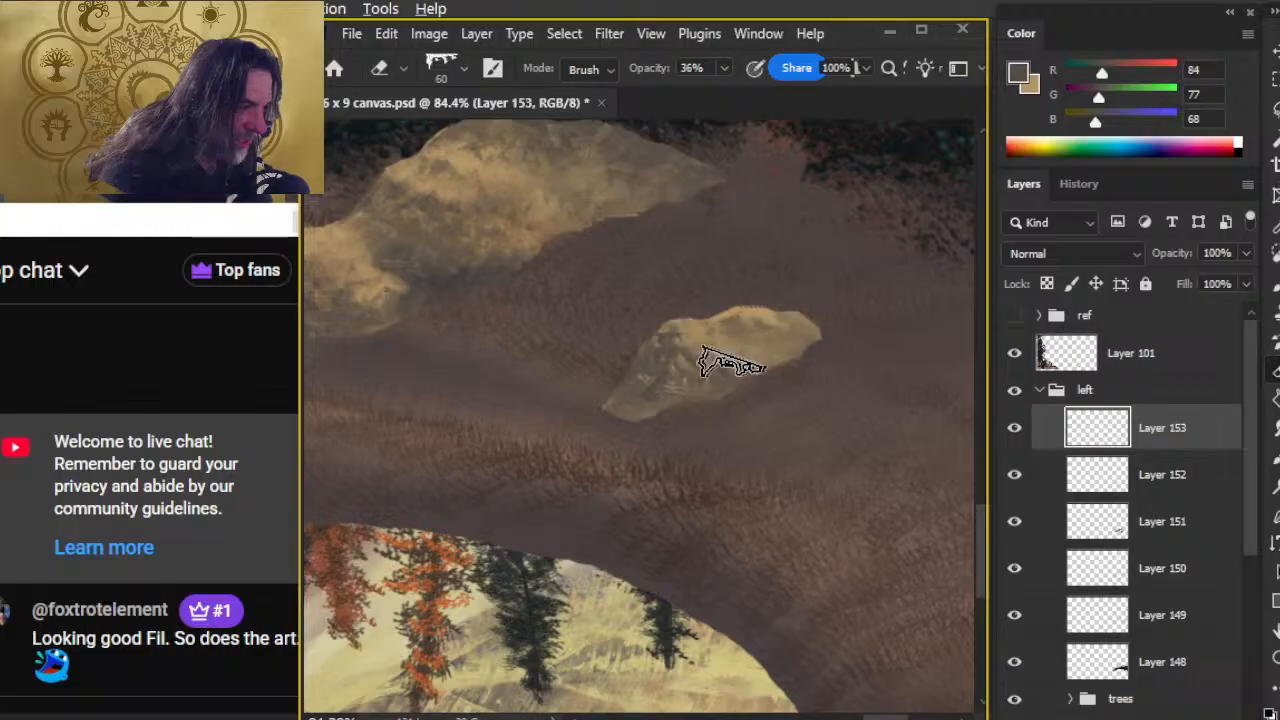
key(b)
key(e)
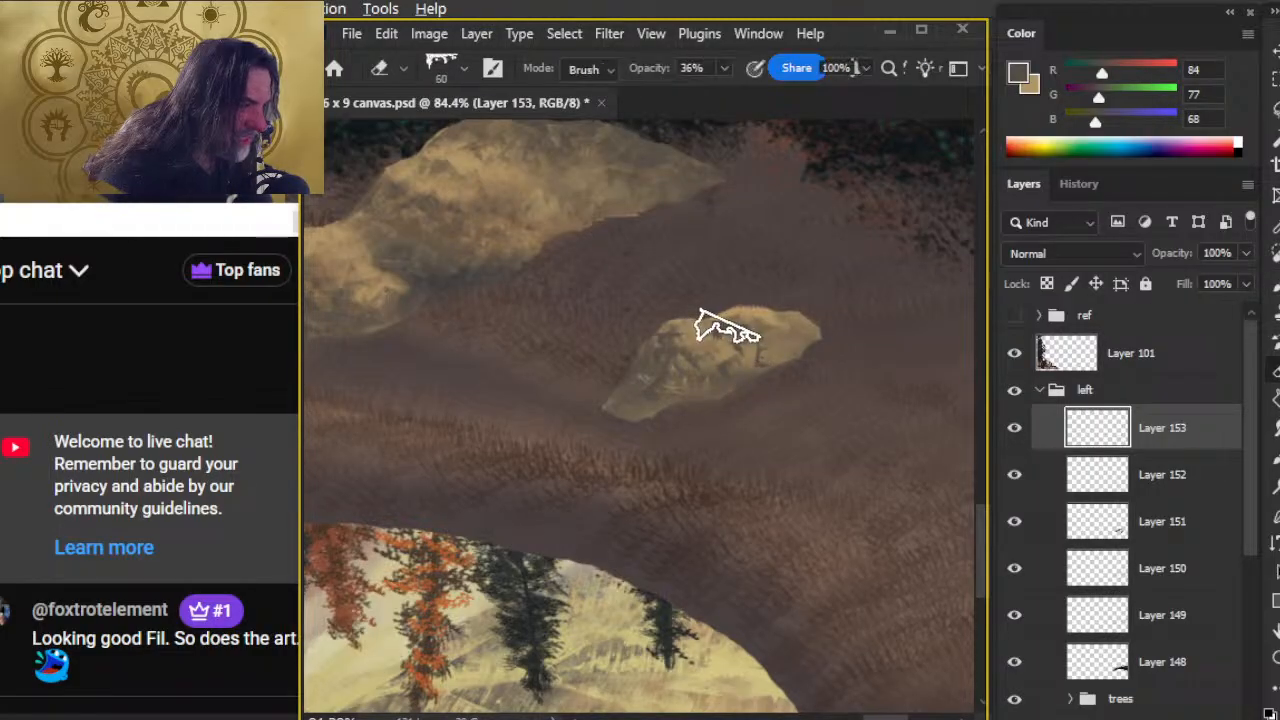
key(b)
key(e)
key(b)
- Brush RGB 180, 149, 102 highlights onto the small boulder and soften them with the 36% Eraser
key(x)
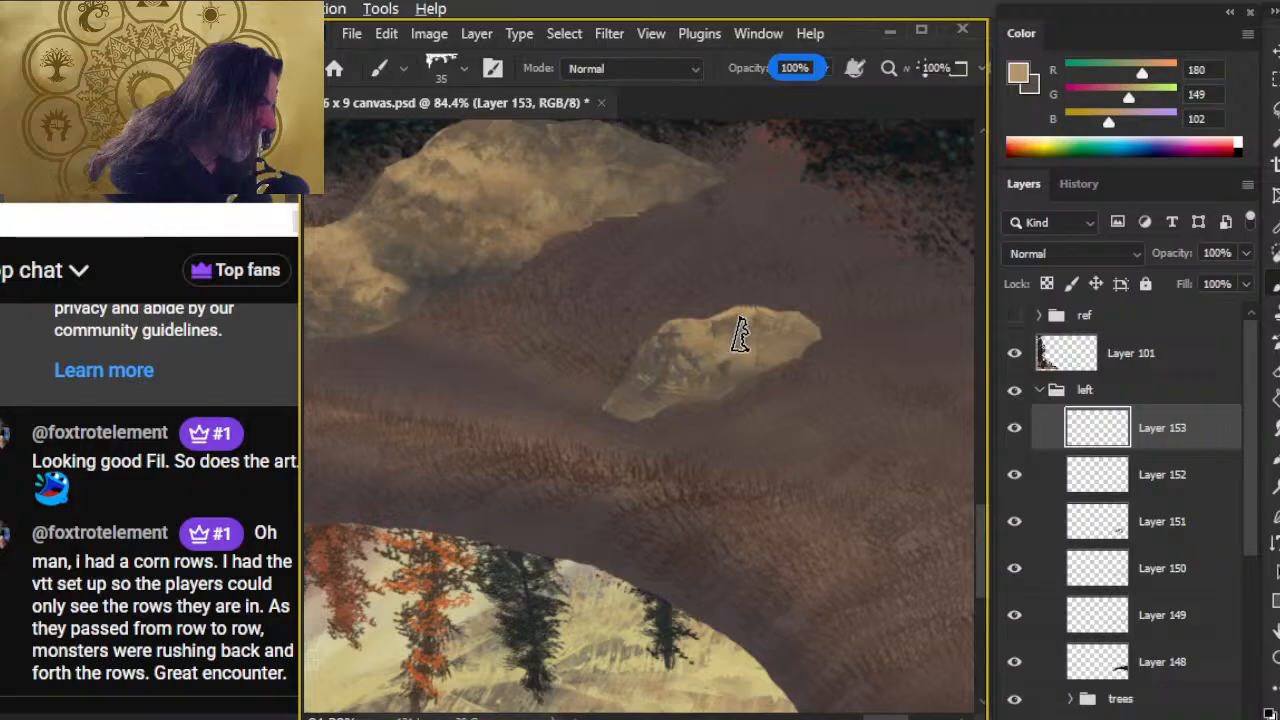
key(e)
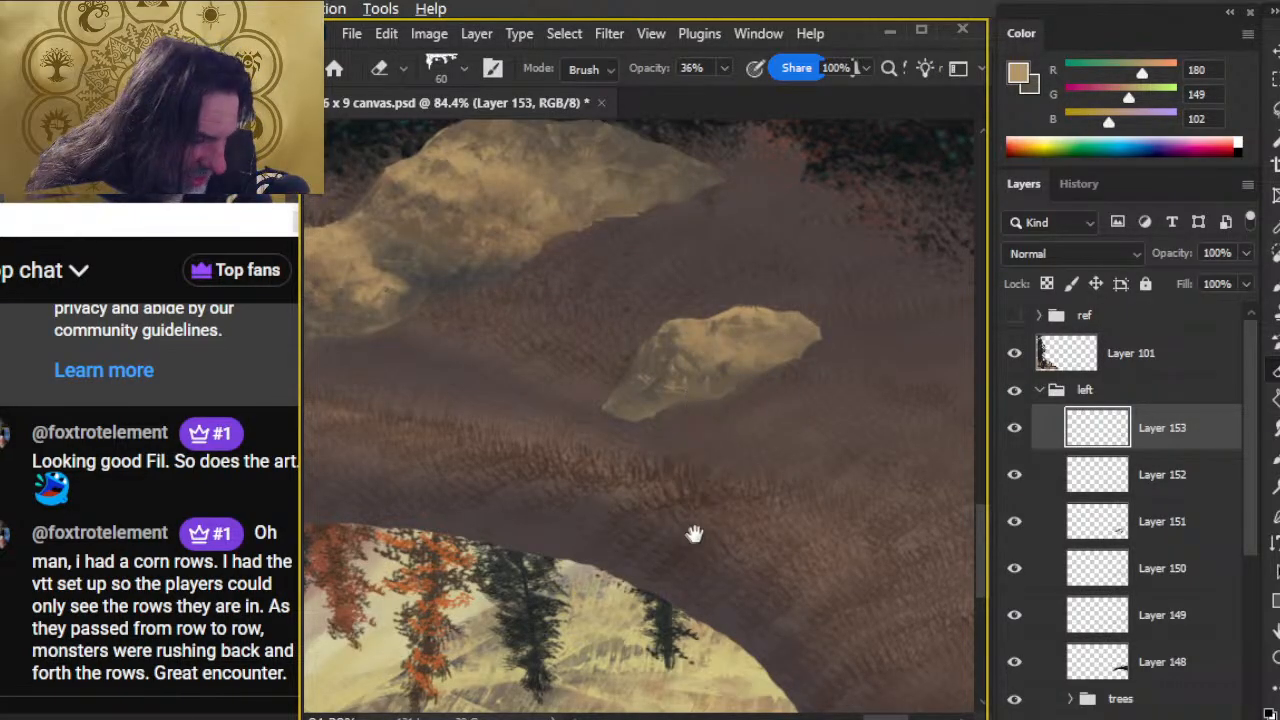
drag(696, 528, 638, 457)
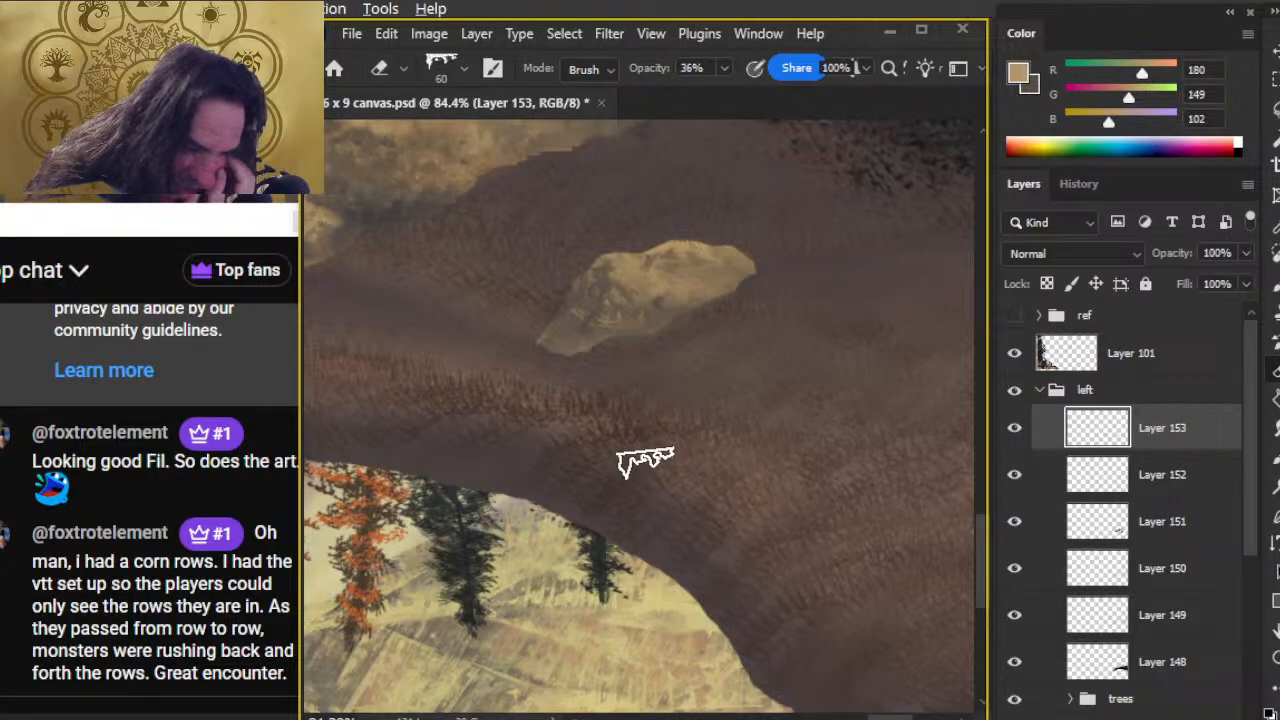
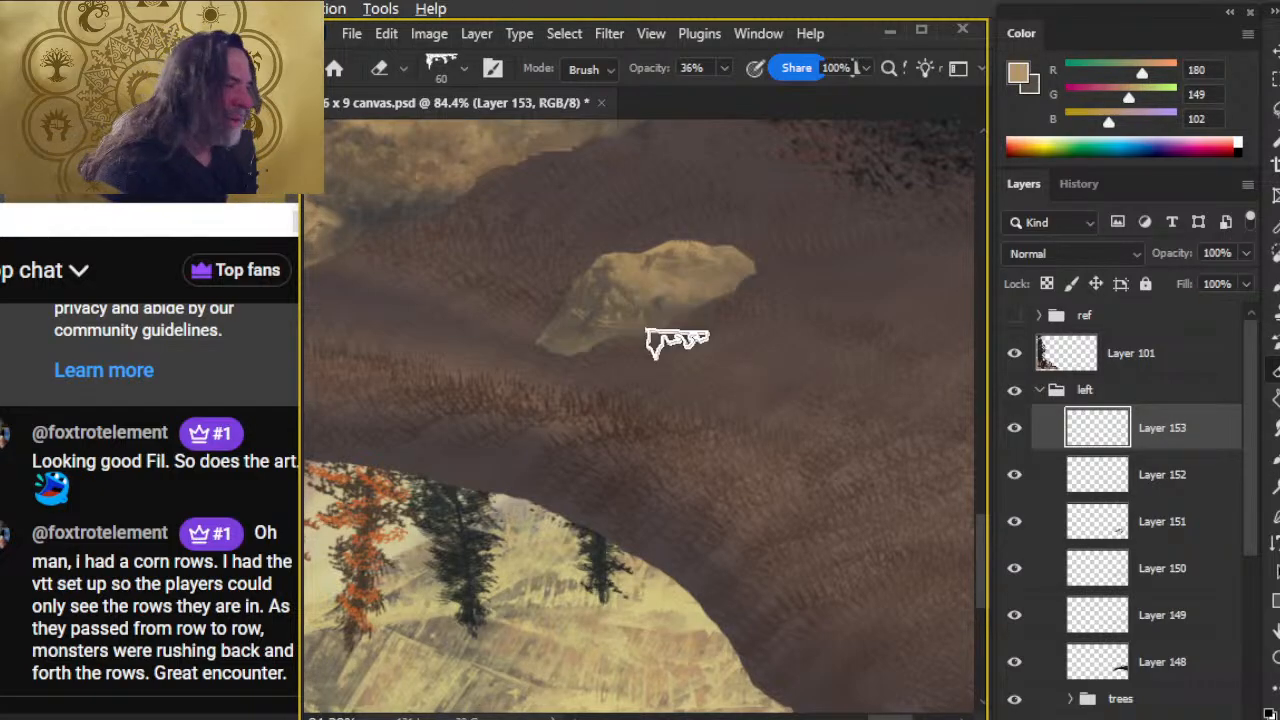
key(b)
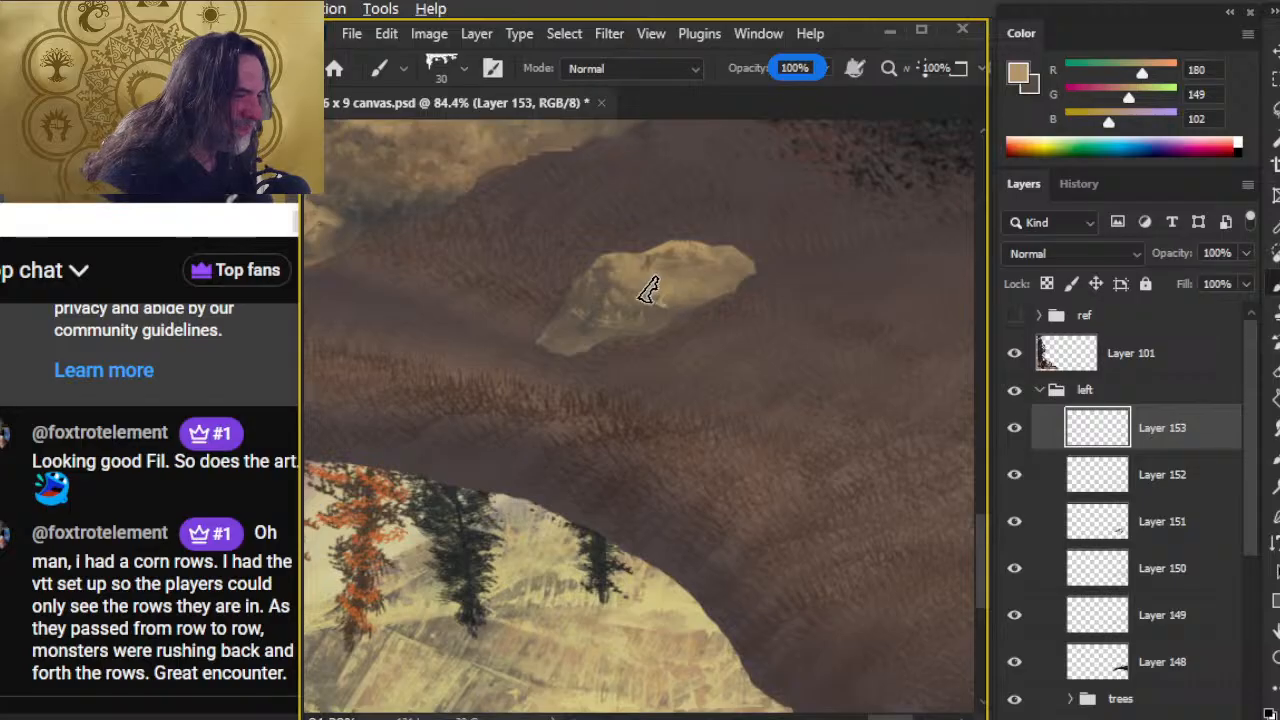
- Add dark RGB 84, 77, 68 cracks to the small boulder's centre and right side, blending with the 36% Eraser
alt+click(637, 340)
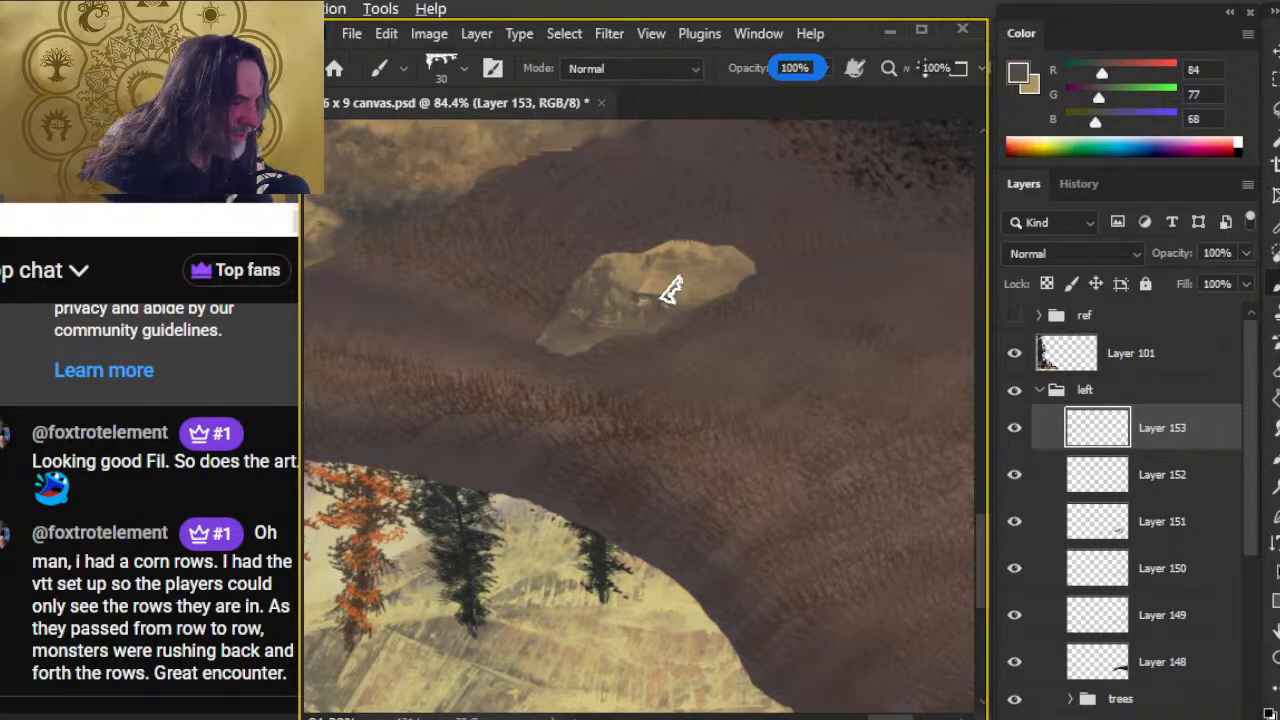
key(e)
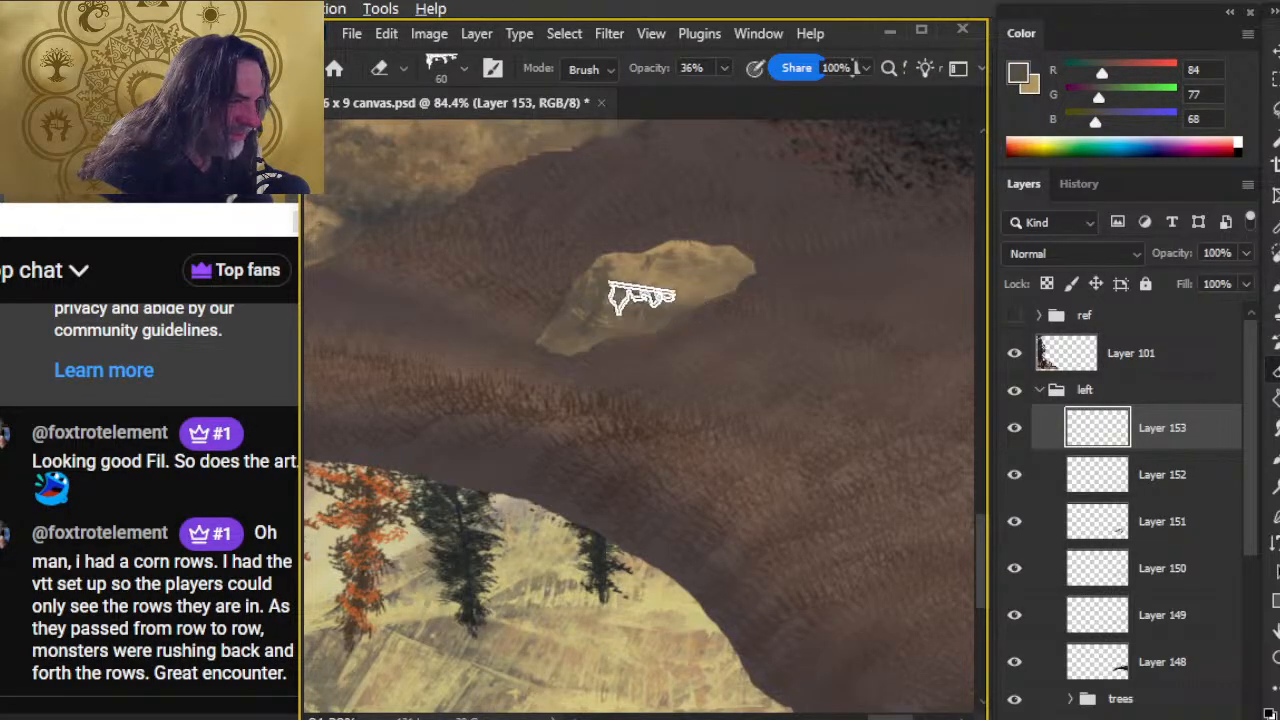
key(b)
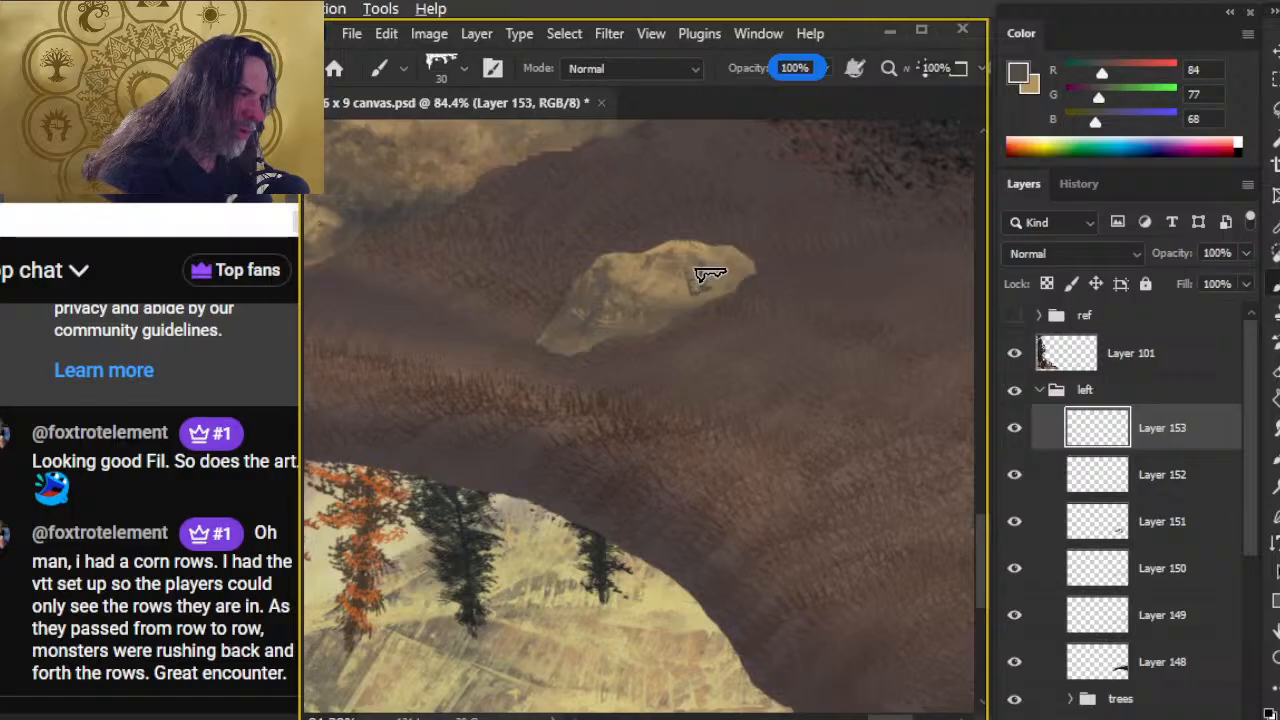
key(e)
drag(711, 286, 738, 294)
key(b)
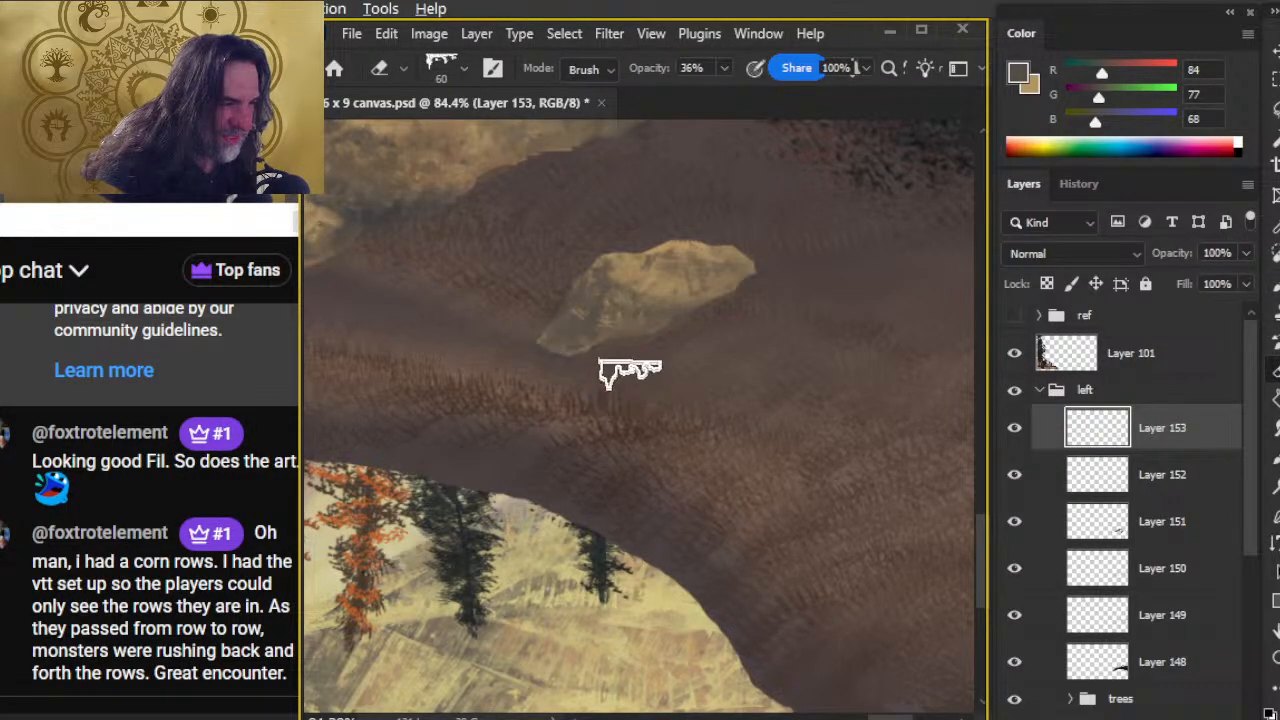
- Paint RGB 180, 149, 102 highlights along the small boulder's lower left and lower central face, fading them with the Eraser
key(b)
alt+click(572, 347)
key(e)
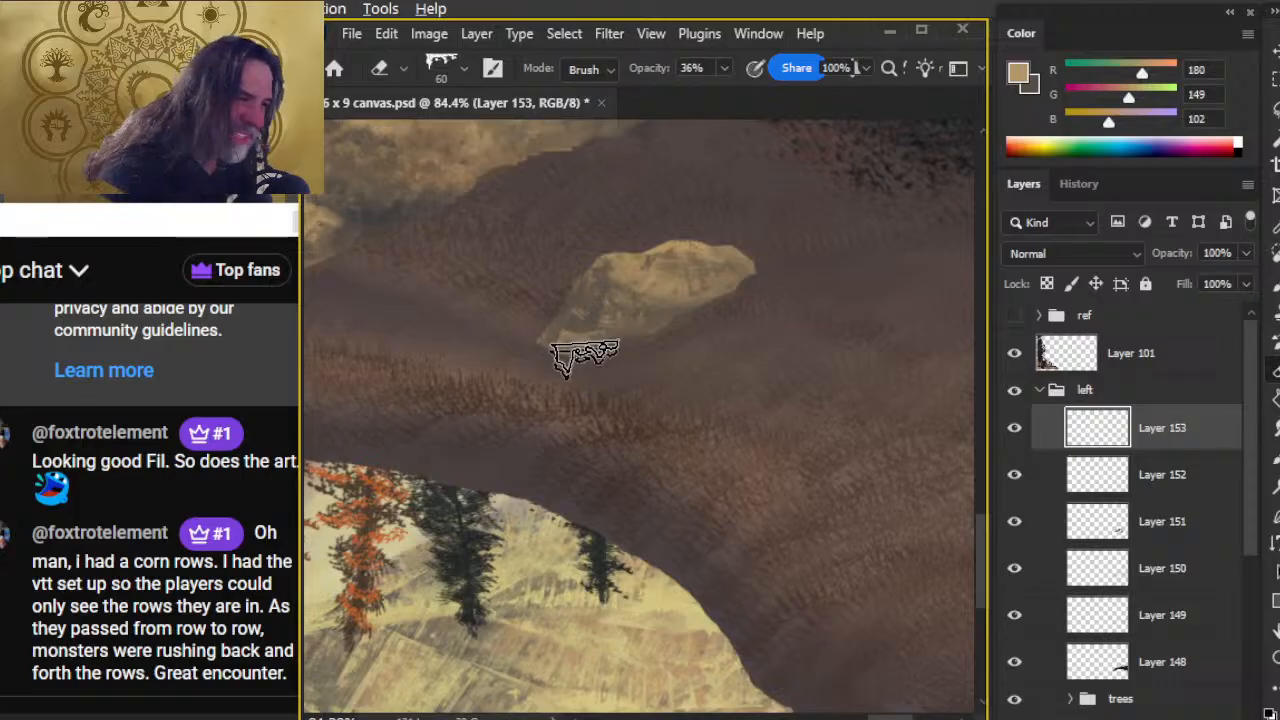
key(b)
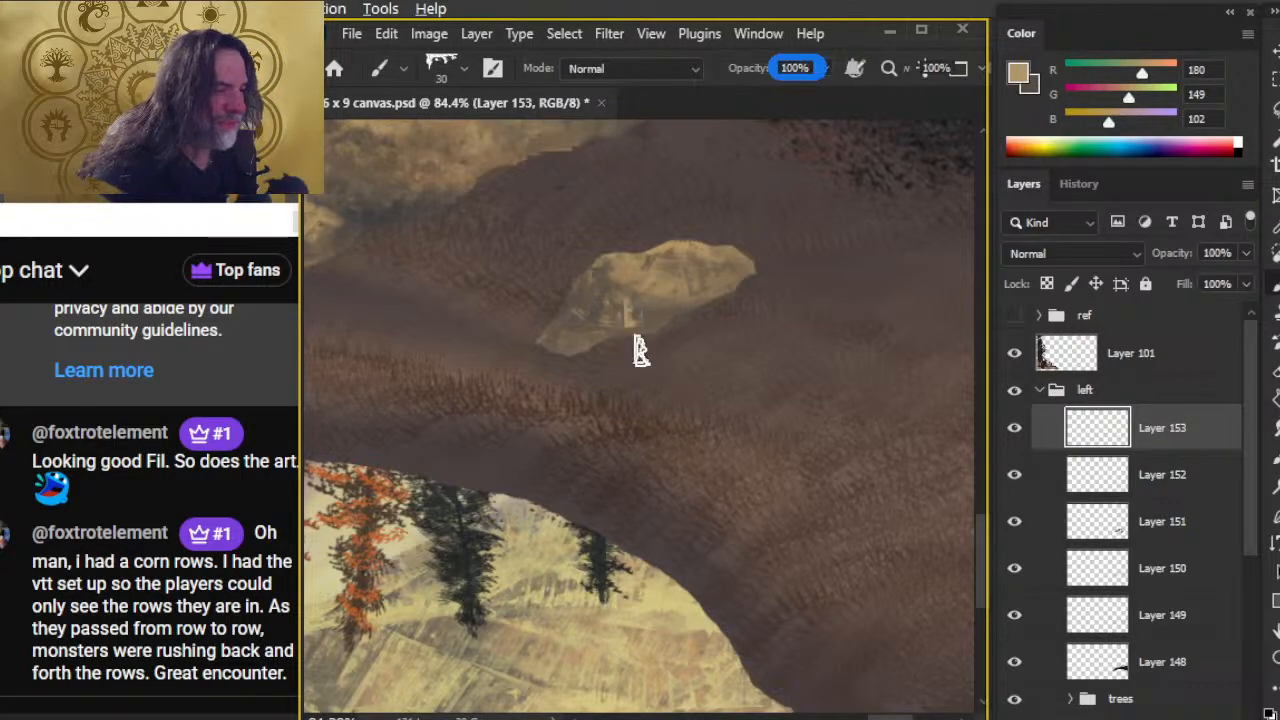
key(e)
- Open Corn Field Knot 9.jpg from the Cornfield Maze Tiles folder in Part I, Region A
click(357, 36)
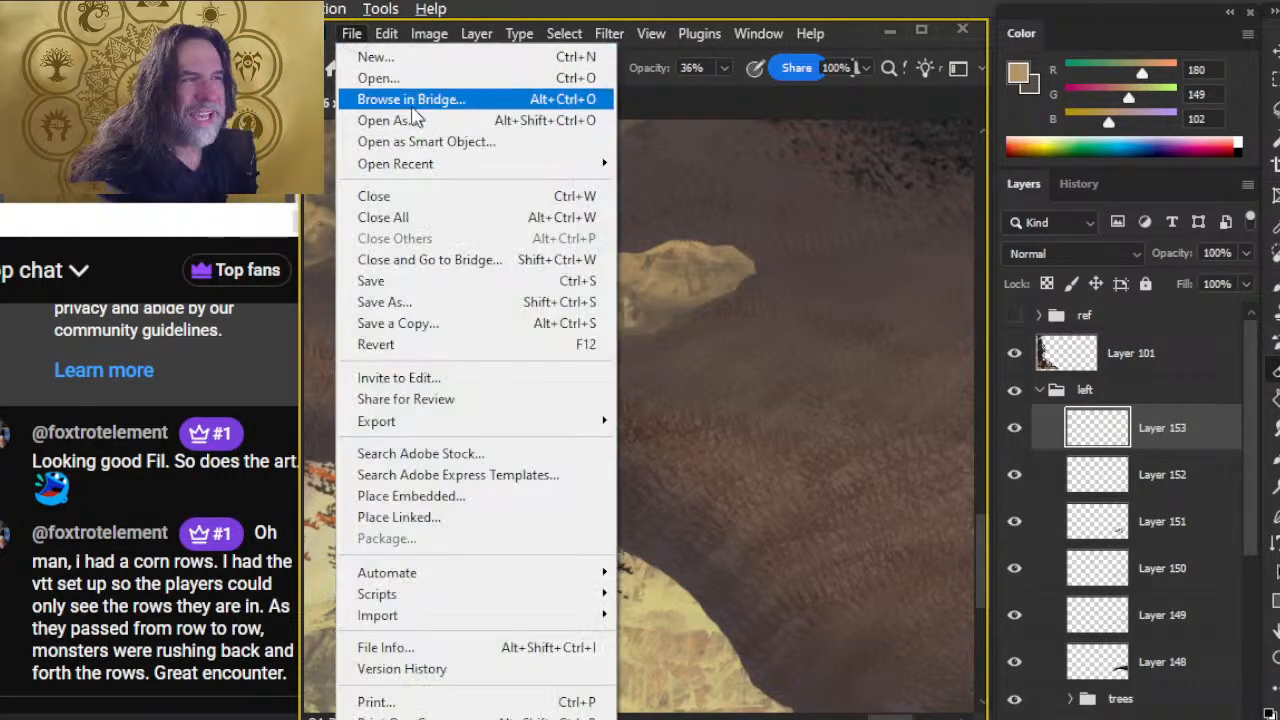
click(414, 77)
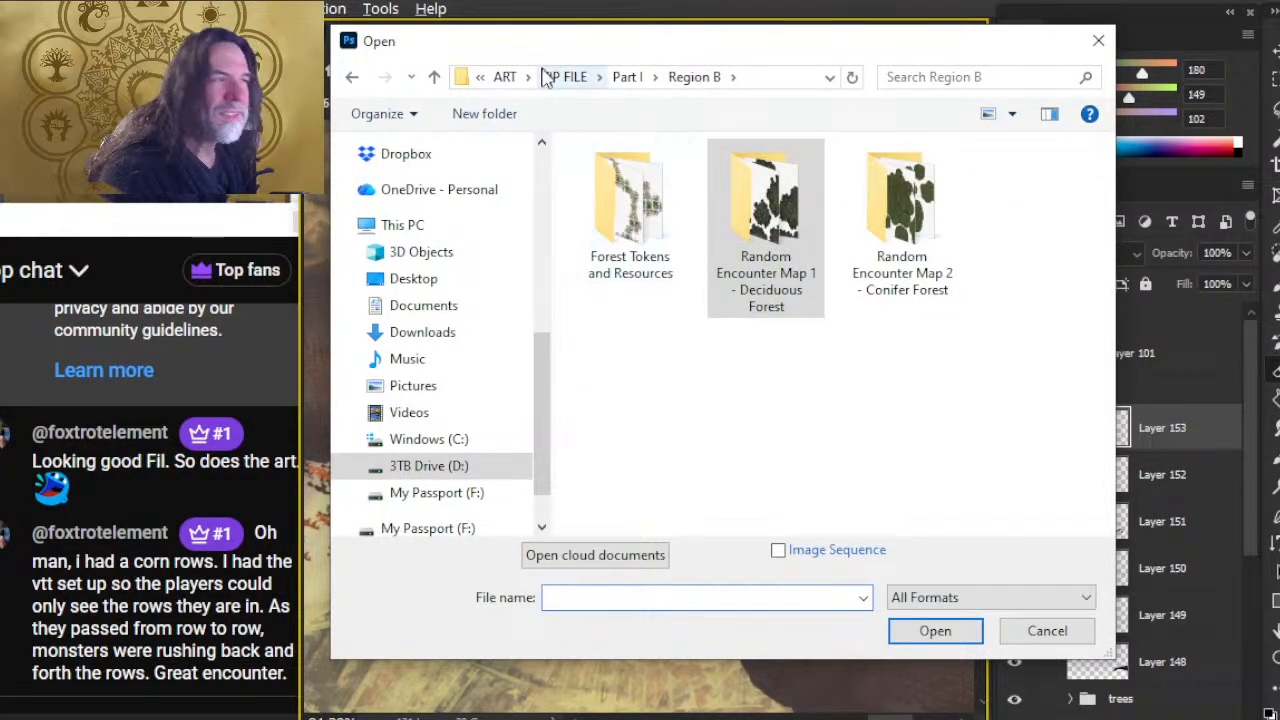
click(627, 80)
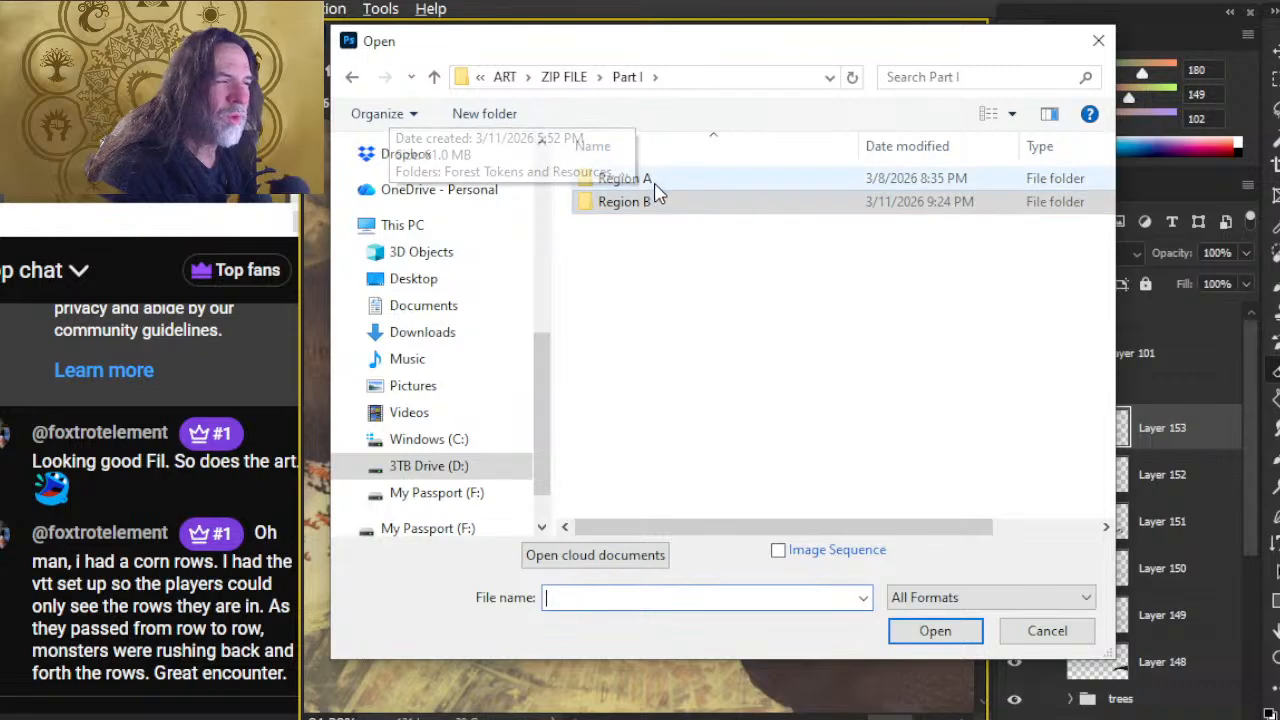
double_click(628, 178)
click(690, 182)
double_click(690, 182)
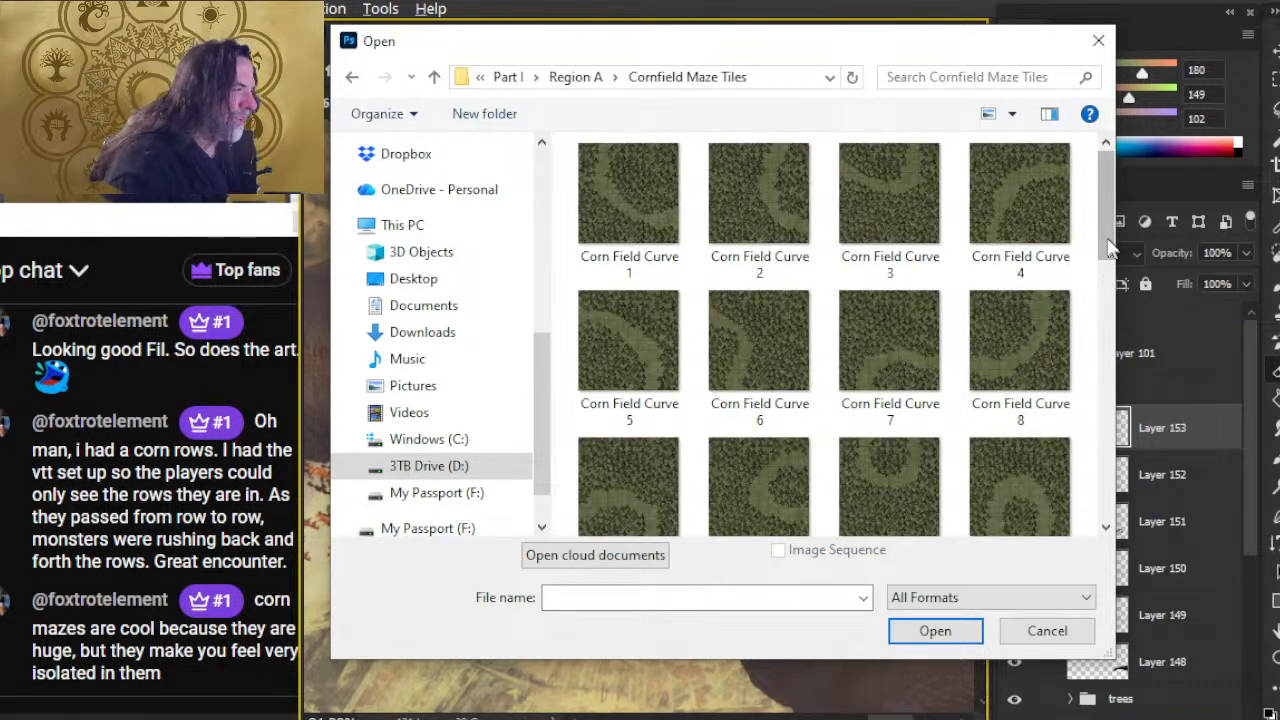
drag(1104, 242, 1113, 494)
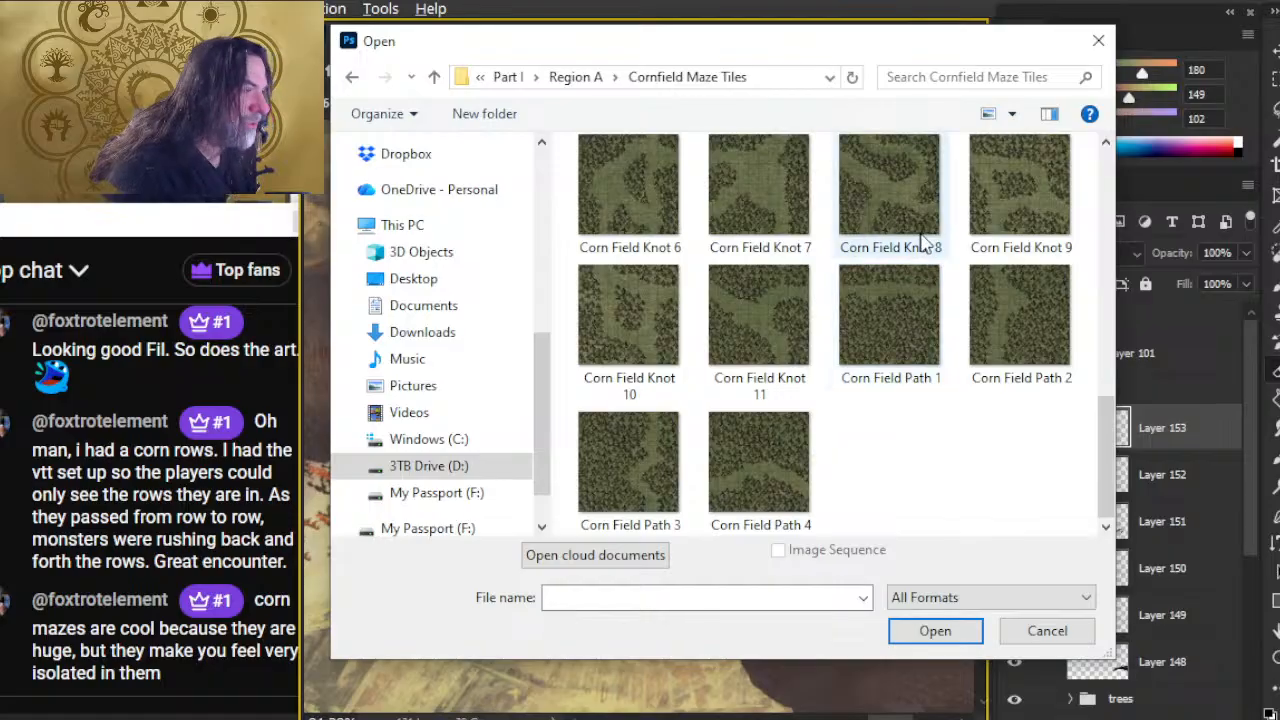
double_click(988, 192)
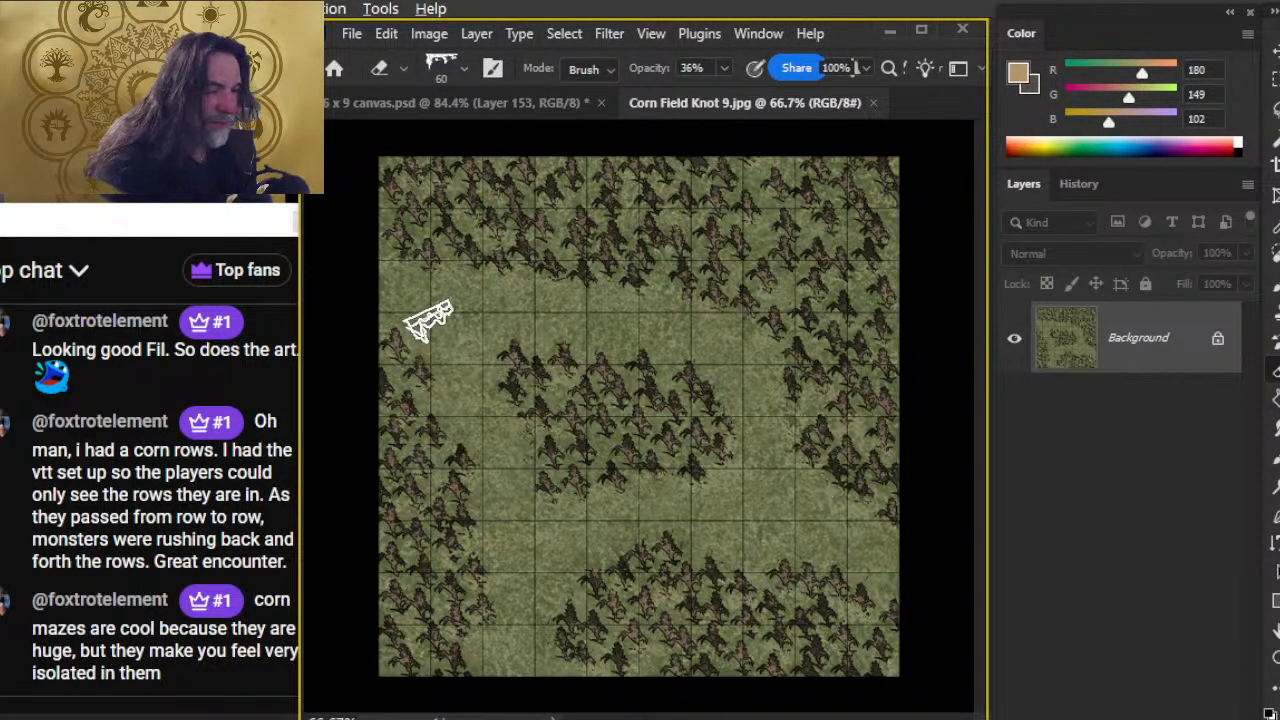
- Outline the upper right corn cluster with the Lasso to demonstrate a large hidden area, clearing each selection
key(l)
drag(858, 248, 803, 198)
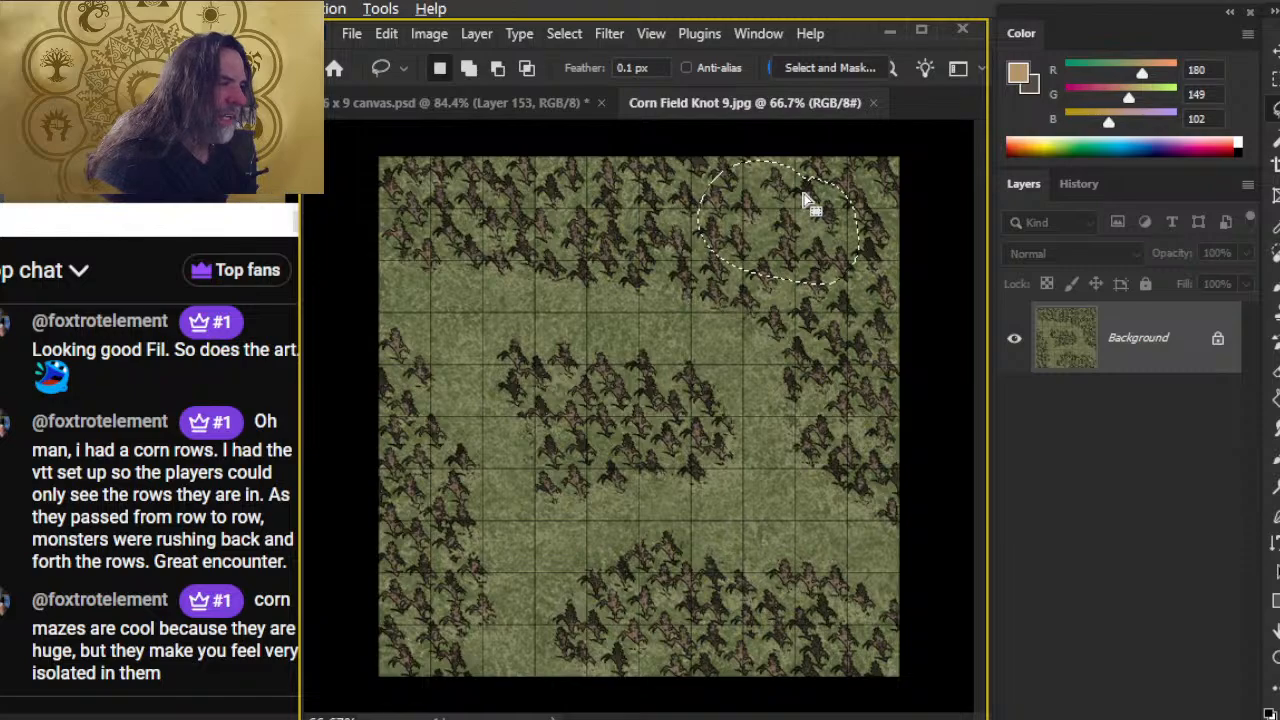
click(570, 309)
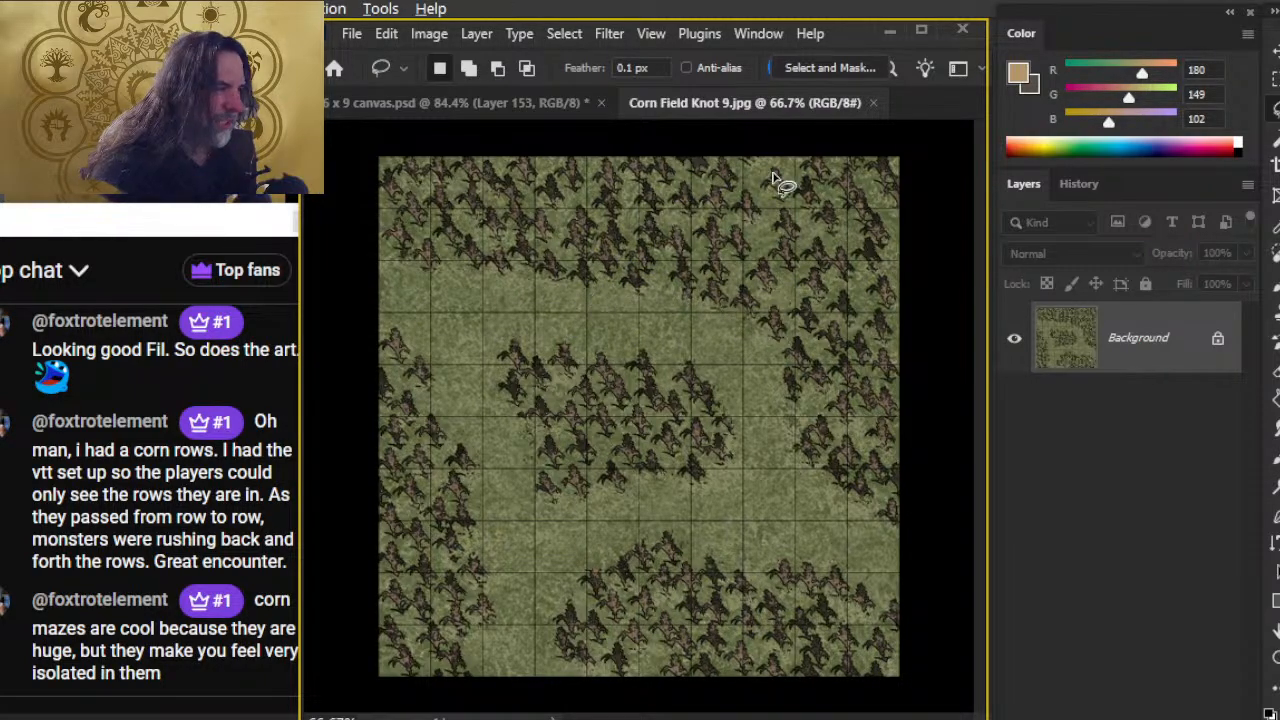
drag(848, 305, 808, 168)
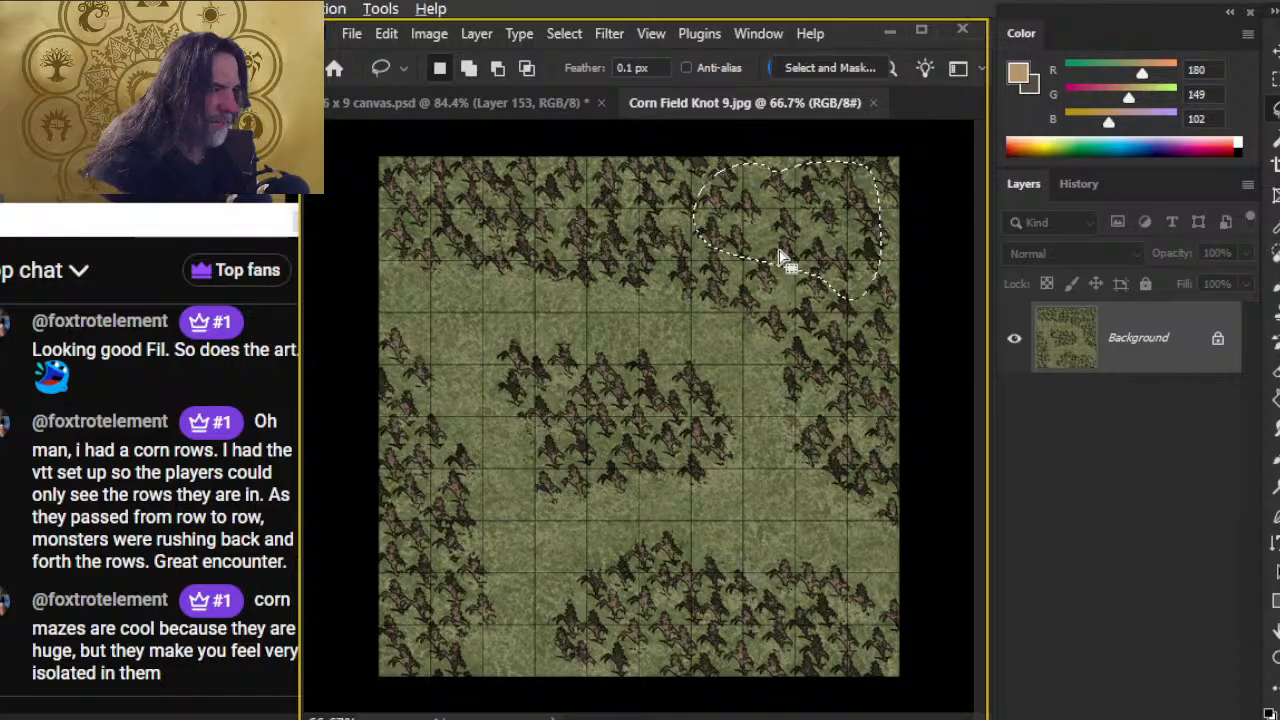
click(829, 322)
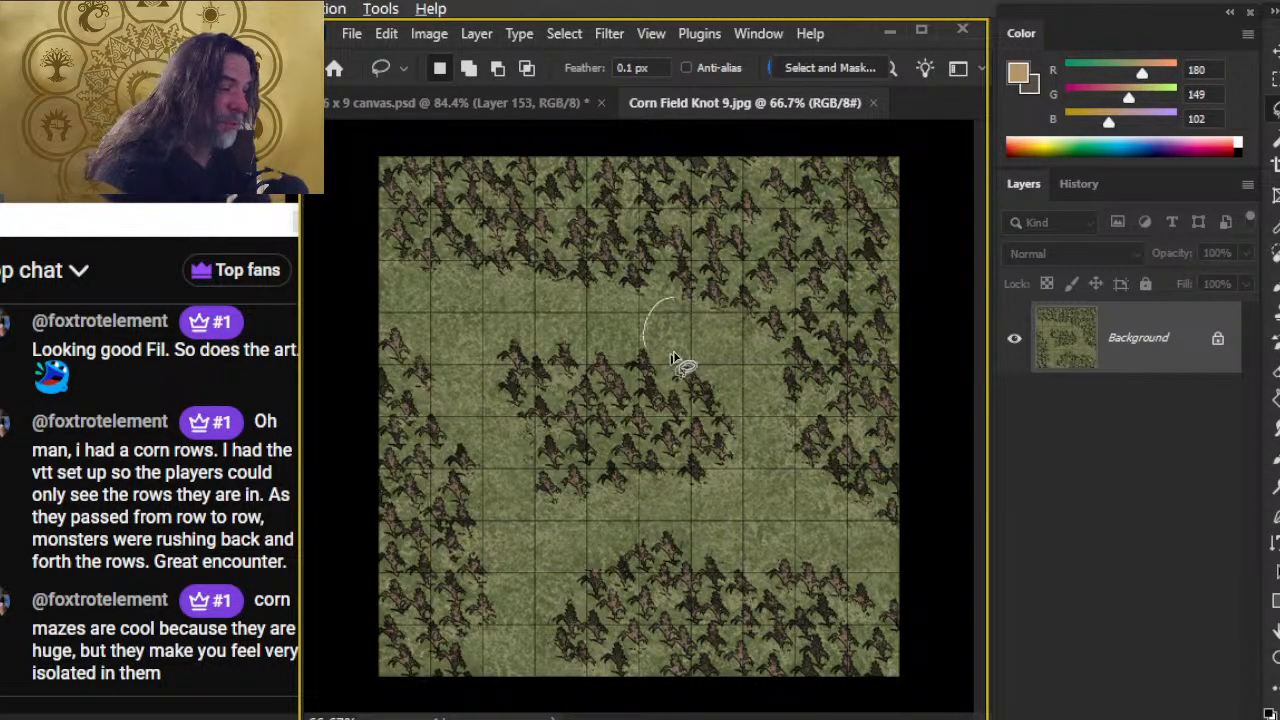
- Lasso several small patches in the upper right corn and move the selection over the clearing between the corn clusters
drag(817, 241, 812, 250)
drag(740, 200, 700, 210)
mouse_move(866, 222)
mouse_down()
mouse_move(886, 194)
mouse_move(866, 208)
mouse_up()
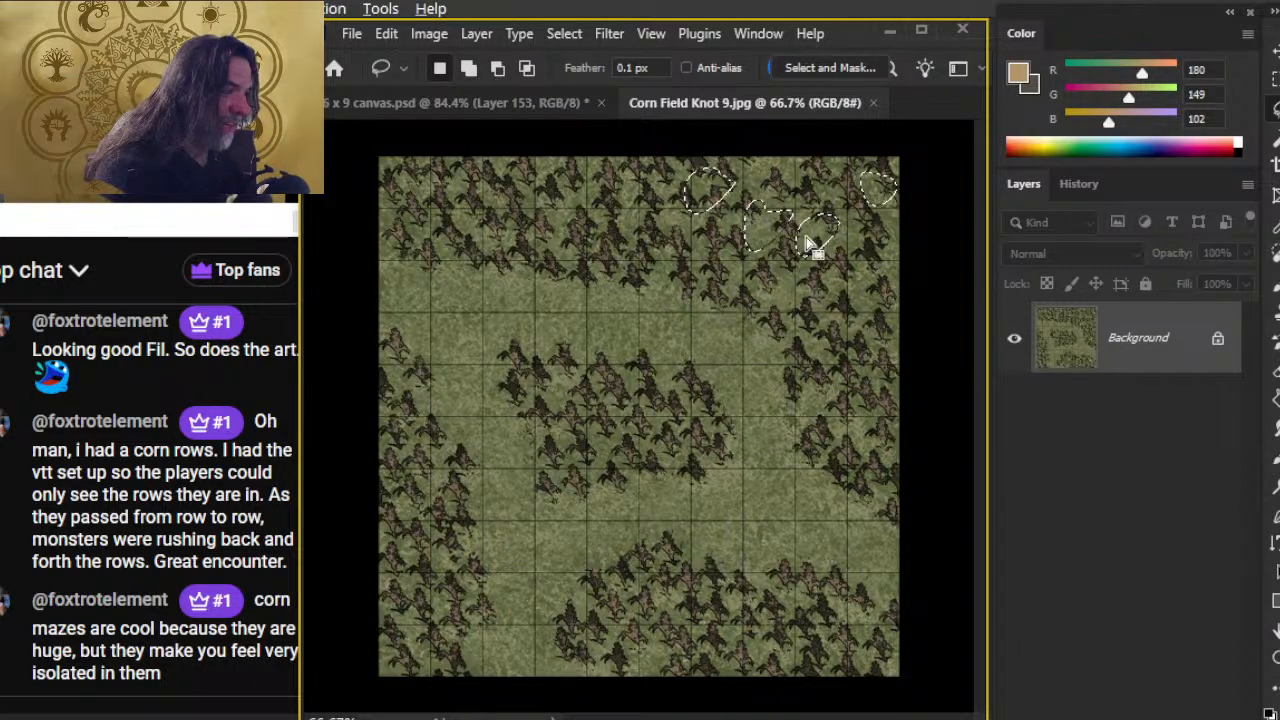
drag(815, 268, 720, 256)
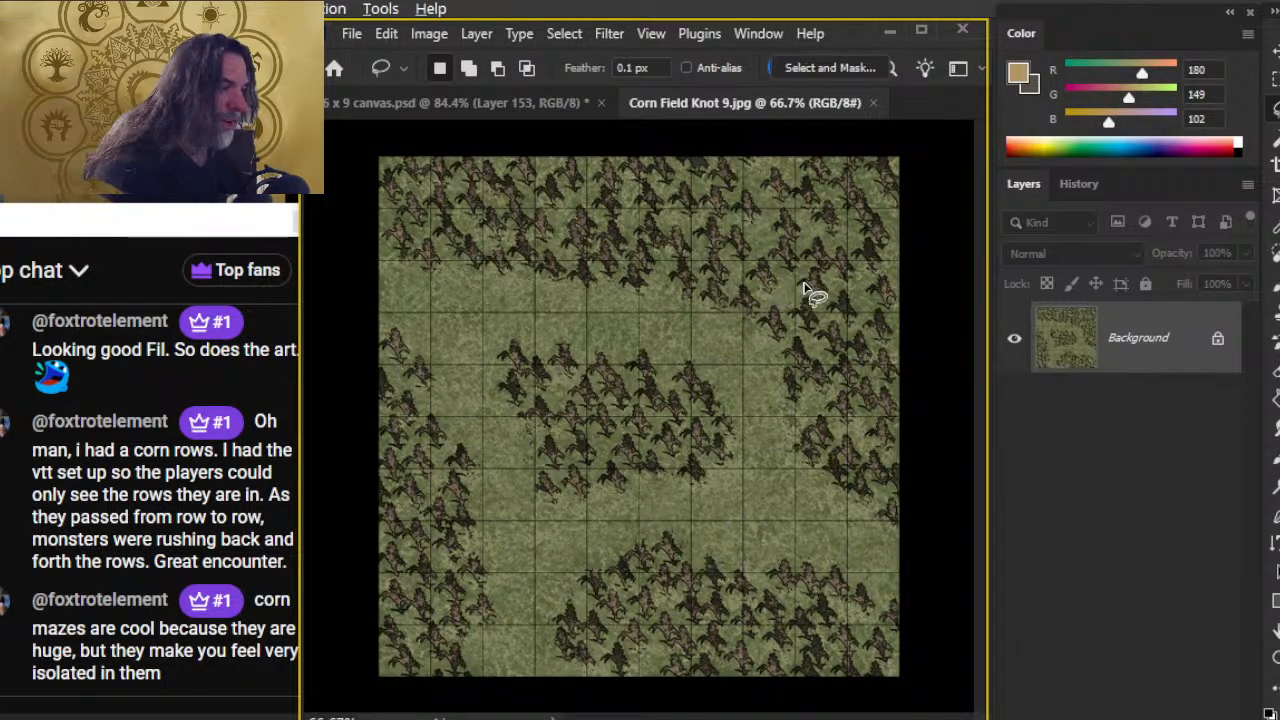
key(ctrl+z)
mouse_move(710, 195)
mouse_down()
mouse_move(697, 253)
mouse_move(507, 310)
mouse_move(515, 293)
mouse_move(520, 304)
mouse_up()
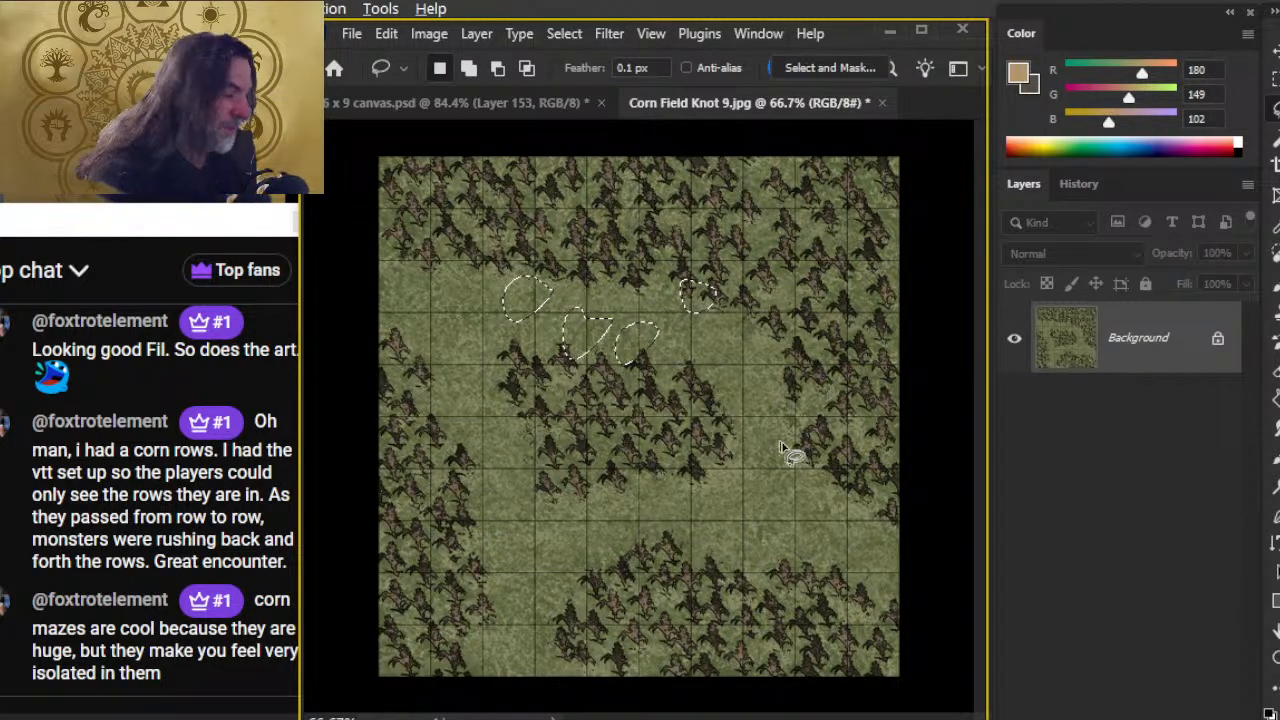
- Close Corn Field Knot 9.jpg without saving its changes
key(z)
drag(786, 443, 712, 443)
key(l)
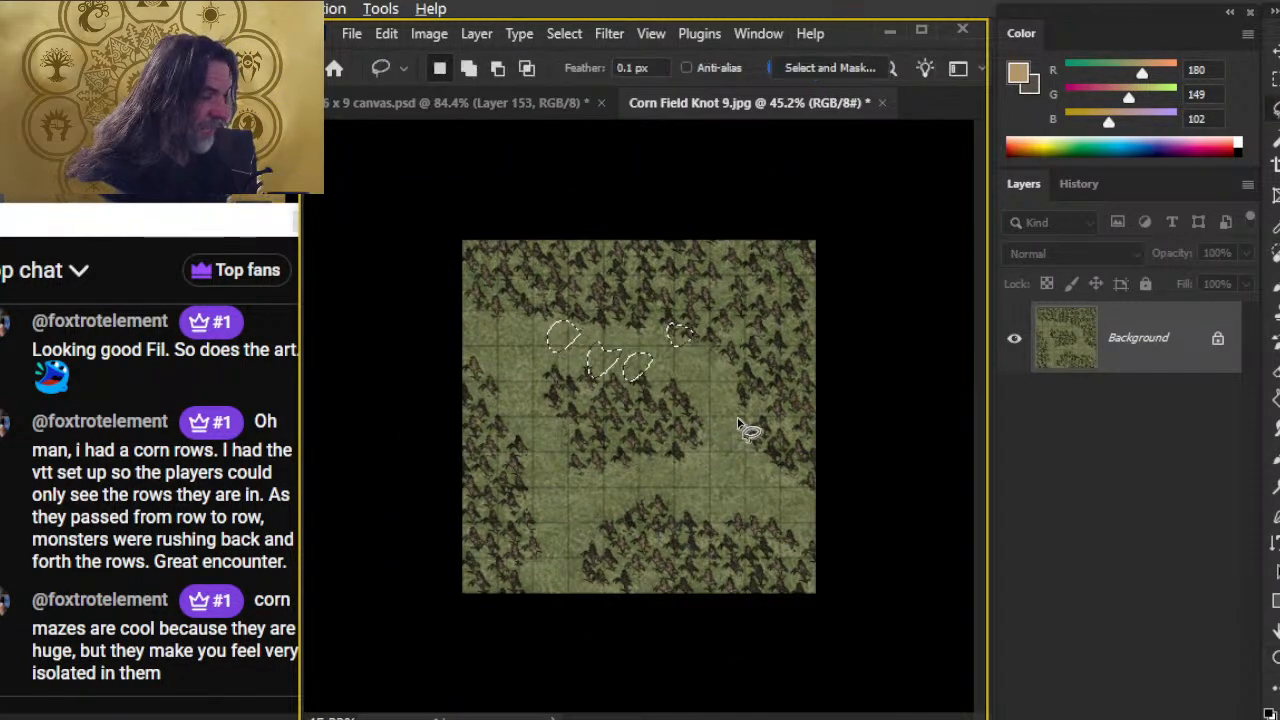
click(879, 103)
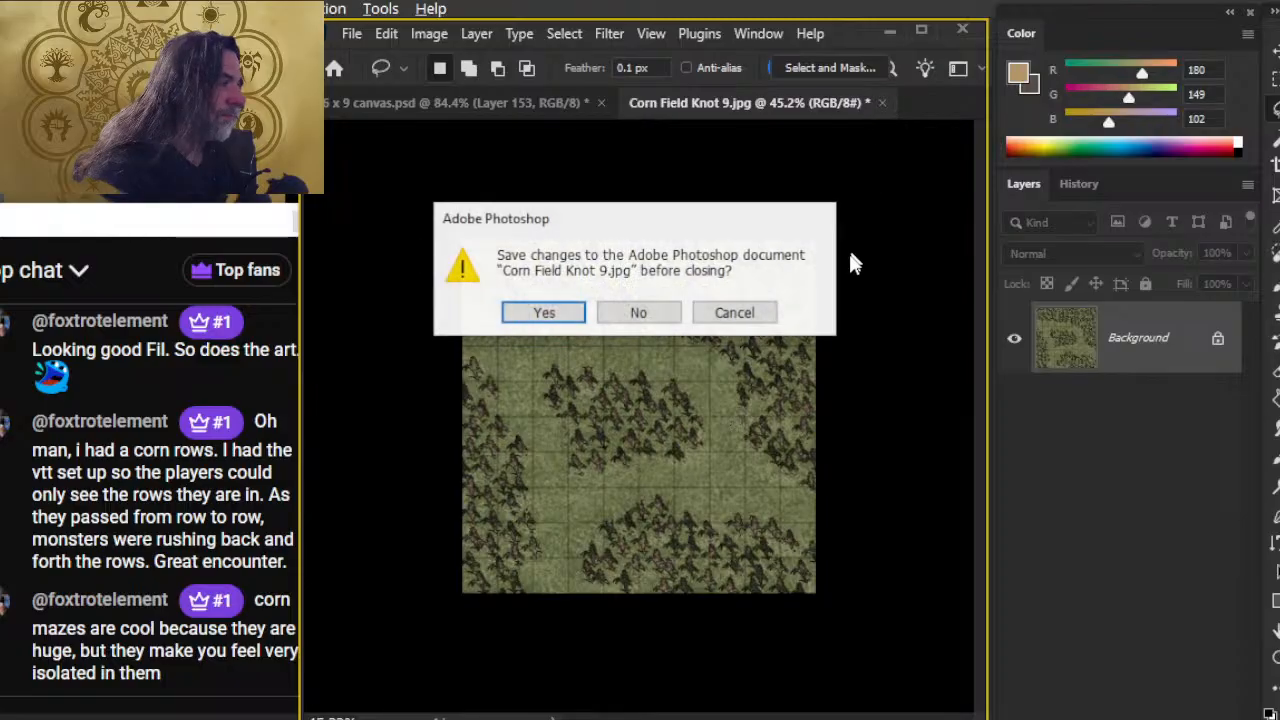
click(642, 310)
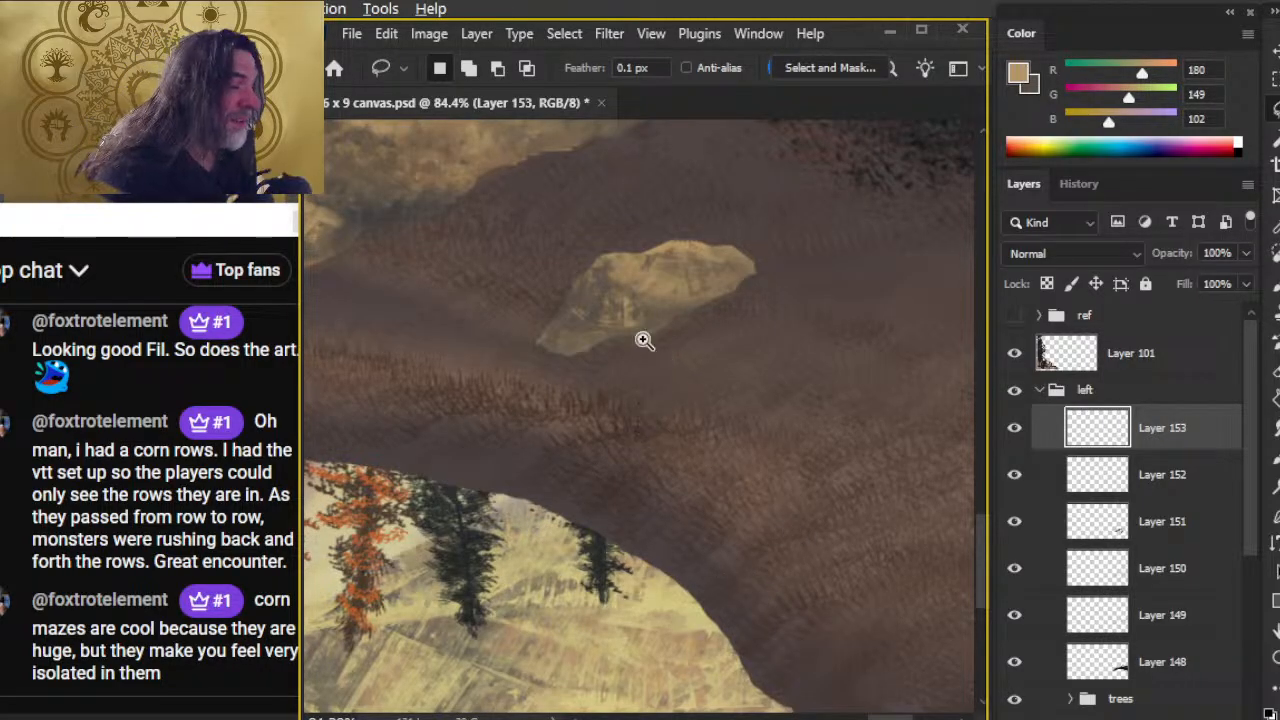
- Paint dark grey-brown shading (RGB 84, 77, 68) on the boulder's shaded left face and soften it with the Eraser
key(z)
drag(645, 352, 661, 353)
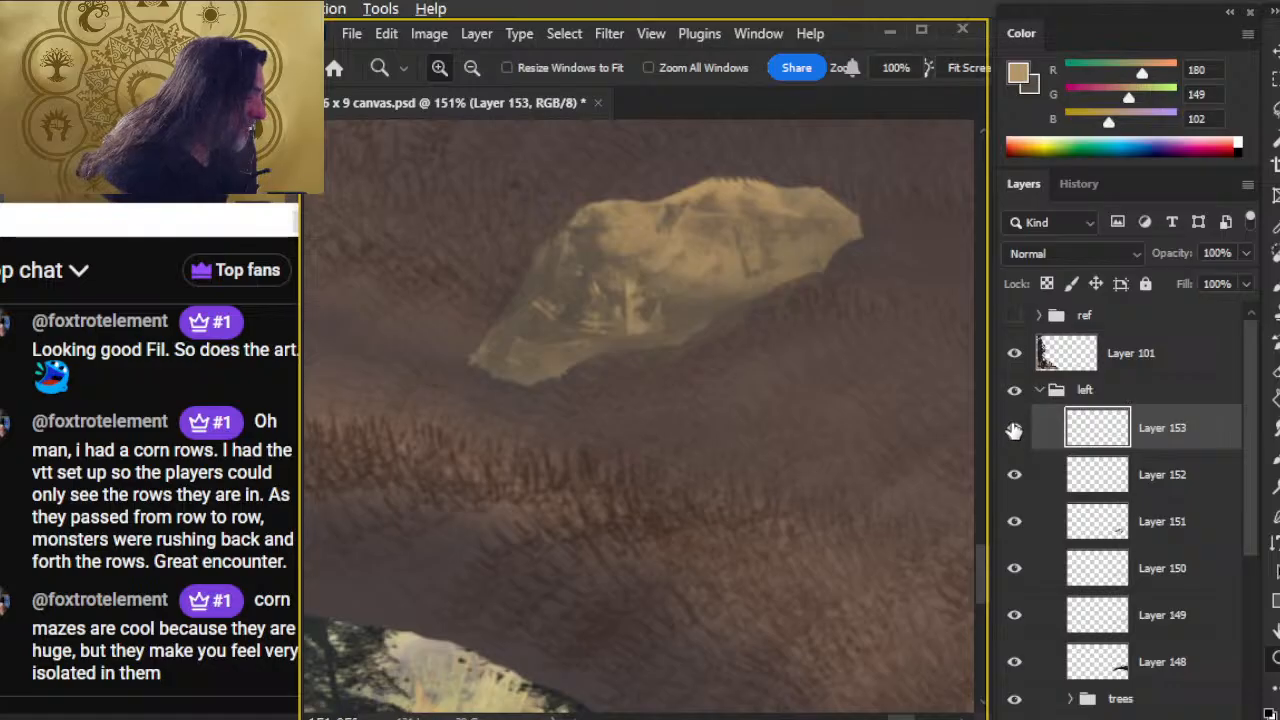
key(e)
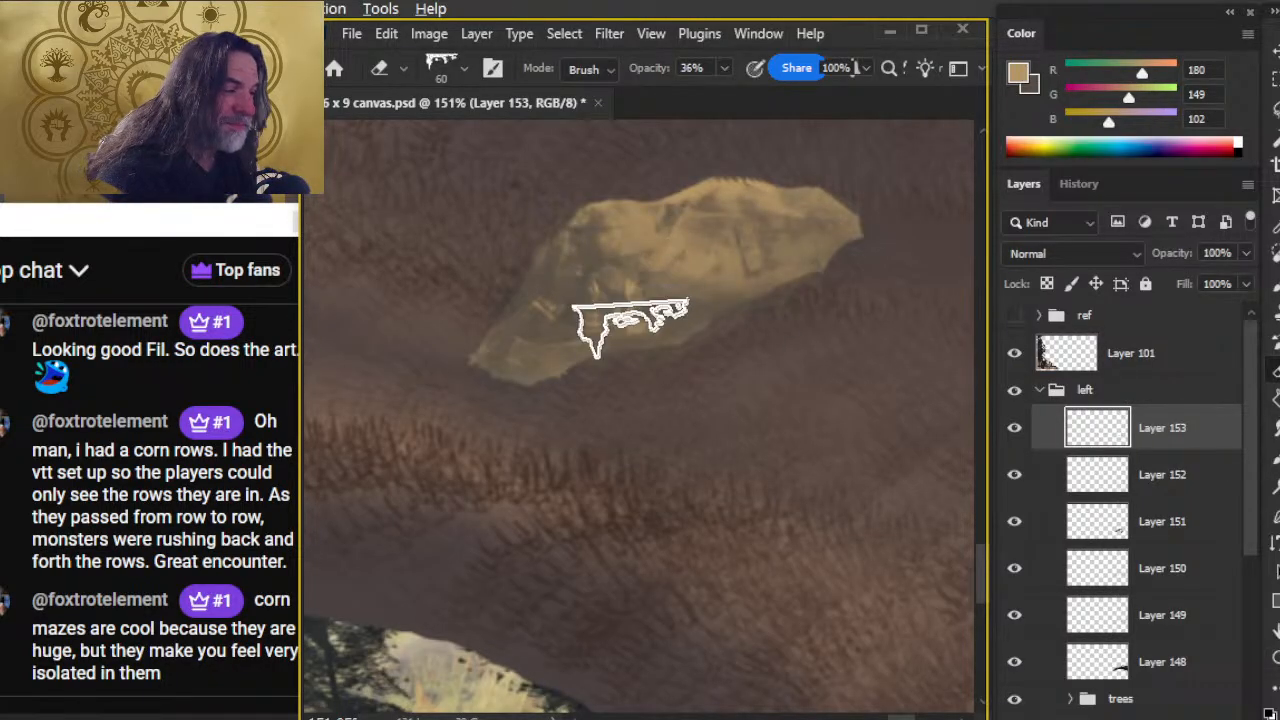
key(b)
key(x)
key(e)
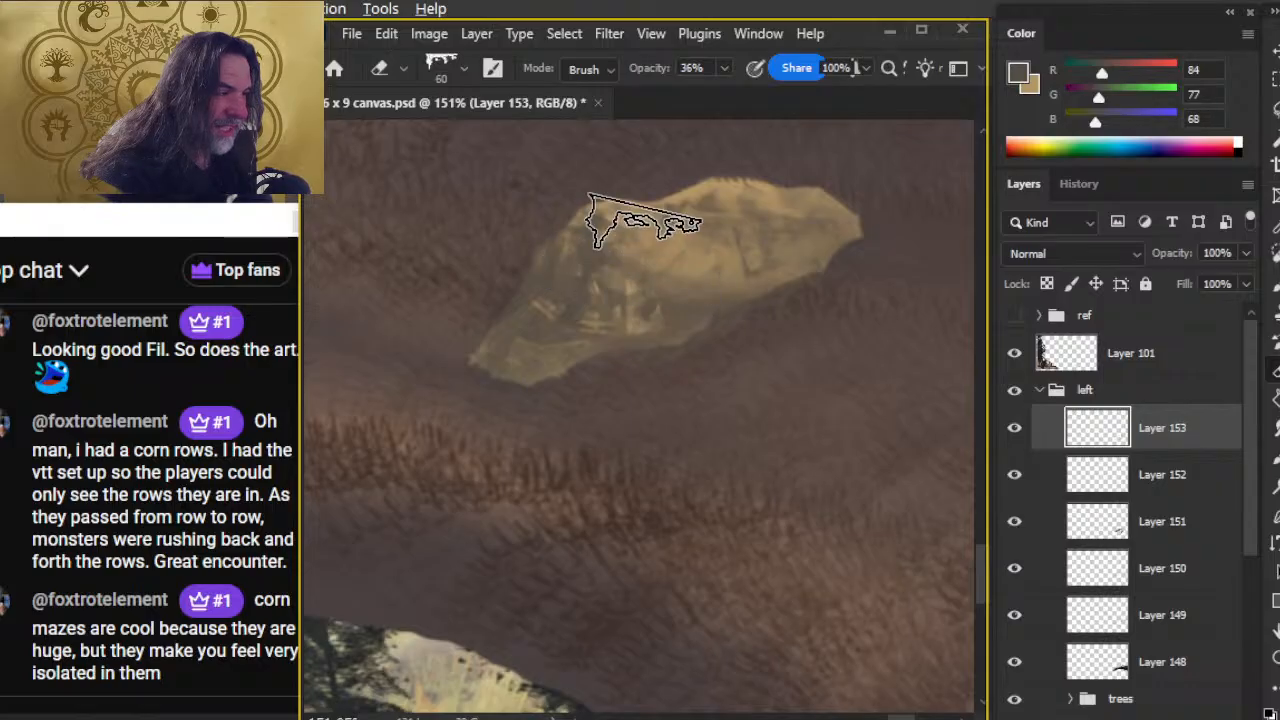
- Add tan highlights (RGB 180, 149, 102) to the boulder's lower left end and partly erase them to blend
key(b)
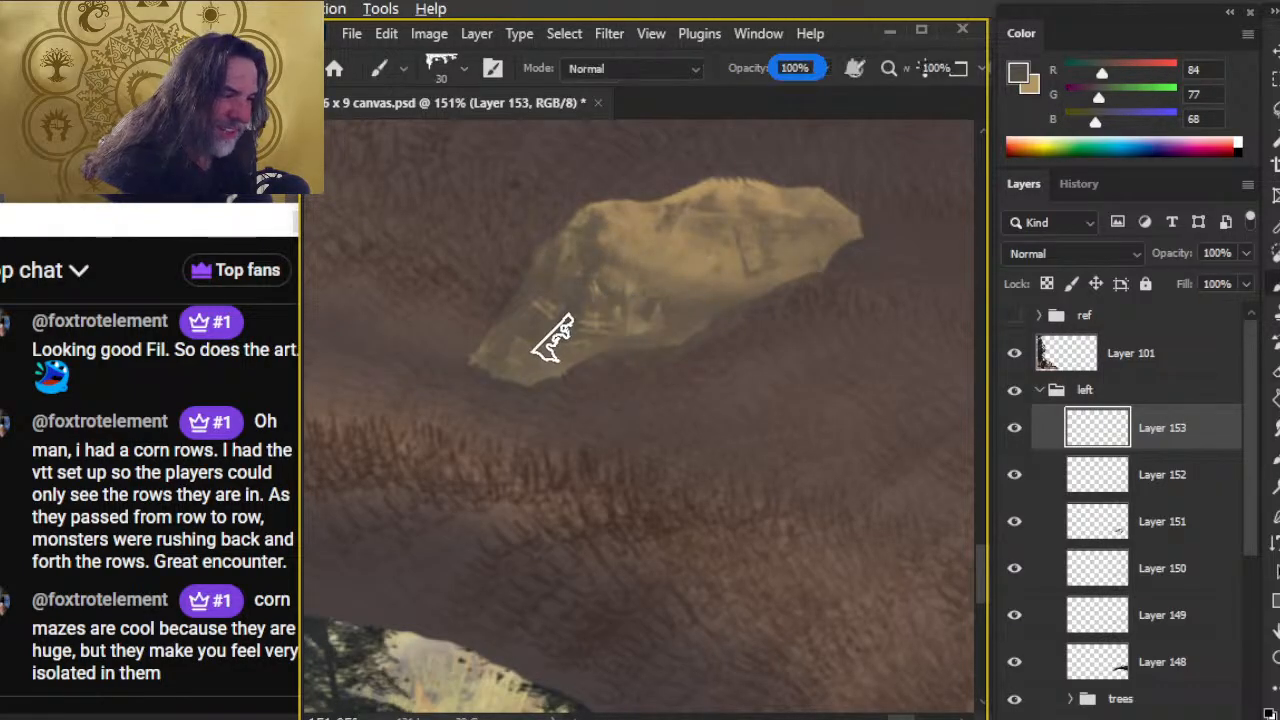
alt+click(522, 346)
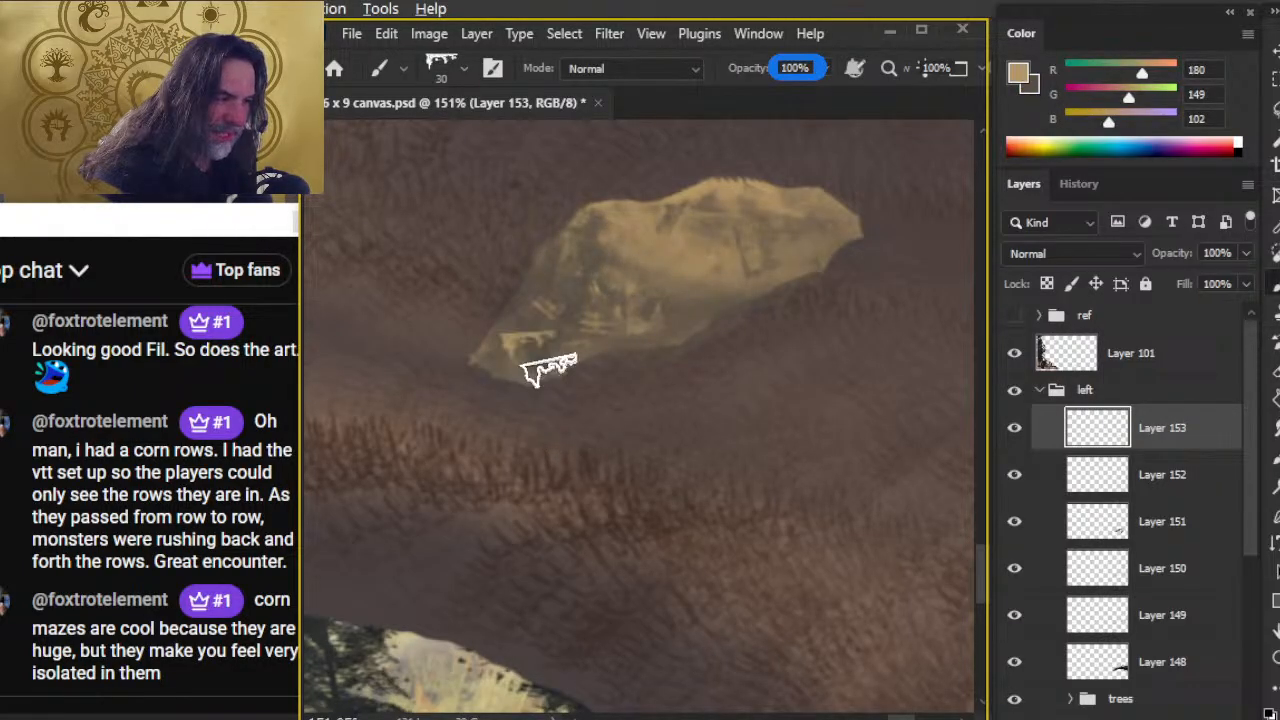
key(e)
drag(571, 389, 540, 340)
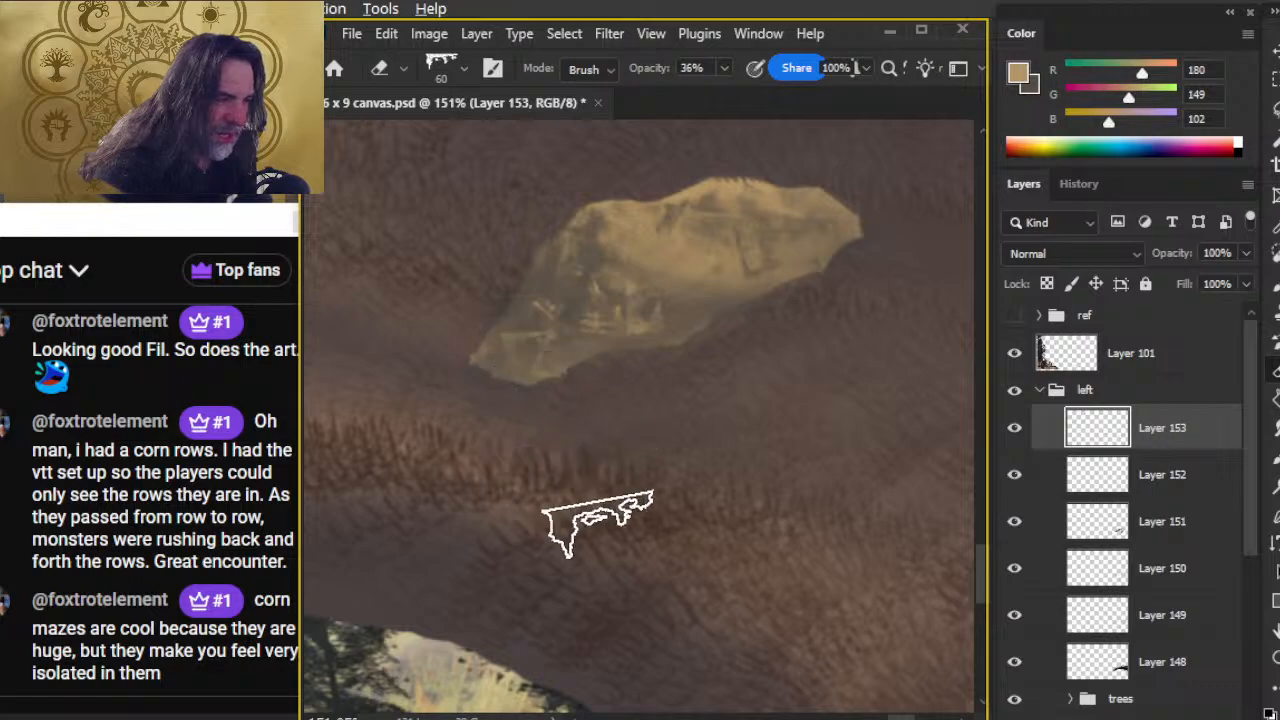
key(b)
key(e)
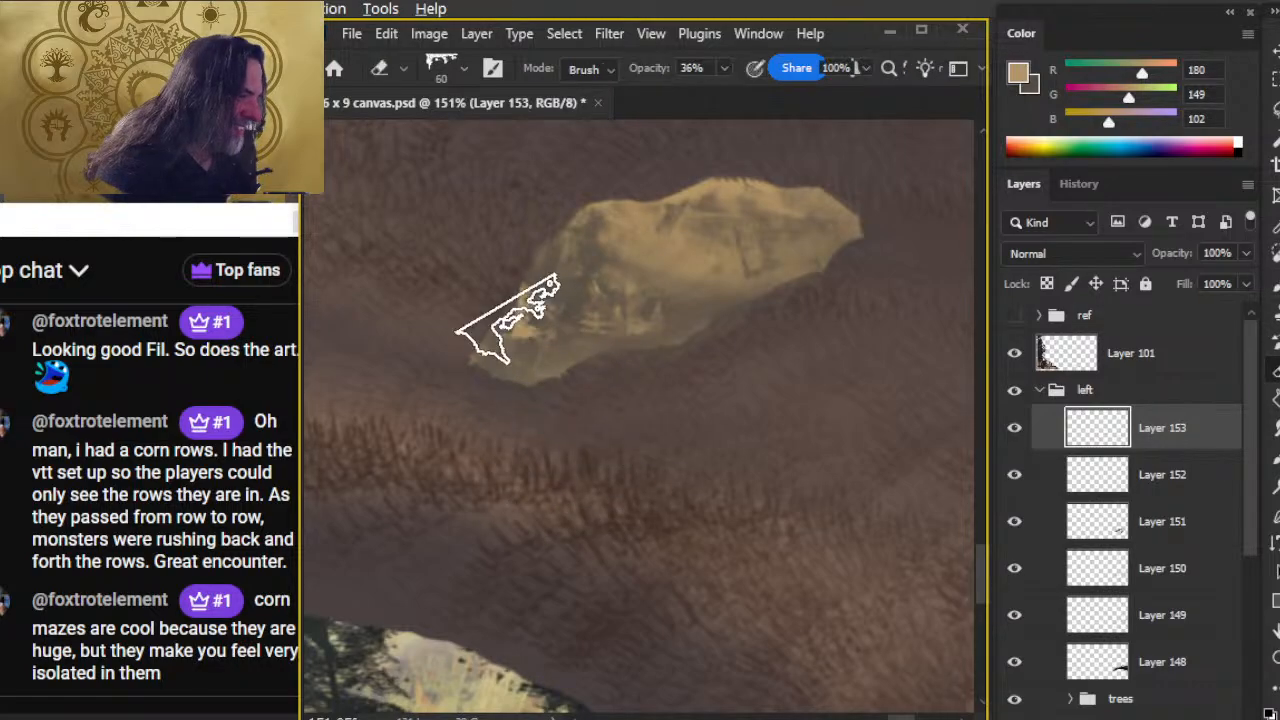
key(b)
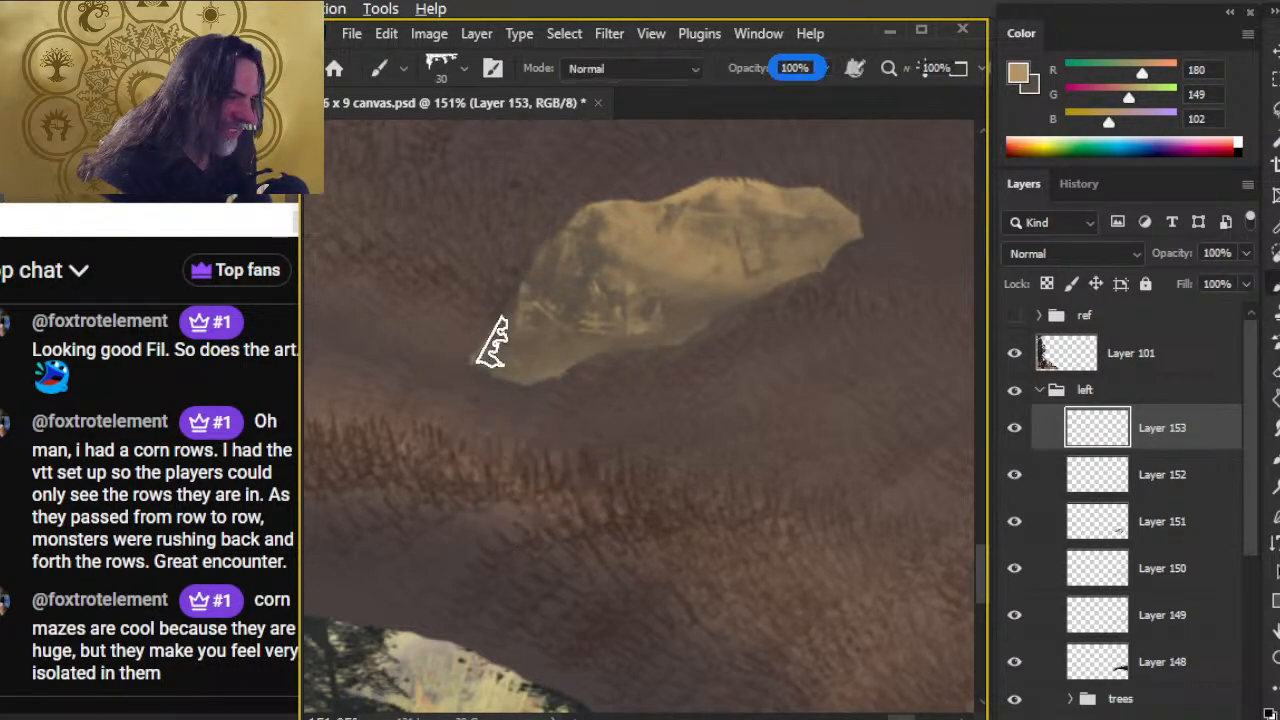
key(e)
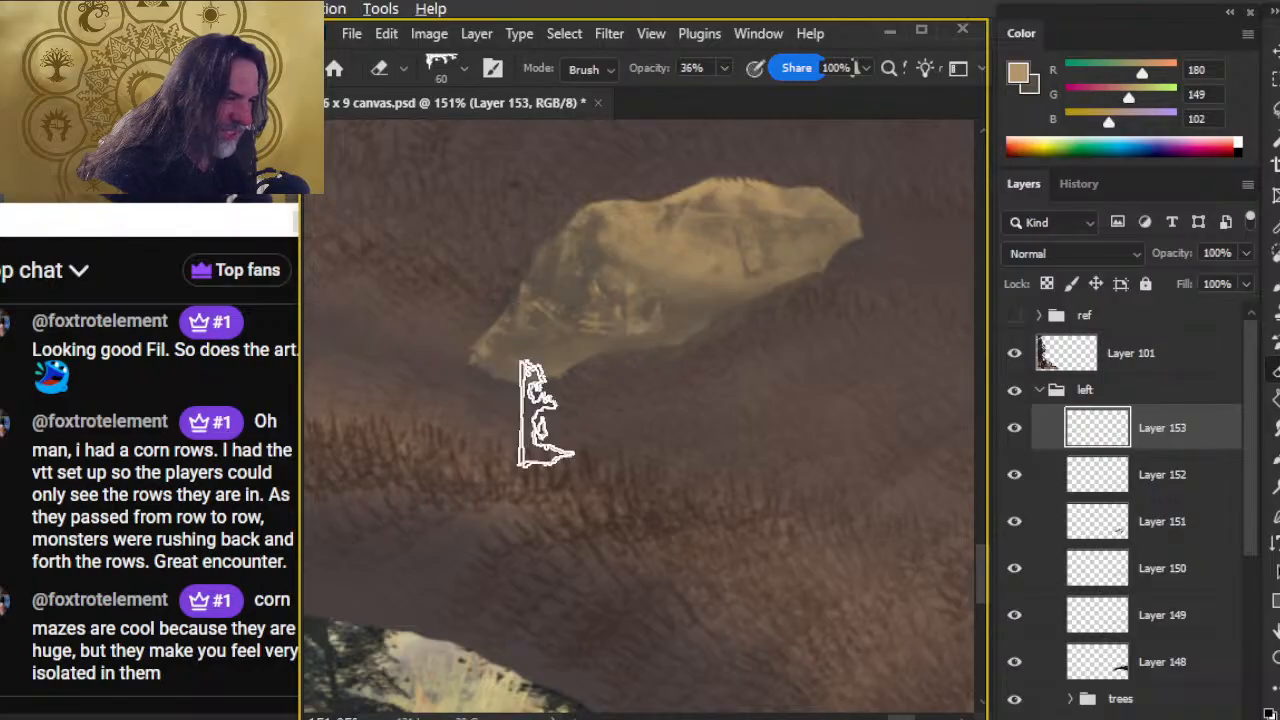
- Paint tan highlight marks along the boulder's lower middle and lower left face, fading each with the Eraser
key(b)
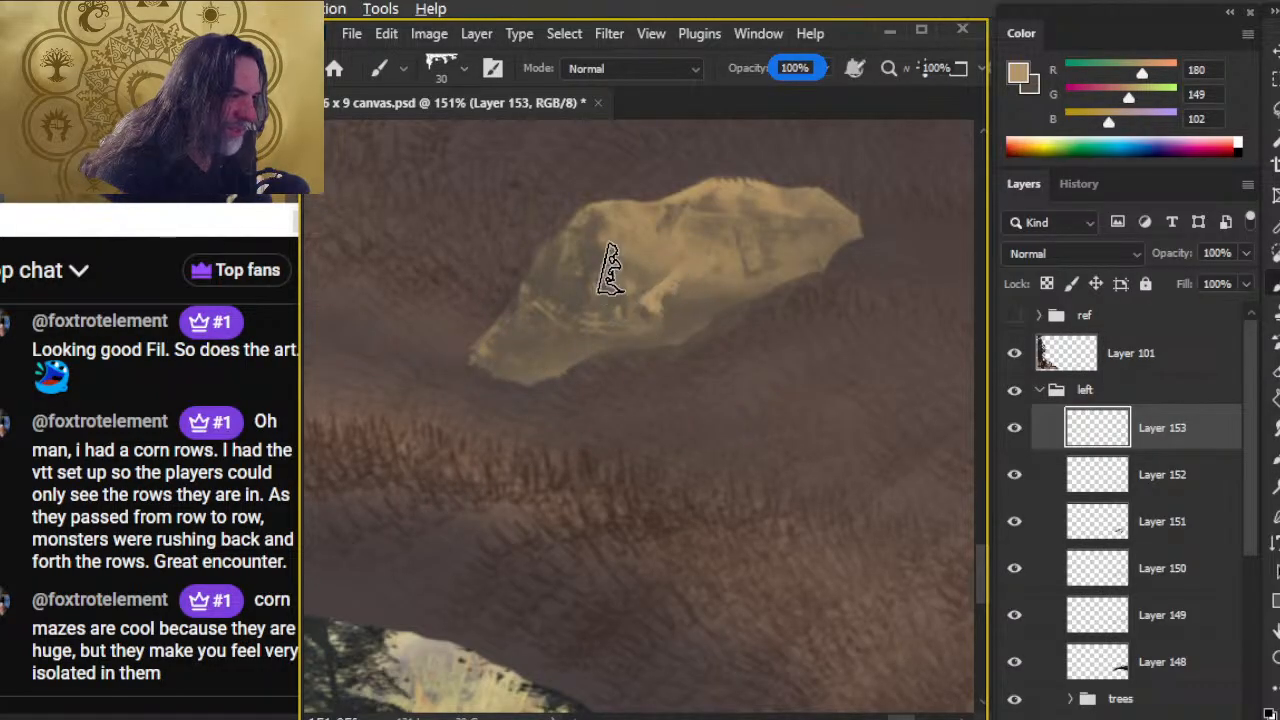
key(e)
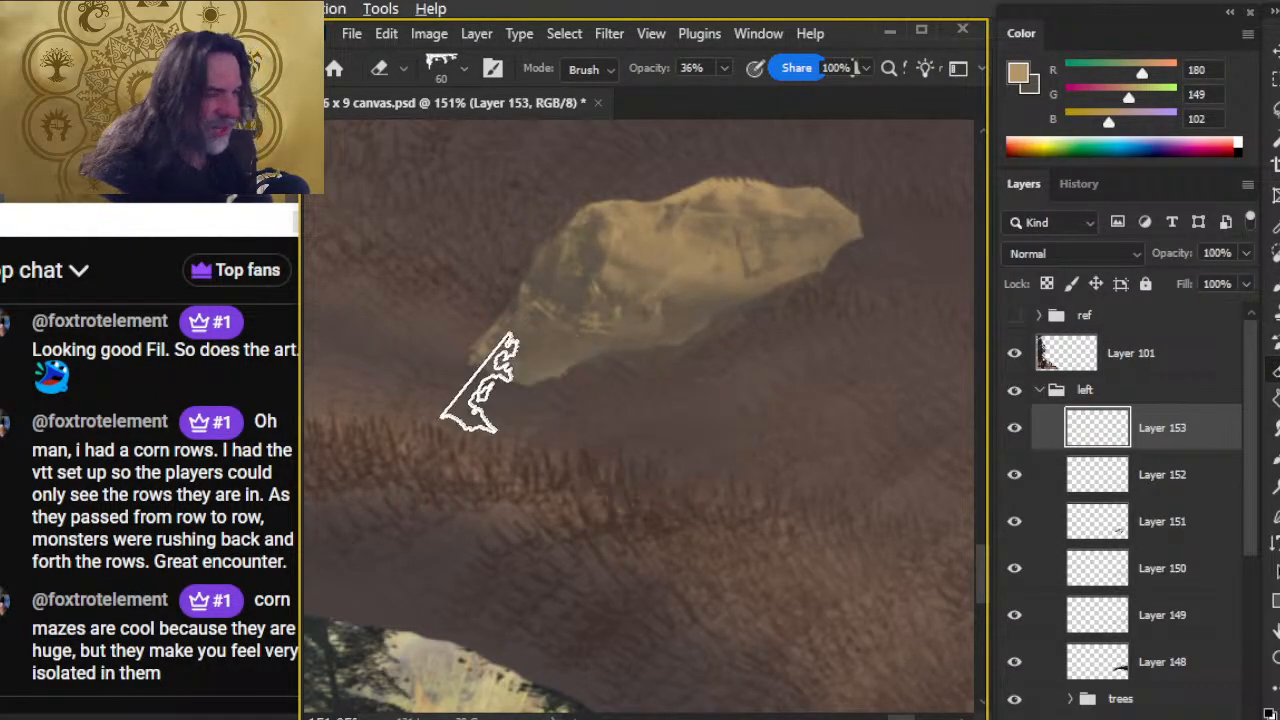
key(b)
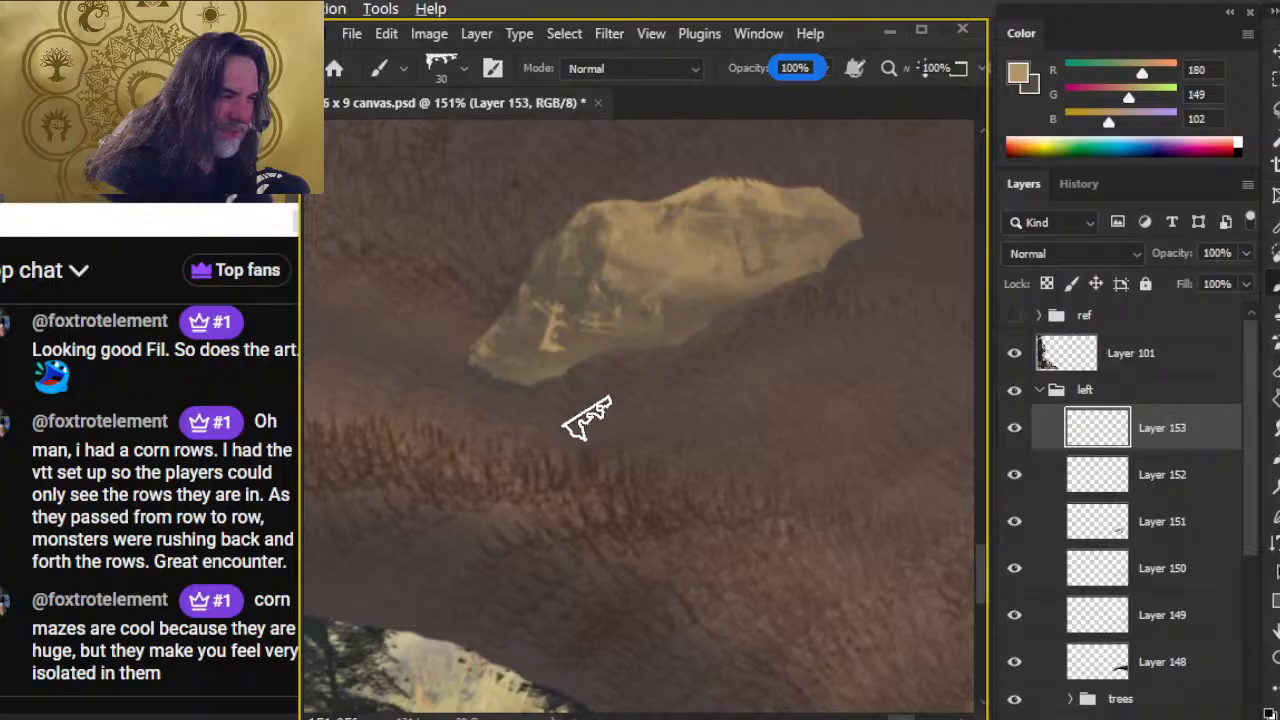
key(e)
- Switch to the dark grey-brown and paint cracks below the boulder's crest, softening them with the Eraser
key(b)
key(x)
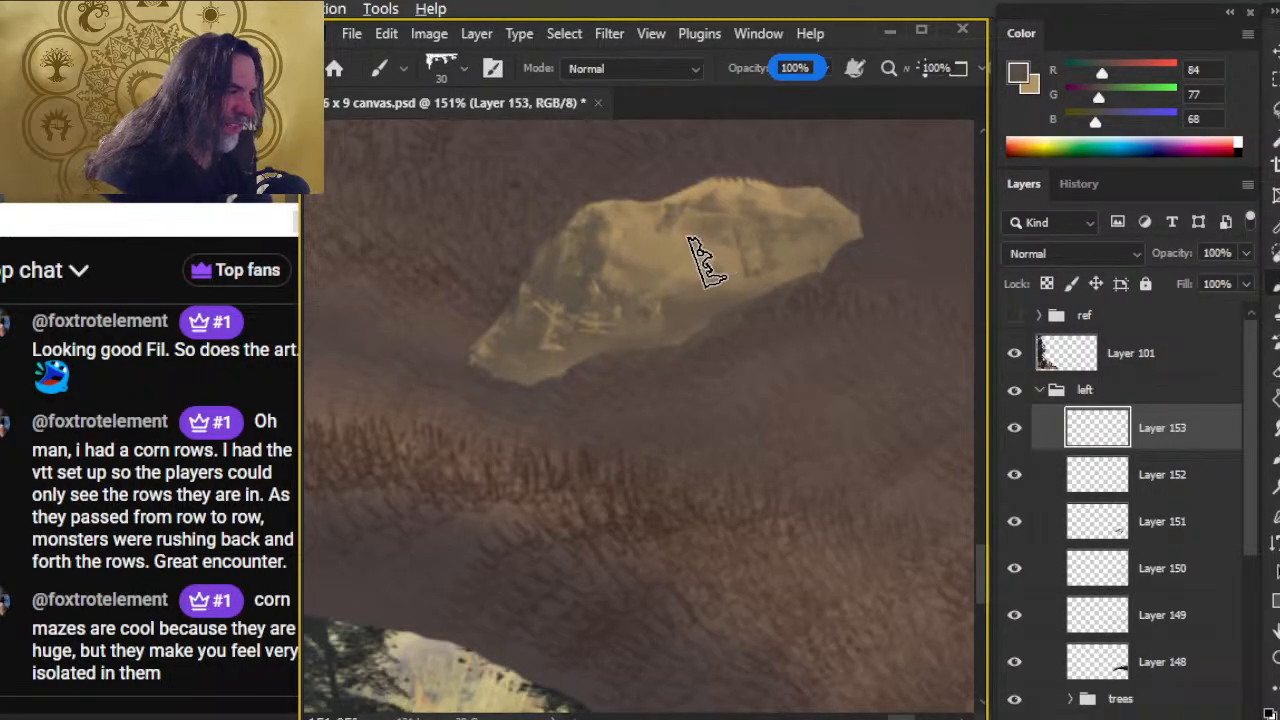
key(e)
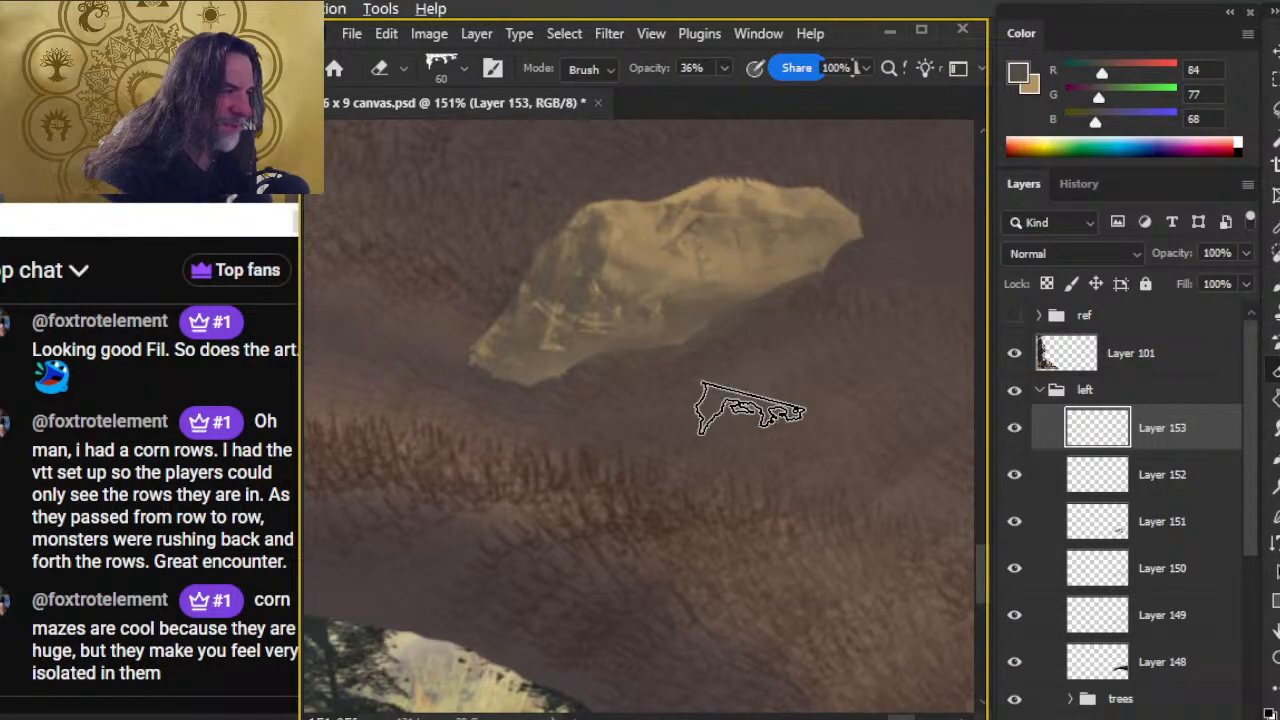
key(b)
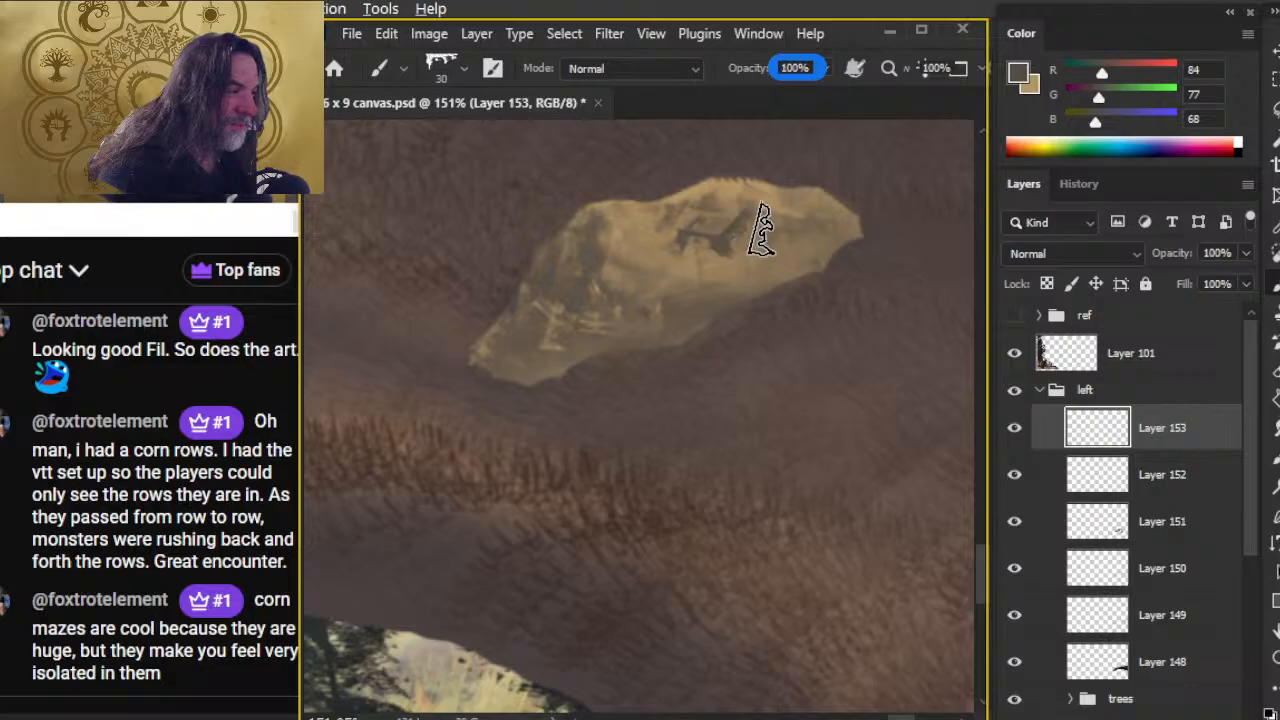
key(e)
key(b)
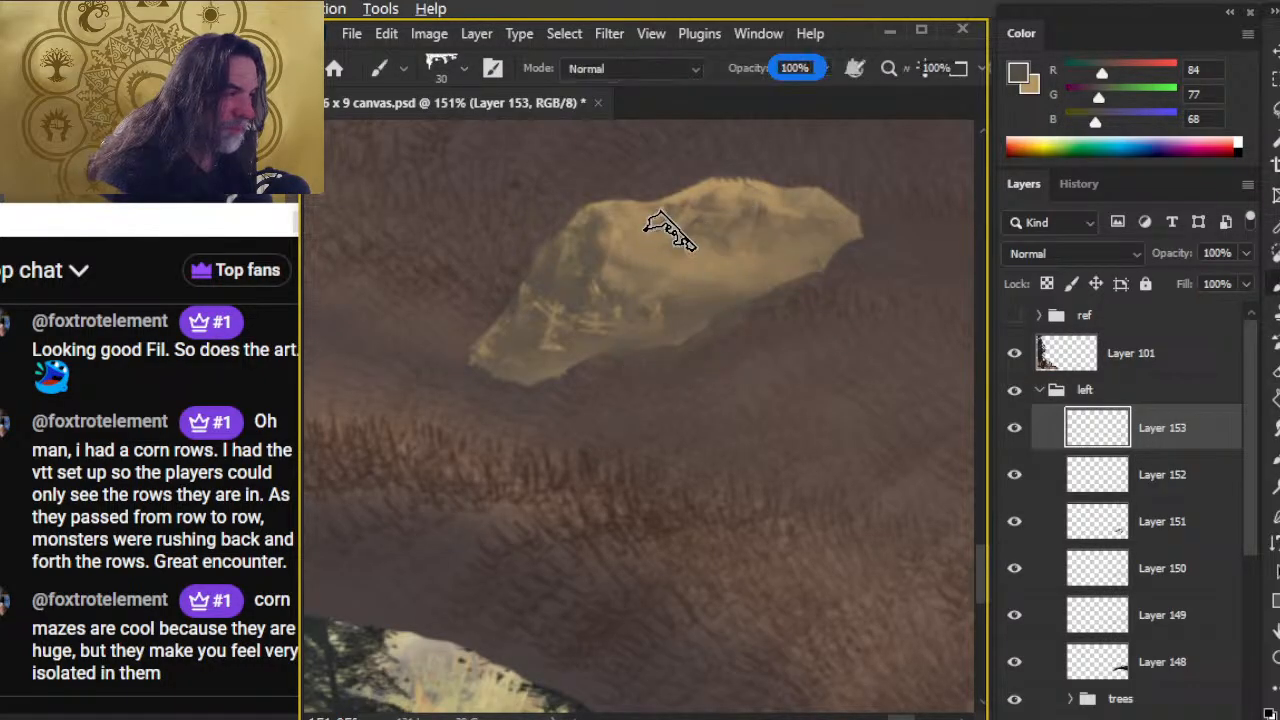
key(e)
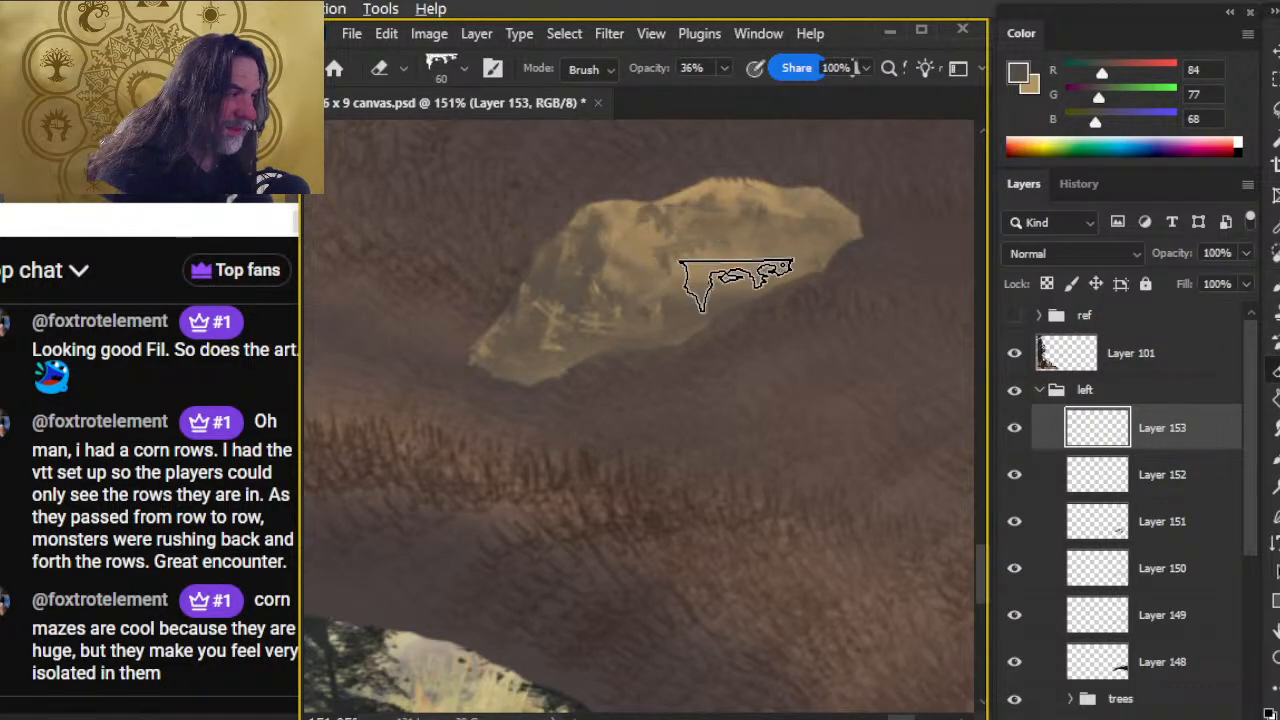
- Paint dark crack marks on the right half of the boulder's face and fade them with the Eraser
key(b)
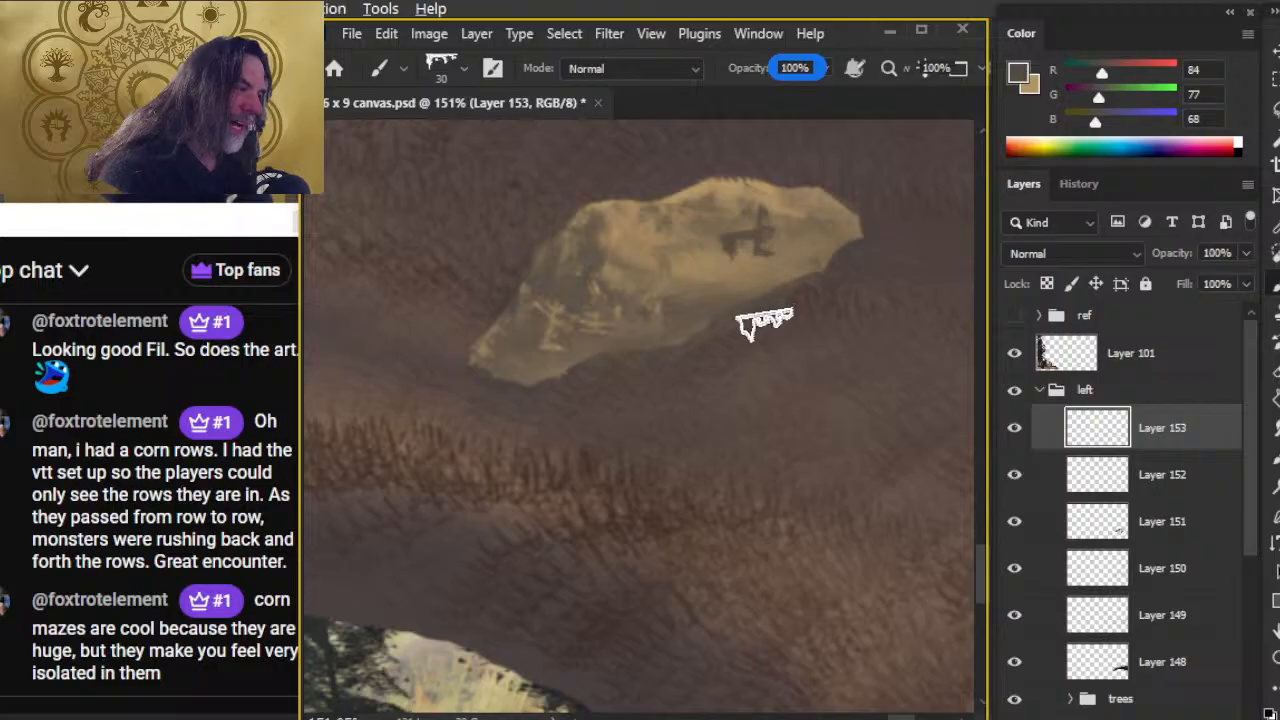
key(e)
key(b)
key(e)
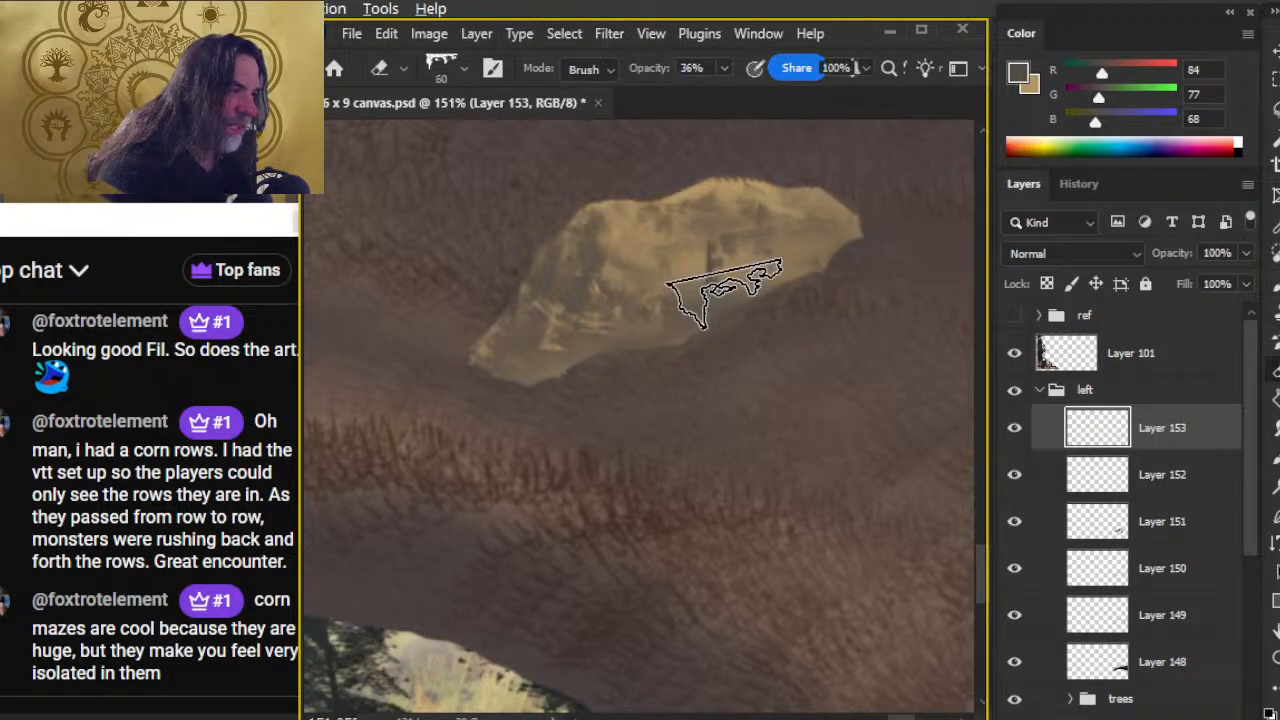
key(b)
key(e)
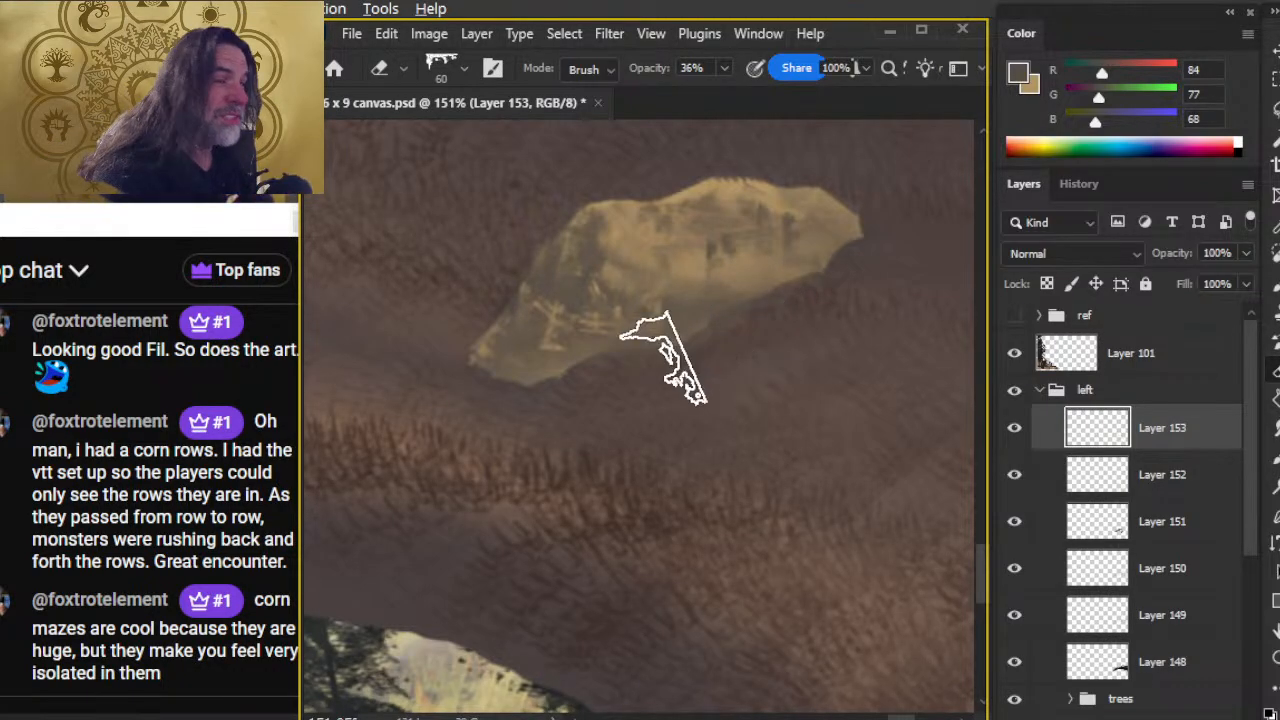
- Add dark texture across the boulder's upper middle and blend it into the rock with the Eraser
key(b)
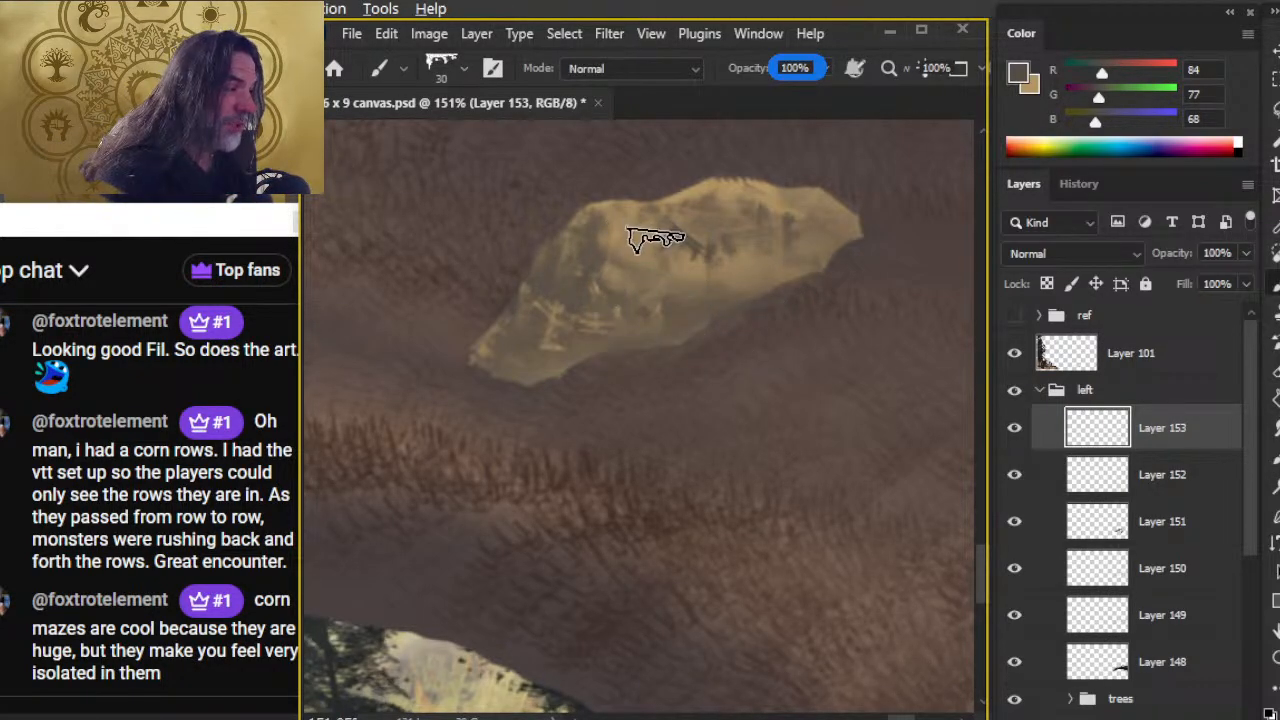
key(e)
key(b)
key(e)
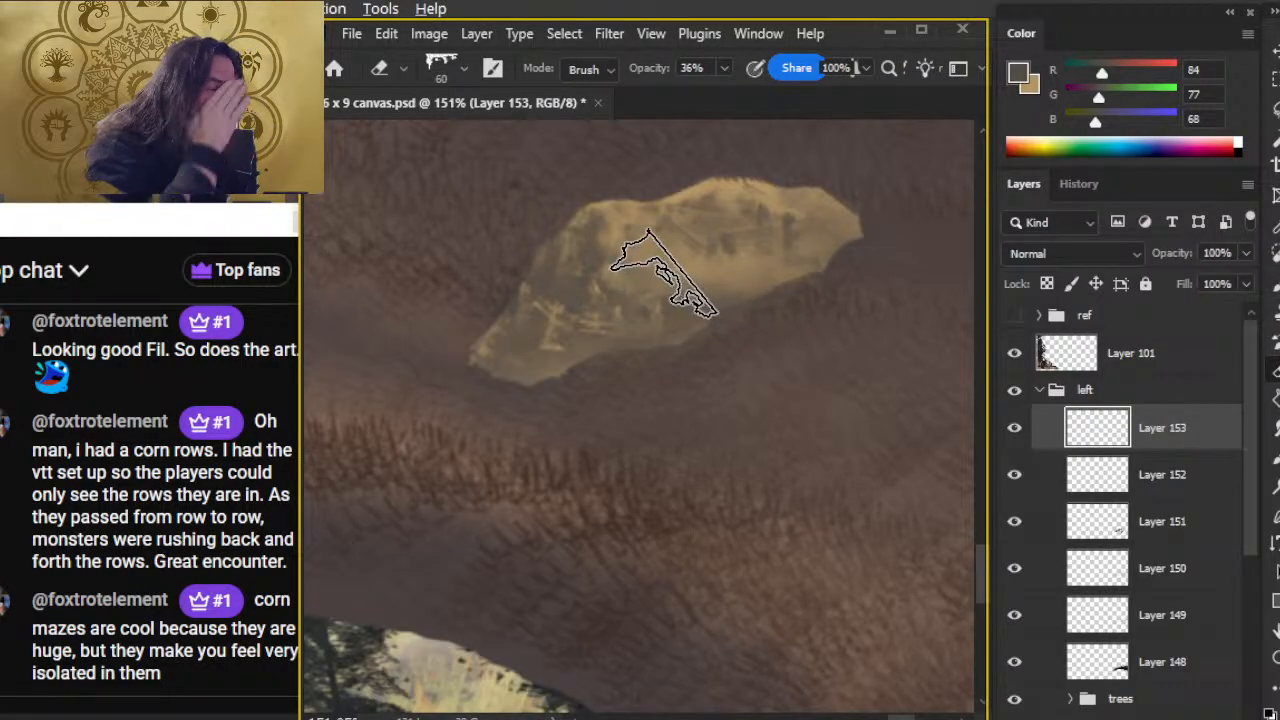
key(b)
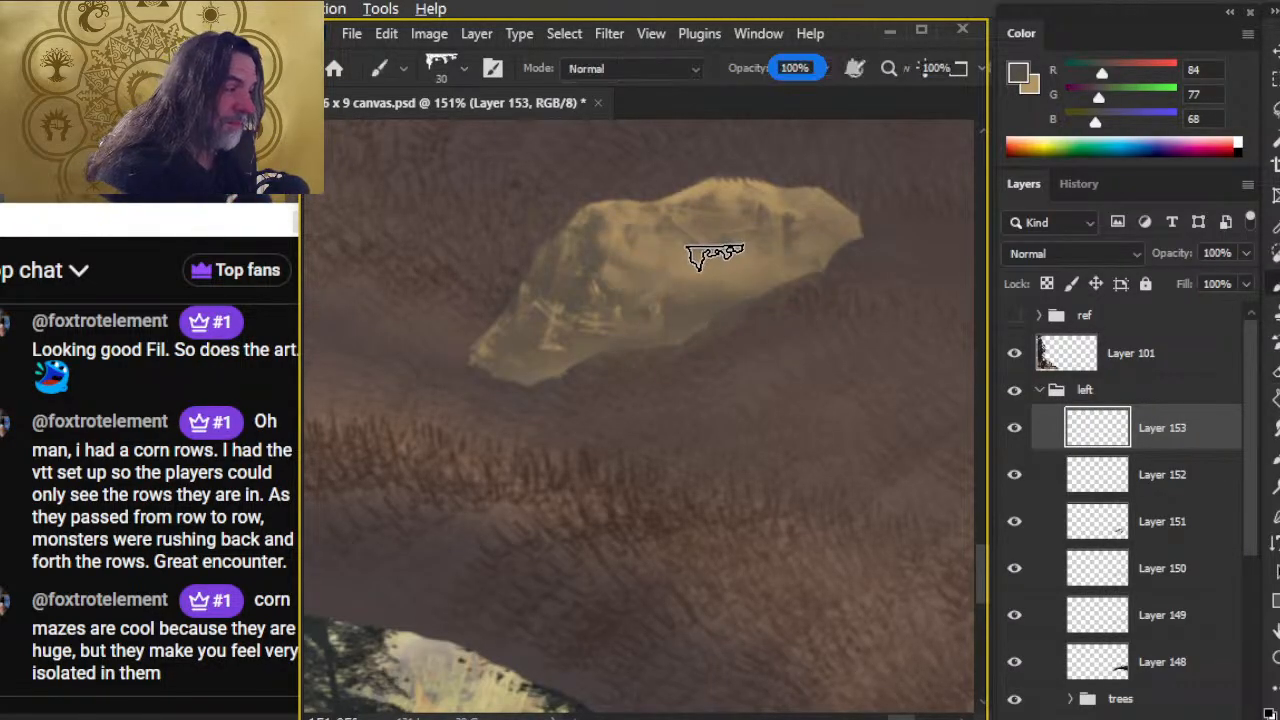
key(e)
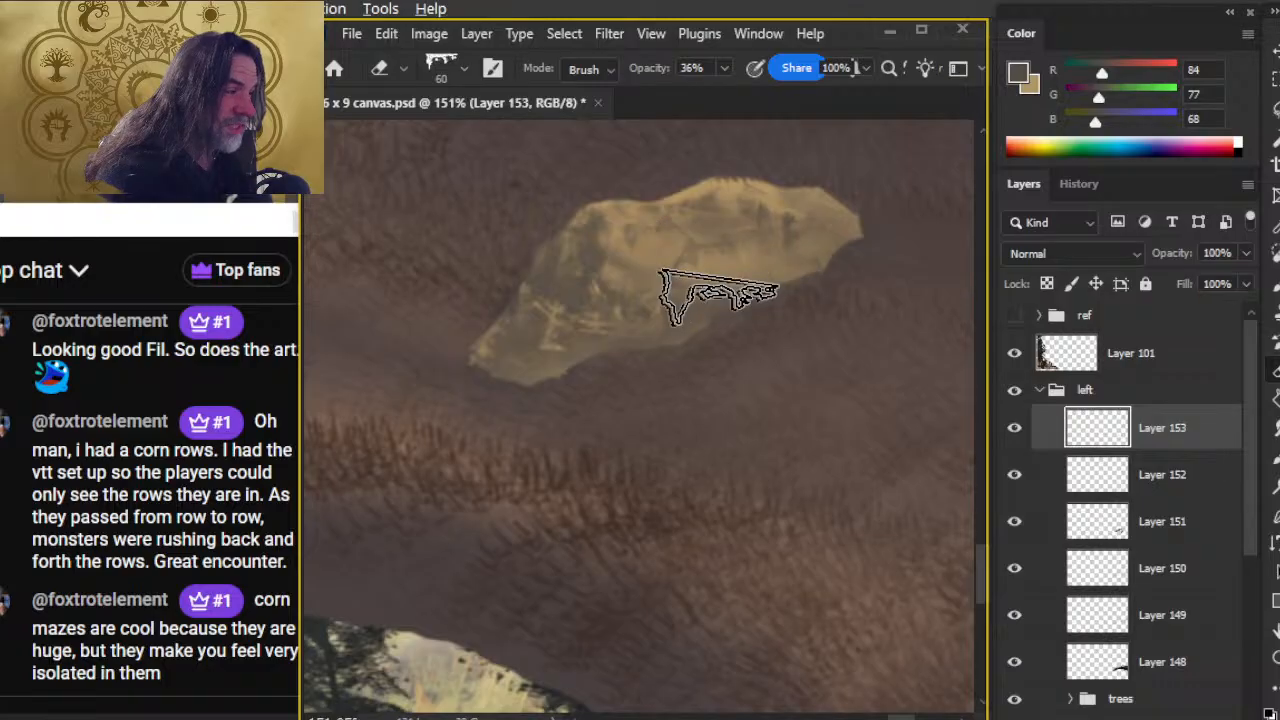
- Paint dark cracks along the boulder's lower right slope and partly erase them to blend
key(b)
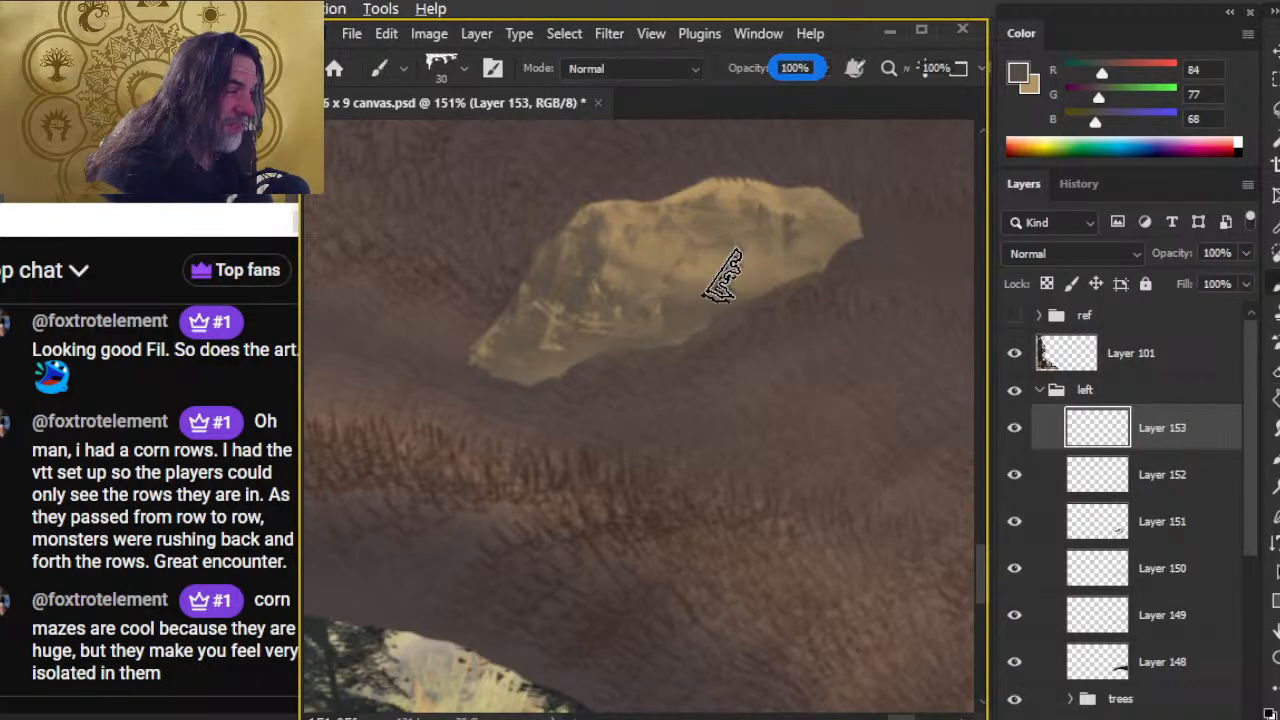
key(e)
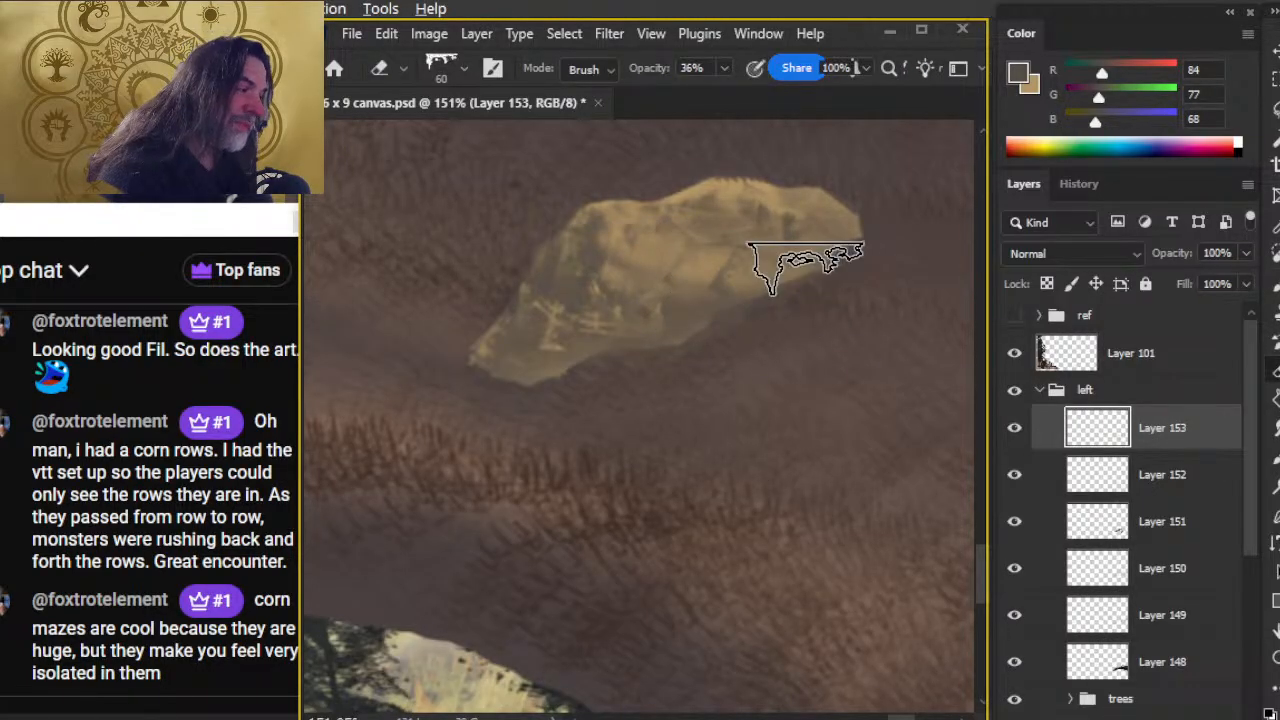
key(b)
key(e)
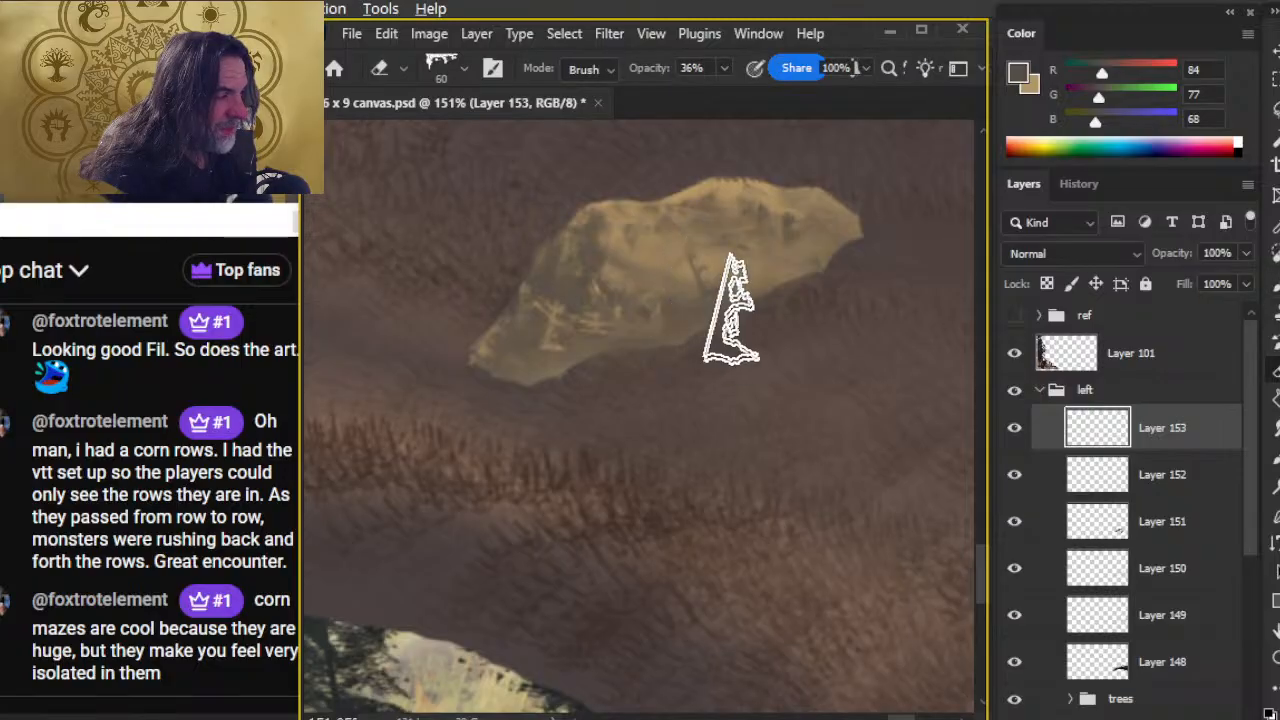
key(b)
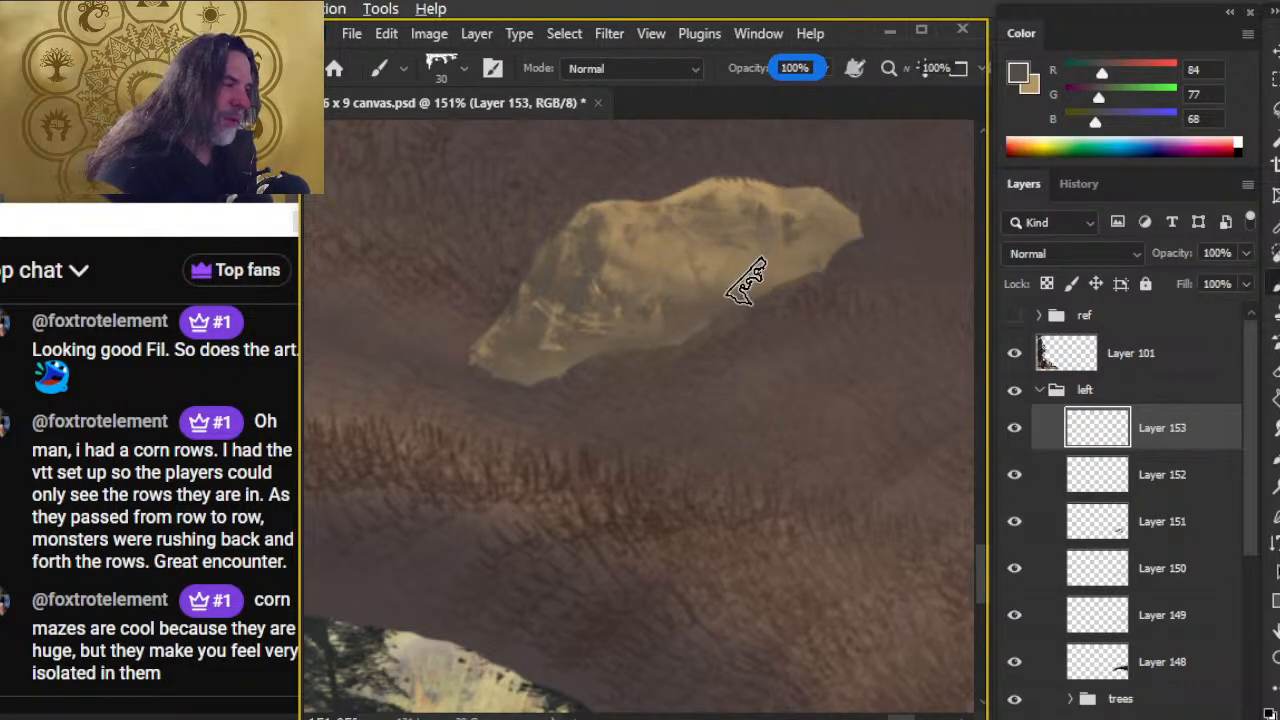
key(e)
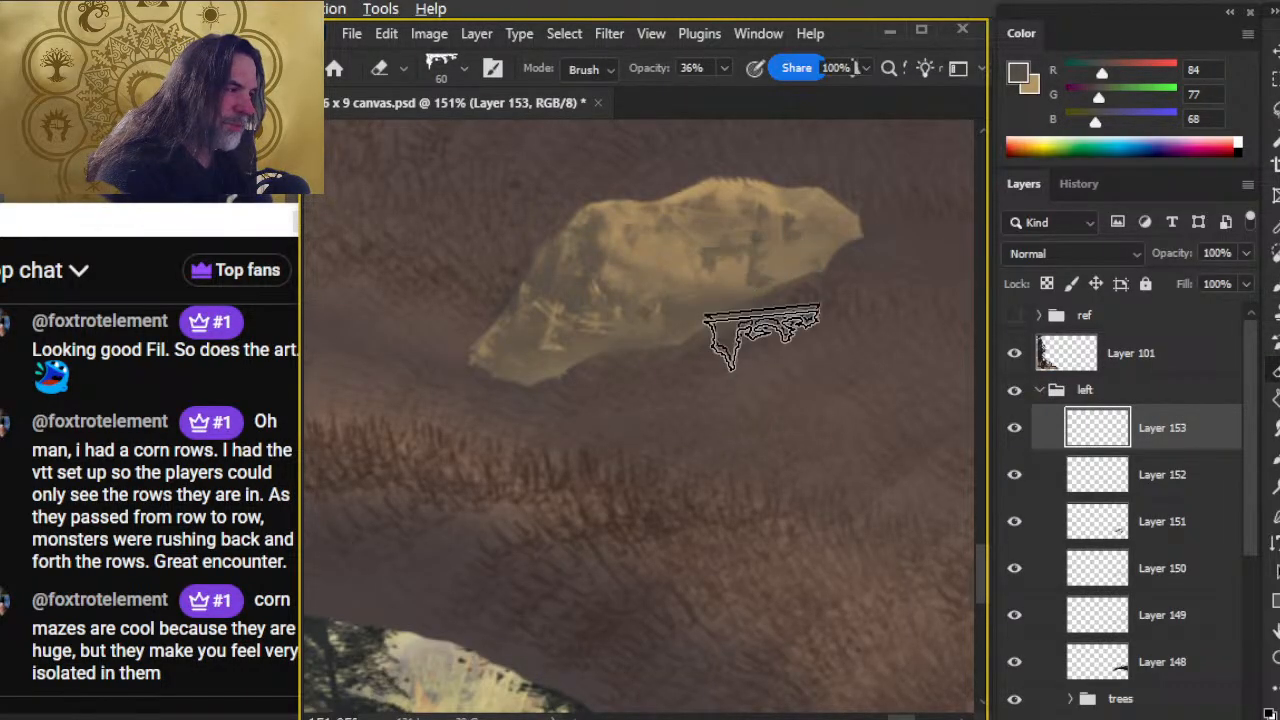
- Paint dark angular cracks in the centre of the boulder and soften them with the Eraser
key(b)
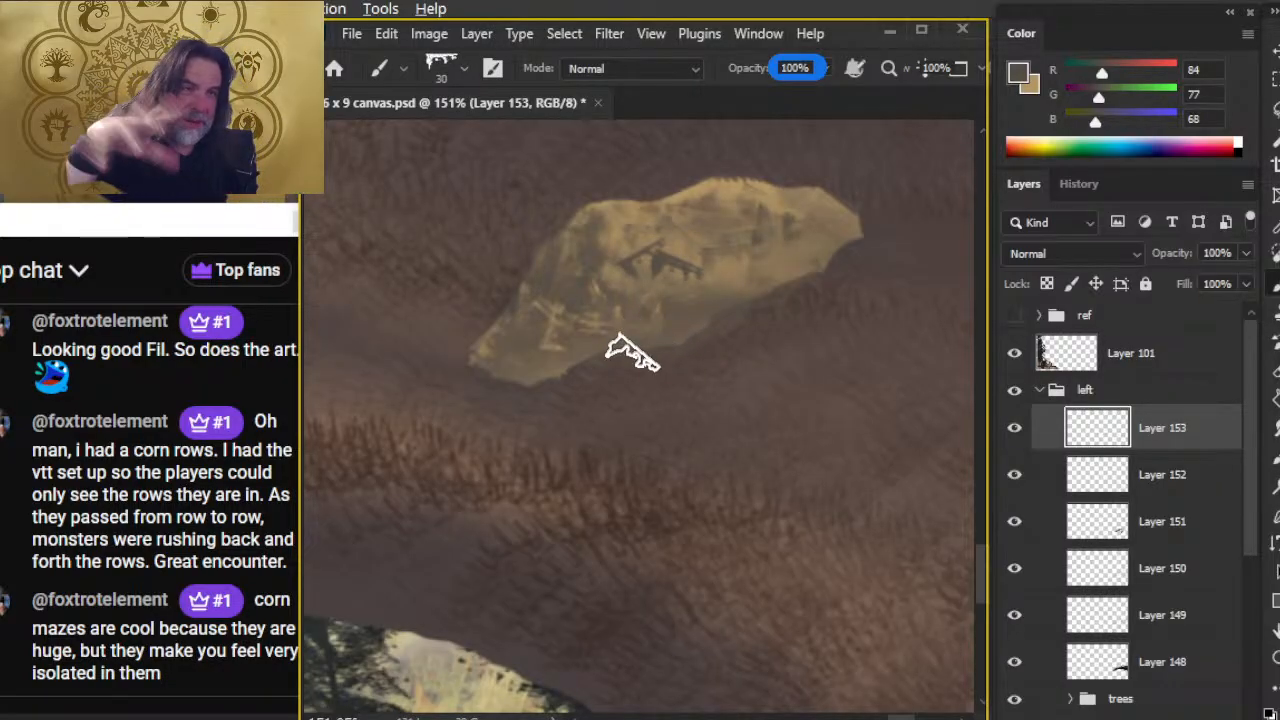
key(e)
mouse_move(662, 290)
mouse_down()
mouse_move(726, 288)
mouse_move(646, 314)
mouse_move(714, 284)
mouse_up()
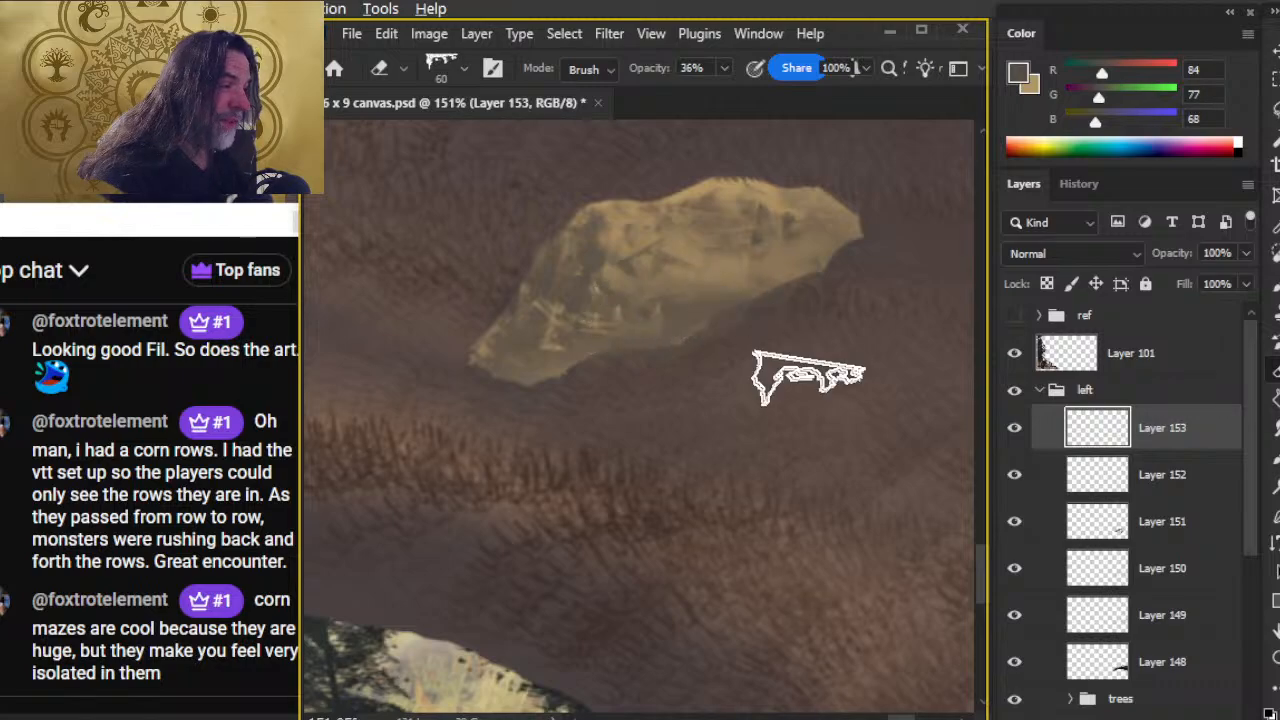
key(b)
key(e)
key(b)
key(e)
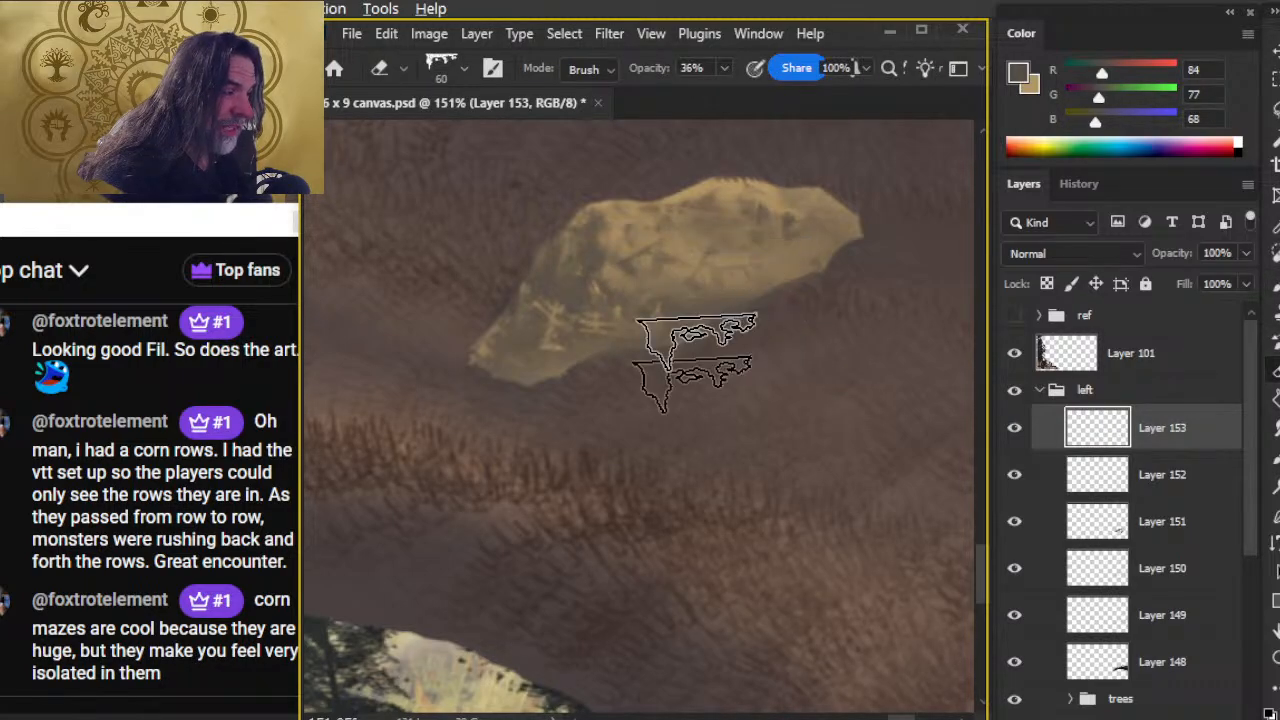
key(b)
key(e)
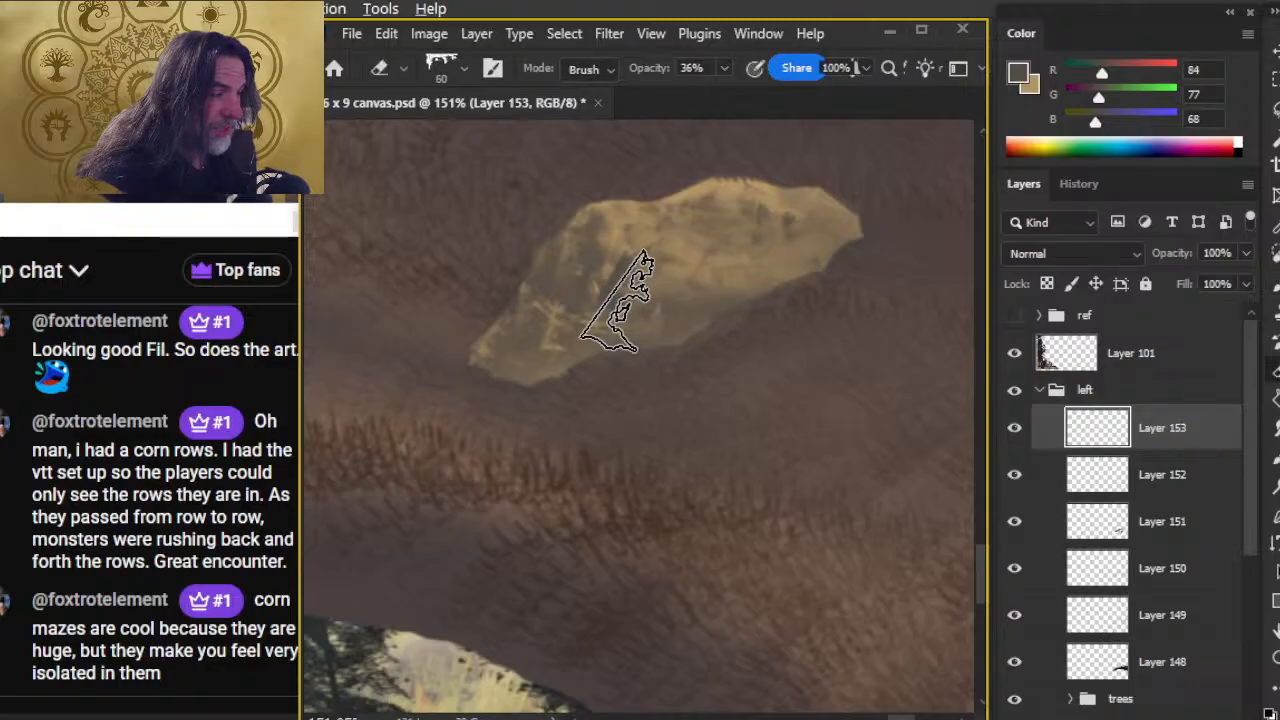
- Switch back to tan (RGB 180, 149, 102), add highlights over the boulder's face and soften them with the Eraser
key(b)
alt+click(768, 245)
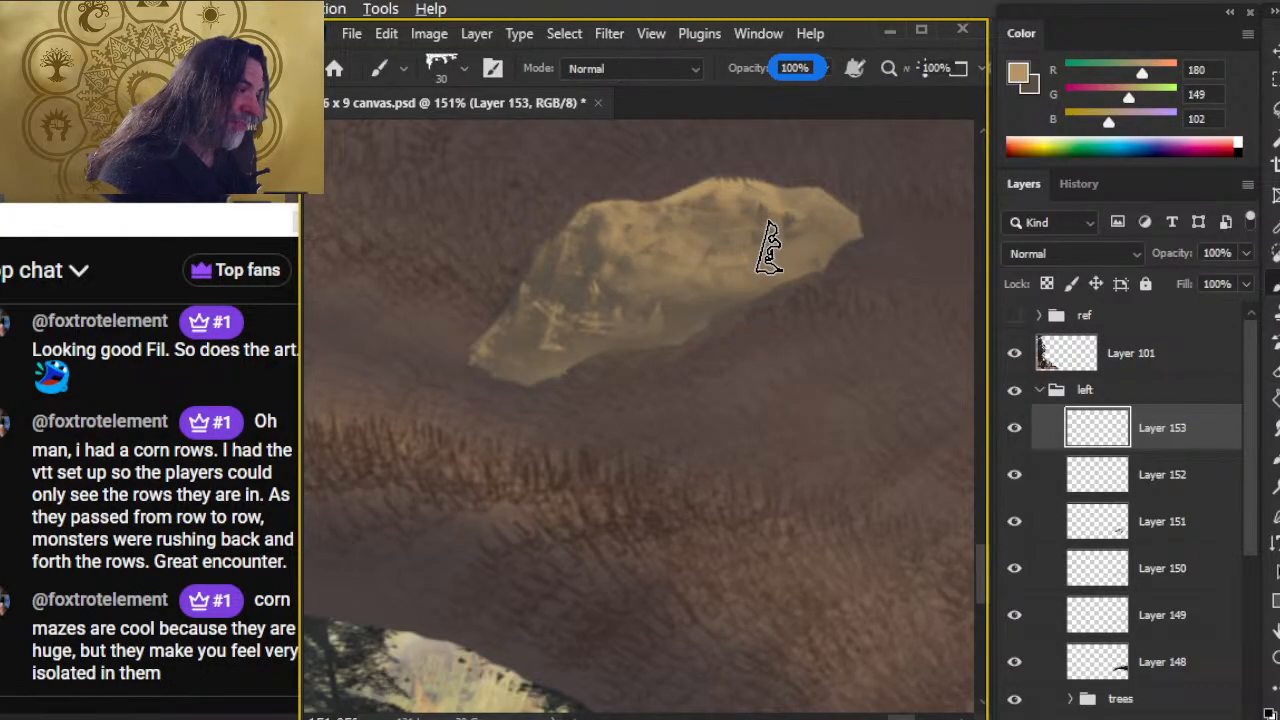
key(e)
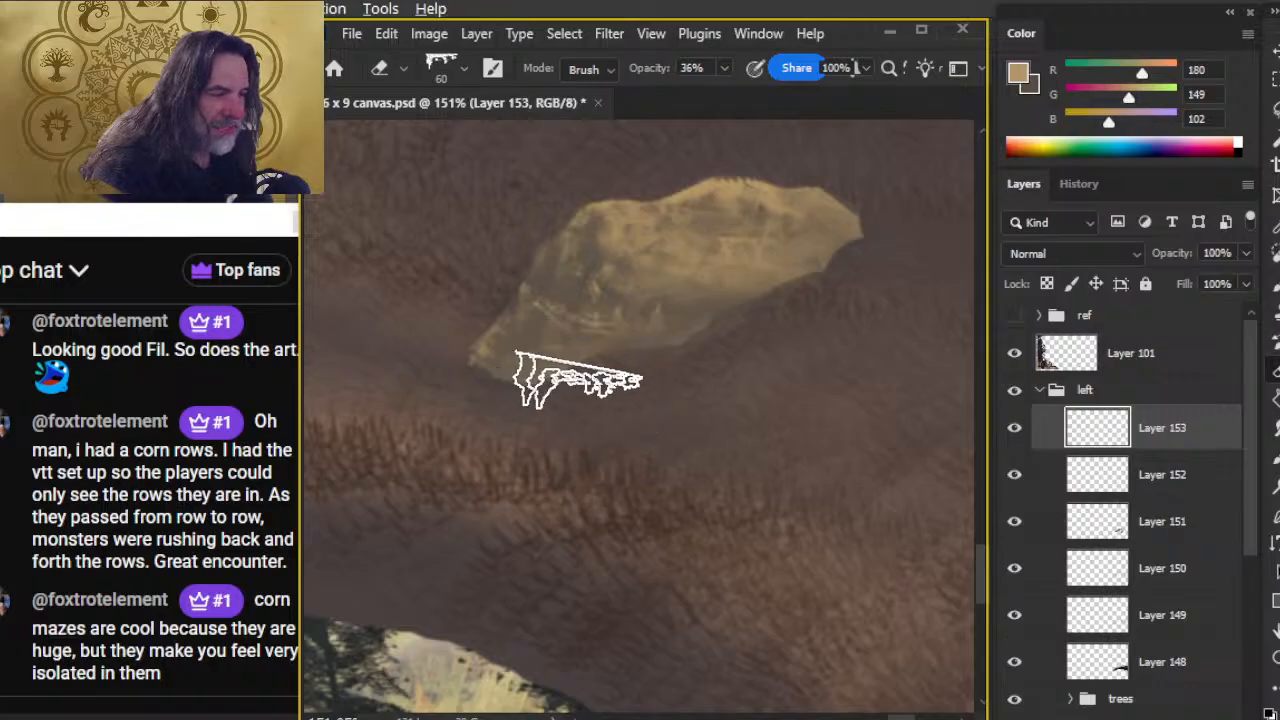
- Paint tan (RGB 180, 149, 102) highlights over the boulder's left face and upper left edge and soften them with the Eraser
key(b)
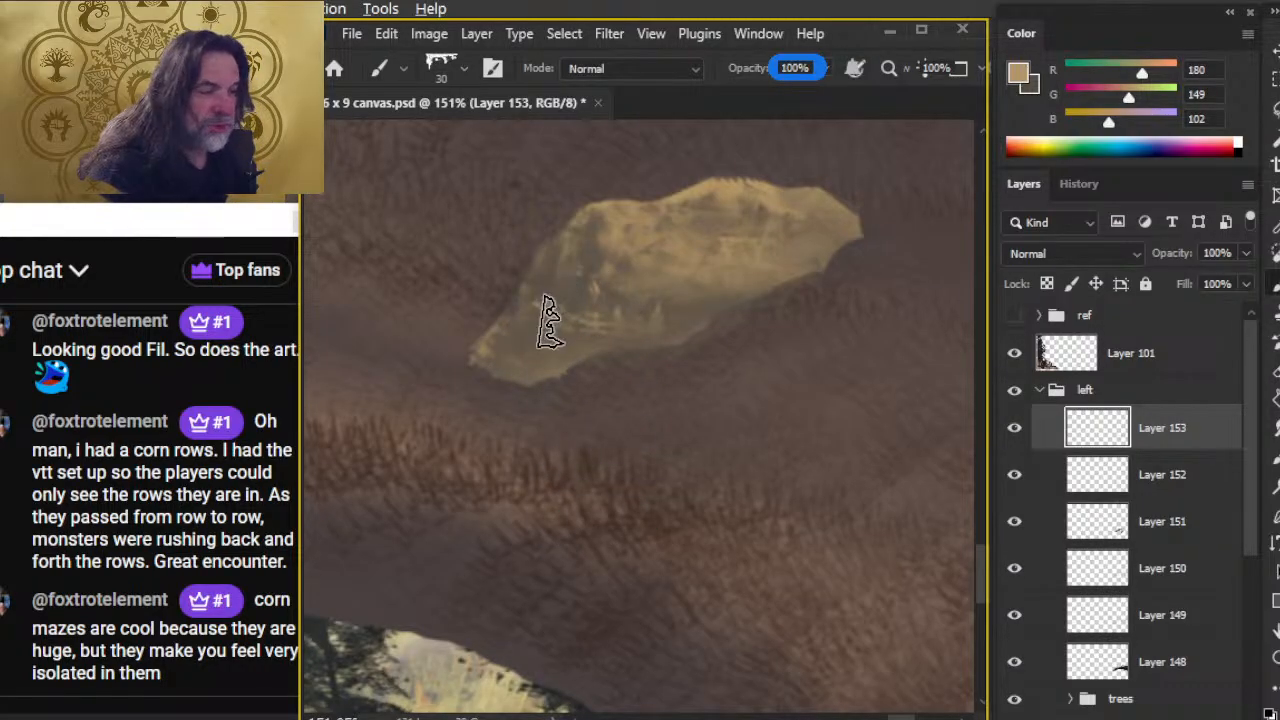
key(e)
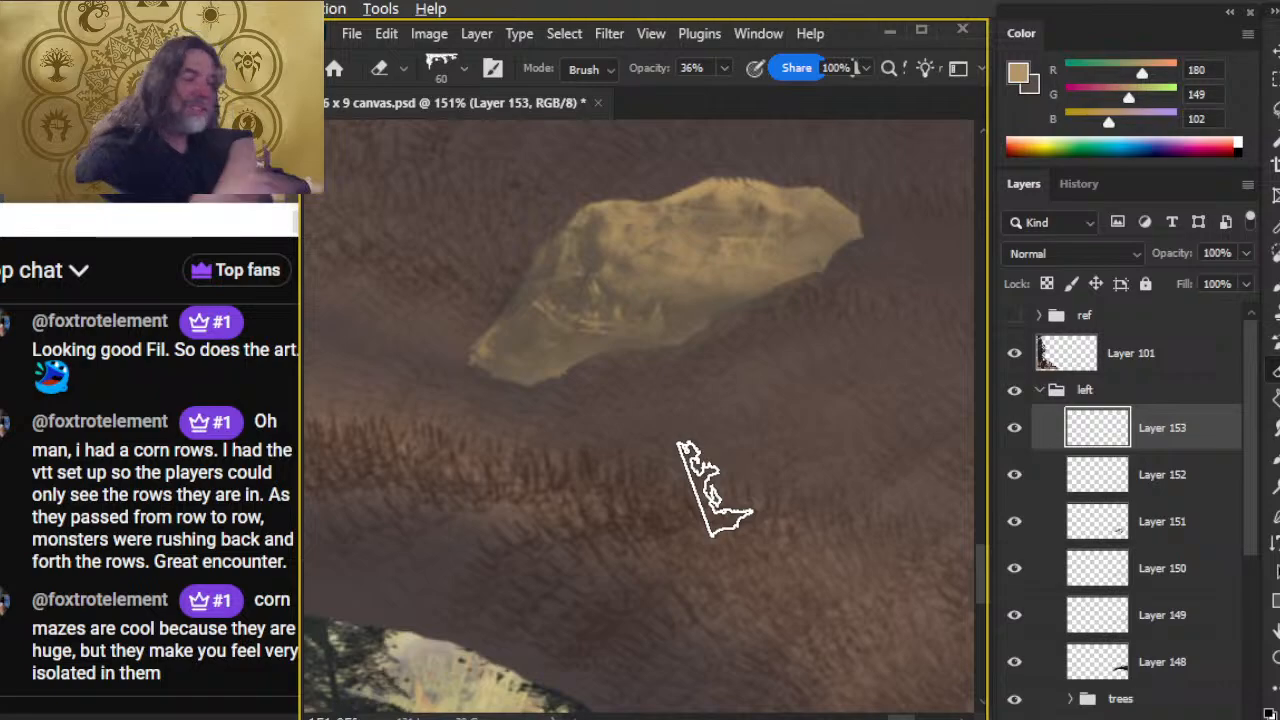
key(b)
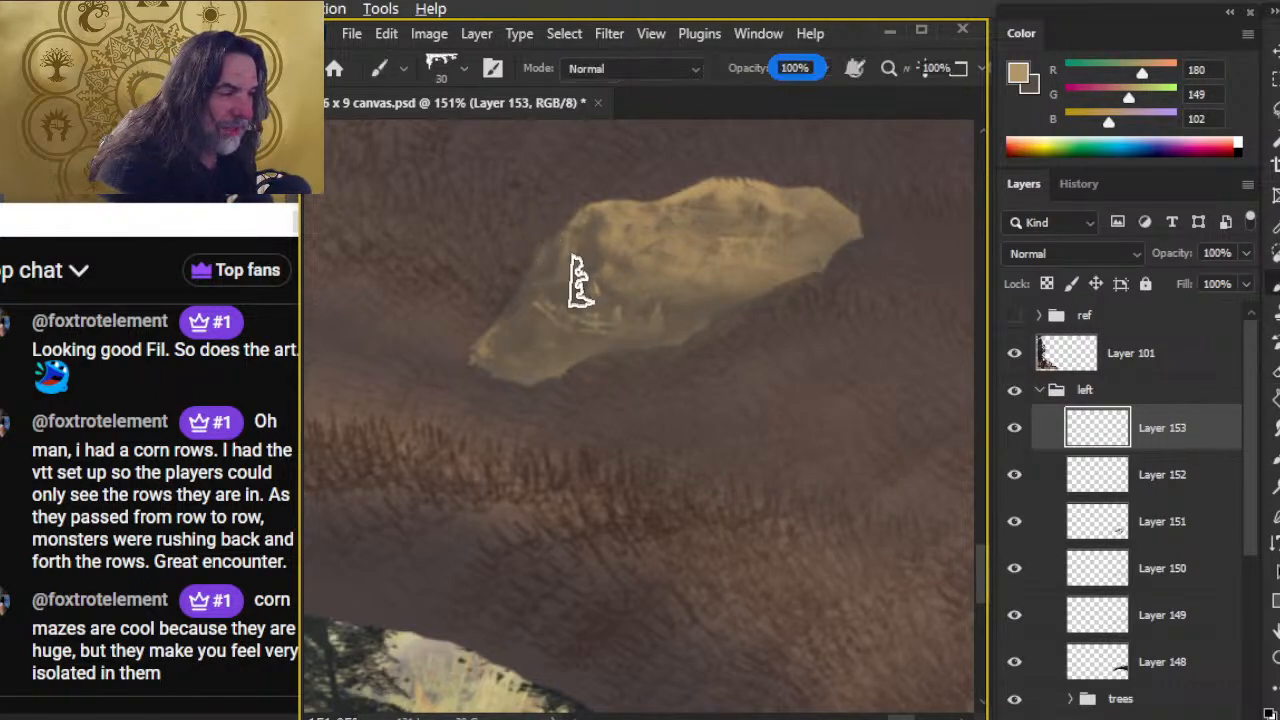
key(e)
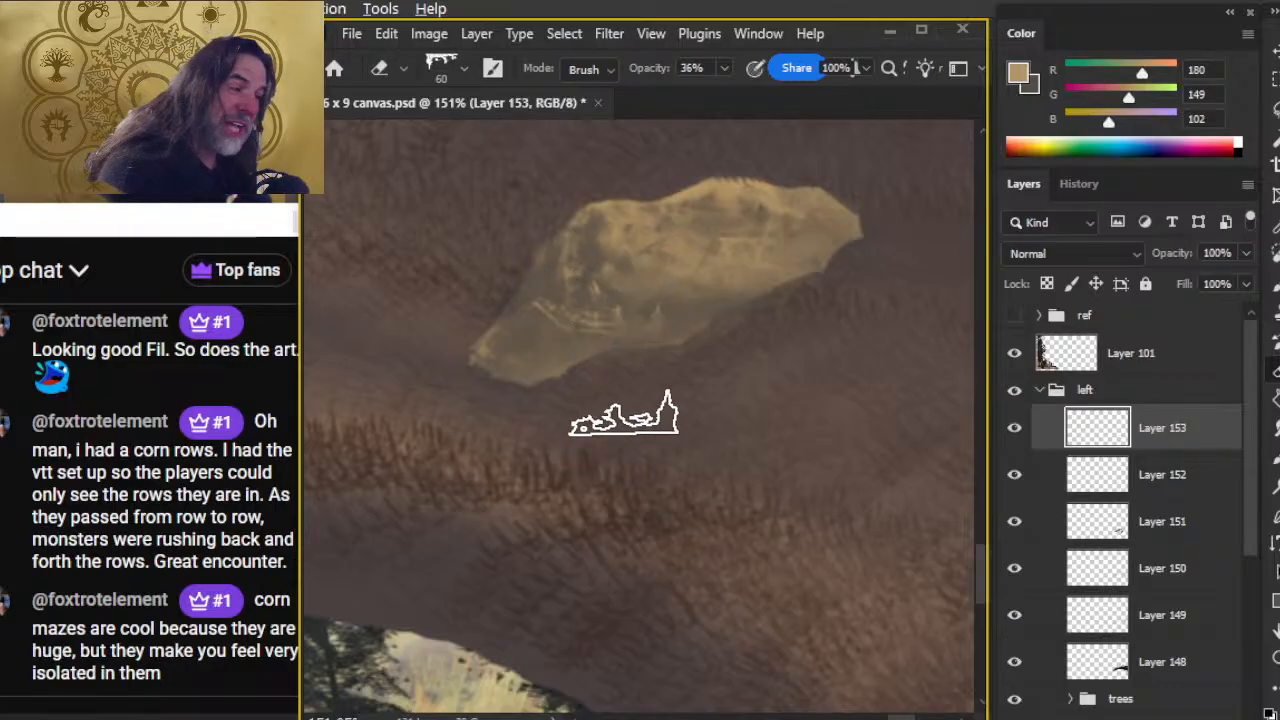
key(b)
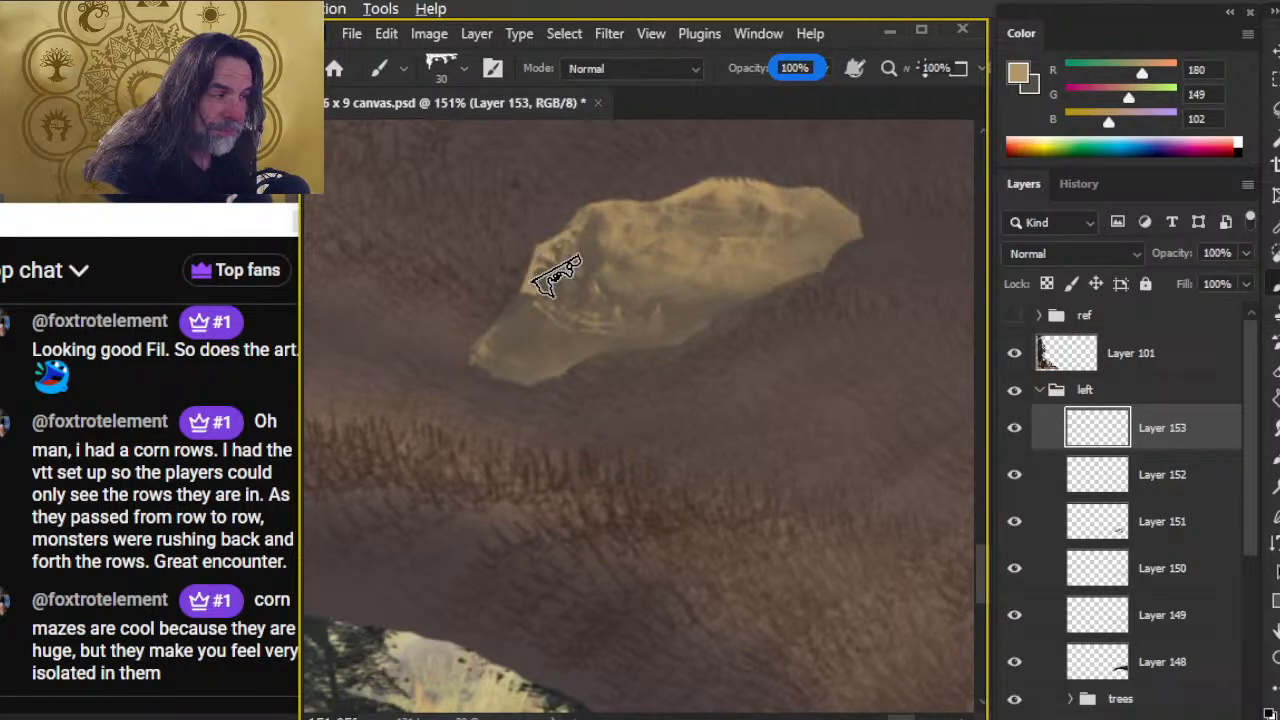
key(e)
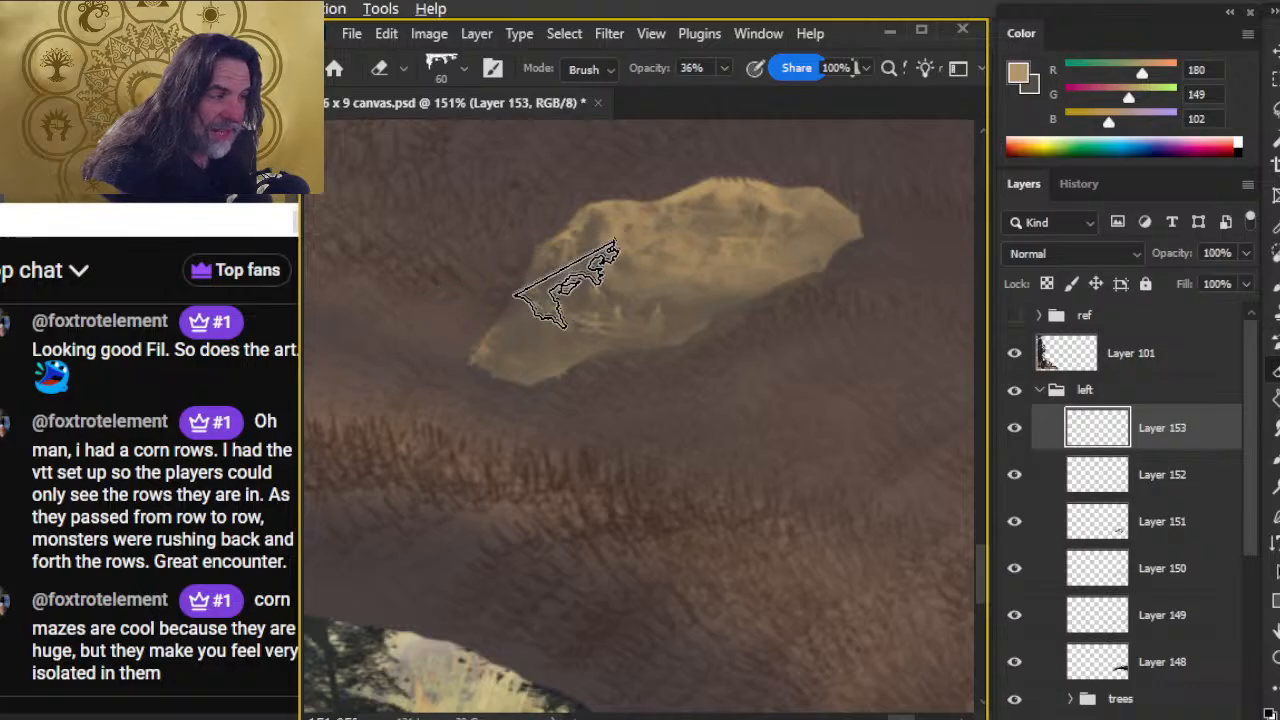
- Paint tan highlights near the boulder's lower left tip, undo the oversized patch and soften the area with the Eraser
key(b)
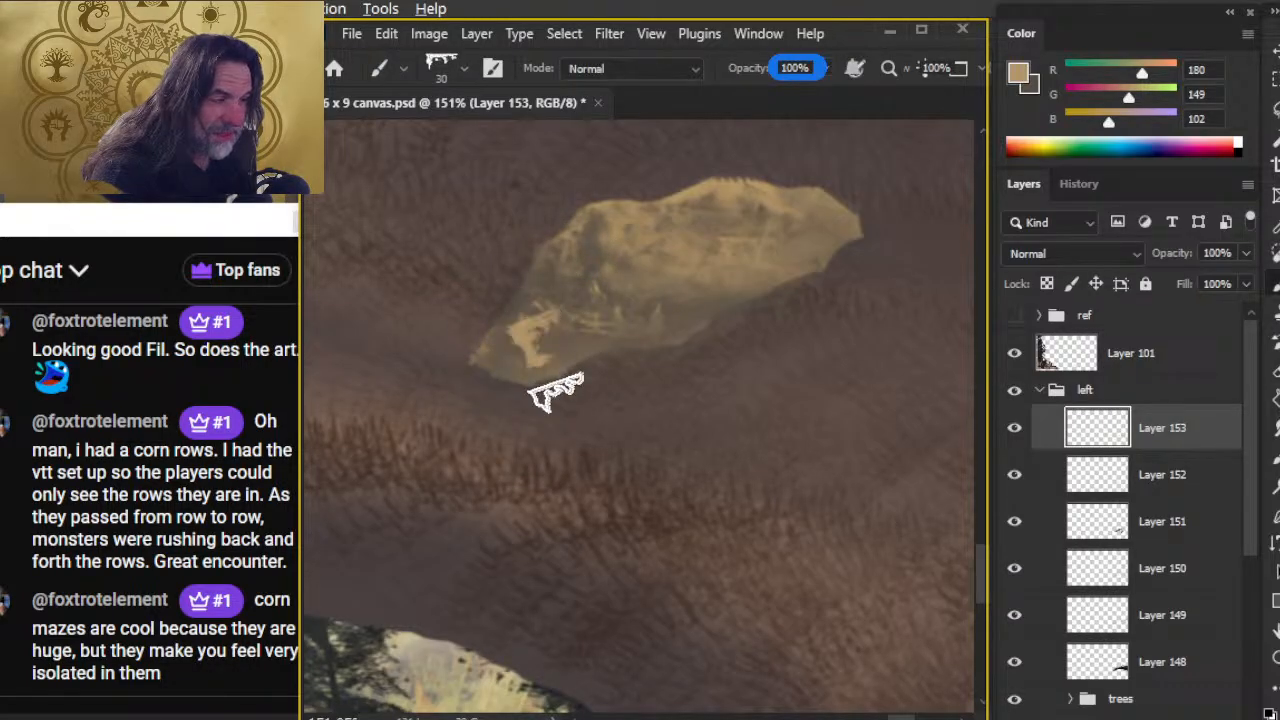
key(ctrl+z)
key(e)
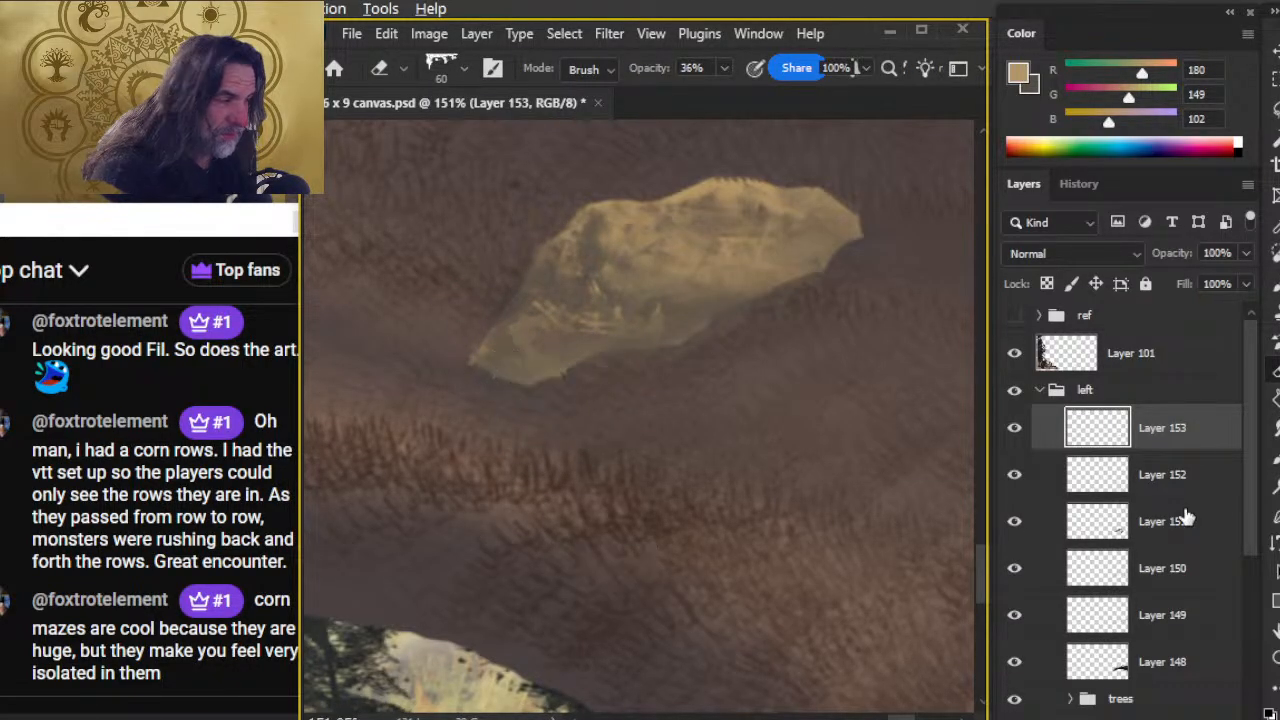
- On a new layer, paint dark grey-brown (RGB 84, 77, 68) shading over the boulder's upper face and right end and soften it
key(ctrl+shift+alt+n)
key(b)
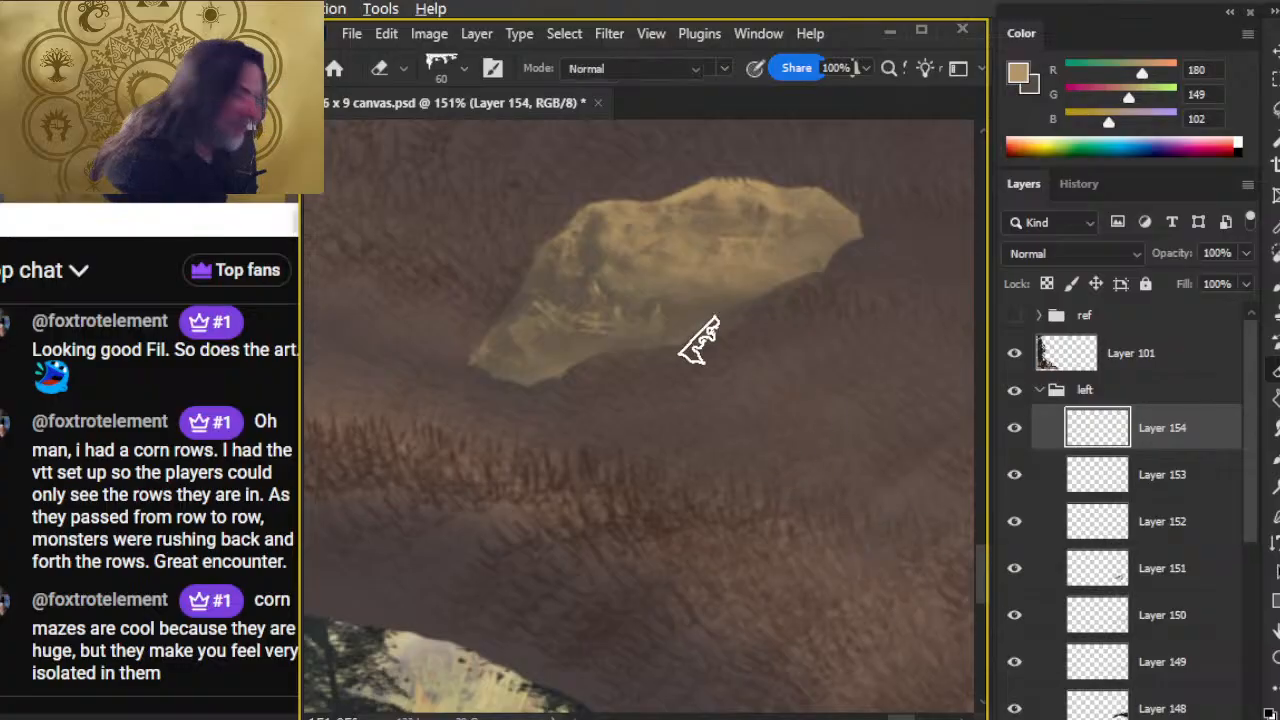
key(x)
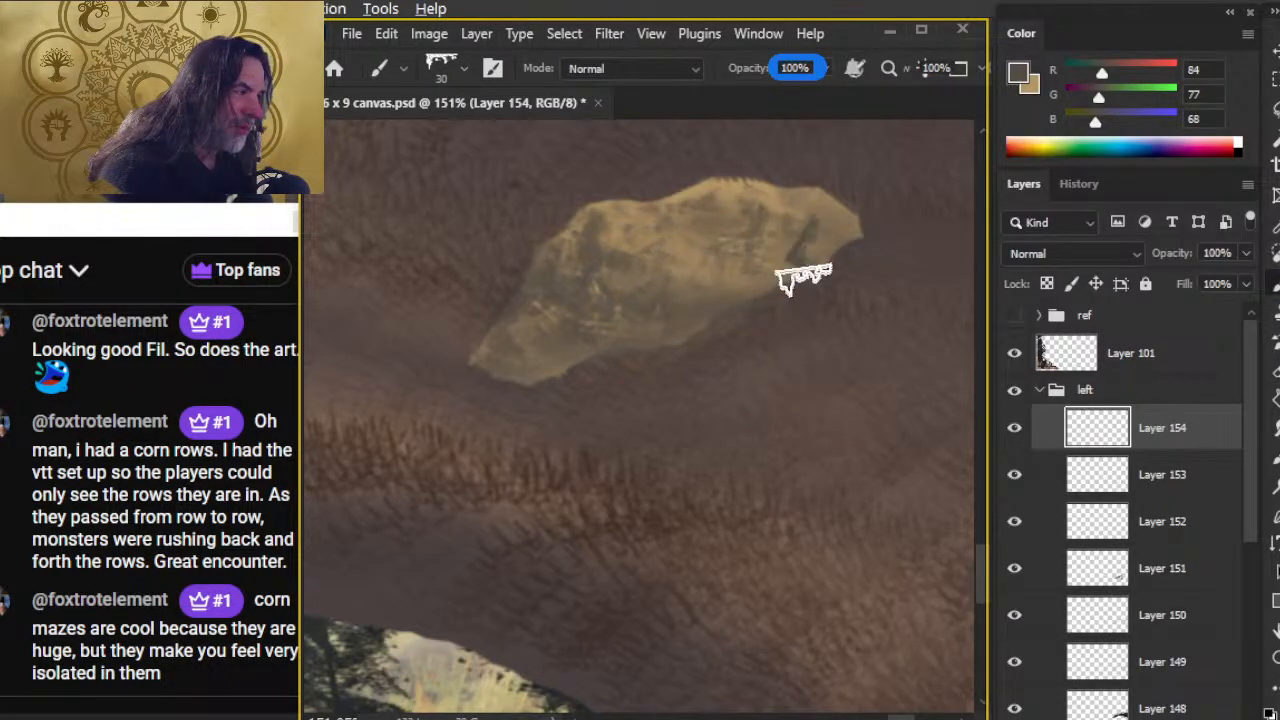
key(e)
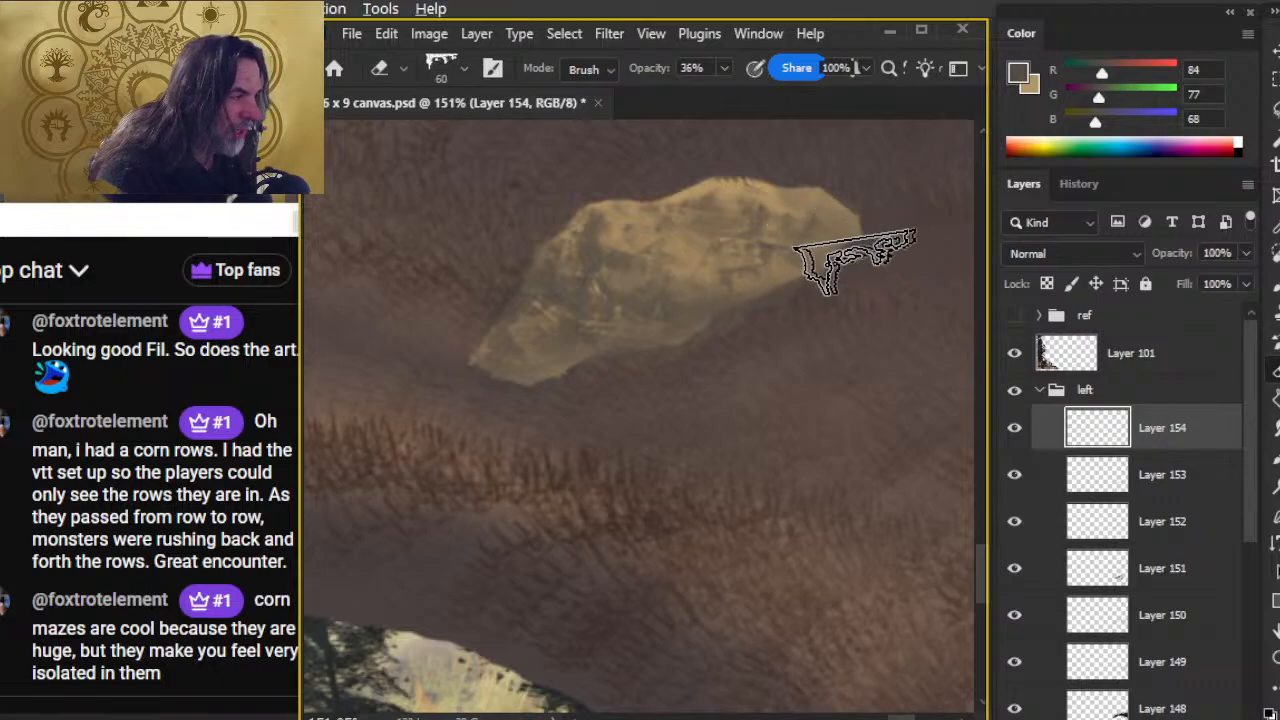
- Examine the right-hand shoreline and check which painted parts Layers 150 and 151 hold by toggling their visibility
key(z)
drag(832, 428, 716, 434)
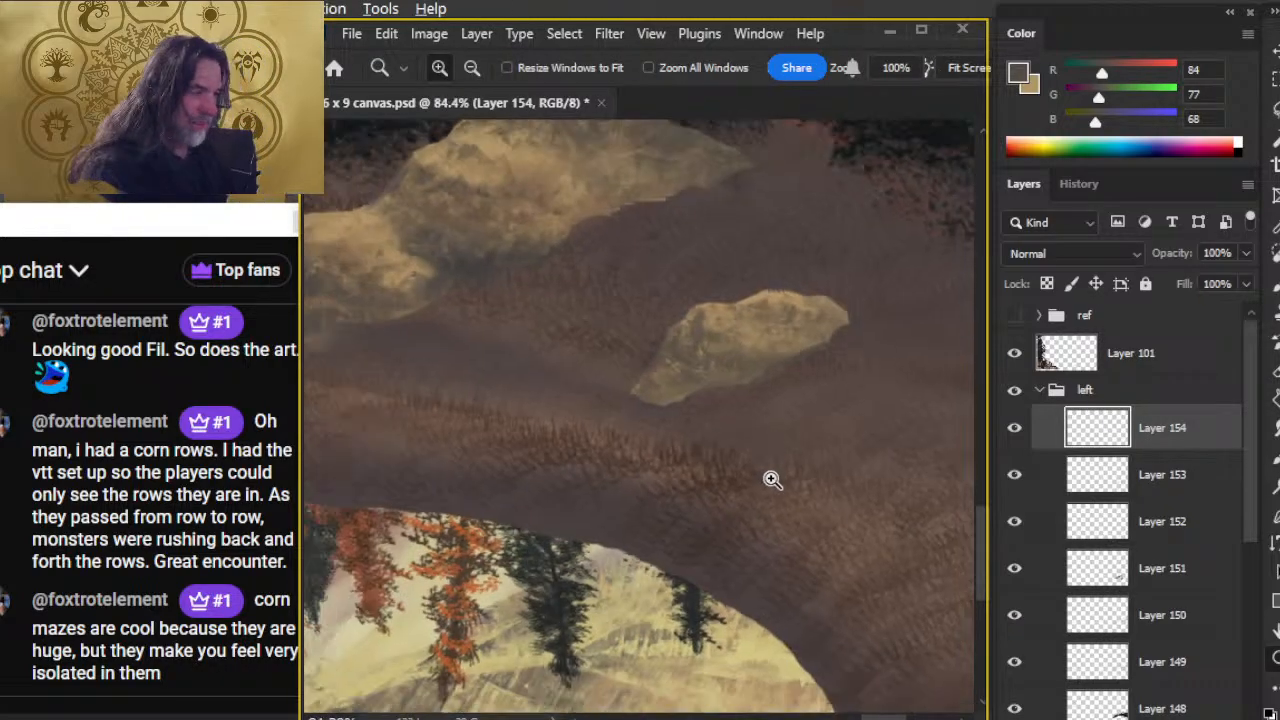
drag(832, 470, 779, 547)
drag(872, 533, 811, 503)
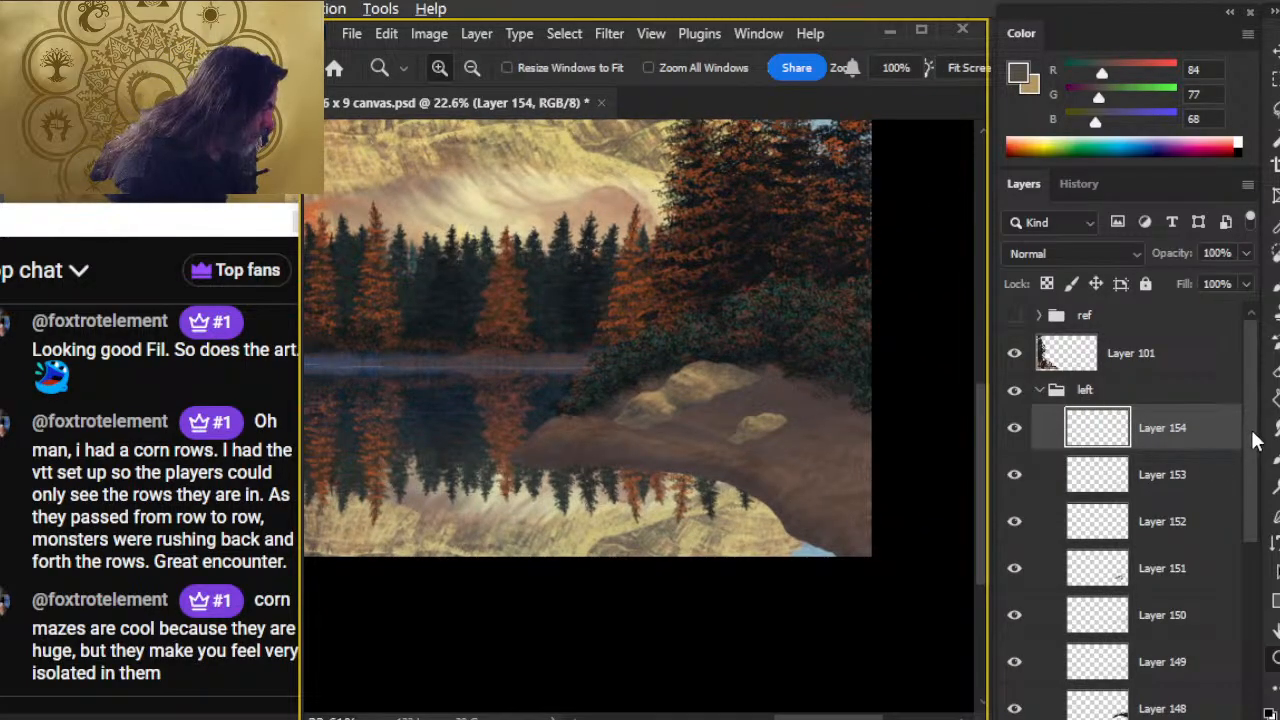
drag(1256, 440, 1258, 530)
click(1016, 446)
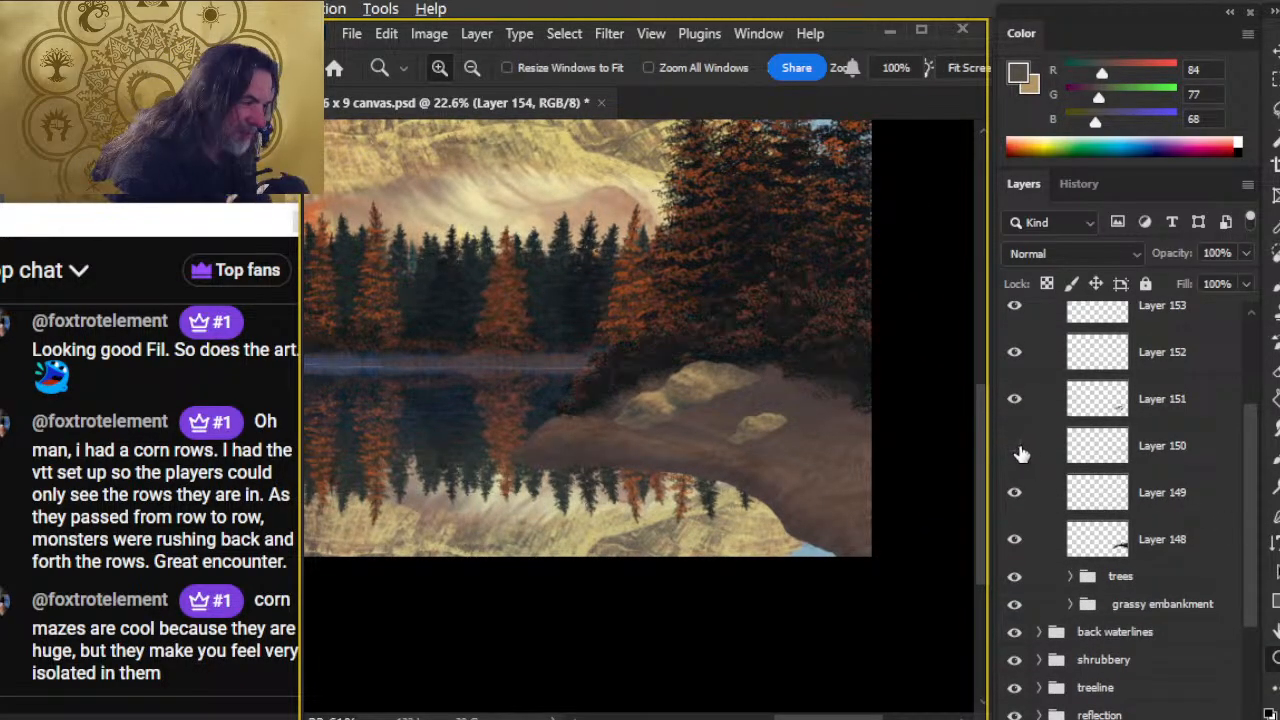
click(1018, 447)
click(1016, 401)
click(1018, 401)
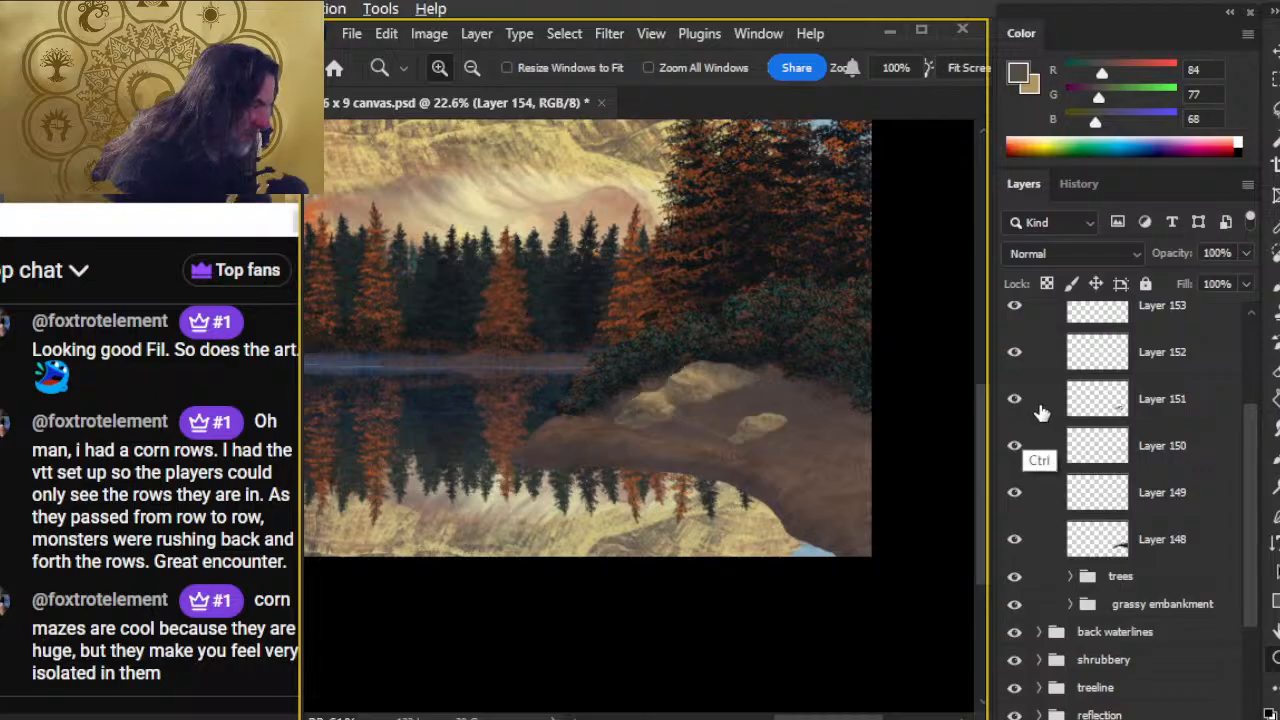
- Group Layers 151 to 154 and name the group rock
shift+click(1064, 415)
key(ctrl+g)
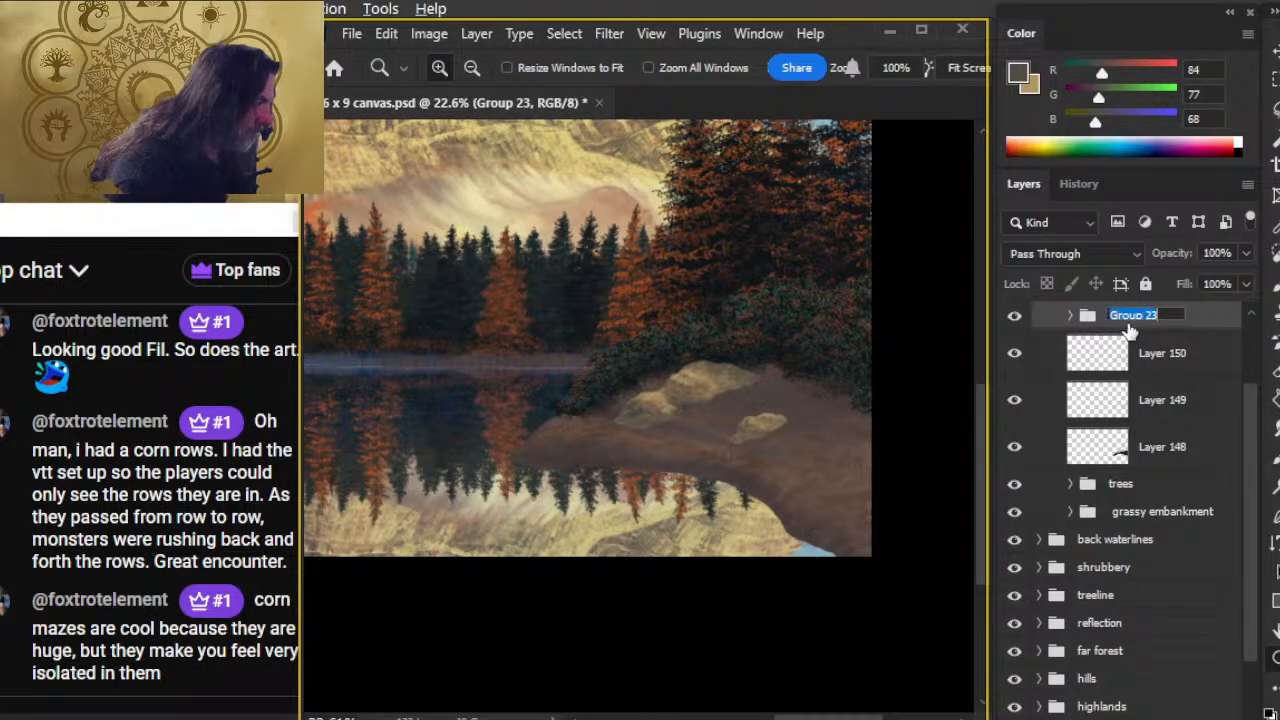
text(ro)
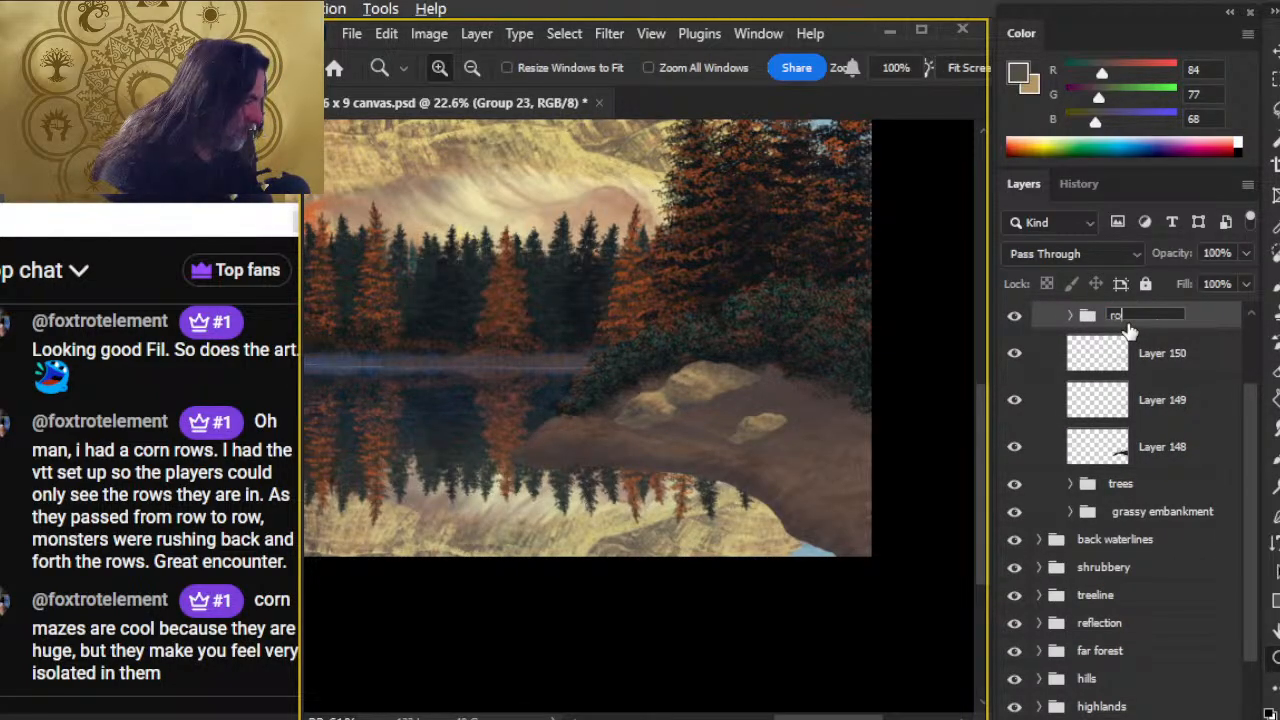
text(ck)
key(Return)
- Check the contents of Layers 150 and 149, then group Layers 148 to 150 under the name shrubbery
click(1015, 356)
click(1015, 356)
click(1014, 402)
click(1014, 402)
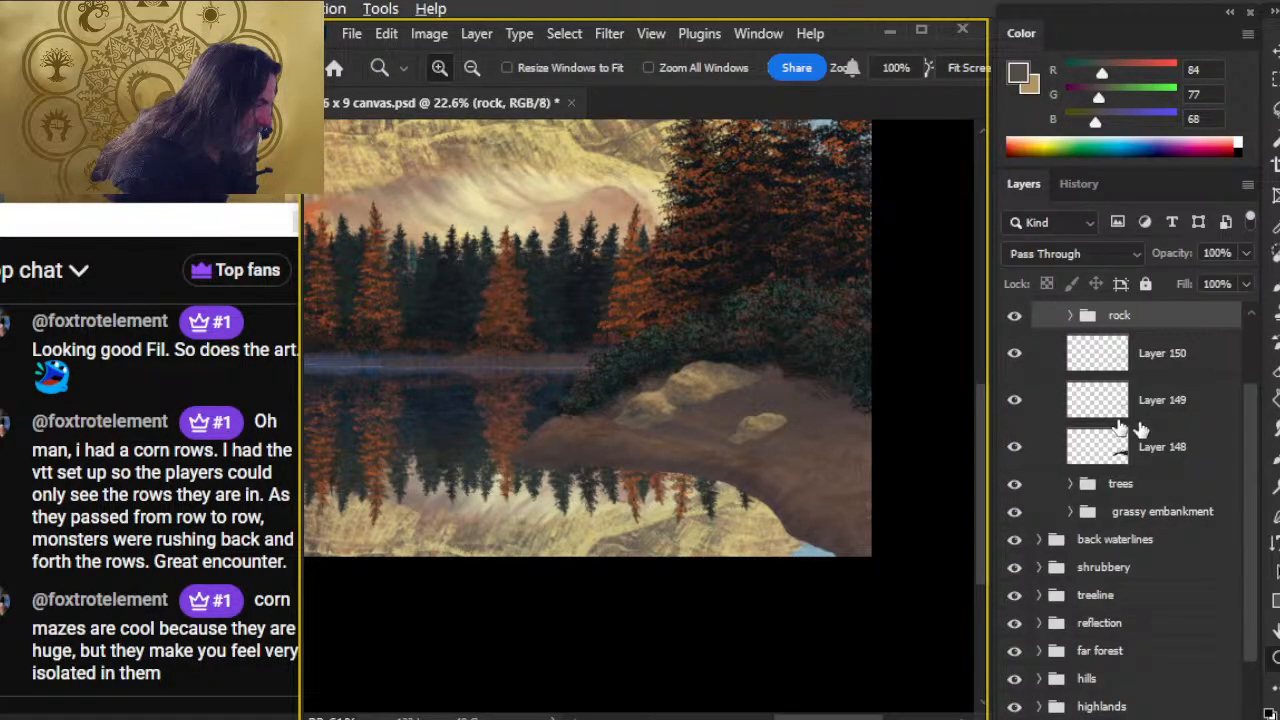
scroll(1210, 400, up, 2)
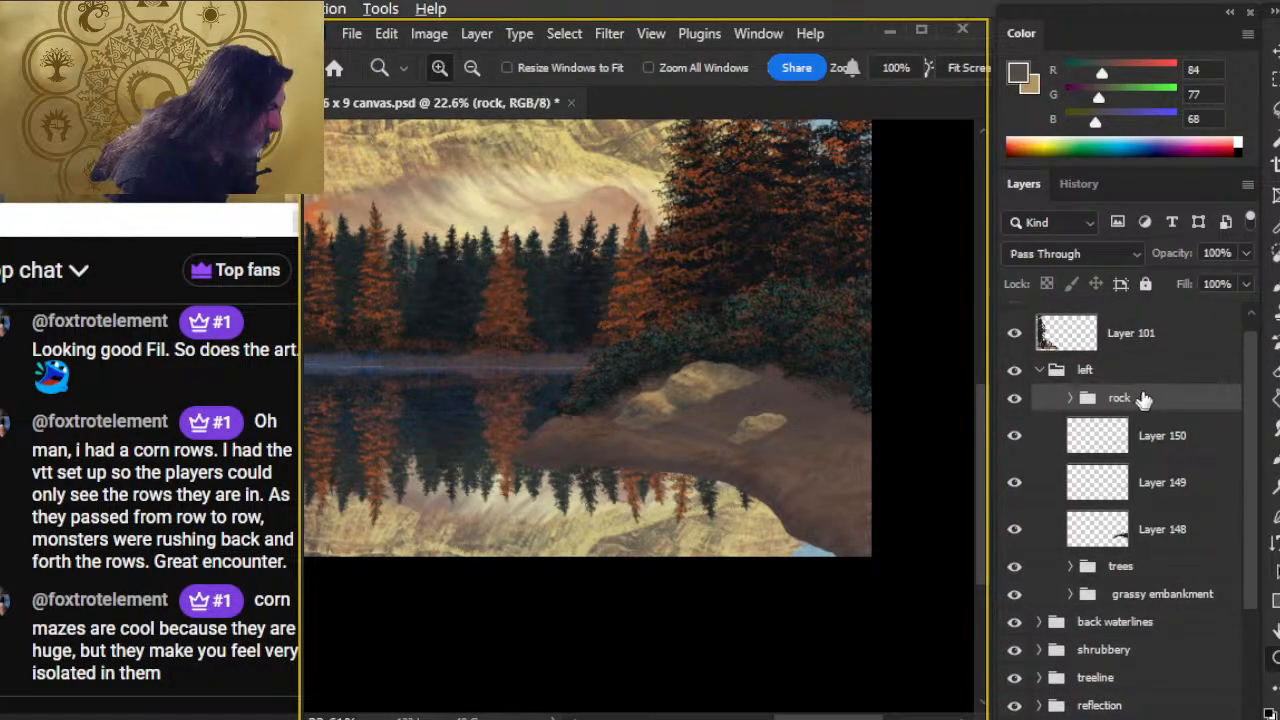
click(1085, 445)
shift+click(1190, 530)
key(ctrl+g)
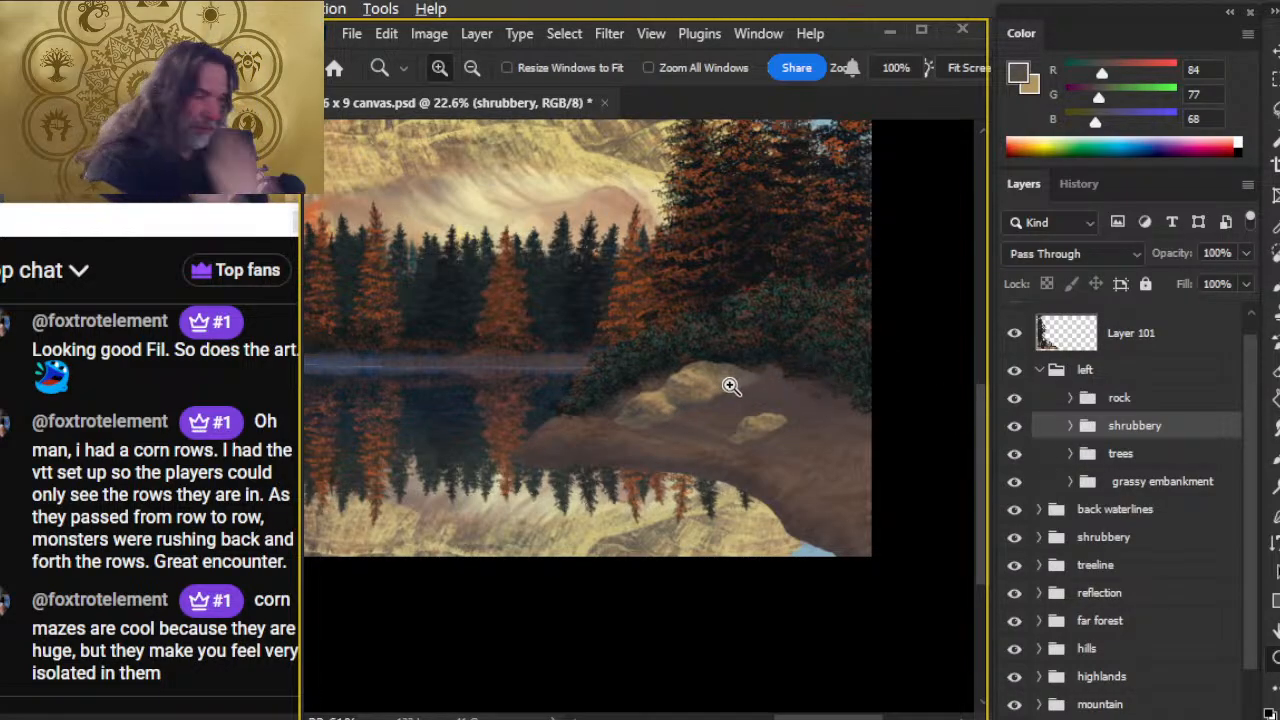
- Add a new layer above the rock group and clear the stray lasso selection
key(l)
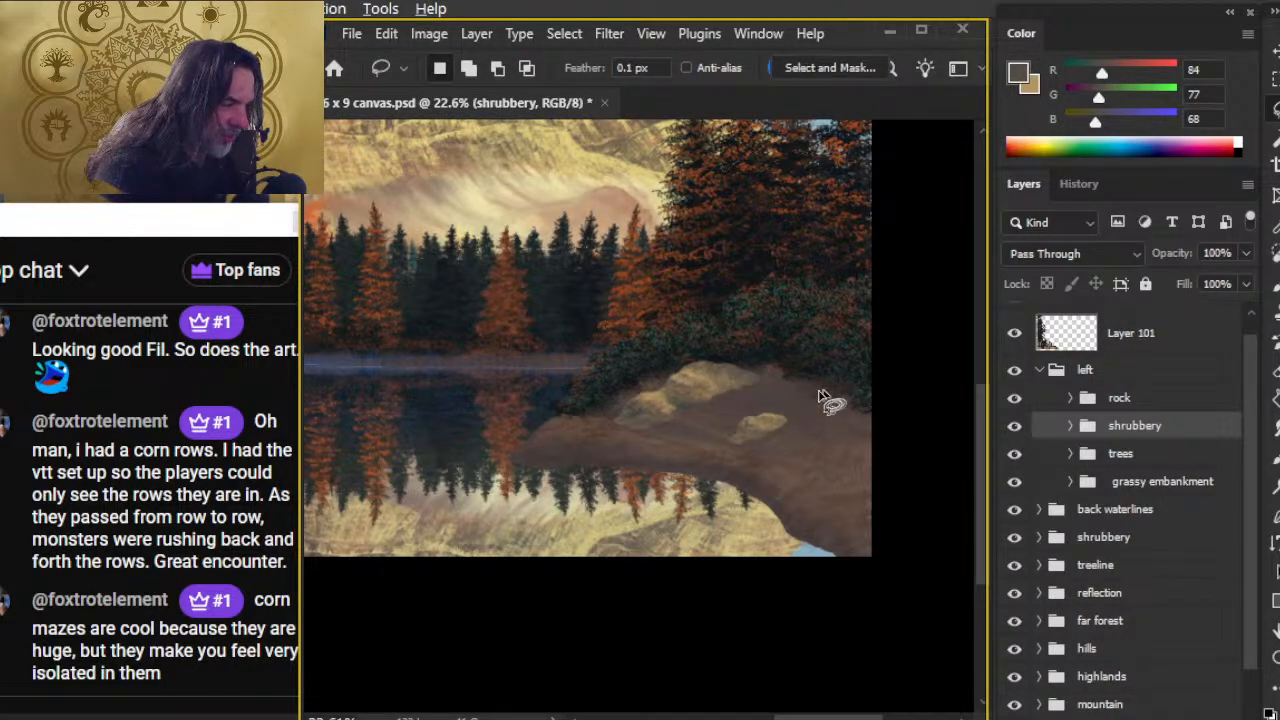
click(1134, 373)
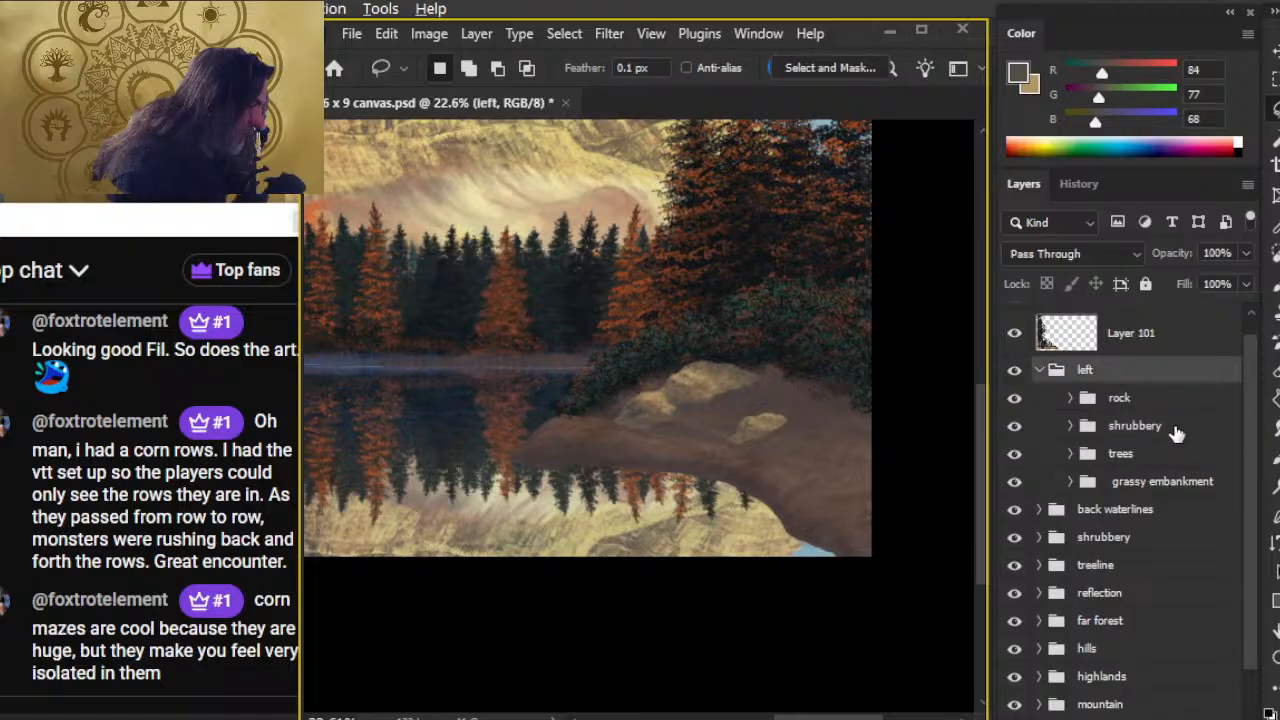
click(1178, 400)
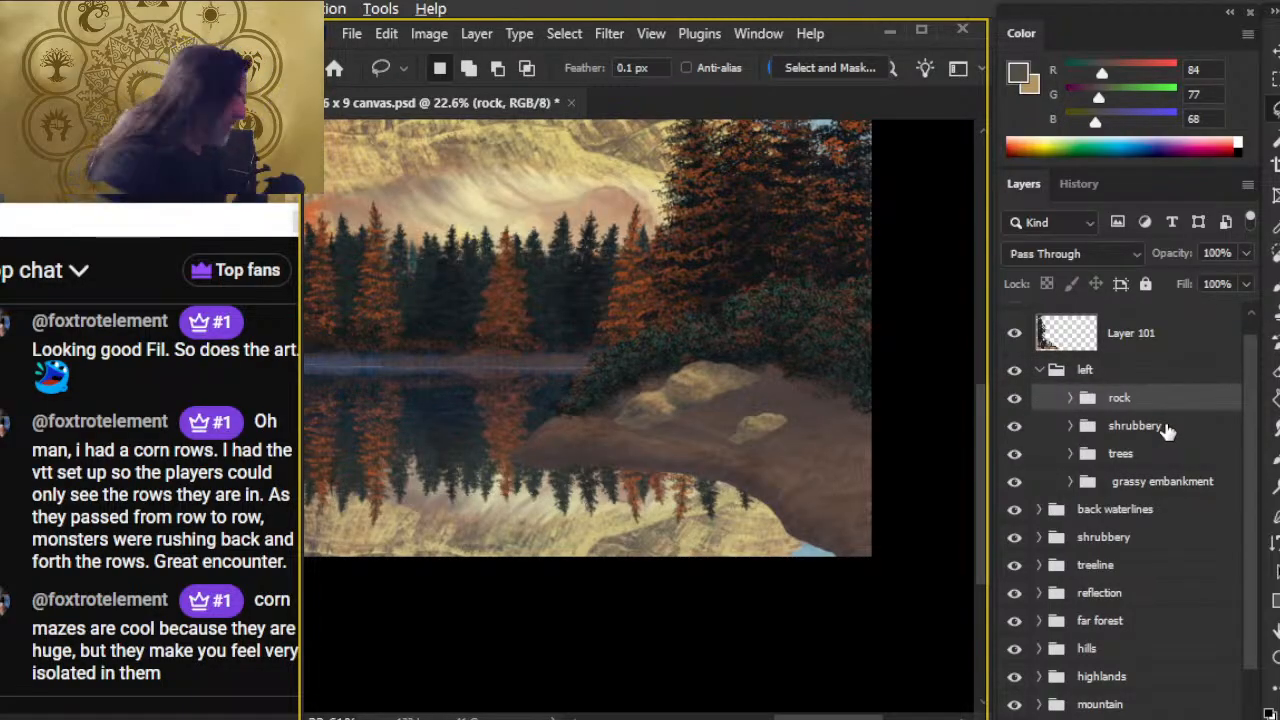
key(ctrl+alt+shift+n)
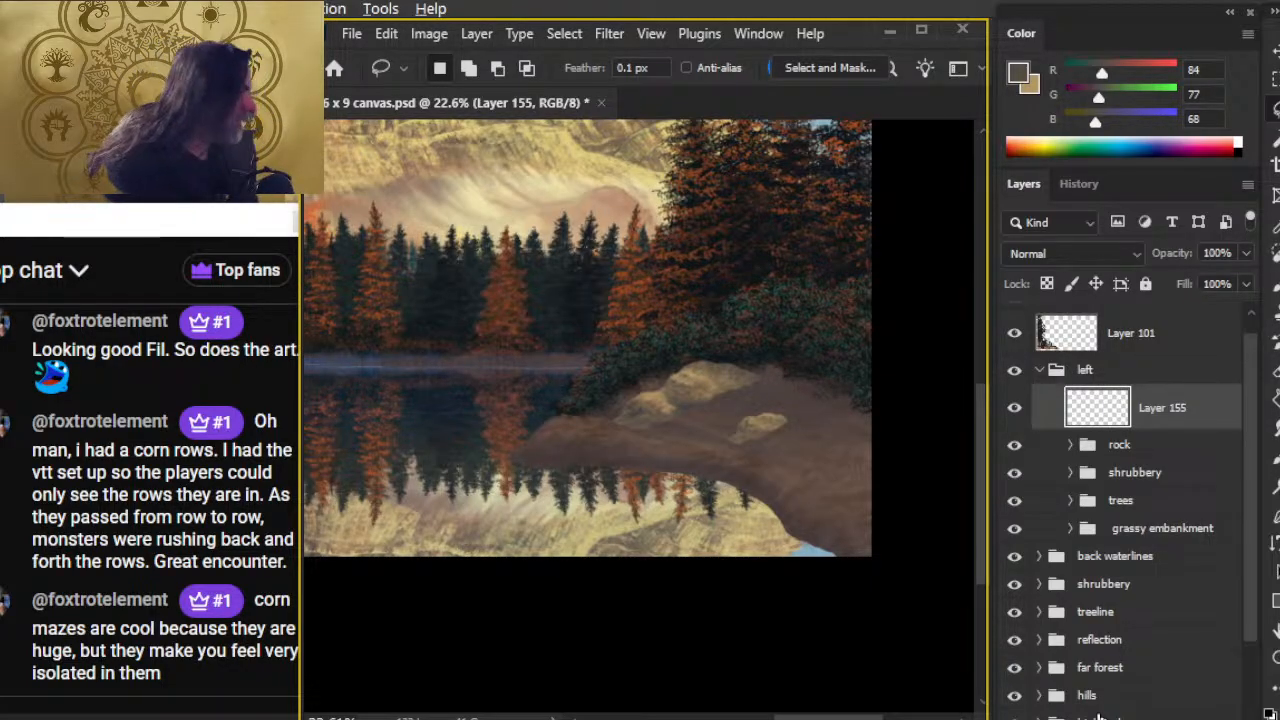
mouse_move(798, 346)
mouse_down()
mouse_move(757, 484)
mouse_move(782, 368)
mouse_up()
key(ctrl+d)
- Examine the whole landscape composition and how the rocky shoreline on the right fits into it
key(z)
click(686, 490)
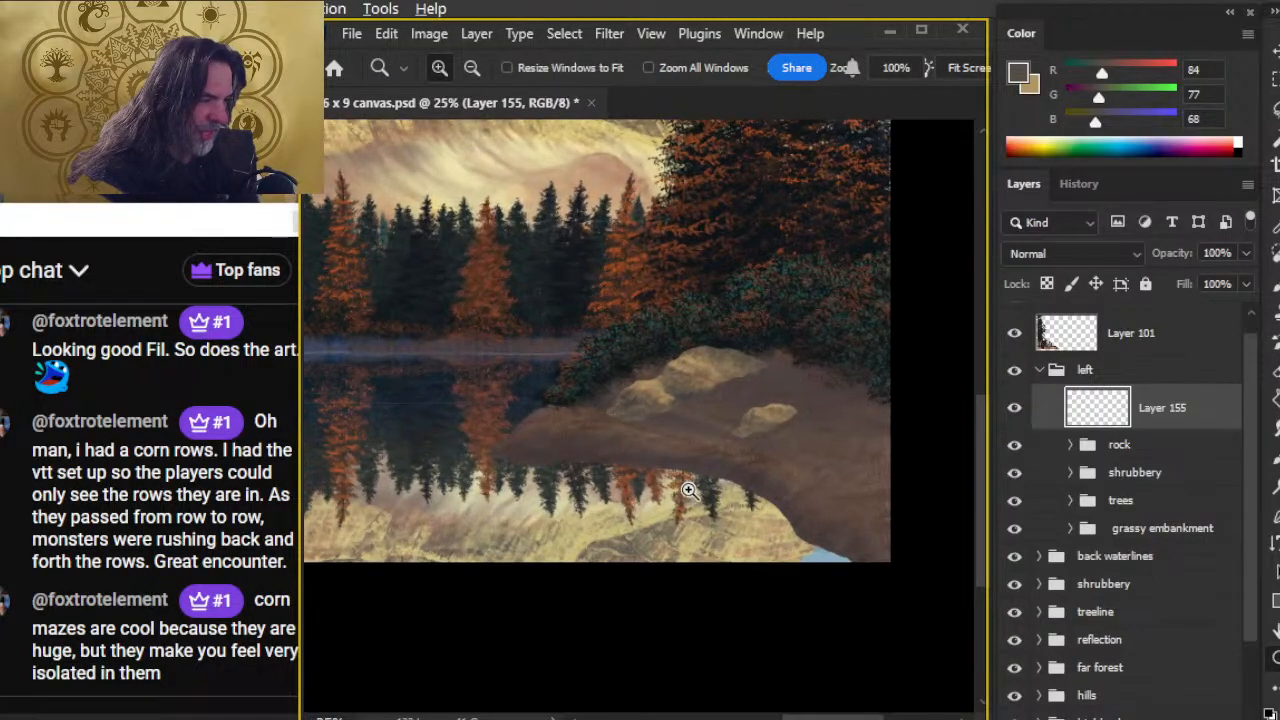
key(ctrl+0)
drag(373, 524, 546, 534)
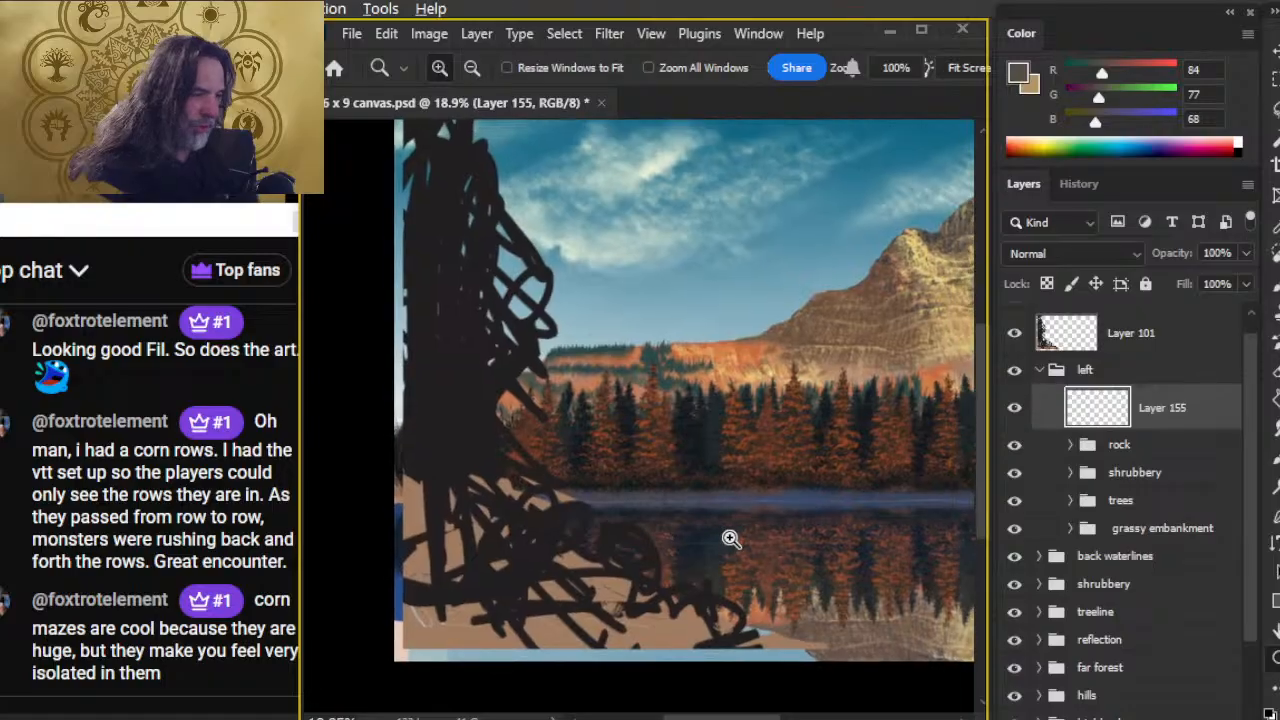
drag(730, 539, 655, 541)
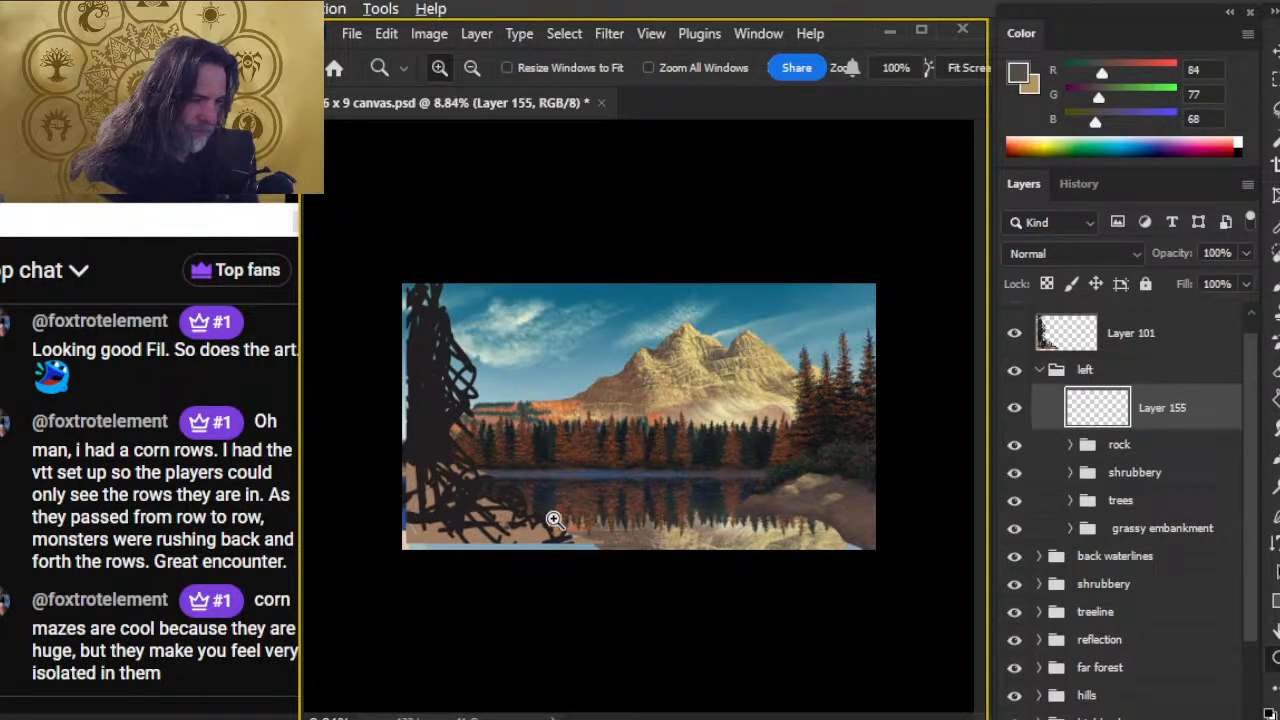
drag(700, 511, 957, 514)
drag(786, 529, 581, 445)
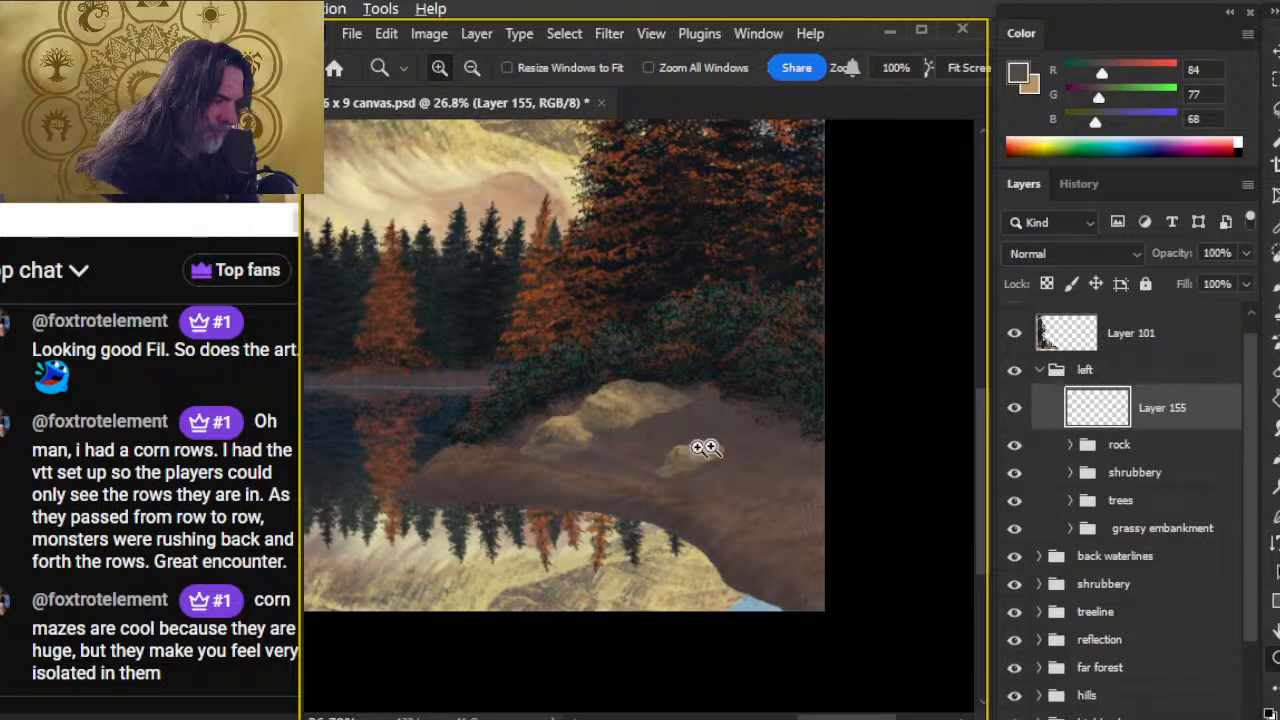
- Paint dark brown (RGB 66, 50, 43) grass along the large boulders' base with the Grass Blades (spin 180c) brush, reducing its size to 125
drag(671, 450, 749, 551)
key(b)
alt+click(674, 543)
drag(658, 545, 617, 523)
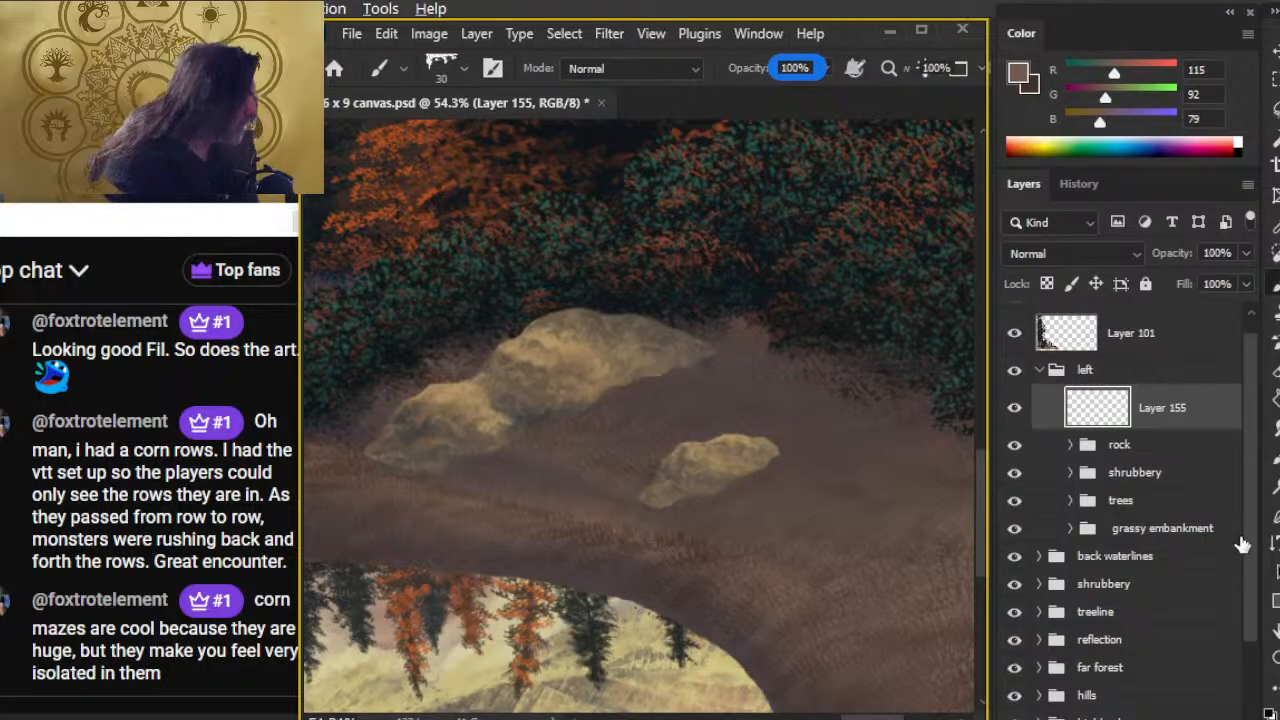
right_click(838, 488)
mouse_move(1113, 612)
mouse_down()
mouse_move(1125, 660)
mouse_move(1114, 591)
mouse_move(1113, 700)
mouse_move(1060, 697)
mouse_up()
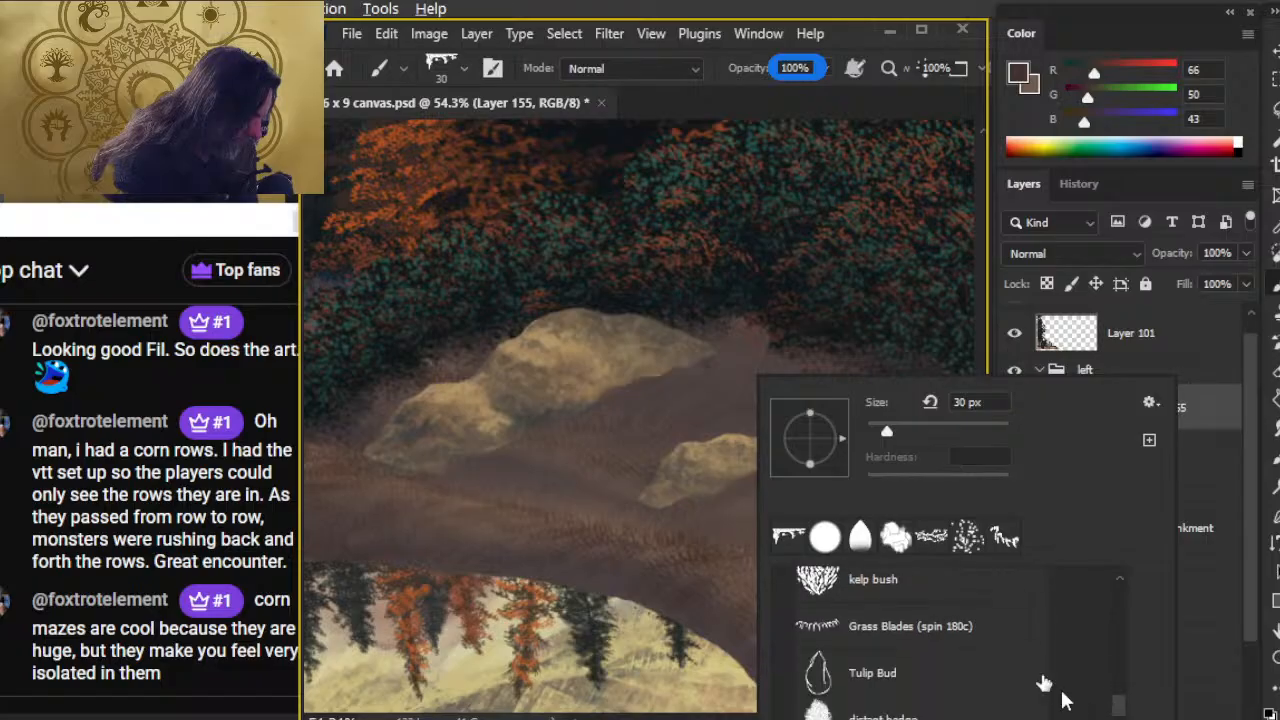
click(922, 632)
click(832, 94)
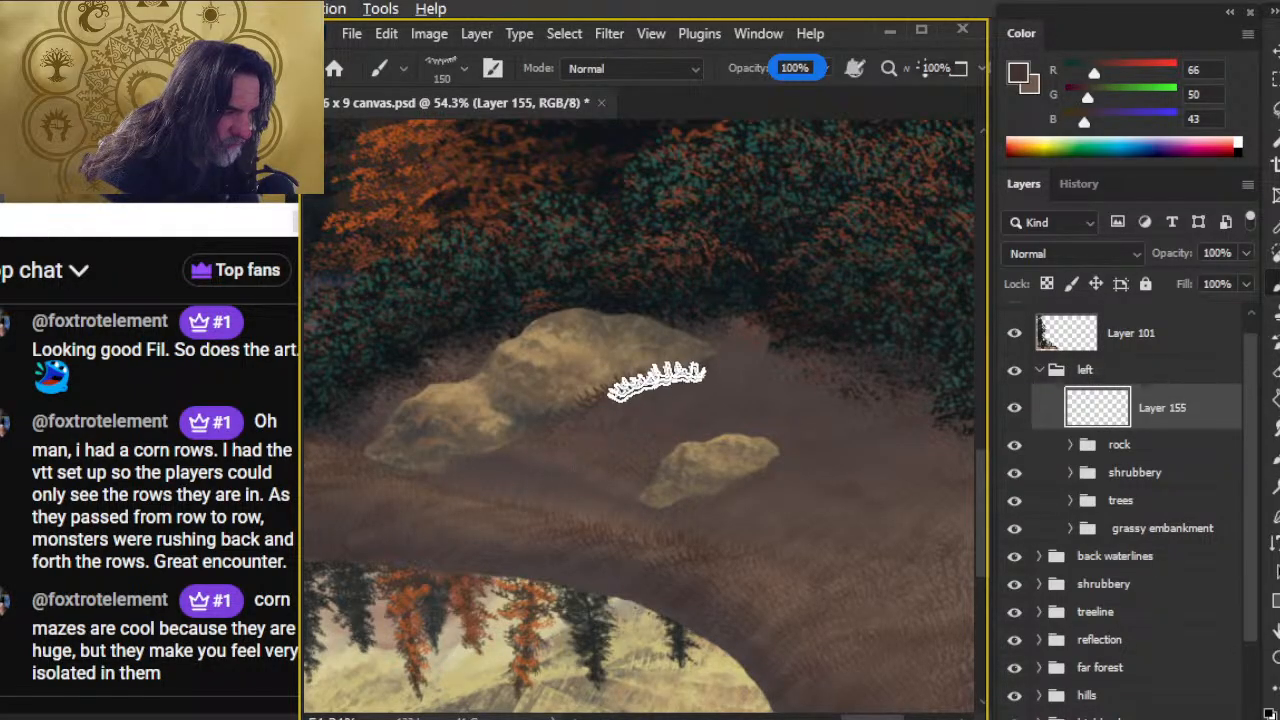
key(bracketleft)
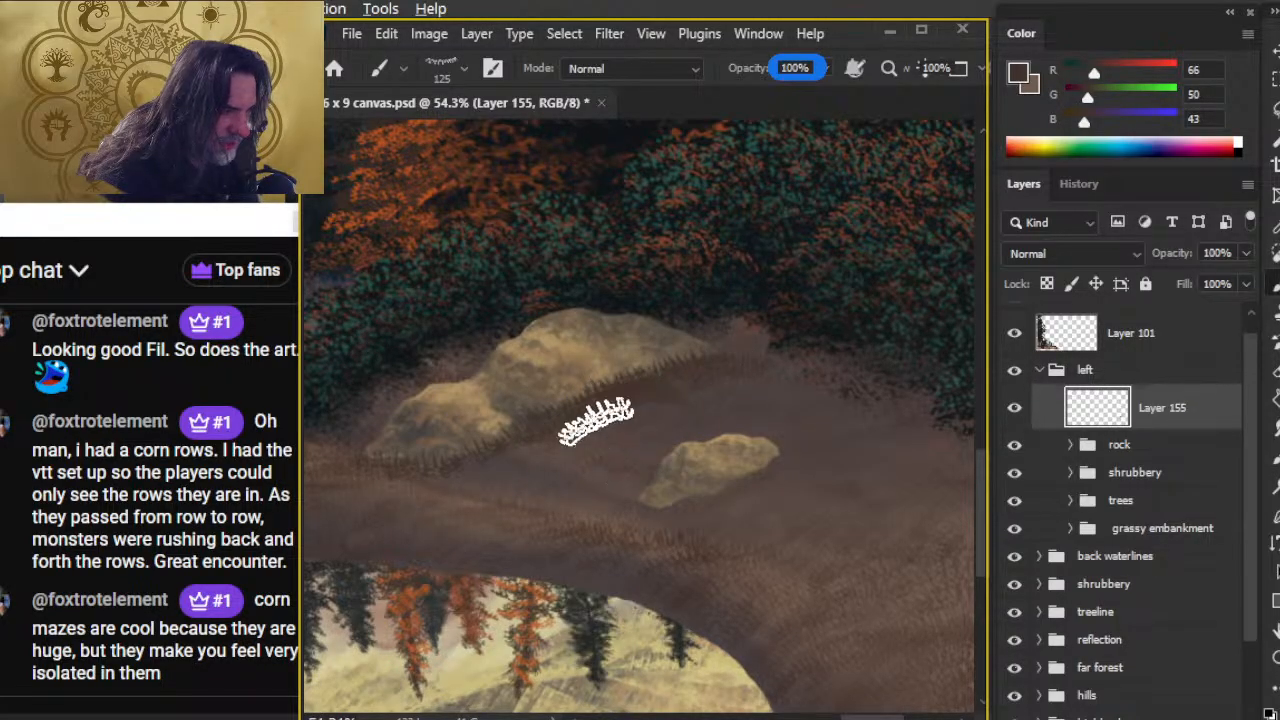
- Smudge the dark grass up over the large boulder's base with the grass-blade brush tip at size 60 and 87% strength
key(r)
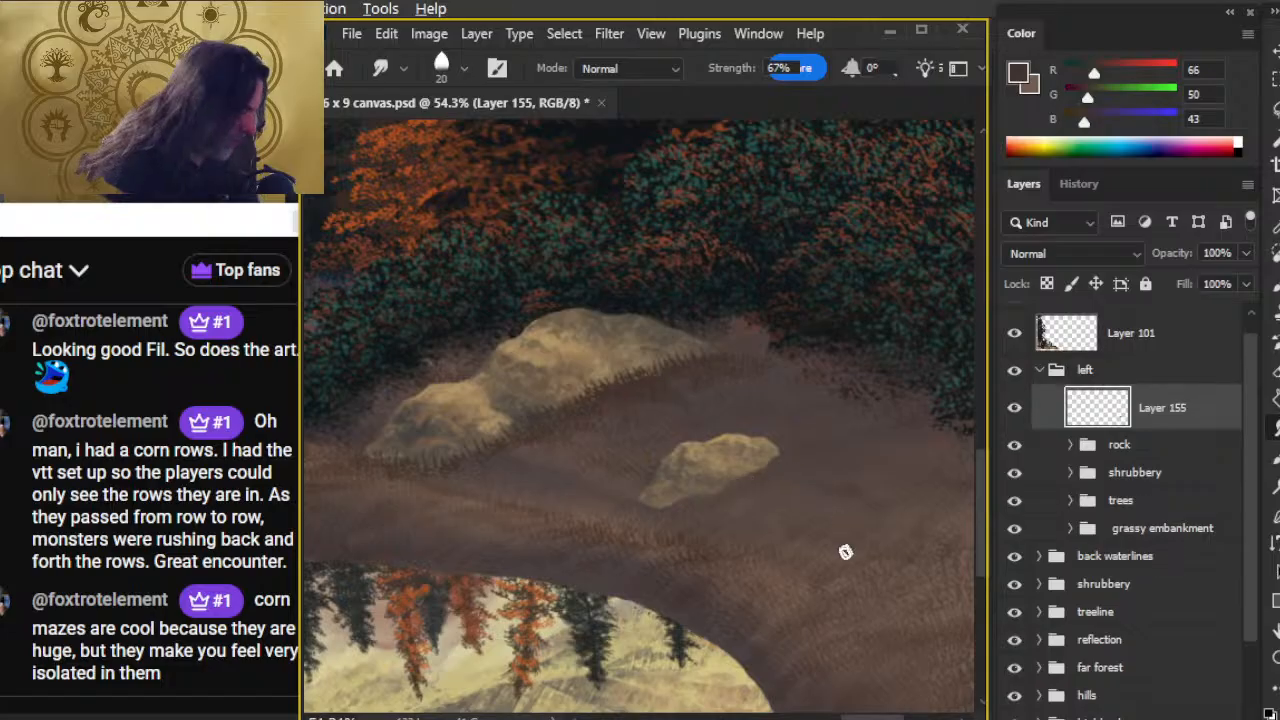
right_click(810, 533)
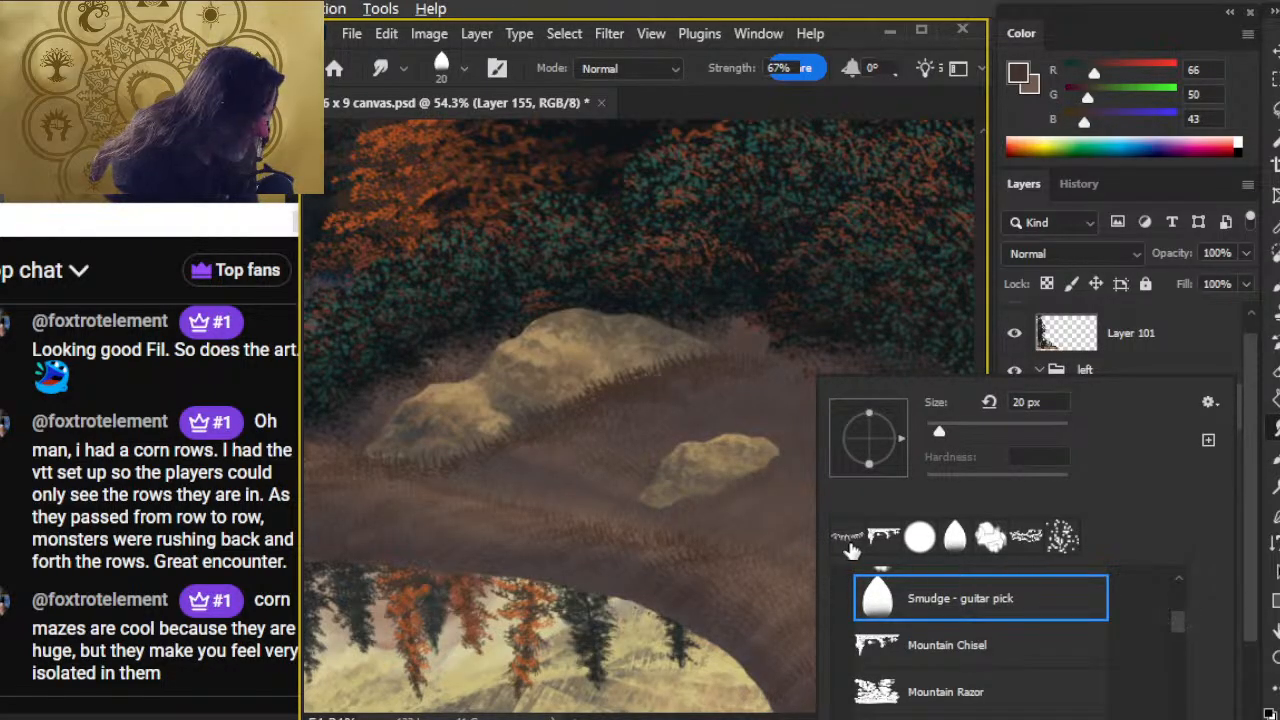
click(848, 537)
click(836, 299)
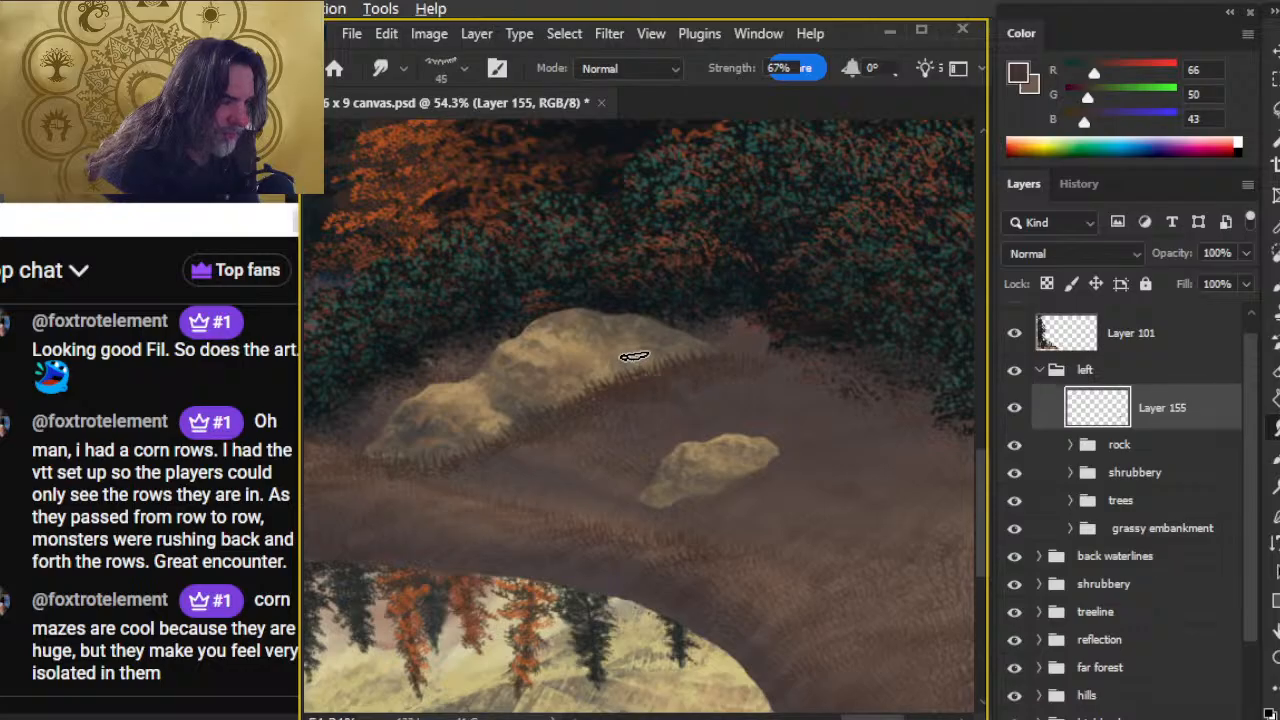
key(z)
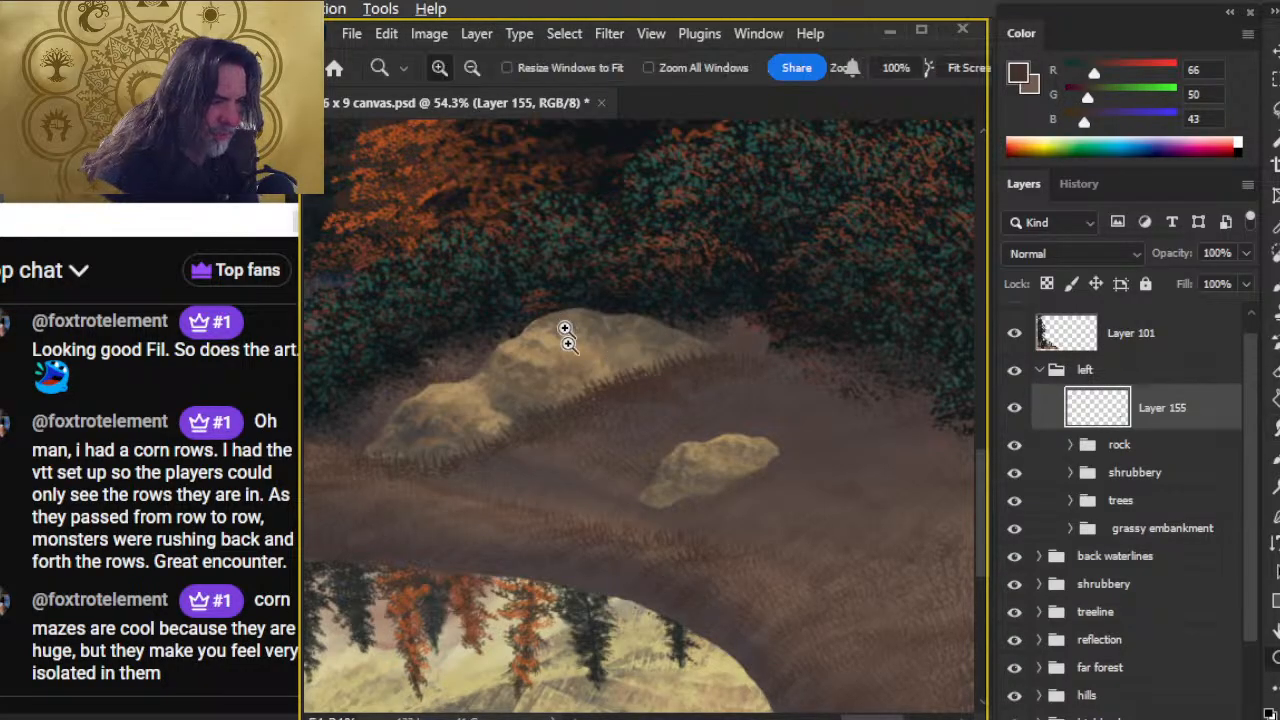
click(579, 410)
key(r)
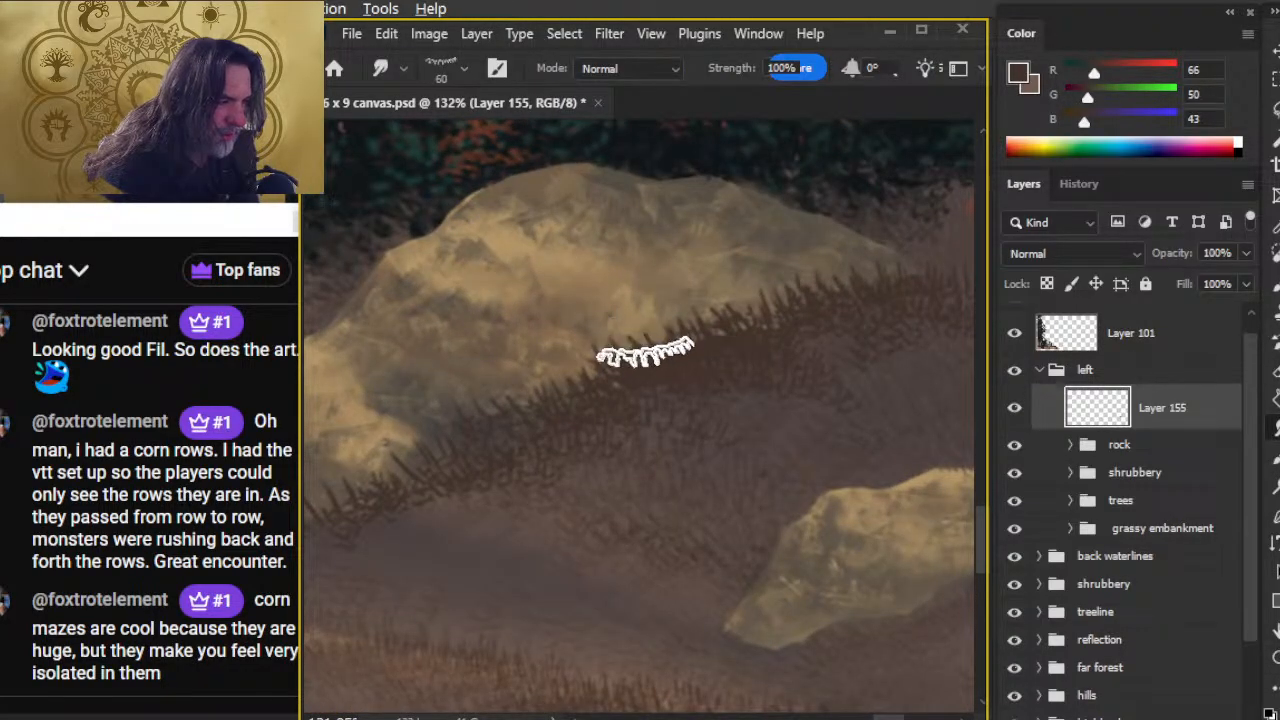
drag(646, 353, 647, 284)
key(z)
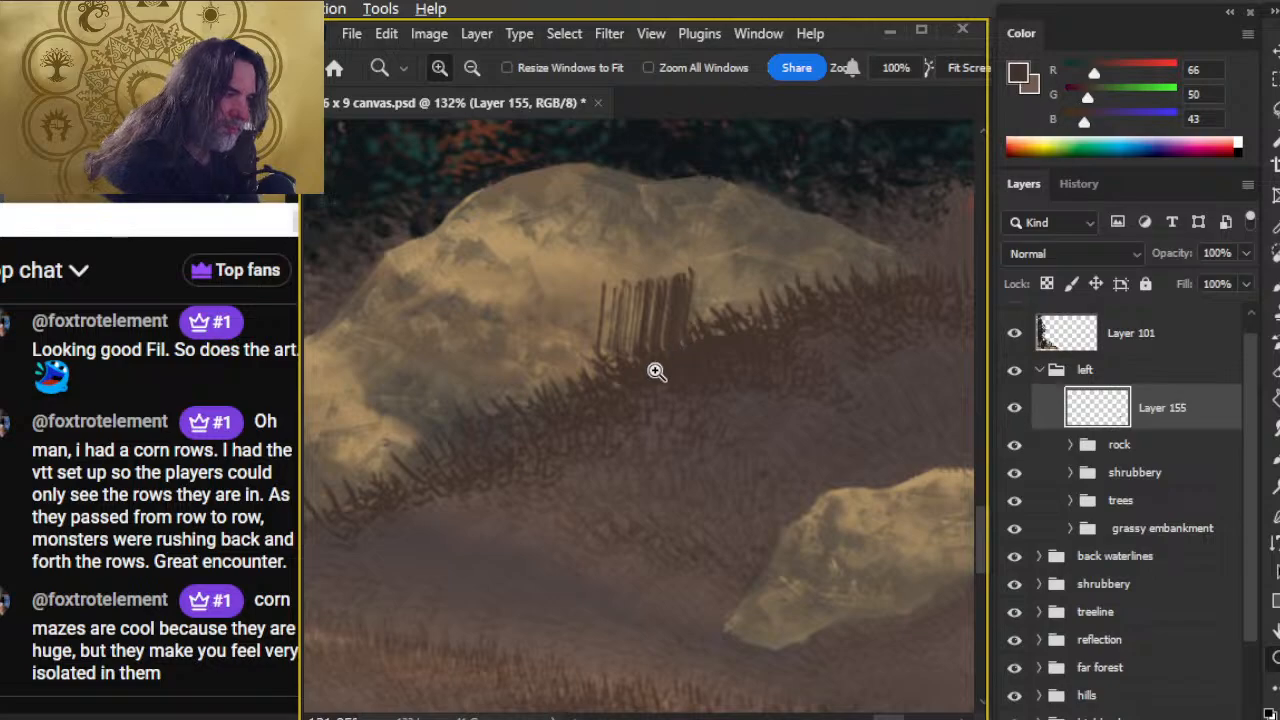
key(ctrl+z)
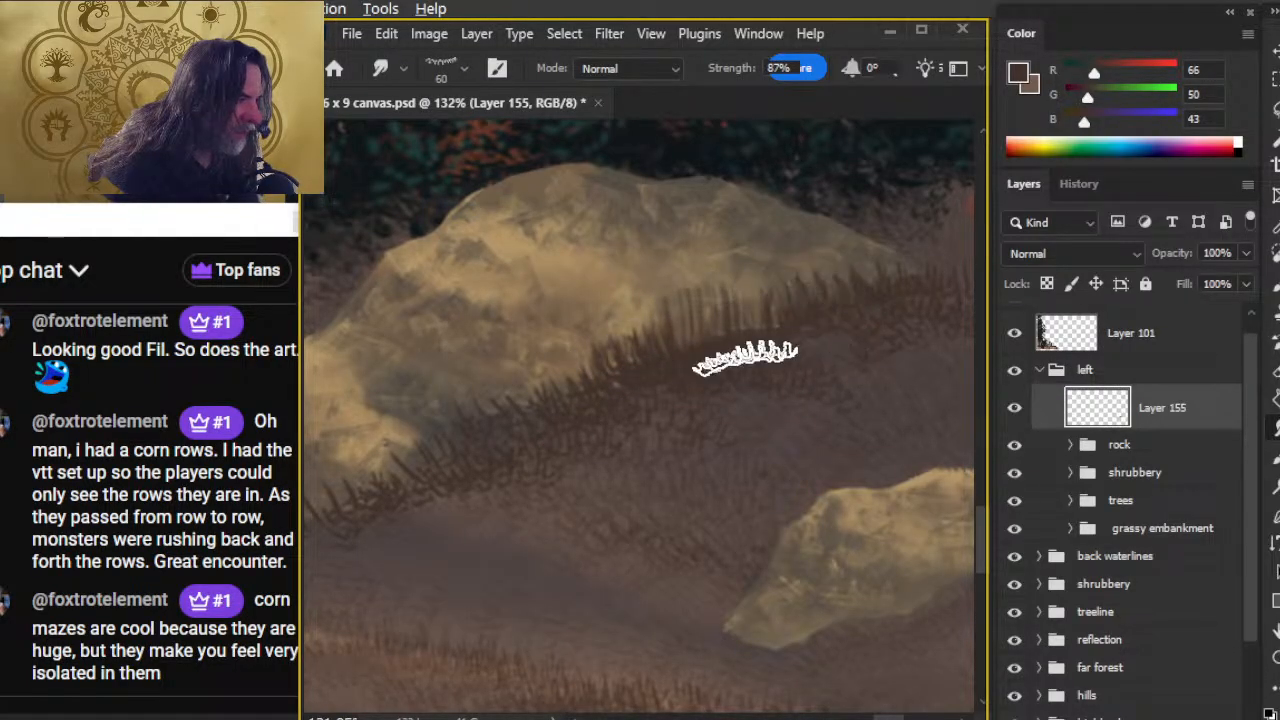
- Paint more dark brown grass below the large boulder with the brush reduced to size 100, and blend it by smudging
key(b)
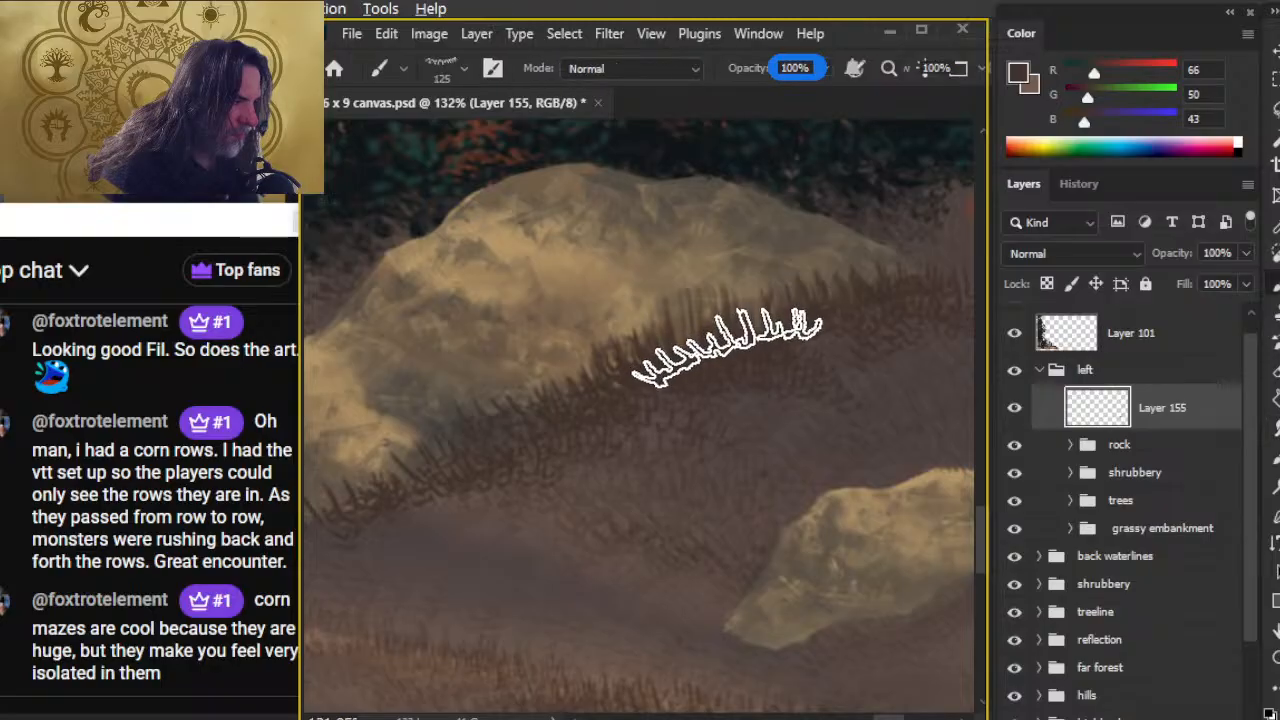
key(bracketleft)
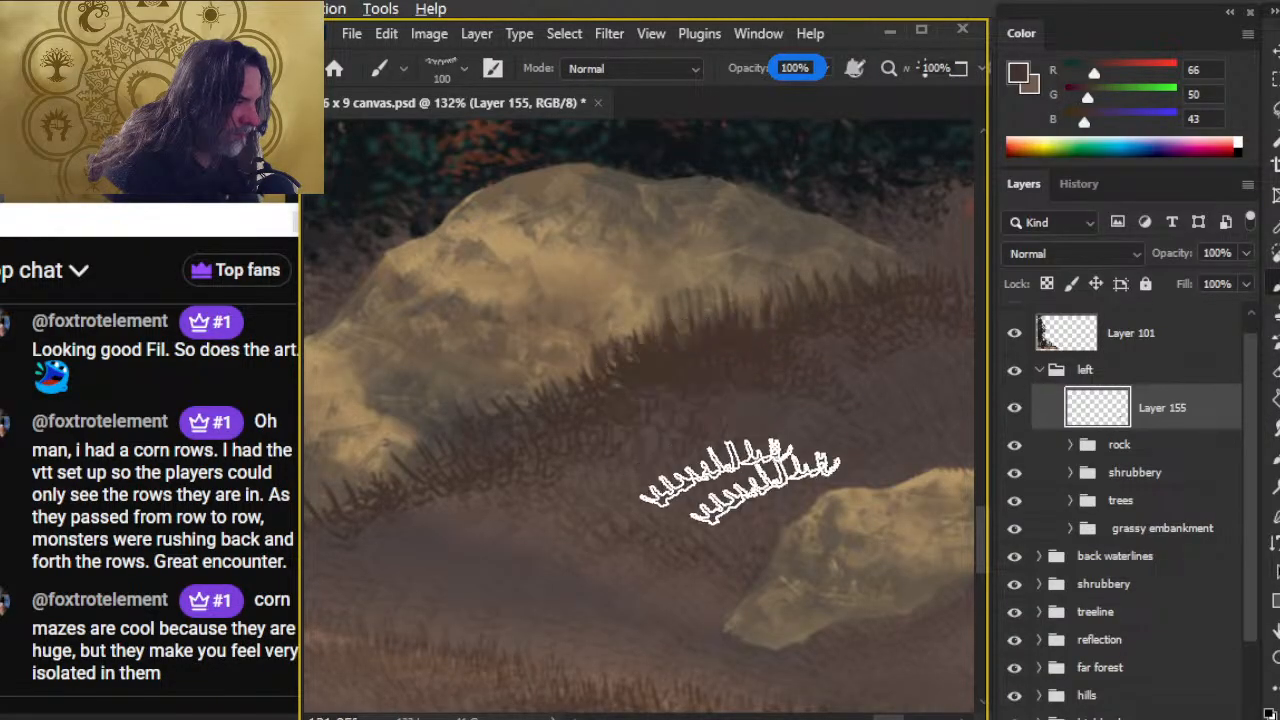
key(r)
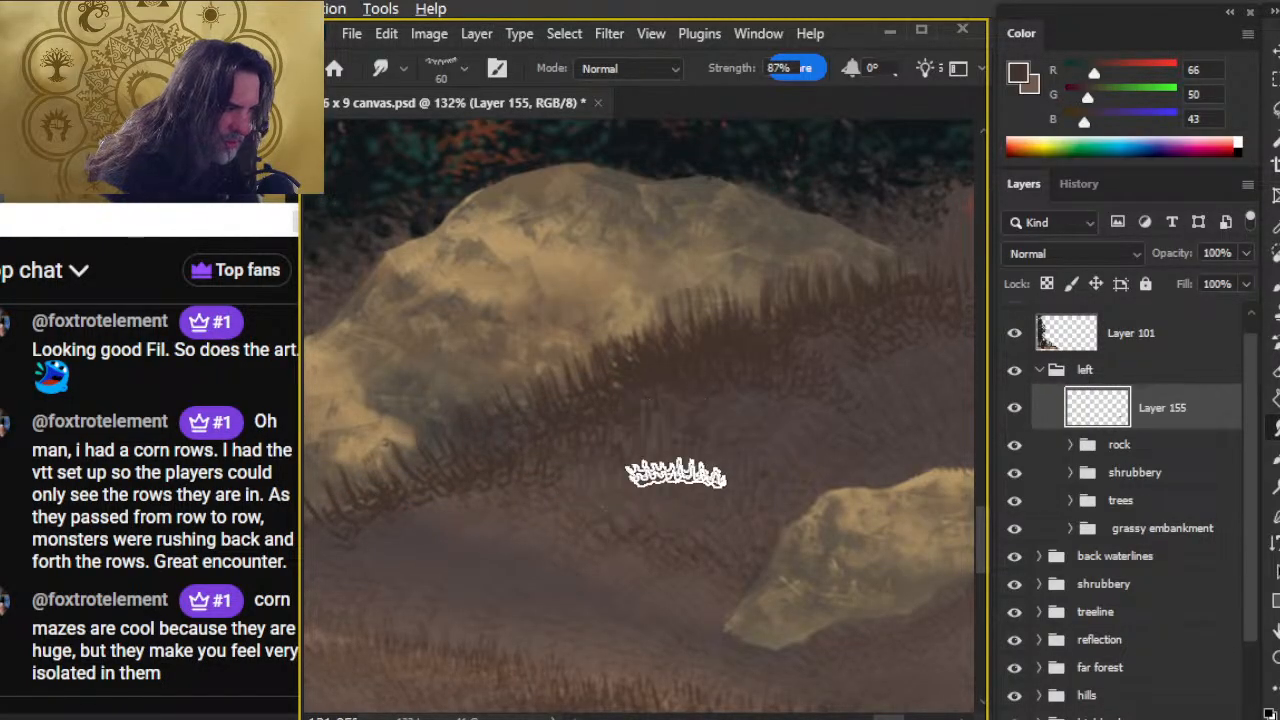
- Thin the lower edge of the grass band with the Eraser, using the grass-blade tip at size 70 and 80% opacity
key(e)
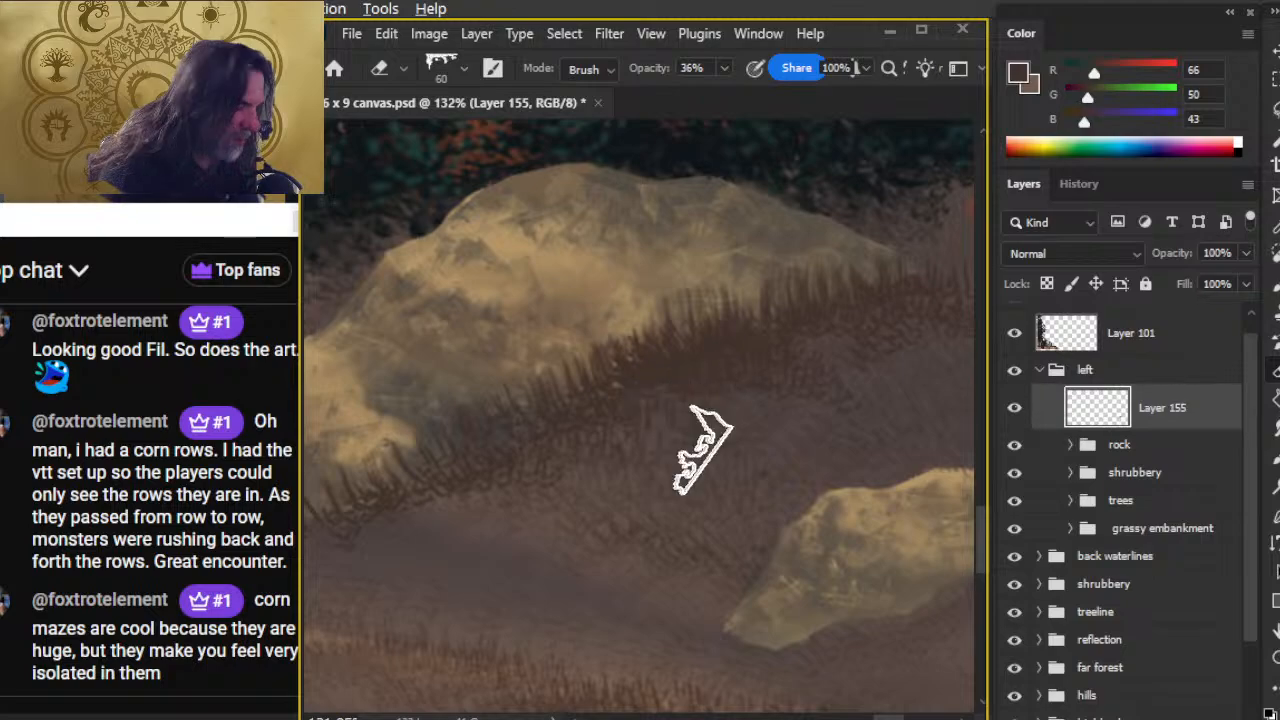
right_click(700, 445)
double_click(728, 543)
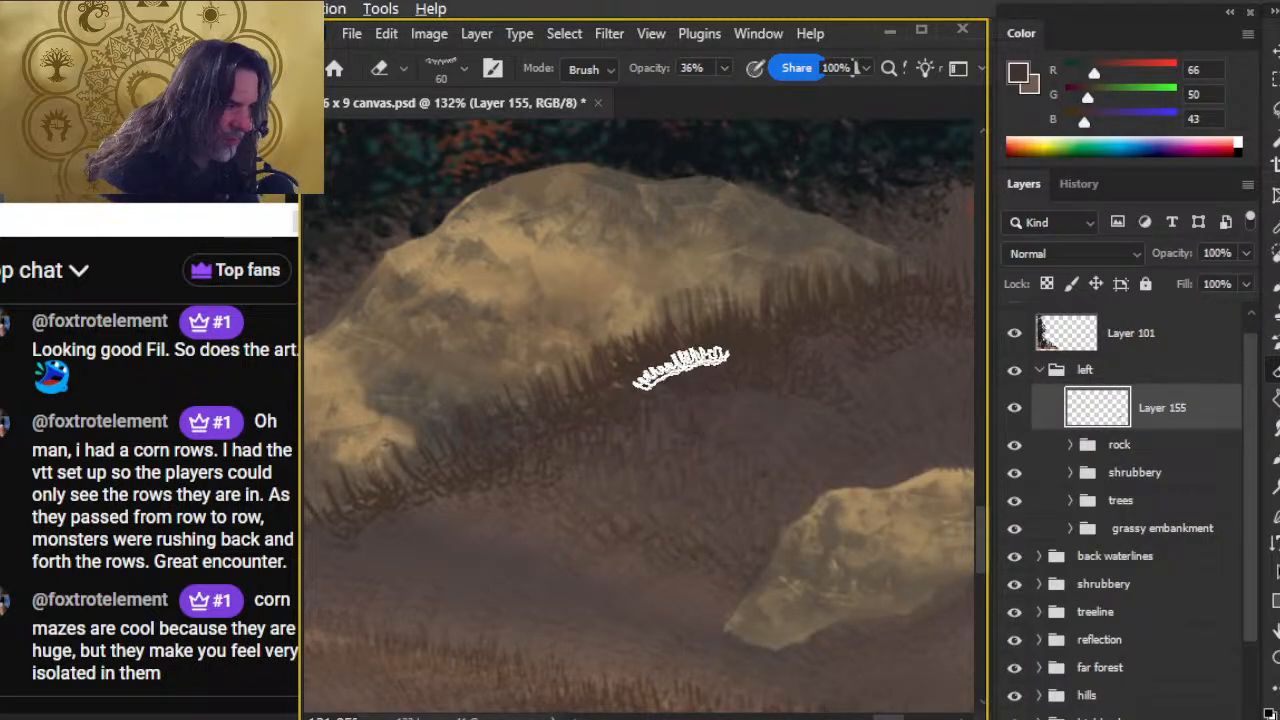
key(bracketright)
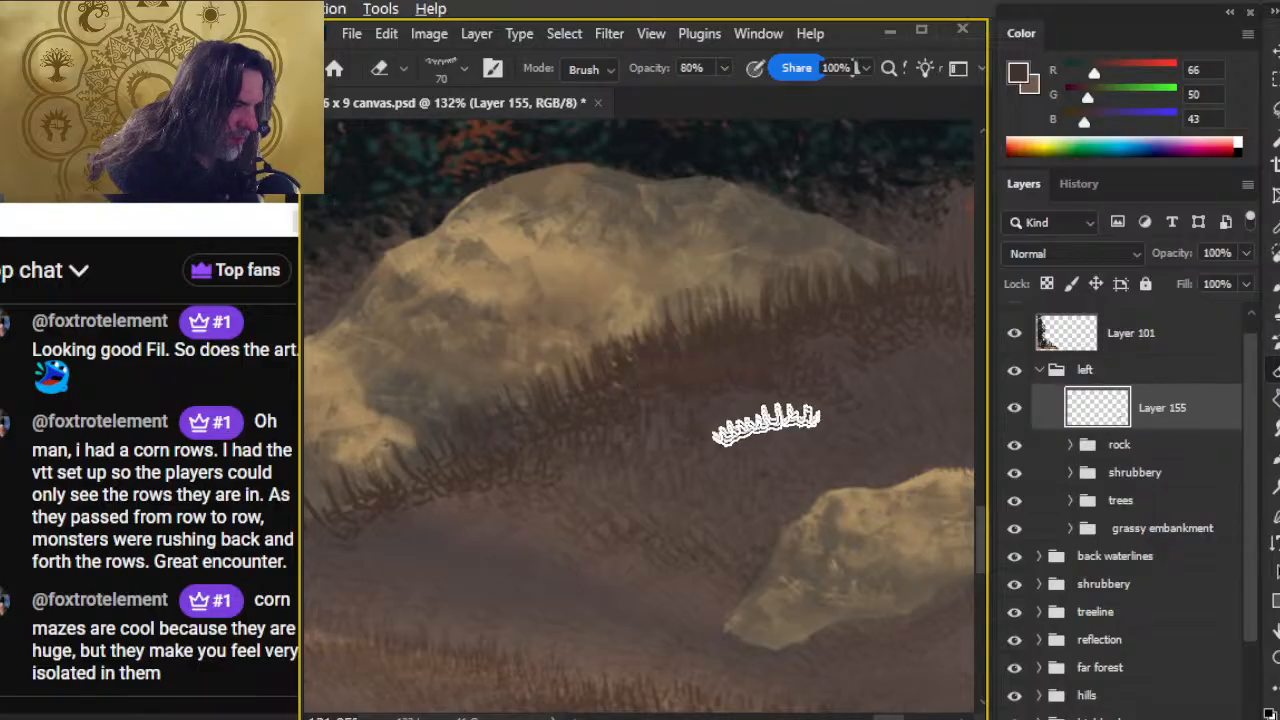
- Refine the grass under the large boulder's right half by alternately painting, smudging and erasing, and break up the tips overlapping the rock
key(r)
key(b)
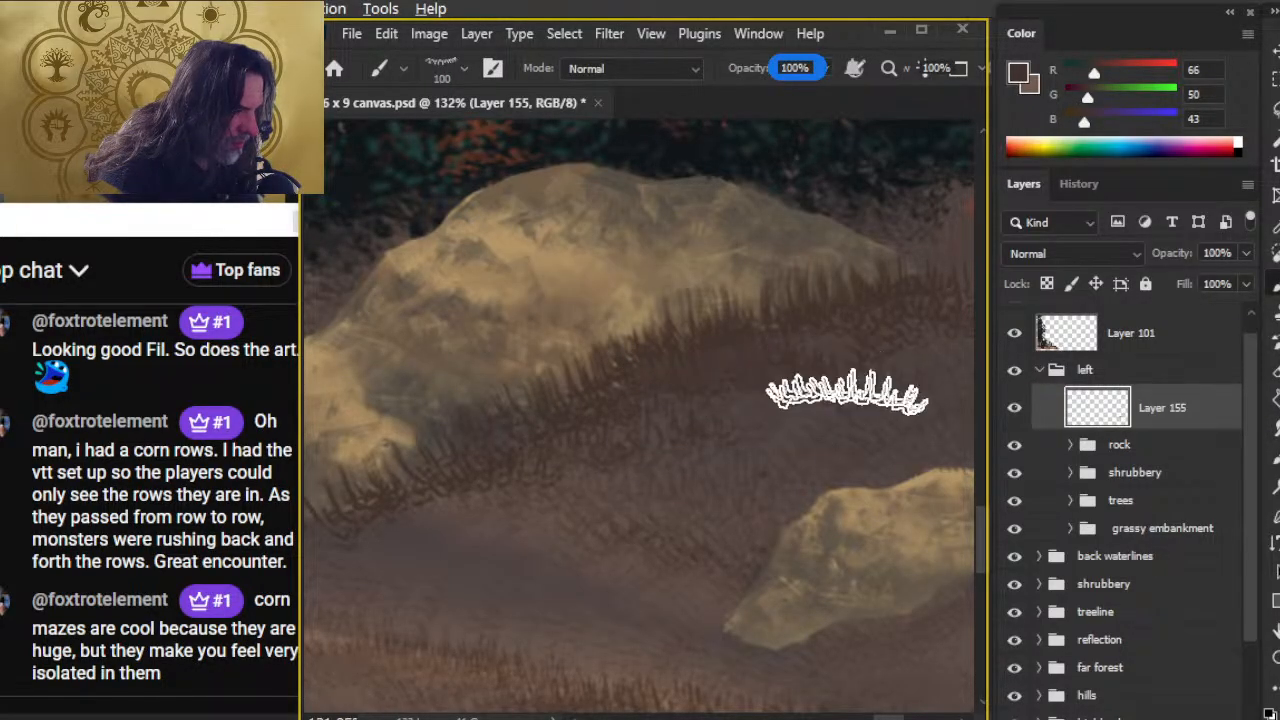
key(r)
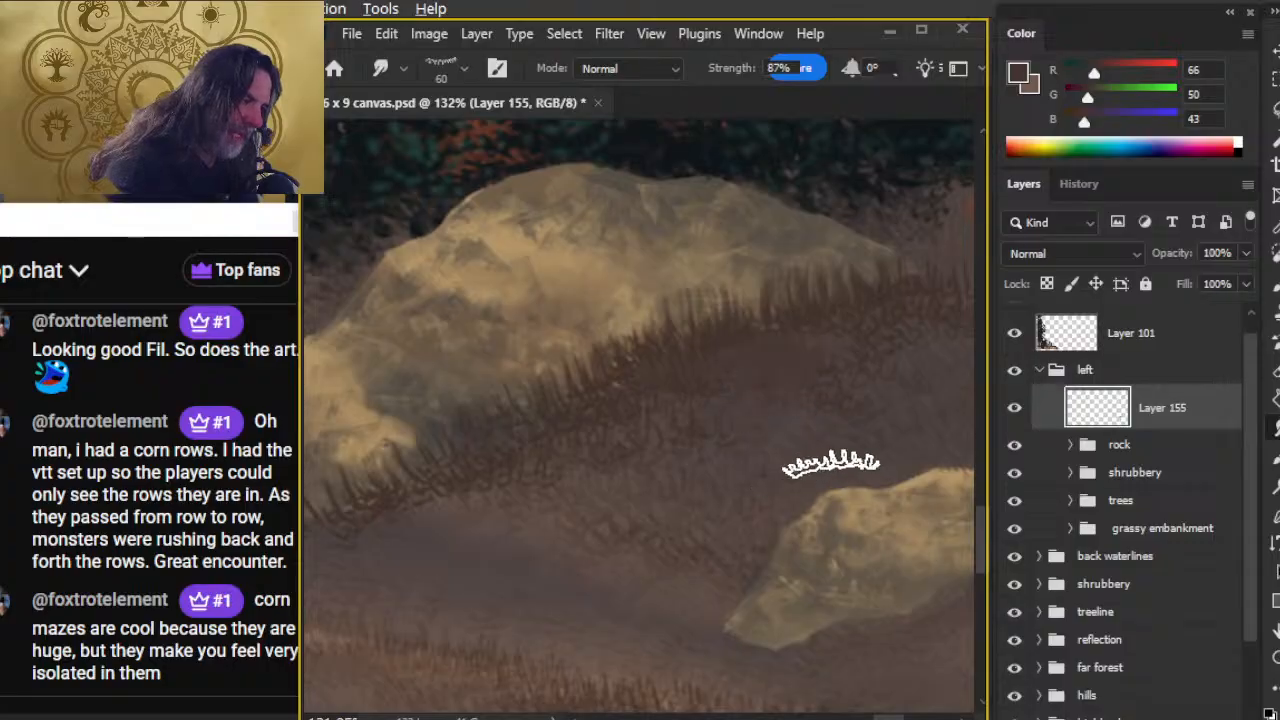
key(b)
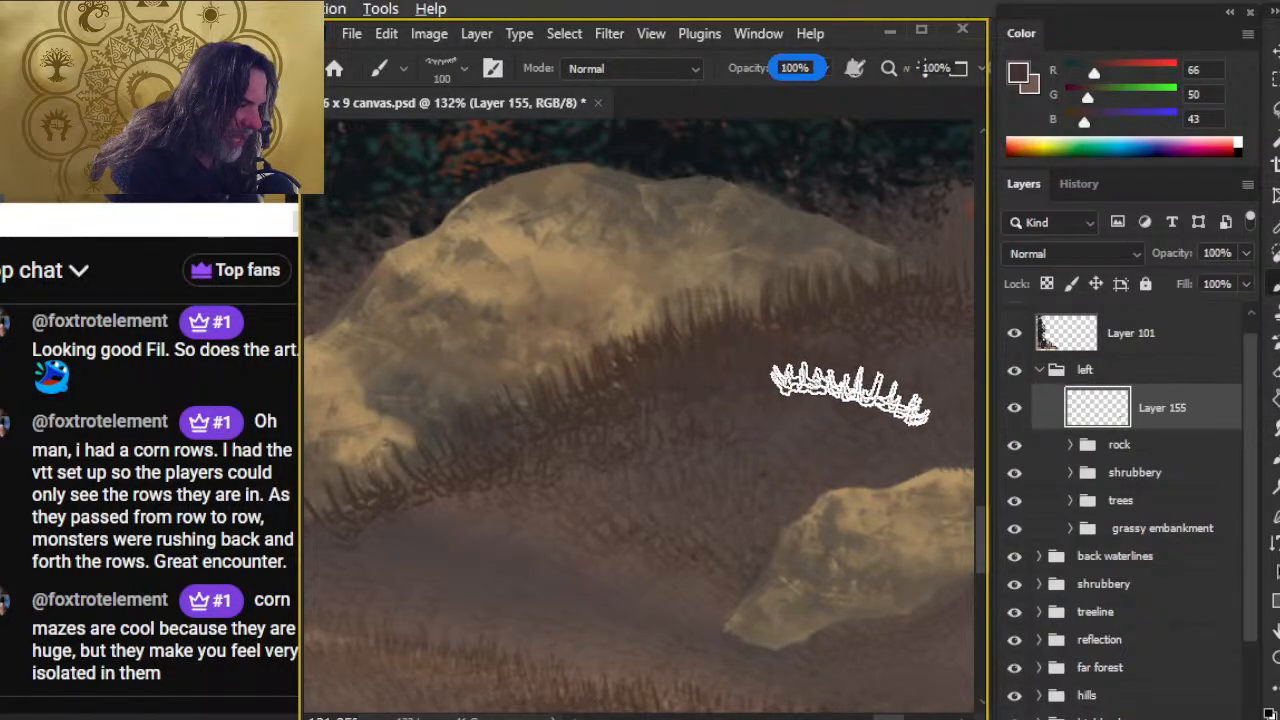
key(e)
key(b)
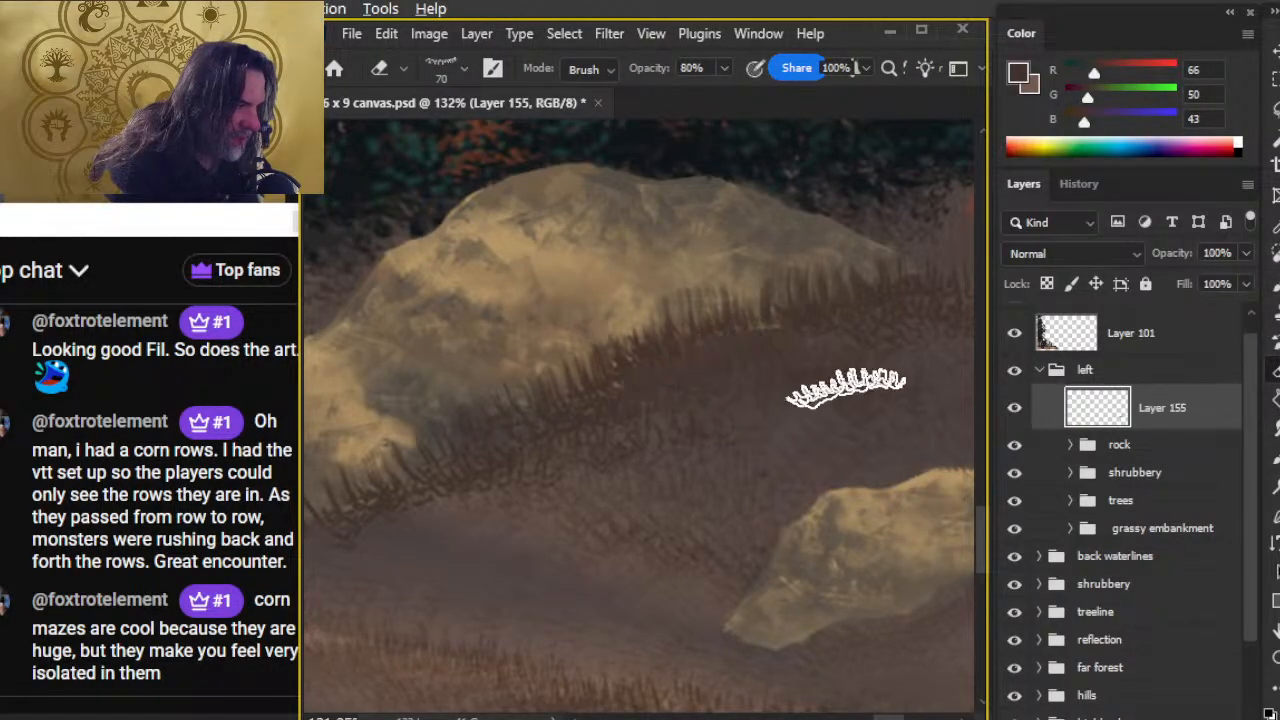
key(r)
key(b)
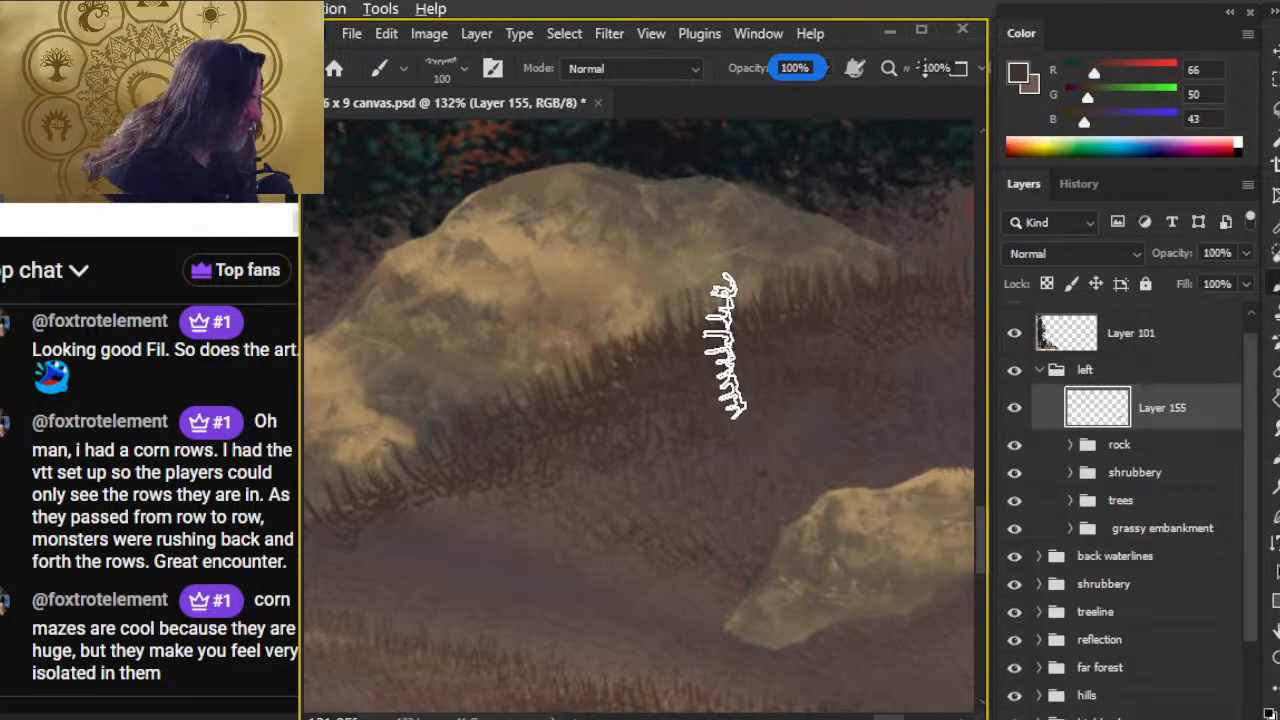
key(r)
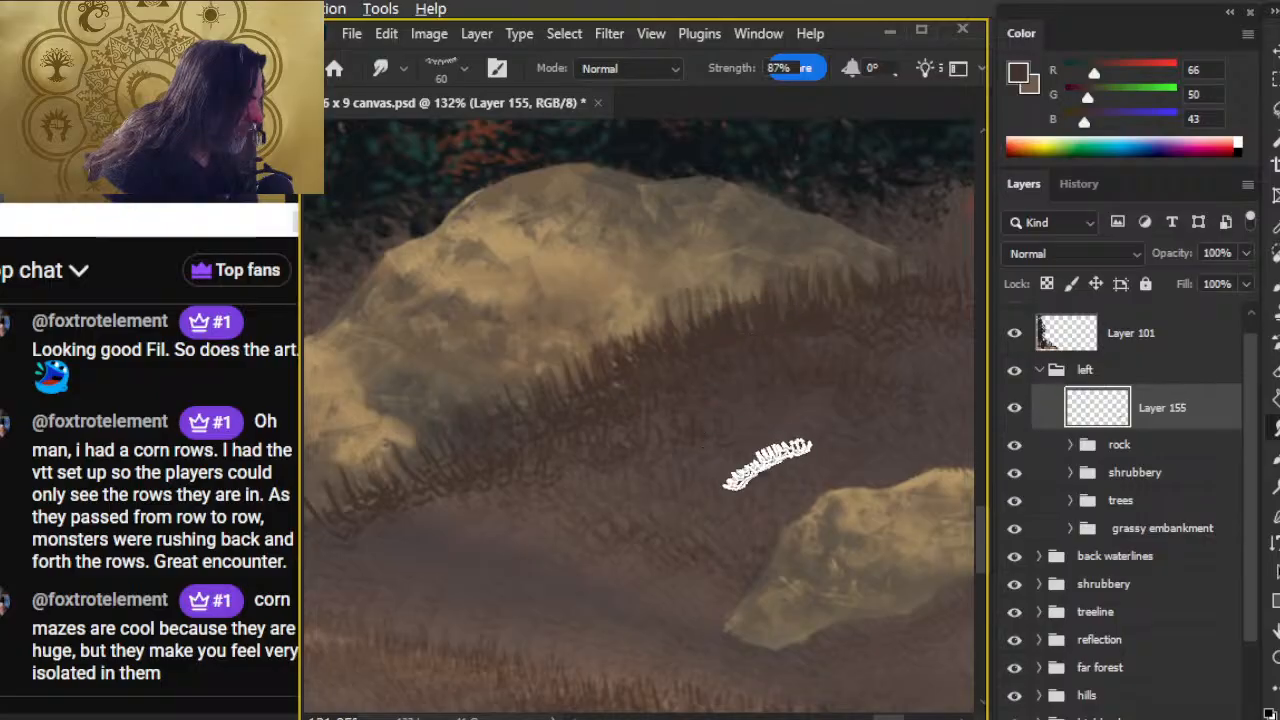
key(e)
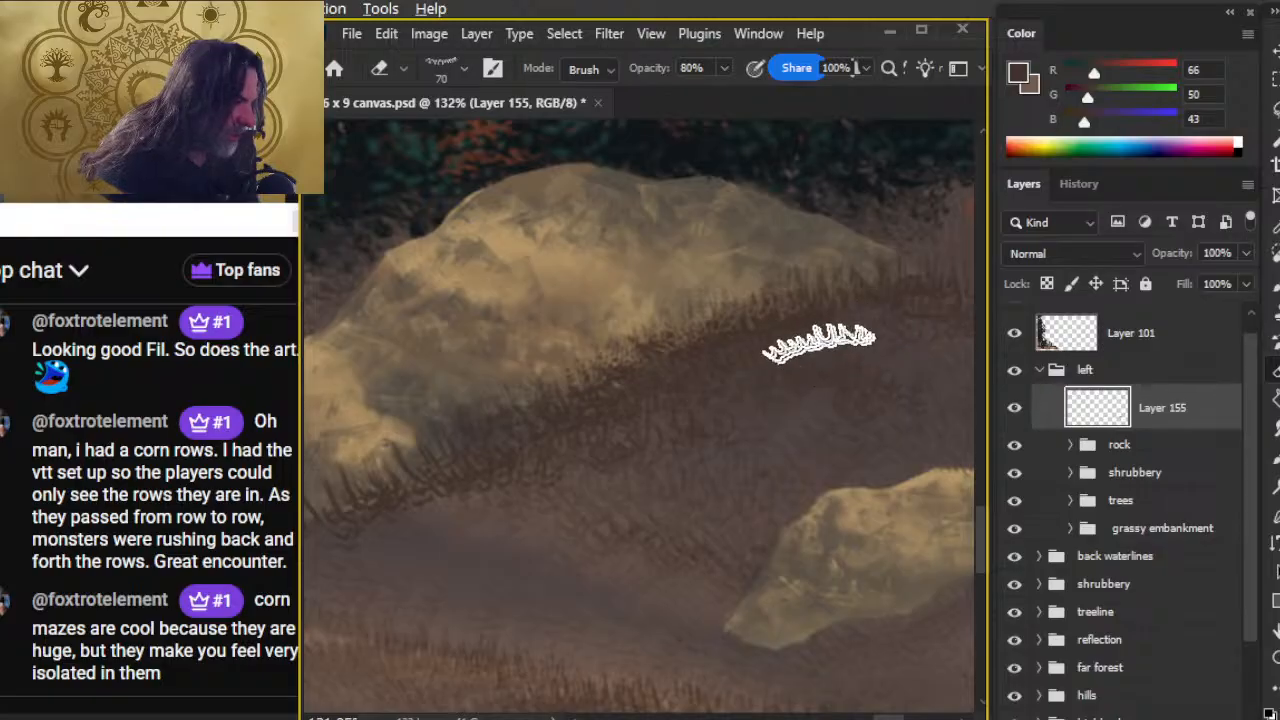
- Paint, smudge and erase grass where the two joined boulders meet so the blades follow the rock's base
mouse_move(617, 546)
mouse_down()
mouse_move(803, 400)
mouse_move(799, 410)
mouse_up()
key(r)
key(e)
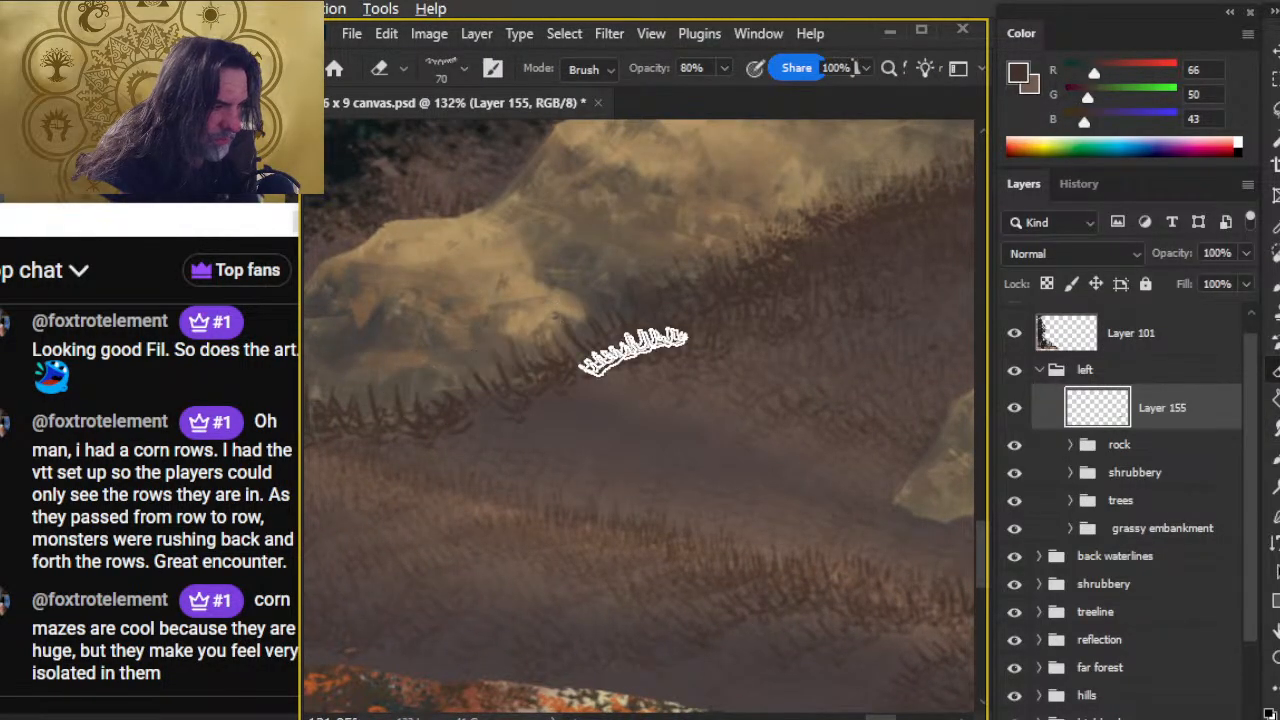
key(b)
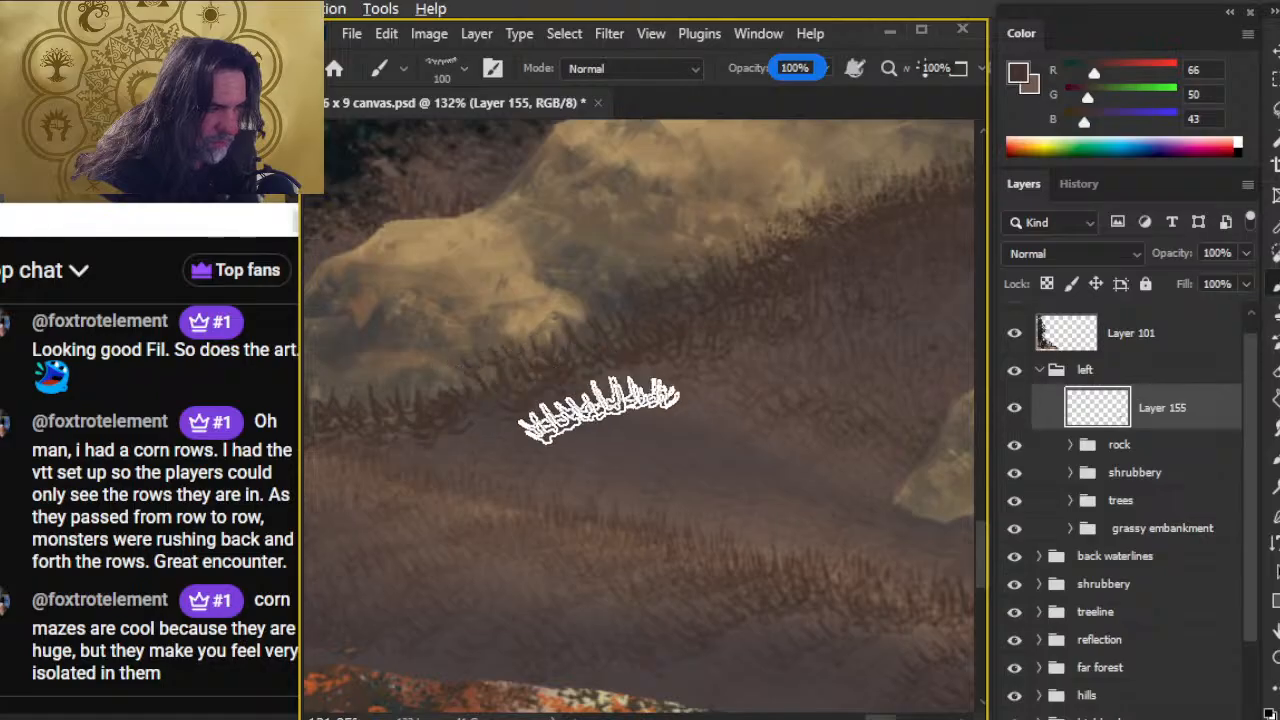
key(r)
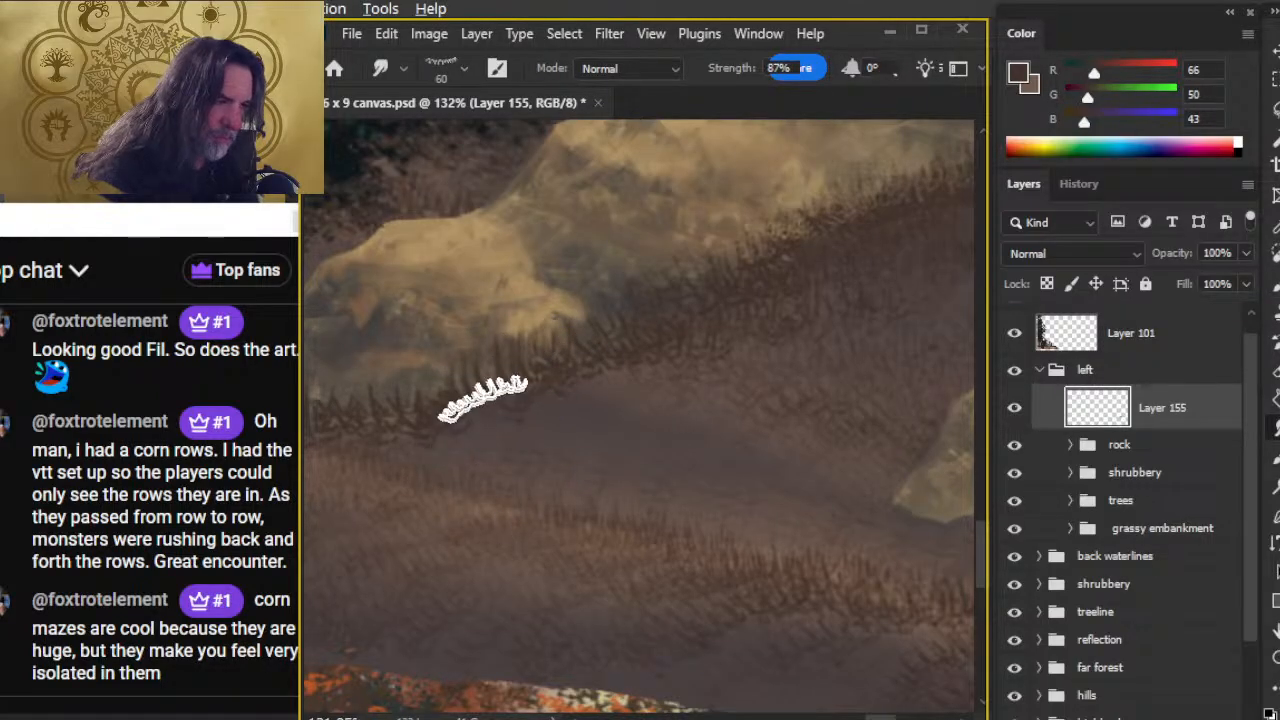
key(e)
- Add grass along the base of the smaller joined boulder on the left and smudge its blades upward
drag(575, 467, 729, 427)
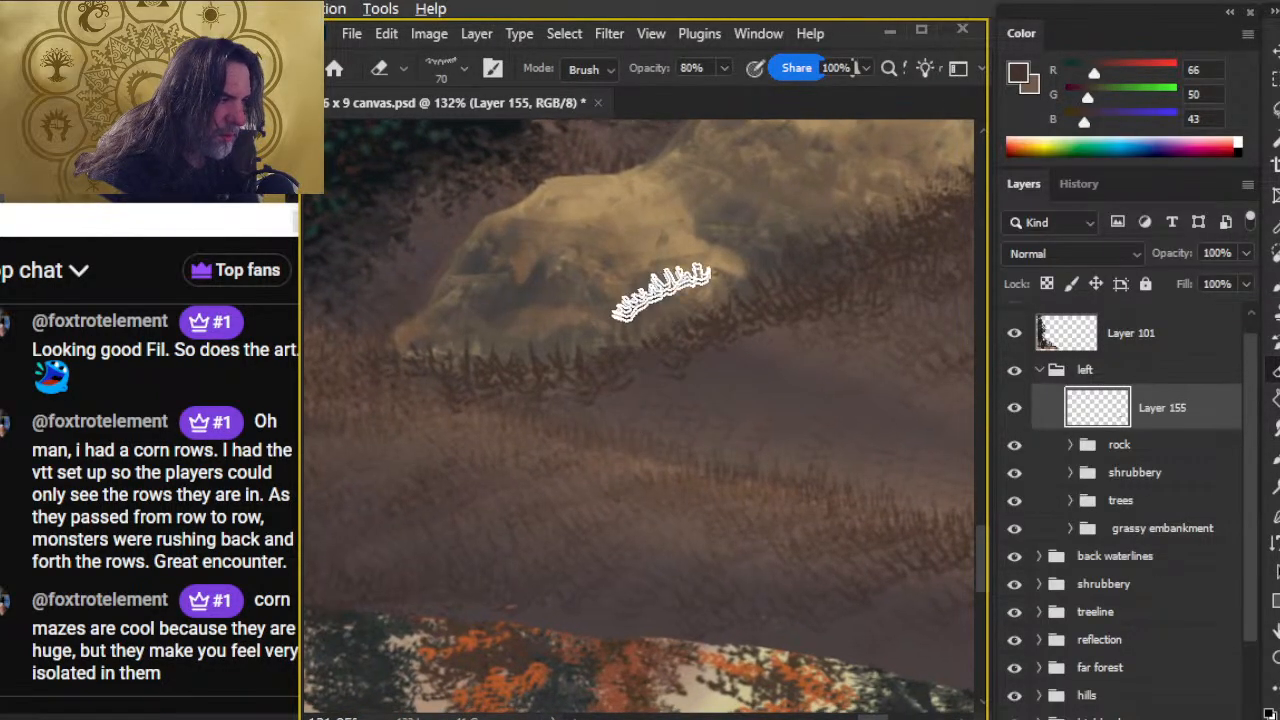
key(b)
key(r)
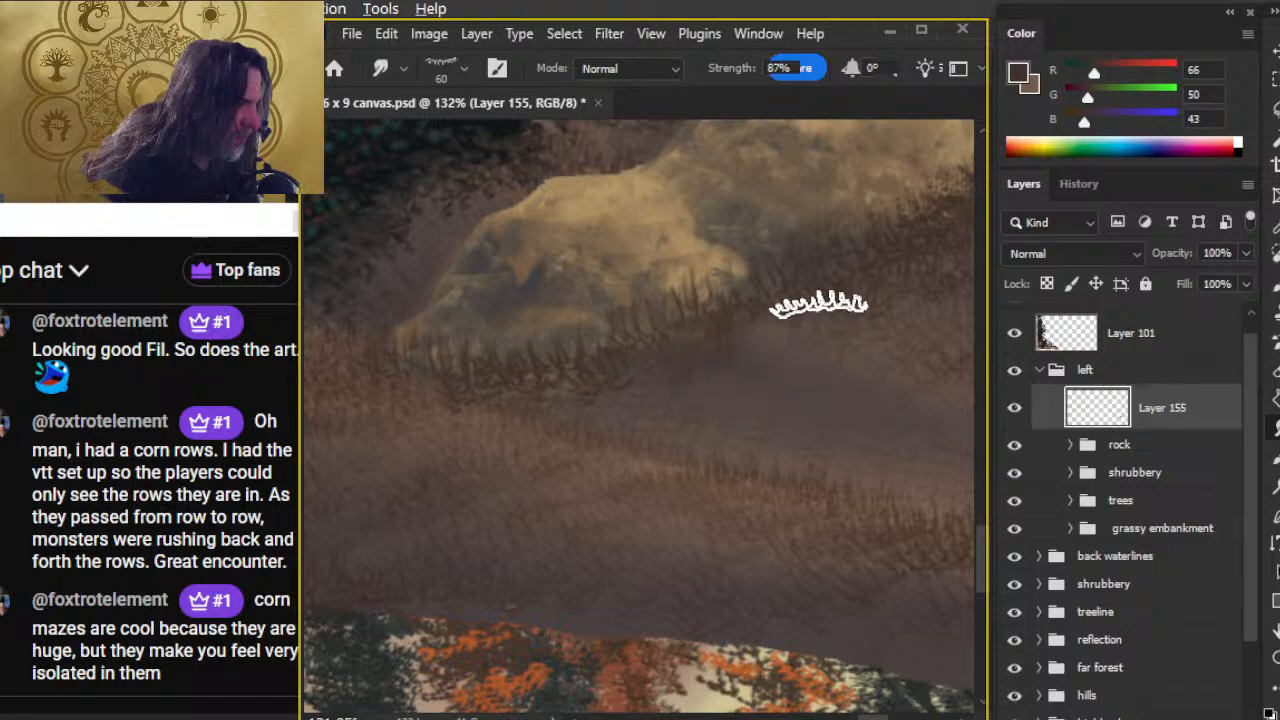
- Touch up the grass between the two joined boulders with the grass-tipped Eraser at 80% opacity and the Smudge tool
mouse_move(748, 463)
mouse_down()
mouse_move(700, 465)
mouse_move(623, 423)
mouse_up()
key(e)
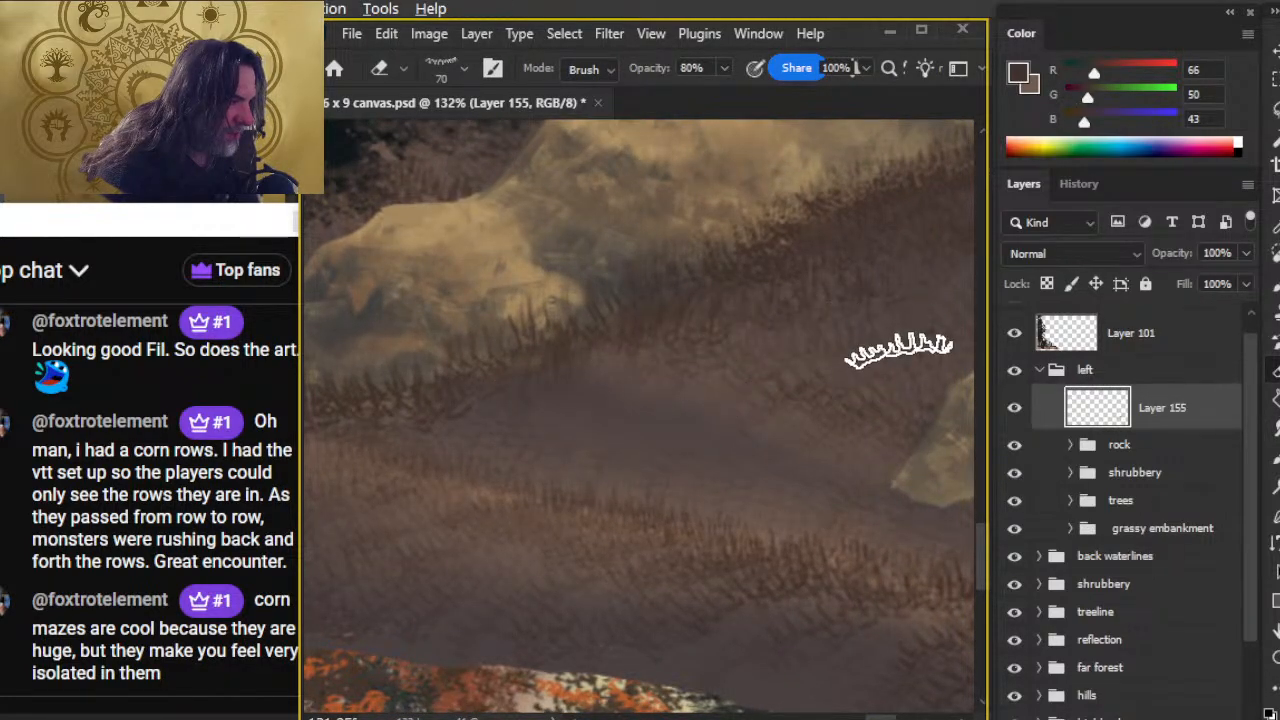
key(r)
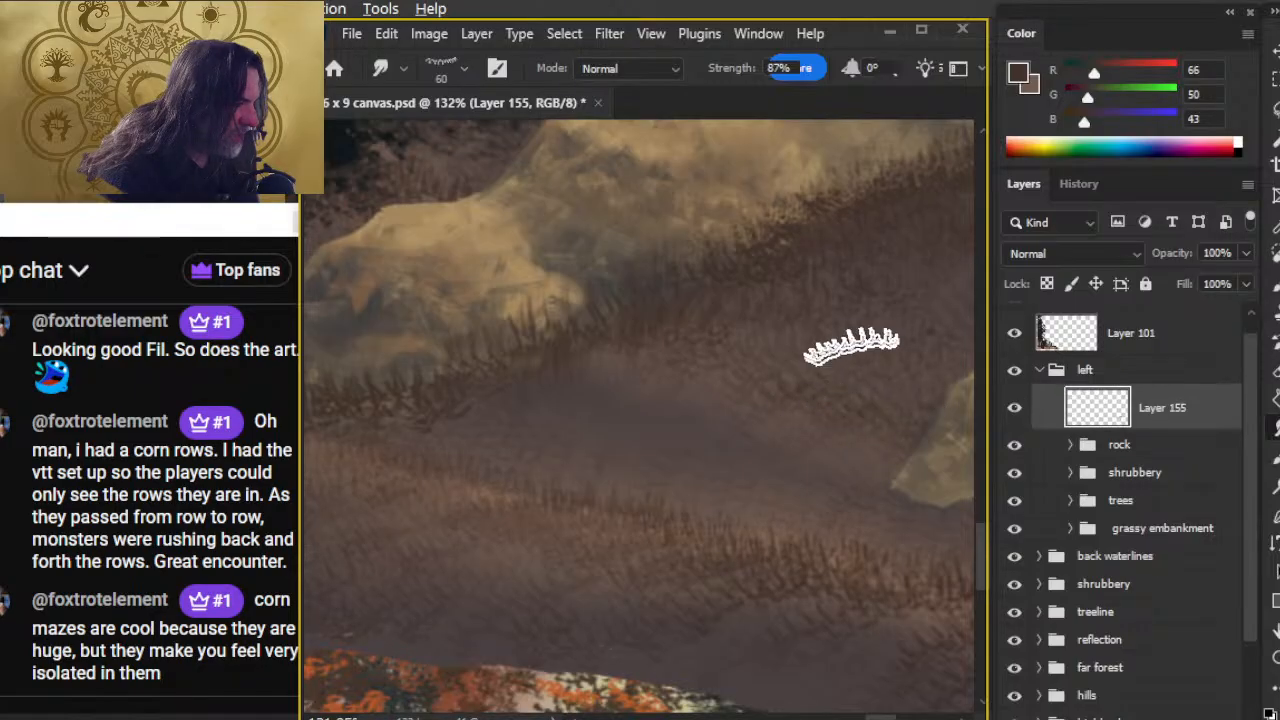
- Check the boulders' grassy bases within the wider bank and save the painting
key(z)
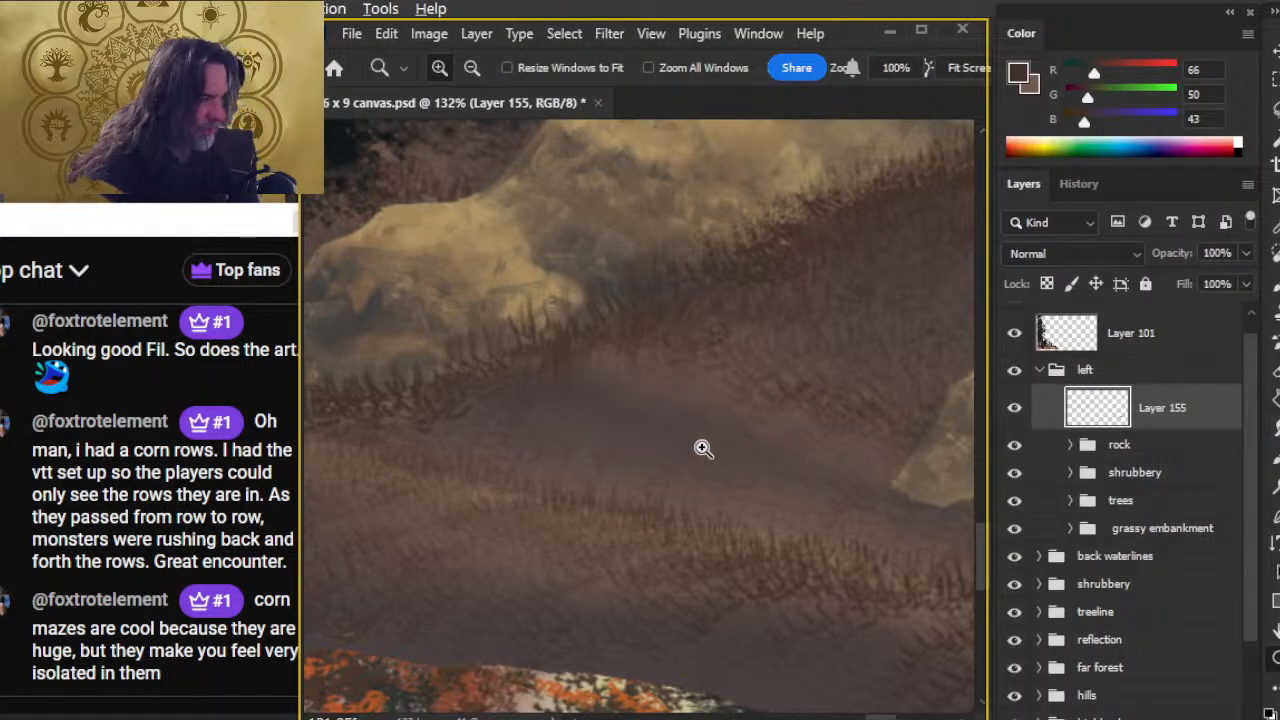
click(666, 469)
drag(823, 486, 661, 475)
mouse_move(822, 509)
mouse_down()
mouse_move(648, 434)
mouse_move(660, 430)
mouse_up()
drag(735, 404, 766, 412)
key(b)
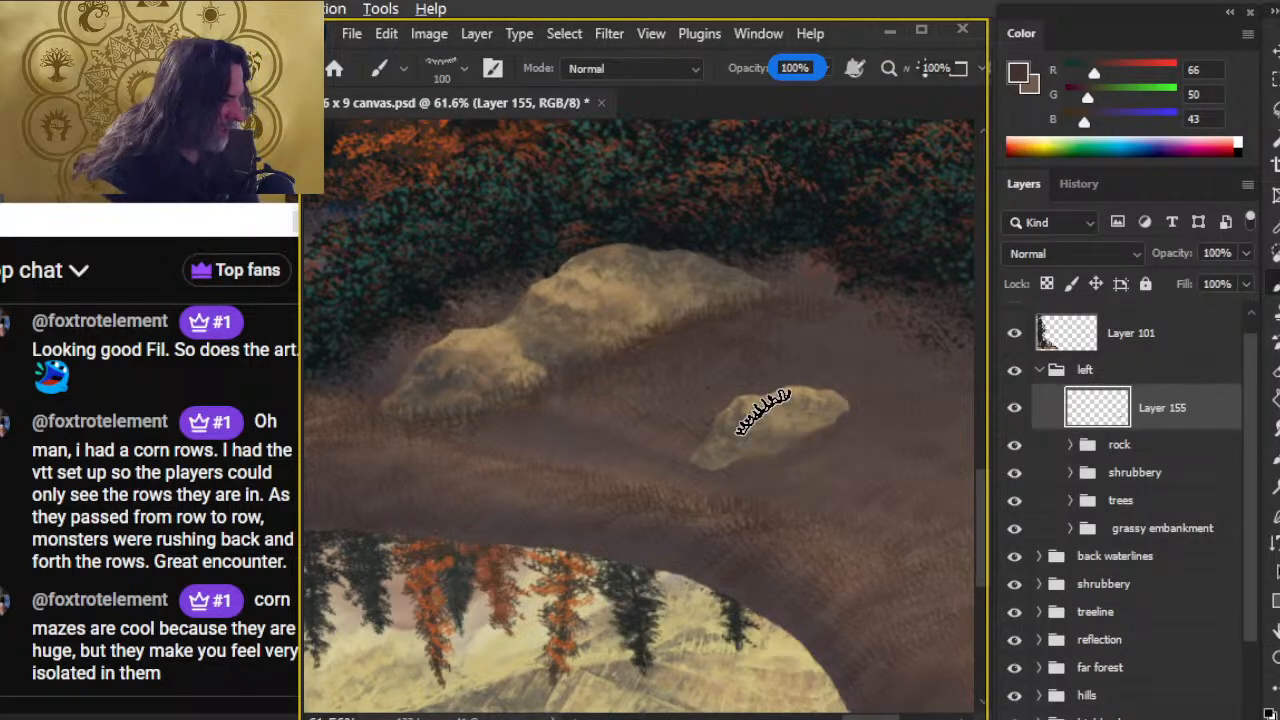
key(ctrl+s)
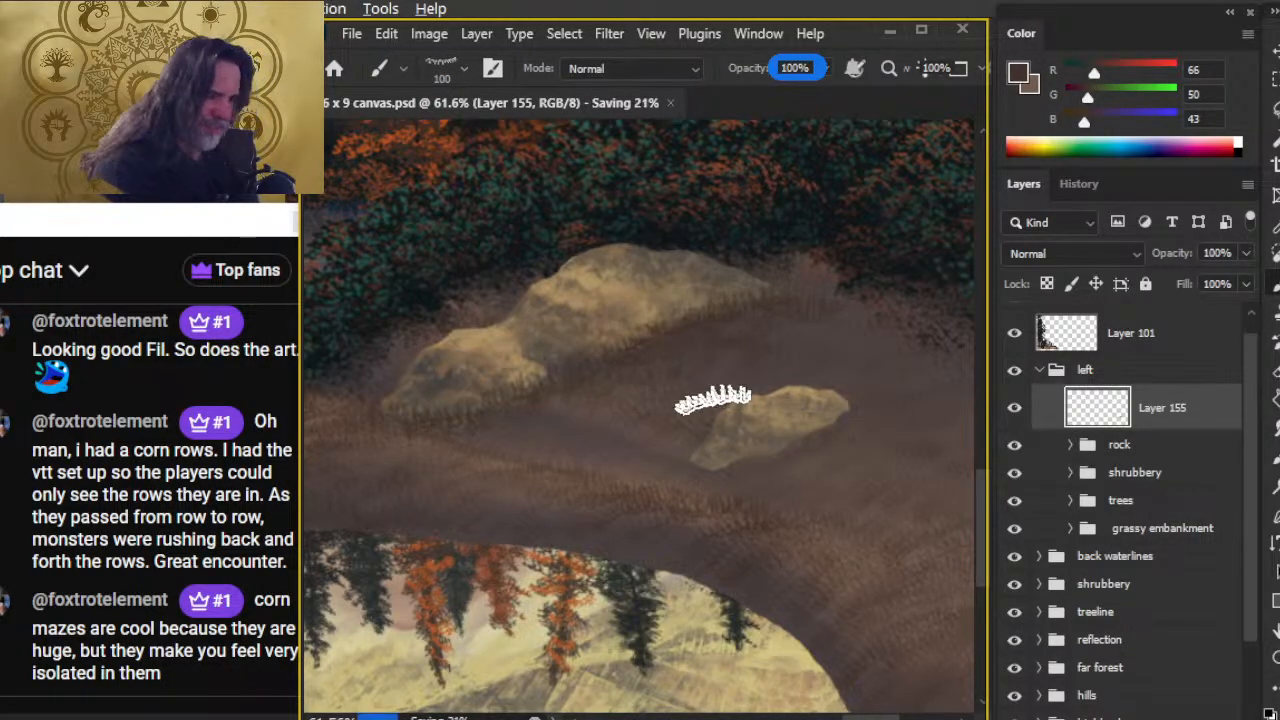
- Paint dark grass from the large boulder's right end towards the shrubbery, enlarging the brush to 150, and blend it by smudging and erasing
drag(762, 322, 805, 332)
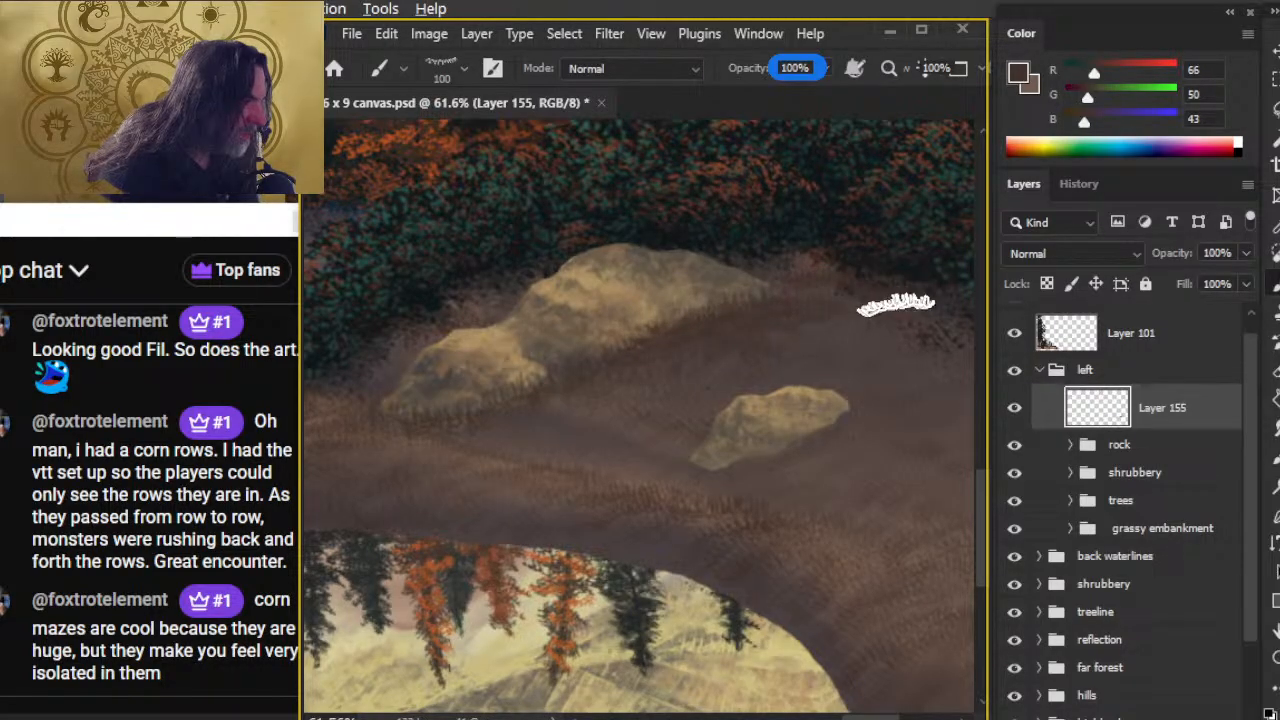
key(bracketright)
key(bracketright)
drag(877, 278, 923, 322)
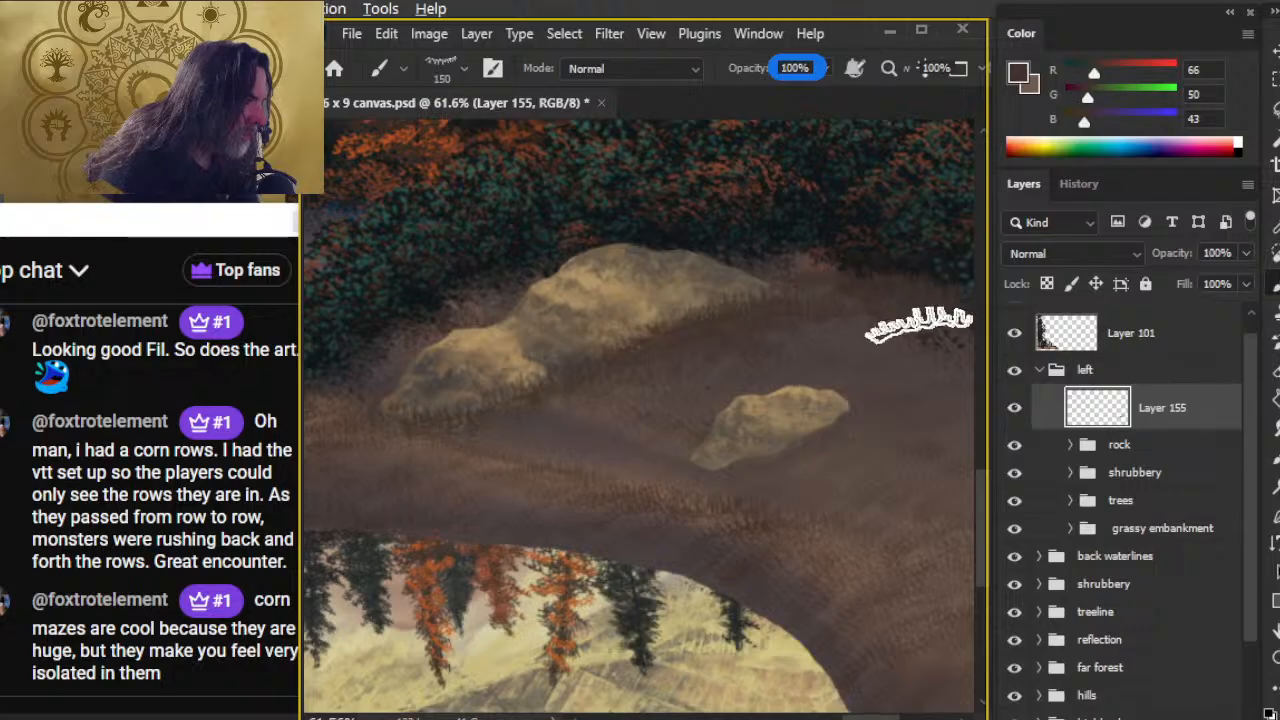
drag(876, 280, 915, 315)
key(r)
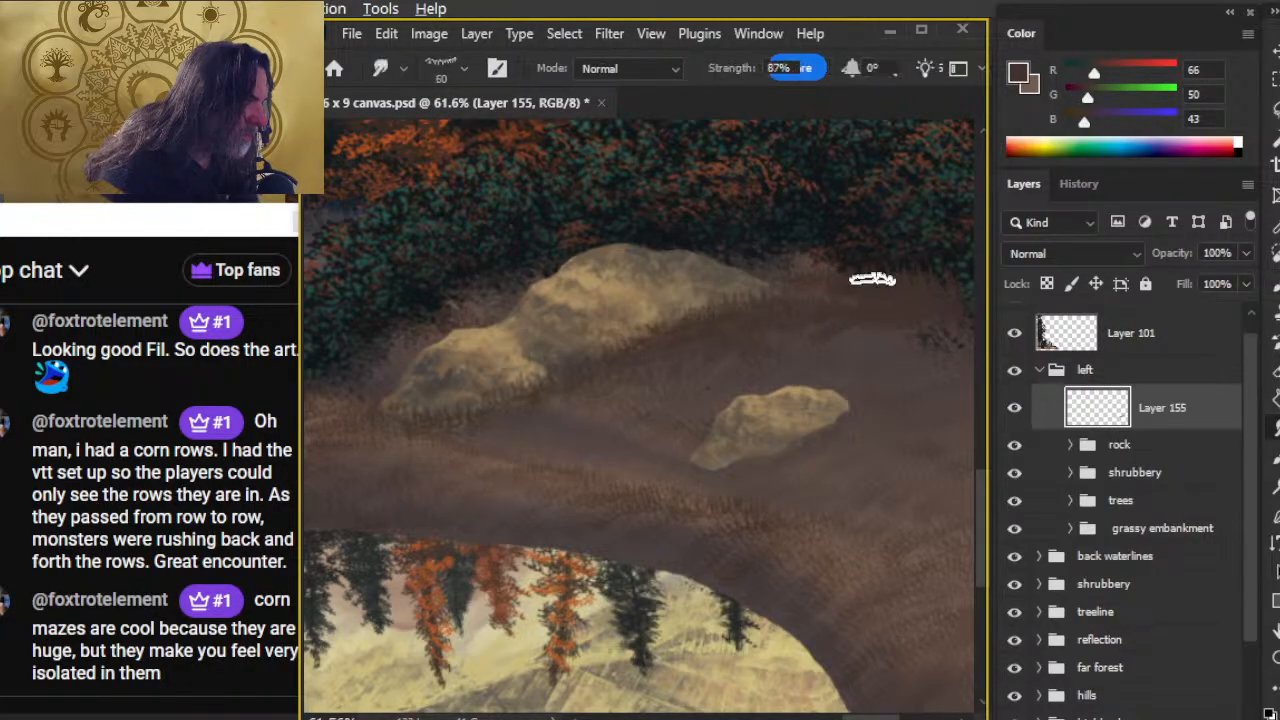
key(b)
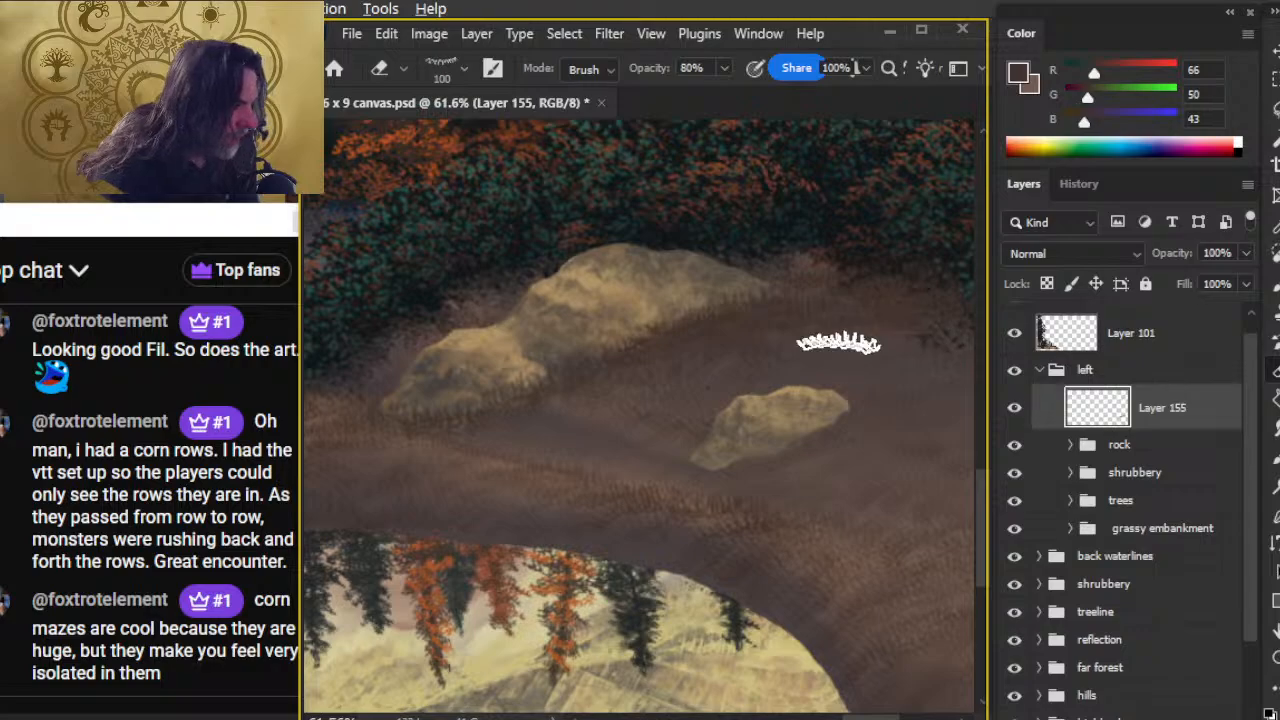
key(b)
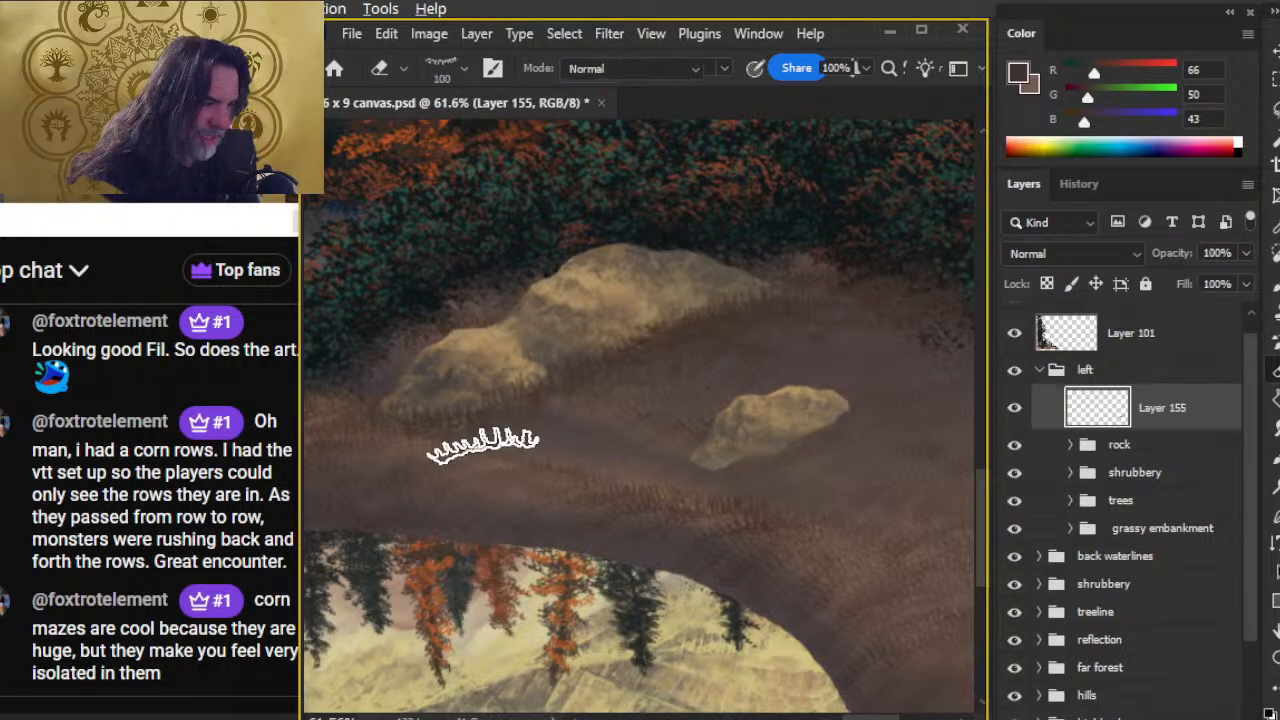
- Texture the slope between the joined boulders and the separate small boulder with dark grass using the size-150 brush, blending it with Smudge and Eraser
key(r)
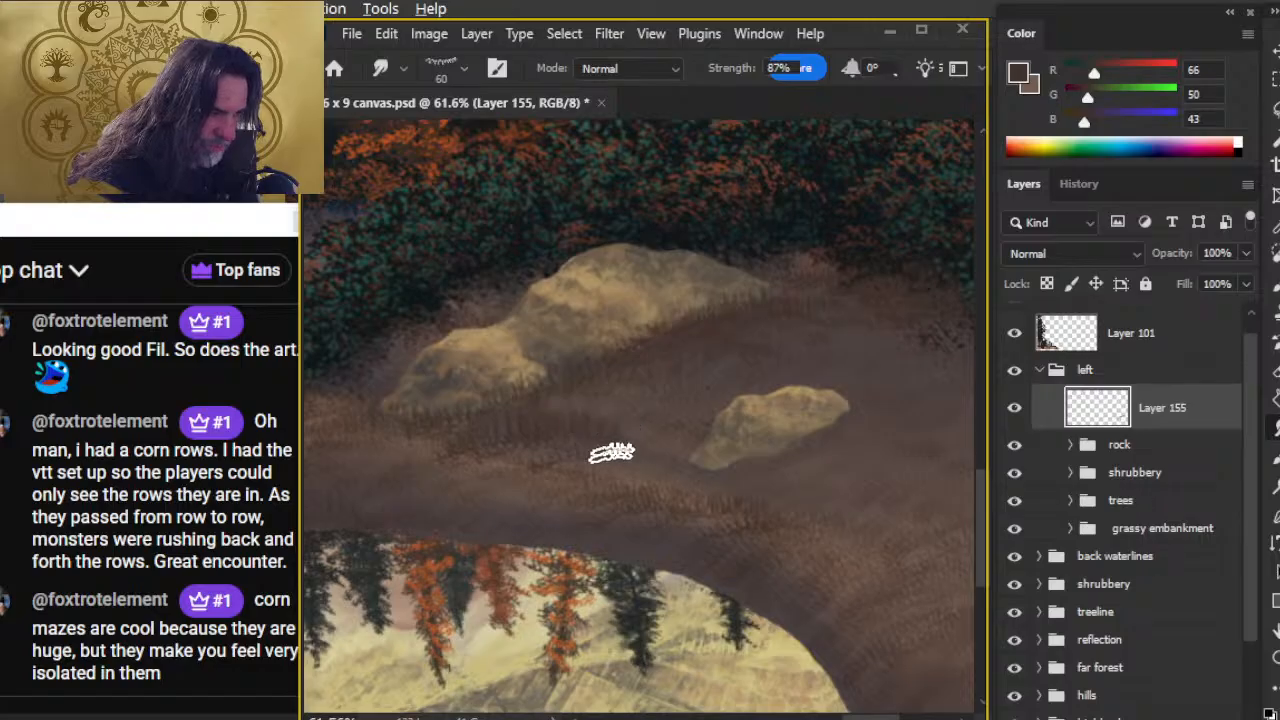
key(e)
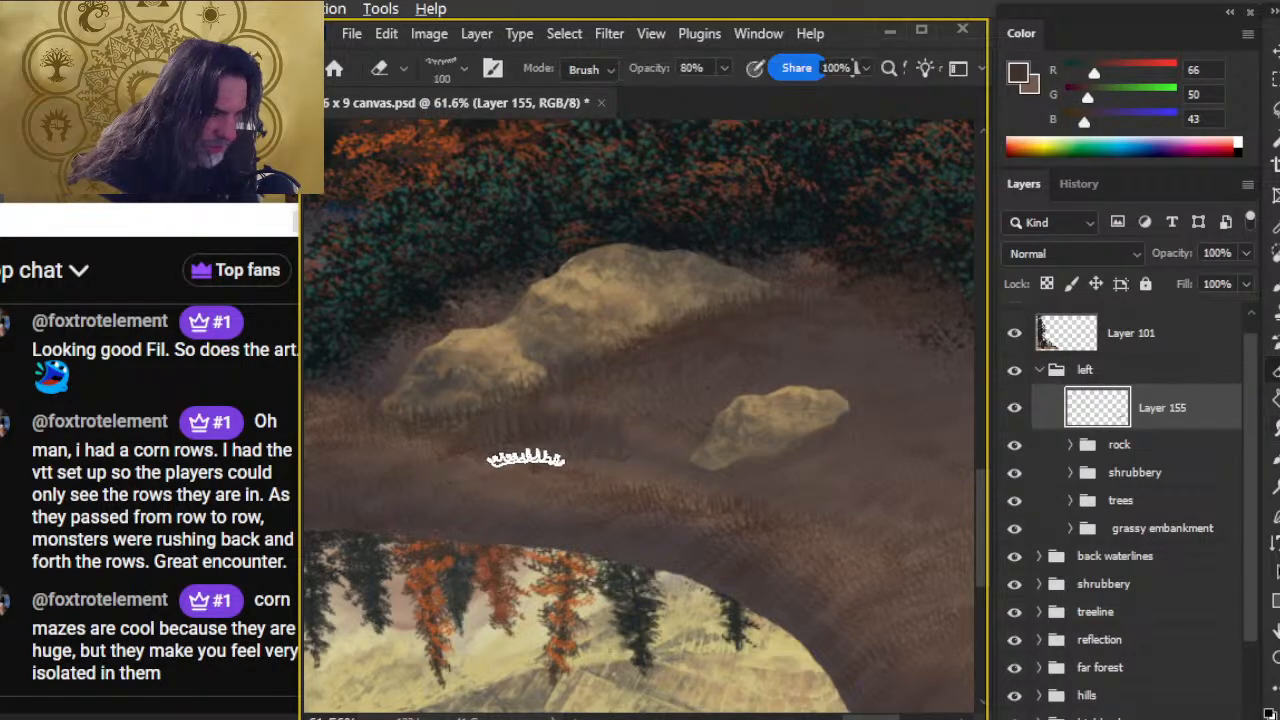
key(r)
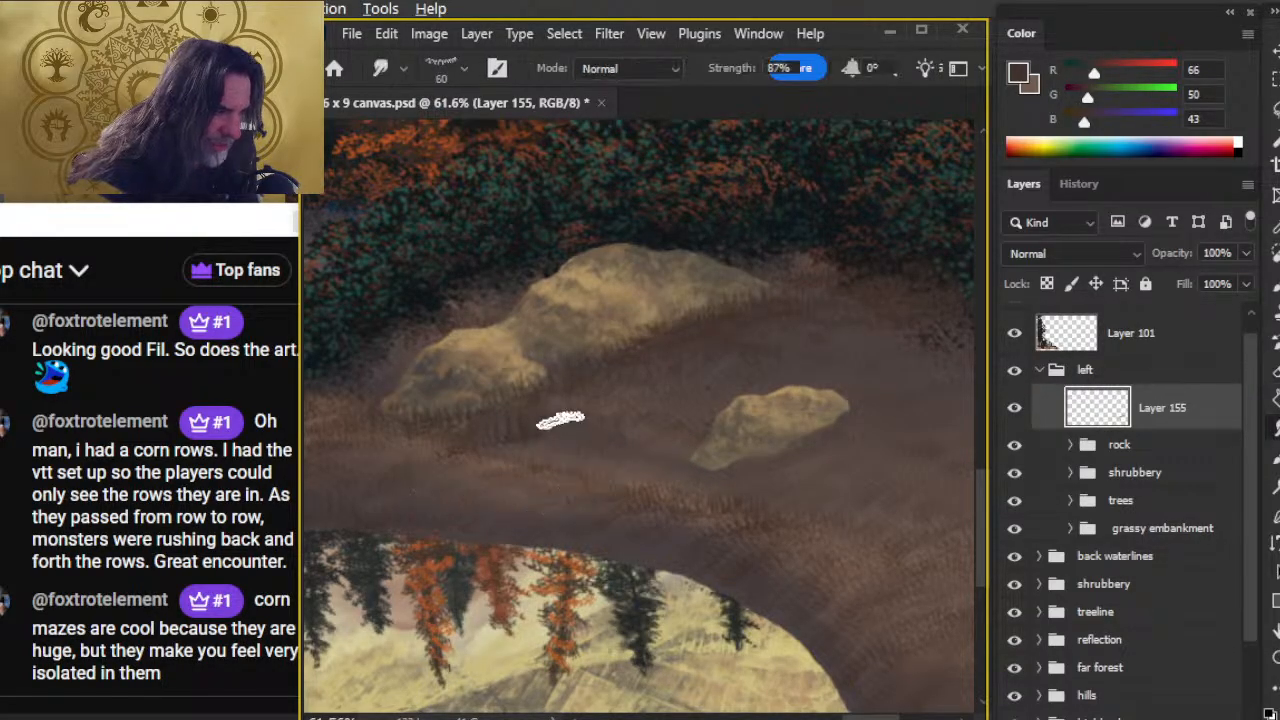
key(b)
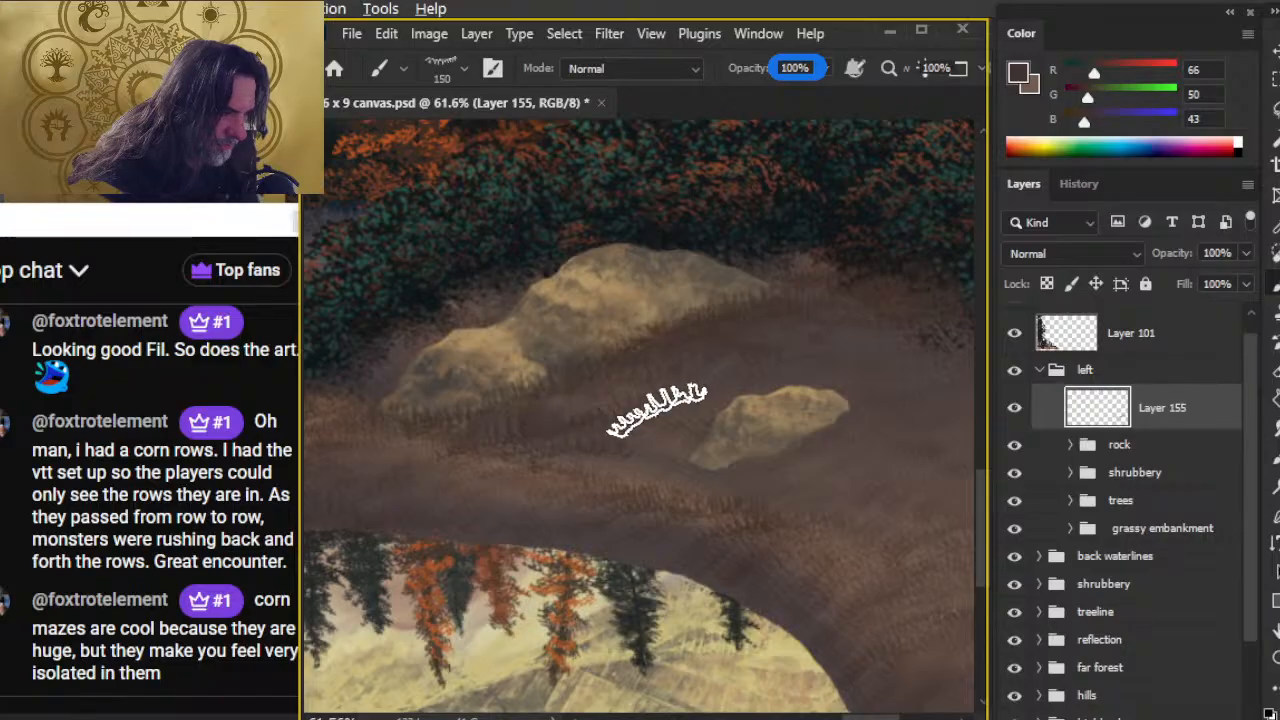
key(r)
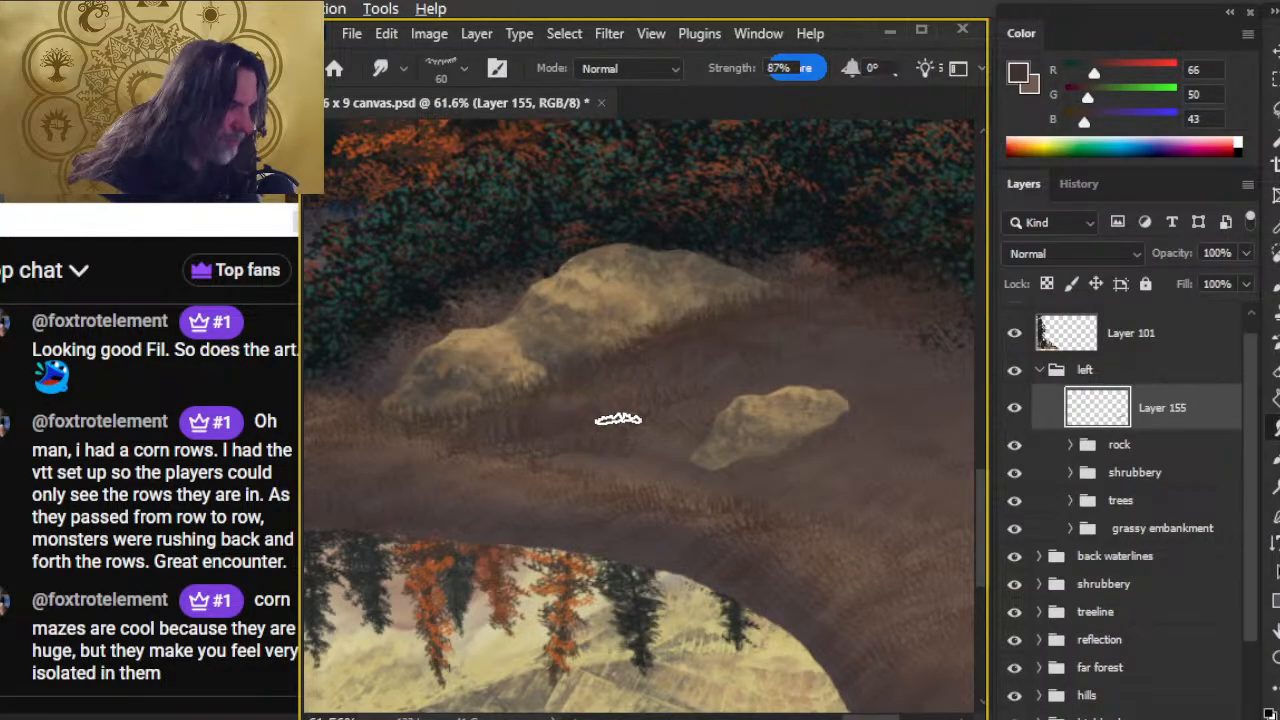
key(e)
- Paint dark grass down the slope towards the bank's reddish lower ridge and blend it leftward with Smudge and the 80% Eraser
key(b)
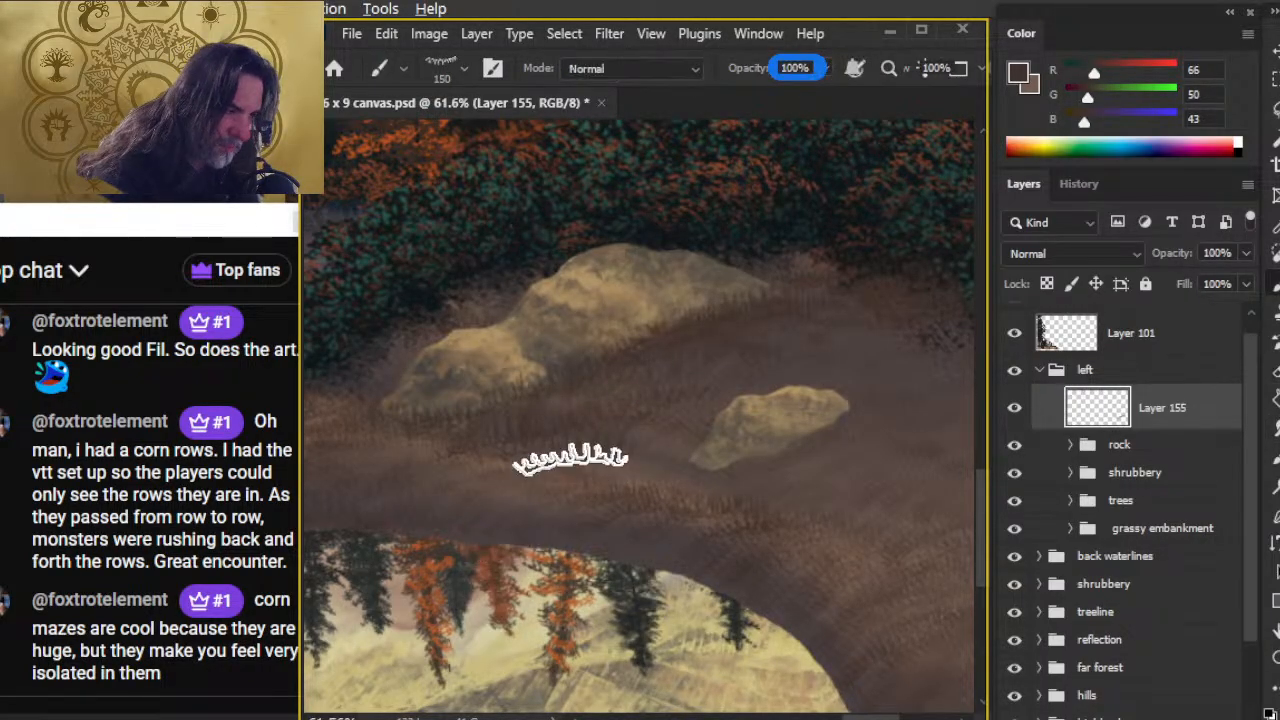
key(e)
key(r)
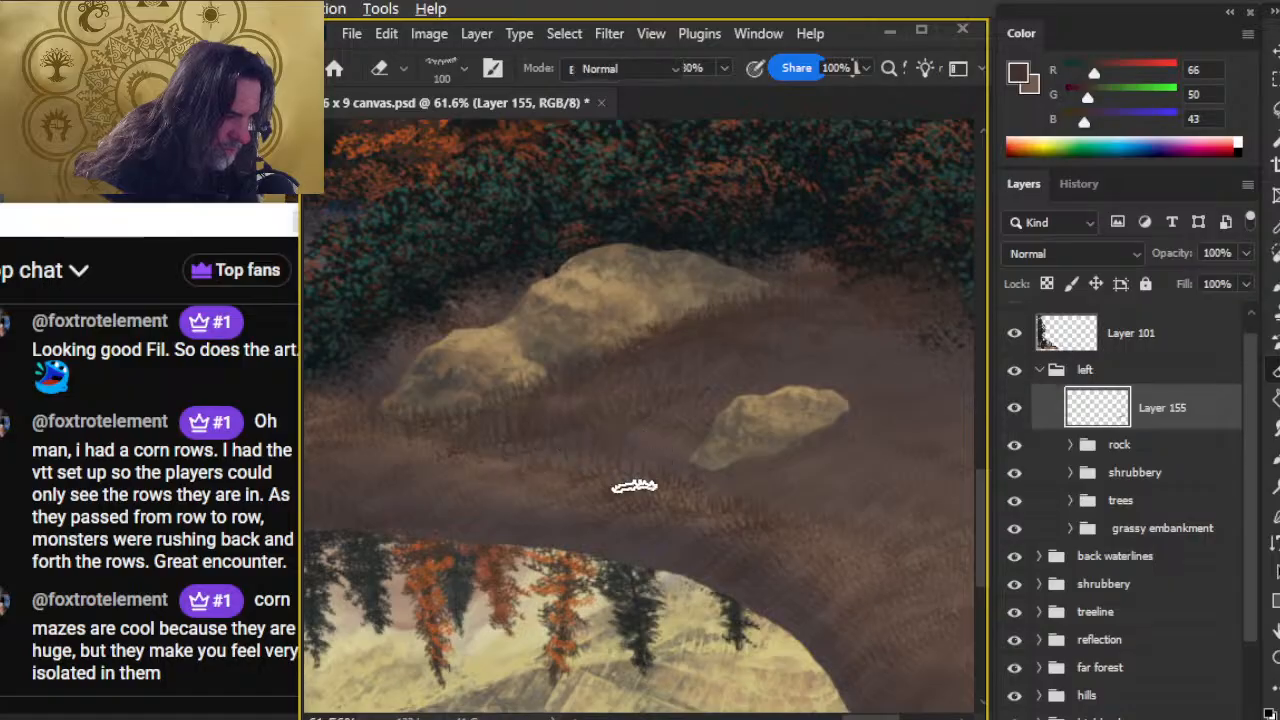
key(e)
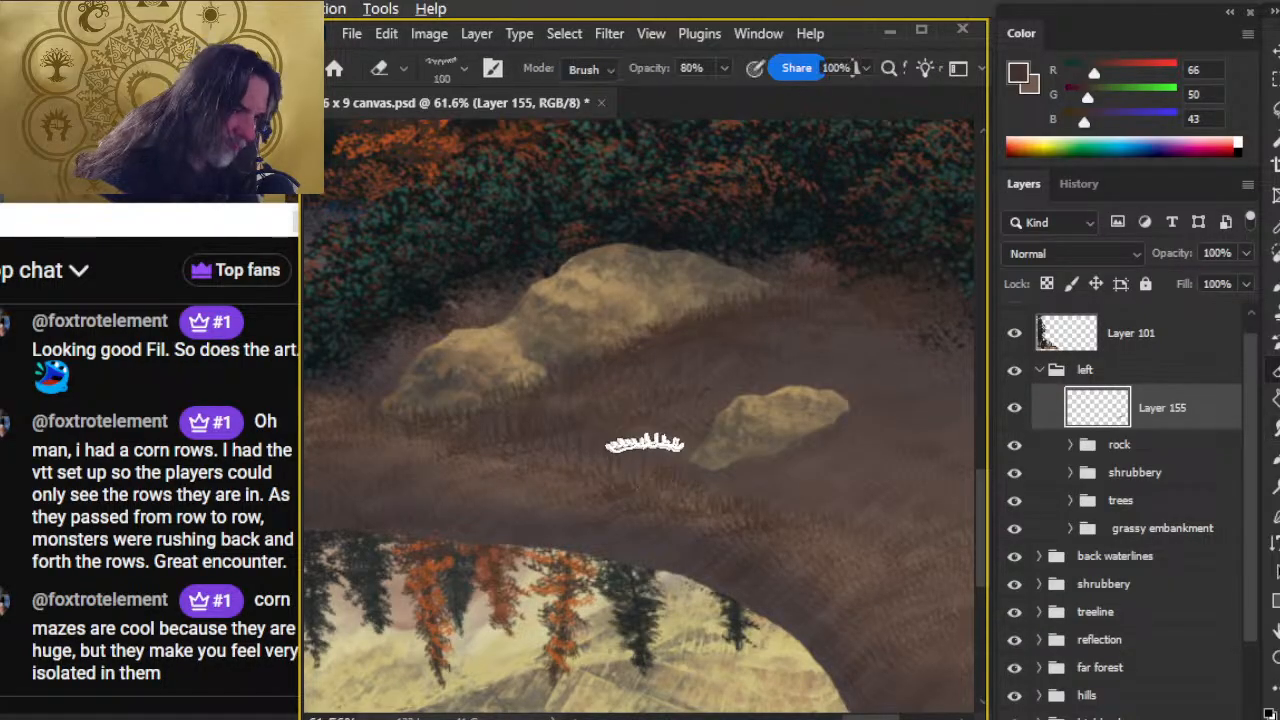
key(b)
key(r)
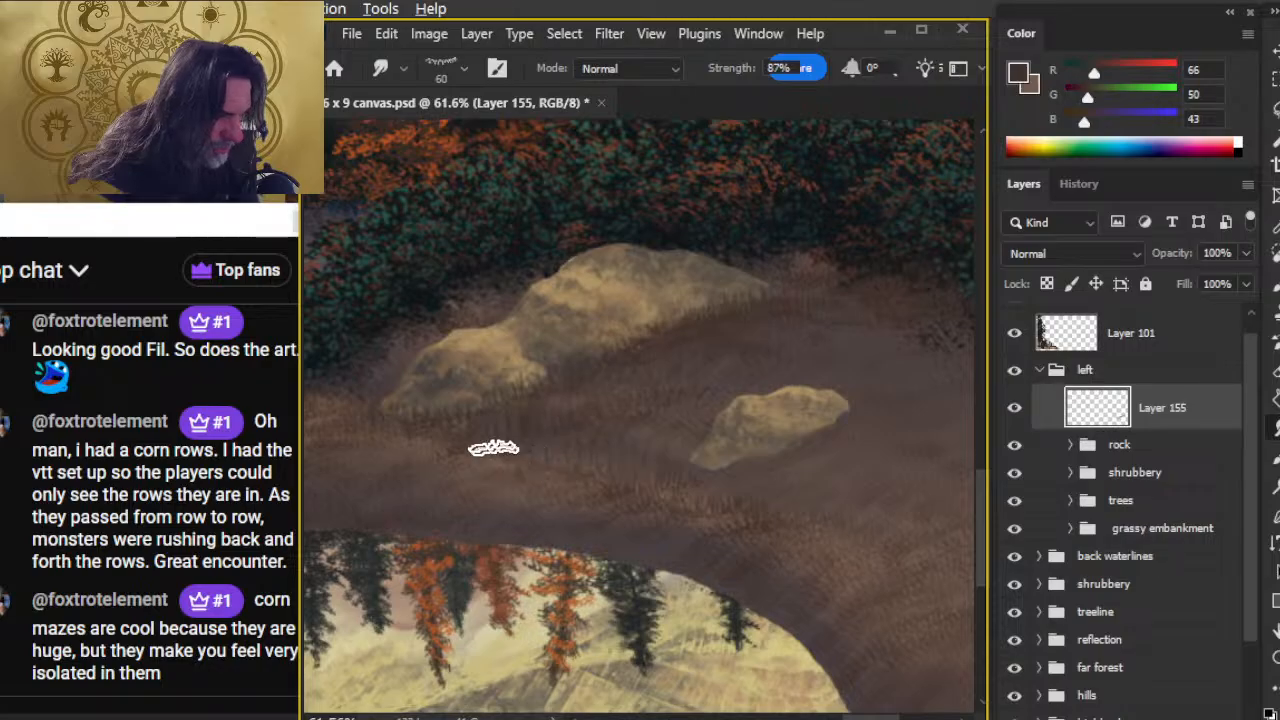
key(b)
key(e)
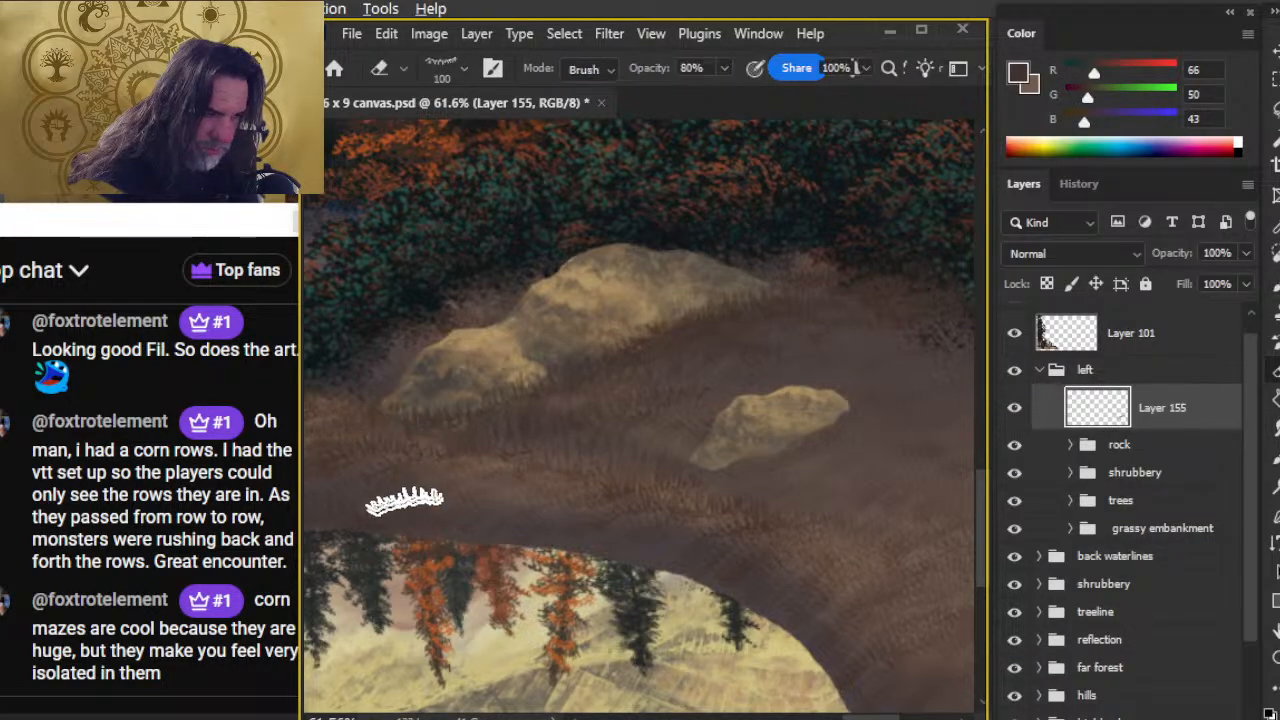
key(r)
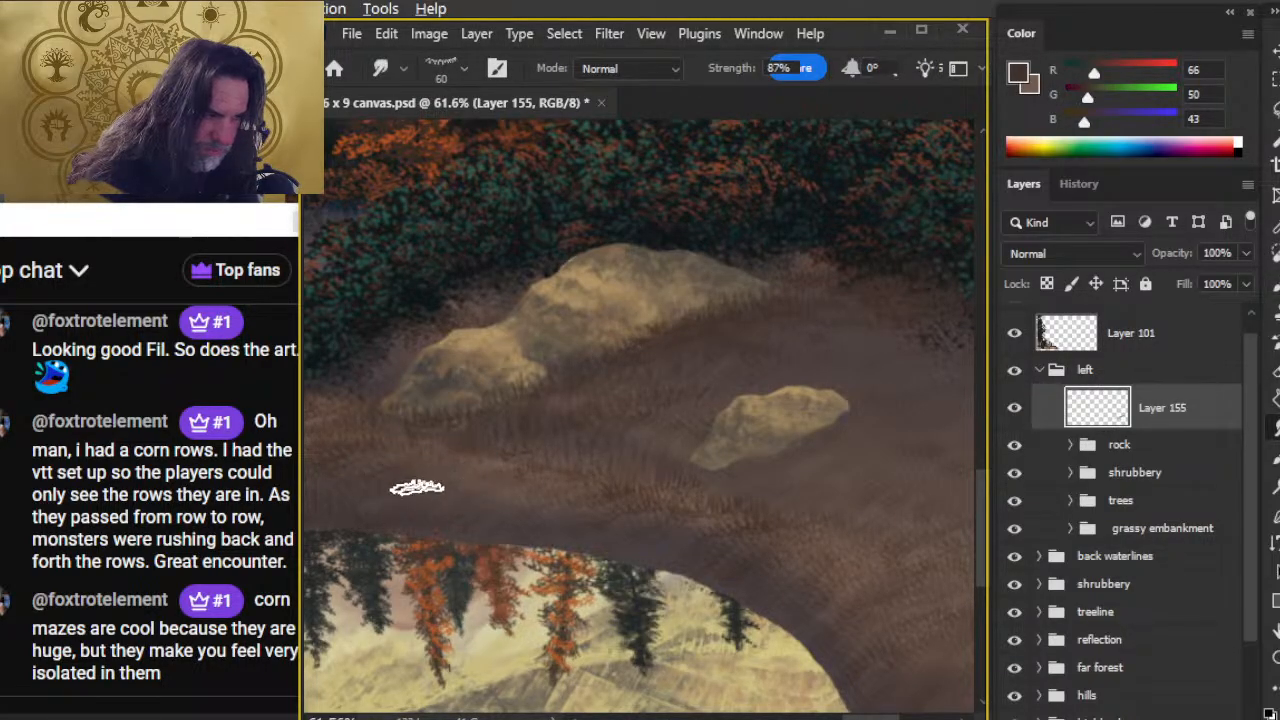
key(e)
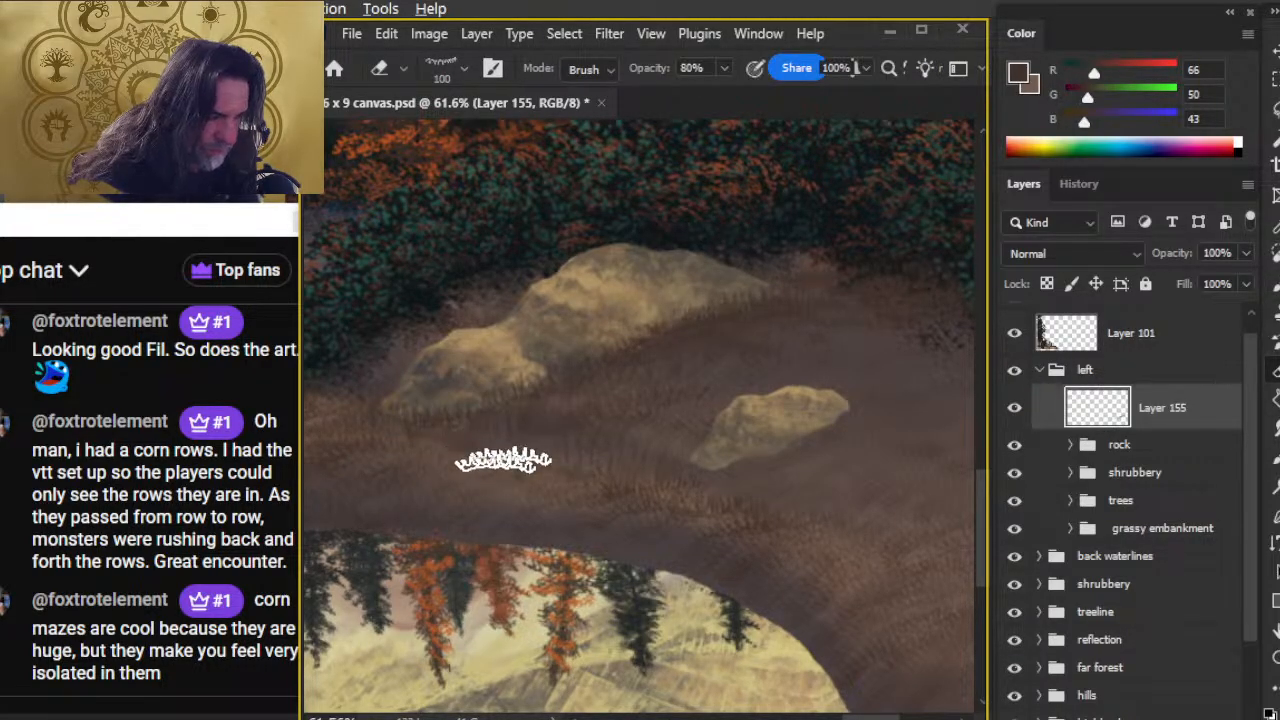
- Paint dark grass along the separate small boulder's base and out from its right end with the brush reduced to 90, softening it by smudging and erasing
key(z)
click(666, 440)
mouse_move(732, 524)
mouse_down()
mouse_move(648, 510)
mouse_move(925, 526)
mouse_up()
key(e)
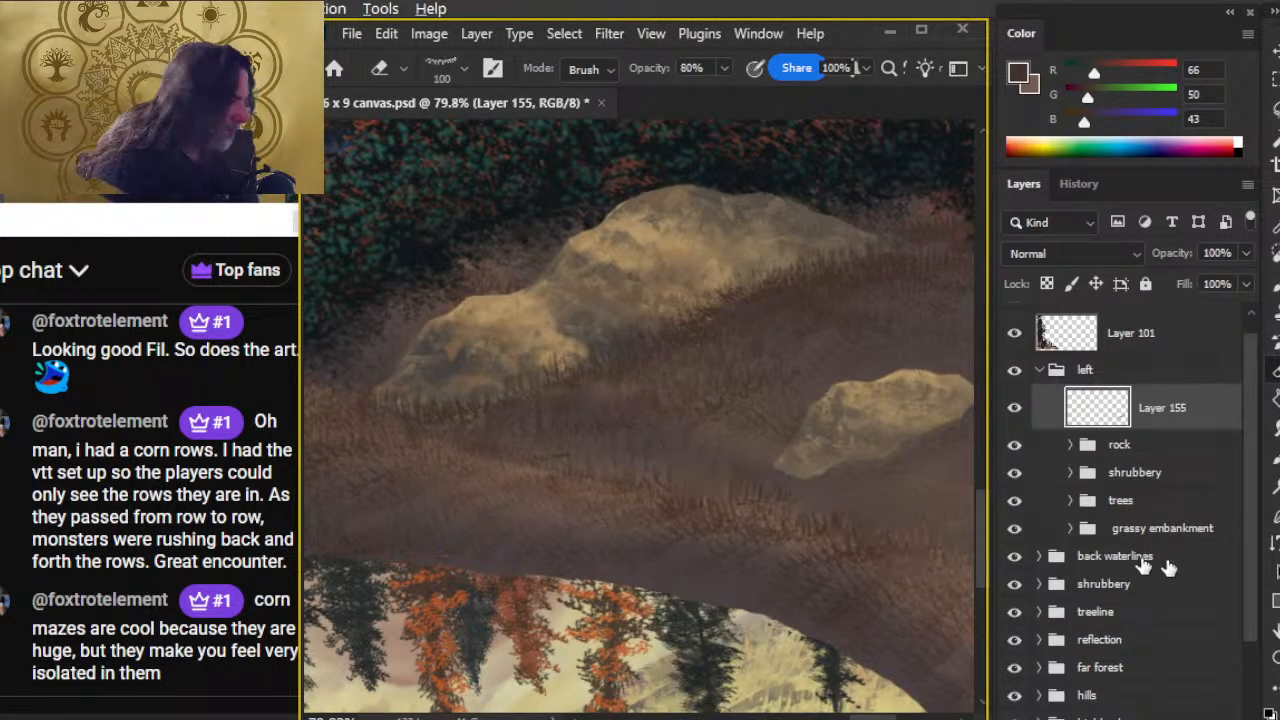
drag(828, 537, 640, 457)
key(b)
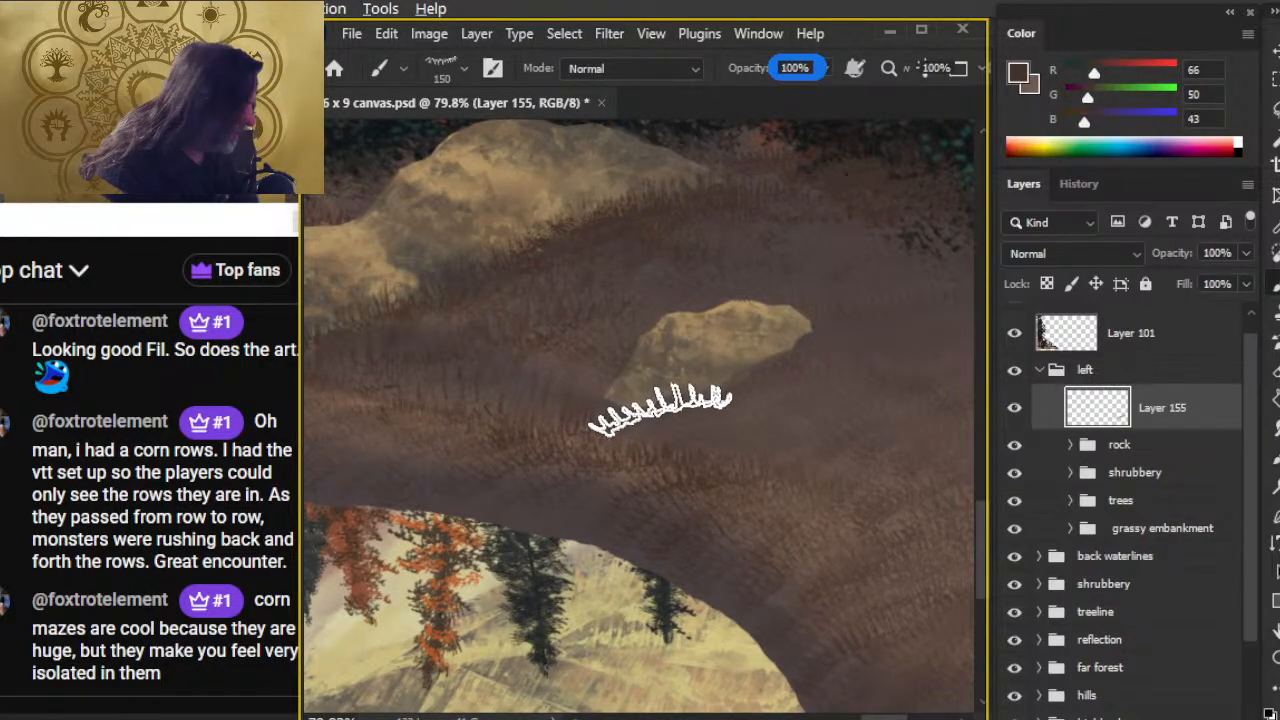
key(bracketleft)
key(bracketleft)
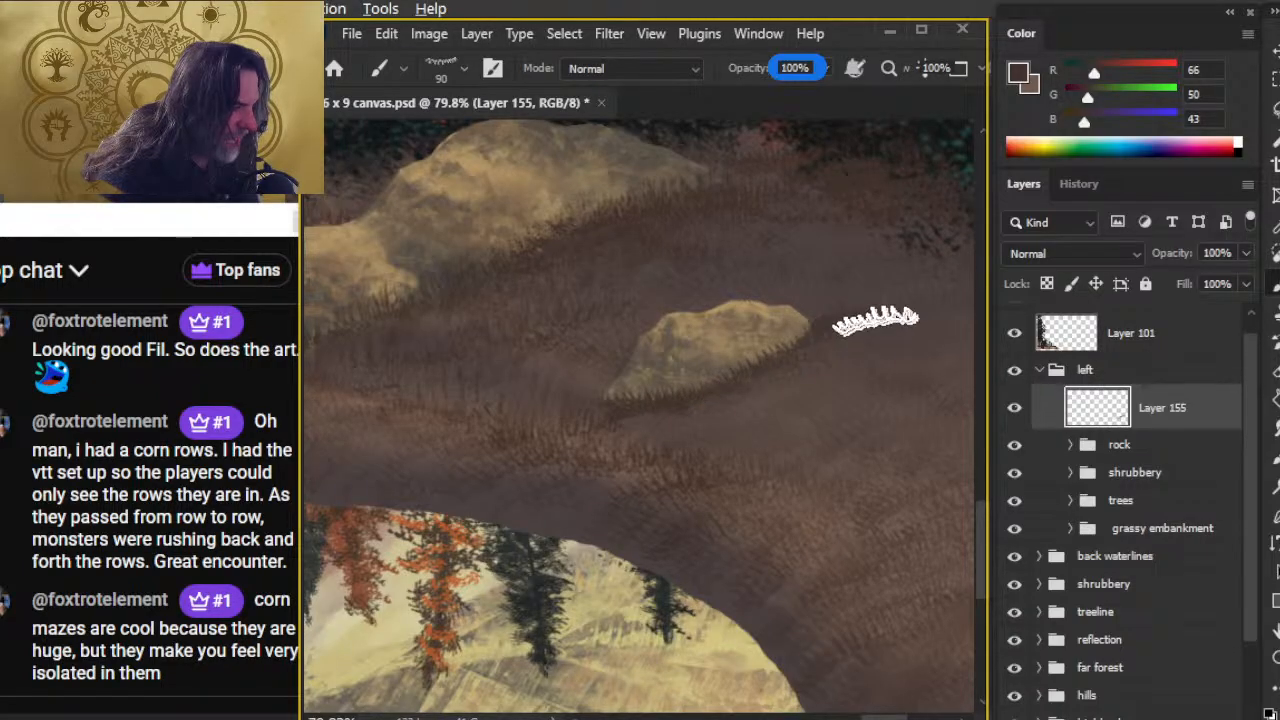
key(r)
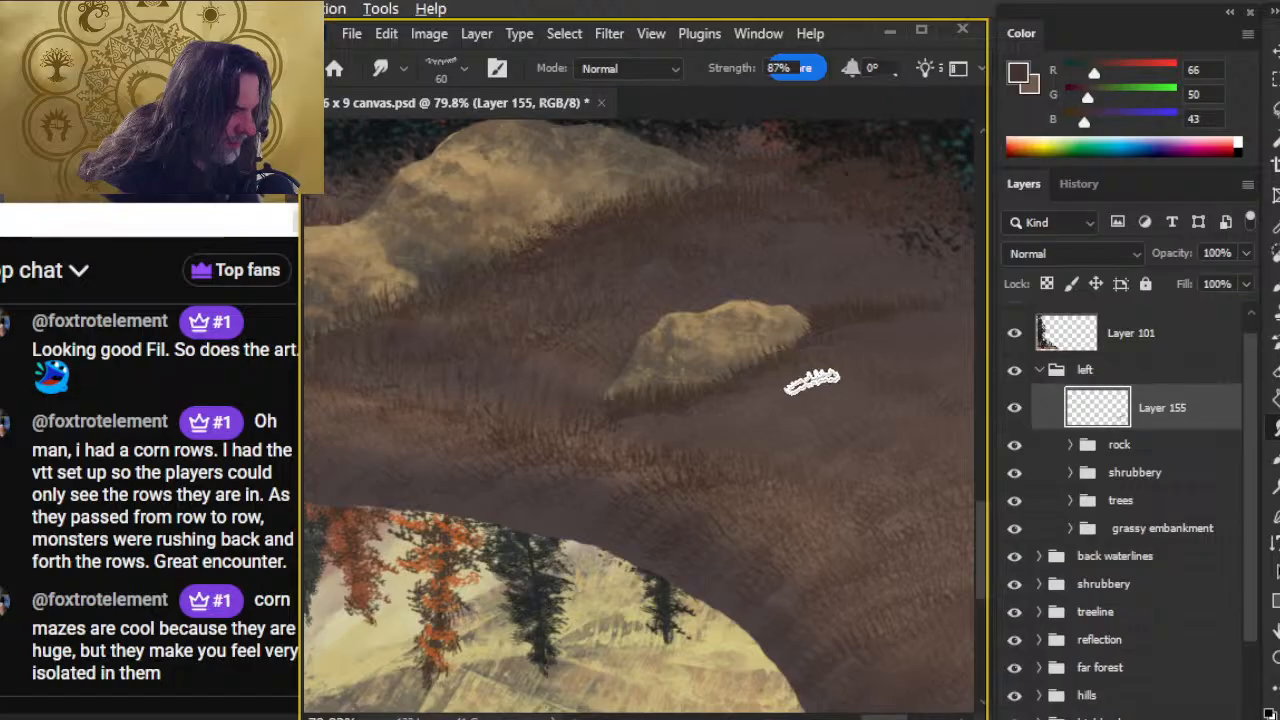
key(e)
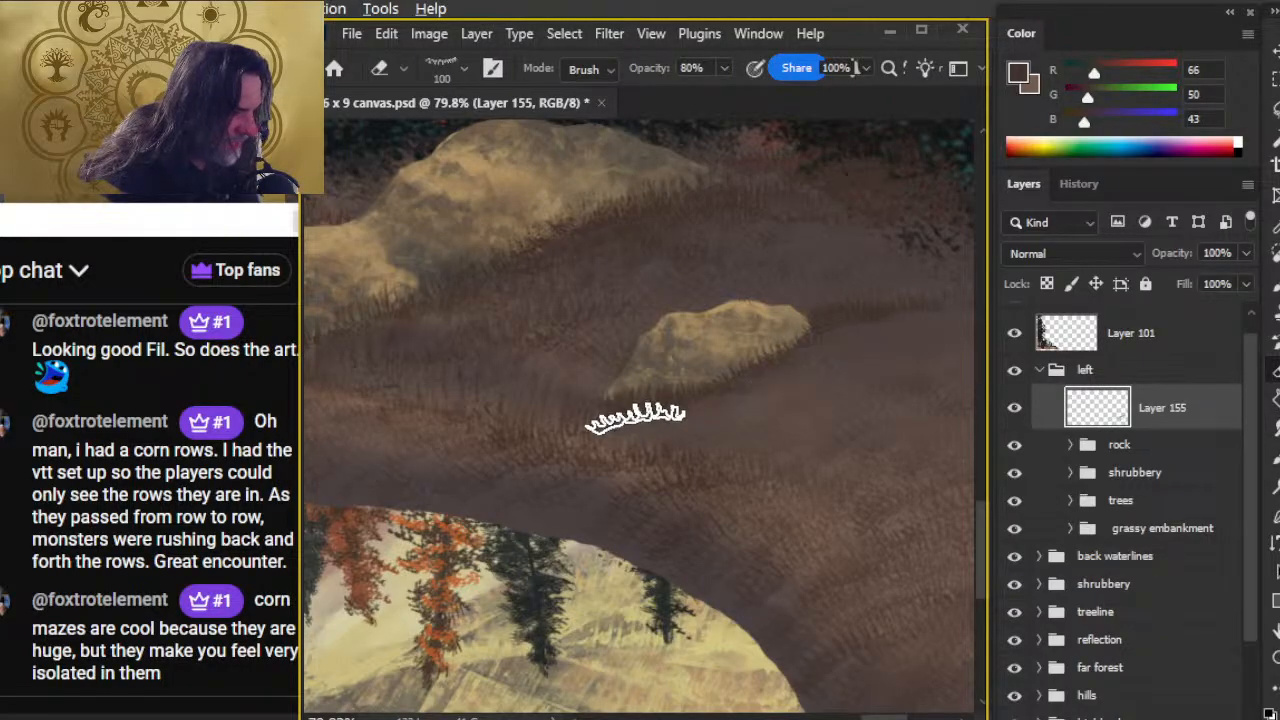
- Build up dark grass on the slope beneath the small boulder and around its left tip, smudging and erasing it into the bank
key(b)
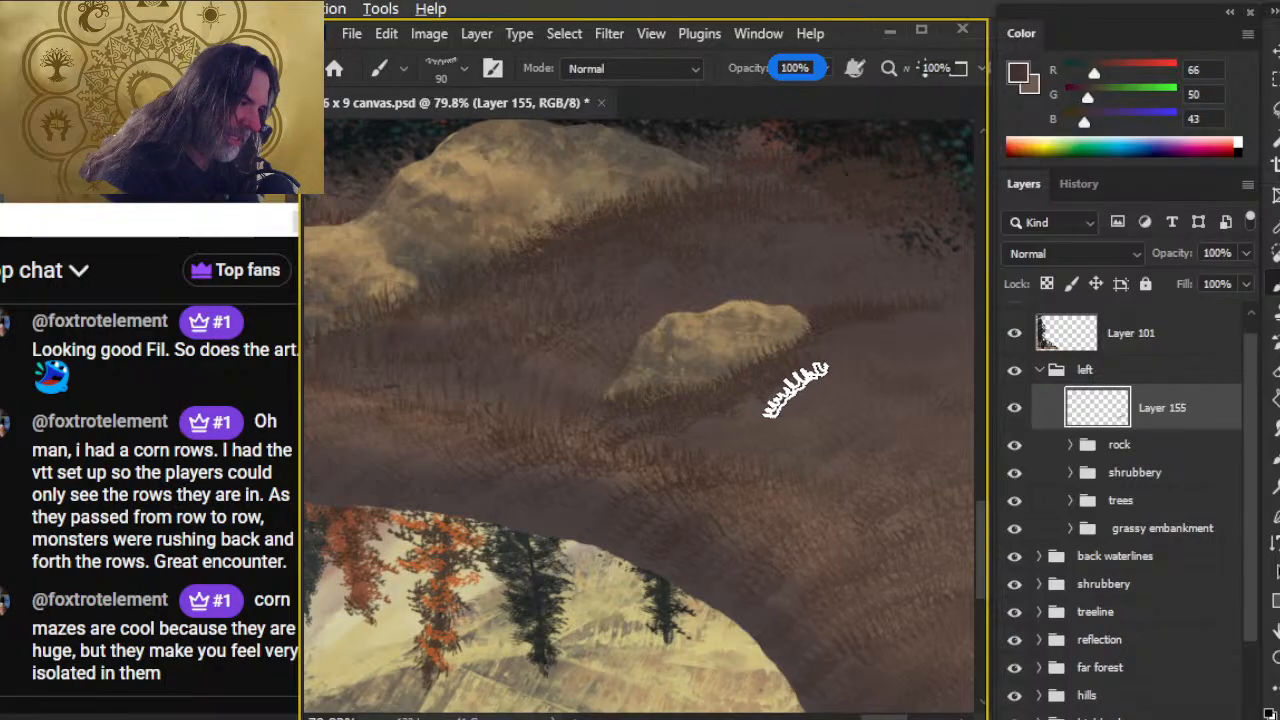
key(r)
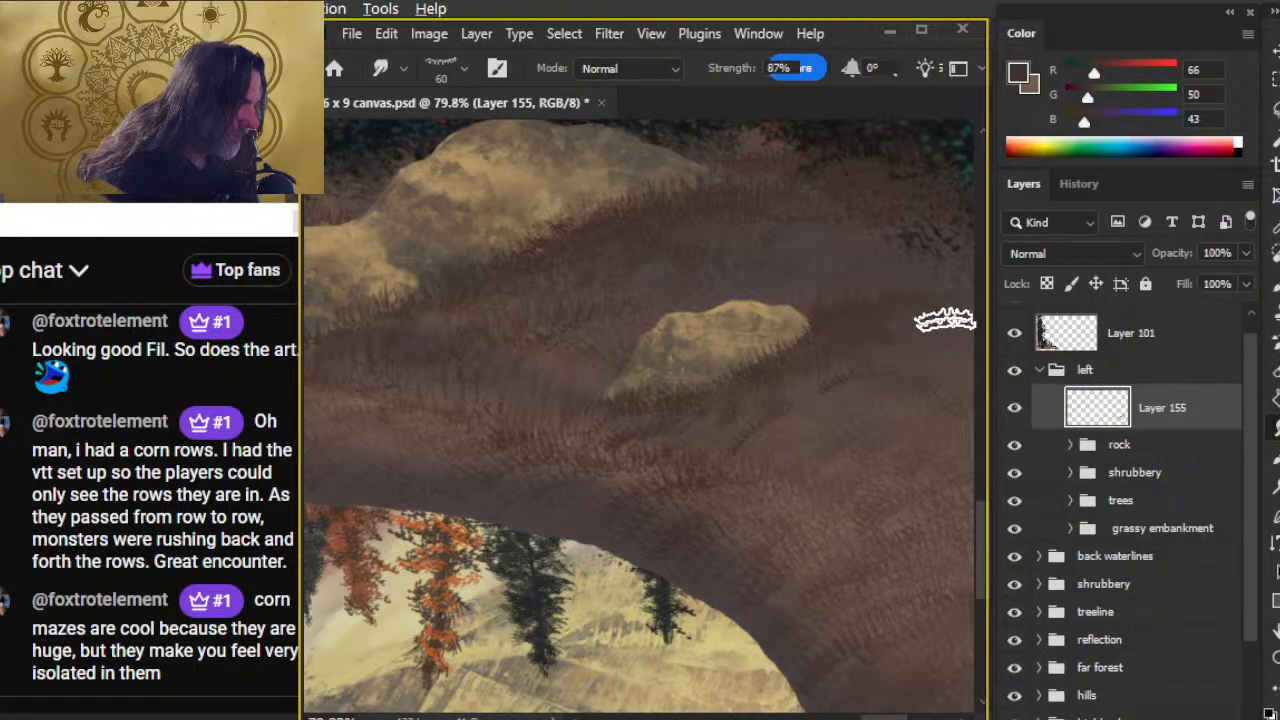
key(b)
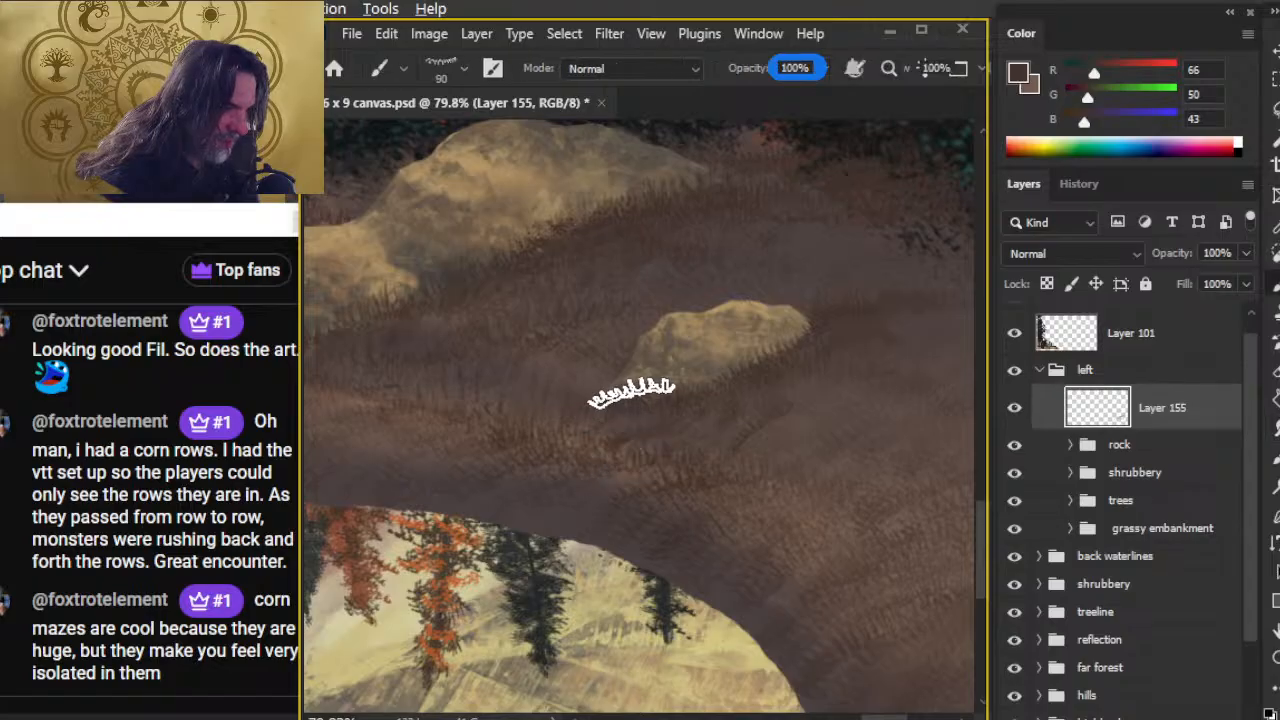
key(r)
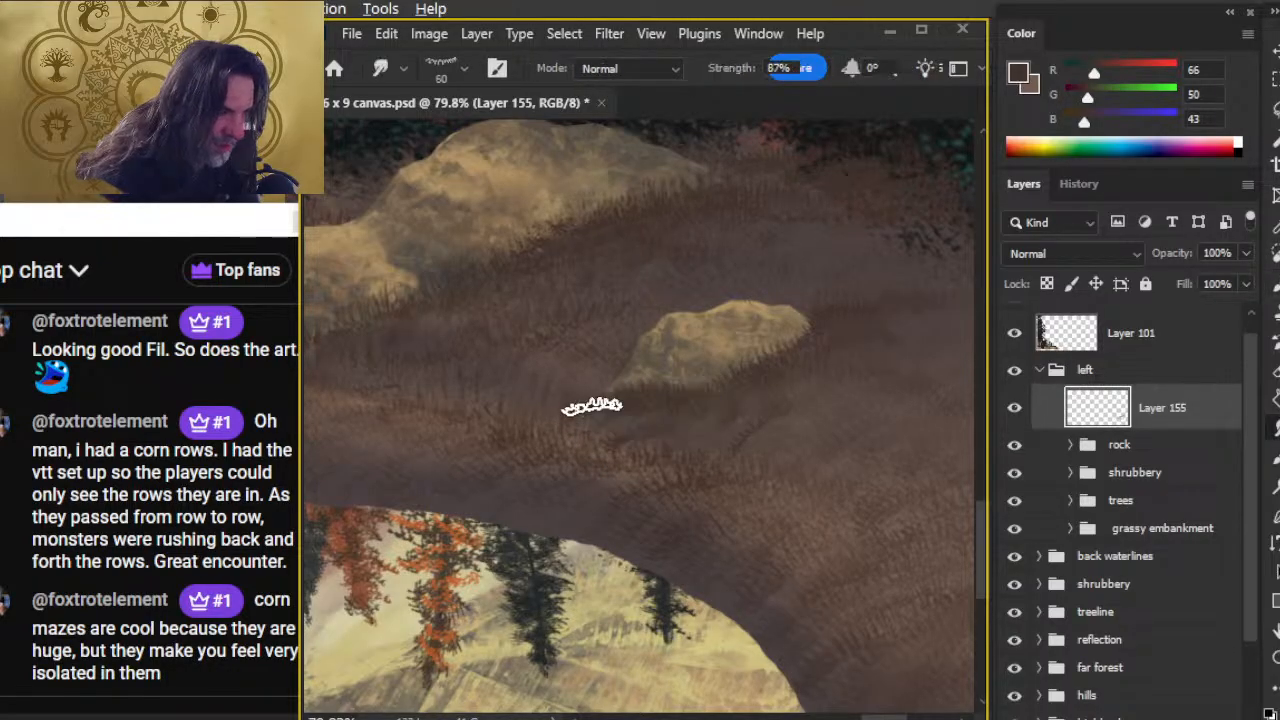
key(b)
key(e)
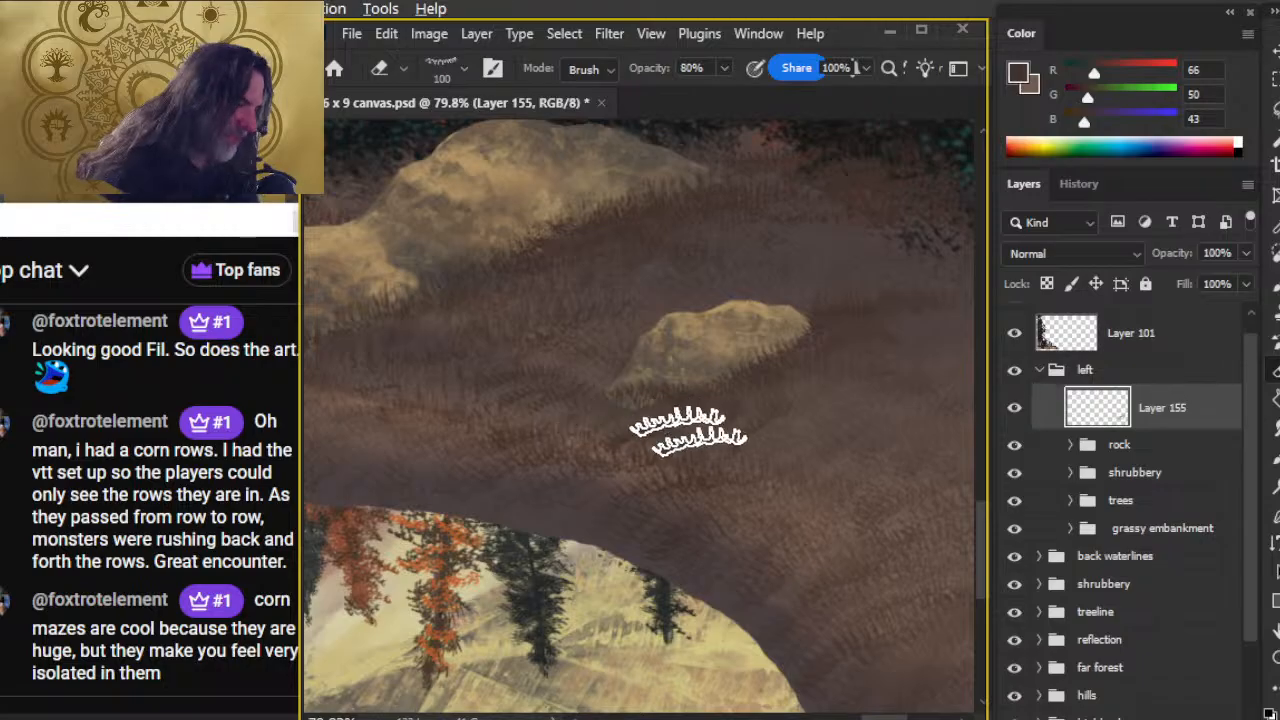
key(b)
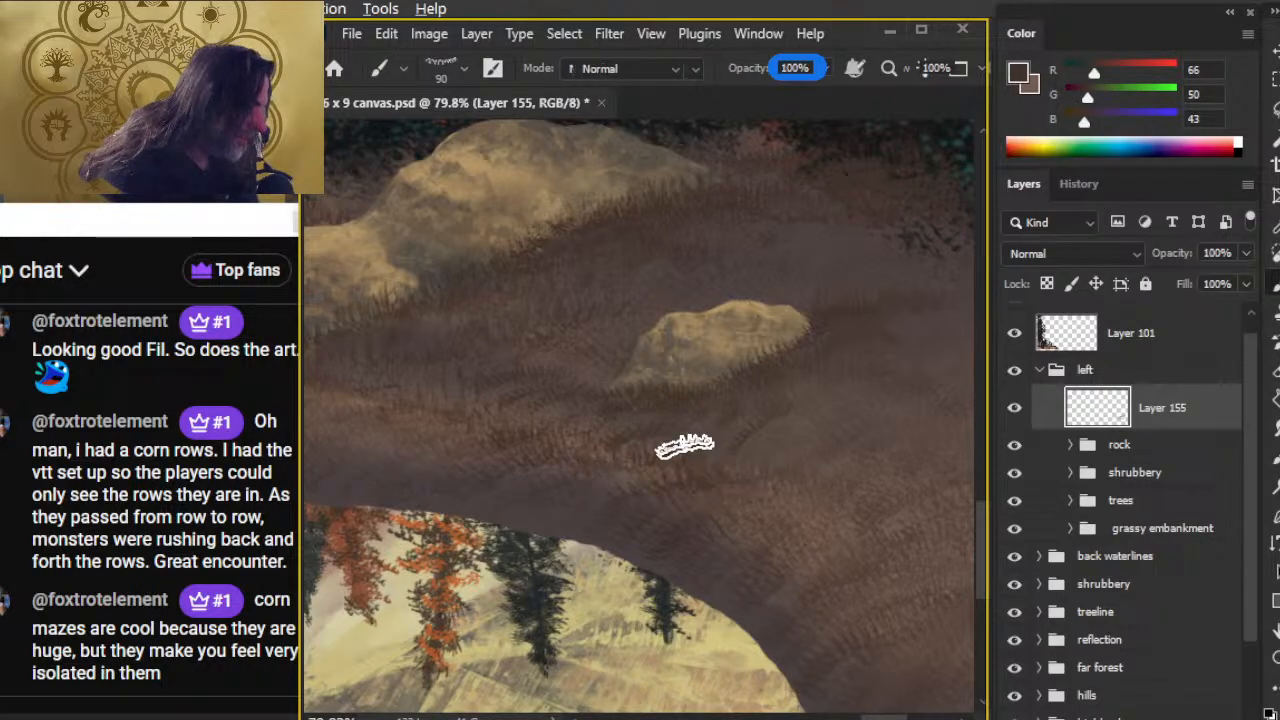
key(r)
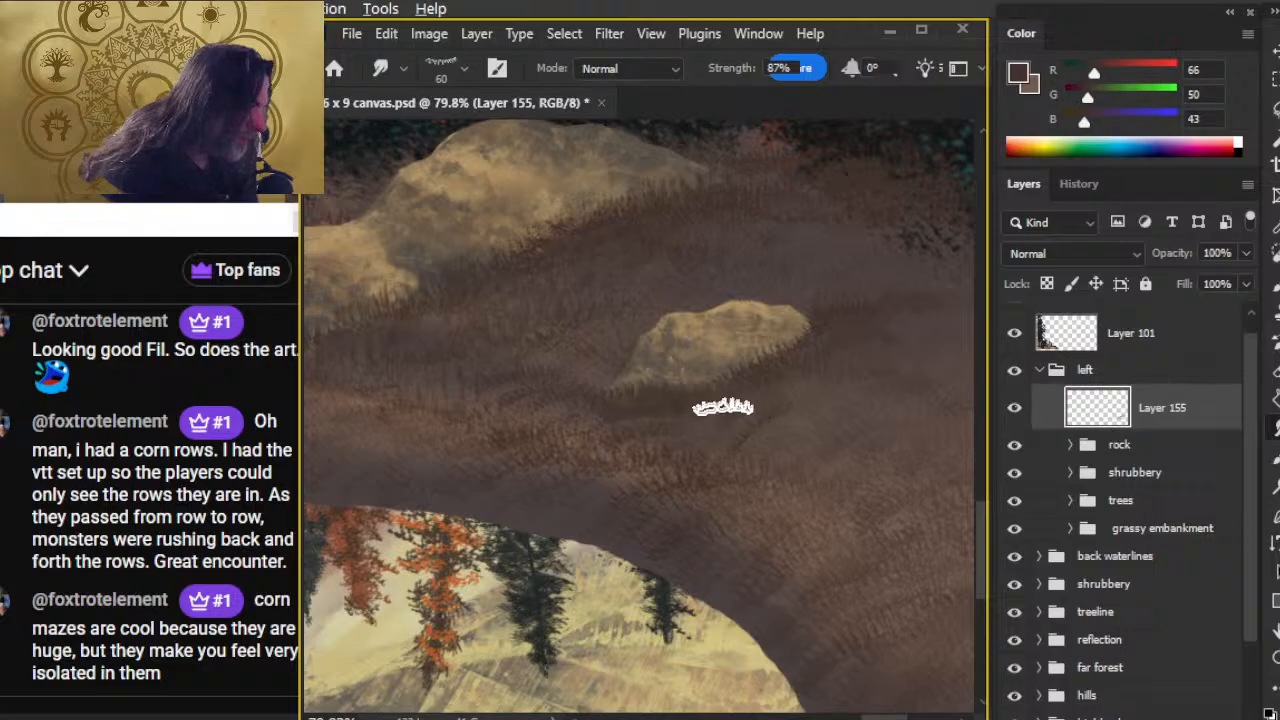
key(e)
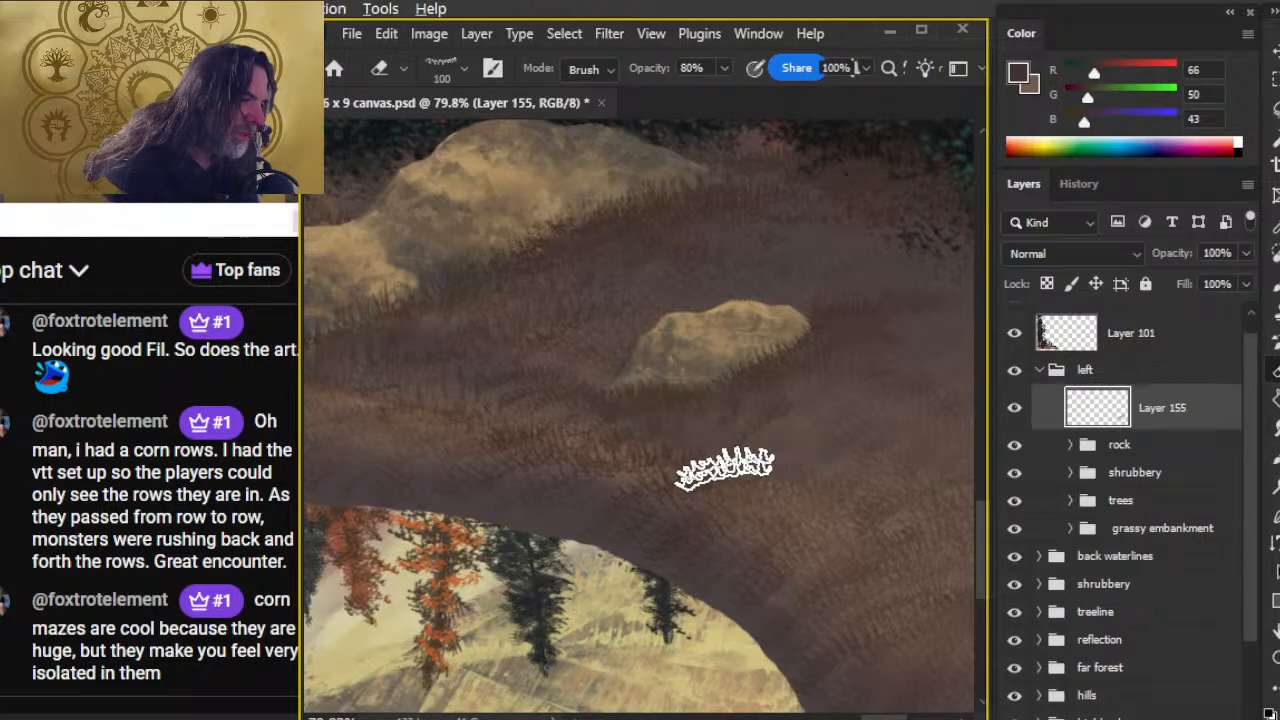
- Add grass strokes to the slope left of the small boulder and soften them with the Eraser at 34% opacity and Smudge
key(b)
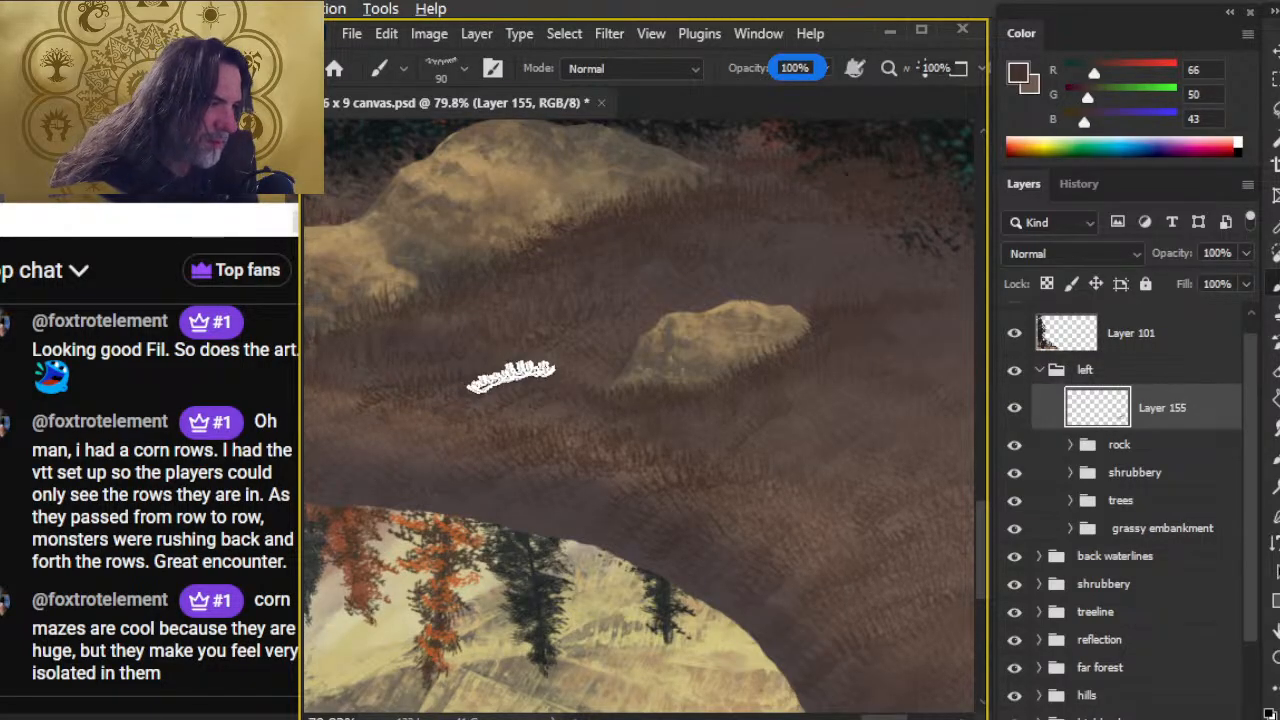
key(e)
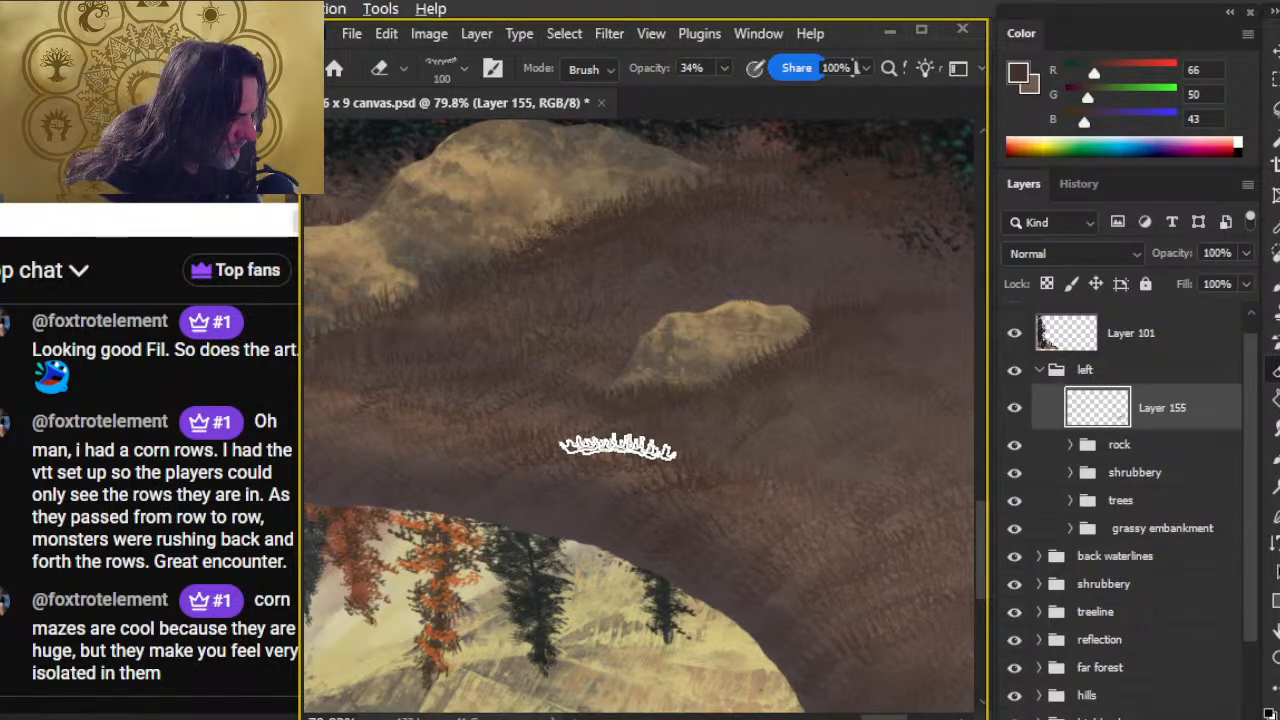
key(r)
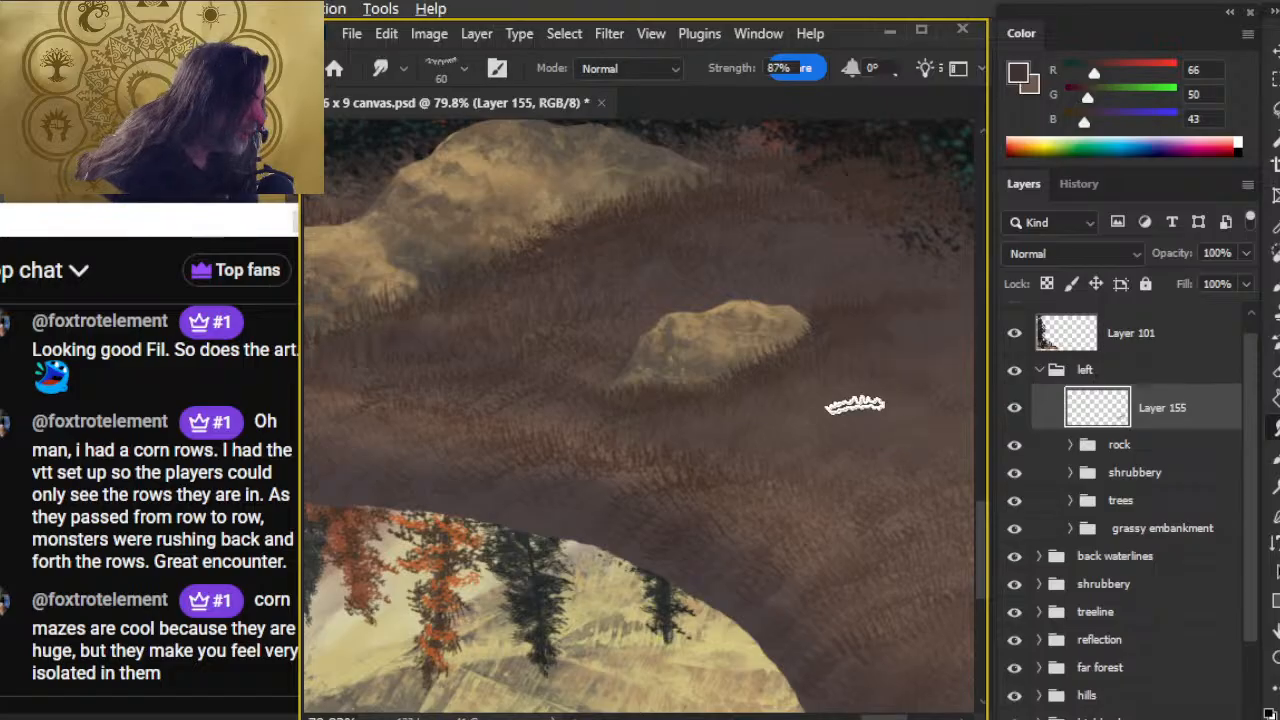
- Paint dark grass clumps on the slope to the lower right of the small boulder and blend them with Eraser and Smudge
key(b)
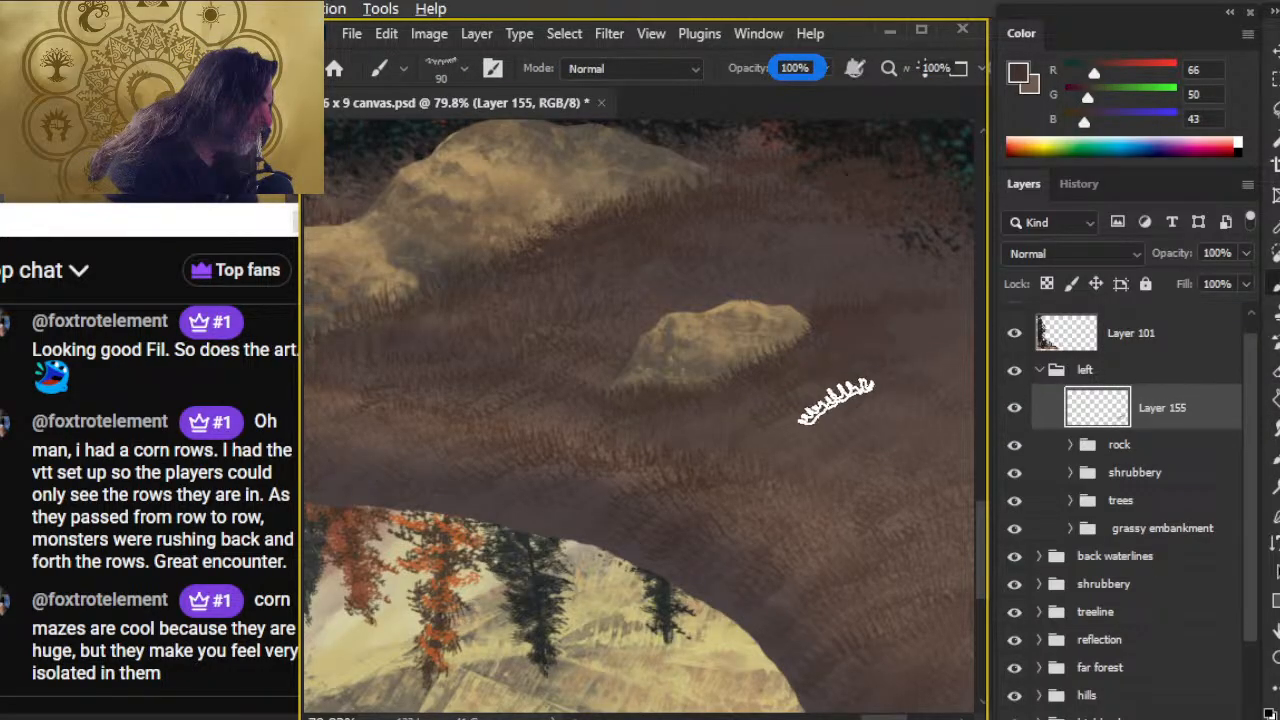
key(e)
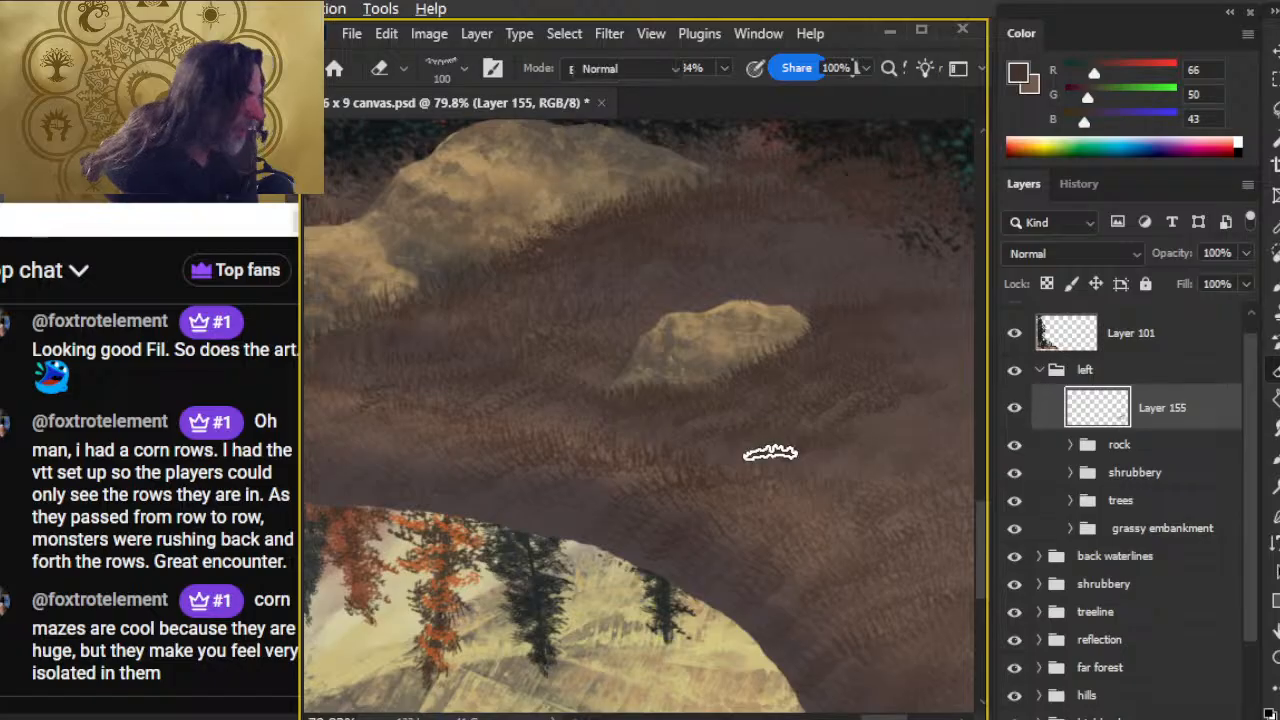
key(r)
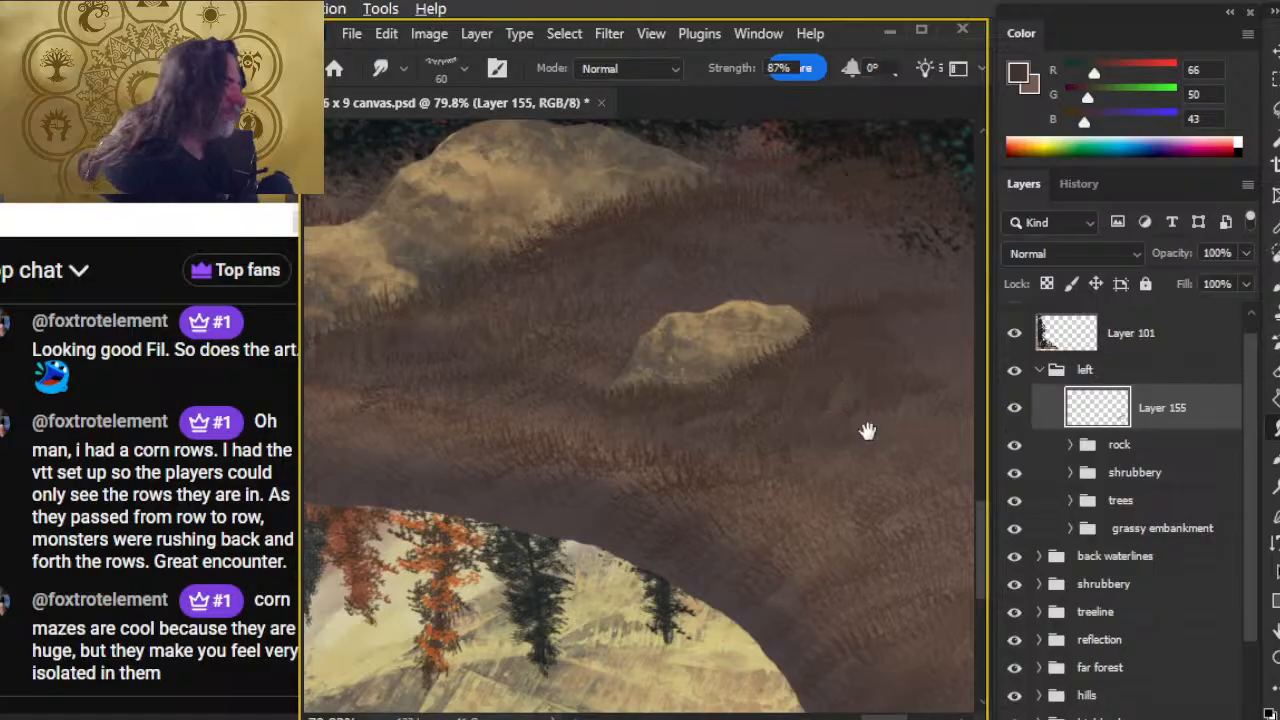
- Extend the dark grass from the small boulder's right end further across the bank, blending it with Smudge and the 34% Eraser
drag(867, 431, 734, 443)
key(e)
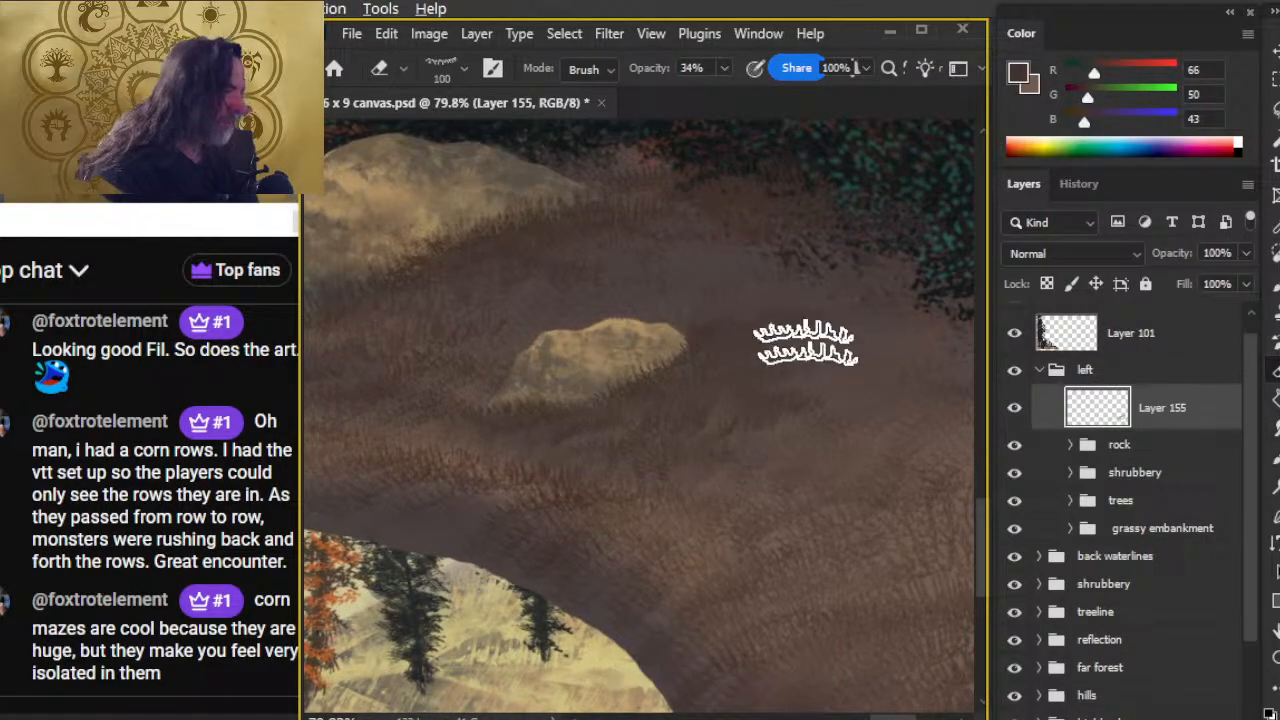
key(b)
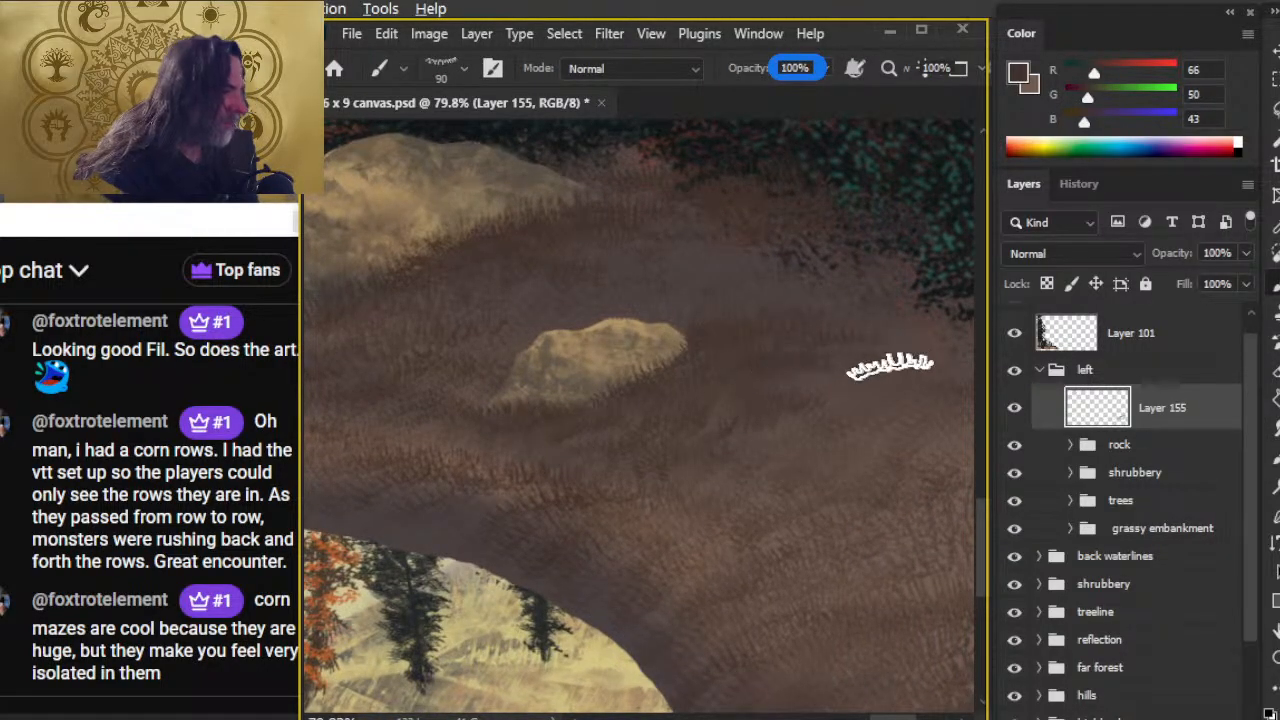
key(r)
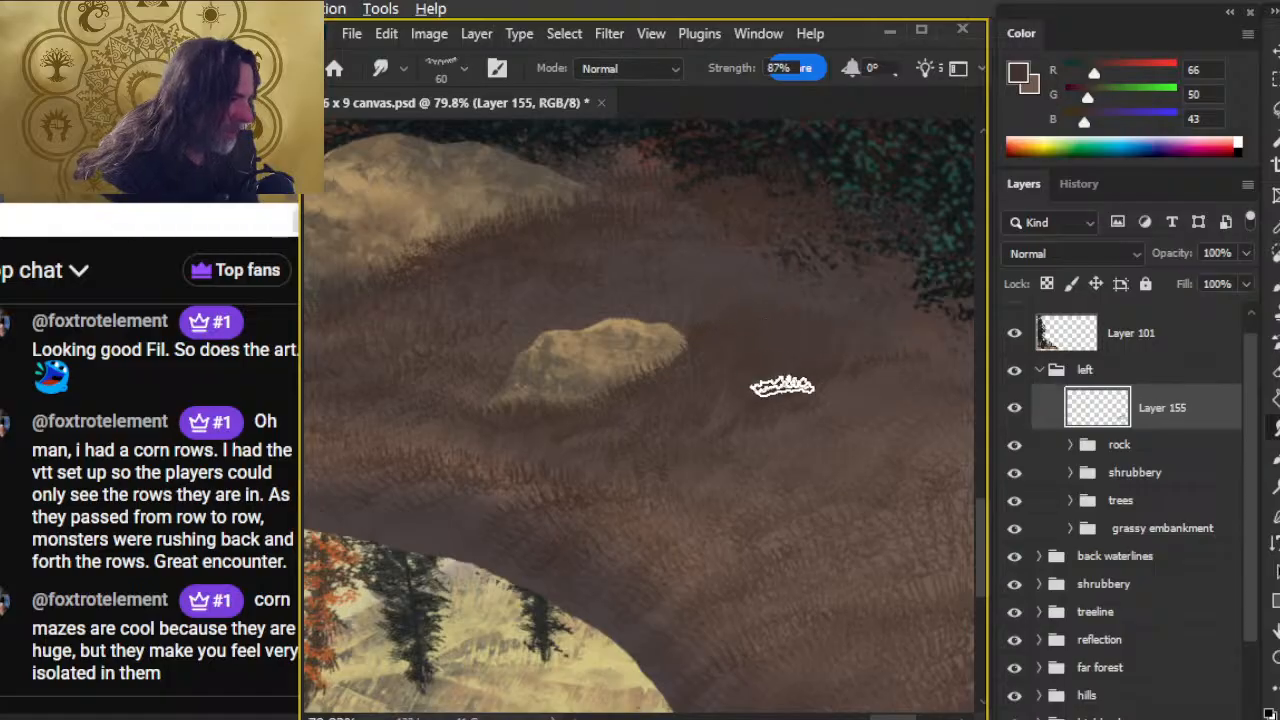
key(e)
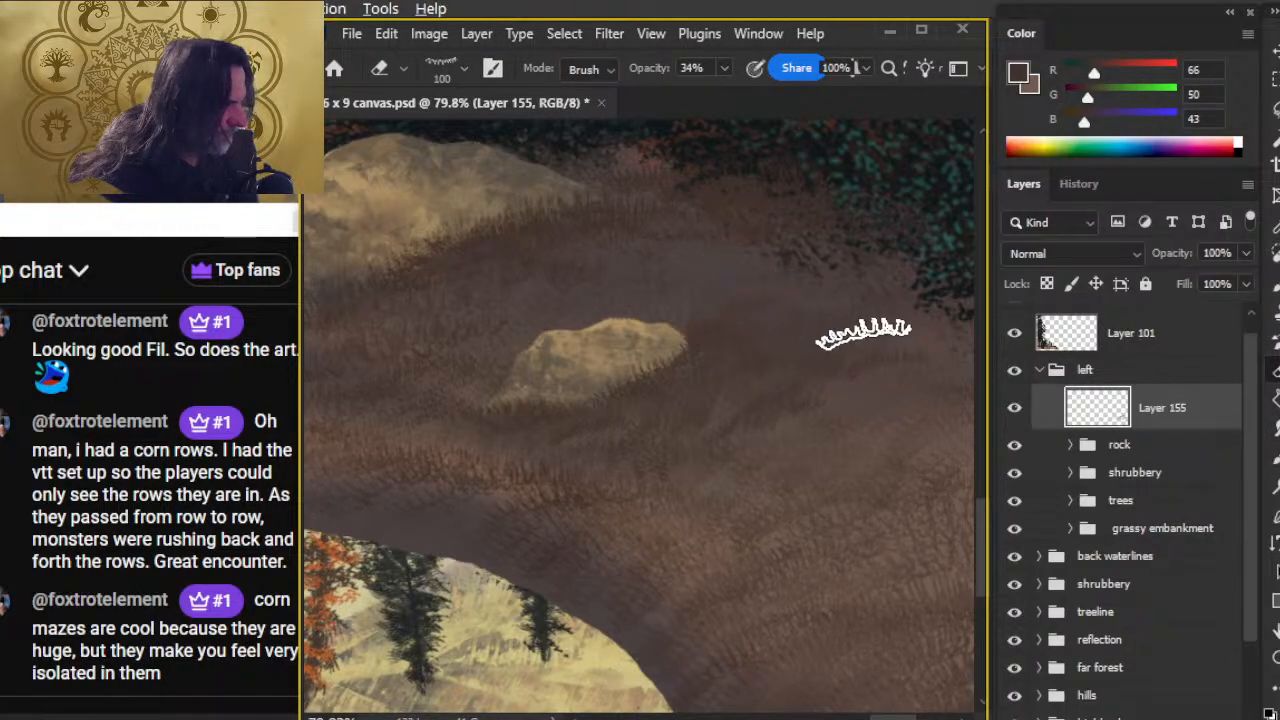
- Paint dark grass on the slope above and to the right of the small boulder, blending it with Smudge and the 34% Eraser
key(b)
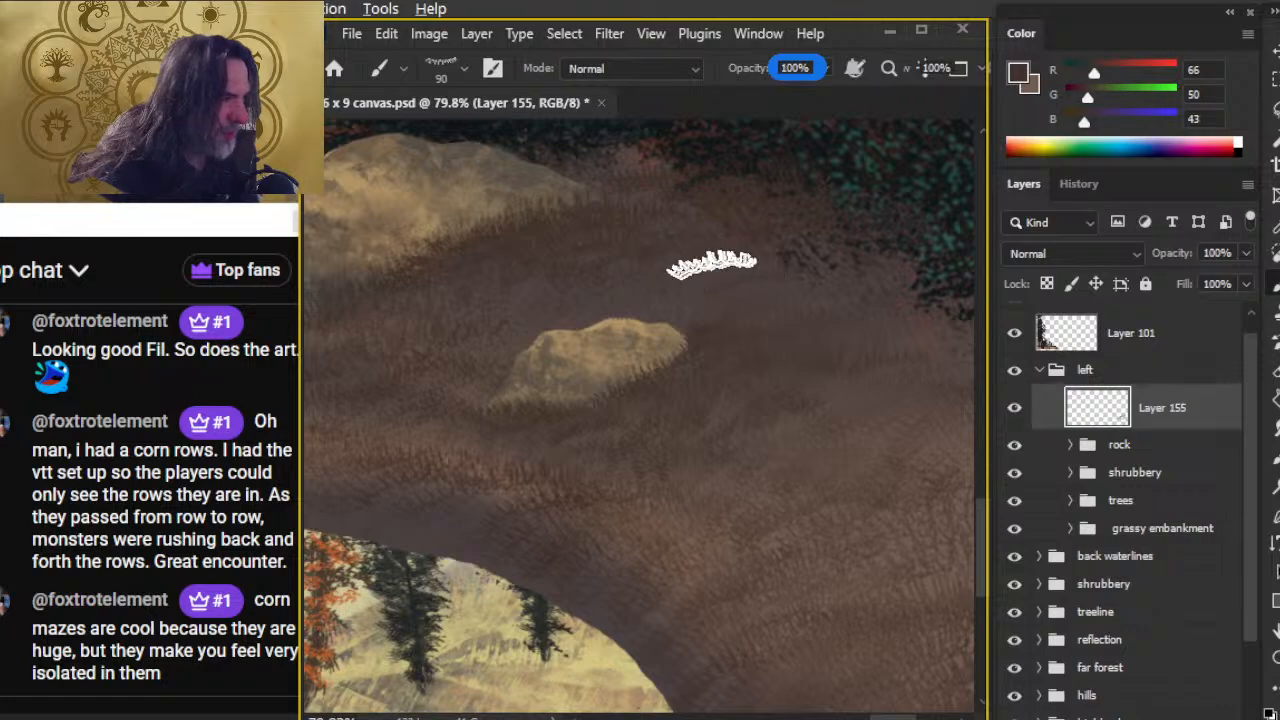
key(r)
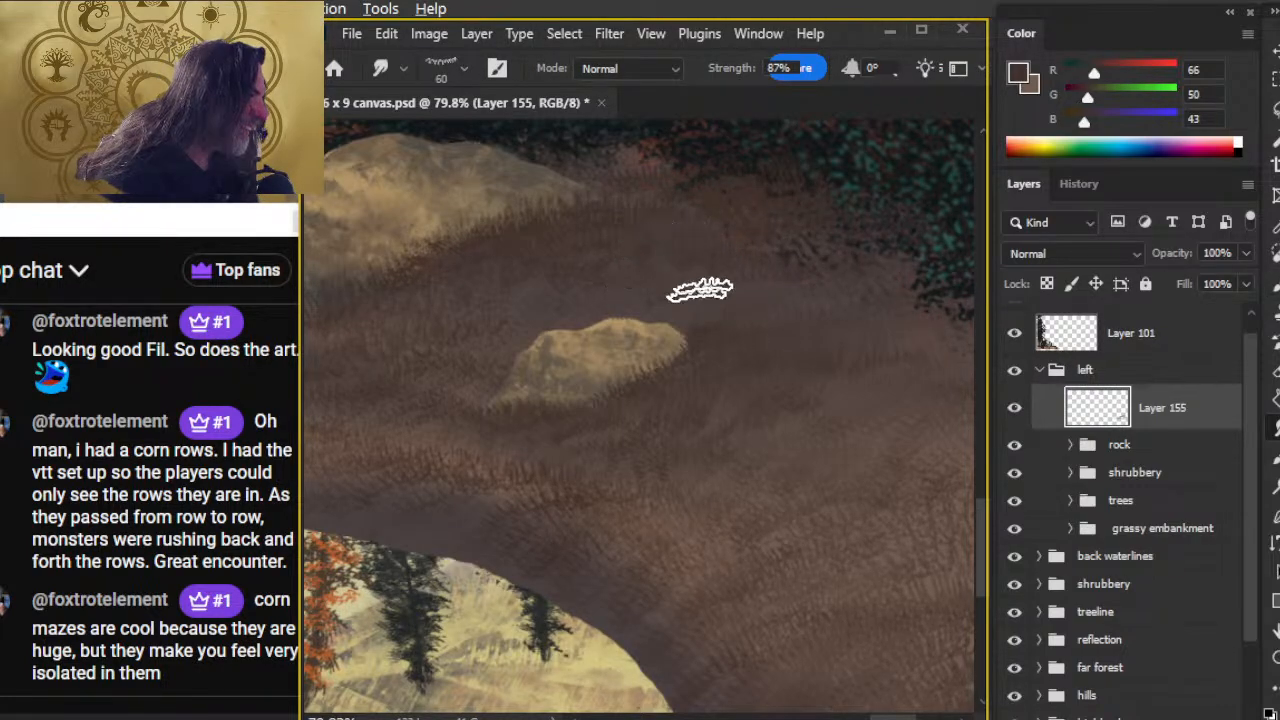
key(b)
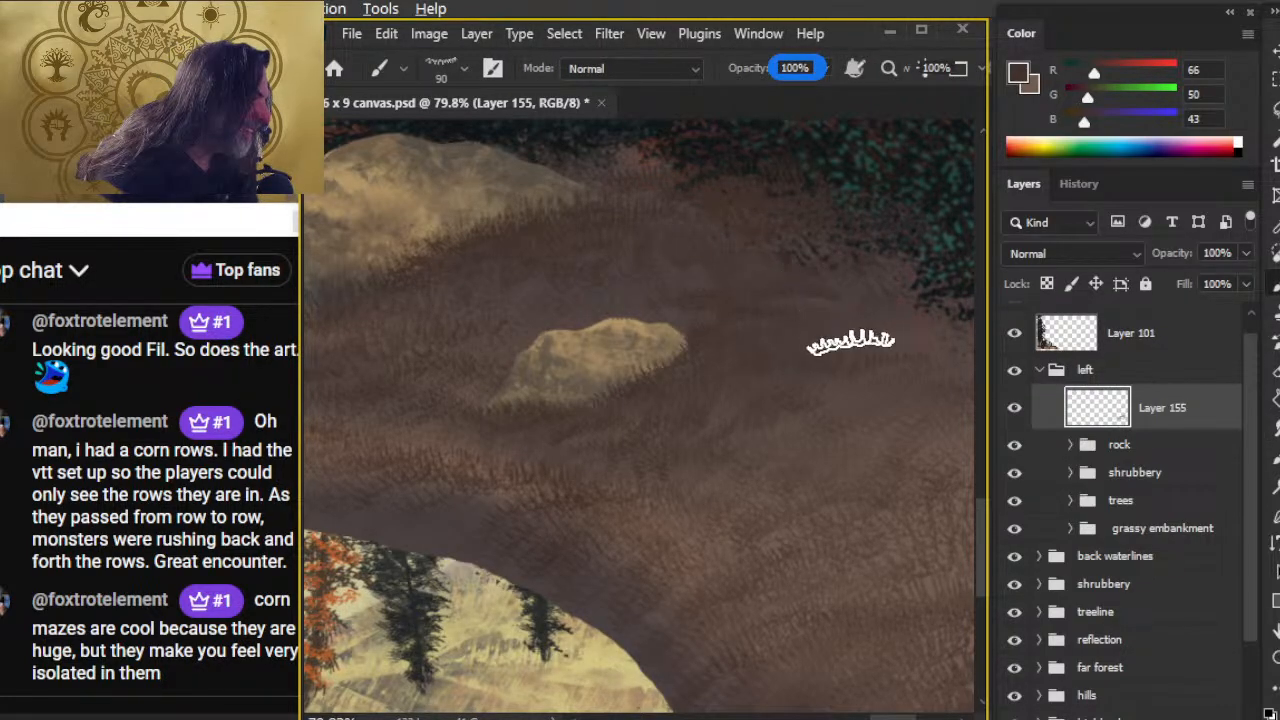
key(e)
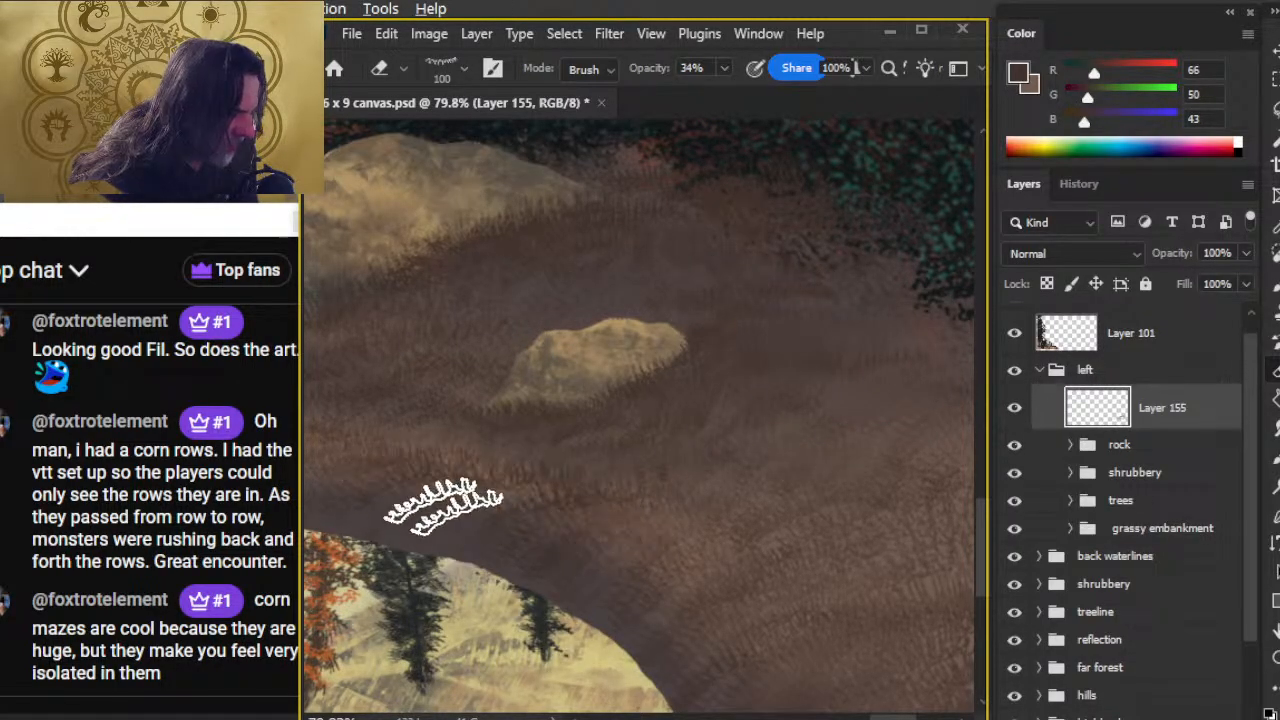
mouse_move(669, 540)
mouse_down()
mouse_move(894, 520)
mouse_move(875, 503)
mouse_move(763, 503)
mouse_up()
- Paint dark grass on the bank beneath the large boulder's left end and soften it with the Eraser at 34% opacity
key(z)
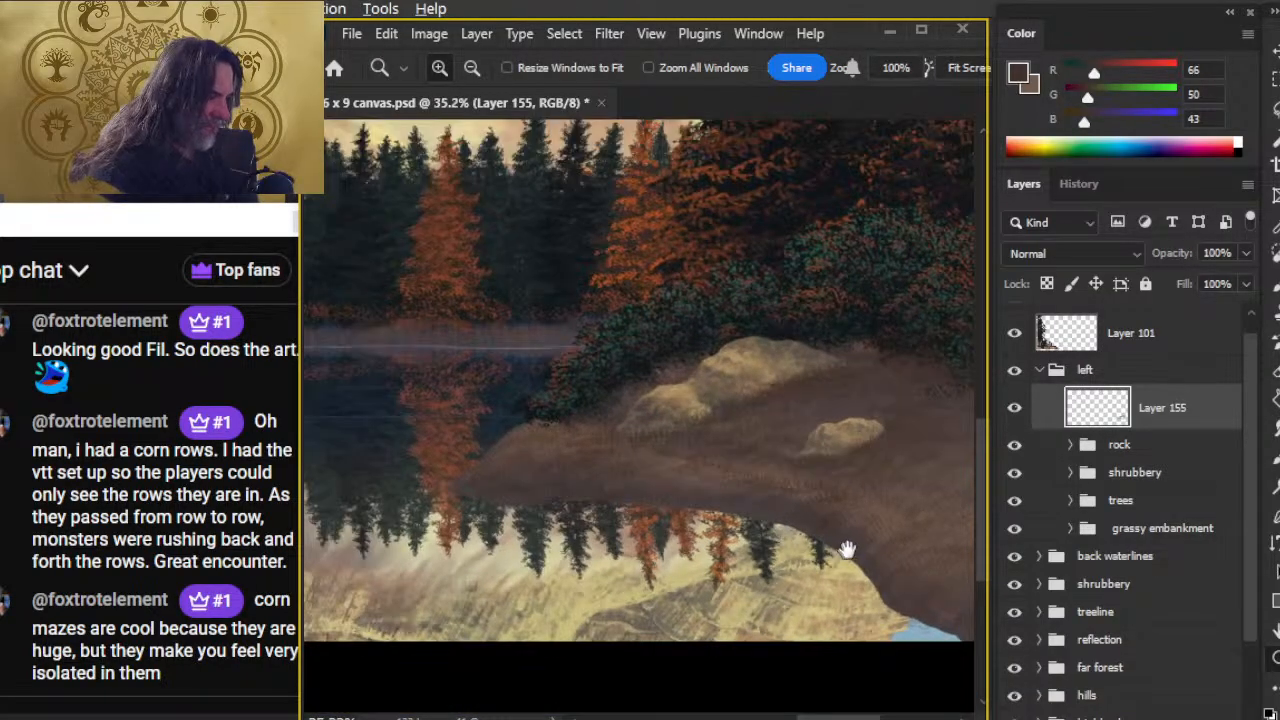
drag(845, 552, 714, 486)
drag(472, 442, 616, 454)
key(b)
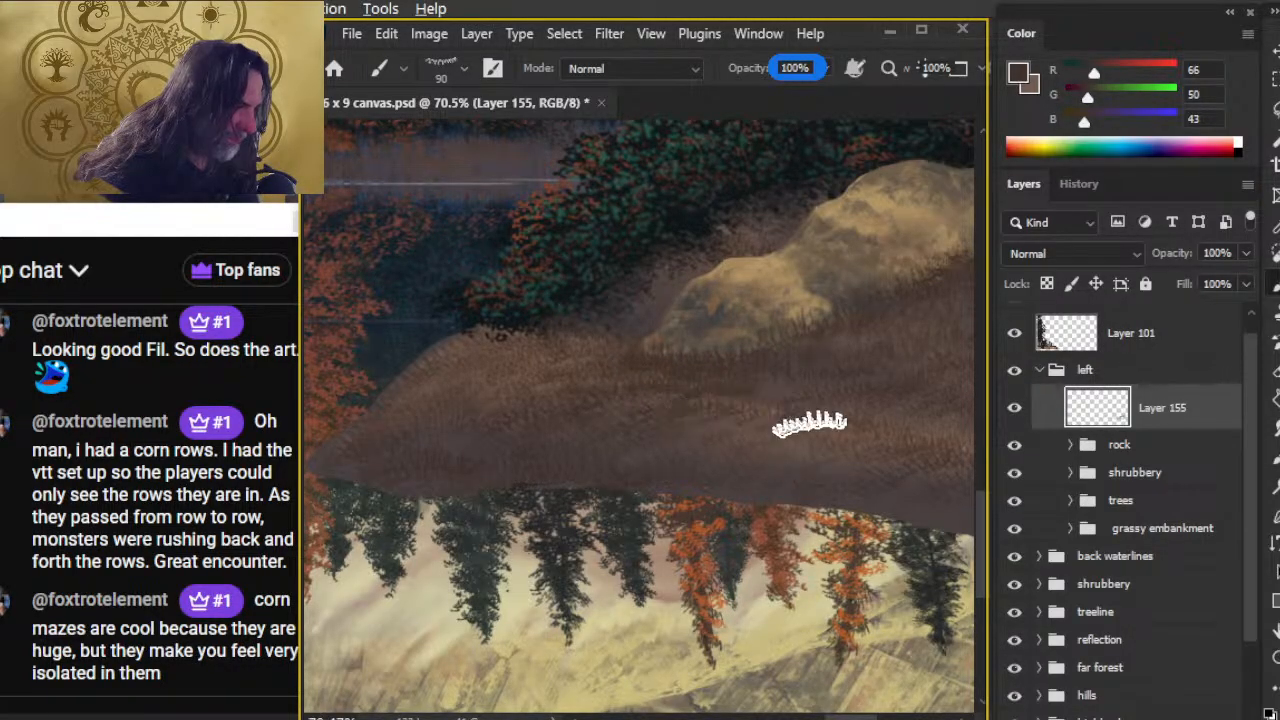
key(e)
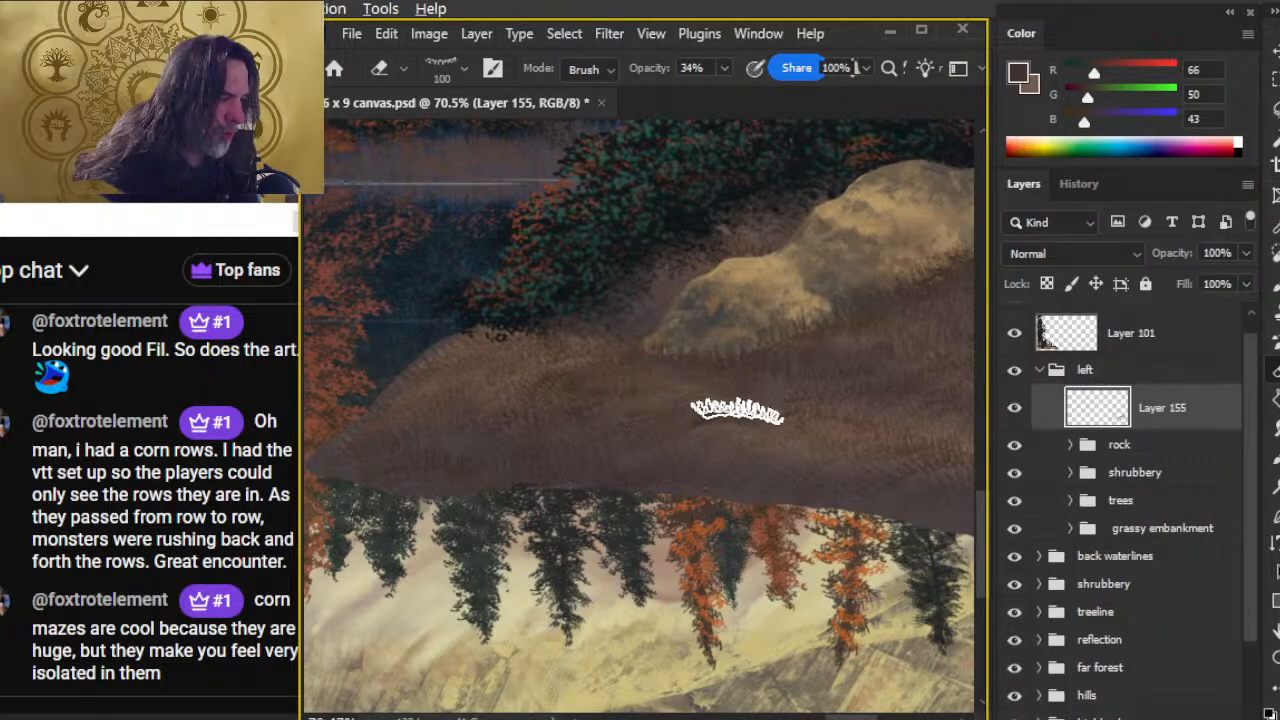
- Enlarge the grass brush to 125 and paint broader dark grass across the middle of the bank, softening it with the 34% Eraser
key(b)
key(bracketright)
key(bracketright)
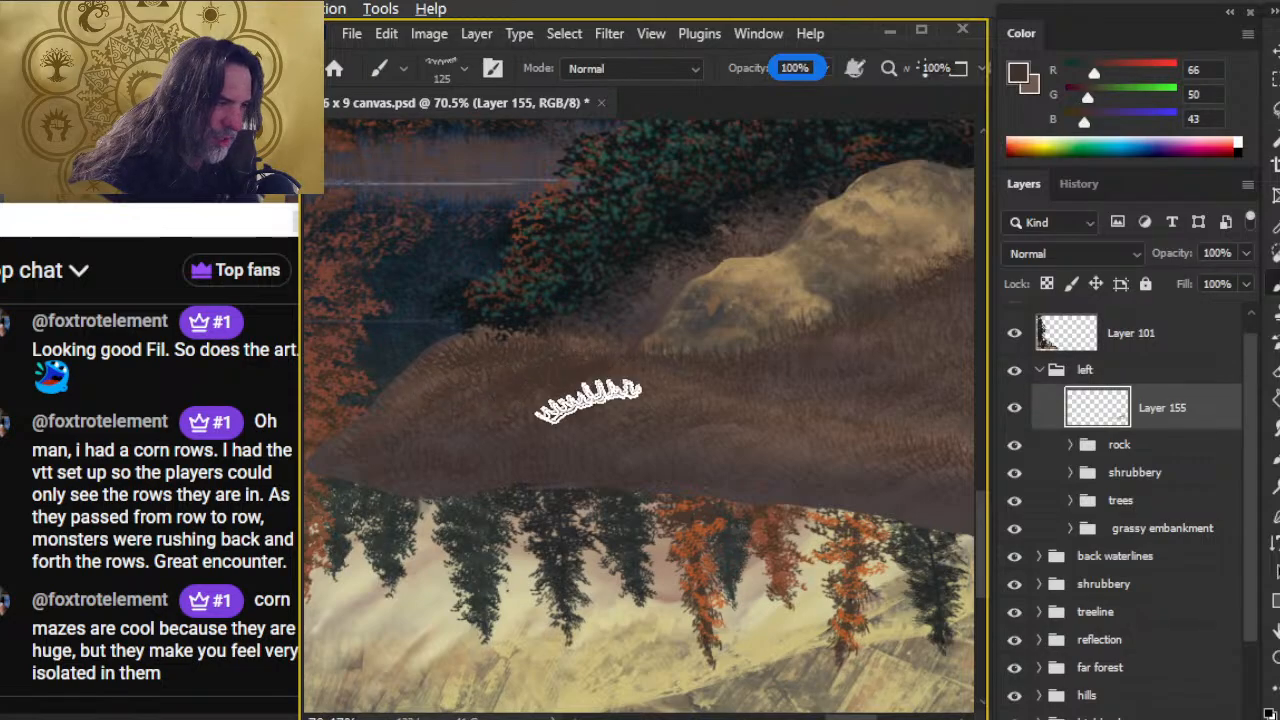
key(e)
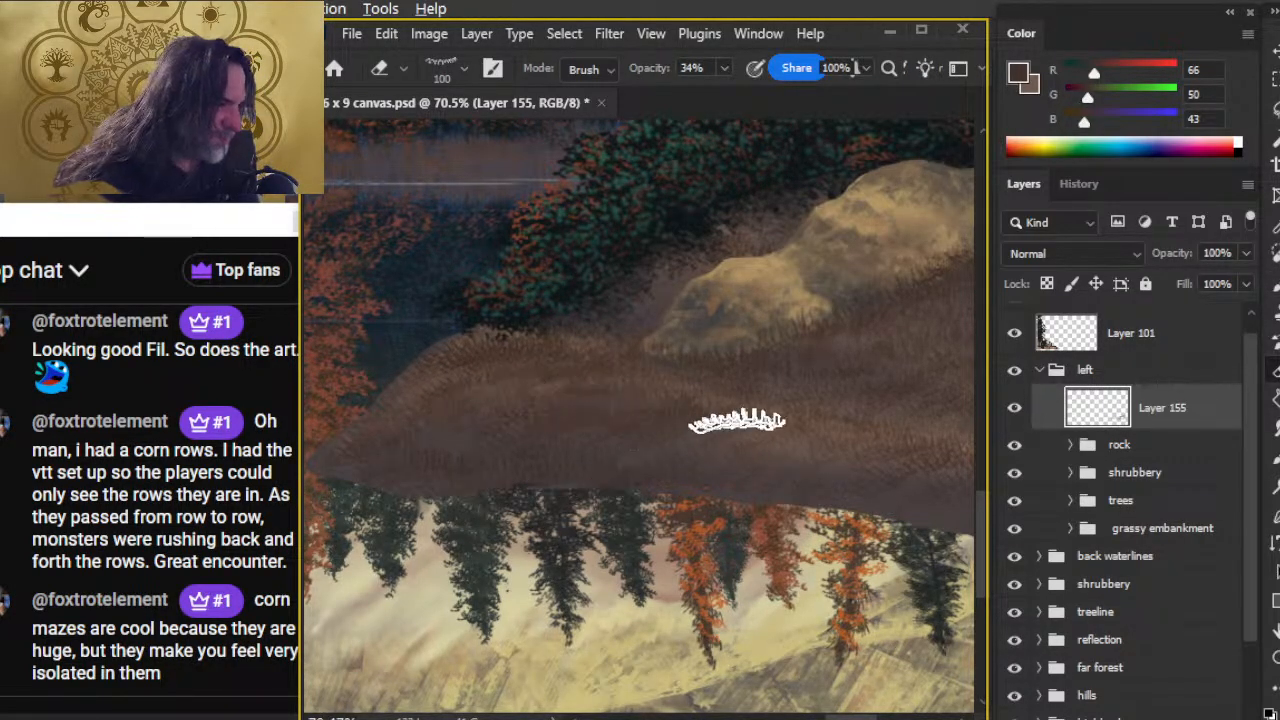
key(b)
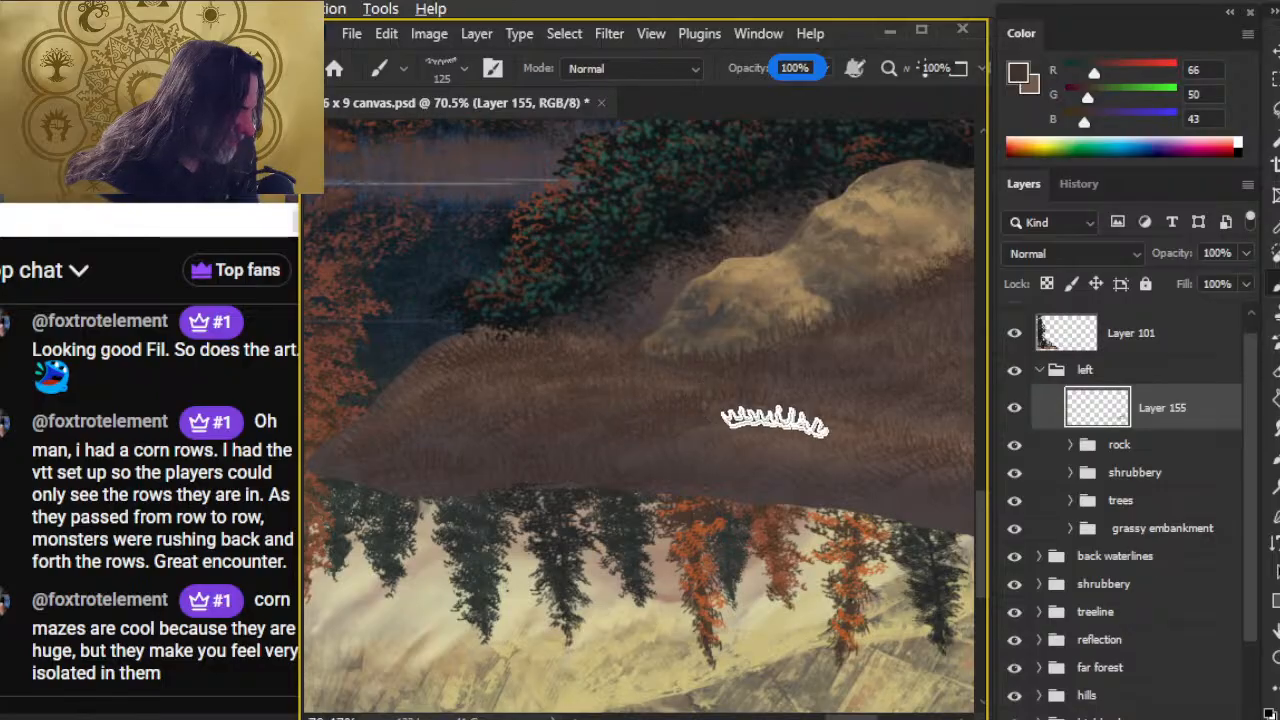
key(e)
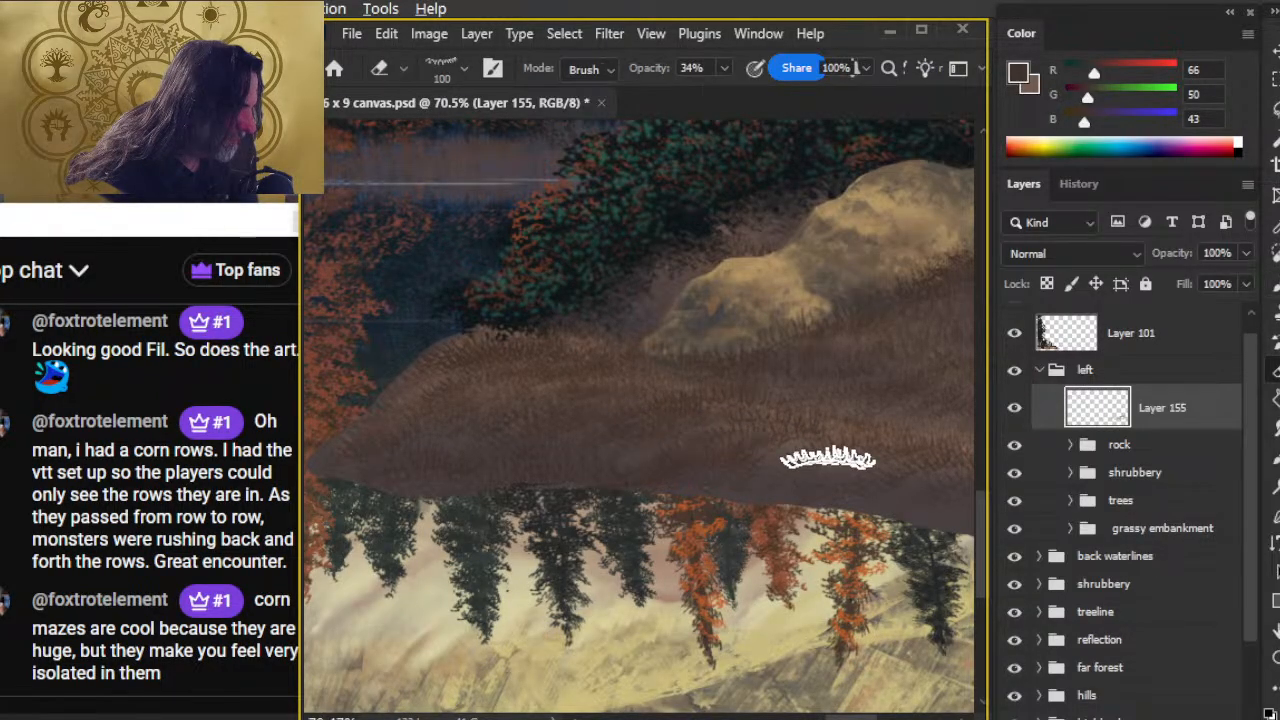
- Work dark grass along the bank's left tip and its upper edge by the water, fading the strokes with the 34% Eraser
key(b)
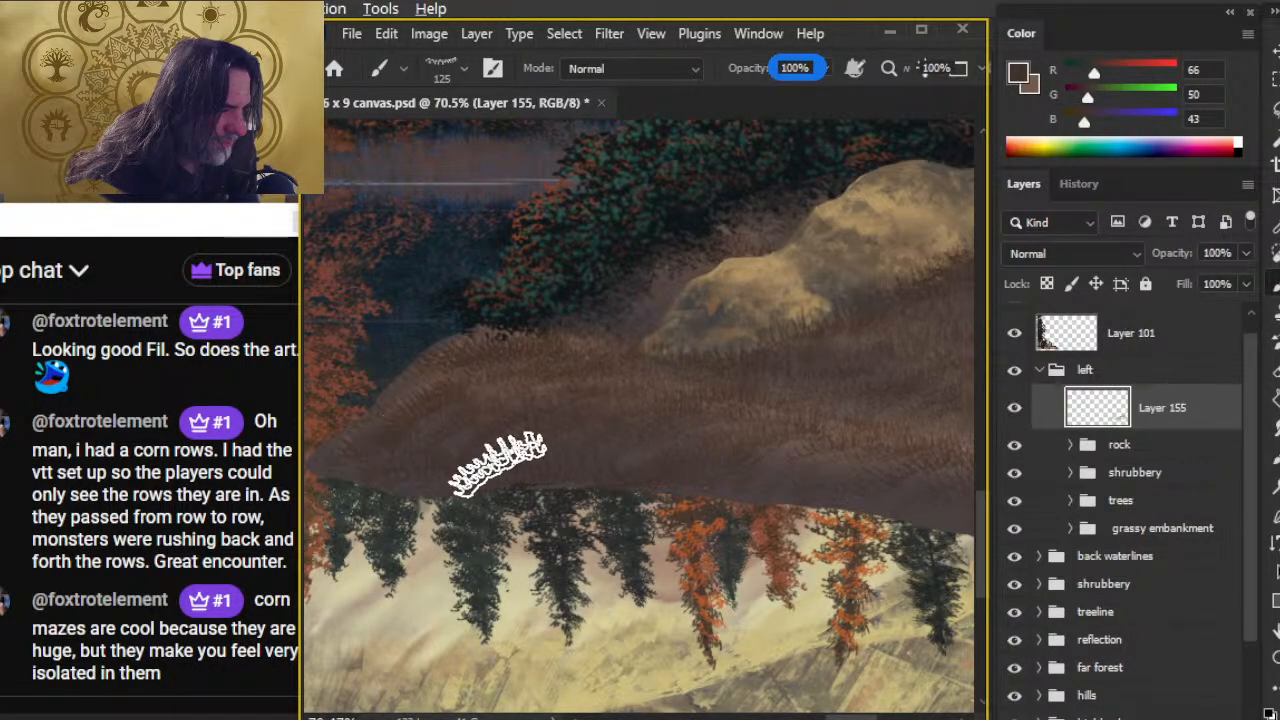
key(e)
key(b)
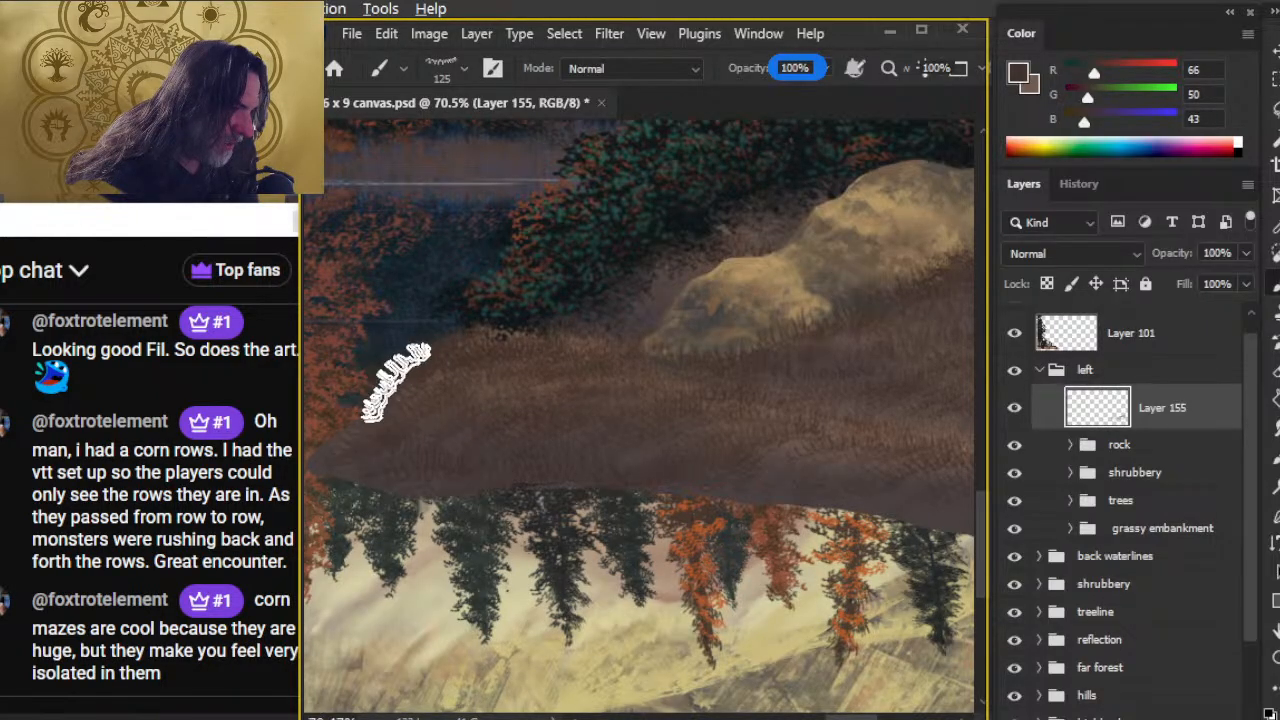
key(e)
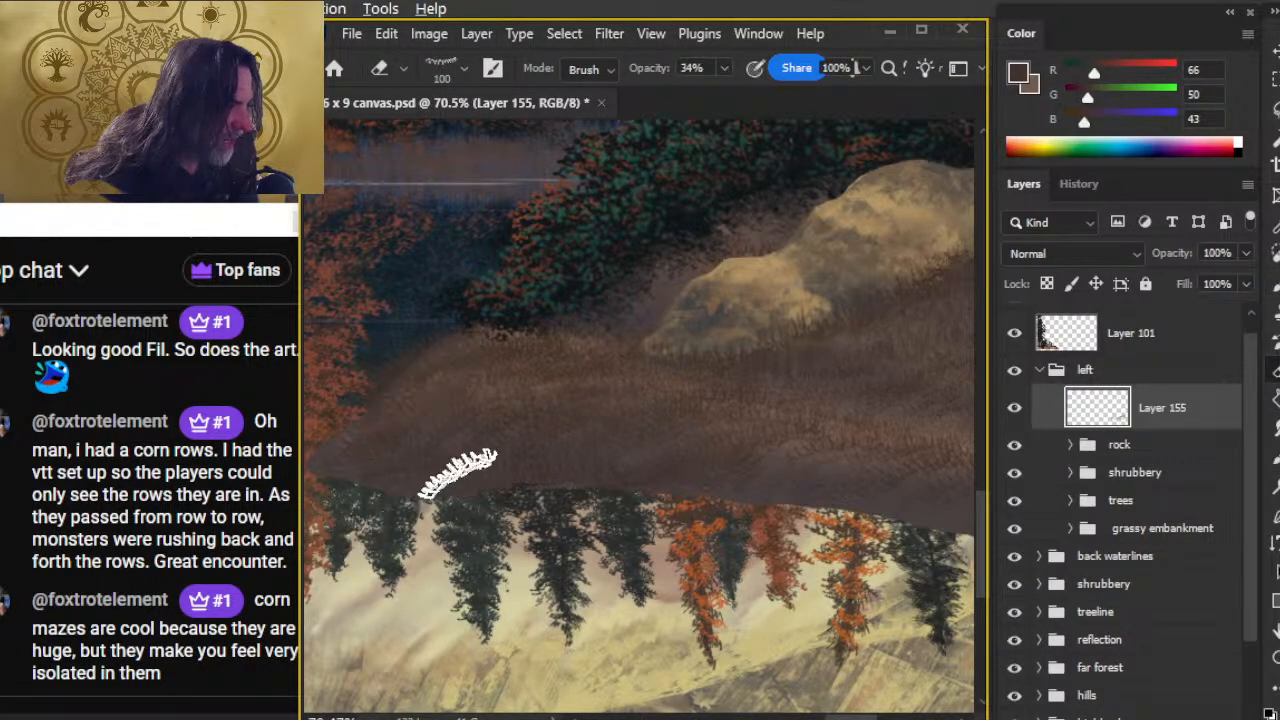
key(b)
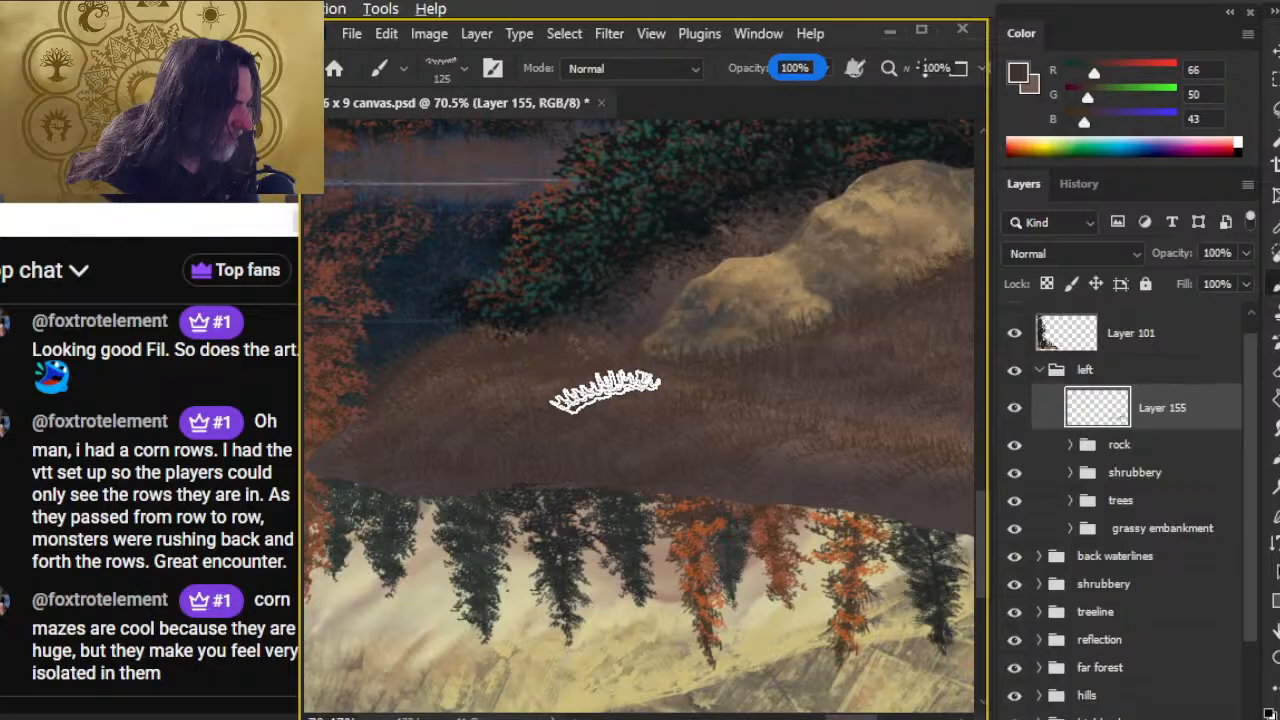
- Paint dark grass between the shrubbery and the large boulder's upper left side, thinning it with the 34% Eraser
mouse_move(712, 455)
mouse_down()
mouse_move(604, 450)
mouse_move(615, 451)
mouse_up()
key(e)
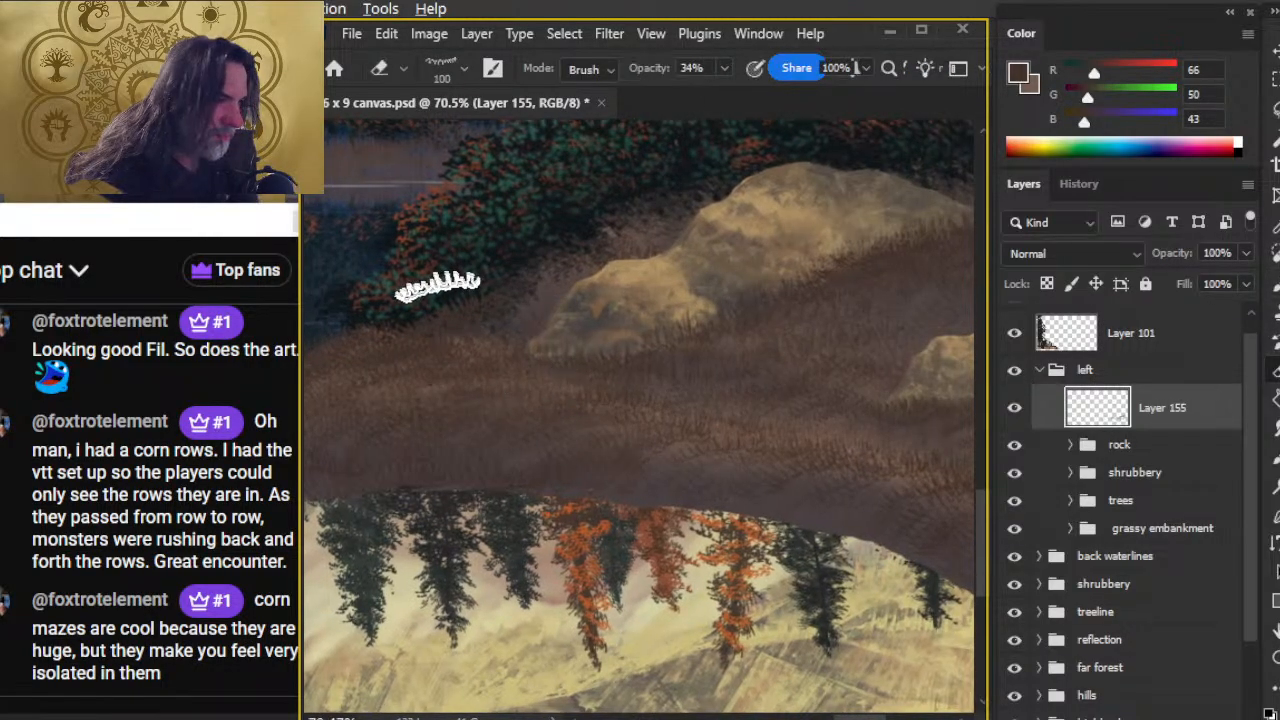
key(b)
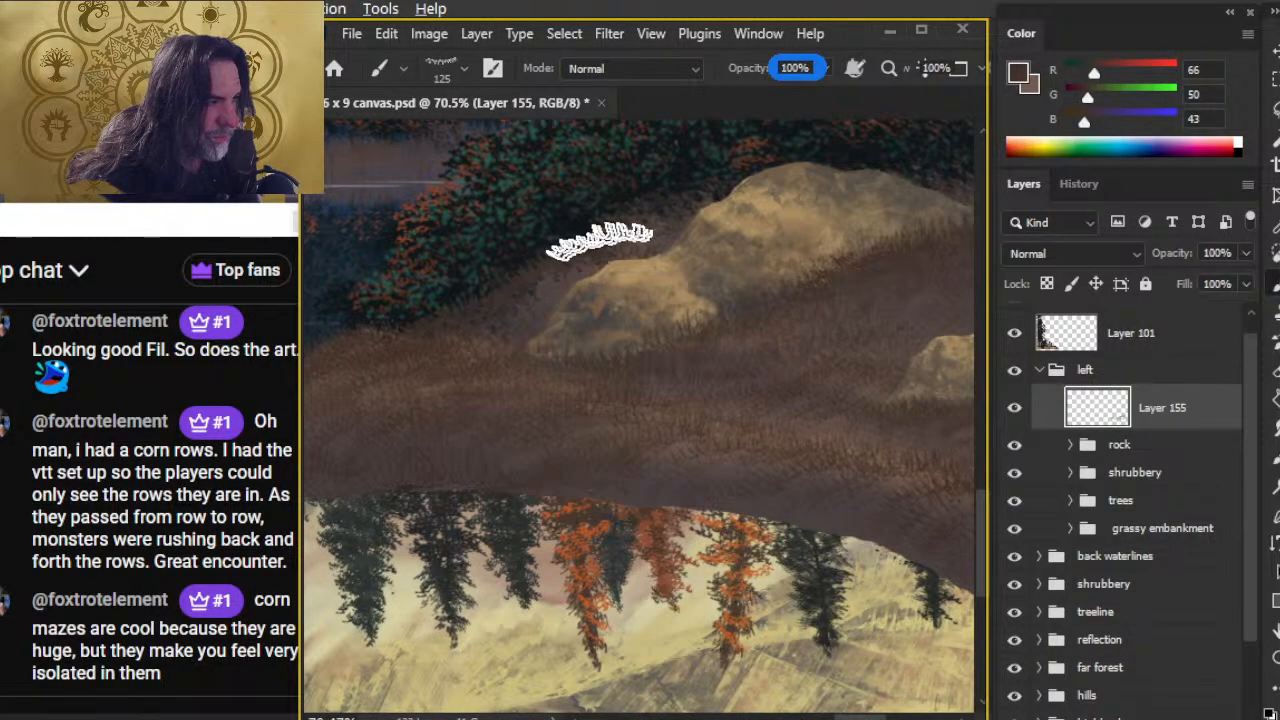
key(e)
key(b)
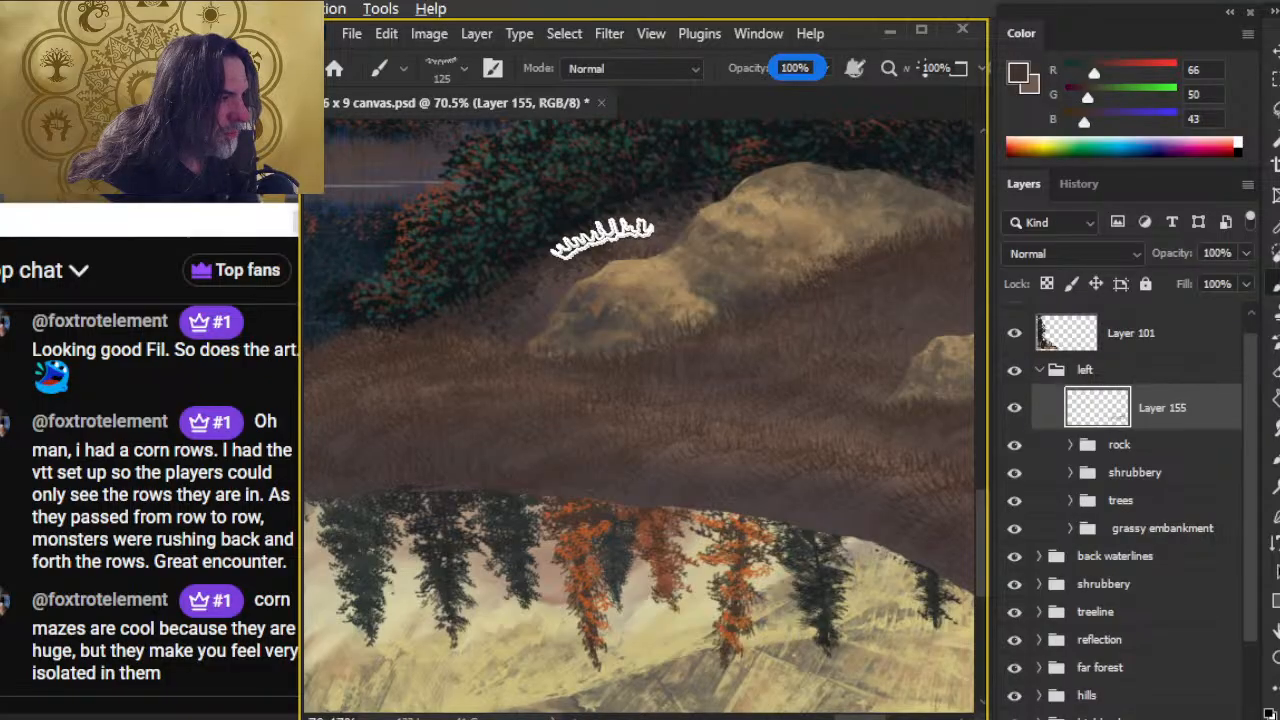
key(e)
- Add dark grass on the slope below the shrubbery near the canvas's right edge and fade it with the 34% Eraser
drag(637, 387, 346, 408)
drag(643, 357, 446, 391)
key(b)
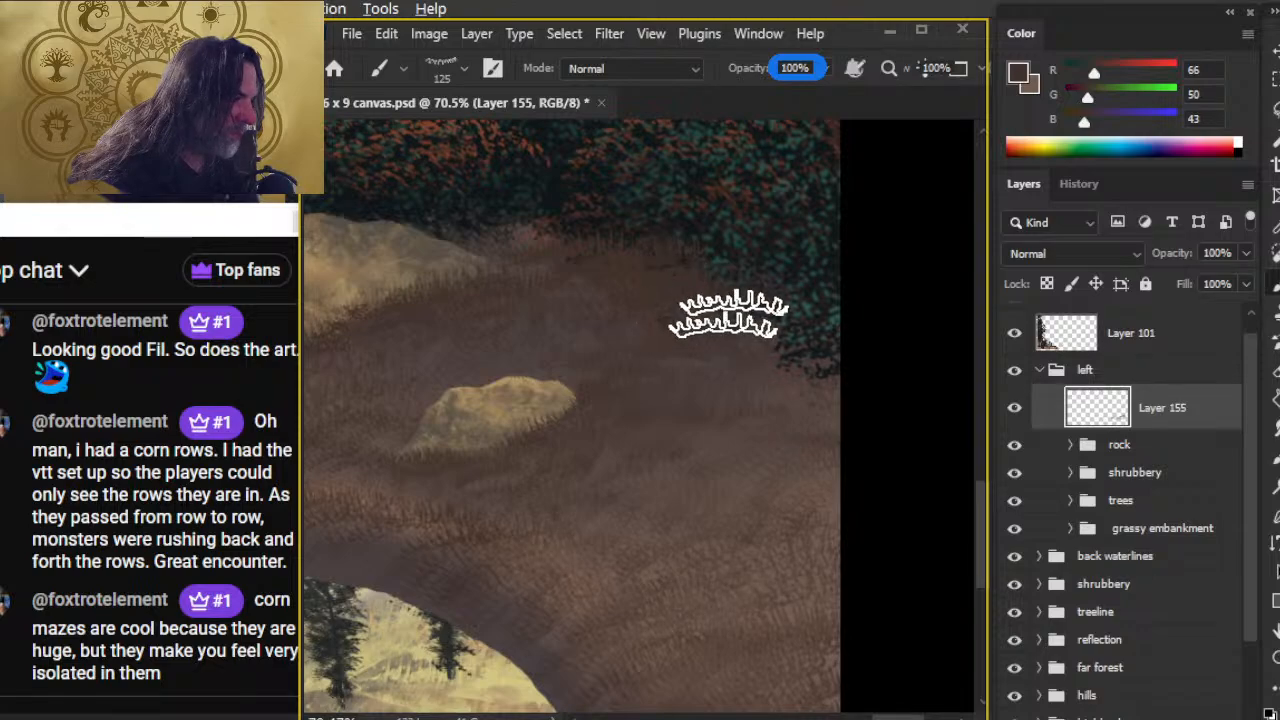
key(e)
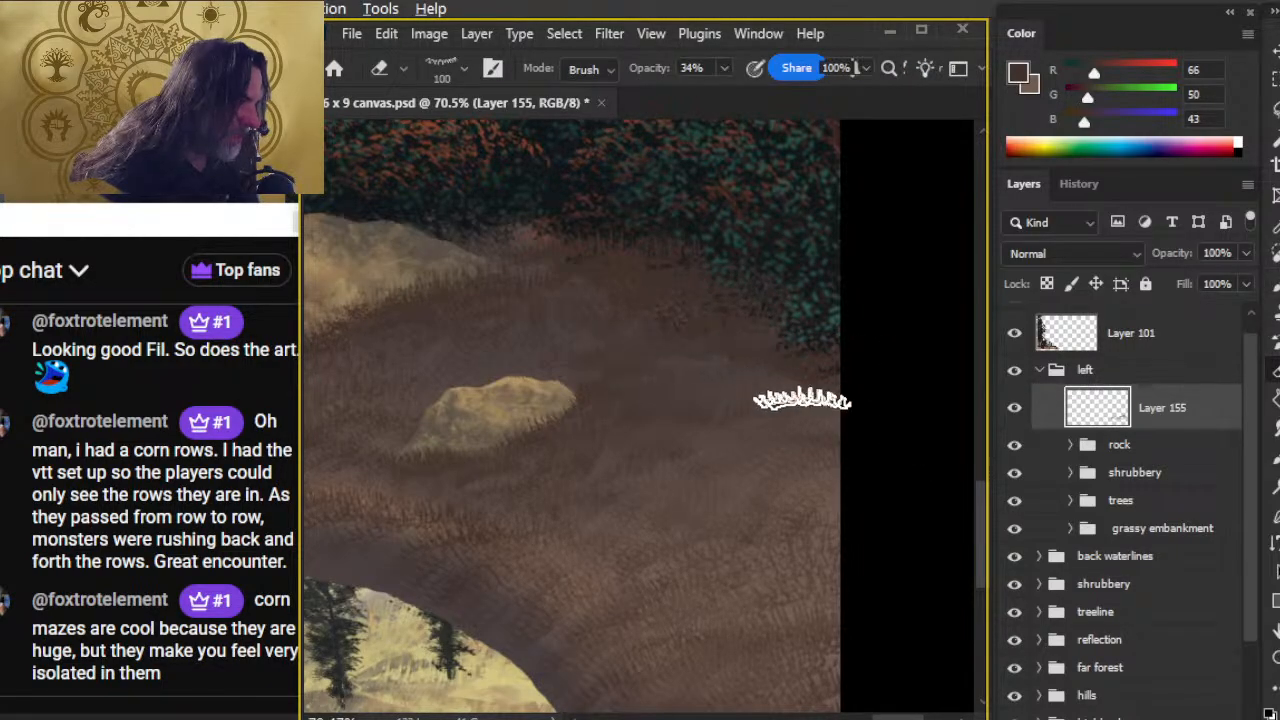
key(b)
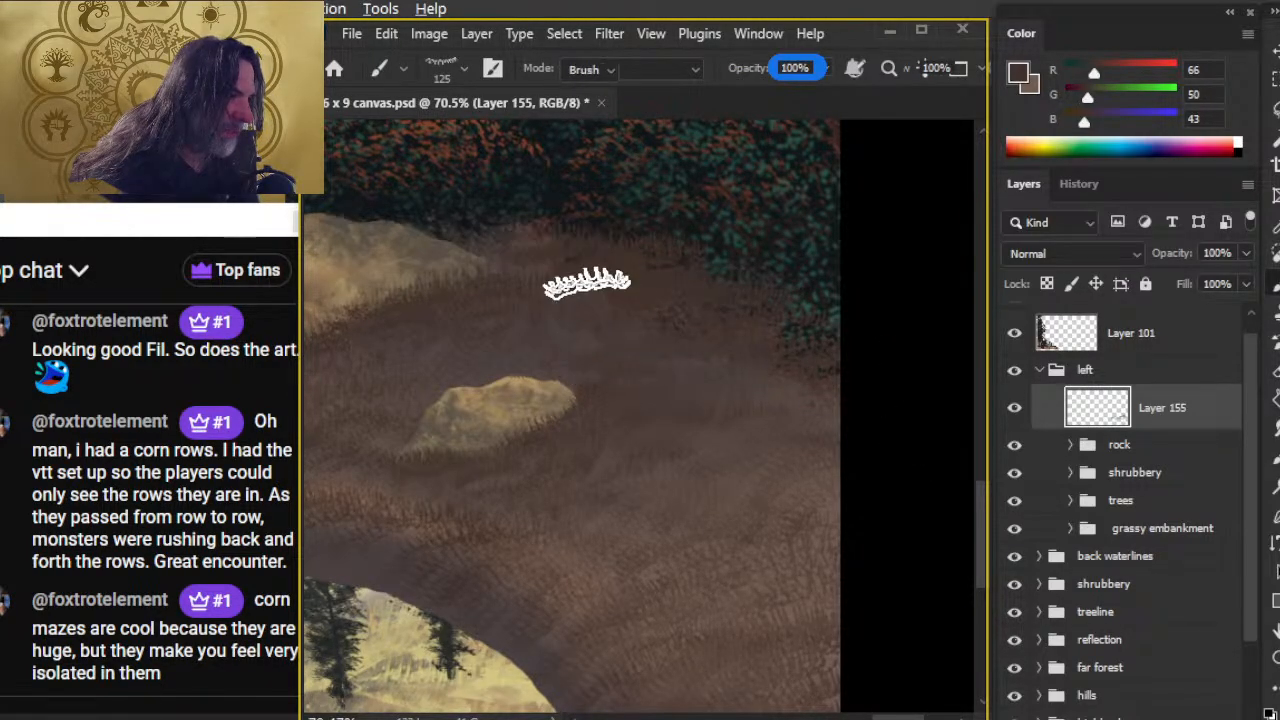
key(e)
- Paint curved dark grass clumps on the slope to the lower right of the small boulder and soften them with the 34% Eraser
key(b)
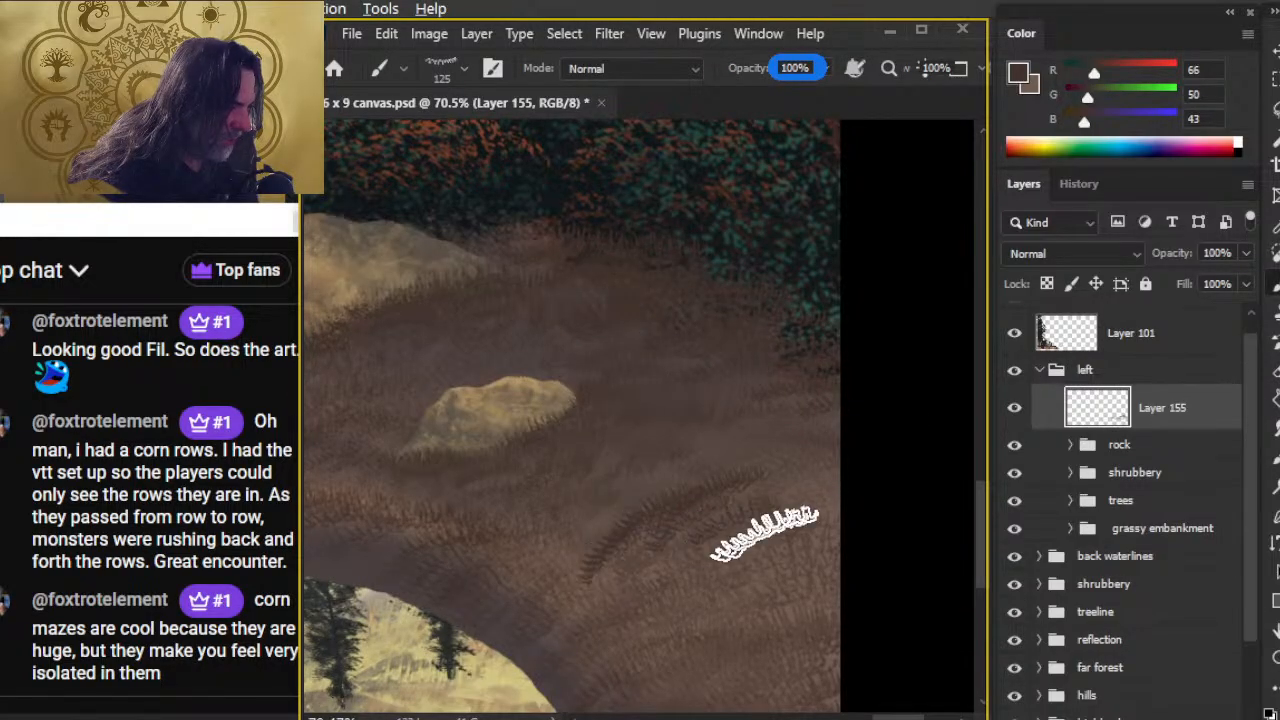
key(e)
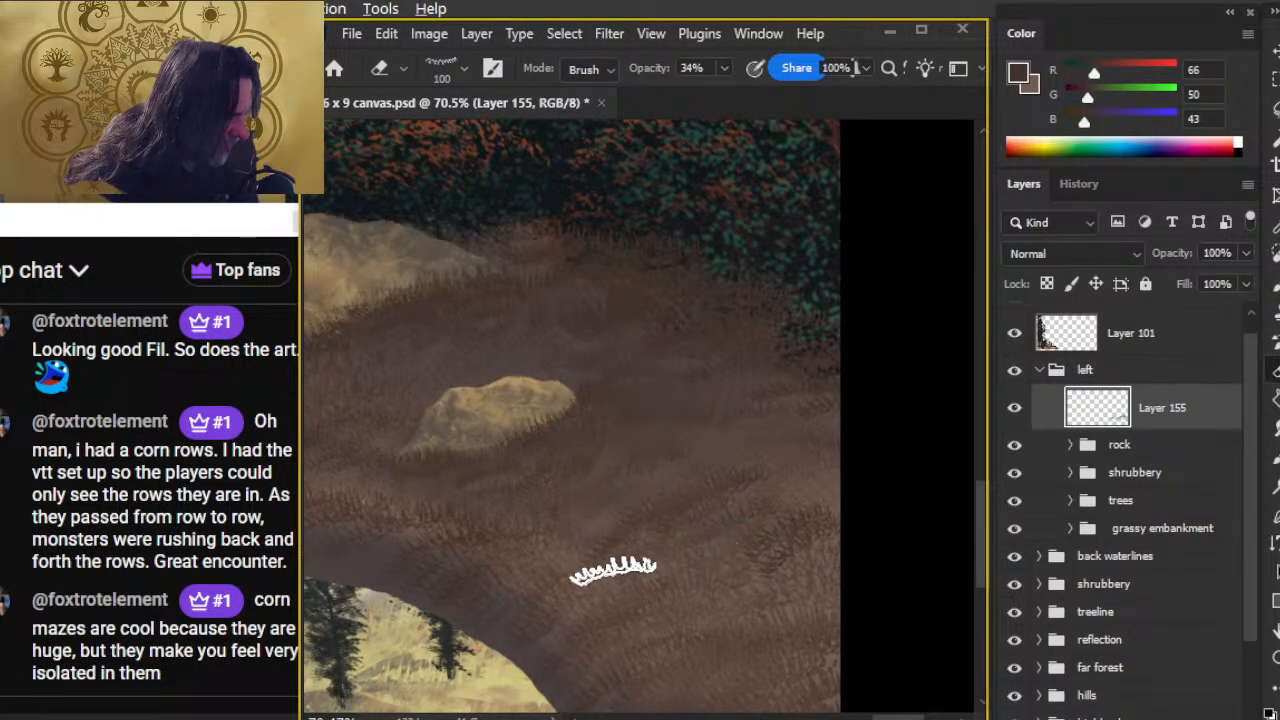
key(b)
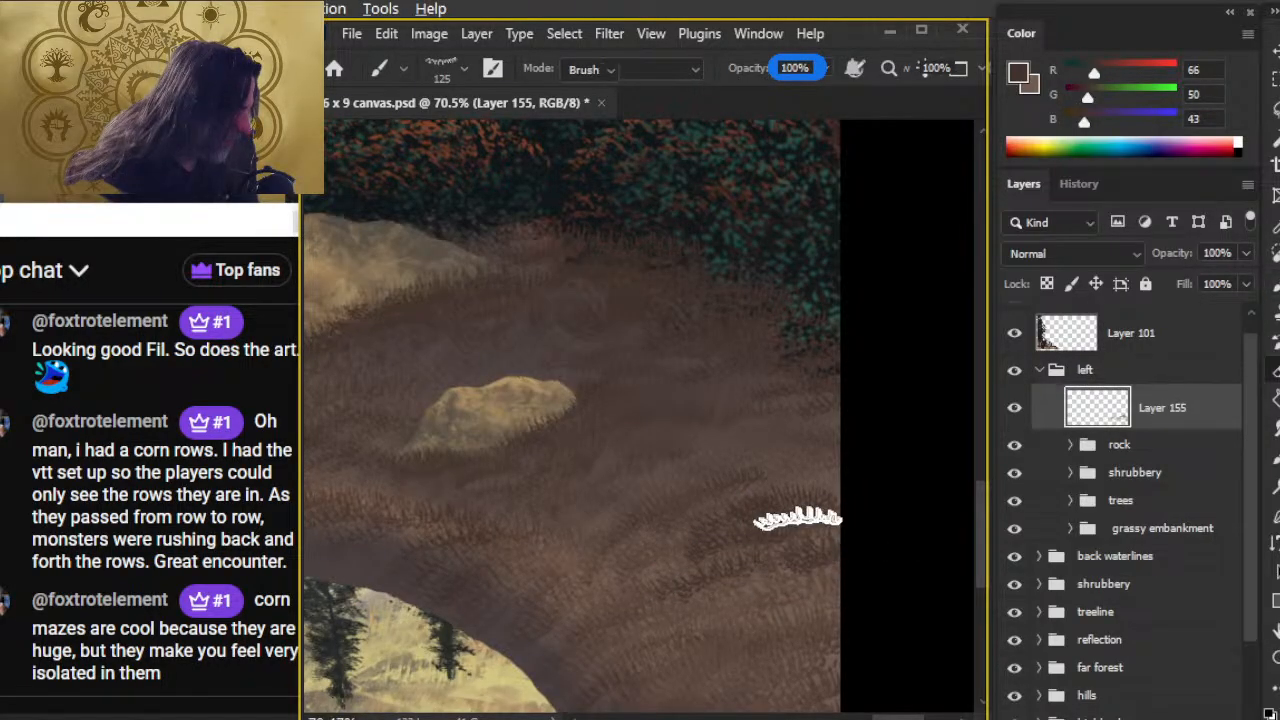
key(e)
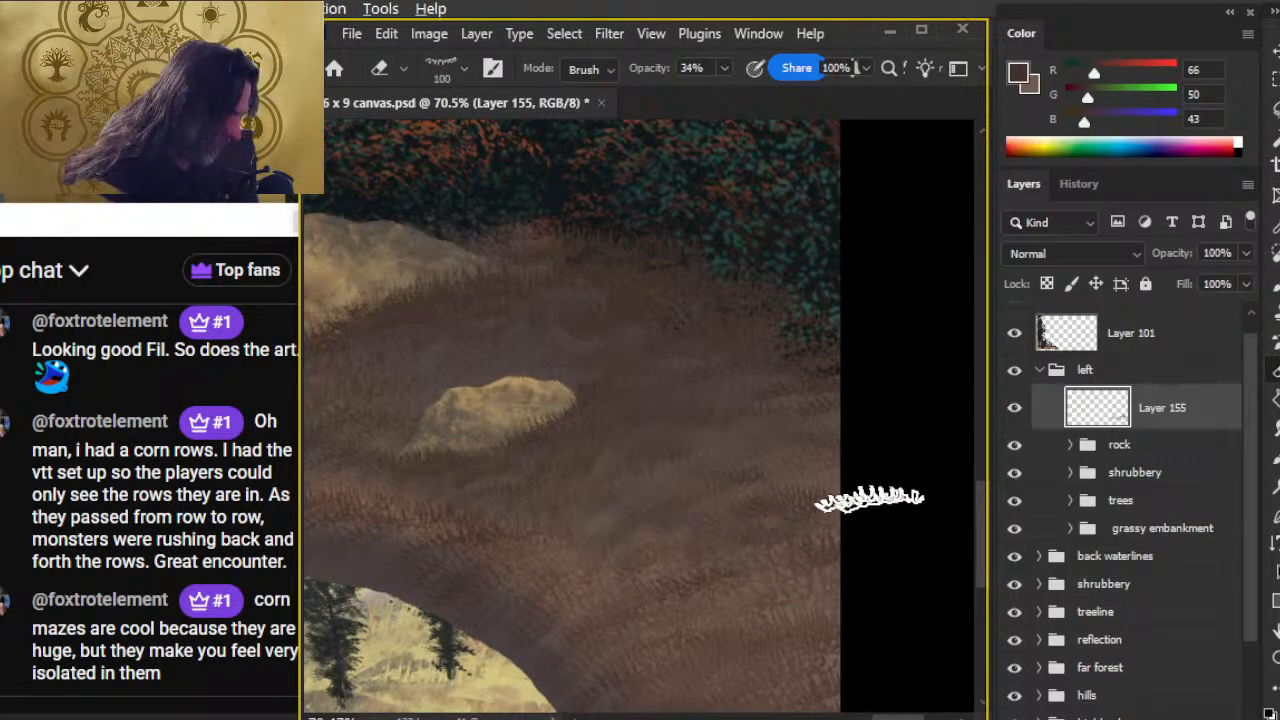
key(z)
drag(768, 608, 665, 577)
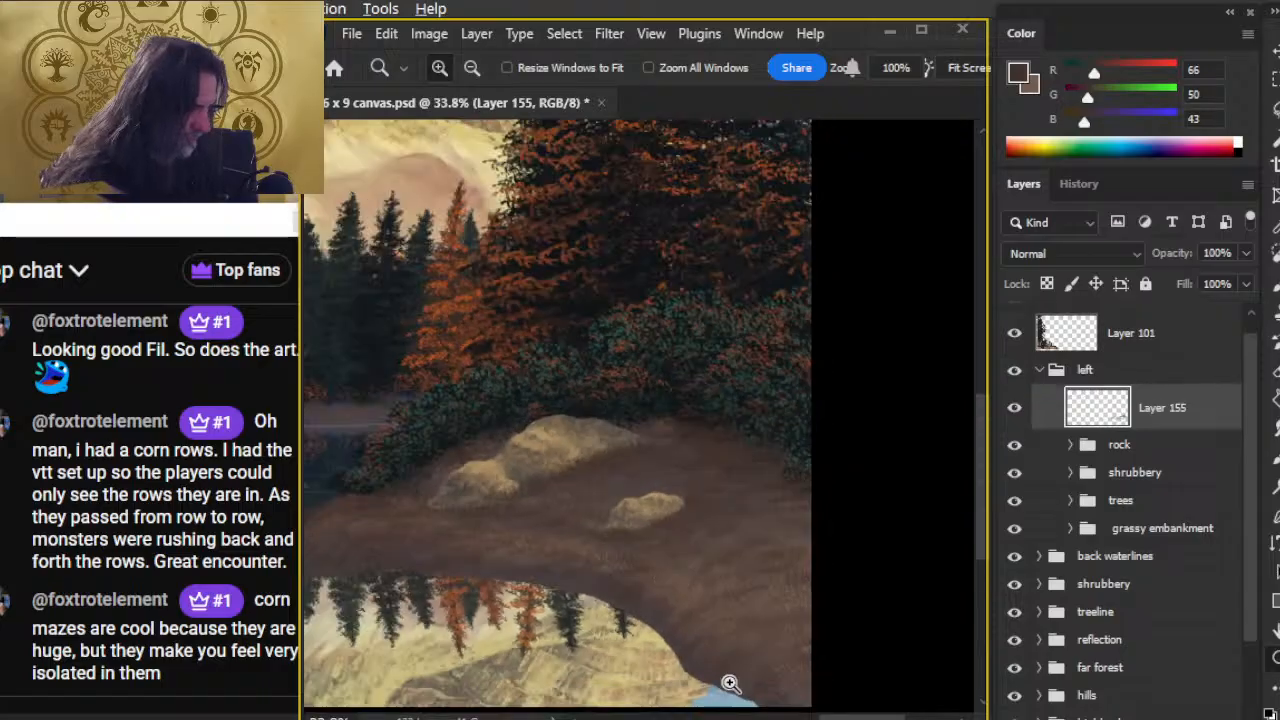
key(e)
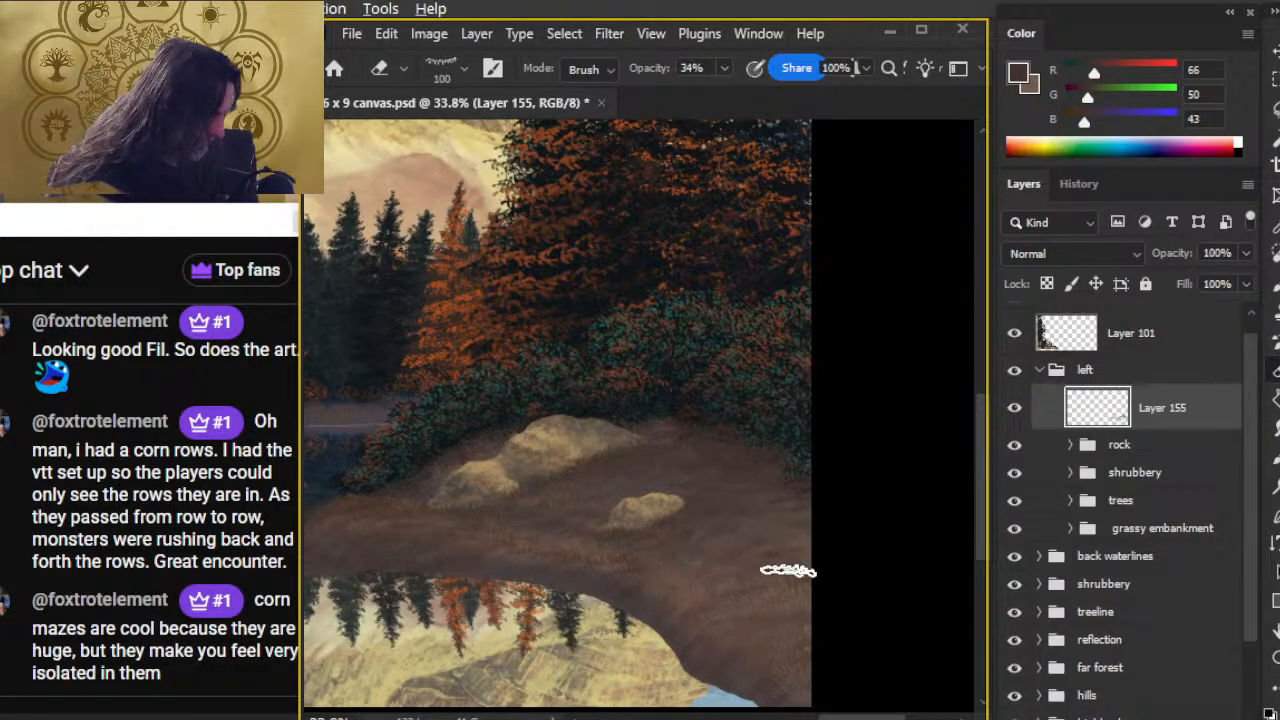
mouse_move(680, 578)
mouse_down()
mouse_move(783, 503)
mouse_move(690, 527)
mouse_up()
- Add a new layer above Layer 155 and paint dark grass between the large and small boulders, softening it with the 34% Eraser
key(z)
drag(817, 531, 889, 565)
mouse_move(766, 537)
mouse_down()
mouse_move(601, 490)
mouse_move(671, 471)
mouse_up()
key(b)
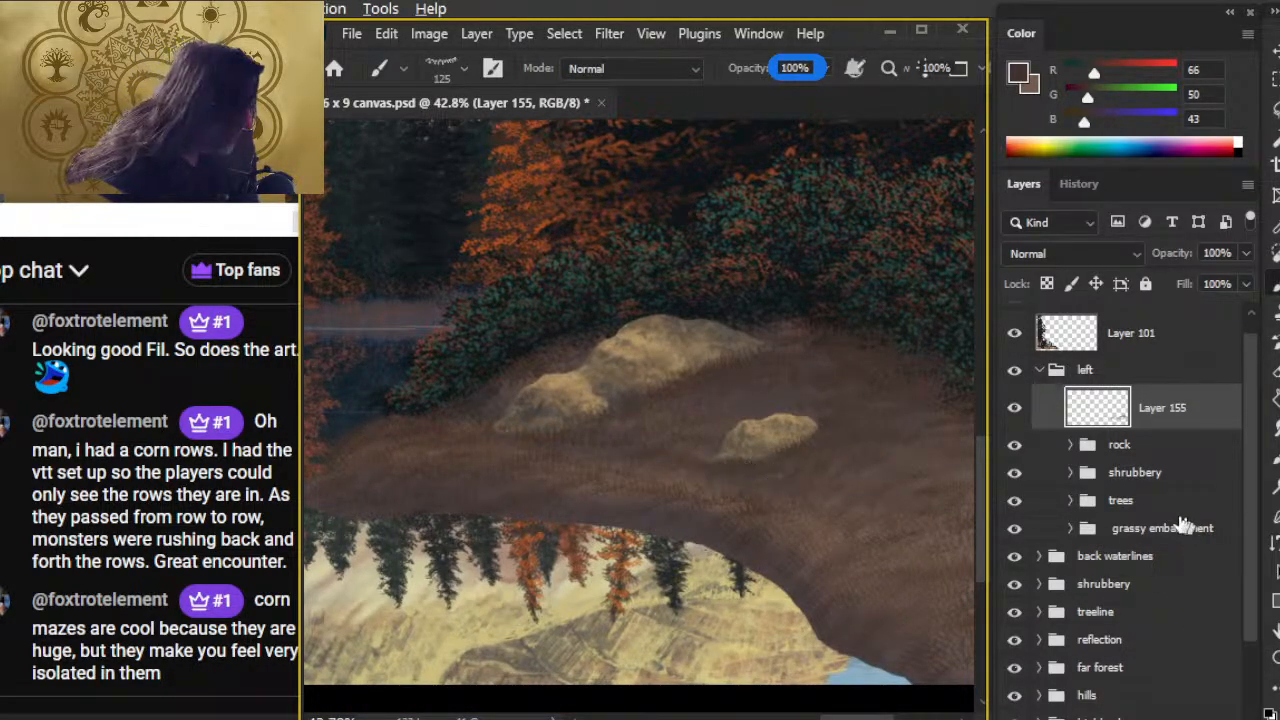
key(ctrl+shift+alt+n)
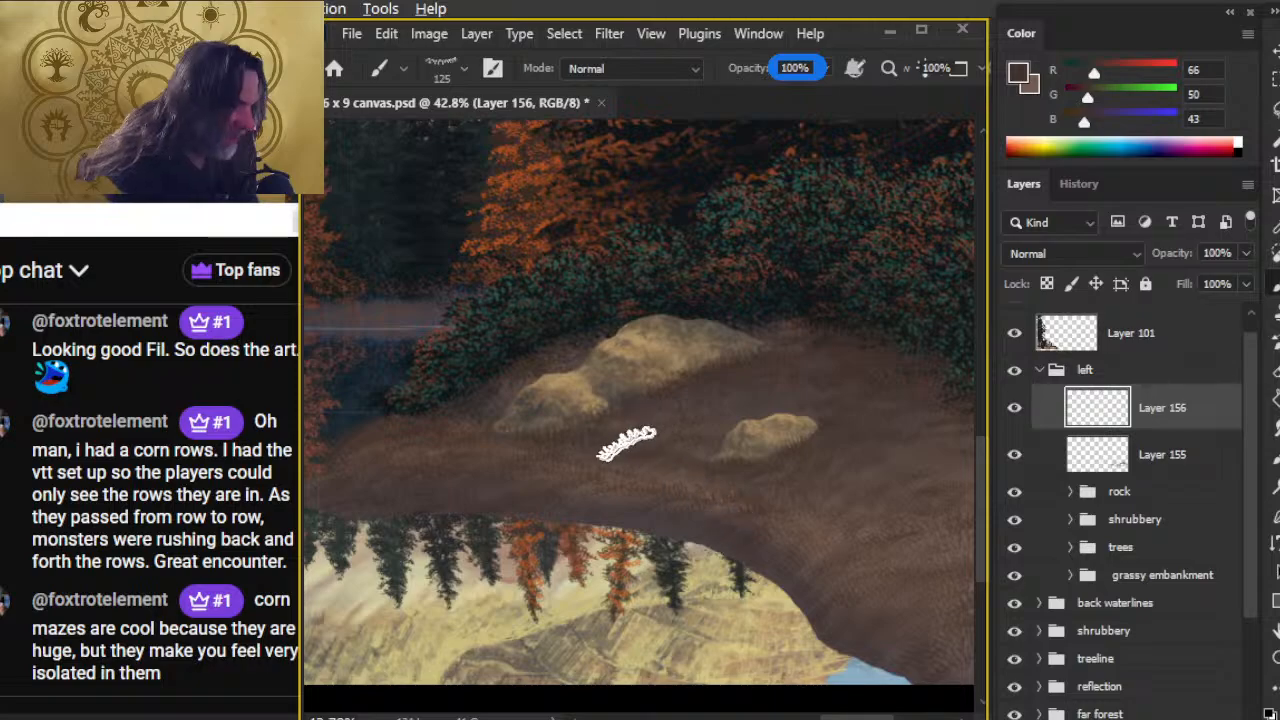
key(e)
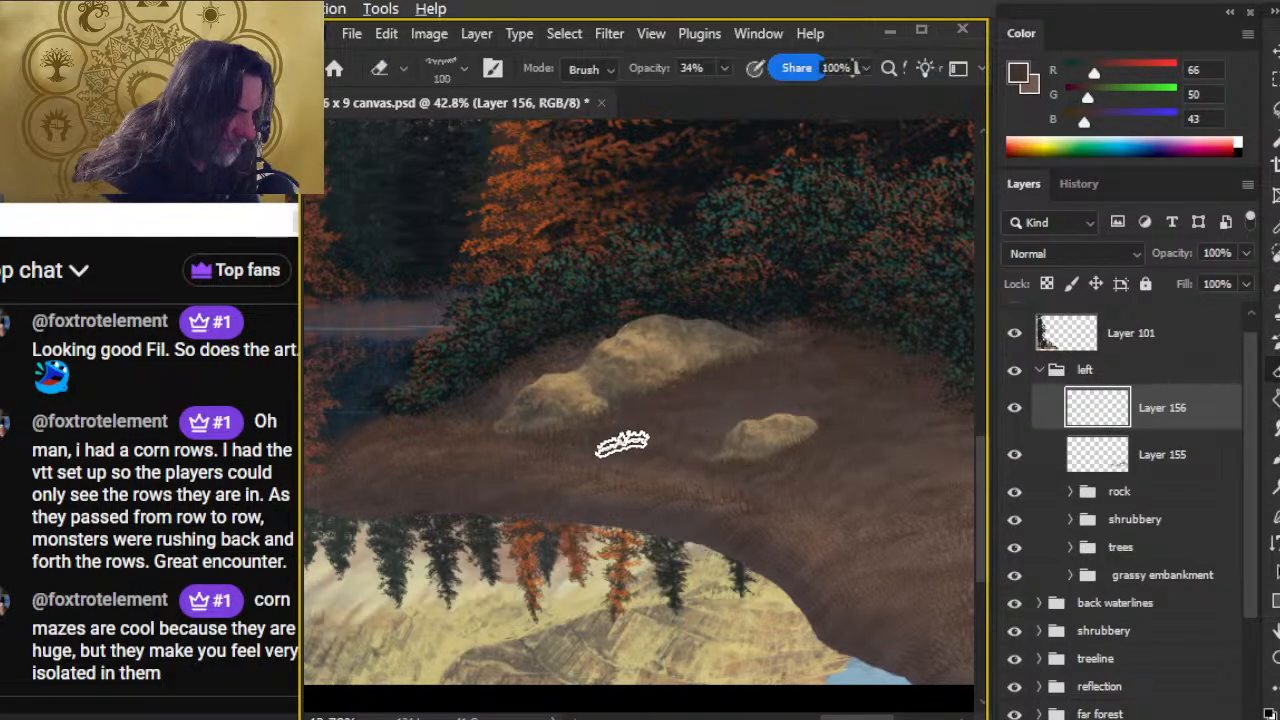
- Paint dark grass on the slope below the gap between the two boulders and soften it with the 34% Eraser
key(b)
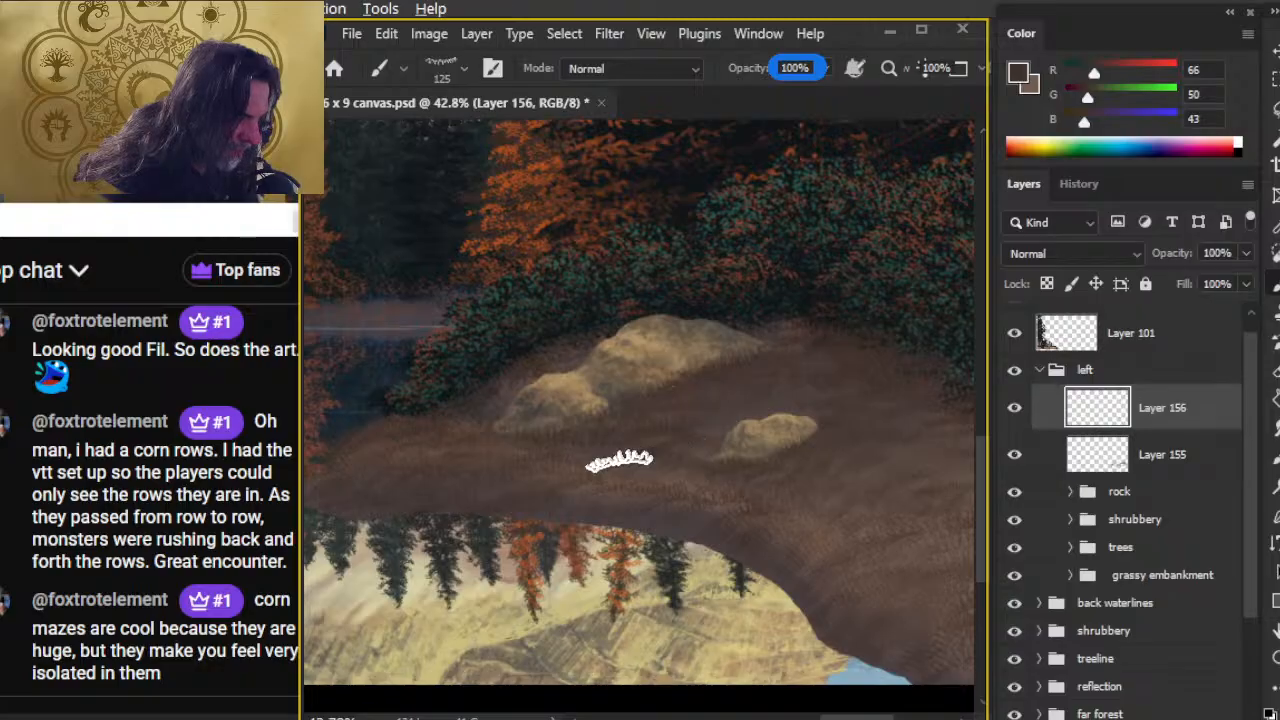
key(e)
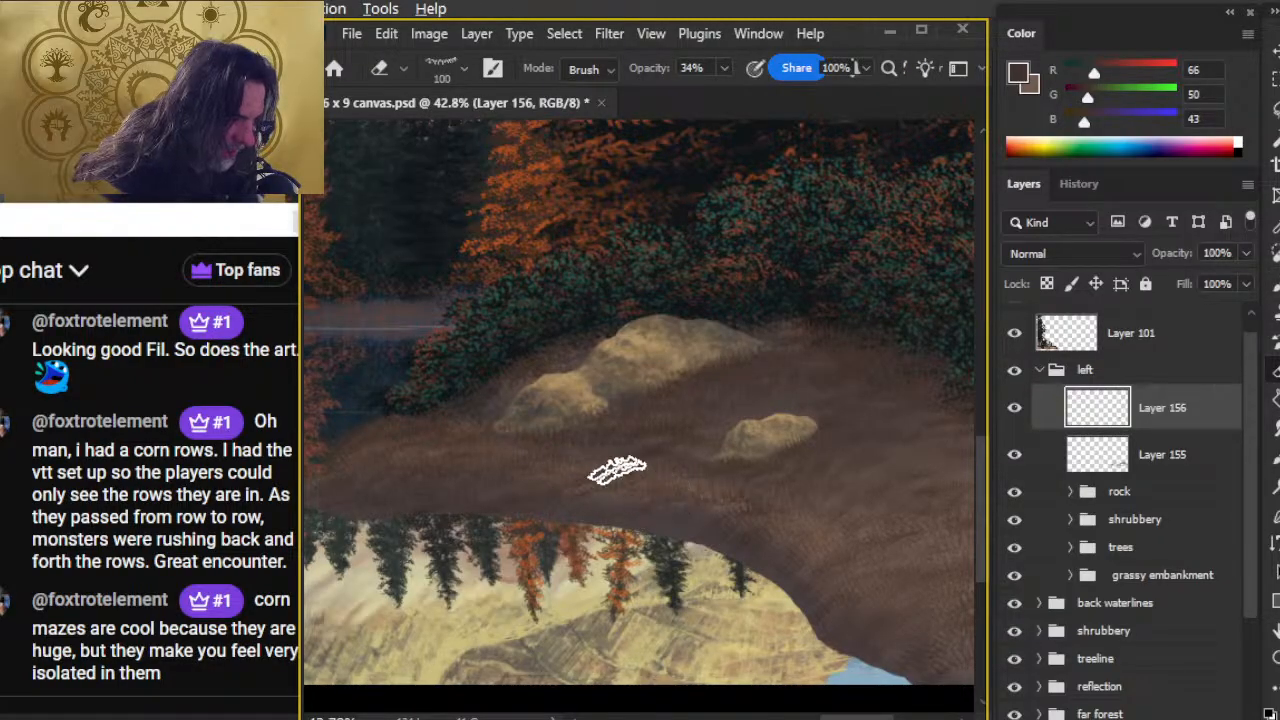
key(b)
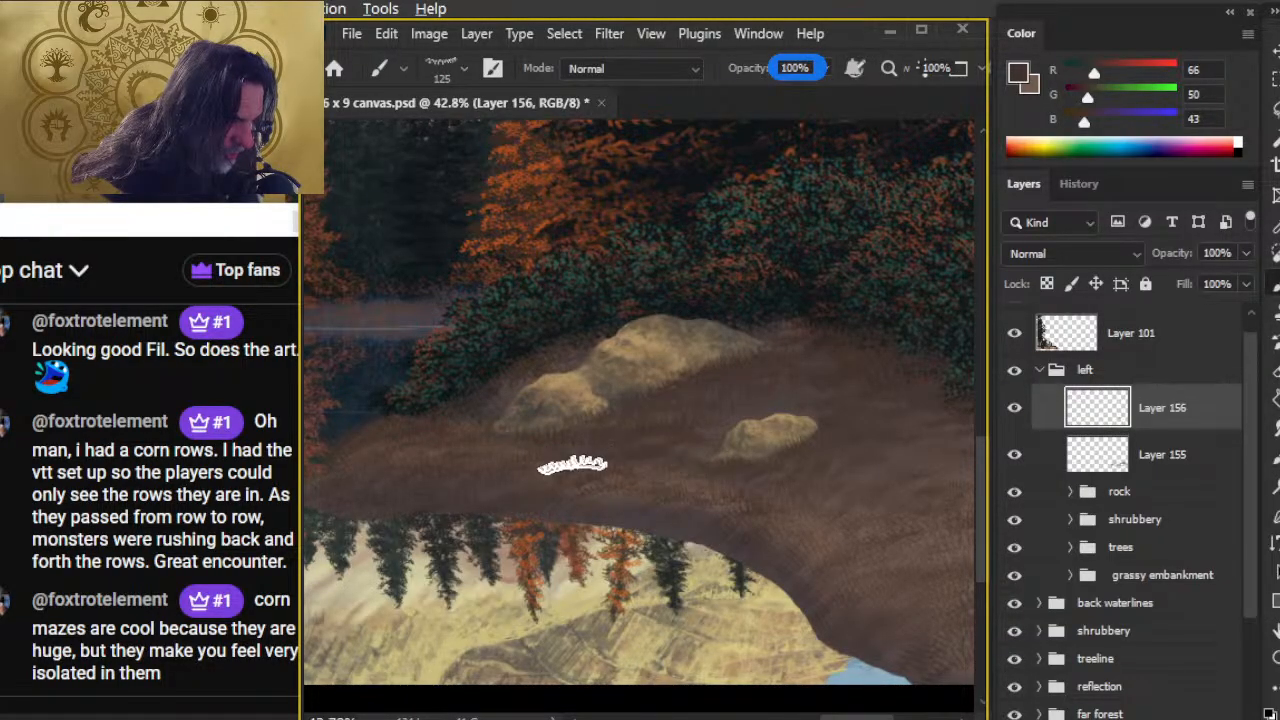
key(e)
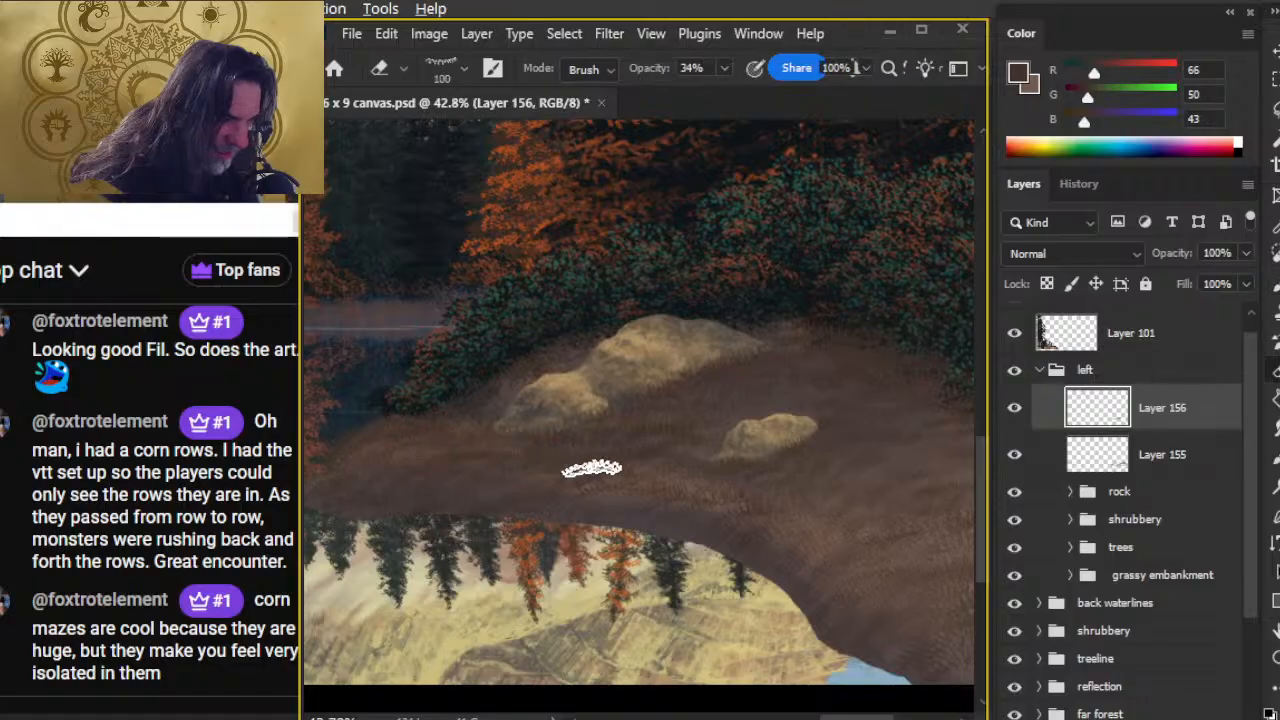
- Paint dark grass on the bank left of and below the large boulder, fading it with the 34% Eraser
key(b)
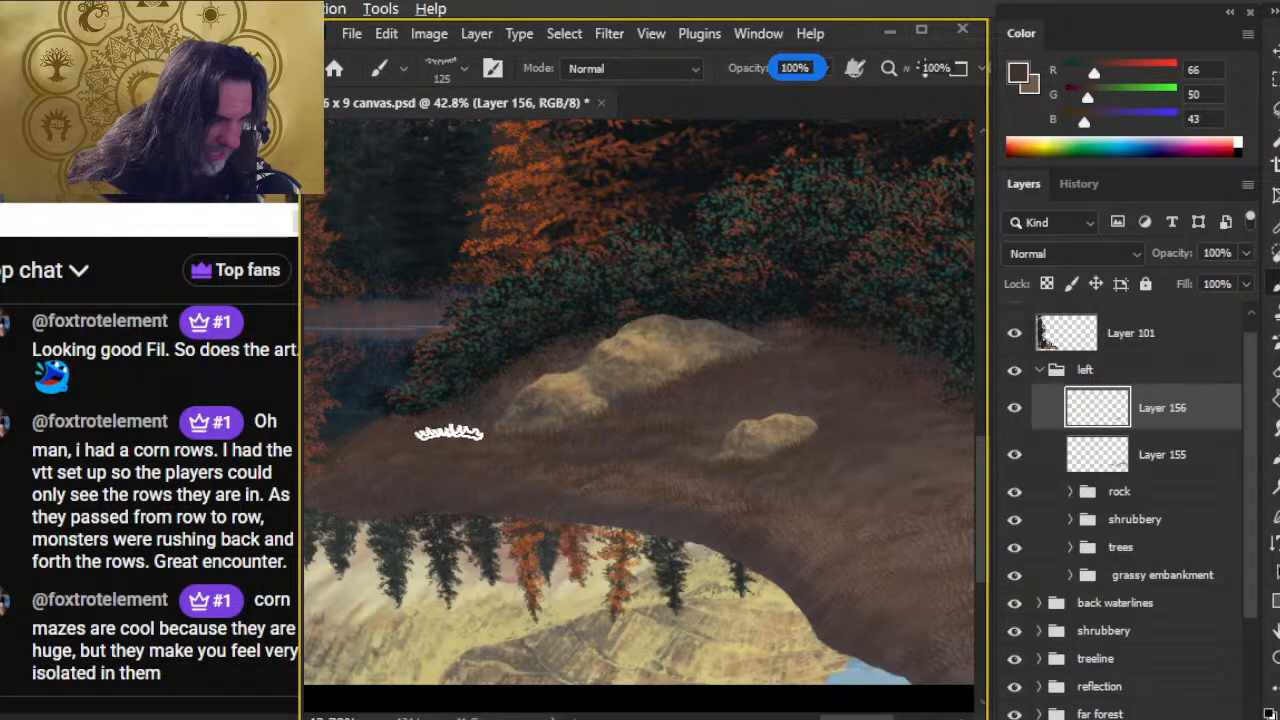
key(e)
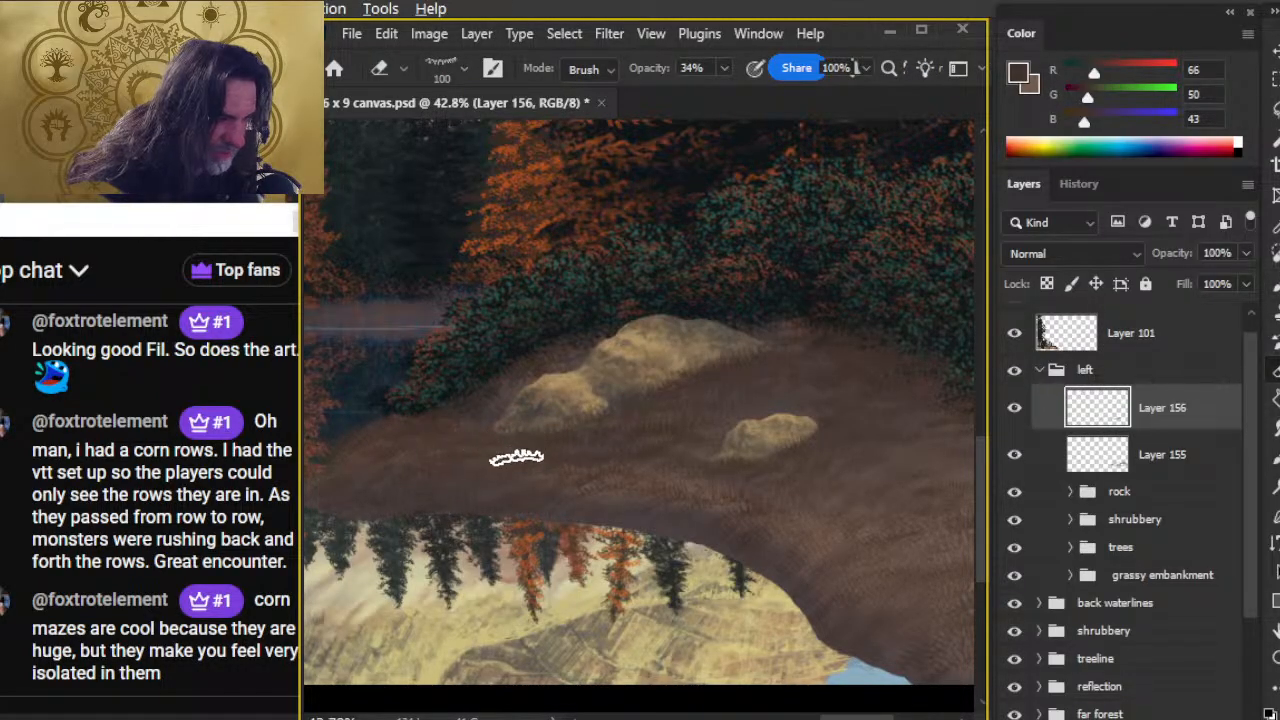
key(b)
key(e)
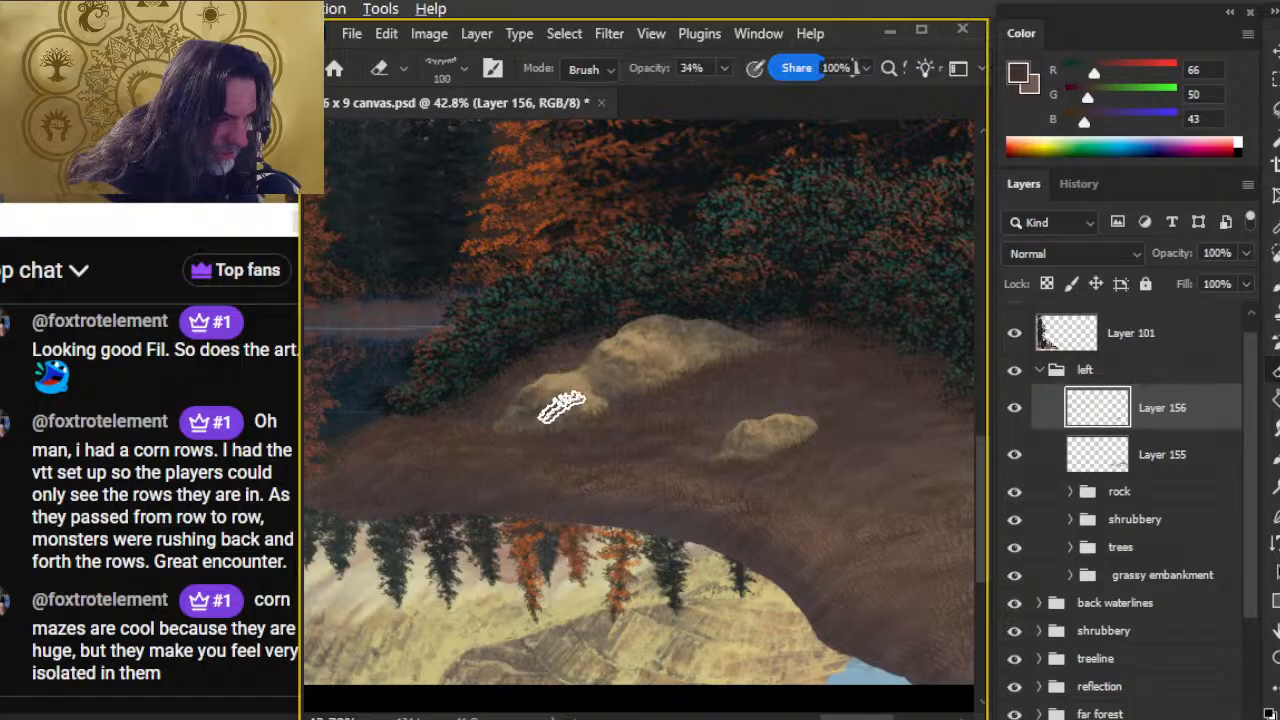
key(b)
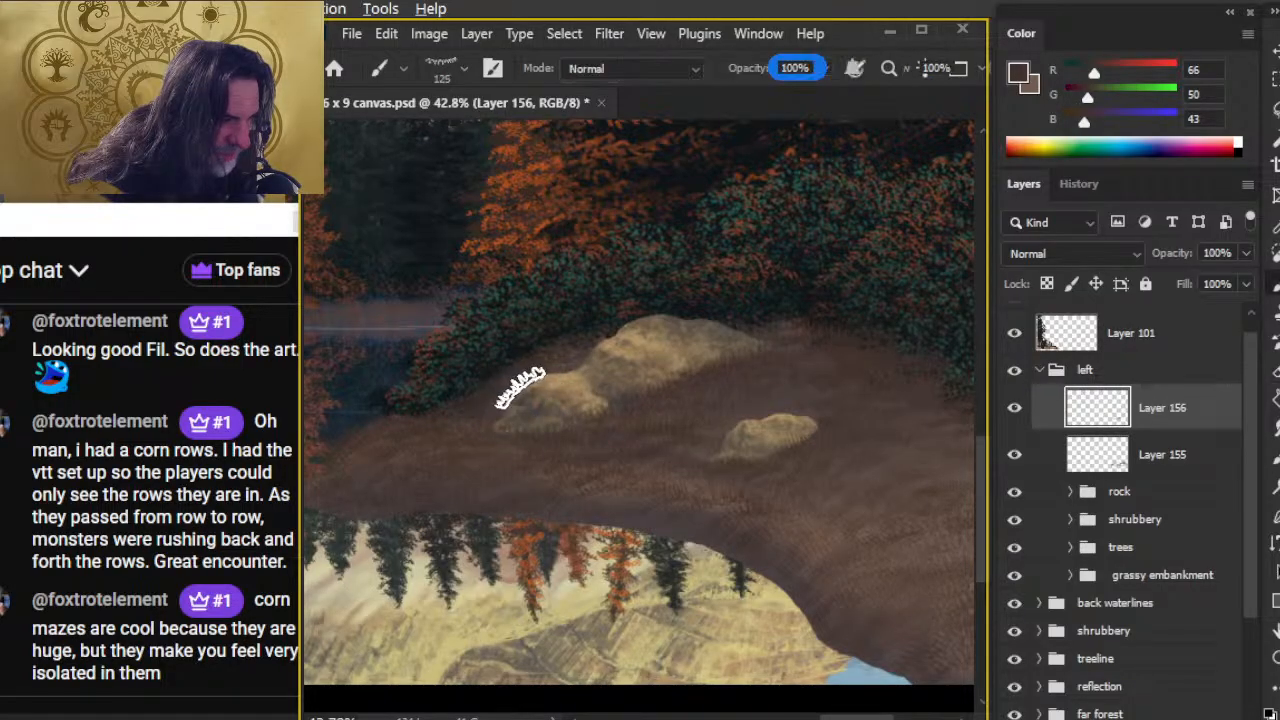
key(e)
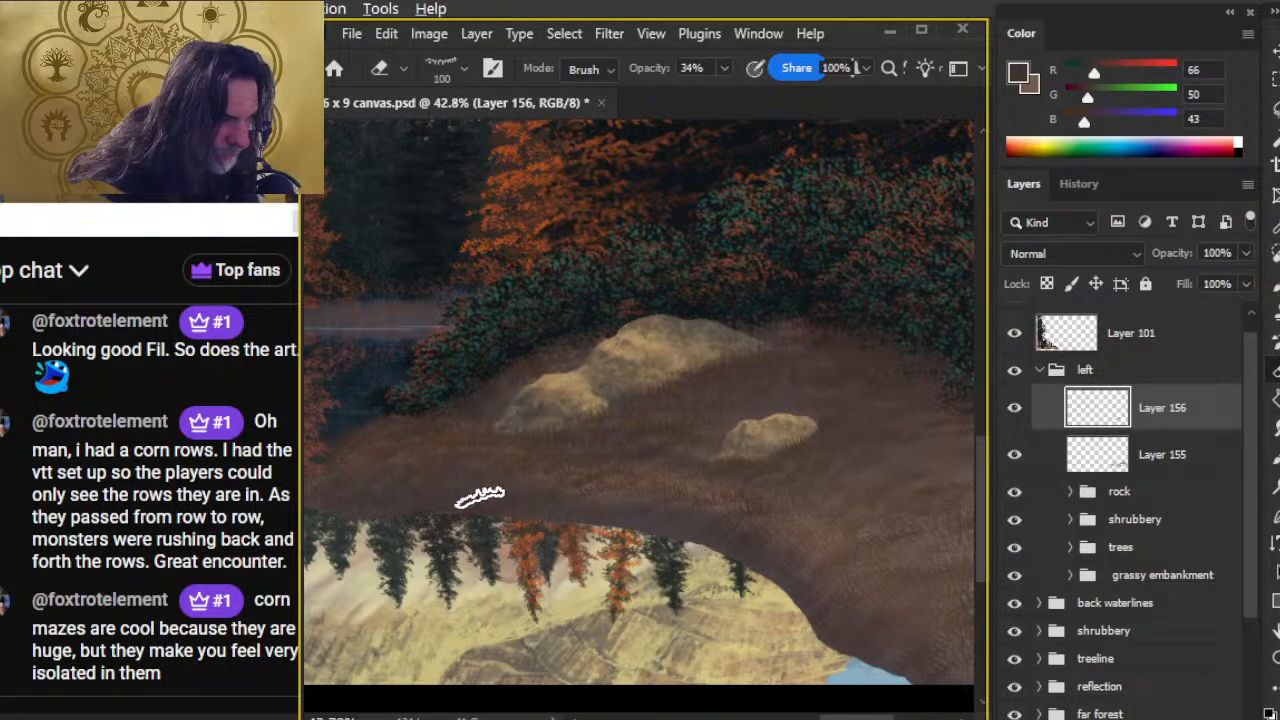
- Paint dark grass clumps from the small boulder's left side down to the curved shoreline, thinning them with the 34% Eraser
key(b)
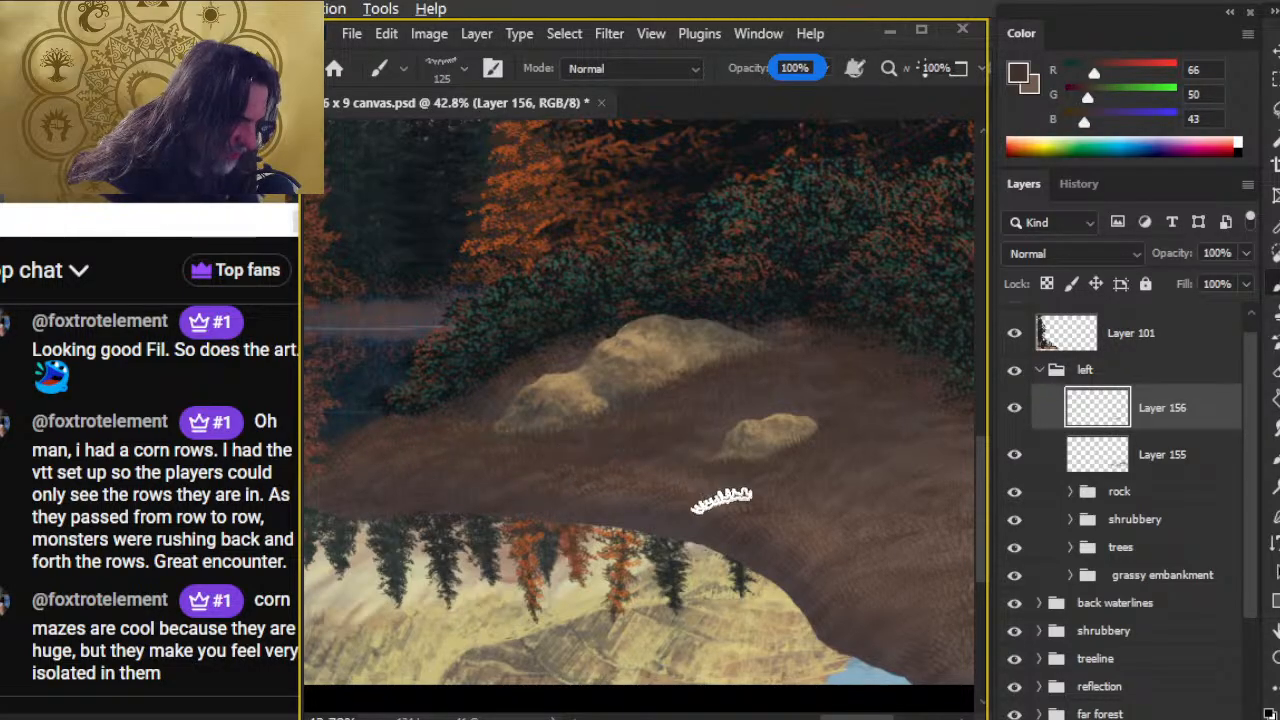
key(e)
key(b)
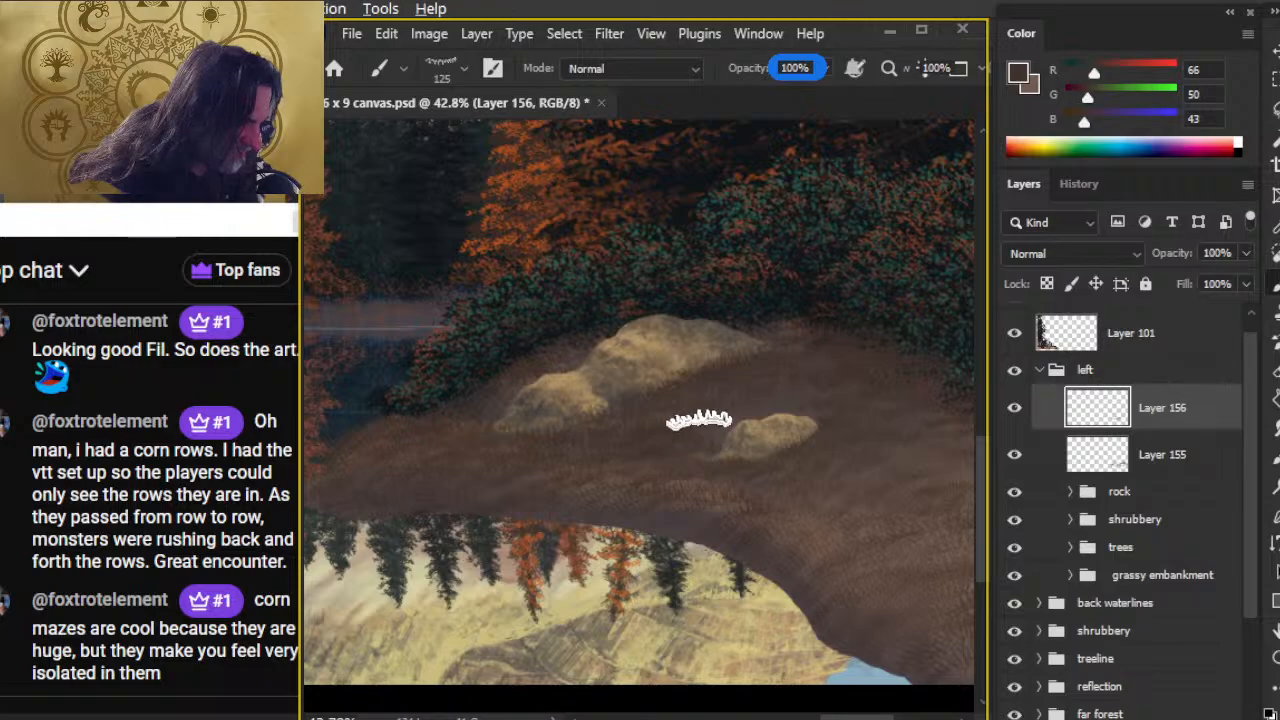
key(e)
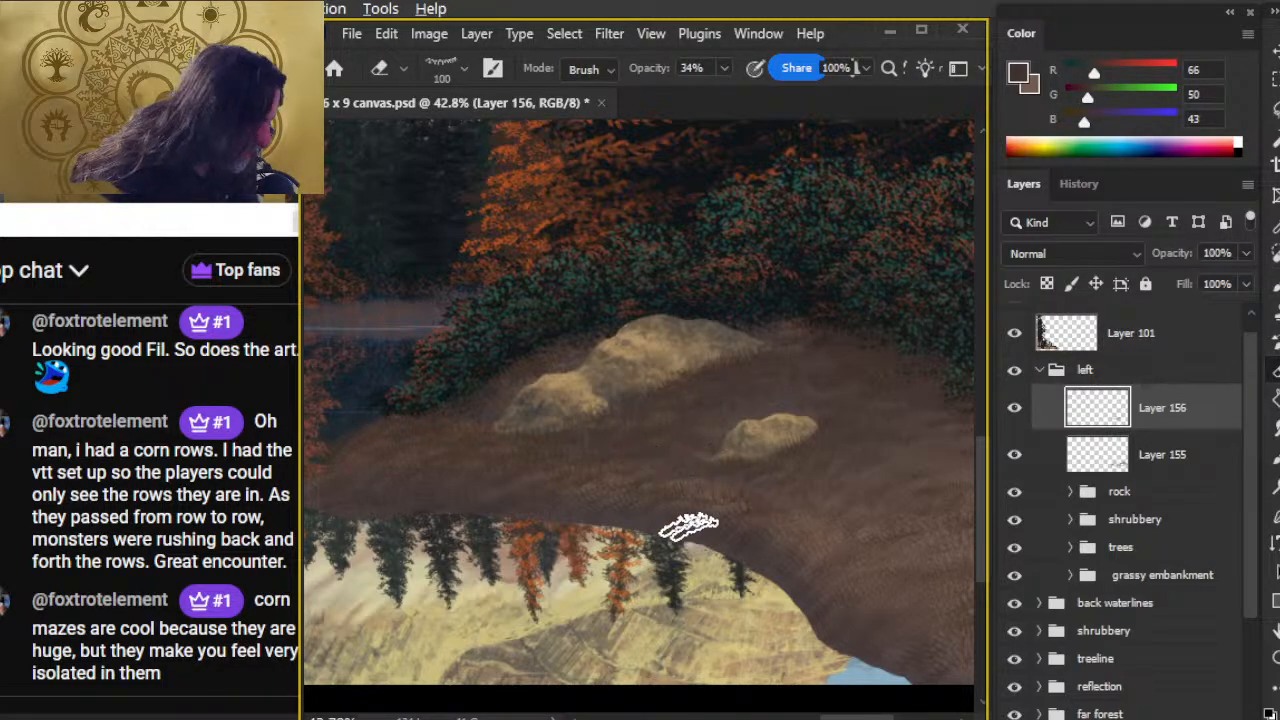
key(b)
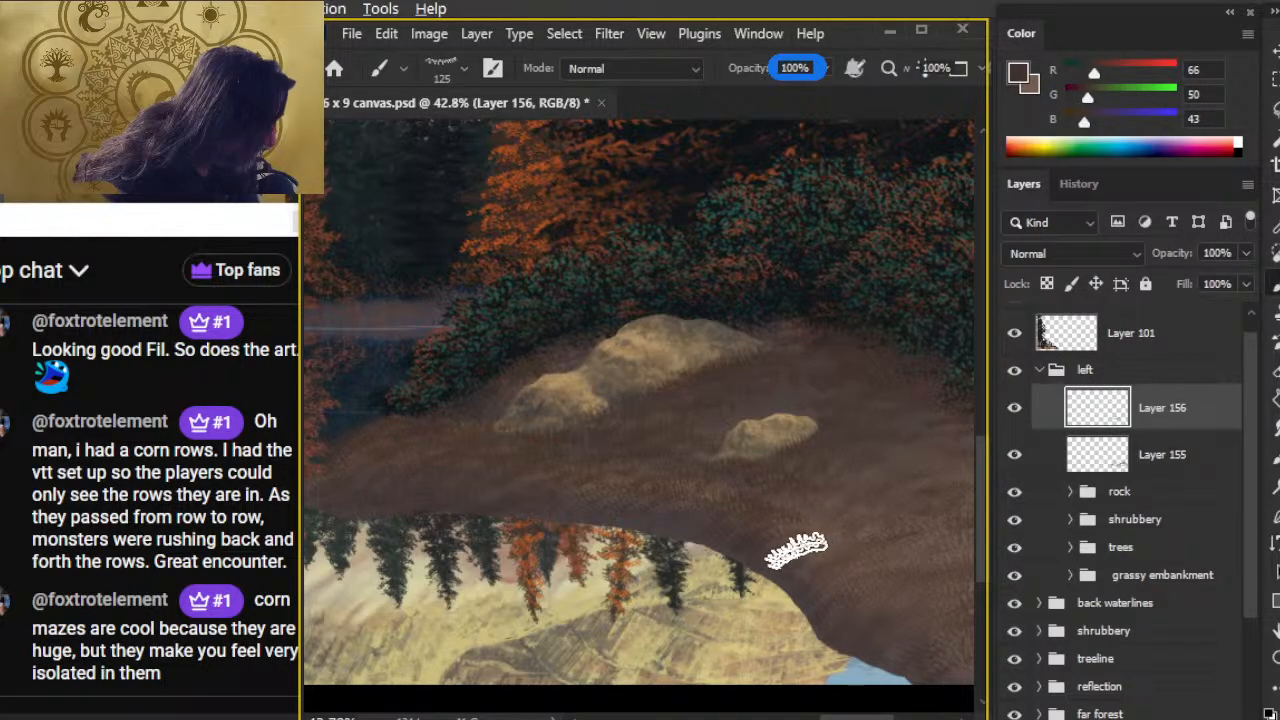
key(e)
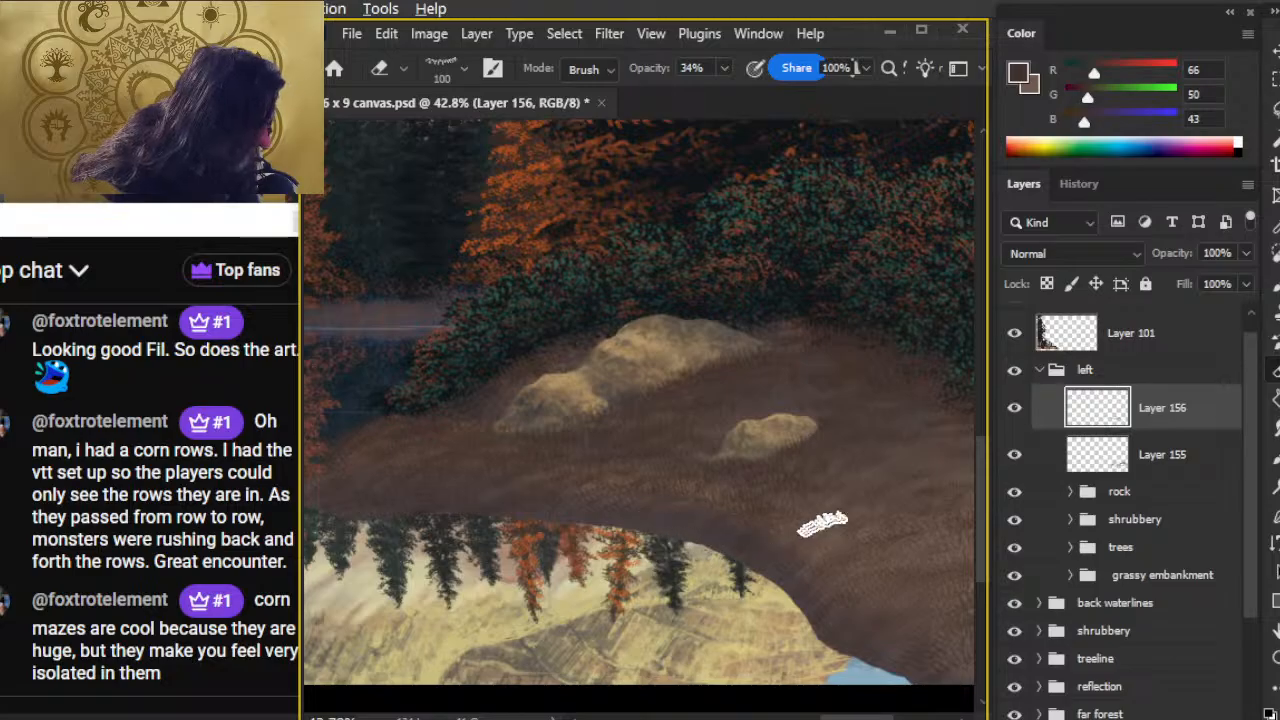
key(b)
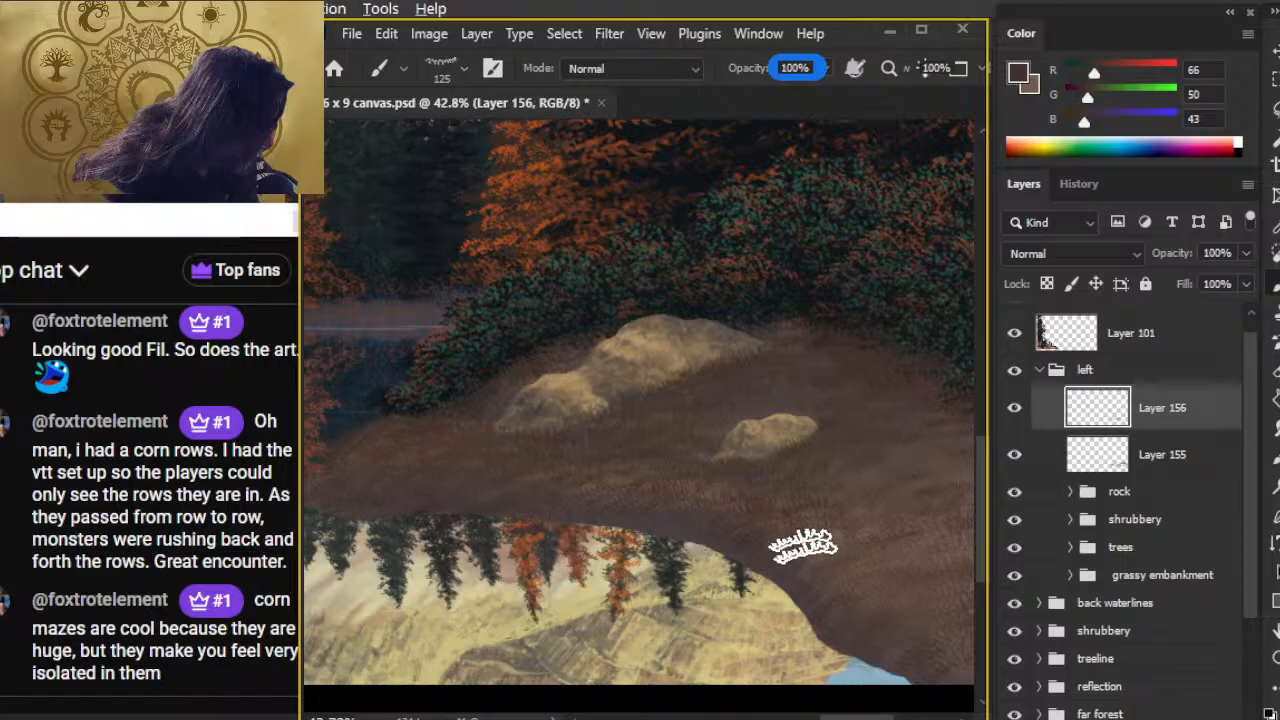
key(e)
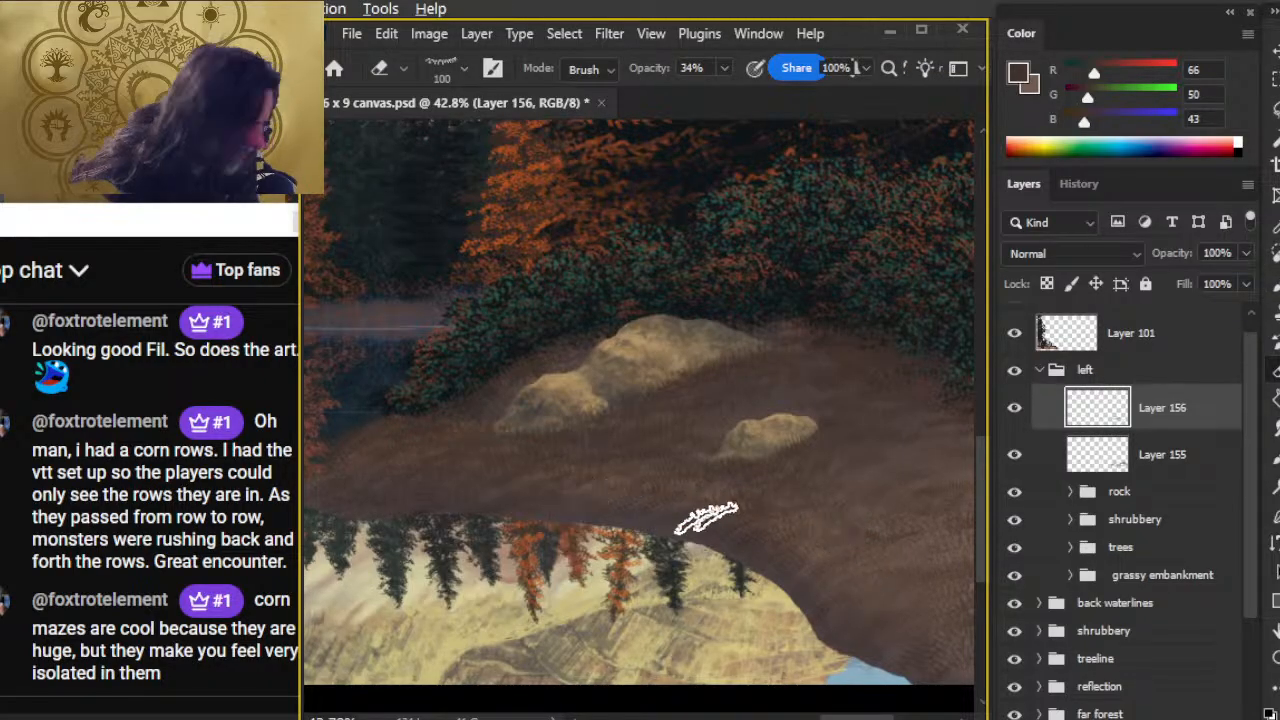
- Enlarge the brush to 175 and paint bigger dark grass clumps on the lower right slope, softening them with the Eraser and Smudge tools
key(b)
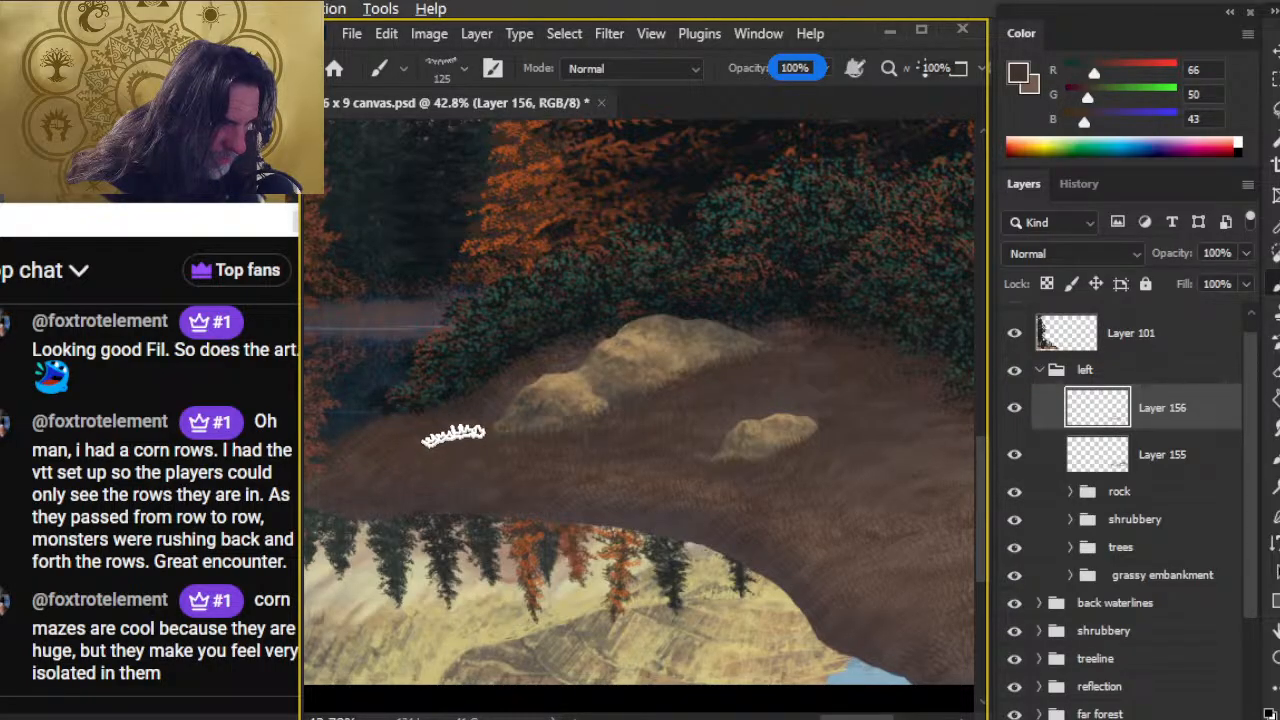
drag(628, 504, 521, 393)
key(bracketright)
key(bracketright)
key(bracketleft)
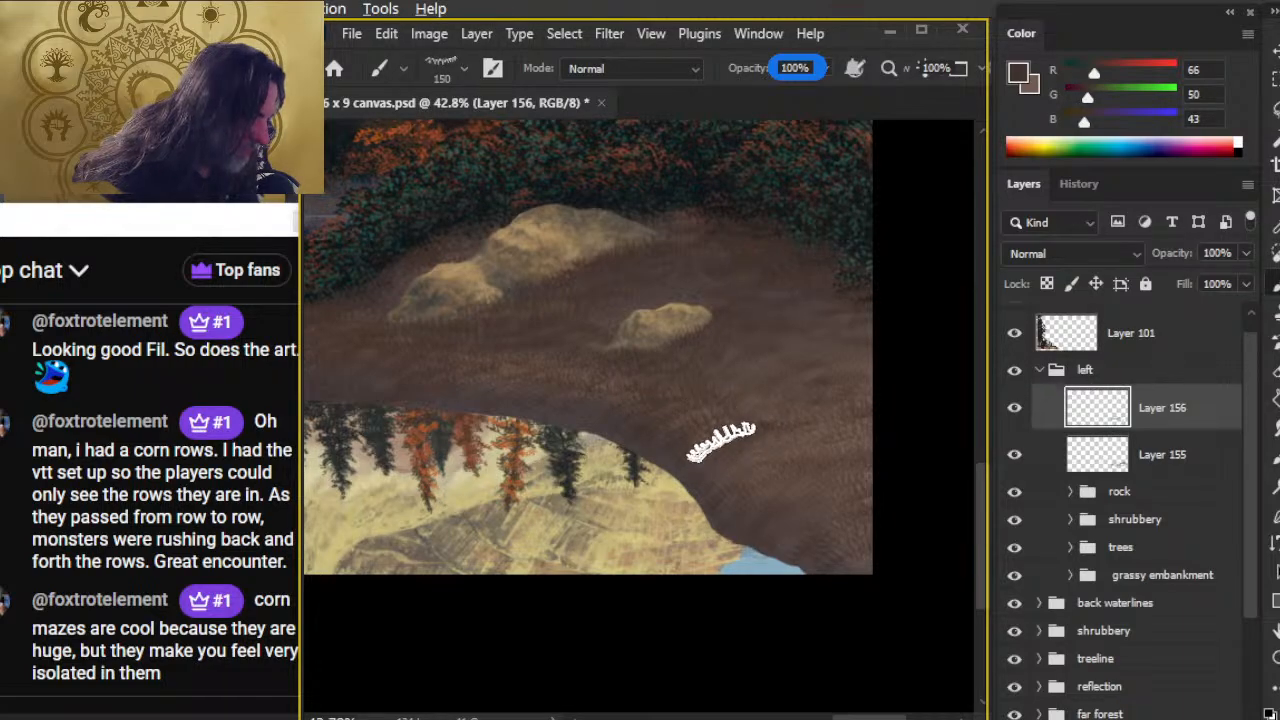
key(bracketright)
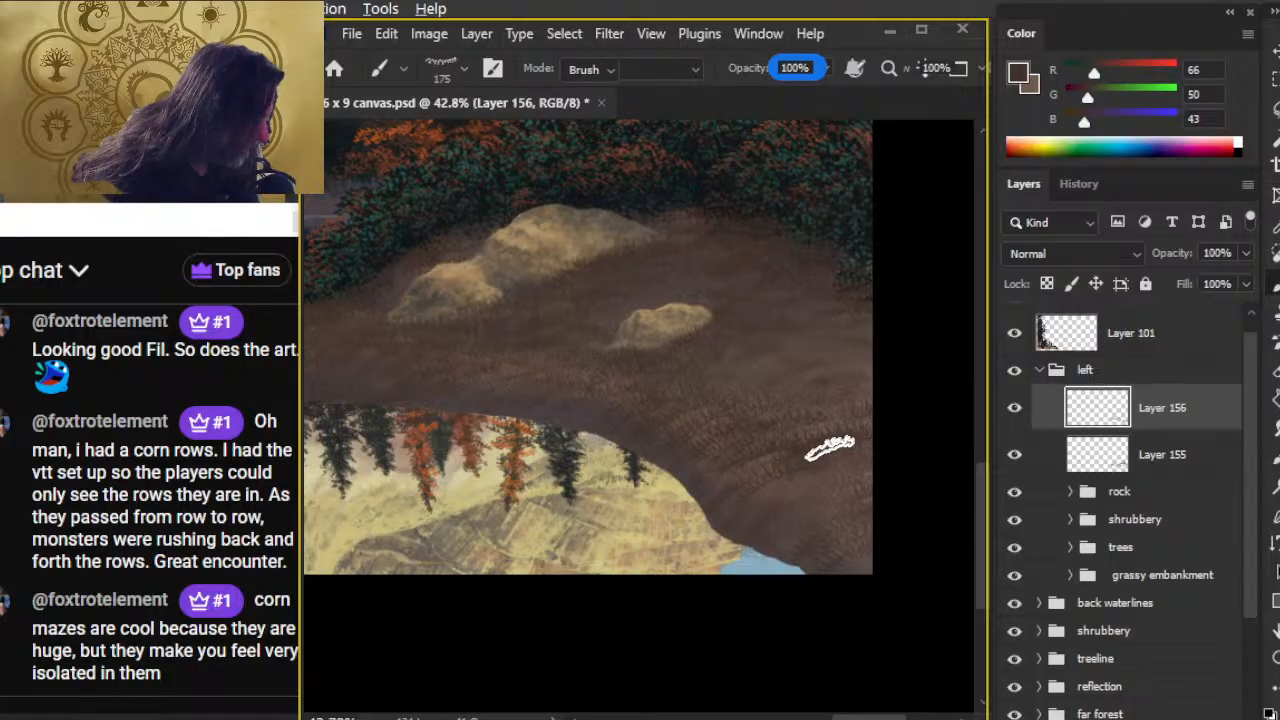
key(e)
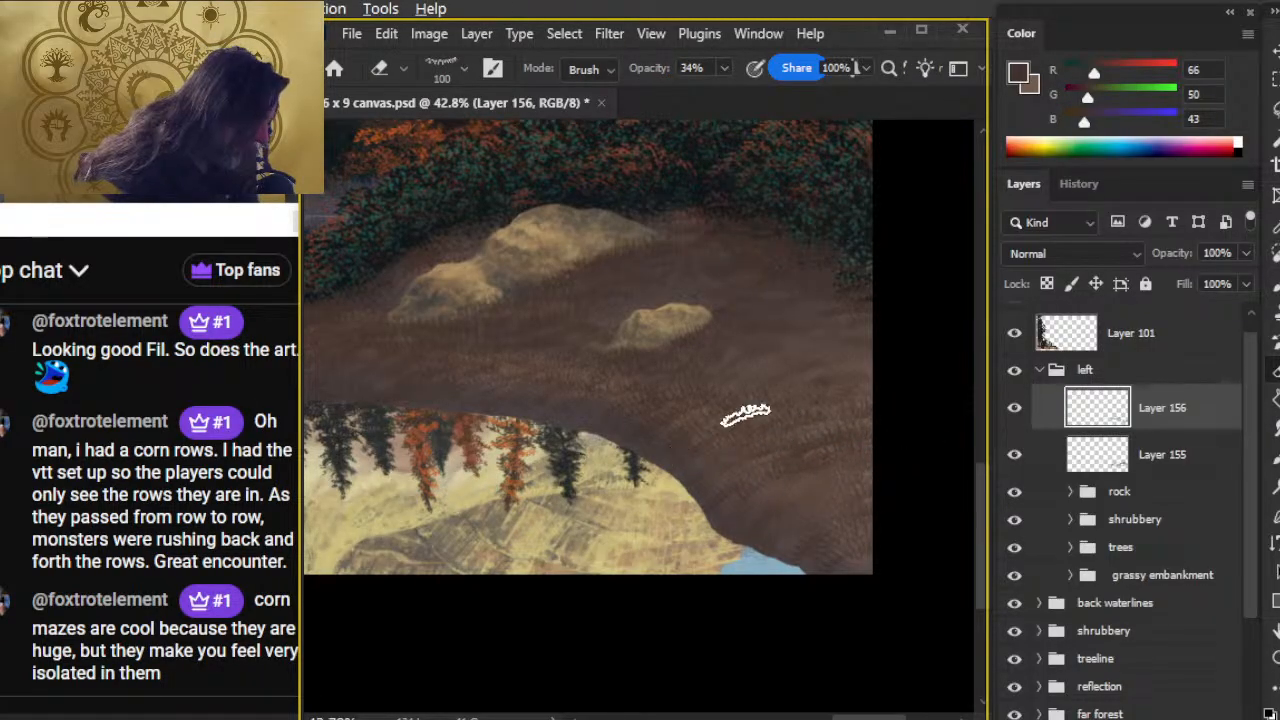
key(r)
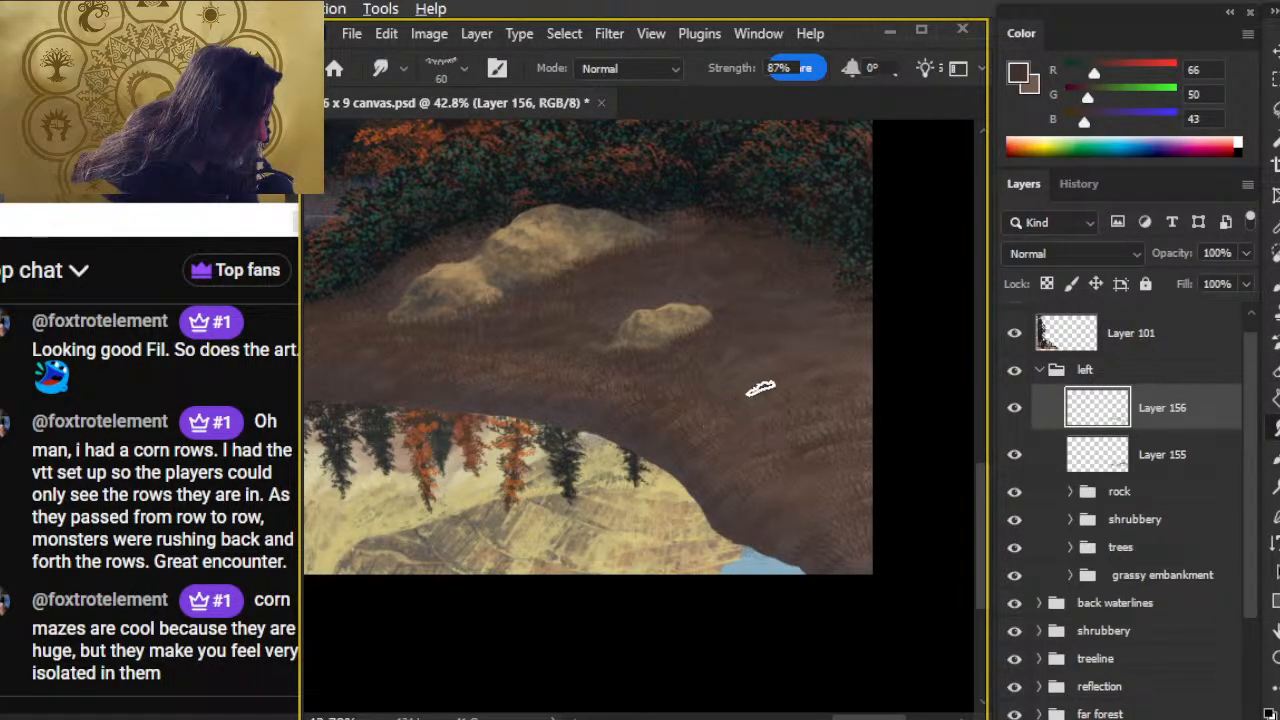
key(e)
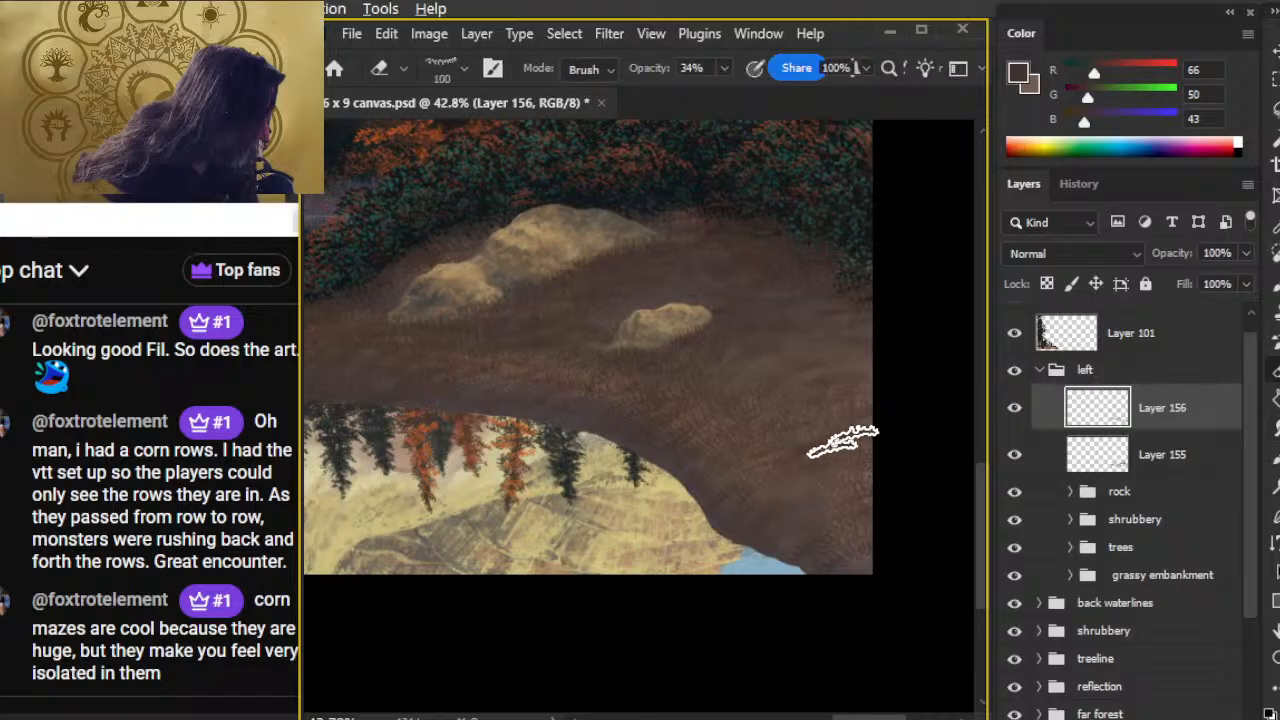
- Add dark grass near the canvas's lower right corner above the shoreline and fade it with the 34% Eraser
key(b)
key(e)
key(b)
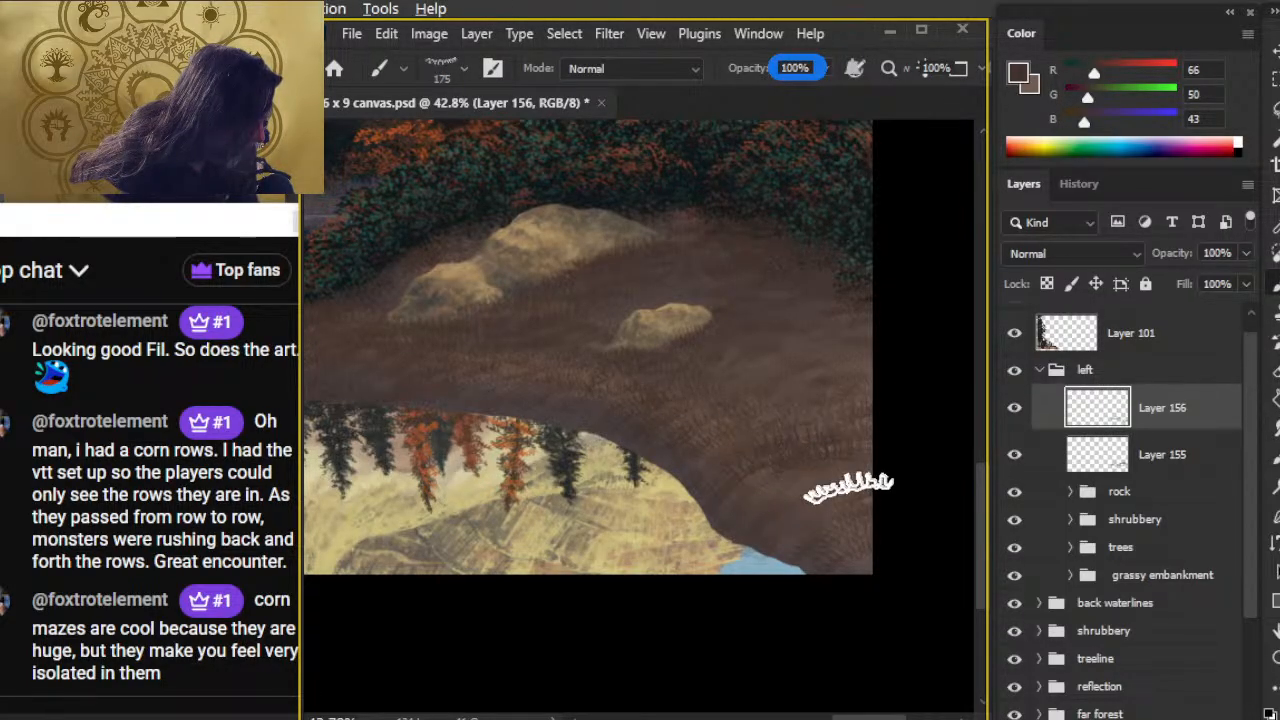
key(e)
key(b)
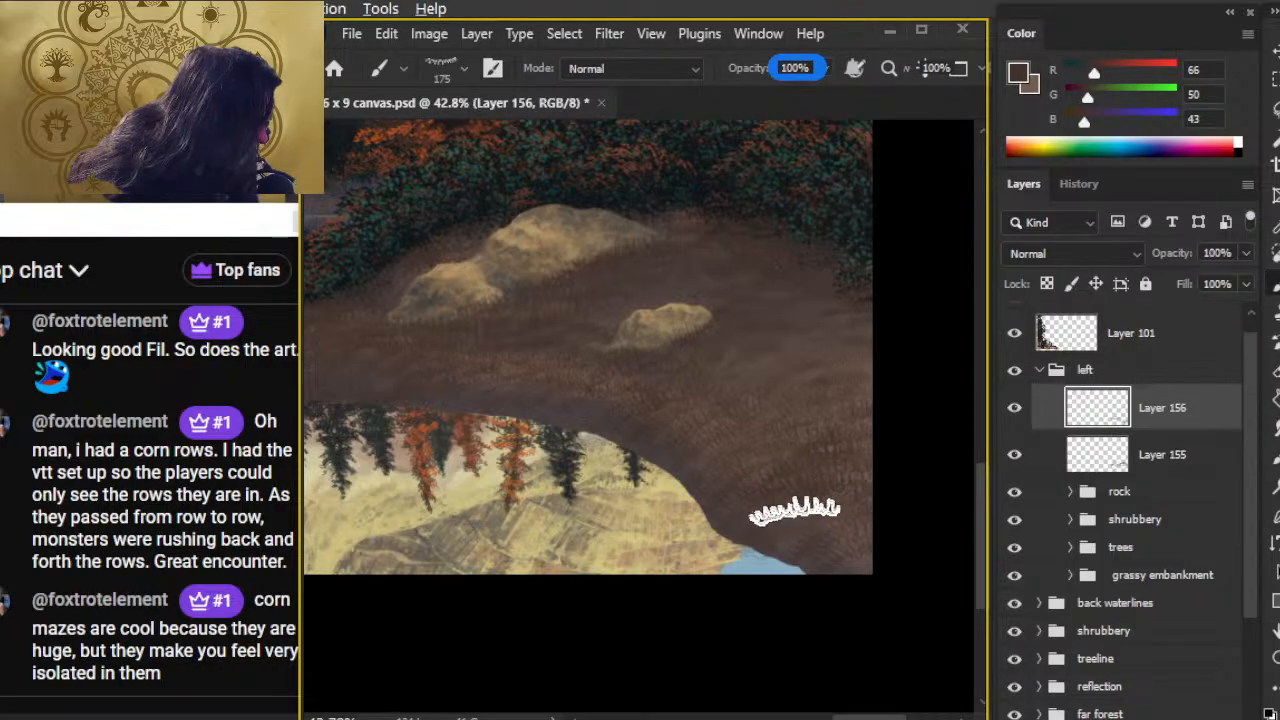
key(e)
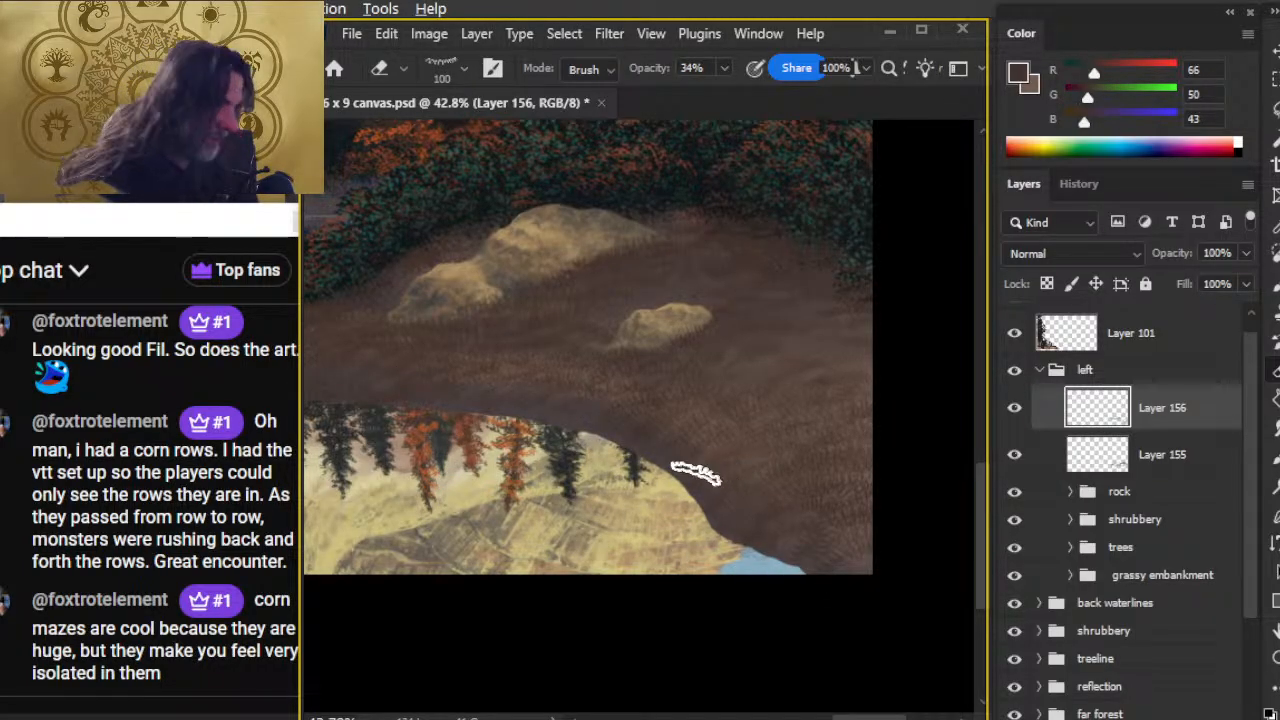
- Add a new layer above Layer 156 and paint lighter brown grass (RGB 115, 92, 79) on the slope below the large boulder
key(z)
drag(714, 506, 655, 450)
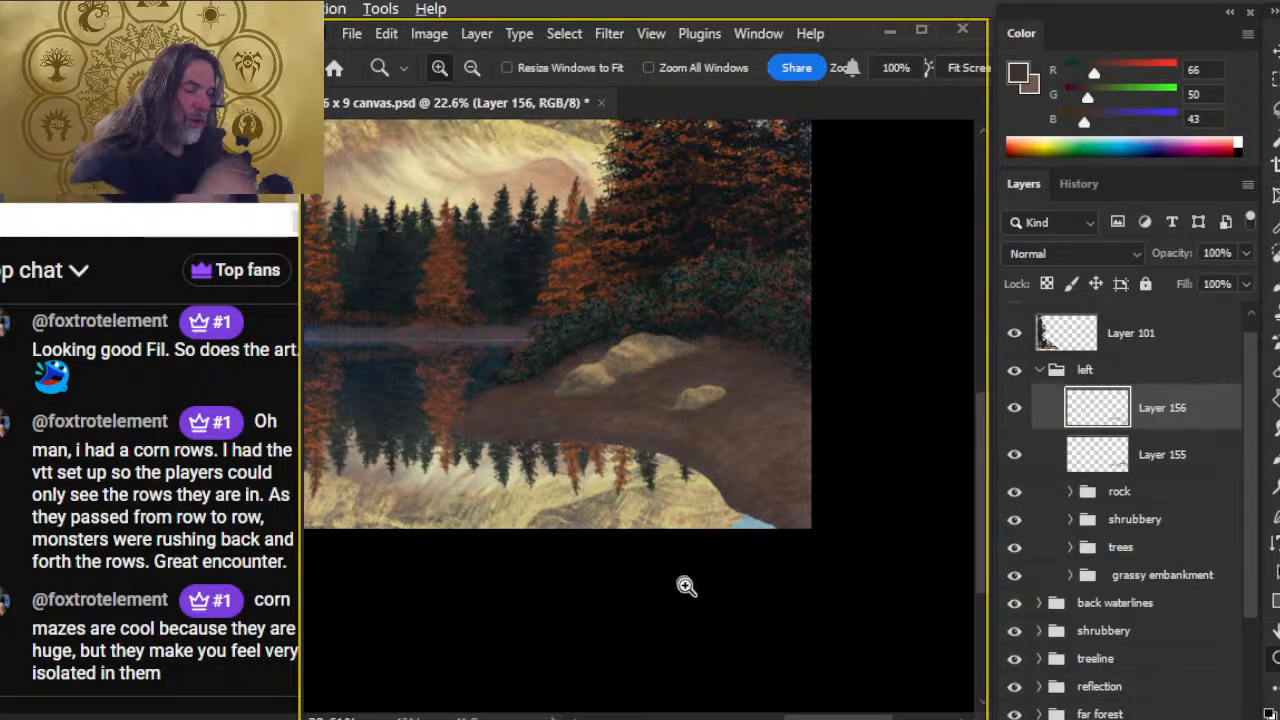
drag(561, 427, 640, 440)
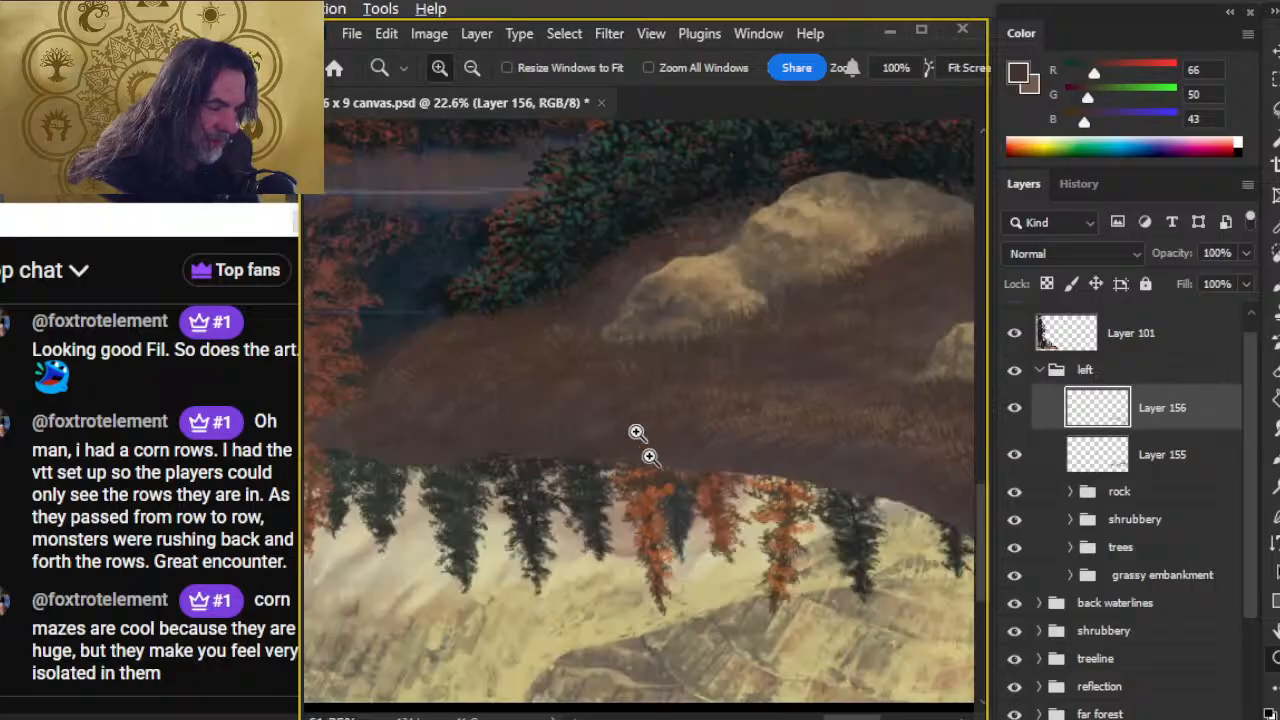
drag(759, 515, 709, 488)
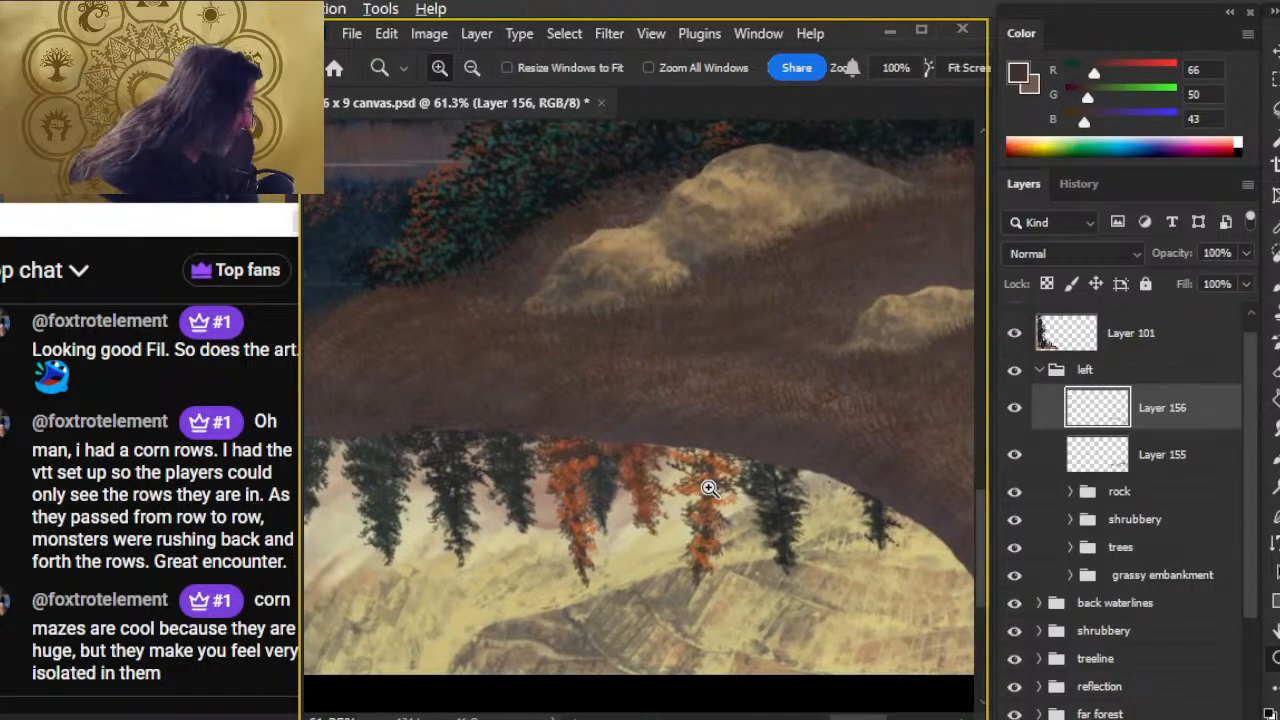
click(1190, 718)
drag(806, 524, 702, 514)
key(b)
key(x)
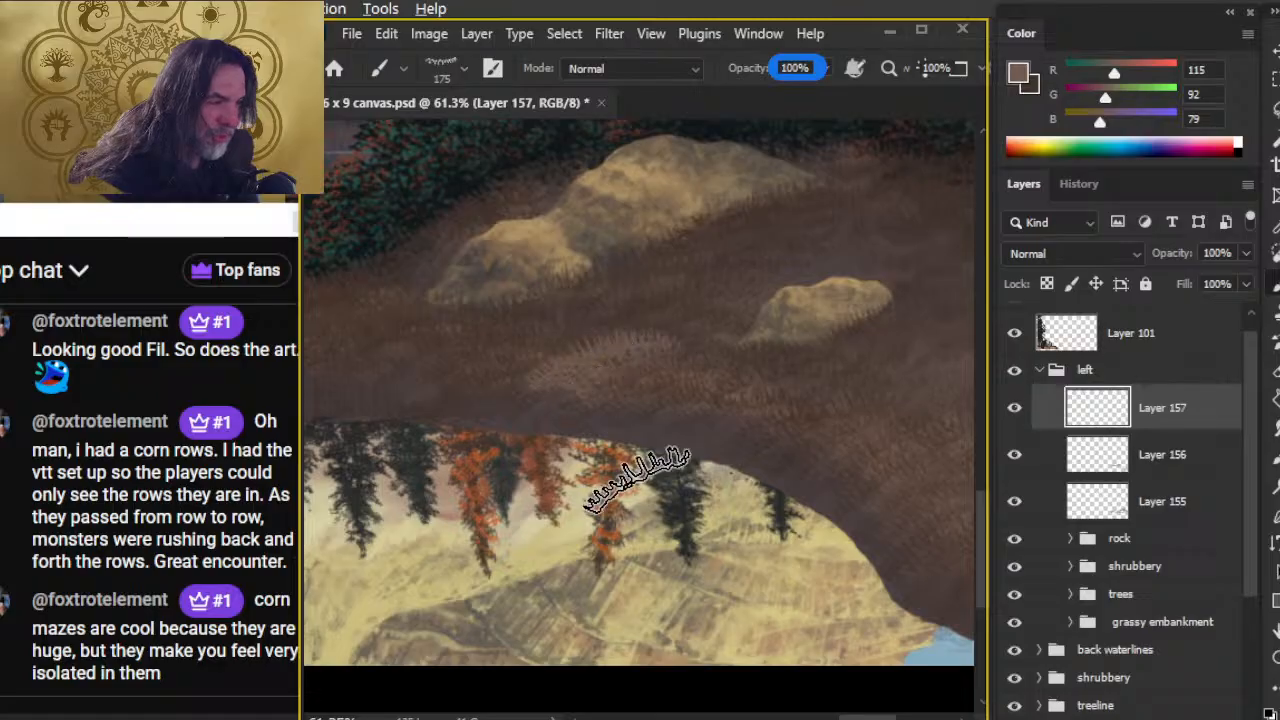
mouse_move(491, 357)
mouse_down()
mouse_move(634, 354)
mouse_move(668, 390)
mouse_move(500, 366)
mouse_move(623, 360)
mouse_move(543, 360)
mouse_move(691, 395)
mouse_move(703, 363)
mouse_move(603, 378)
mouse_up()
- Blend the lighter grass with the 34% Eraser and 87% Smudge, and extend it across the slope below the small boulder
key(e)
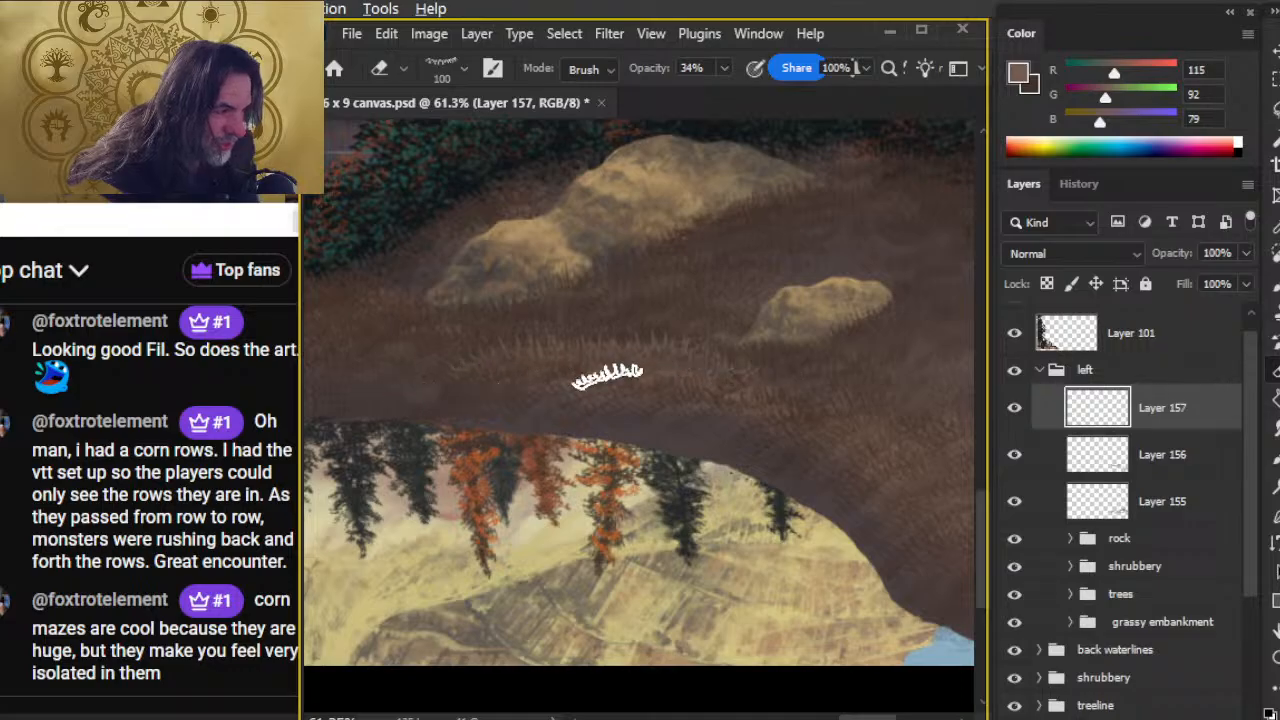
key(r)
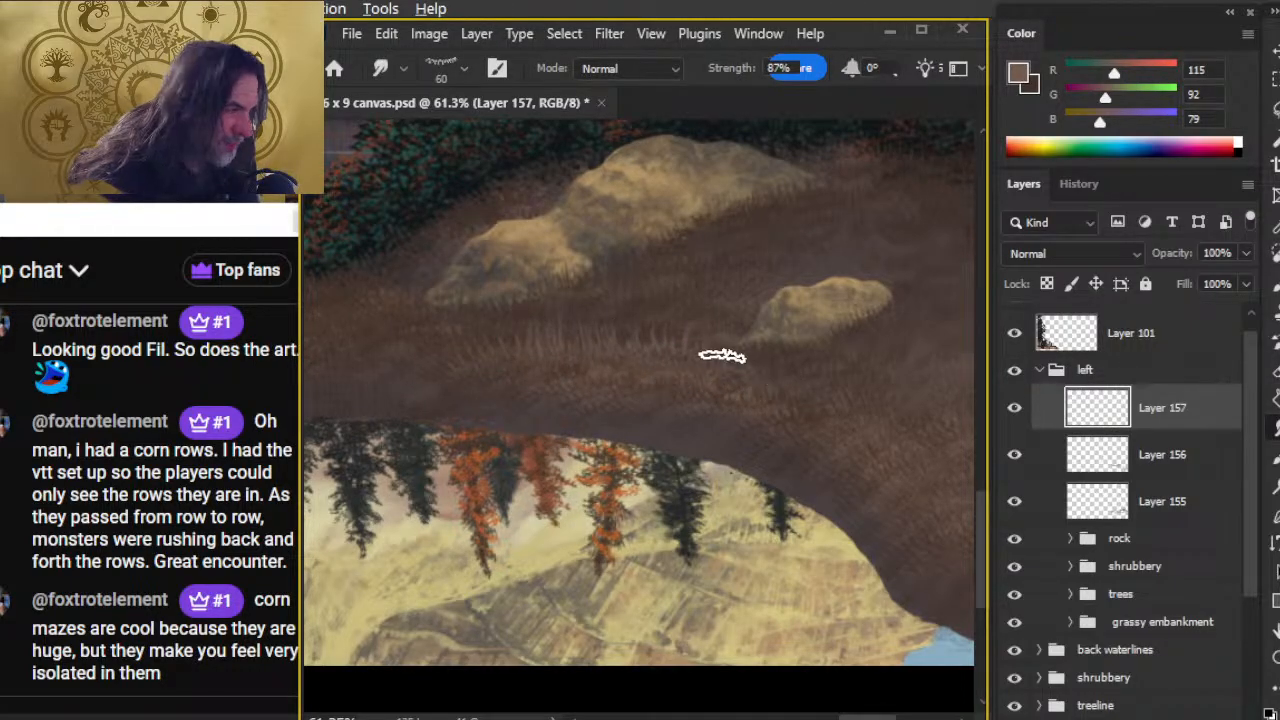
key(b)
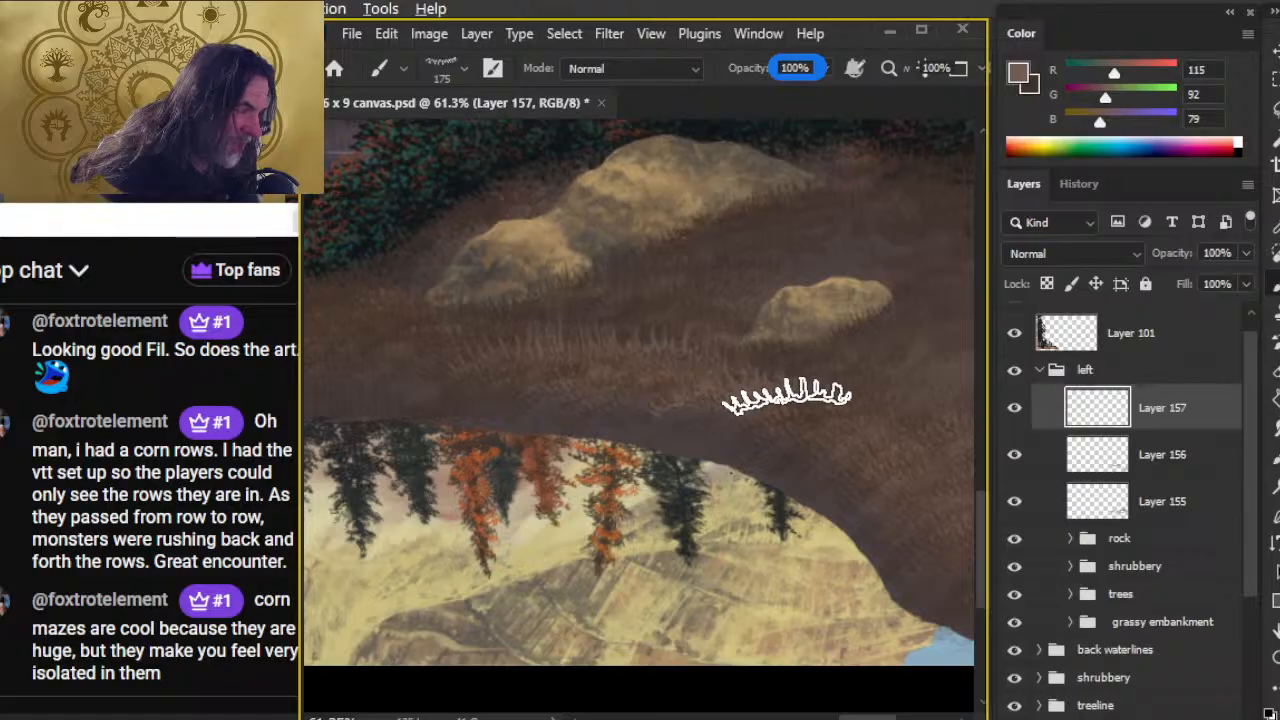
key(r)
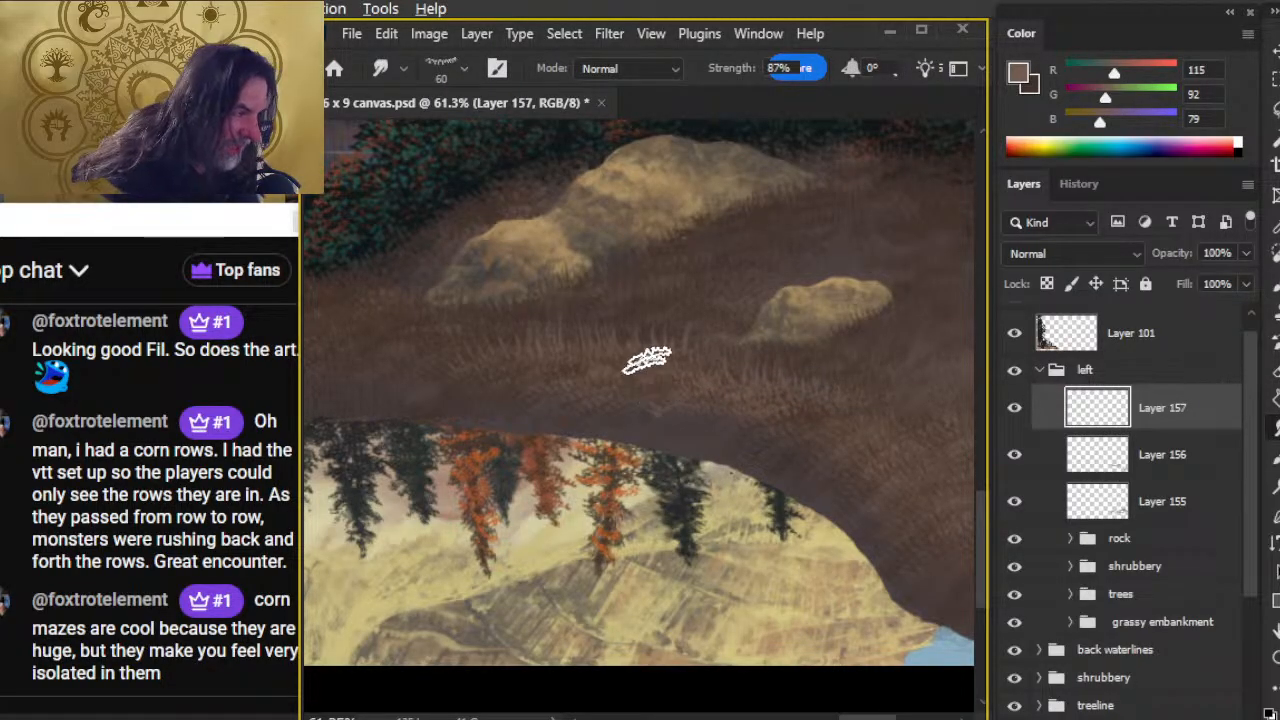
- Merge Layer 156 down into Layer 155 in the left group
drag(630, 468, 768, 497)
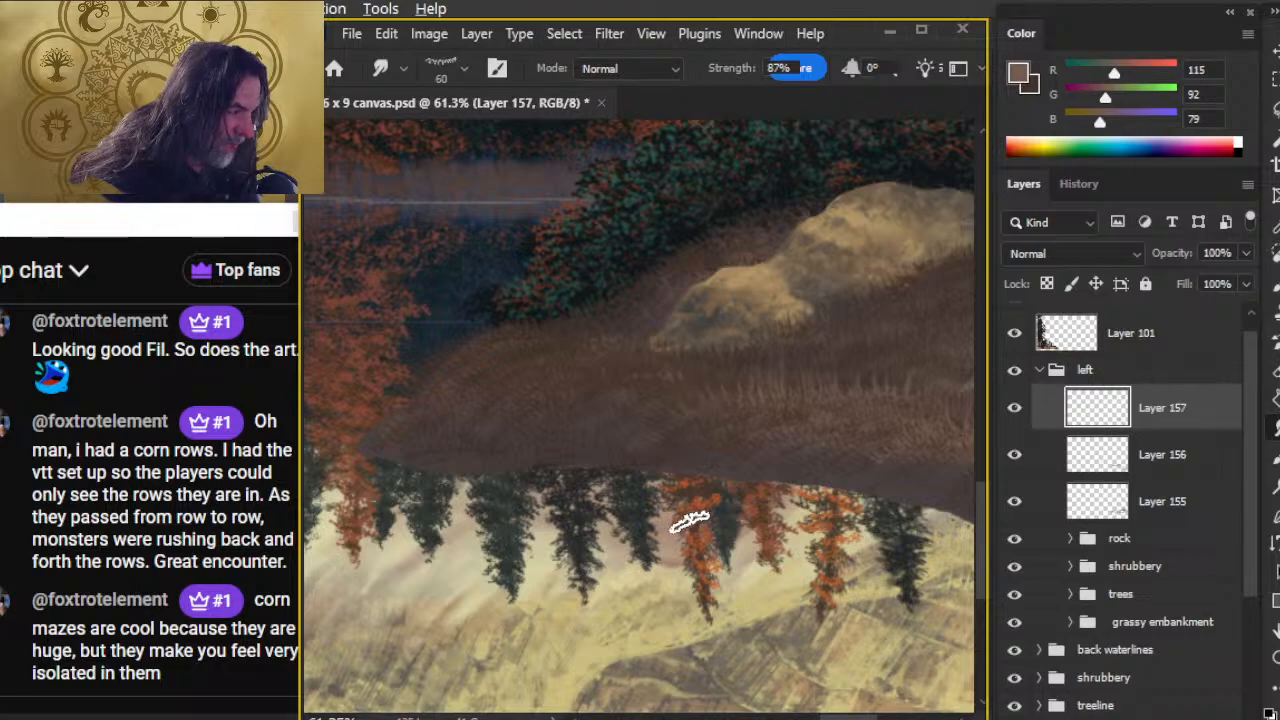
right_click(1103, 467)
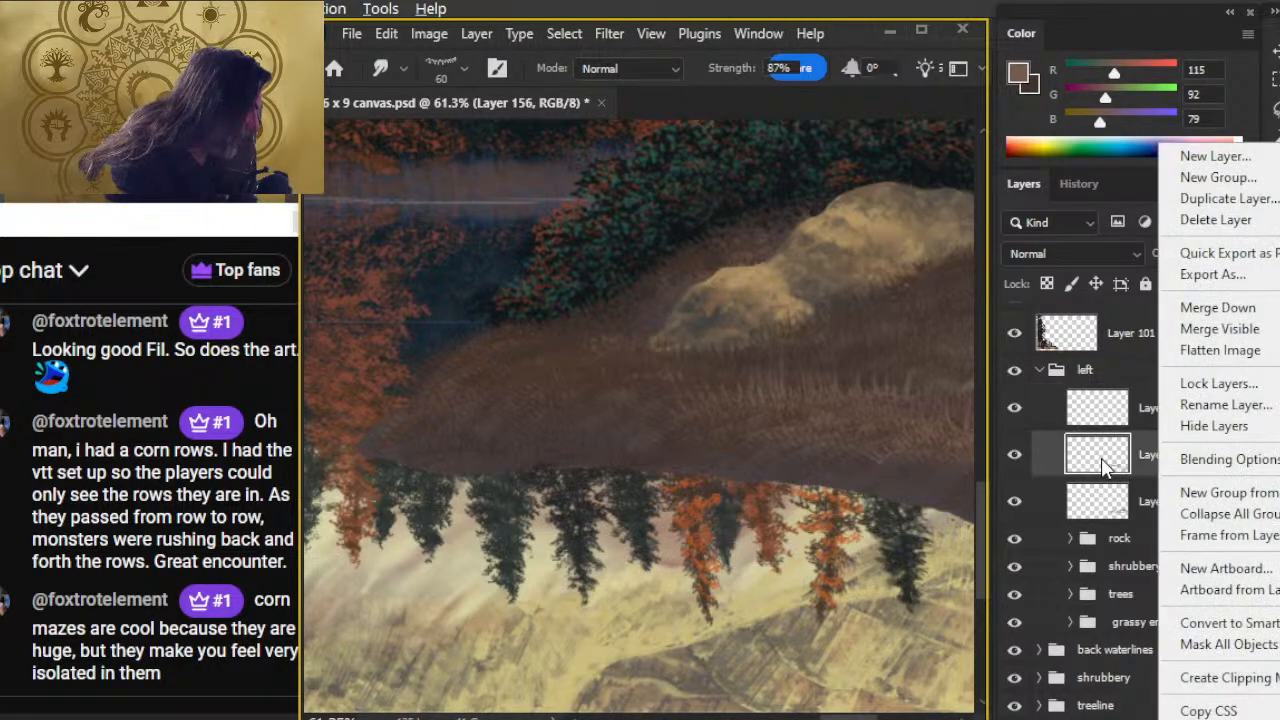
click(1214, 308)
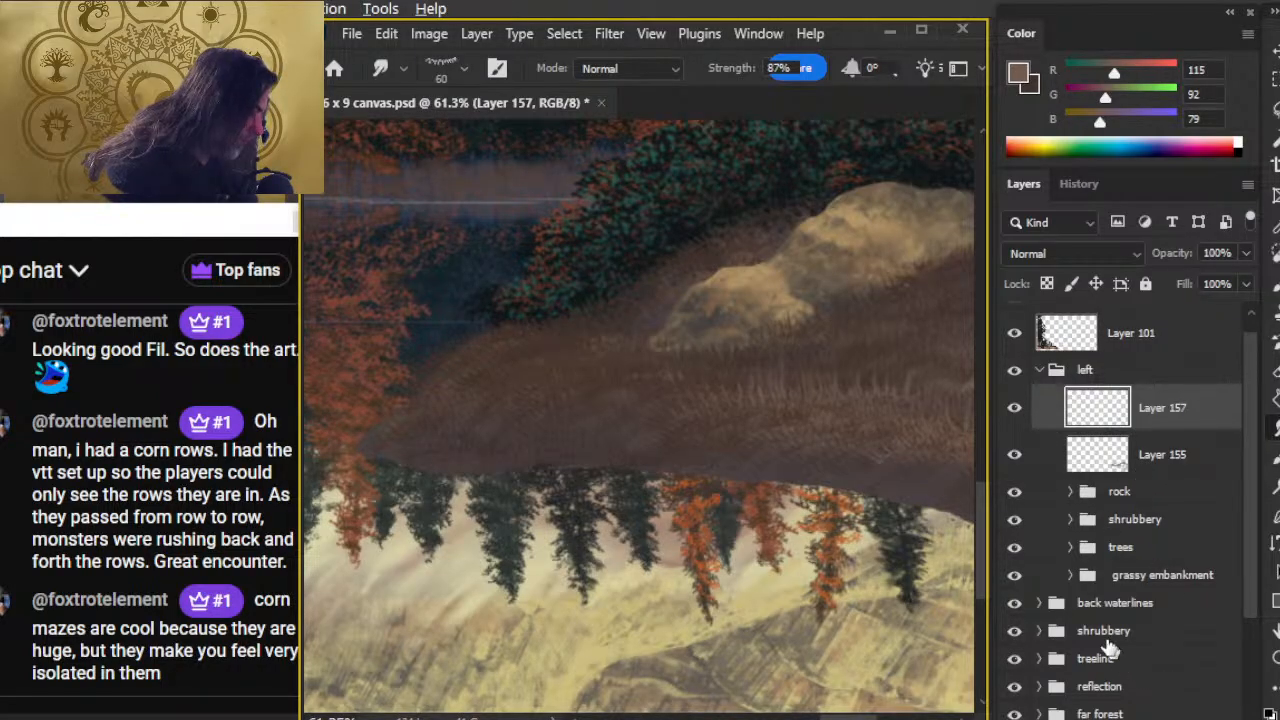
- Paint lighter brown grass beside the small boulder toward the canvas's right edge on Layer 157, softening it with the Eraser and 87% Smudge
mouse_move(830, 515)
mouse_down()
mouse_move(609, 503)
mouse_move(451, 520)
mouse_up()
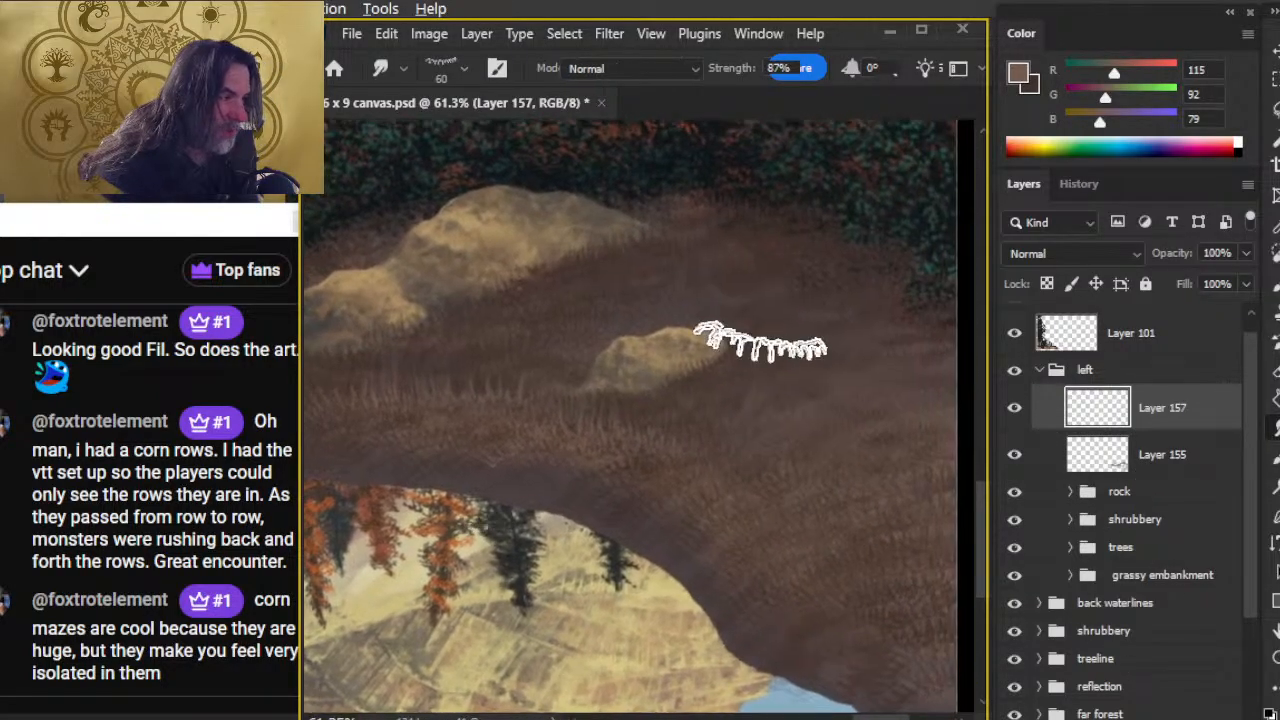
key(b)
click(763, 343)
drag(792, 350, 846, 348)
key(e)
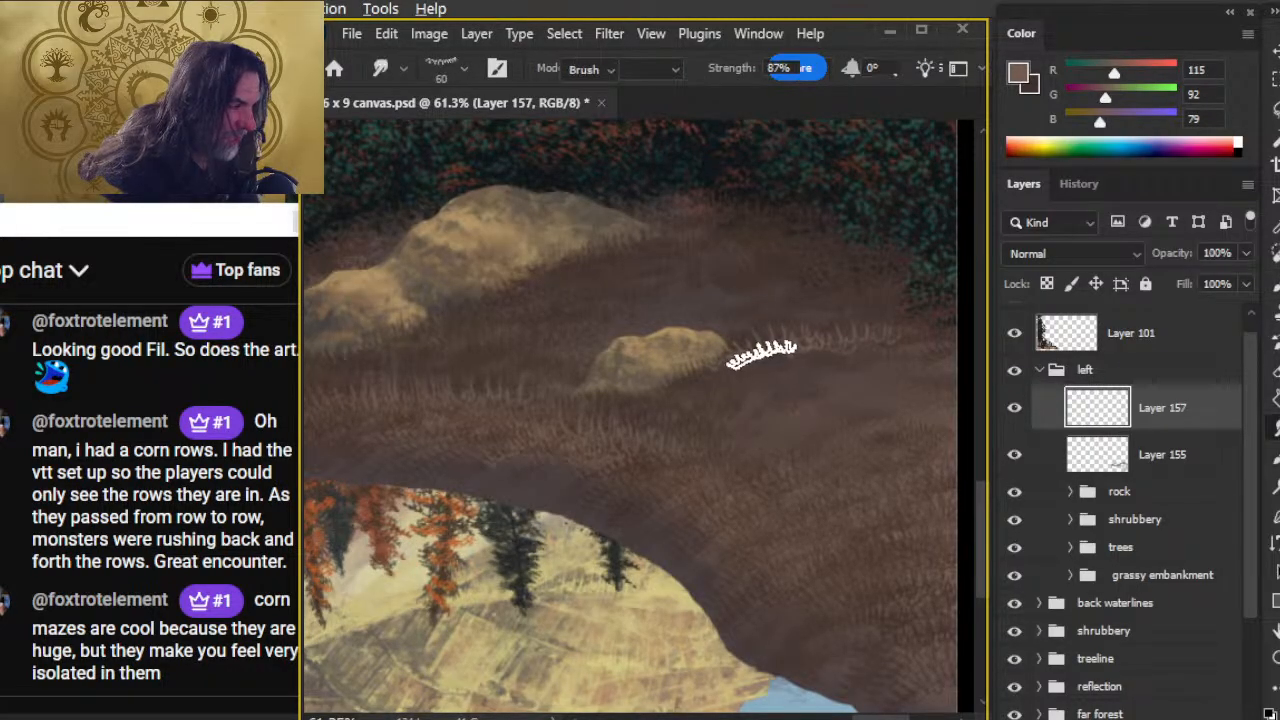
key(r)
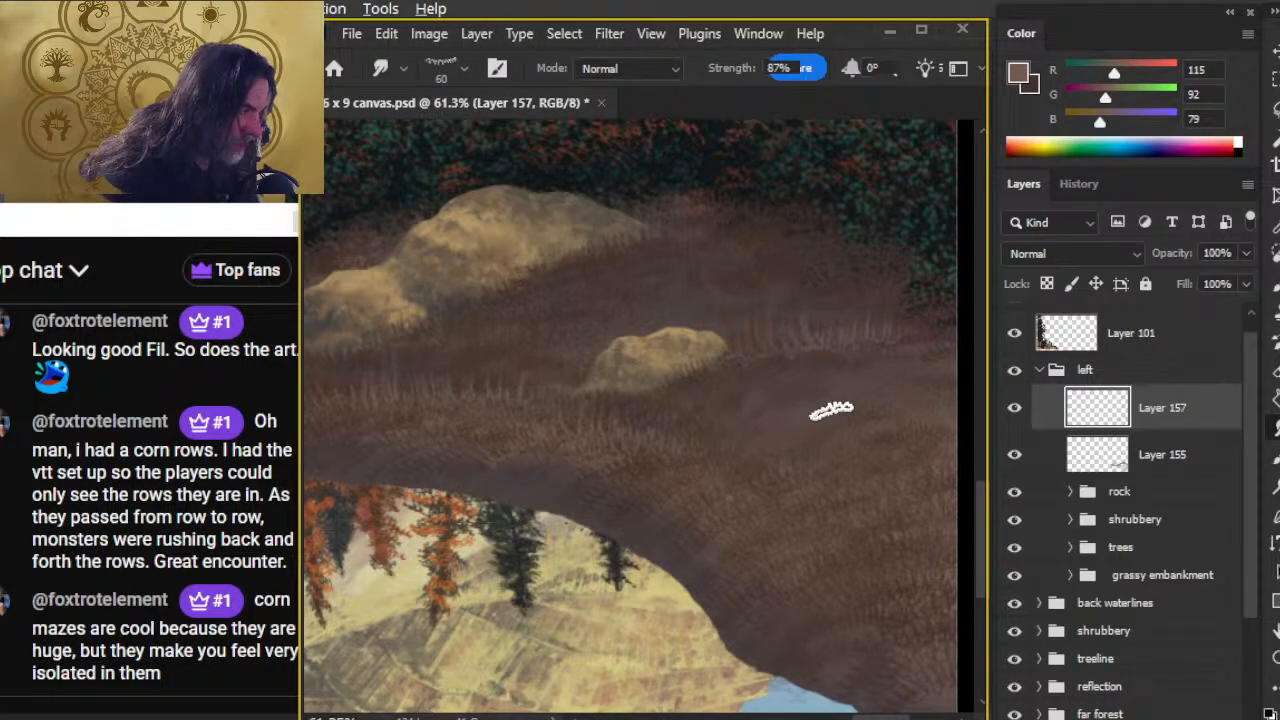
- Add lighter grass lower on the right slope with the 175 brush at 100% opacity, blending it with the 87% Smudge and 34% Eraser
key(b)
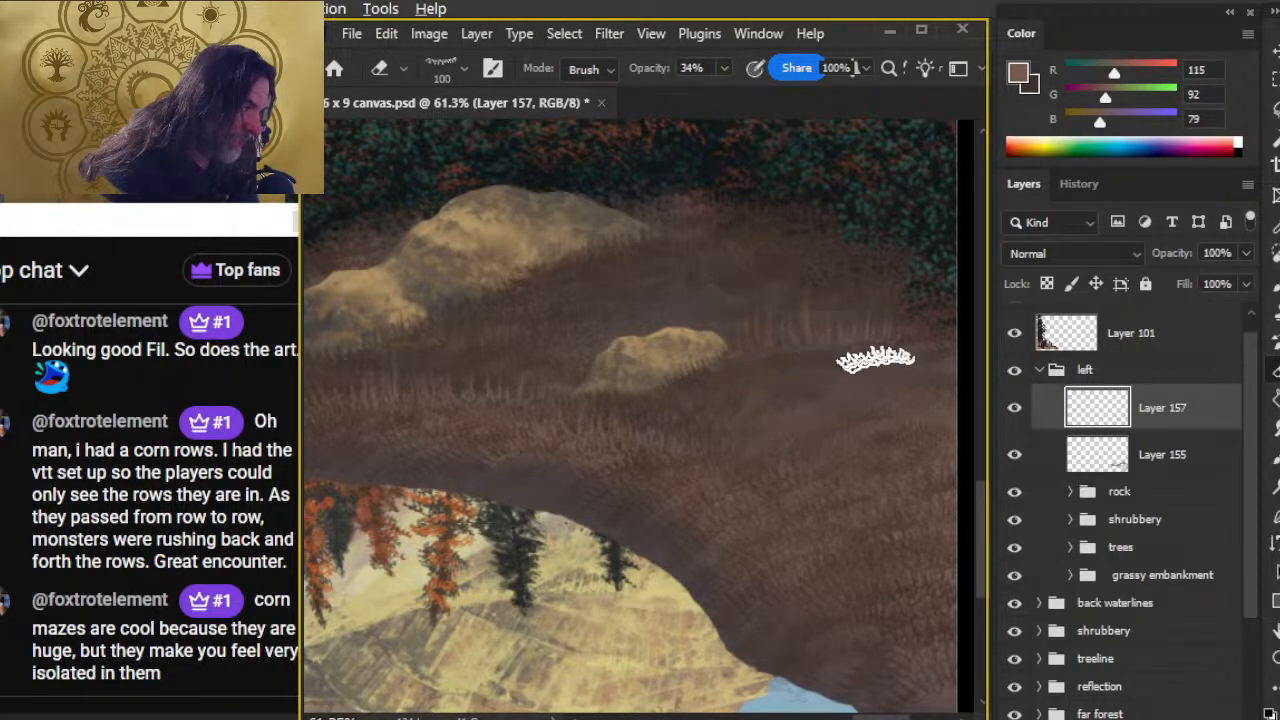
key(0)
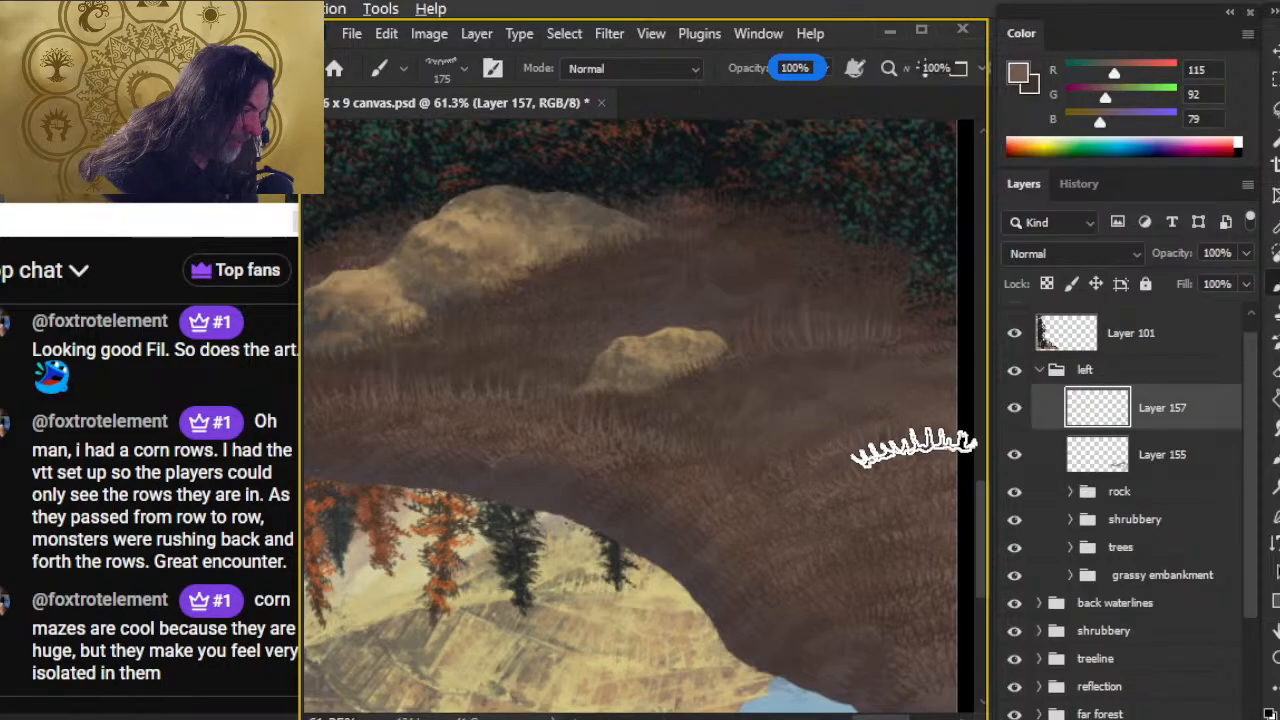
key(r)
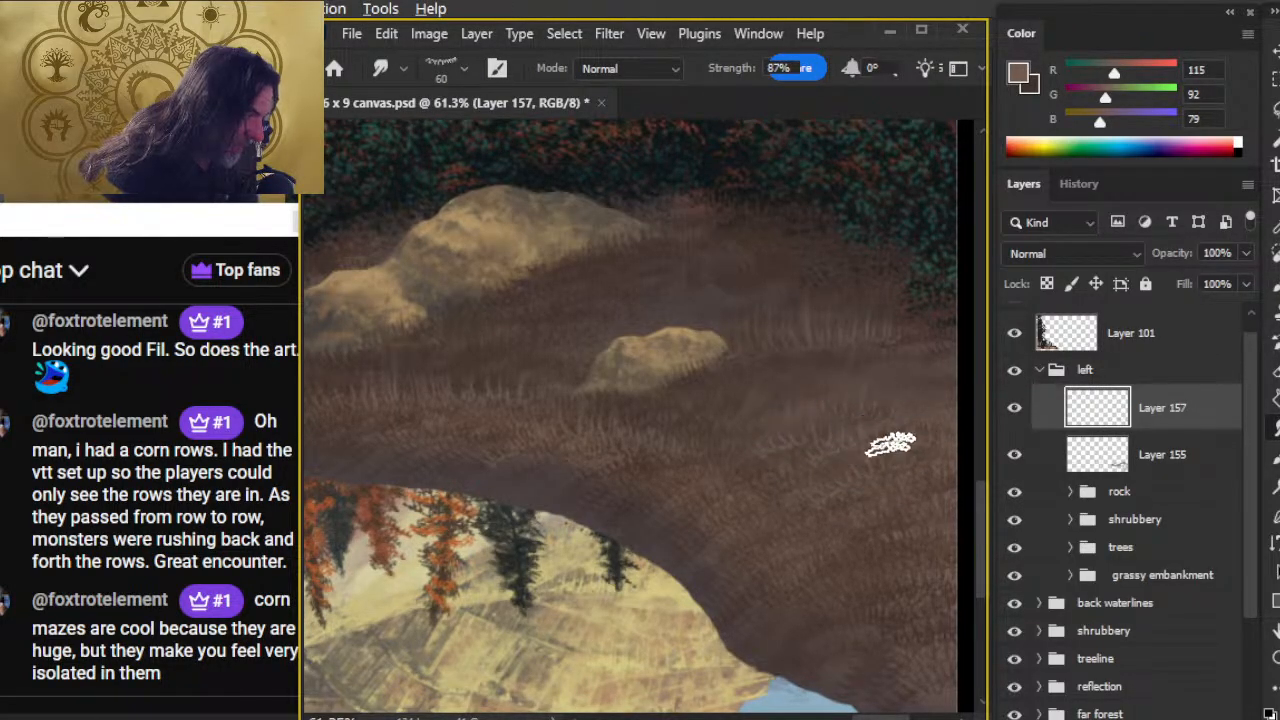
key(e)
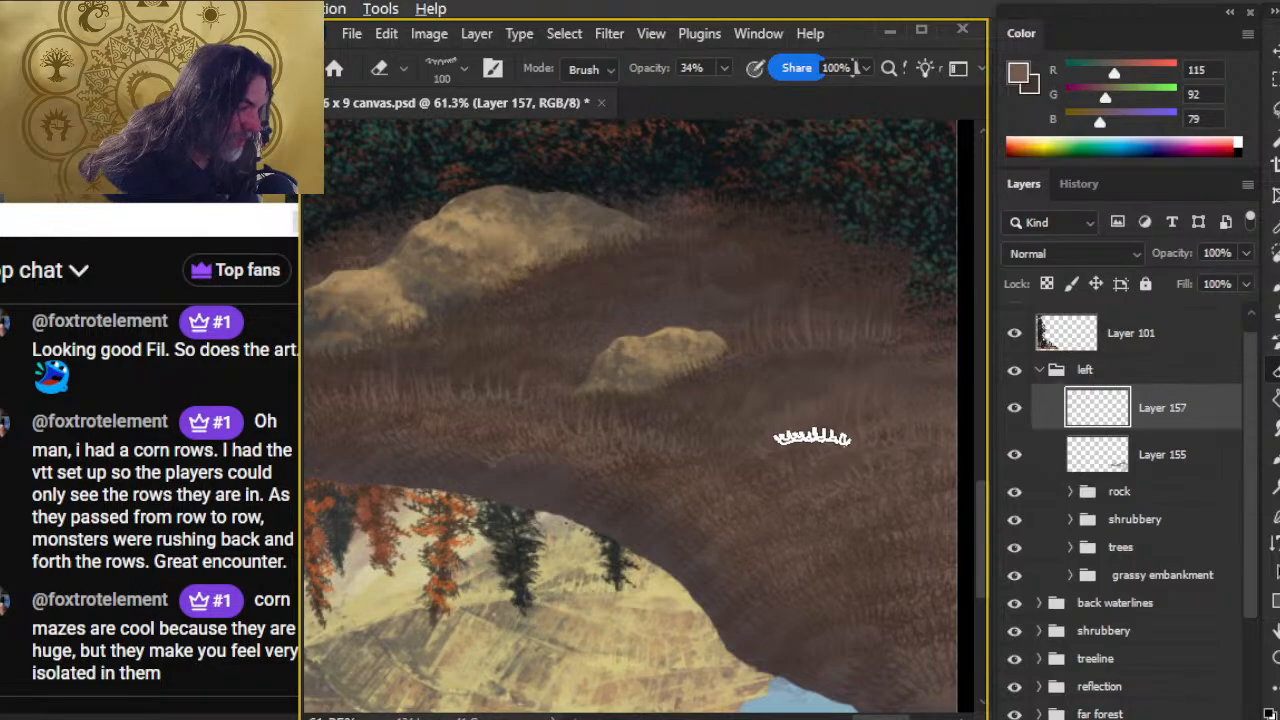
- Paint lighter grass on the upper slope right of the large boulder and fade its lower edge with the 34% Eraser
mouse_move(699, 523)
mouse_down()
mouse_move(700, 571)
mouse_move(680, 609)
mouse_up()
key(b)
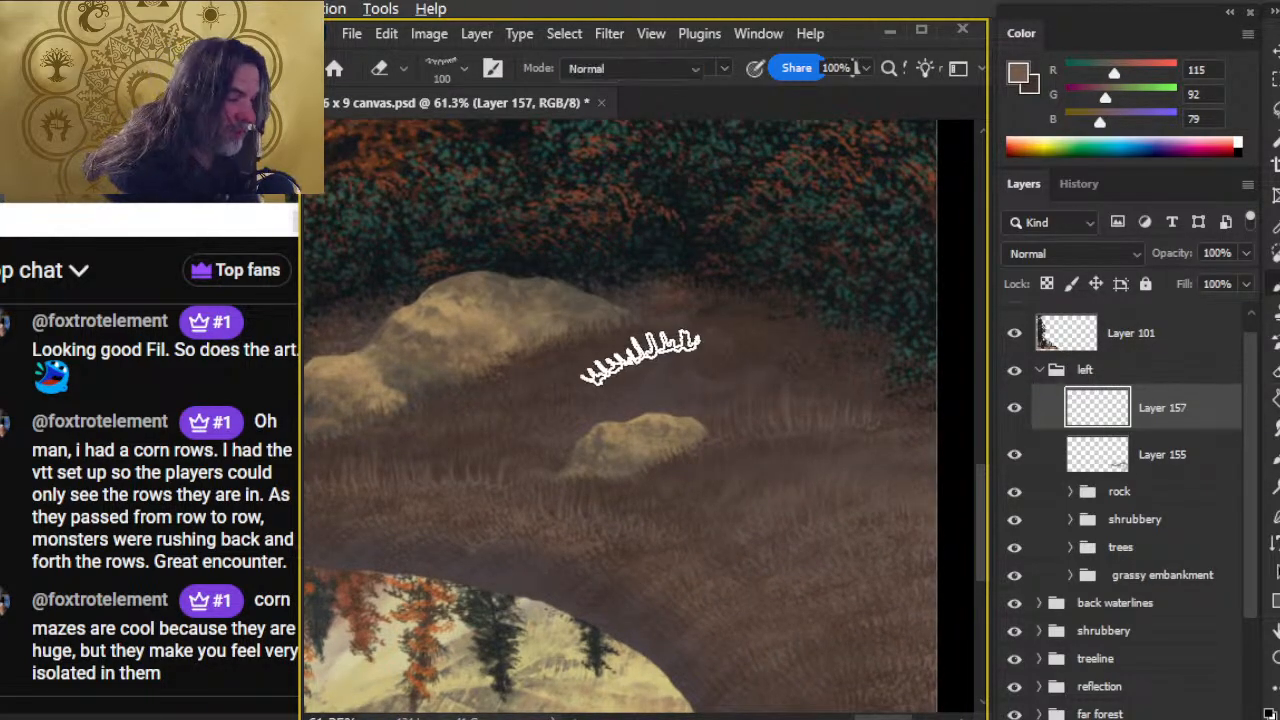
mouse_move(646, 350)
mouse_down()
mouse_move(697, 362)
mouse_move(699, 346)
mouse_up()
key(e)
key(r)
key(e)
mouse_move(590, 352)
mouse_down()
mouse_move(674, 346)
mouse_move(674, 363)
mouse_move(766, 330)
mouse_up()
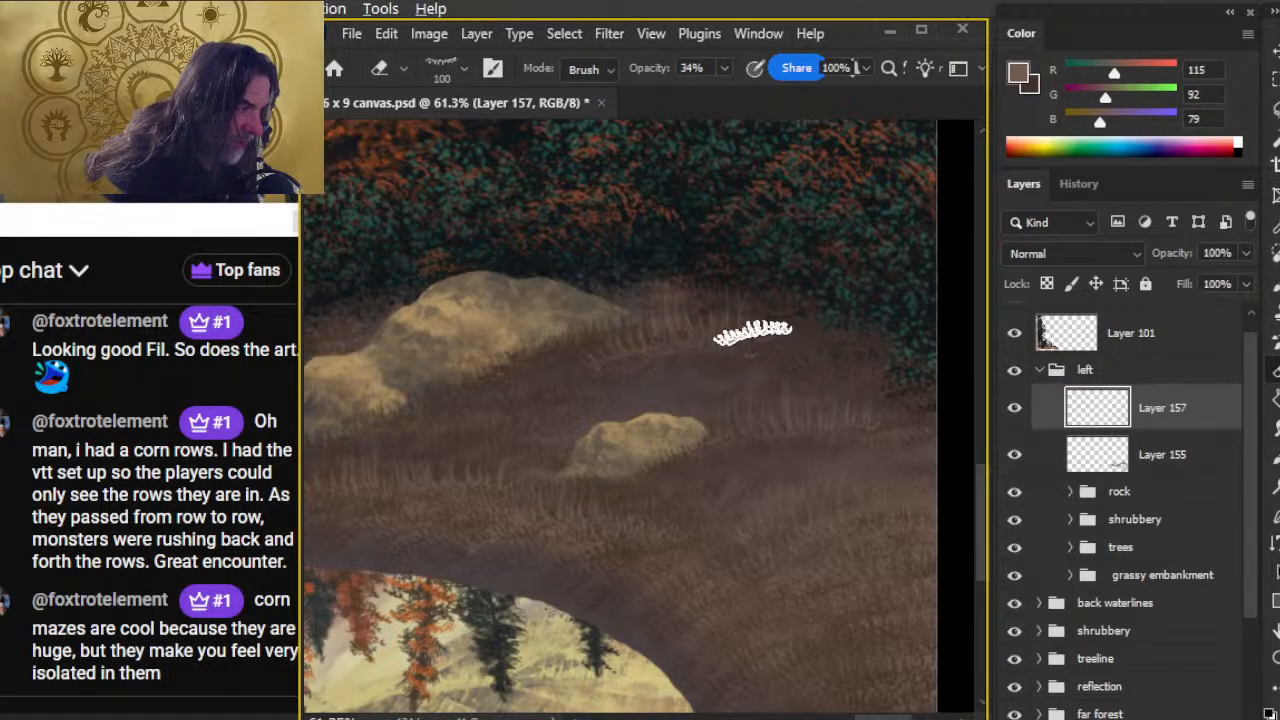
drag(584, 363, 805, 337)
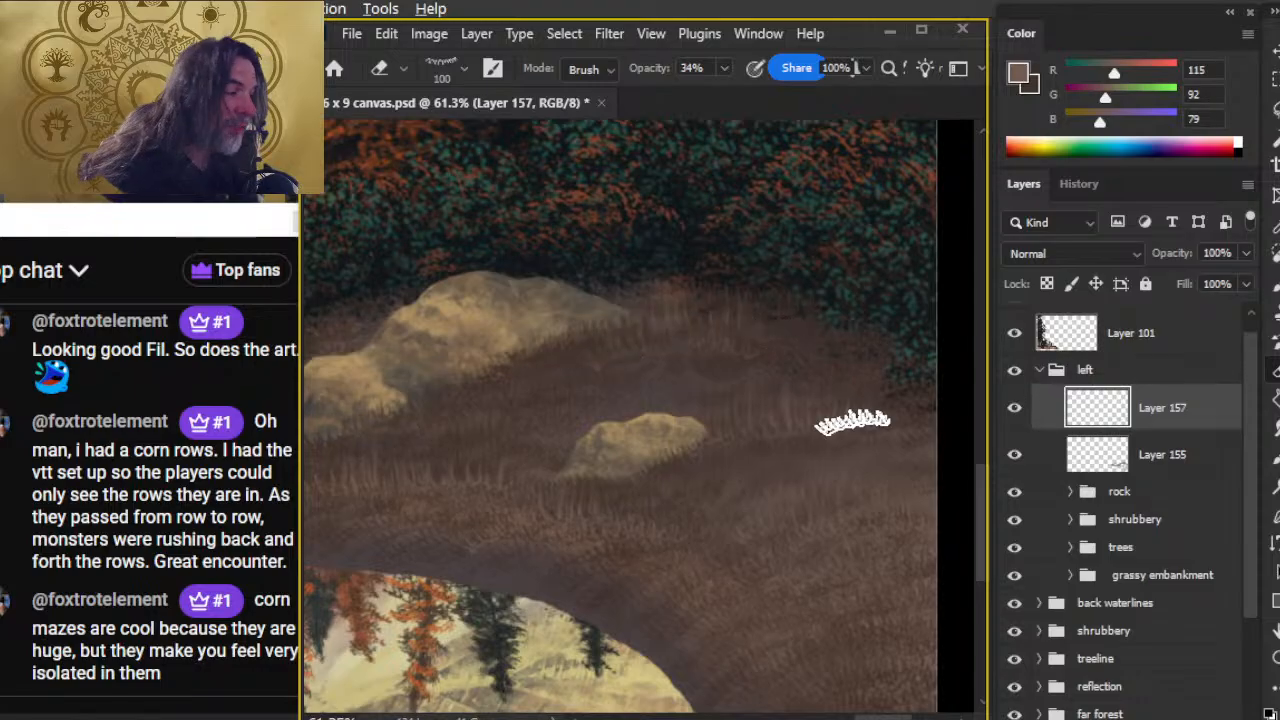
- Add a new layer above Layer 157 and paint lighter grass below the large boulder at brush size 150, blending with Smudge and Eraser
key(ctrl+shift+alt+n)
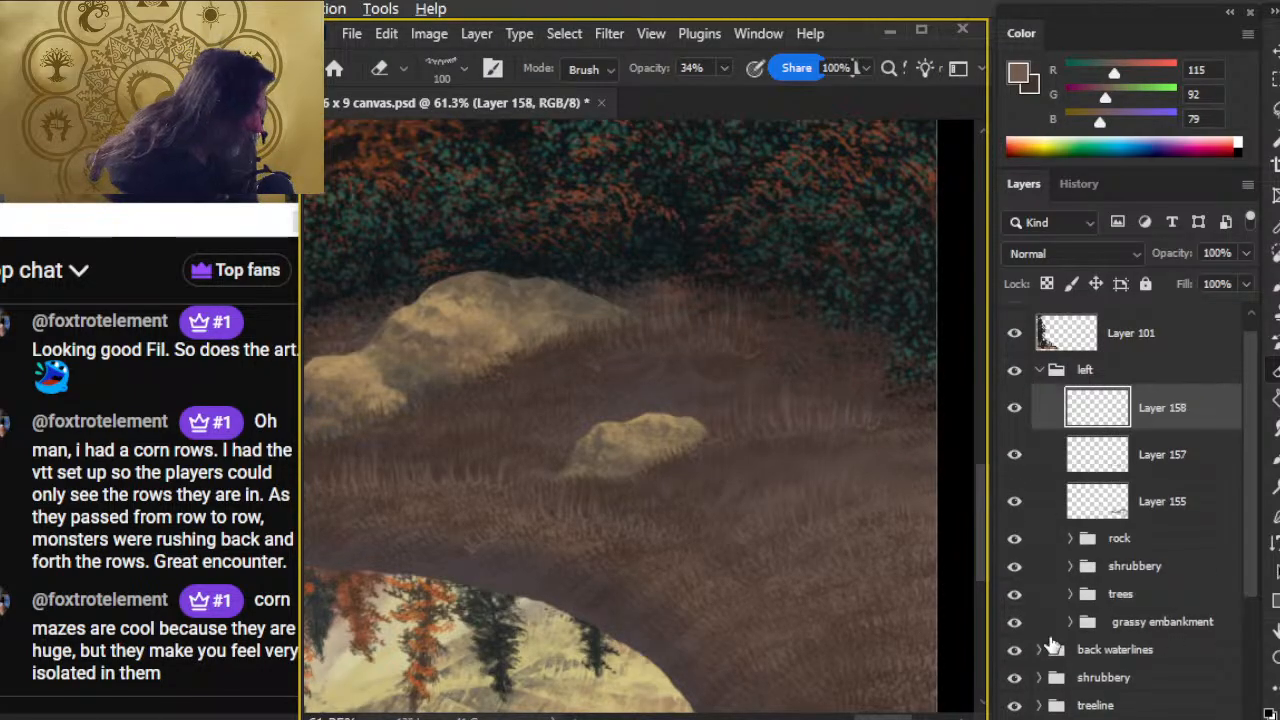
key(b)
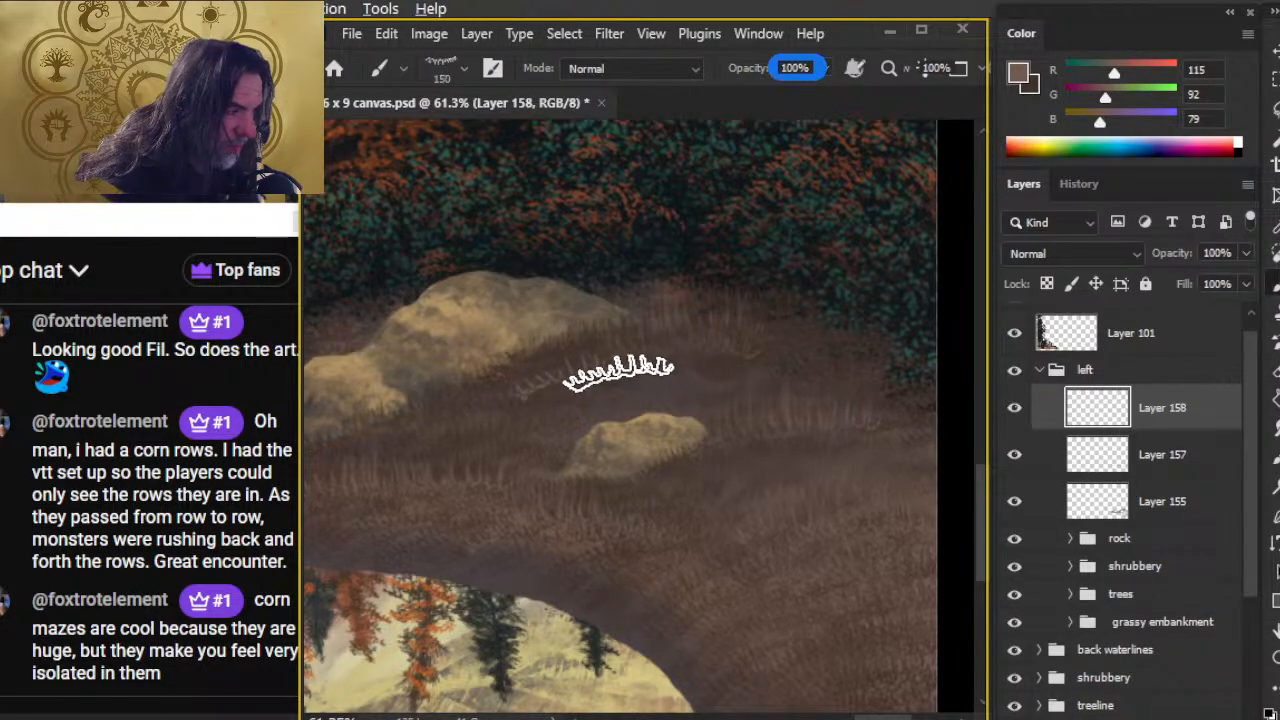
key(r)
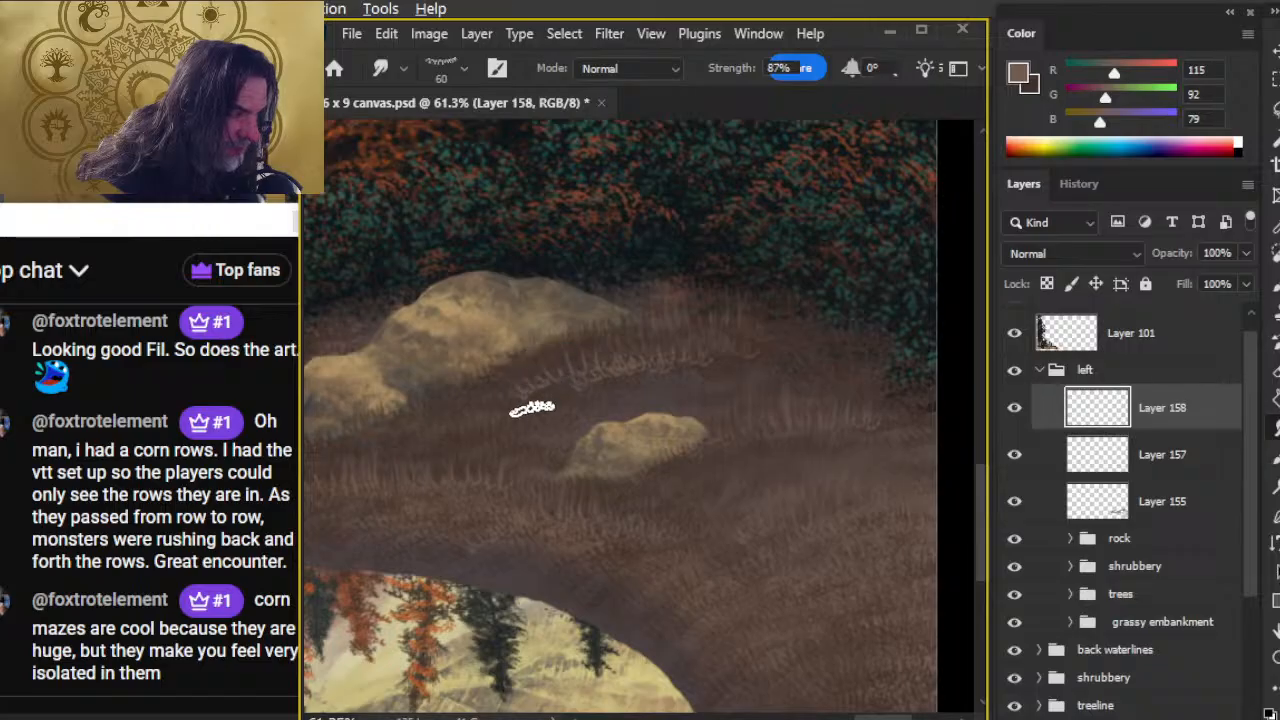
key(e)
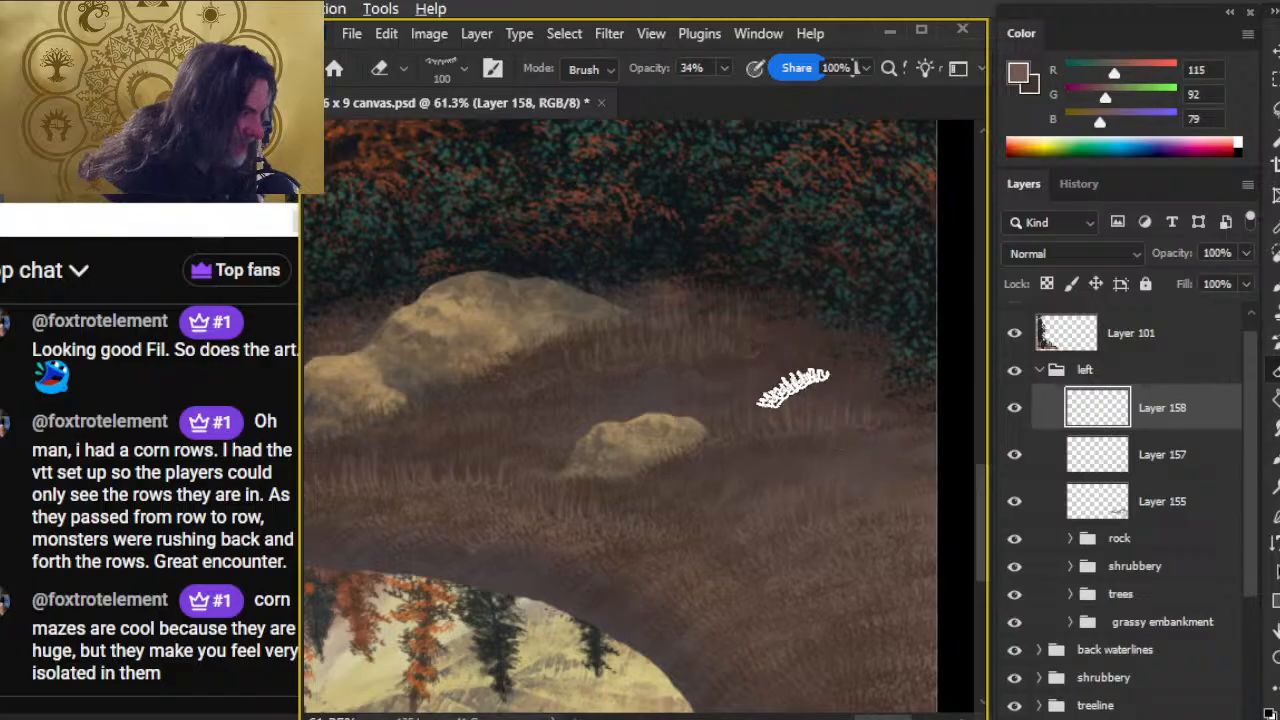
- Paint lighter grass below the right-hand shrubbery, move Layer 158 beneath Layer 157, and soften the grass with the 87% Smudge and 34% Eraser
key(b)
drag(770, 388, 803, 365)
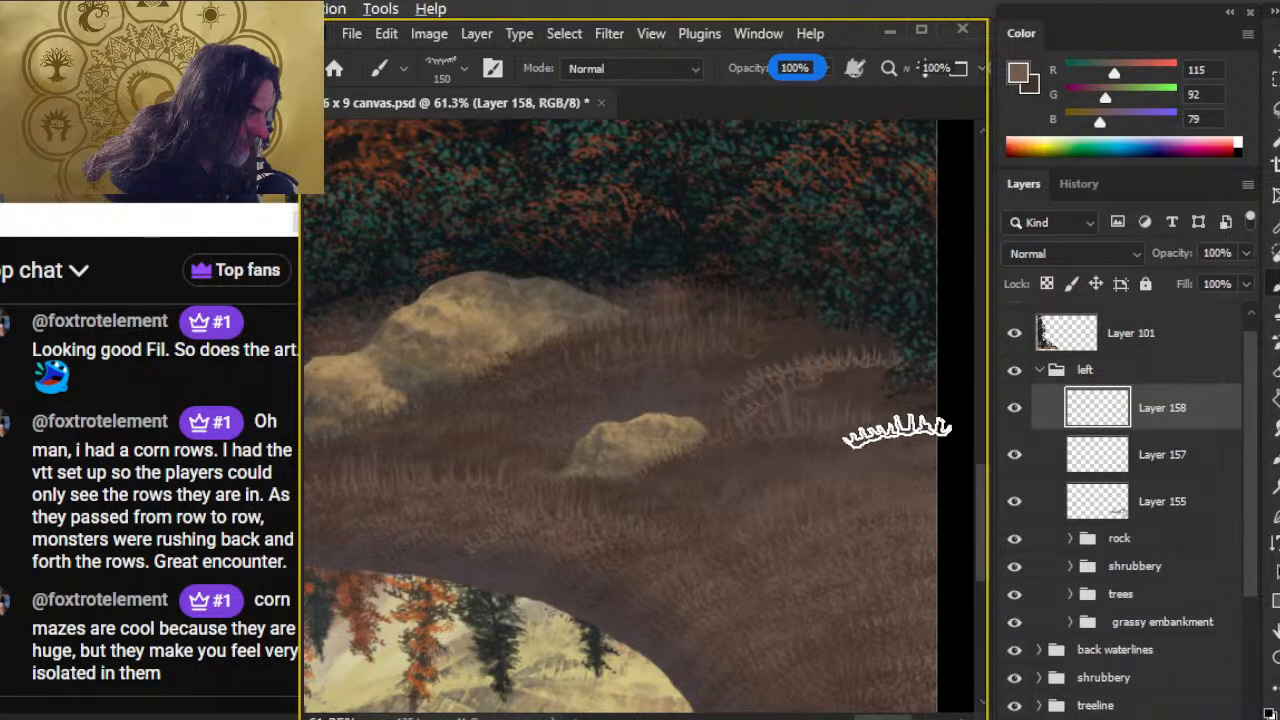
drag(1136, 420, 1100, 460)
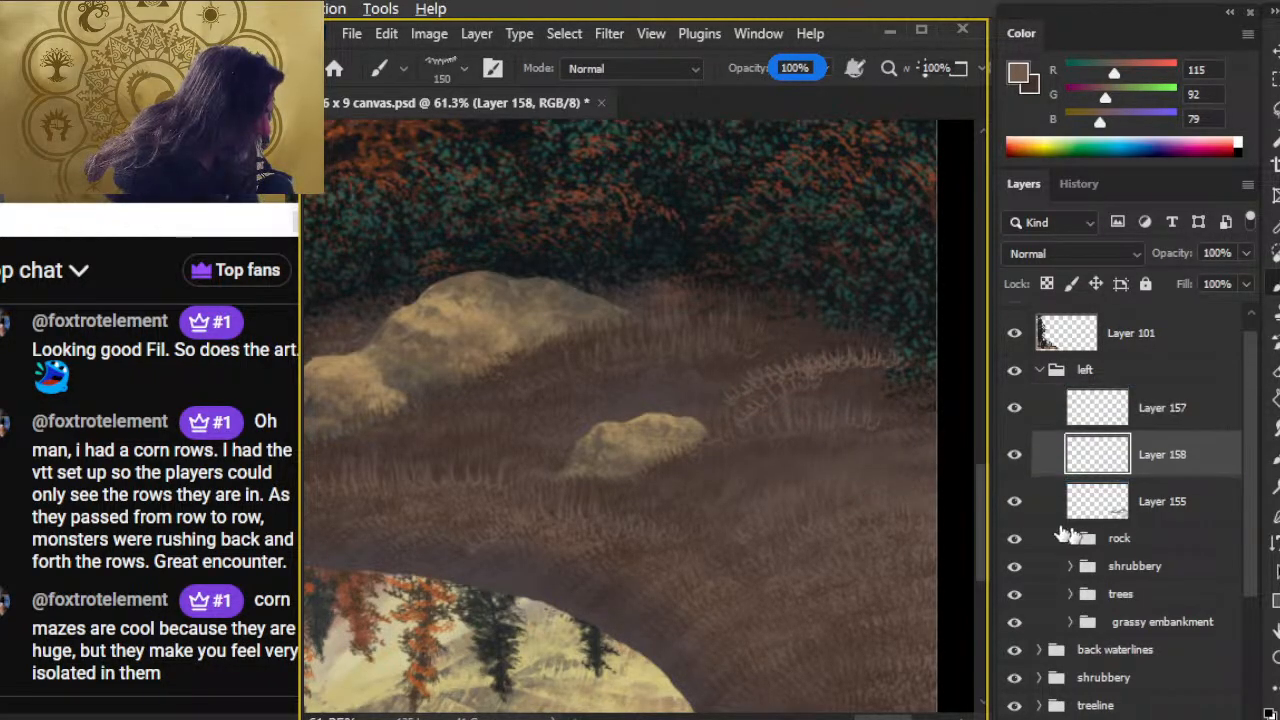
drag(820, 391, 866, 391)
key(r)
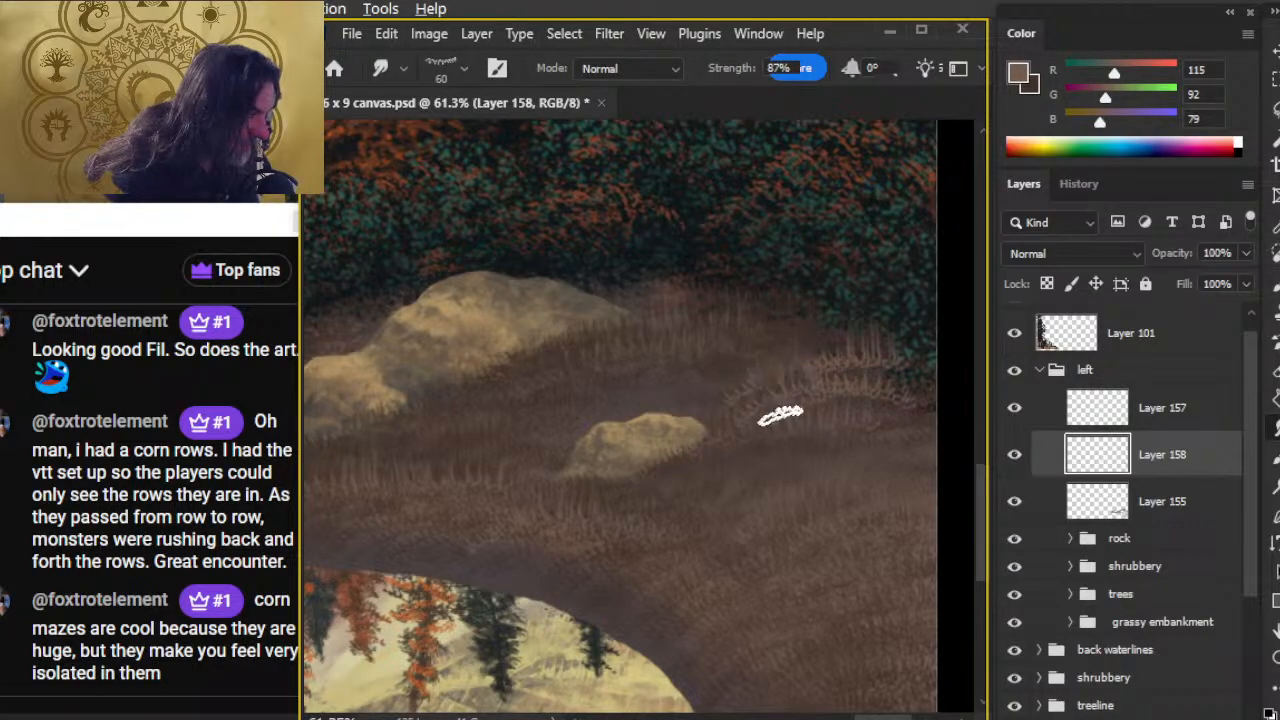
key(e)
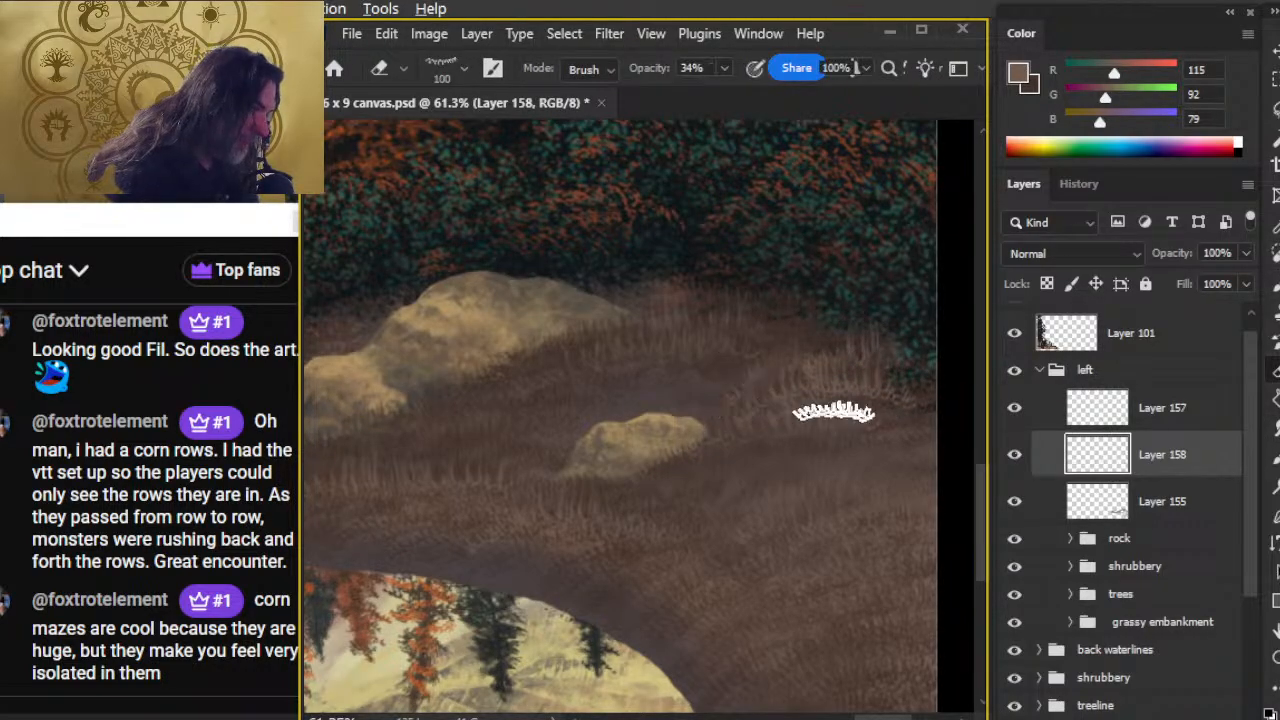
mouse_move(889, 362)
mouse_down()
mouse_move(906, 377)
mouse_move(903, 400)
mouse_up()
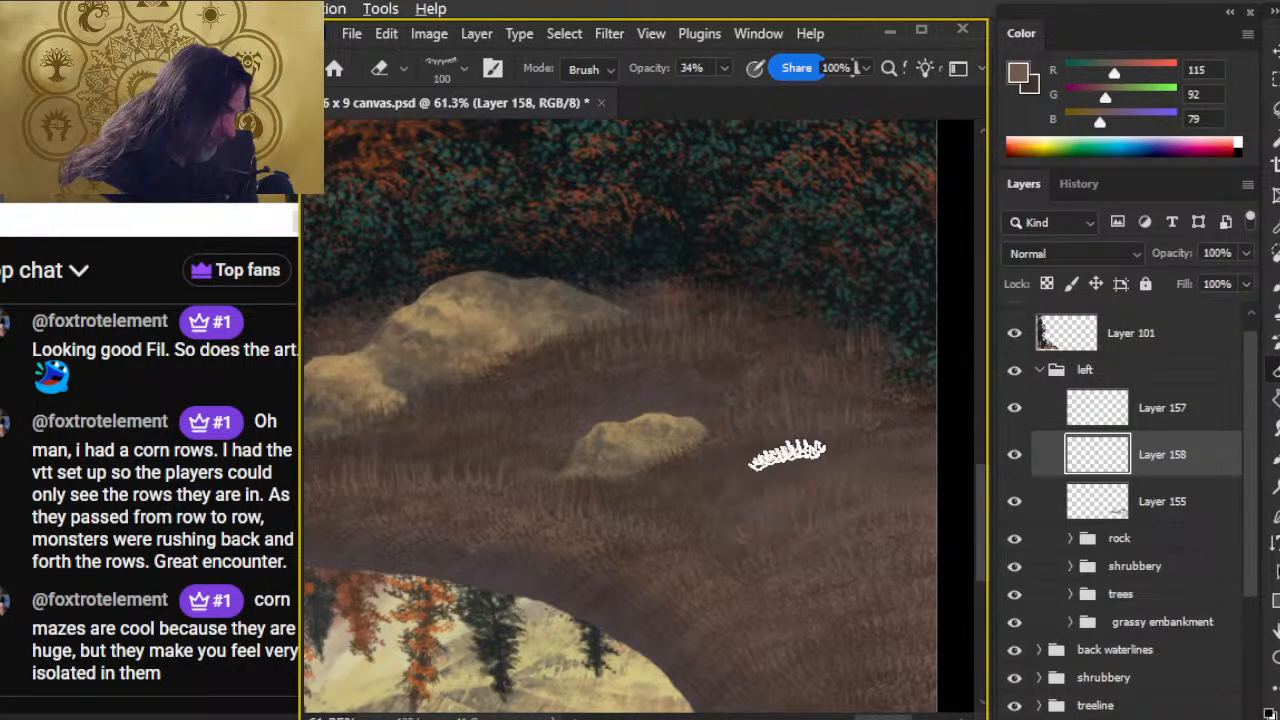
- Merge Layer 157 down into Layer 158
click(1100, 425)
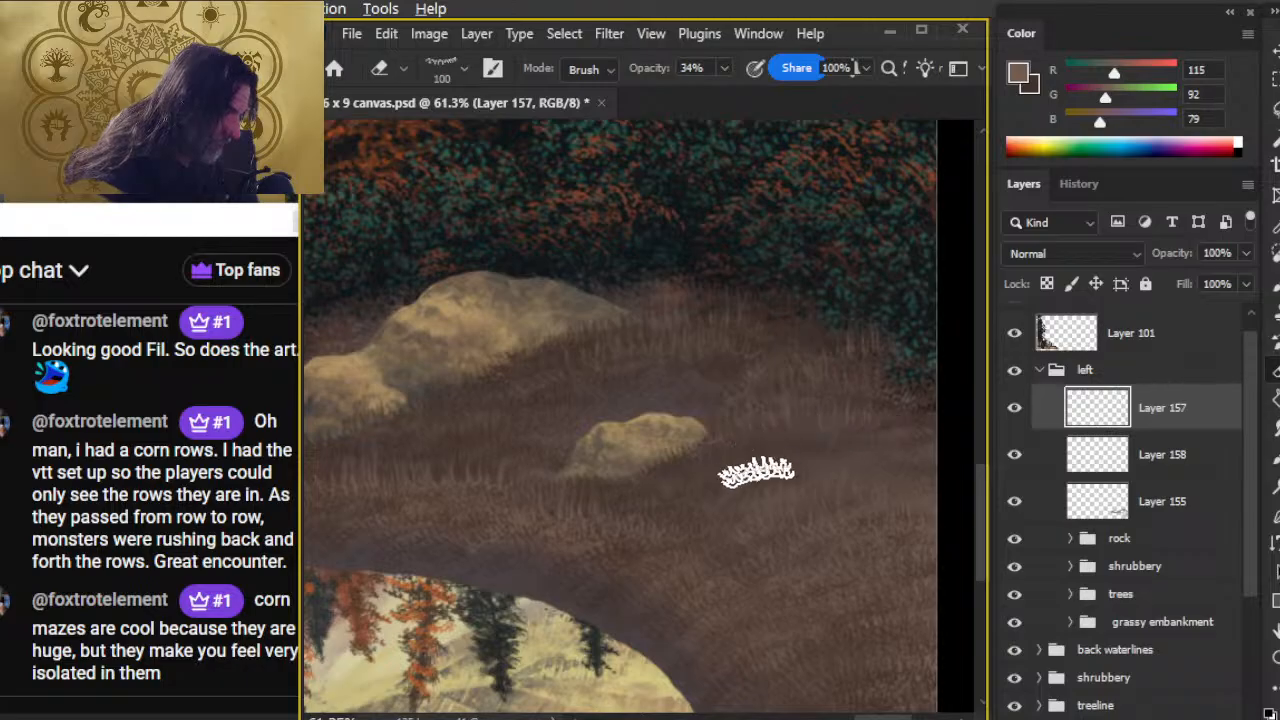
mouse_move(652, 620)
mouse_down()
mouse_move(657, 571)
mouse_move(755, 546)
mouse_up()
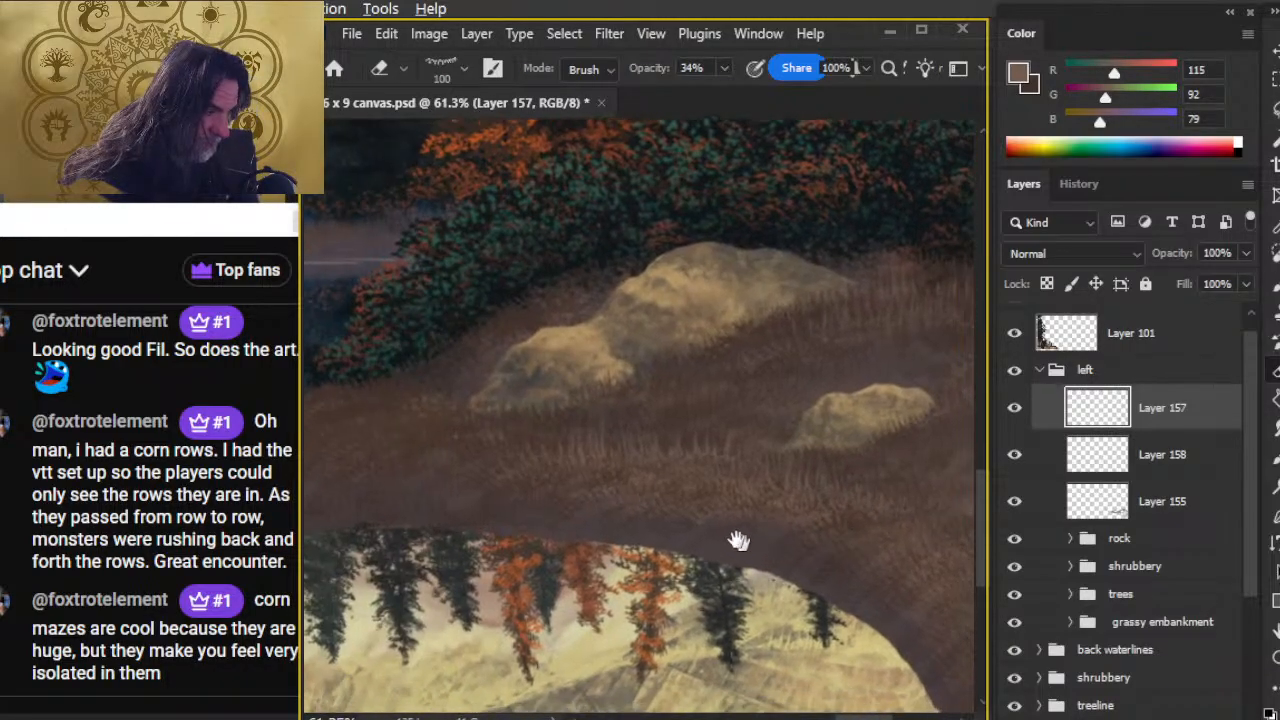
right_click(1157, 404)
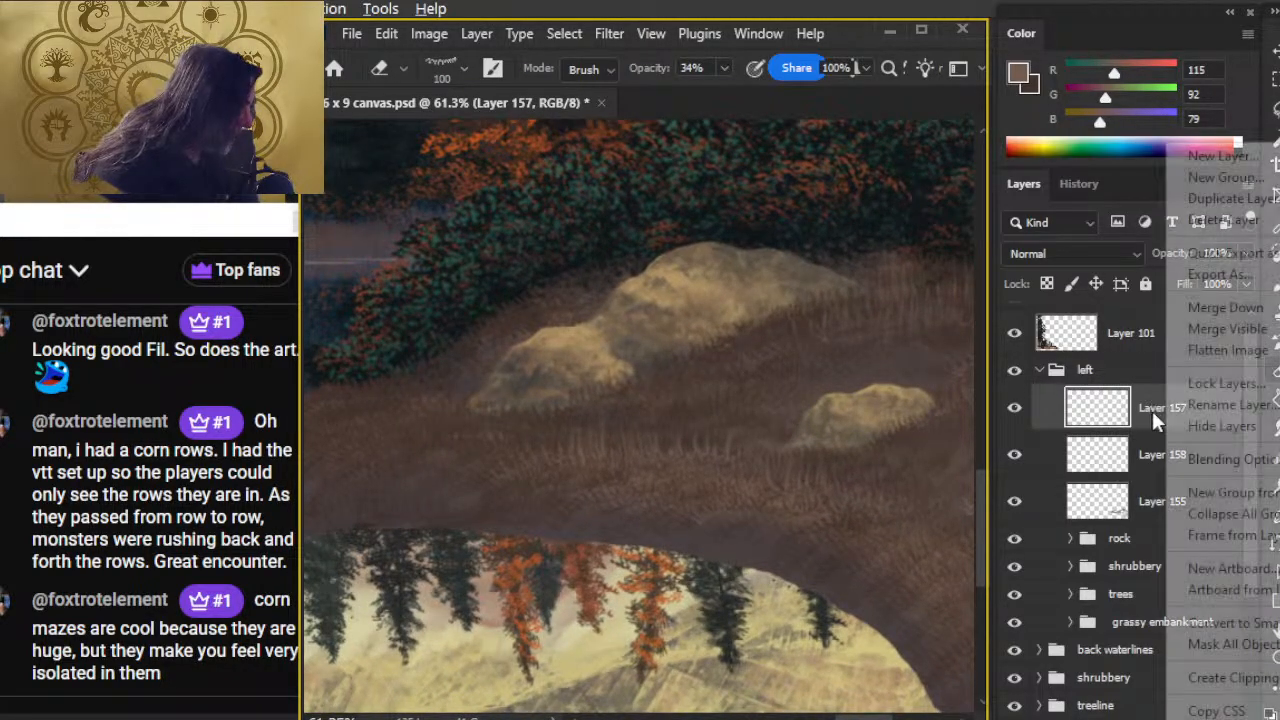
click(1226, 308)
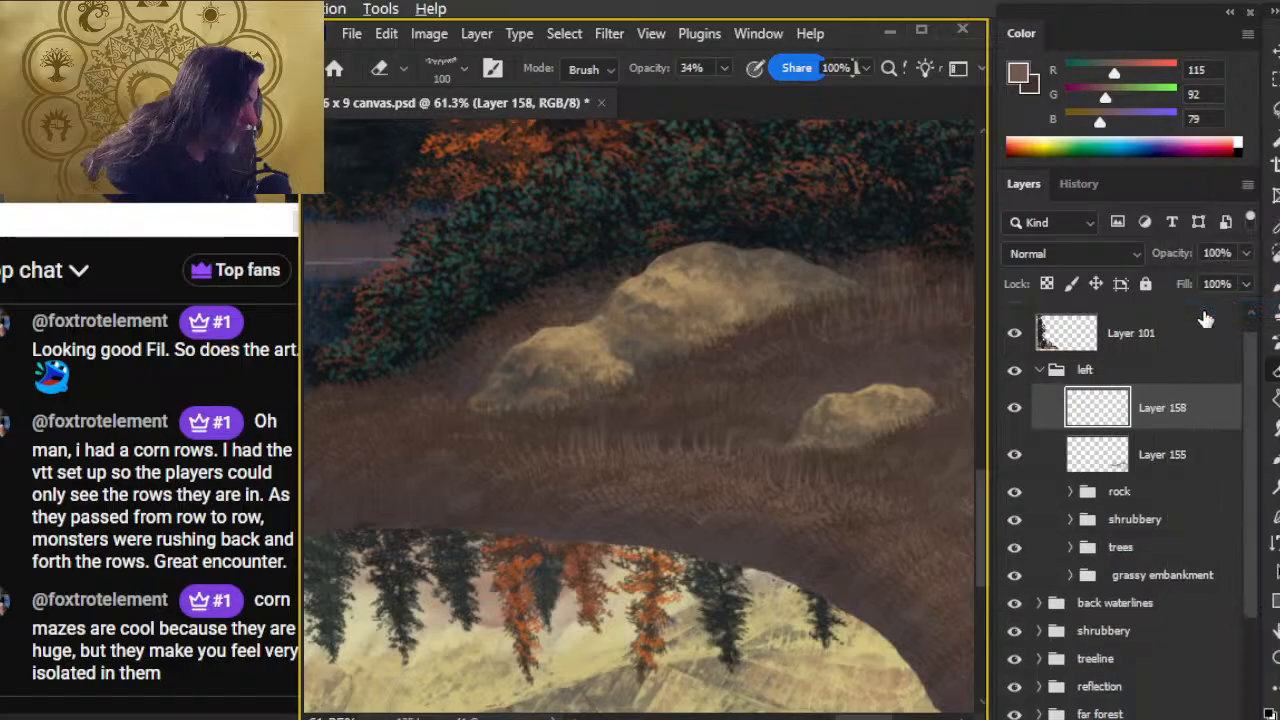
- Add a new layer beneath Layer 158 and paint lighter grass below the large boulder's left end, blending it with the Eraser and Smudge
key(ctrl+alt+shift+n)
drag(1172, 414, 1168, 466)
drag(700, 512, 700, 471)
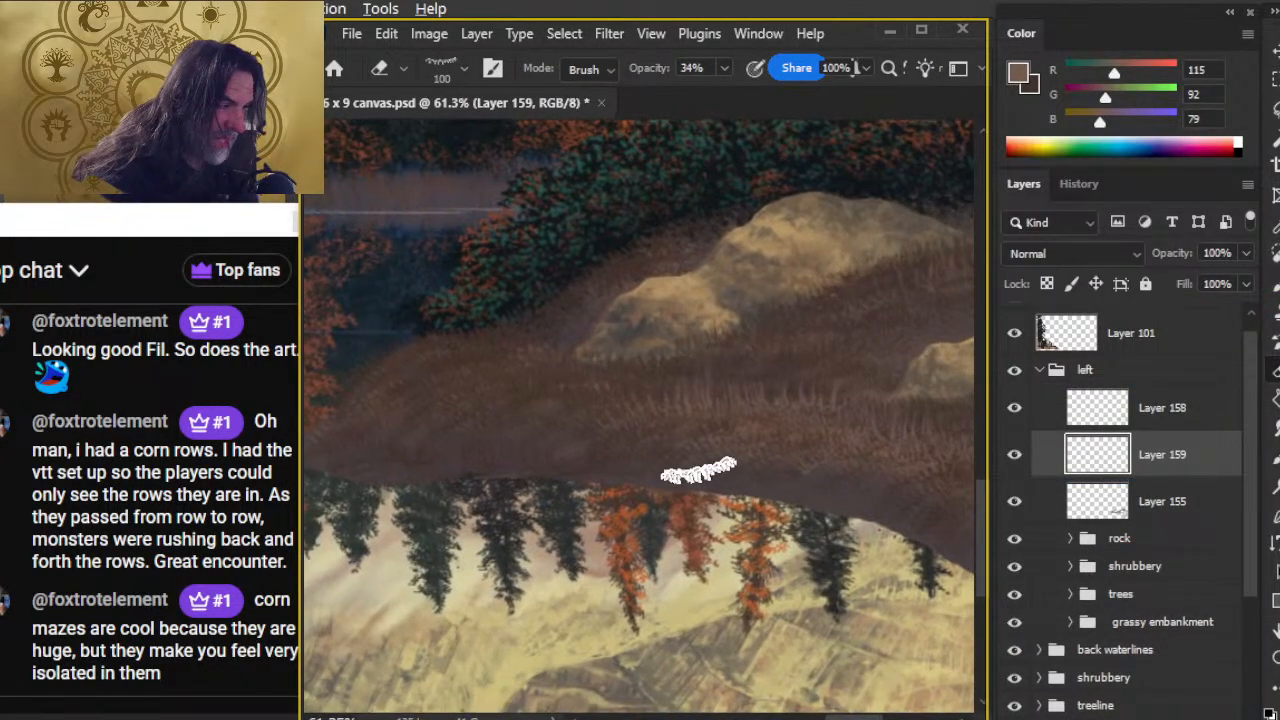
key(b)
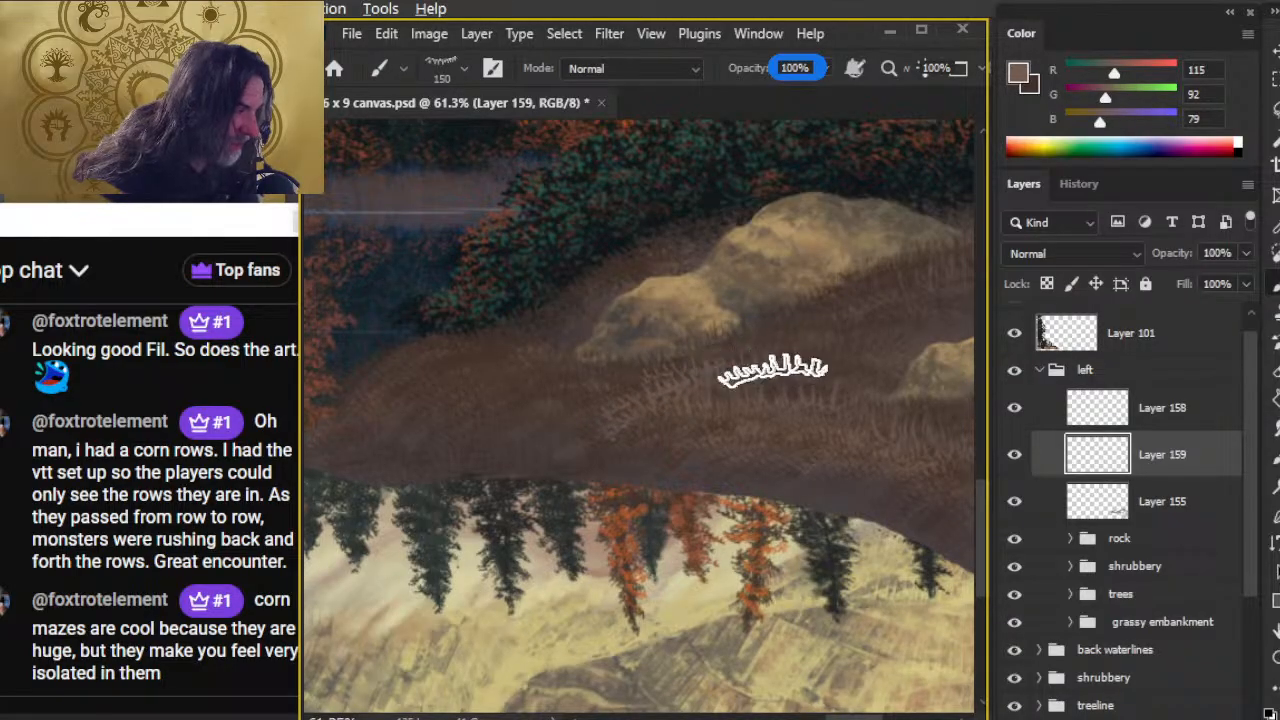
key(e)
key(r)
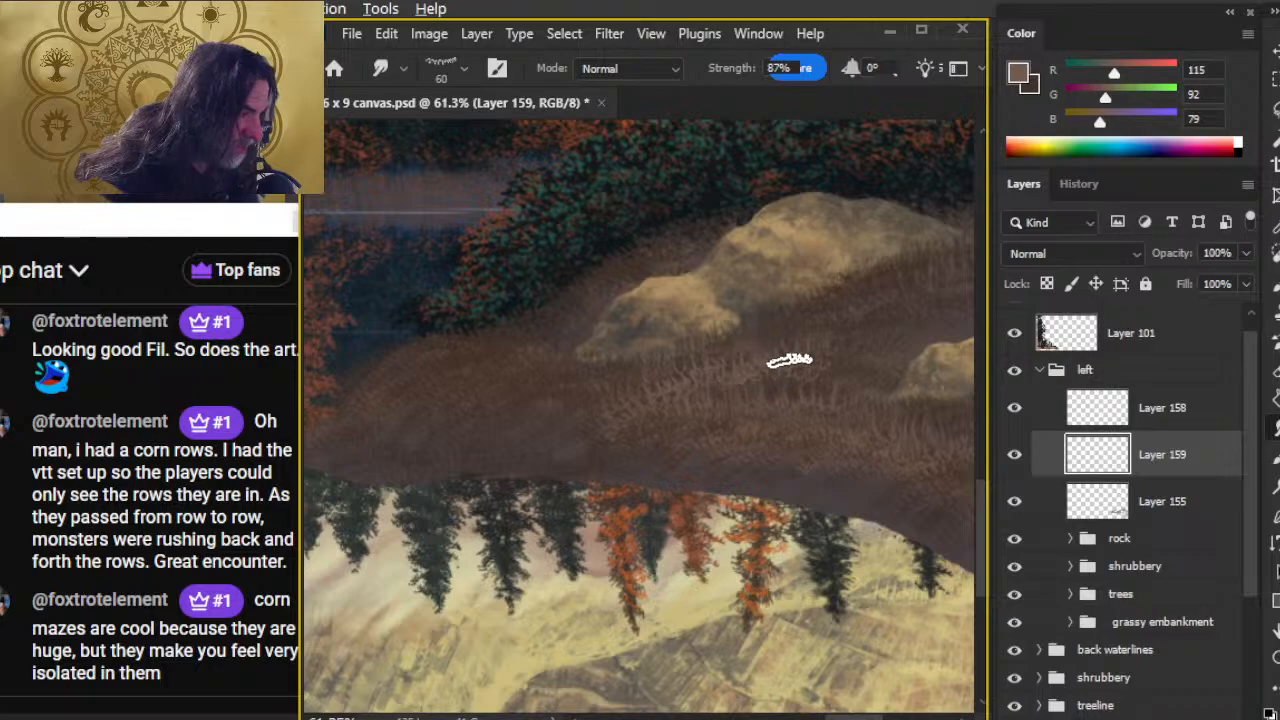
key(e)
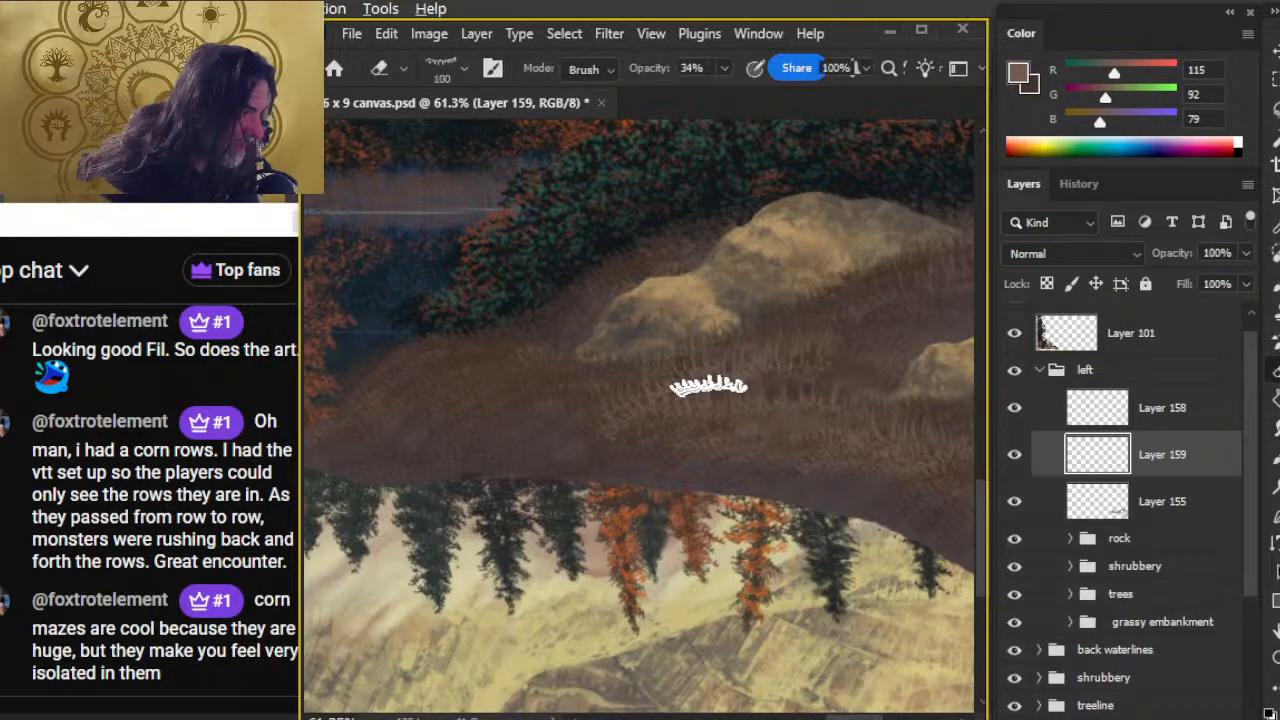
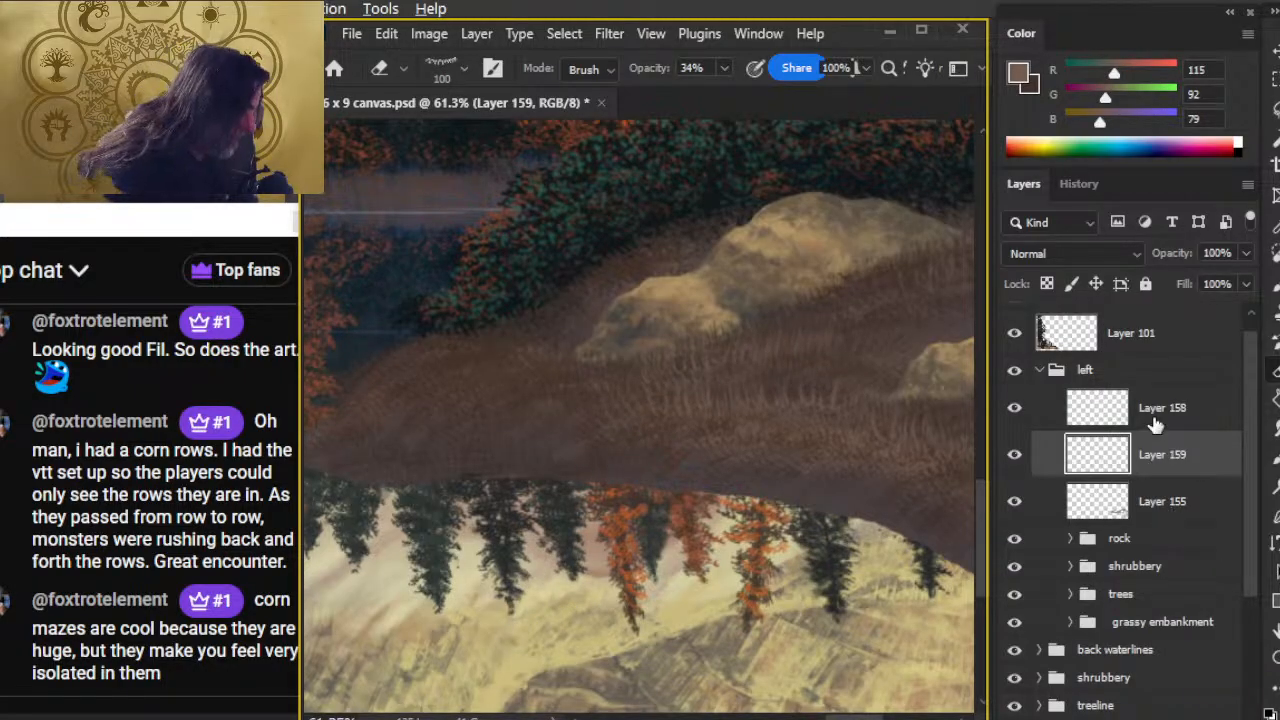
- Paint lighter grass on the bank's left end, left of the boulders, and soften it with the 34% Eraser and 87% Smudge
mouse_move(669, 450)
mouse_down()
mouse_move(475, 413)
mouse_move(519, 406)
mouse_move(524, 383)
mouse_move(460, 405)
mouse_move(487, 452)
mouse_up()
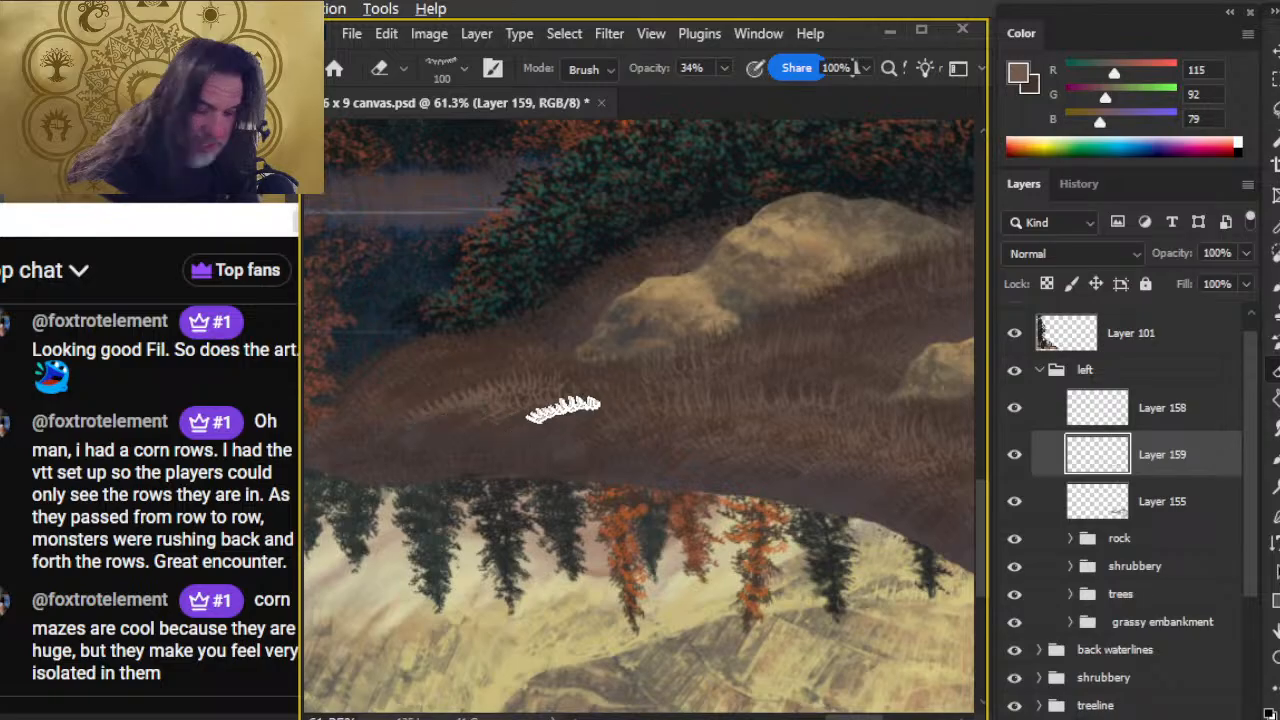
mouse_move(511, 422)
mouse_down()
mouse_move(521, 498)
mouse_move(528, 398)
mouse_move(560, 409)
mouse_move(399, 433)
mouse_move(521, 397)
mouse_up()
key(r)
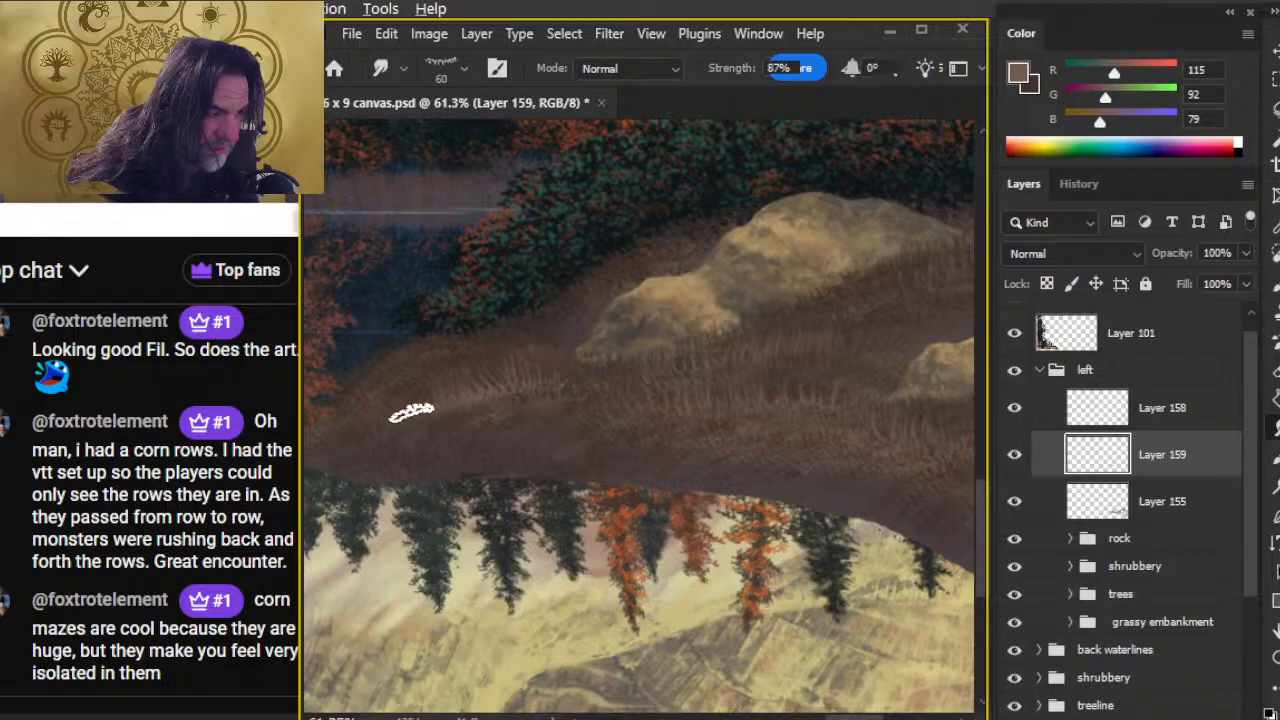
key(e)
mouse_move(463, 455)
mouse_down()
mouse_move(477, 402)
mouse_move(440, 409)
mouse_move(572, 374)
mouse_move(454, 416)
mouse_up()
- Paint lighter grass below and to the right of the small boulder, blending it with the 87% Smudge and 34% Eraser
key(b)
drag(850, 521, 457, 502)
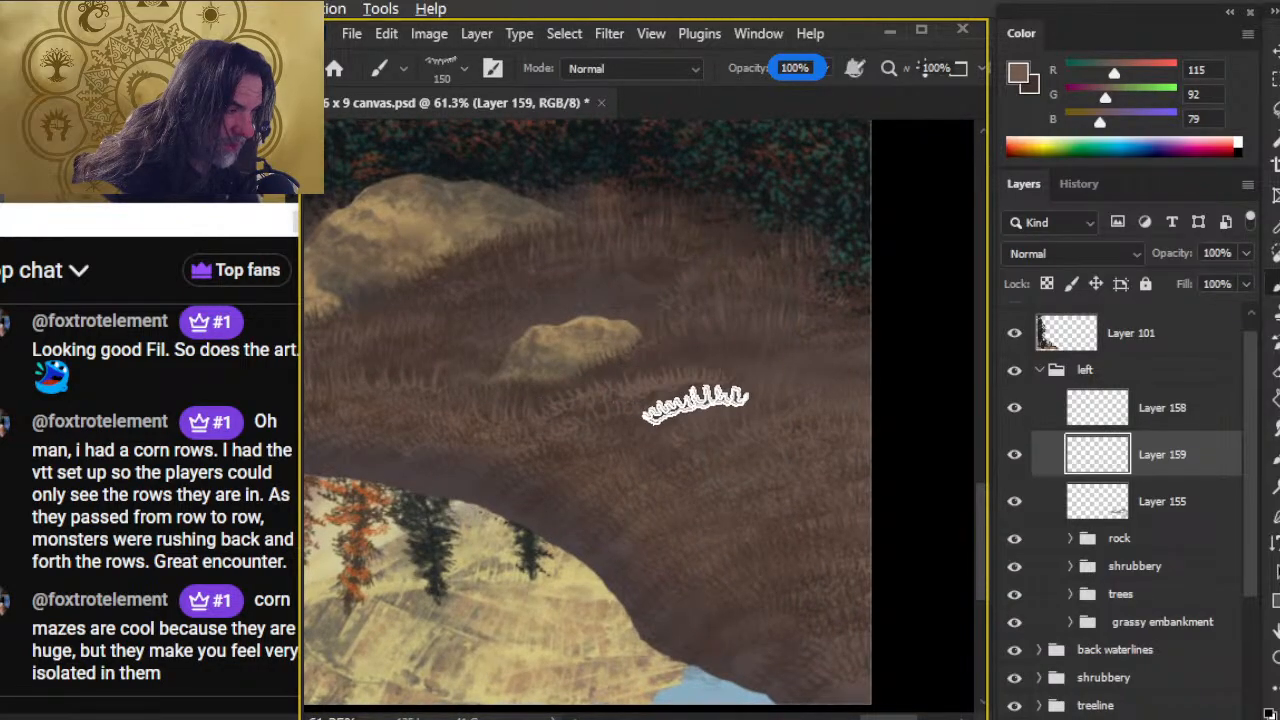
key(r)
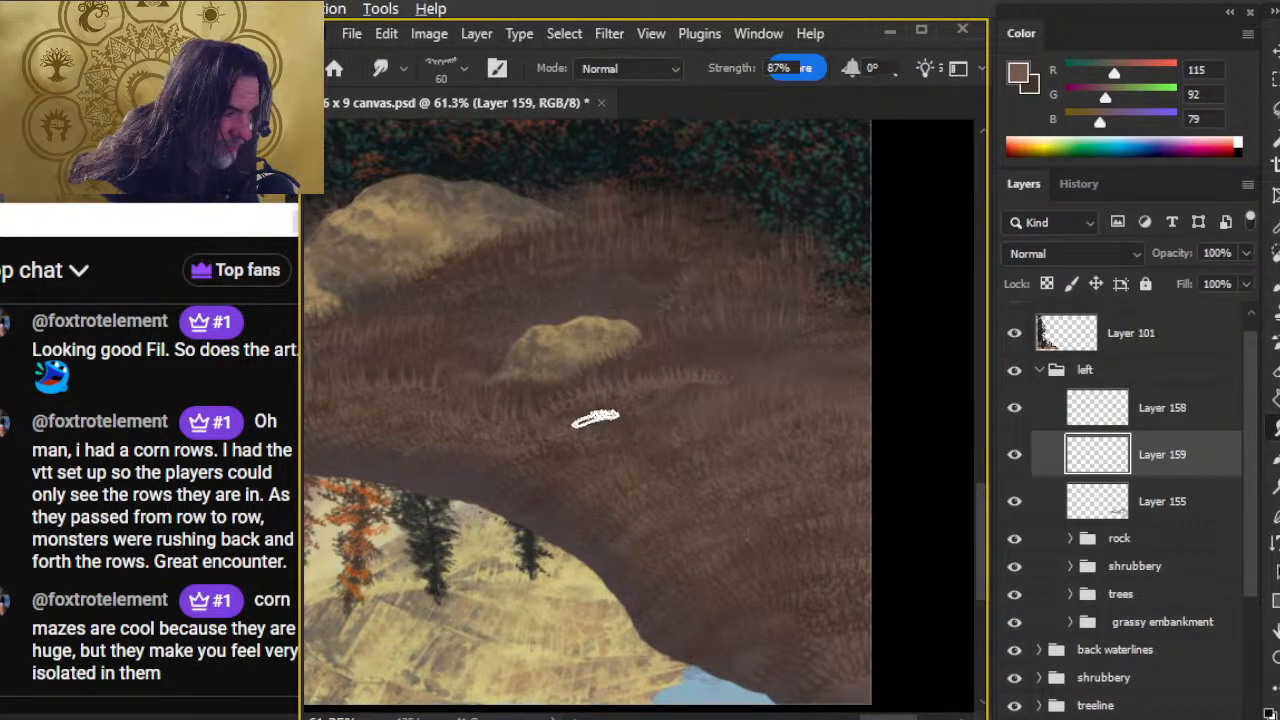
key(e)
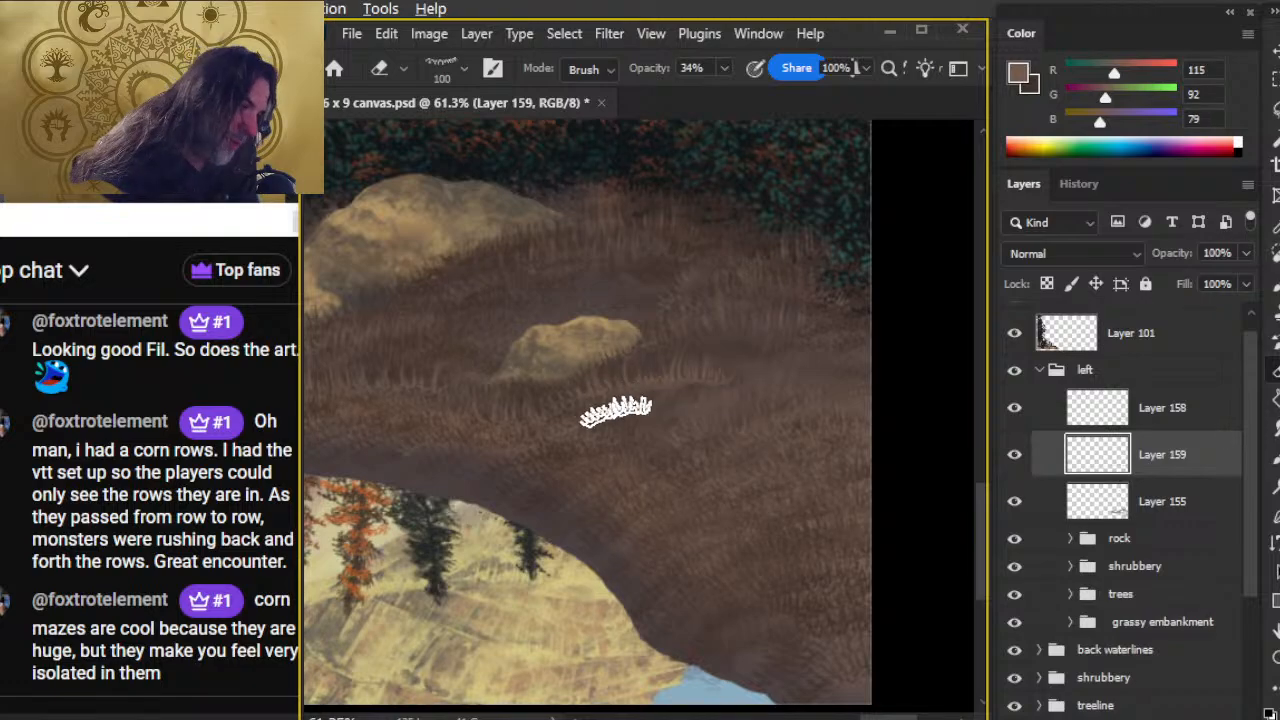
key(b)
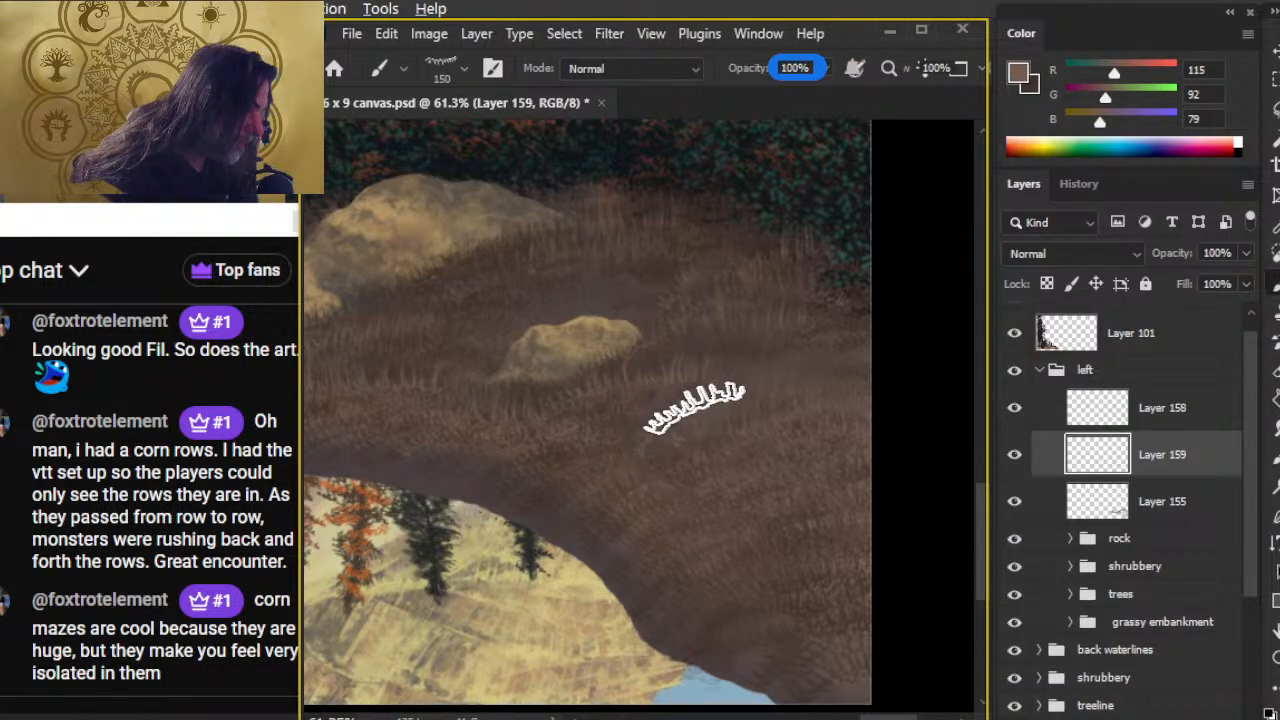
key(r)
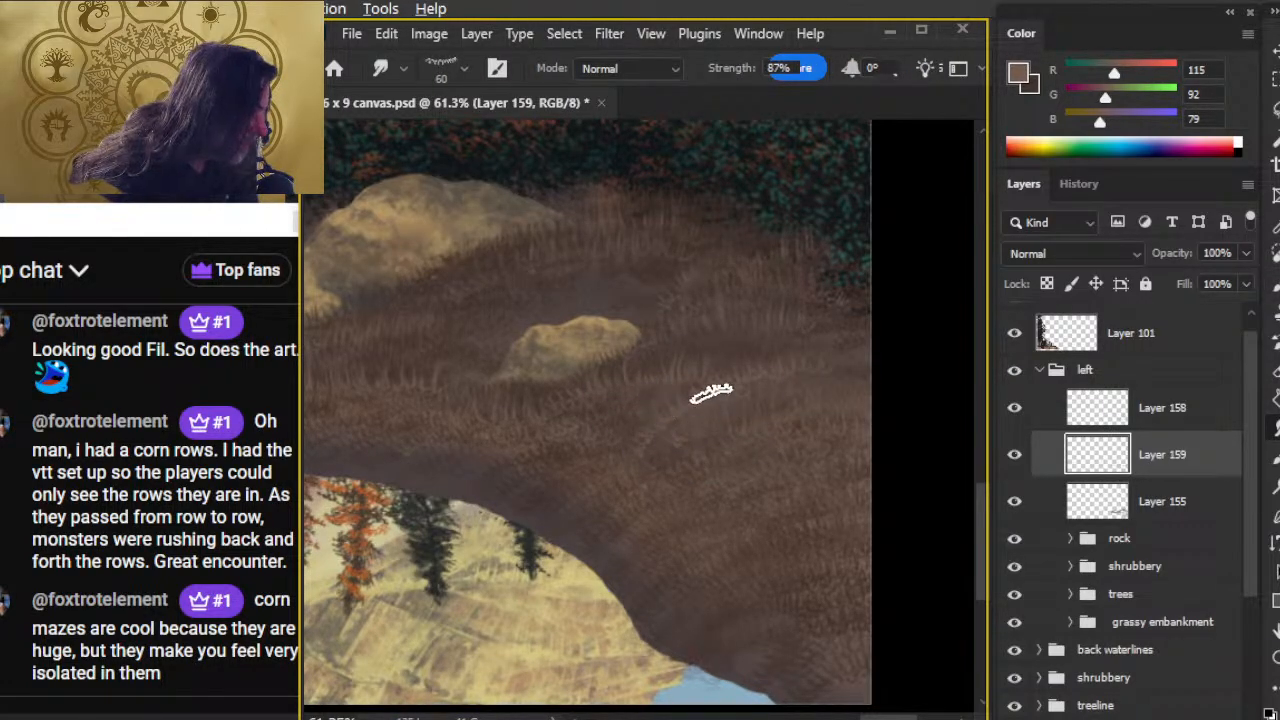
key(e)
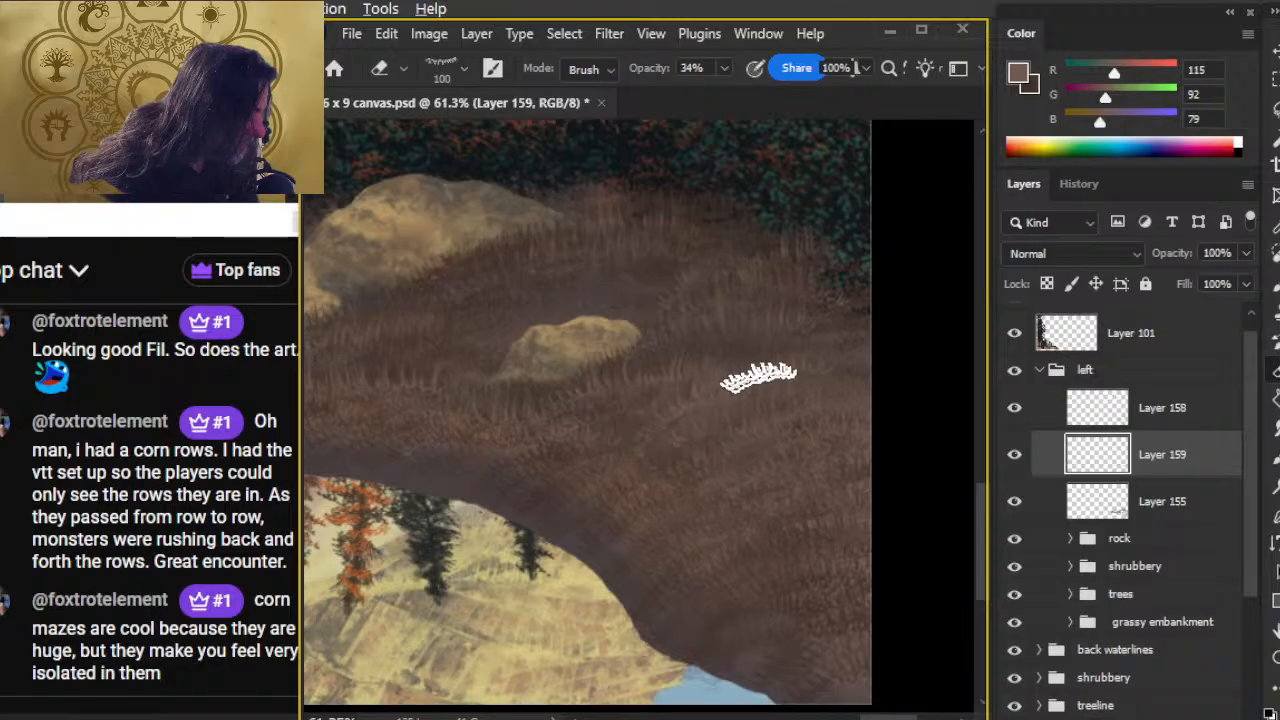
- Paint lighter grass with the 200-pixel brush across the bank's right-hand slope and soften it with the 87% Smudge and 34% Eraser
key(b)
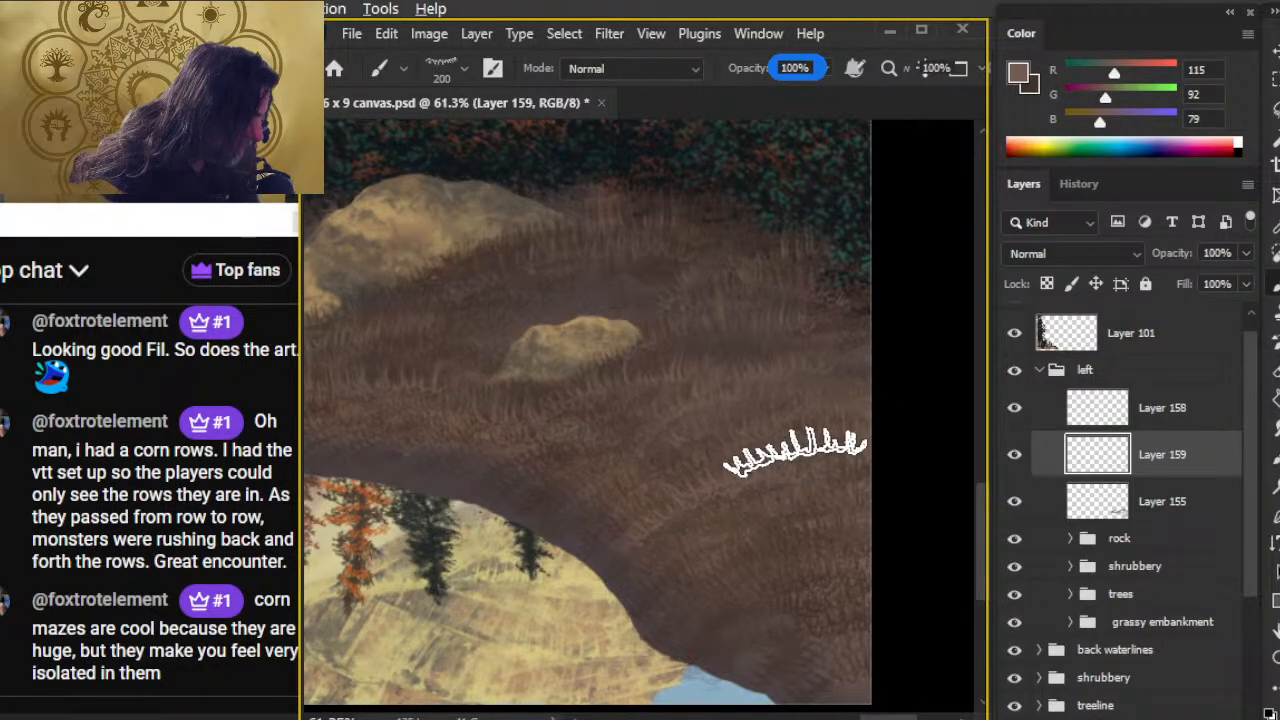
key(r)
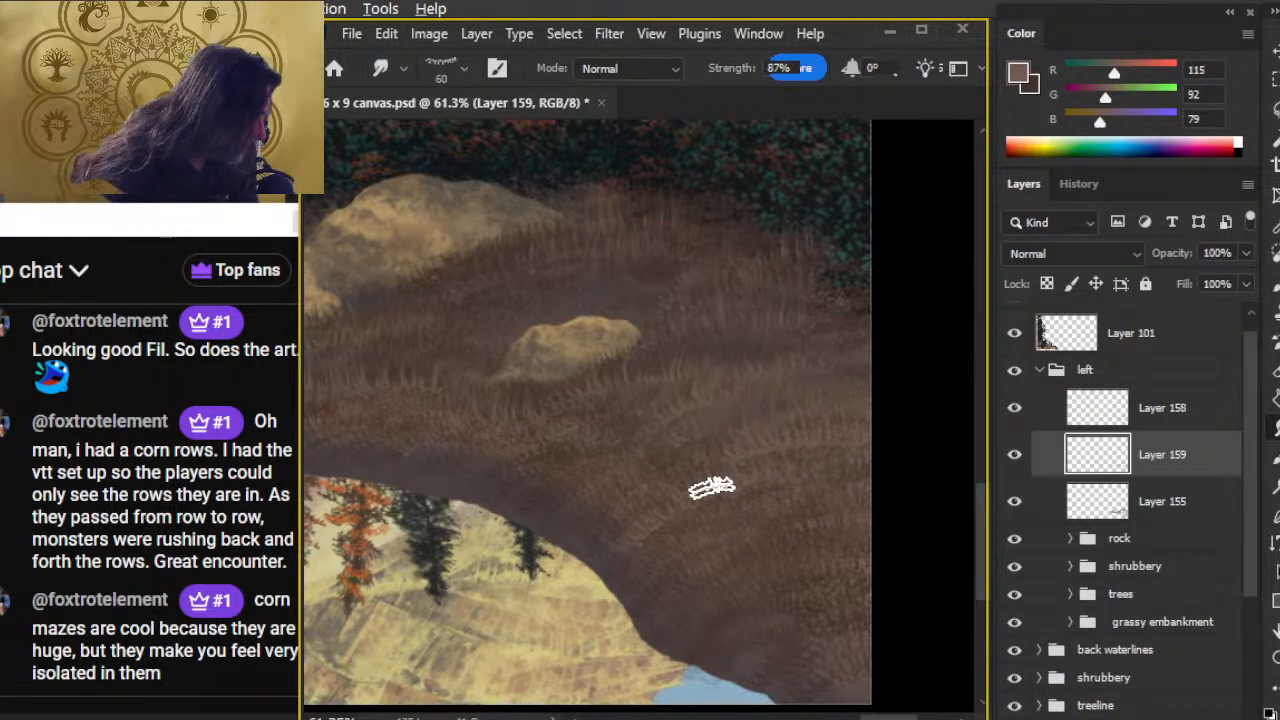
key(e)
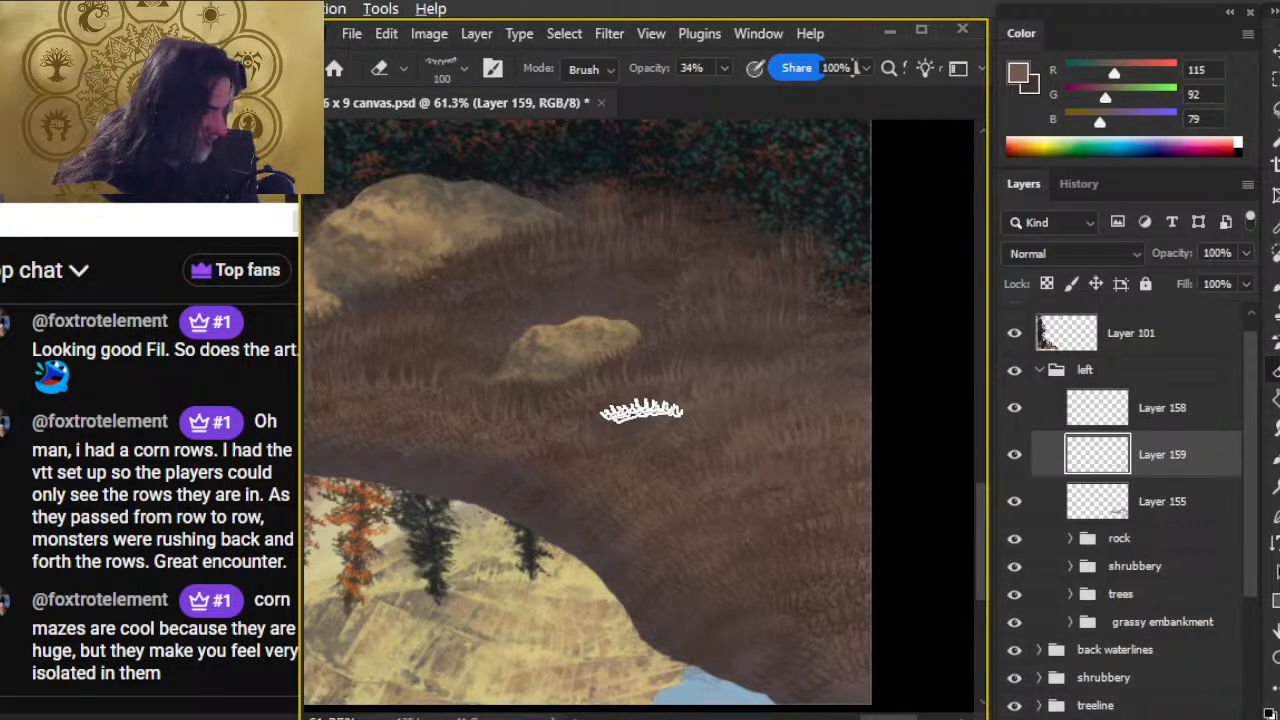
key(z)
click(463, 497)
mouse_move(777, 570)
mouse_down()
mouse_move(664, 552)
mouse_move(762, 552)
mouse_up()
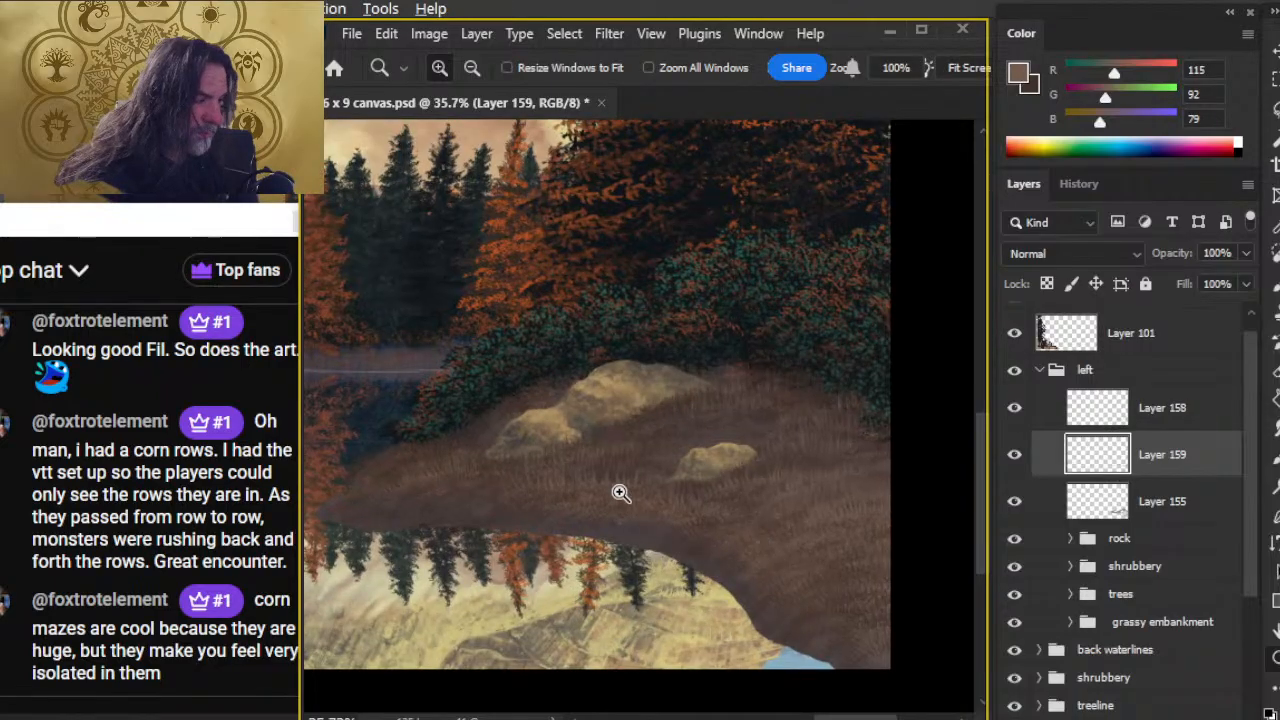
- Add a new layer and paint brown grass tufts on the slope between the rocks with the 175 px grass brush, softening them with the Eraser
drag(618, 489, 730, 507)
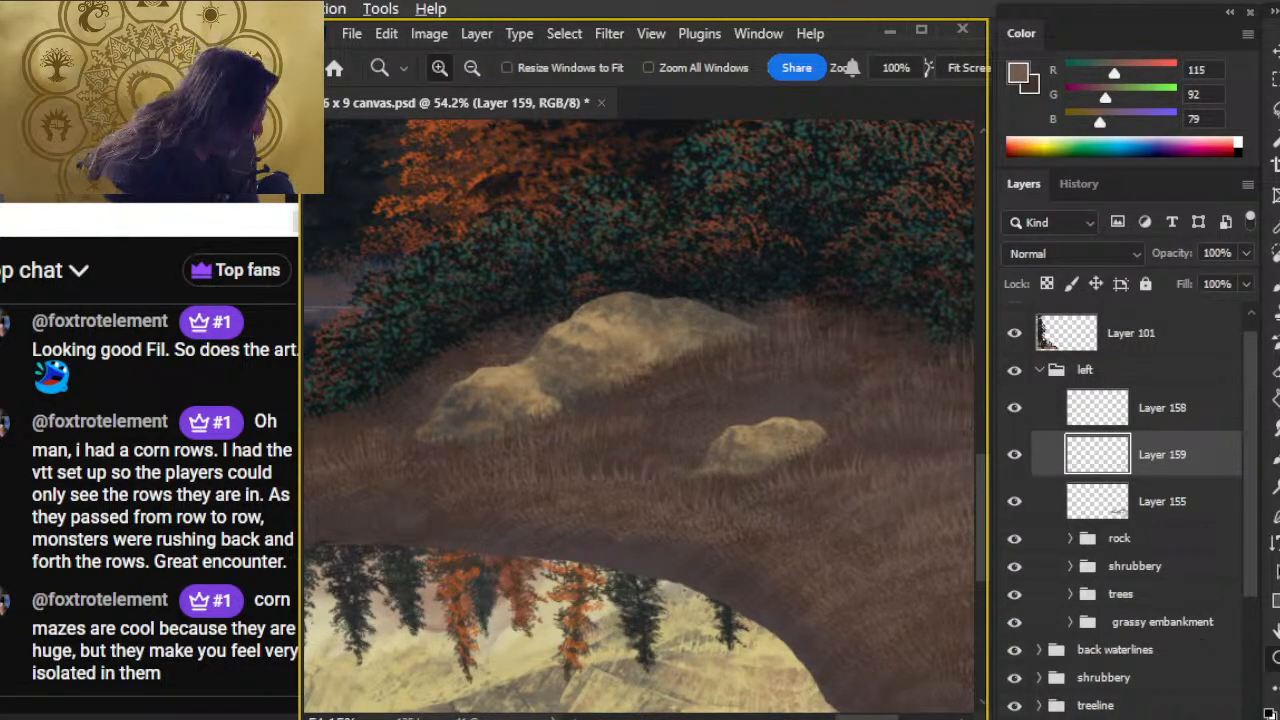
key(ctrl+shift+alt+n)
key(b)
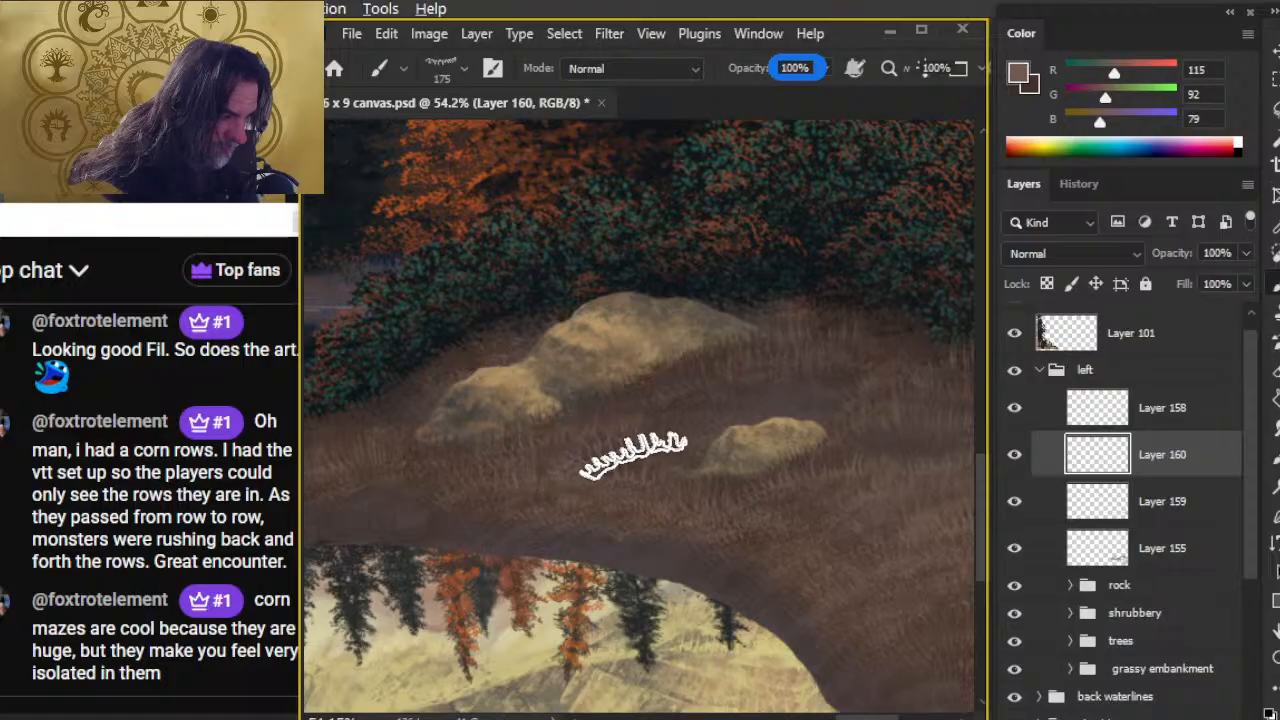
key(e)
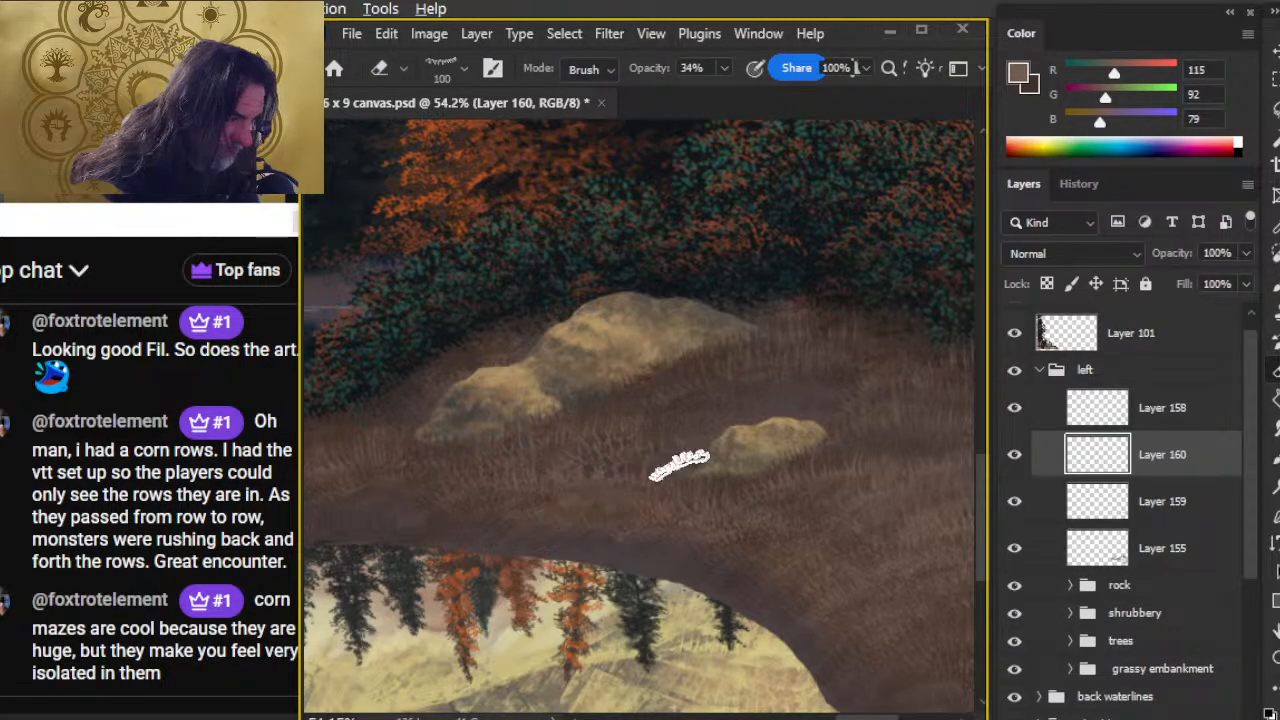
key(r)
key(e)
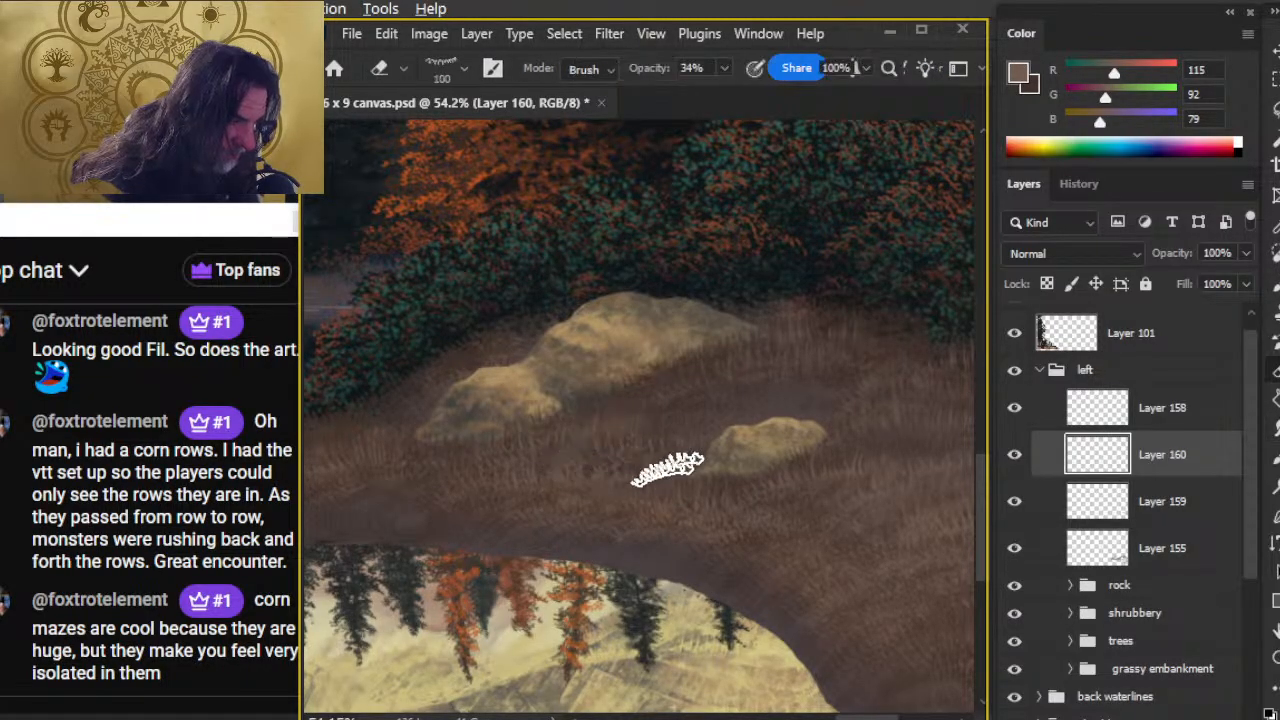
- Paint grass strokes on the ground behind the small rock, blending them with the Smudge tool and the 34% Eraser
key(b)
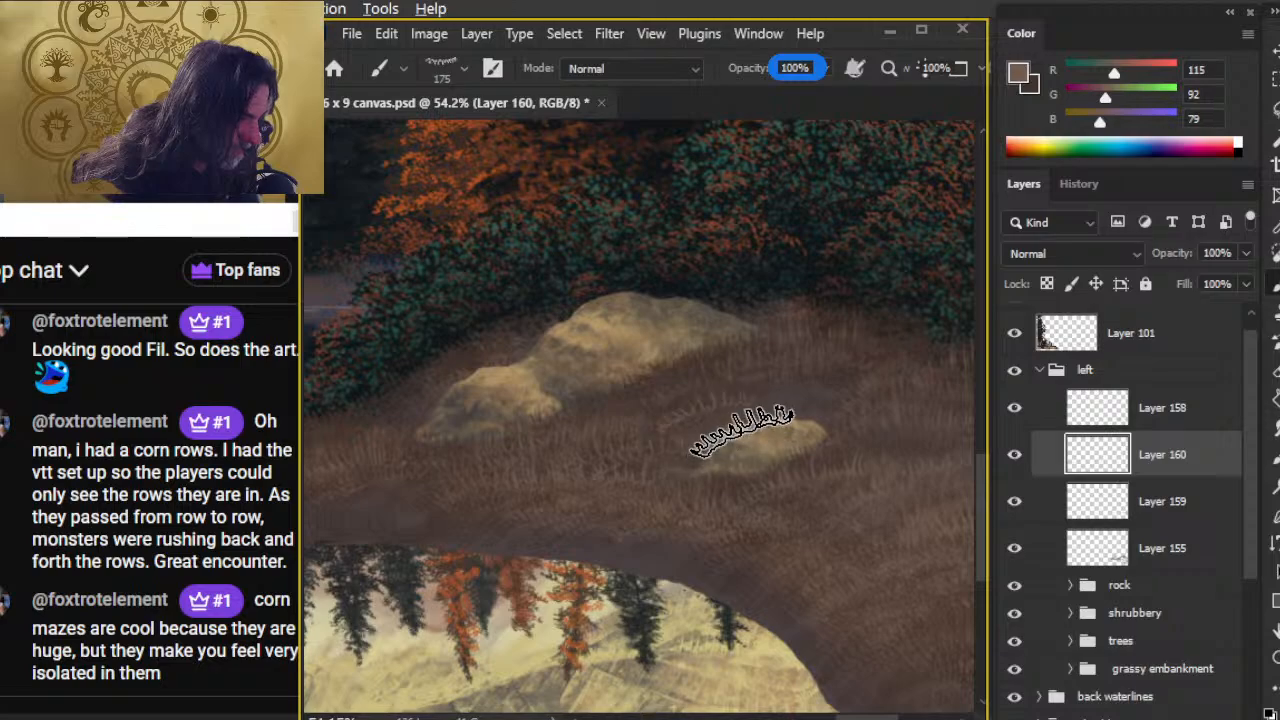
key(r)
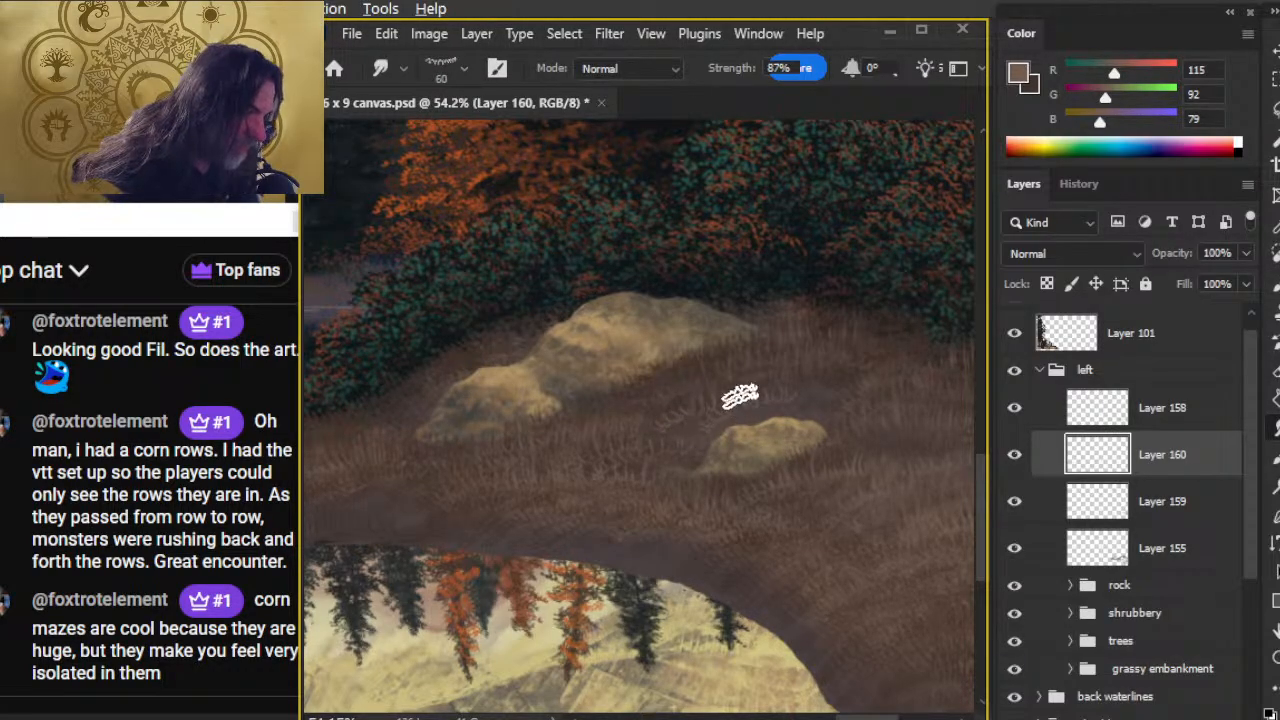
key(e)
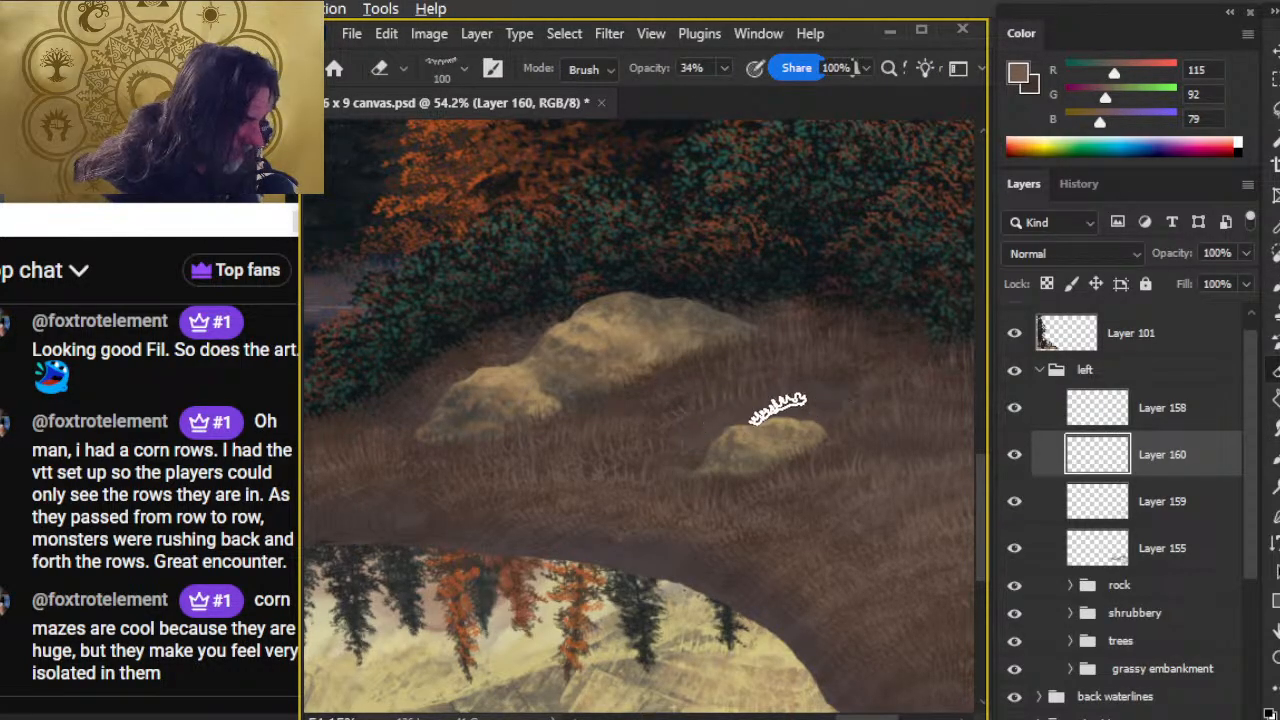
key(z)
drag(808, 574, 735, 566)
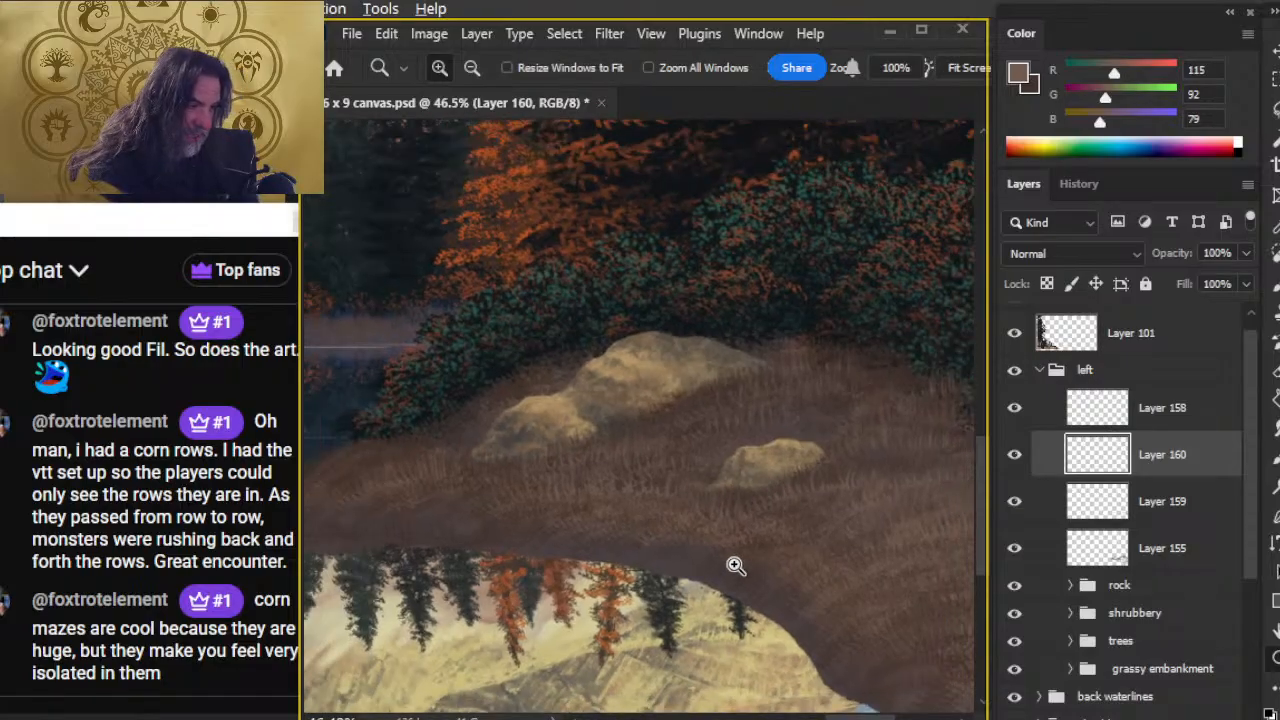
click(697, 541)
key(e)
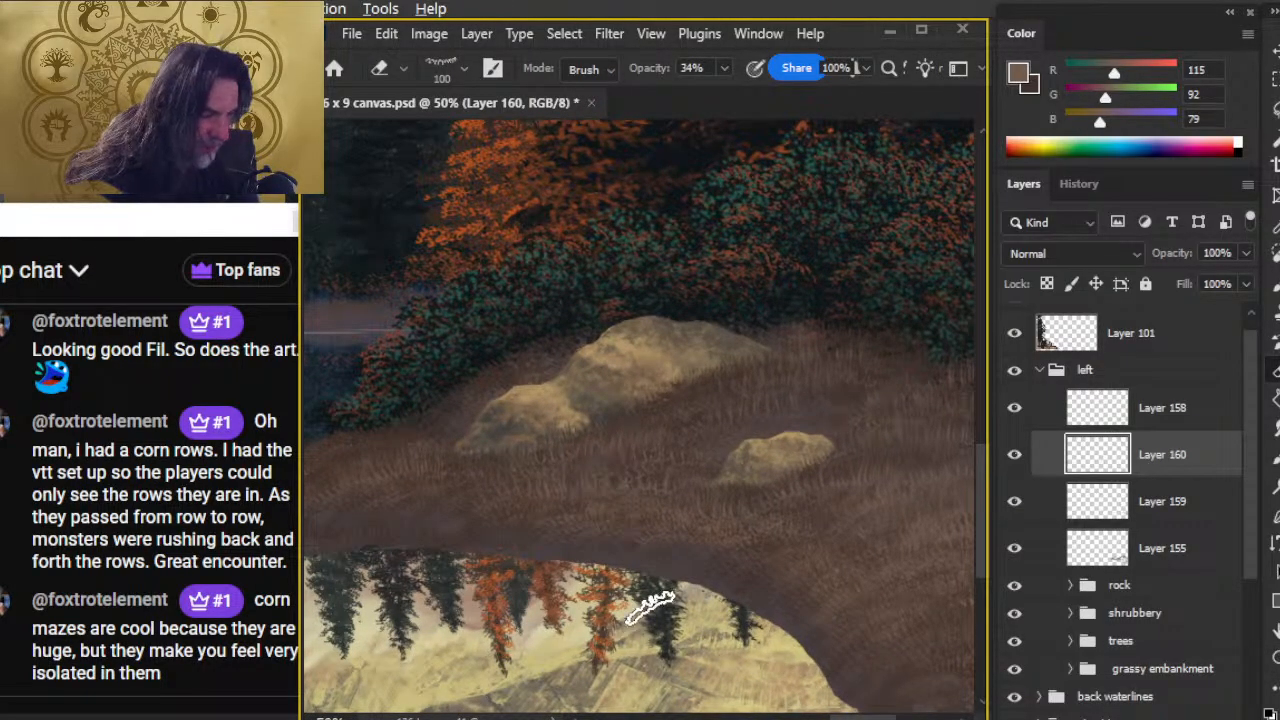
- Paint a row of grass between the shrubbery and the large rock, smudging and partly erasing it into the ground
key(z)
mouse_move(431, 423)
mouse_down()
mouse_move(502, 423)
mouse_move(481, 435)
mouse_up()
key(b)
click(516, 371)
key(e)
key(r)
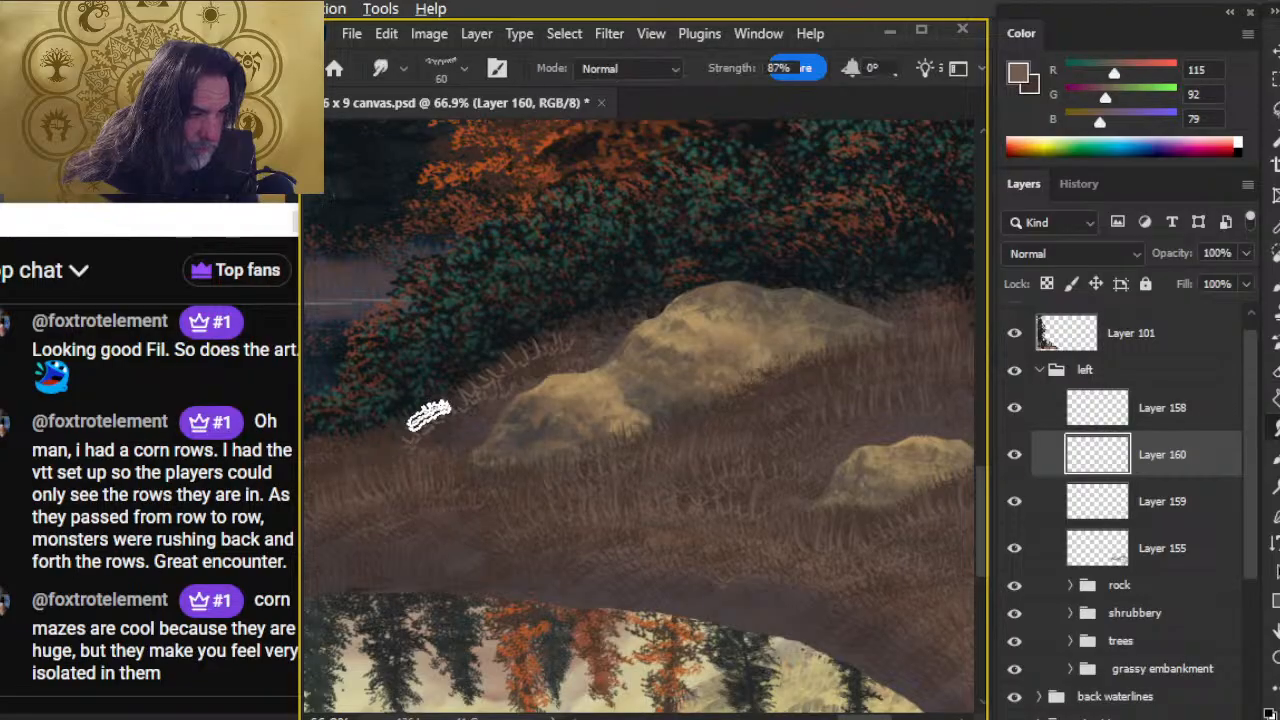
key(e)
drag(443, 426, 567, 363)
key(r)
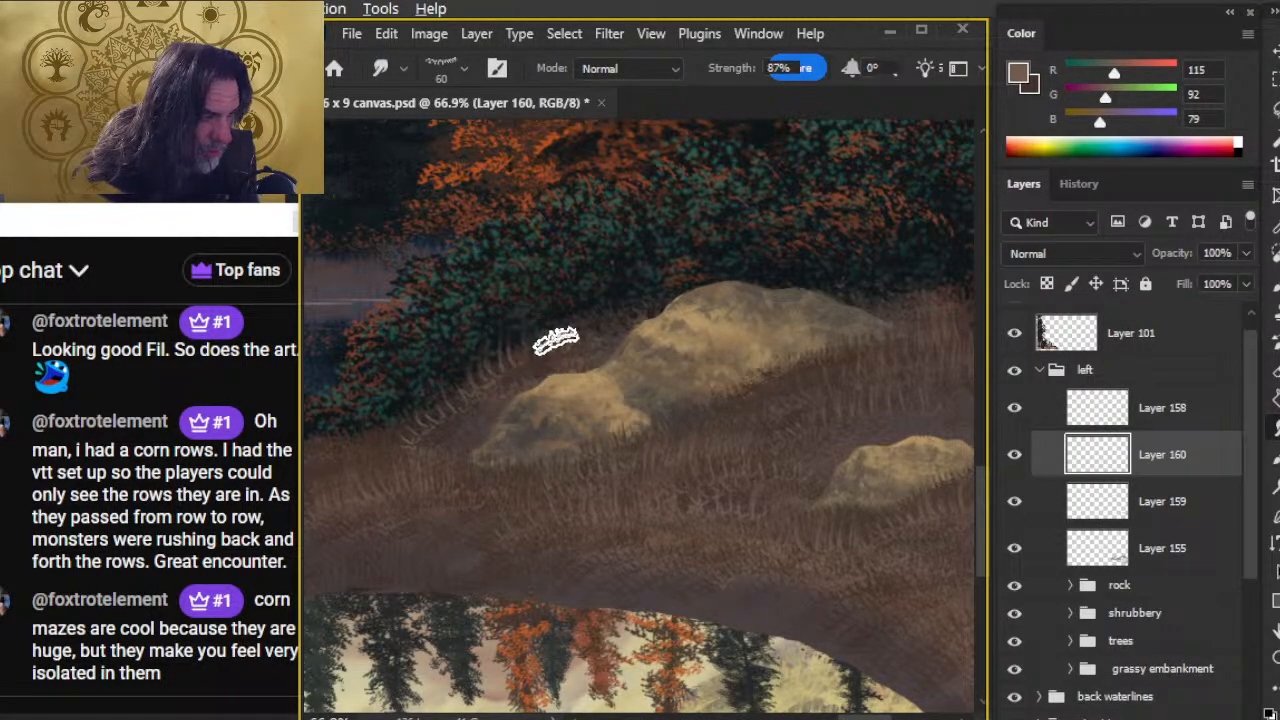
key(e)
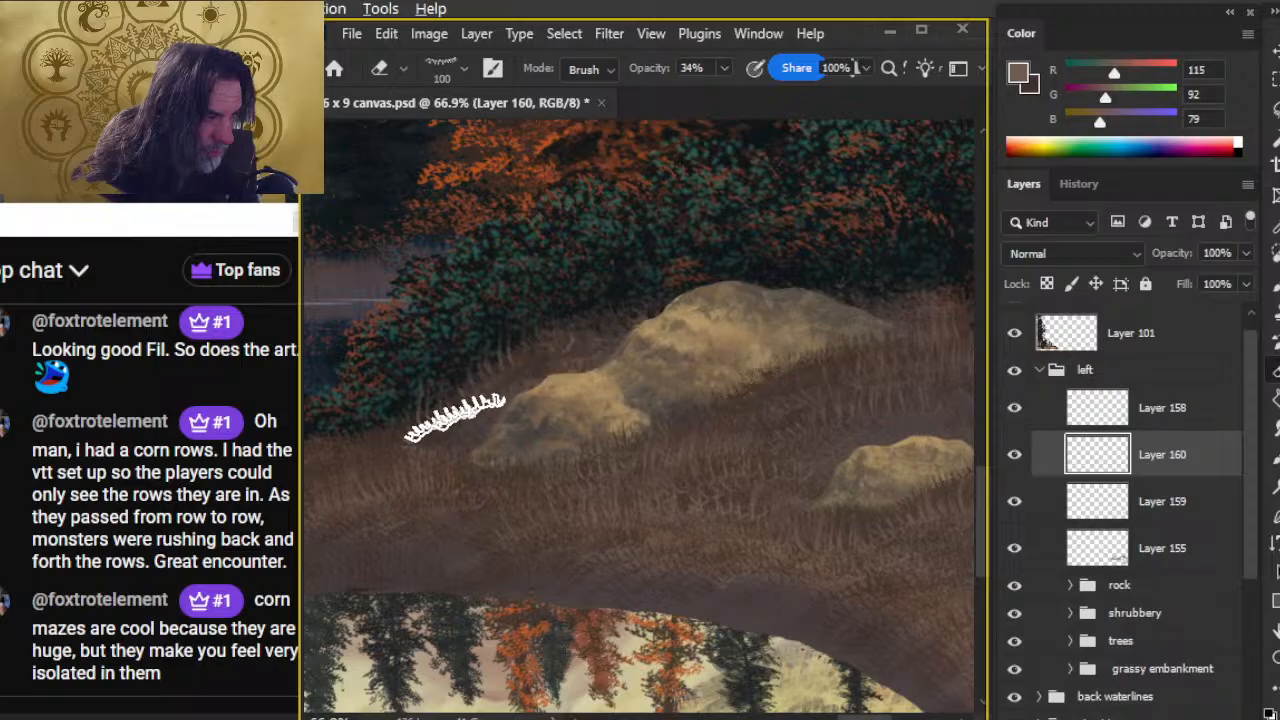
- Extend the grass across the slope beside the large rock toward the water, blending it with the Smudge tool and Eraser
mouse_move(434, 491)
mouse_down()
mouse_move(646, 449)
mouse_move(600, 450)
mouse_up()
mouse_move(607, 390)
mouse_down()
mouse_move(557, 409)
mouse_move(563, 423)
mouse_move(534, 420)
mouse_move(533, 477)
mouse_move(614, 420)
mouse_up()
key(r)
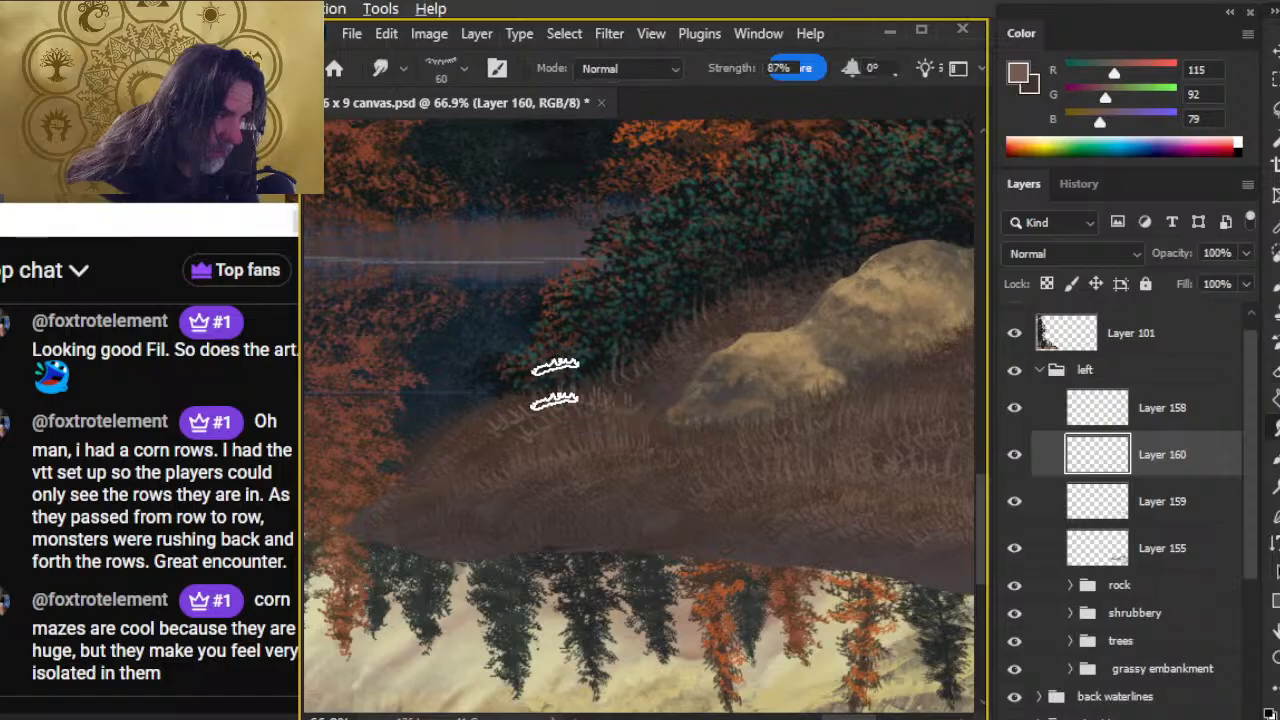
key(e)
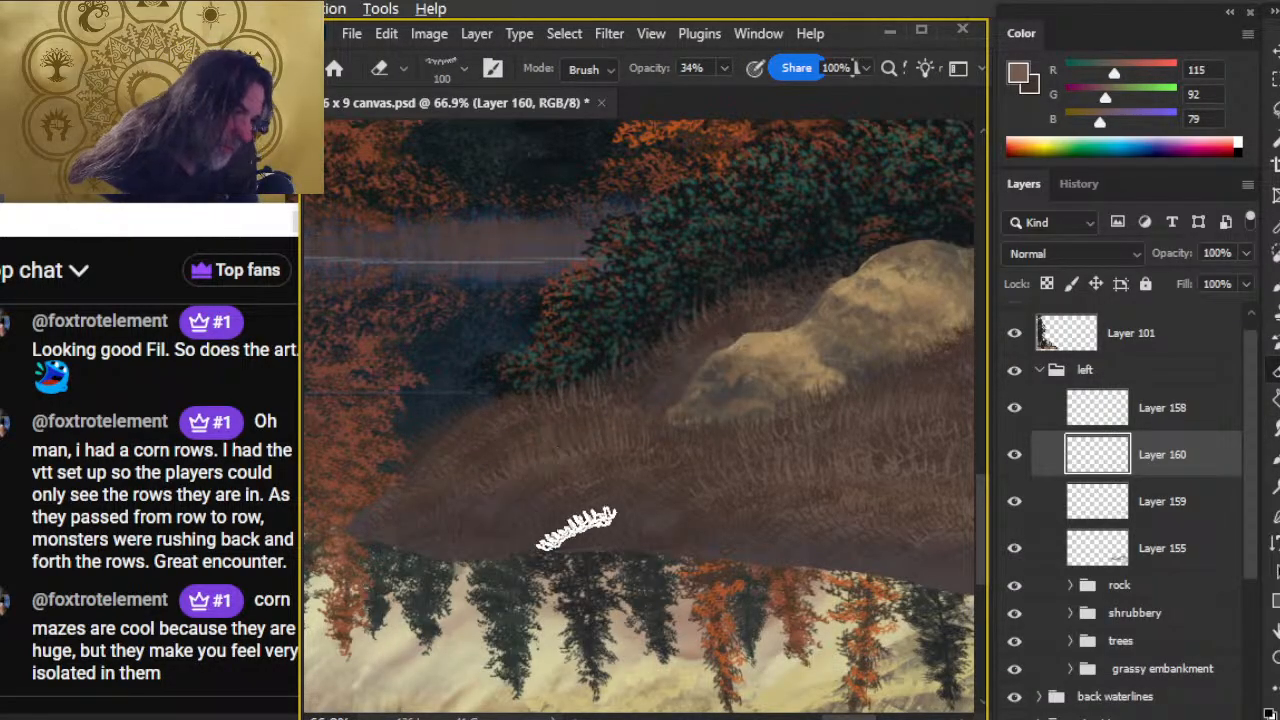
key(b)
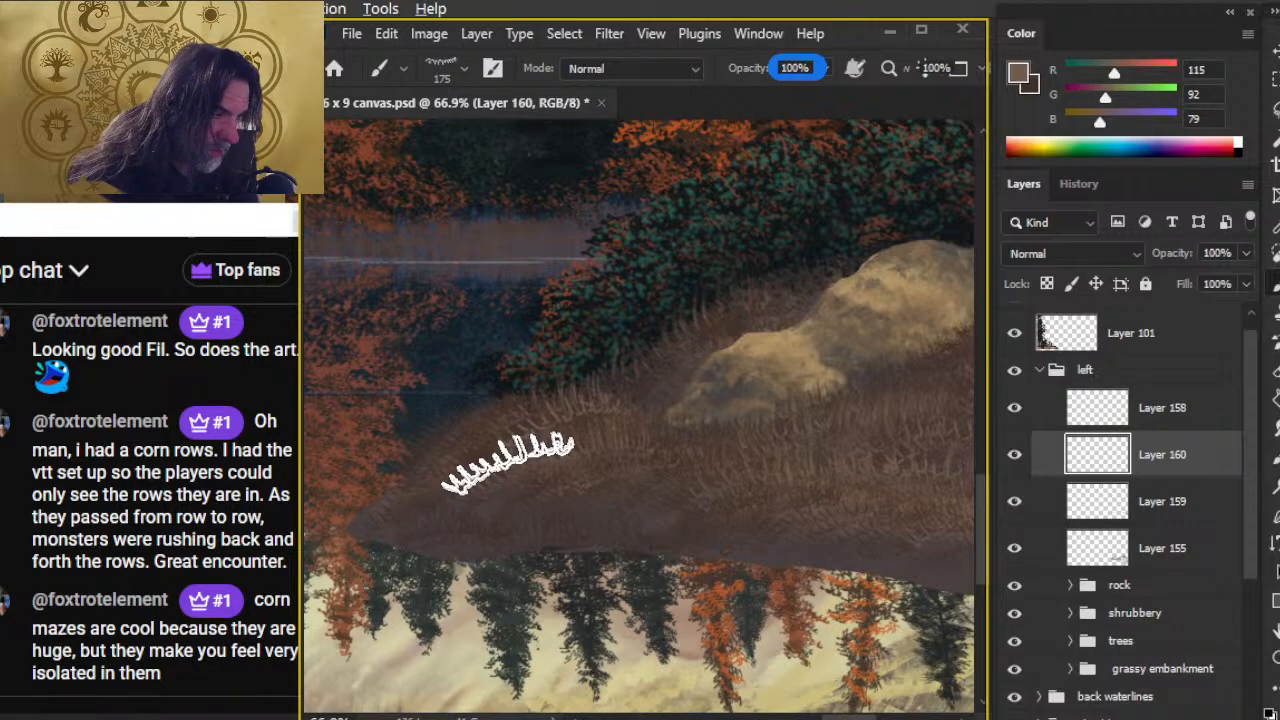
key(r)
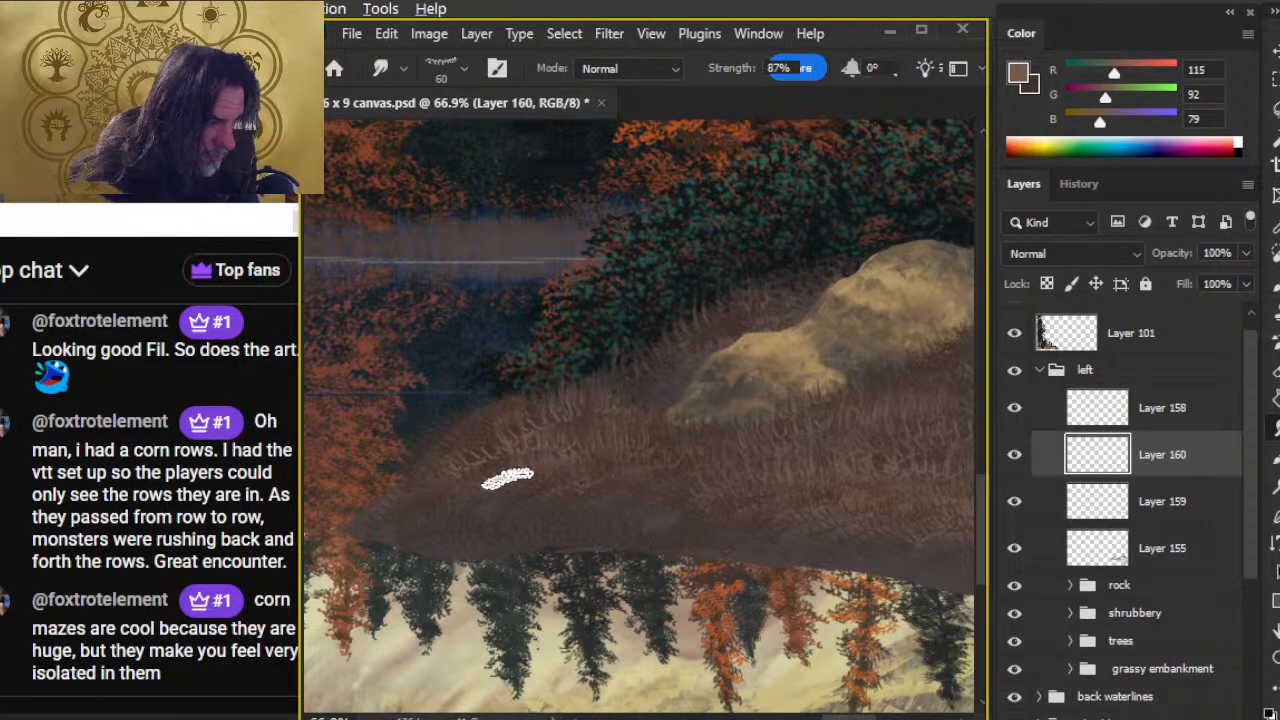
key(e)
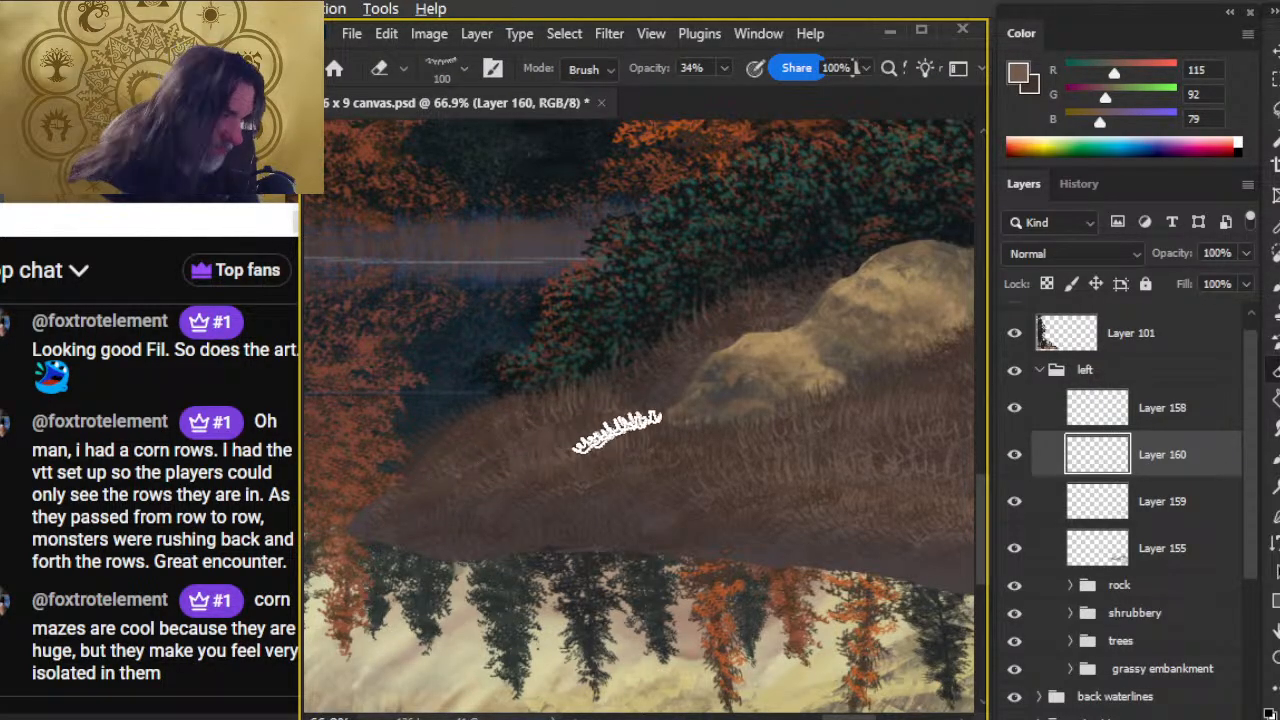
- Paint grass along the bank's upper outline where it meets the dark water, smudging and lightly erasing the blades
key(b)
key(r)
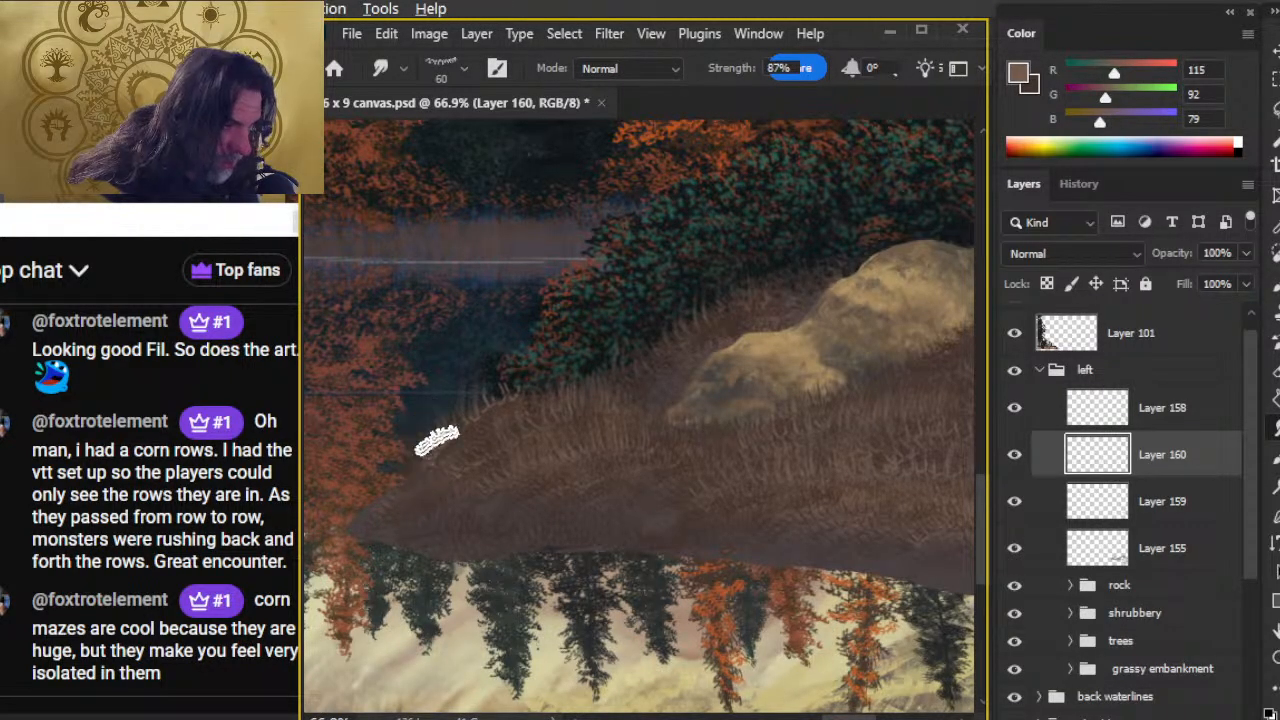
key(e)
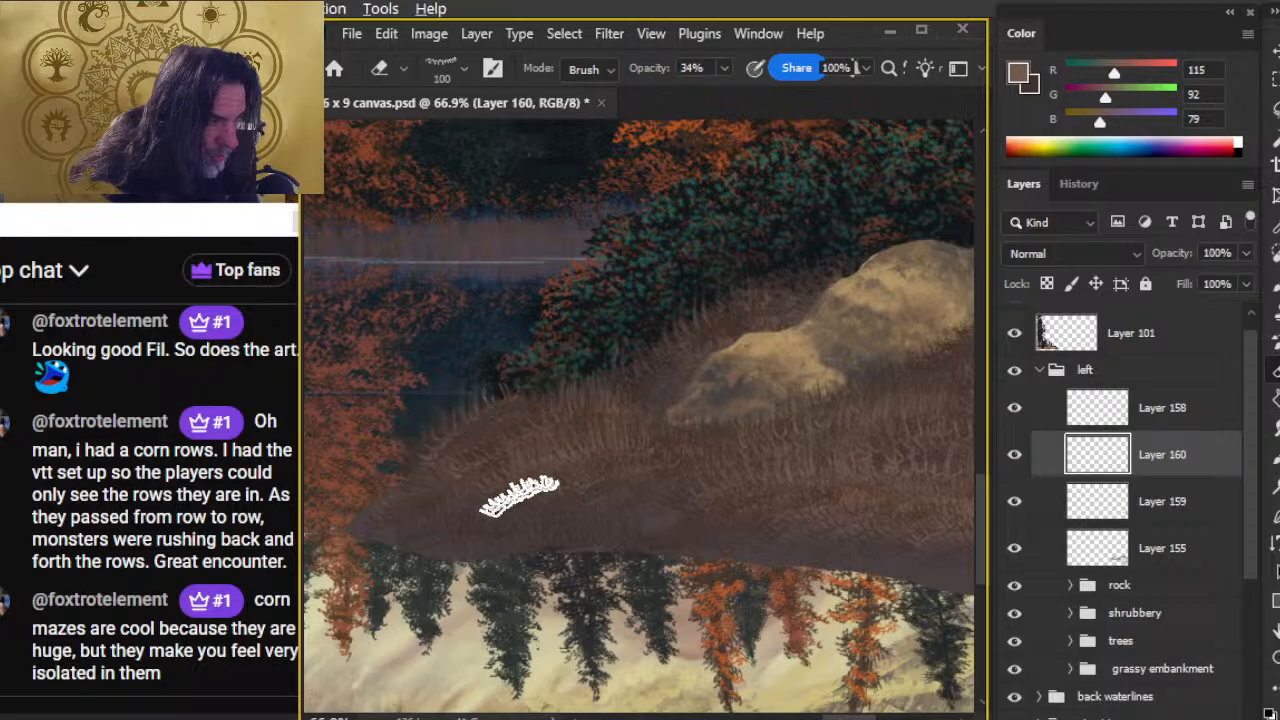
key(b)
key(r)
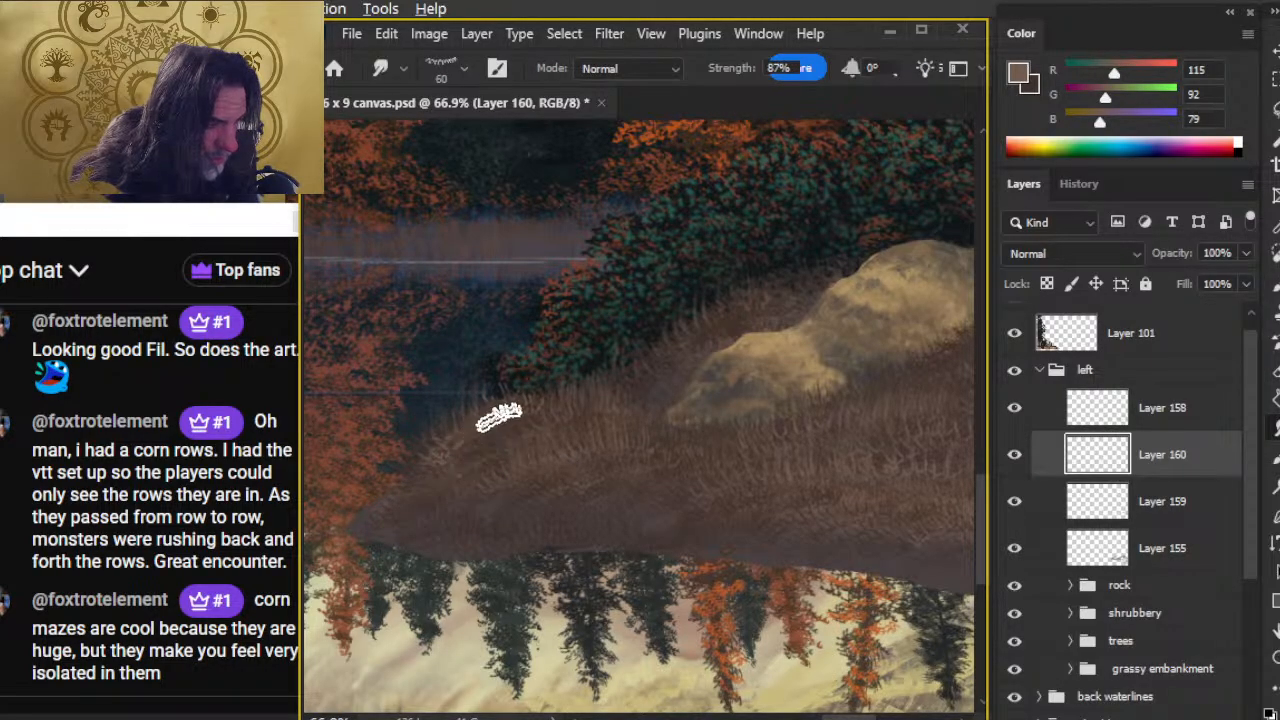
key(e)
key(b)
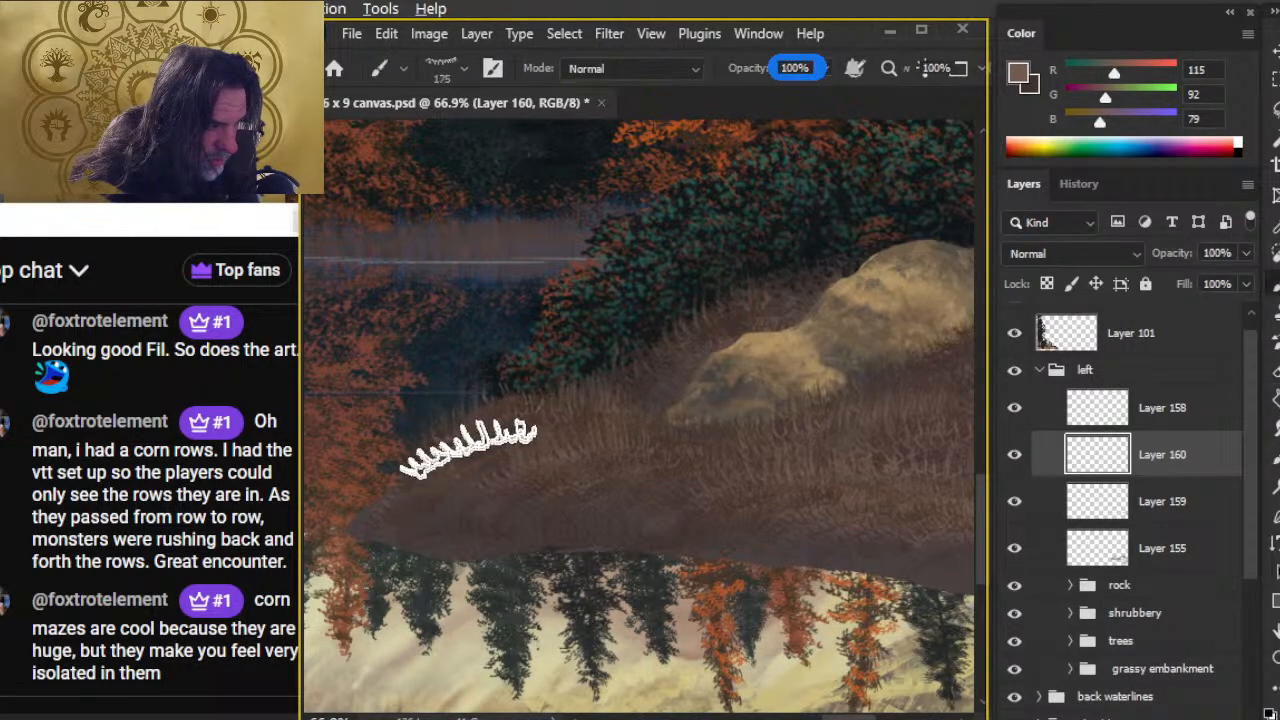
key(r)
key(e)
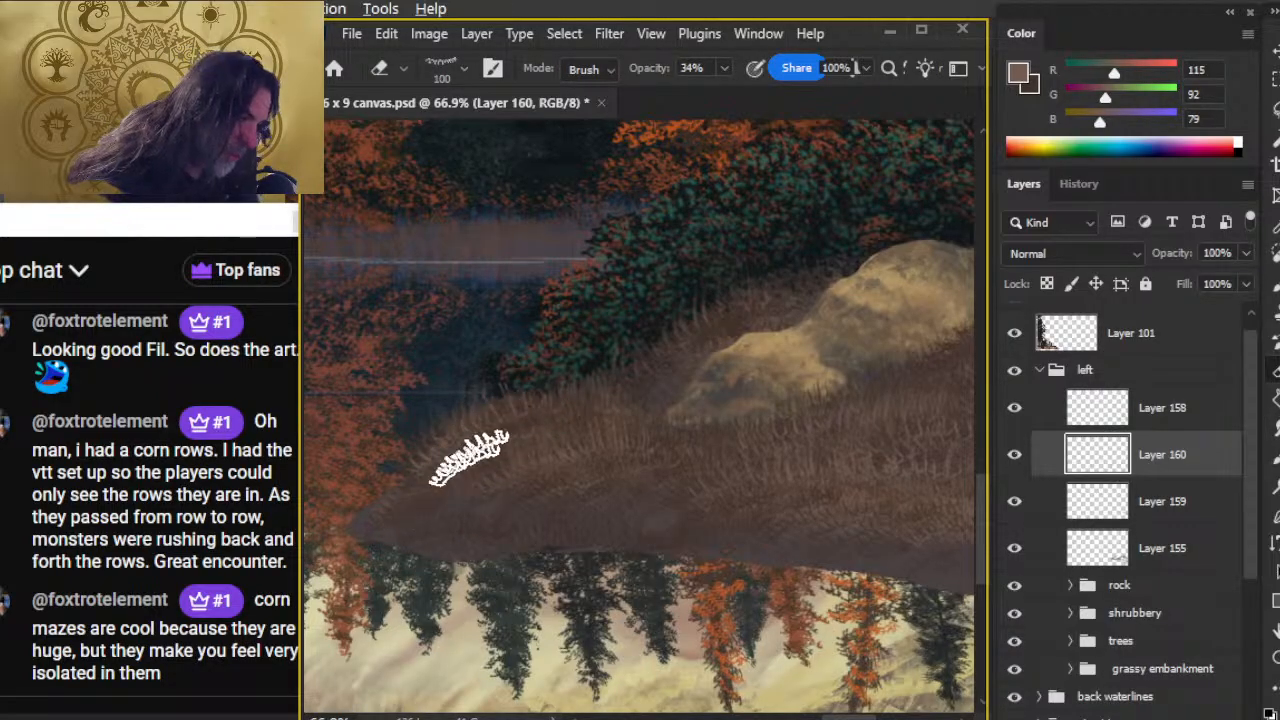
- Add another layer and paint smaller grass with the 125 px brush down toward the bank's tip, smudging and softening it
key(ctrl+shift+alt+n)
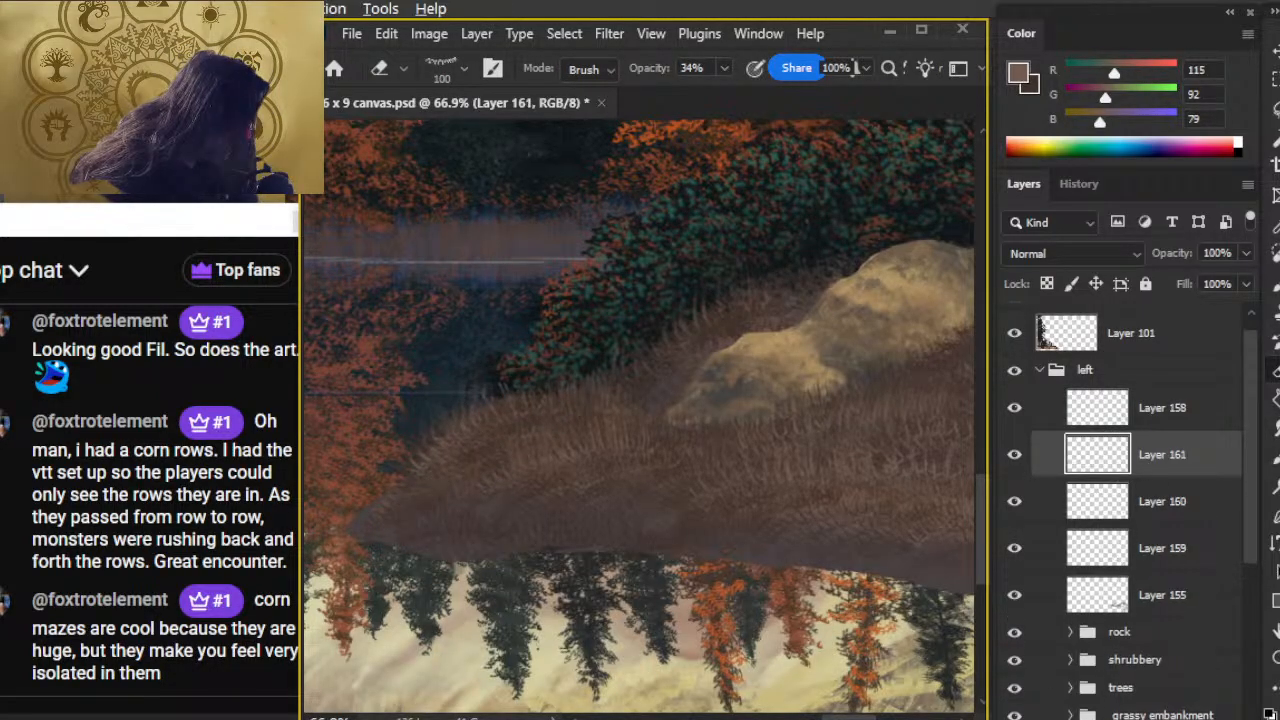
key(b)
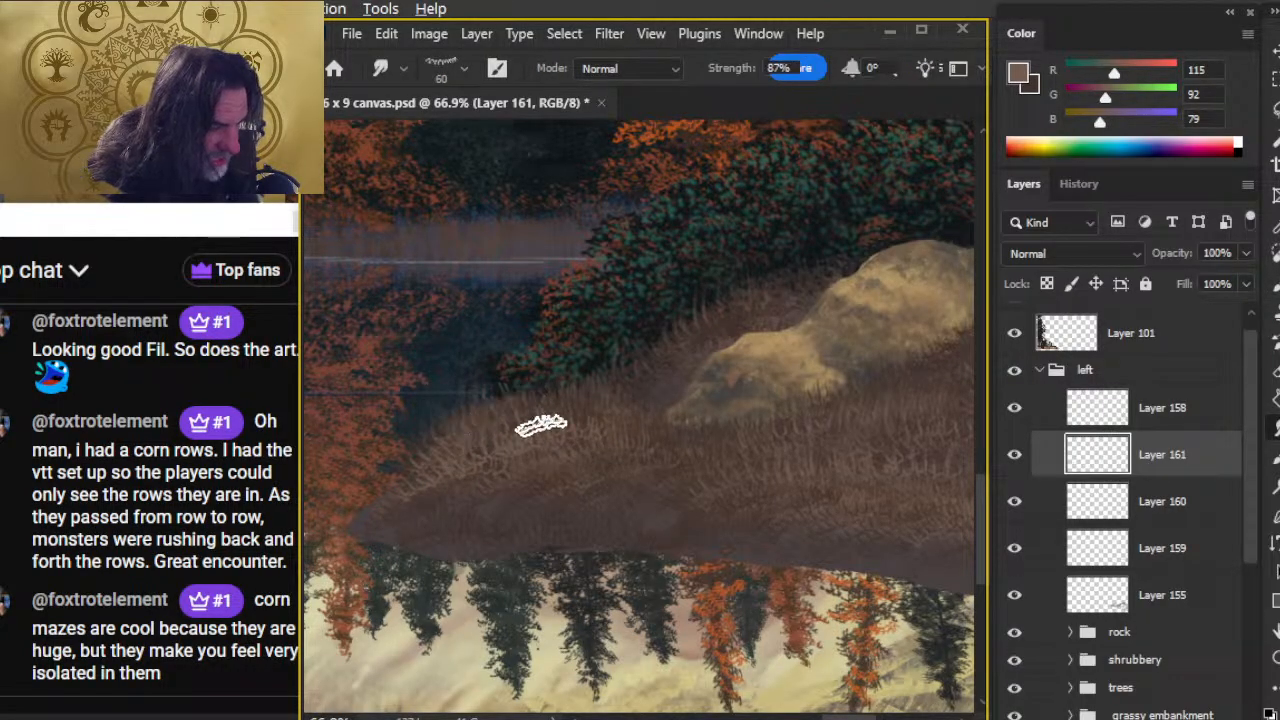
key(e)
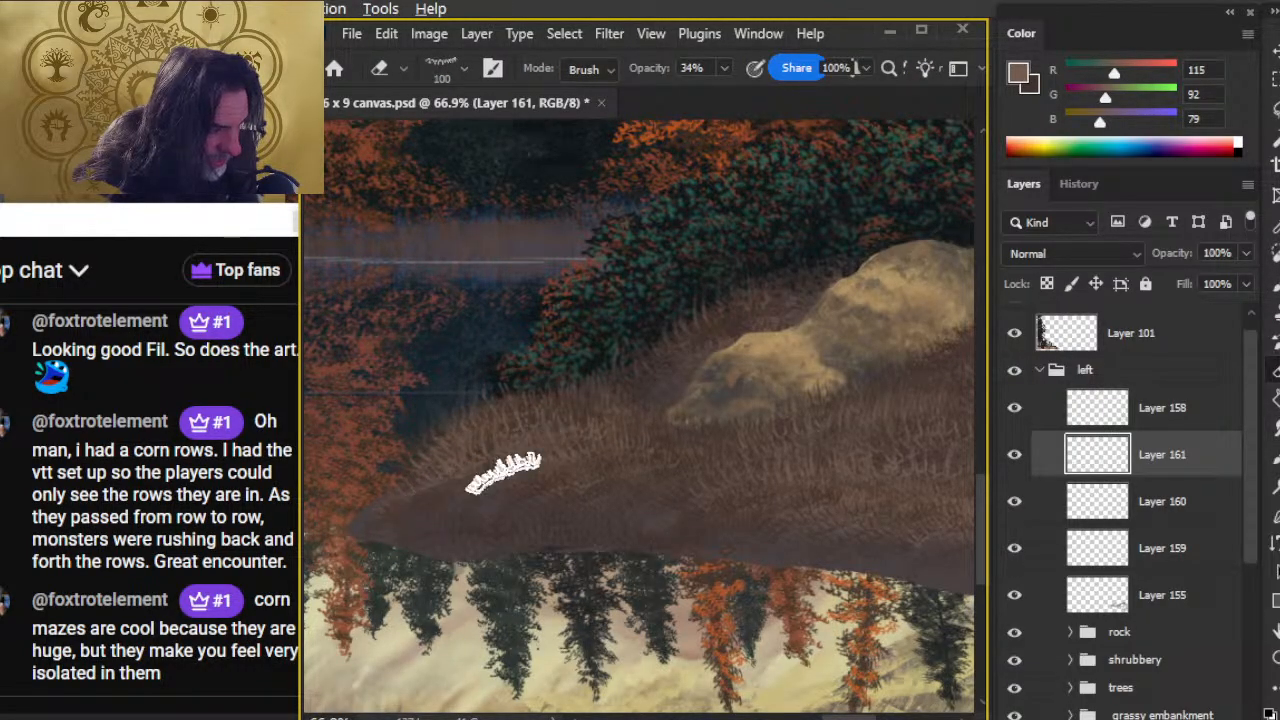
key(b)
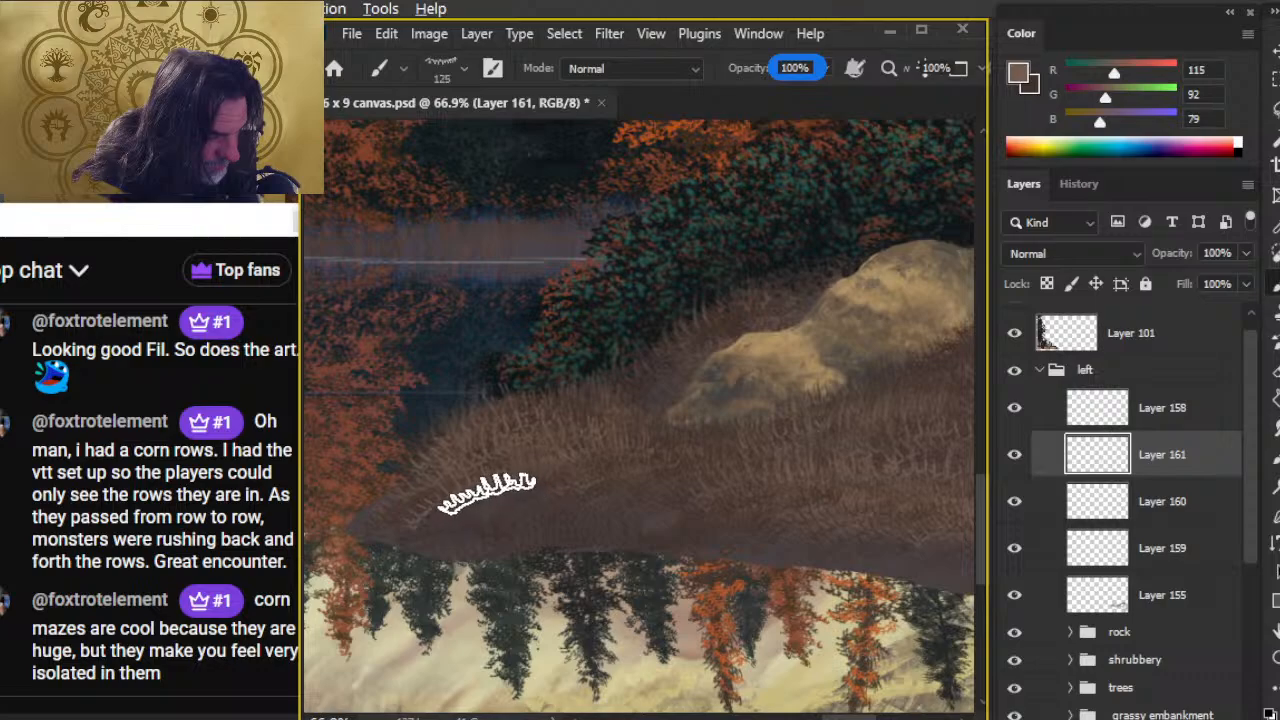
key(r)
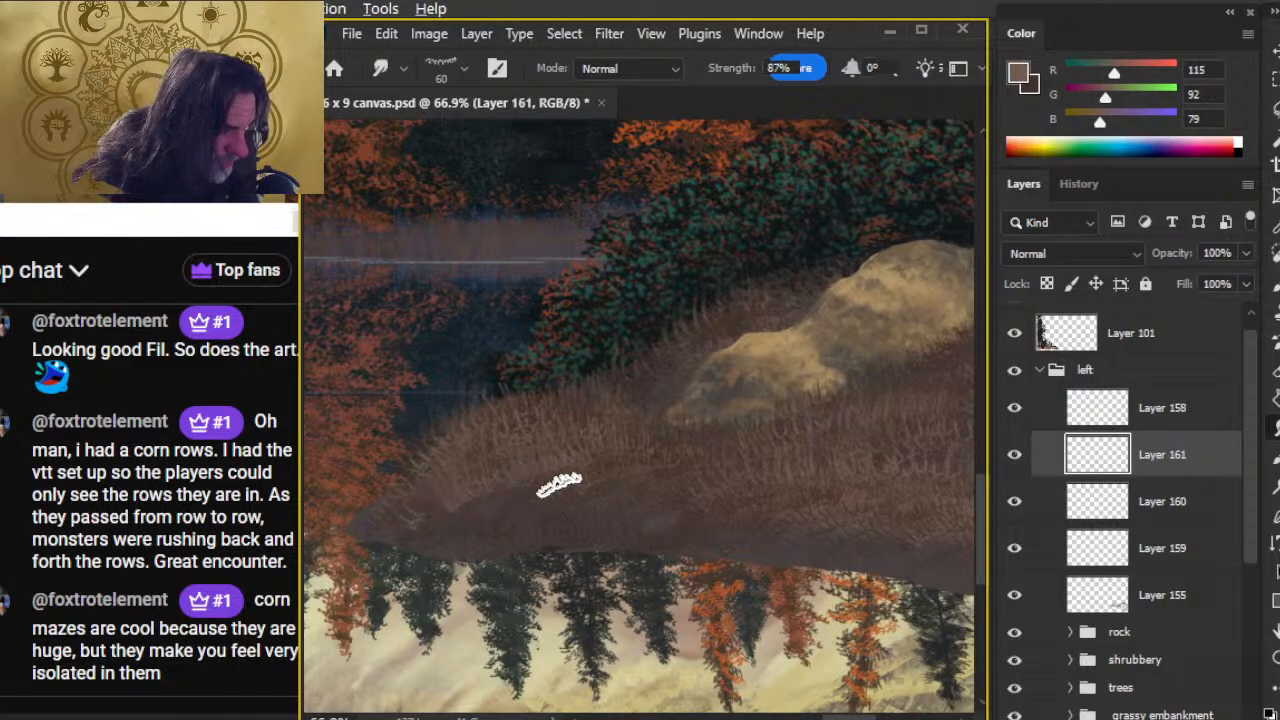
key(e)
- Paint a lower row of grass on the bare soil near the waterline, fading it with the Smudge tool and Eraser
key(b)
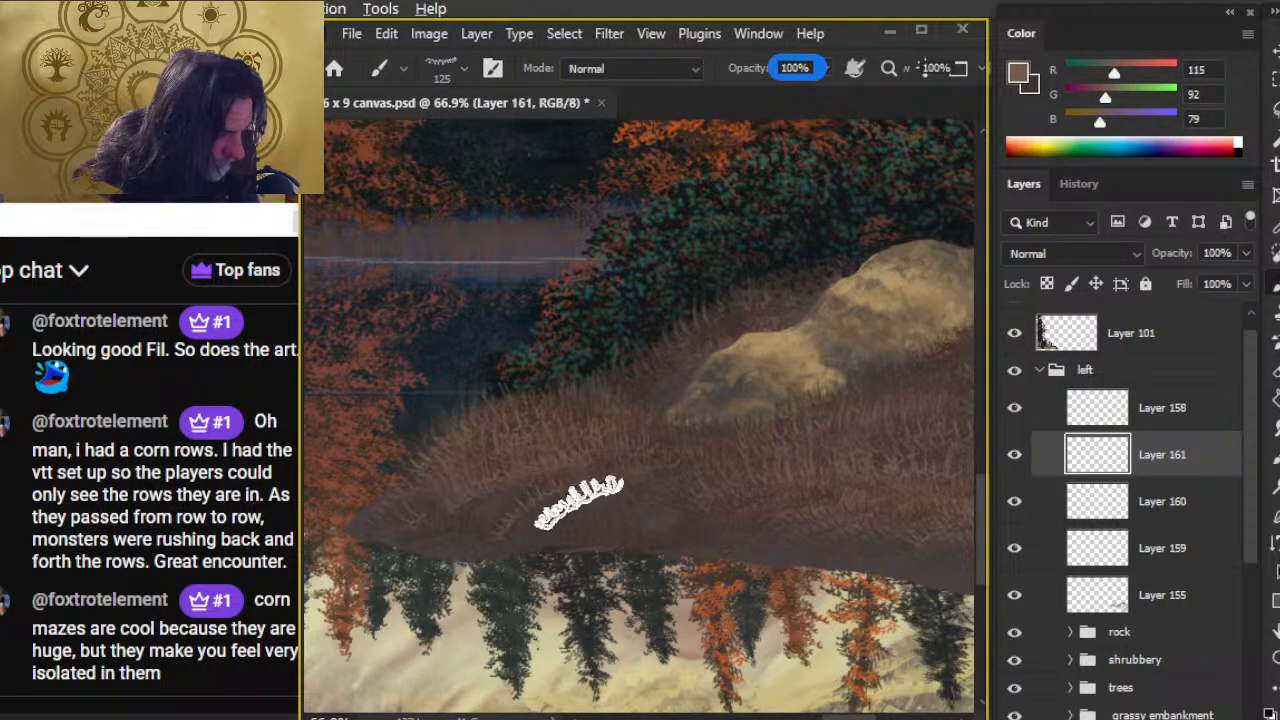
key(r)
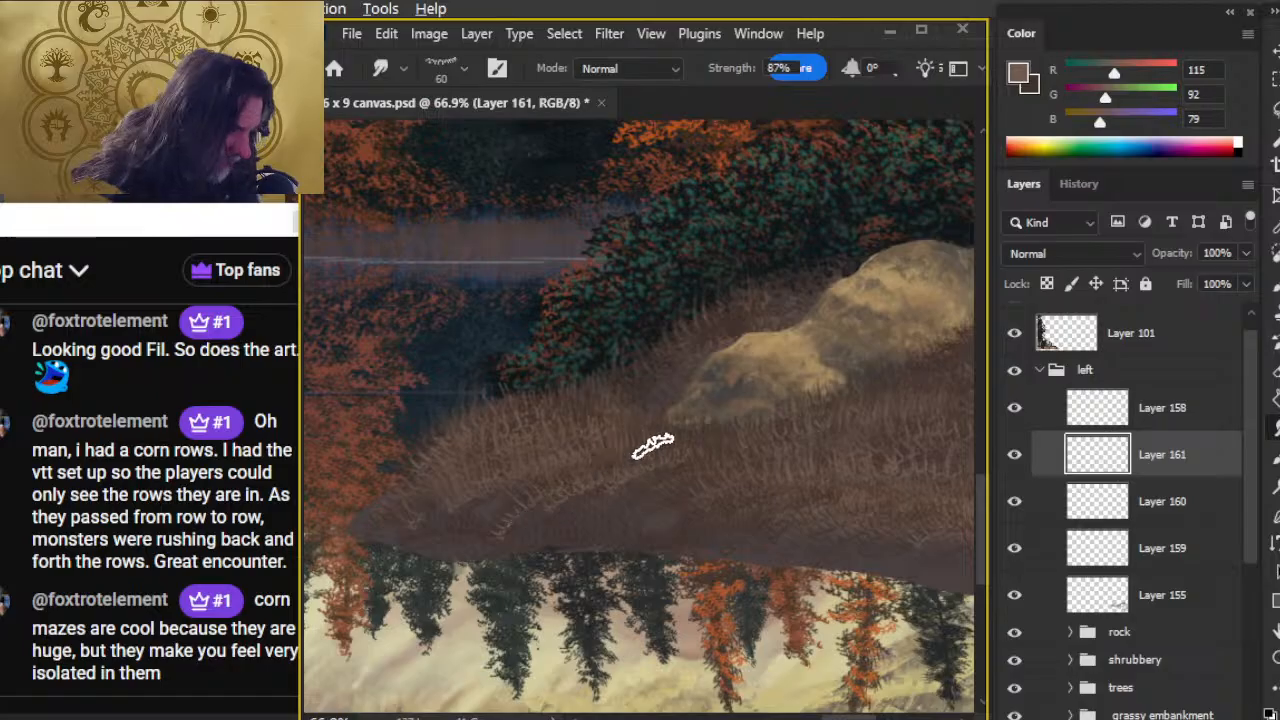
key(e)
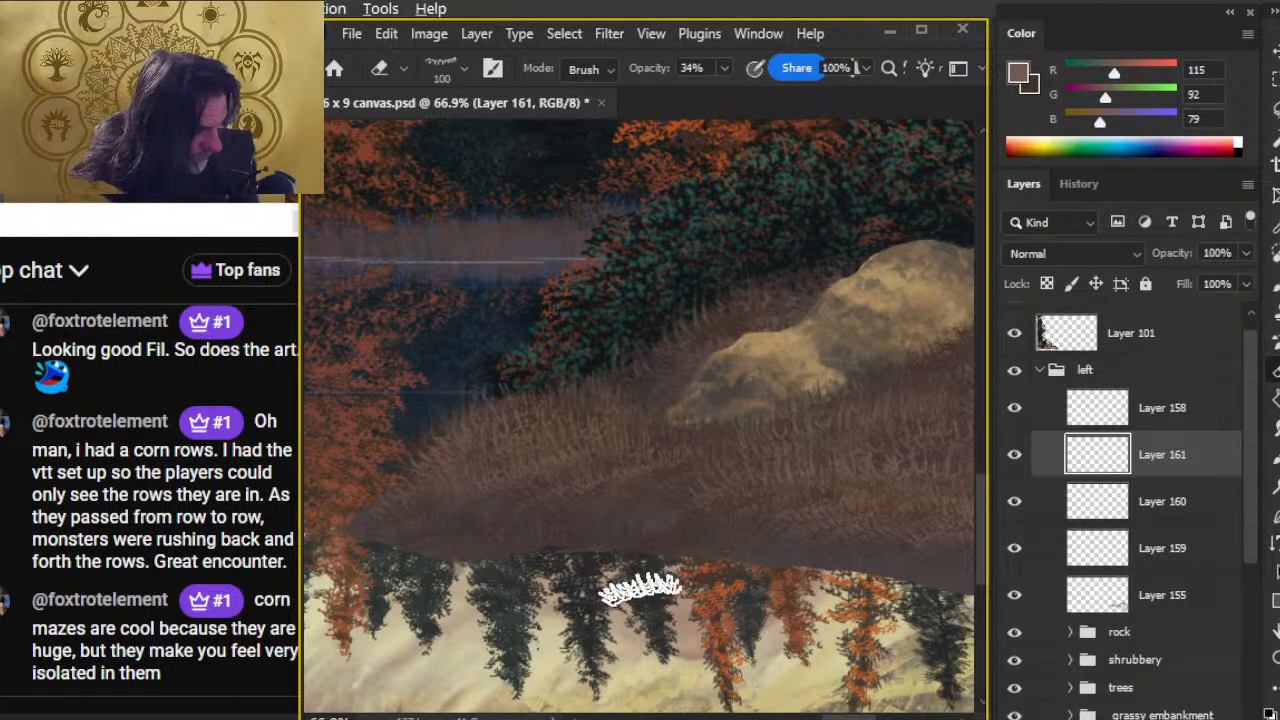
- Add a new layer and paint grass tufts at the very tip of the bank, blending them with the Smudge tool and Eraser
key(z)
mouse_move(760, 584)
mouse_down()
mouse_move(638, 586)
mouse_move(699, 520)
mouse_up()
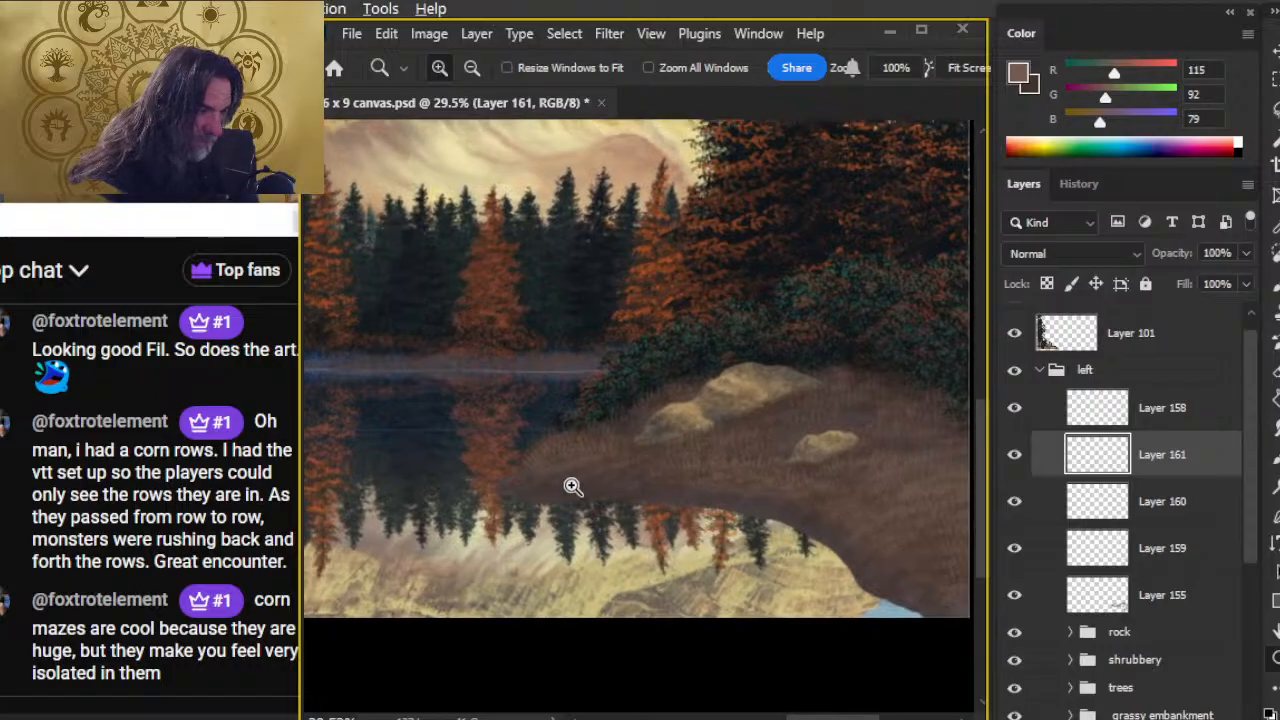
drag(572, 485, 514, 523)
key(b)
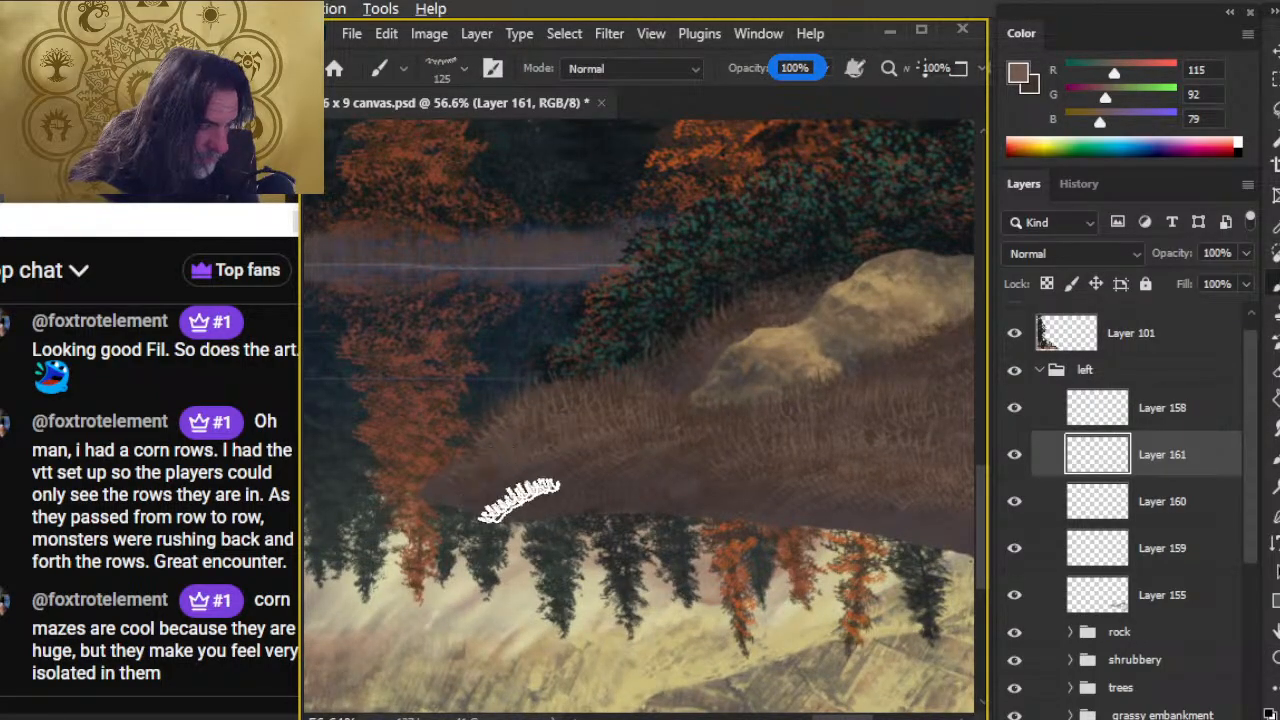
key(ctrl+shift+alt+n)
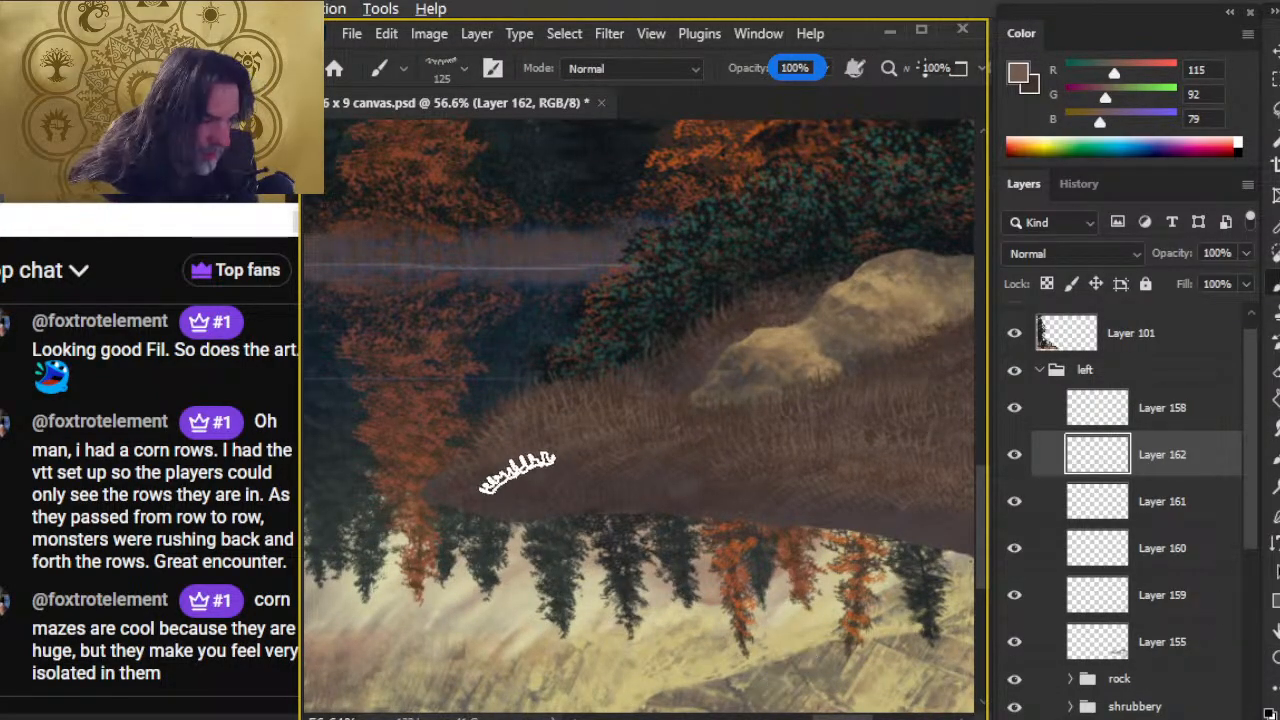
key(r)
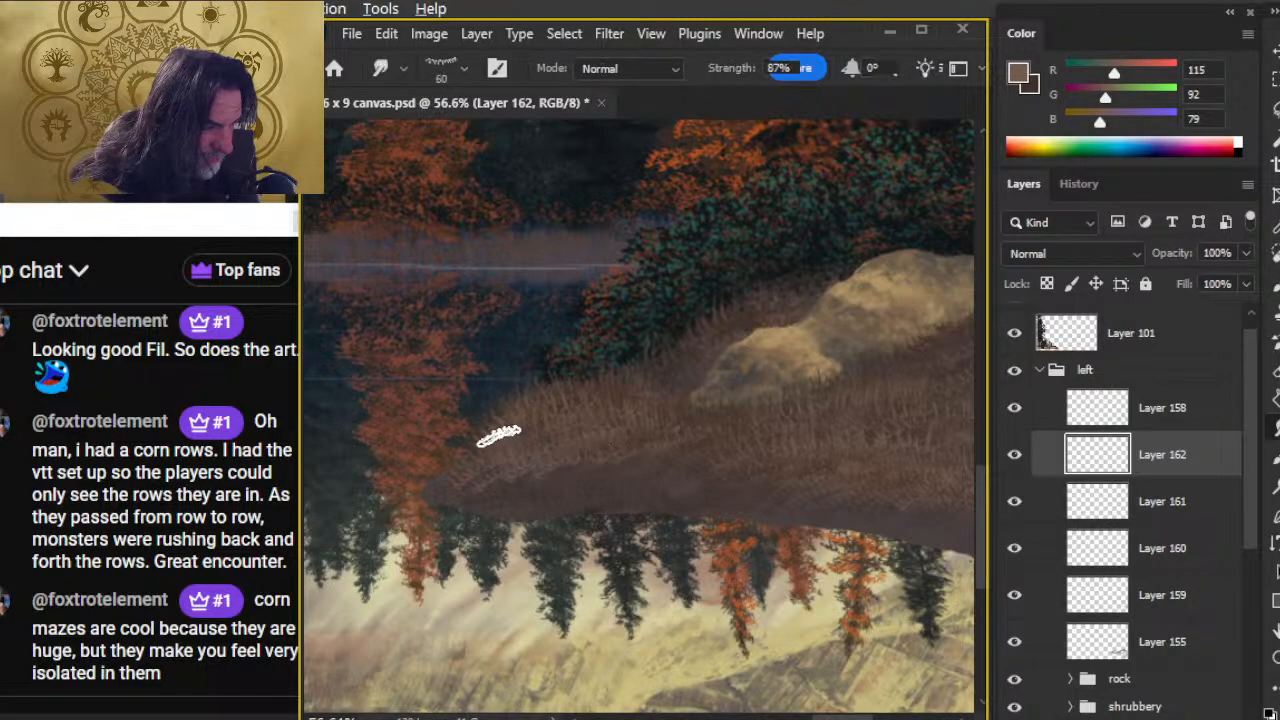
key(e)
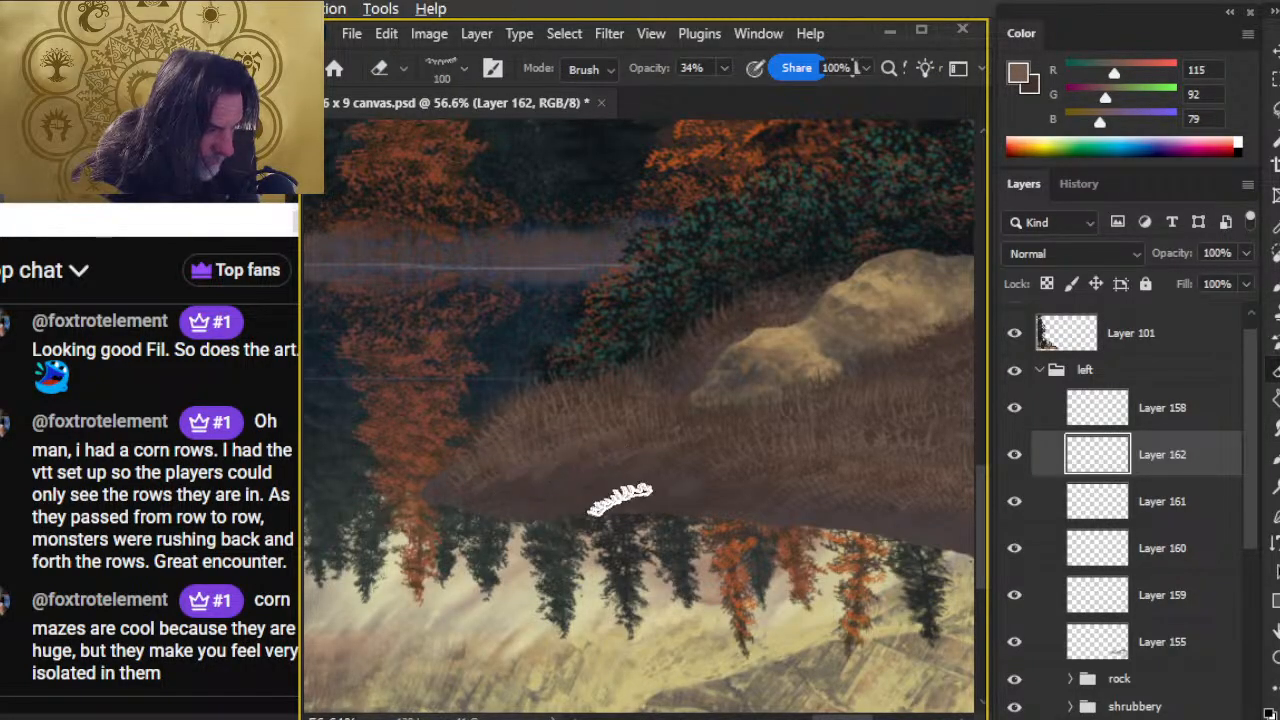
- Paint more grass tufts on the bare soil above the waterline near the bank's tip, blending them with the Smudge tool and Eraser
key(b)
key(r)
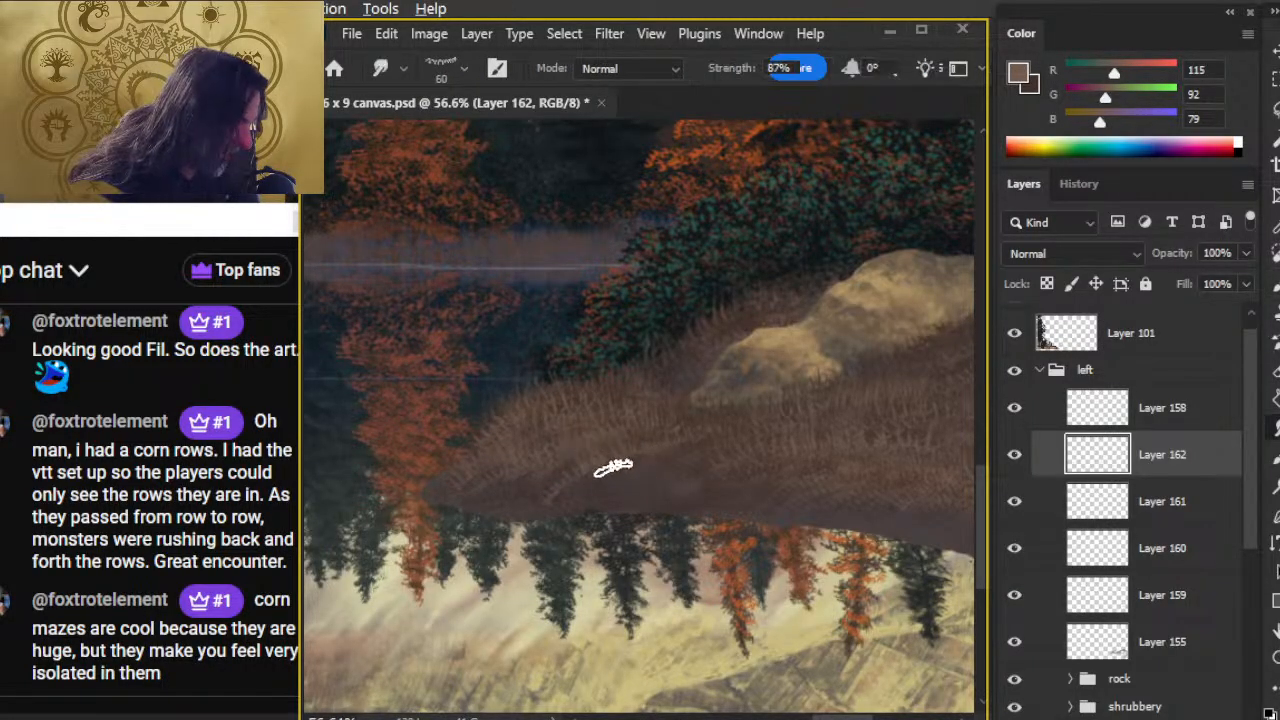
key(e)
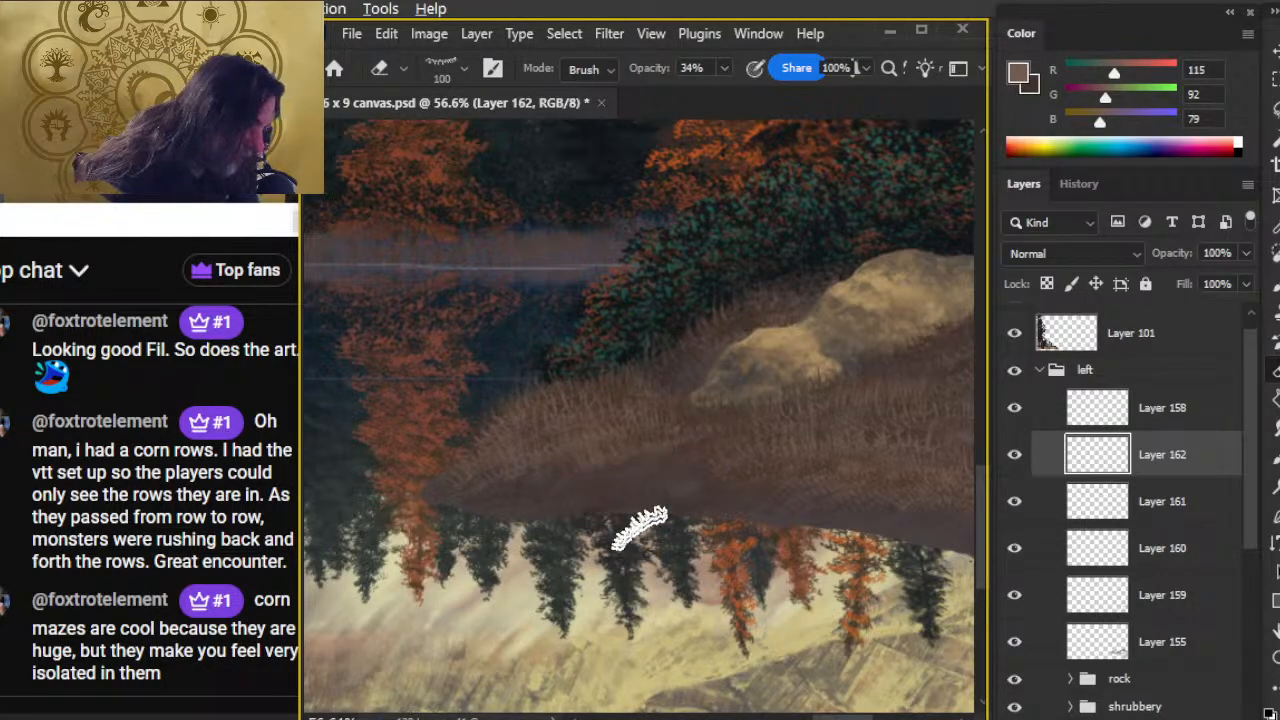
key(b)
key(r)
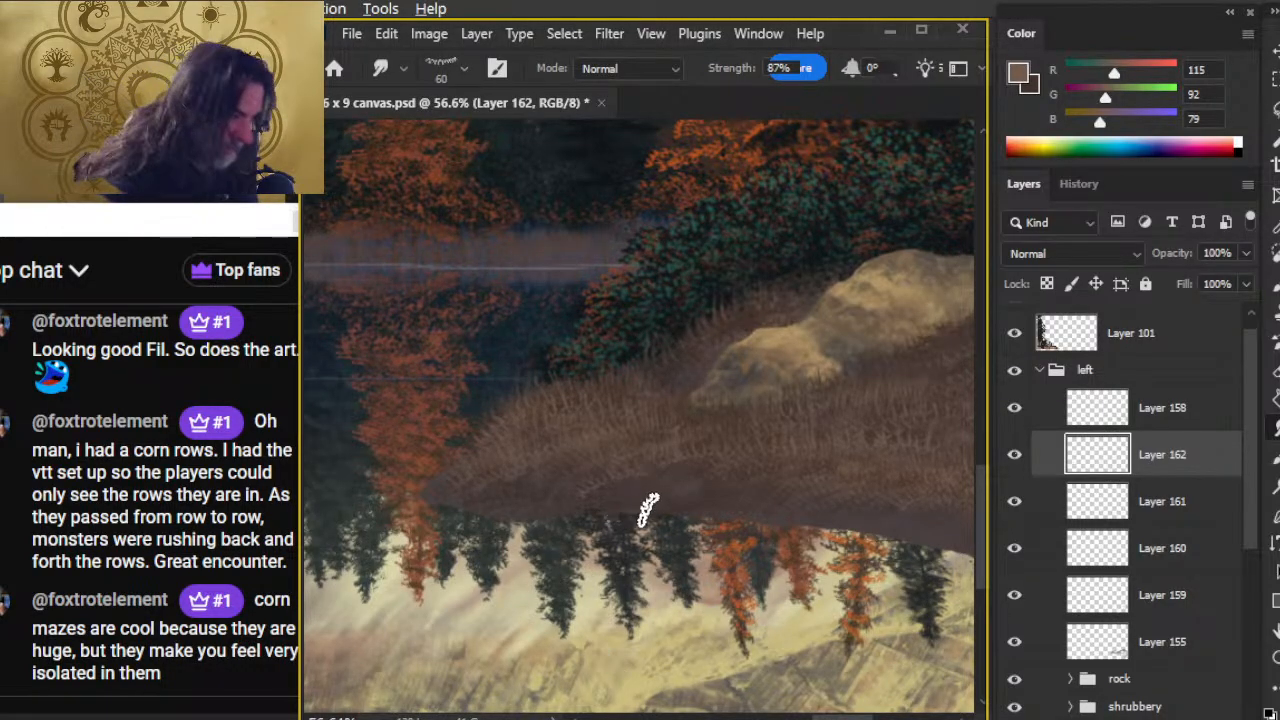
key(b)
key(r)
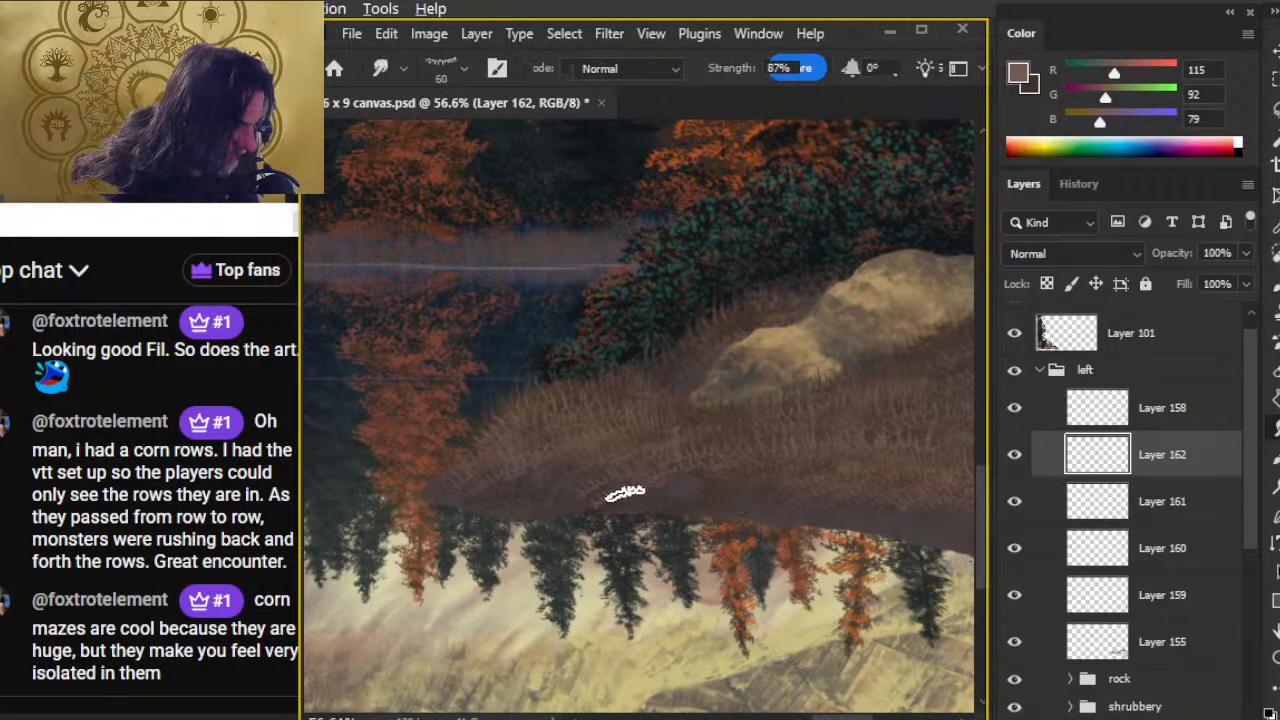
- Extend the 125 px grass along the bank's lower soil from the tip toward the middle, smudging and lightly erasing it
key(b)
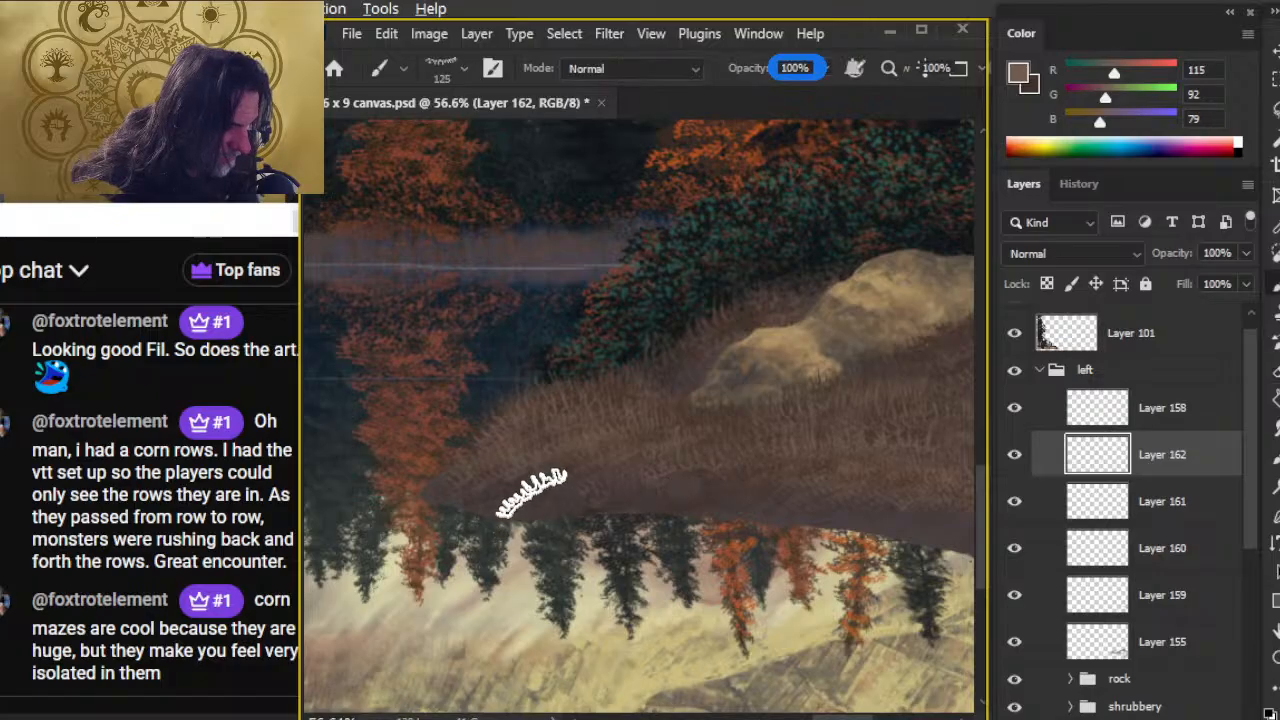
key(r)
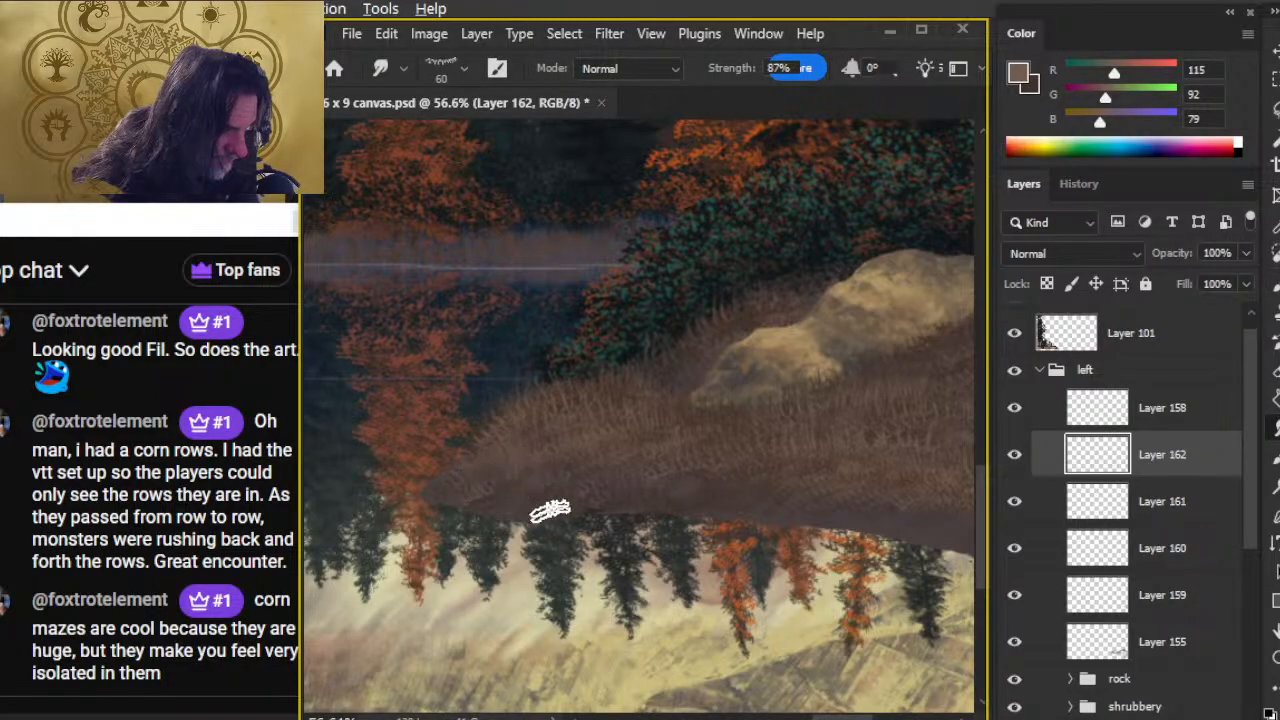
key(b)
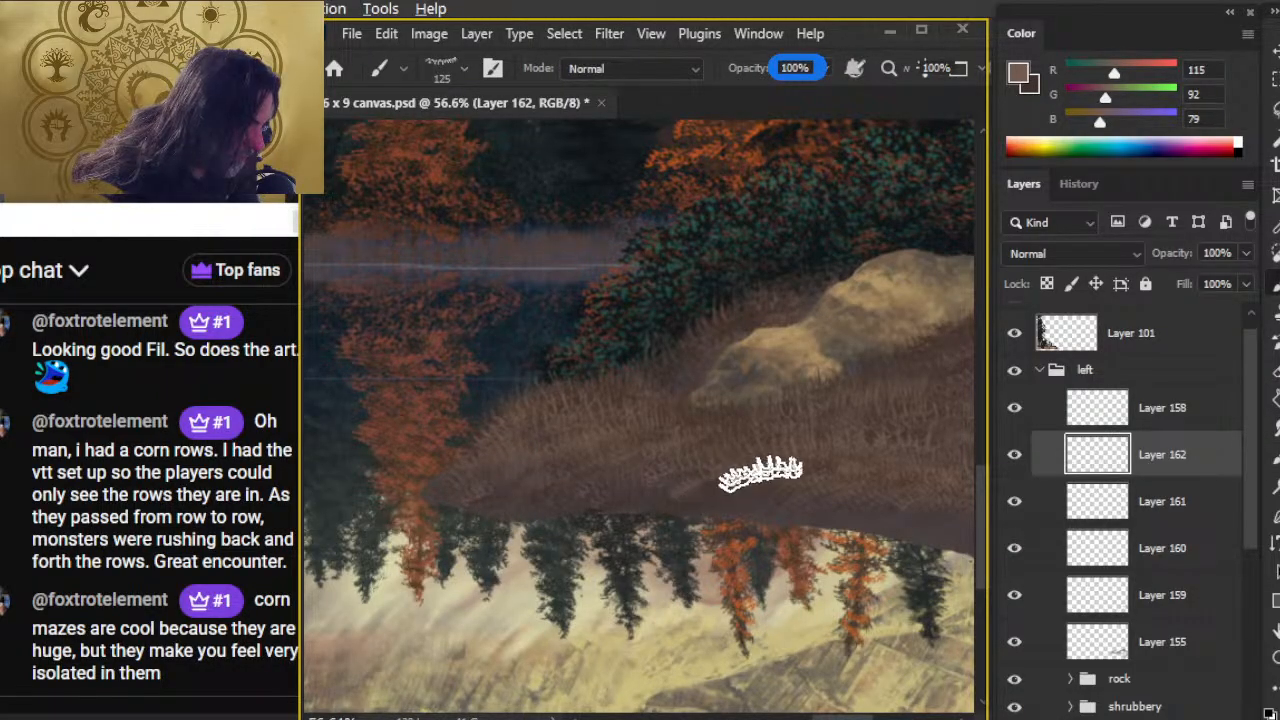
key(r)
key(e)
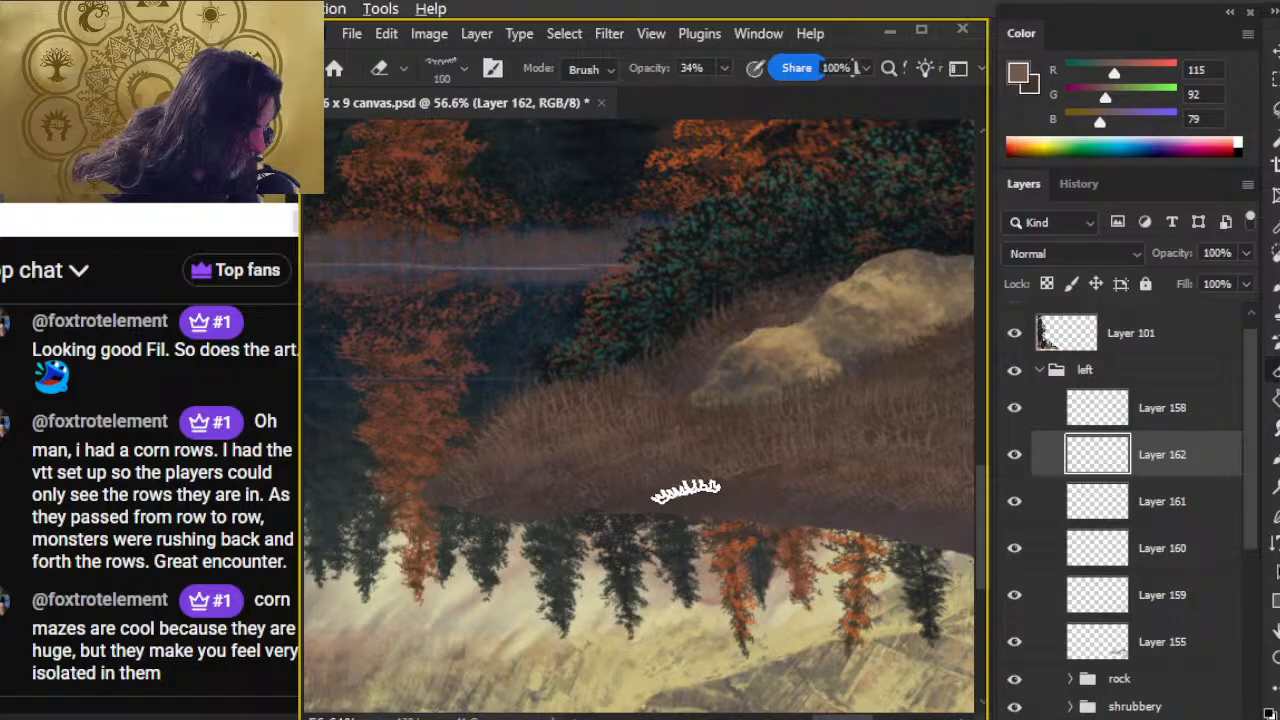
- Paint 150 px grass on the bank around and below the small rock, softening the blades with the Smudge tool
drag(777, 549, 600, 537)
key(r)
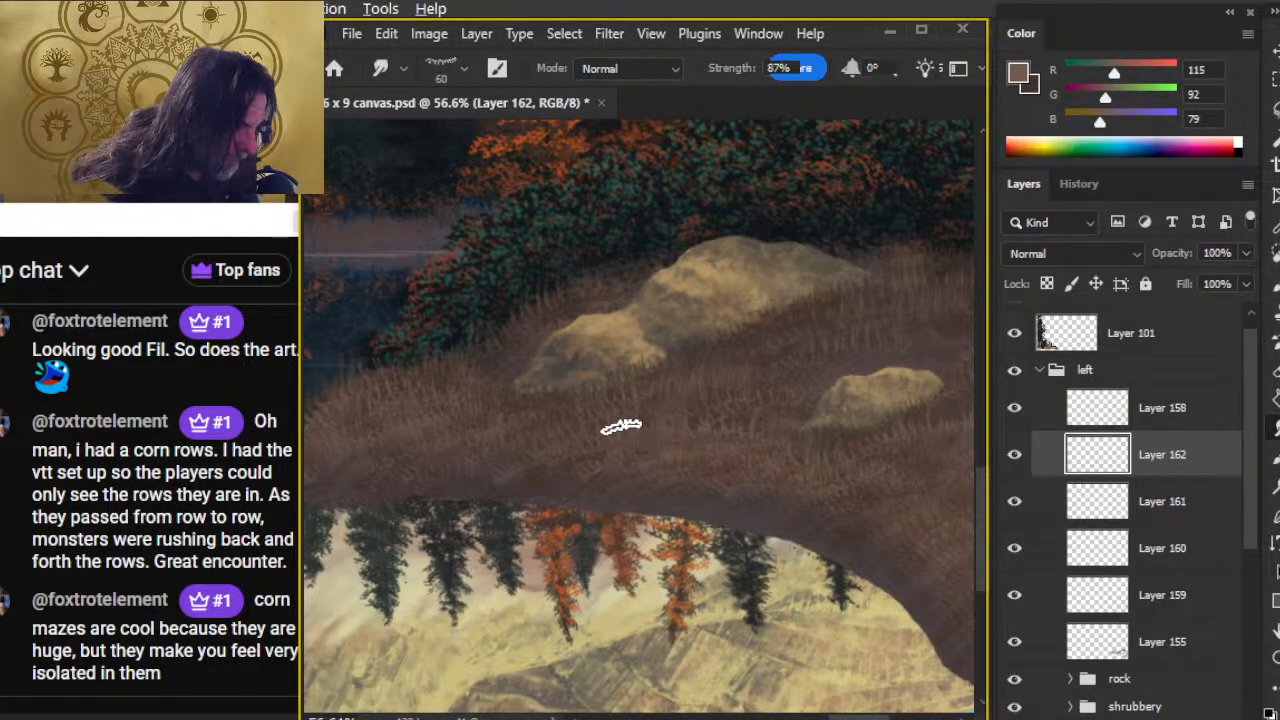
key(b)
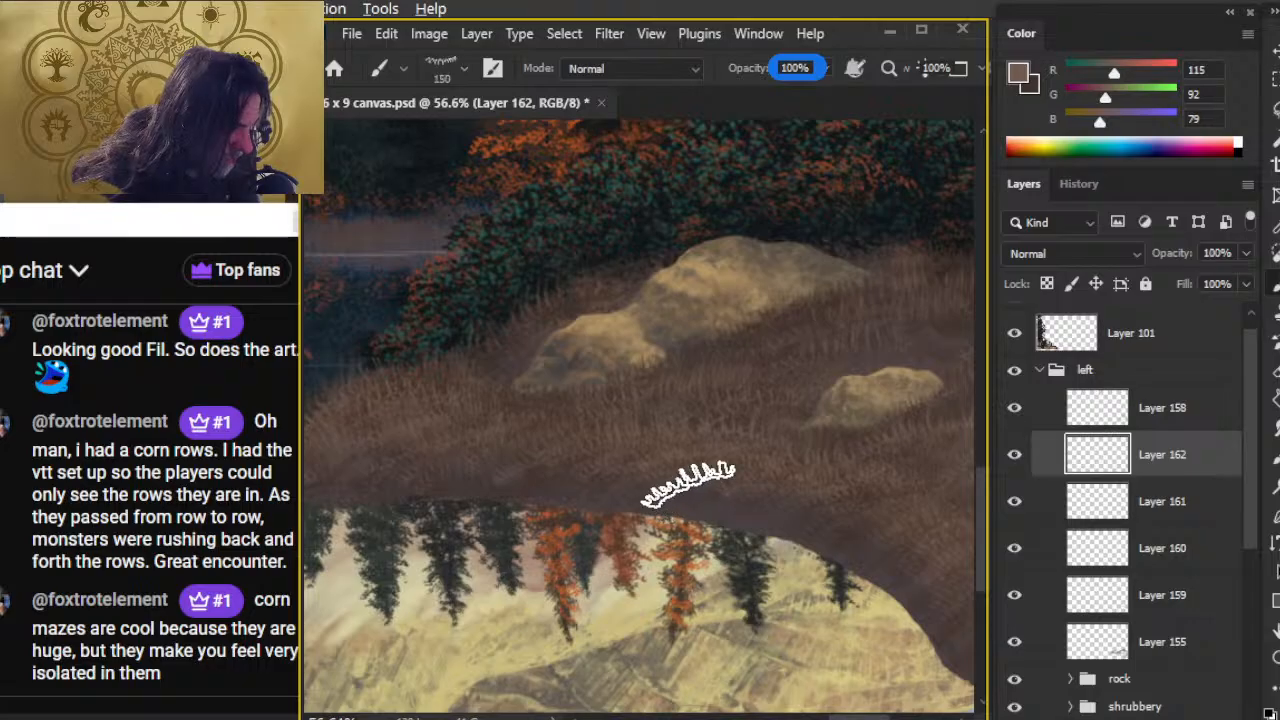
drag(790, 548, 507, 508)
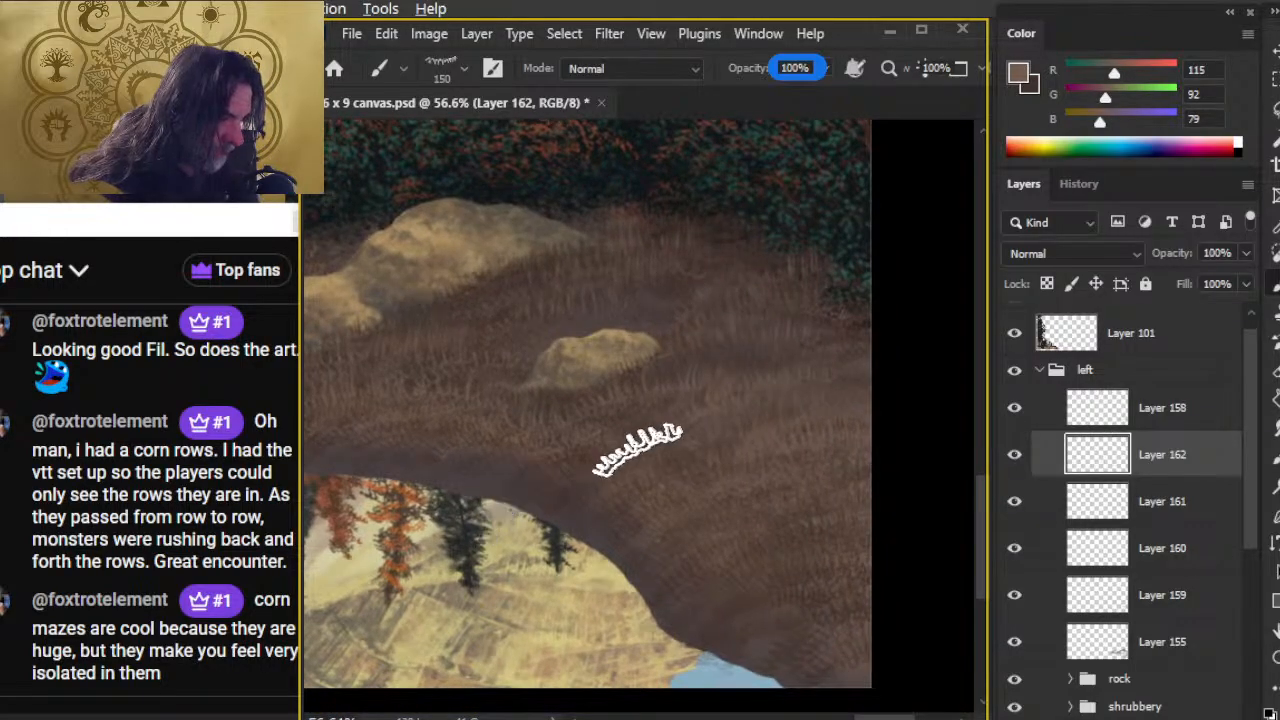
key(r)
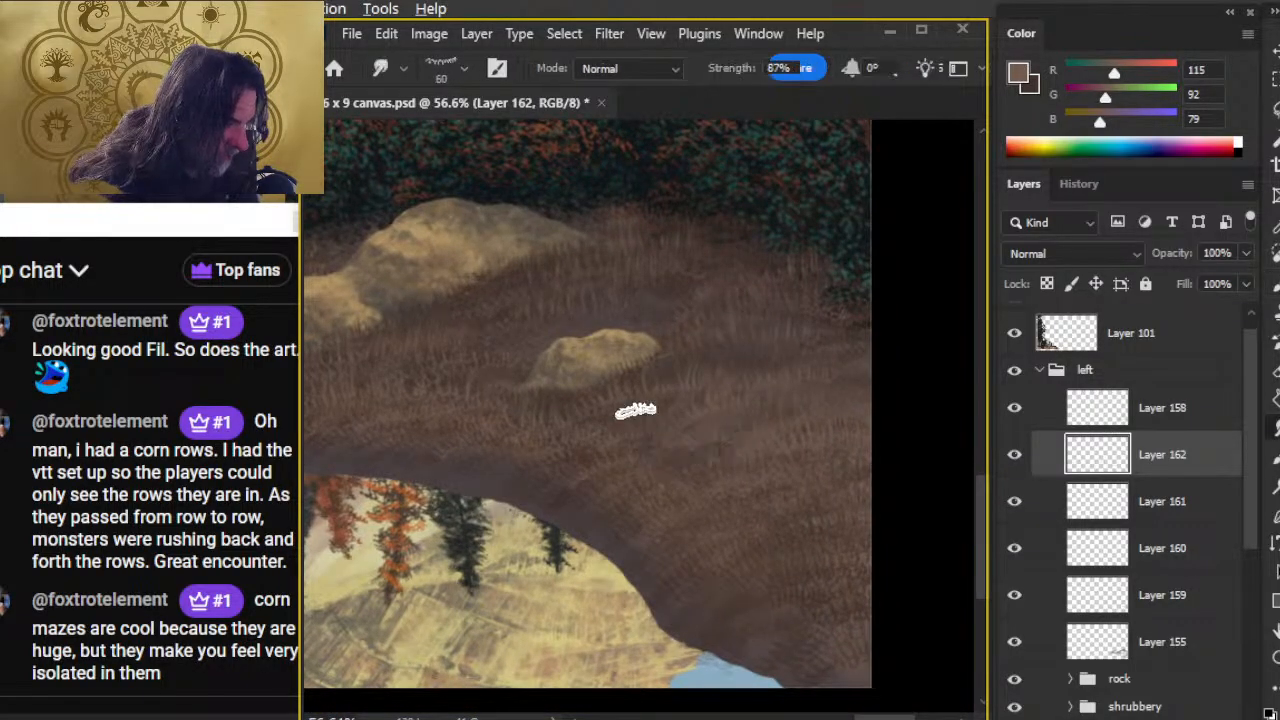
- Paint larger grass at 175 and 200 px over the bank's slope below the small rock, smudging the strokes
key(b)
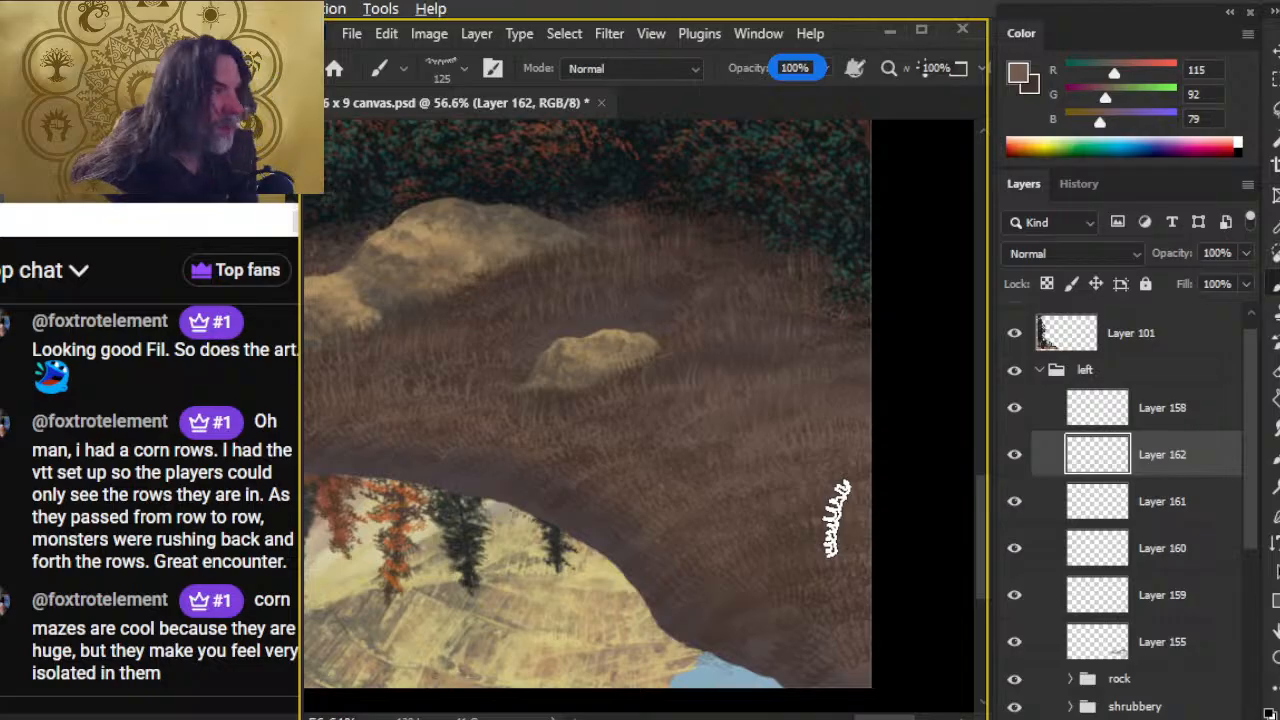
key(bracketright)
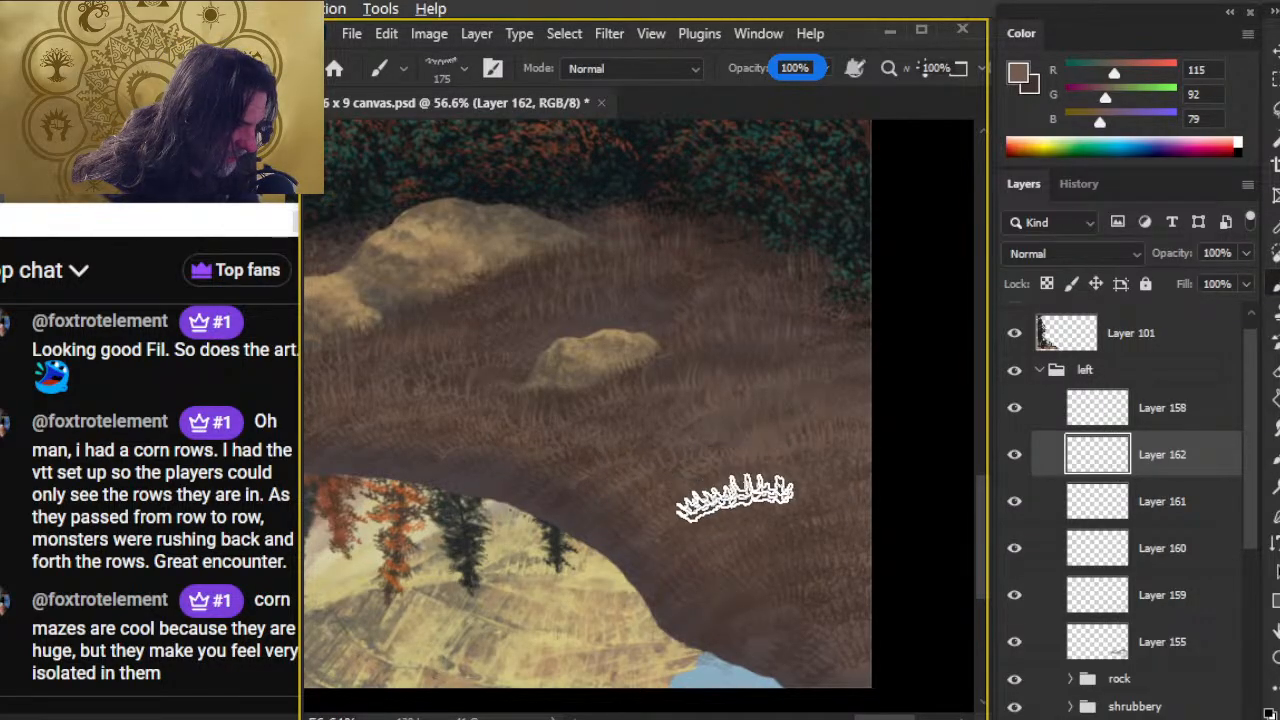
key(r)
key(b)
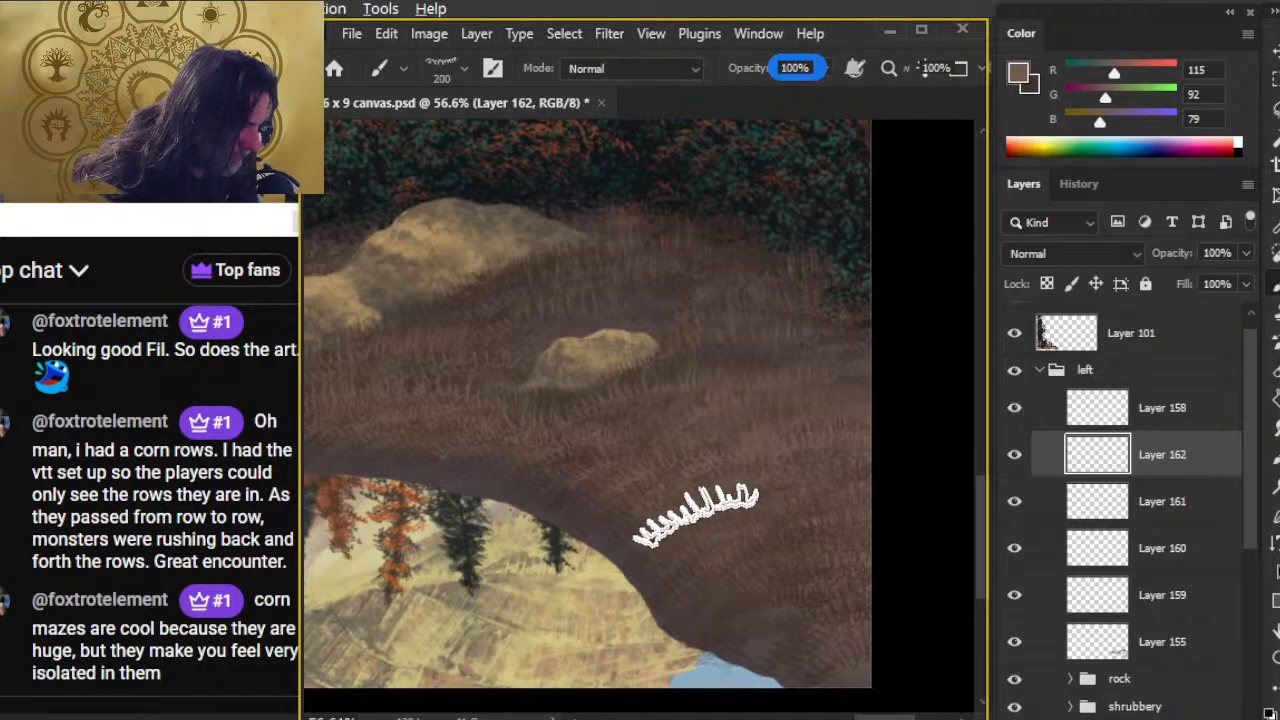
key(r)
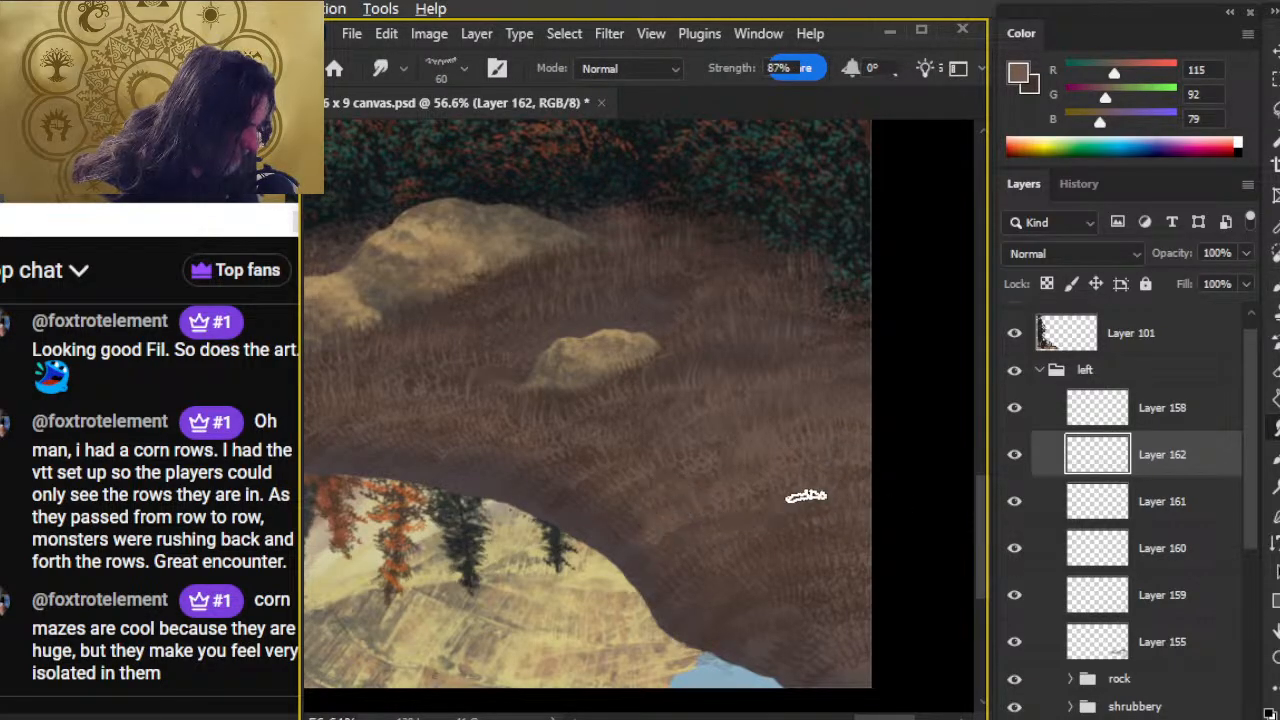
- Add 200 px grass along the middle of the bank above the shoreline, blending it with the Smudge tool and 34% Eraser
key(z)
drag(746, 542, 677, 520)
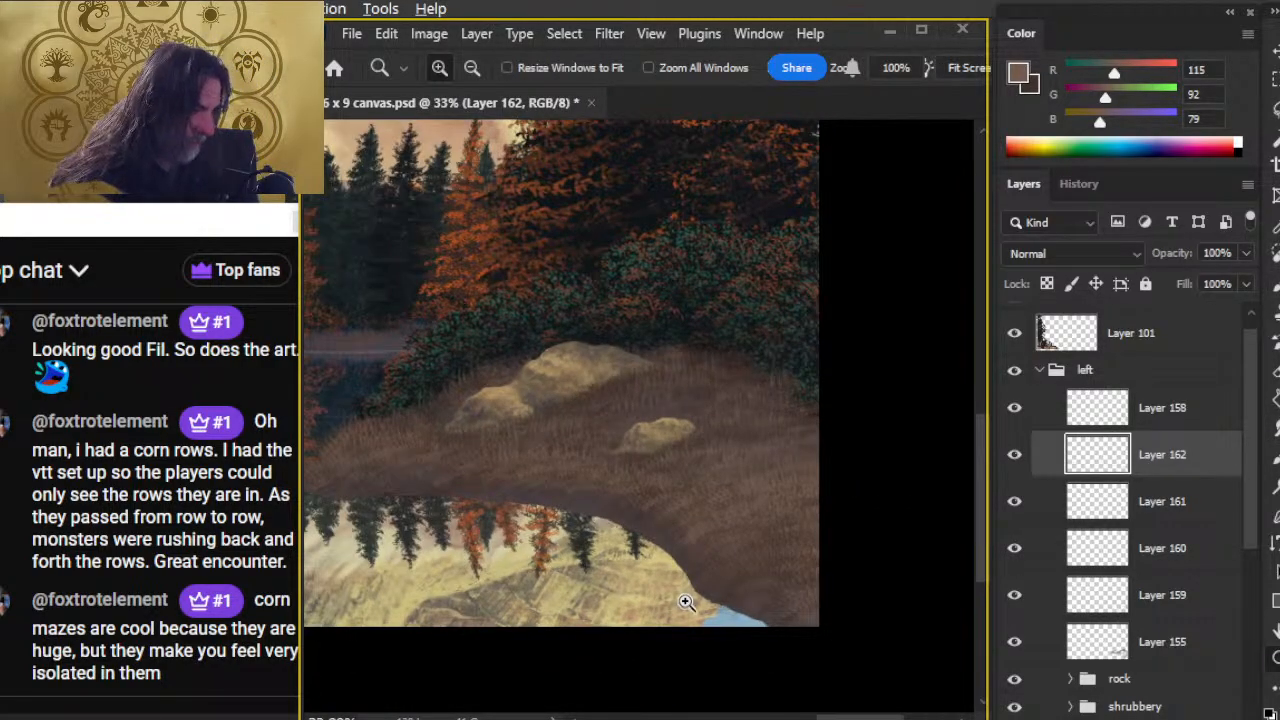
key(b)
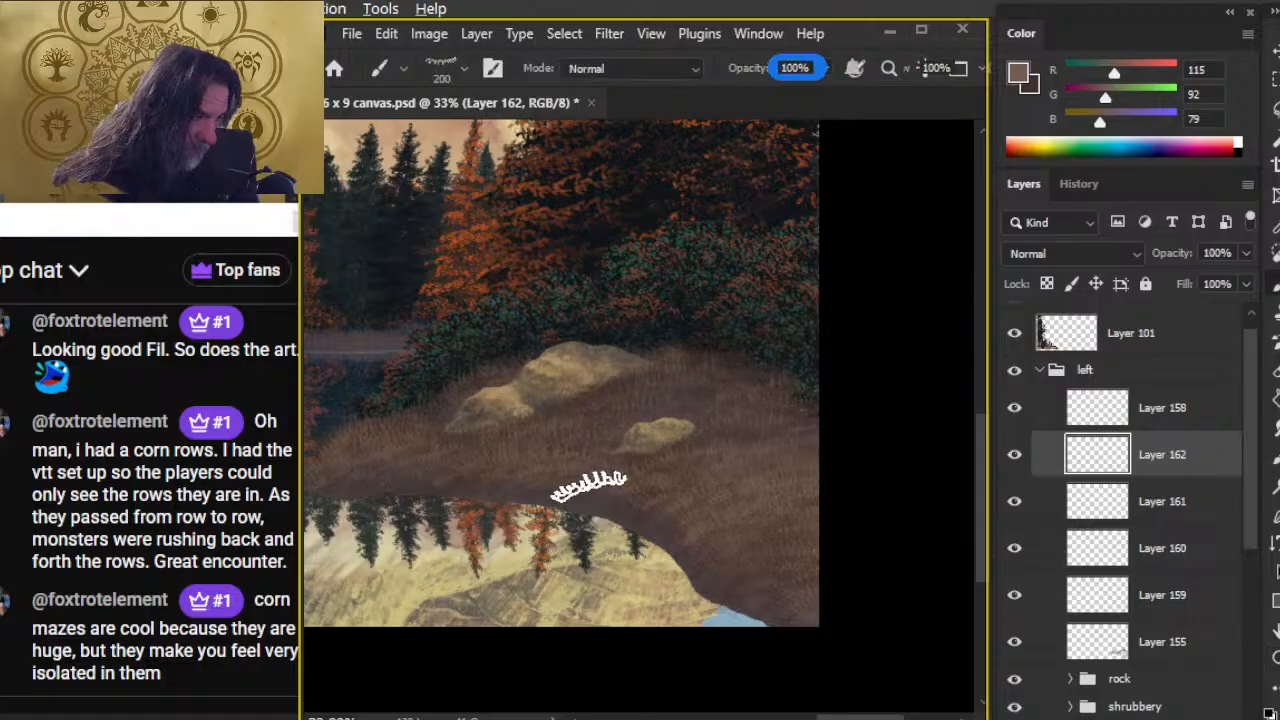
key(r)
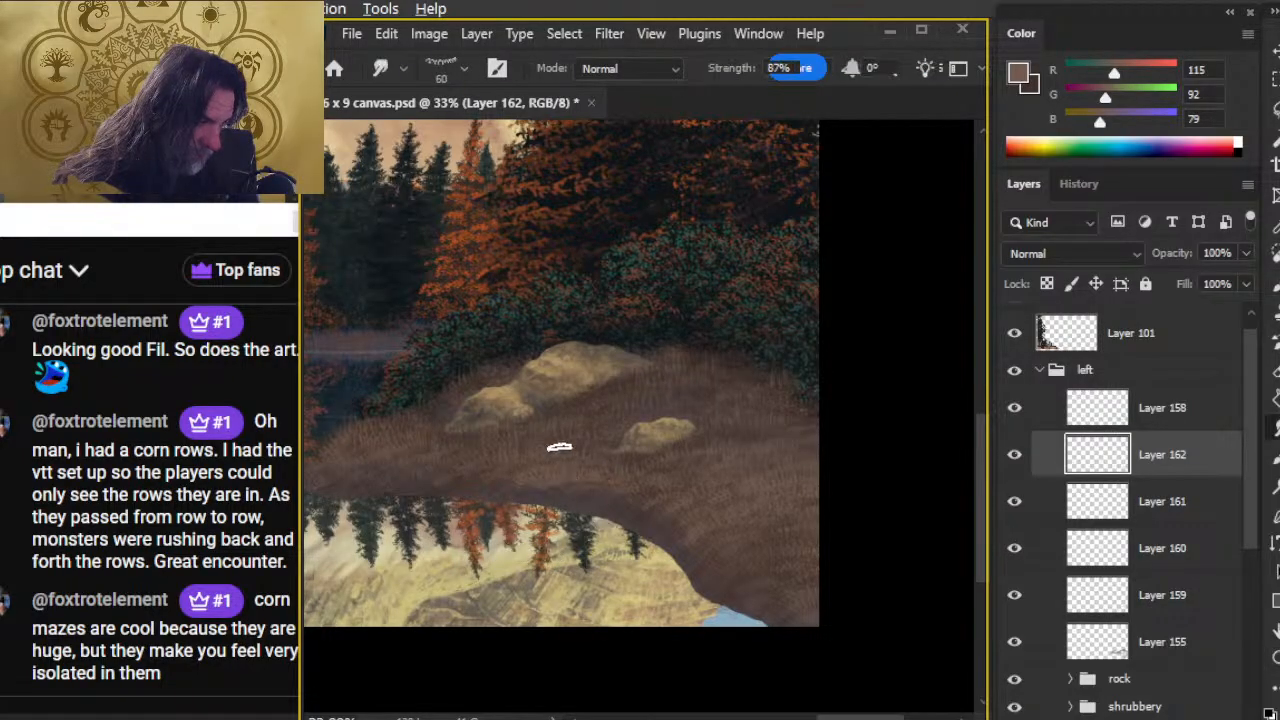
key(e)
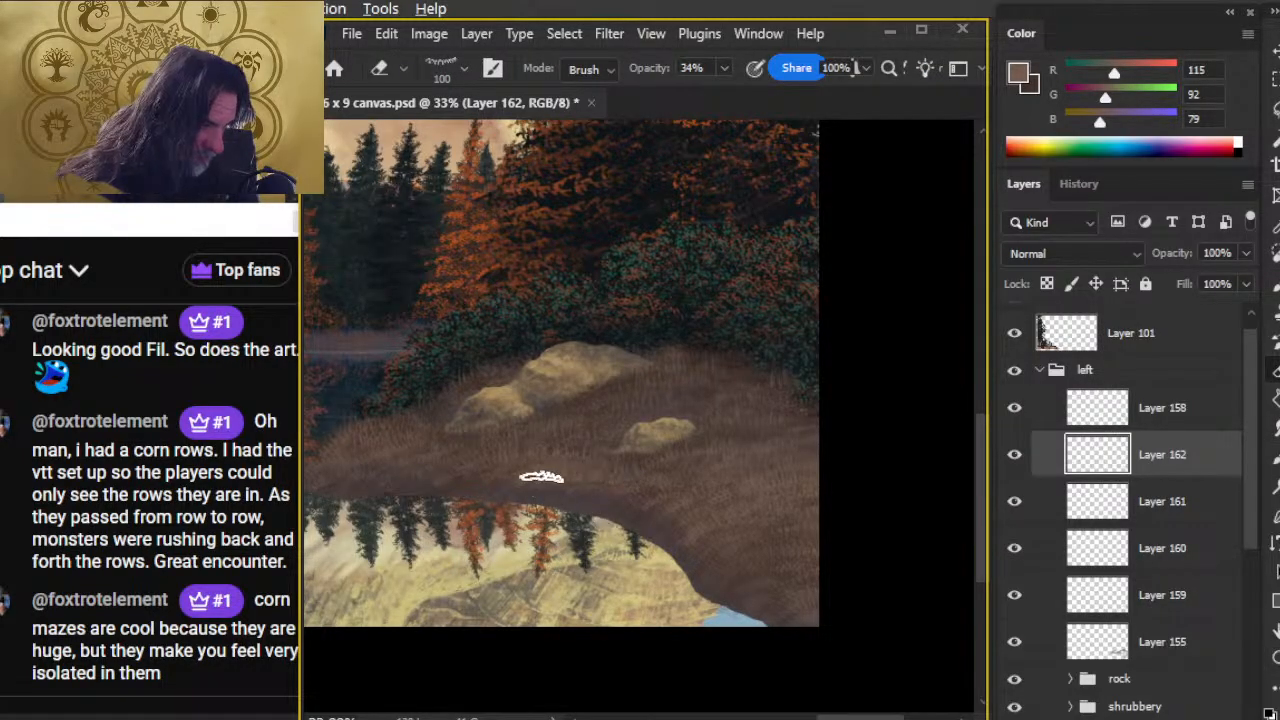
mouse_move(607, 525)
mouse_down()
mouse_move(749, 449)
mouse_move(741, 456)
mouse_up()
- Check the effect of Layer 155, and group all the grass layers from Layer 158 down to Layer 155 as "high grass"
key(z)
drag(715, 548, 624, 541)
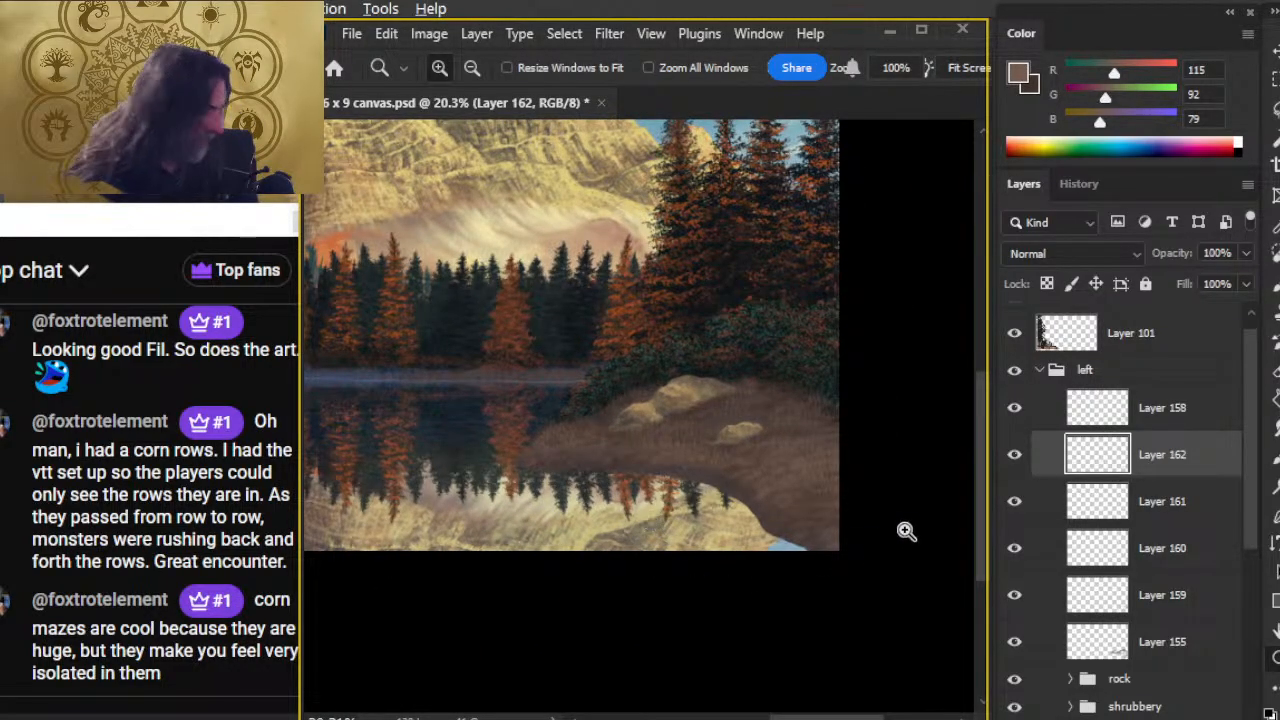
click(1016, 643)
click(1016, 643)
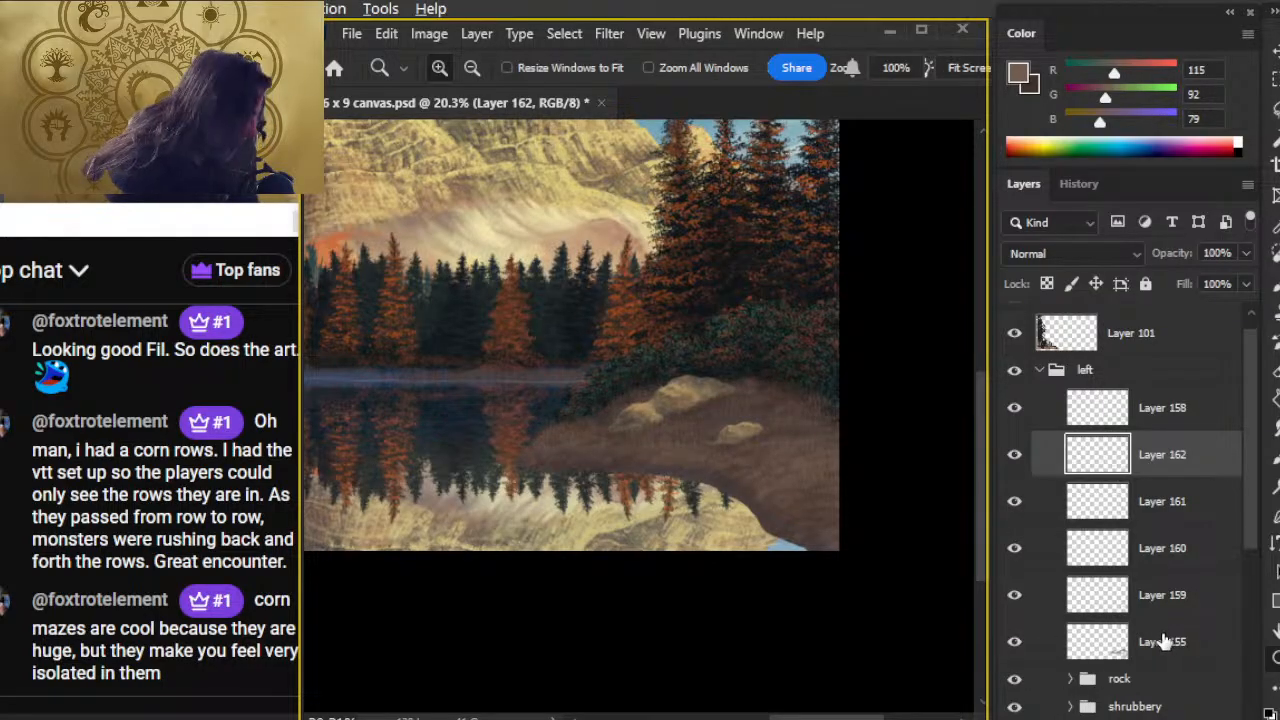
click(1181, 411)
shift+click(1172, 655)
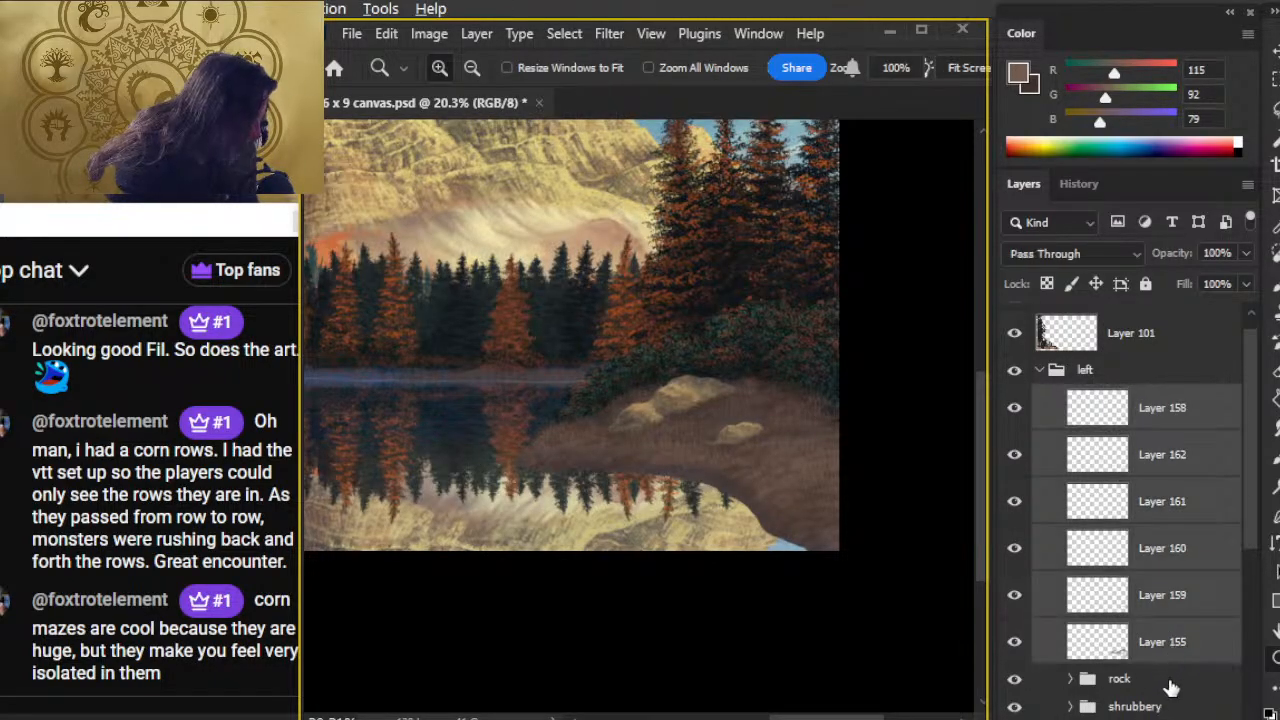
key(ctrl+g)
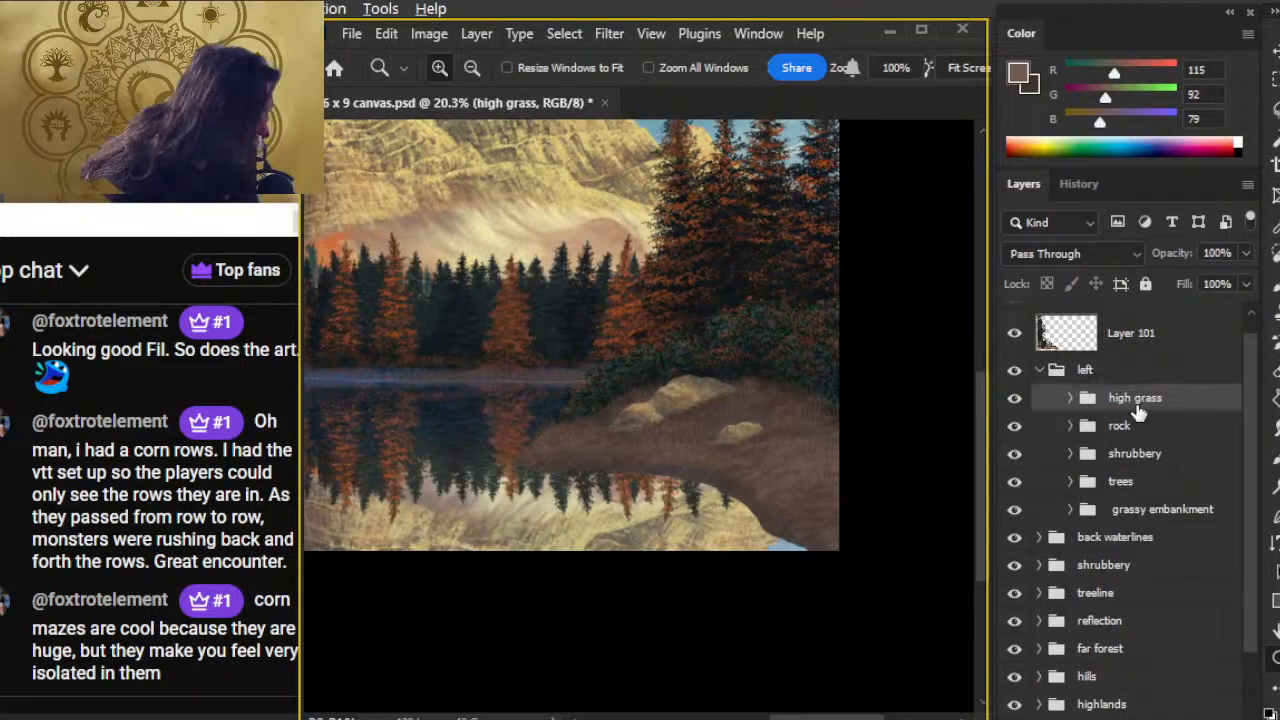
- Create a new layer above the high grass group and set the foreground colour to pale lilac, RGB 231, 220, 231
key(ctrl+alt+shift+n)
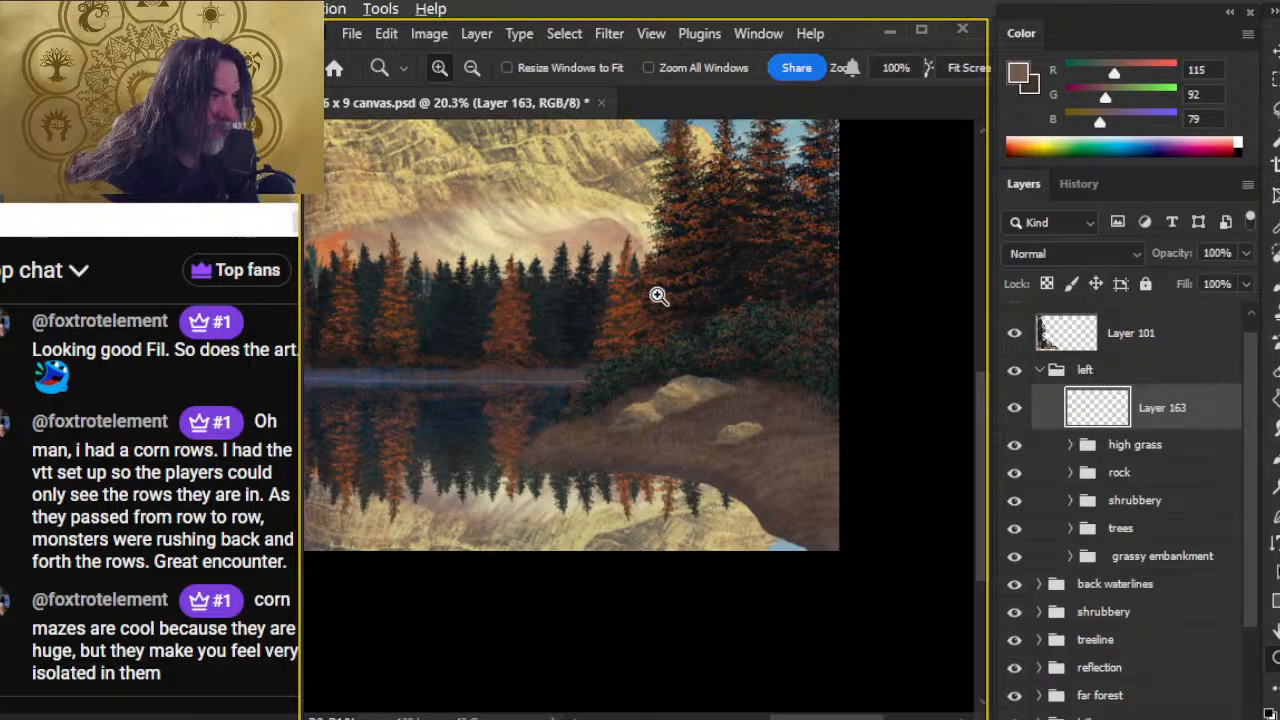
drag(665, 275, 670, 510)
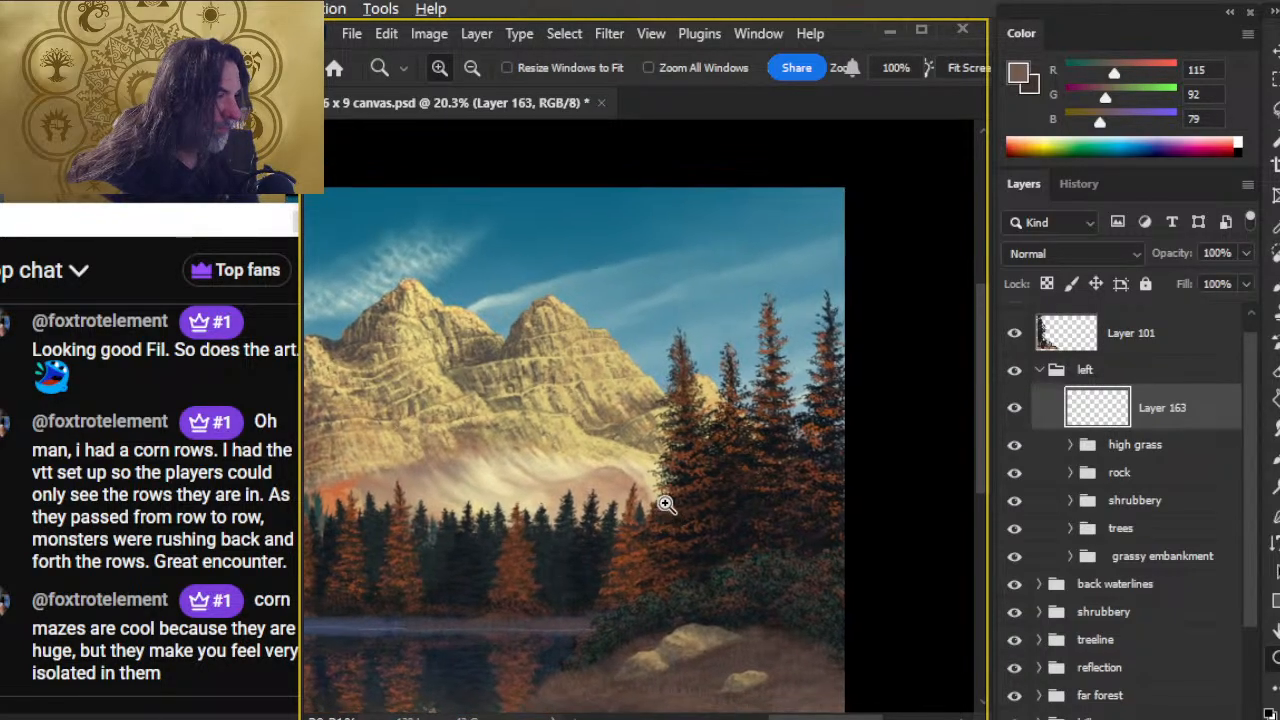
key(b)
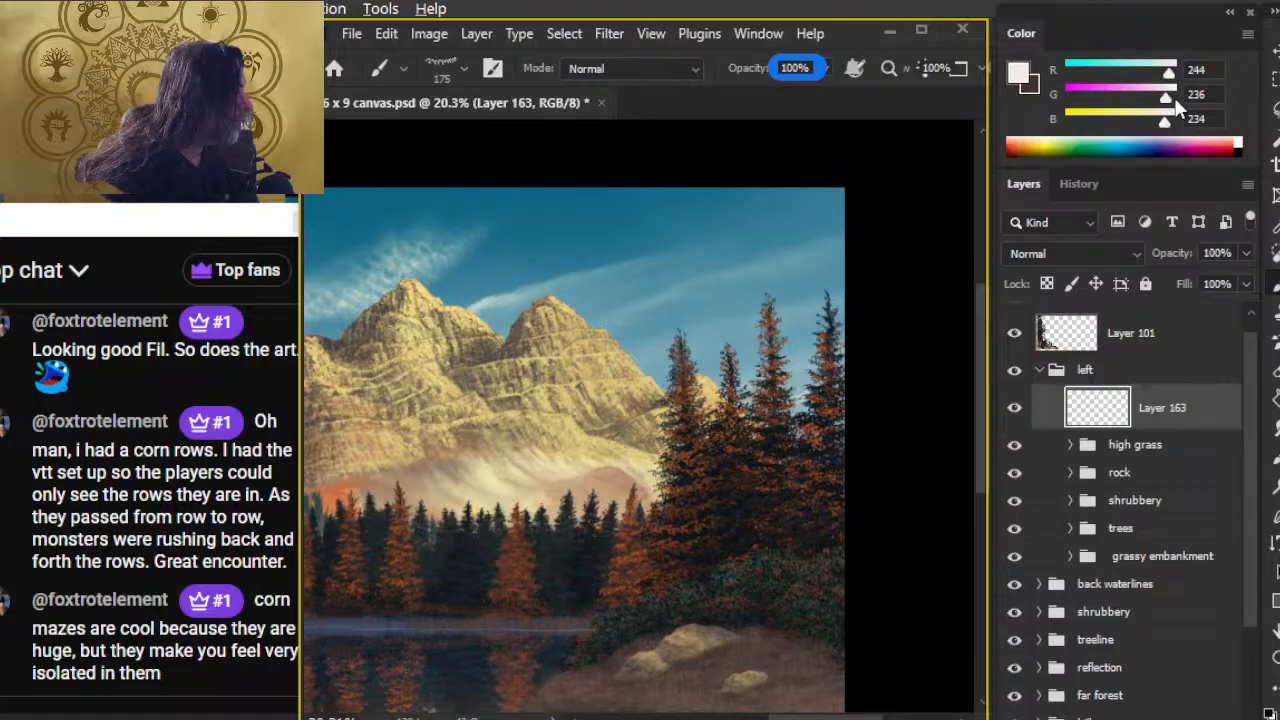
click(1158, 100)
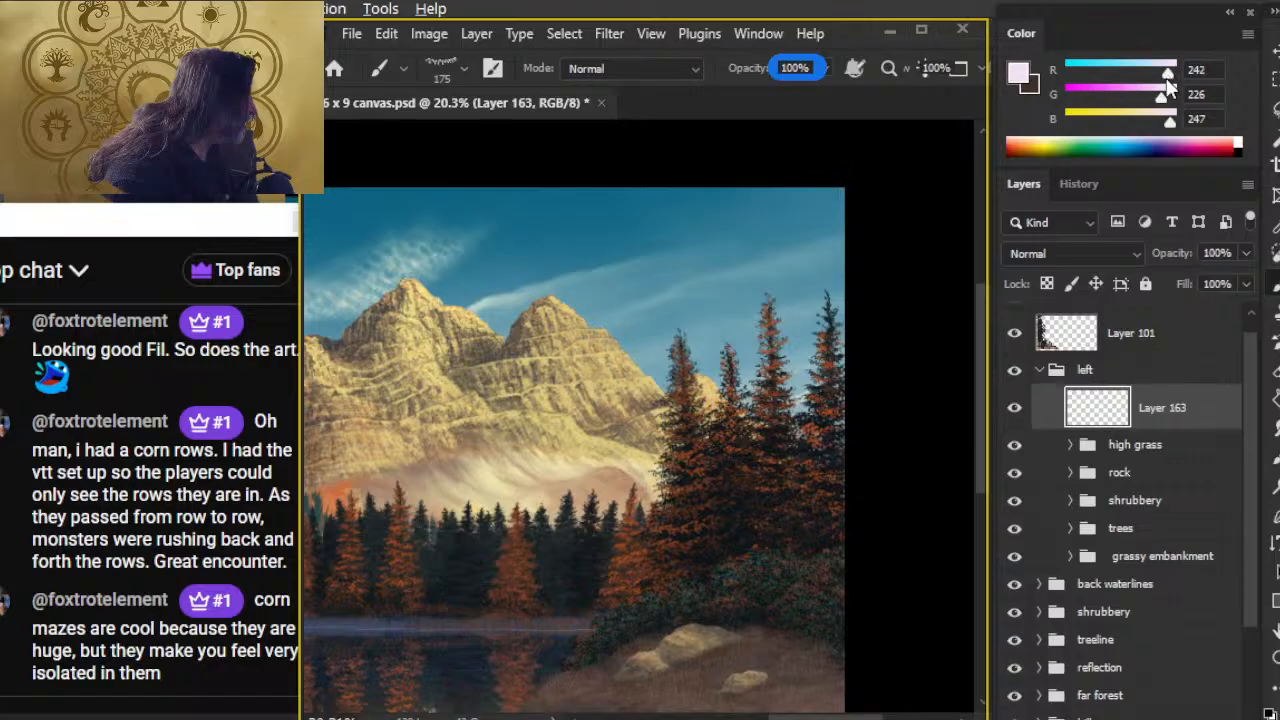
drag(1166, 121, 1161, 127)
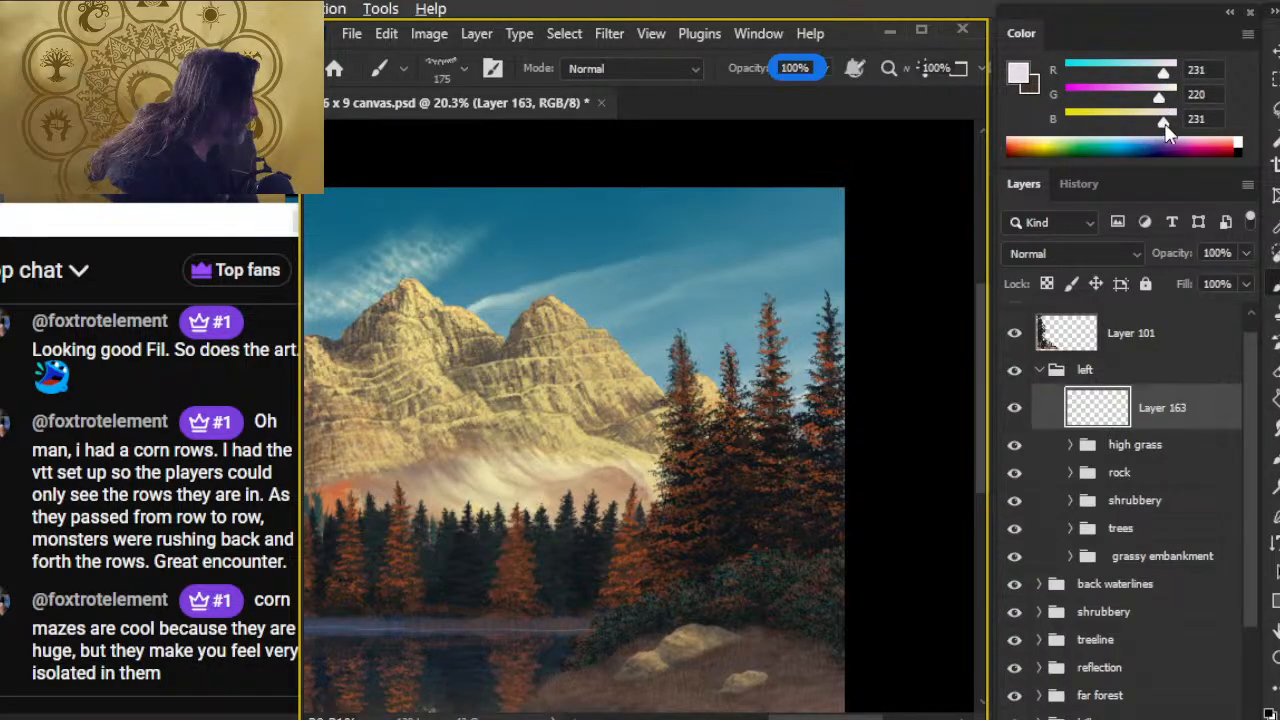
- Select the Foilage texture brush preset for work on the rocky bank
drag(777, 518, 738, 326)
key(z)
drag(594, 453, 678, 376)
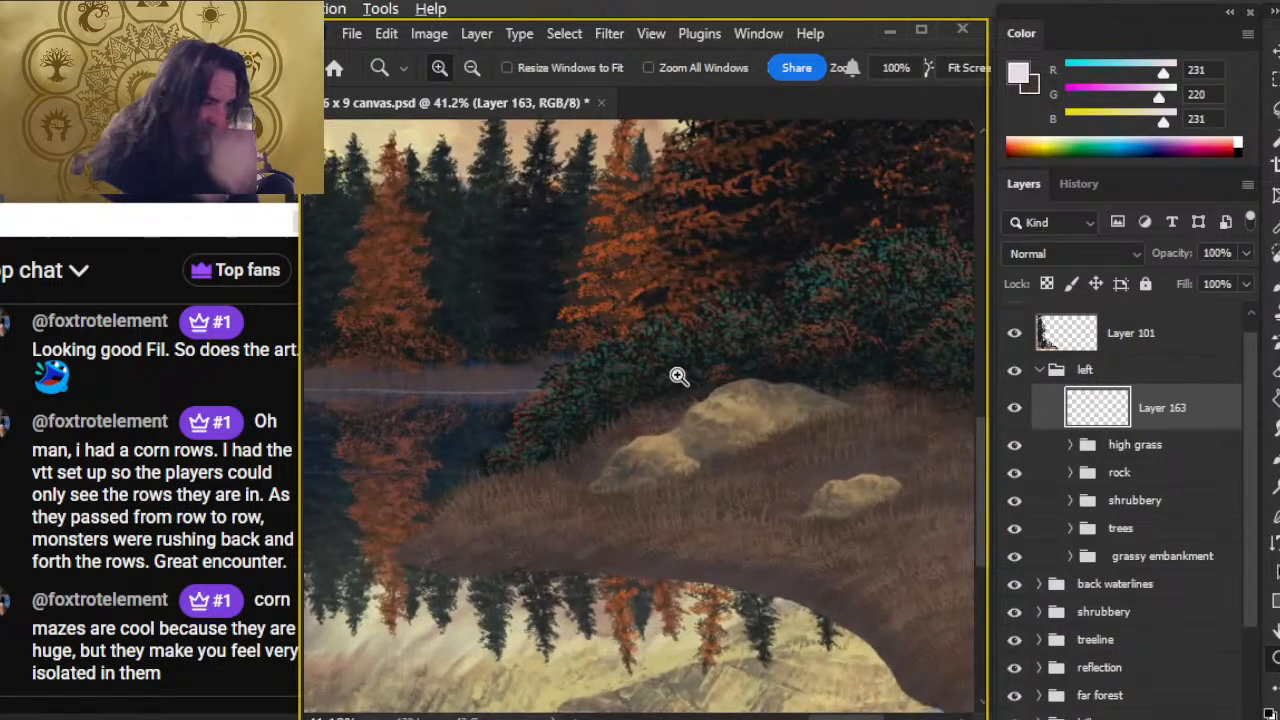
right_click(659, 421)
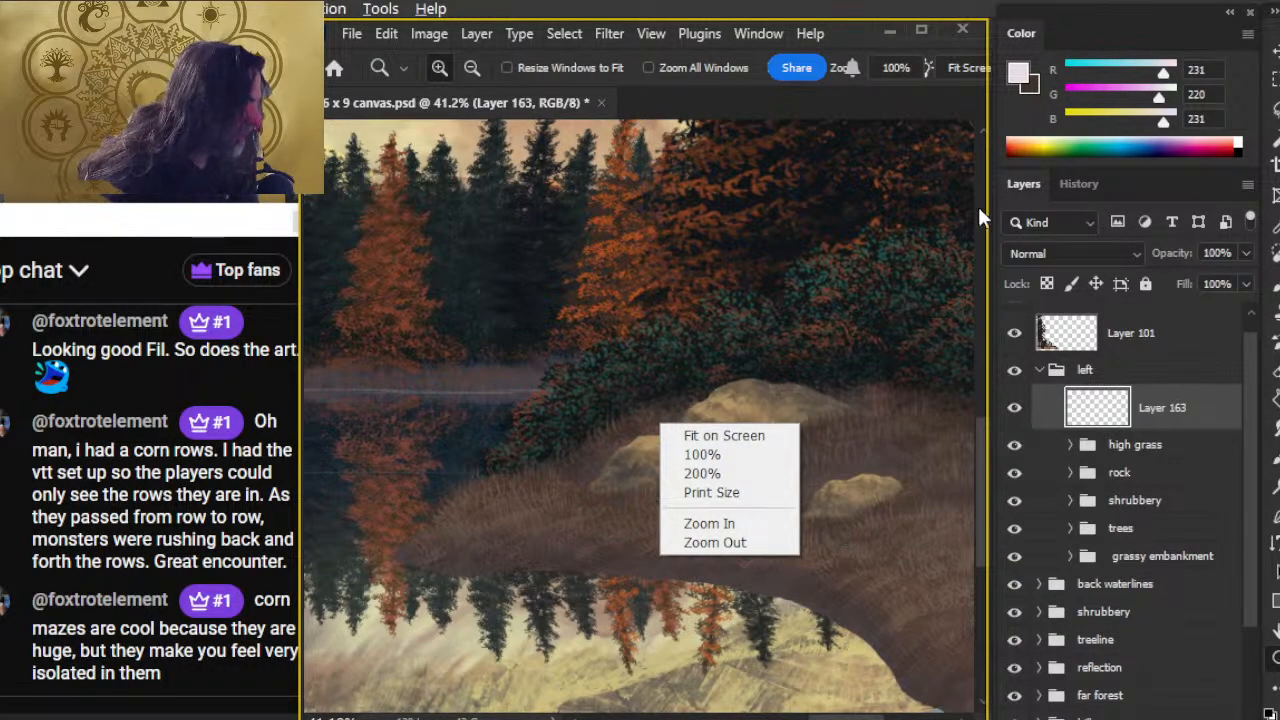
click(876, 86)
key(b)
right_click(670, 368)
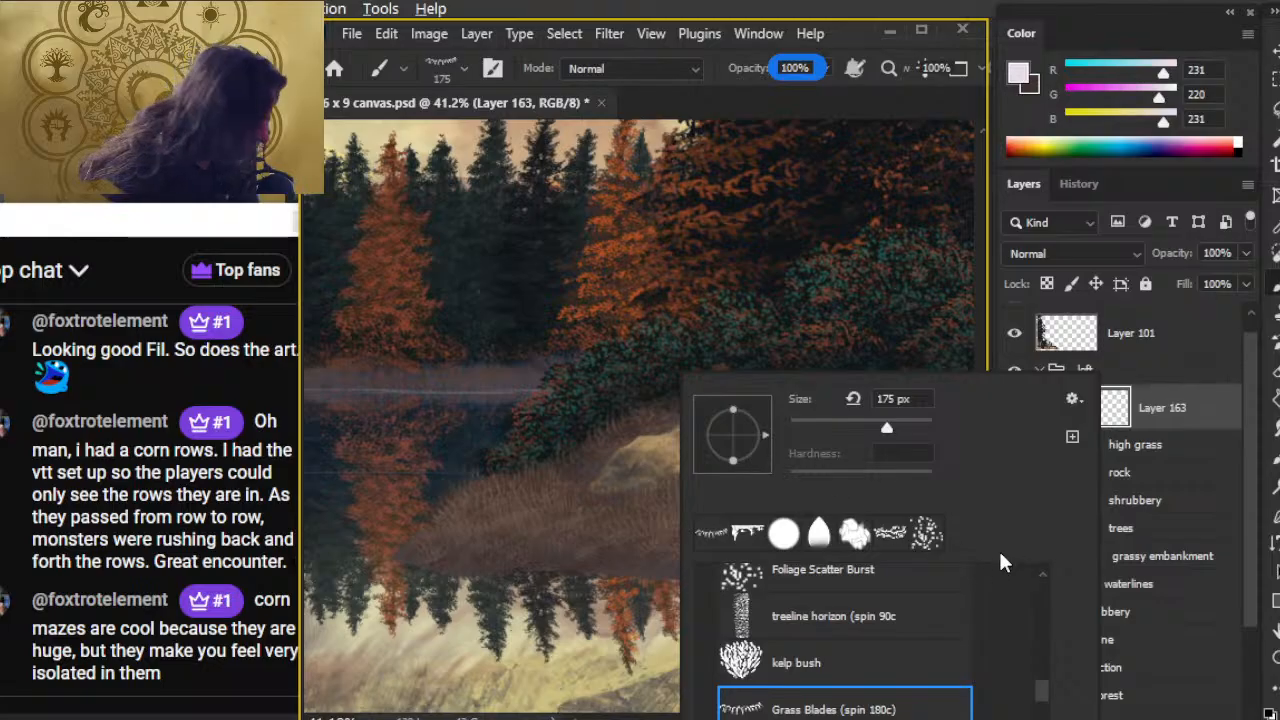
scroll(1062, 703, down, 3)
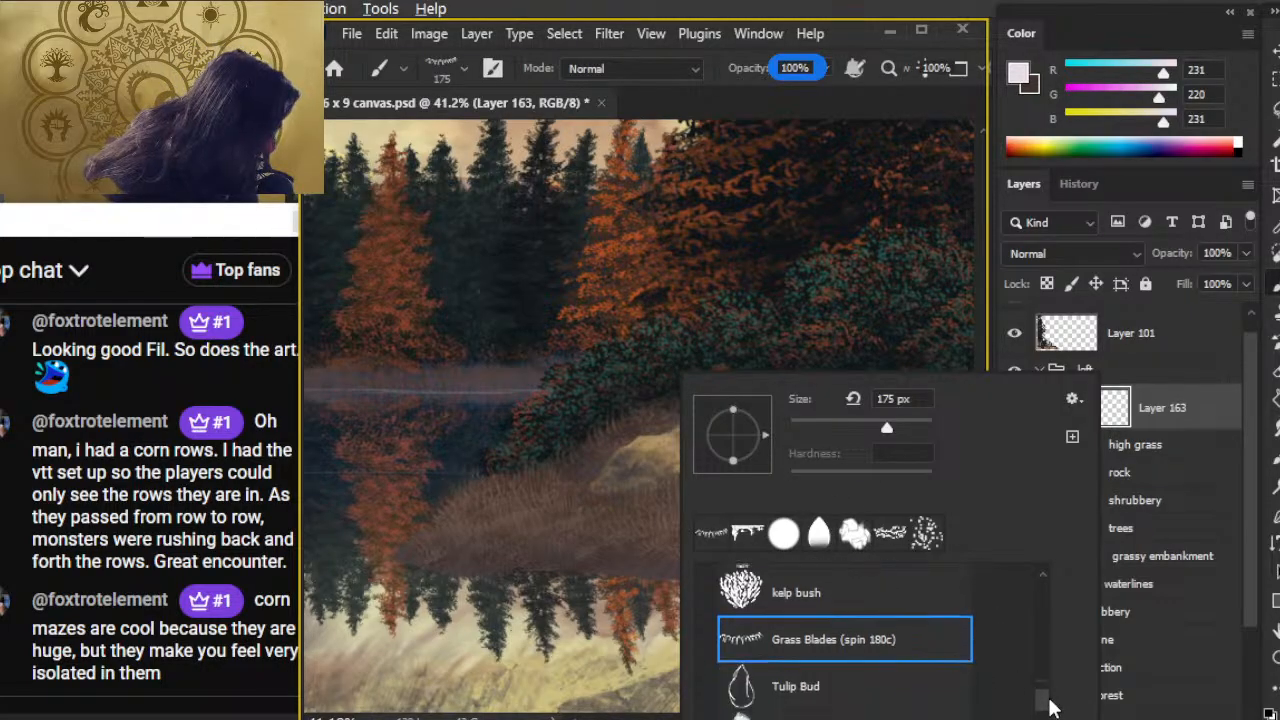
drag(1053, 705, 1051, 640)
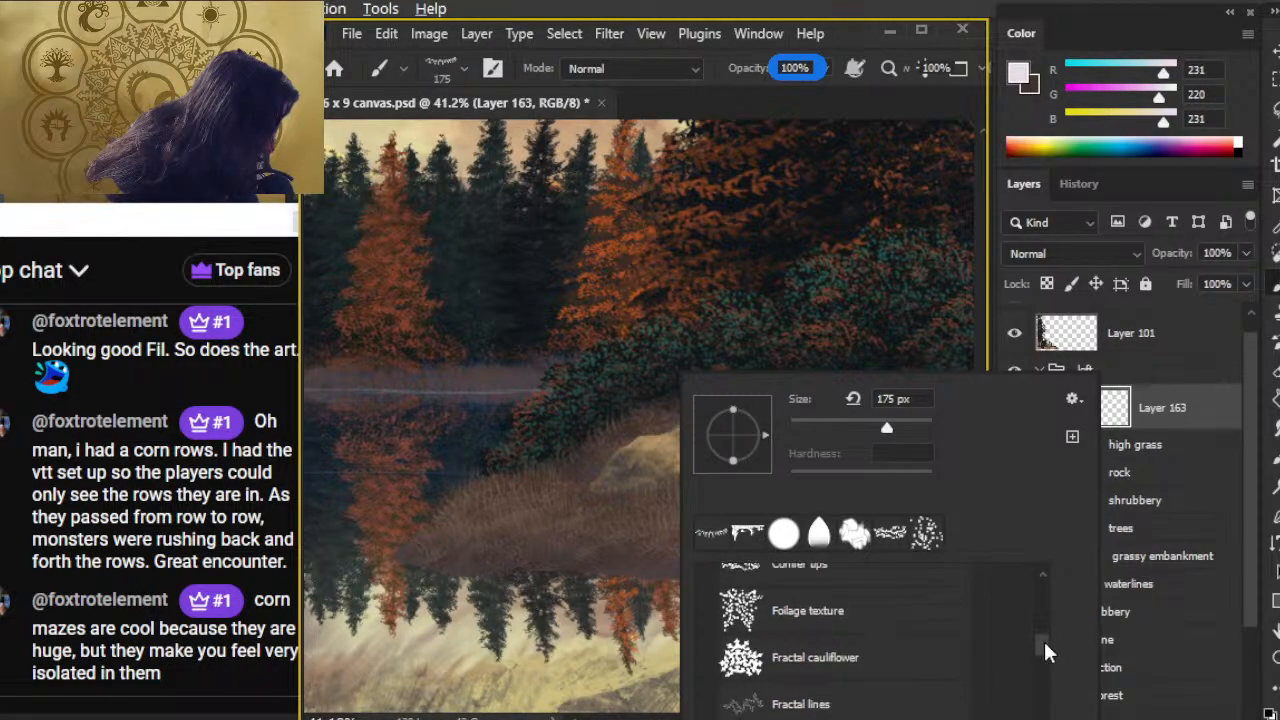
click(828, 610)
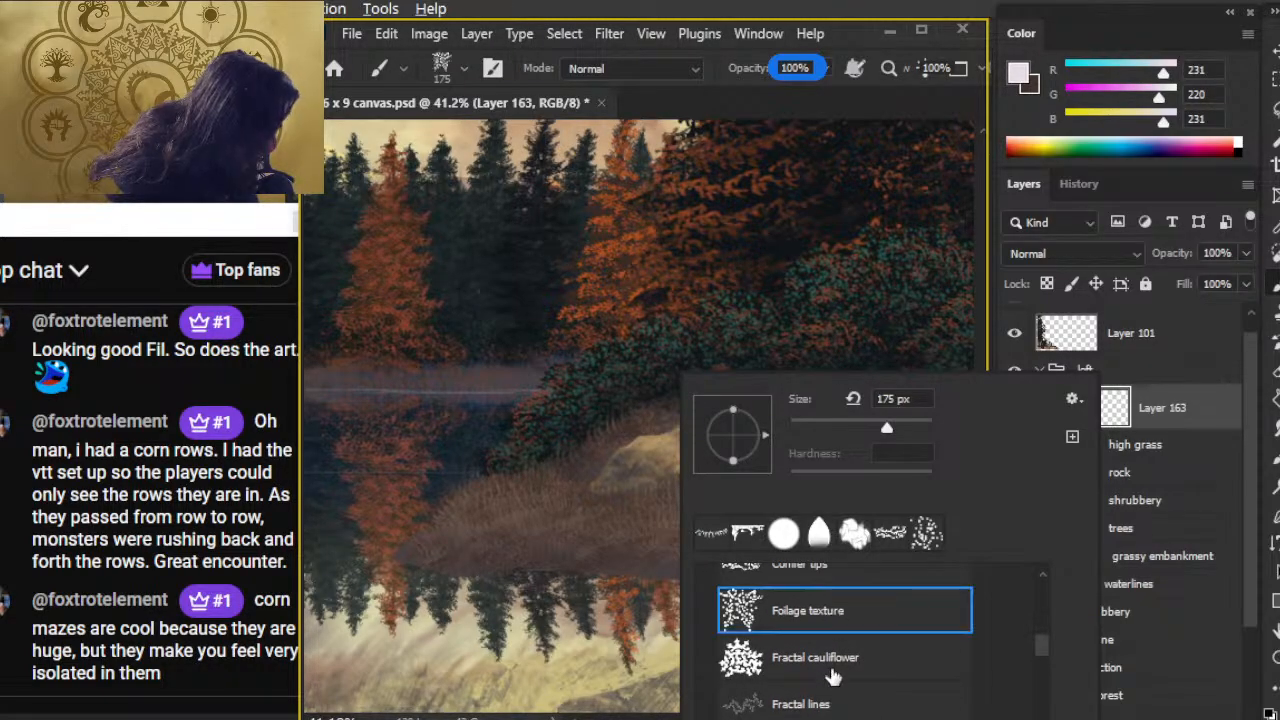
click(765, 102)
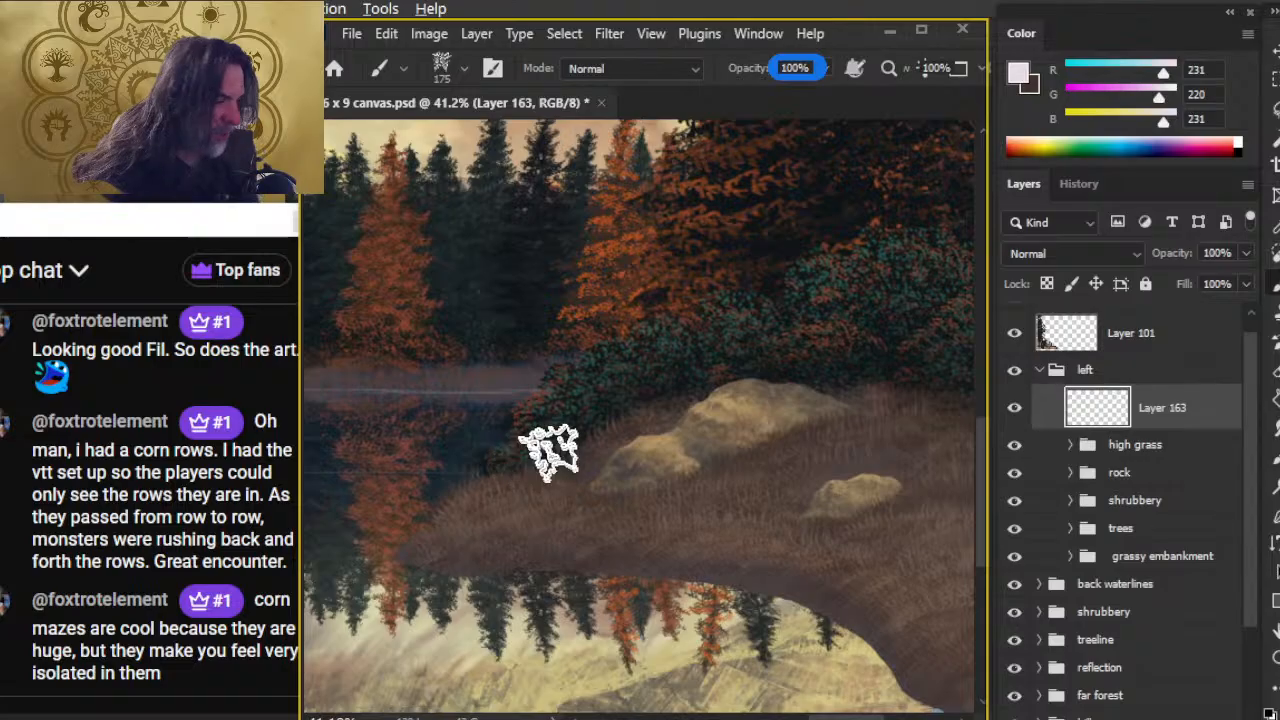
right_click(548, 452)
drag(621, 413, 623, 425)
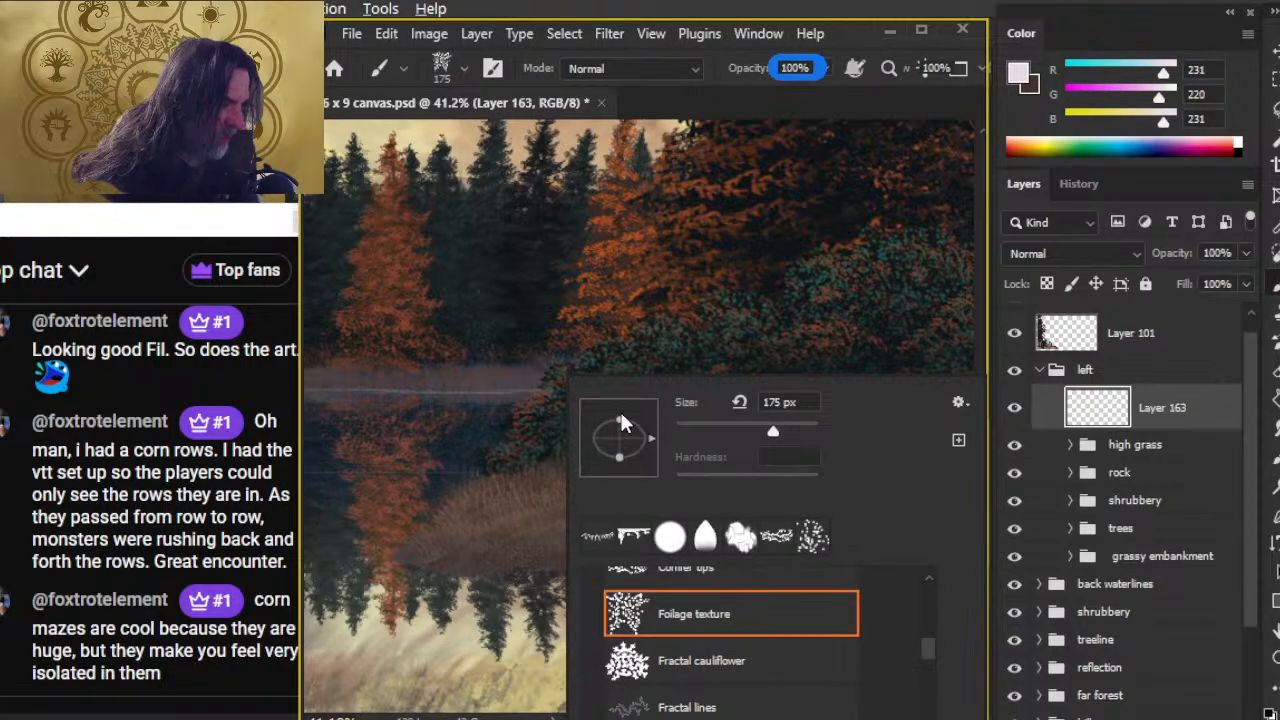
click(750, 87)
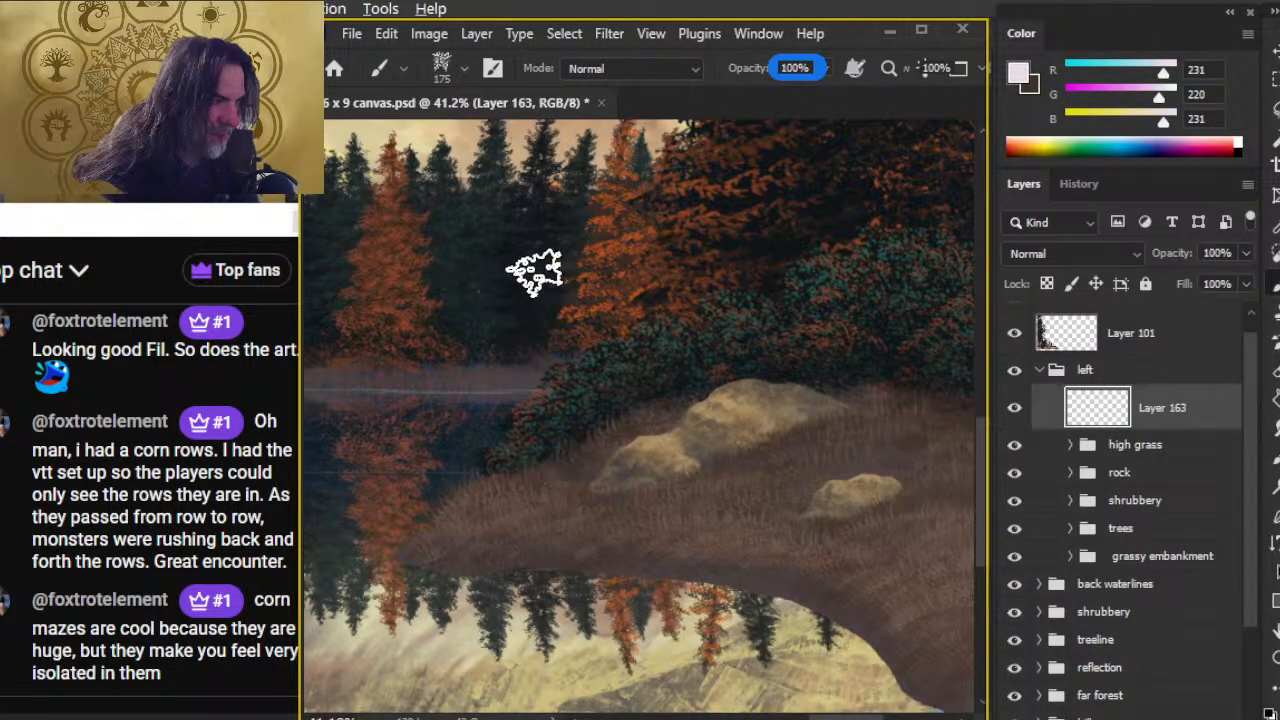
key(bracketright)
key(bracketright)
key(bracketright)
click(510, 303)
key(ctrl+z)
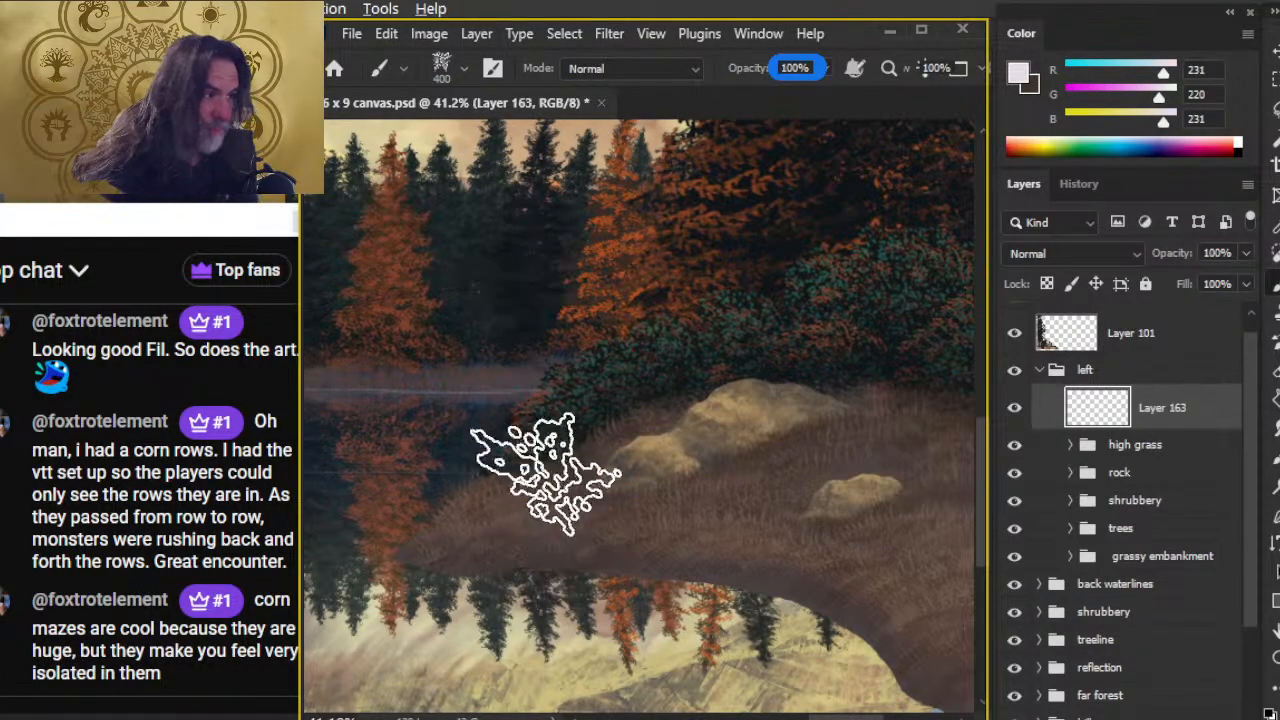
- Try a band of pale lilac foliage along the bank's upper edge beside the large rock, using Foilage texture at 125 px and 90 px
key(bracketleft)
key(bracketleft)
key(bracketleft)
key(bracketleft)
key(bracketleft)
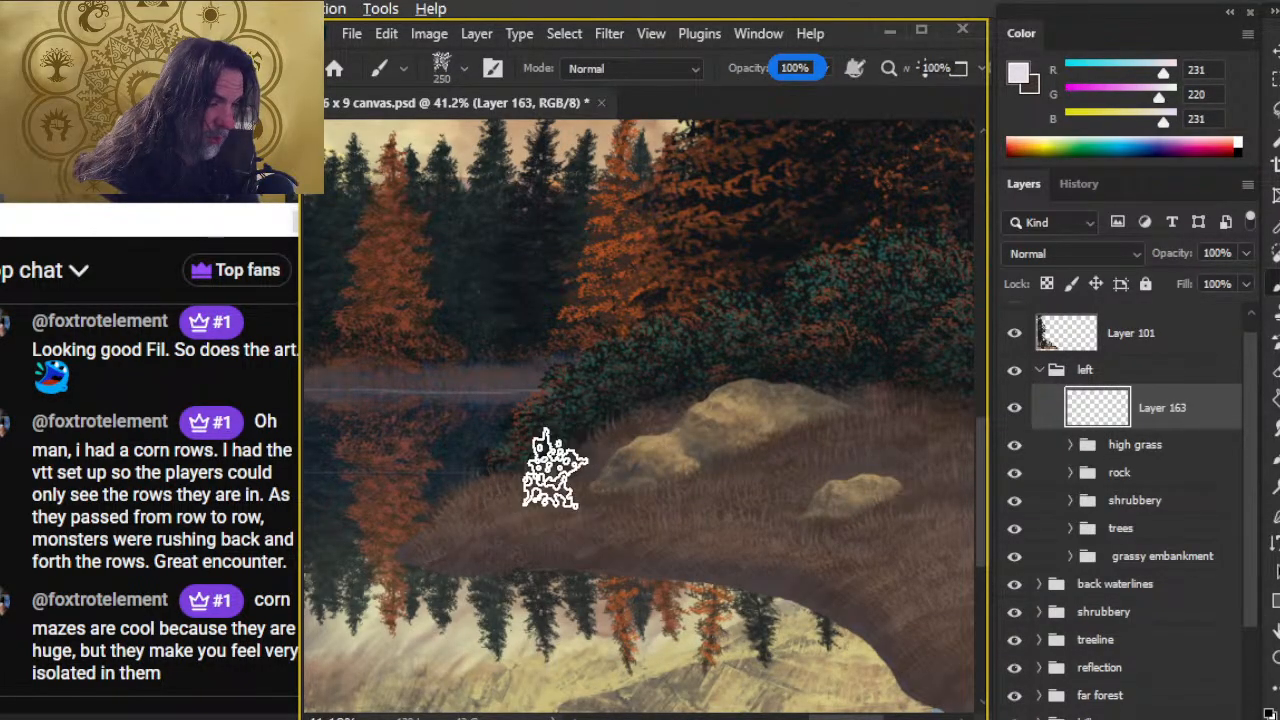
drag(587, 481, 669, 396)
drag(585, 402, 666, 389)
key(bracketleft)
key(bracketright)
click(565, 388)
click(643, 387)
click(703, 352)
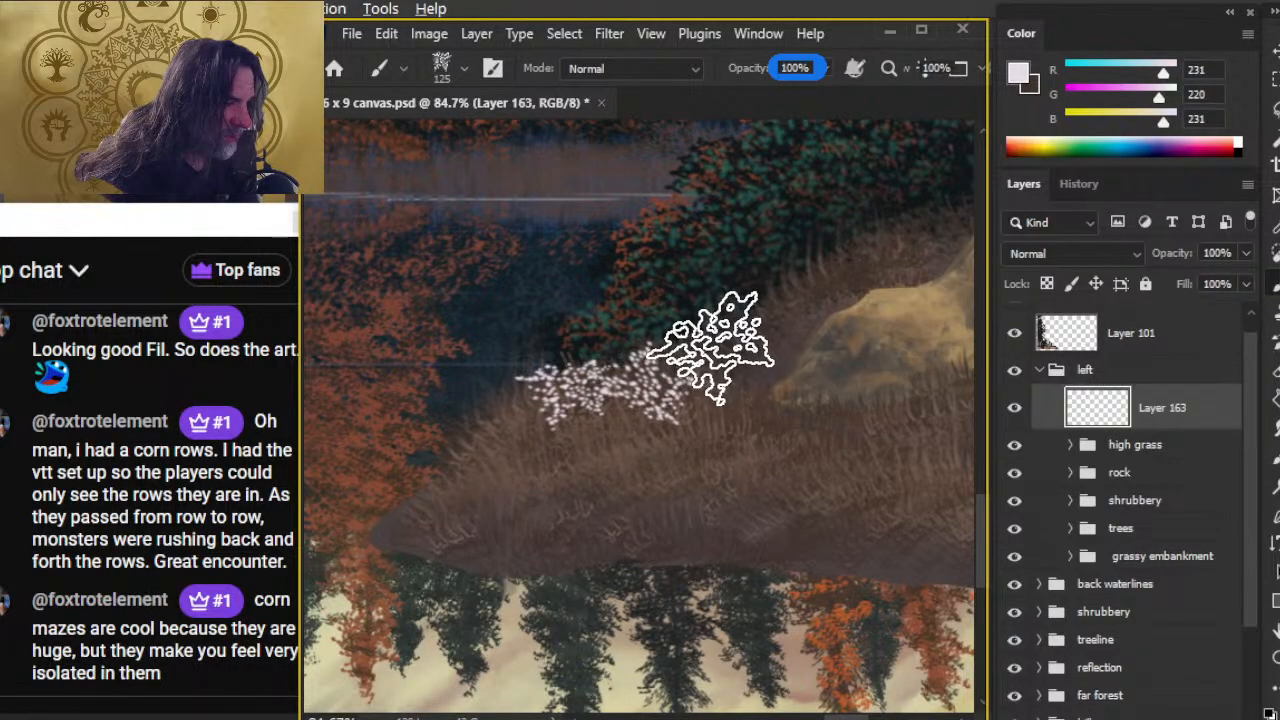
key(bracketleft)
key(bracketleft)
click(780, 320)
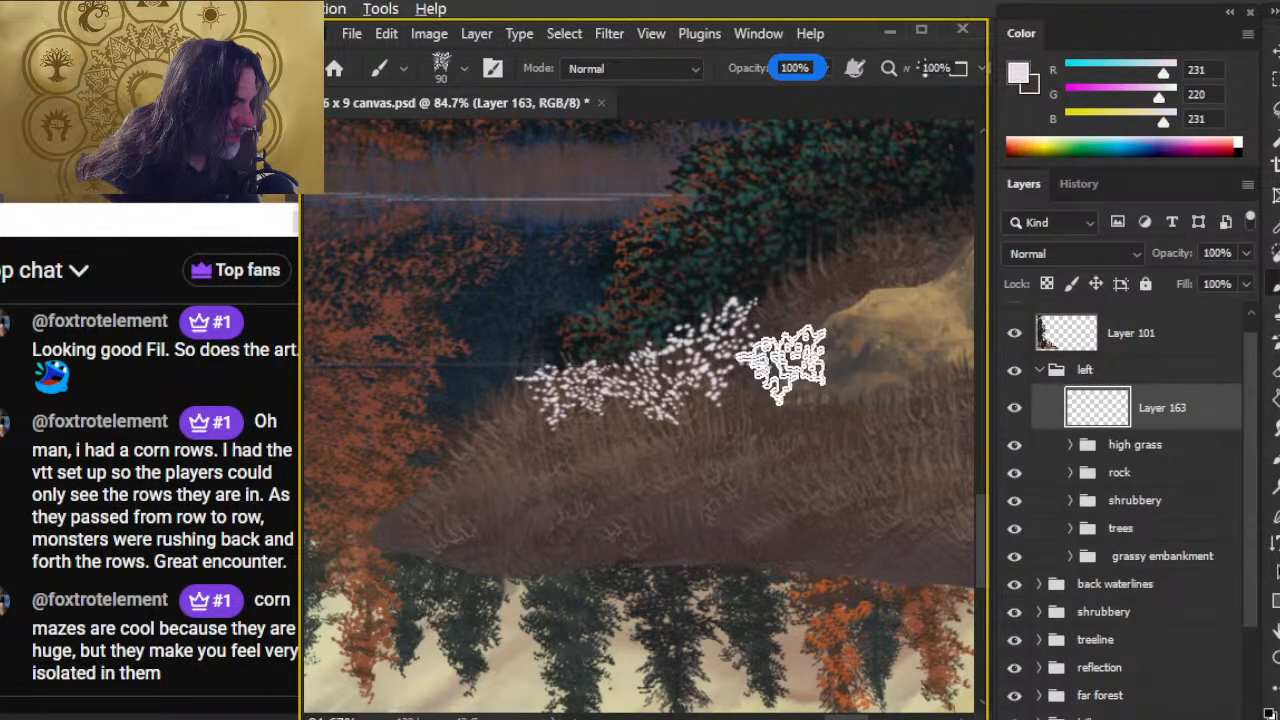
- Give the 23% Eraser the Foilage texture tip at 100 px and fade the pale foliage along the bank's upper edge
key(e)
right_click(711, 490)
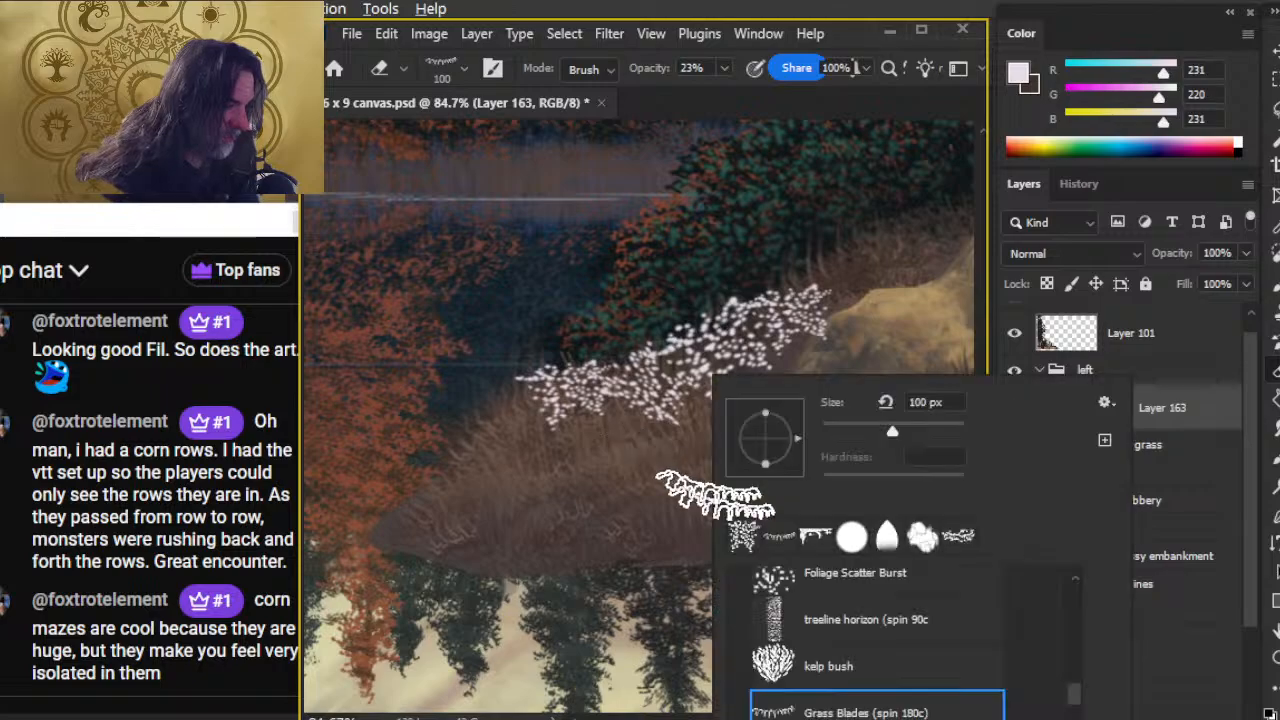
double_click(743, 537)
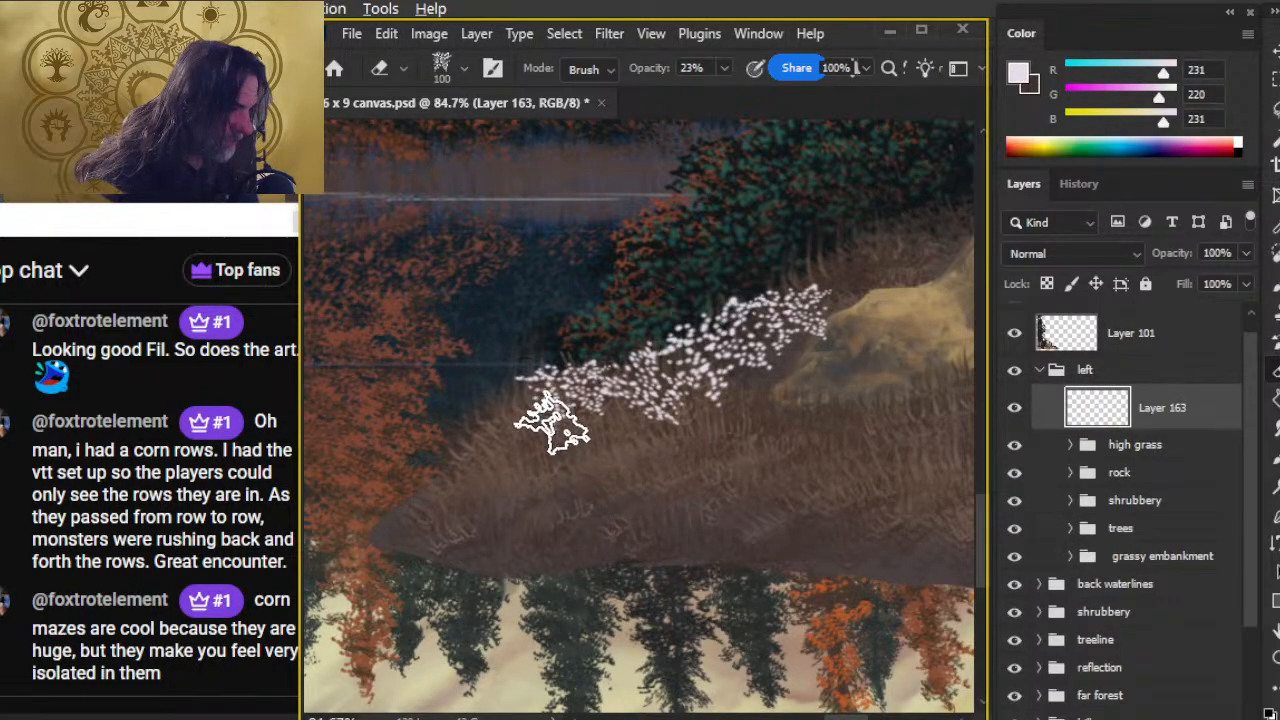
mouse_move(563, 418)
mouse_down()
mouse_move(603, 407)
mouse_move(563, 399)
mouse_move(550, 449)
mouse_move(610, 387)
mouse_move(508, 423)
mouse_up()
mouse_move(525, 345)
mouse_down()
mouse_move(683, 421)
mouse_move(788, 378)
mouse_move(715, 433)
mouse_move(761, 363)
mouse_move(813, 378)
mouse_move(780, 335)
mouse_move(723, 365)
mouse_move(778, 311)
mouse_move(620, 423)
mouse_move(745, 318)
mouse_move(838, 281)
mouse_move(724, 411)
mouse_move(626, 375)
mouse_move(591, 443)
mouse_up()
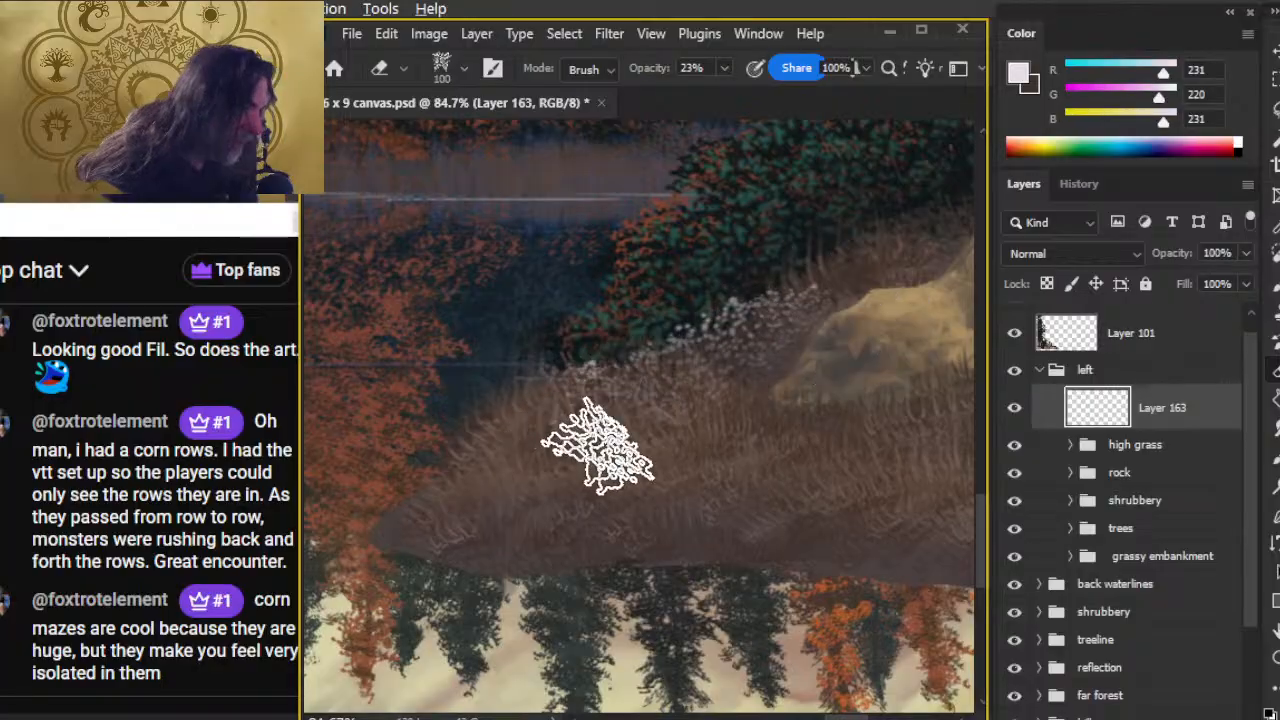
- Lasso the pale foliage on Layer 163, delete it and clear the selection
key(l)
drag(859, 257, 894, 300)
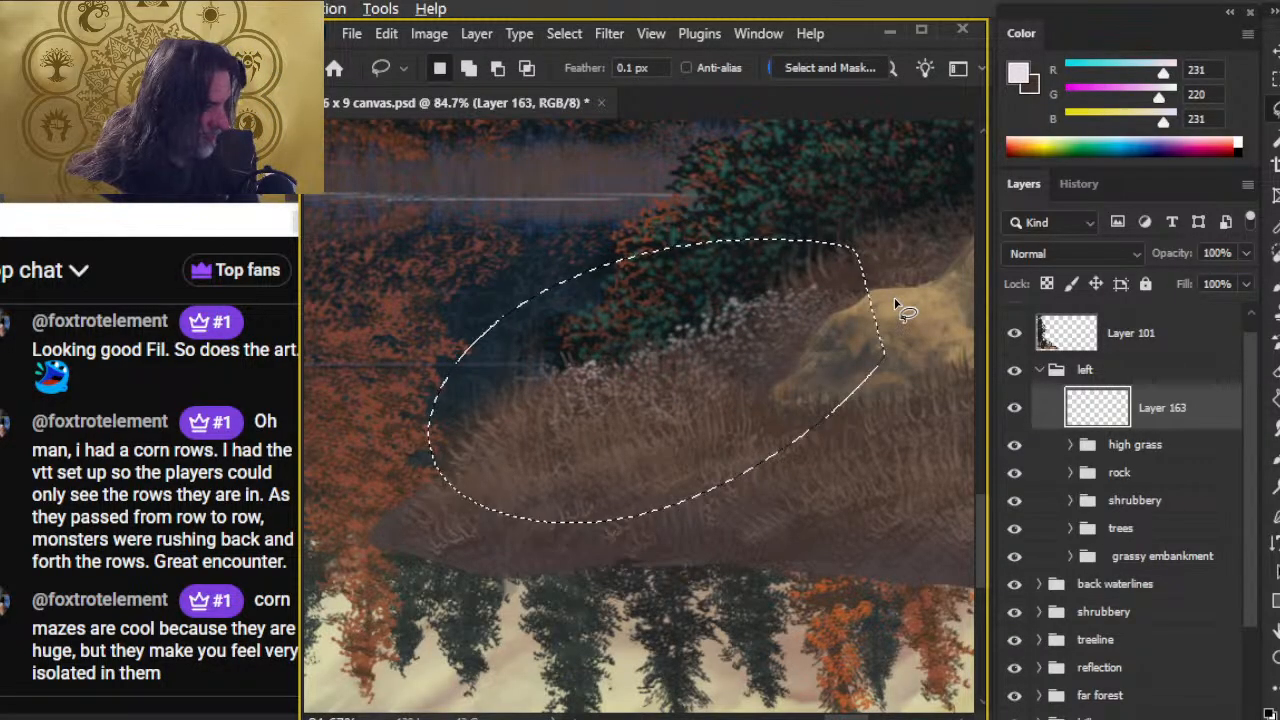
key(Delete)
key(ctrl+d)
- Select the Faded Foliage brush preset and set its size to 100 px
key(b)
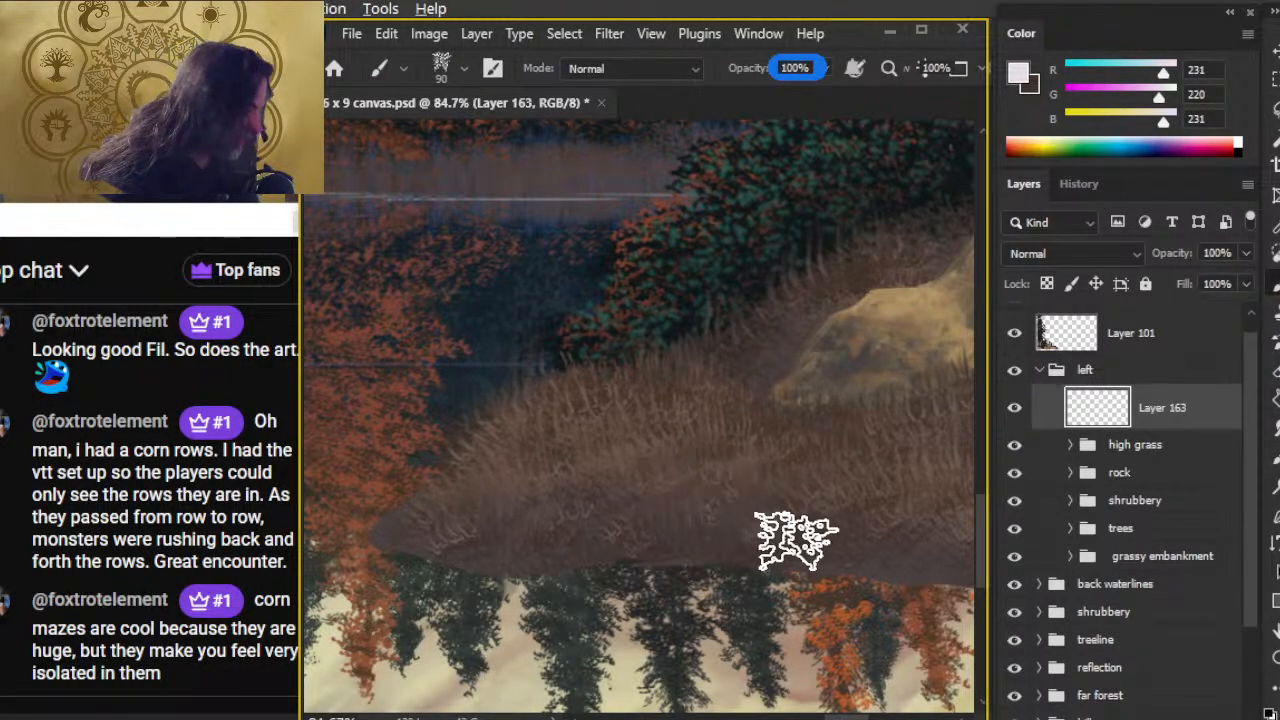
right_click(791, 534)
mouse_move(1145, 655)
mouse_down()
mouse_move(1150, 633)
mouse_move(1151, 668)
mouse_move(1150, 628)
mouse_move(1151, 668)
mouse_up()
click(966, 609)
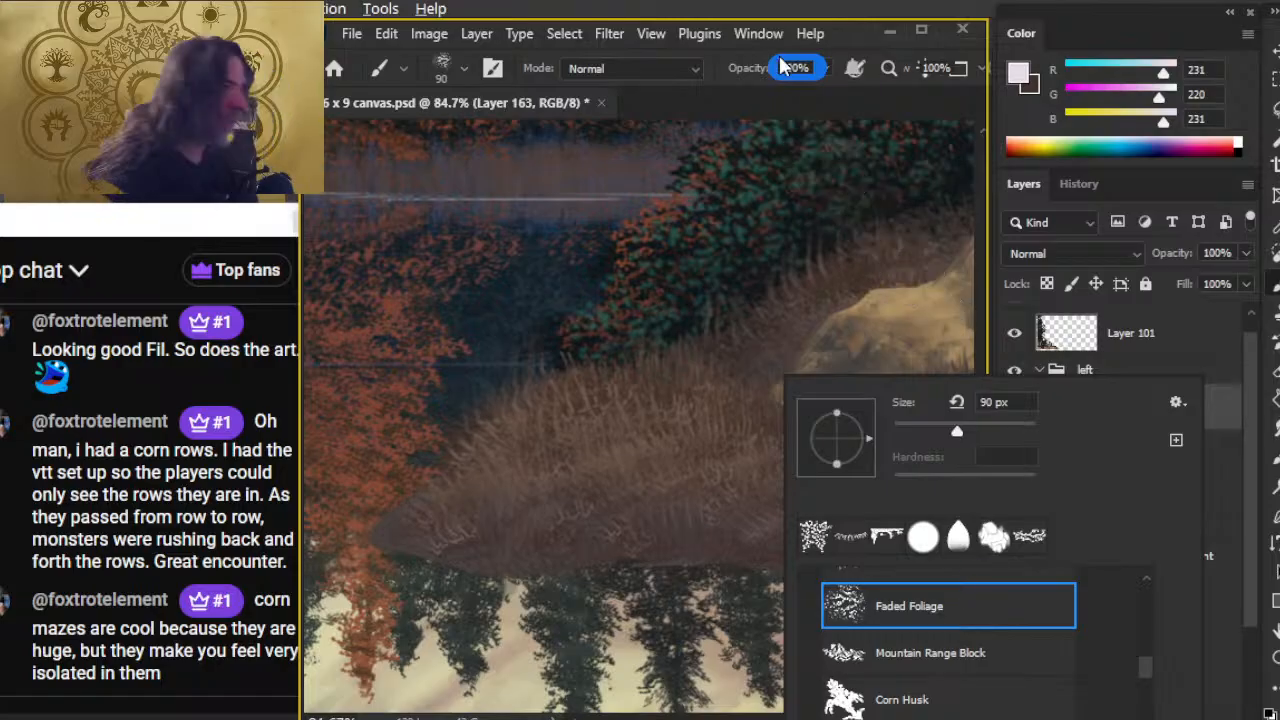
click(779, 112)
key(bracketright)
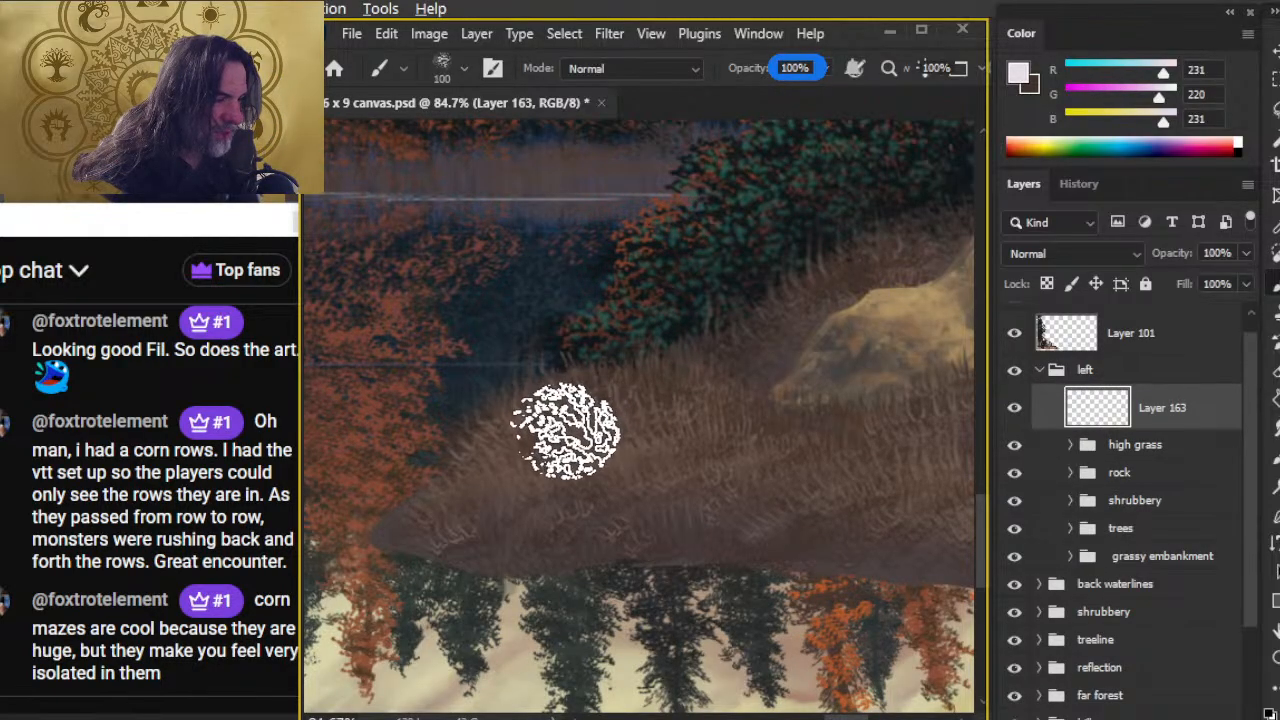
- Paint pale lilac foliage along the bank's upper edge up to the large rock and thin it with the 23% Eraser
mouse_move(524, 440)
mouse_down()
mouse_move(568, 474)
mouse_move(565, 402)
mouse_move(612, 482)
mouse_move(674, 513)
mouse_move(645, 392)
mouse_move(629, 386)
mouse_move(658, 449)
mouse_move(723, 450)
mouse_move(752, 413)
mouse_move(701, 349)
mouse_move(776, 414)
mouse_move(789, 374)
mouse_move(781, 321)
mouse_move(771, 326)
mouse_move(831, 324)
mouse_move(829, 292)
mouse_up()
key(e)
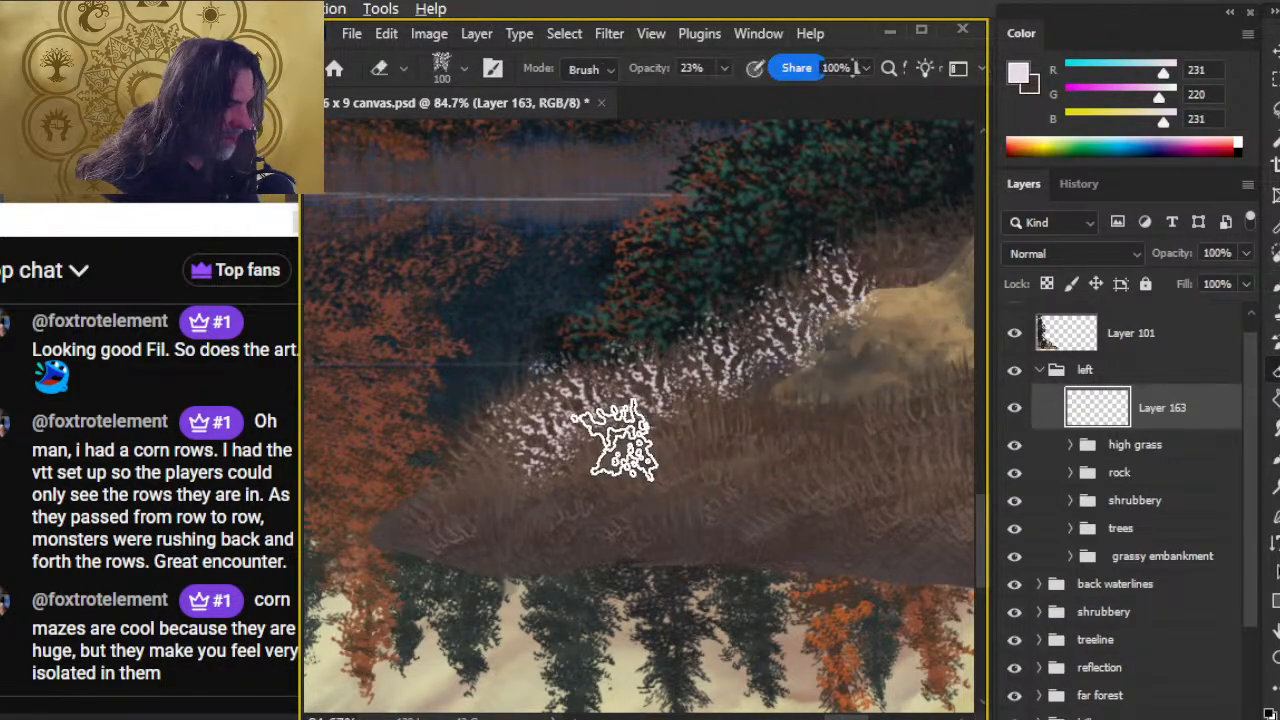
mouse_move(555, 498)
mouse_down()
mouse_move(546, 462)
mouse_move(523, 556)
mouse_move(557, 436)
mouse_move(562, 449)
mouse_move(544, 462)
mouse_move(578, 426)
mouse_move(615, 416)
mouse_move(590, 397)
mouse_move(686, 414)
mouse_move(554, 432)
mouse_move(731, 374)
mouse_move(776, 384)
mouse_move(699, 362)
mouse_move(731, 426)
mouse_move(774, 428)
mouse_move(794, 366)
mouse_move(783, 354)
mouse_move(763, 406)
mouse_move(682, 421)
mouse_move(814, 352)
mouse_move(692, 374)
mouse_move(777, 361)
mouse_up()
mouse_move(785, 372)
mouse_down()
mouse_move(817, 393)
mouse_move(809, 314)
mouse_move(850, 288)
mouse_move(909, 324)
mouse_move(855, 323)
mouse_up()
- Extend the pale foliage onto the grass behind the large rock and fade it with the Eraser at 60% opacity
key(6)
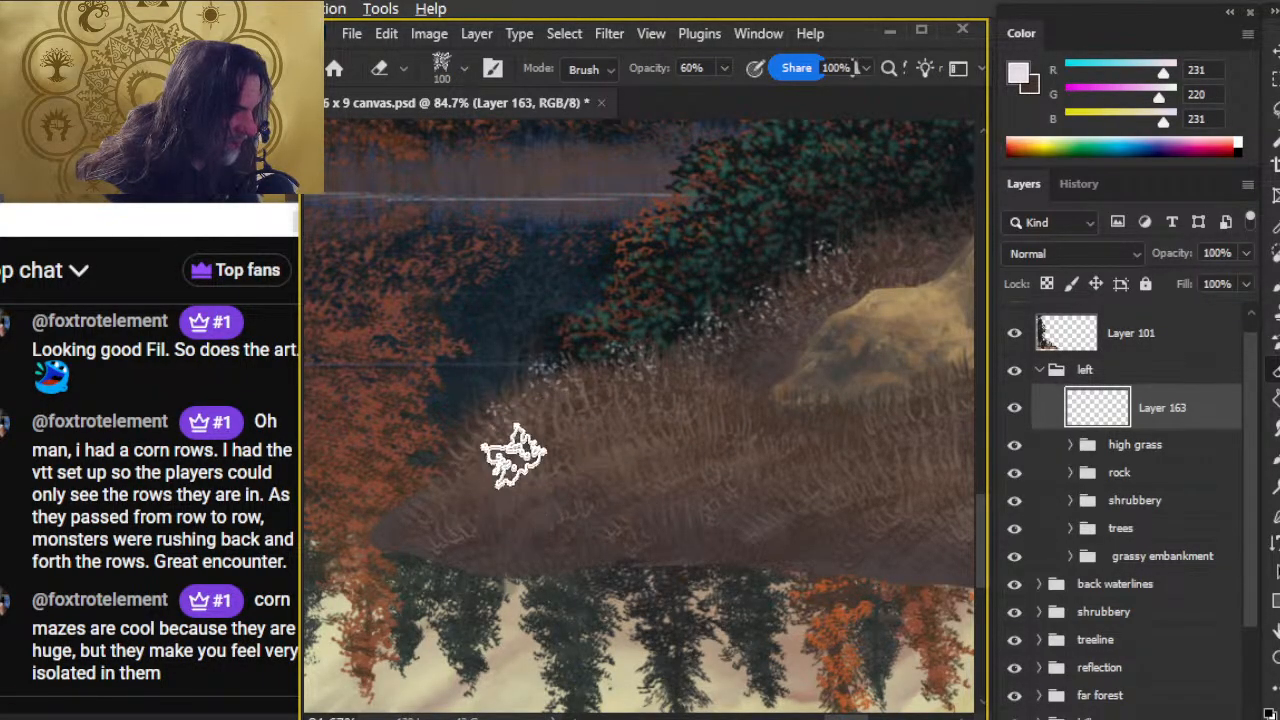
drag(760, 525, 584, 508)
key(b)
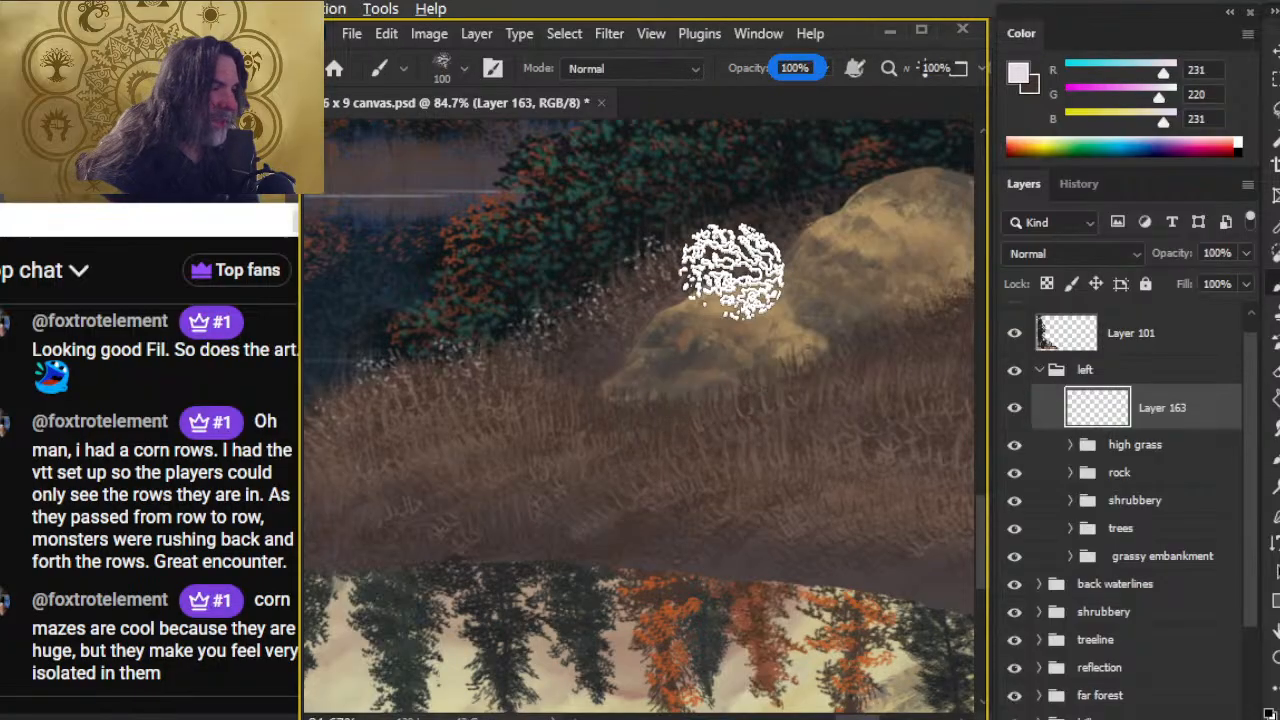
click(550, 458)
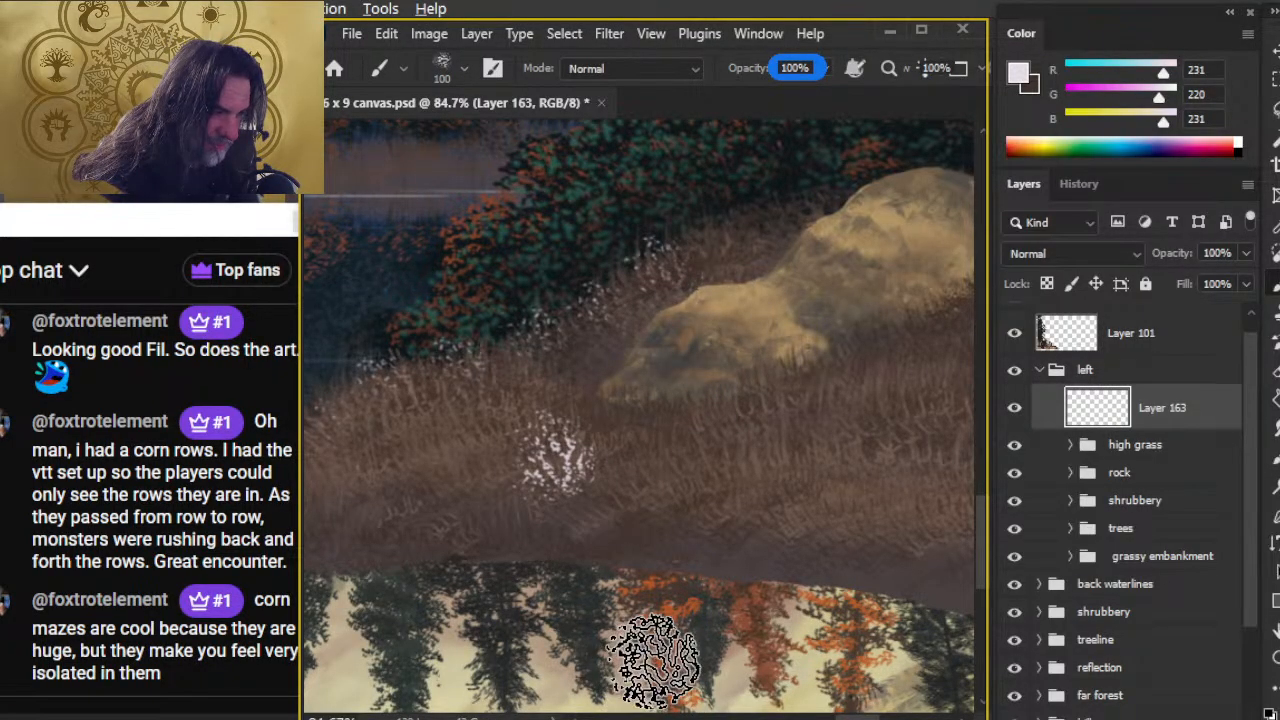
key(ctrl+z)
click(764, 268)
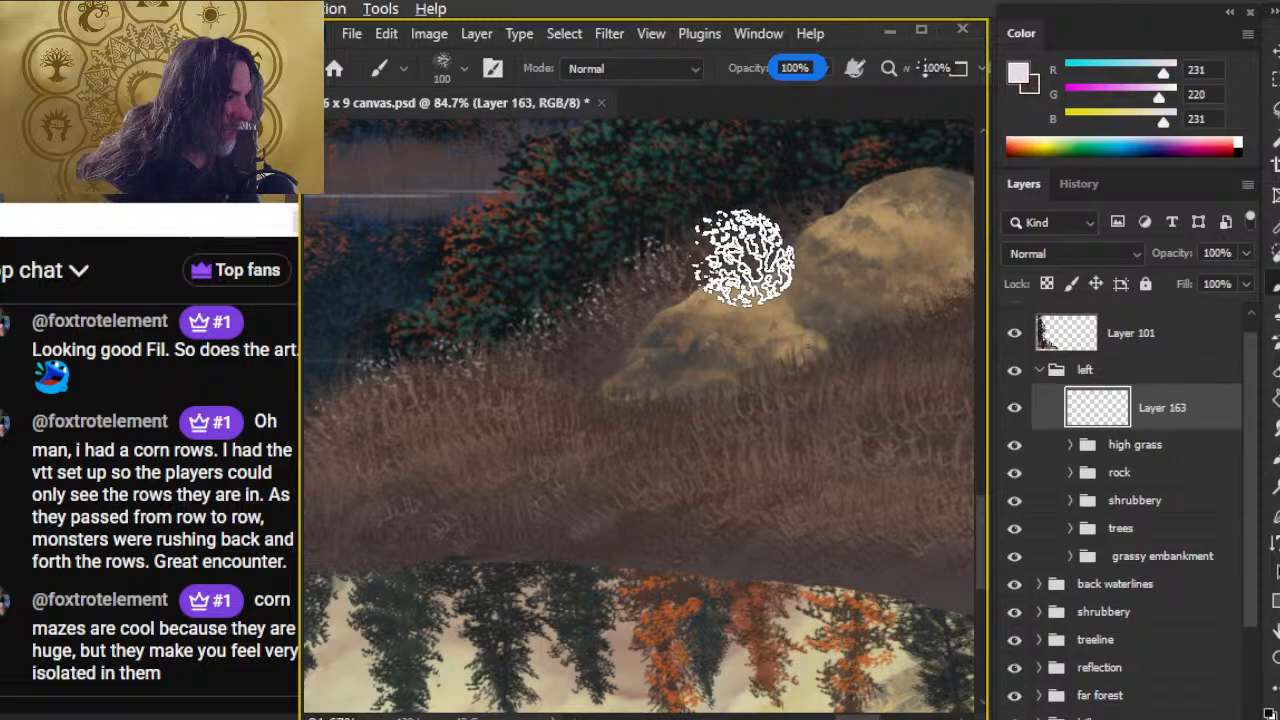
key(e)
mouse_move(780, 290)
mouse_down()
mouse_move(808, 294)
mouse_move(764, 328)
mouse_move(745, 270)
mouse_up()
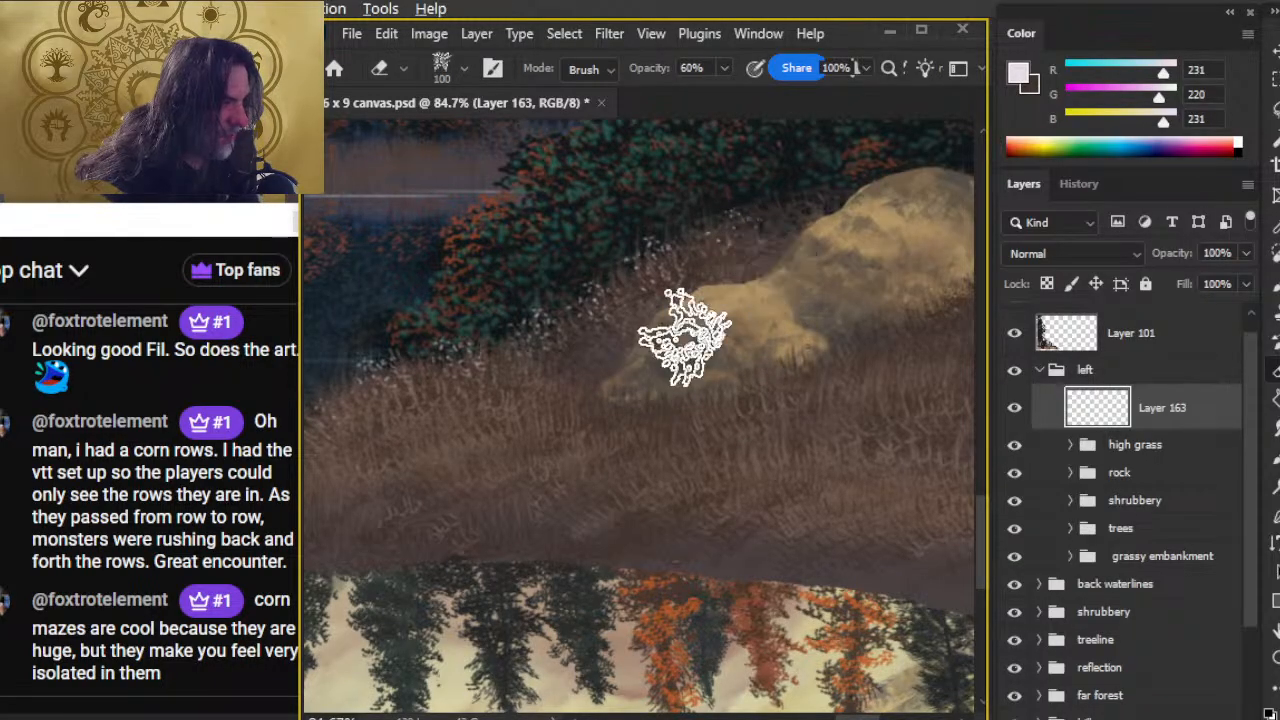
- Inspect the pale foliage around the large rock up close and within the wider bank
key(z)
drag(740, 290, 874, 297)
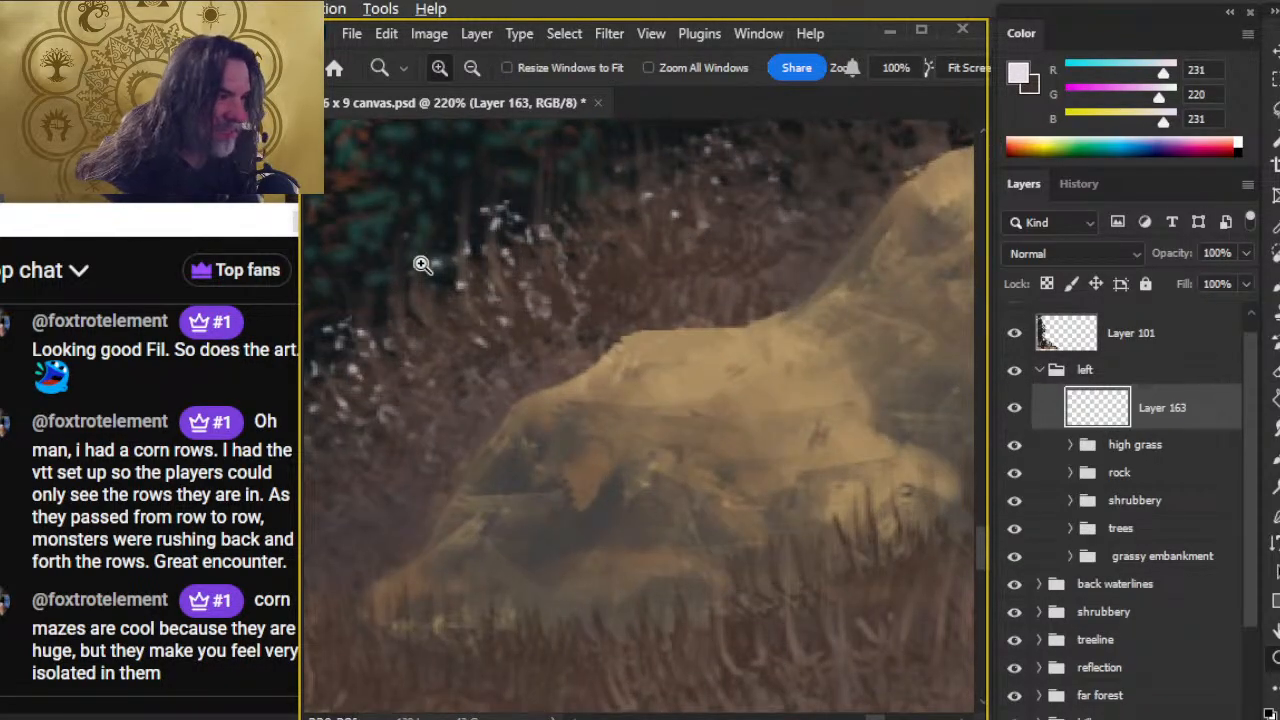
drag(717, 404, 594, 420)
key(e)
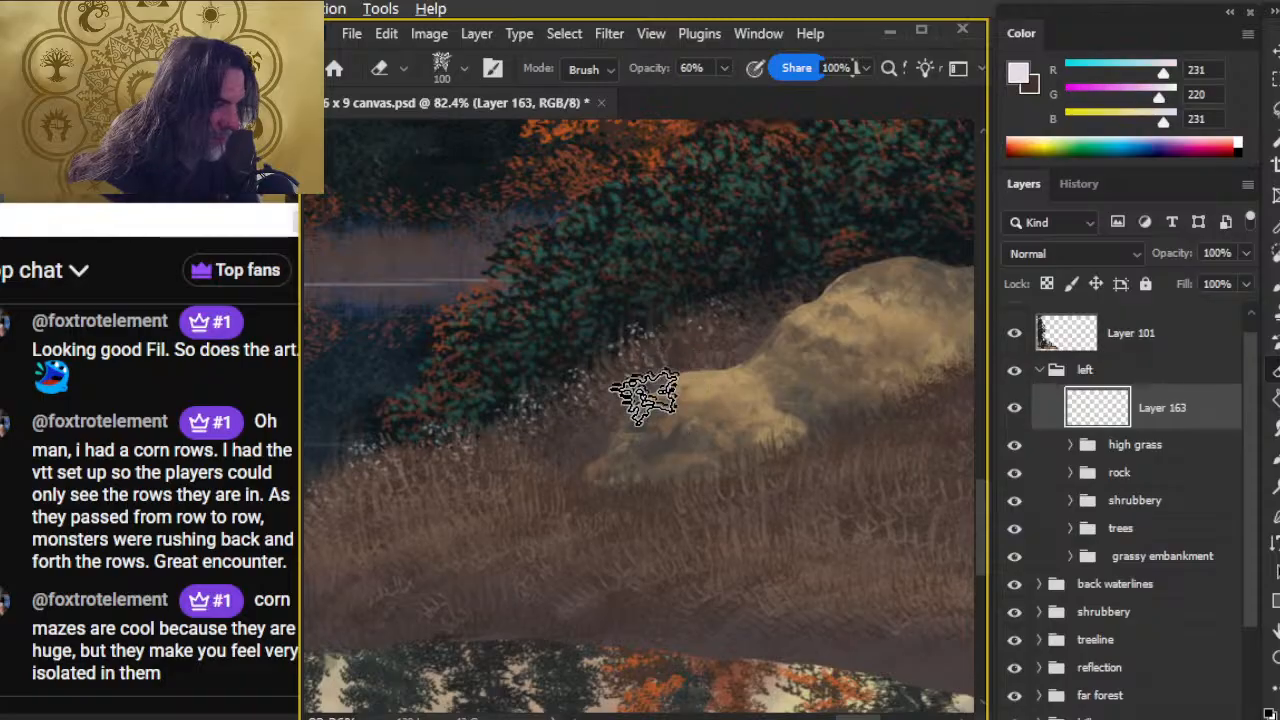
key(z)
drag(735, 530, 674, 576)
drag(710, 624, 638, 488)
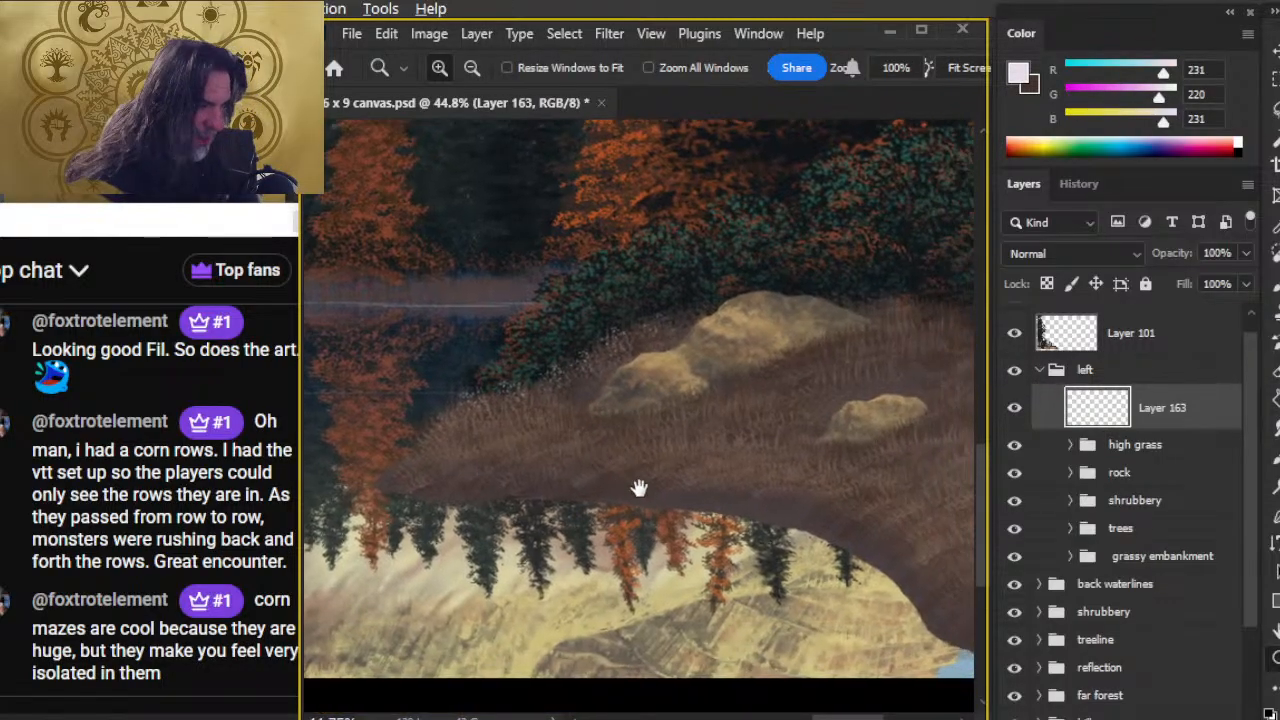
drag(548, 400, 586, 487)
- On a new layer above Layer 163, add 100 px pale foliage to the slope left of the large rock, fading it with the 60% Eraser
key(b)
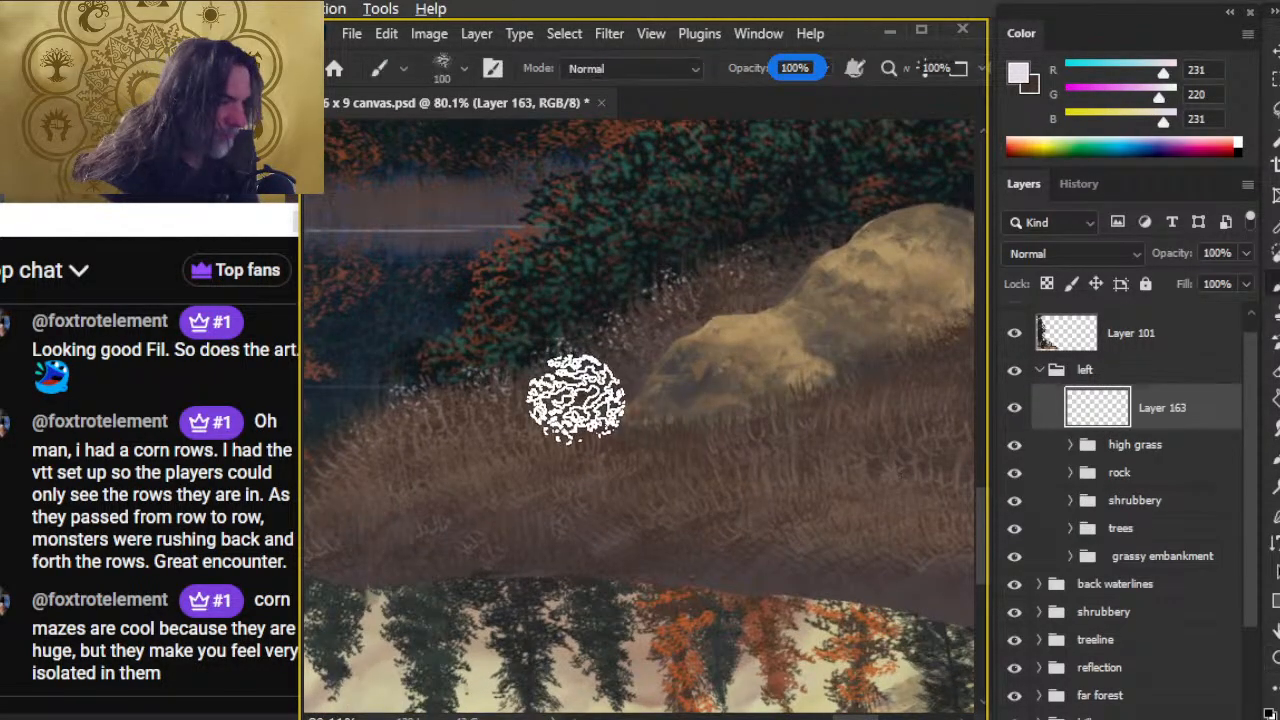
click(1160, 716)
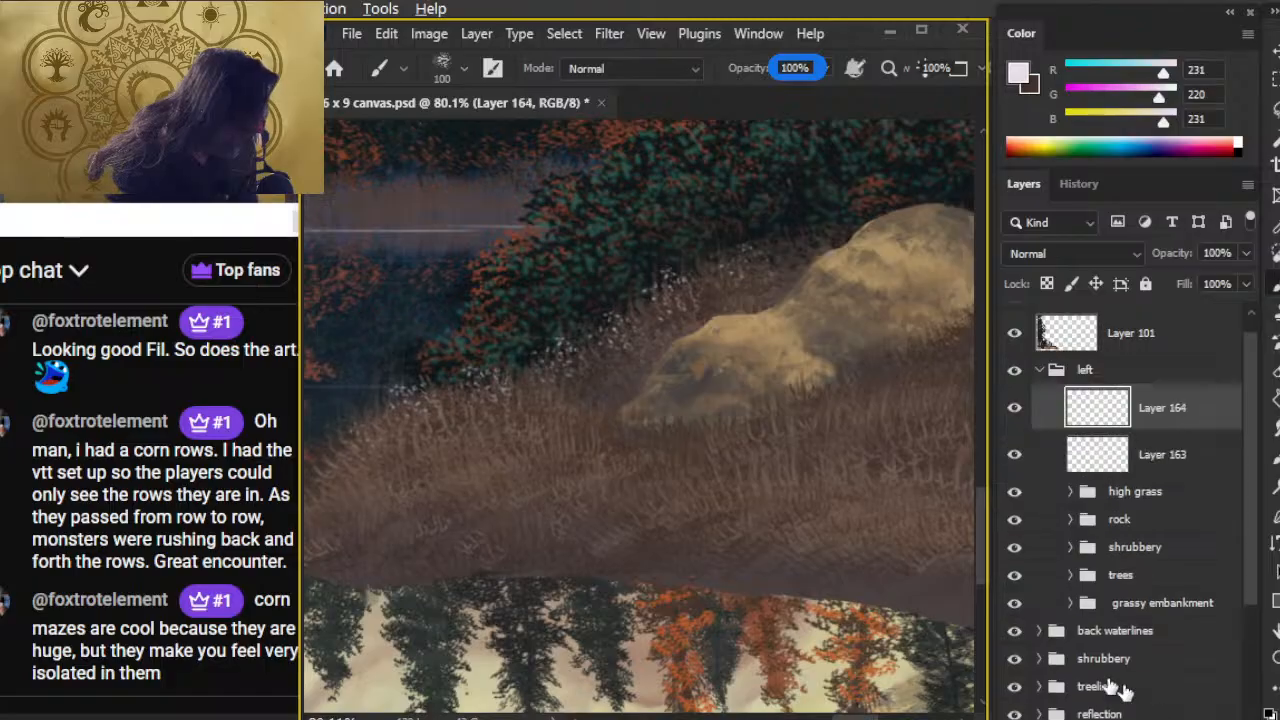
click(563, 400)
click(590, 397)
click(466, 428)
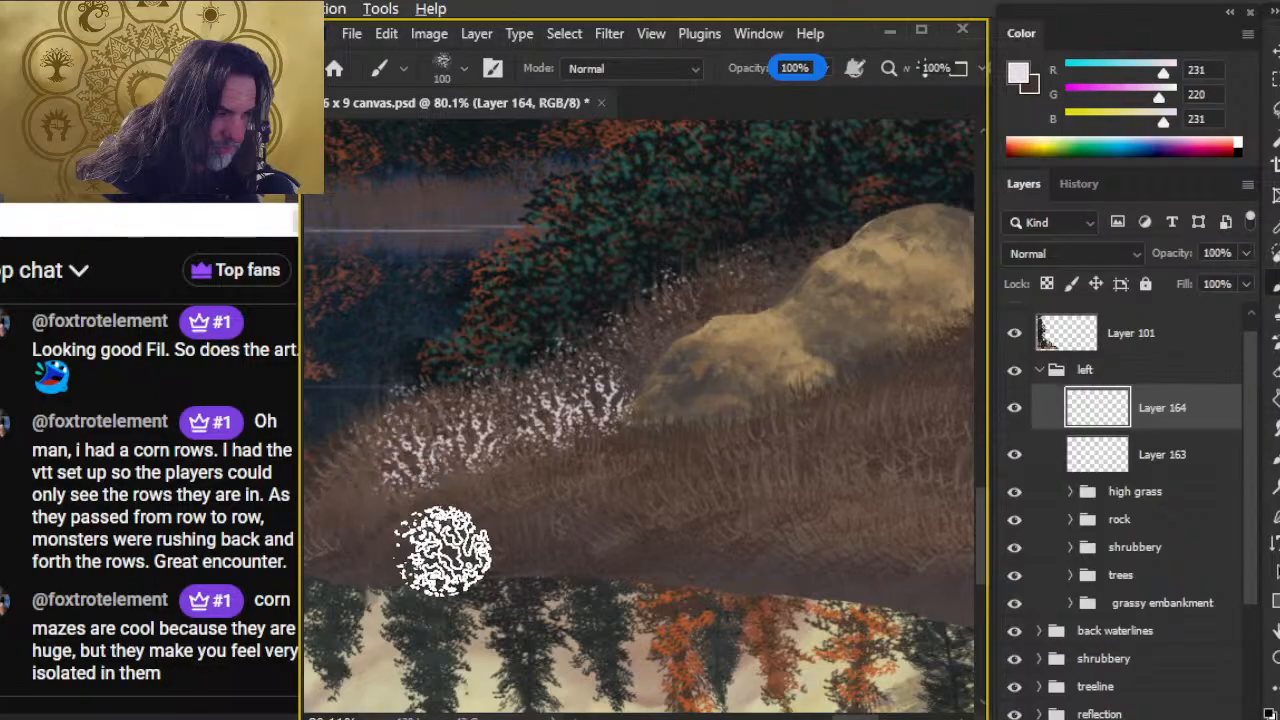
key(e)
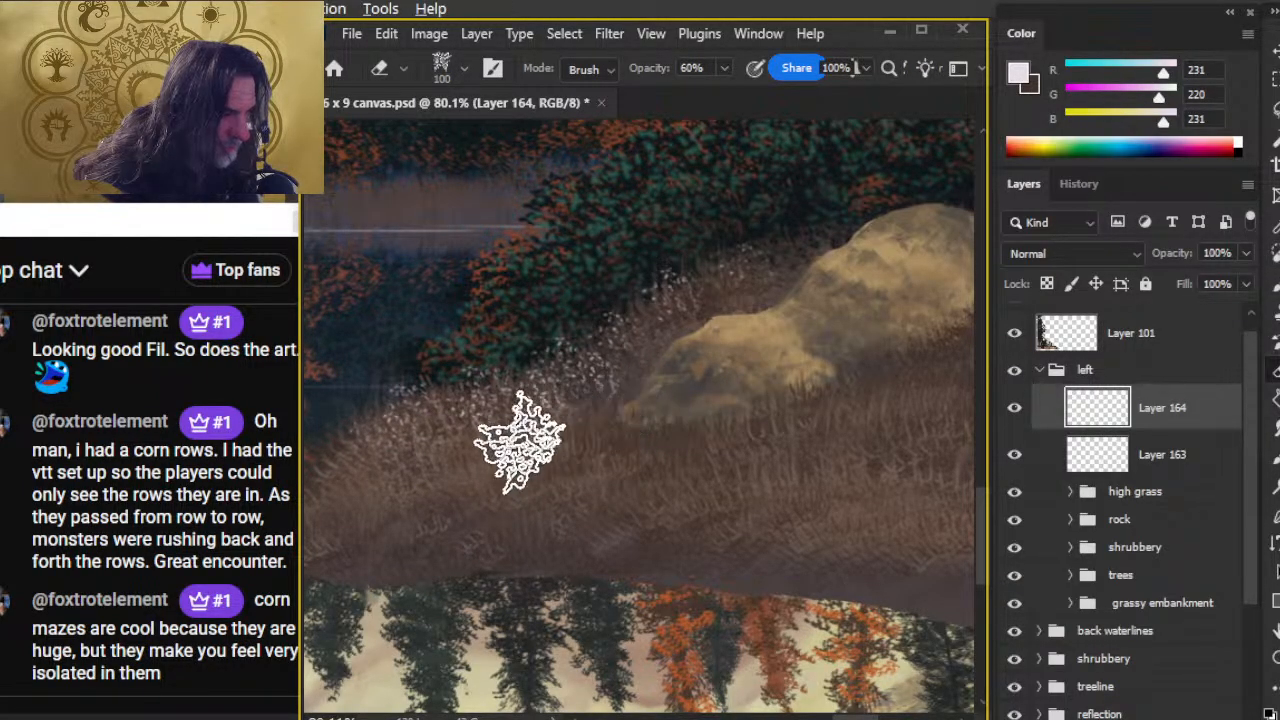
- Add more pale foliage to the grass behind the large rock and soften it with the 60% Eraser
key(b)
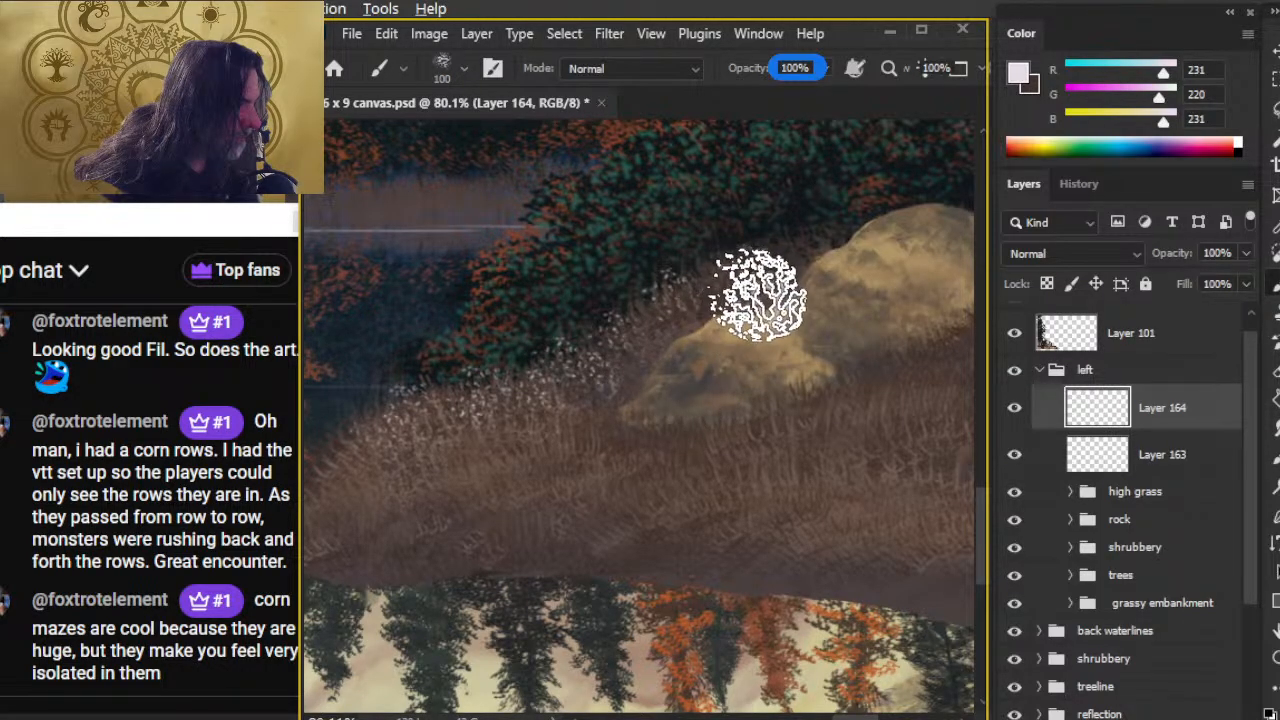
key(e)
mouse_move(745, 357)
mouse_down()
mouse_move(818, 334)
mouse_move(793, 309)
mouse_move(733, 347)
mouse_move(763, 299)
mouse_move(706, 314)
mouse_up()
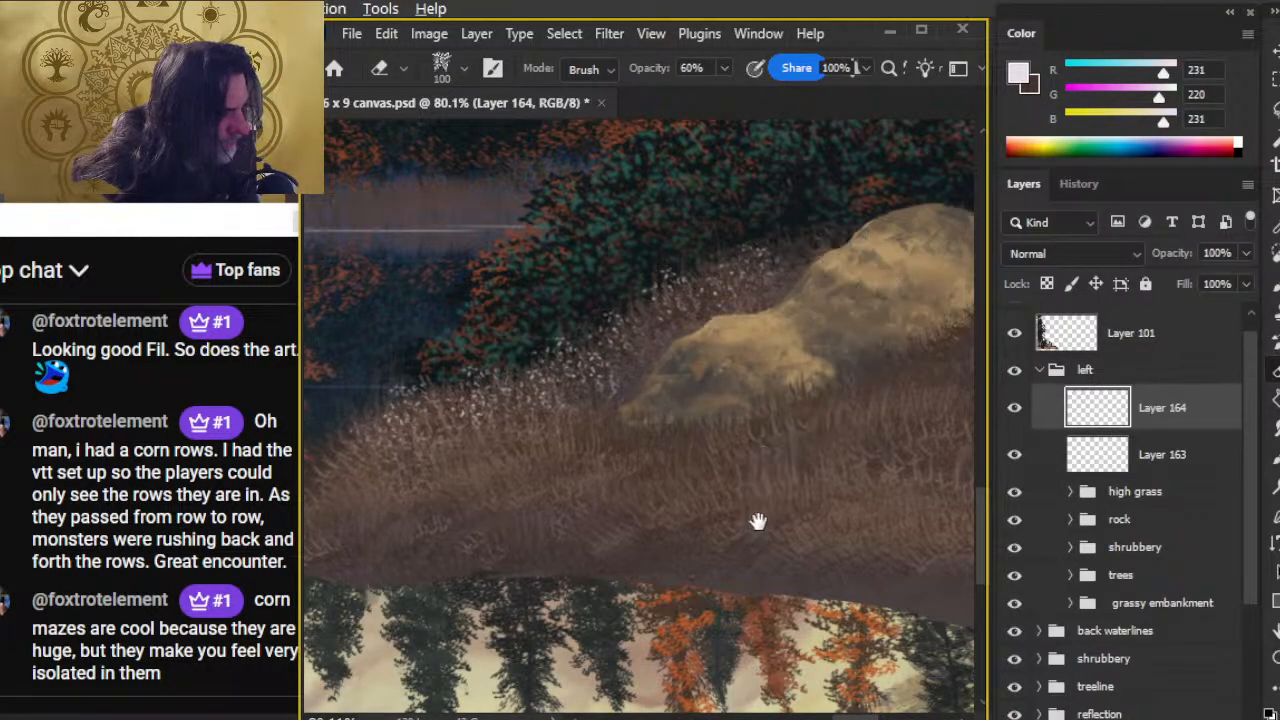
- Paint 100 px pale foliage on the grass in front of the large rock and break it up with the 60% Eraser
drag(754, 523, 671, 466)
key(z)
drag(749, 471, 613, 512)
mouse_move(648, 427)
mouse_down()
mouse_move(829, 430)
mouse_move(583, 443)
mouse_up()
key(b)
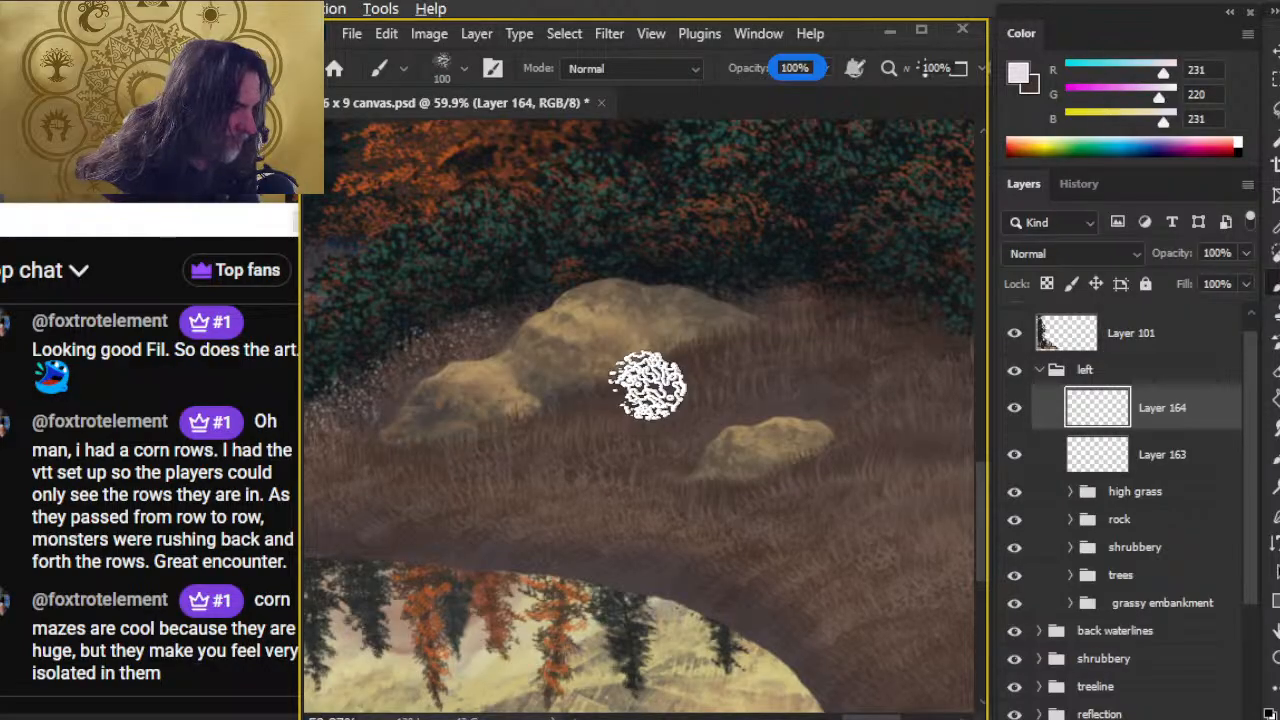
mouse_move(459, 461)
mouse_down()
mouse_move(534, 447)
mouse_move(516, 448)
mouse_move(578, 501)
mouse_move(566, 436)
mouse_move(614, 417)
mouse_up()
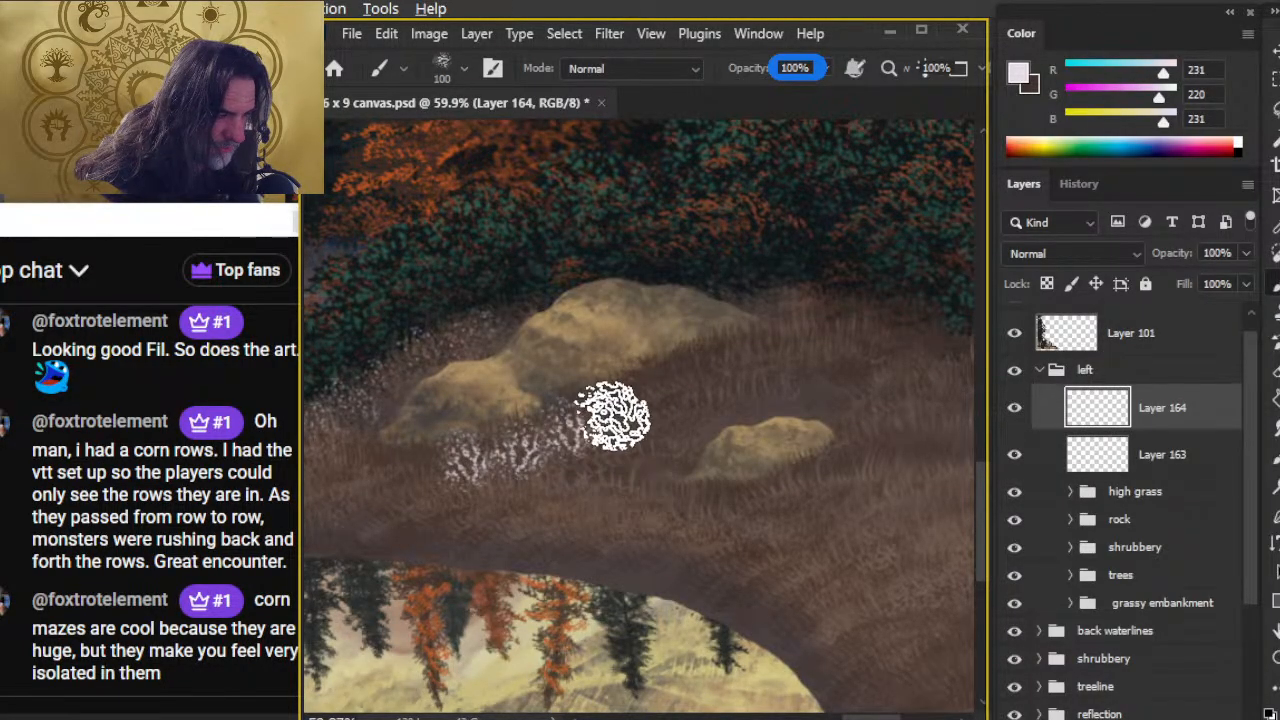
key(e)
mouse_move(570, 465)
mouse_down()
mouse_move(522, 460)
mouse_move(461, 474)
mouse_move(588, 434)
mouse_move(448, 520)
mouse_move(530, 447)
mouse_move(630, 462)
mouse_move(633, 427)
mouse_move(421, 535)
mouse_move(552, 449)
mouse_up()
key(b)
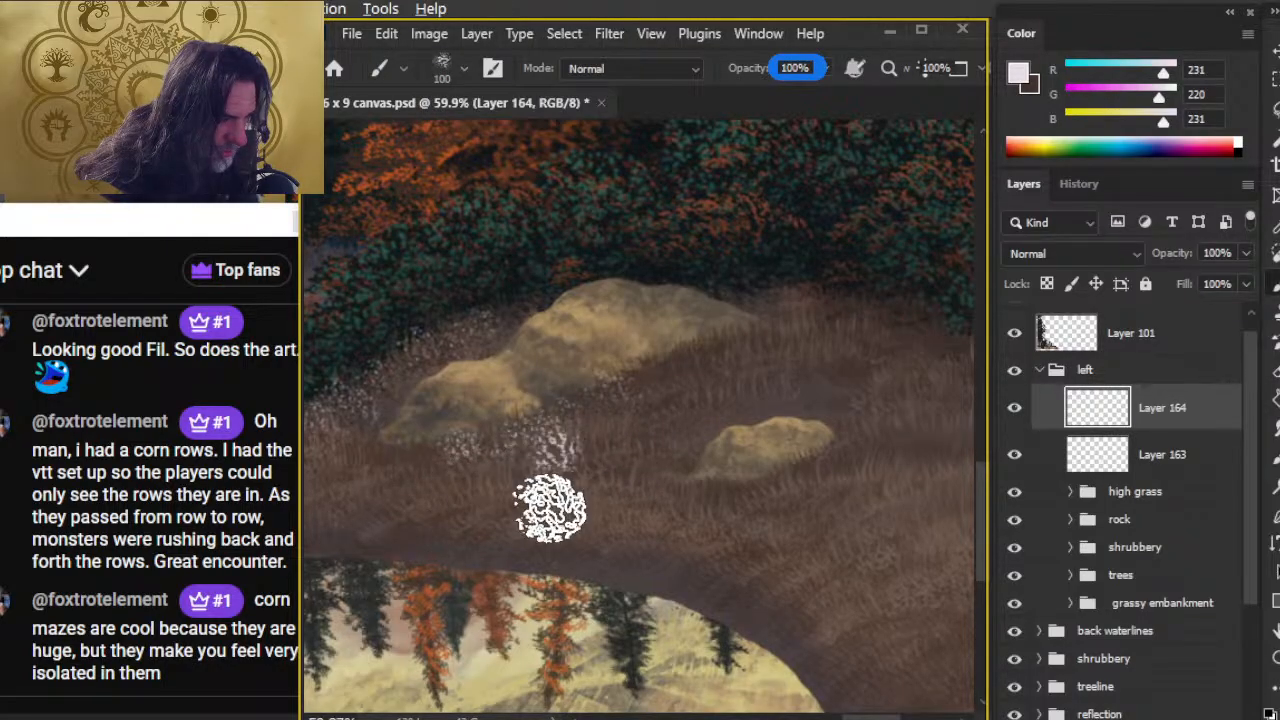
key(e)
- Dab pale foliage on the grass around the large rock's right end, above the small rock, and fade it with the 60% Eraser
key(b)
mouse_move(677, 417)
mouse_down()
mouse_move(691, 374)
mouse_move(749, 400)
mouse_move(744, 369)
mouse_move(807, 414)
mouse_move(791, 344)
mouse_move(789, 469)
mouse_move(824, 368)
mouse_move(690, 400)
mouse_up()
click(790, 345)
key(e)
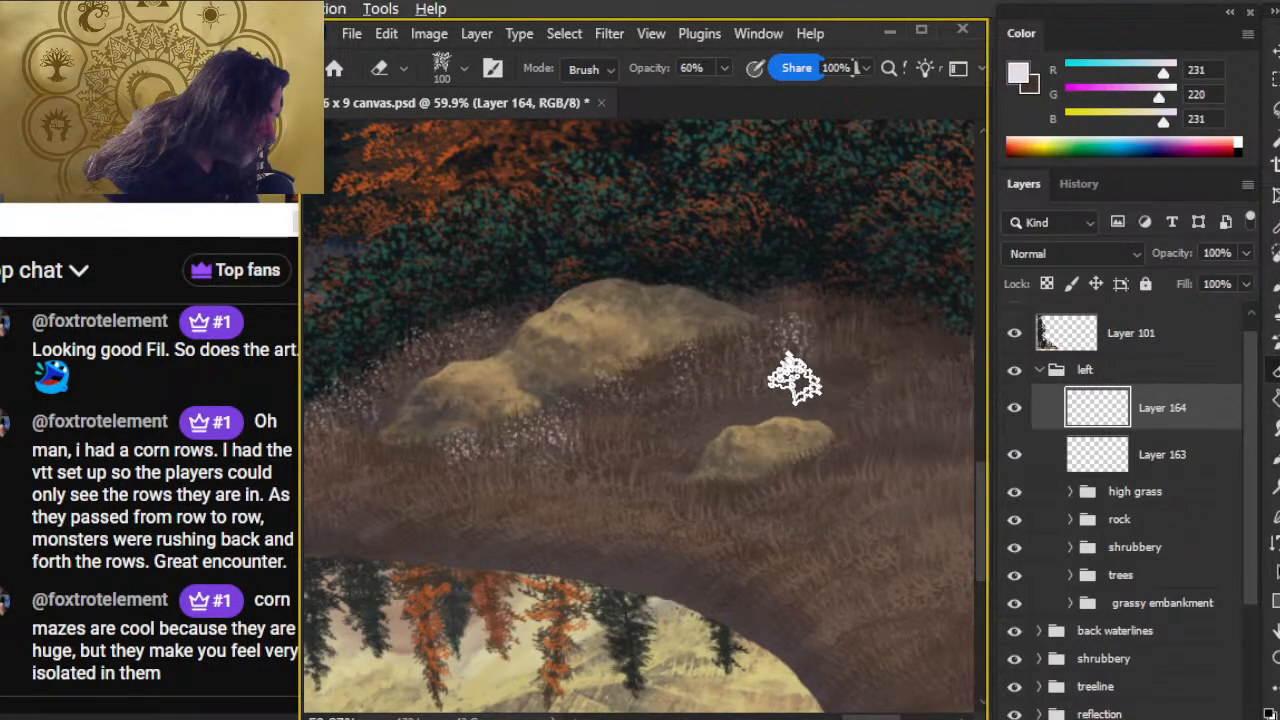
key(b)
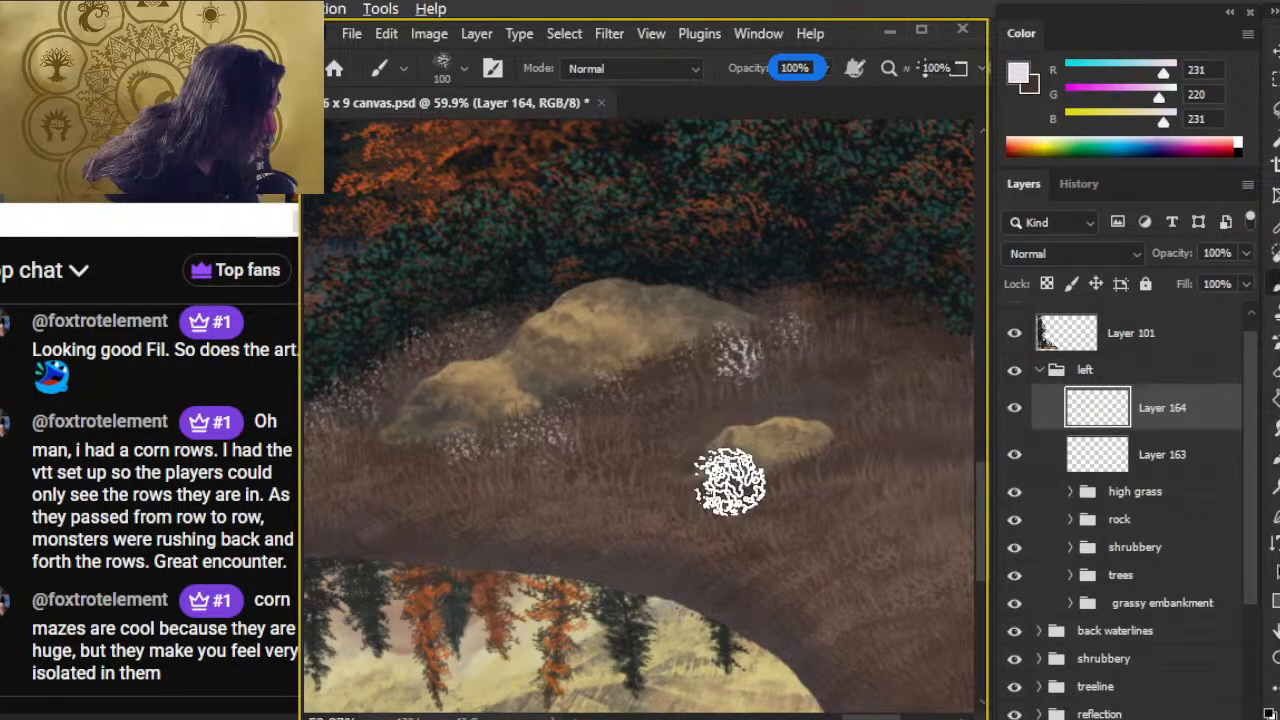
key(e)
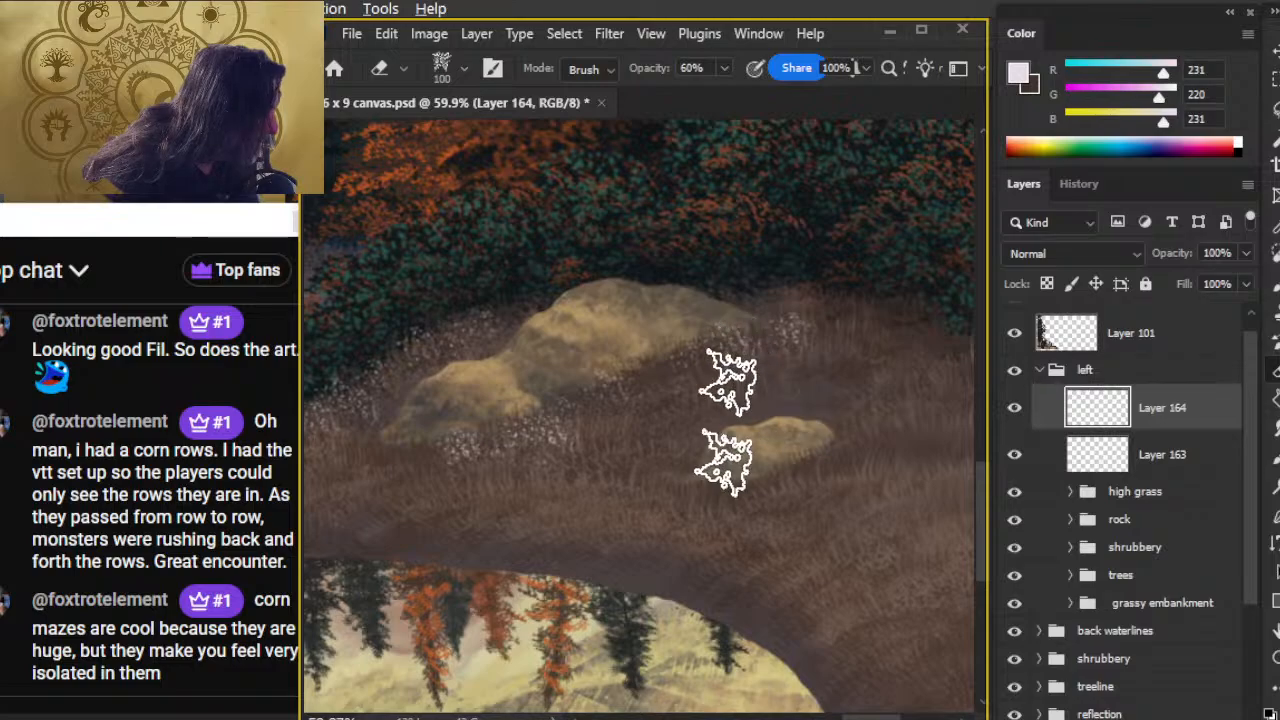
- Dab 100 px pale foliage on the grass between the large and small rocks and fade it with the 60% Eraser
drag(777, 510, 769, 454)
key(b)
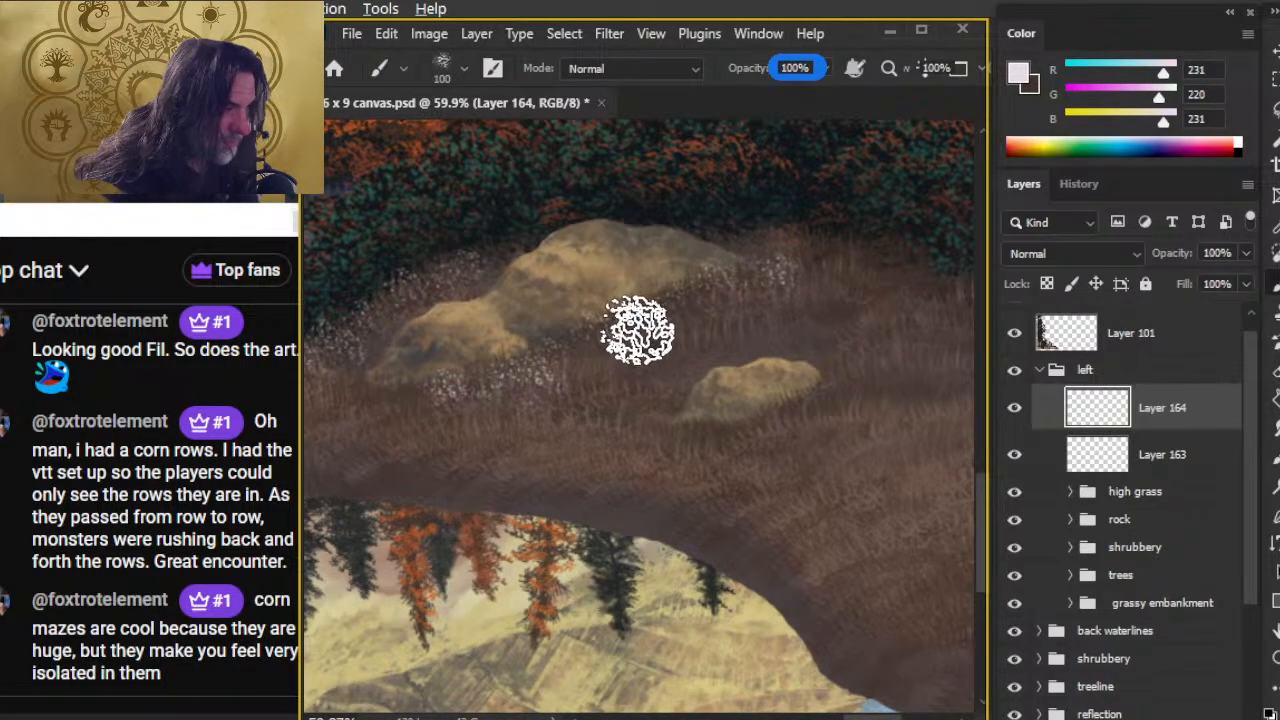
key(e)
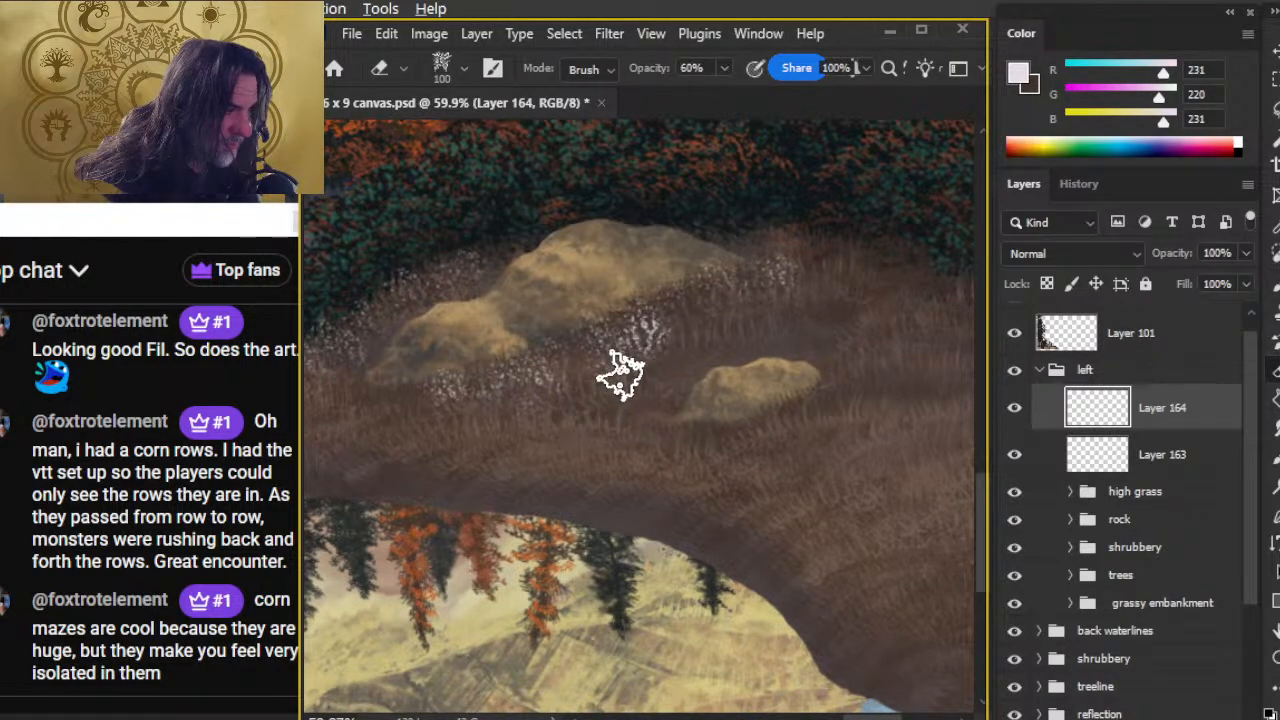
- Paint 100 px pale foliage on the grass below the large rock's left end and soften it with the 60% Eraser
key(z)
drag(711, 505, 636, 486)
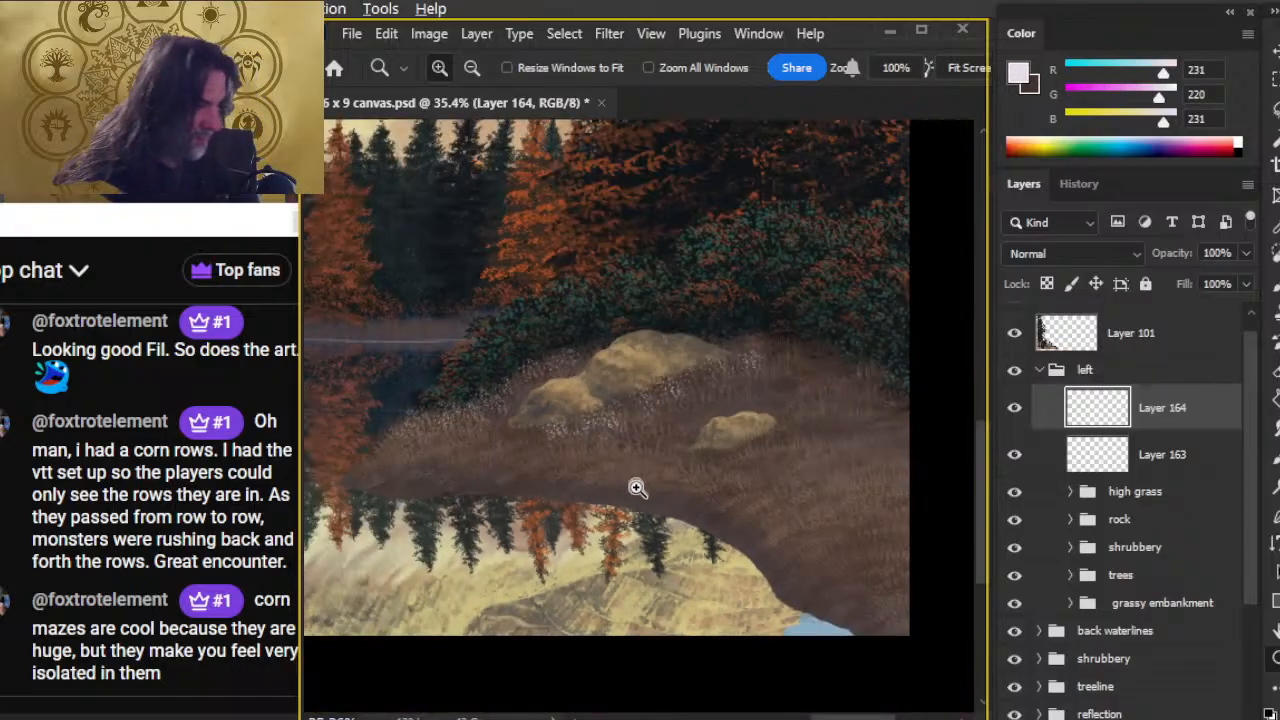
mouse_move(495, 543)
mouse_down()
mouse_move(523, 463)
mouse_move(555, 455)
mouse_up()
key(b)
mouse_move(481, 440)
mouse_down()
mouse_move(493, 471)
mouse_move(518, 463)
mouse_move(528, 438)
mouse_move(531, 460)
mouse_move(555, 466)
mouse_move(577, 443)
mouse_up()
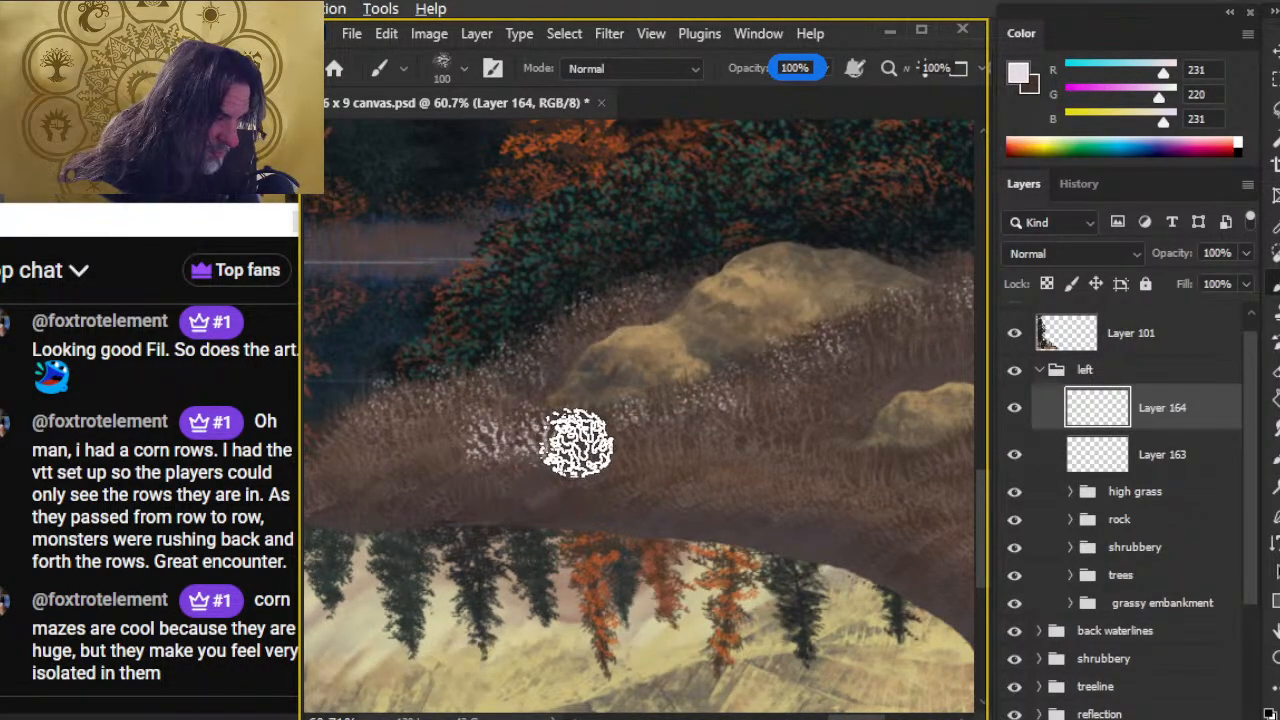
key(e)
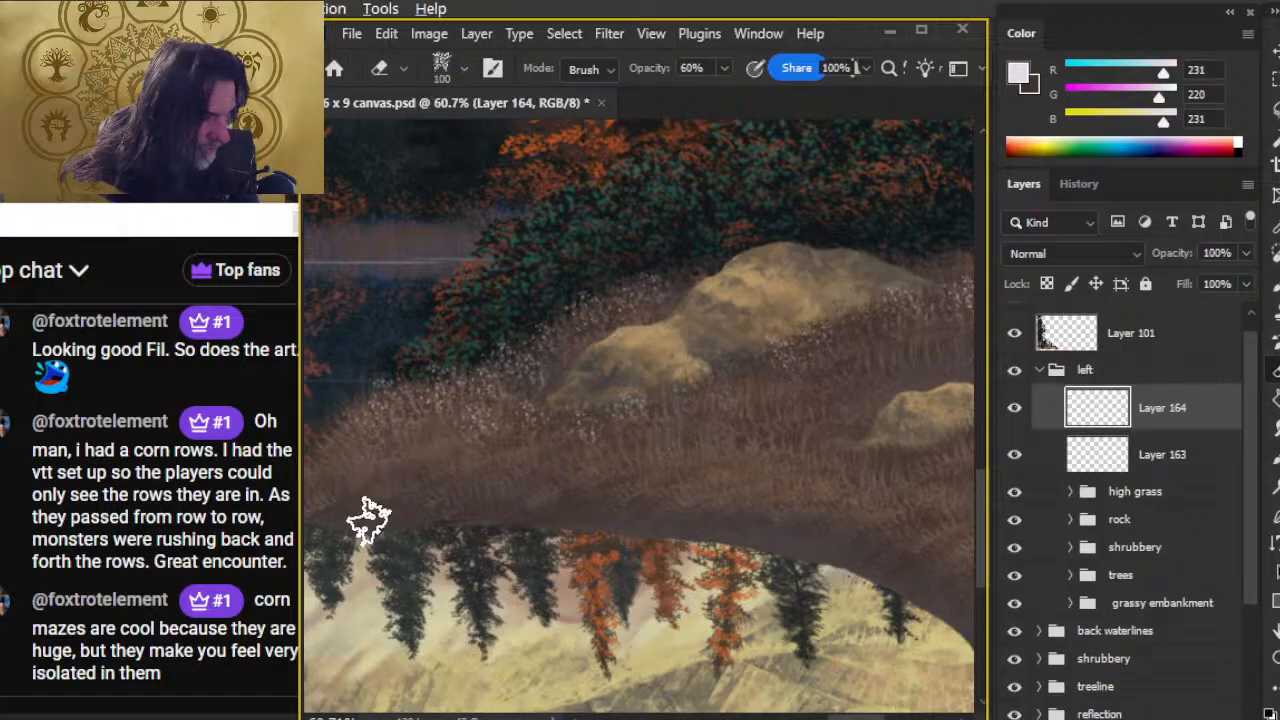
- On a new layer above Layer 164, paint 125 px pale foliage between the two rocks and behind the small one, fading it with the 60% Eraser
drag(821, 548, 700, 480)
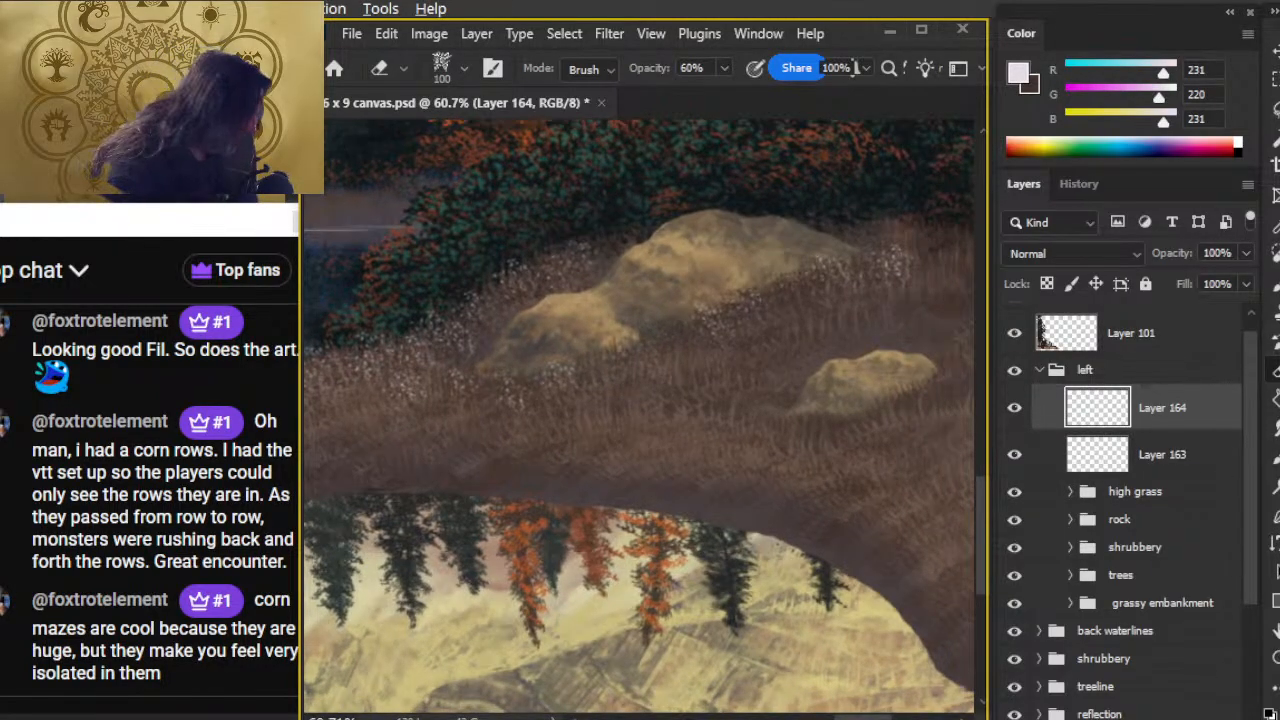
key(ctrl+shift+alt+n)
key(b)
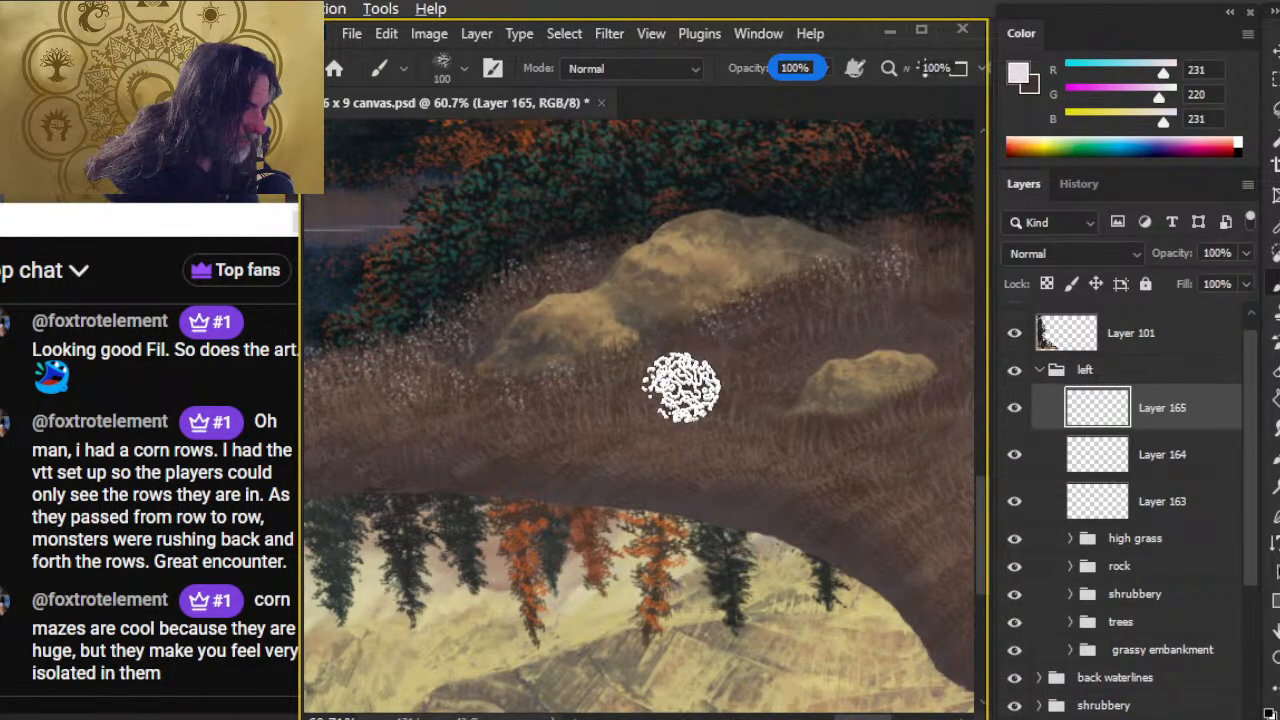
mouse_move(686, 355)
mouse_down()
mouse_move(702, 403)
mouse_move(735, 351)
mouse_move(772, 396)
mouse_move(785, 333)
mouse_up()
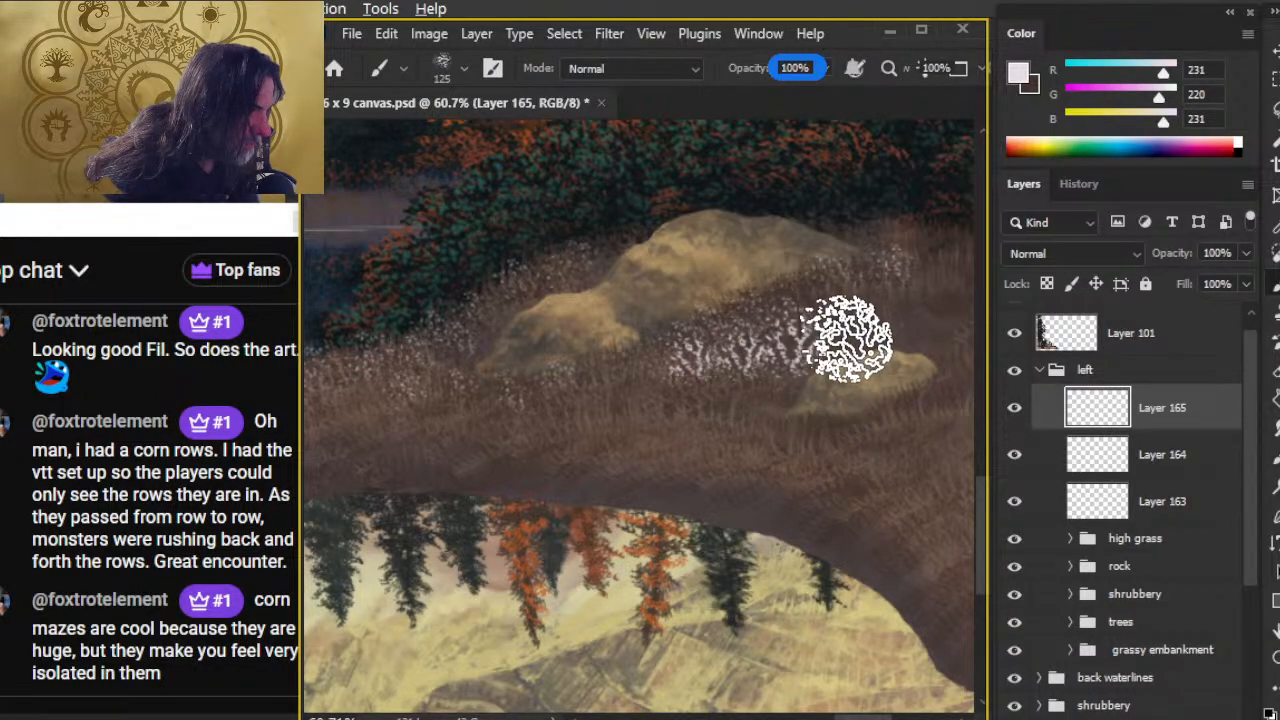
key(e)
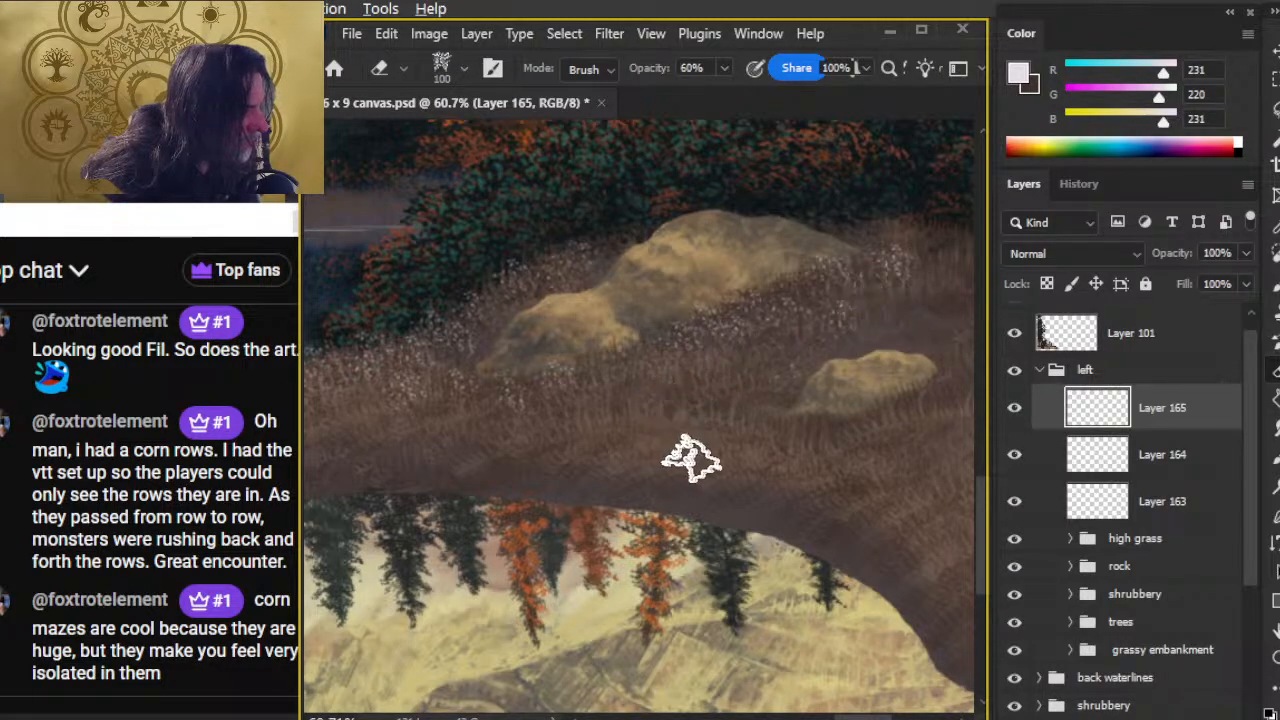
drag(975, 372, 752, 337)
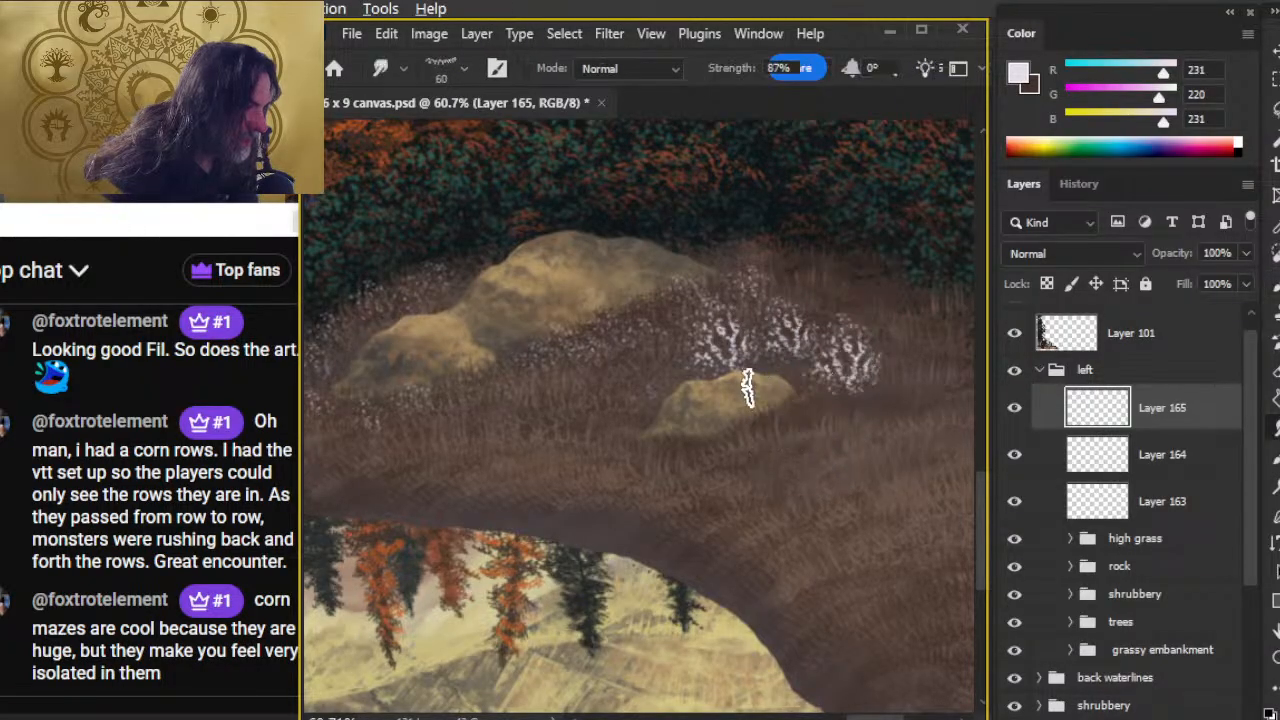
key(e)
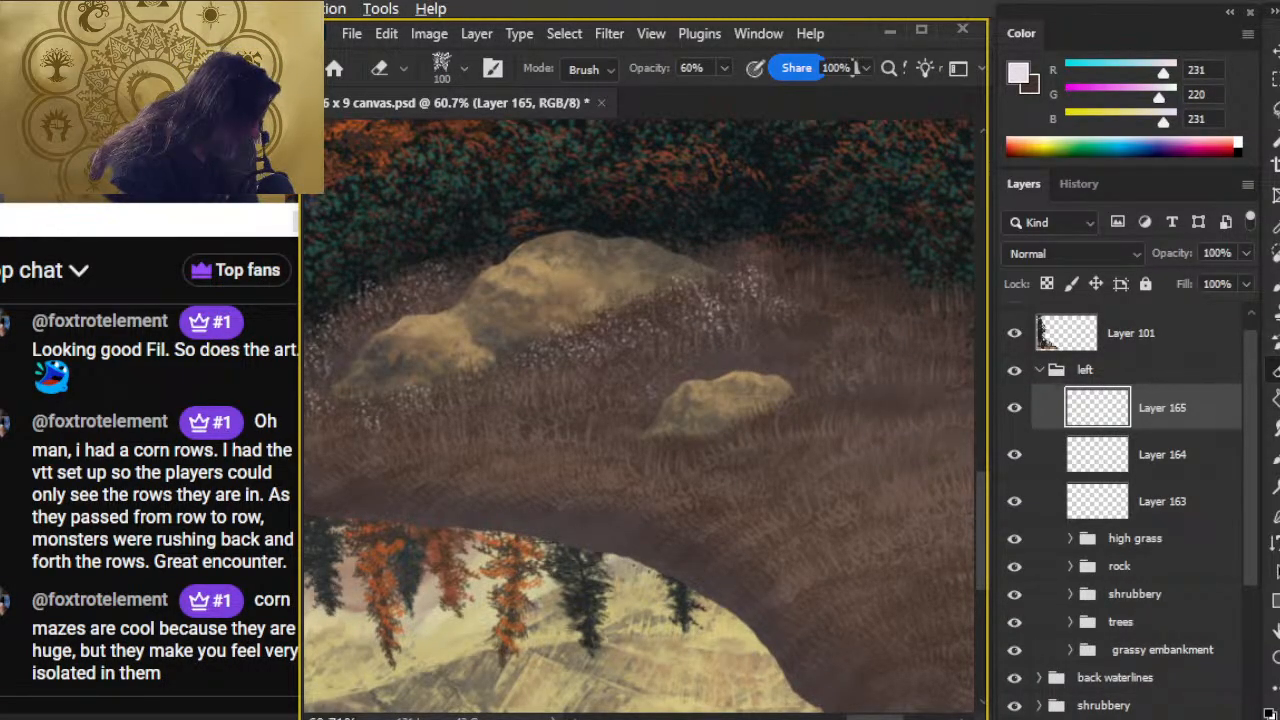
- On another new layer above Layer 165, add 125 px pale foliage behind the small rock and fade it with the 60% Eraser
key(ctrl+shift+alt+n)
key(b)
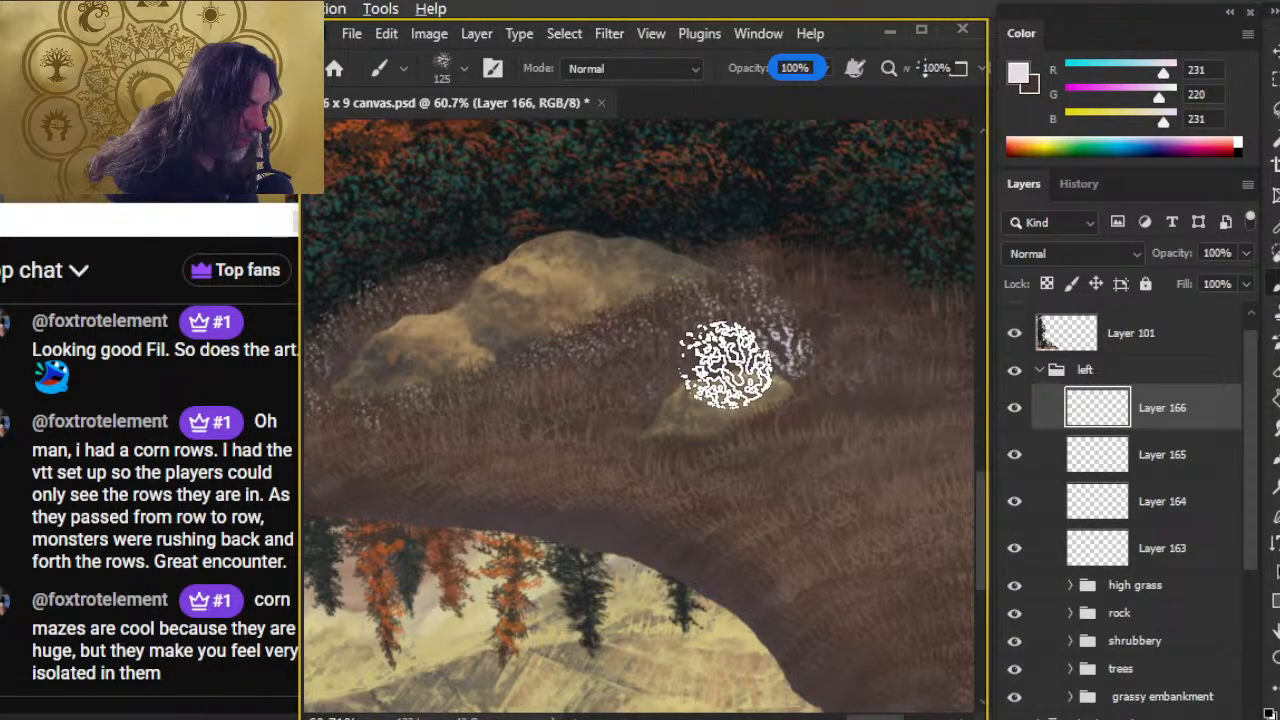
key(e)
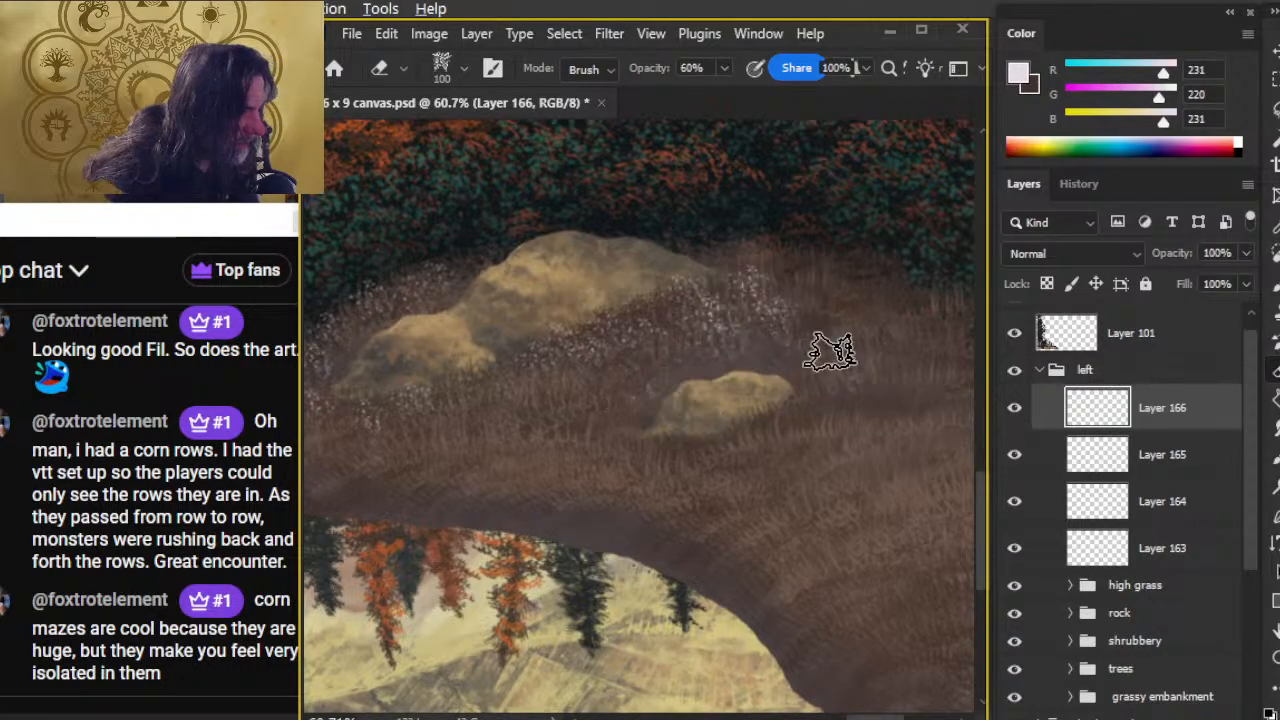
- Paint 125 px pale foliage on the grass from the small rock's right end to the canvas edge and break it up with the 60% Eraser
mouse_move(837, 587)
mouse_down()
mouse_move(748, 526)
mouse_move(672, 542)
mouse_up()
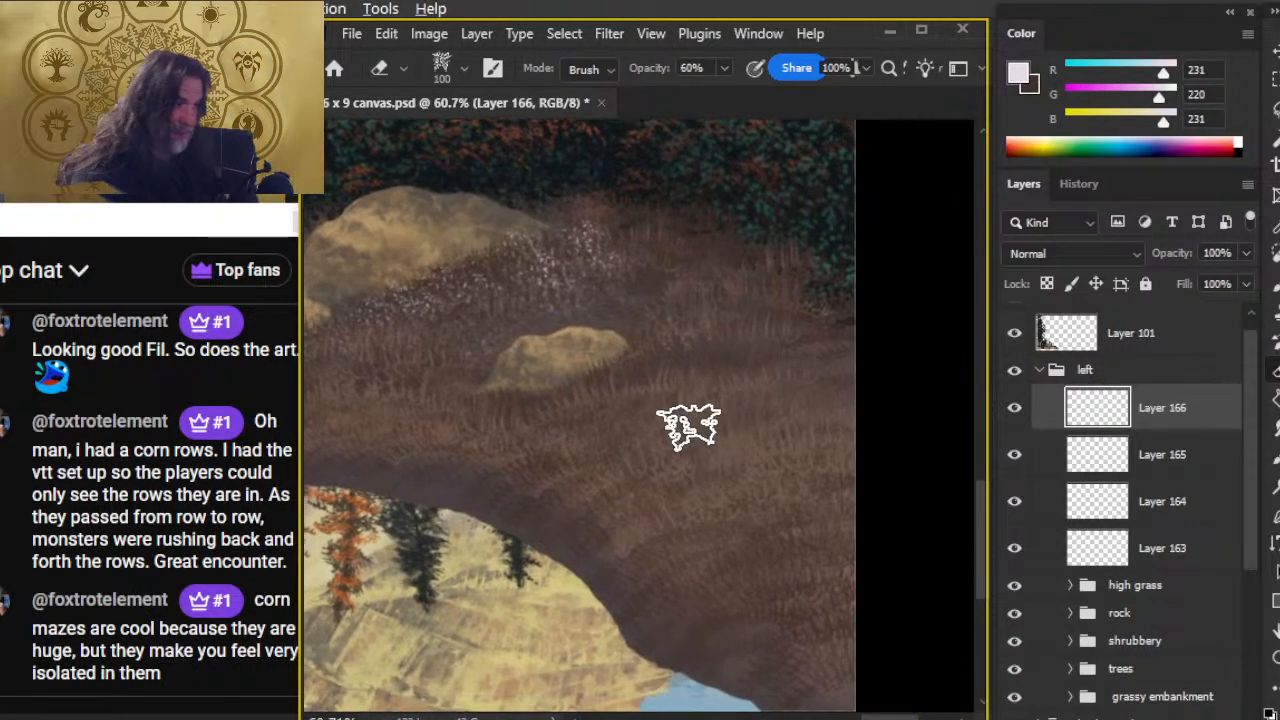
key(b)
drag(688, 338, 684, 350)
mouse_move(807, 368)
mouse_down()
mouse_move(799, 406)
mouse_move(664, 401)
mouse_move(661, 386)
mouse_move(716, 428)
mouse_move(737, 385)
mouse_up()
key(e)
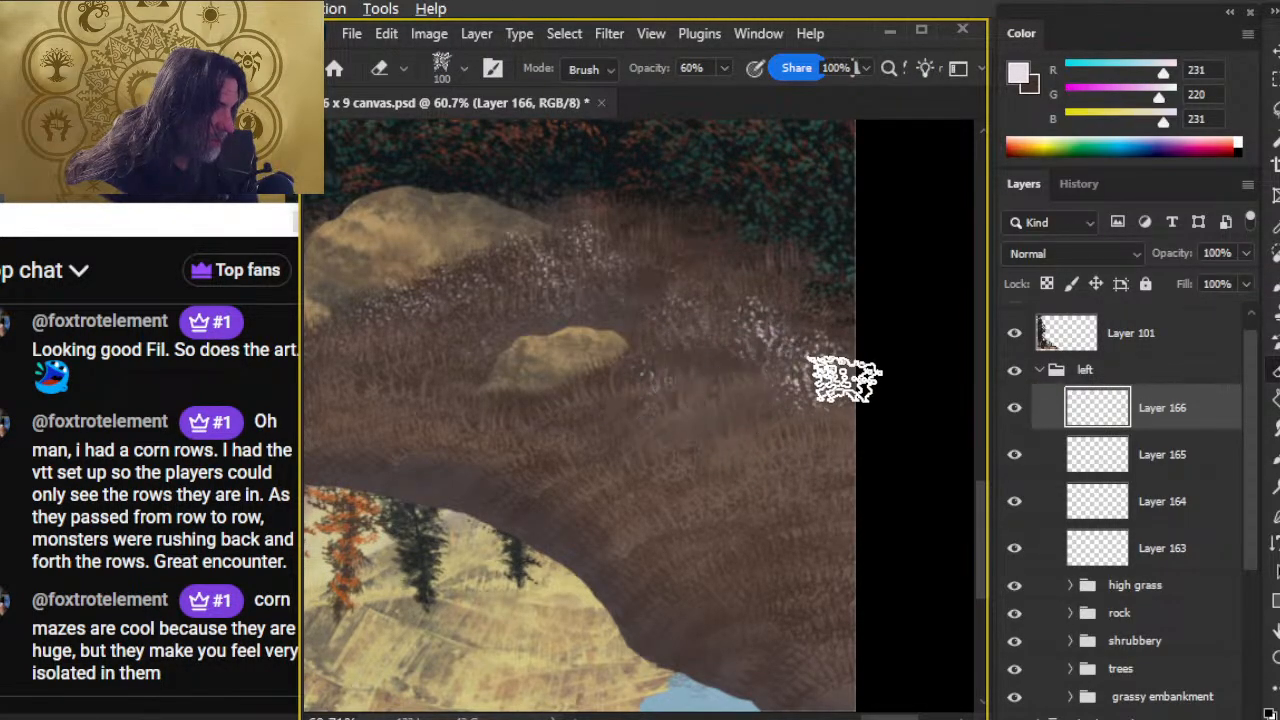
- On a new layer above Layer 166, thicken the pale foliage right of the small rock at 125 px and soften it with the 60% Eraser
key(b)
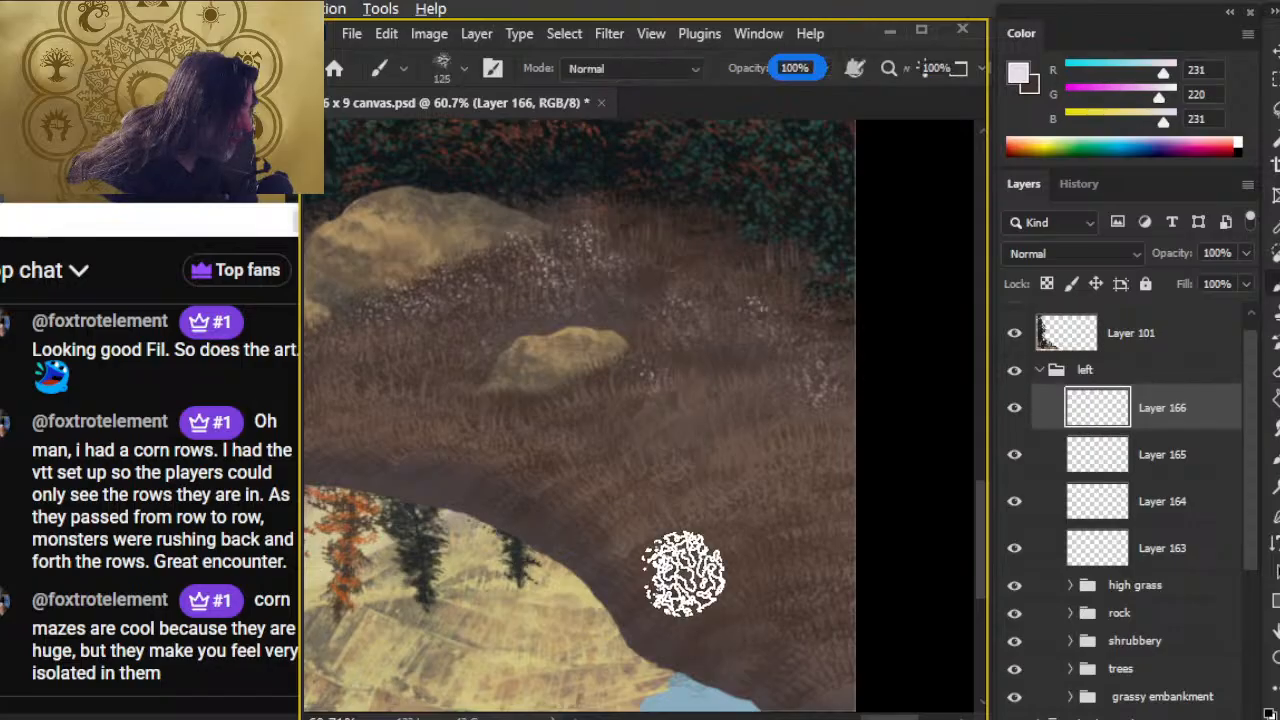
key(ctrl+shift+alt+n)
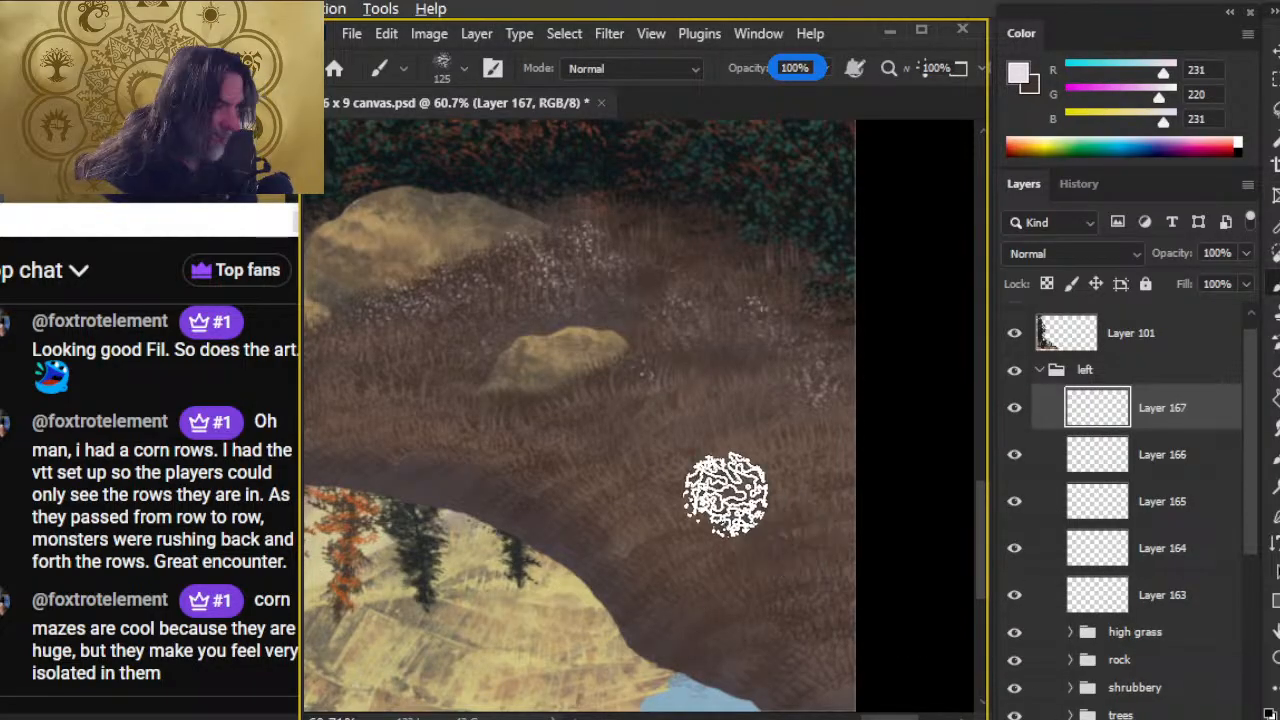
mouse_move(681, 368)
mouse_down()
mouse_move(731, 390)
mouse_move(735, 348)
mouse_move(714, 434)
mouse_up()
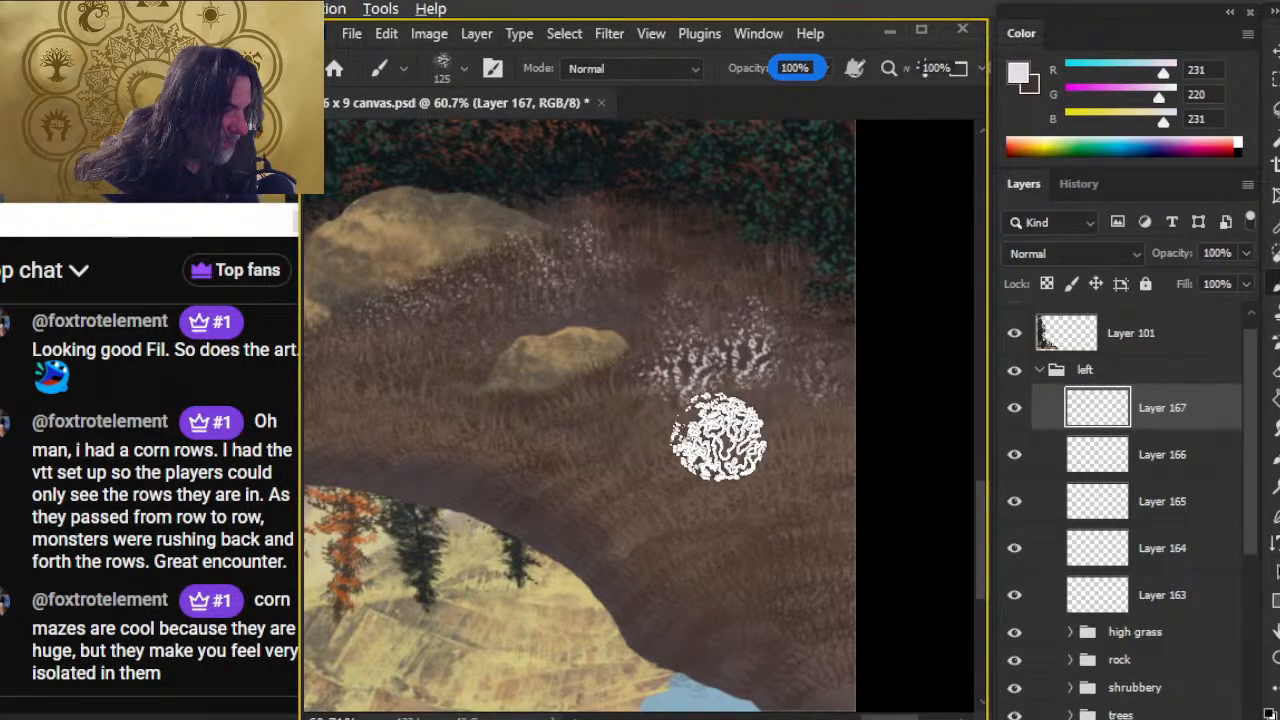
key(e)
mouse_move(766, 390)
mouse_down()
mouse_move(823, 363)
mouse_move(796, 365)
mouse_up()
key(b)
key(e)
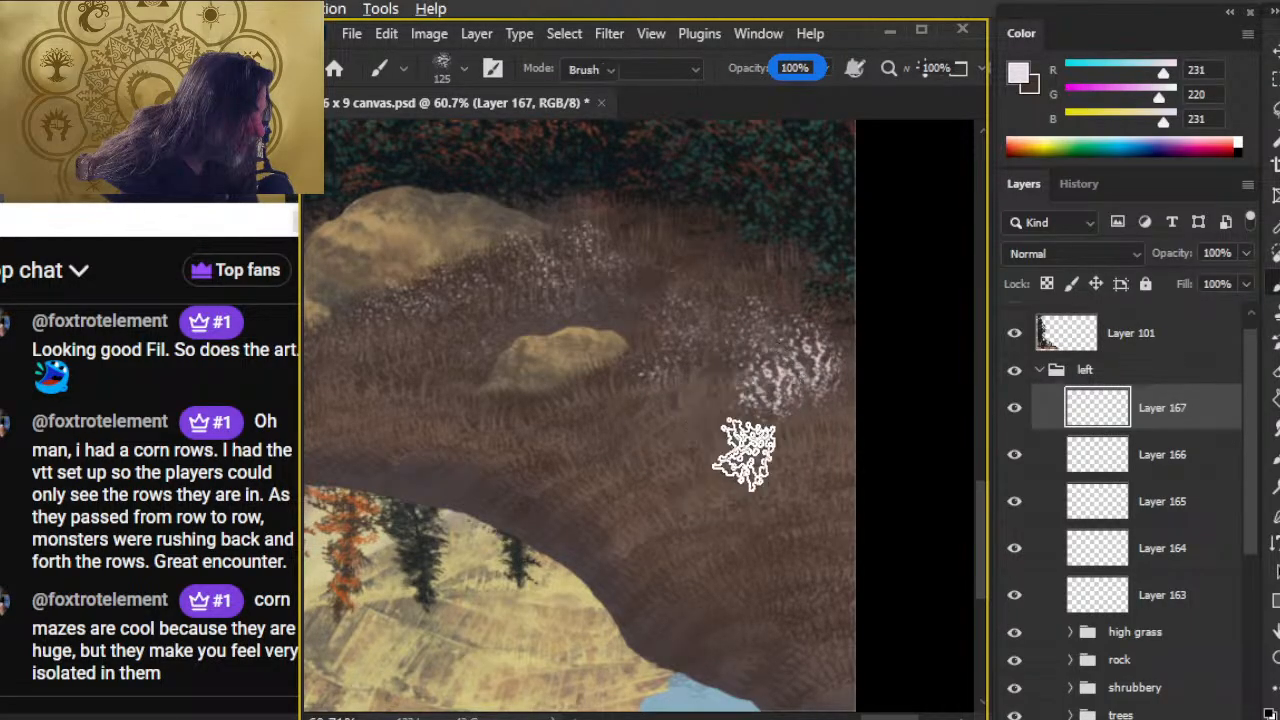
mouse_move(748, 449)
mouse_down()
mouse_move(757, 394)
mouse_move(800, 340)
mouse_up()
mouse_move(718, 432)
mouse_down()
mouse_move(796, 402)
mouse_move(838, 352)
mouse_up()
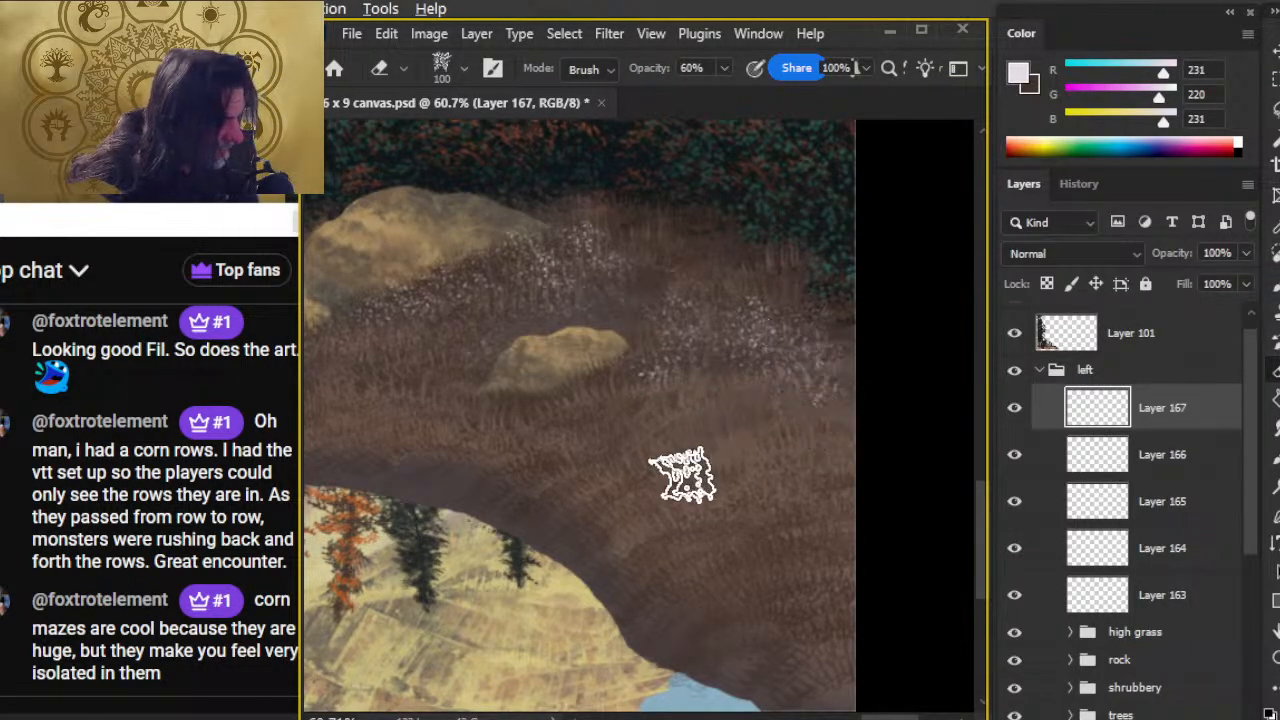
- Spread 125 px pale foliage over the slope below and right of the small rock, thinning each patch with the 60% Eraser
key(b)
mouse_move(706, 434)
mouse_down()
mouse_move(718, 471)
mouse_move(748, 428)
mouse_move(788, 511)
mouse_move(808, 439)
mouse_move(756, 459)
mouse_move(722, 446)
mouse_move(712, 413)
mouse_move(777, 453)
mouse_move(870, 478)
mouse_up()
key(e)
key(b)
mouse_move(718, 507)
mouse_down()
mouse_move(634, 457)
mouse_move(703, 463)
mouse_move(651, 463)
mouse_move(641, 500)
mouse_up()
key(e)
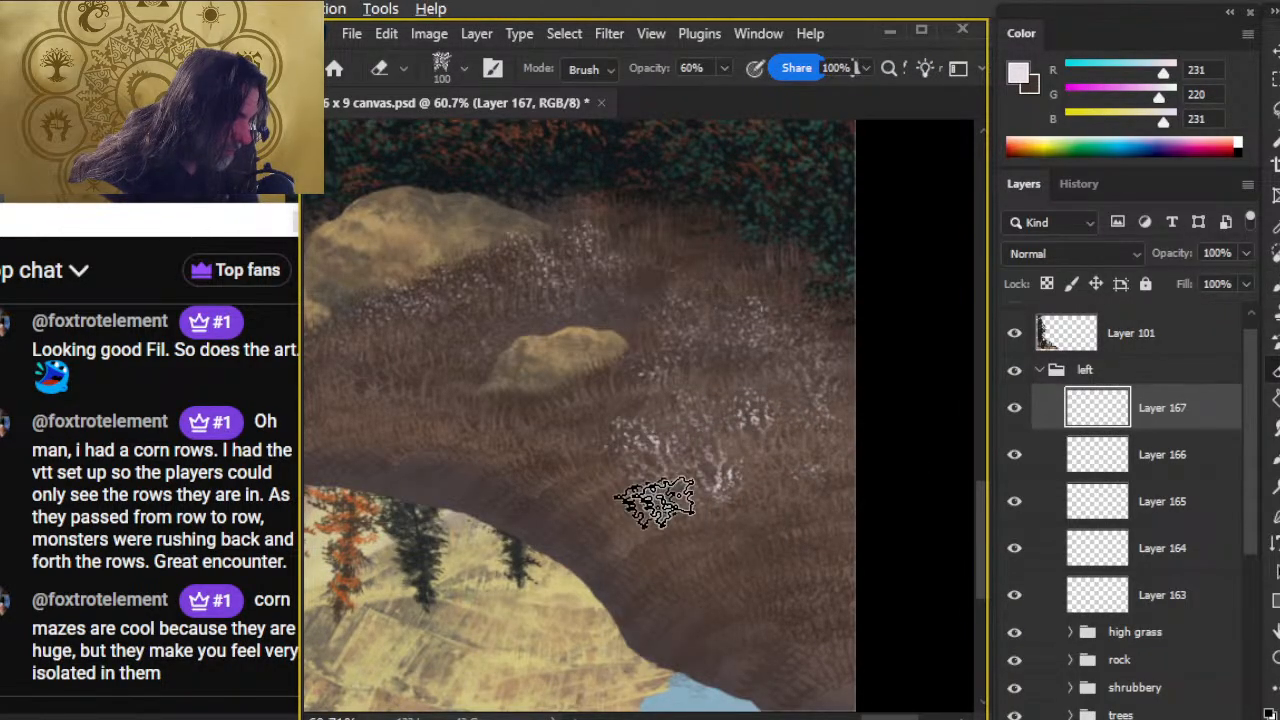
mouse_move(768, 430)
mouse_down()
mouse_move(648, 481)
mouse_move(813, 448)
mouse_move(833, 512)
mouse_move(761, 446)
mouse_move(746, 455)
mouse_move(775, 499)
mouse_move(806, 445)
mouse_move(806, 477)
mouse_move(768, 480)
mouse_up()
key(b)
key(e)
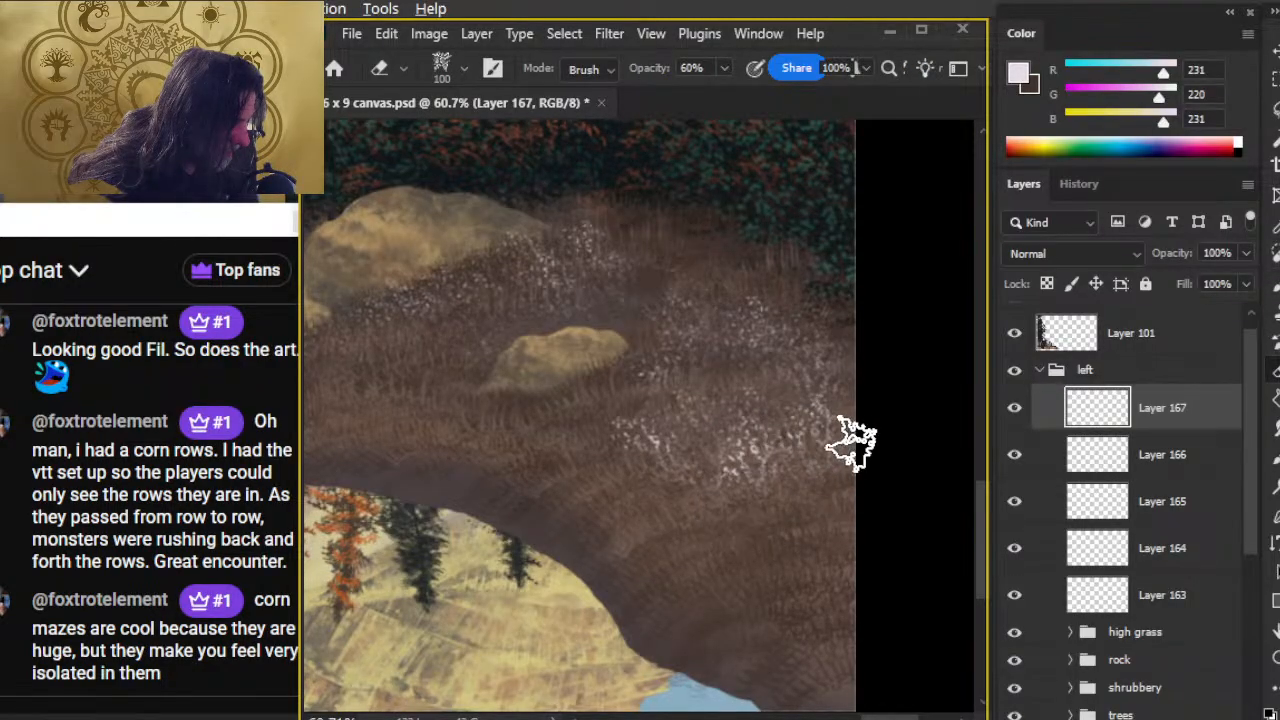
mouse_move(640, 430)
mouse_down()
mouse_move(757, 509)
mouse_move(757, 480)
mouse_up()
- Extend the 125 px pale foliage across the lower slope under the small rock toward the shoreline, fading it with the 60% Eraser
key(b)
mouse_move(575, 450)
mouse_down()
mouse_move(566, 463)
mouse_move(630, 527)
mouse_move(623, 580)
mouse_move(627, 497)
mouse_up()
key(e)
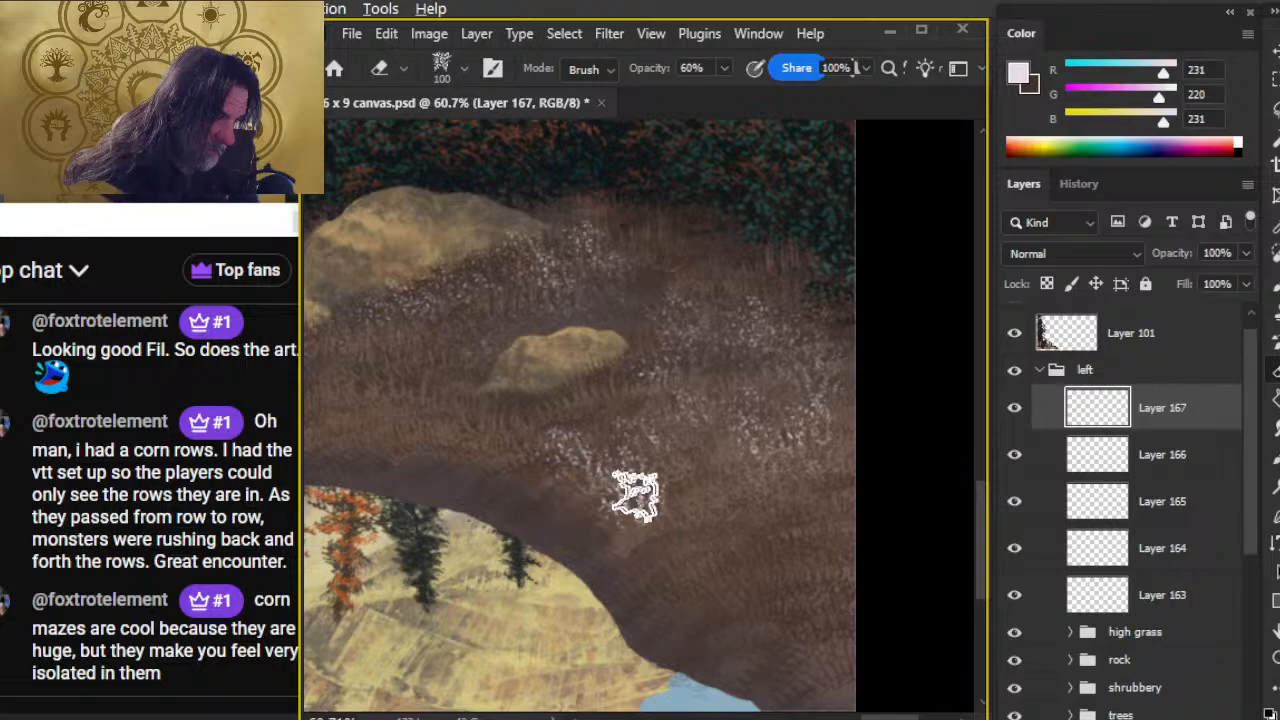
key(b)
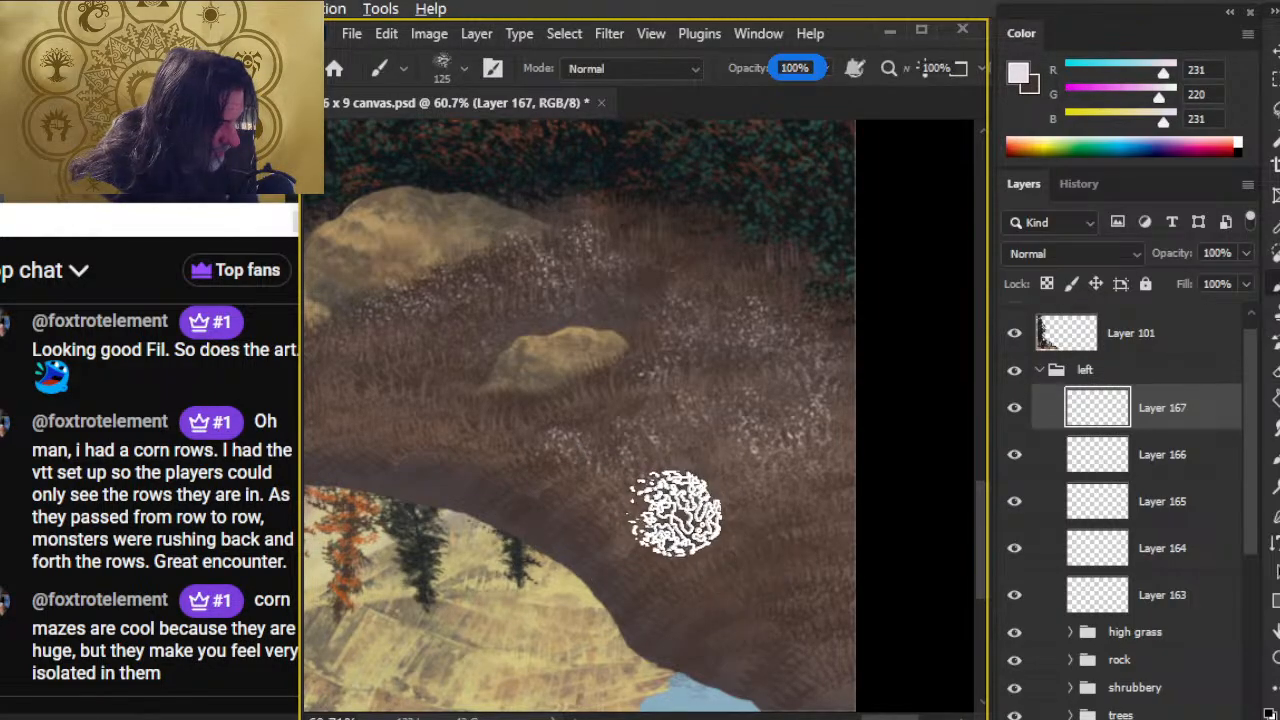
key(e)
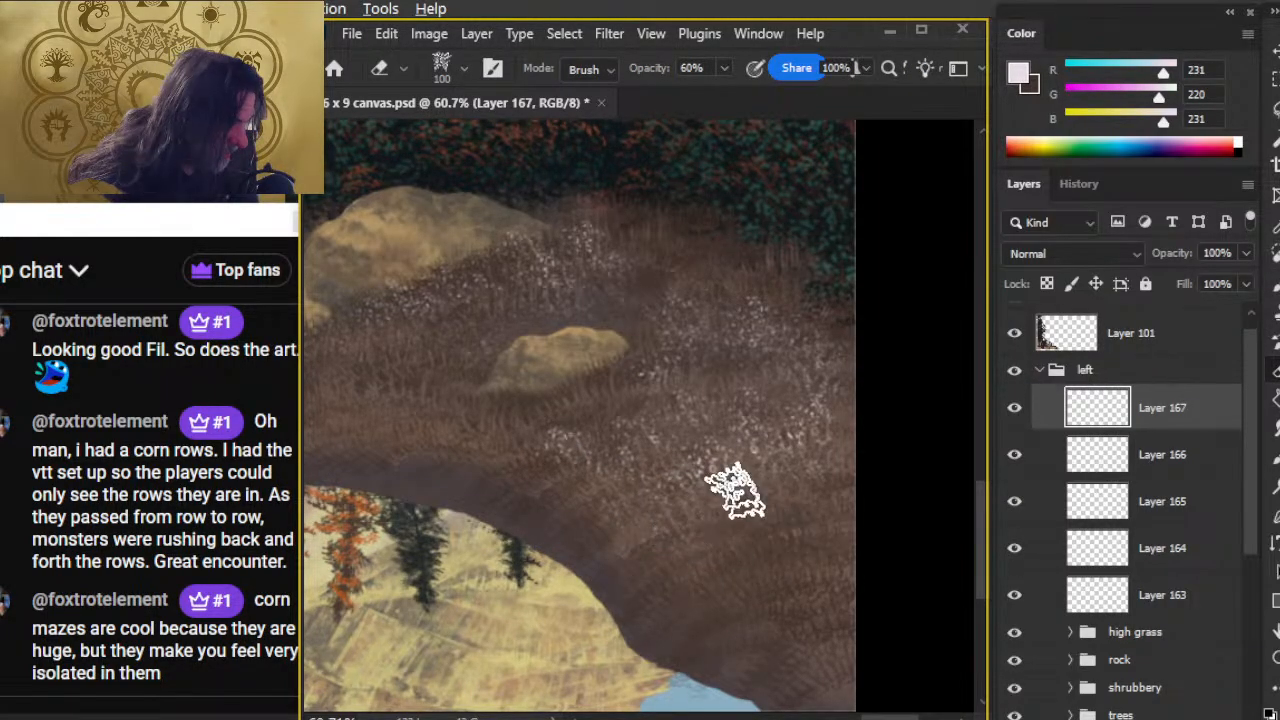
- Dab 125 px pale foliage on the grass left of the small rock, down to the shoreline, and fade it with the 60% Eraser
key(z)
drag(714, 580, 645, 608)
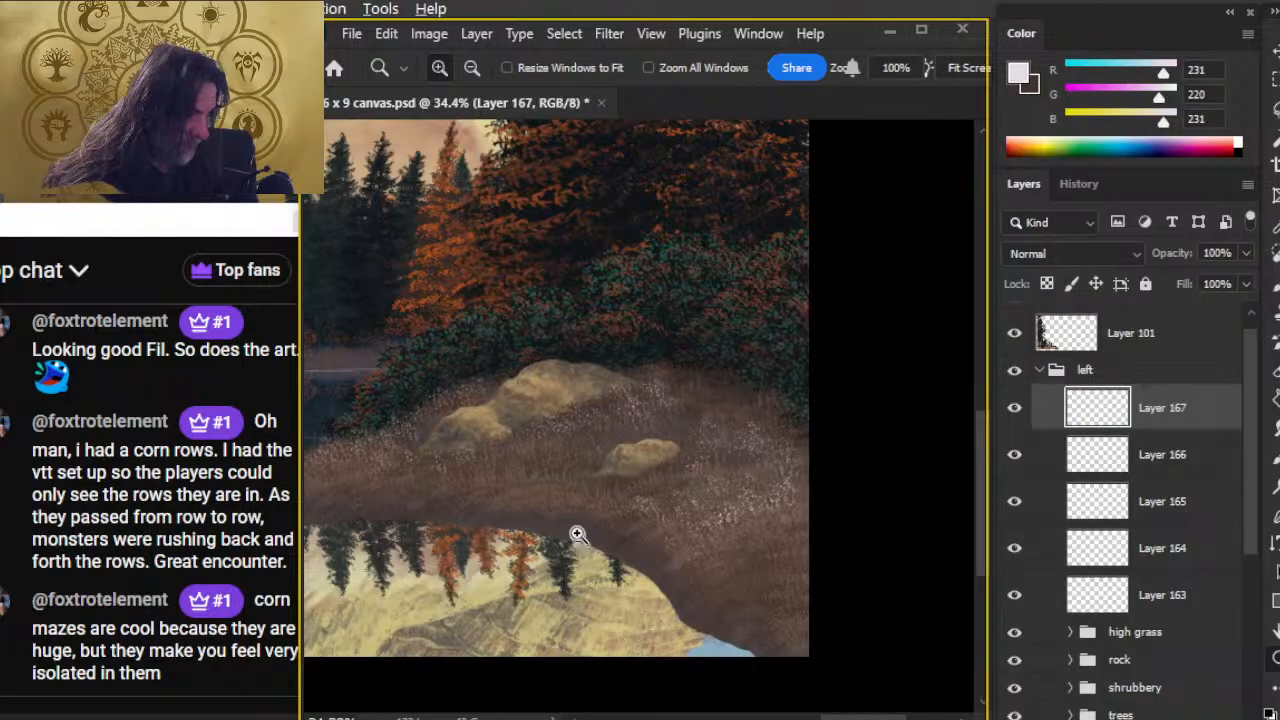
drag(578, 537, 620, 537)
key(b)
click(494, 468)
click(546, 455)
click(595, 468)
key(e)
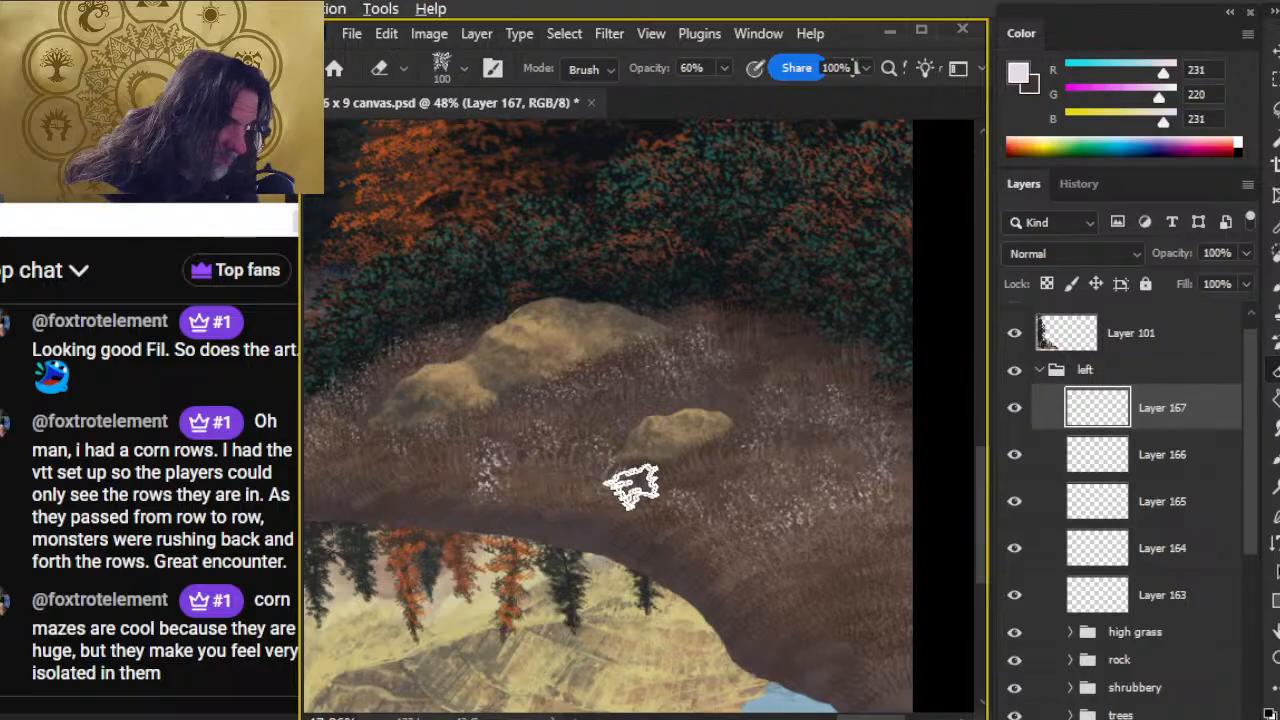
key(b)
click(563, 506)
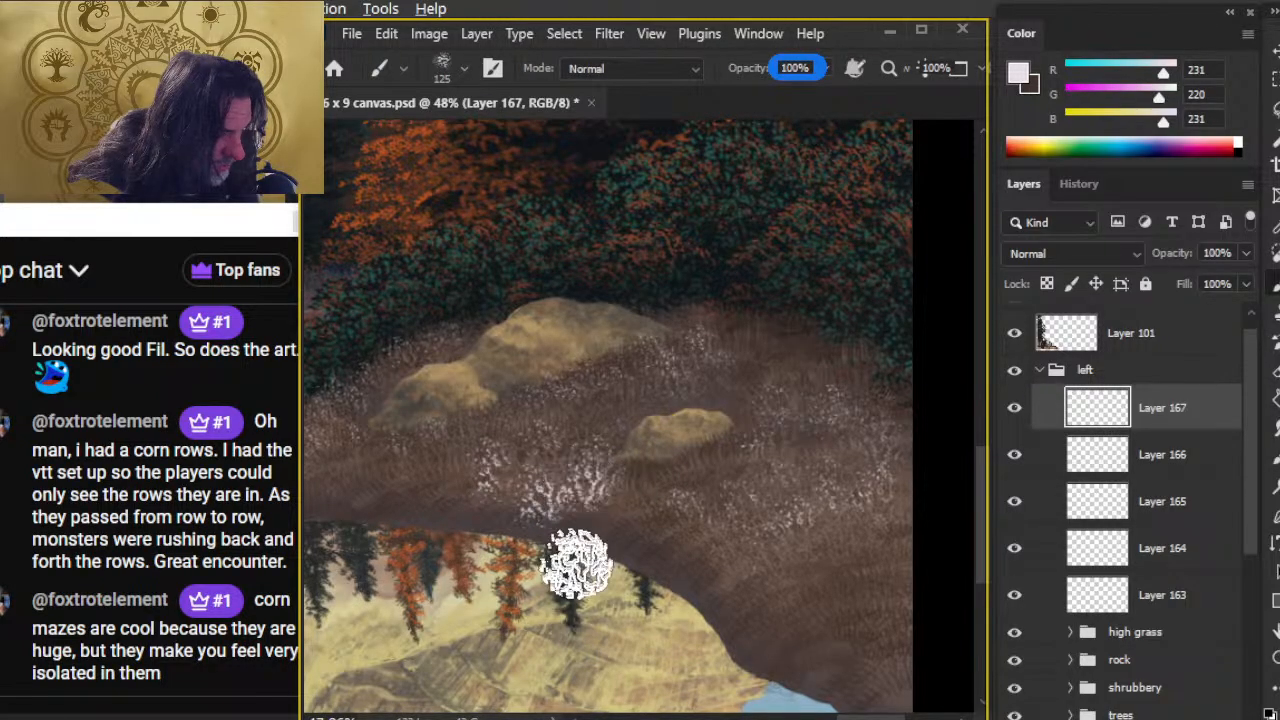
key(e)
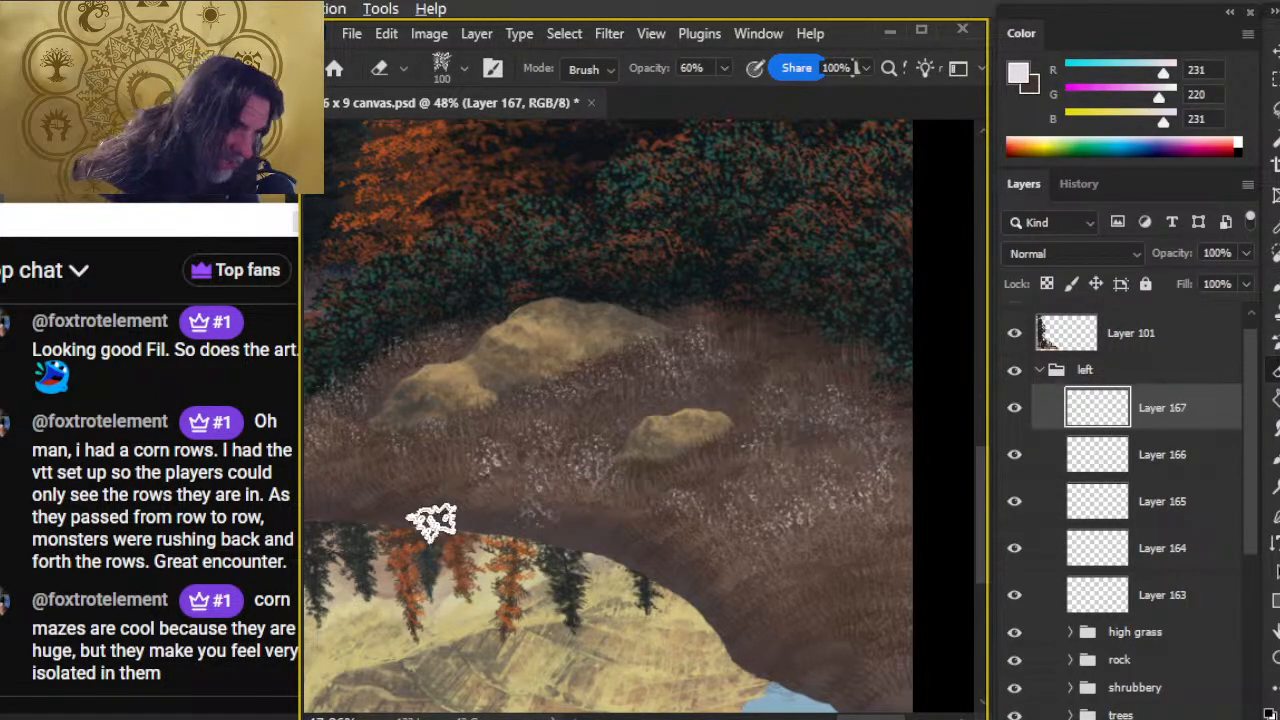
- Add 125 px pale foliage to the shoreline grass below the large rock's left end and soften it with the 60% Eraser
mouse_move(676, 538)
mouse_down()
mouse_move(737, 477)
mouse_move(729, 466)
mouse_up()
key(b)
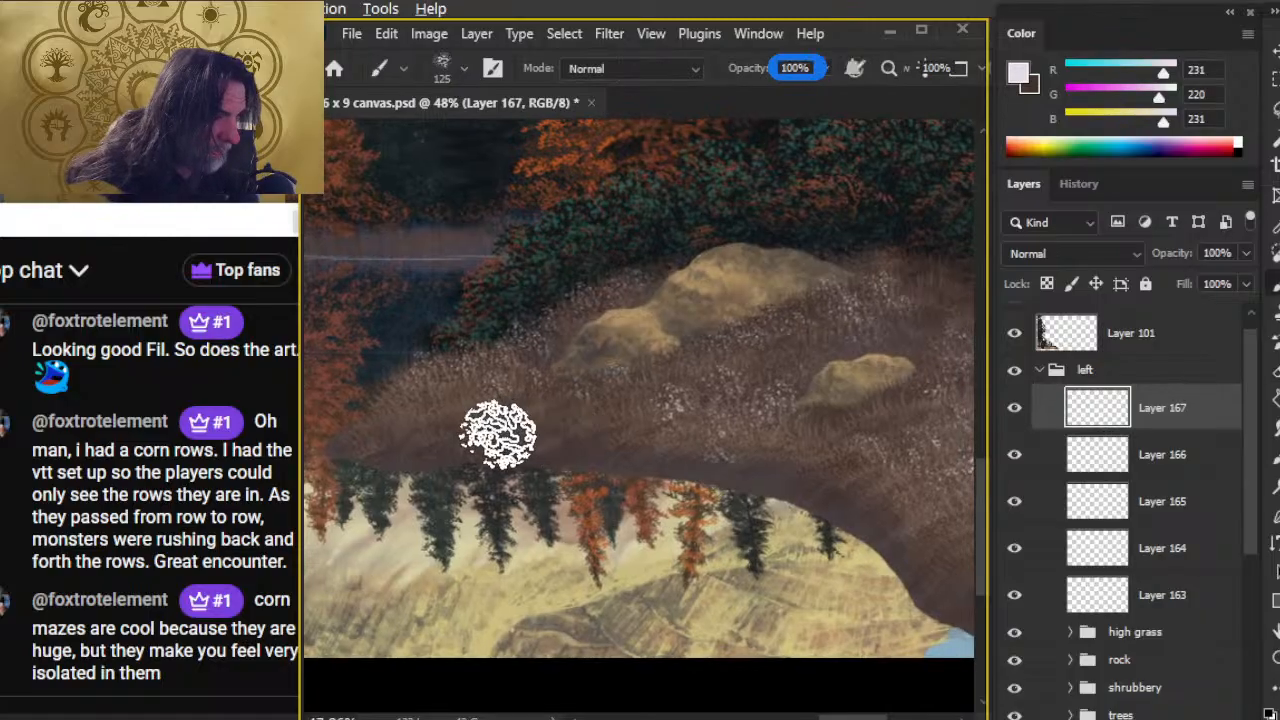
click(580, 420)
key(e)
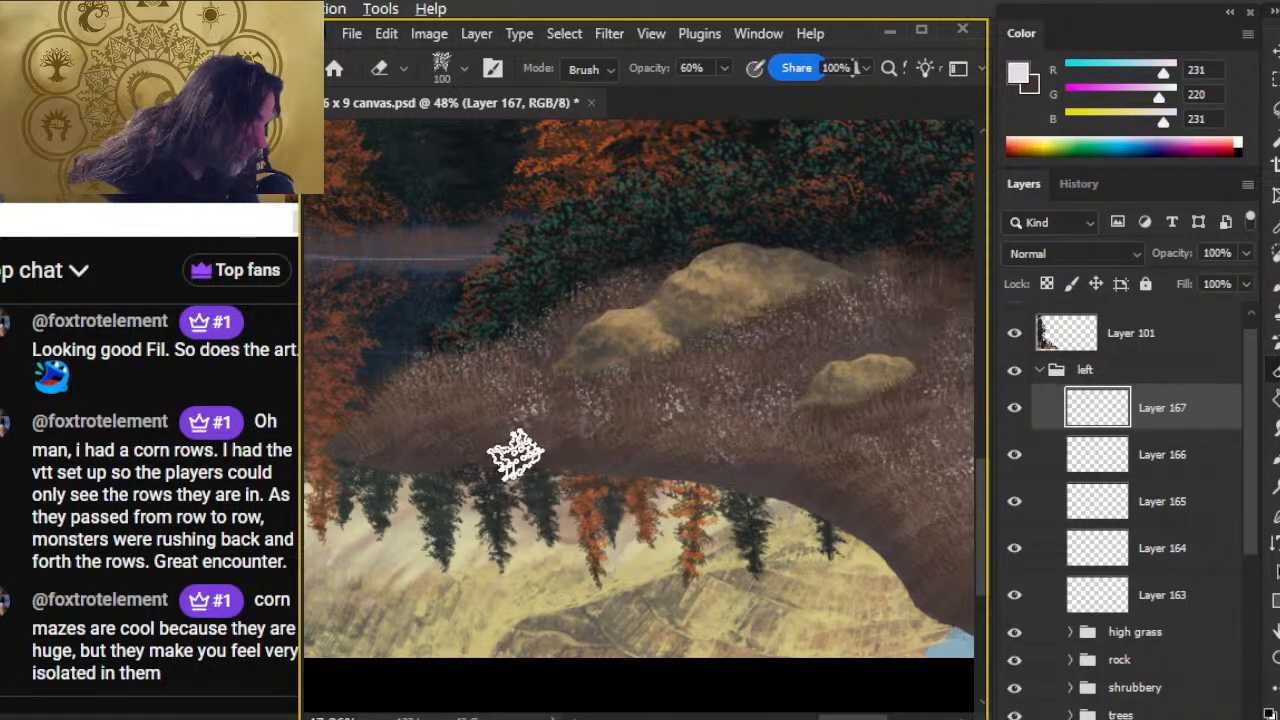
- Dab 125 px pale foliage on the embankment's far left tip and fade it into the grass with the 60% Eraser
key(b)
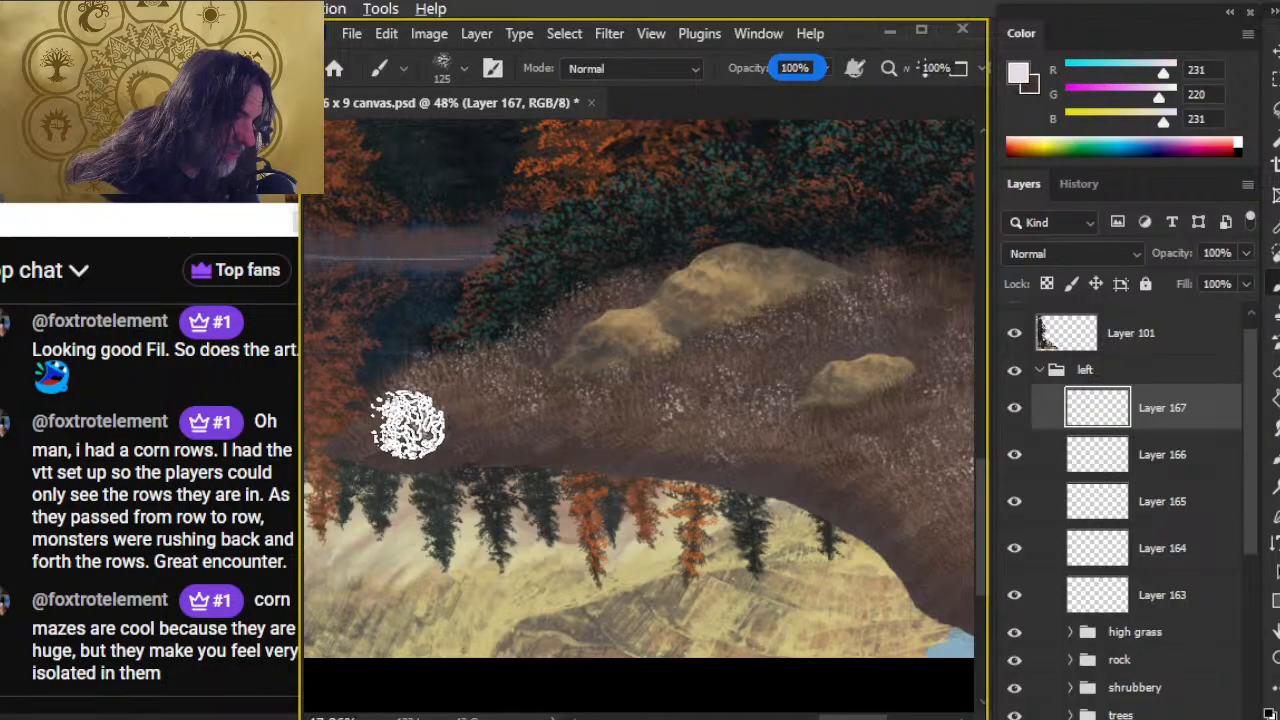
key(e)
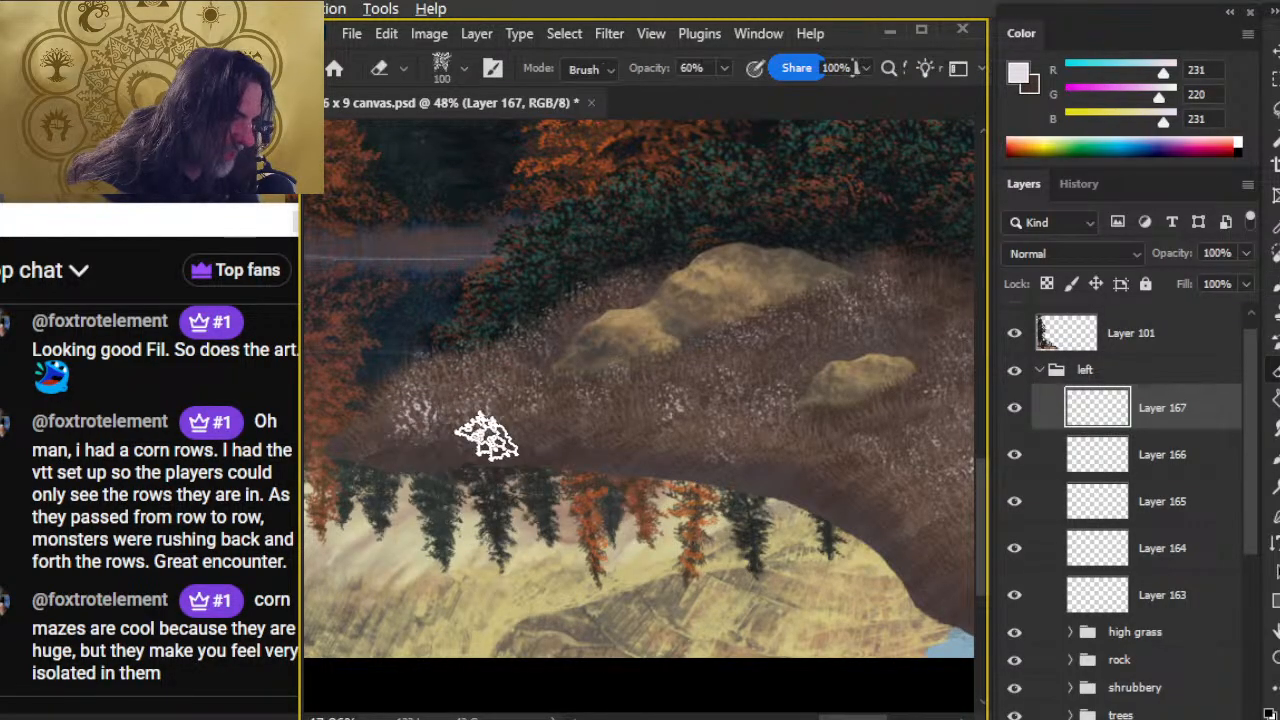
key(b)
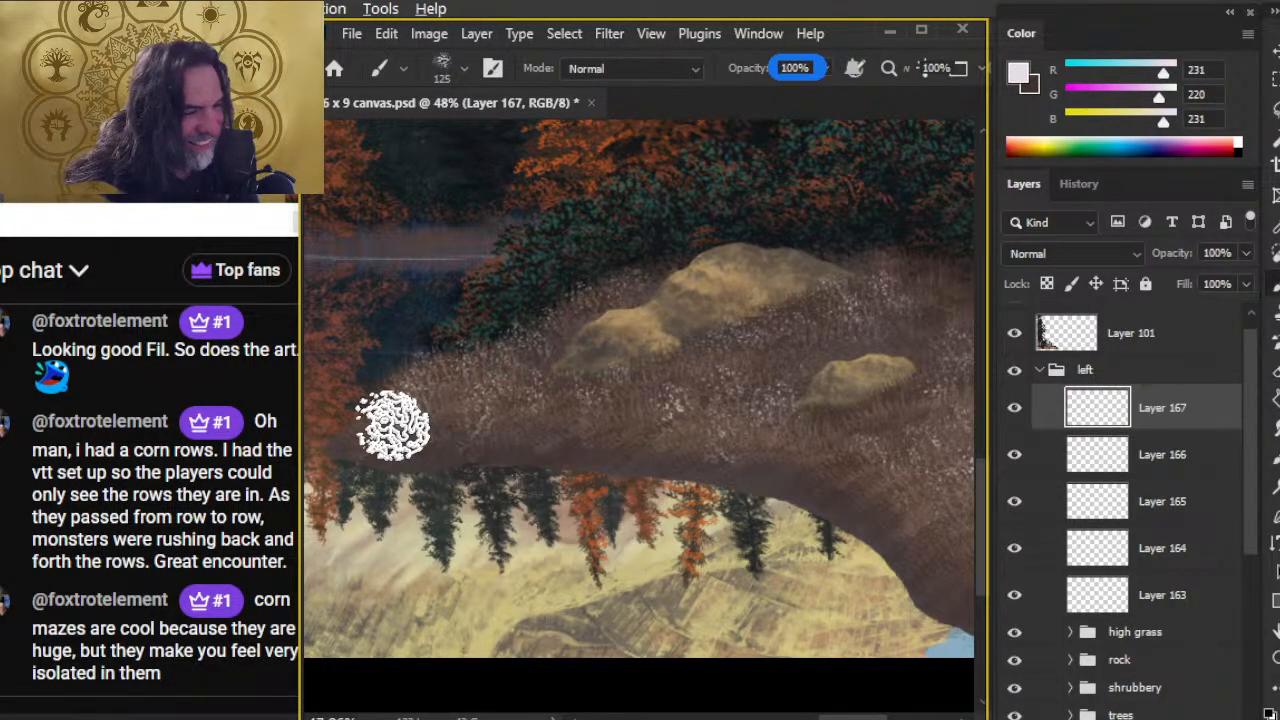
key(e)
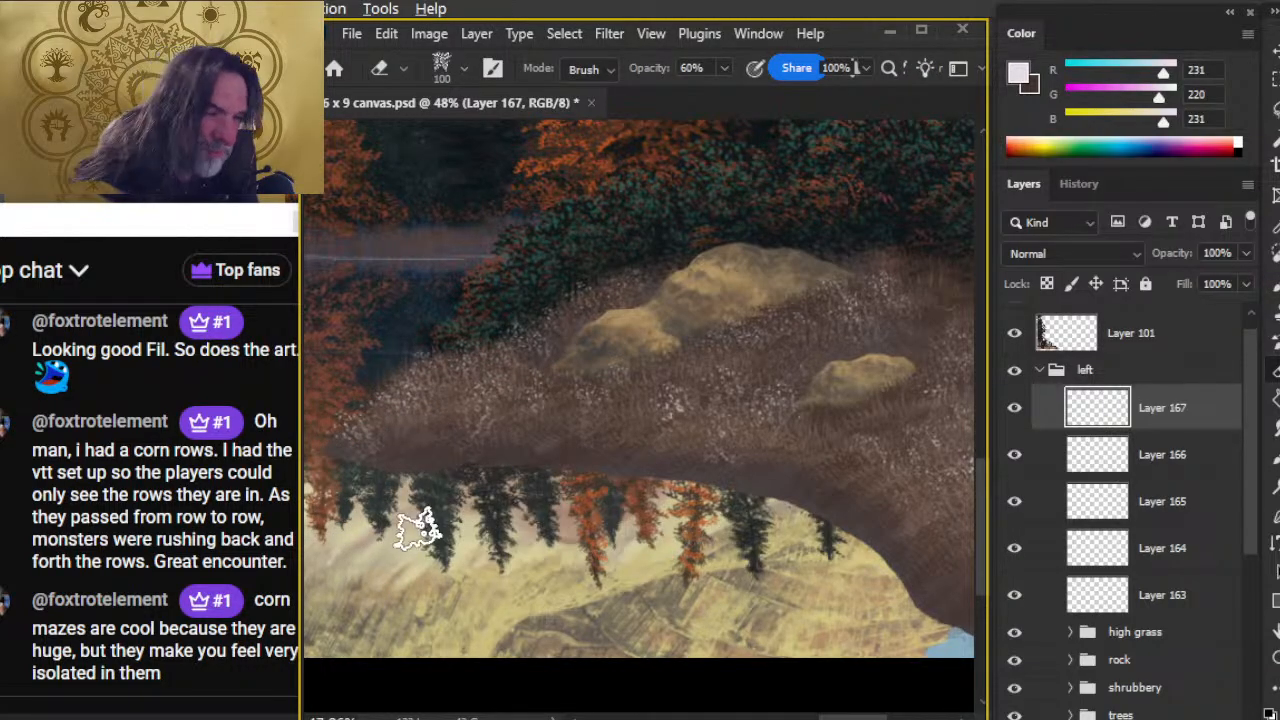
- Add 125 px pale foliage to the grass just above the small rock and soften it with the 60% Eraser
drag(740, 550, 646, 514)
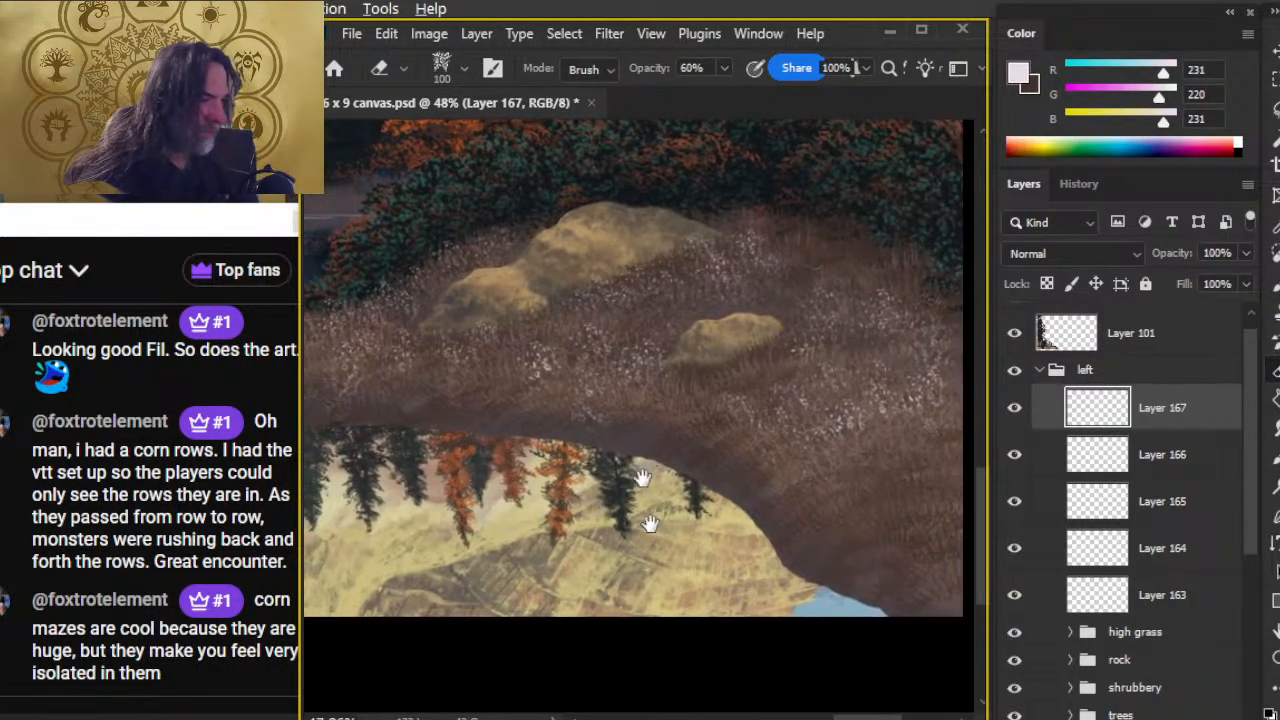
key(z)
drag(748, 533, 580, 520)
drag(740, 570, 664, 524)
drag(685, 441, 771, 443)
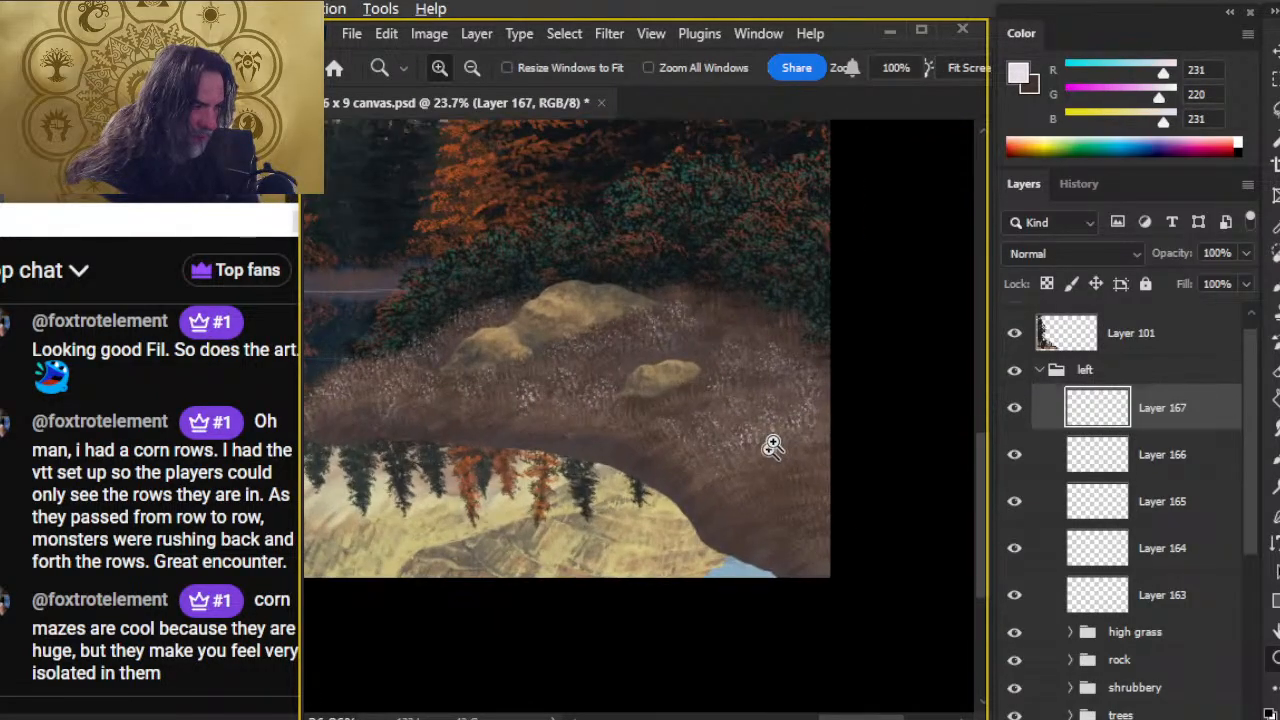
mouse_move(653, 339)
mouse_down()
mouse_move(708, 344)
mouse_move(695, 349)
mouse_up()
key(e)
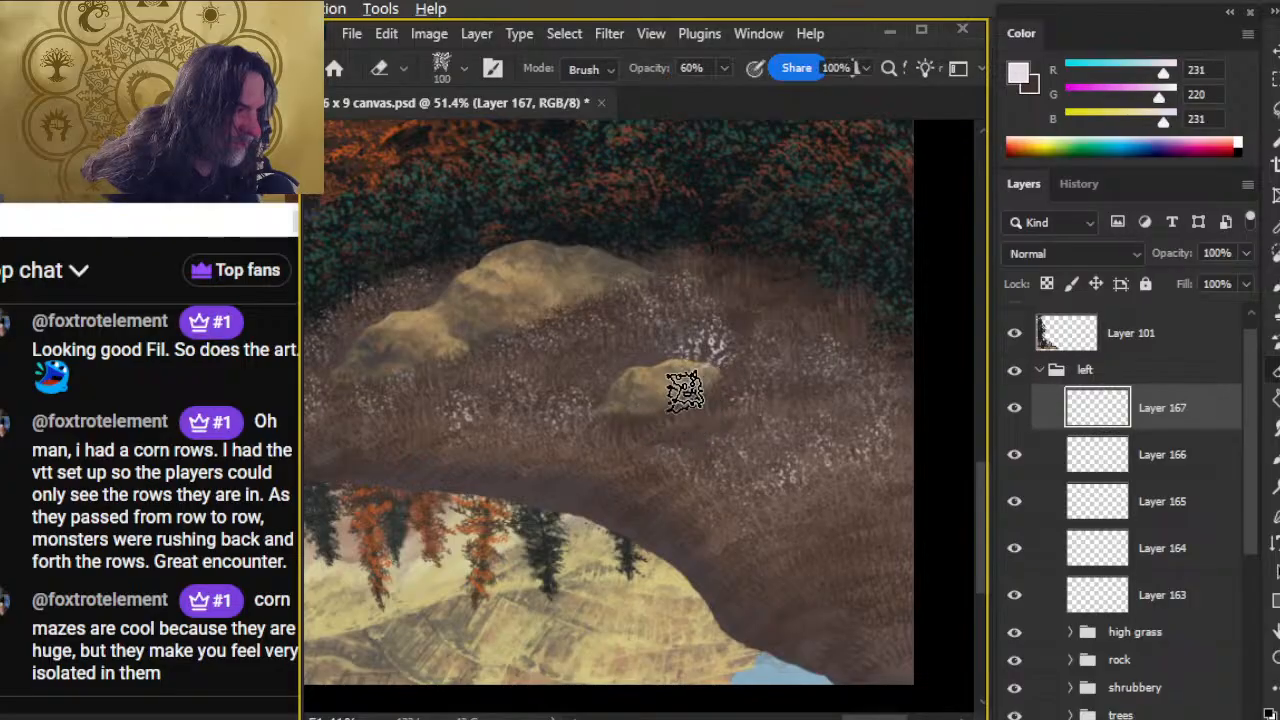
key(b)
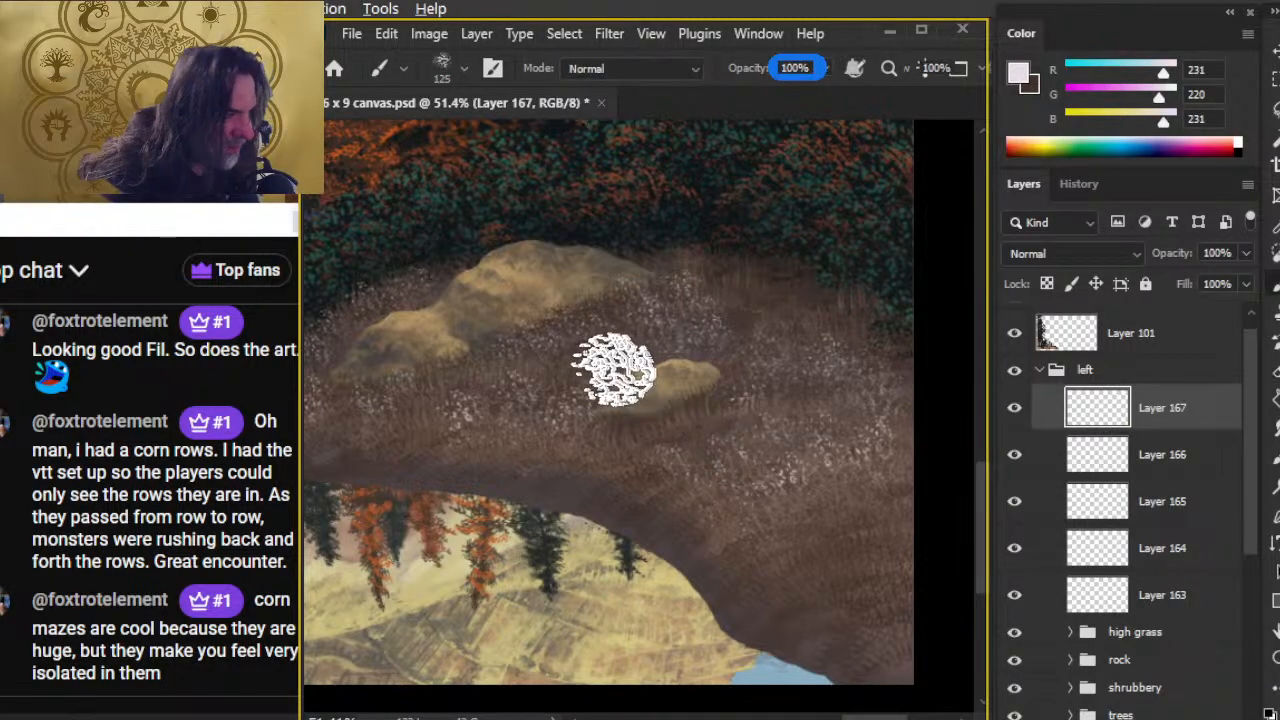
key(e)
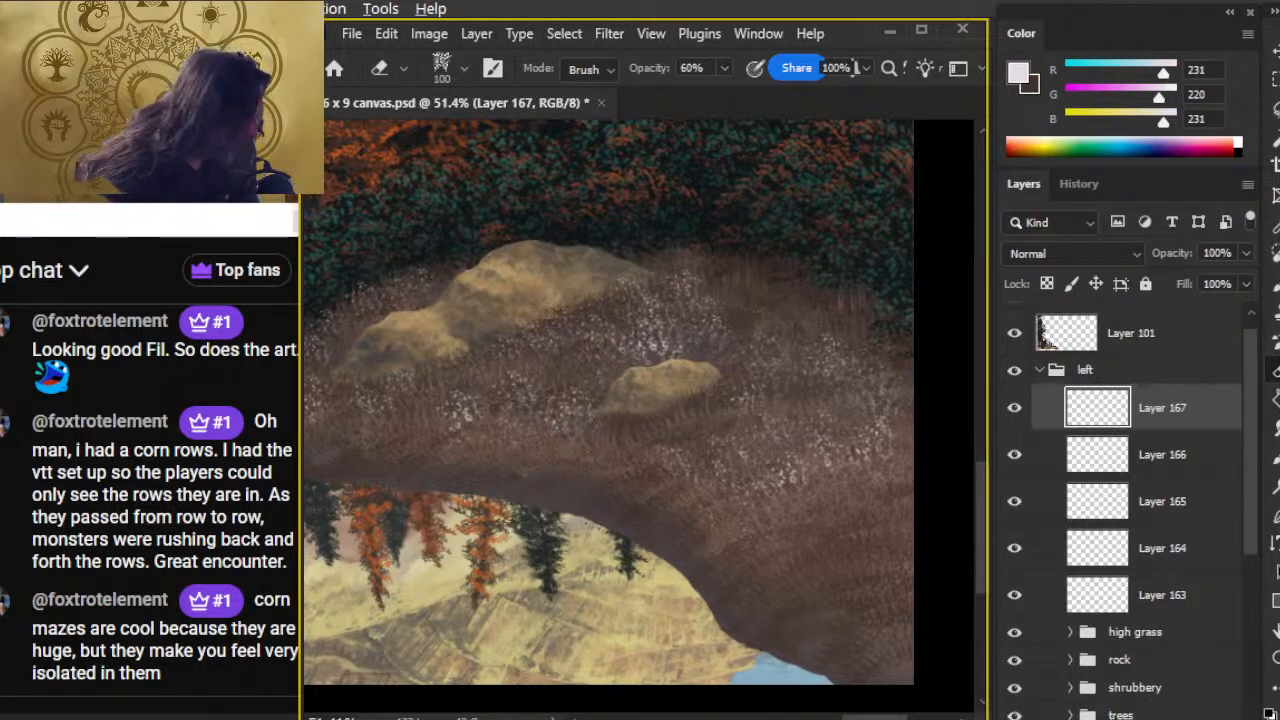
- On a new layer, dab 125 px pale foliage in the grass left of the small rock and fade it with the 60% Eraser
key(ctrl+shift+alt+n)
key(b)
click(557, 391)
click(591, 420)
key(e)
click(622, 400)
click(574, 392)
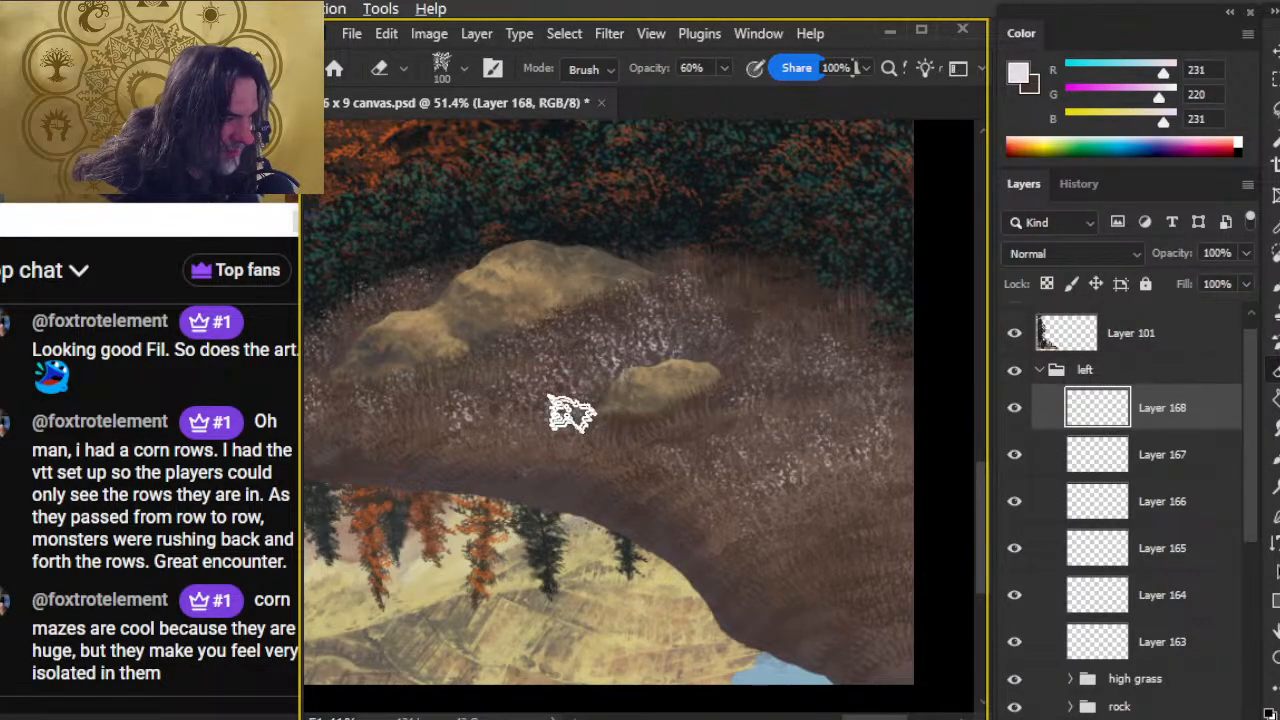
- On another new layer, paint 125 px pale foliage along the small rock's base and thin it with the 60% Eraser
key(z)
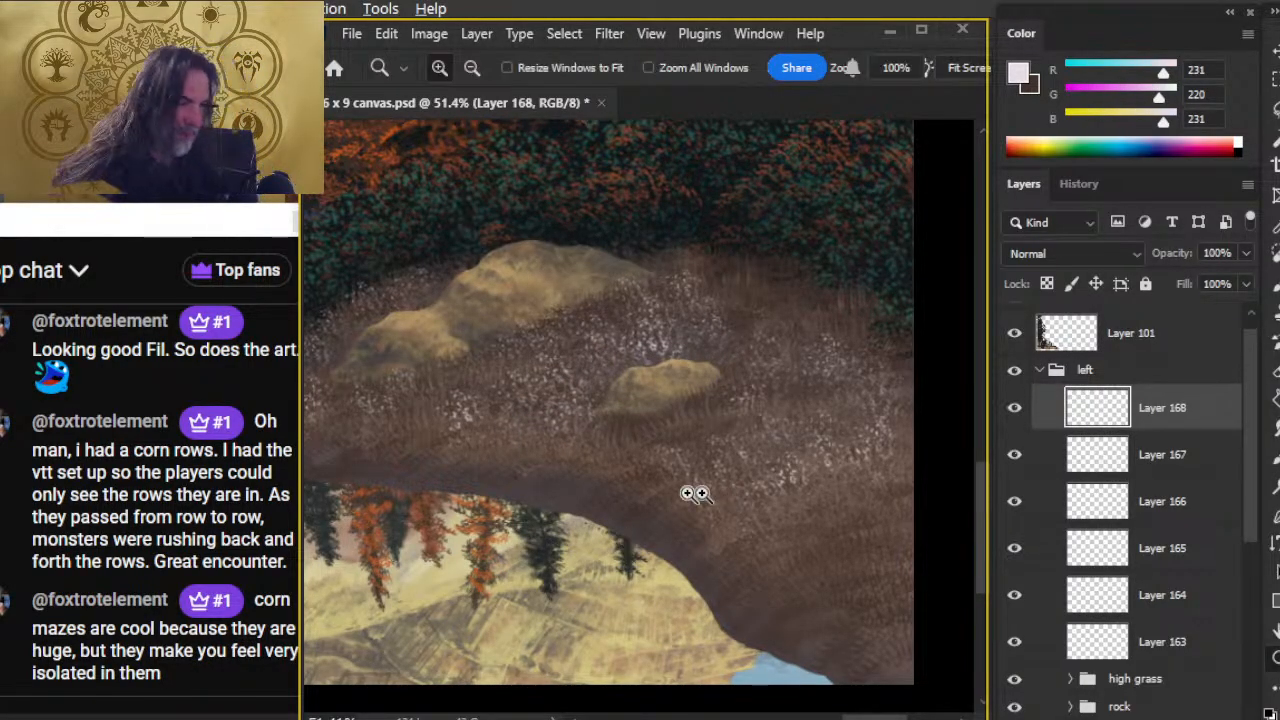
drag(715, 493, 646, 545)
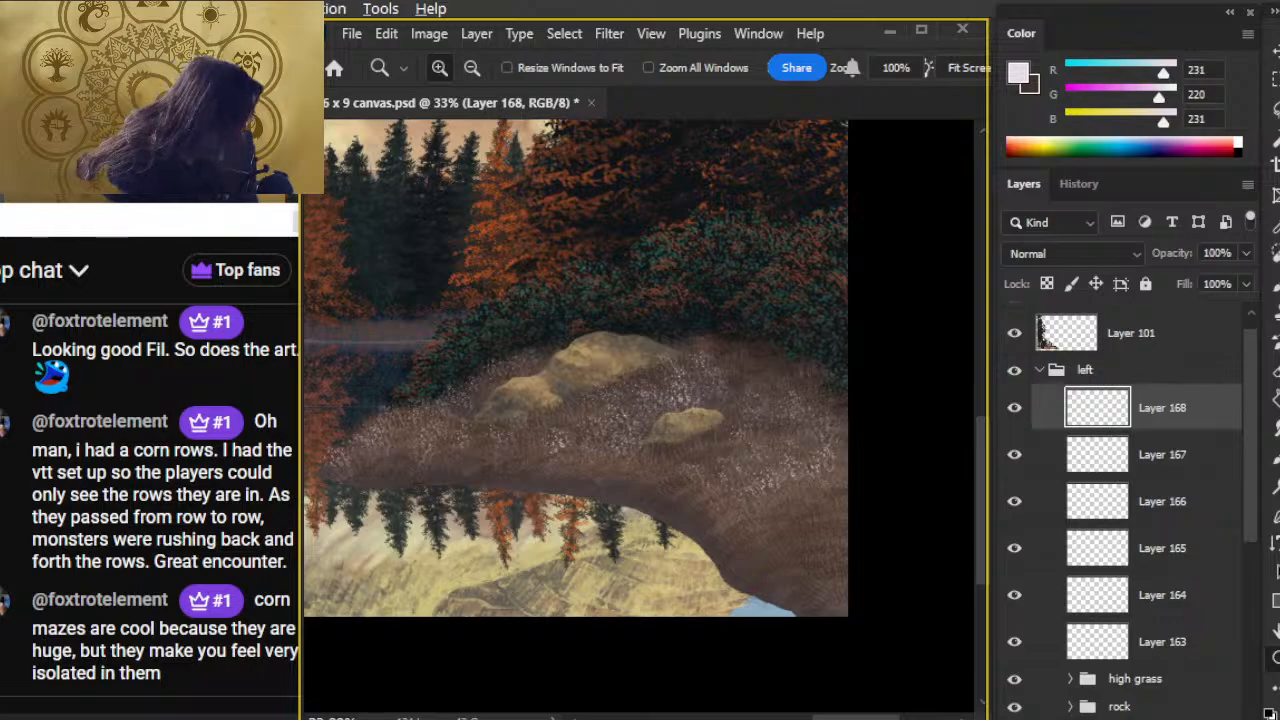
key(ctrl+alt+shift+n)
drag(740, 490, 900, 490)
key(b)
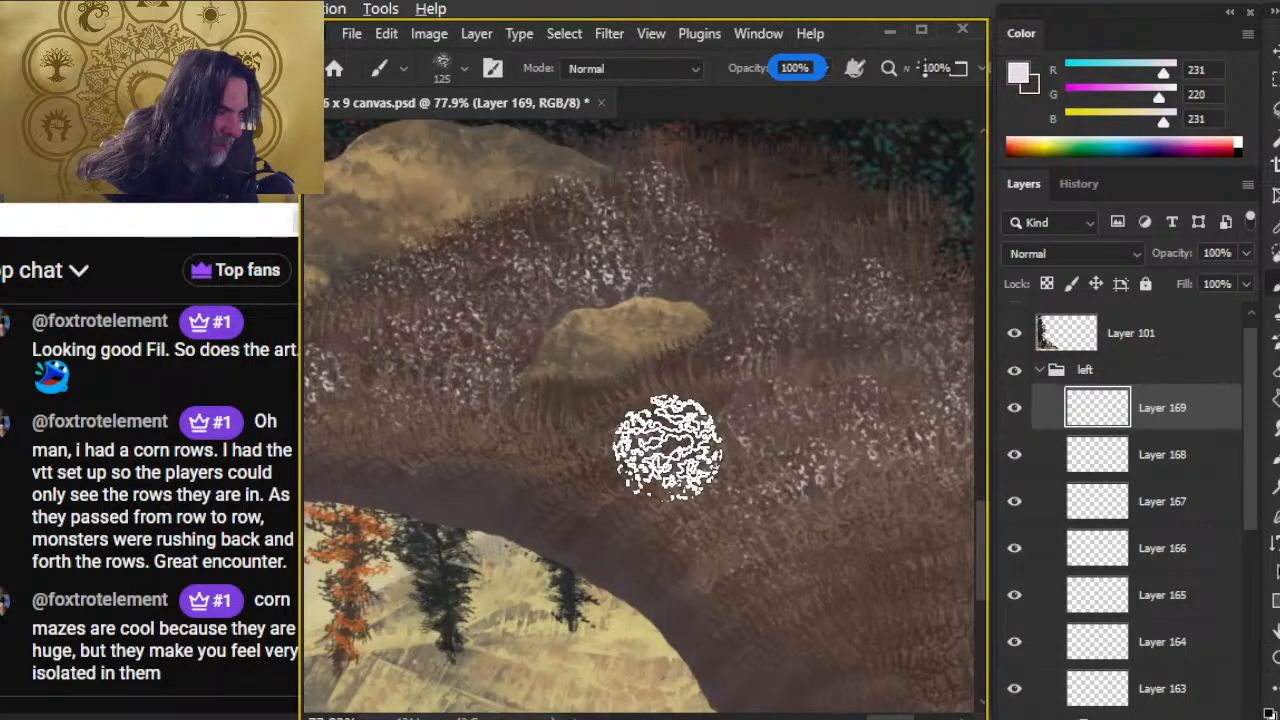
mouse_move(635, 406)
mouse_down()
mouse_move(679, 466)
mouse_move(680, 404)
mouse_up()
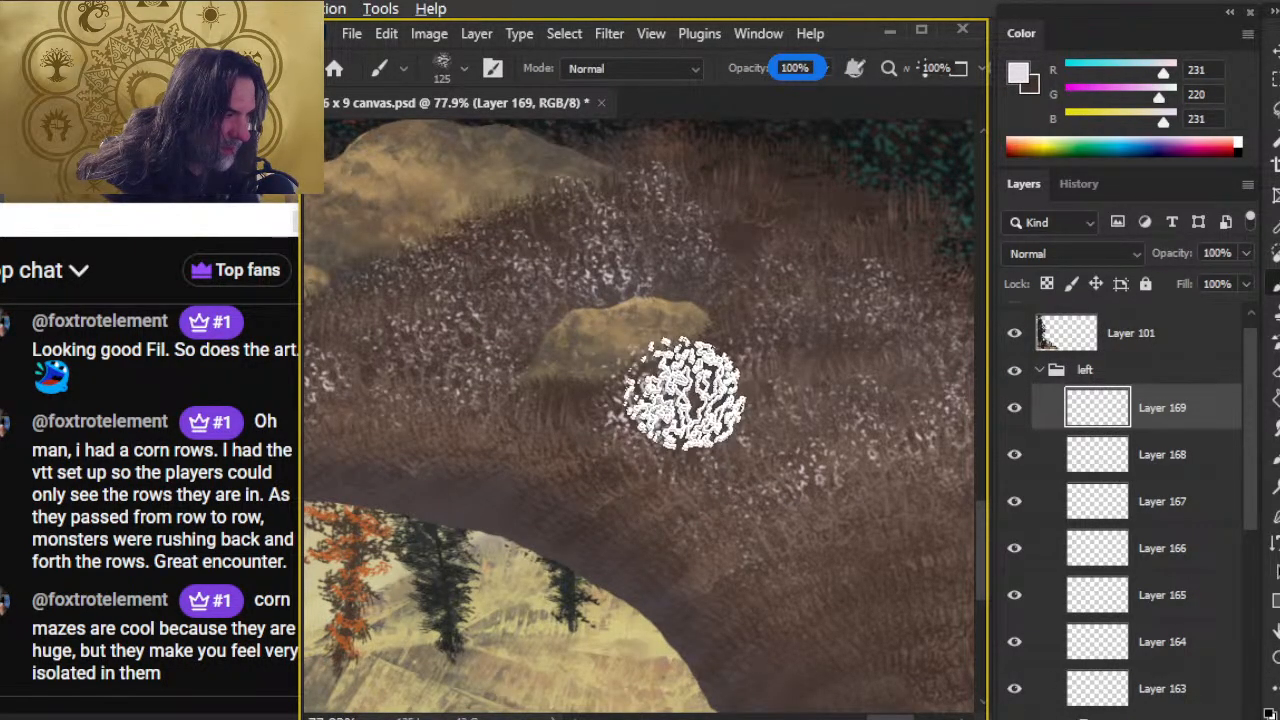
key(e)
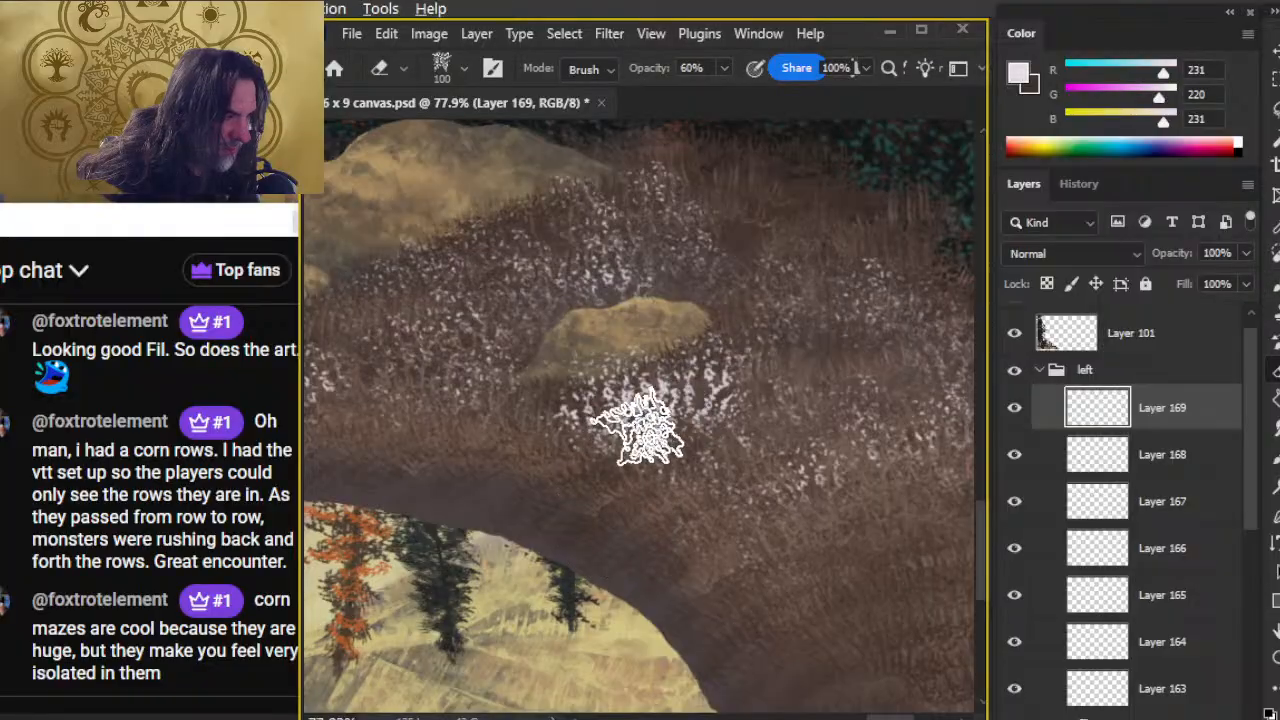
drag(738, 387, 700, 387)
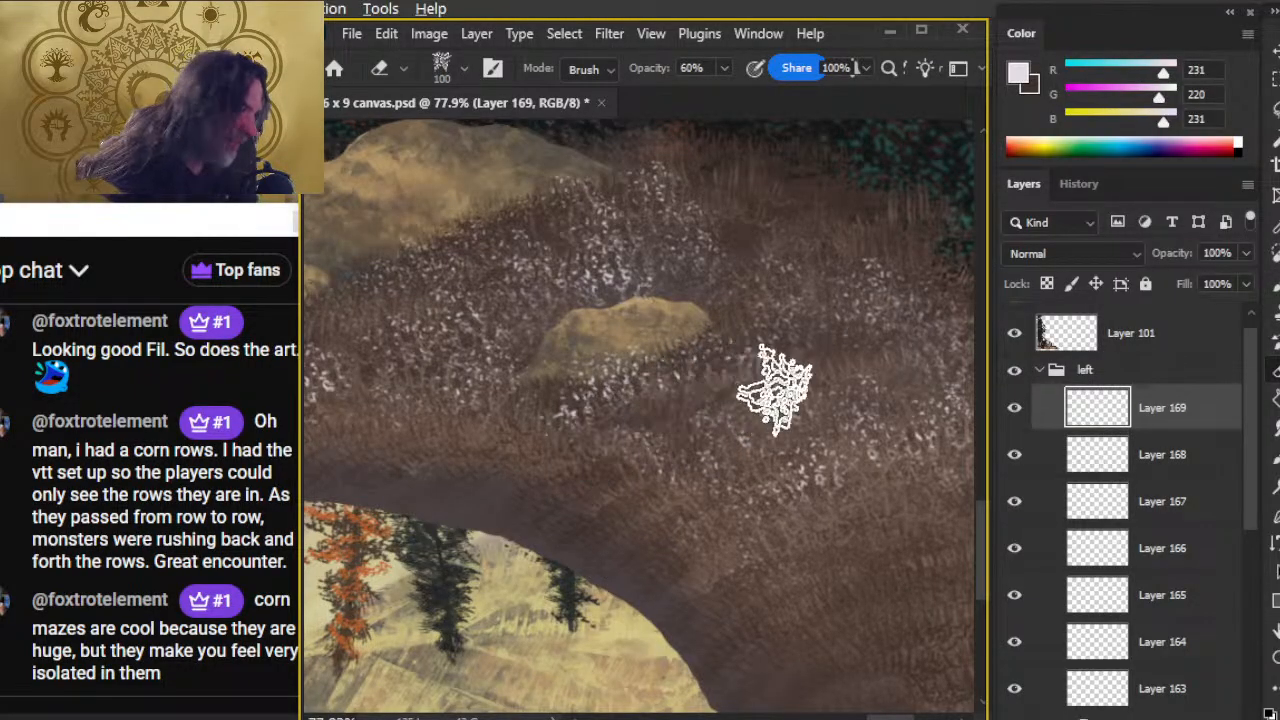
- Dab 125 px pale foliage on the grass beneath the large rock's left end and blend it with the 60% Eraser
key(z)
alt+click(711, 545)
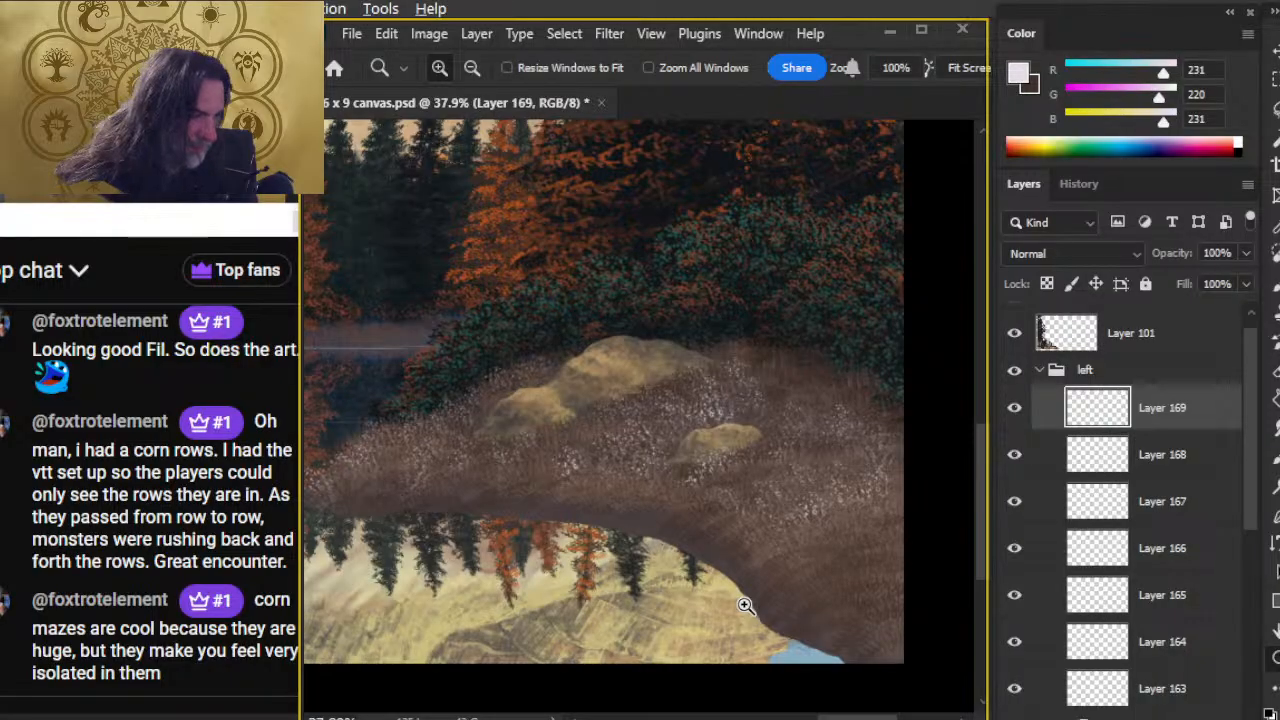
click(541, 482)
key(b)
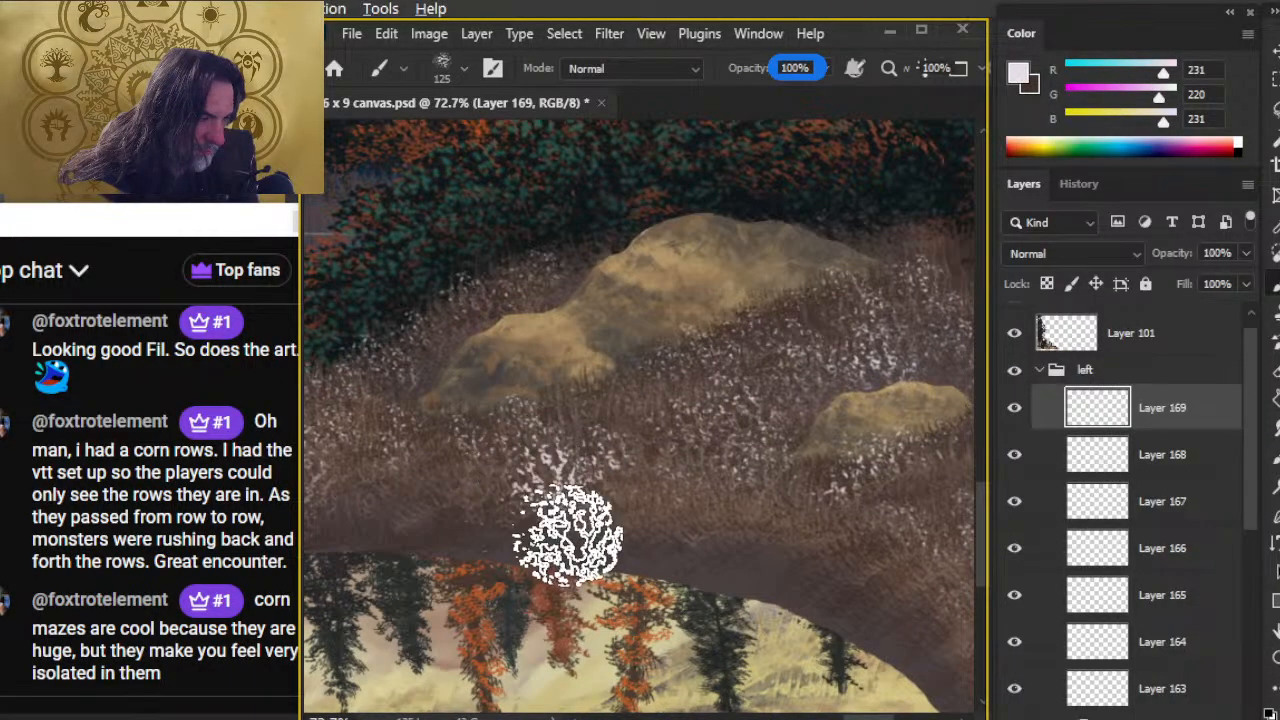
key(e)
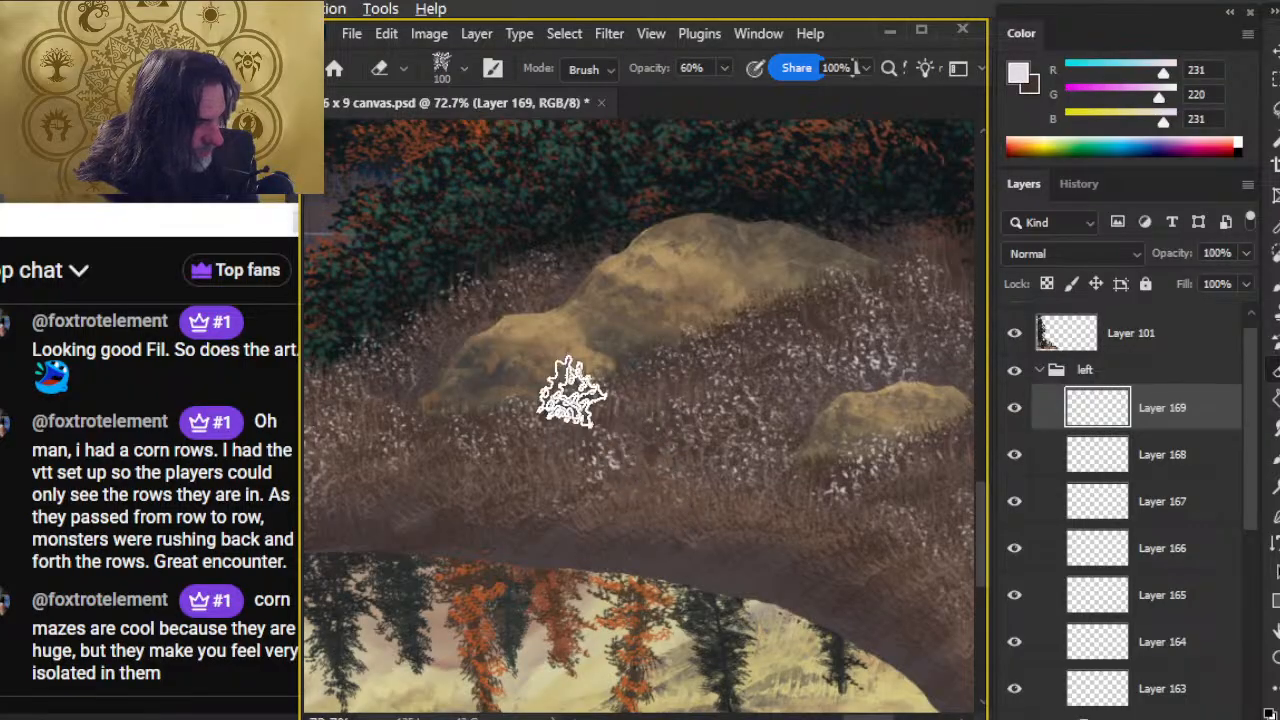
- Dab 125 px pale foliage on the slope right of the small rock and fade it with the 60% Eraser
drag(814, 357, 520, 363)
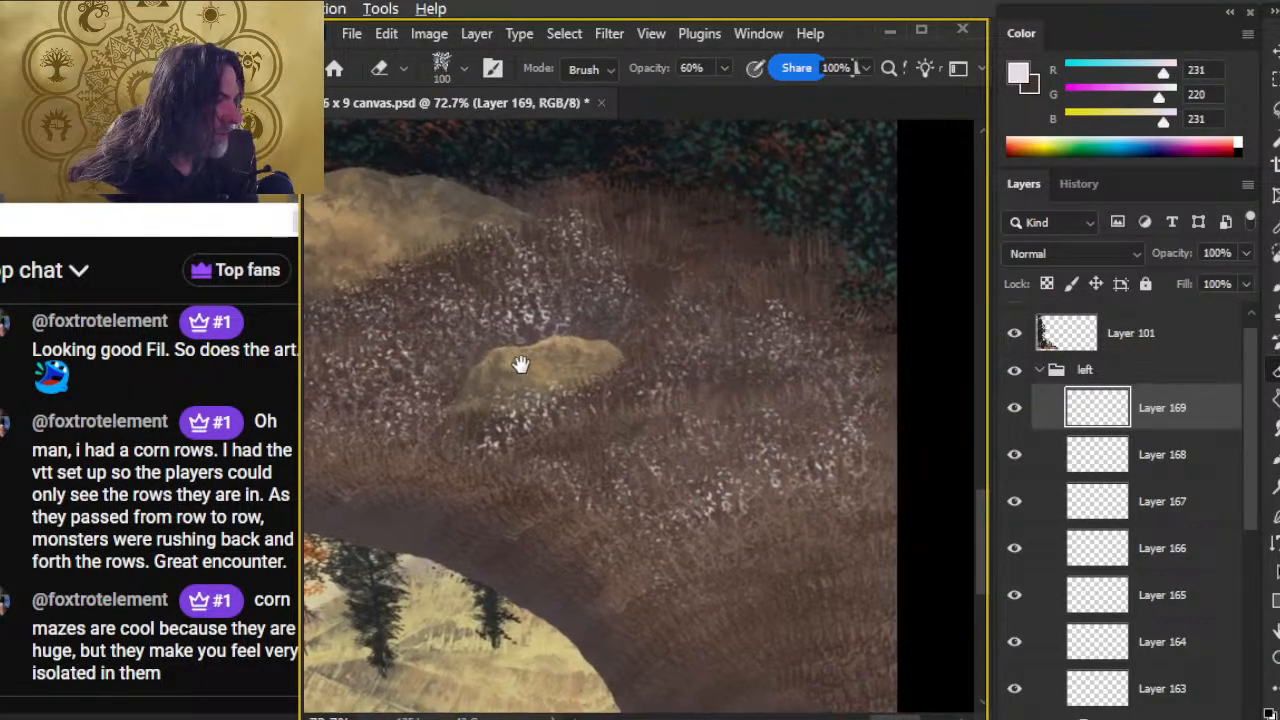
key(b)
click(734, 411)
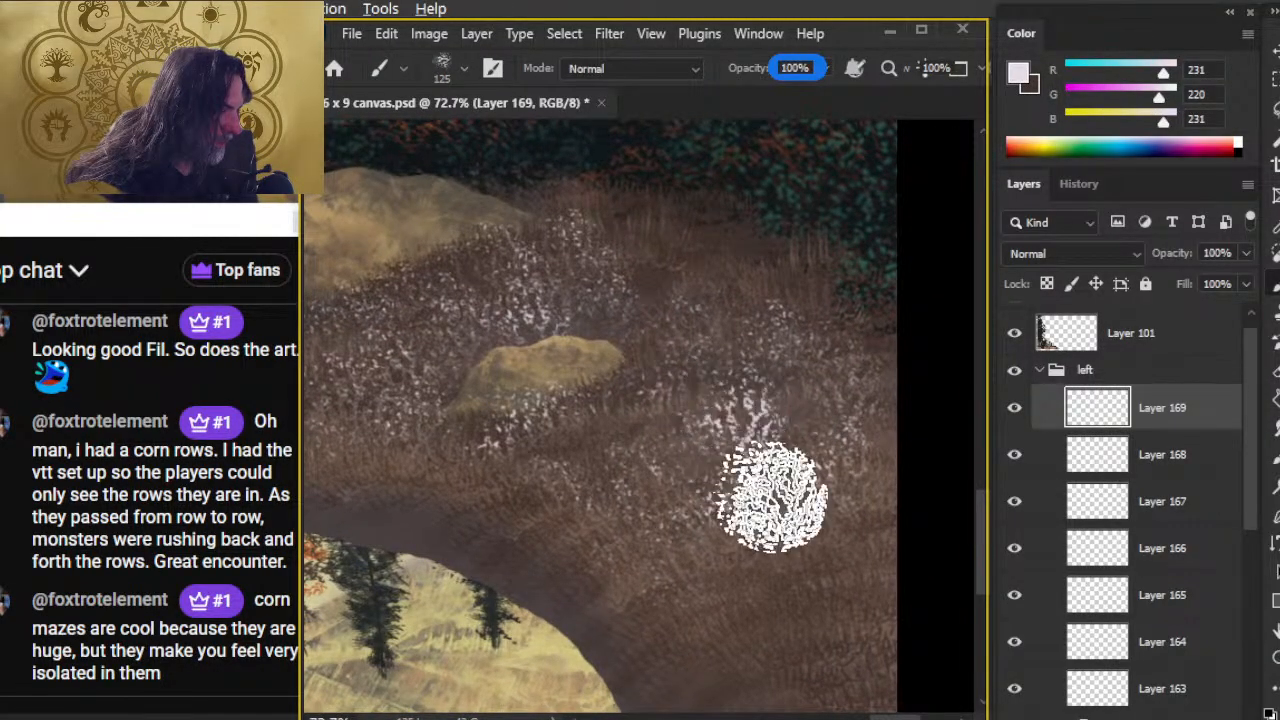
key(e)
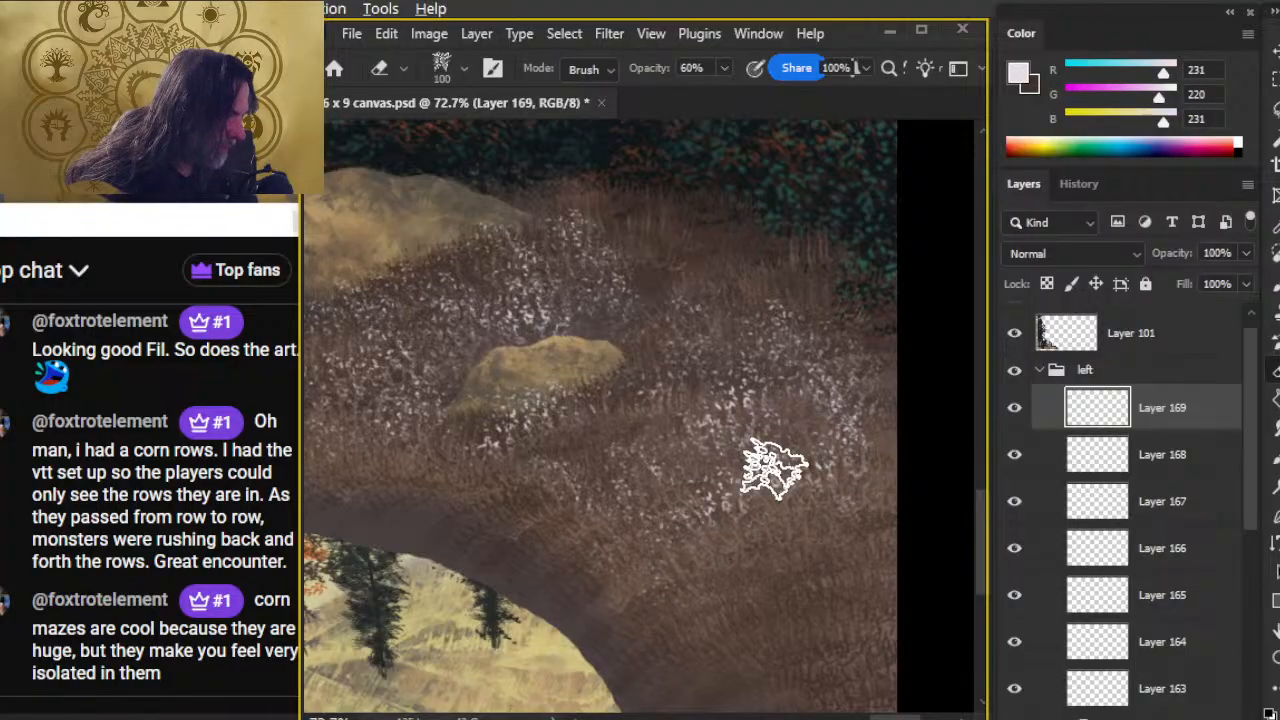
- Extend the pale foliage at 150 px down the lower right slope to the canvas edge, softening it with the 60% Eraser
drag(749, 486, 679, 350)
key(b)
click(677, 428)
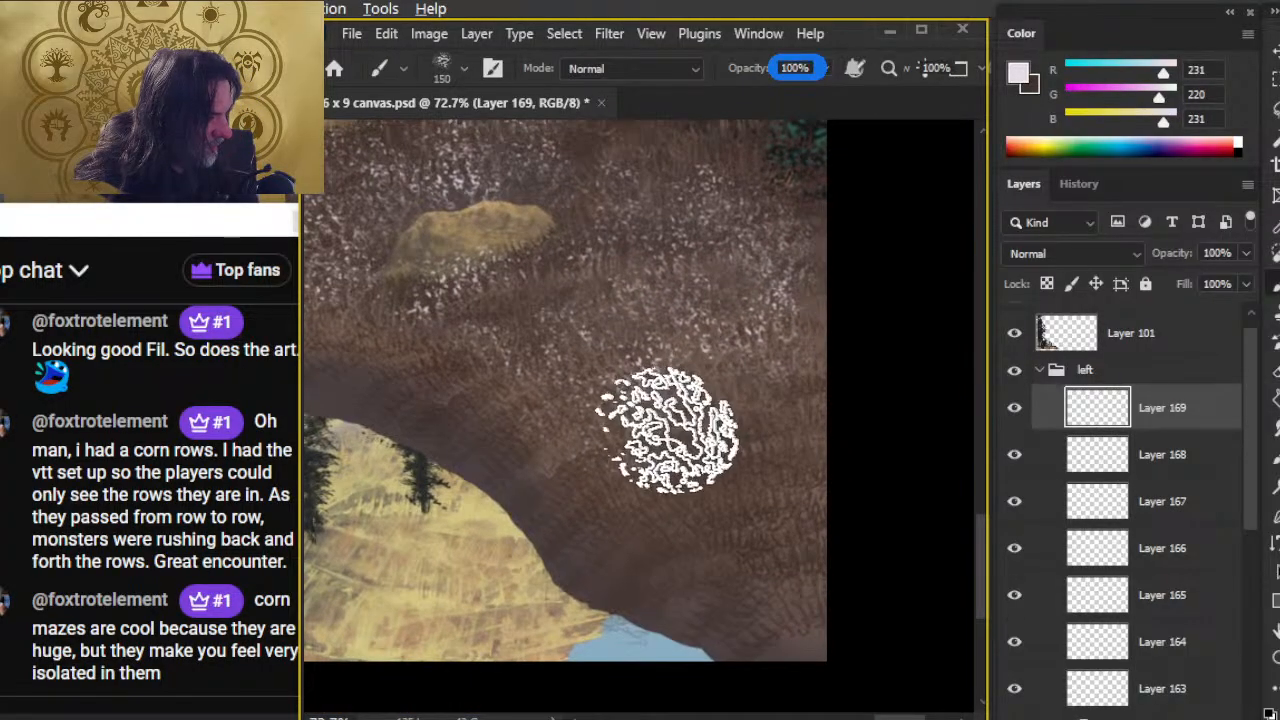
mouse_move(766, 380)
mouse_down()
mouse_move(778, 473)
mouse_move(823, 434)
mouse_up()
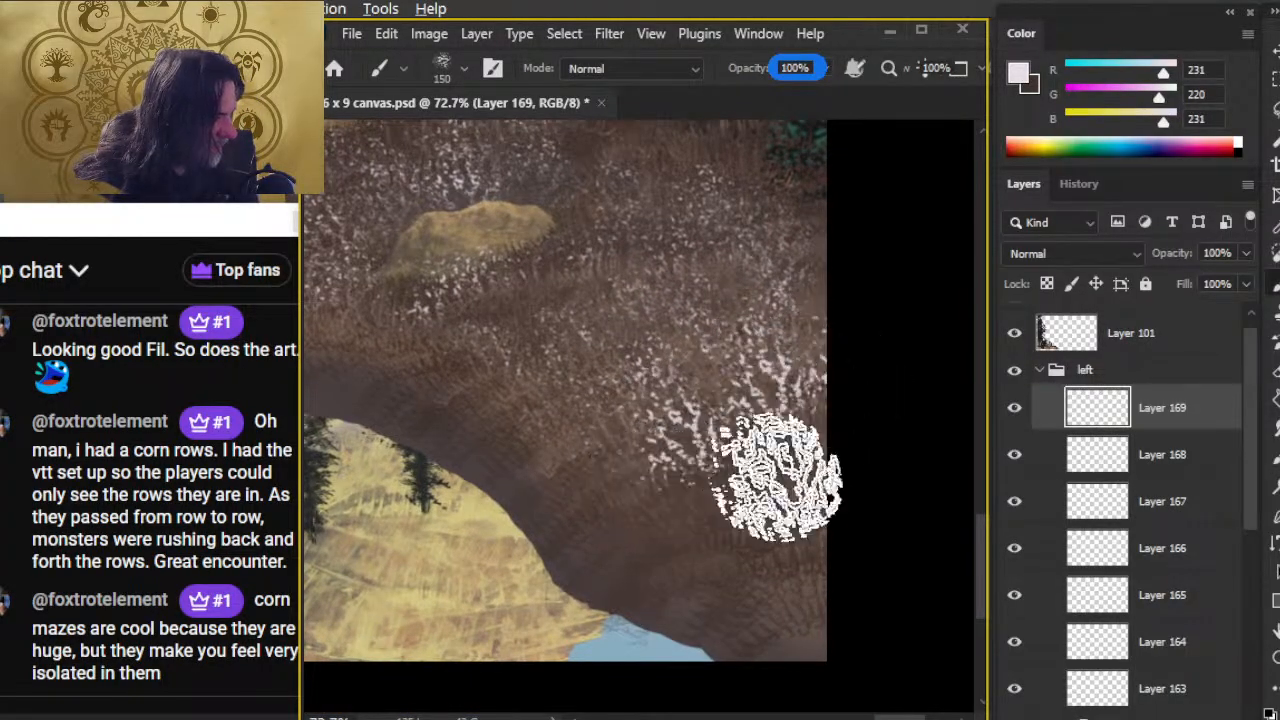
key(e)
mouse_move(672, 478)
mouse_down()
mouse_move(720, 432)
mouse_move(717, 397)
mouse_move(730, 399)
mouse_move(812, 495)
mouse_move(765, 547)
mouse_move(775, 447)
mouse_move(698, 467)
mouse_move(725, 428)
mouse_up()
- Paint 150 px pale foliage on the lower slope beside the curved shoreline and fade it with the 60% Eraser
key(b)
mouse_move(694, 509)
mouse_down()
mouse_move(569, 475)
mouse_move(600, 514)
mouse_up()
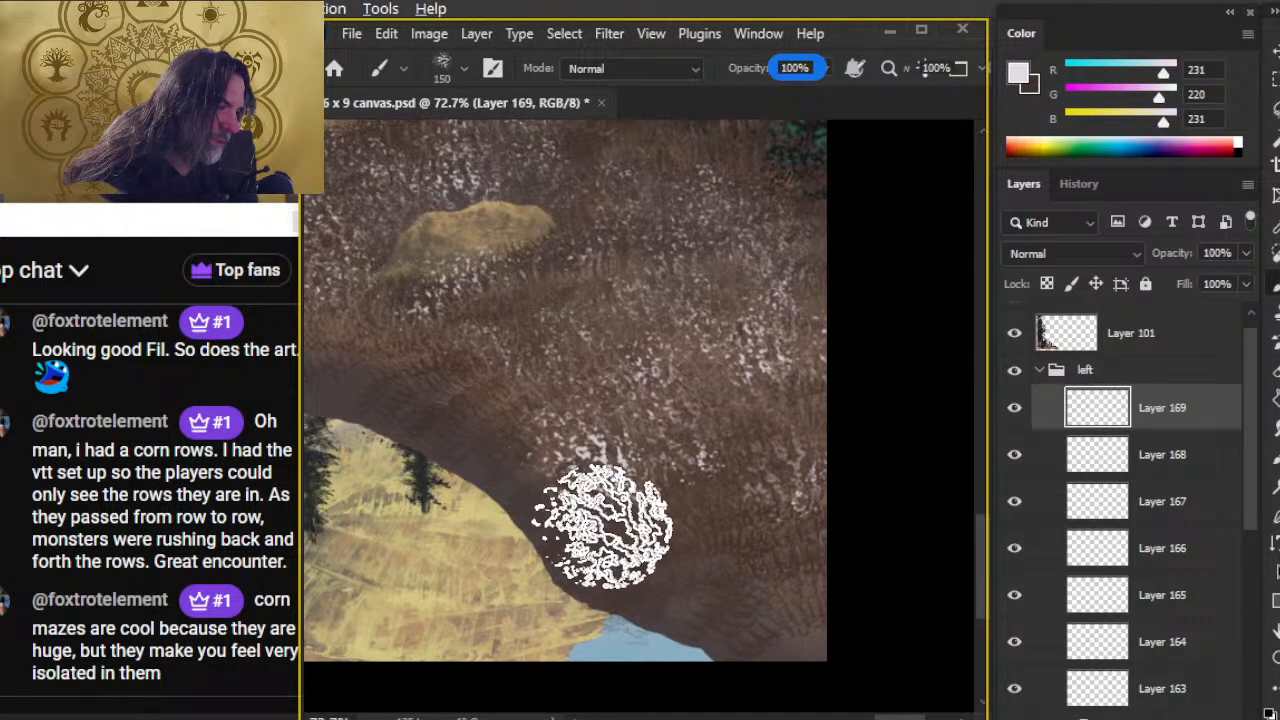
key(e)
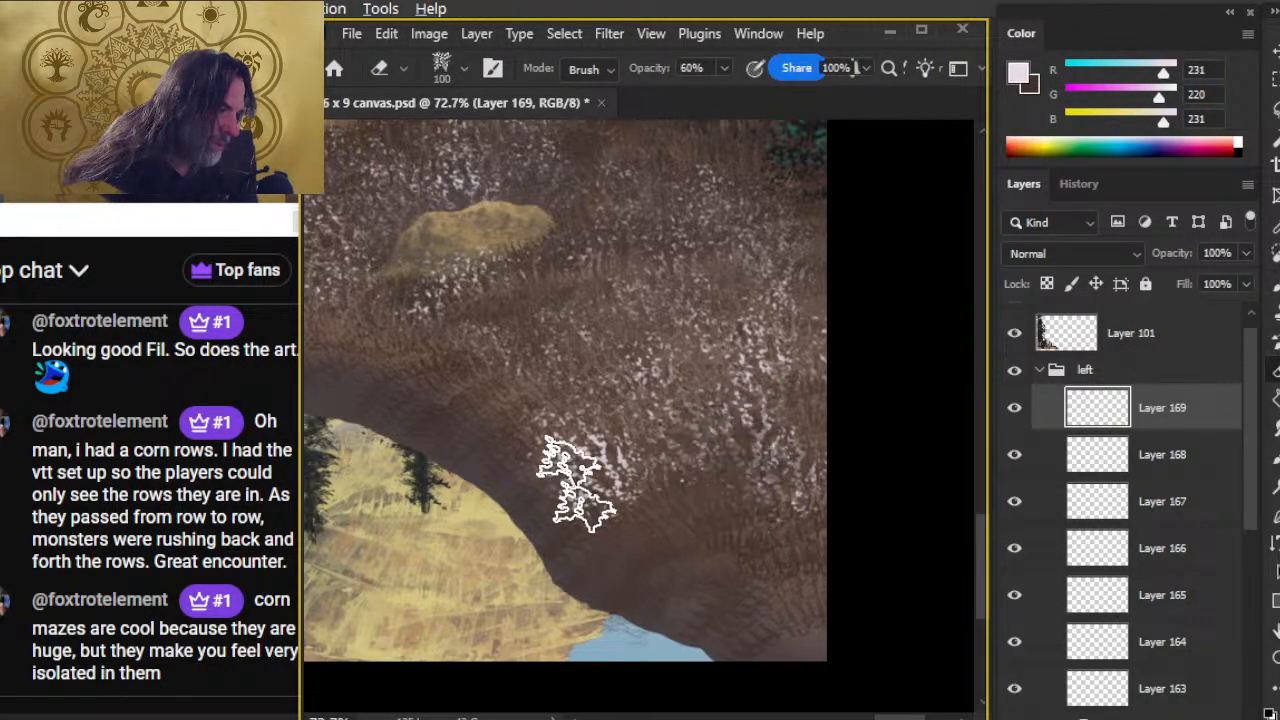
- On a new layer, add 150 px pale foliage near the embankment's lower right edge and fade it with the 60% Eraser
key(z)
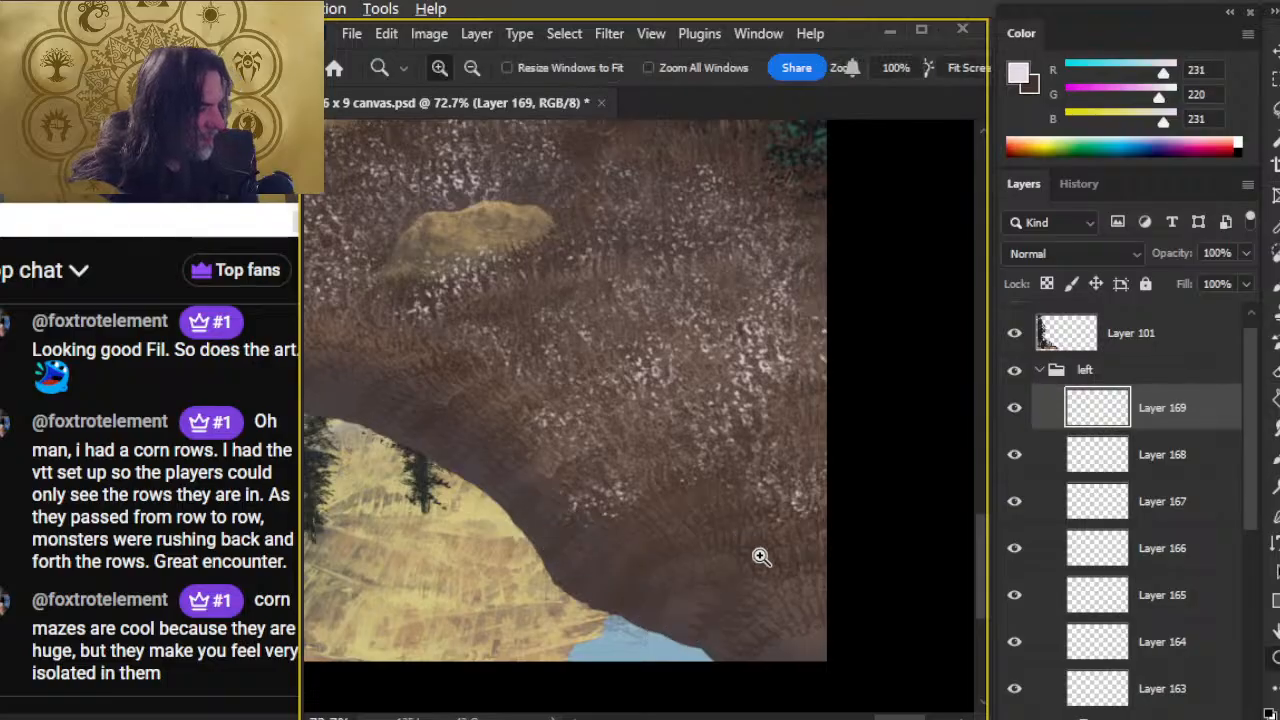
drag(757, 557, 655, 565)
drag(785, 551, 800, 552)
key(b)
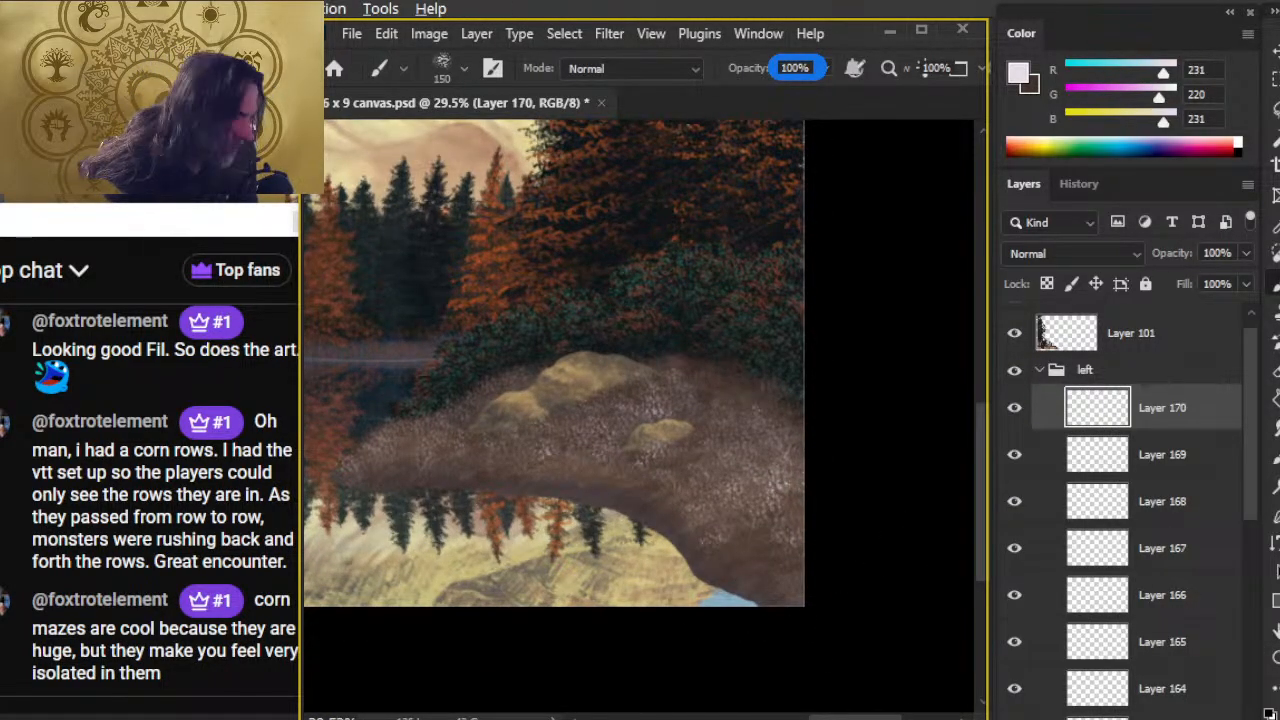
key(e)
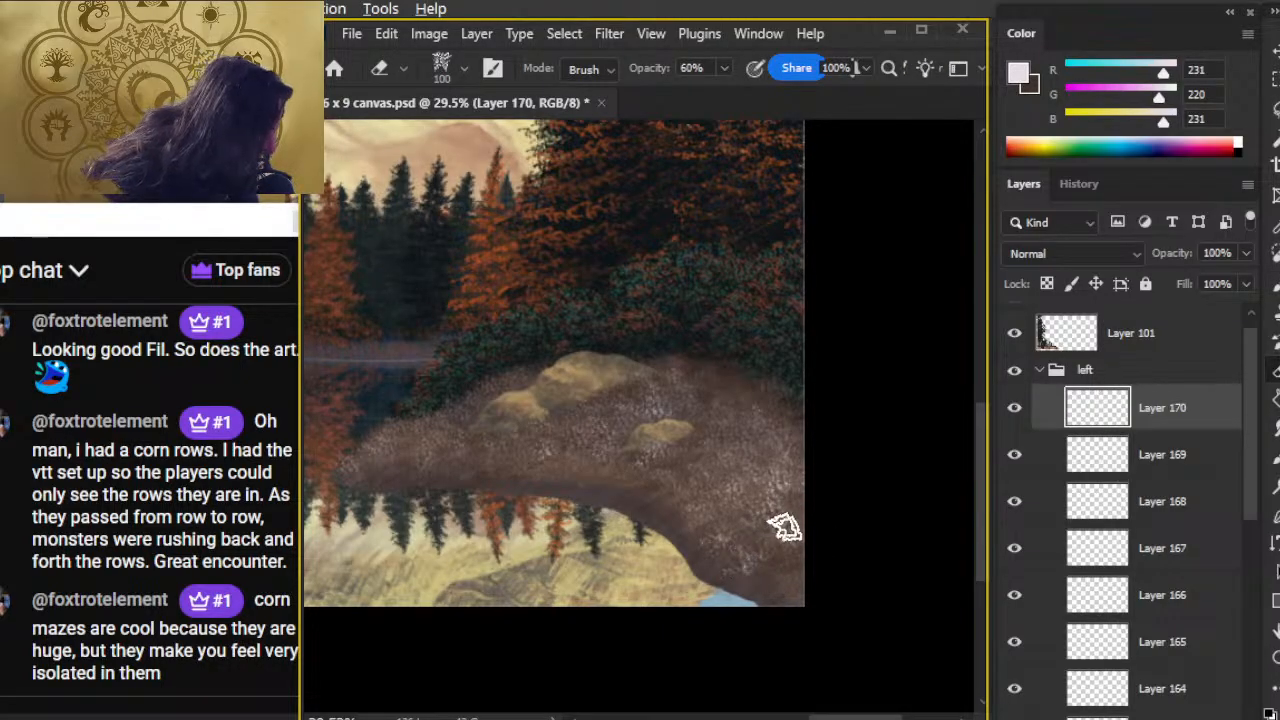
- Dab 125 px pale foliage under the small rock and along the shoreline grass, fading each patch with the 60% Eraser
key(b)
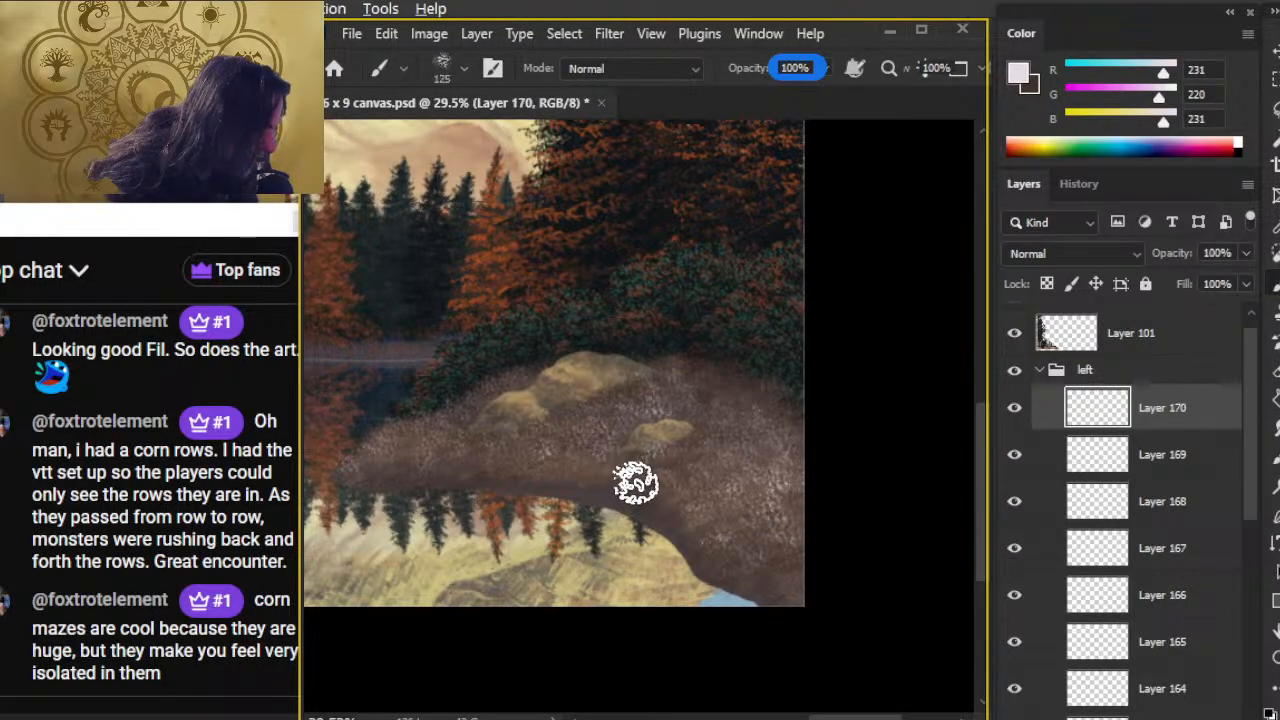
key(e)
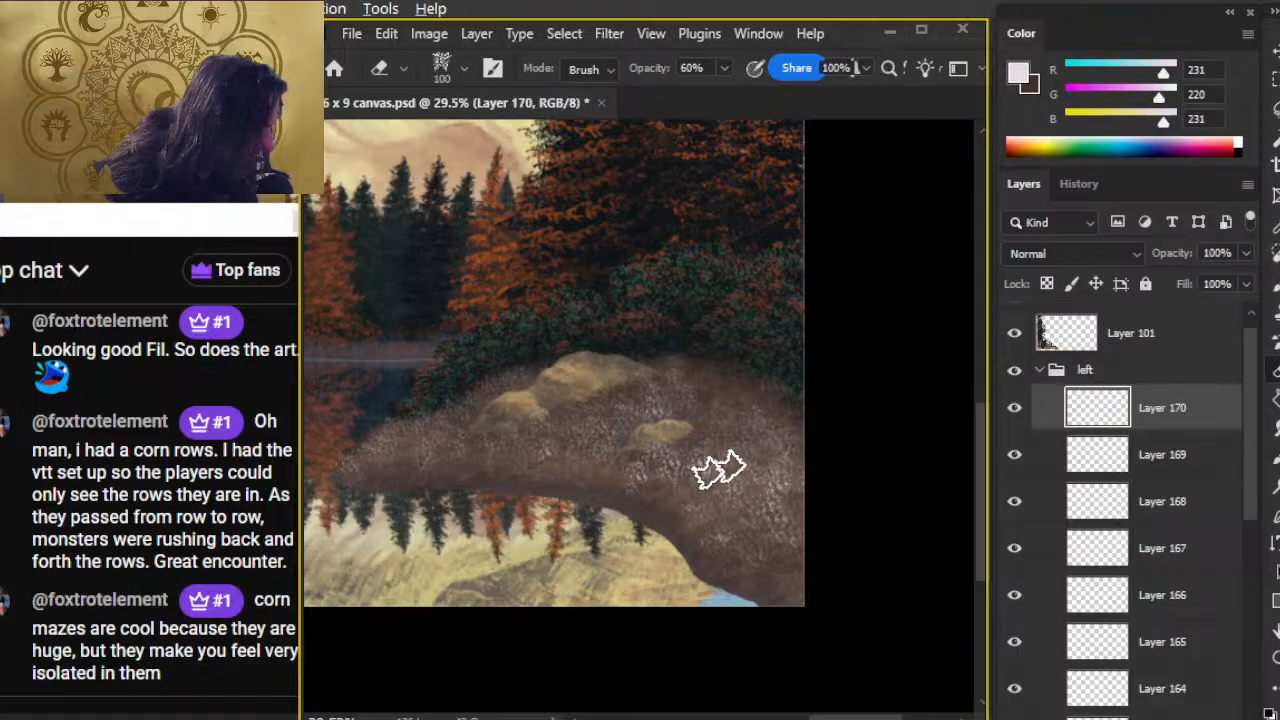
key(b)
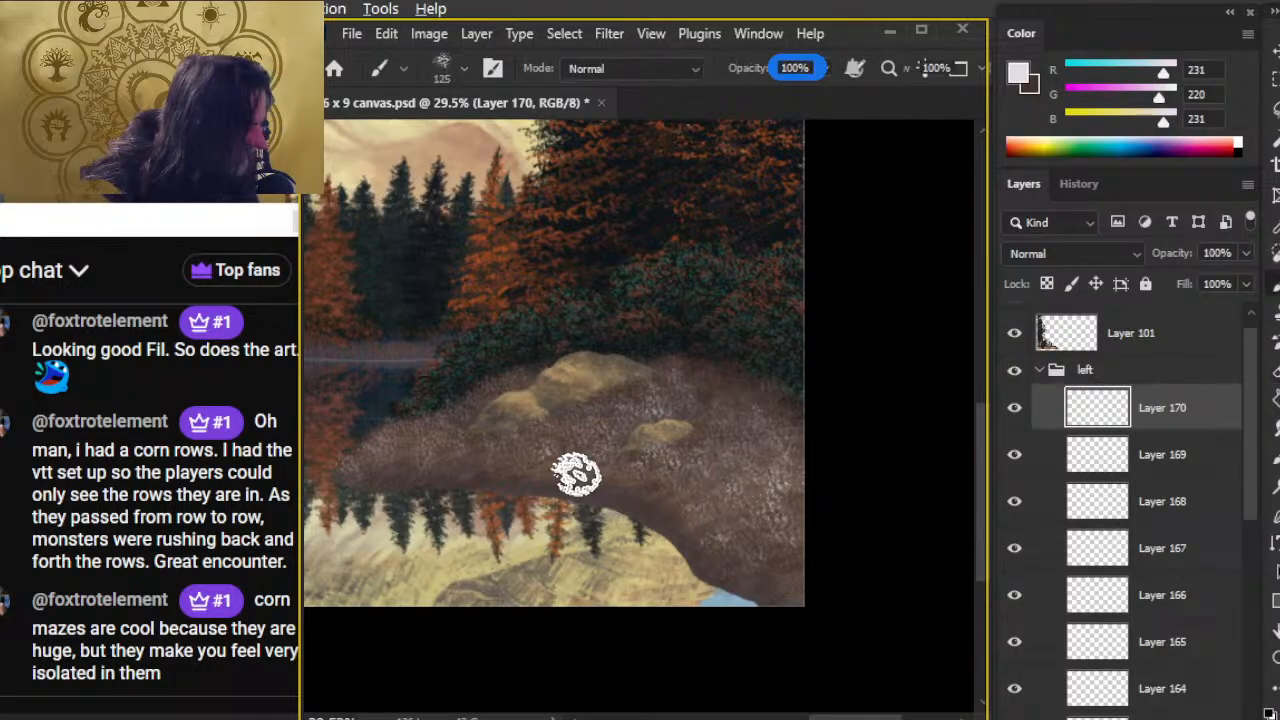
key(e)
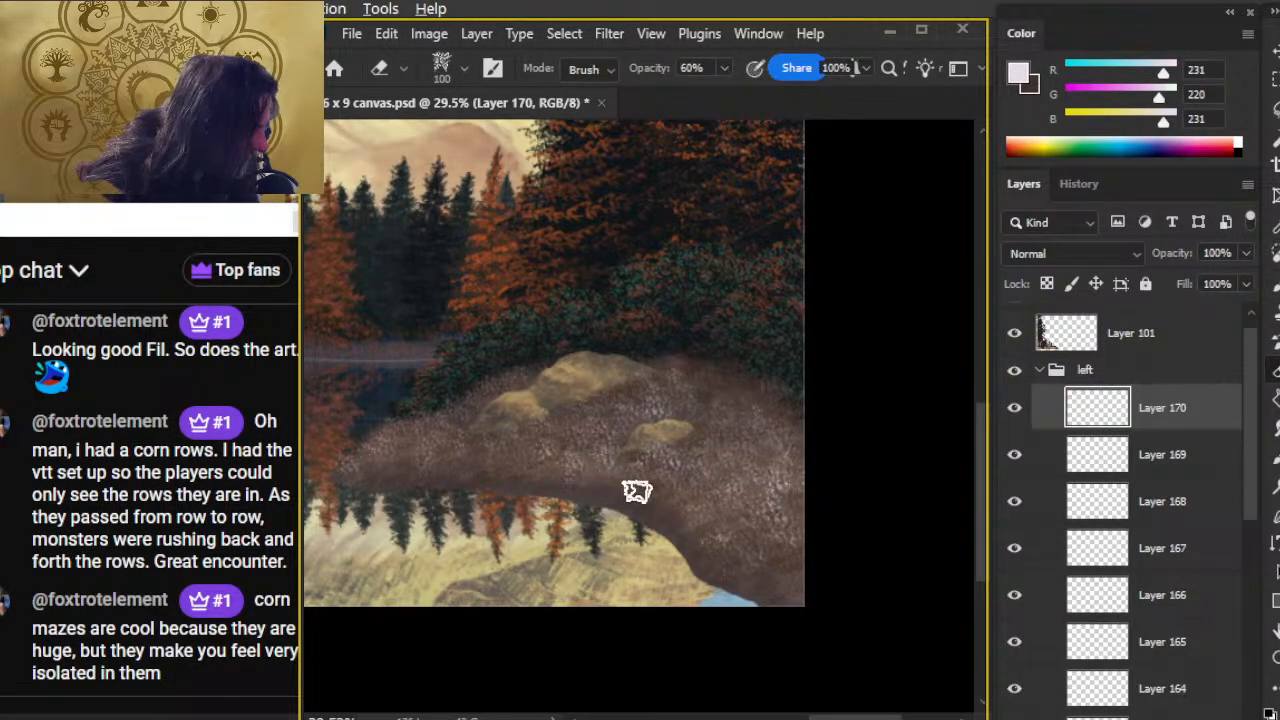
key(b)
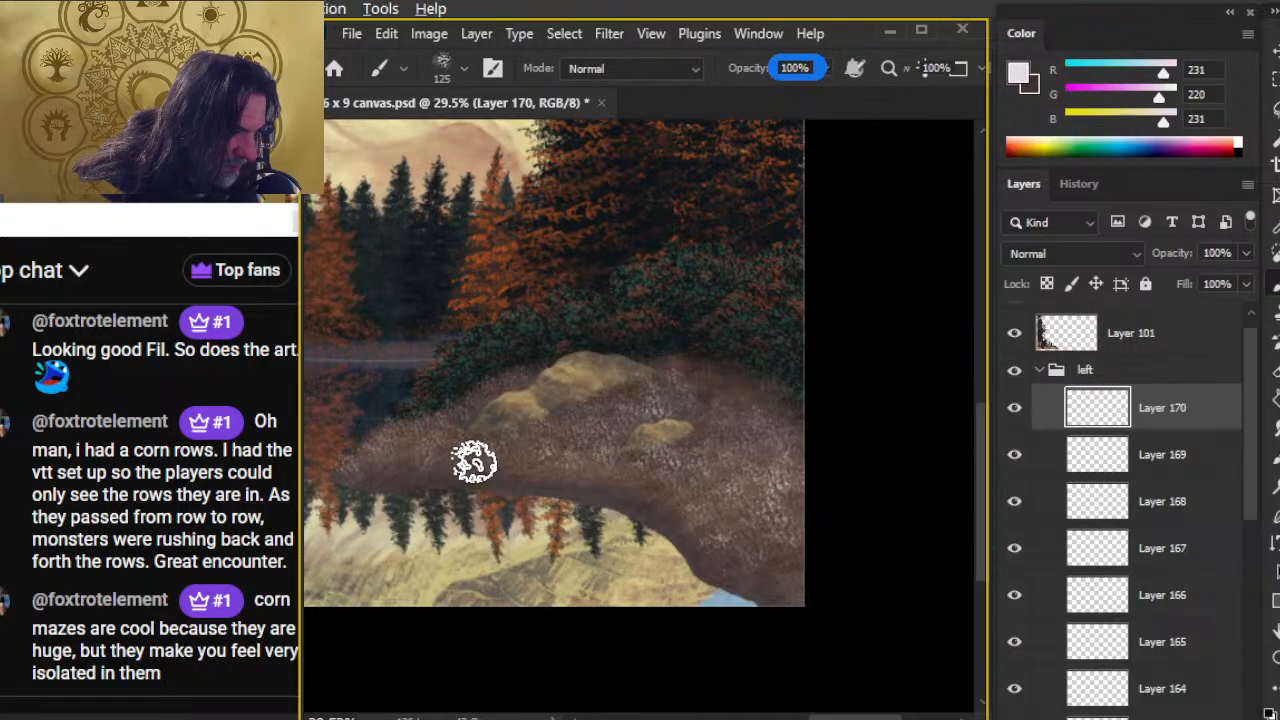
key(e)
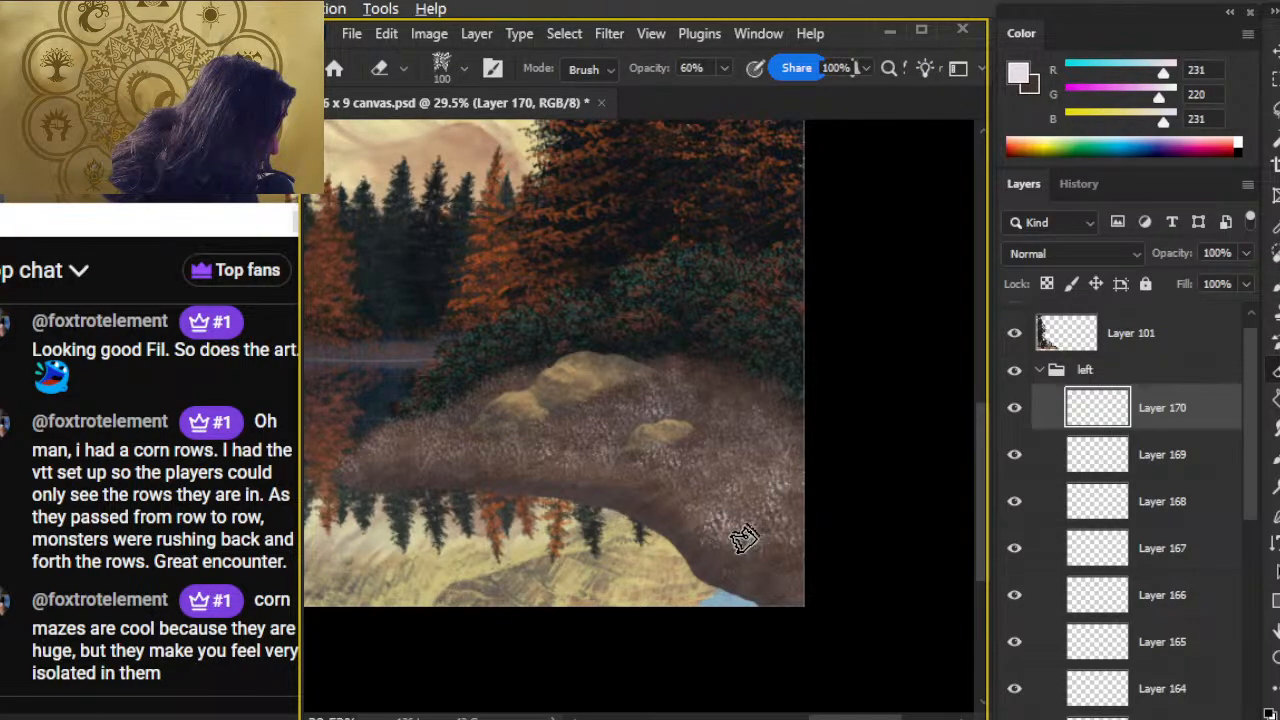
- On a new layer, add pale foliage at 175 px in the embankment's bottom right corner and 125 px below the small rock, fading both
key(b)
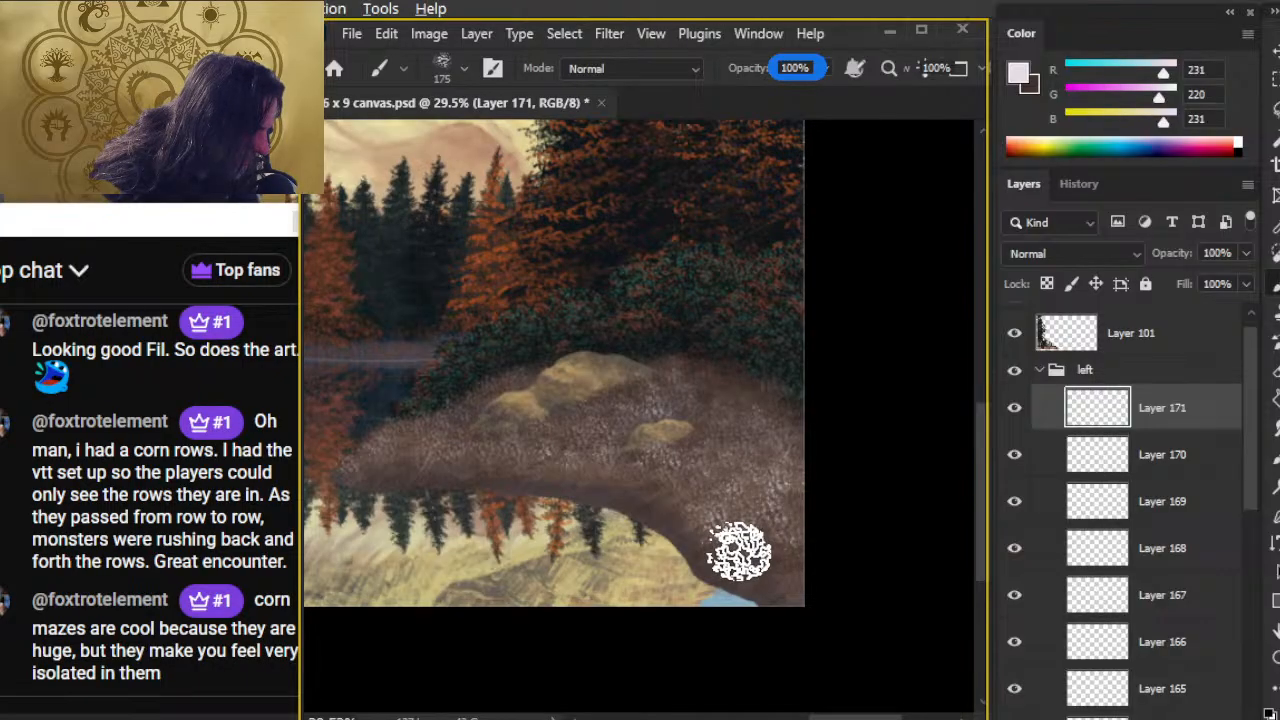
key(e)
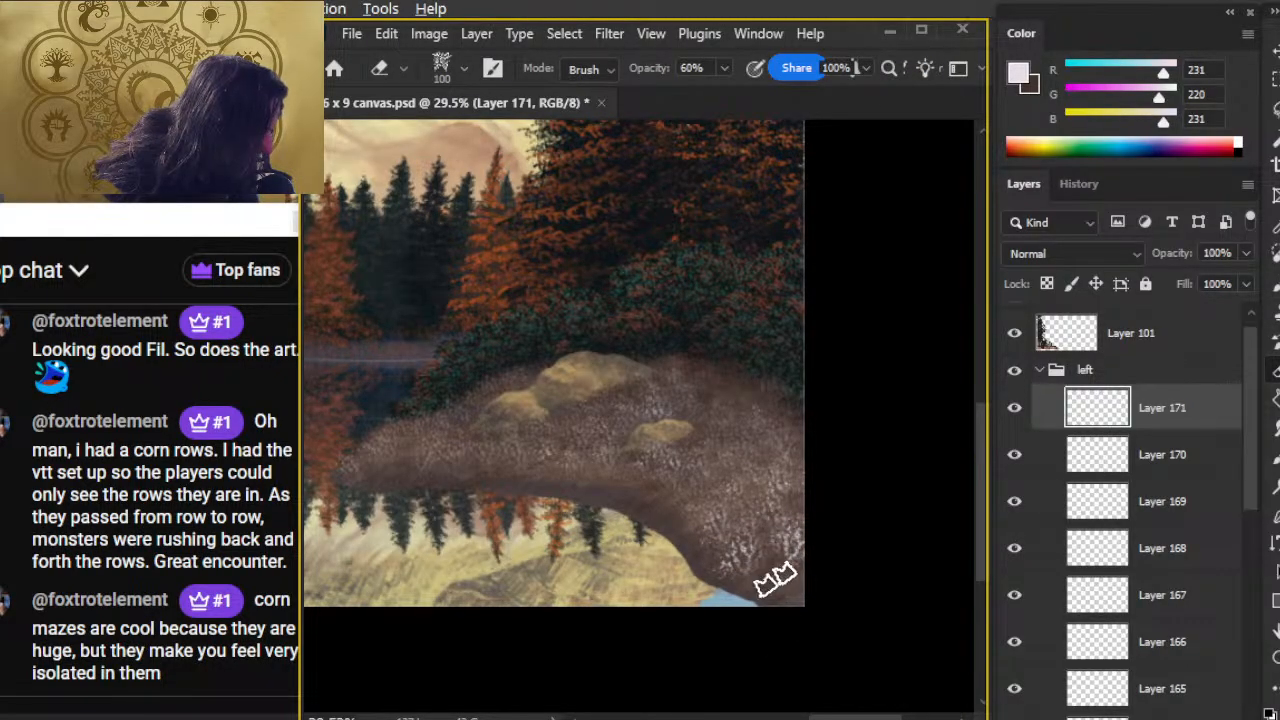
key(b)
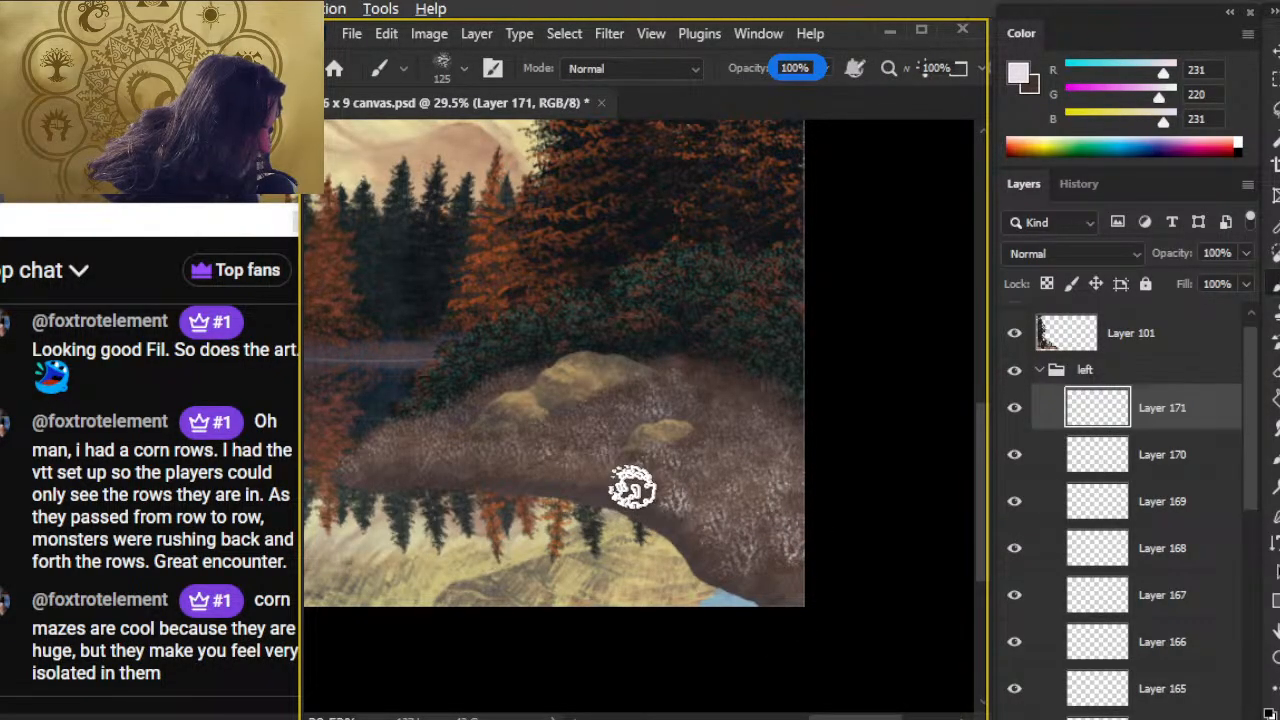
key(e)
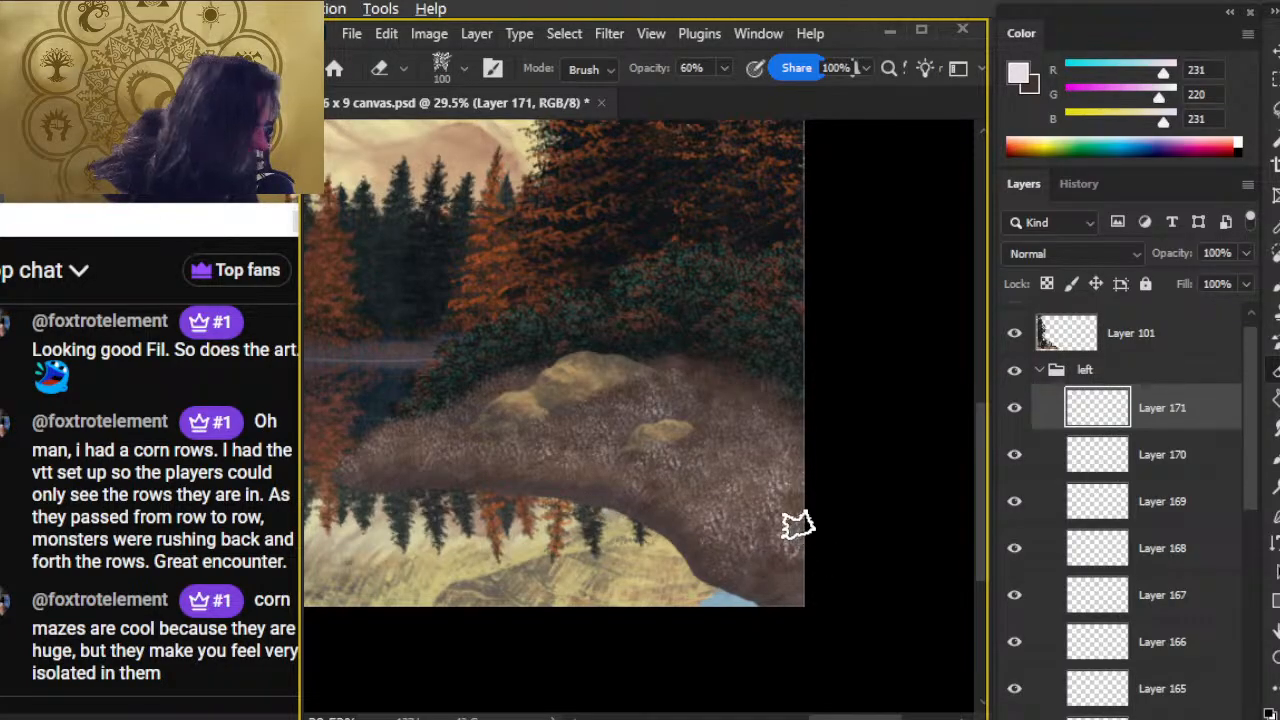
- Paint pale foliage along the embankment's upper edge below the shrubs and beside the large rock, fading it with the 60% Eraser
key(z)
drag(714, 437, 820, 493)
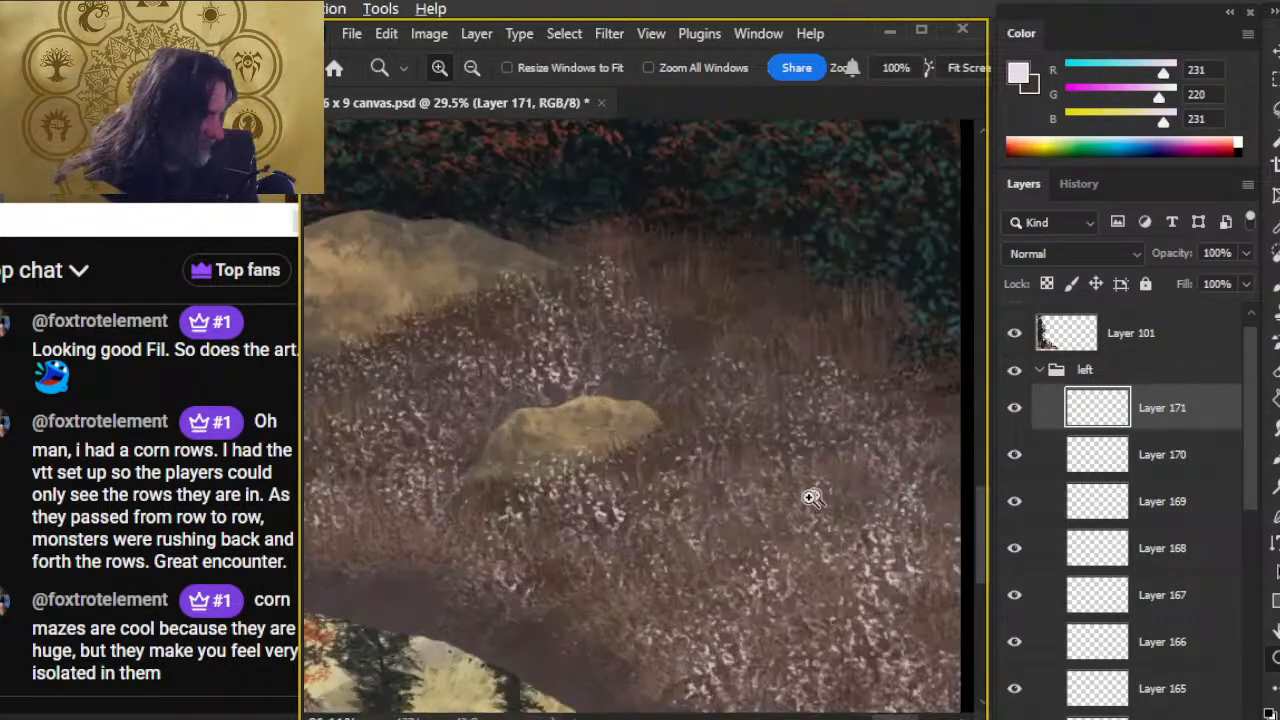
key(b)
click(728, 285)
drag(820, 338, 814, 309)
key(e)
mouse_move(716, 298)
mouse_down()
mouse_move(802, 333)
mouse_move(725, 324)
mouse_move(865, 359)
mouse_move(862, 371)
mouse_move(872, 318)
mouse_move(813, 364)
mouse_up()
key(b)
drag(586, 257, 574, 328)
key(e)
mouse_move(626, 280)
mouse_down()
mouse_move(589, 268)
mouse_move(647, 300)
mouse_move(660, 292)
mouse_move(598, 298)
mouse_move(628, 286)
mouse_move(634, 320)
mouse_up()
drag(726, 460, 680, 466)
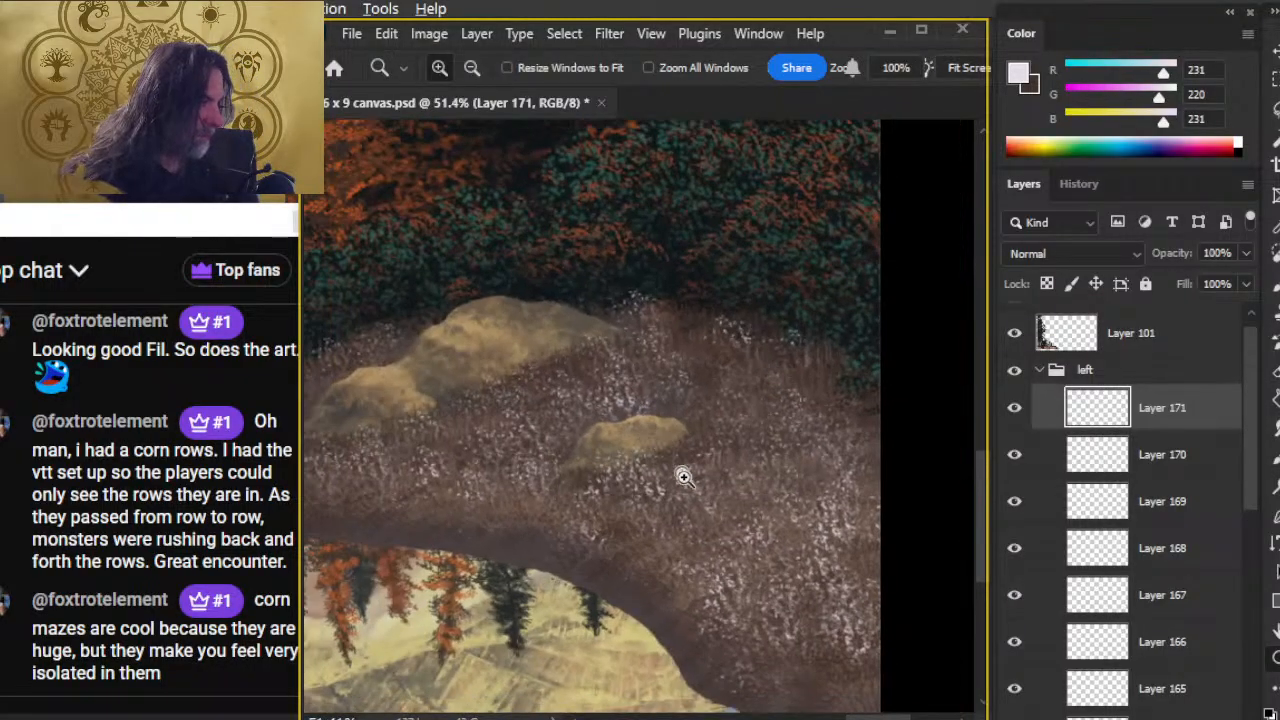
- Dab 125 px pale foliage behind the large rock and at the embankment's lakeside tip, using the 60% Eraser to soften it
mouse_move(476, 441)
mouse_down()
mouse_move(617, 466)
mouse_move(591, 443)
mouse_up()
key(b)
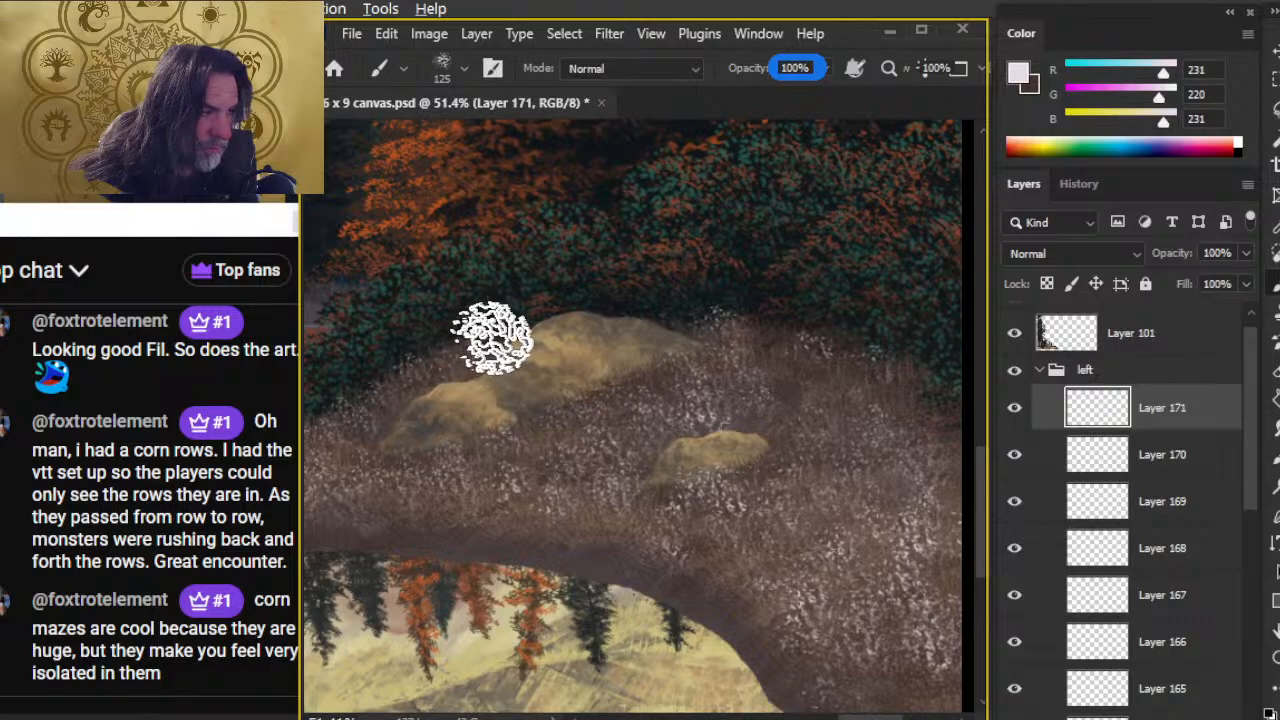
key(e)
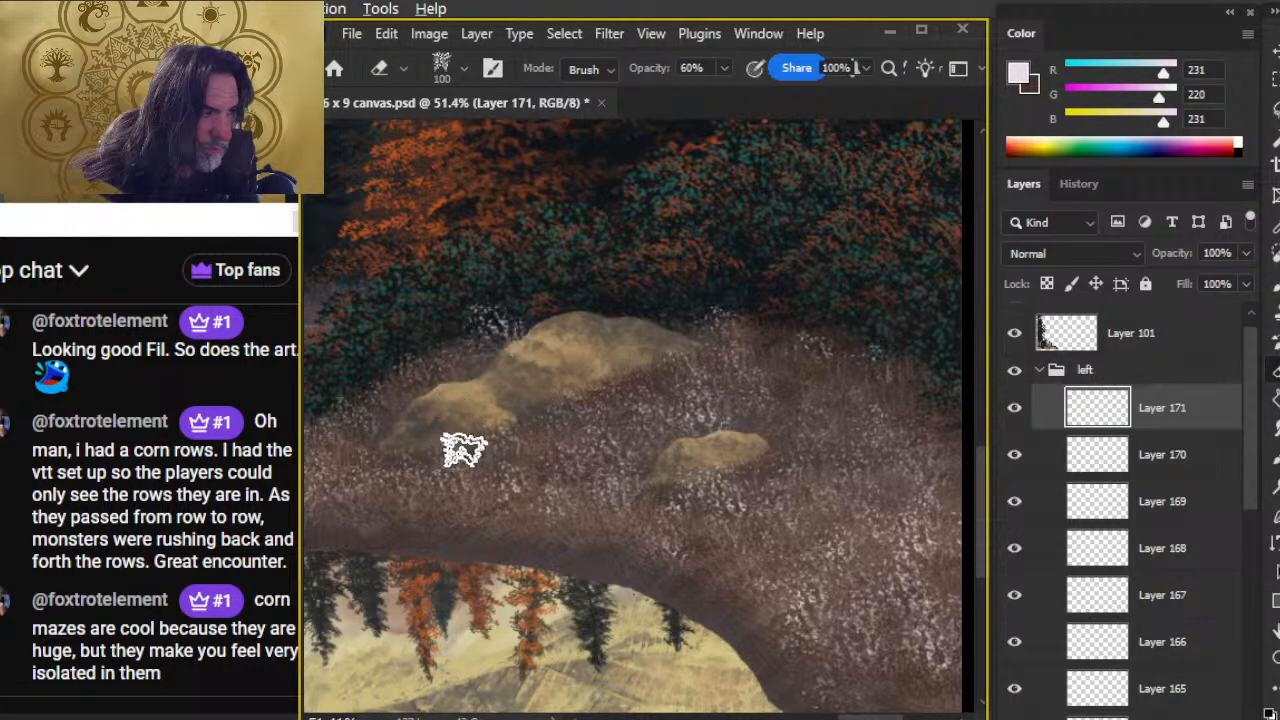
mouse_move(622, 498)
mouse_down()
mouse_move(806, 443)
mouse_move(814, 391)
mouse_up()
key(b)
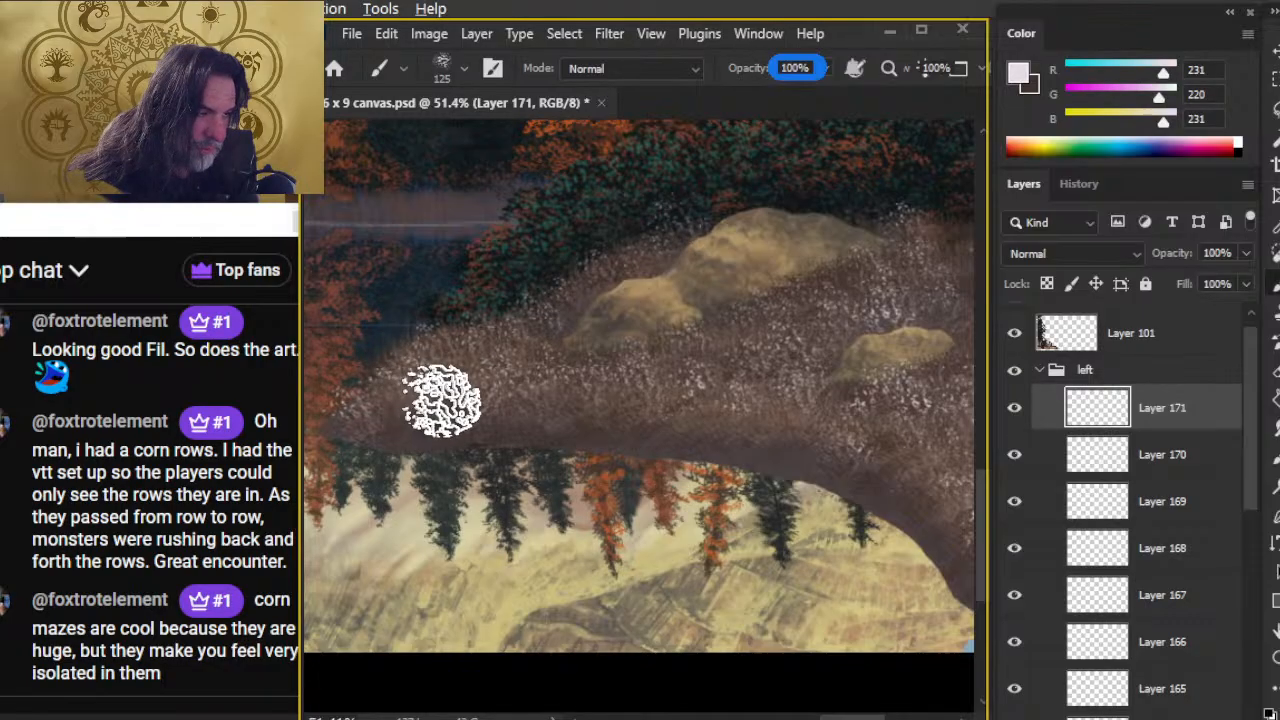
click(446, 402)
key(e)
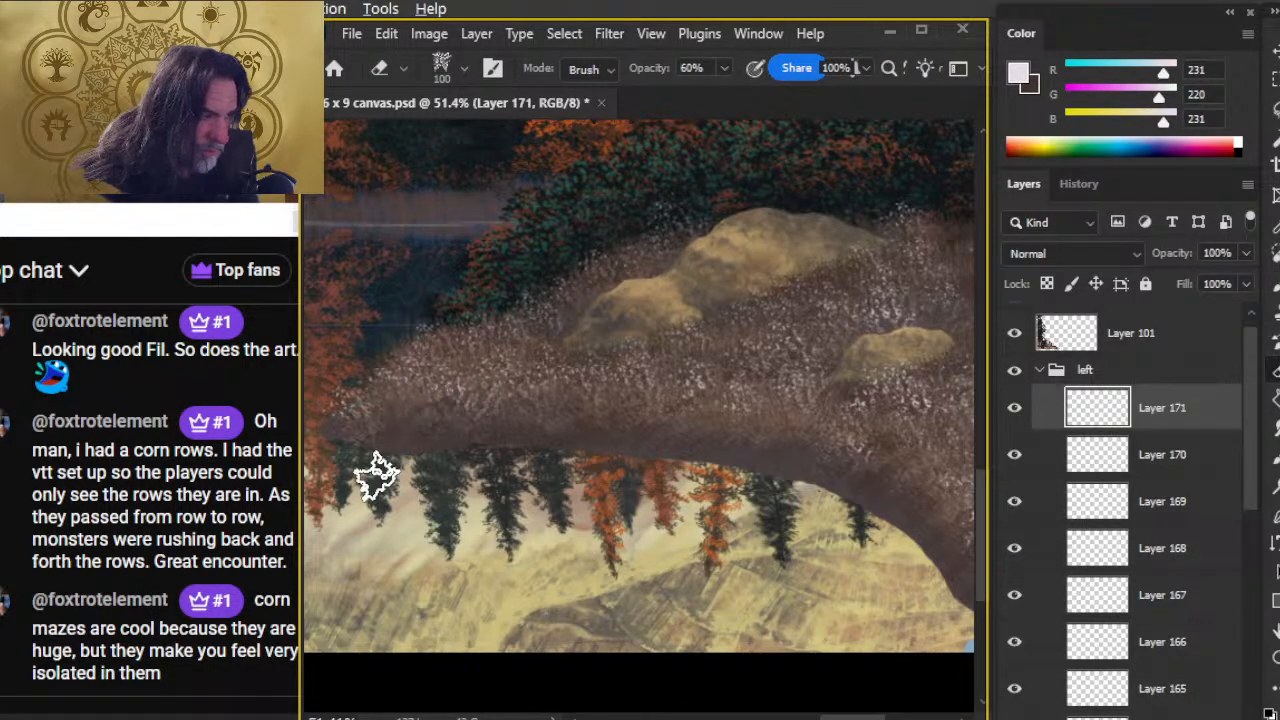
- Group Layers 163 through 171 into a layer group named flower tips
key(z)
mouse_move(800, 591)
mouse_down()
mouse_move(740, 592)
mouse_move(672, 481)
mouse_up()
mouse_move(805, 458)
mouse_down()
mouse_move(825, 505)
mouse_move(760, 568)
mouse_up()
drag(838, 562, 769, 568)
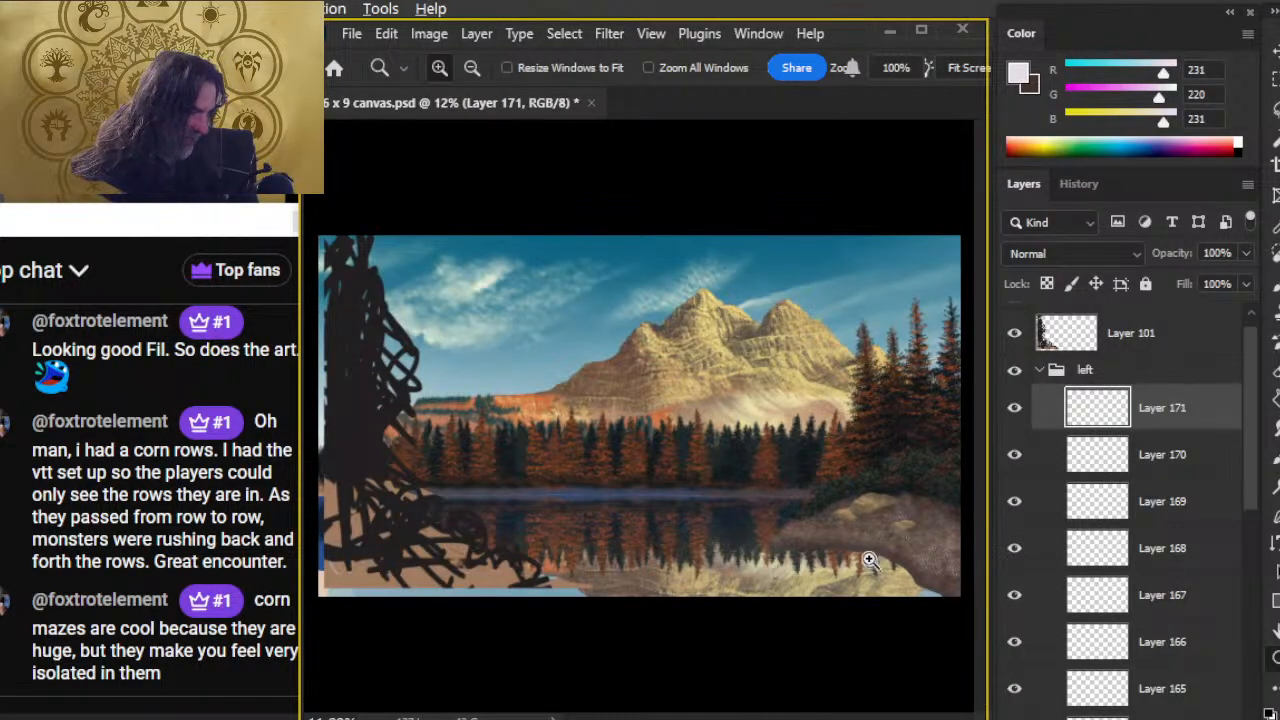
drag(731, 527, 768, 535)
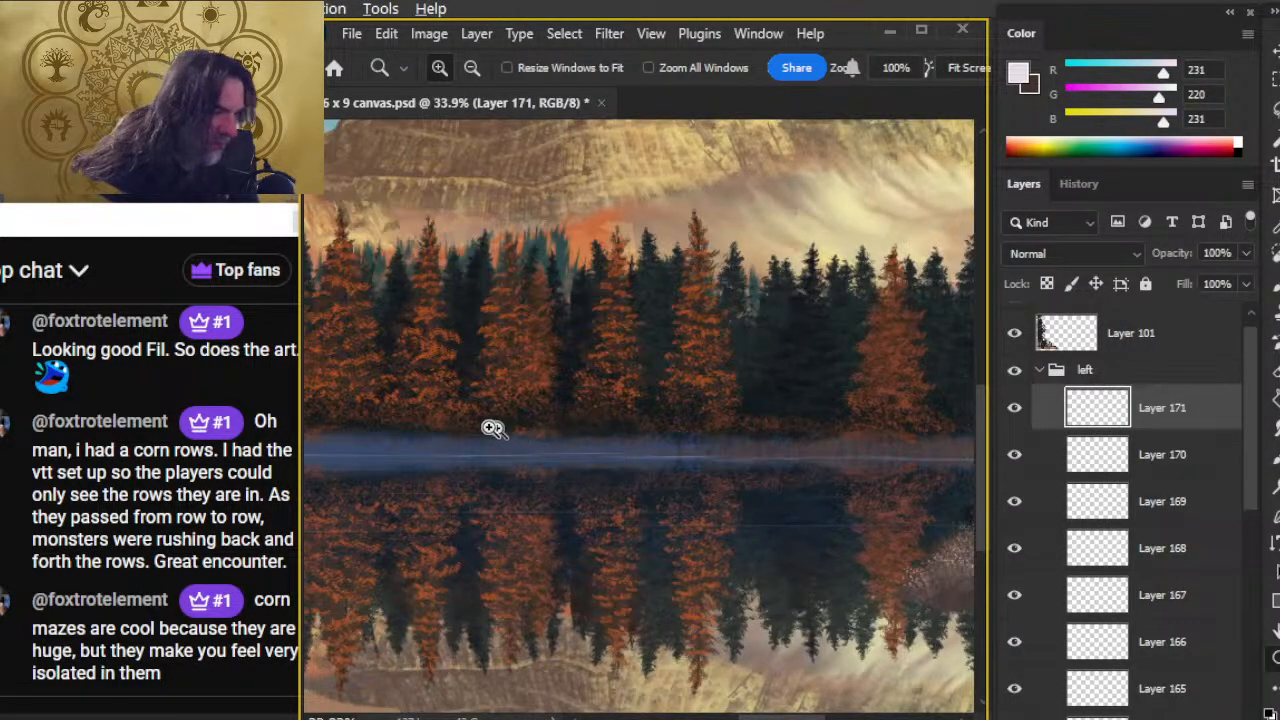
drag(430, 476, 385, 447)
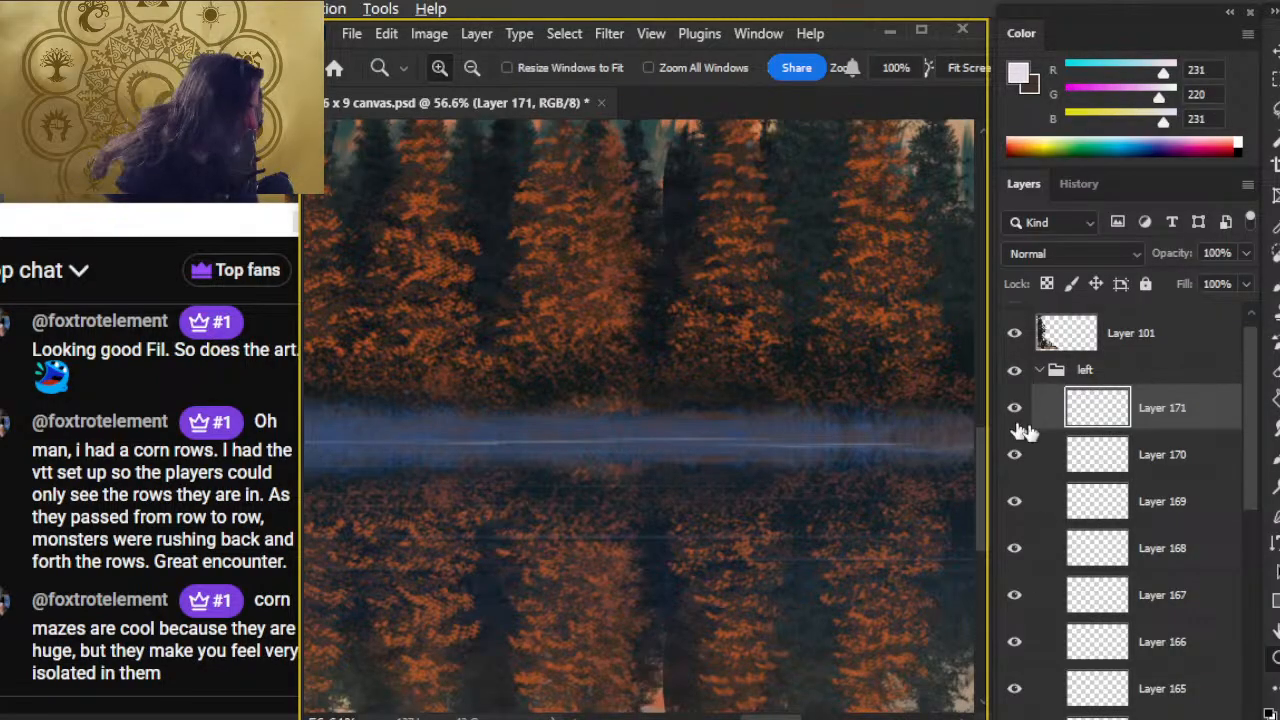
drag(1257, 443, 1252, 555)
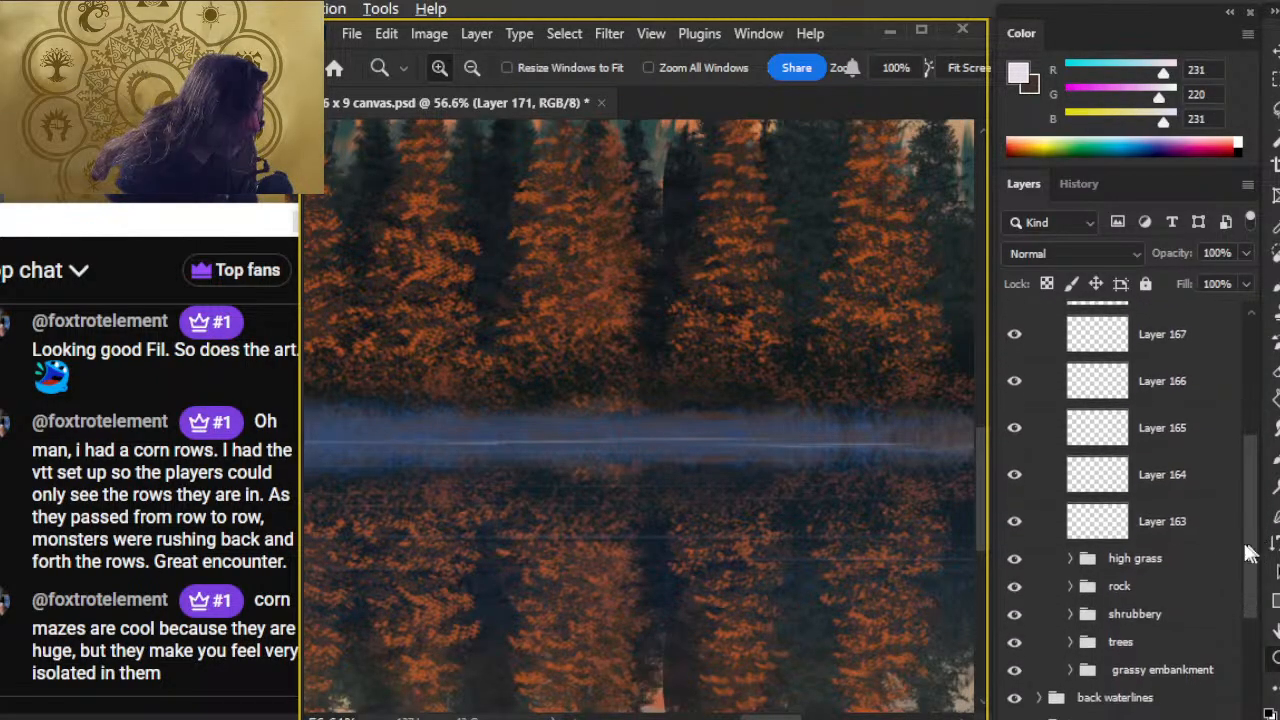
shift+click(1196, 530)
key(ctrl+g)
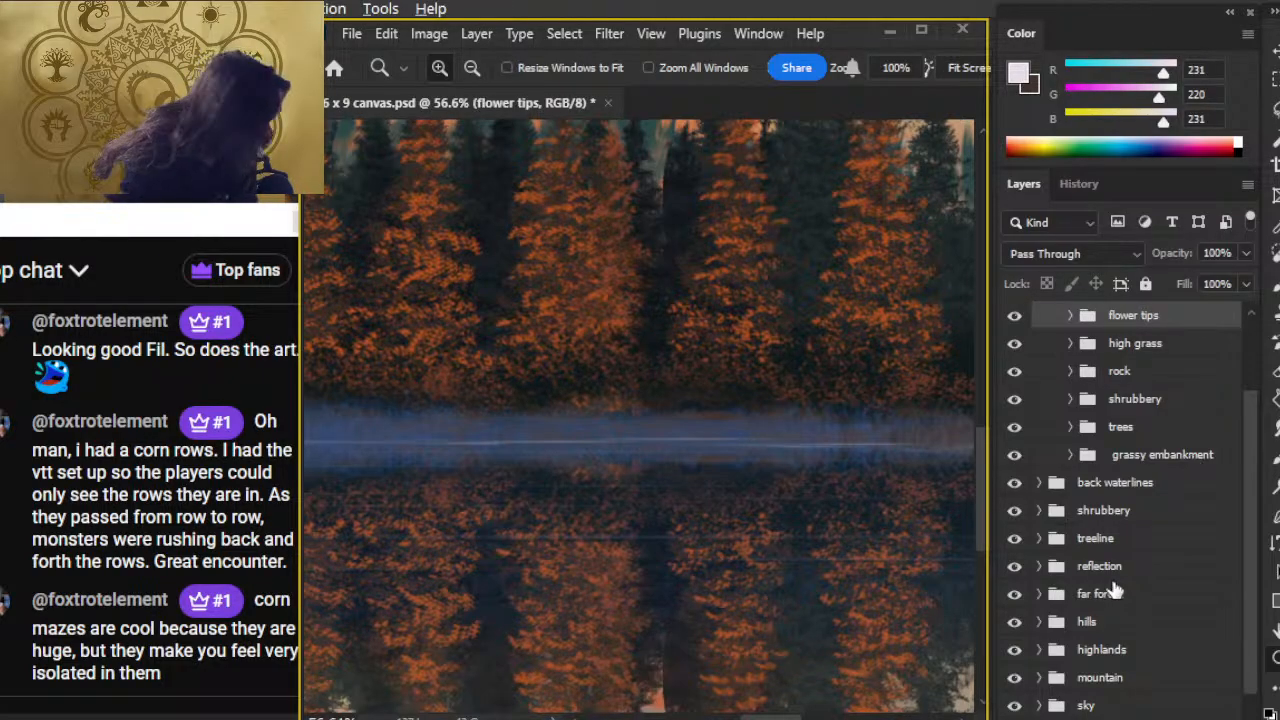
- Toggle the lower shrubbery and back waterlines groups to check their content, and add a new layer above that shrubbery group
click(1008, 512)
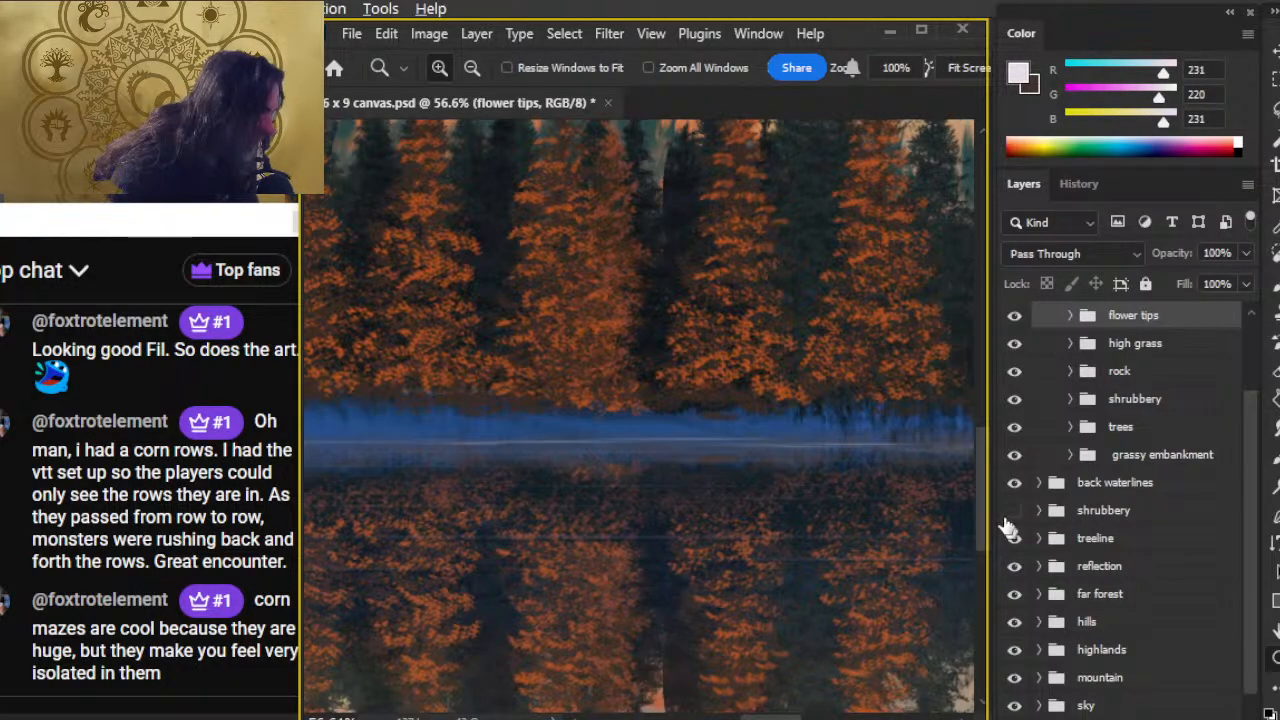
click(1015, 512)
click(1013, 488)
click(1014, 485)
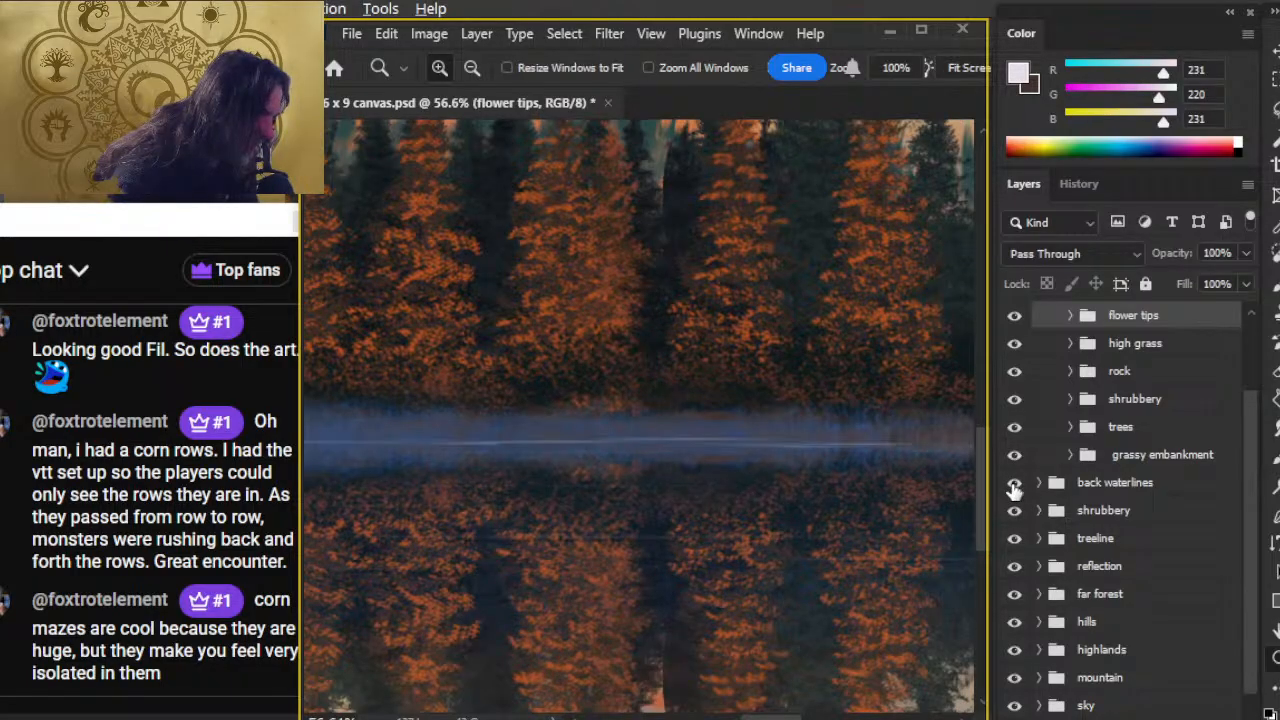
click(1110, 514)
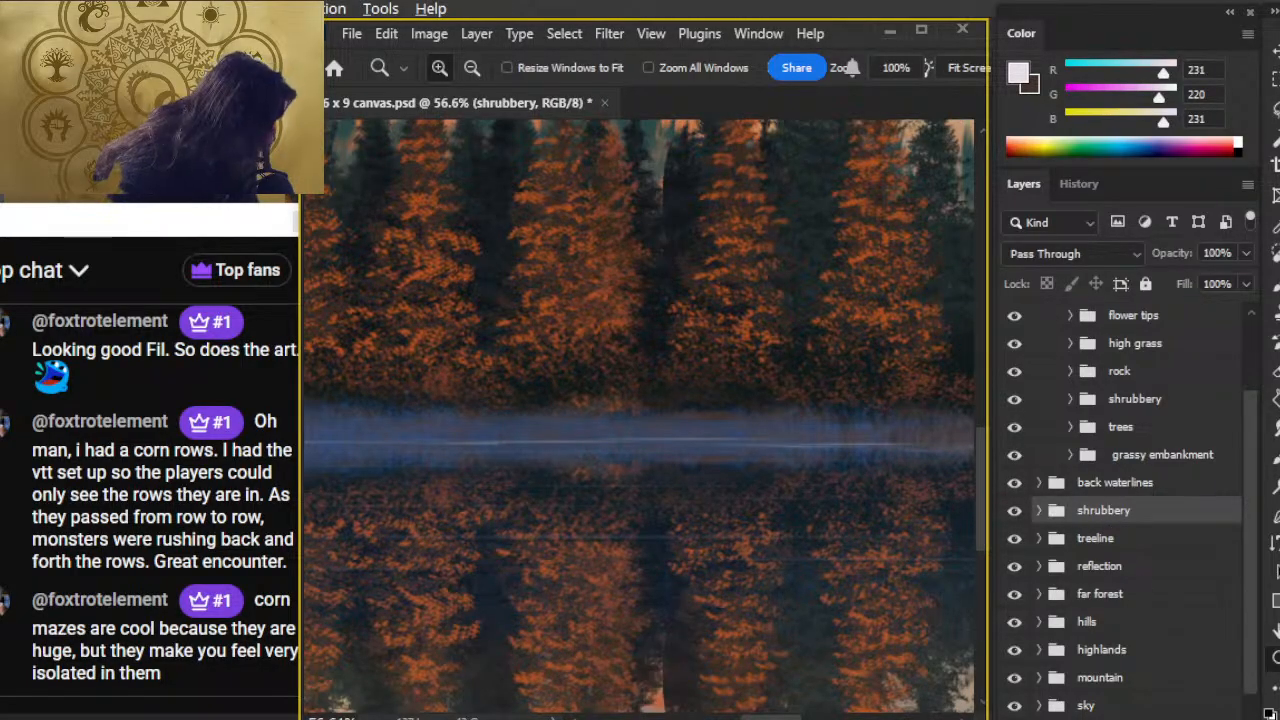
key(ctrl+shift+alt+n)
drag(536, 499, 917, 486)
drag(411, 502, 886, 480)
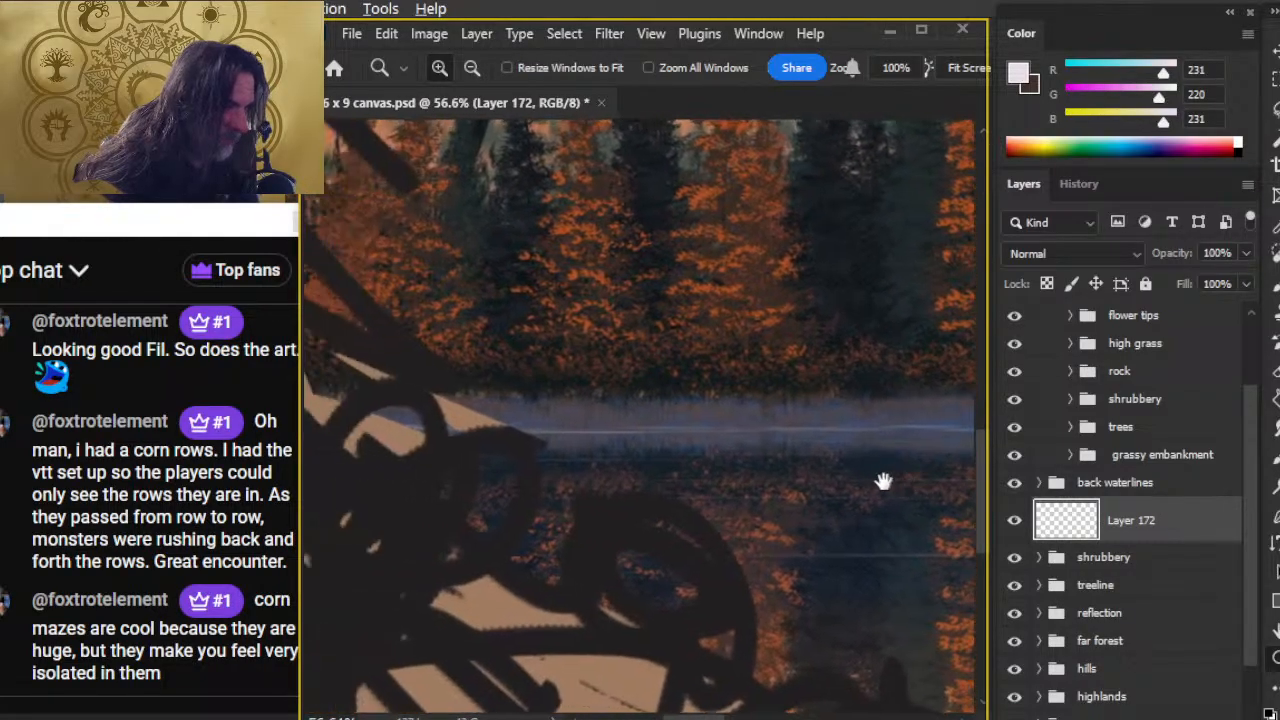
key(b)
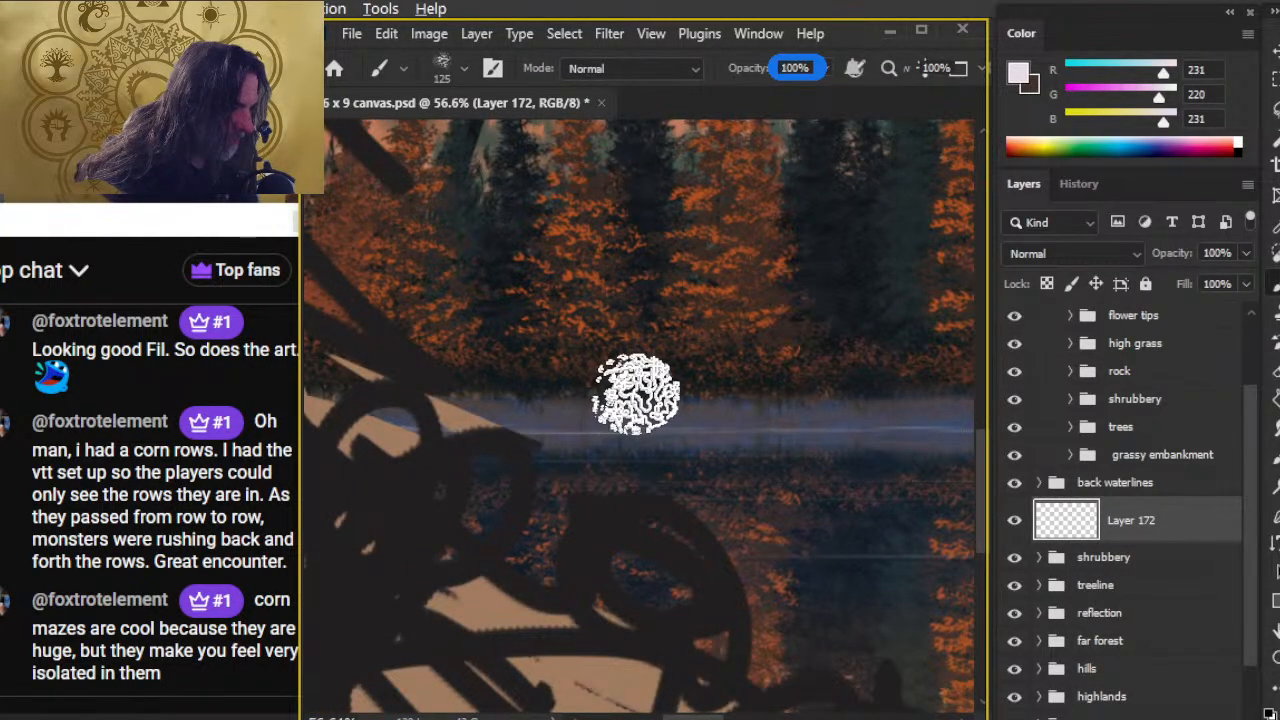
right_click(658, 414)
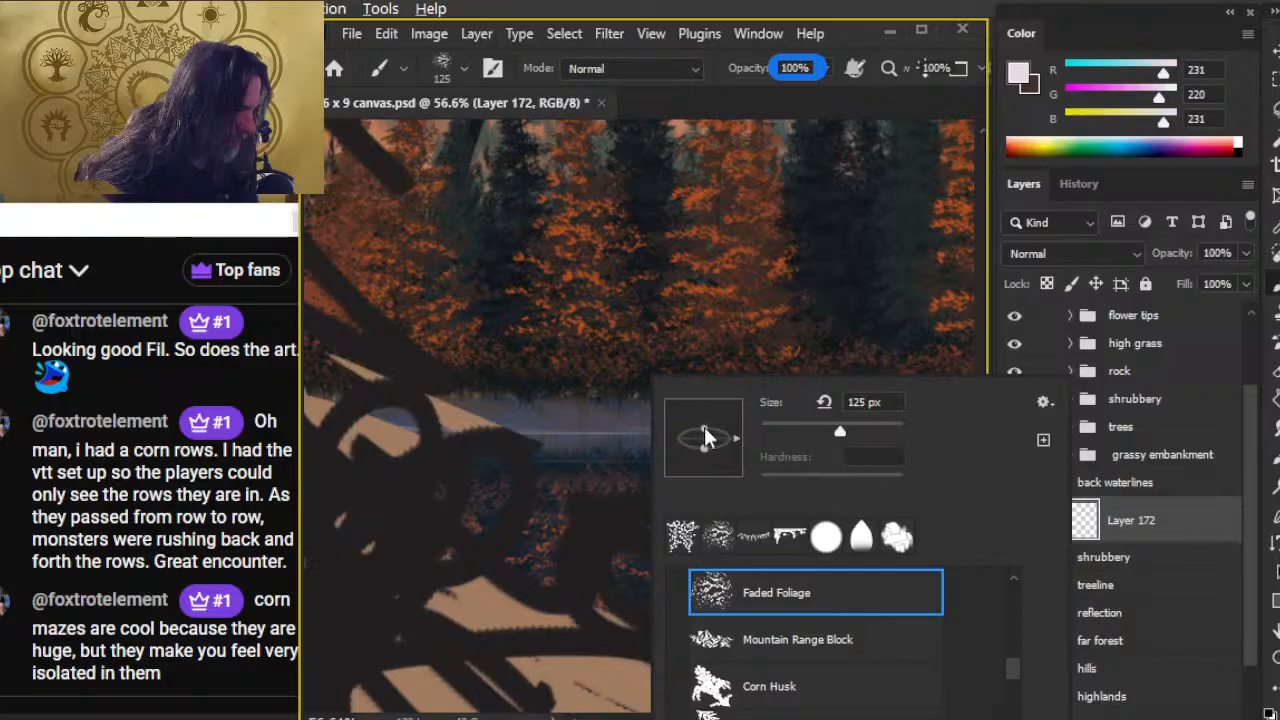
click(763, 85)
drag(476, 404, 540, 403)
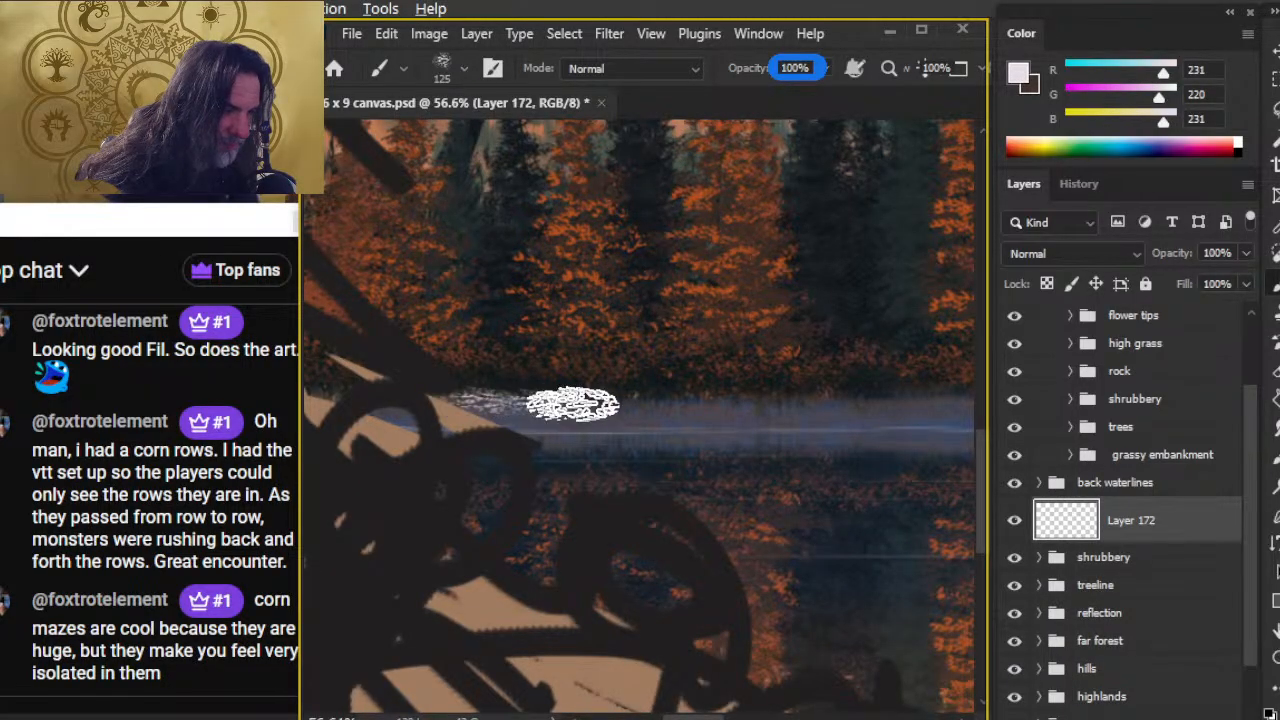
key(ctrl+z)
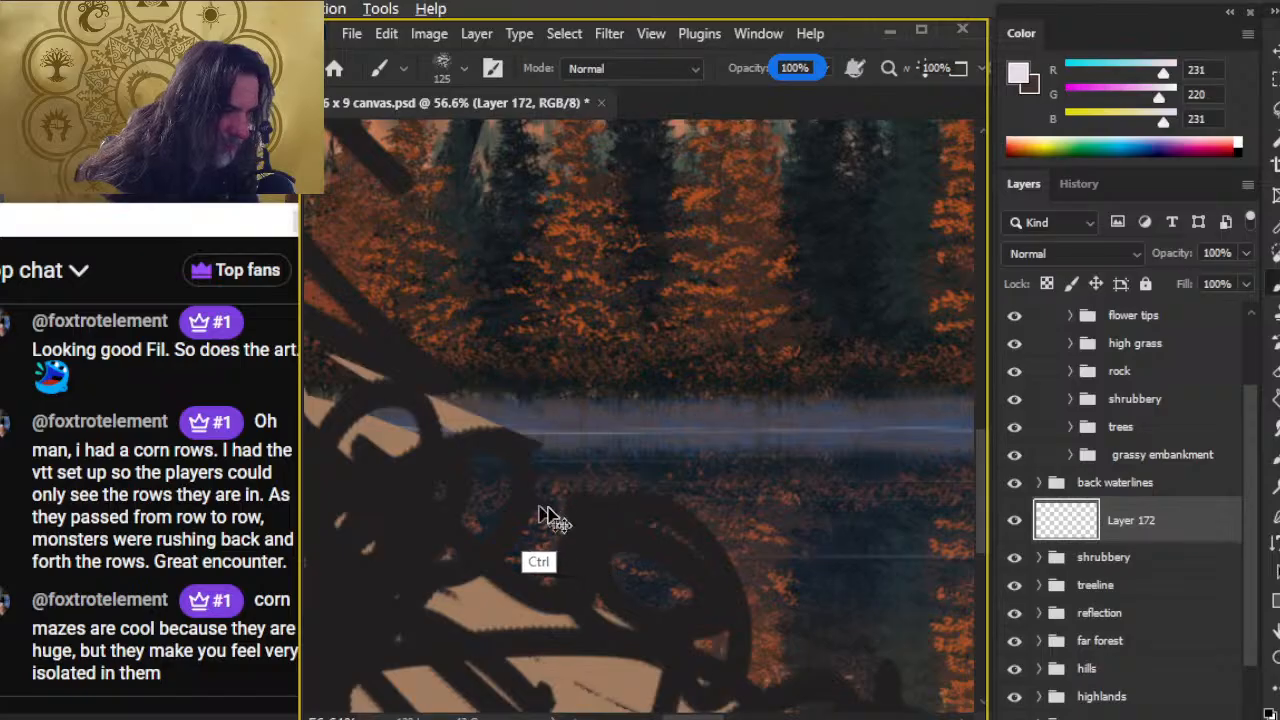
right_click(568, 435)
drag(617, 427, 618, 356)
click(777, 110)
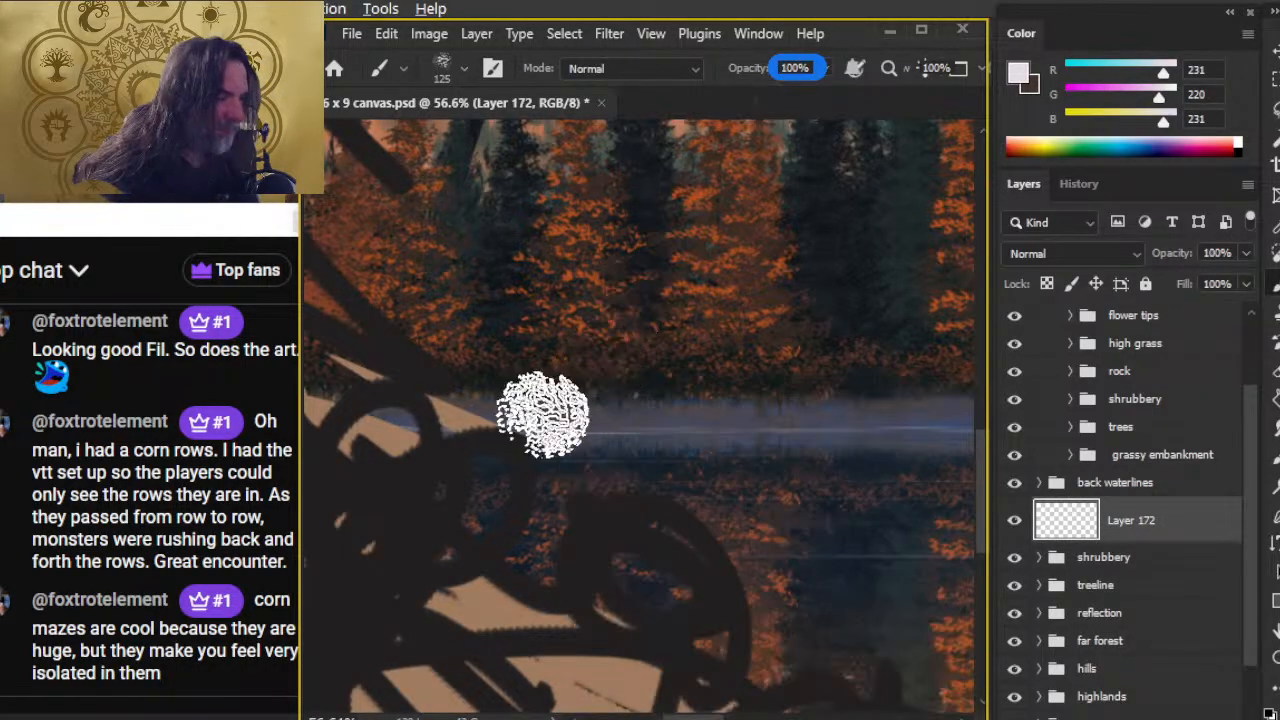
- Paint a band of 125 px pale foliage along the far shoreline, starting at the dark scribbled tree
mouse_move(485, 425)
mouse_down()
mouse_move(540, 449)
mouse_move(563, 423)
mouse_up()
mouse_move(650, 415)
mouse_down()
mouse_move(743, 449)
mouse_move(714, 423)
mouse_move(789, 449)
mouse_move(777, 432)
mouse_up()
mouse_move(829, 506)
mouse_down()
mouse_move(683, 422)
mouse_move(692, 457)
mouse_move(735, 437)
mouse_move(757, 465)
mouse_move(796, 450)
mouse_move(789, 437)
mouse_move(845, 450)
mouse_up()
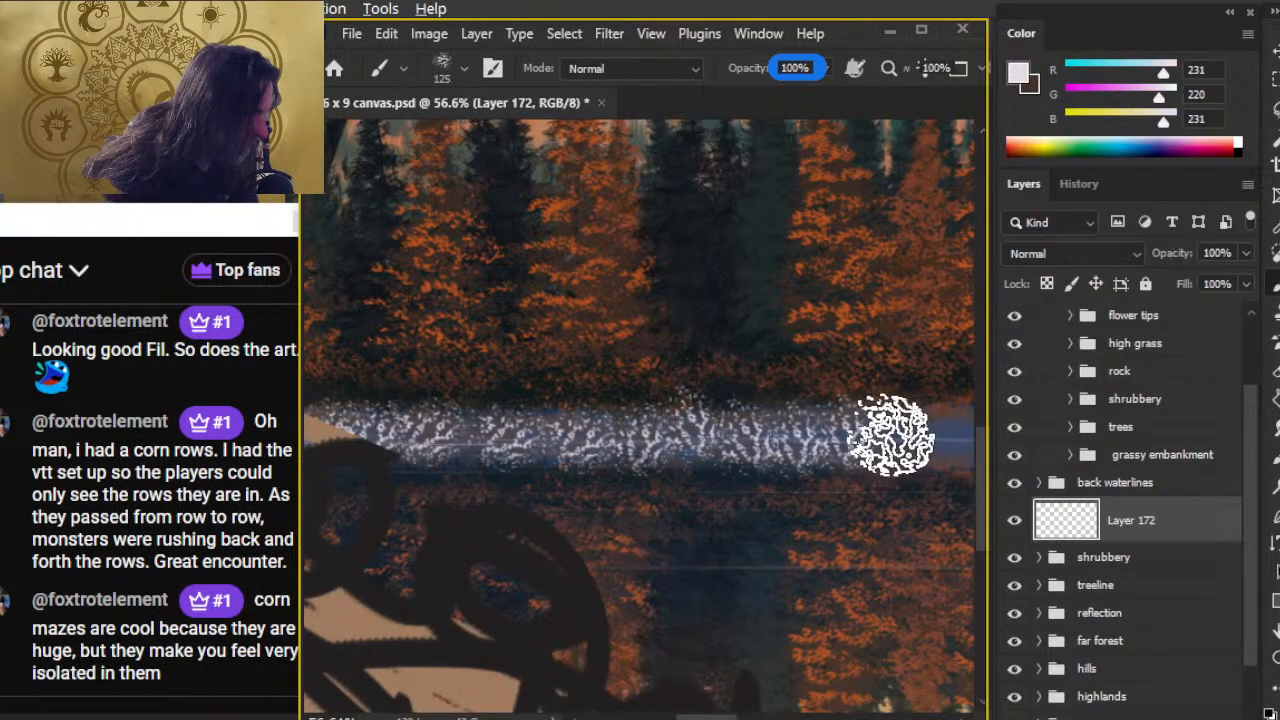
drag(857, 520, 700, 500)
key(e)
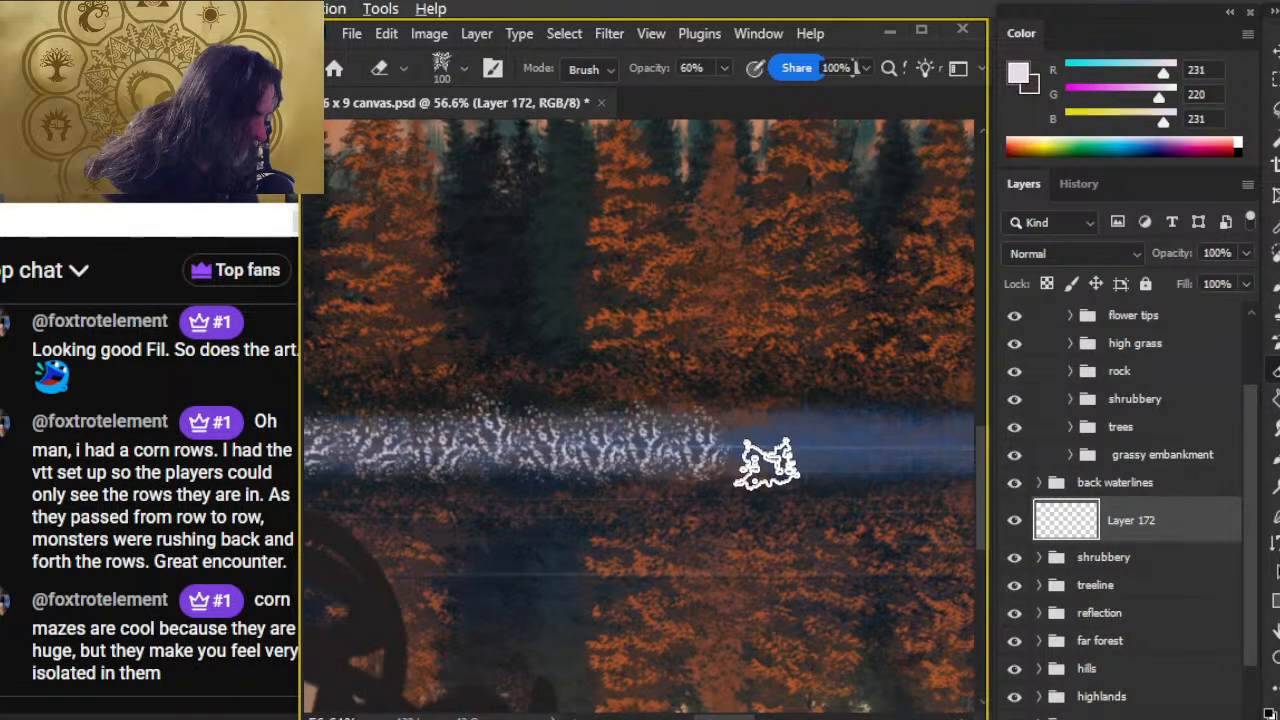
- Extend the 125 px pale foliage band along the far shoreline beneath the central orange trees
key(b)
mouse_move(749, 437)
mouse_down()
mouse_move(806, 499)
mouse_move(796, 442)
mouse_move(868, 462)
mouse_up()
click(853, 447)
drag(864, 512, 689, 492)
click(731, 430)
click(795, 432)
drag(868, 524, 637, 523)
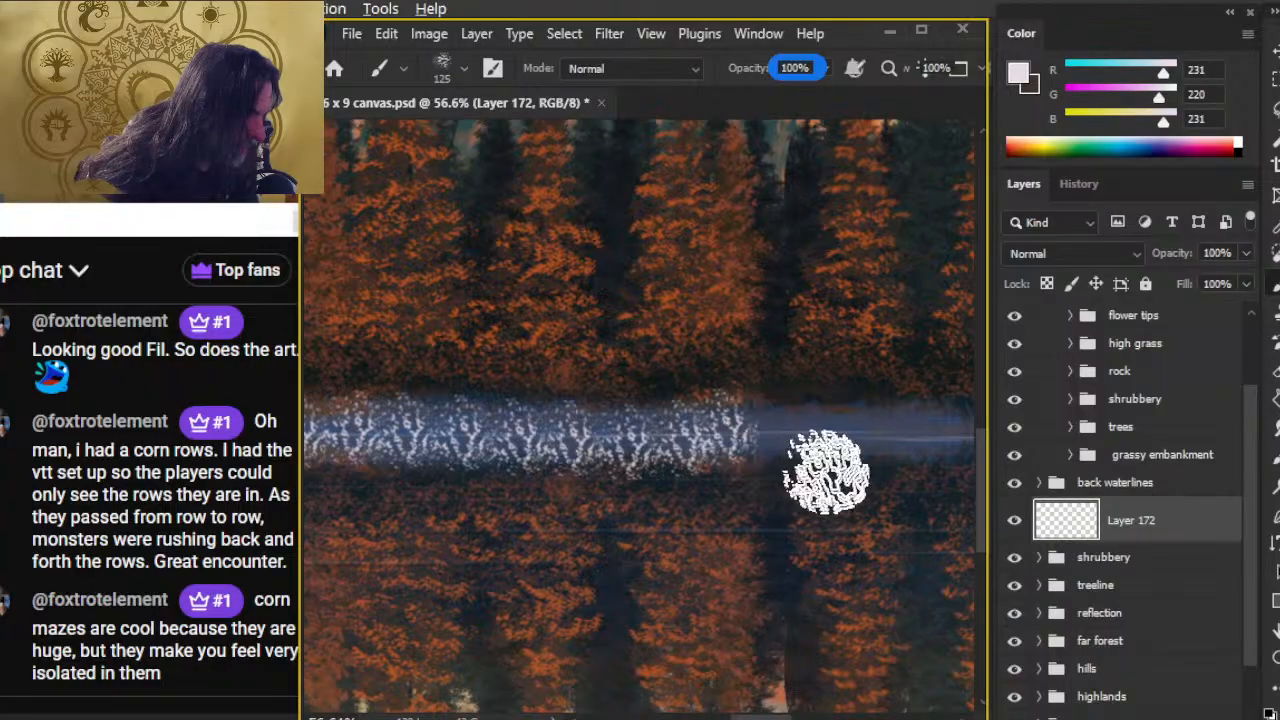
drag(872, 441, 943, 434)
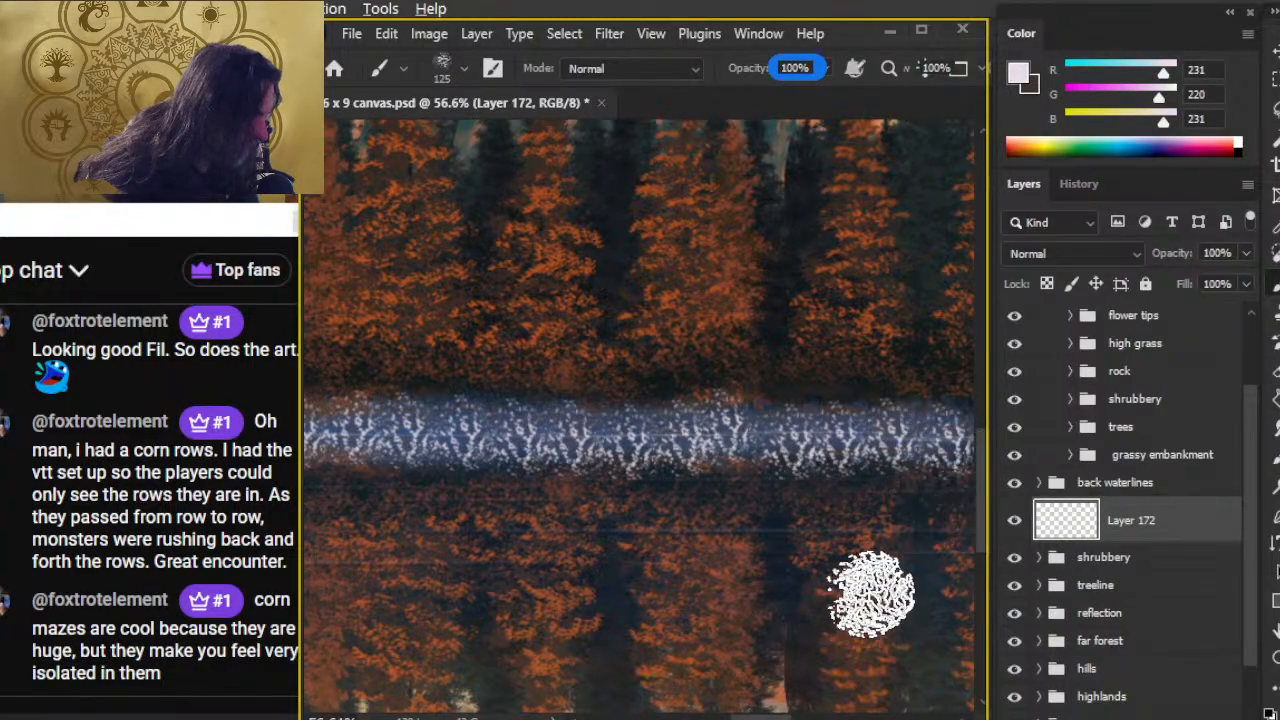
- Erase the lower half of the foliage band near the dark scribbled tree with the 100 px Eraser at 60% opacity
key(e)
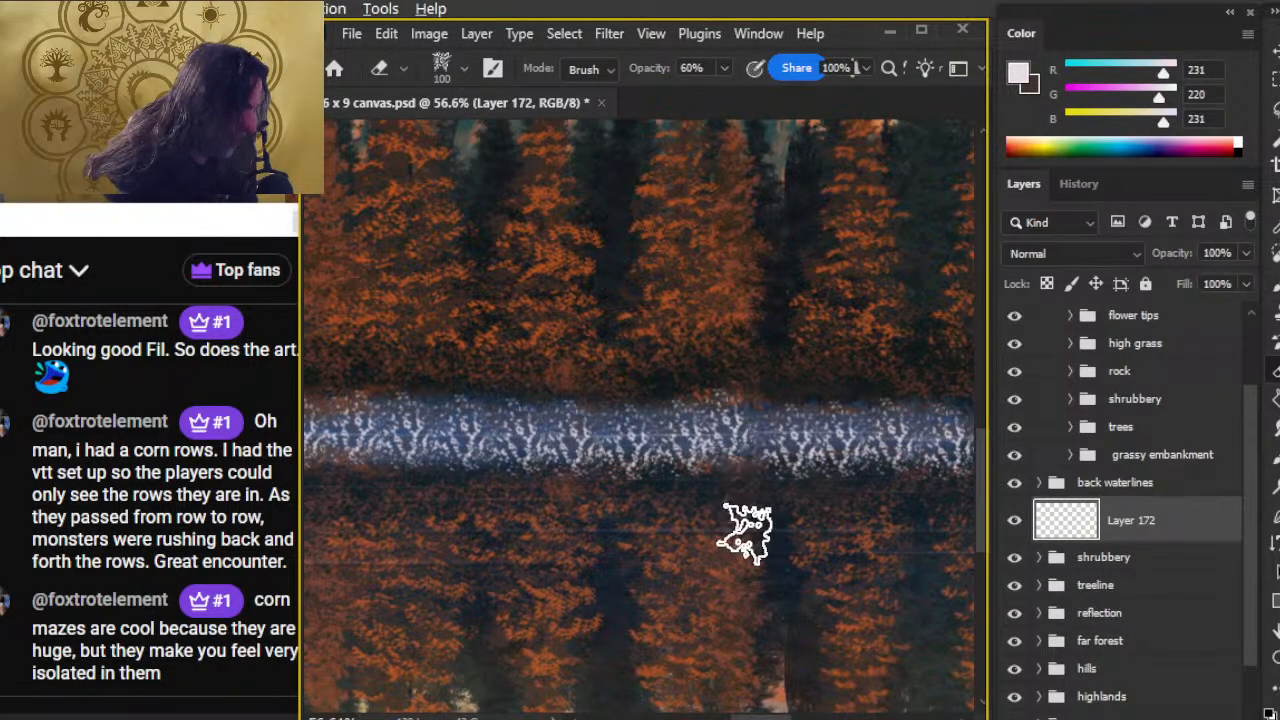
right_click(746, 524)
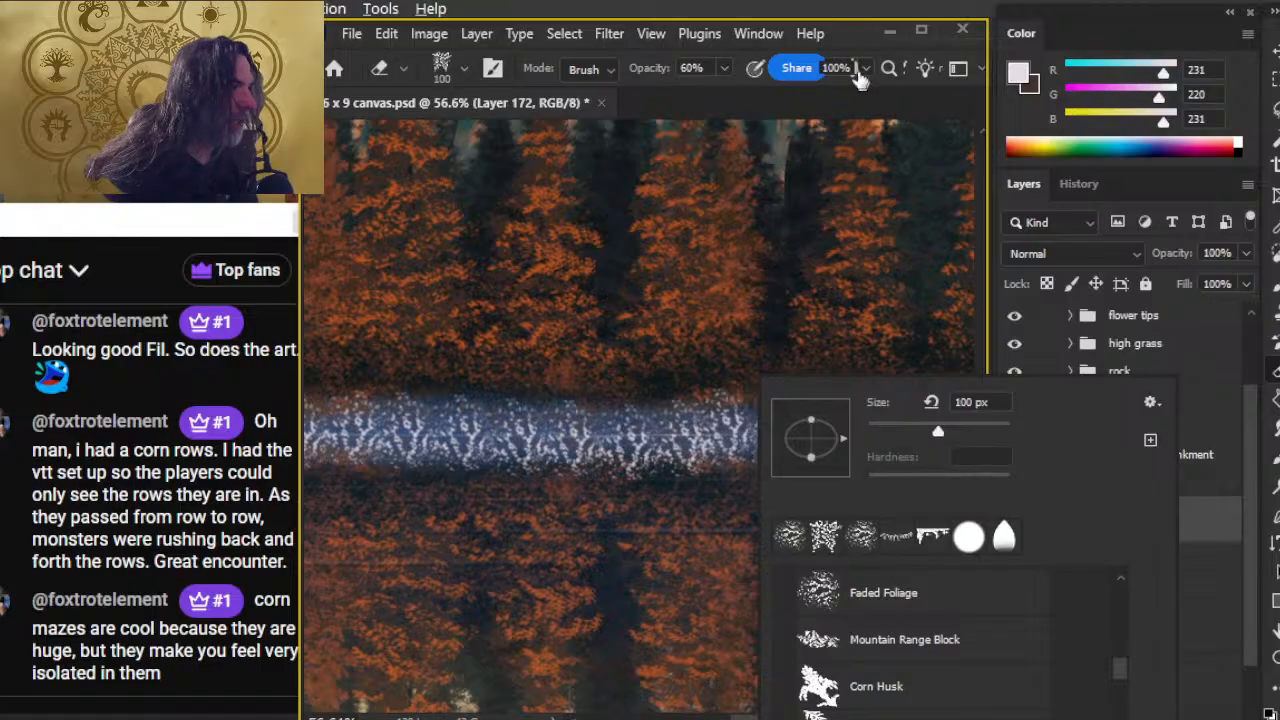
click(857, 70)
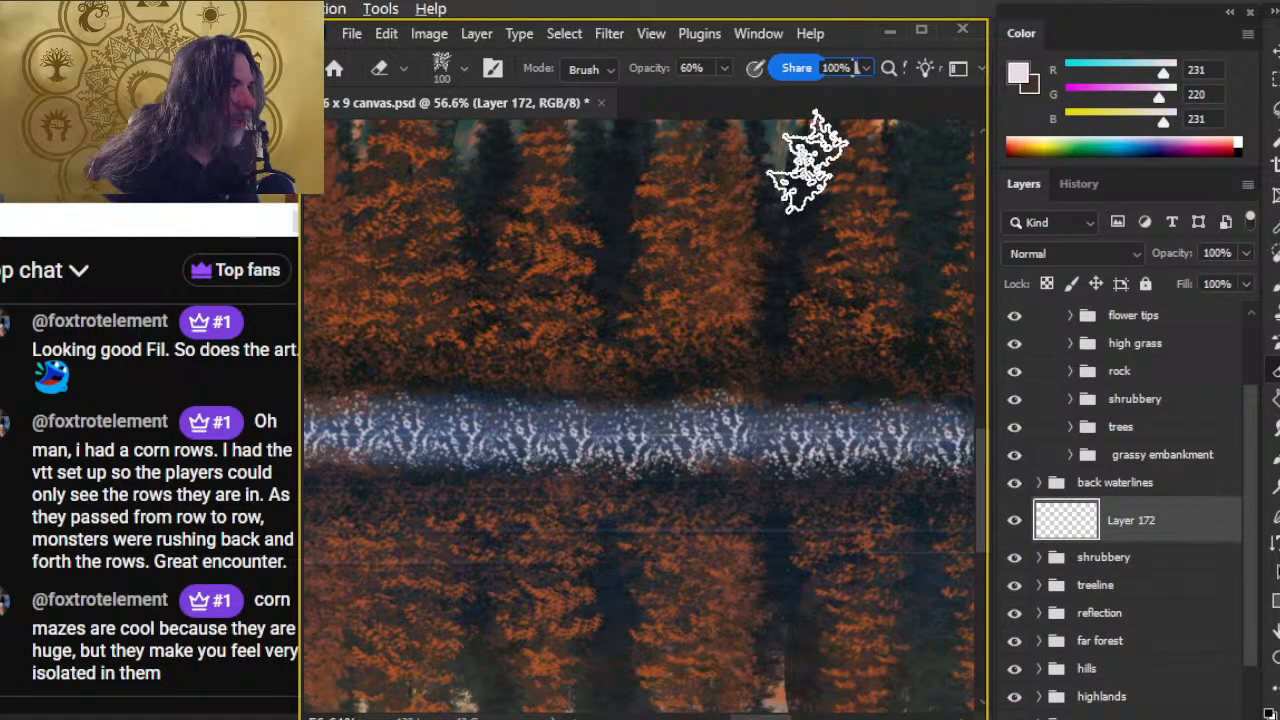
drag(651, 505, 886, 474)
drag(380, 498, 805, 550)
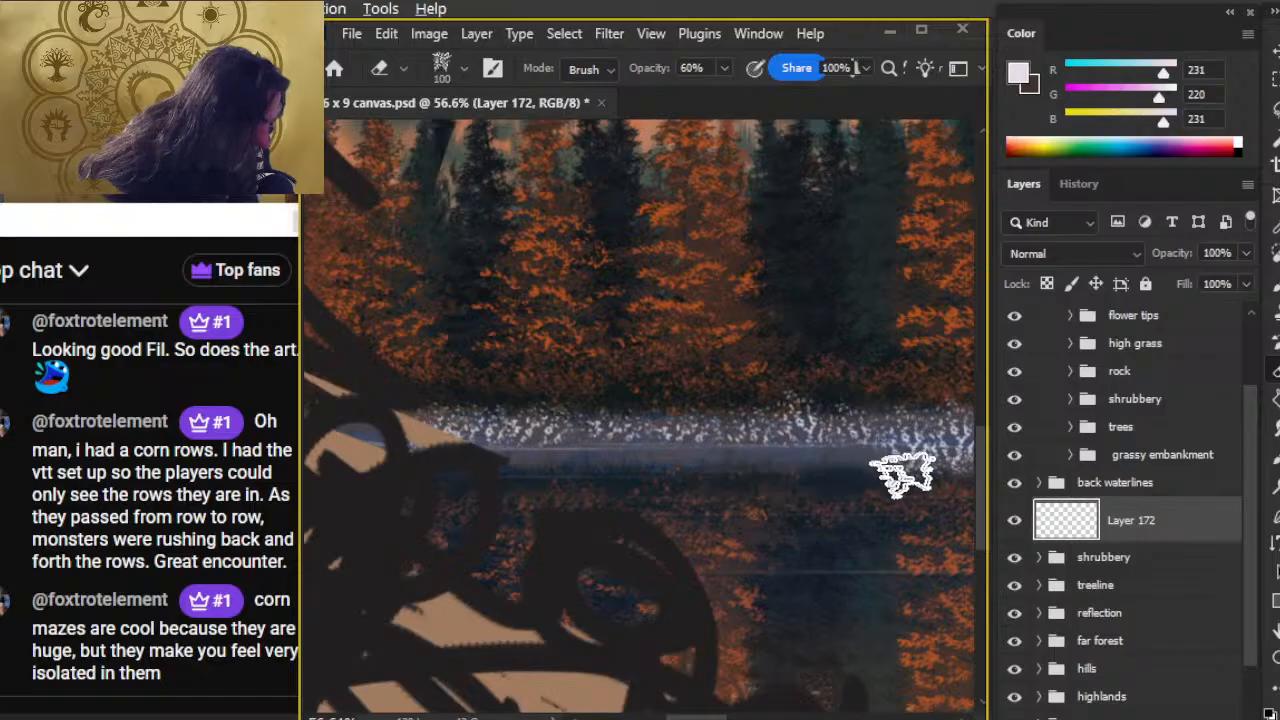
drag(843, 523, 624, 450)
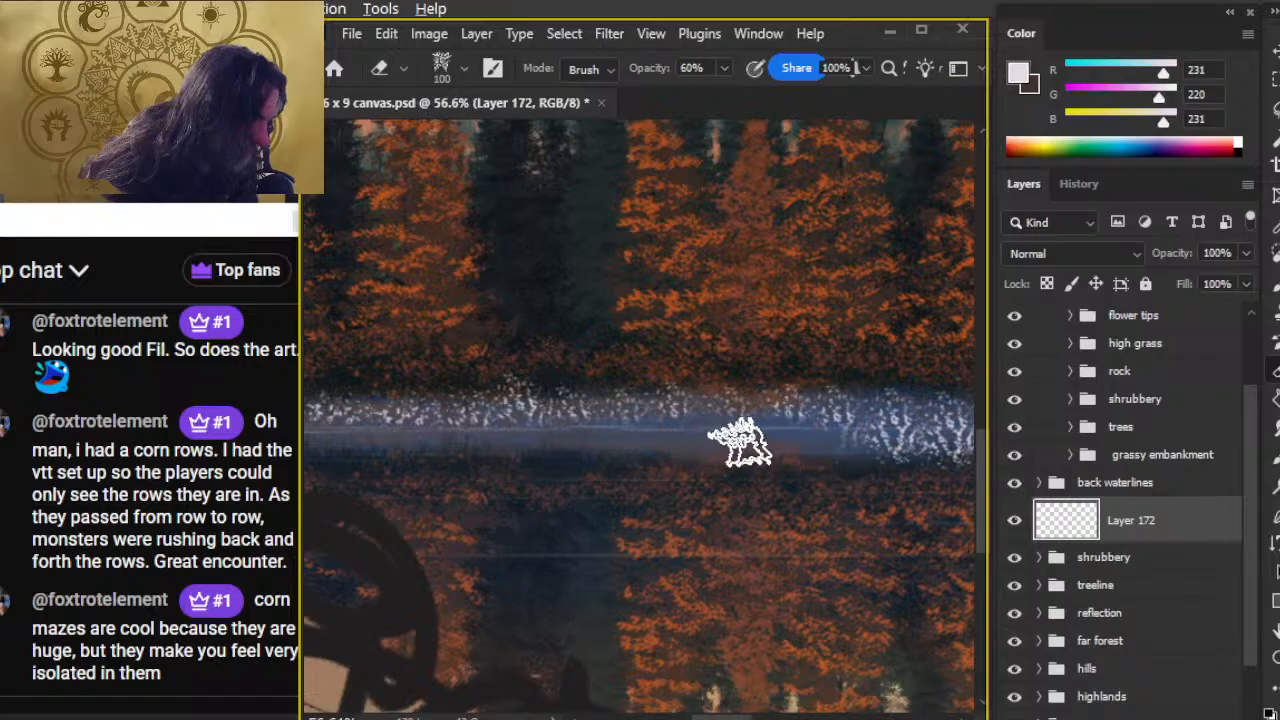
- Fade the rest of the far-shore foliage band with the 60% Eraser, keeping only flecks along its upper edge
key(l)
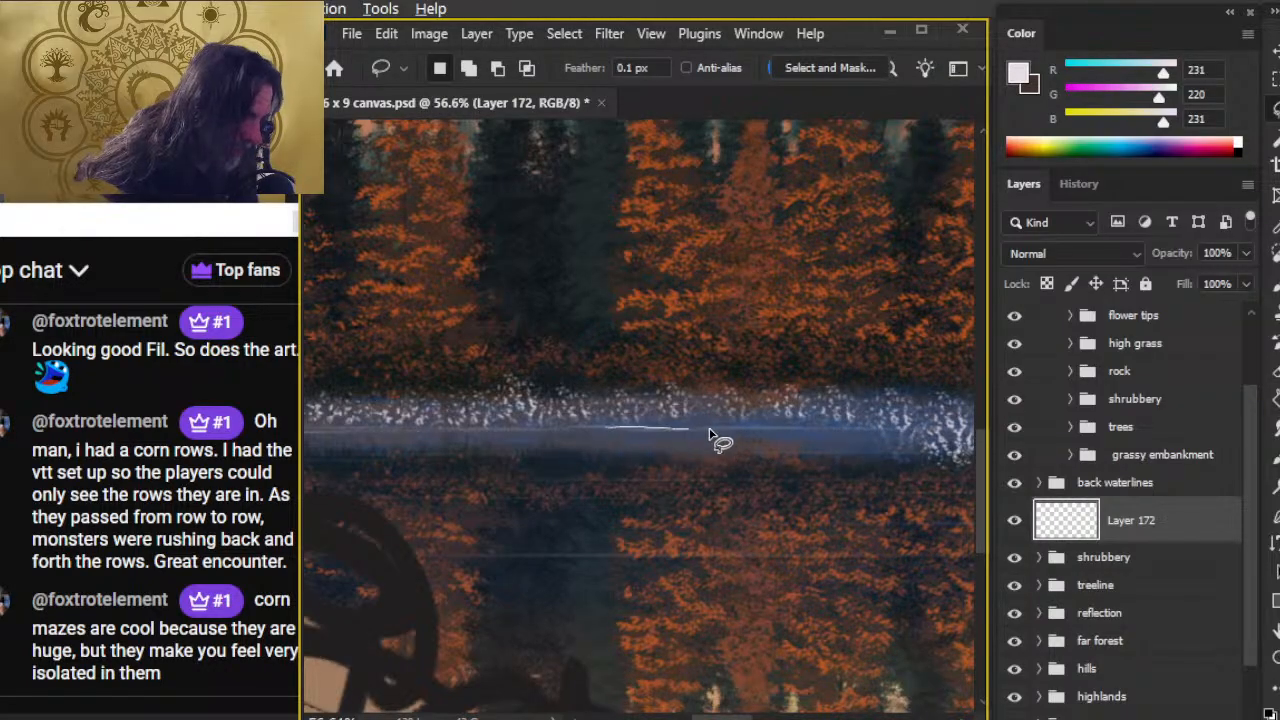
drag(745, 505, 489, 483)
key(e)
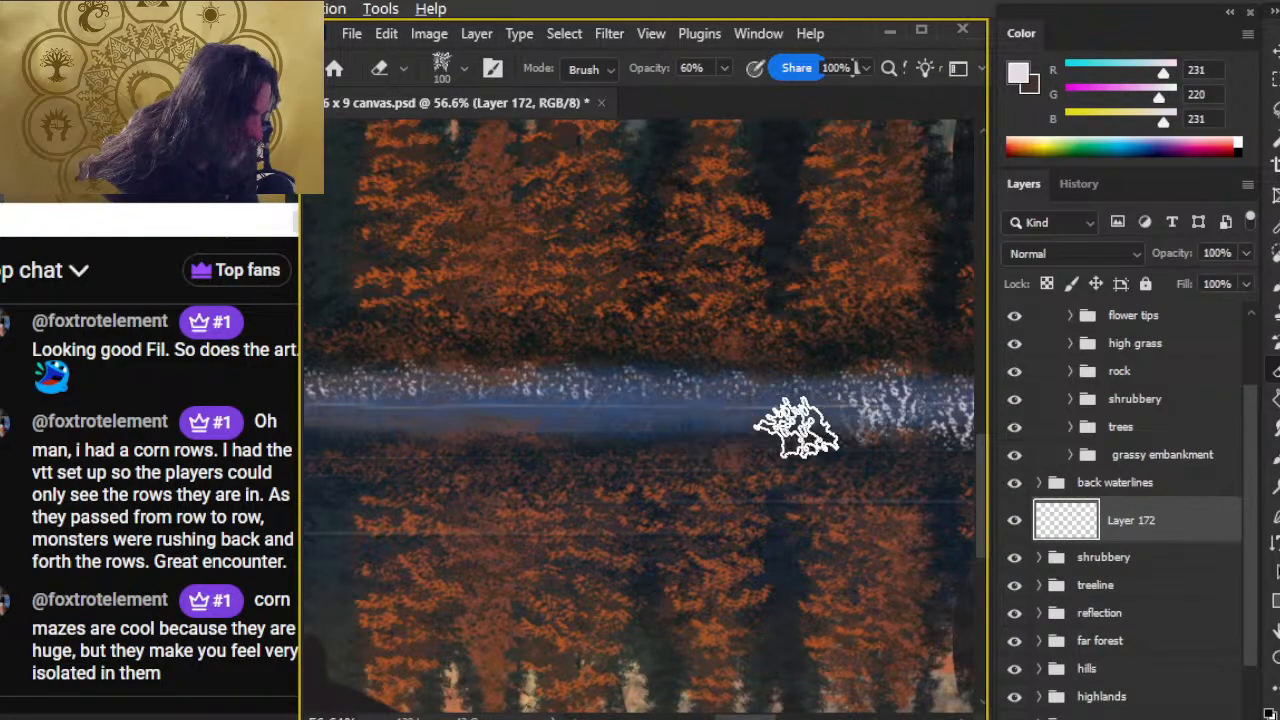
drag(948, 428, 900, 429)
drag(726, 510, 643, 491)
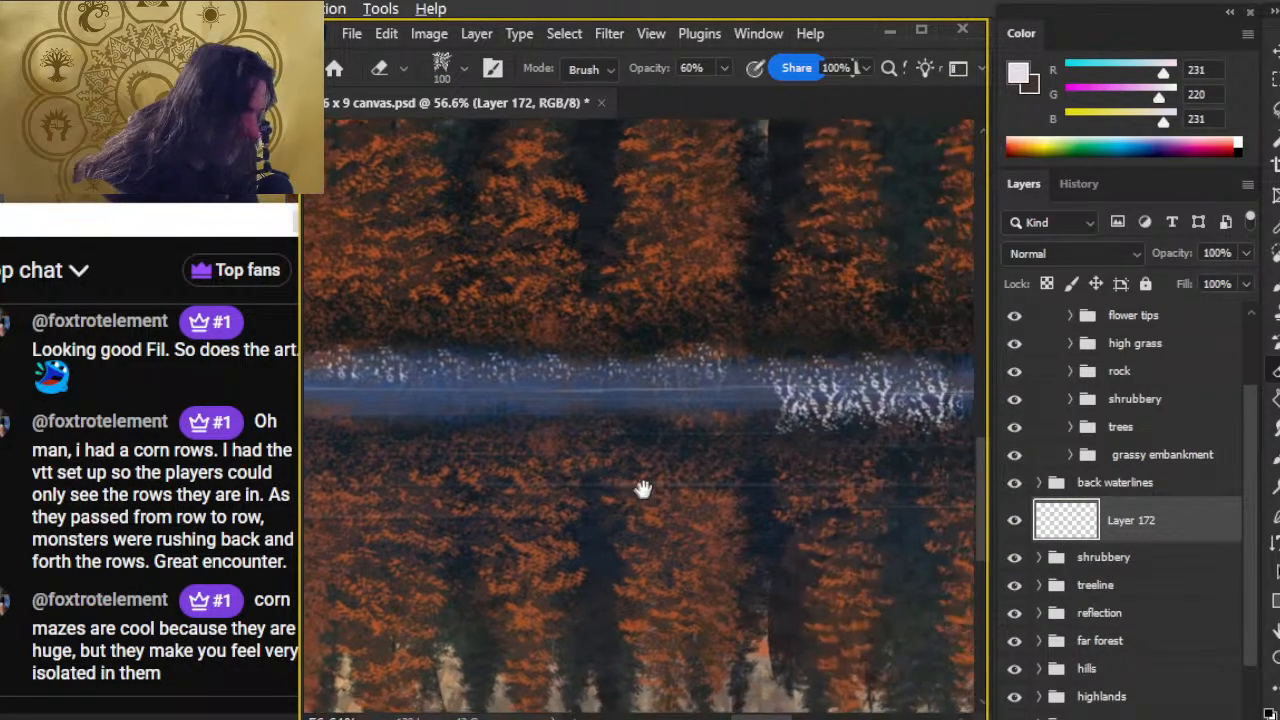
mouse_move(860, 412)
mouse_down()
mouse_move(849, 423)
mouse_move(800, 414)
mouse_move(851, 400)
mouse_move(882, 408)
mouse_up()
drag(779, 486, 596, 476)
drag(743, 389, 811, 423)
- Continue the 125 px pale foliage along the far shoreline beneath the last orange trees before the dark forest gap
key(b)
mouse_move(770, 500)
mouse_down()
mouse_move(632, 526)
mouse_move(531, 523)
mouse_up()
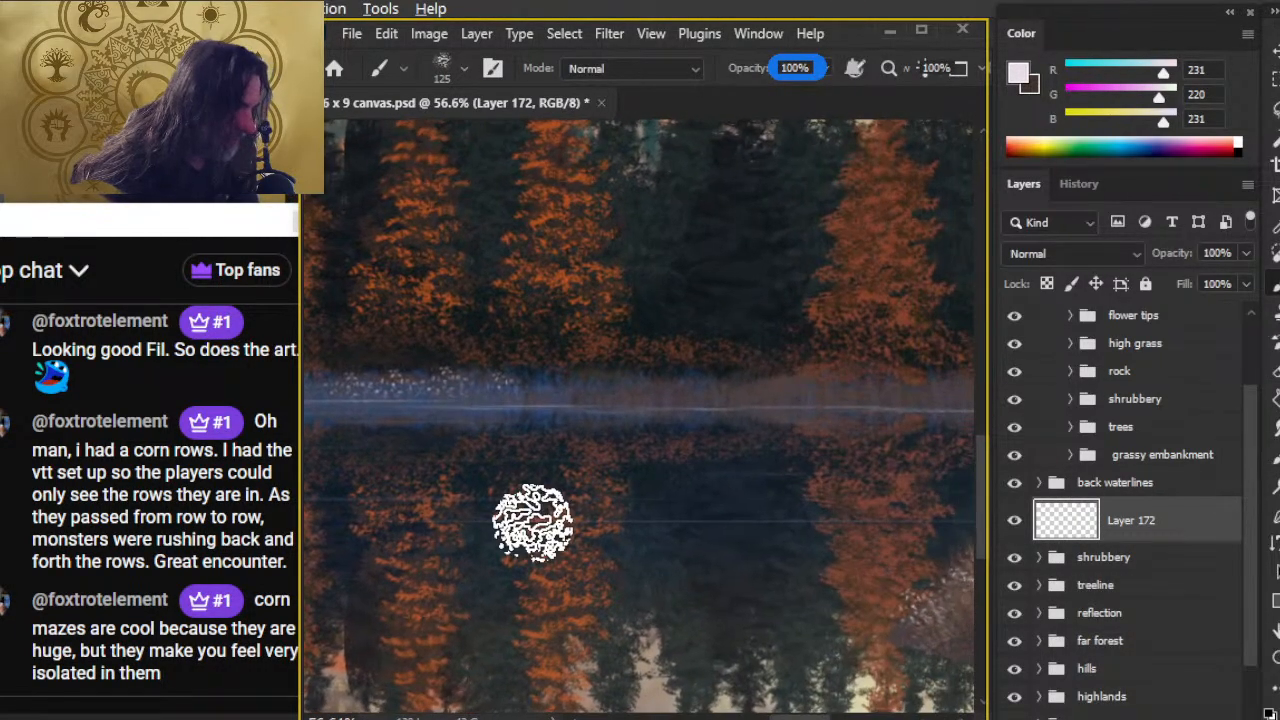
click(501, 404)
click(538, 410)
click(592, 414)
- Reduce the brush to 100 px and carry the pale foliage band along the far shoreline to the dark green bush
key(bracketleft)
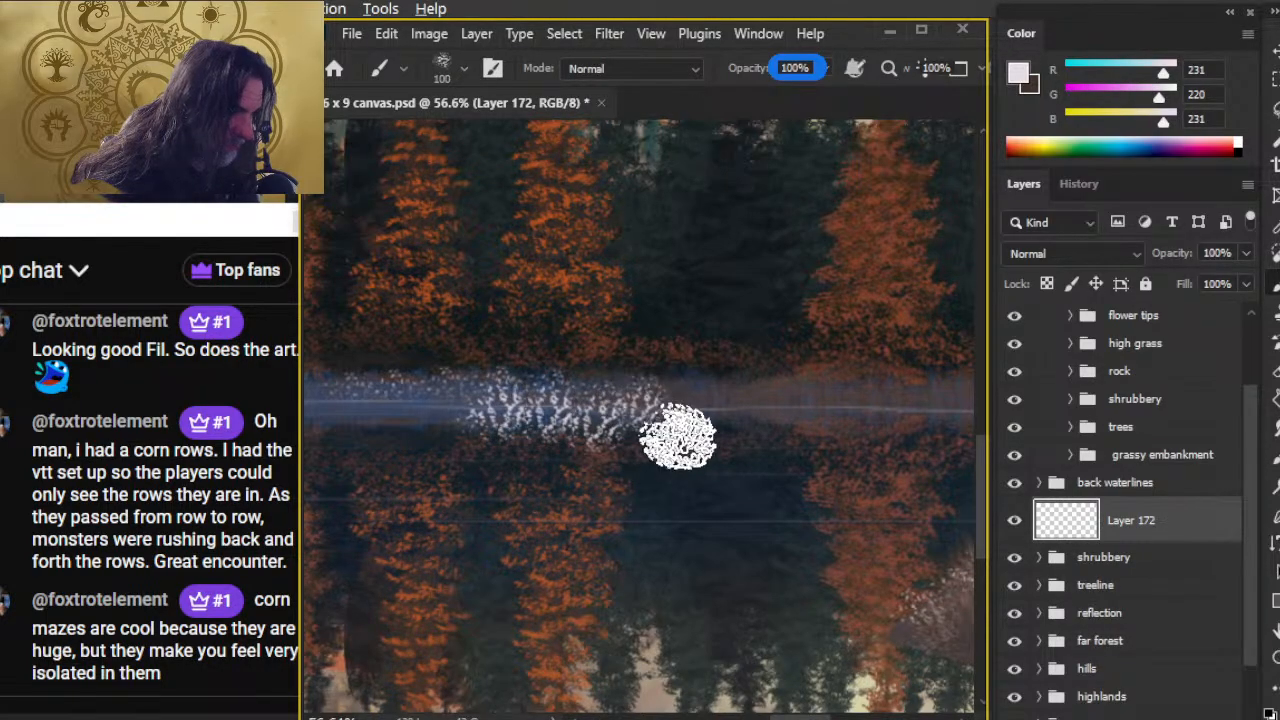
click(674, 401)
click(771, 394)
click(829, 391)
click(871, 386)
drag(875, 500, 608, 494)
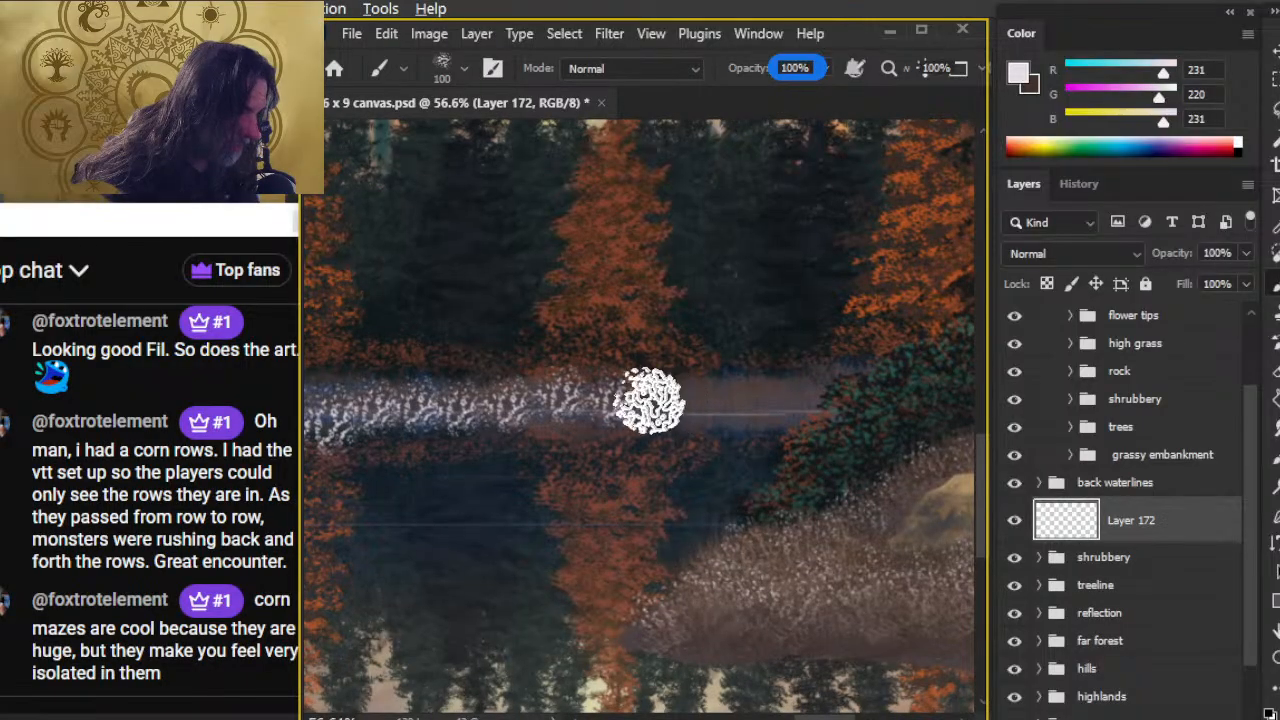
click(720, 410)
click(756, 411)
click(799, 406)
click(843, 398)
- Erase the lower half of the new foliage band with the 100 px Eraser at 60% opacity, from the green bush back to the orange trees
key(e)
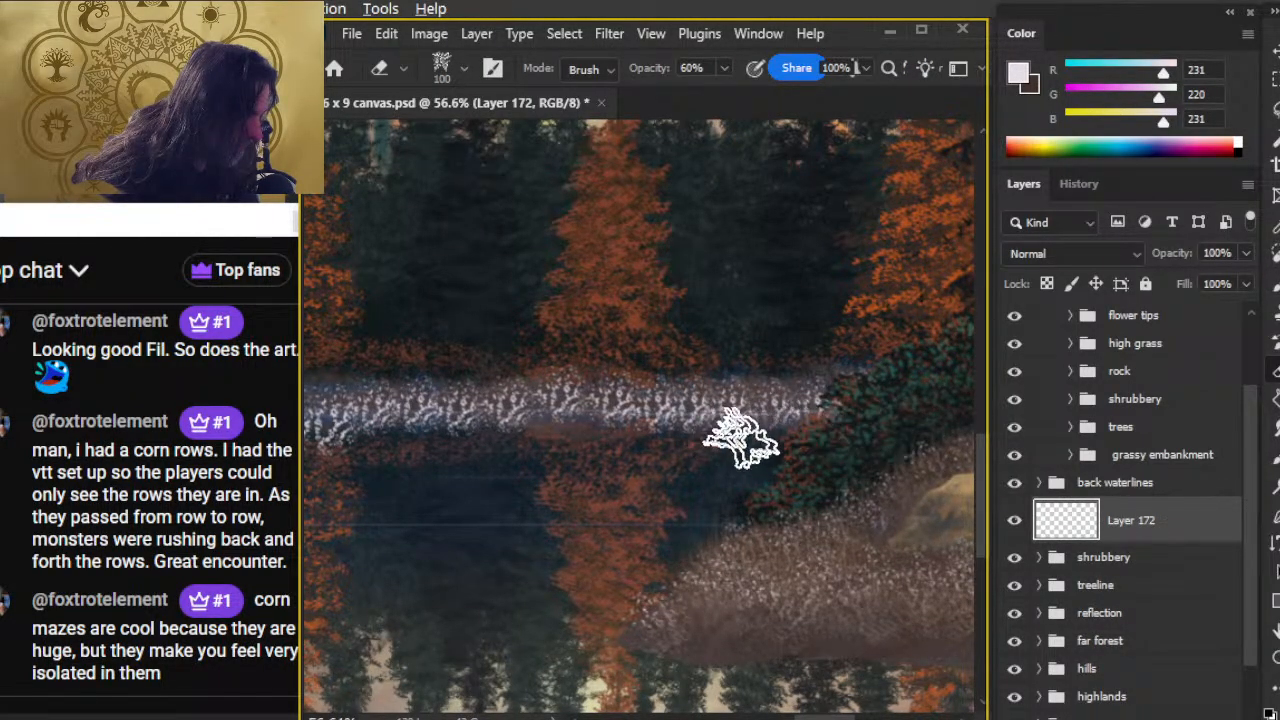
mouse_move(843, 445)
mouse_down()
mouse_move(667, 435)
mouse_move(872, 429)
mouse_move(346, 429)
mouse_up()
drag(499, 525, 762, 512)
mouse_move(625, 442)
mouse_down()
mouse_move(623, 420)
mouse_move(509, 422)
mouse_up()
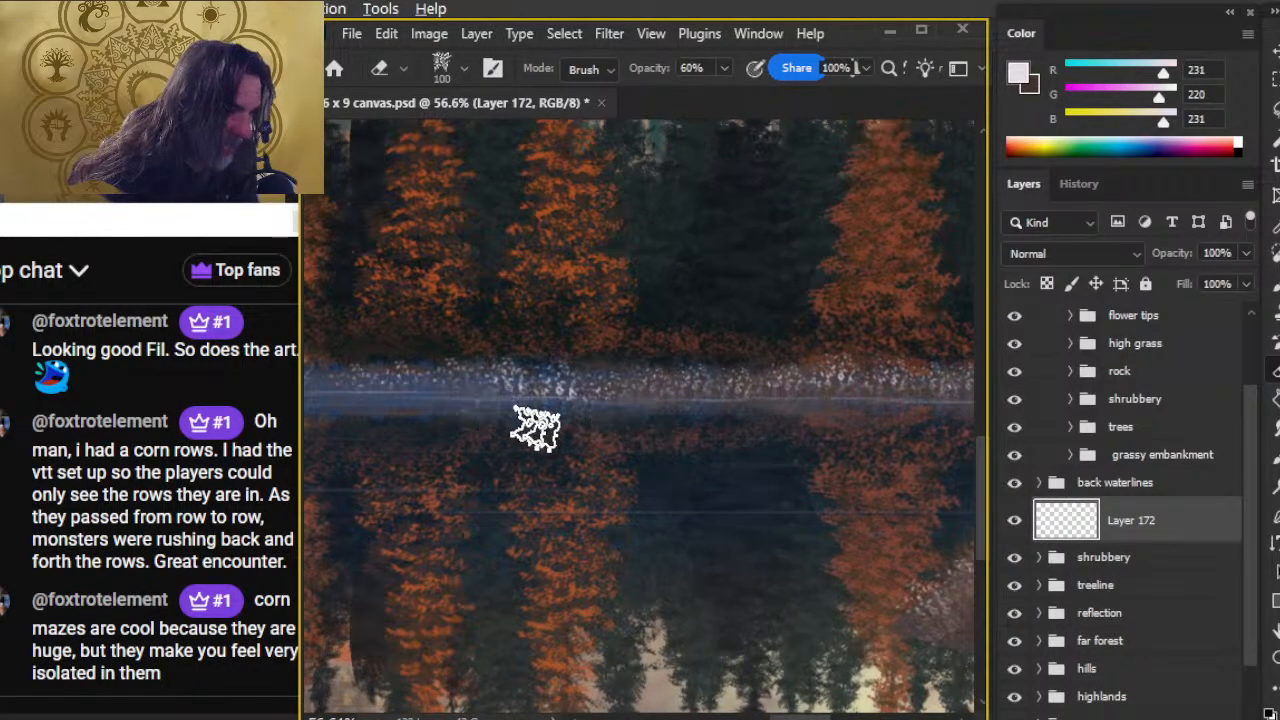
mouse_move(663, 423)
mouse_down()
mouse_move(572, 418)
mouse_move(679, 426)
mouse_move(539, 417)
mouse_move(666, 413)
mouse_move(577, 412)
mouse_move(604, 430)
mouse_move(720, 416)
mouse_move(751, 468)
mouse_up()
- Thin the pale flecks on the far shoreline beside the dark scribbled tree with the 100 px Eraser at 60% opacity
key(z)
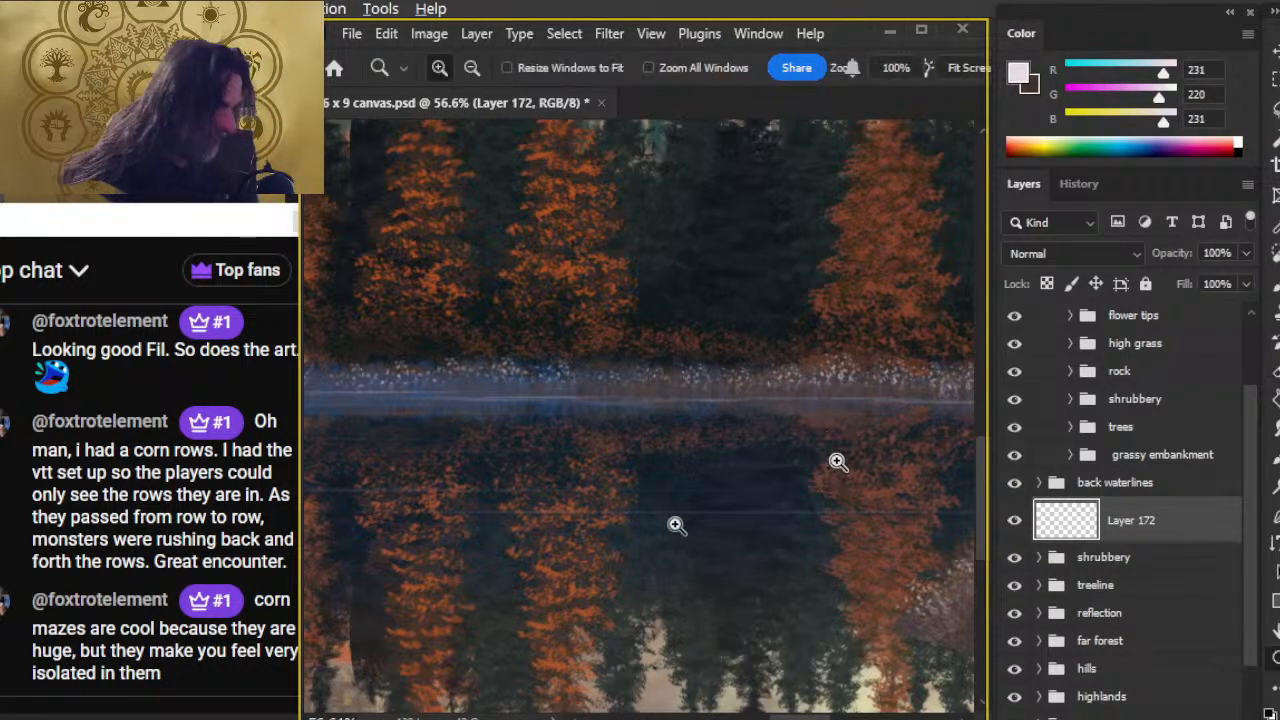
drag(708, 537, 588, 577)
drag(527, 545, 539, 518)
drag(495, 475, 626, 489)
drag(463, 460, 497, 508)
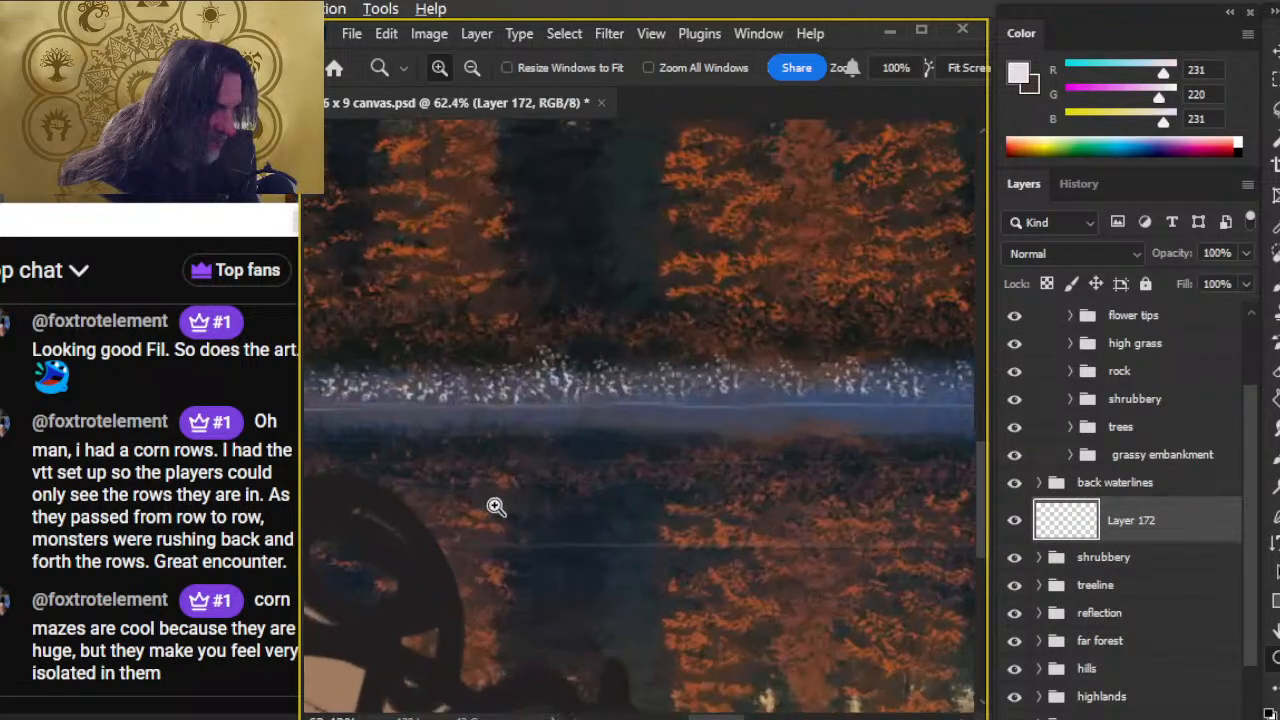
key(b)
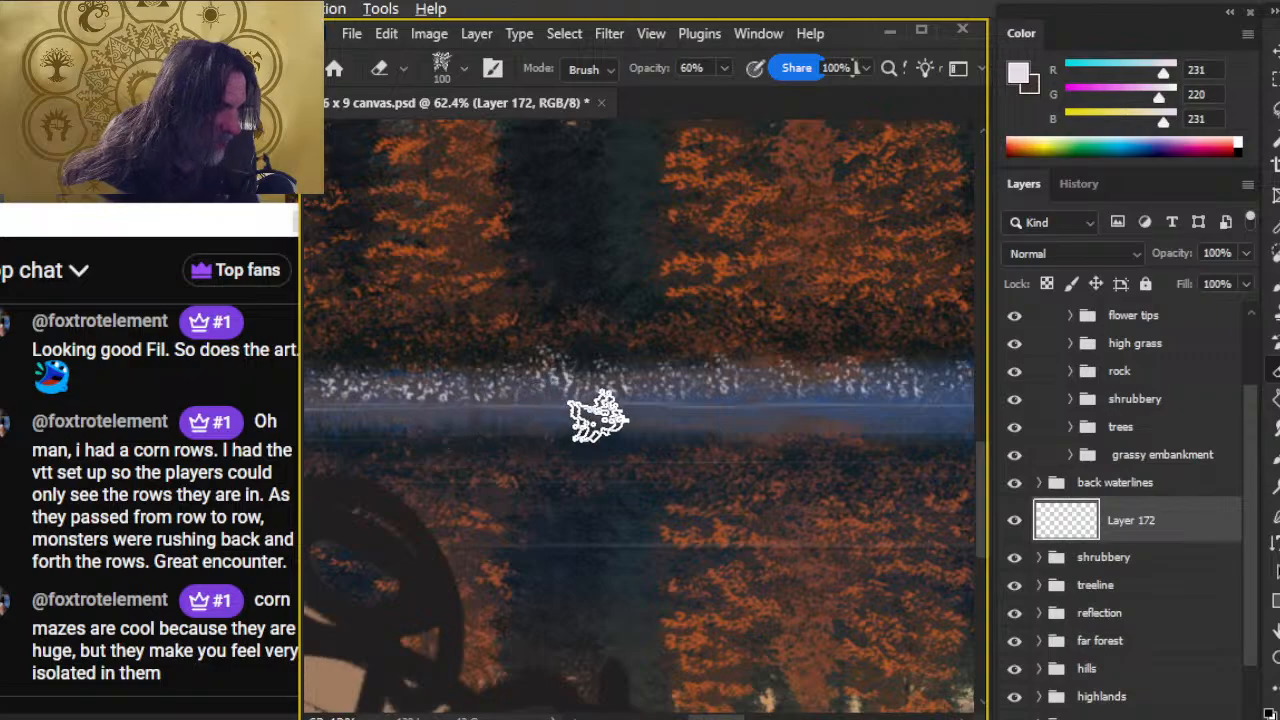
drag(540, 510, 800, 545)
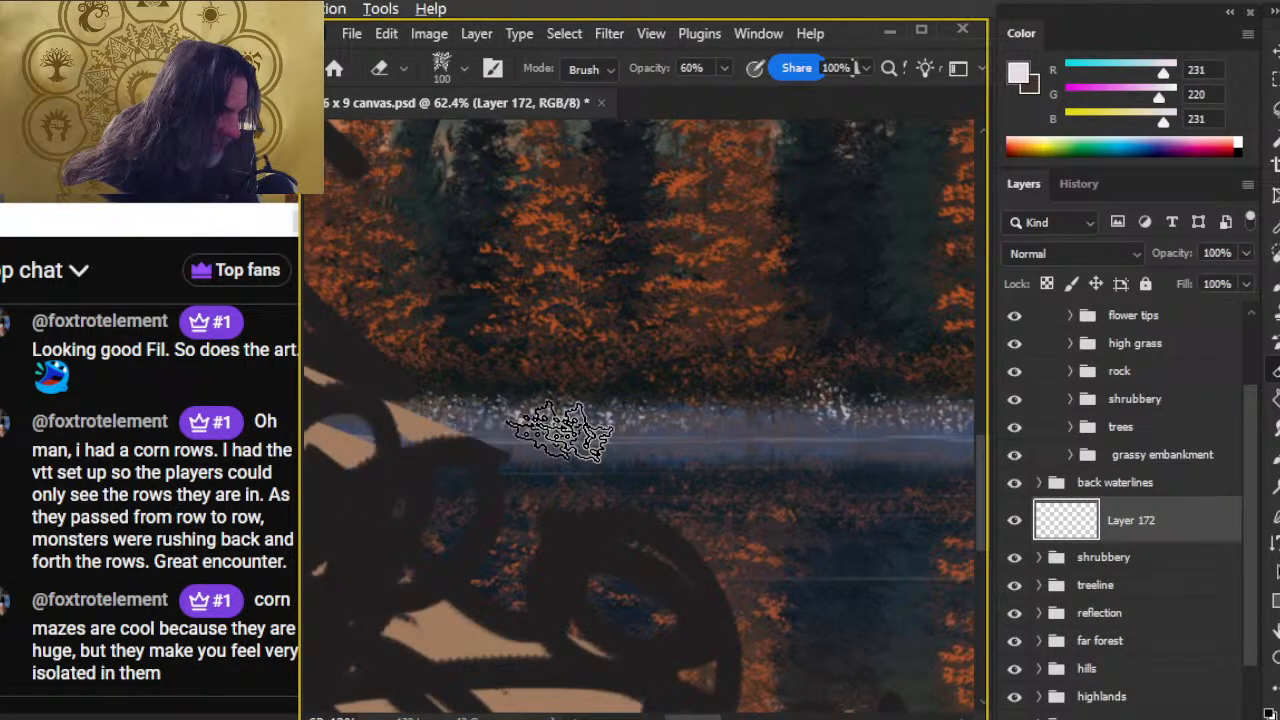
drag(686, 537, 437, 529)
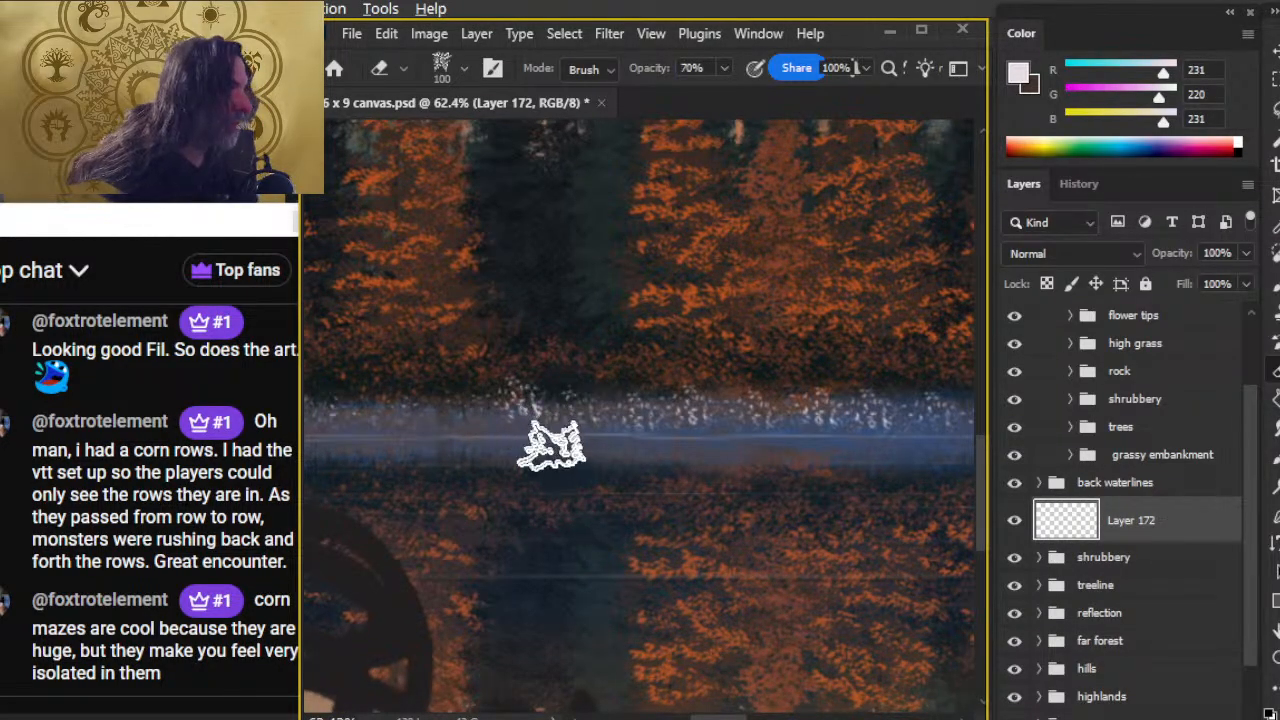
- Try lowering the opacity of Layer 172 to 40%
key(r)
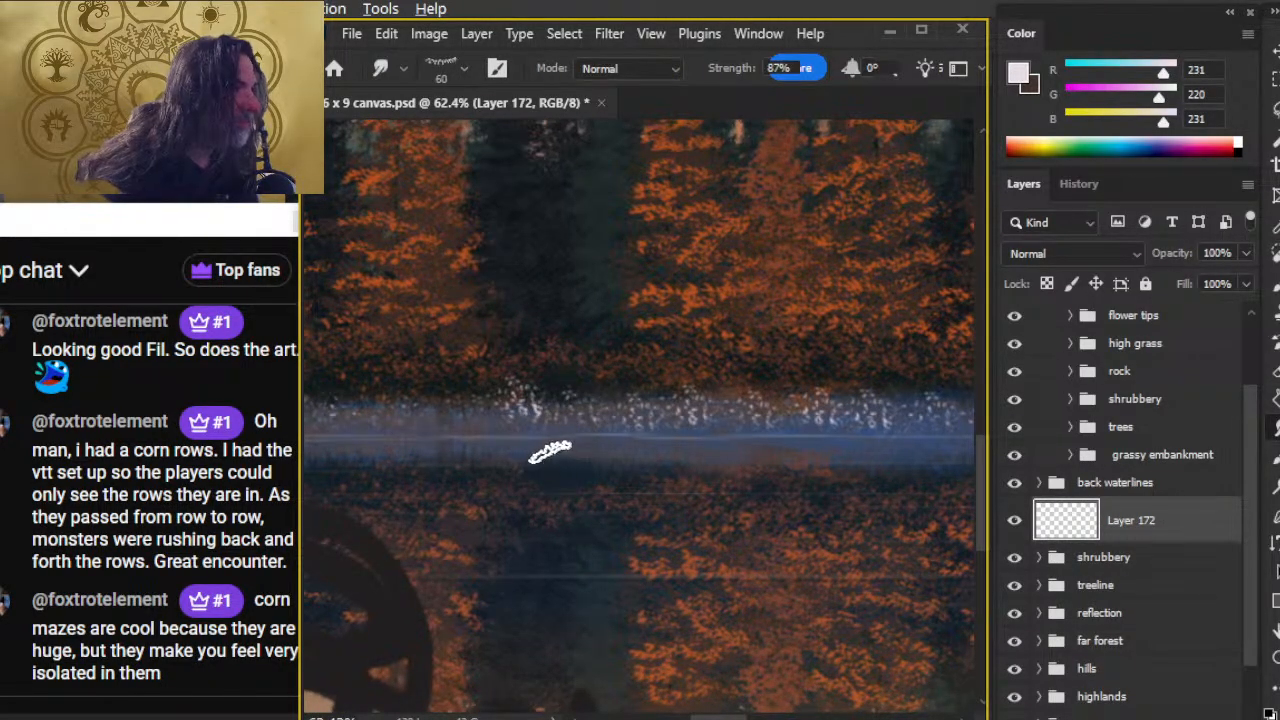
key(e)
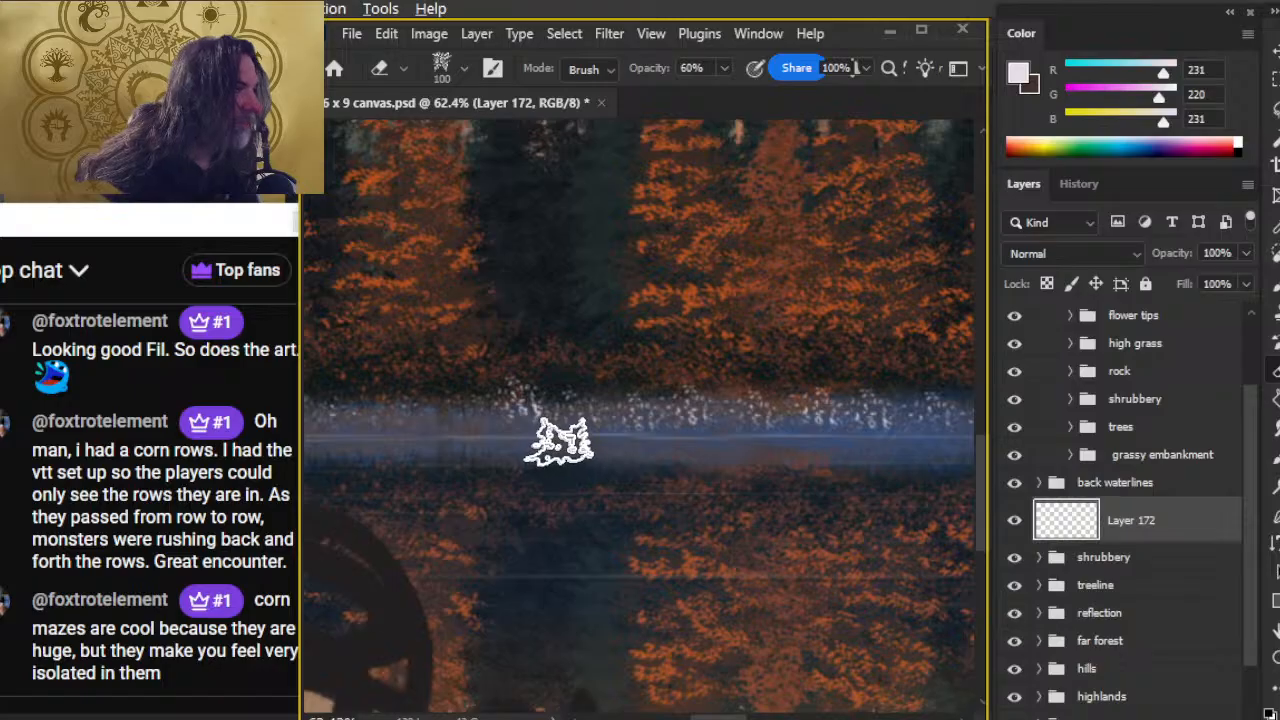
key(l)
key(4)
key(r)
key(e)
key(6)
key(5)
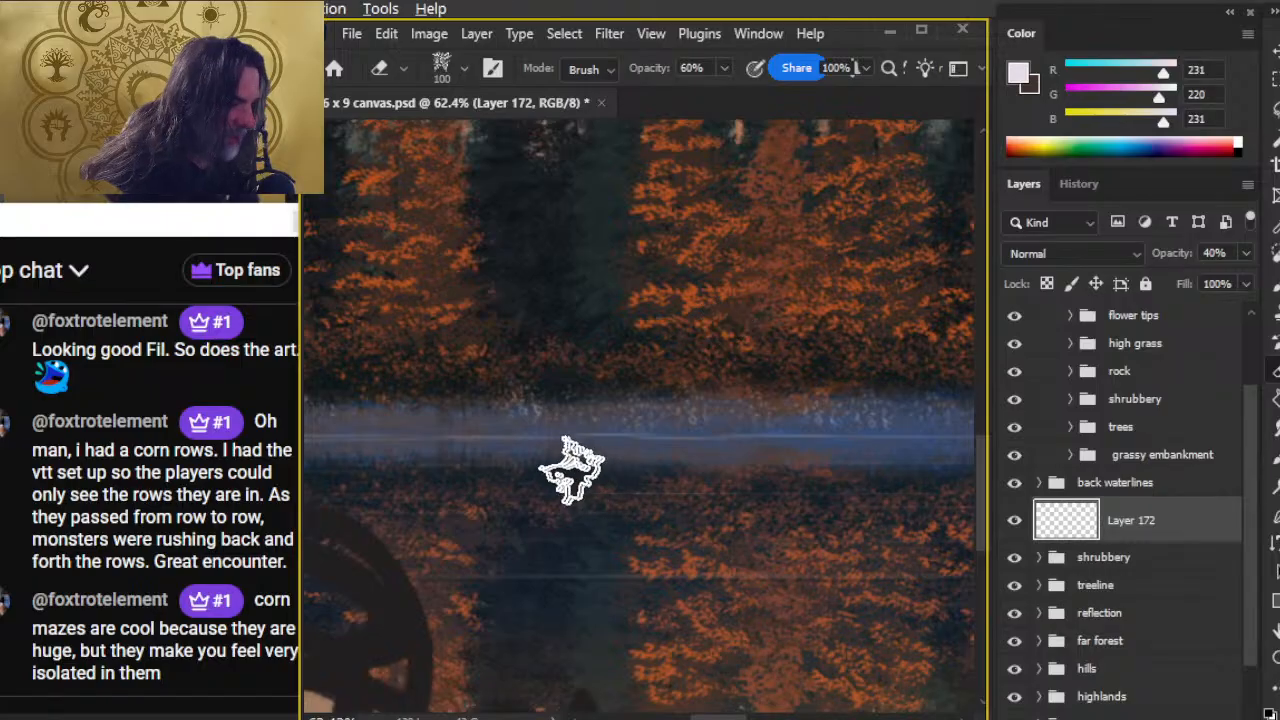
- Restore the opacity of Layer 172 to 100%
drag(882, 511, 603, 519)
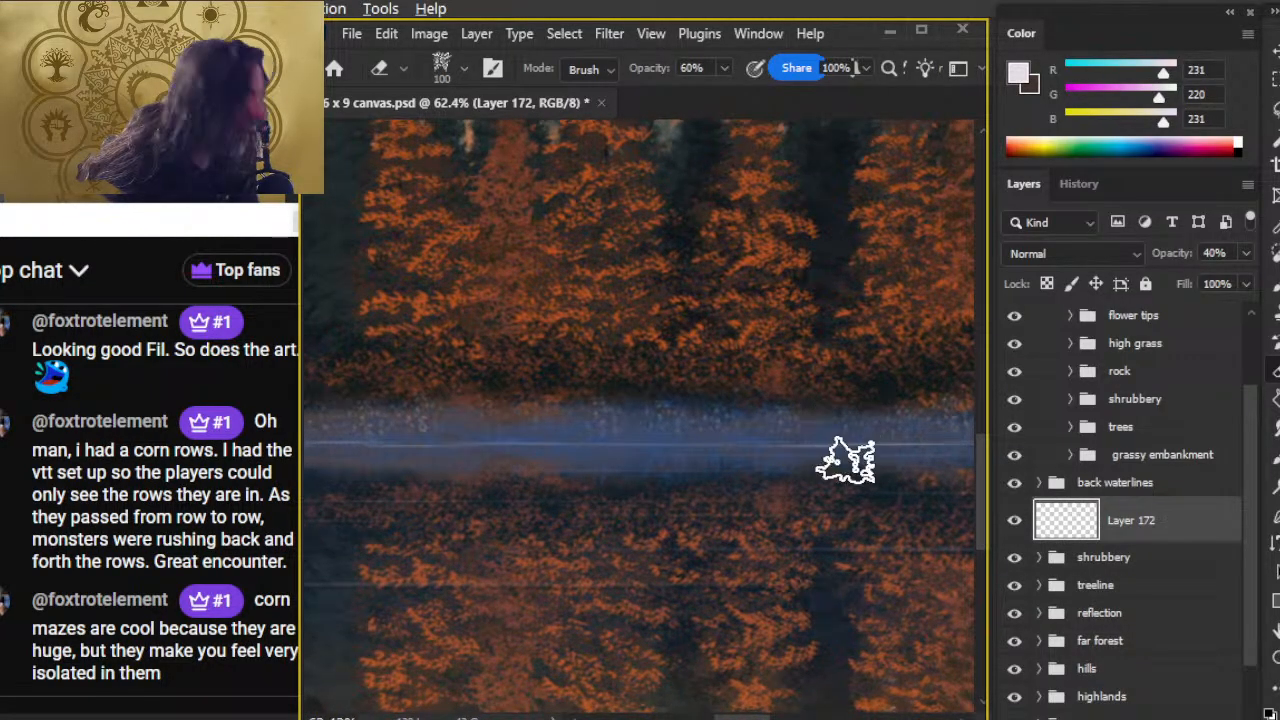
key(b)
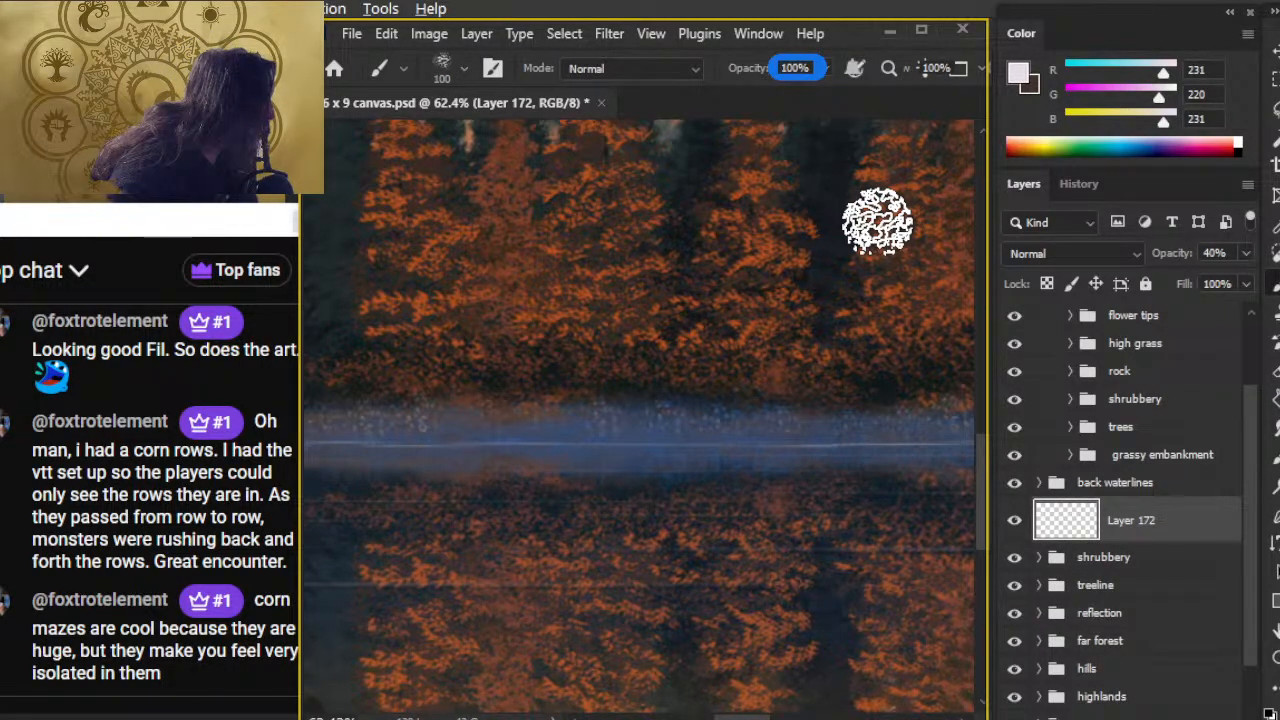
key(l)
key(0)
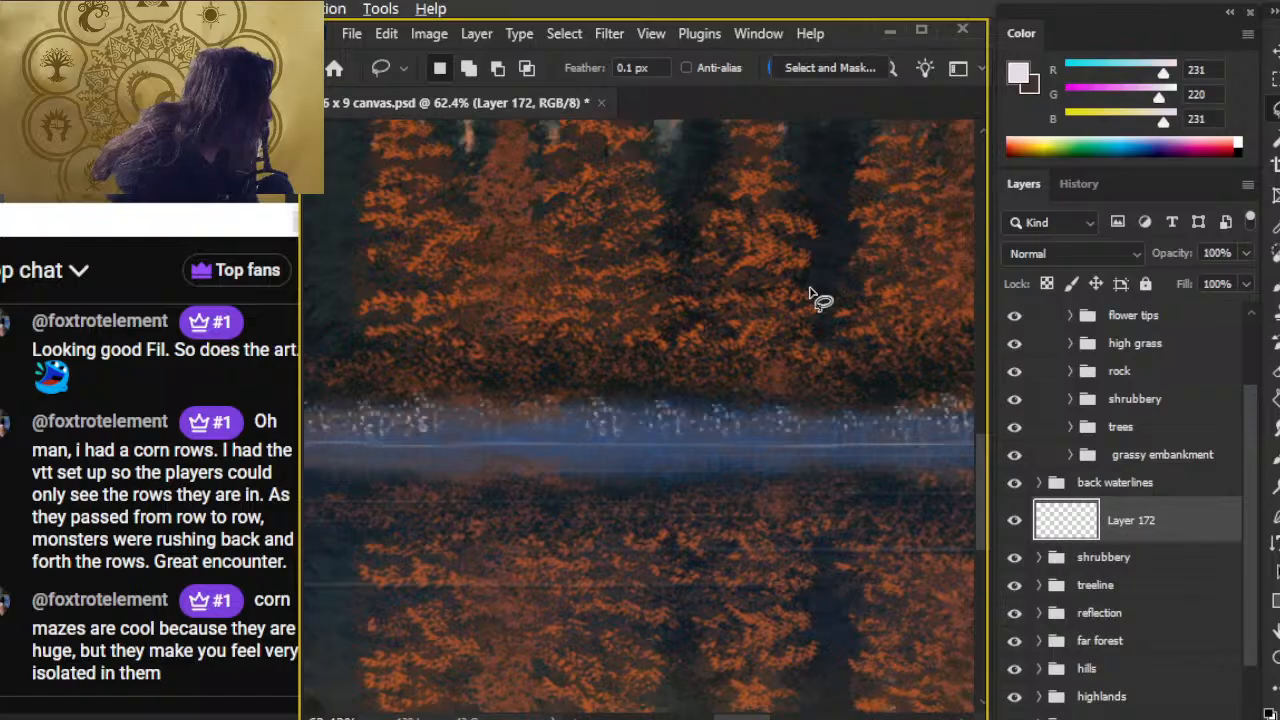
- Set the Brush to 50% and the Eraser to 40% opacity, and softly fade the shoreline flecks from the central trees to the green bush
key(b)
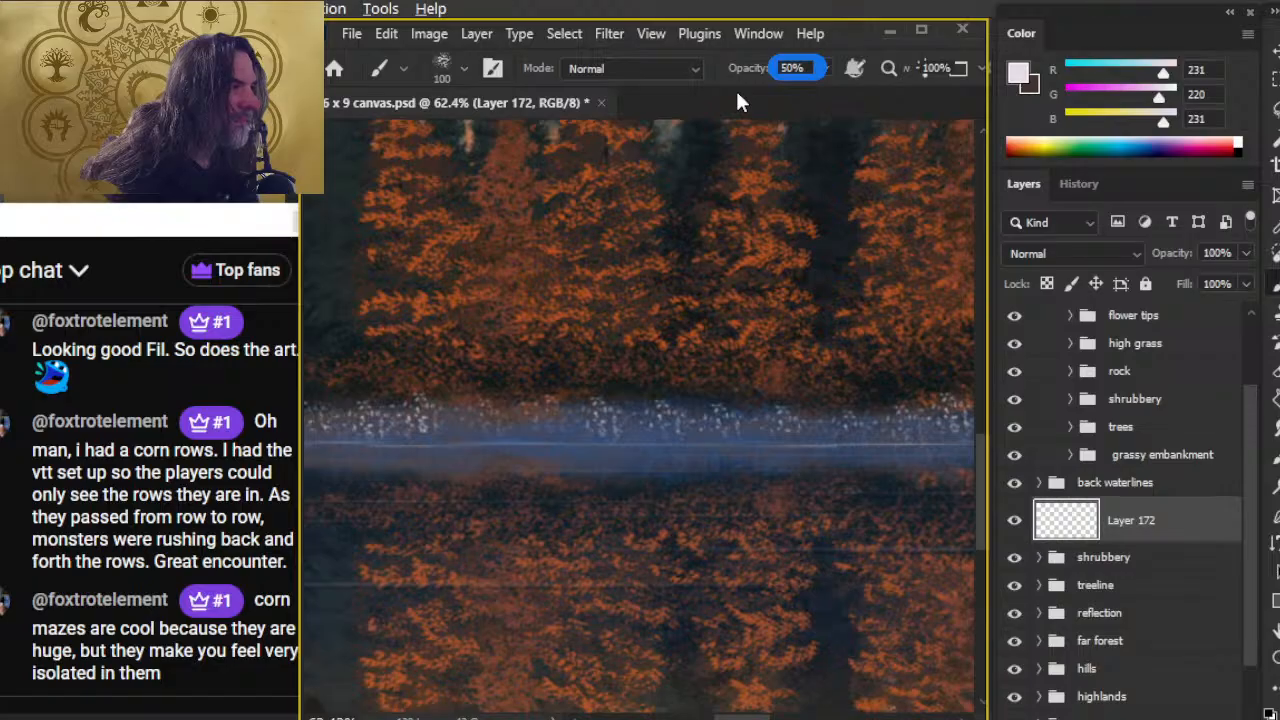
key(e)
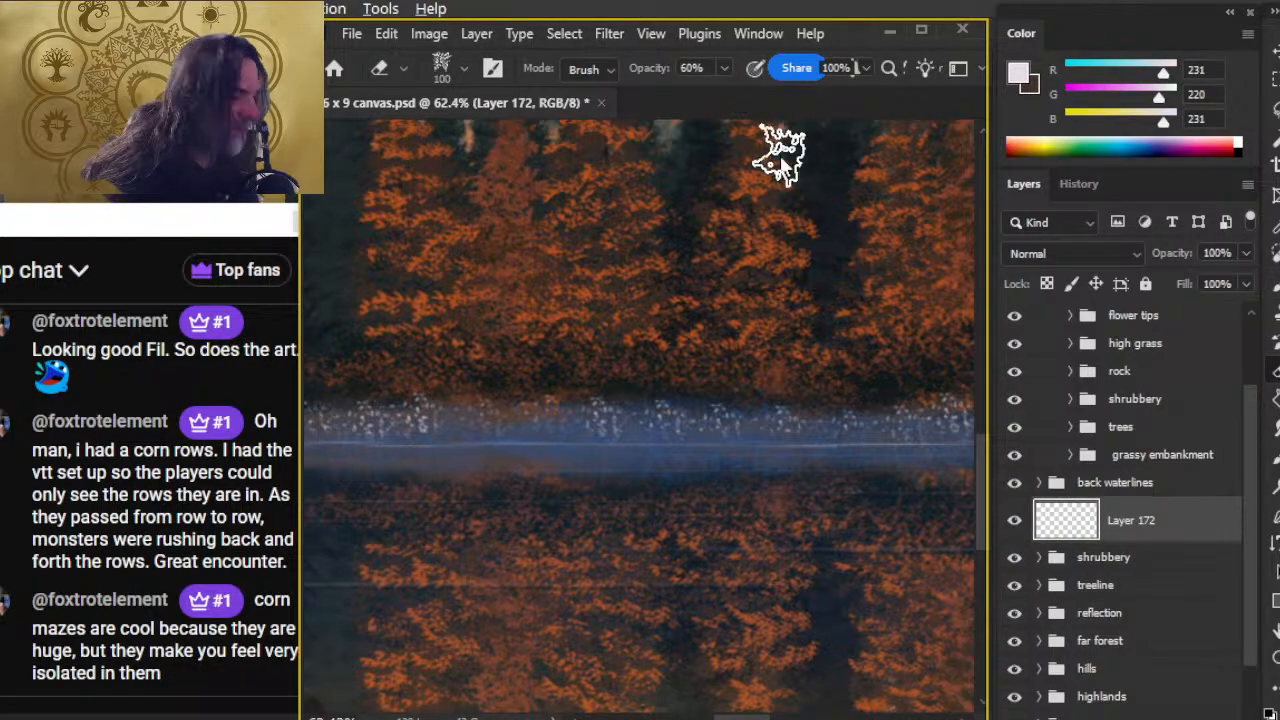
drag(580, 425, 764, 420)
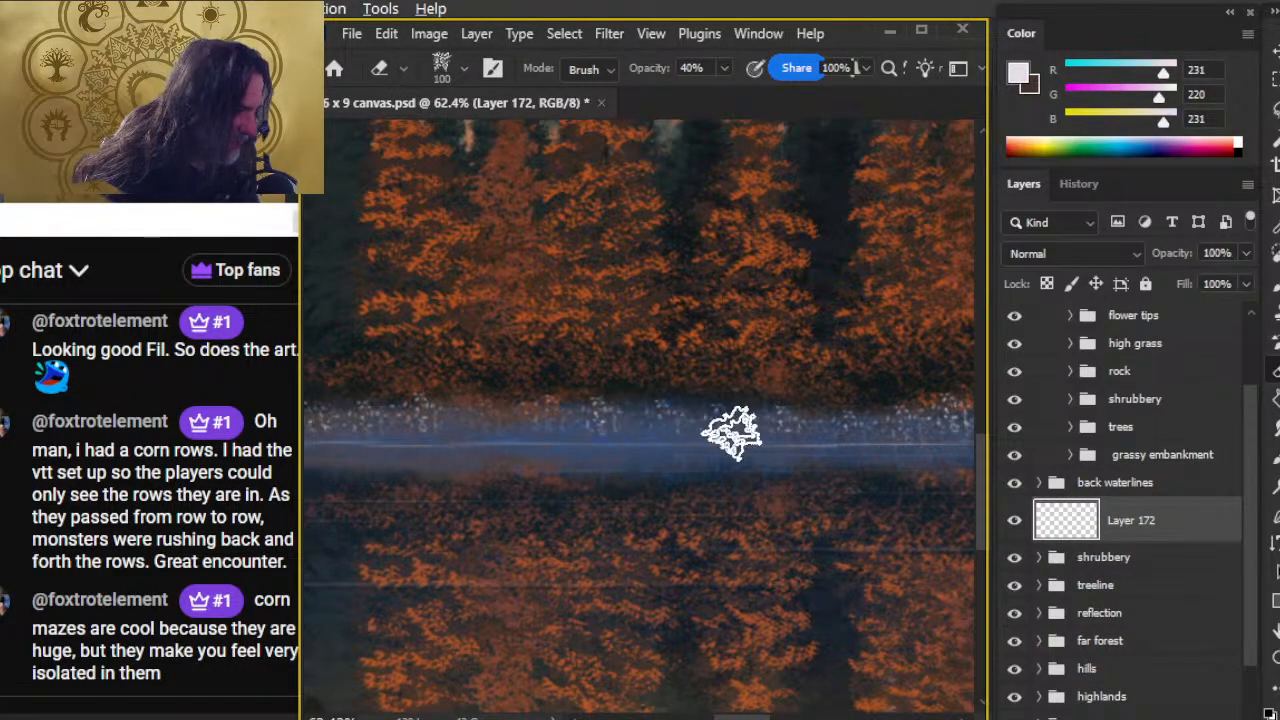
mouse_move(920, 494)
mouse_down()
mouse_move(534, 509)
mouse_move(502, 482)
mouse_up()
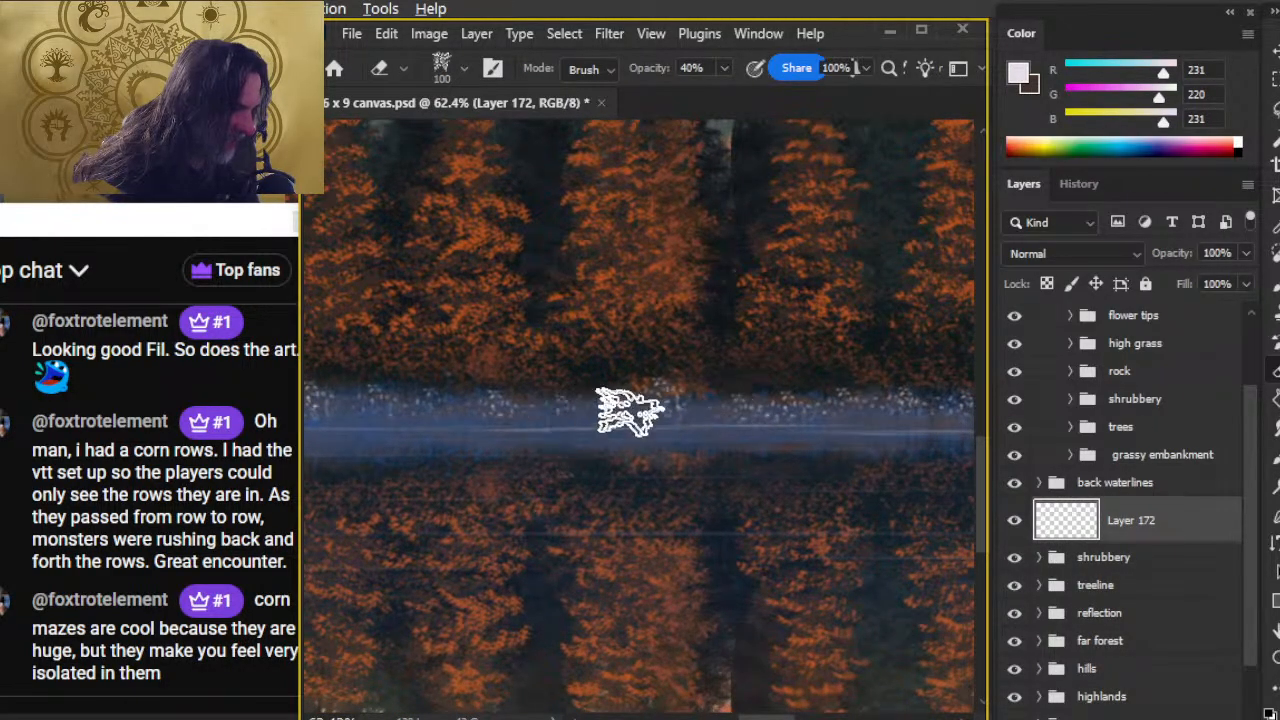
drag(734, 518, 518, 498)
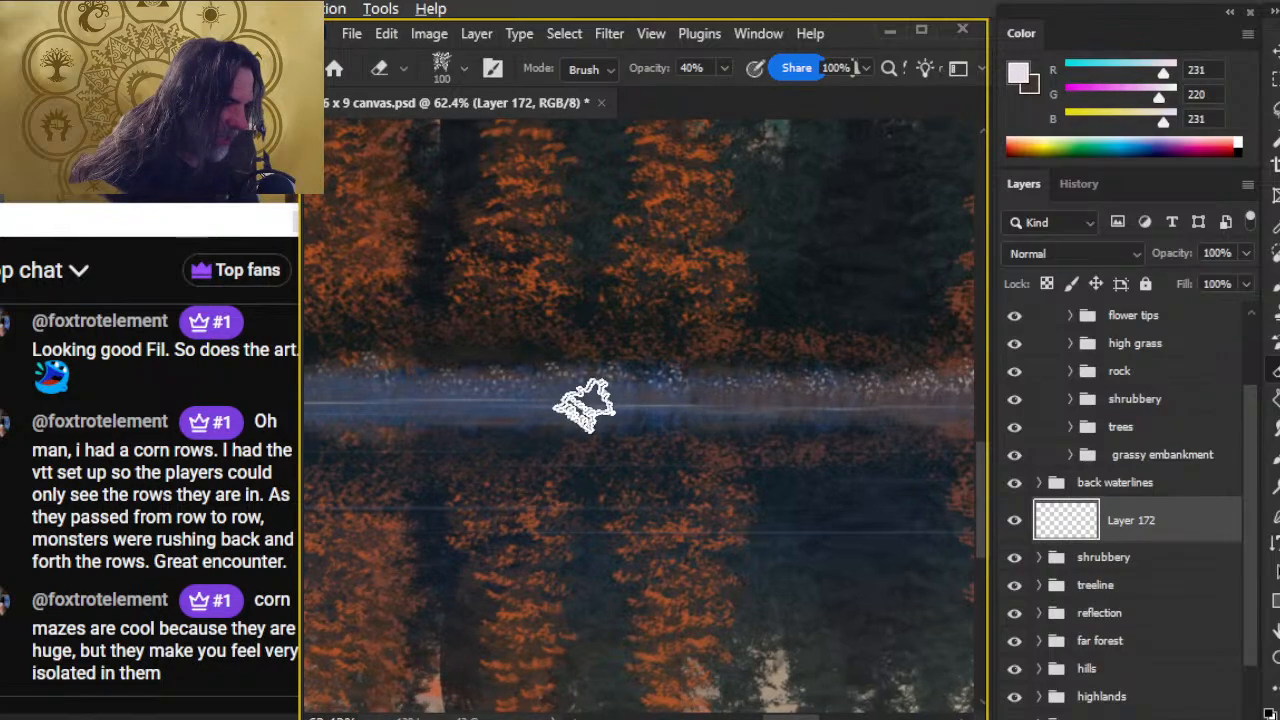
drag(786, 482, 568, 476)
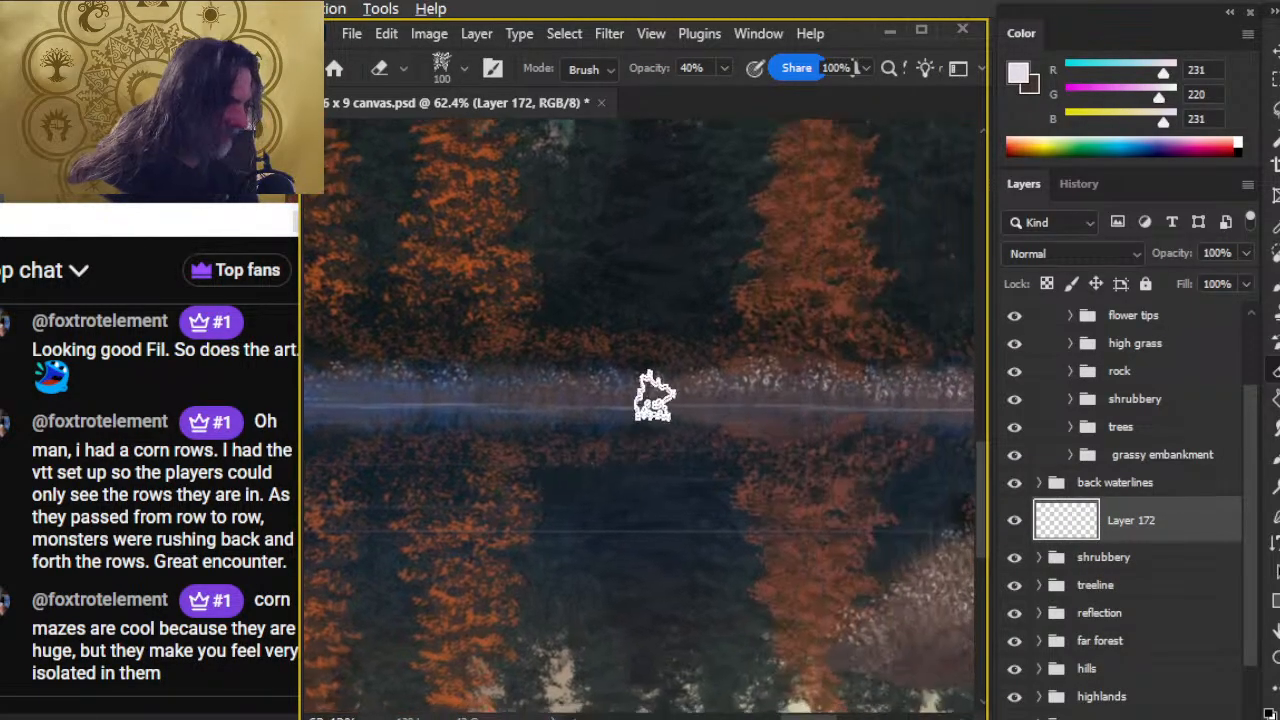
drag(814, 493, 563, 506)
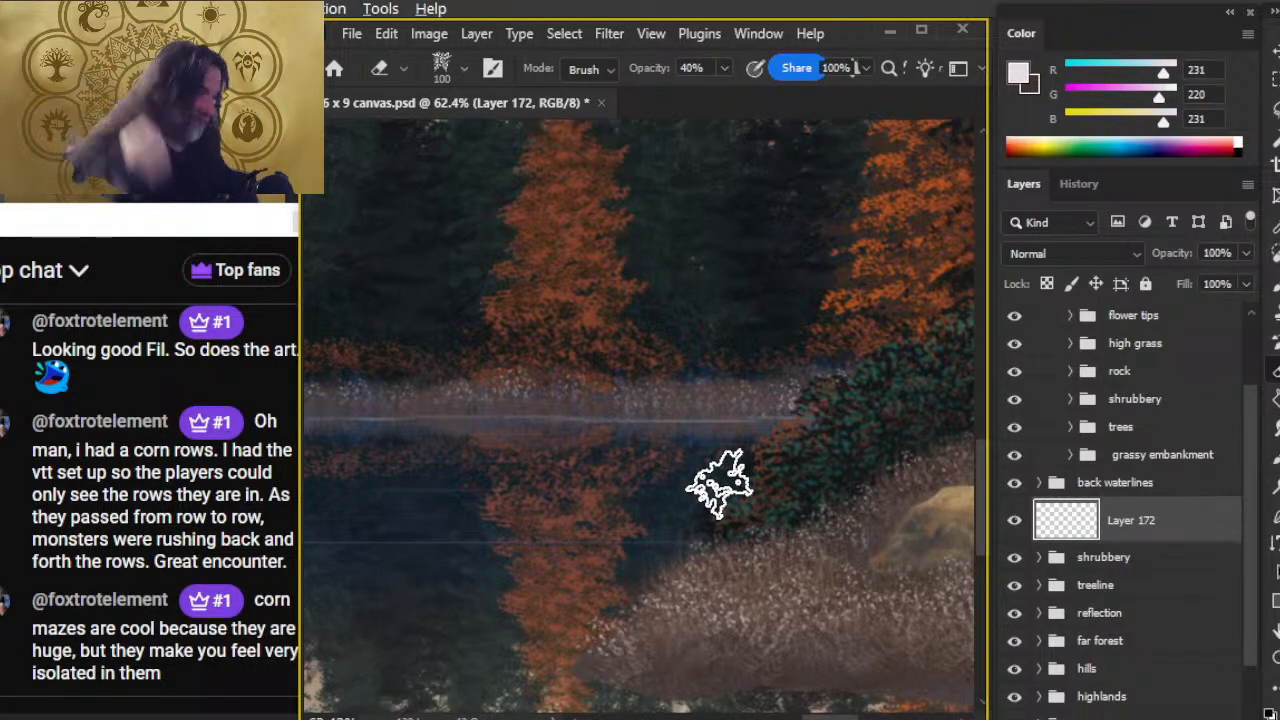
- Add a new layer directly above the lower shrubbery group and toggle that group's visibility to check its content
click(1150, 560)
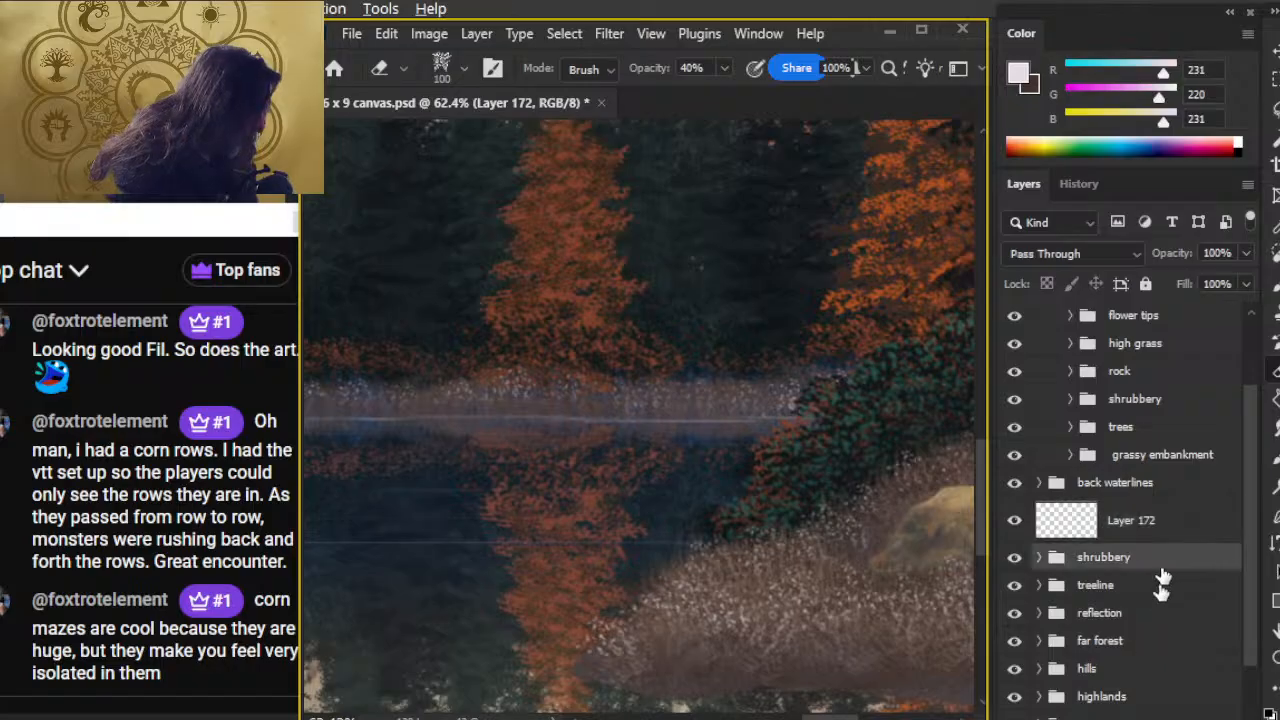
key(ctrl+alt+shift+n)
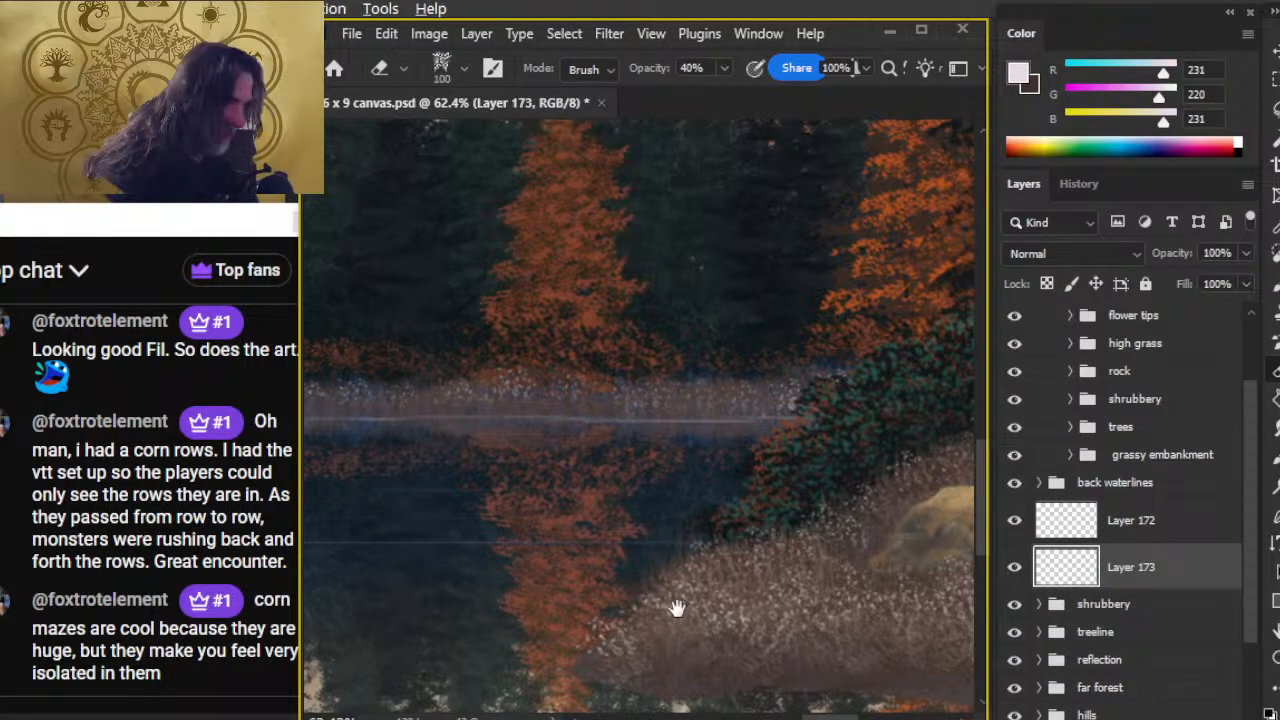
drag(871, 486, 791, 534)
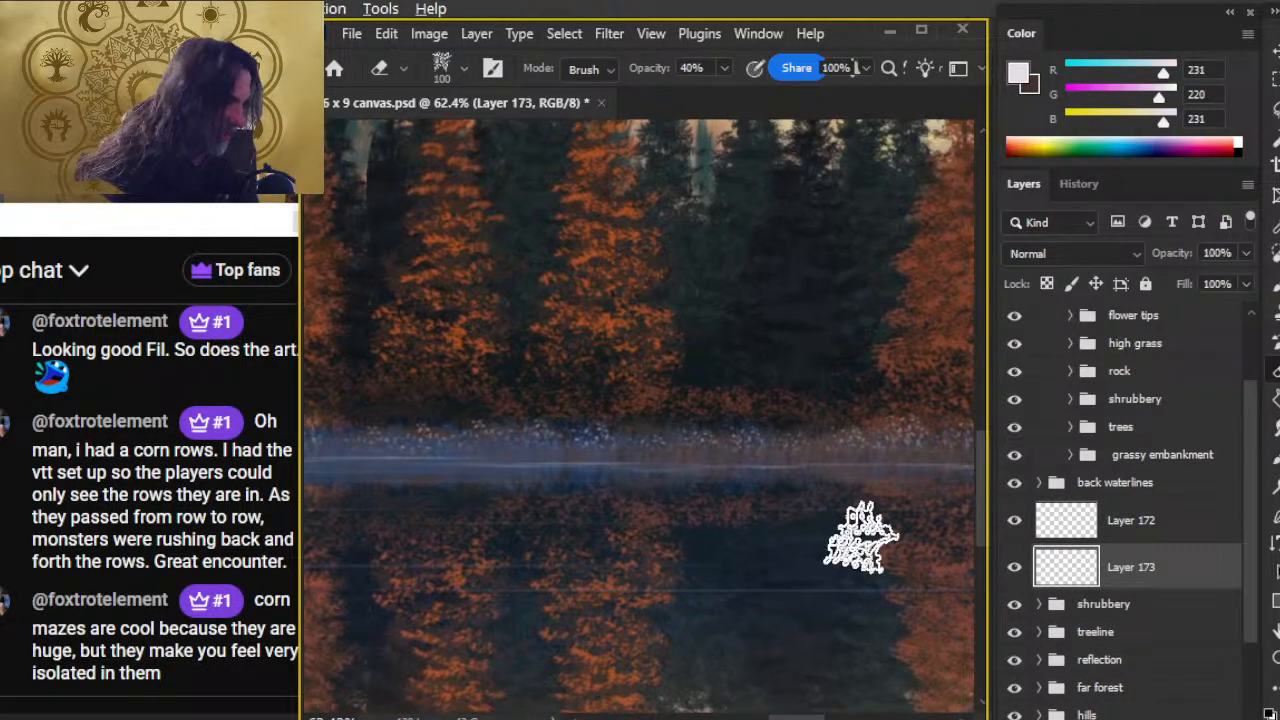
click(1015, 607)
click(1017, 608)
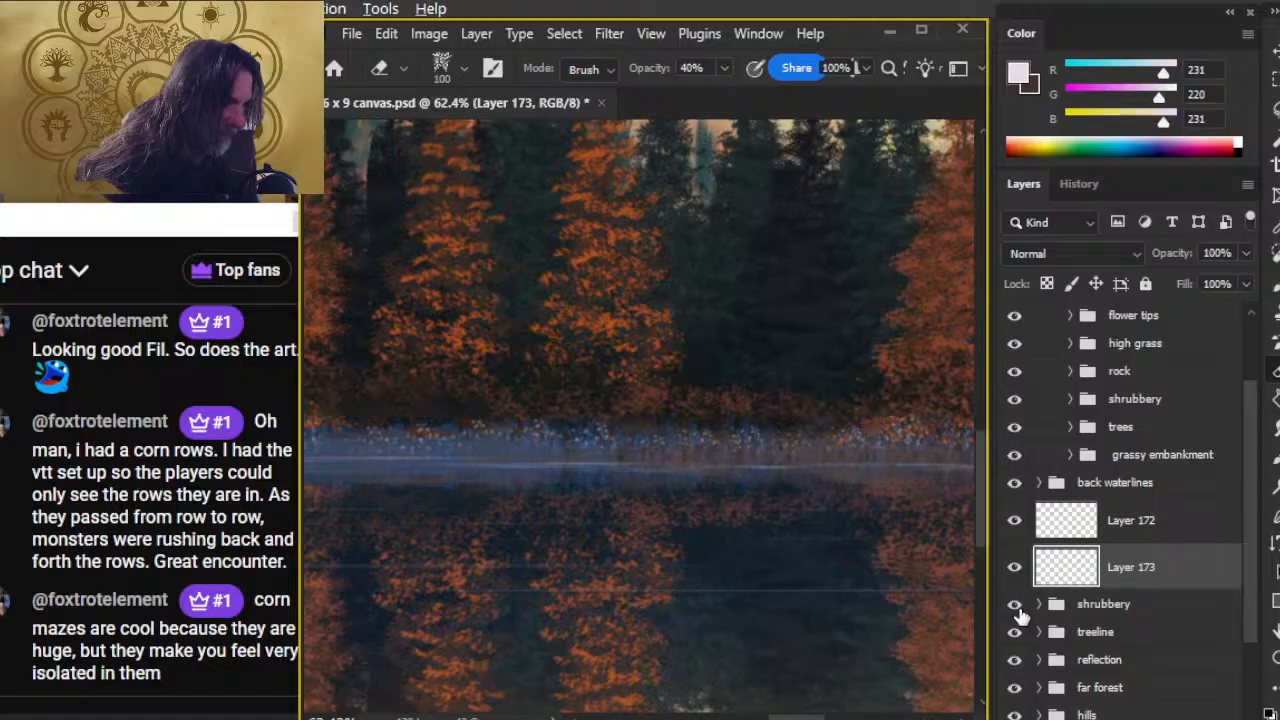
- Sample a dark green (RGB 37, 77, 68) from the bush above the embankment as the brush color
drag(878, 562, 449, 477)
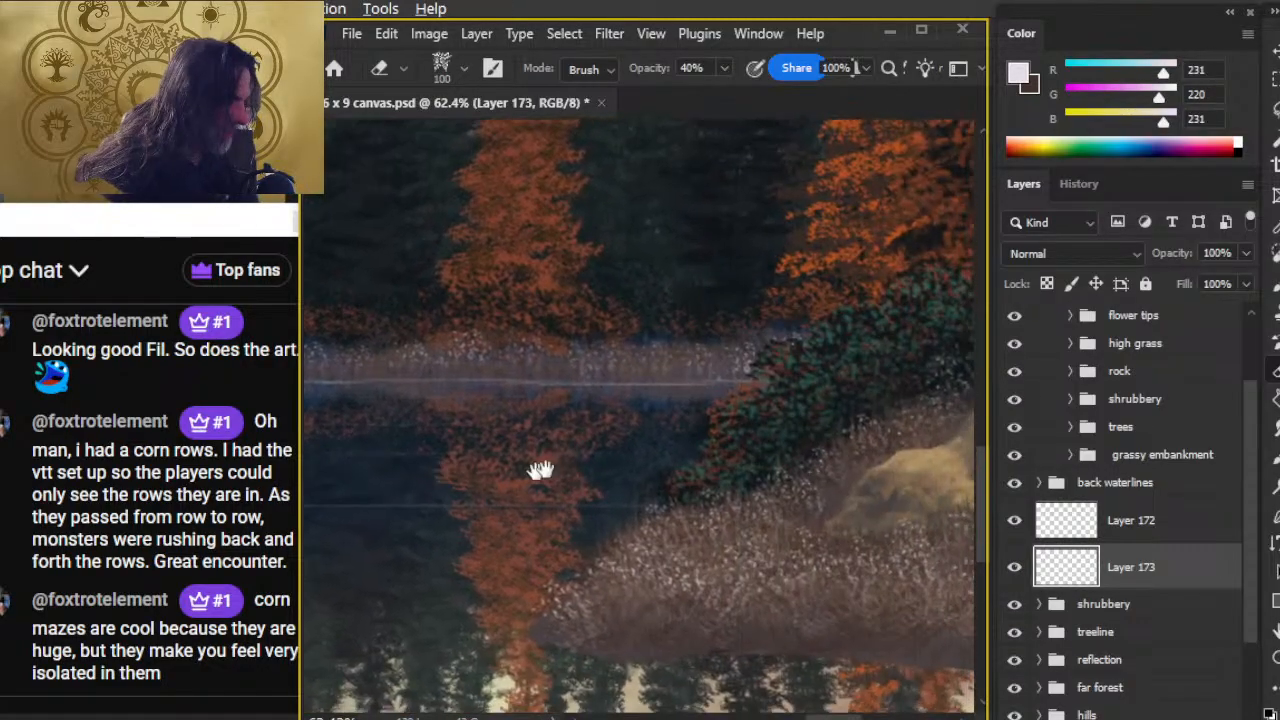
key(b)
alt+click(834, 333)
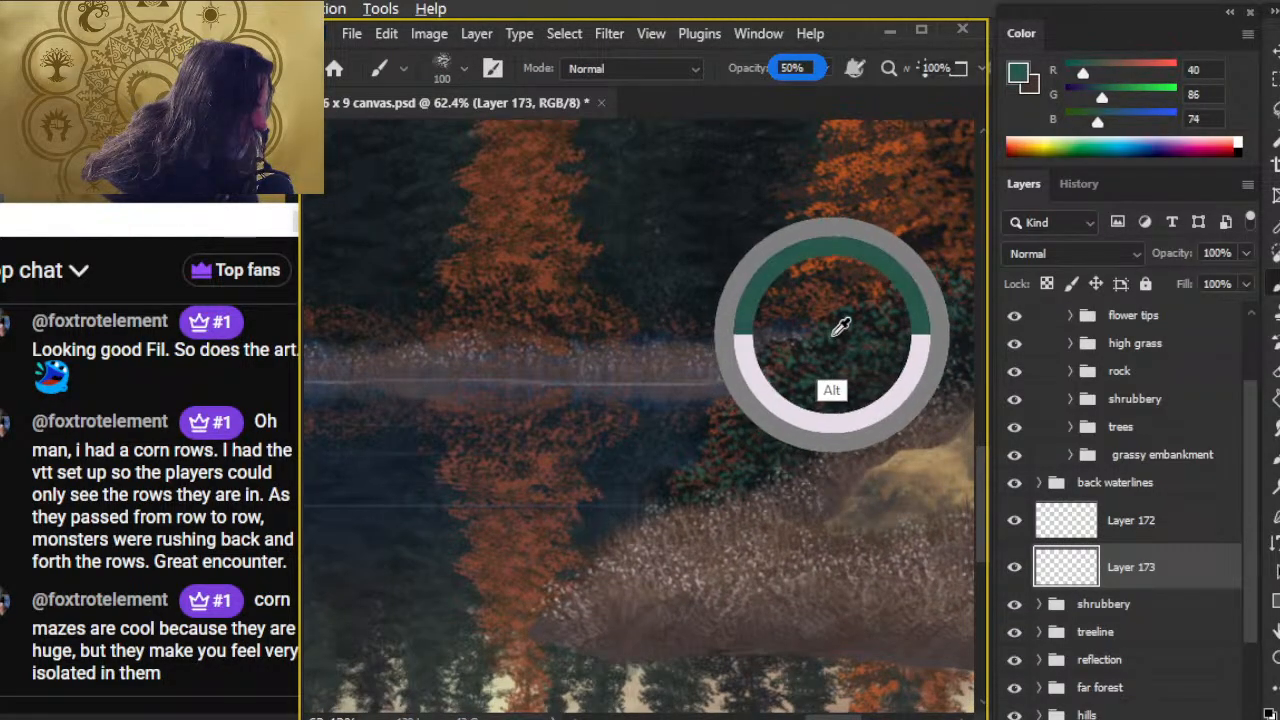
drag(537, 434, 947, 472)
drag(502, 468, 866, 504)
drag(422, 493, 798, 506)
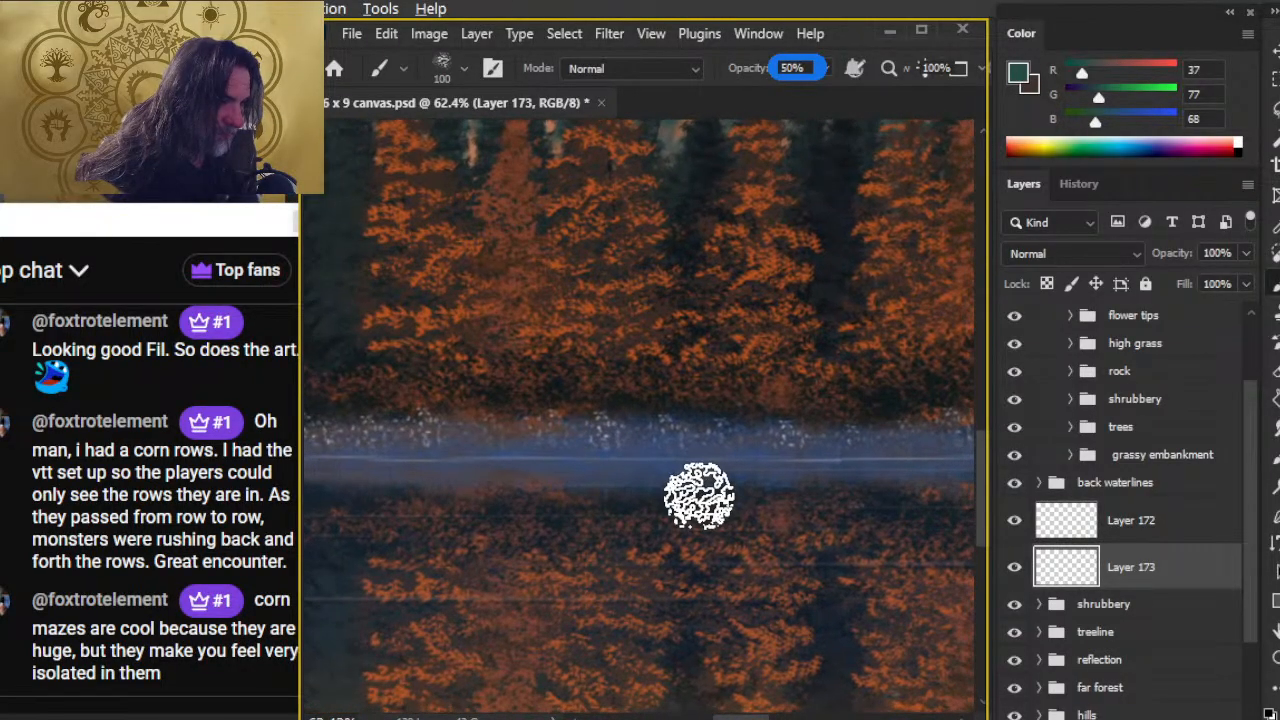
- Replace the Faded Foliage brush with a different foliage brush at 90 px for the far shoreline
right_click(668, 466)
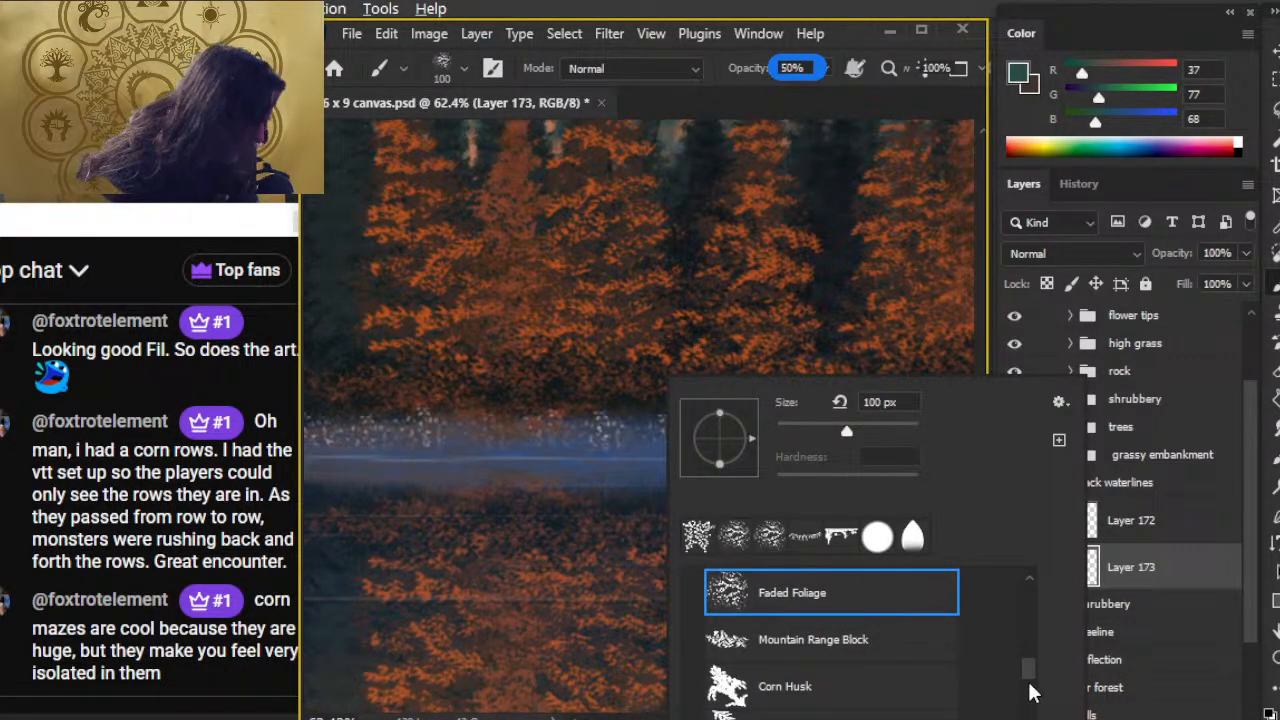
scroll(1030, 690, down, 4)
scroll(1030, 690, up, 1)
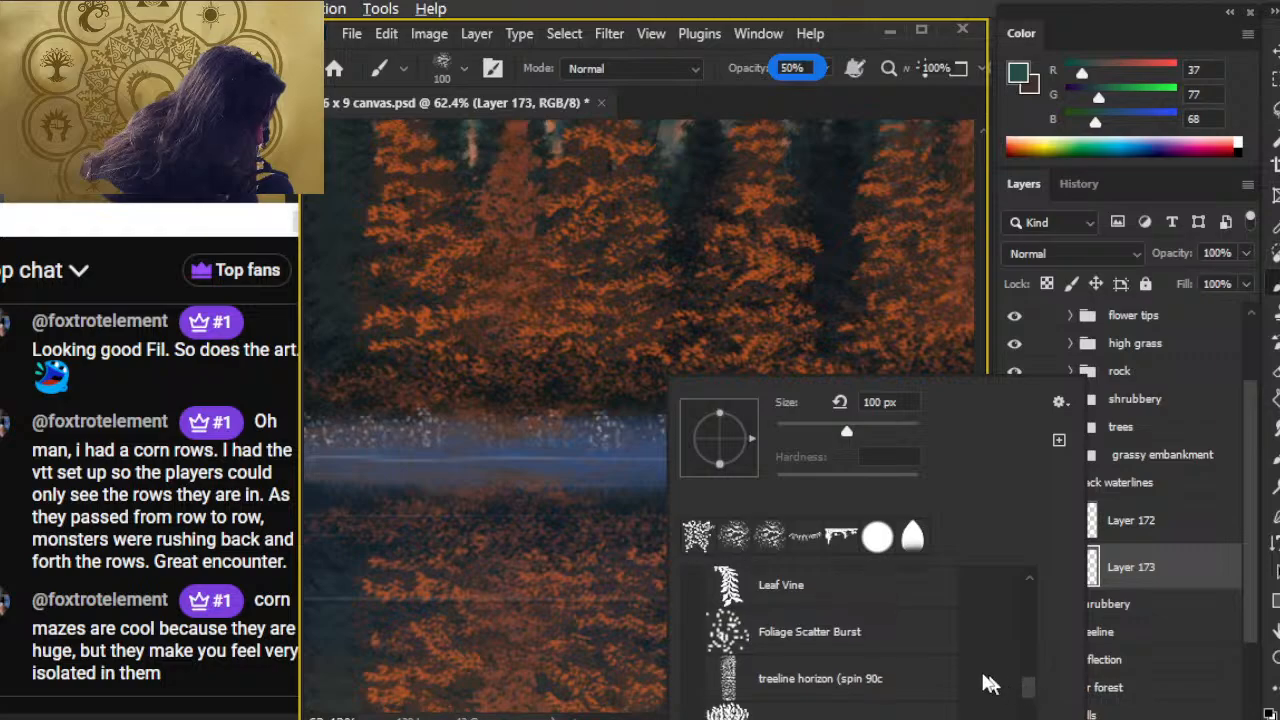
click(752, 113)
drag(480, 472, 791, 459)
key([)
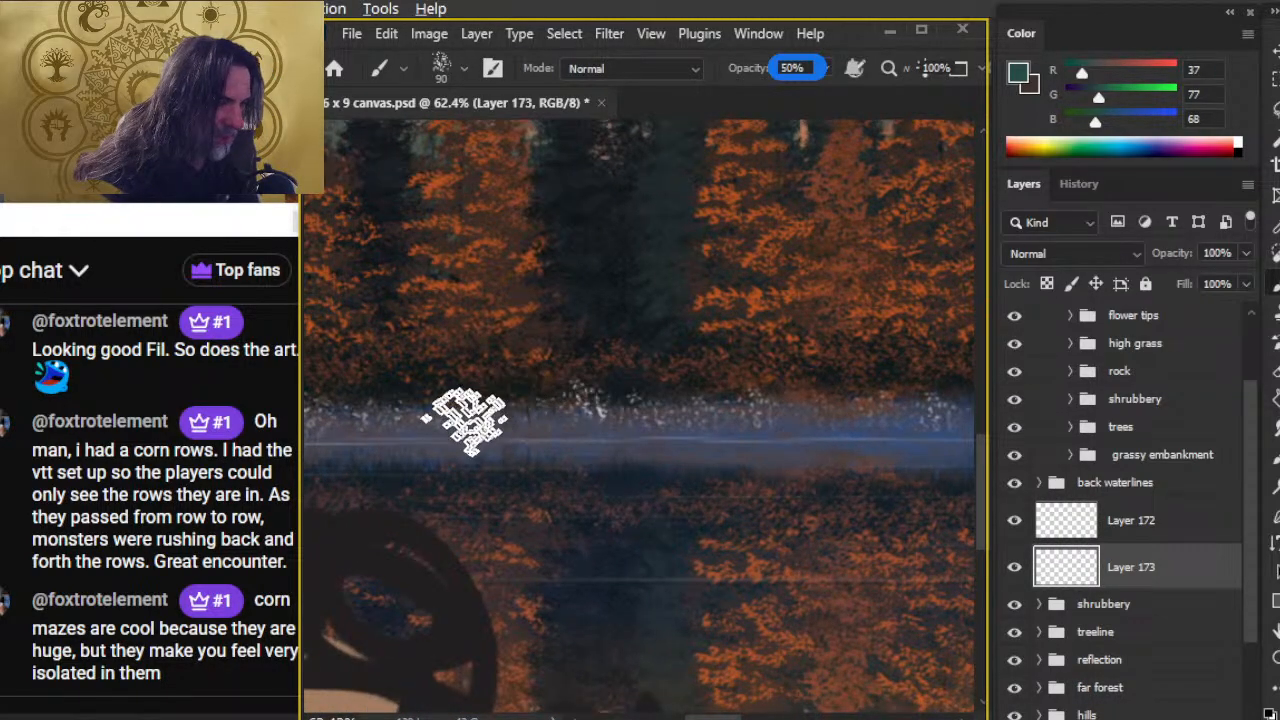
- Hide the treeline group and set the foliage brush to 80 px at 100% opacity
drag(470, 418, 723, 431)
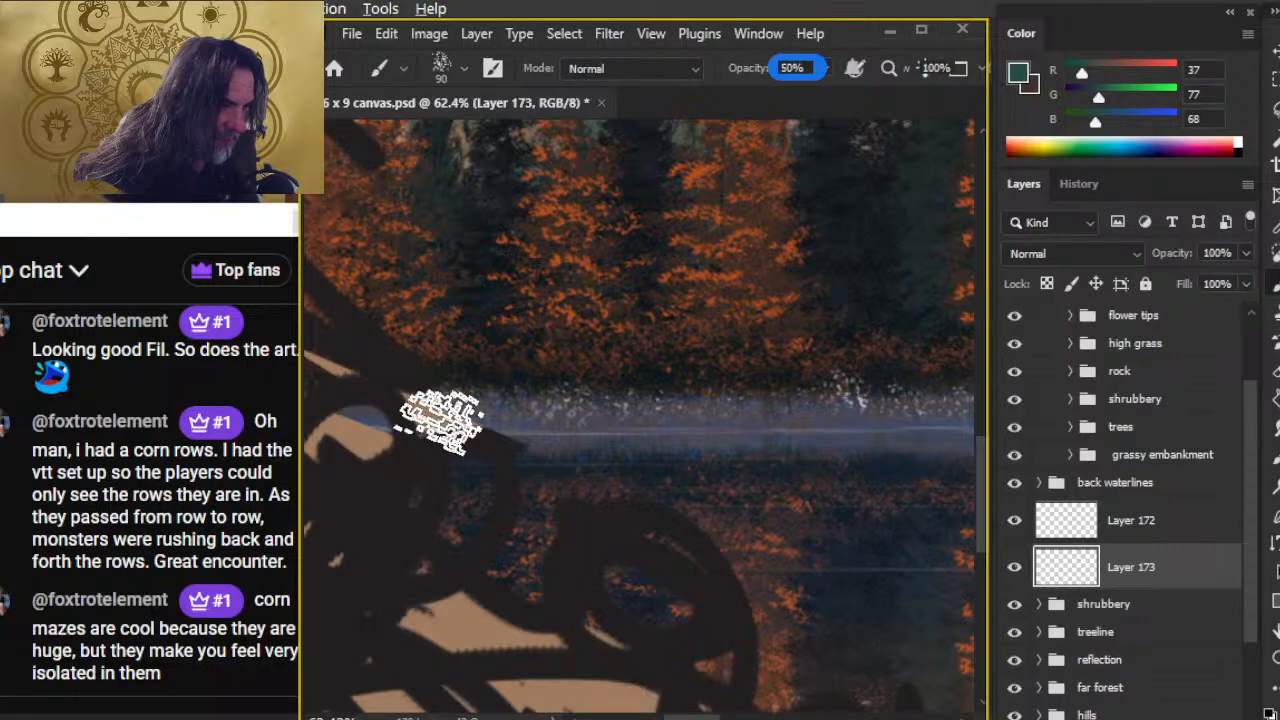
click(1015, 663)
click(1016, 665)
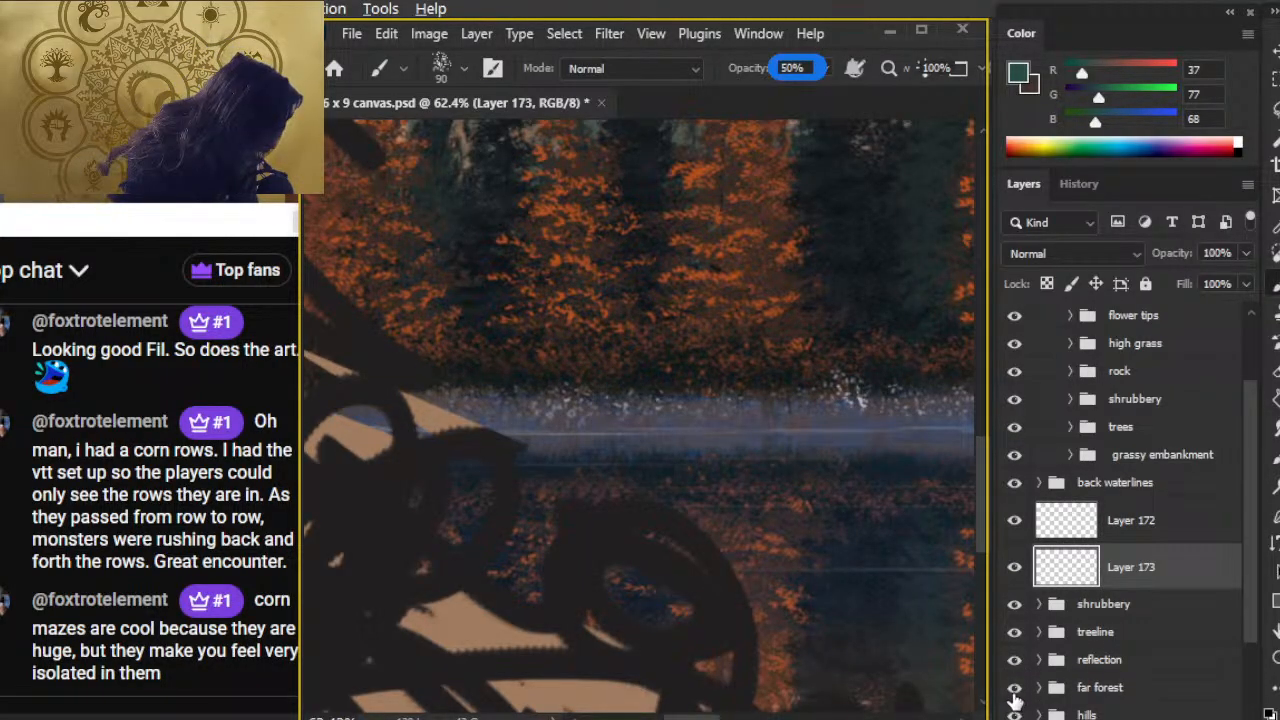
click(1014, 632)
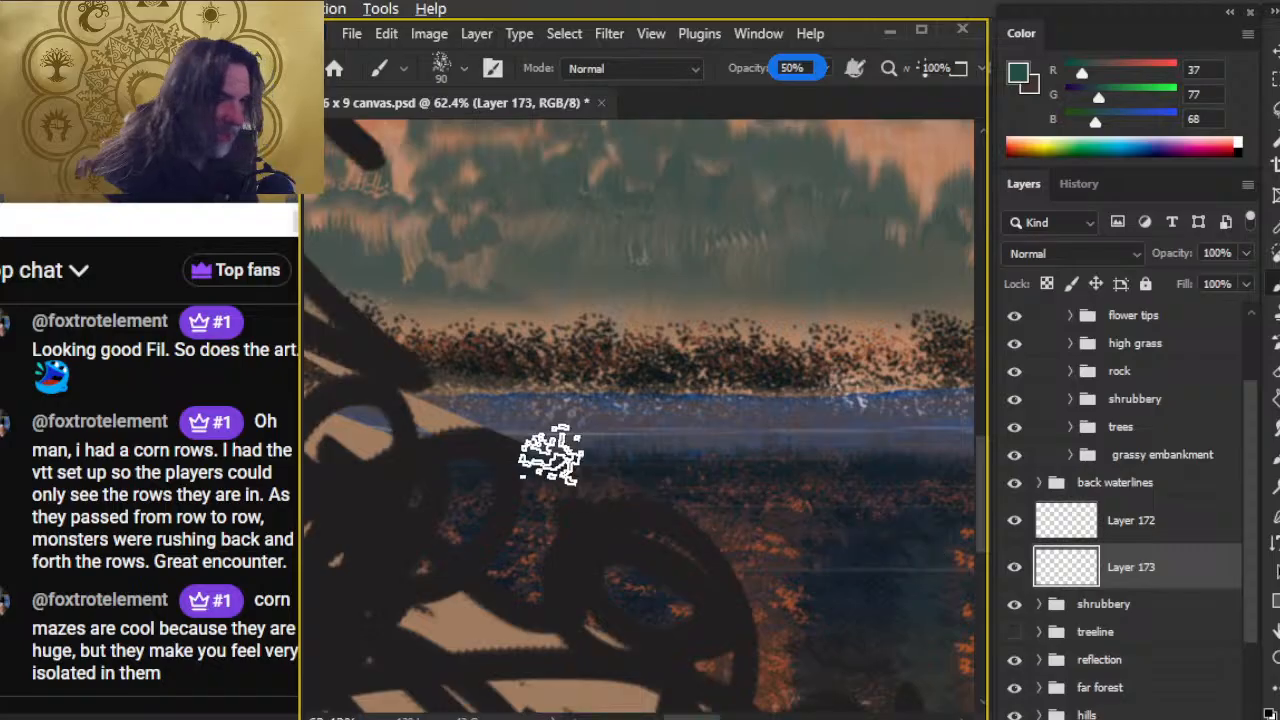
drag(492, 427, 717, 443)
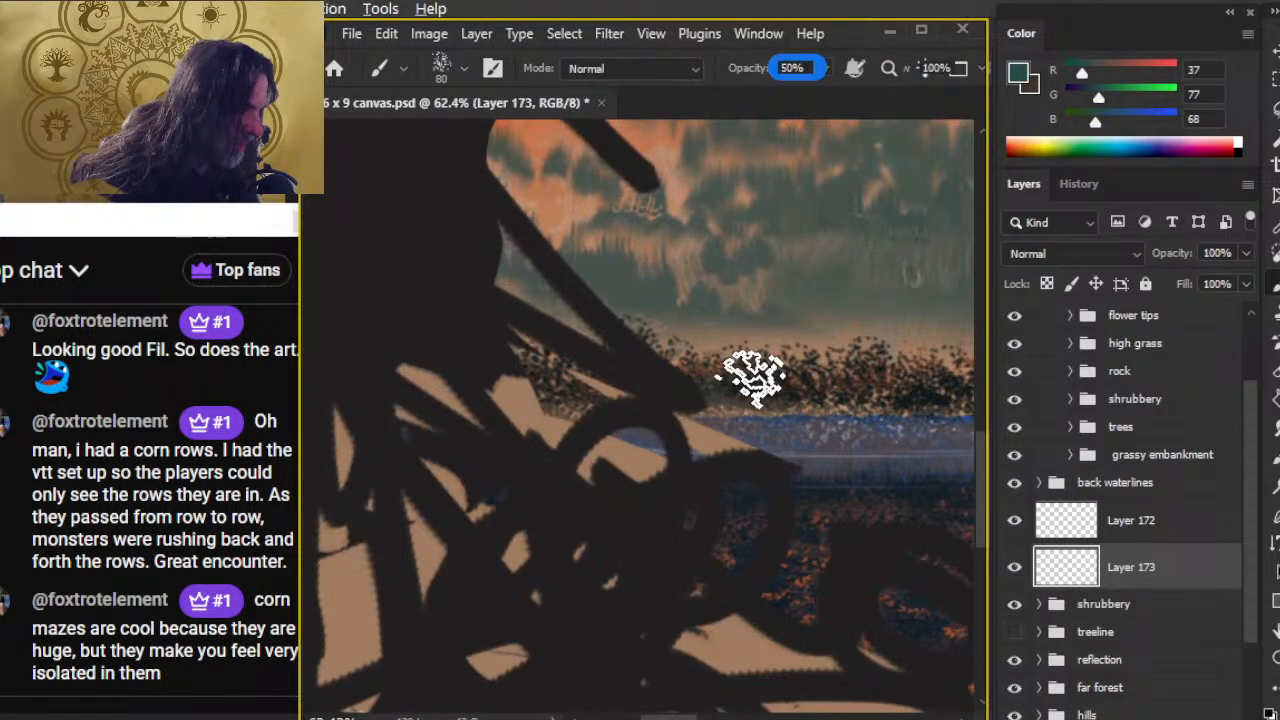
key(bracketleft)
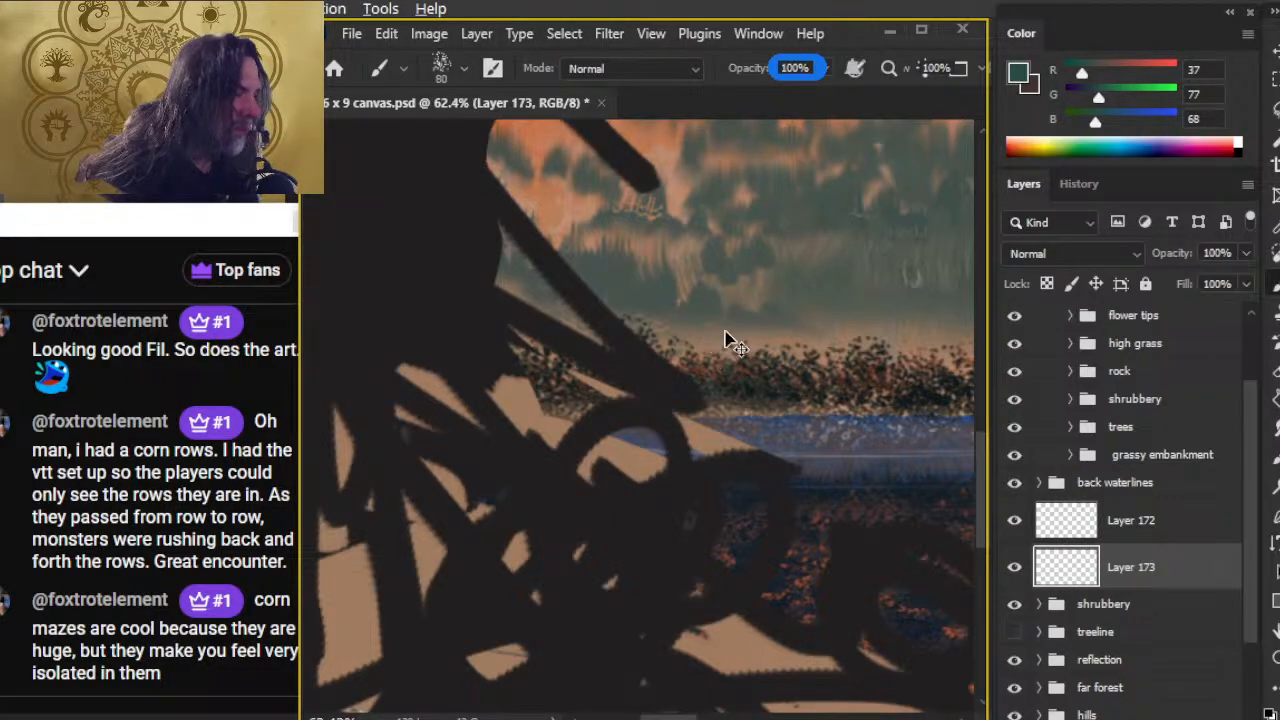
- Paint dark green foliage over the far-shore shrubbery from beside the dark foreground sketch toward the center, undoing stray strokes over the hills and water
drag(593, 395, 536, 375)
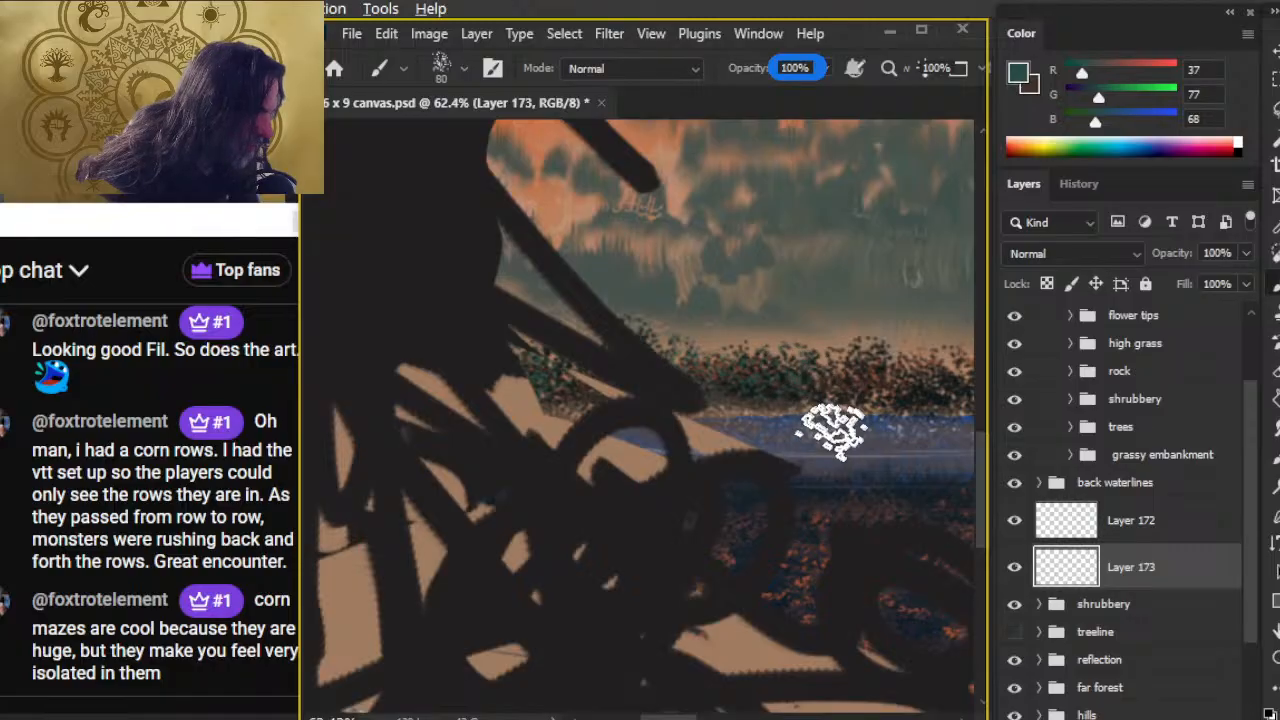
drag(834, 268, 662, 336)
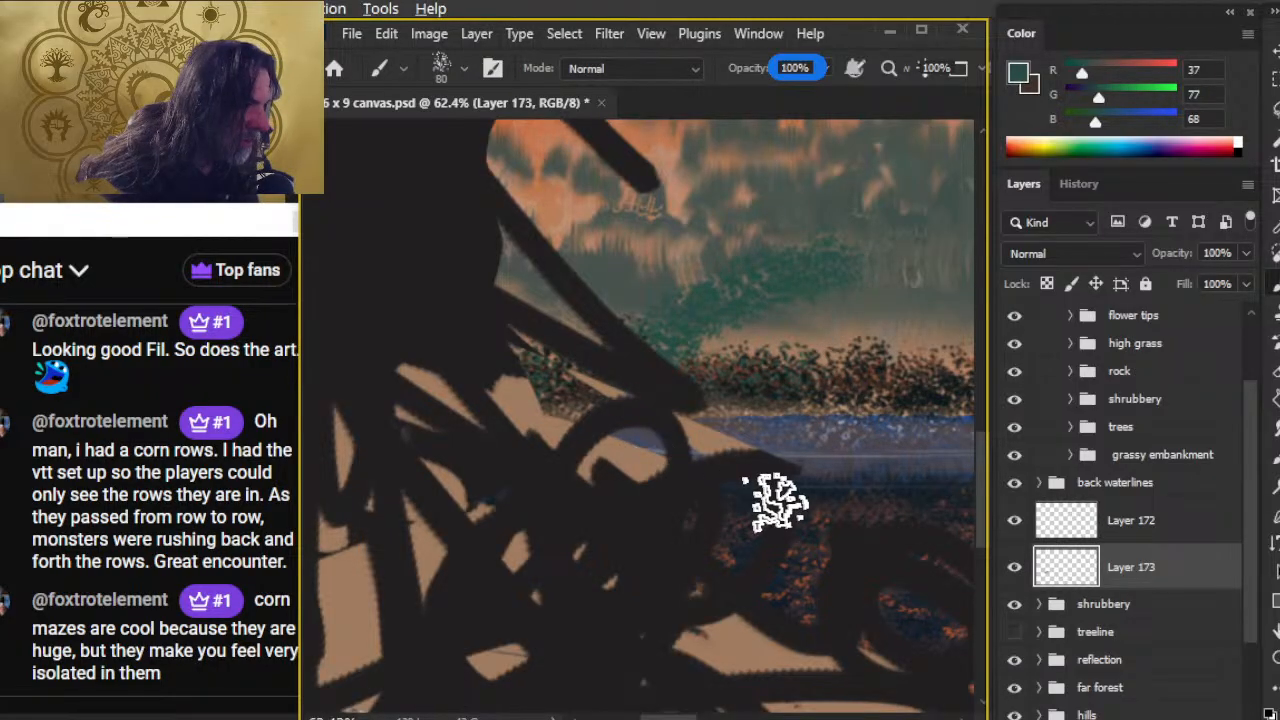
key(ctrl+z)
drag(822, 470, 582, 489)
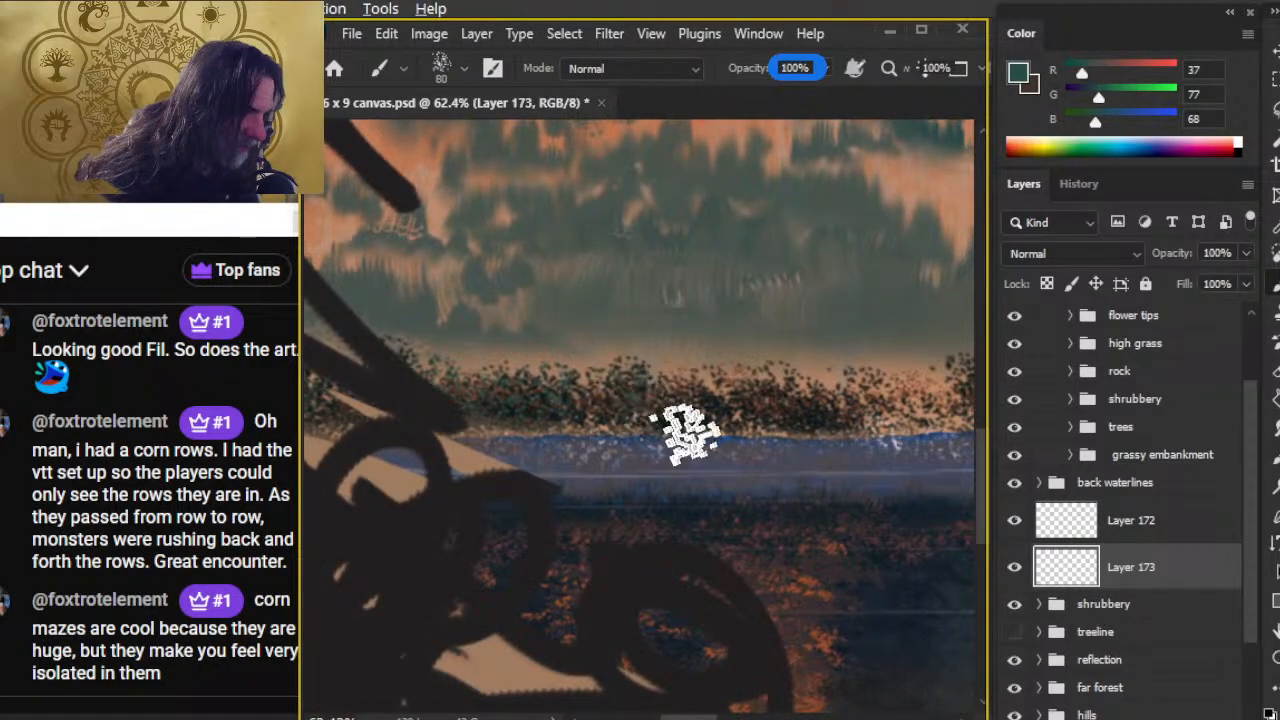
mouse_move(874, 455)
mouse_down()
mouse_move(617, 463)
mouse_move(603, 420)
mouse_up()
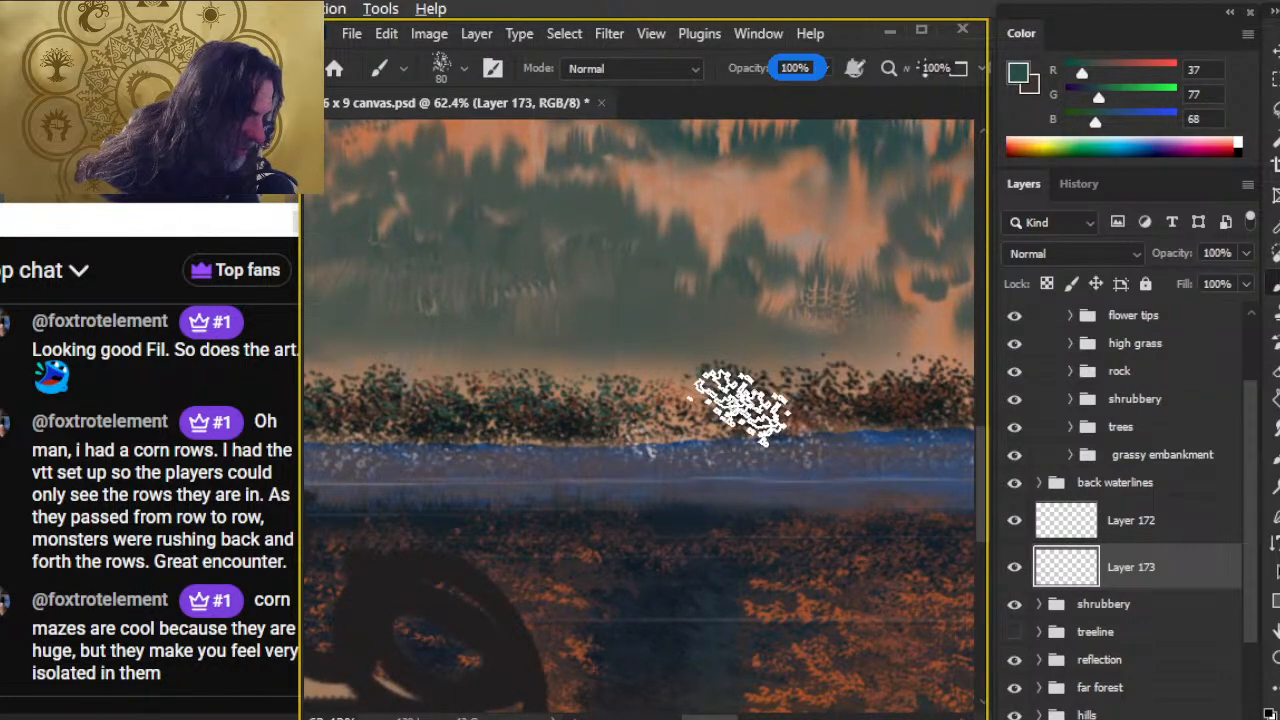
drag(840, 445, 590, 459)
drag(680, 442, 518, 612)
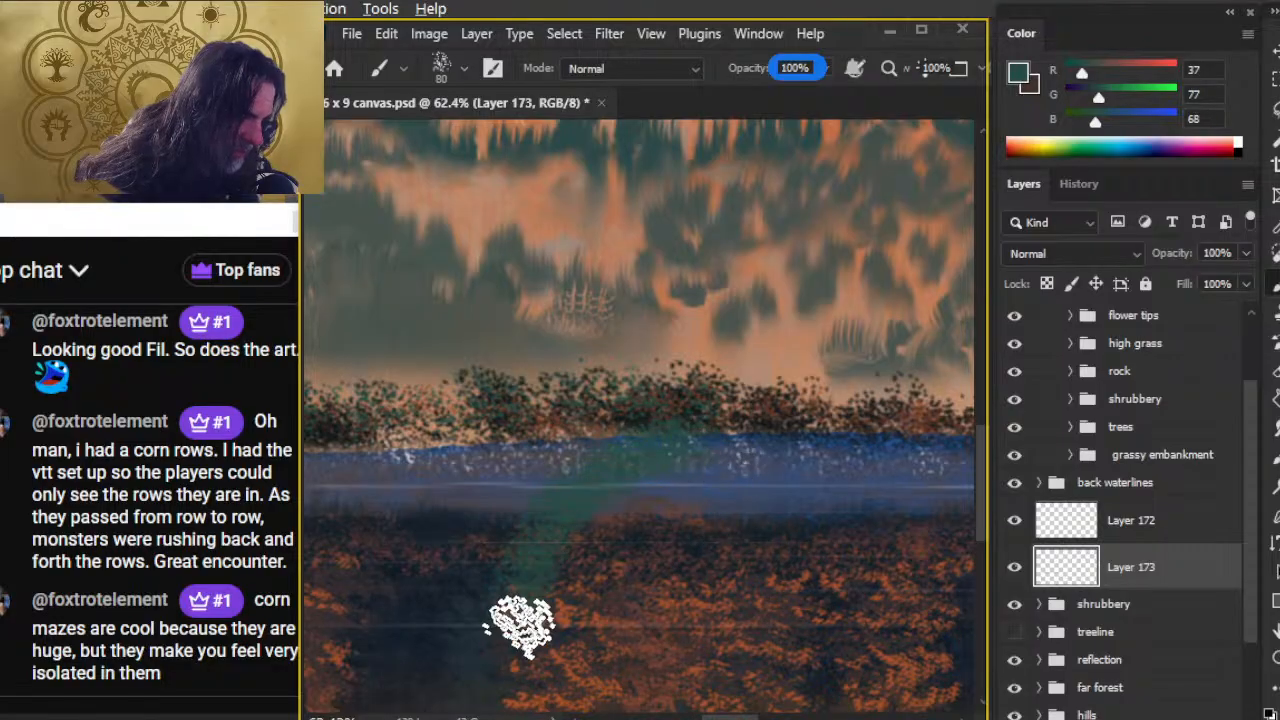
key(ctrl+z)
- Continue the dark green foliage along the far-shore shrubbery from the center to the large bush above the embankment
drag(812, 480, 582, 470)
mouse_move(691, 404)
mouse_down()
mouse_move(757, 406)
mouse_move(851, 374)
mouse_up()
drag(743, 477, 505, 485)
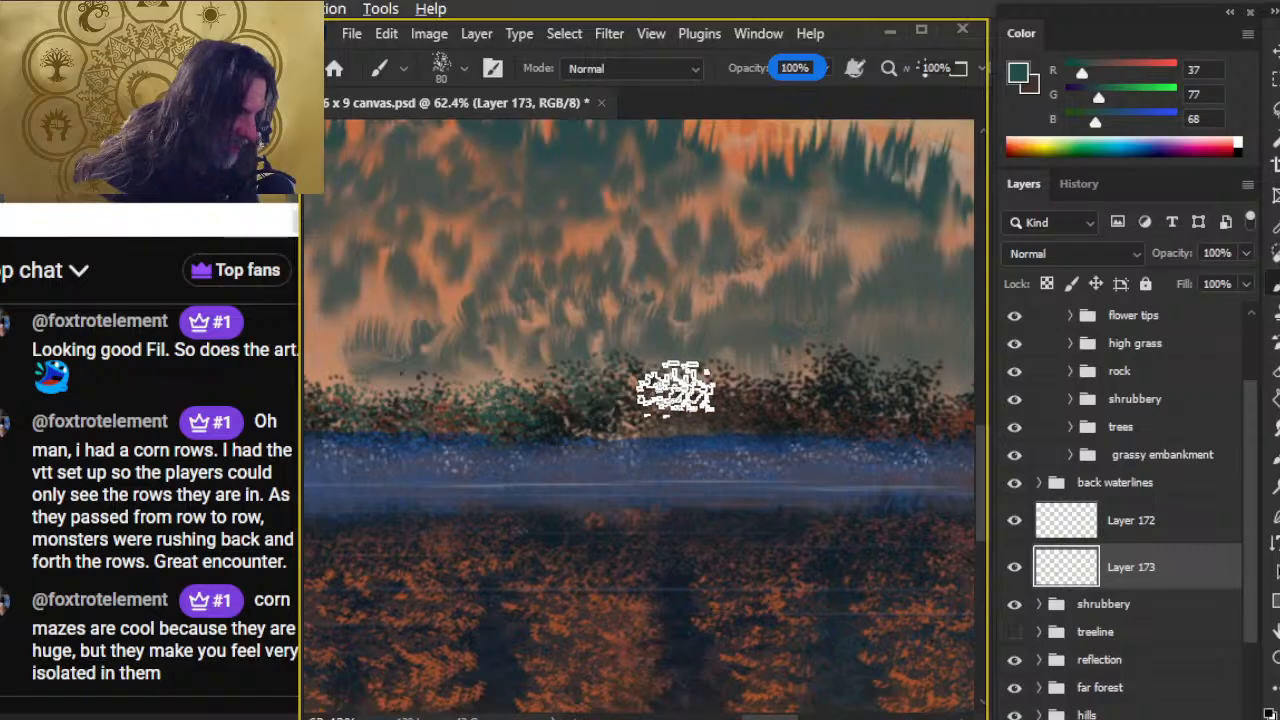
drag(829, 451, 693, 460)
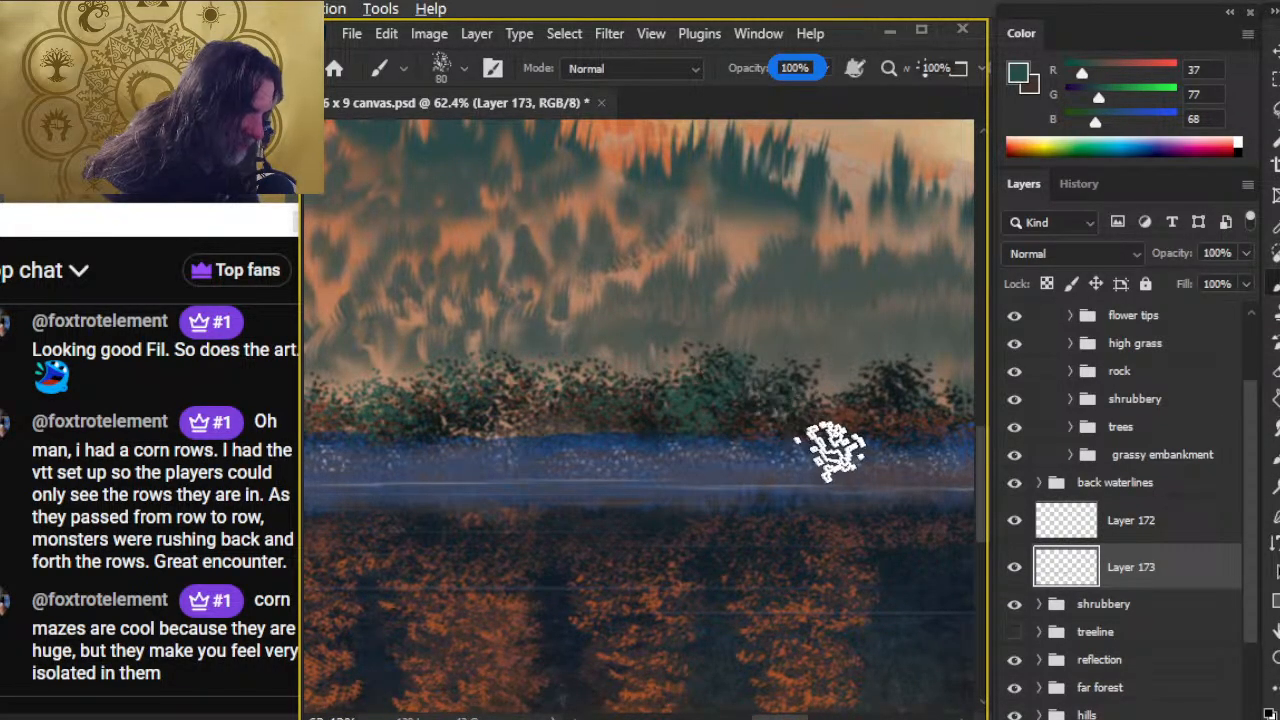
mouse_move(864, 447)
mouse_down()
mouse_move(614, 477)
mouse_move(618, 446)
mouse_up()
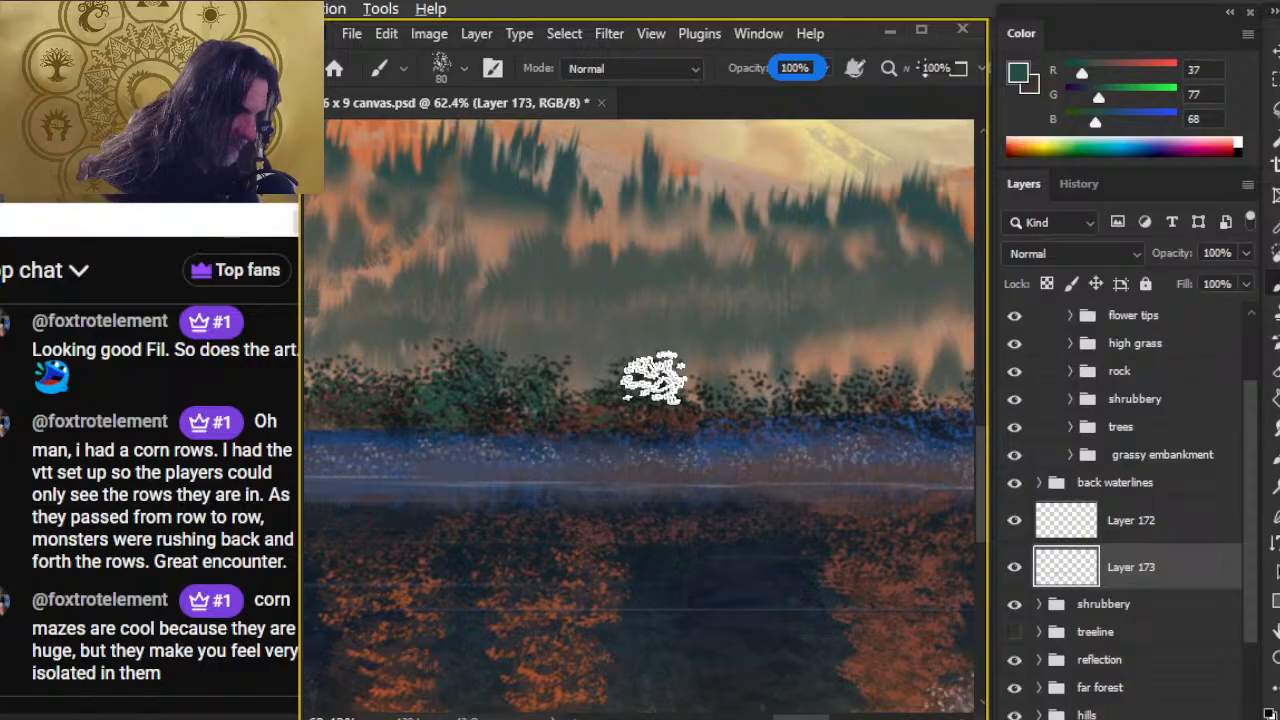
drag(723, 491, 463, 455)
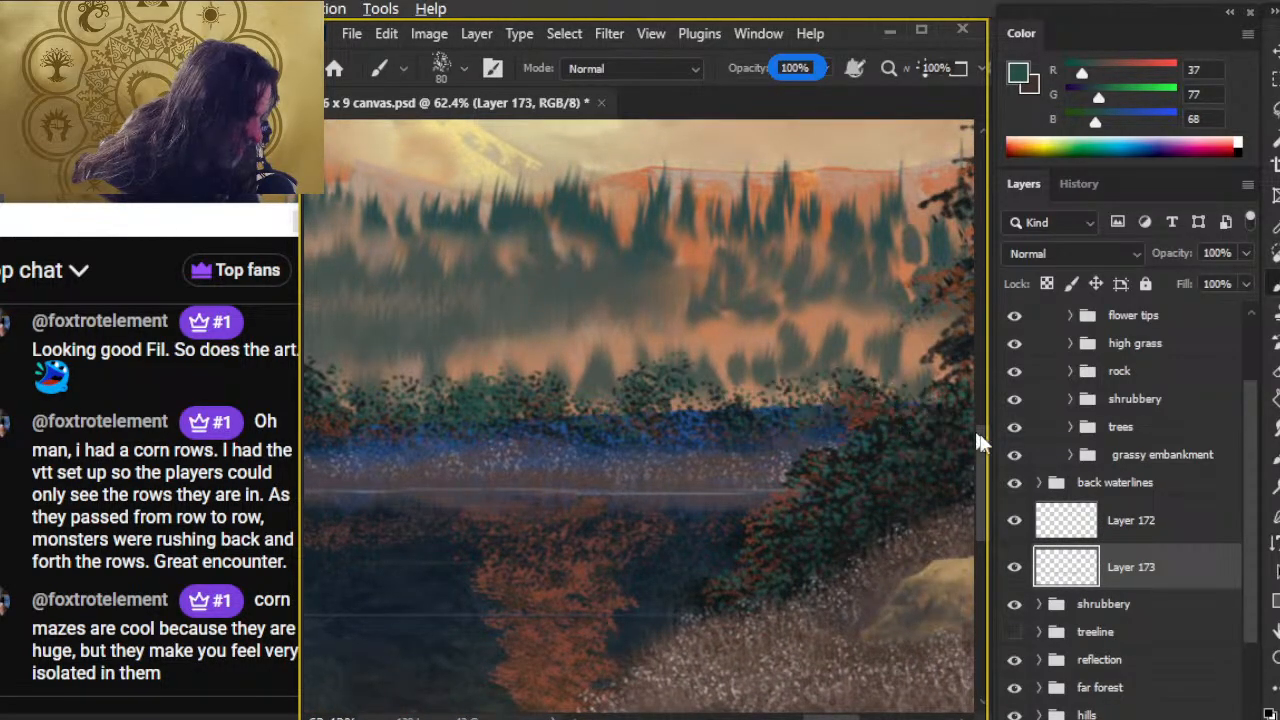
- Show the treeline group again and softly fade the new green foliage on Layer 173 along the shoreline with the Eraser at 40% opacity
click(1012, 632)
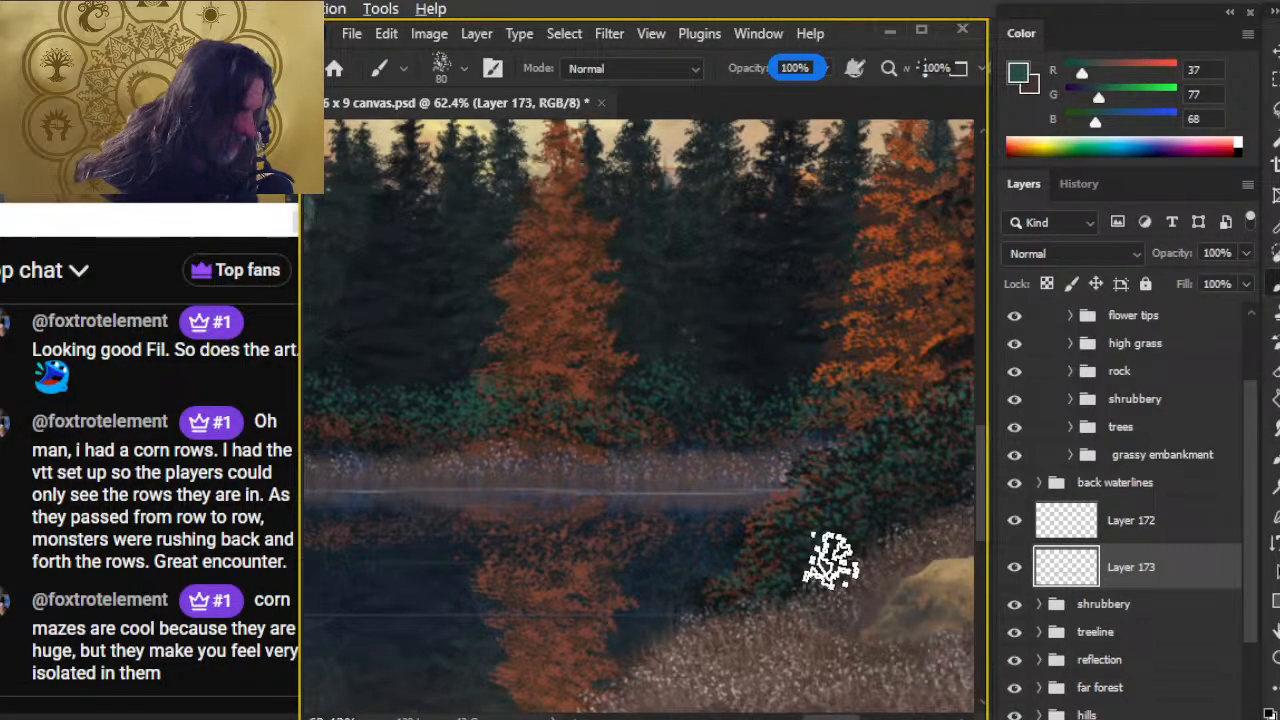
key(e)
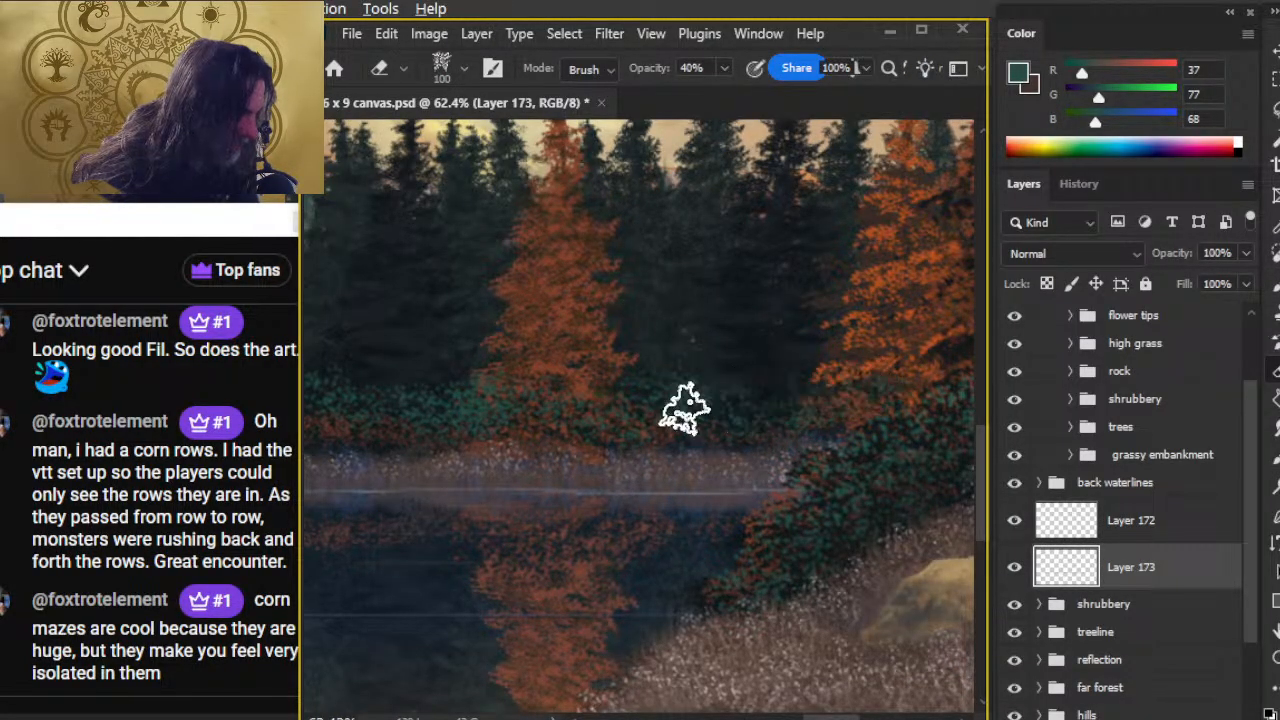
drag(582, 566, 832, 561)
drag(577, 509, 845, 540)
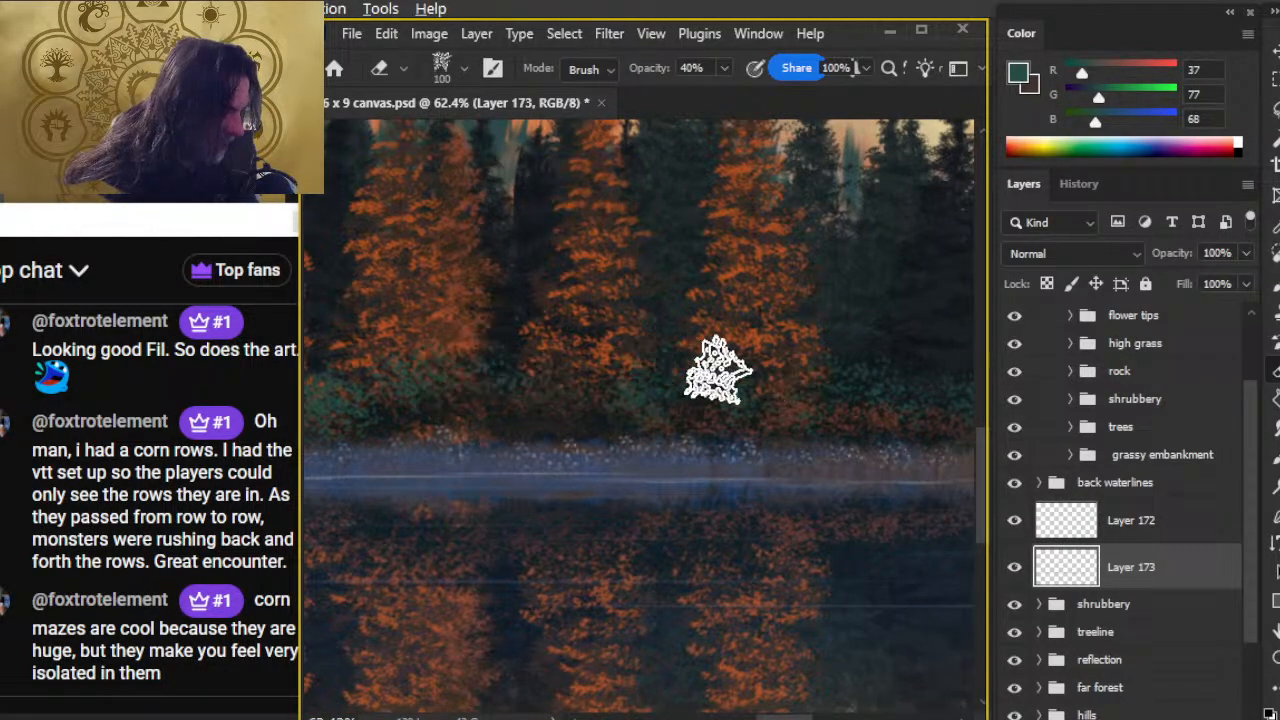
drag(640, 490, 802, 580)
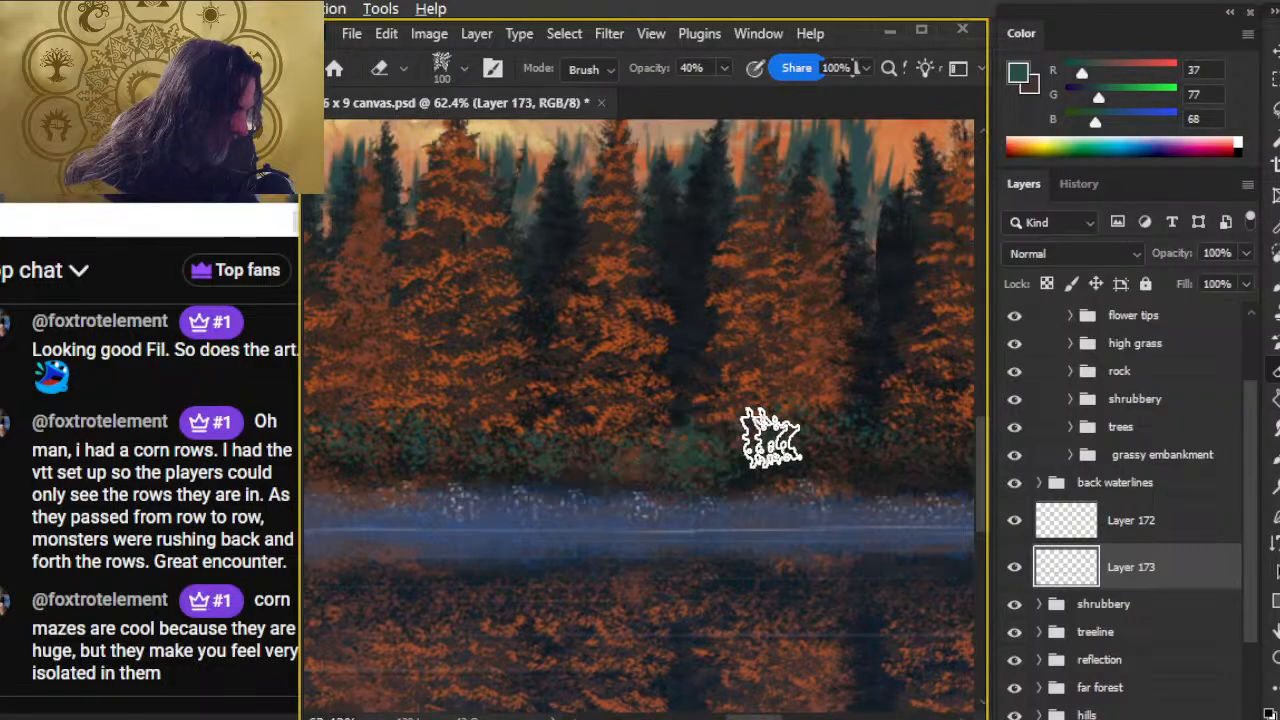
drag(599, 600, 733, 608)
drag(497, 610, 838, 611)
mouse_move(509, 596)
mouse_down()
mouse_move(689, 634)
mouse_move(789, 634)
mouse_up()
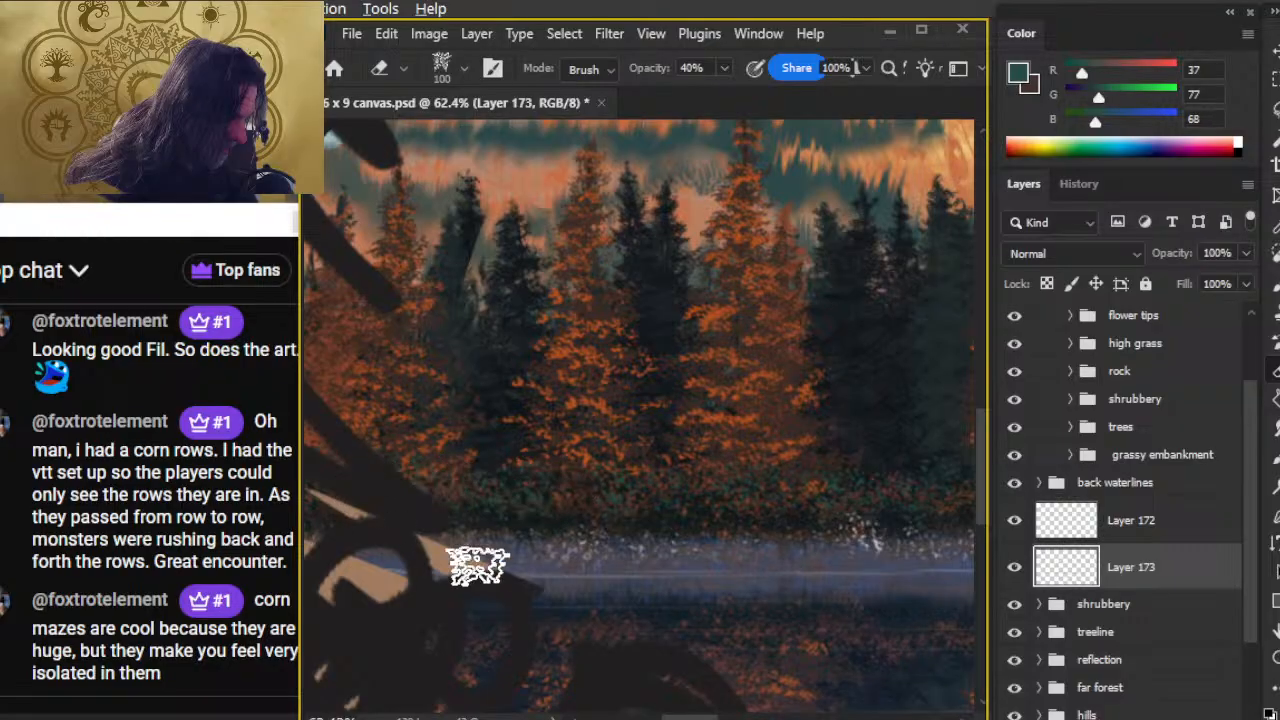
- Select Layer 172 and softly fade its pale lilac flecks along the far shoreline with the Eraser at 40% opacity
key(z)
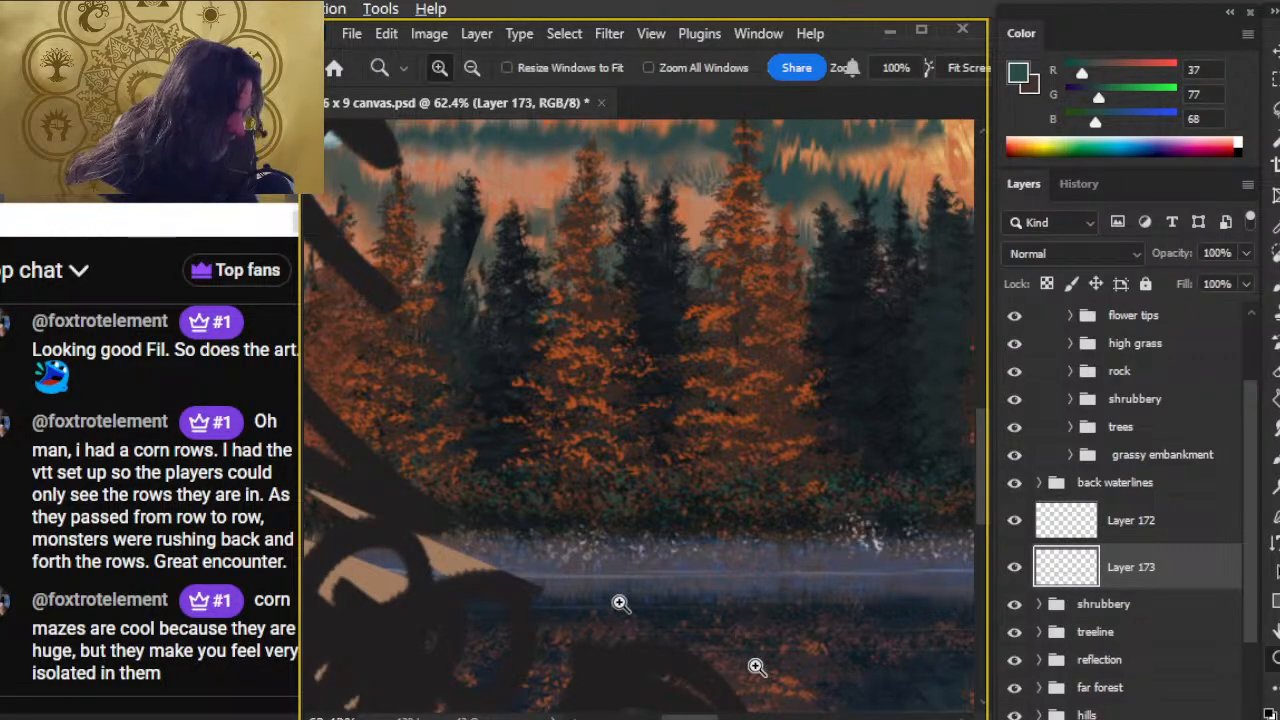
click(1128, 538)
key(e)
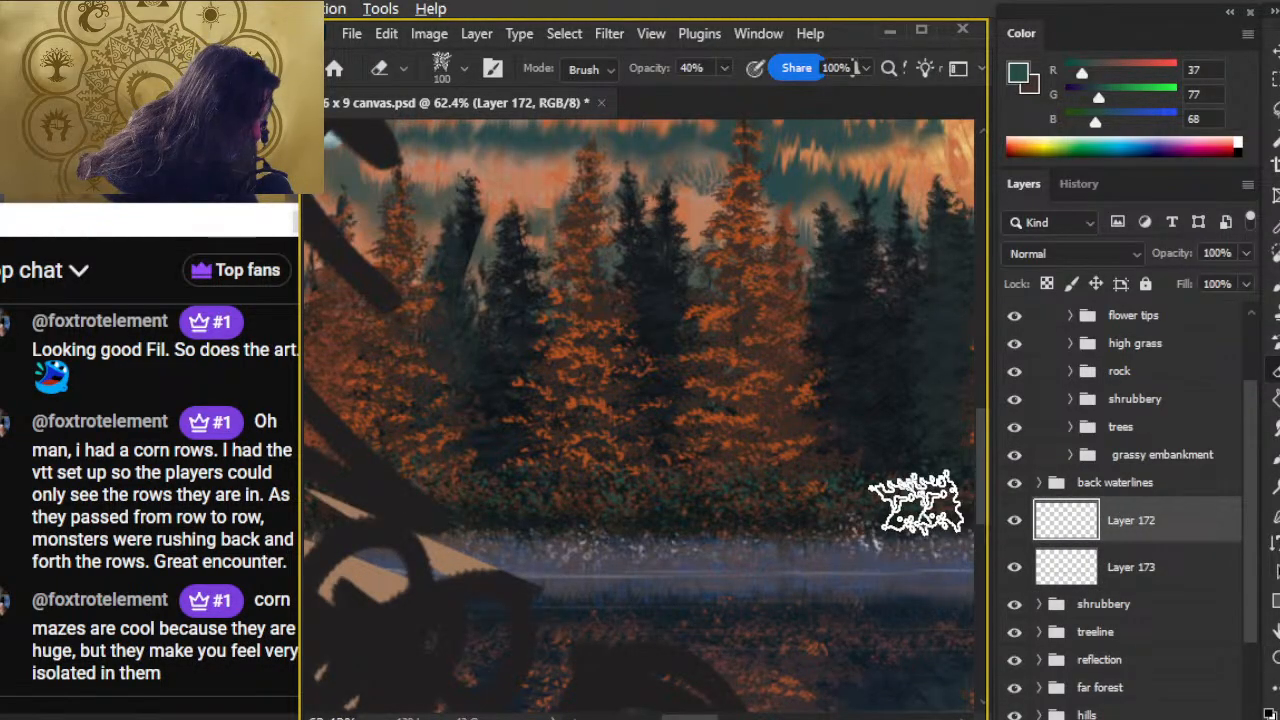
drag(823, 620, 410, 567)
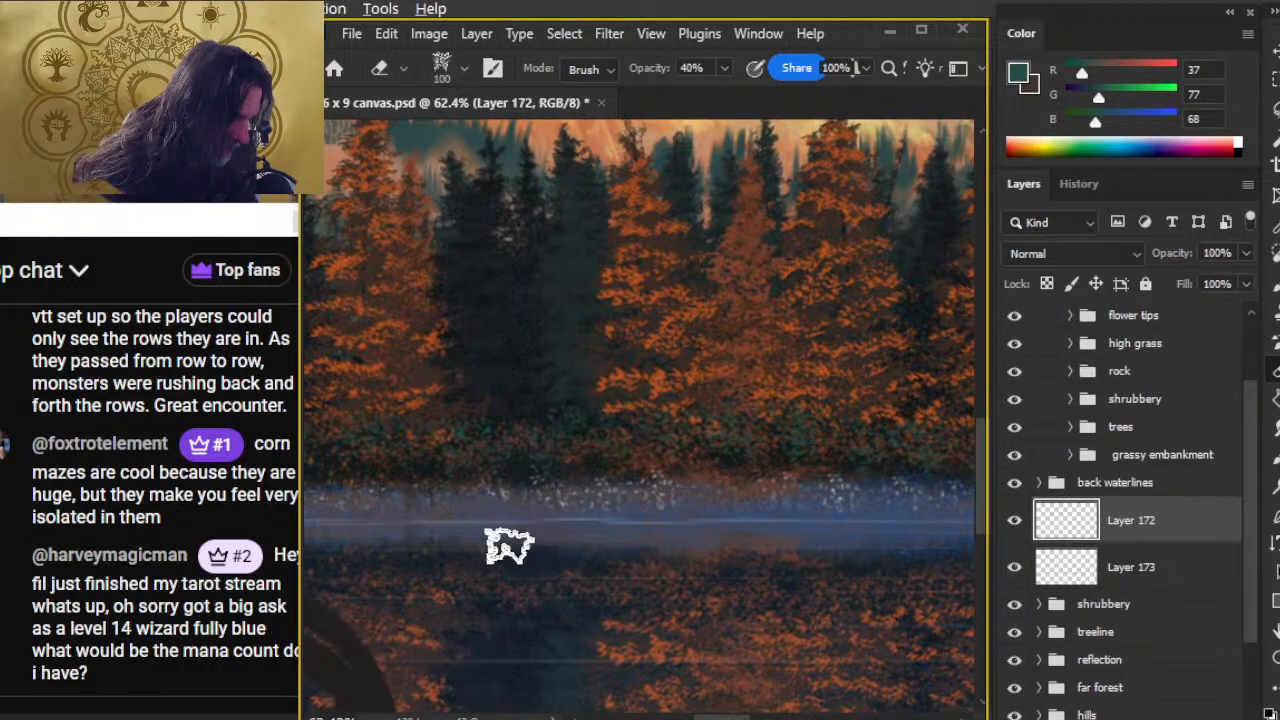
mouse_move(731, 517)
mouse_down()
mouse_move(653, 558)
mouse_move(586, 463)
mouse_up()
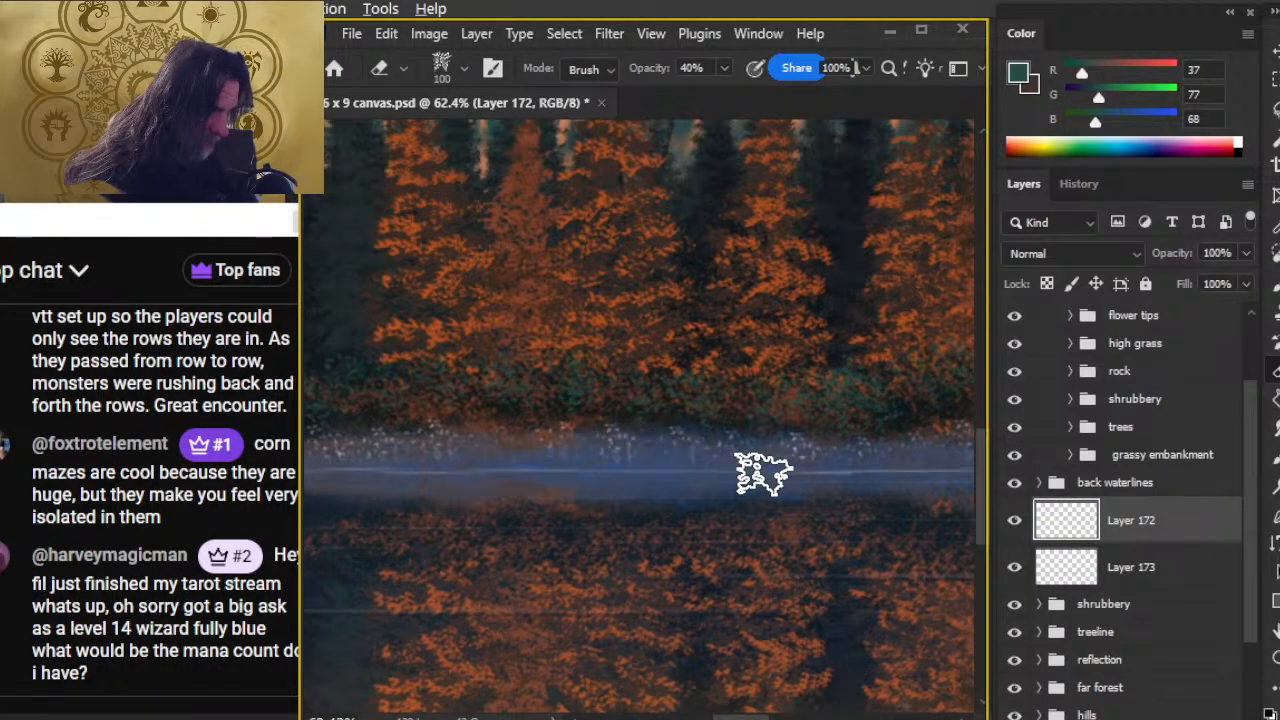
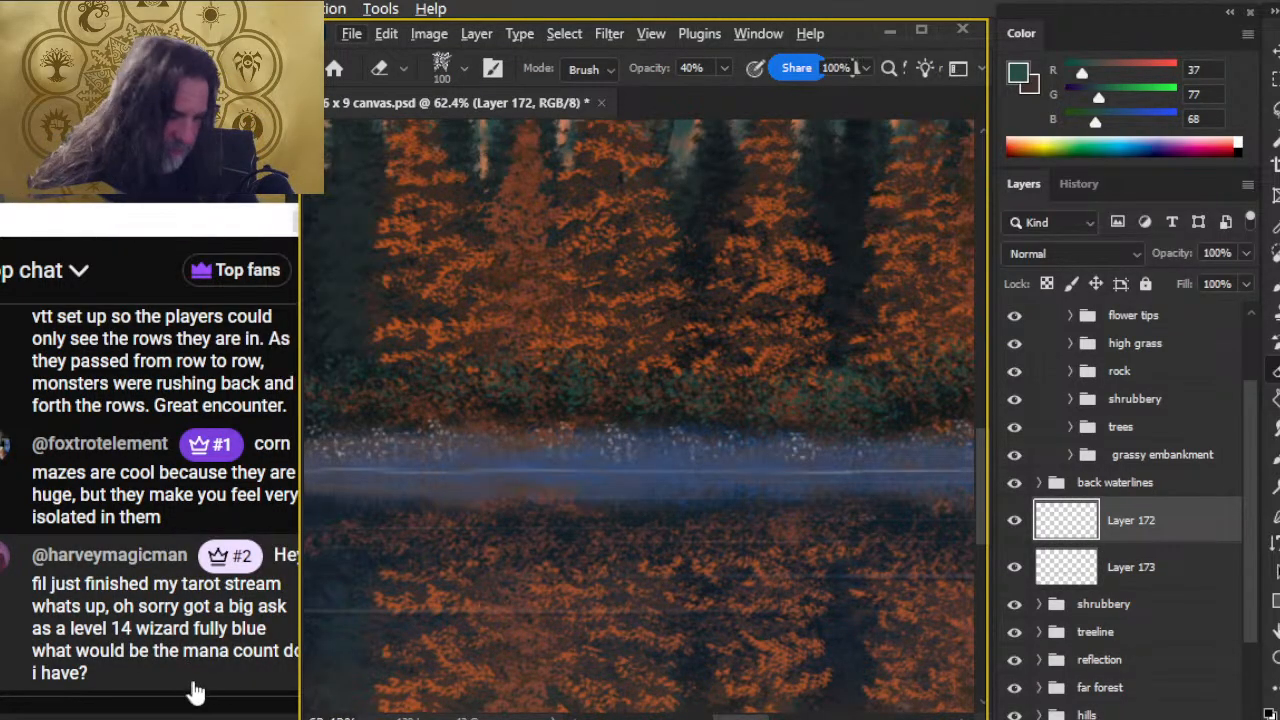
- Switch to Chrome and open the saved "martial" tab group with the Martial Powers & Color Mana document from a new tab
key(alt+Tab)
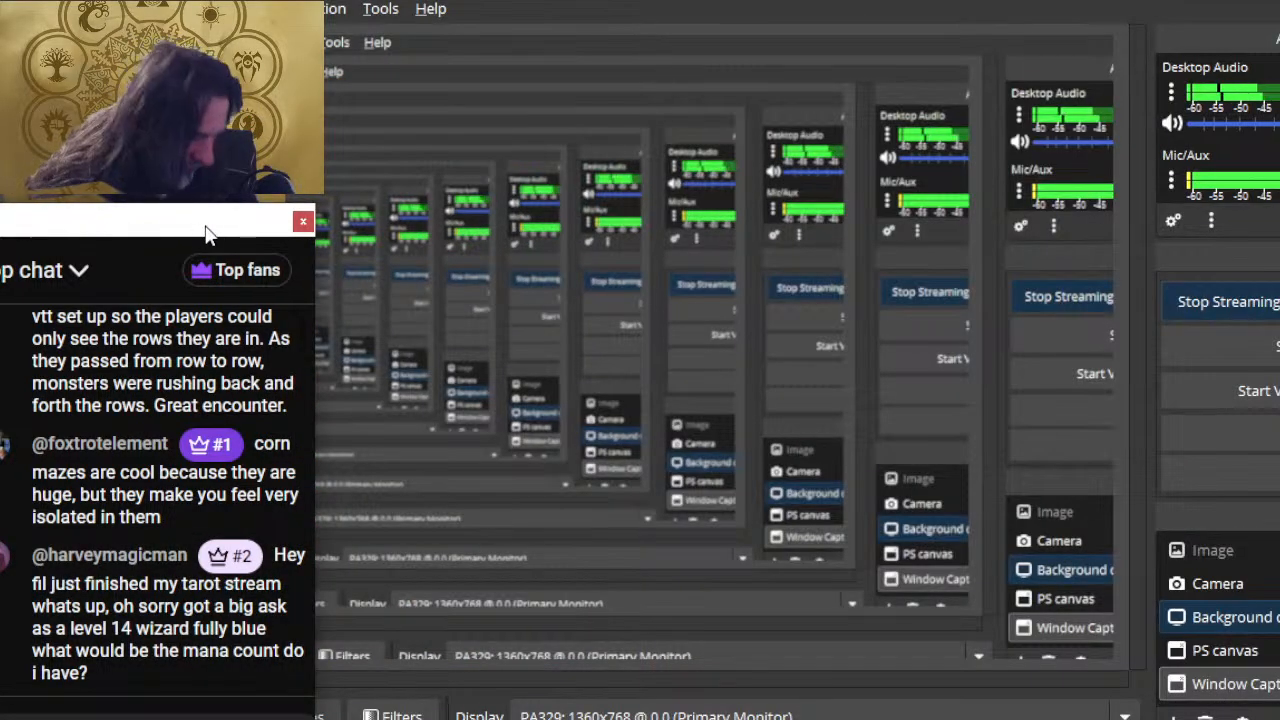
key(alt+Tab)
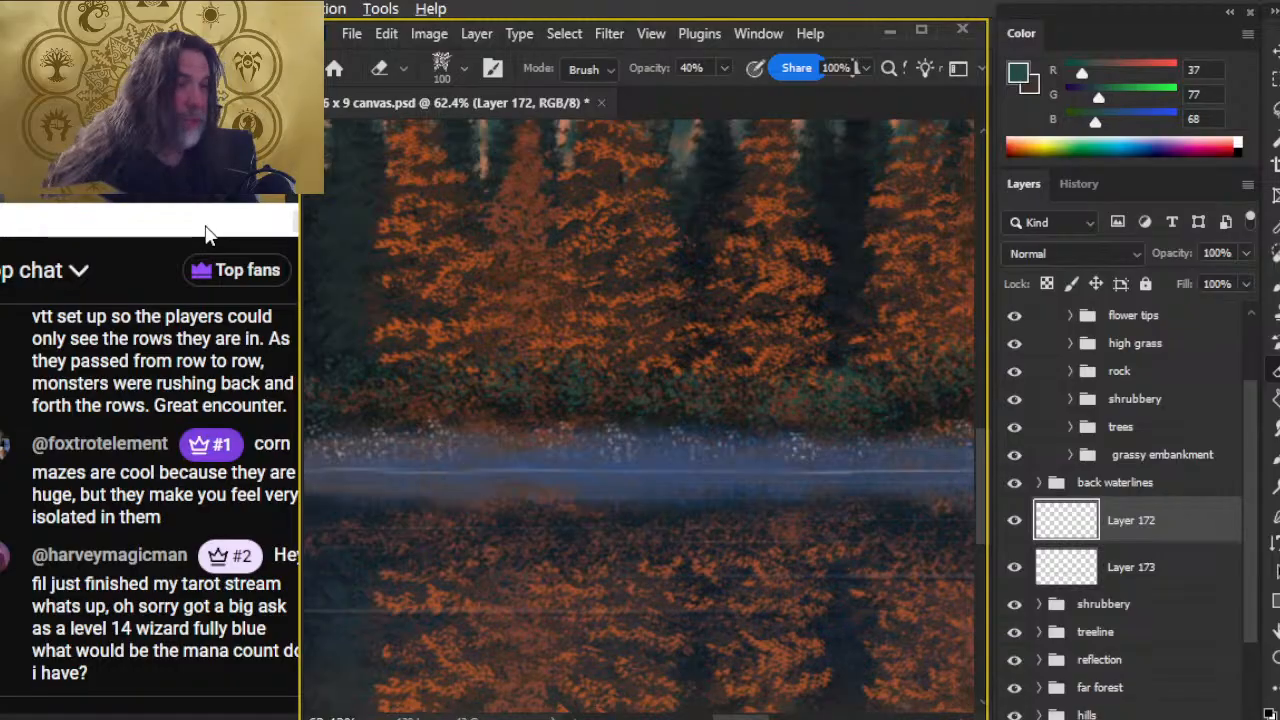
key(alt+Tab)
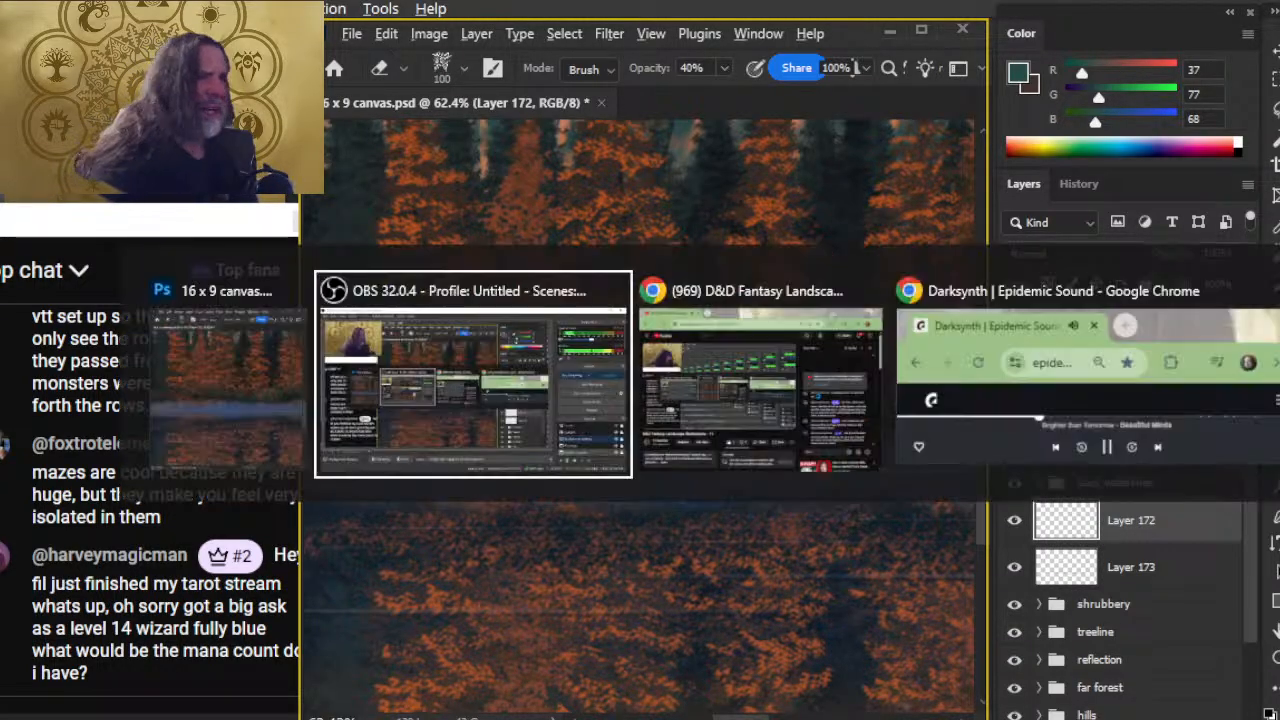
key(alt+shift+Tab)
key(alt+Tab)
key(alt+Tab)
key(alt+Tab)
key(alt+Tab)
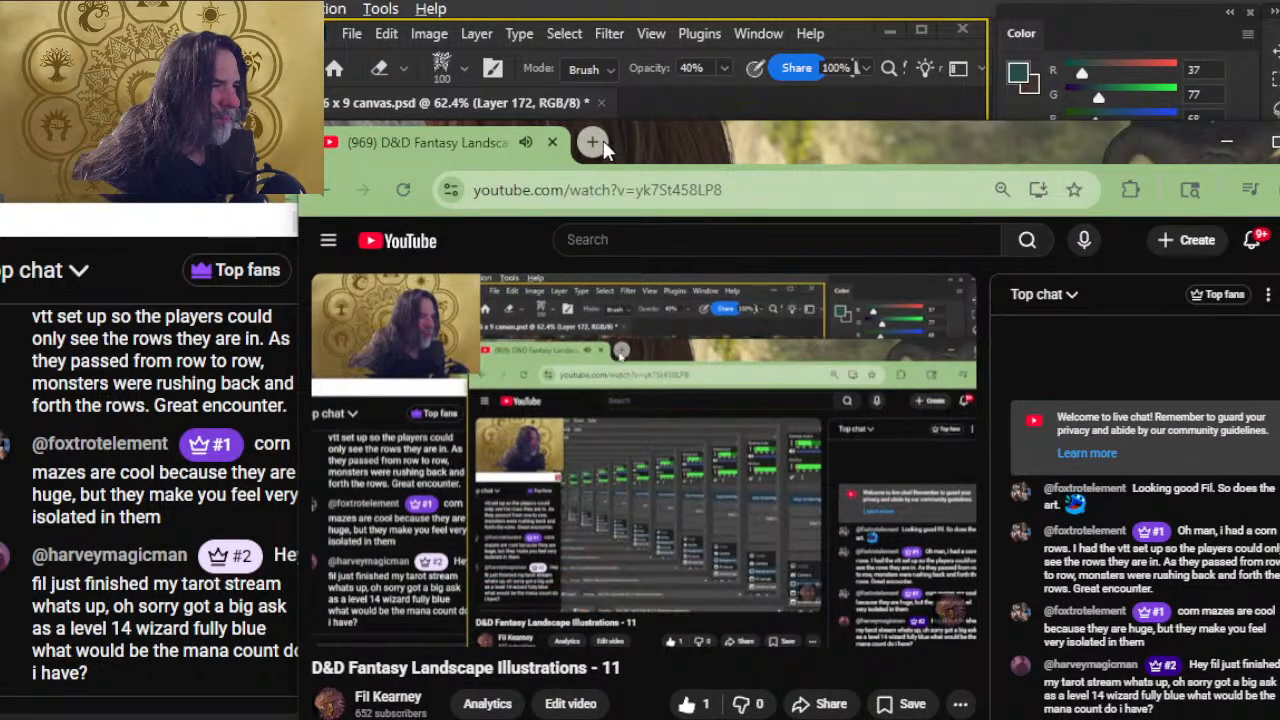
click(598, 146)
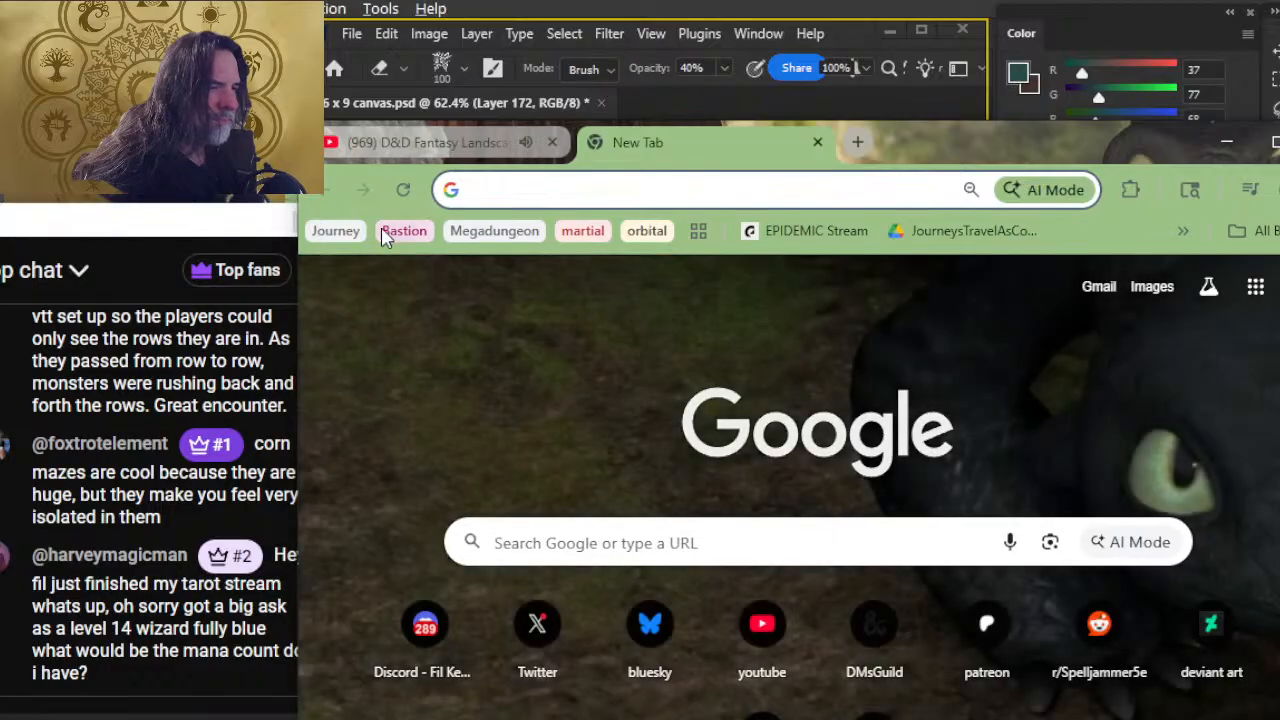
click(585, 236)
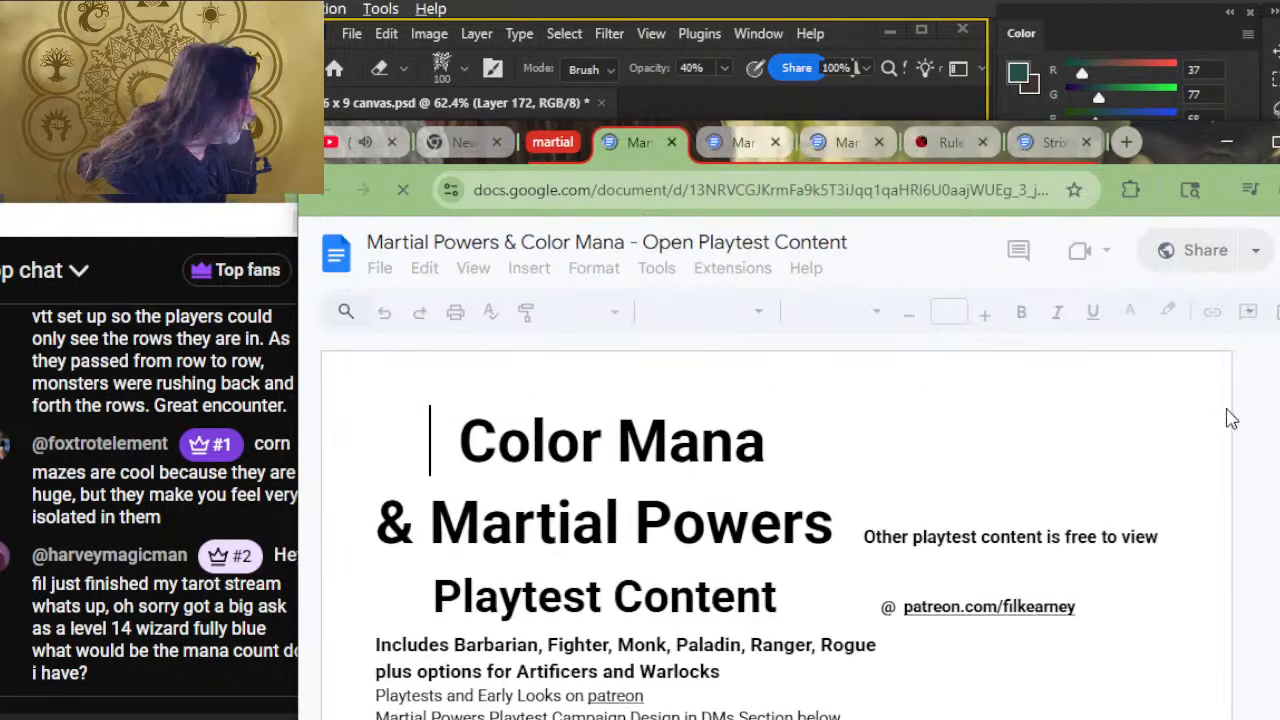
- Search the Martial Powers & Color Mana document for "wizard"
key(ctrl+f)
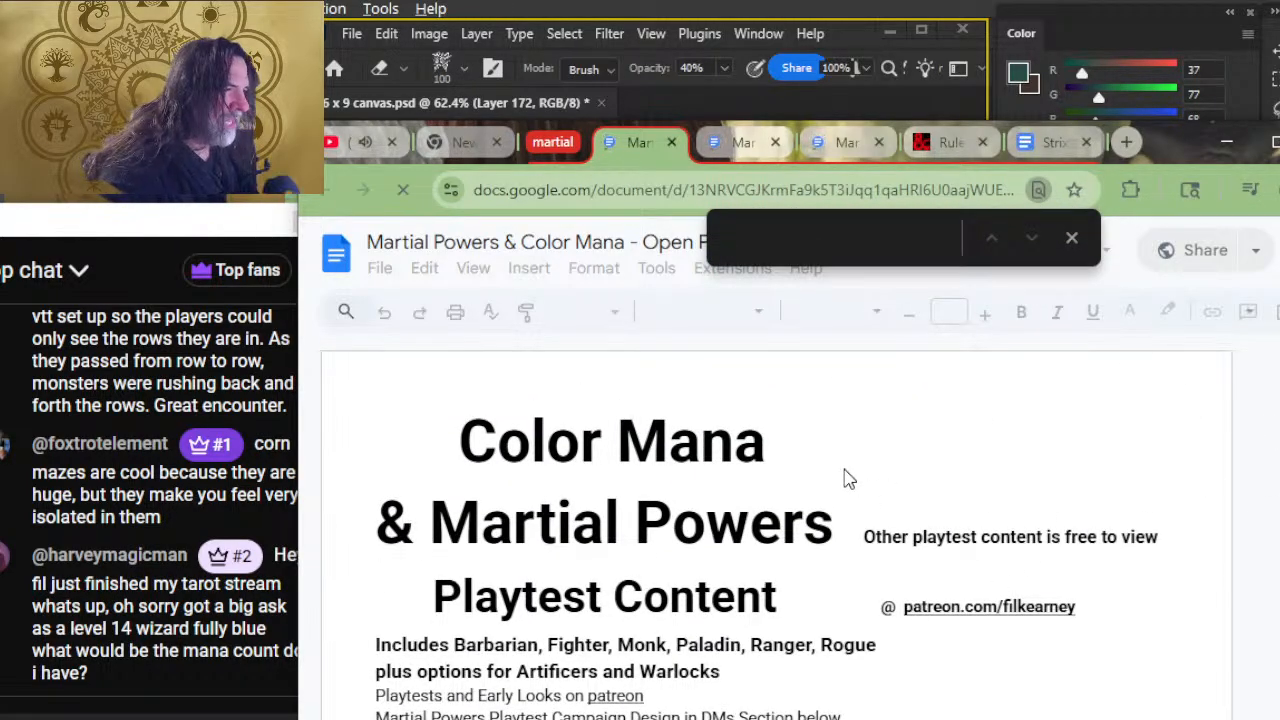
text(wizard)
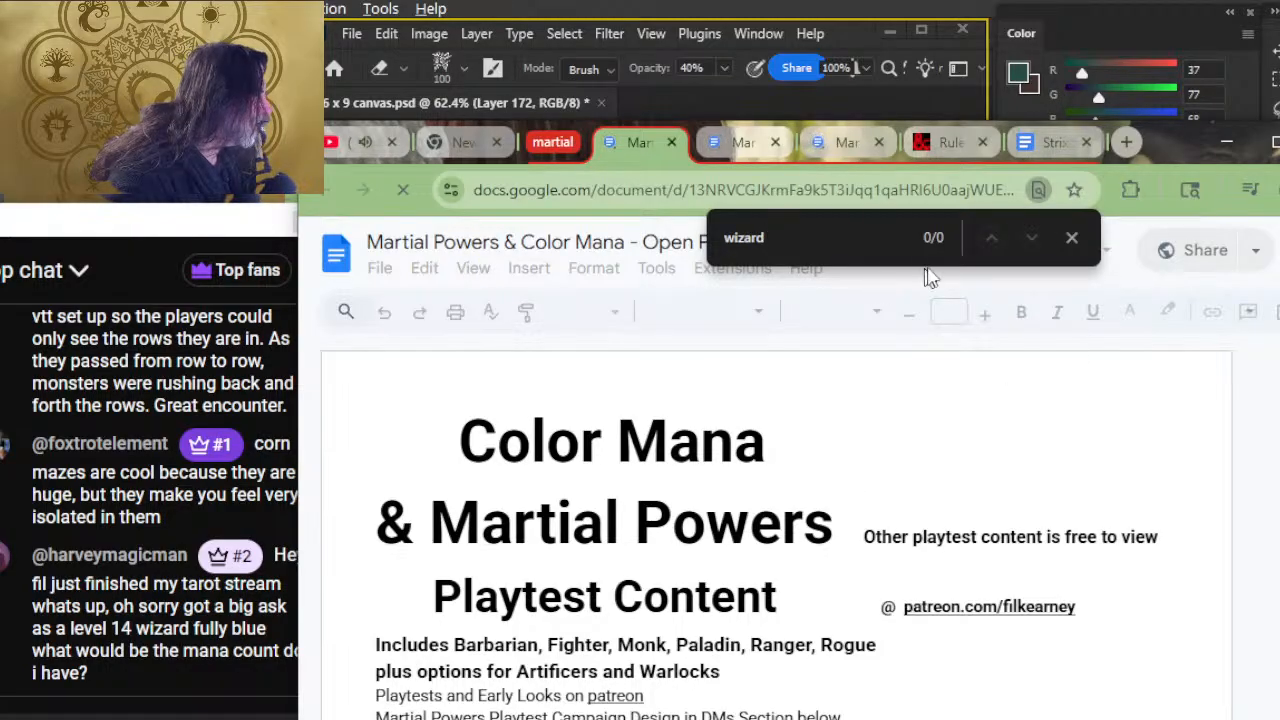
click(1071, 238)
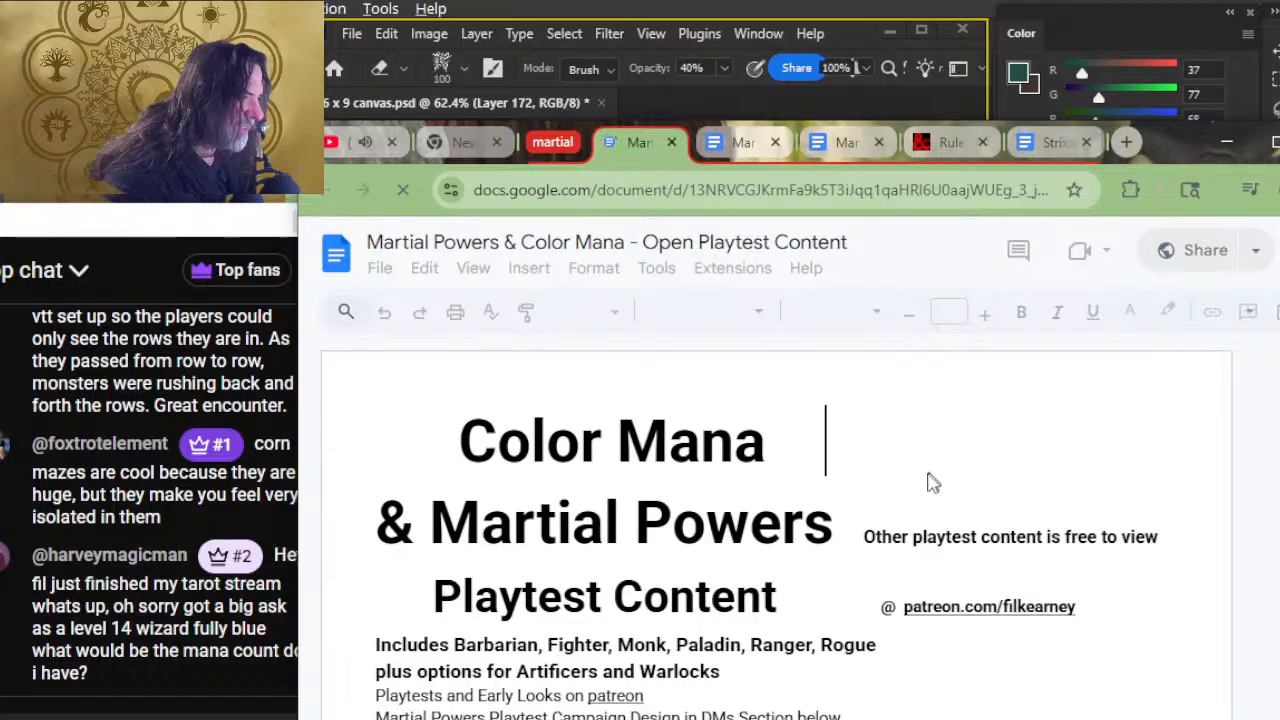
key(ctrl+f)
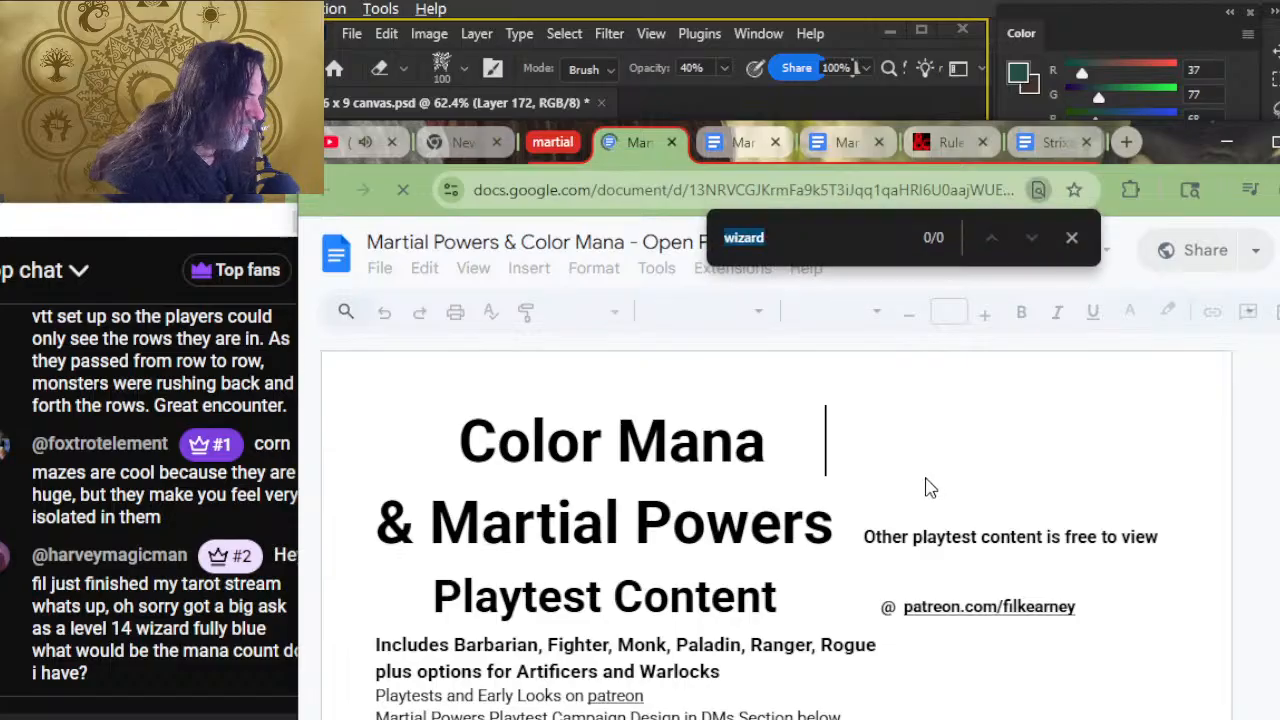
click(1071, 238)
scroll(898, 463, down, 10)
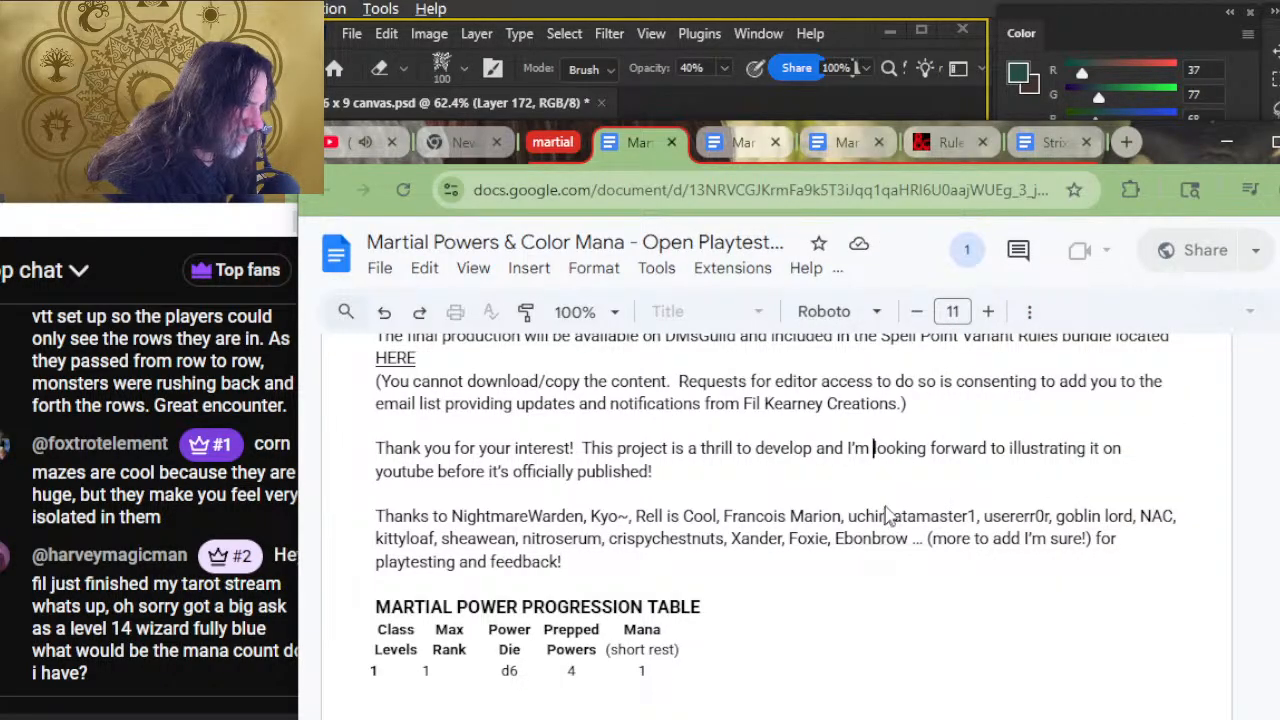
key(ctrl+f)
text(wizard)
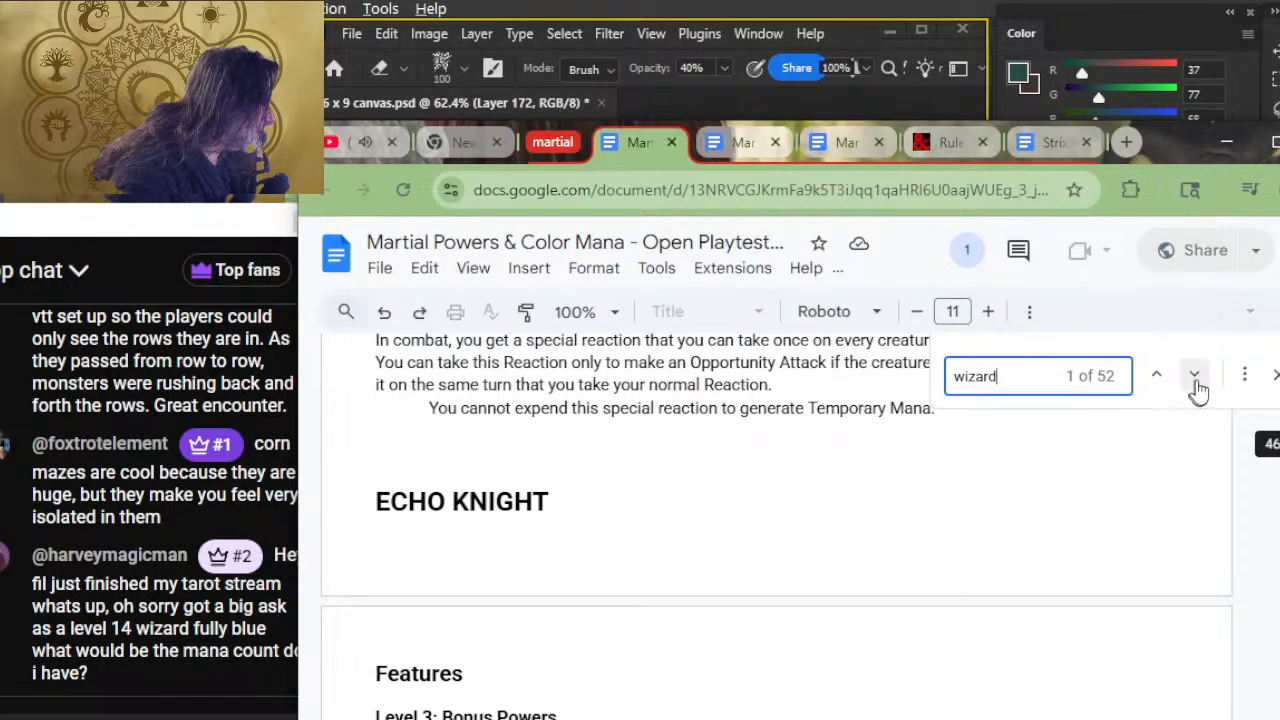
- Step backward through the "wizard" matches to the Tradition of Black Magic section
click(1157, 378)
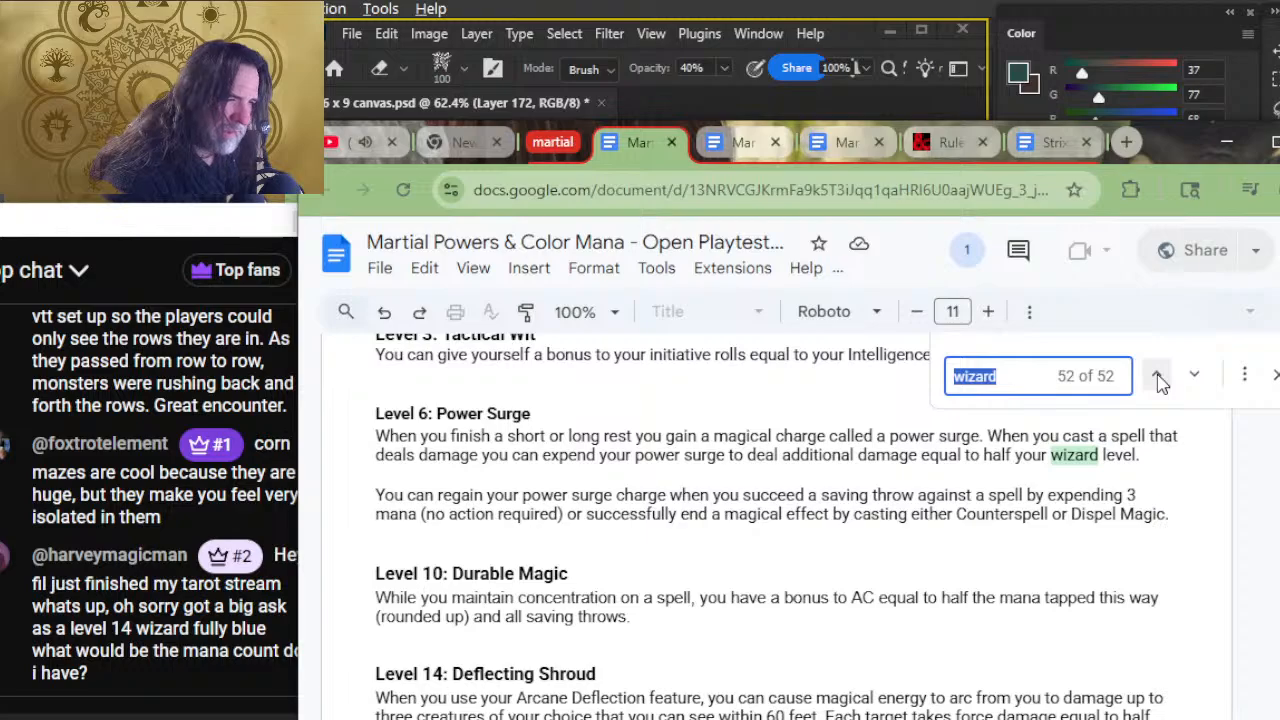
click(1157, 378)
click(1157, 378)
click(1157, 378)
click(1157, 378)
click(1159, 377)
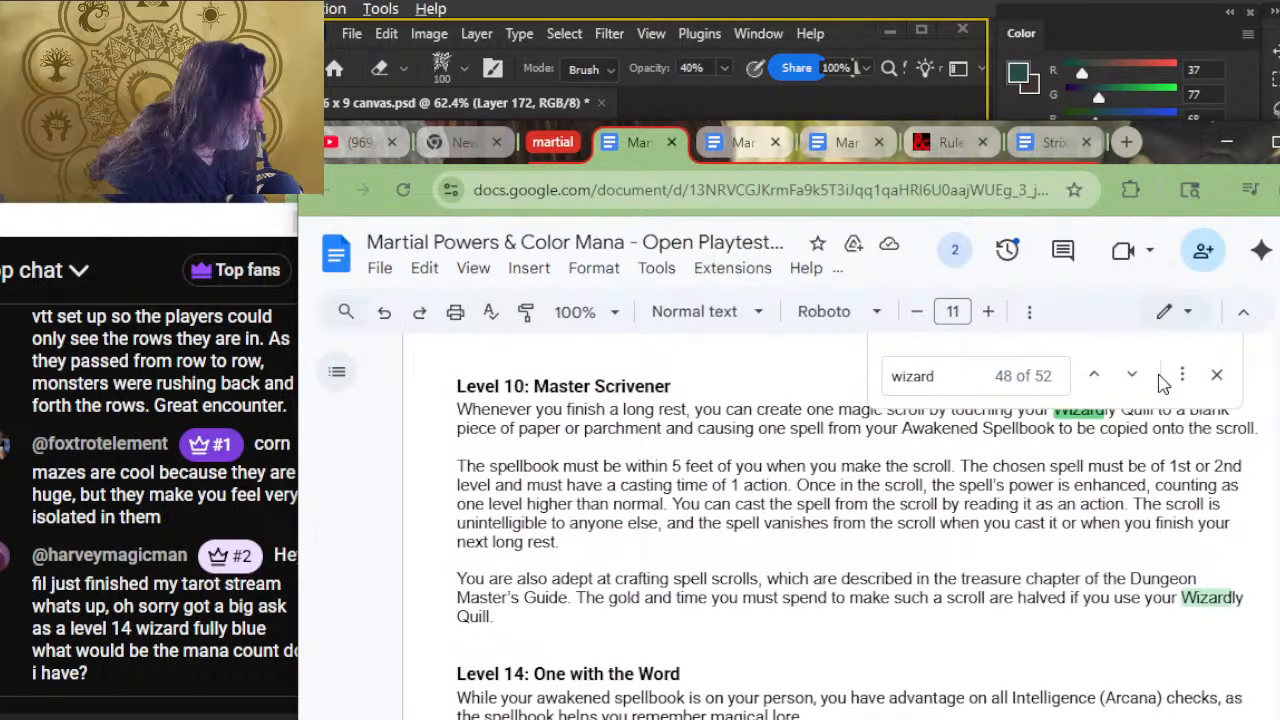
click(1096, 378)
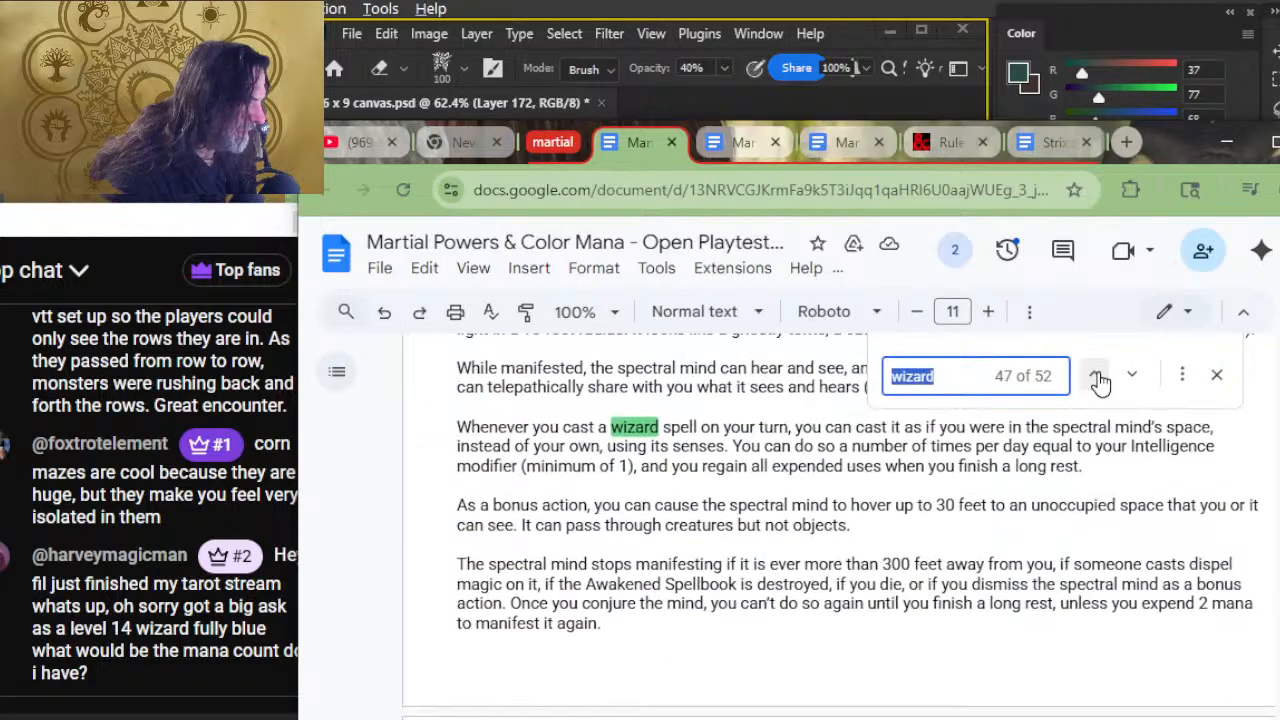
click(1096, 378)
click(1096, 378)
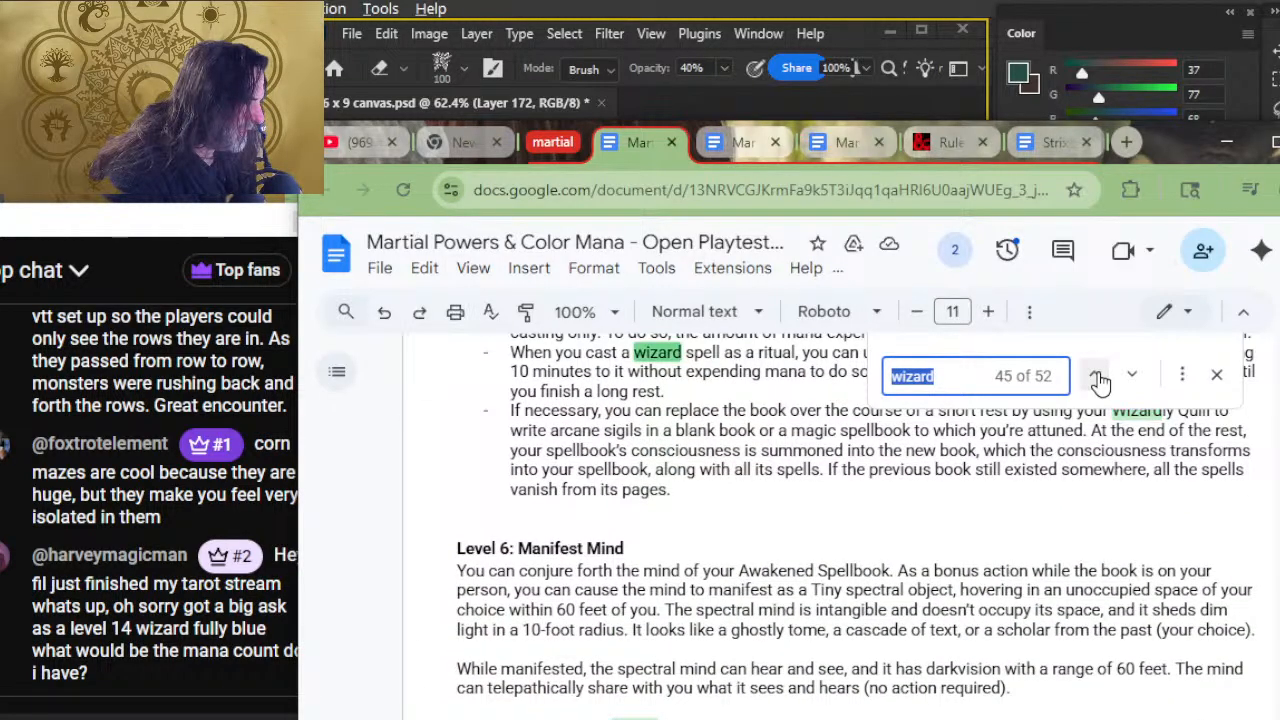
click(1096, 378)
click(1096, 378)
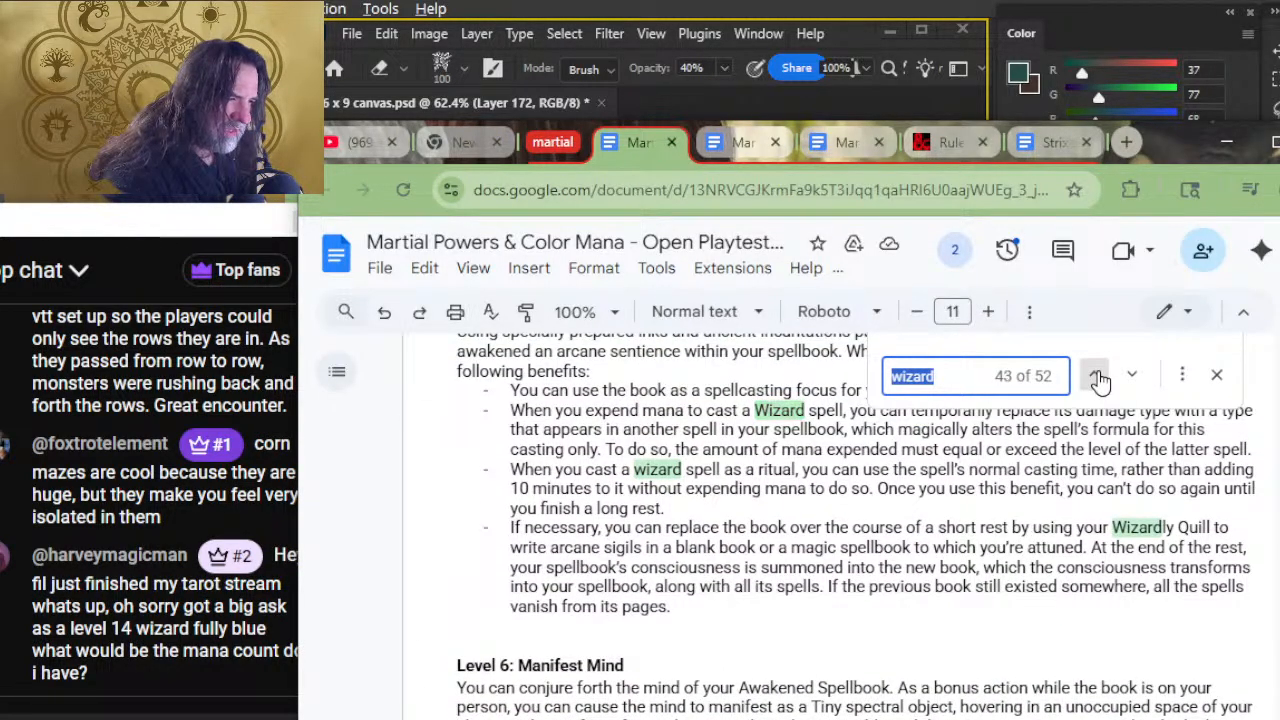
click(1096, 378)
click(1096, 378)
click(1096, 378)
click(1096, 378)
click(1096, 378)
click(1096, 378)
click(1096, 378)
click(1096, 378)
click(1096, 378)
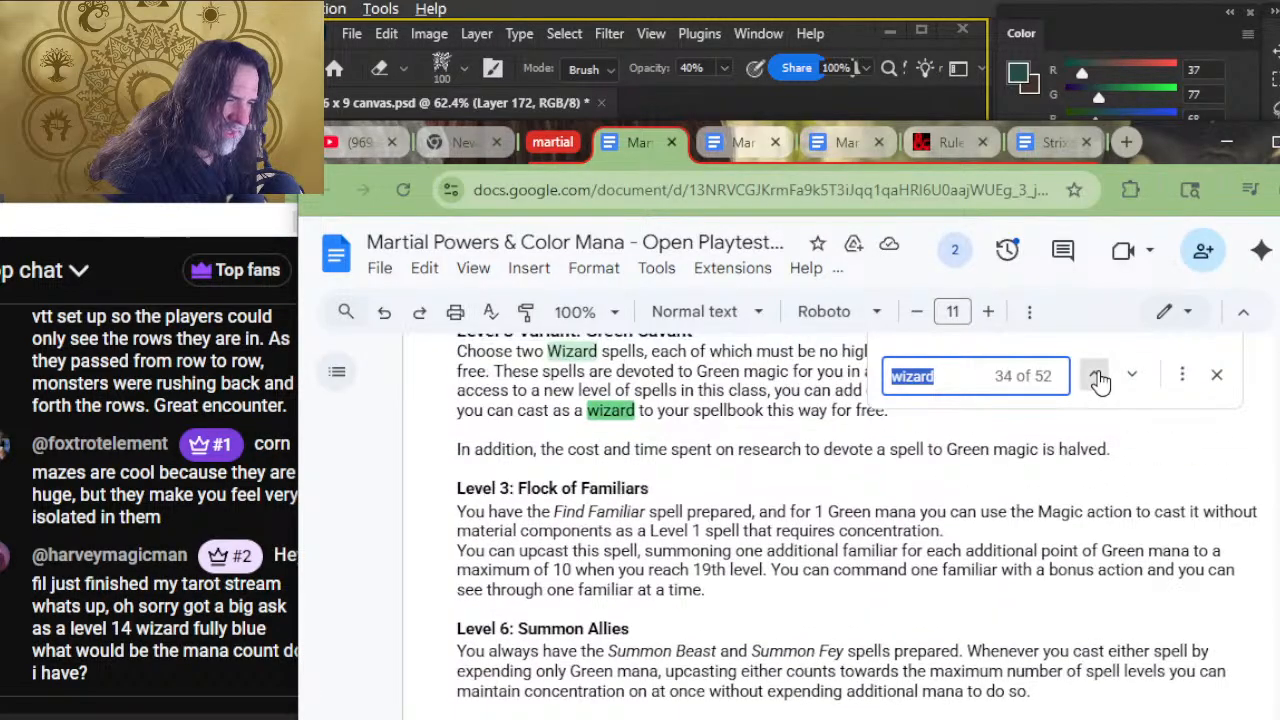
click(1096, 378)
click(1098, 379)
click(1098, 379)
click(1098, 379)
- Examine the wizard progression table around level 14 to find the mana count, closing the document search
scroll(754, 495, up, 20)
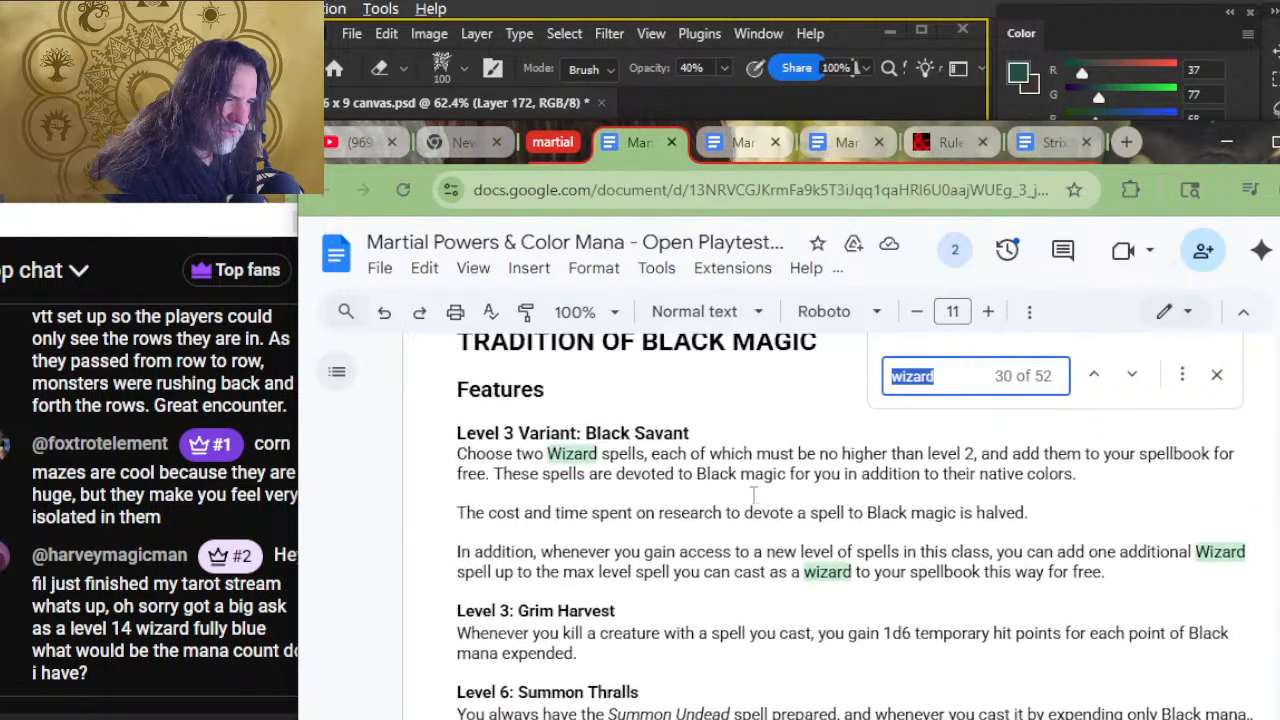
scroll(745, 495, down, 5)
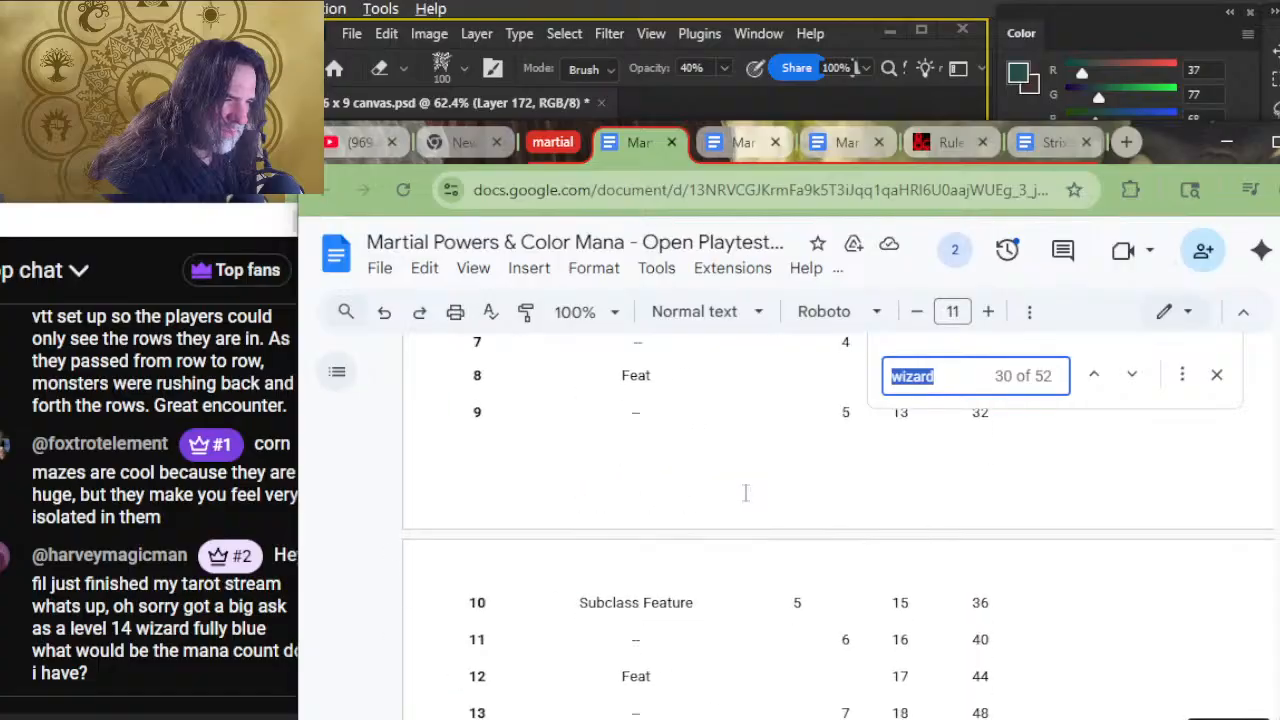
scroll(745, 492, down, 3)
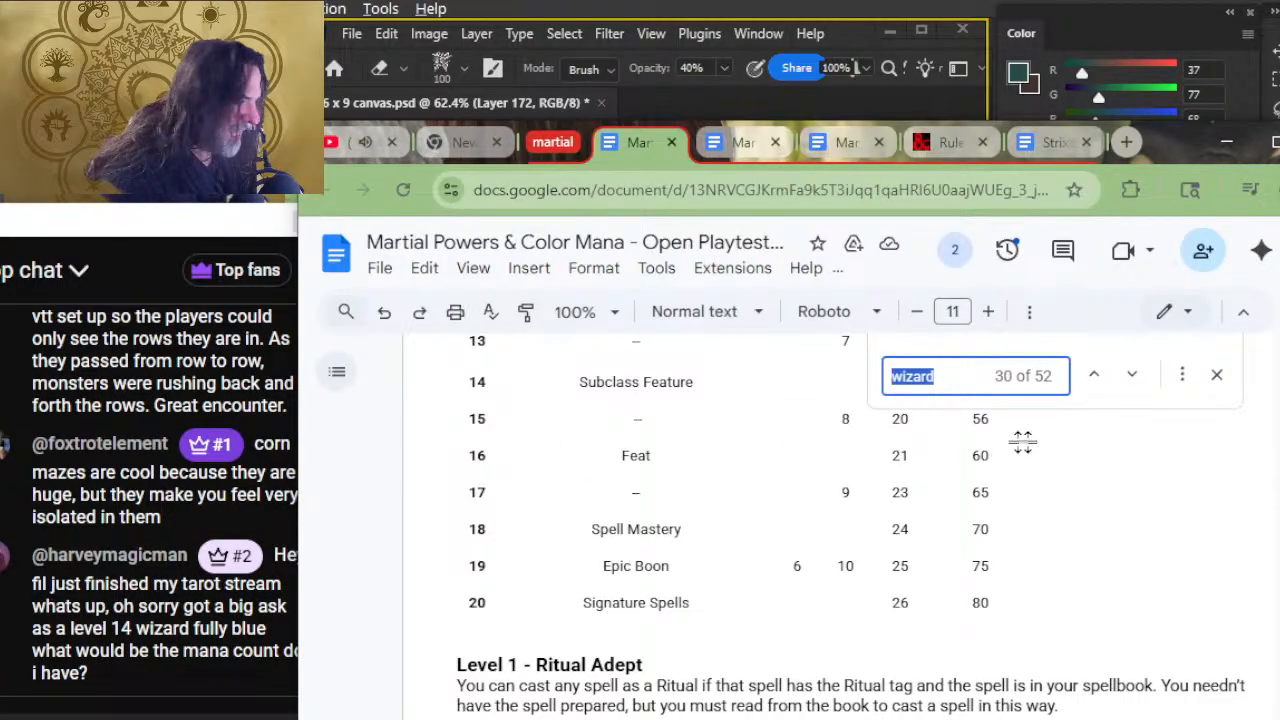
click(1218, 376)
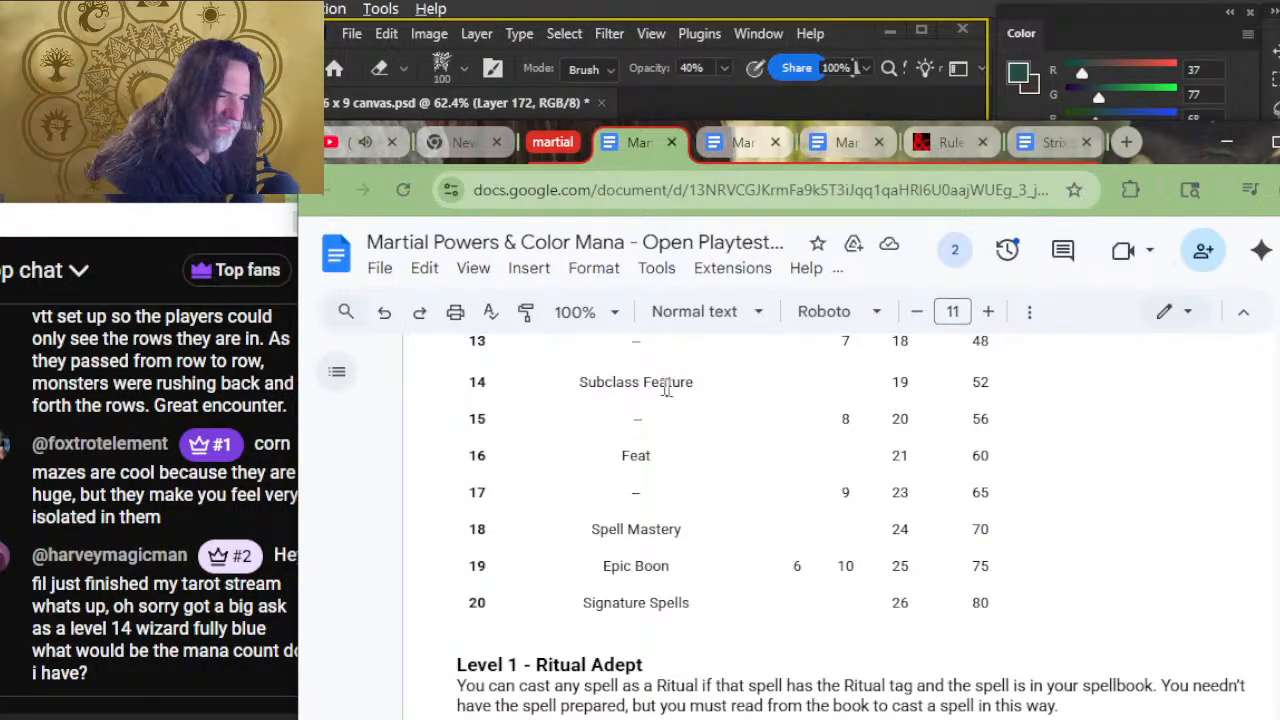
scroll(675, 390, up, 3)
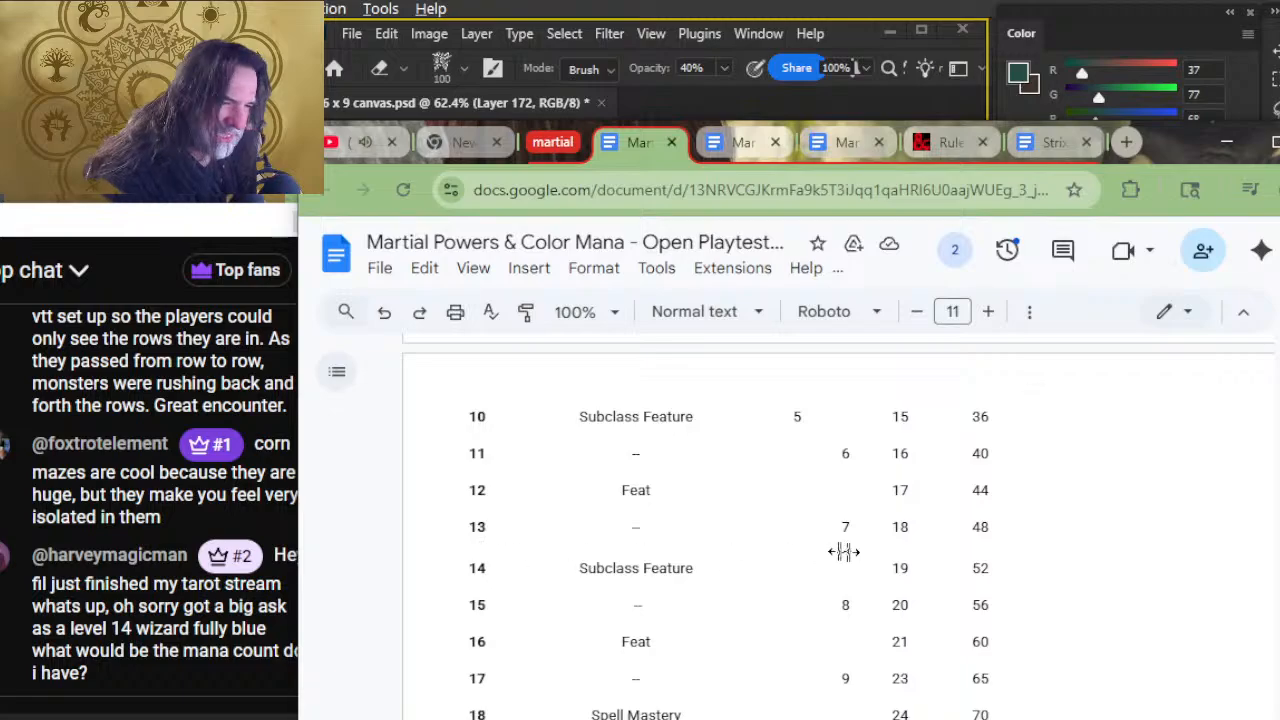
scroll(833, 551, up, 3)
scroll(875, 560, up, 3)
scroll(860, 545, down, 8)
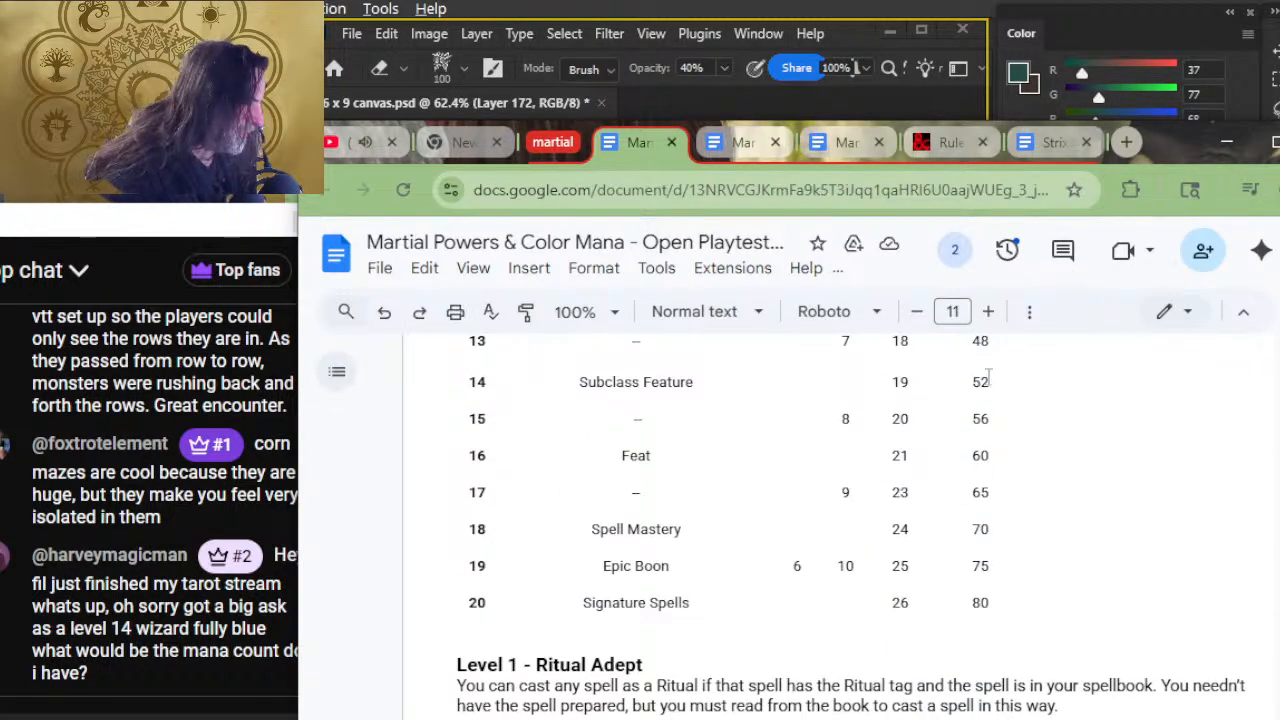
scroll(941, 425, up, 3)
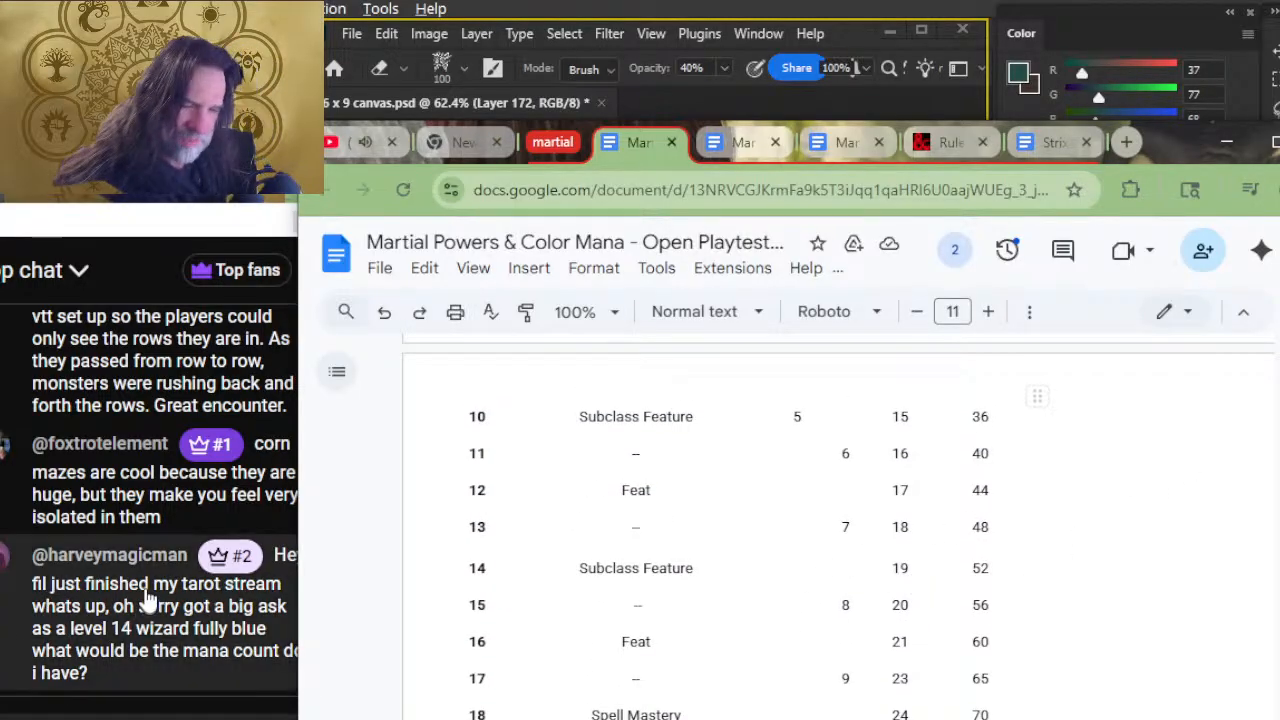
- Switch back to Photoshop and examine the blended foliage along the whole far shoreline, ending with a wider view
click(339, 152)
key(alt+Tab)
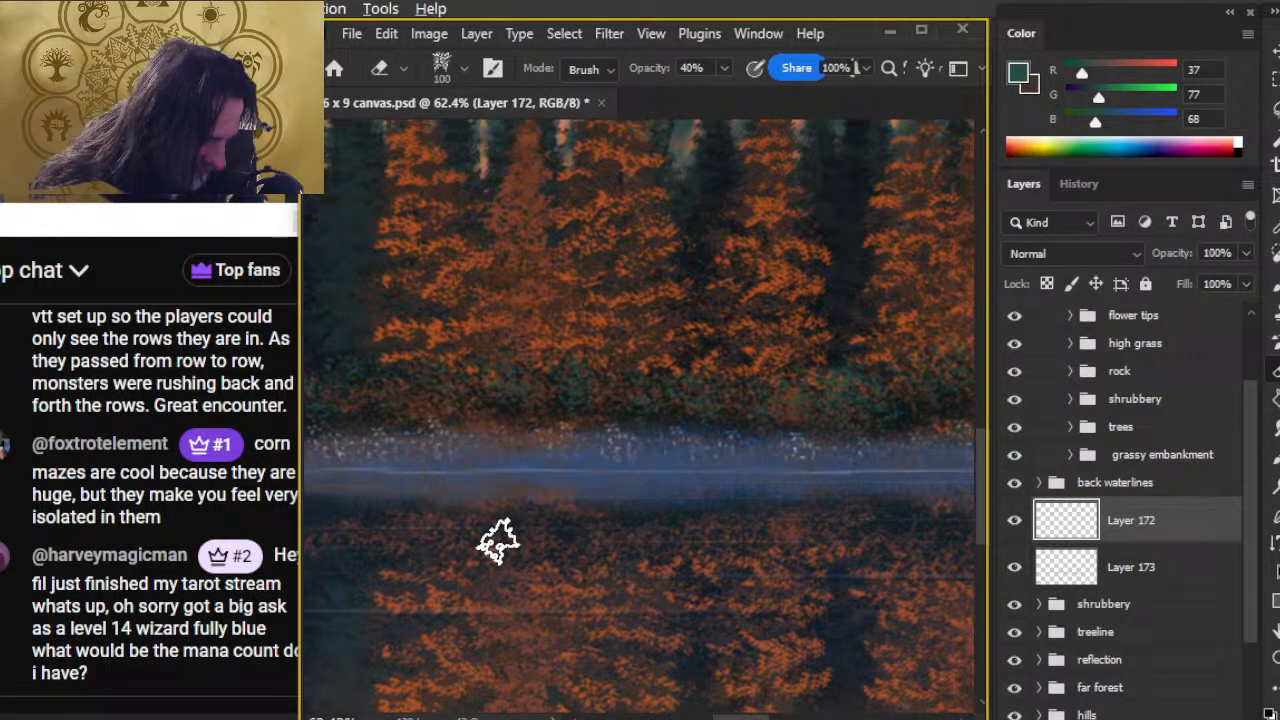
drag(765, 470, 677, 406)
drag(845, 484, 727, 478)
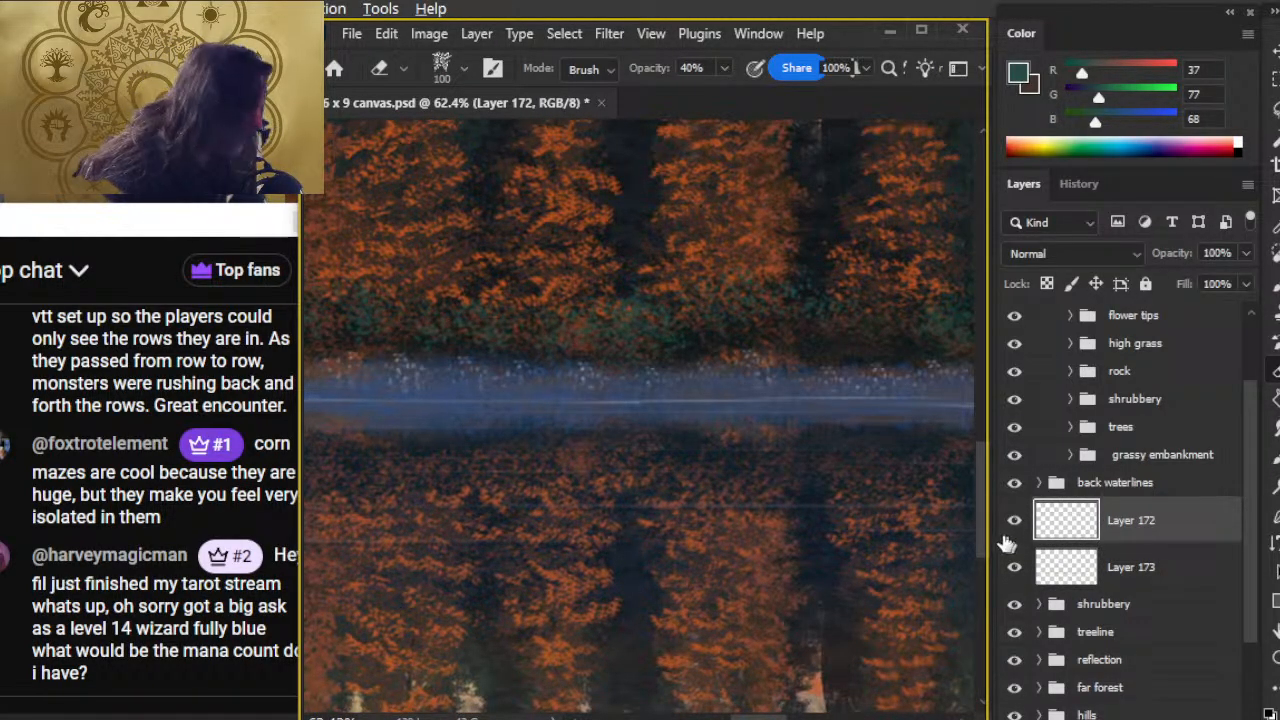
mouse_move(856, 490)
mouse_down()
mouse_move(726, 480)
mouse_move(529, 437)
mouse_up()
drag(757, 464, 604, 486)
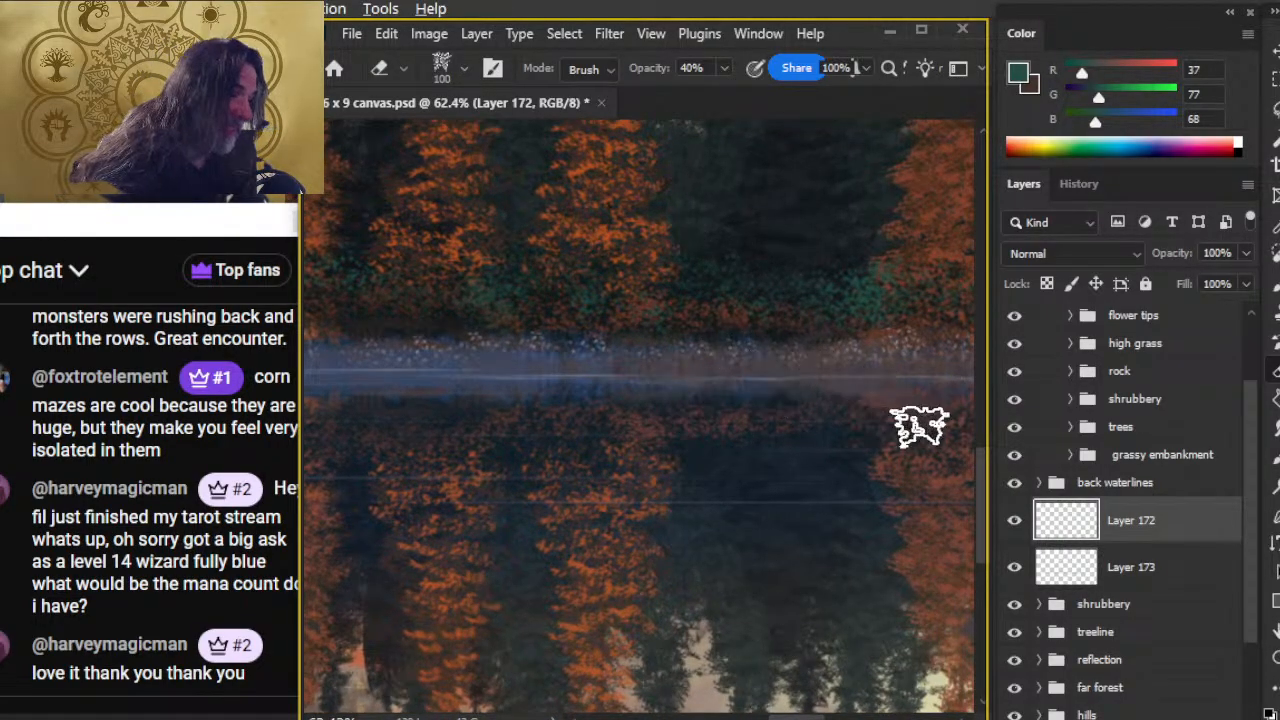
drag(477, 540, 922, 552)
drag(484, 478, 848, 520)
drag(543, 518, 814, 563)
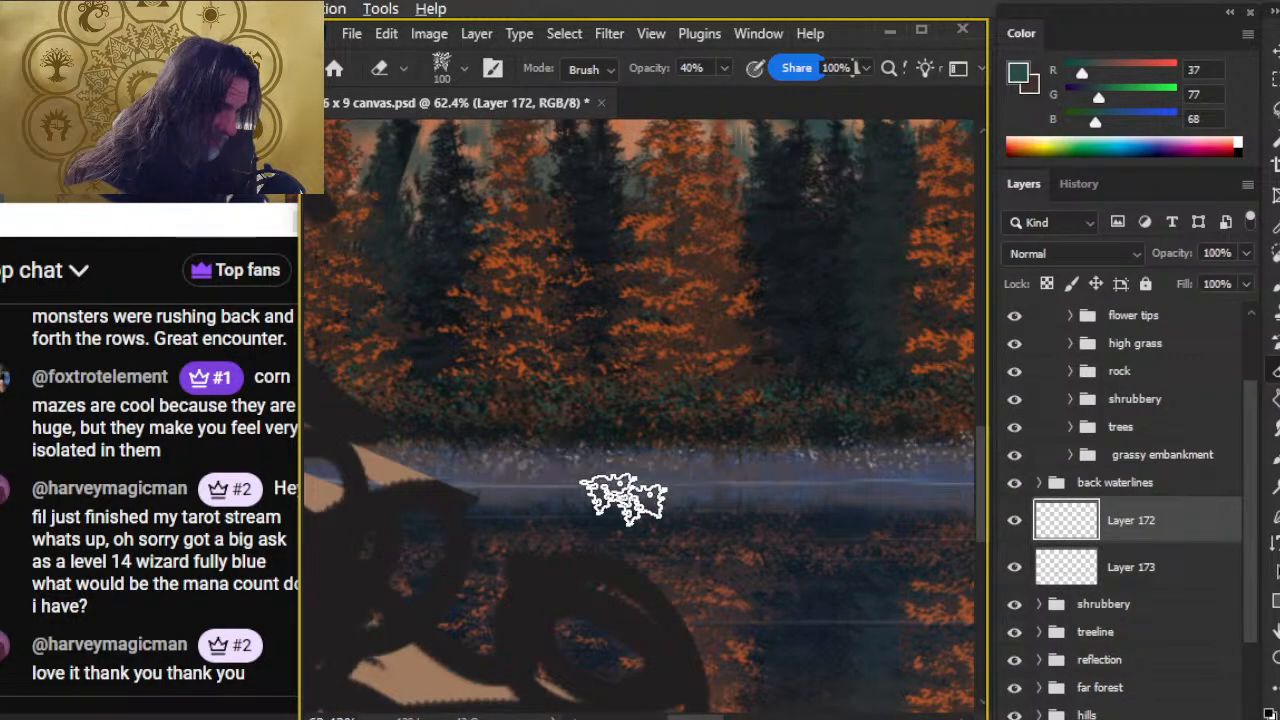
drag(531, 537, 700, 537)
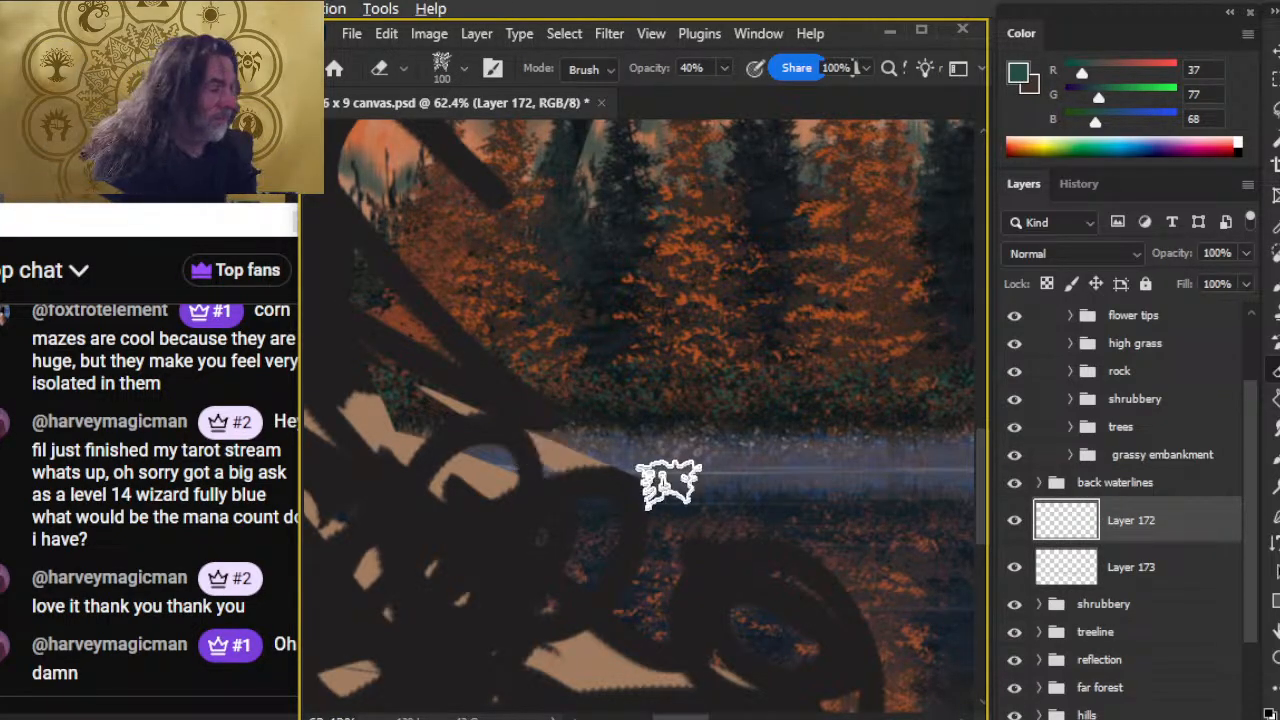
key(z)
drag(889, 531, 577, 474)
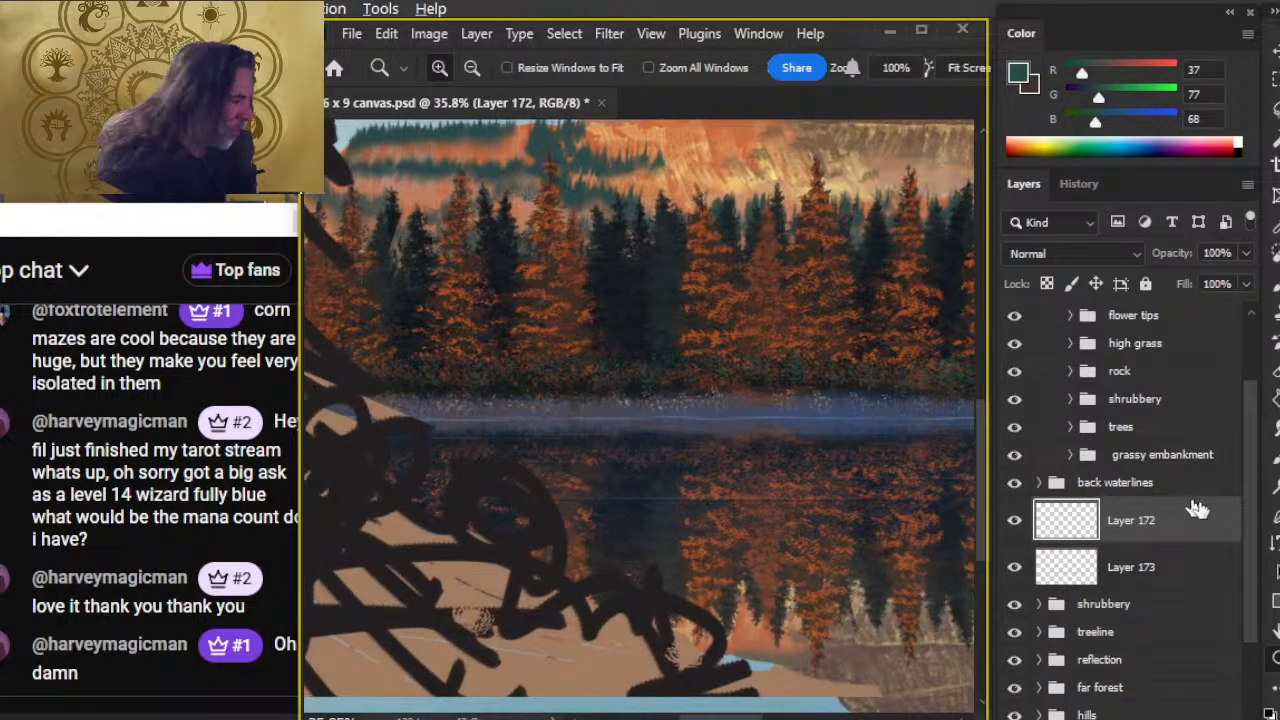
- Duplicate Layer 172 and Layer 173 together
shift+click(1176, 567)
right_click(1166, 520)
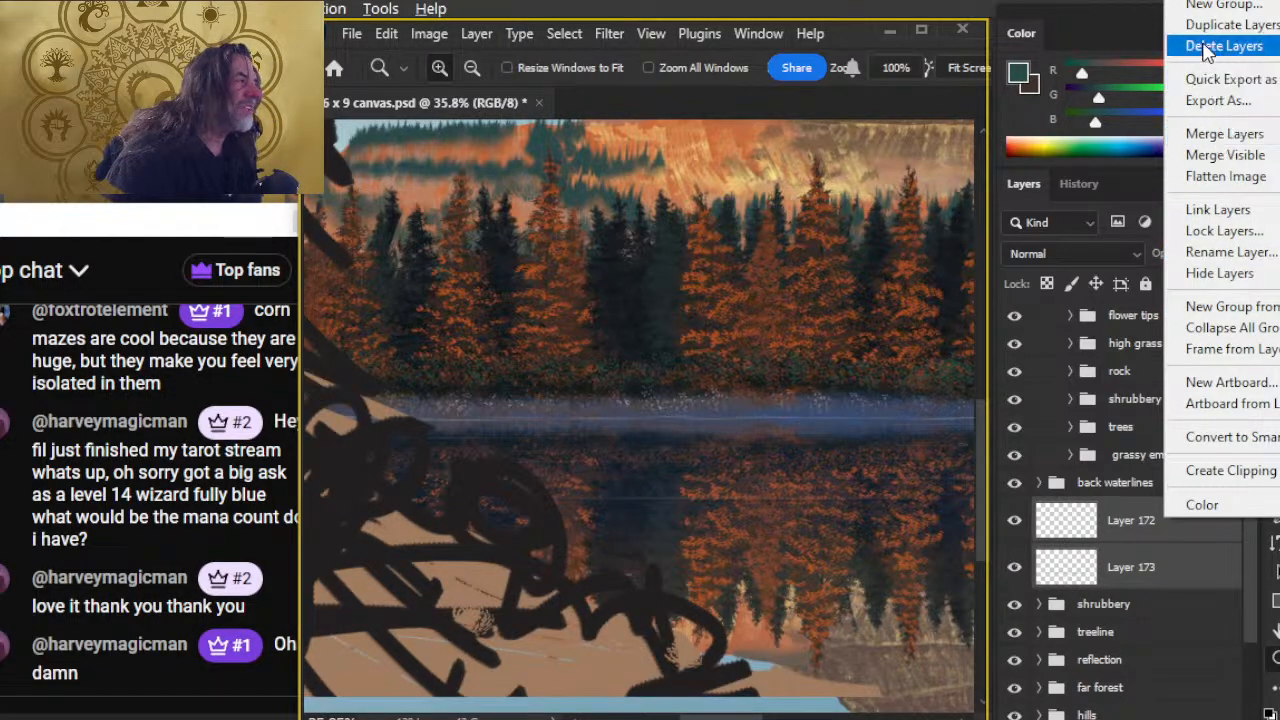
click(1210, 25)
key(Return)
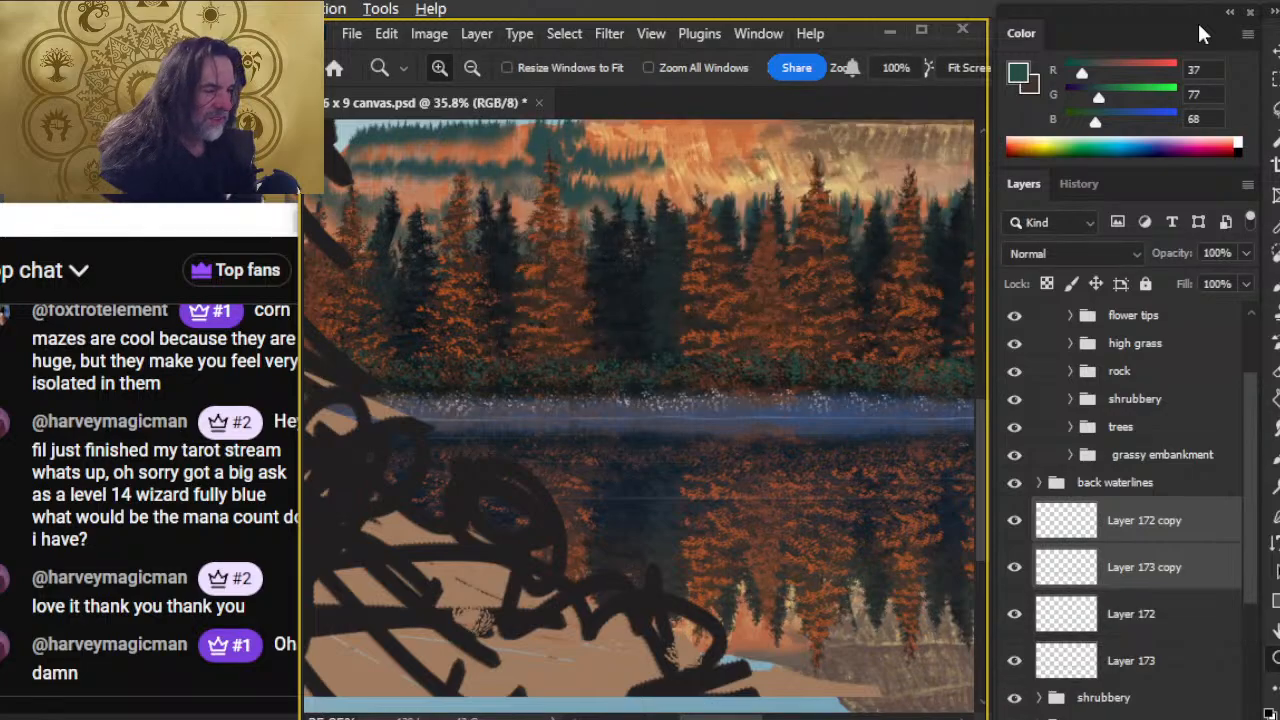
- Flip the two duplicated foliage layers vertically, align them as a reflection in the lake and set their opacity to 74%
key(l)
right_click(752, 398)
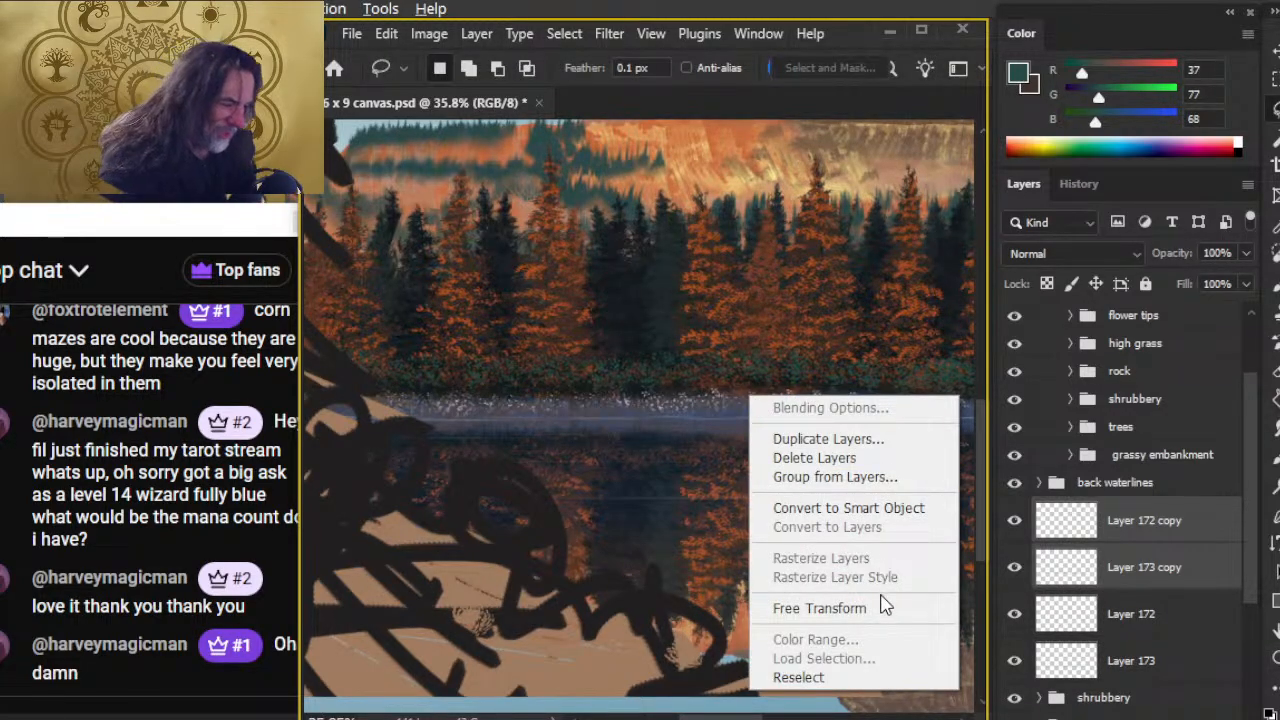
click(884, 612)
right_click(740, 365)
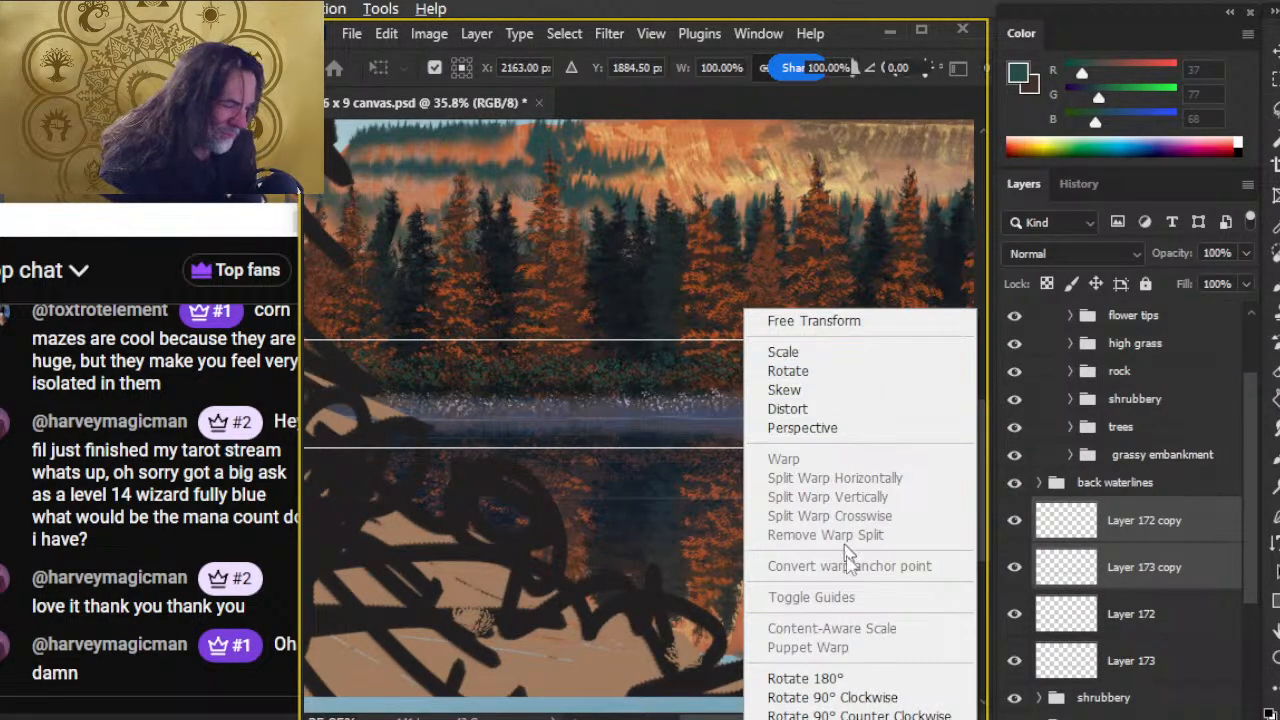
click(812, 719)
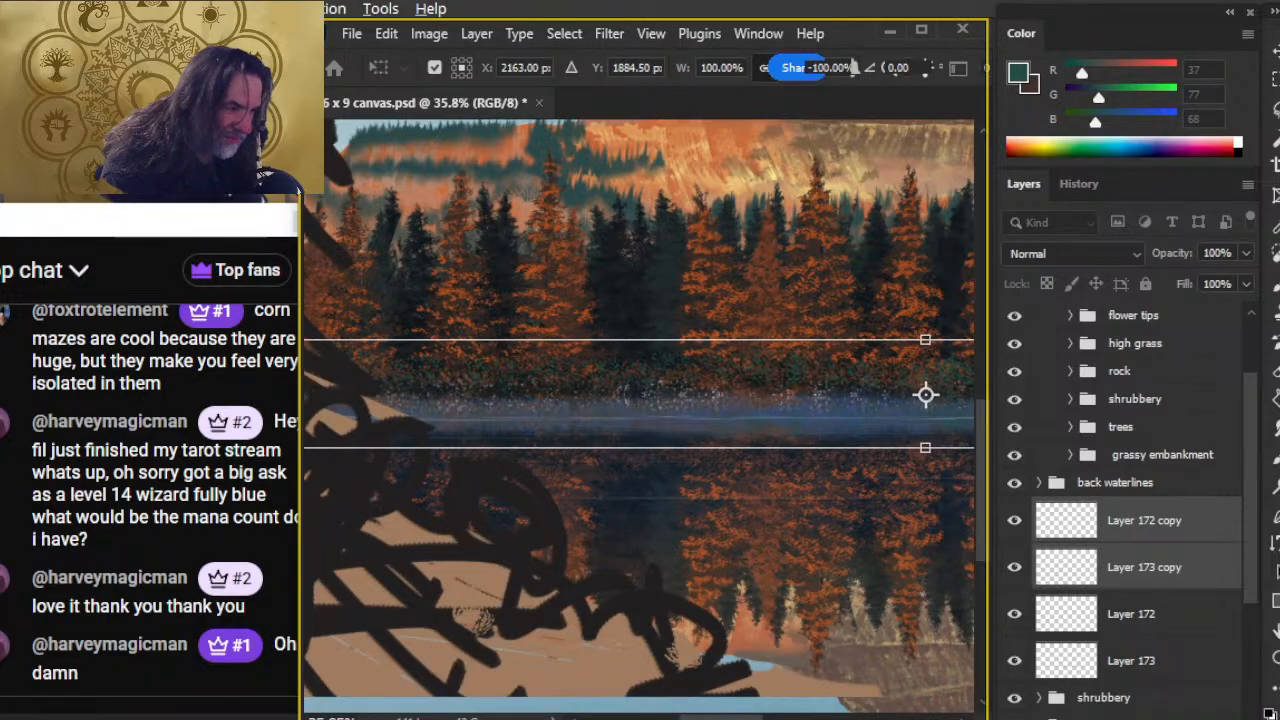
key(Return)
mouse_move(871, 543)
mouse_down()
mouse_move(866, 506)
mouse_move(868, 543)
mouse_up()
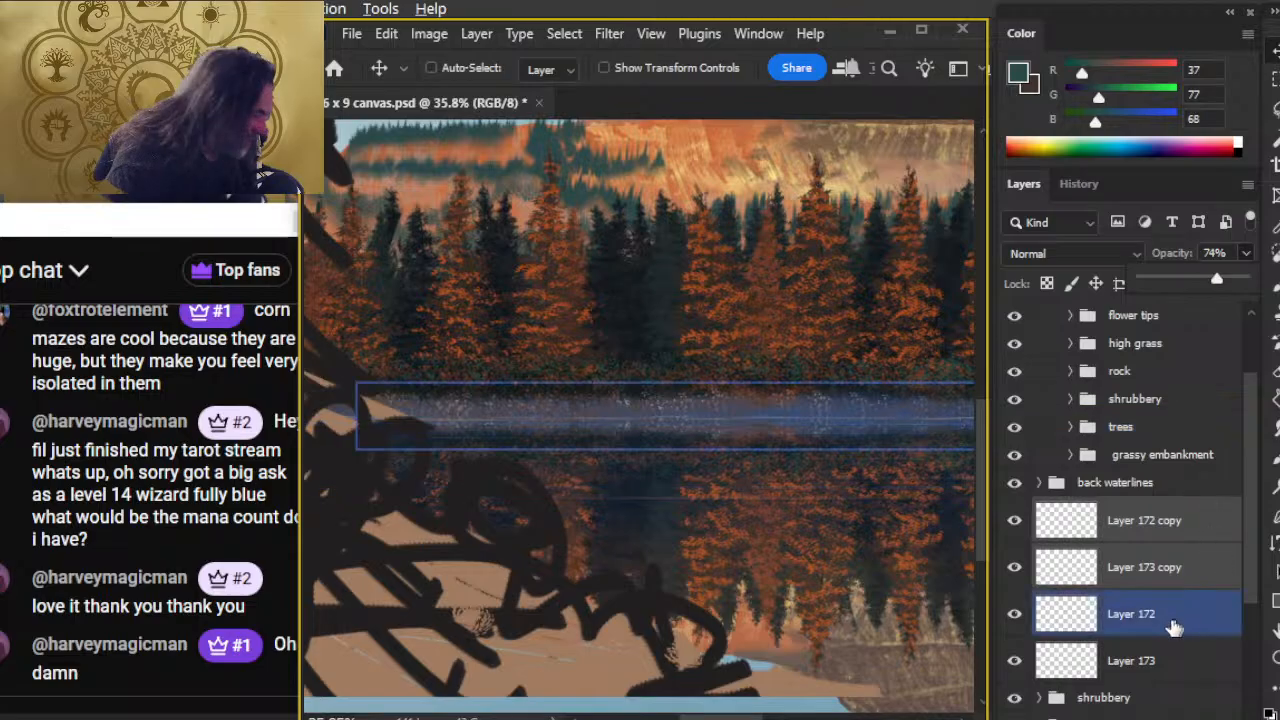
- Move Layer 172 copy and Layer 173 copy into the reflection group above shrubbery copy, and collapse the group
drag(1247, 548, 1248, 620)
click(1039, 619)
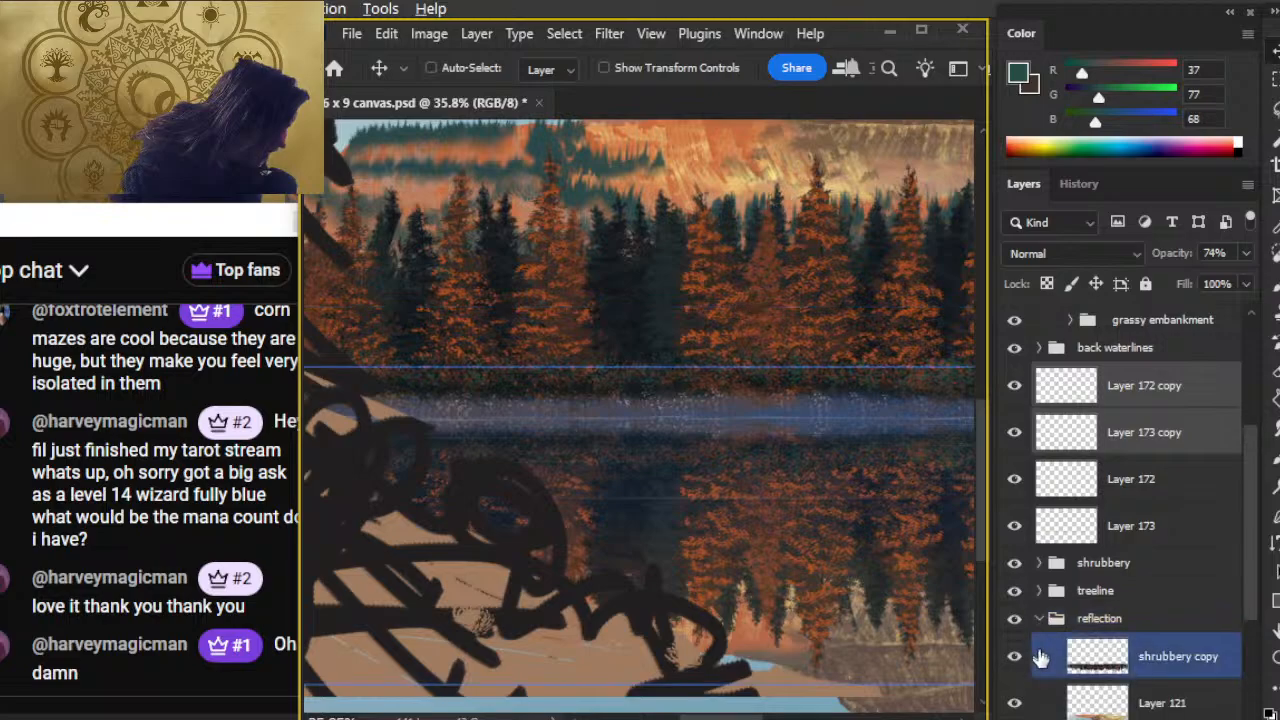
drag(1137, 443, 1150, 640)
click(1042, 525)
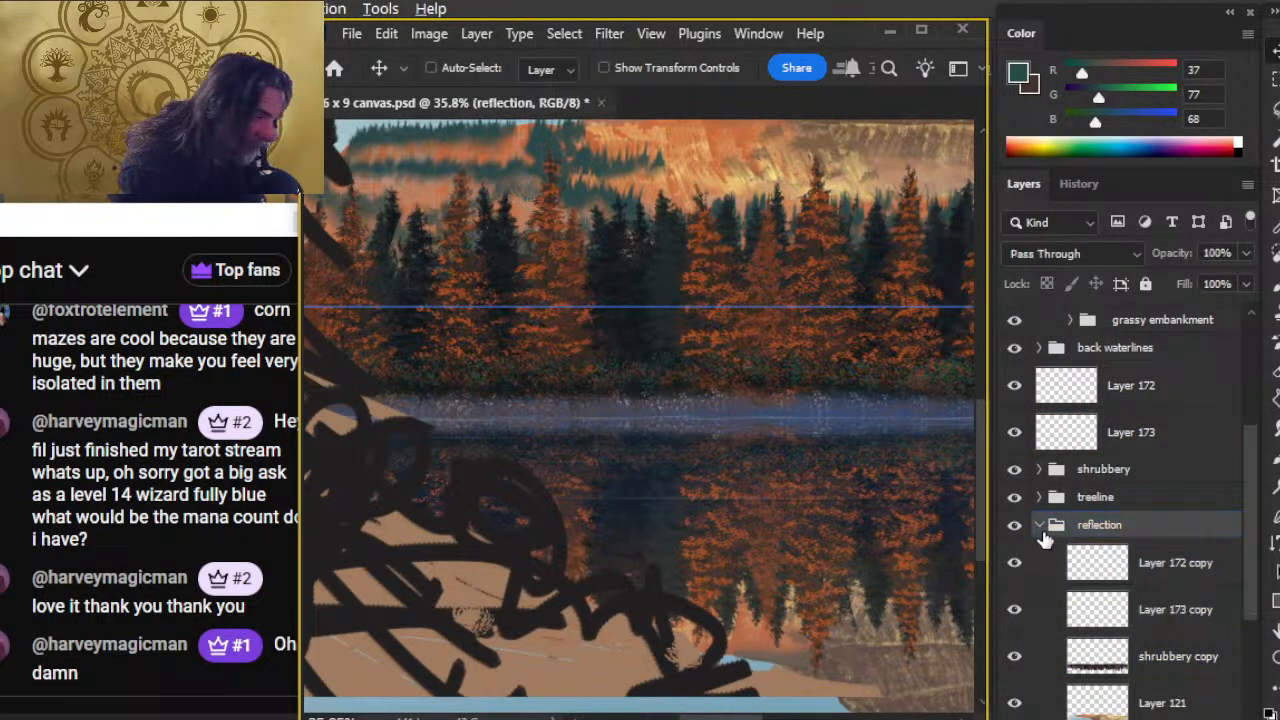
click(1040, 525)
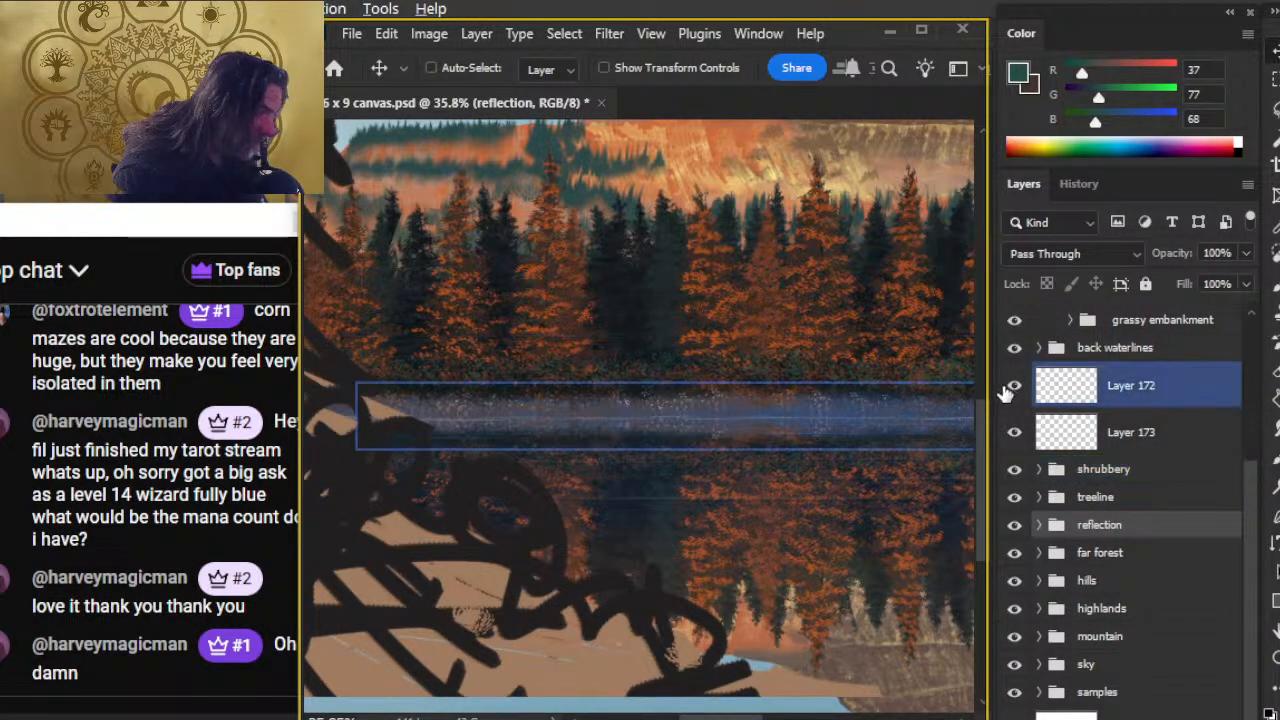
- Move the original Layer 172 and Layer 173 into the shrubbery group above Layer 119
click(1039, 471)
click(1120, 391)
ctrl+click(1146, 436)
drag(1138, 440, 1145, 484)
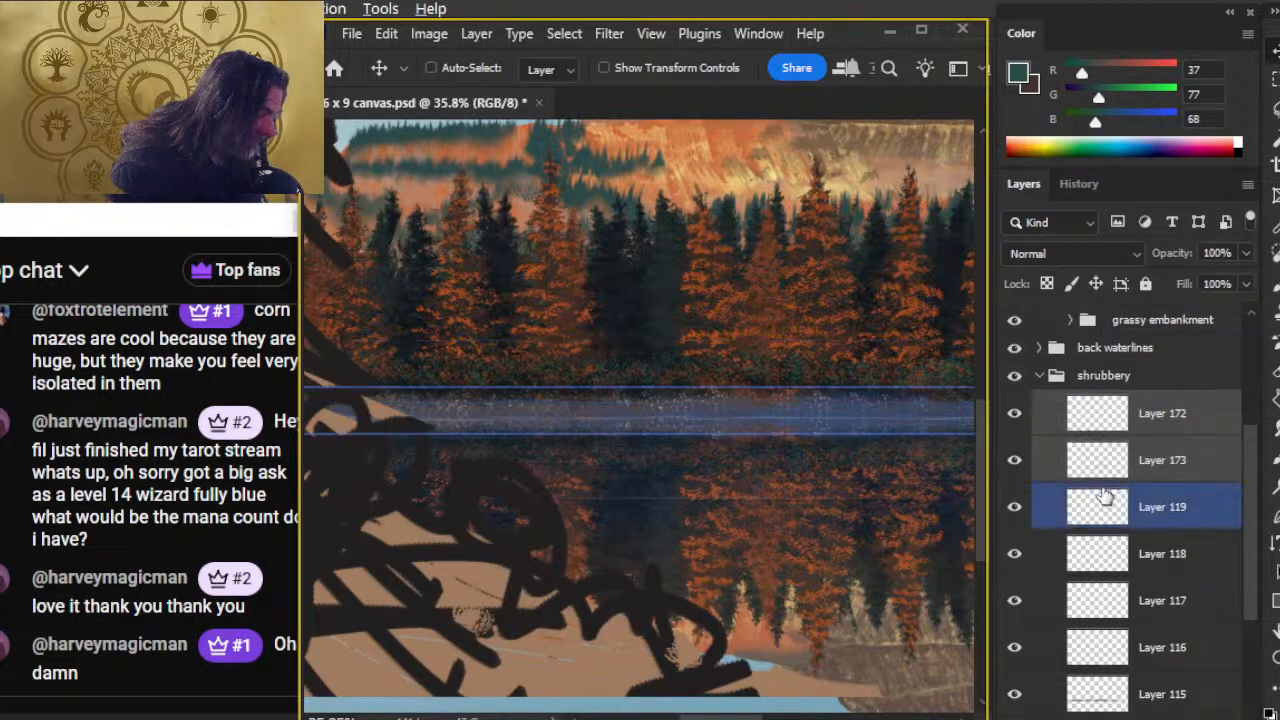
- Collapse the shrubbery group that holds Layer 172 and Layer 173
click(1032, 384)
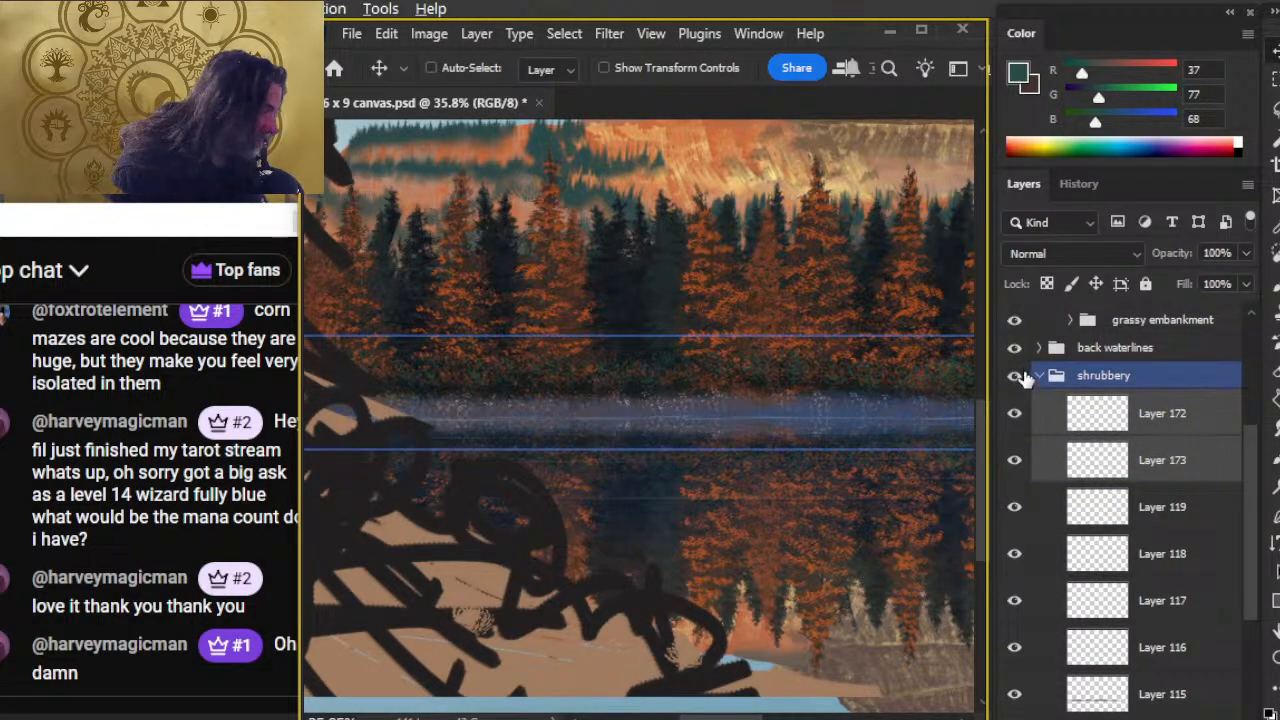
click(1037, 375)
click(1093, 522)
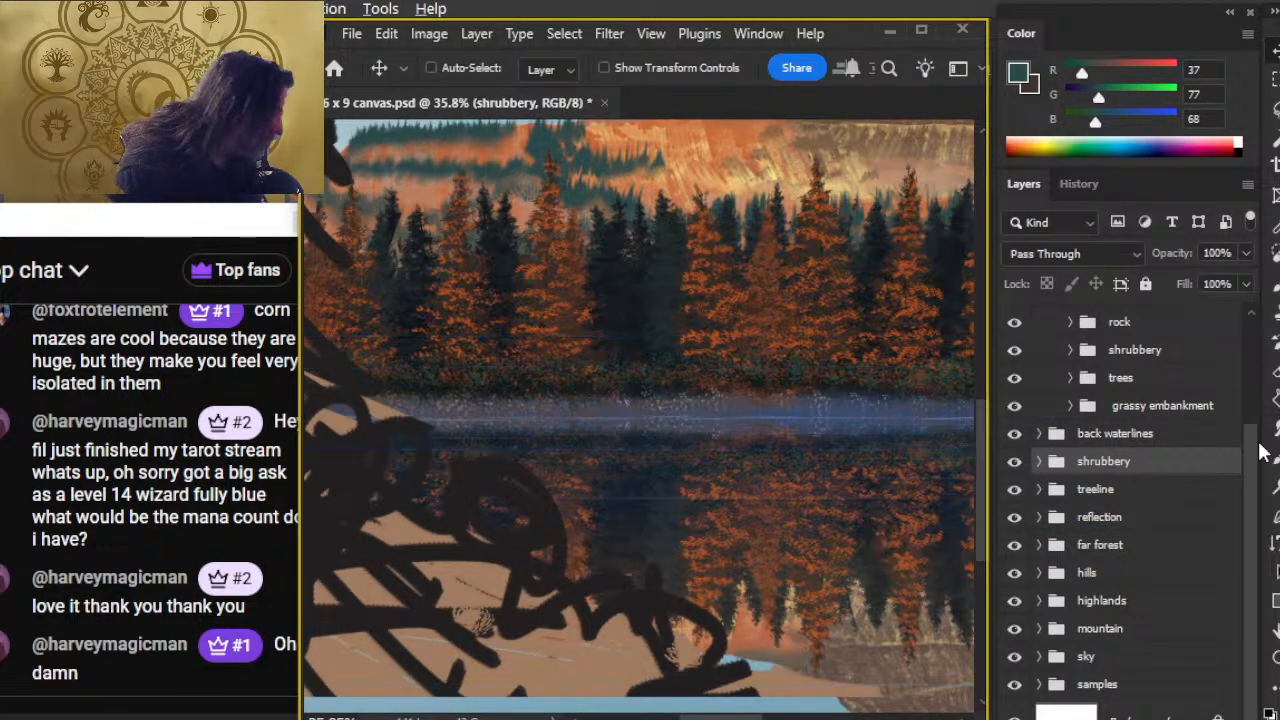
scroll(1200, 460, up, 3)
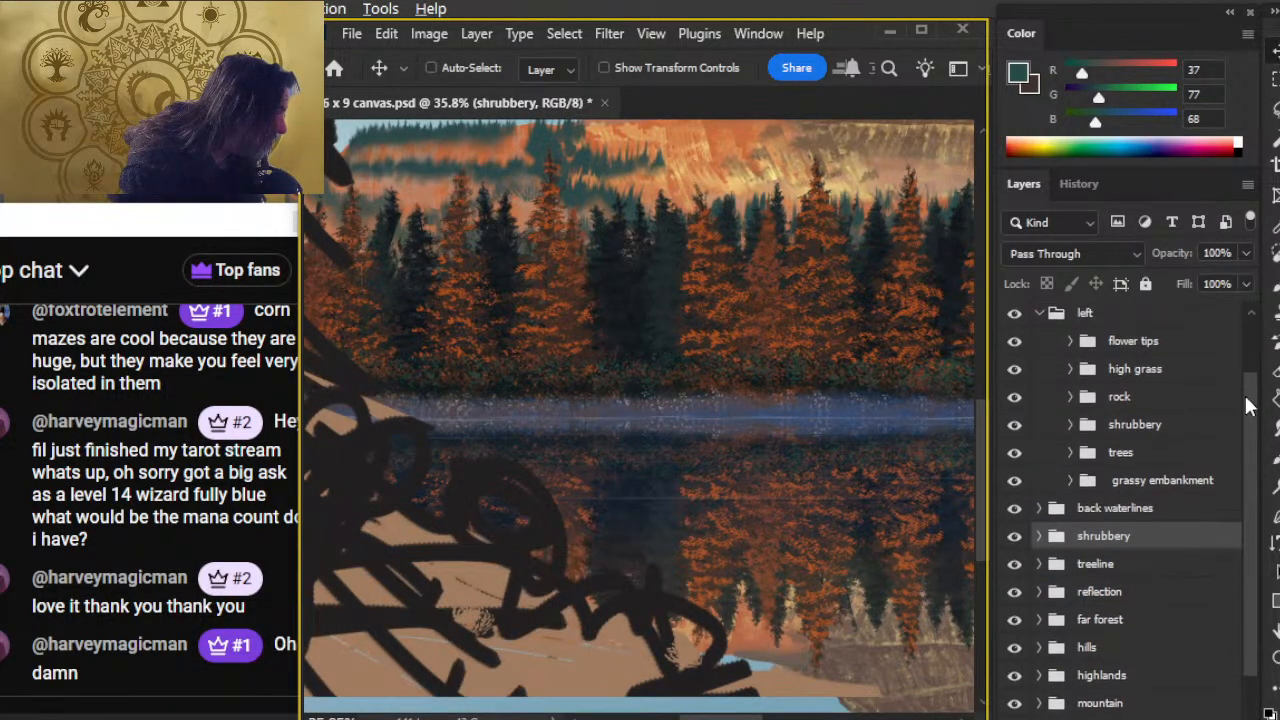
- Examine the treeline reflection, the rocky embankment on the right shore and the overall composition of the painting
key(z)
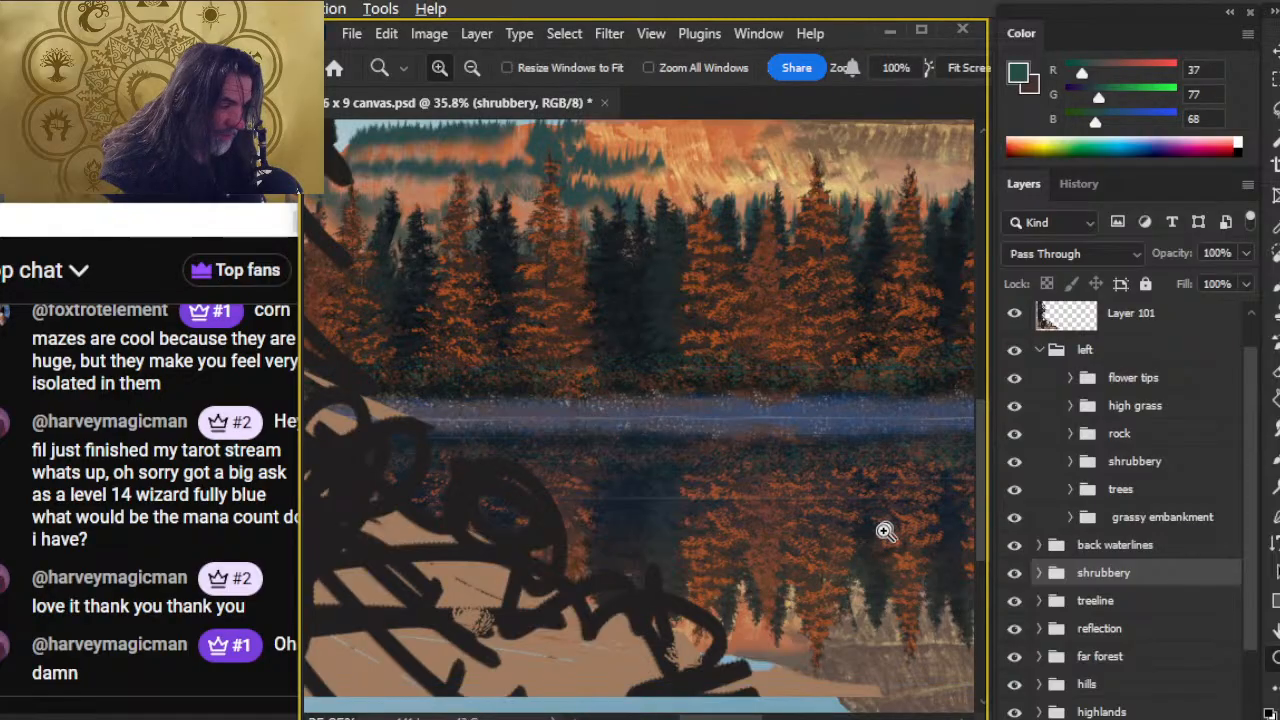
drag(853, 507, 783, 514)
drag(865, 551, 575, 512)
drag(748, 590, 414, 503)
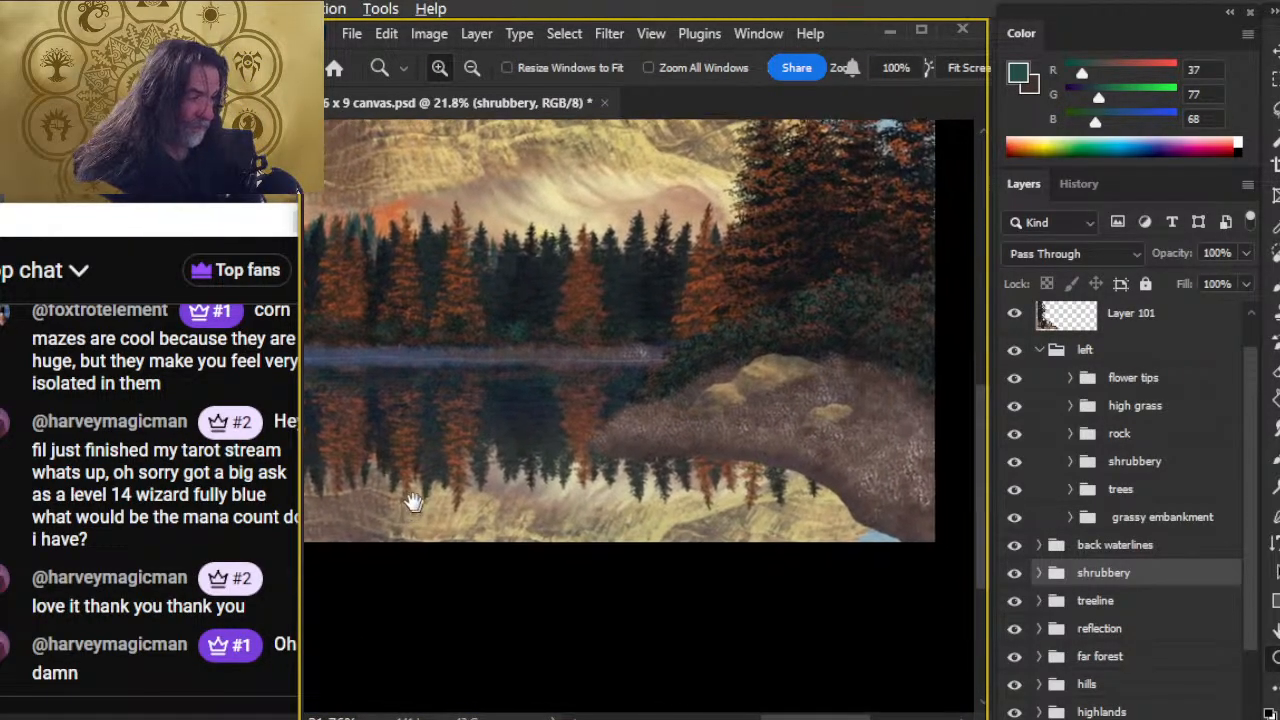
drag(888, 525, 843, 458)
drag(770, 363, 786, 375)
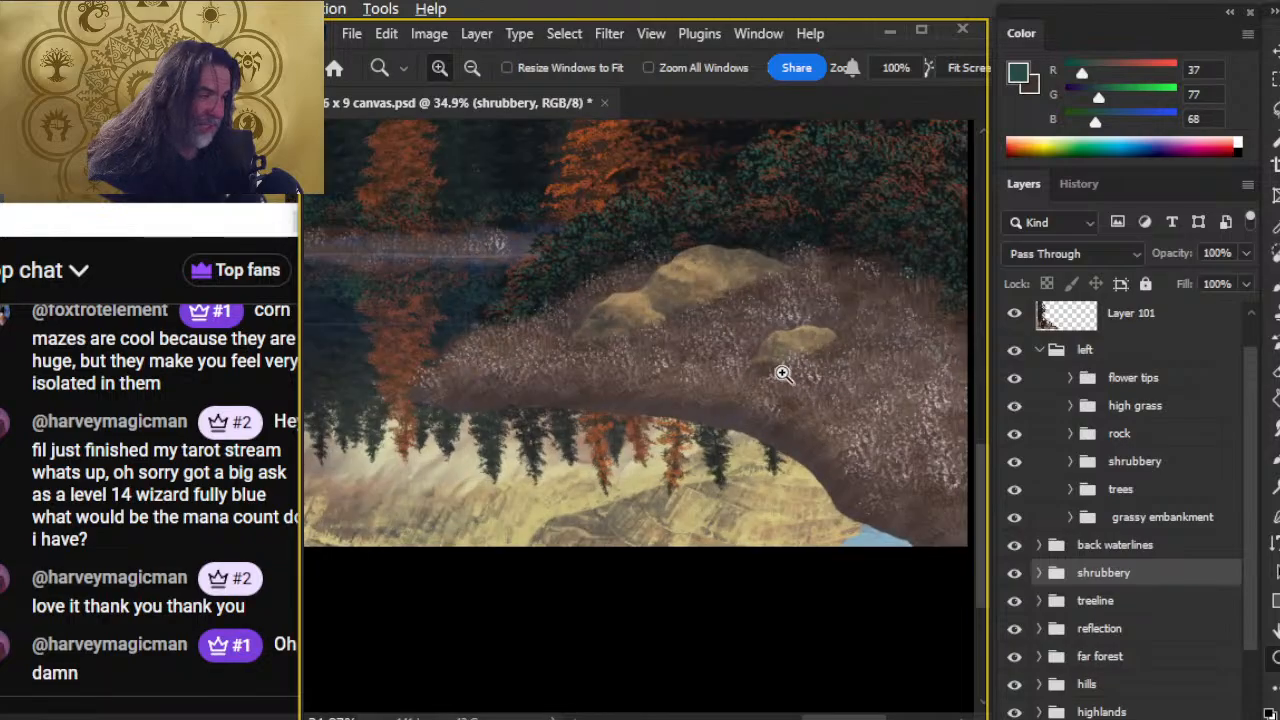
drag(860, 416, 784, 407)
drag(854, 454, 804, 452)
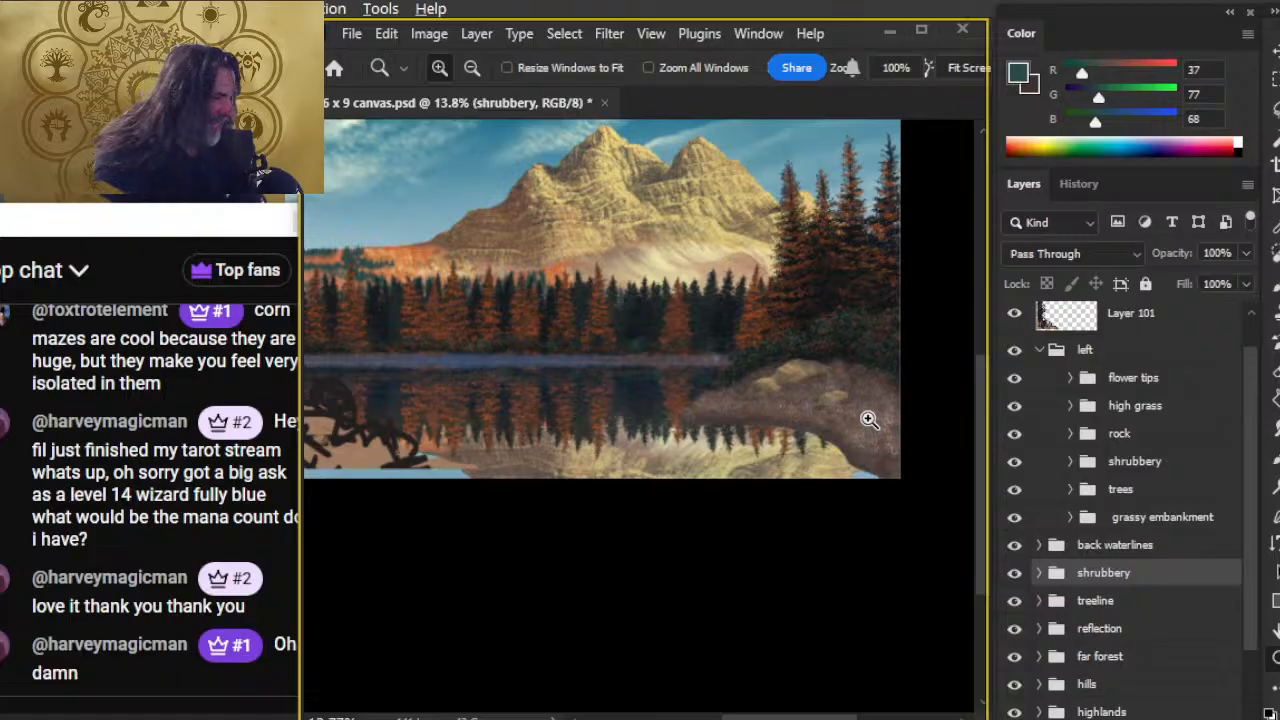
drag(868, 420, 963, 546)
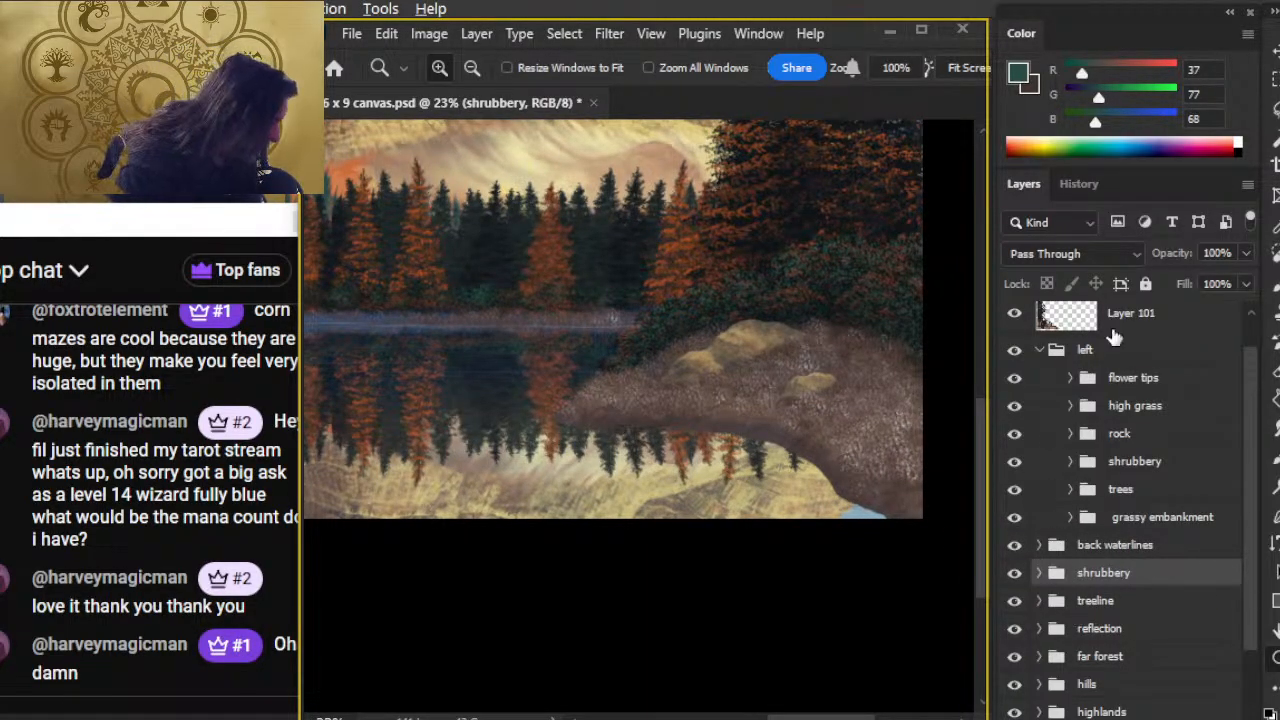
- Add a new layer above the flower tips group and dab near-black foliage, sampled from the tree shadows, onto the right embankment at brush size 150
click(1140, 380)
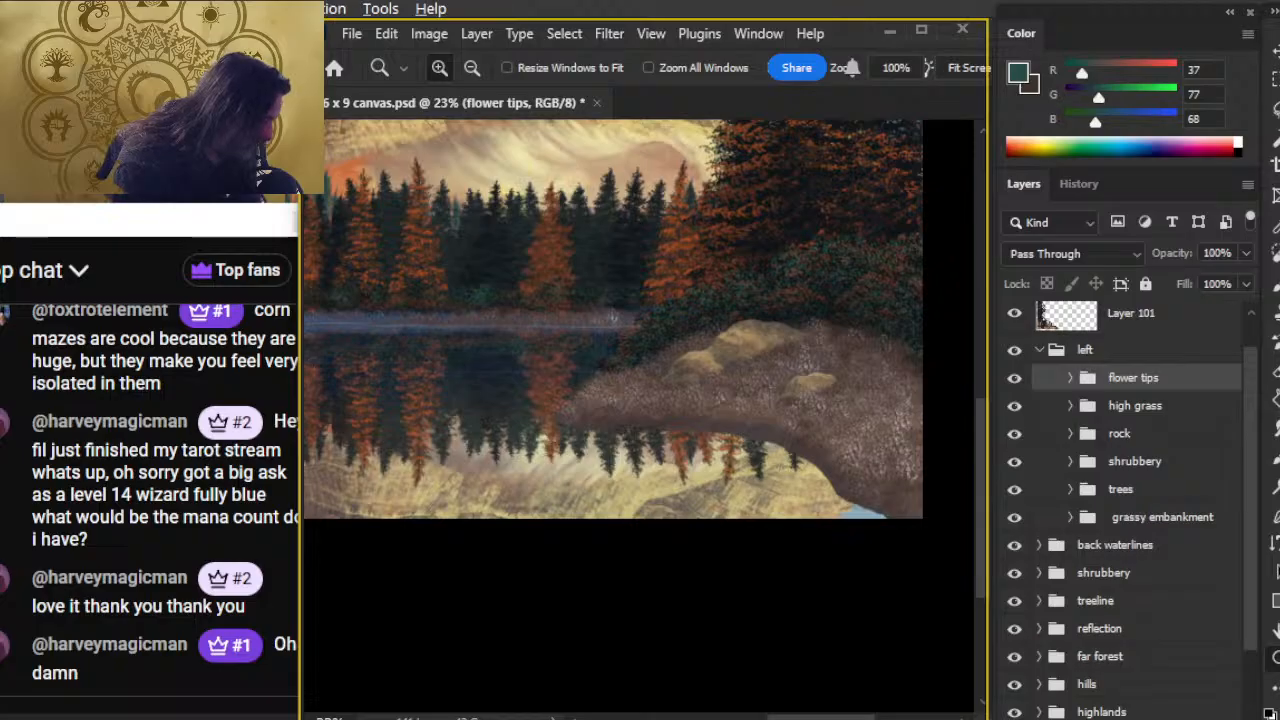
key(ctrl+shift+alt+n)
mouse_move(868, 521)
mouse_down()
mouse_move(783, 514)
mouse_move(773, 527)
mouse_up()
key(b)
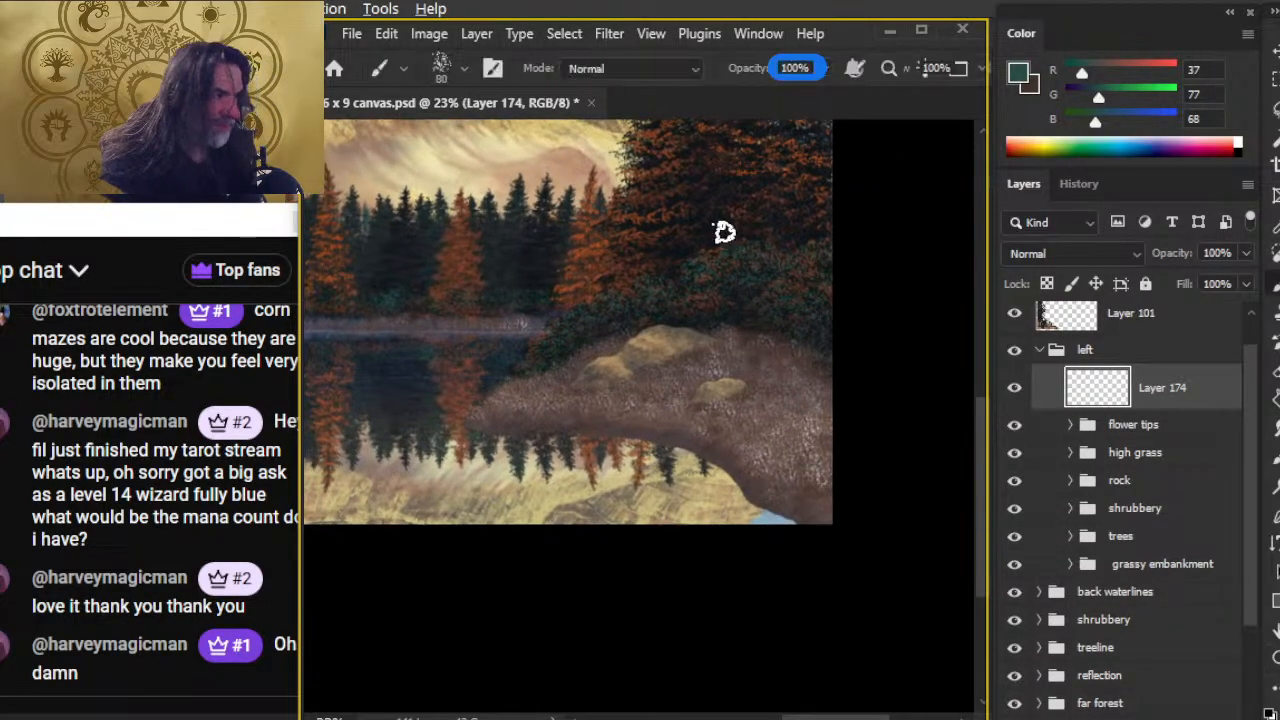
alt+click(666, 218)
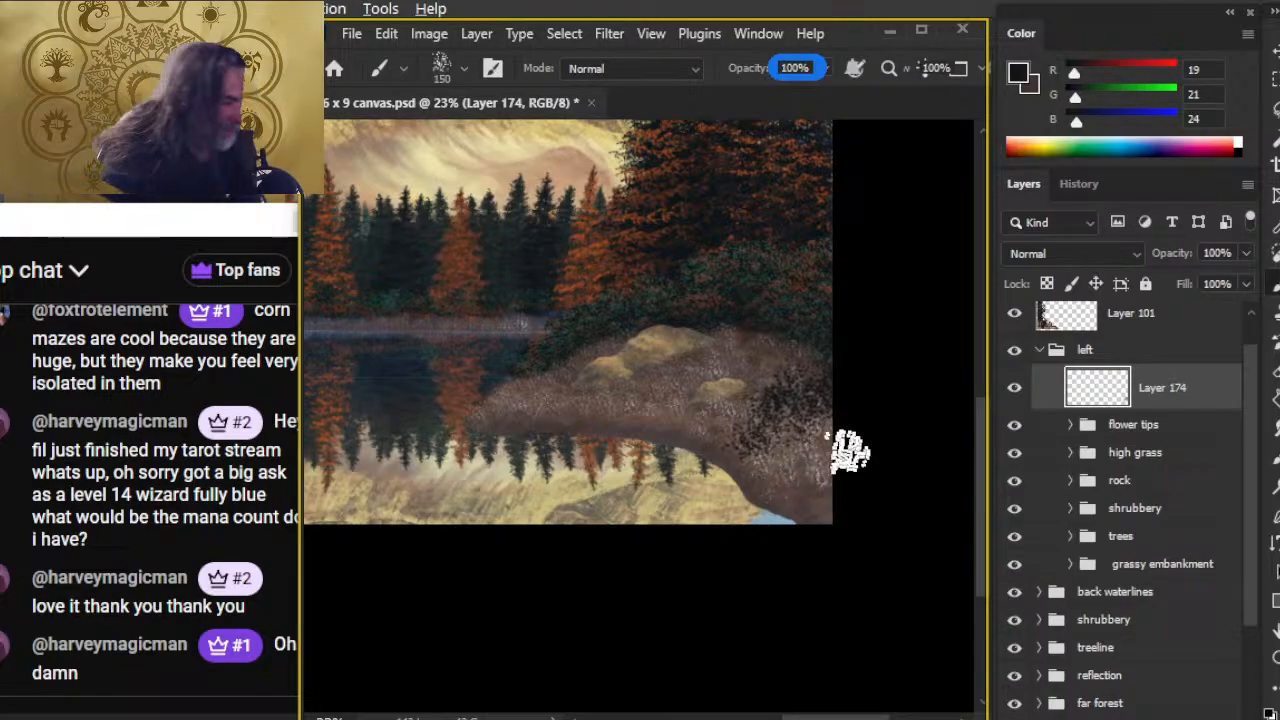
- Thin out the dark foliage dabs on the embankment with the textured Eraser at size 175 and 40% opacity
key(z)
mouse_move(812, 421)
mouse_down()
mouse_move(938, 437)
mouse_move(985, 428)
mouse_up()
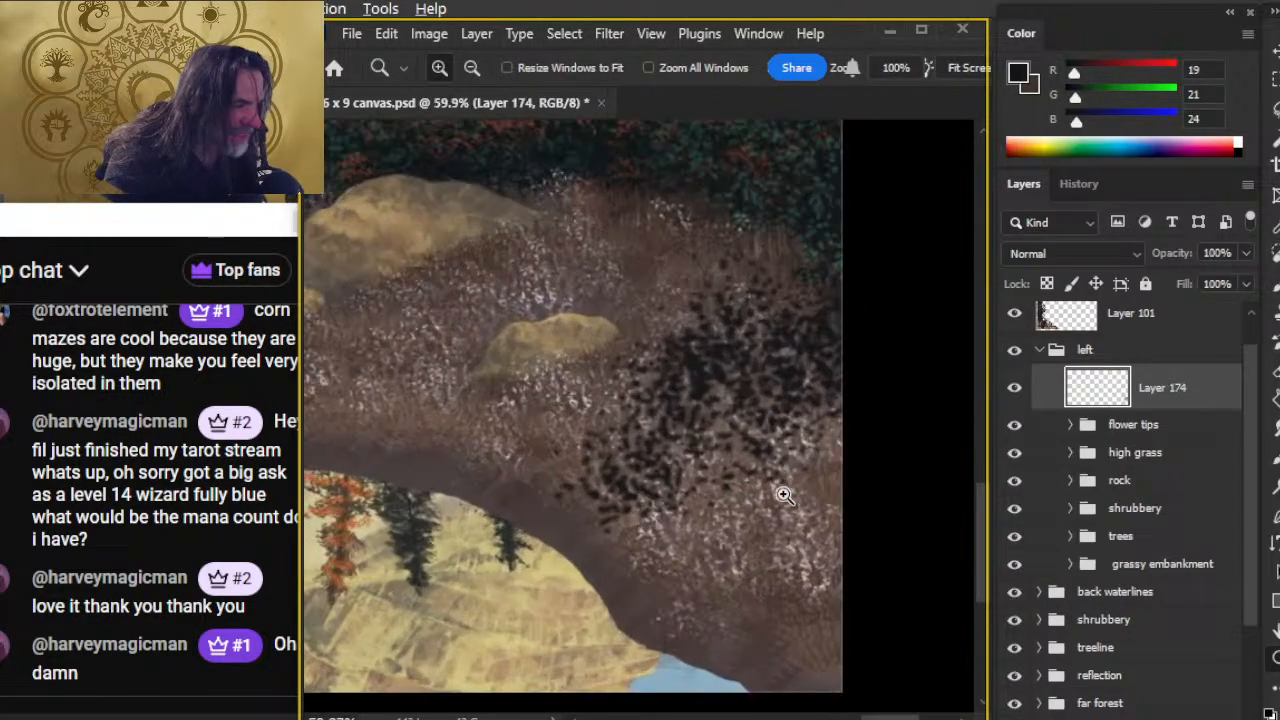
key(e)
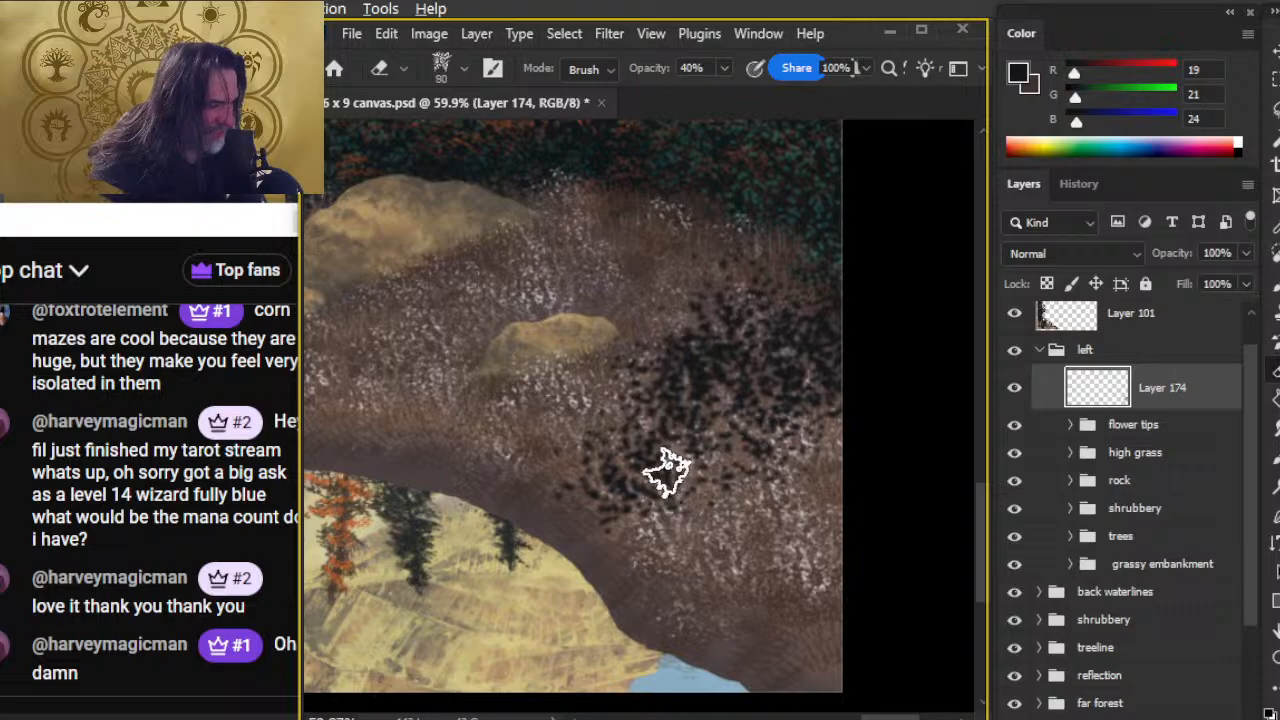
key(])
key(])
key(])
mouse_move(626, 477)
mouse_down()
mouse_move(654, 455)
mouse_move(754, 474)
mouse_move(745, 457)
mouse_move(637, 497)
mouse_move(660, 472)
mouse_up()
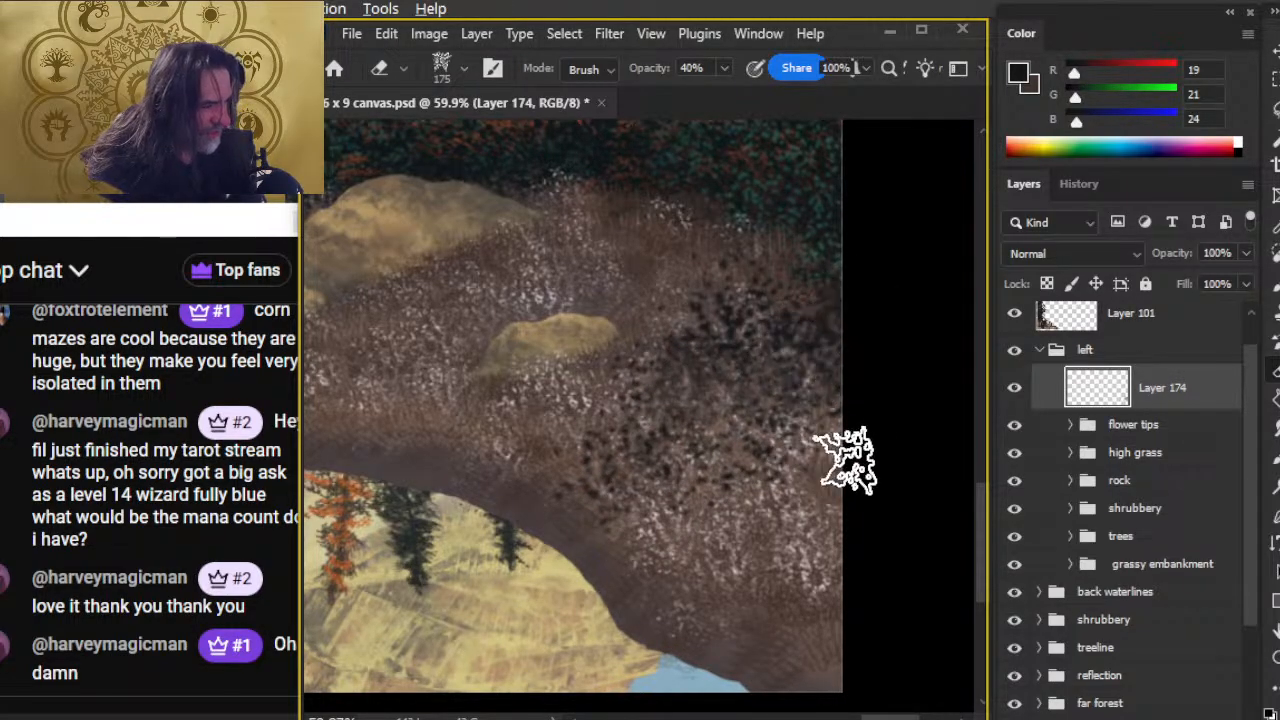
- Build up and break apart the dark foliage along the embankment's outer slope, alternating the size 150 Brush with the 40% Eraser
key(z)
drag(832, 581, 722, 606)
mouse_move(854, 621)
mouse_down()
mouse_move(746, 563)
mouse_move(809, 517)
mouse_move(770, 545)
mouse_move(781, 521)
mouse_up()
key(v)
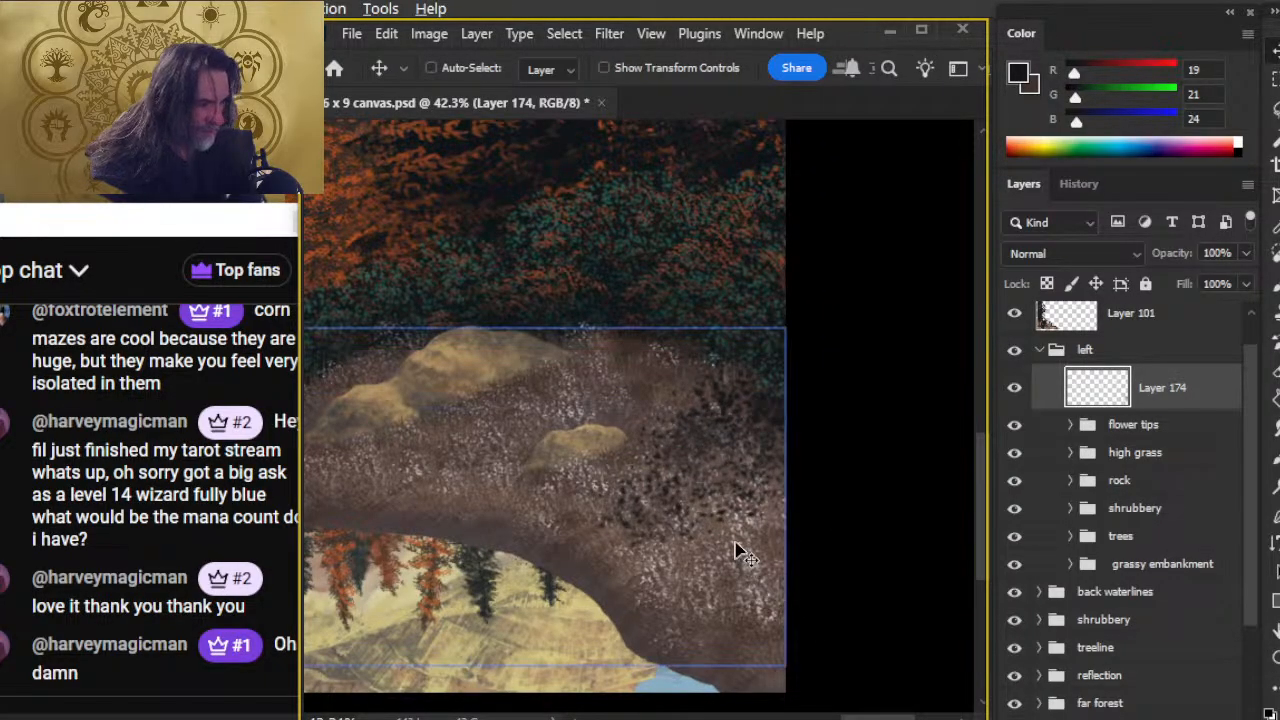
key(b)
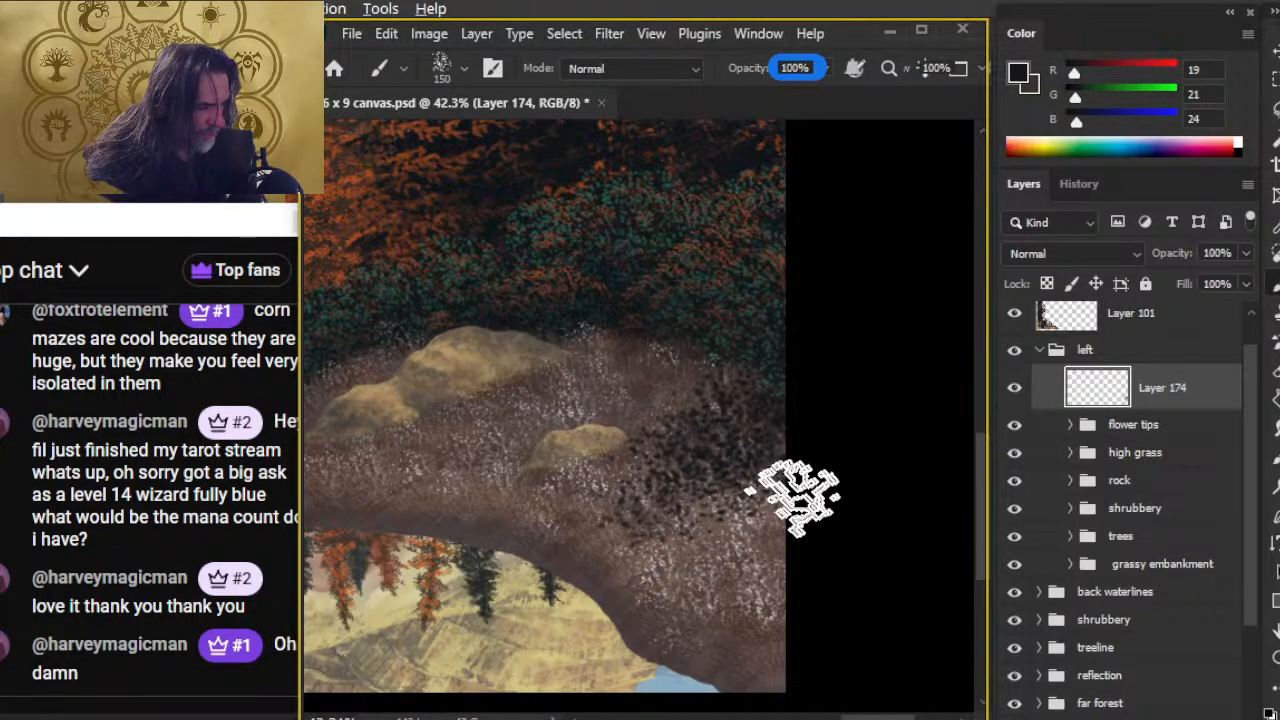
key(e)
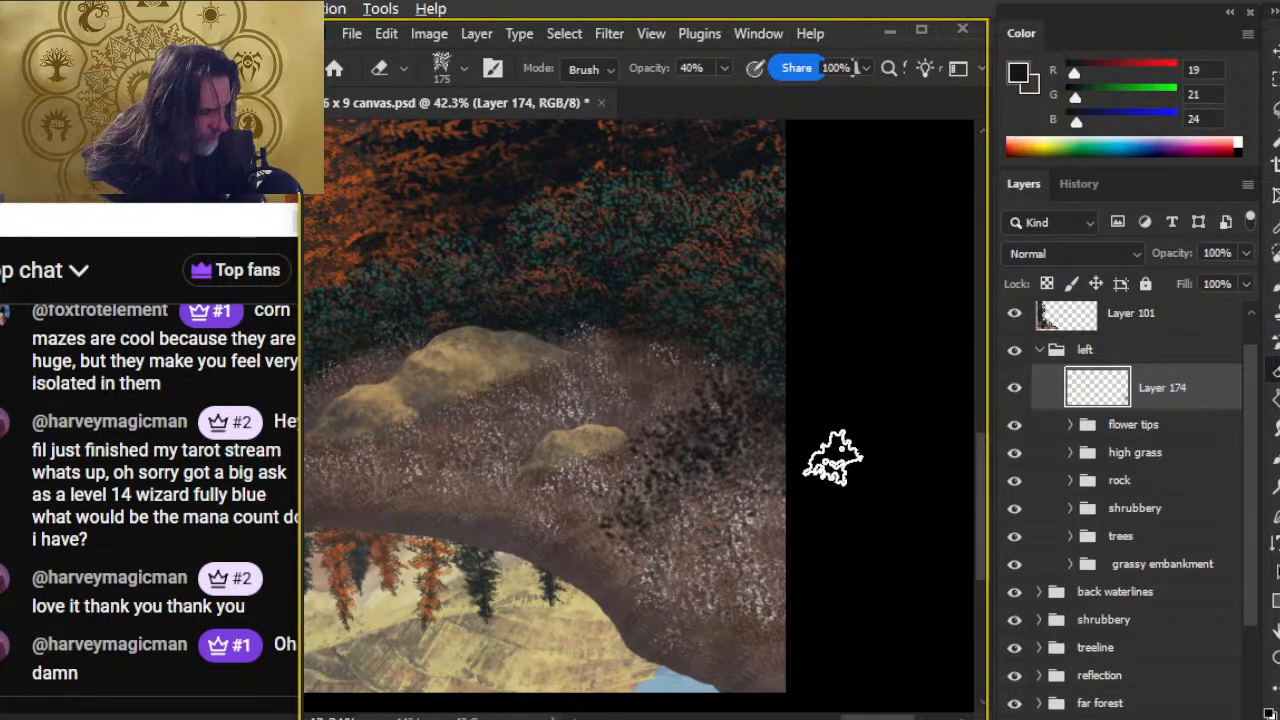
key(b)
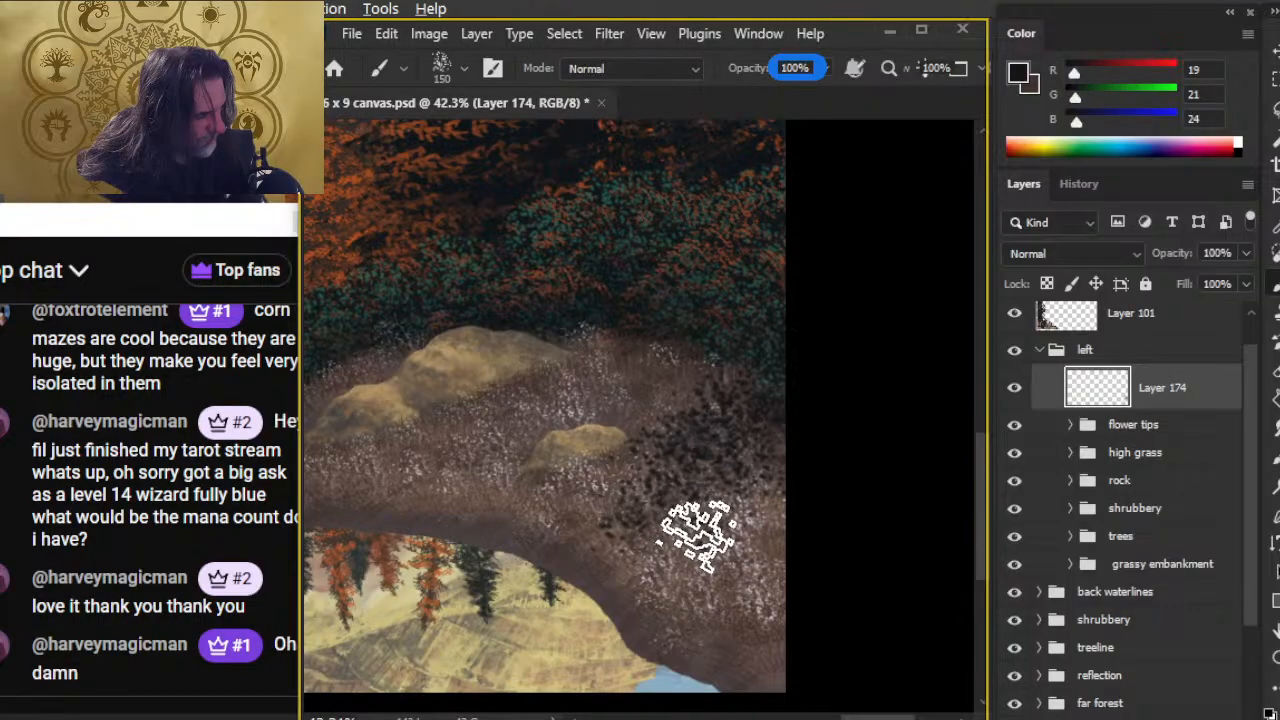
key(e)
key(b)
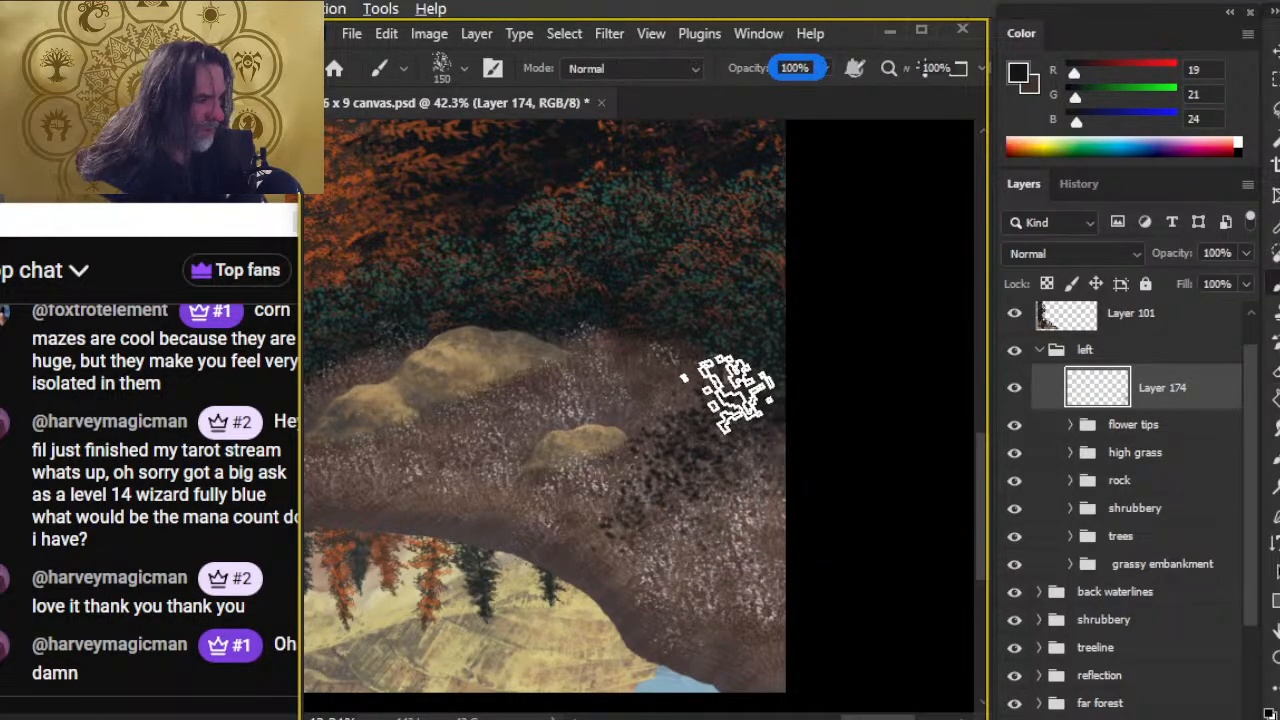
key(e)
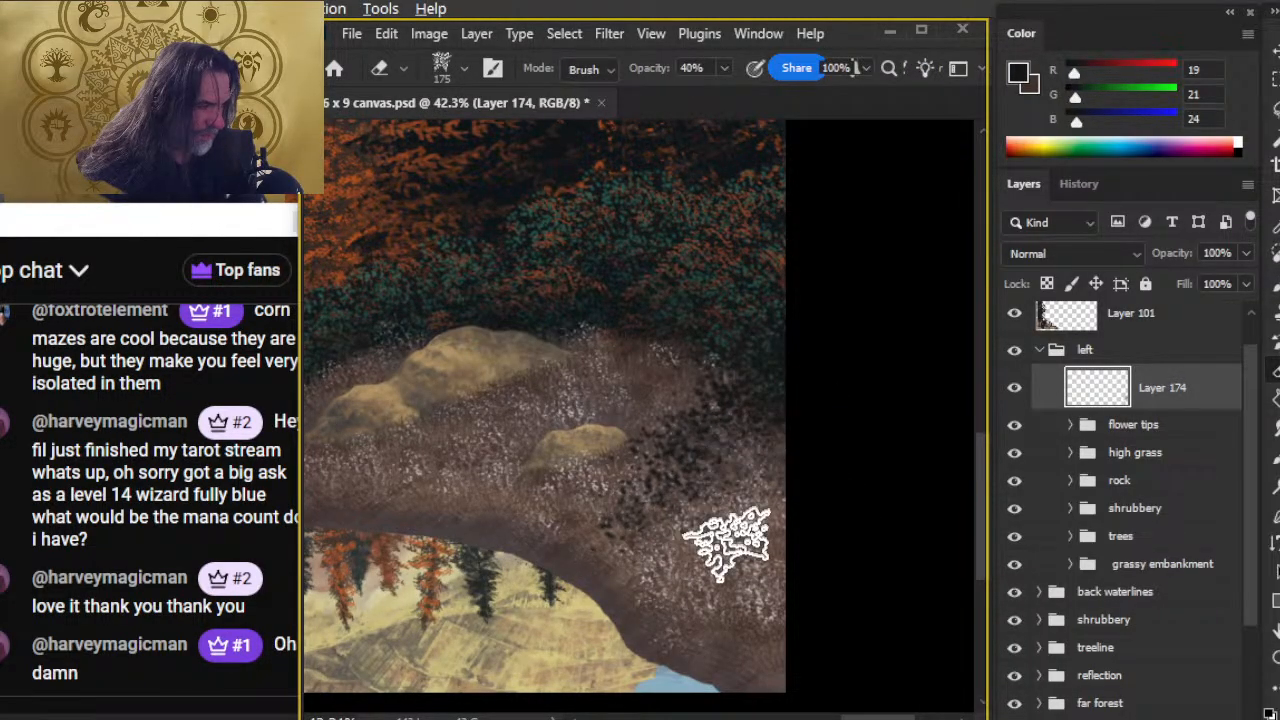
key(b)
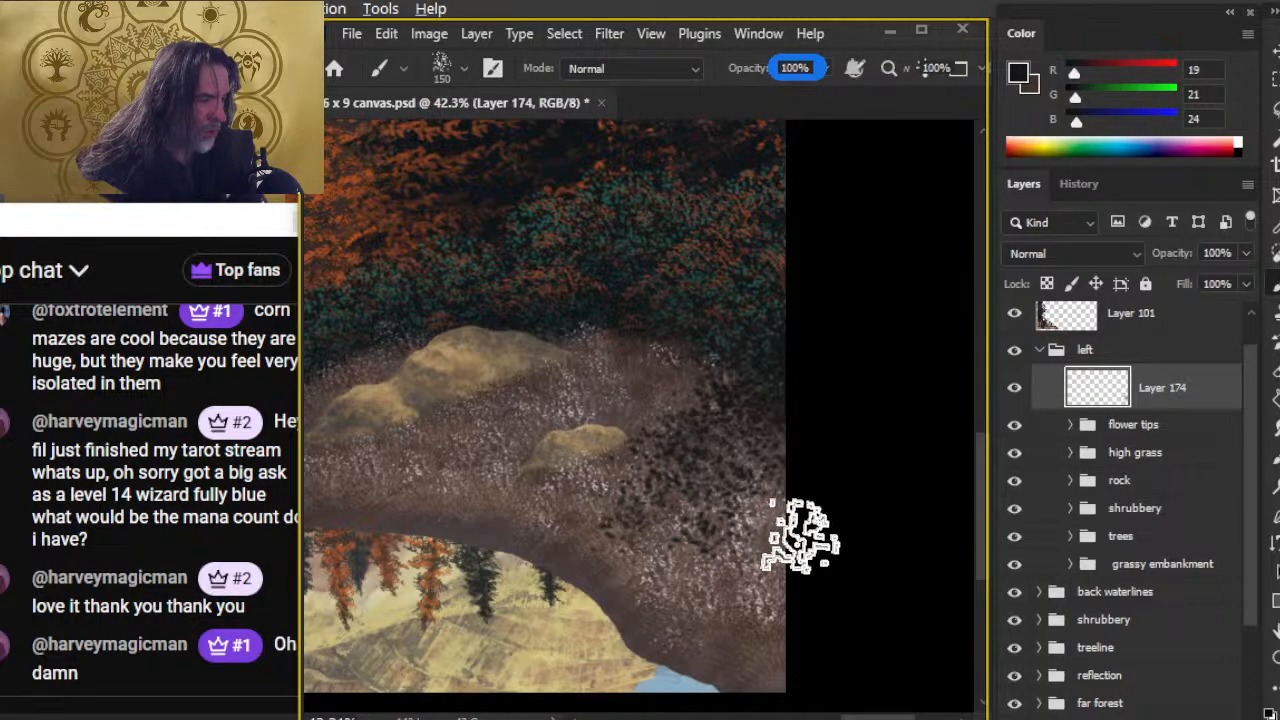
key(e)
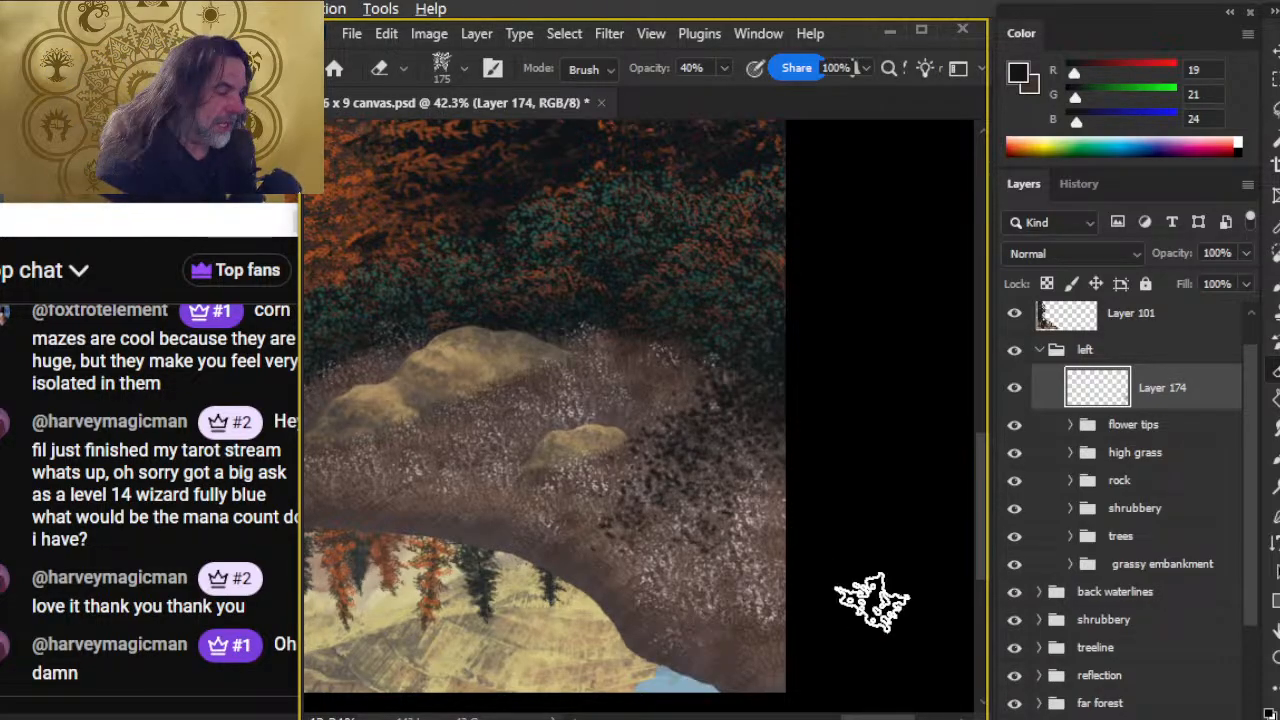
key(b)
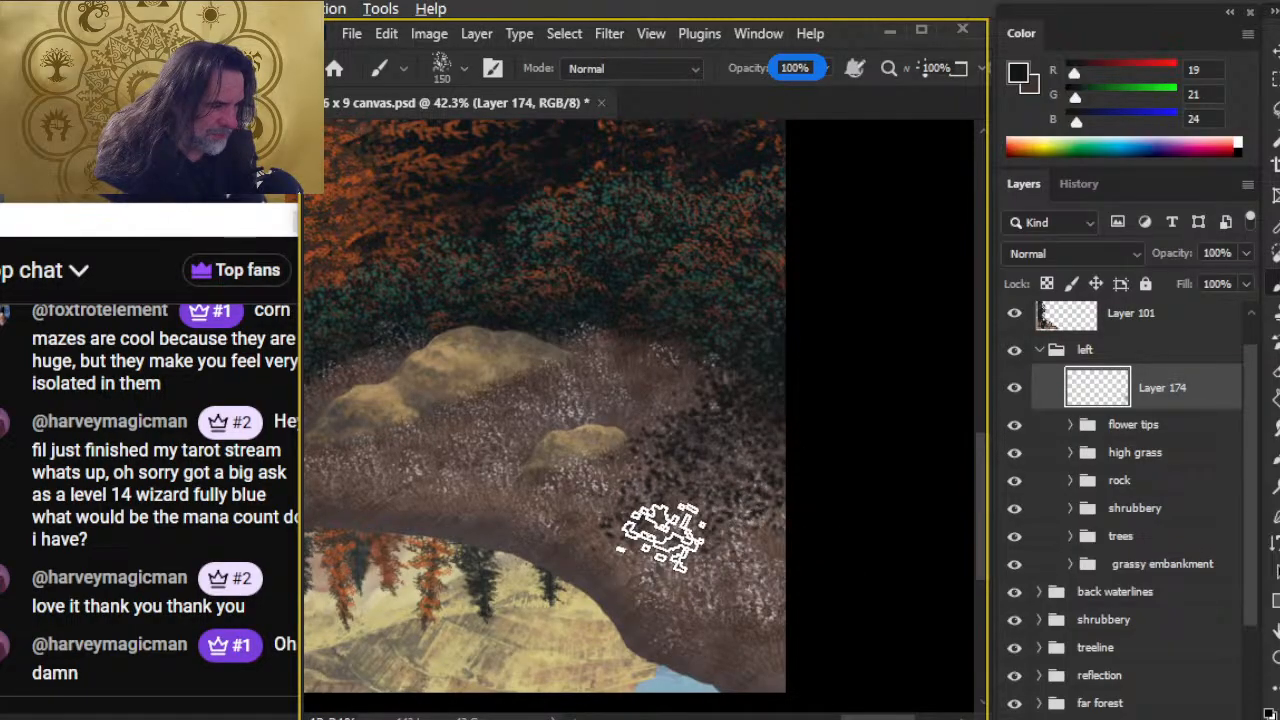
key(e)
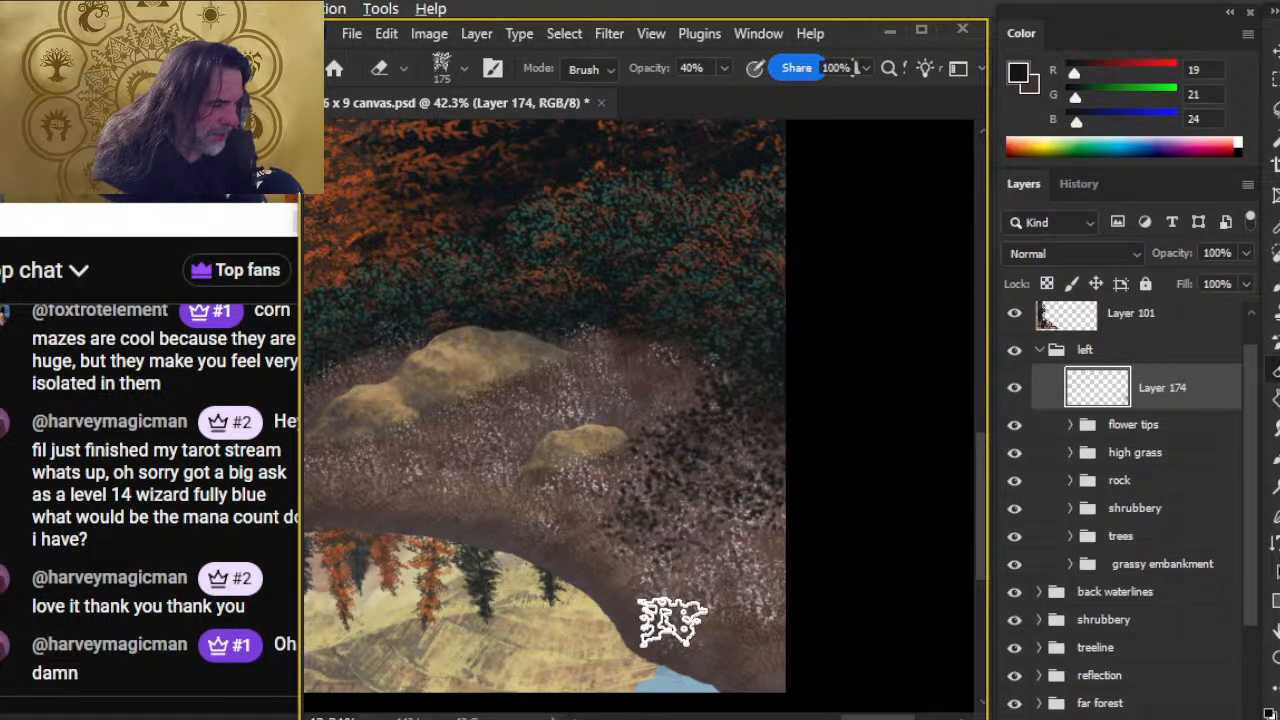
key(b)
key(e)
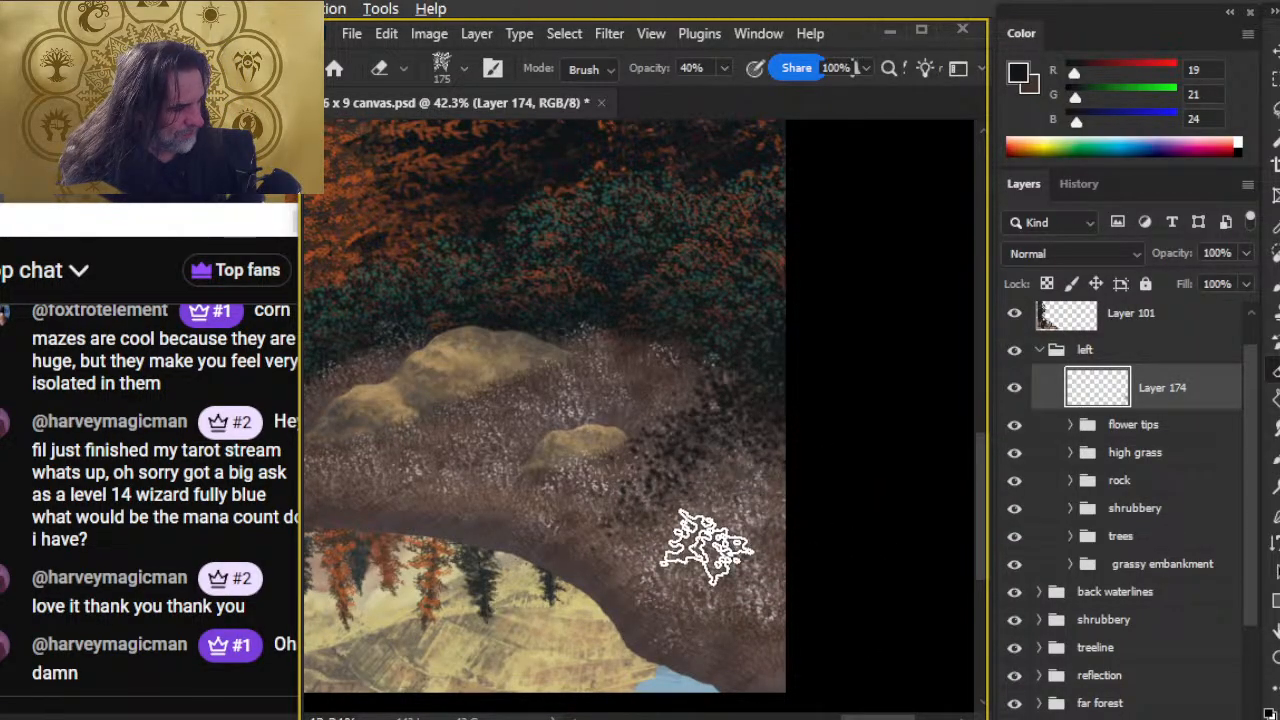
- Extend the dark foliage beneath the small rock and up toward the shrubs, blending its edges with the textured Eraser
key(b)
mouse_move(622, 478)
mouse_down()
mouse_move(610, 540)
mouse_move(573, 532)
mouse_up()
key(e)
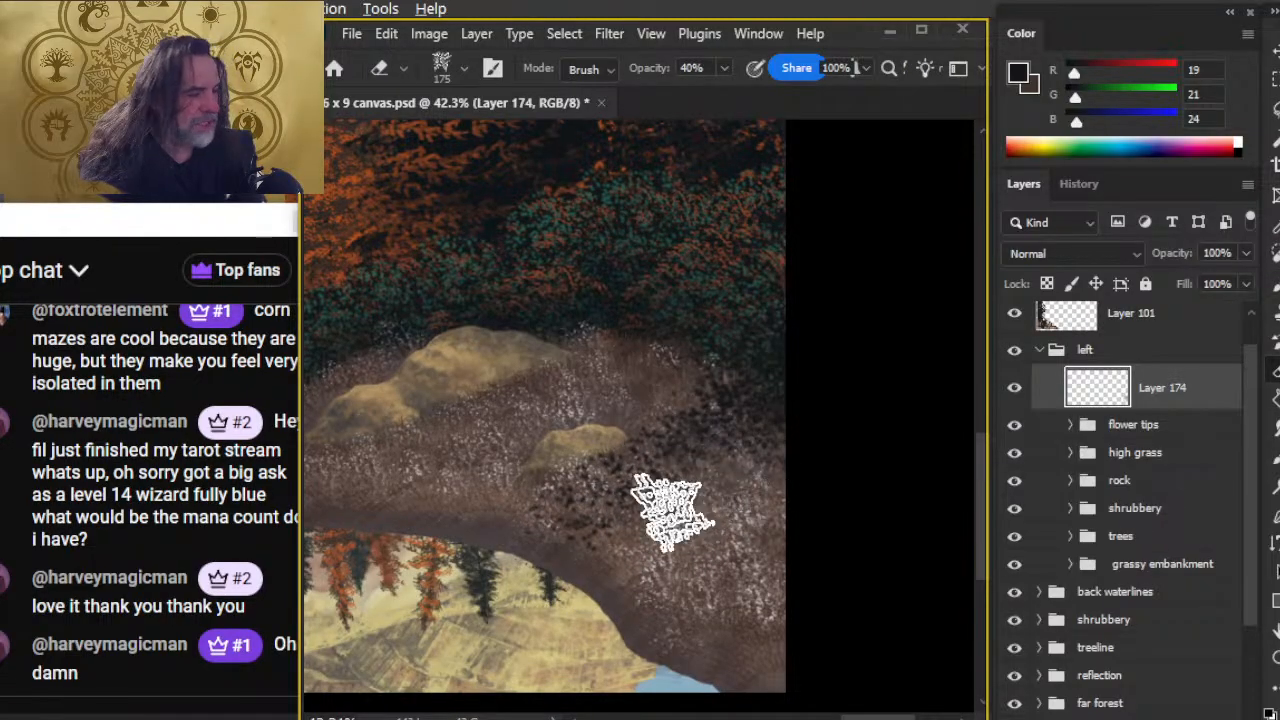
key(b)
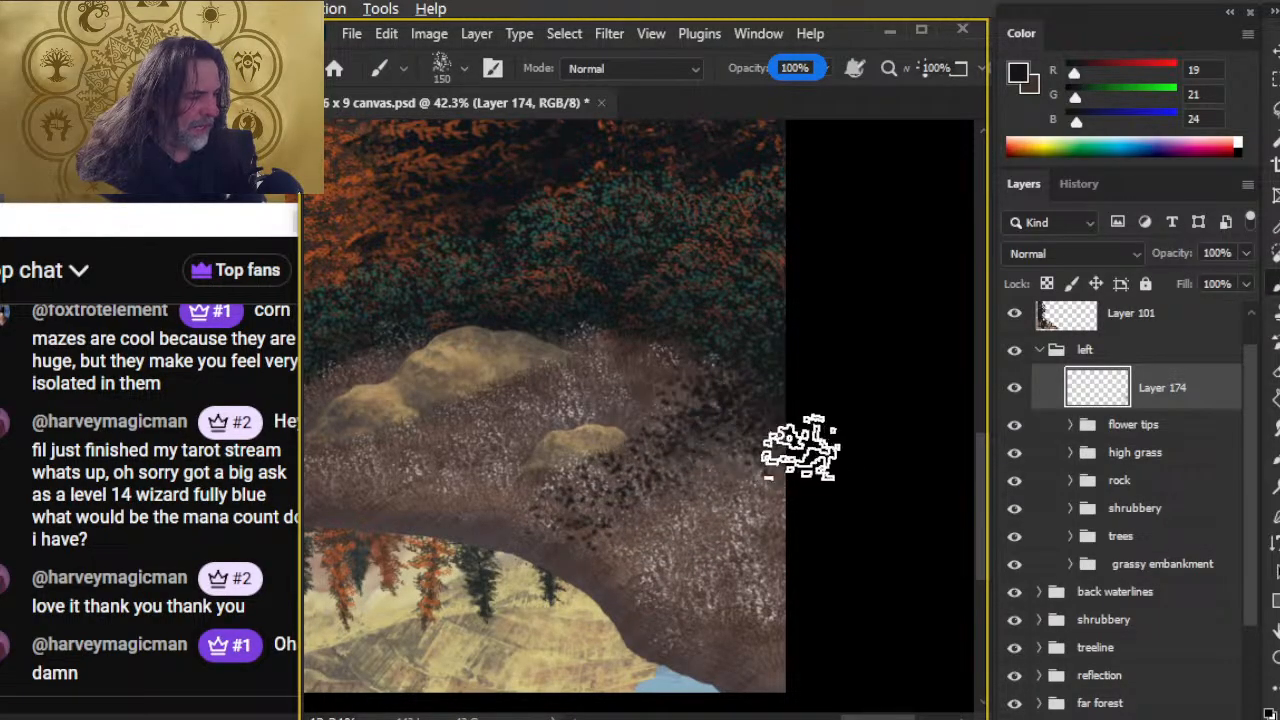
key(e)
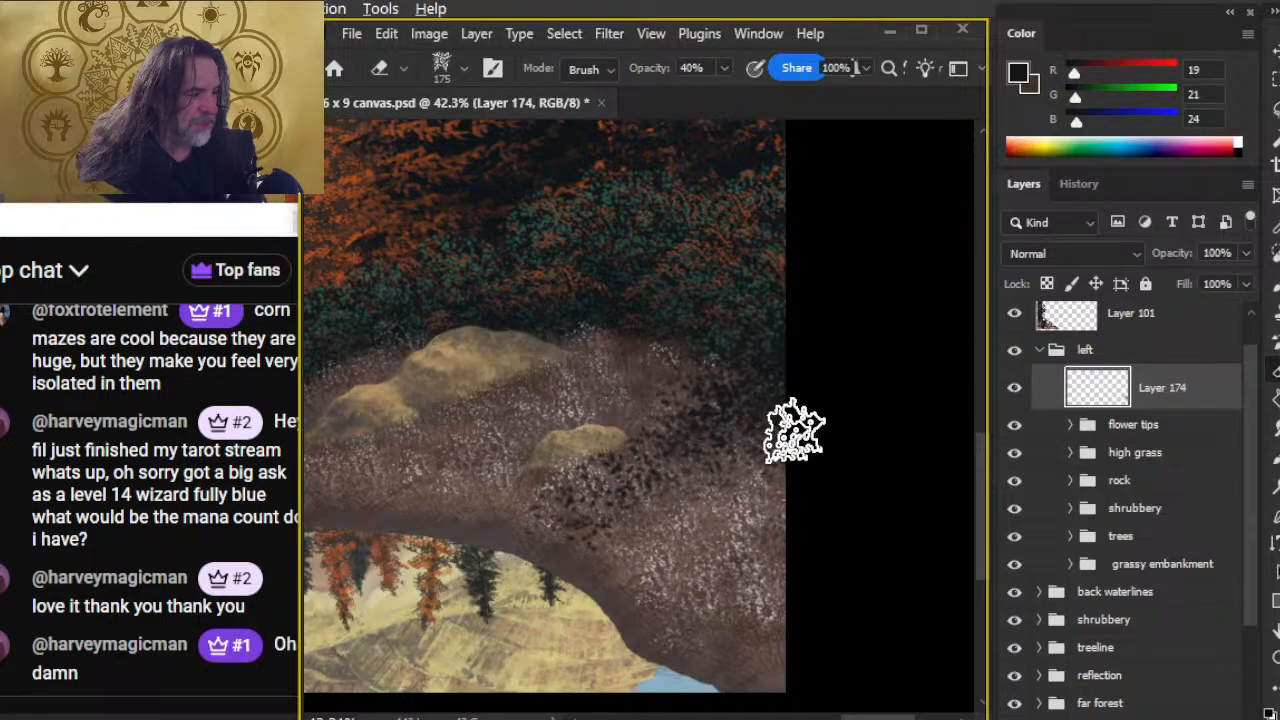
key(b)
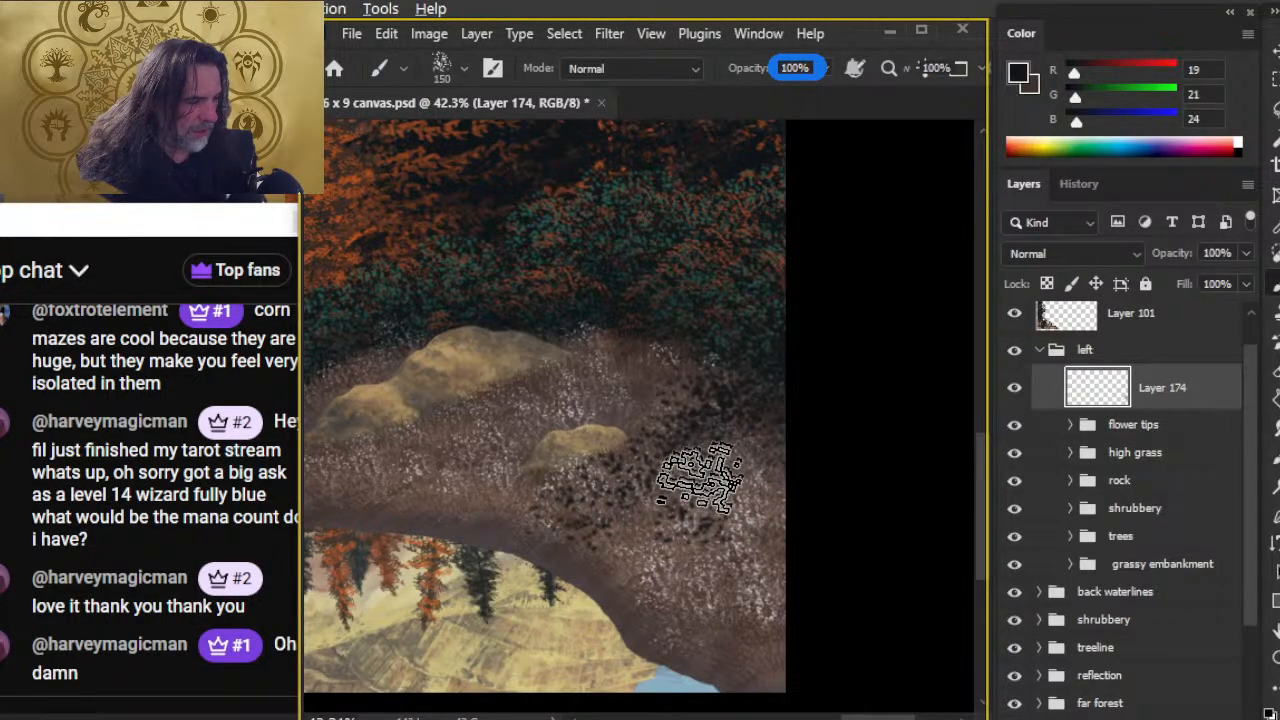
key(e)
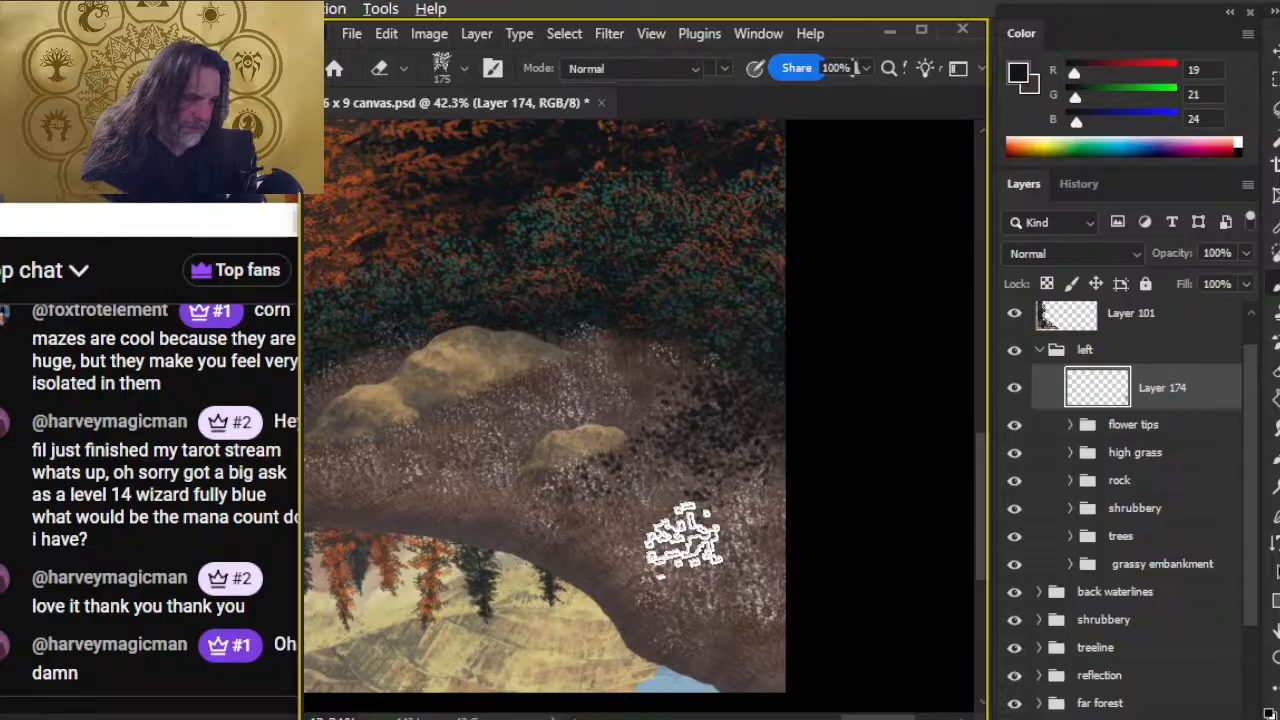
key(b)
key(e)
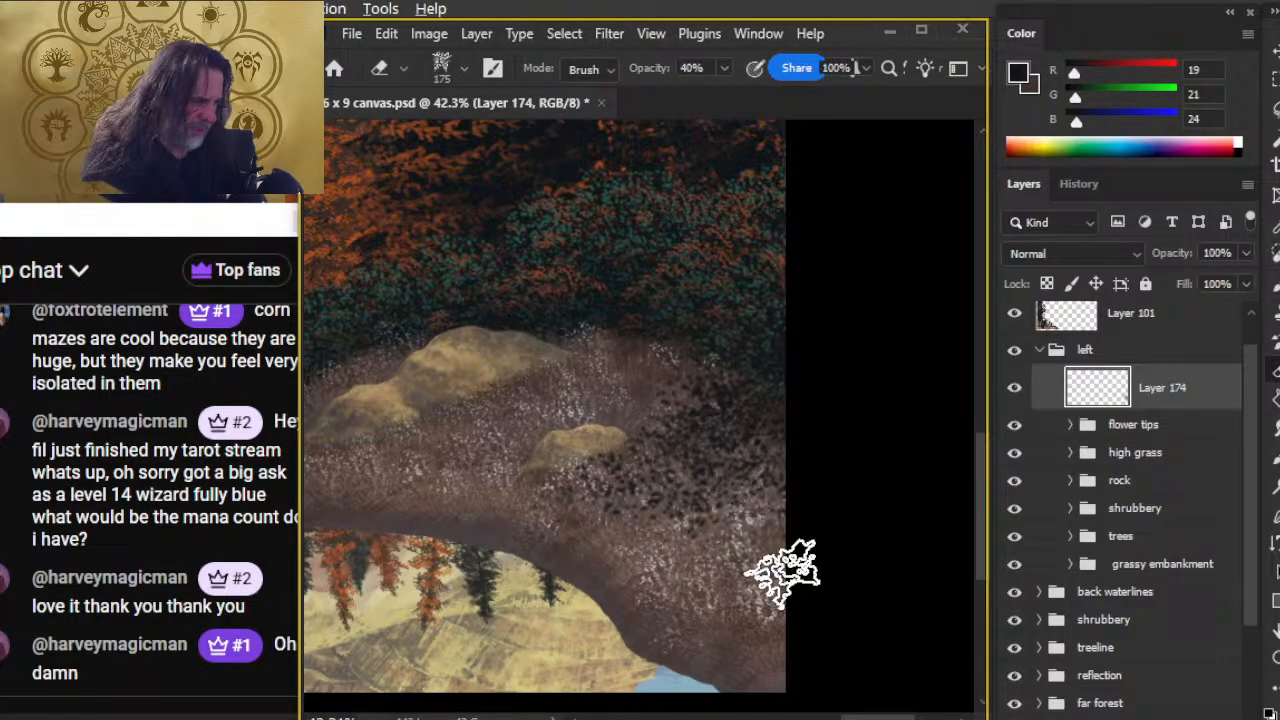
key(b)
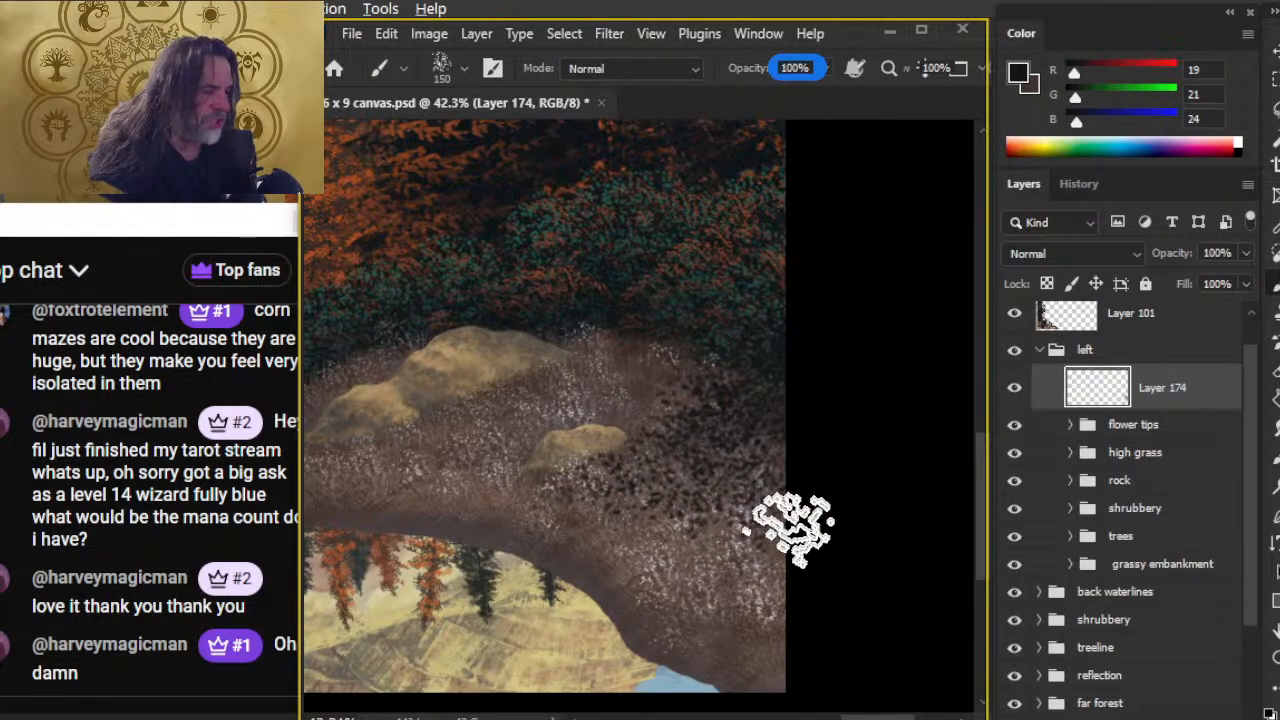
key(e)
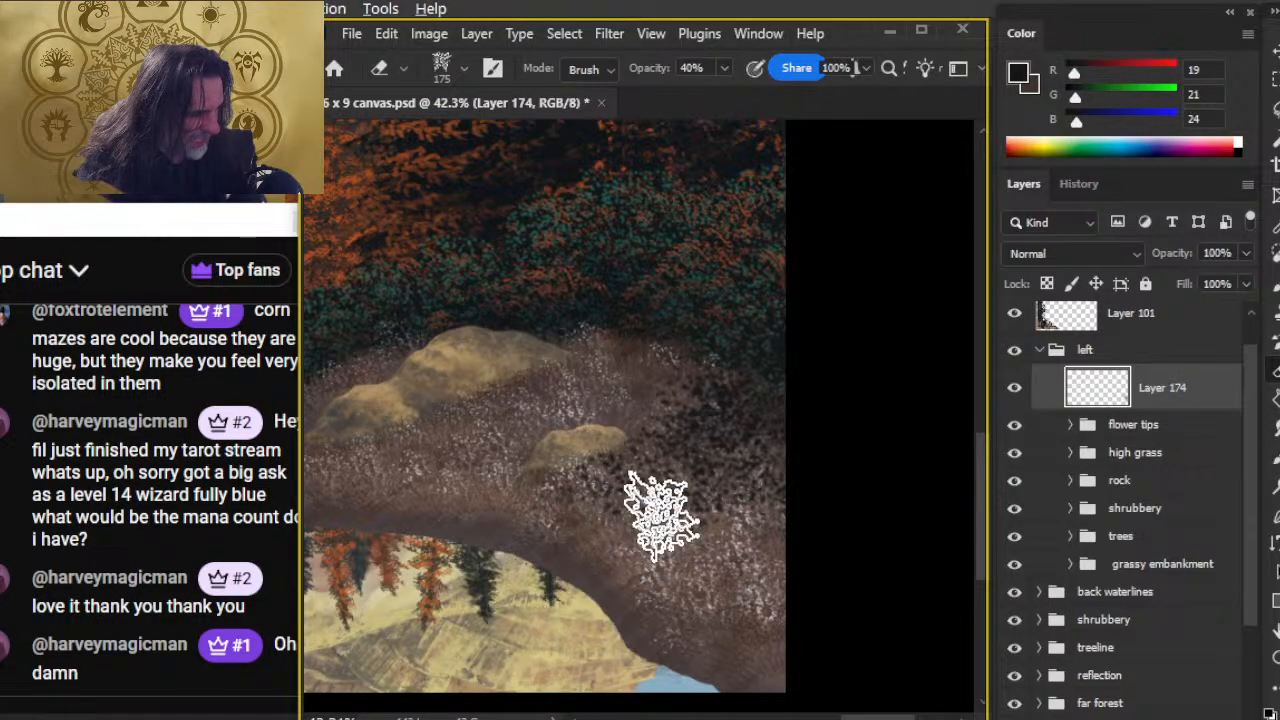
- Extend the near-black foliage down the embankment's outer slope toward the shoreline with the size 150 Brush
key(z)
drag(803, 591, 745, 638)
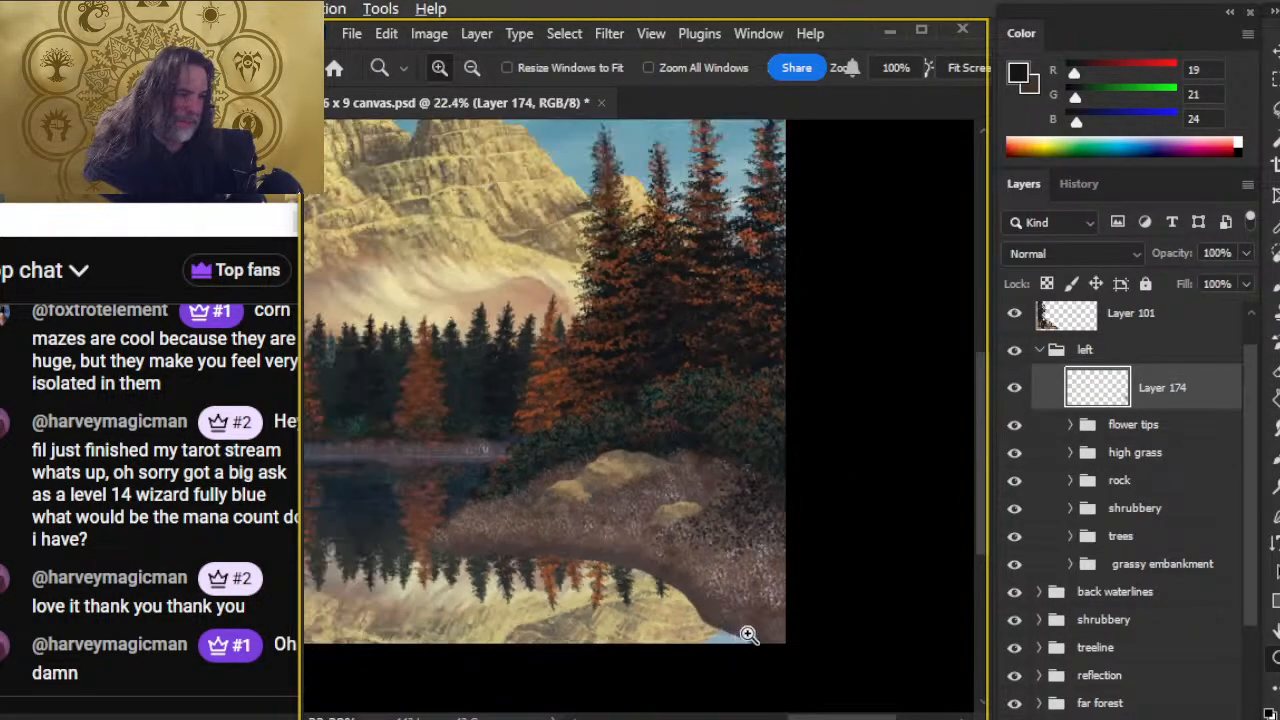
mouse_move(759, 529)
mouse_down()
mouse_move(776, 586)
mouse_move(829, 566)
mouse_move(790, 608)
mouse_up()
key(v)
key(e)
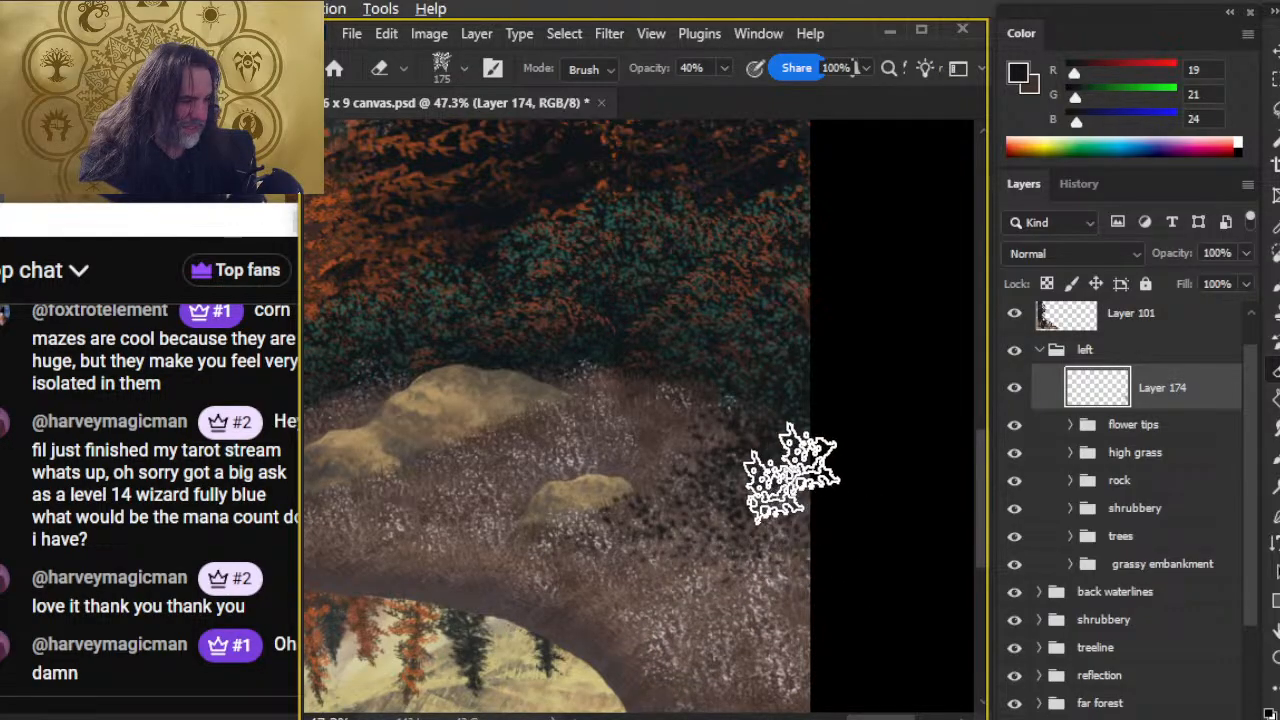
key(b)
drag(666, 554, 794, 515)
key(e)
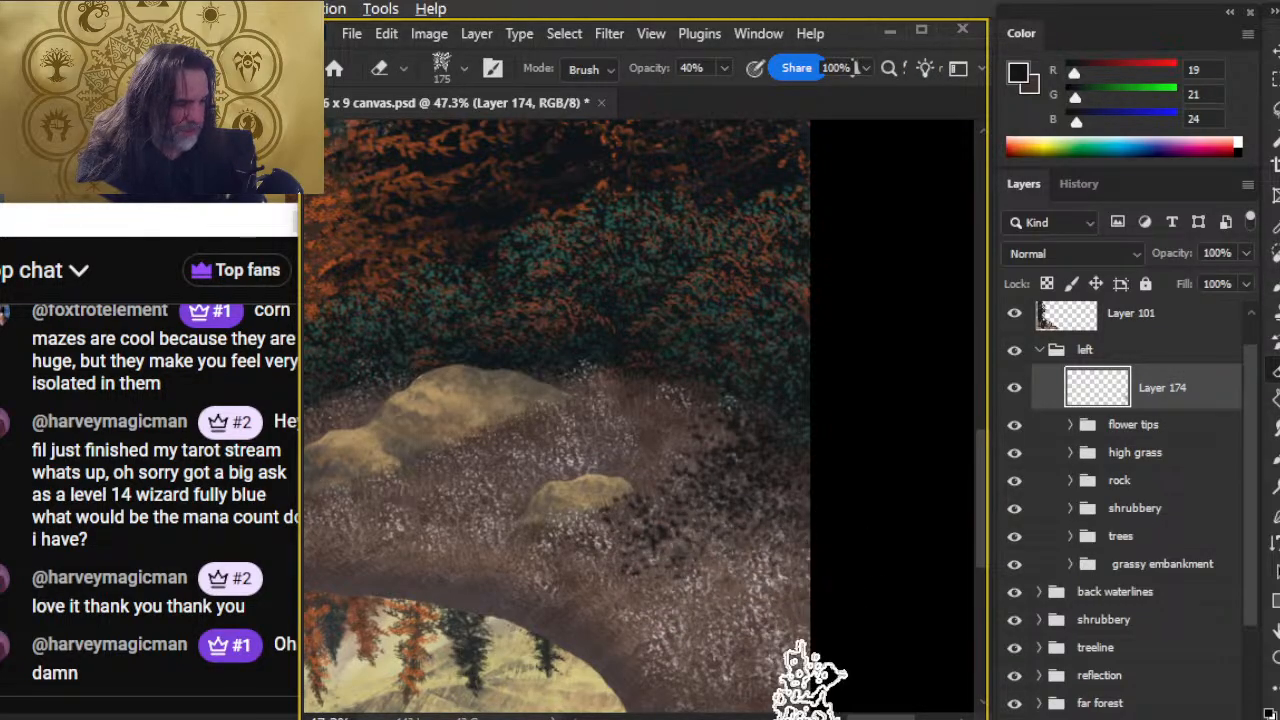
key(b)
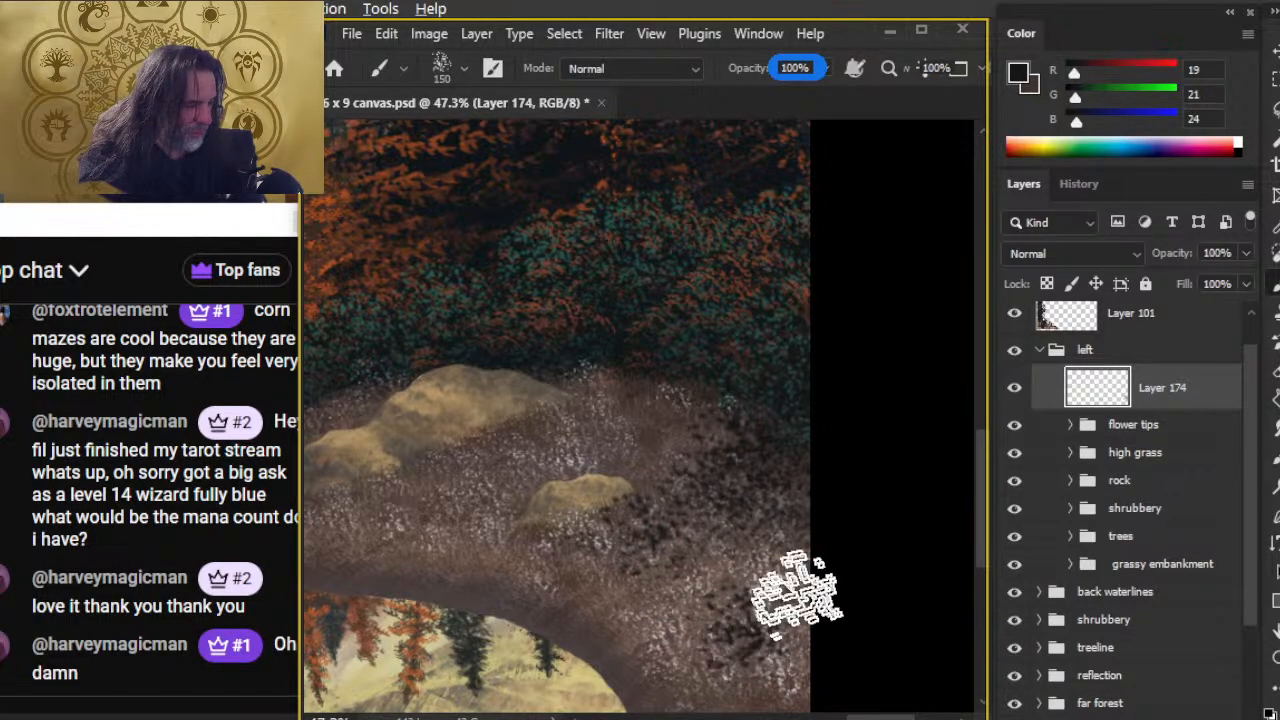
- Fill in and break up the dark foliage between the small rock and the canvas edge, alternating the Brush with the 40% opacity Eraser
key(e)
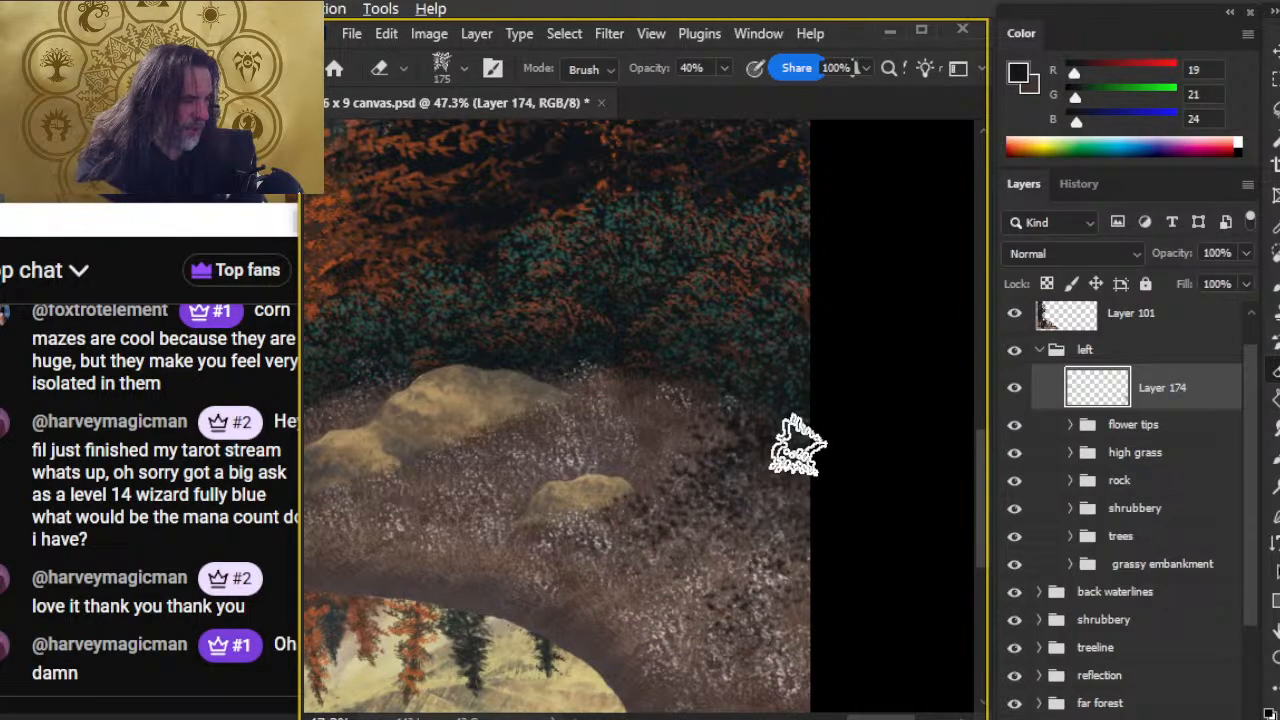
key(b)
key(e)
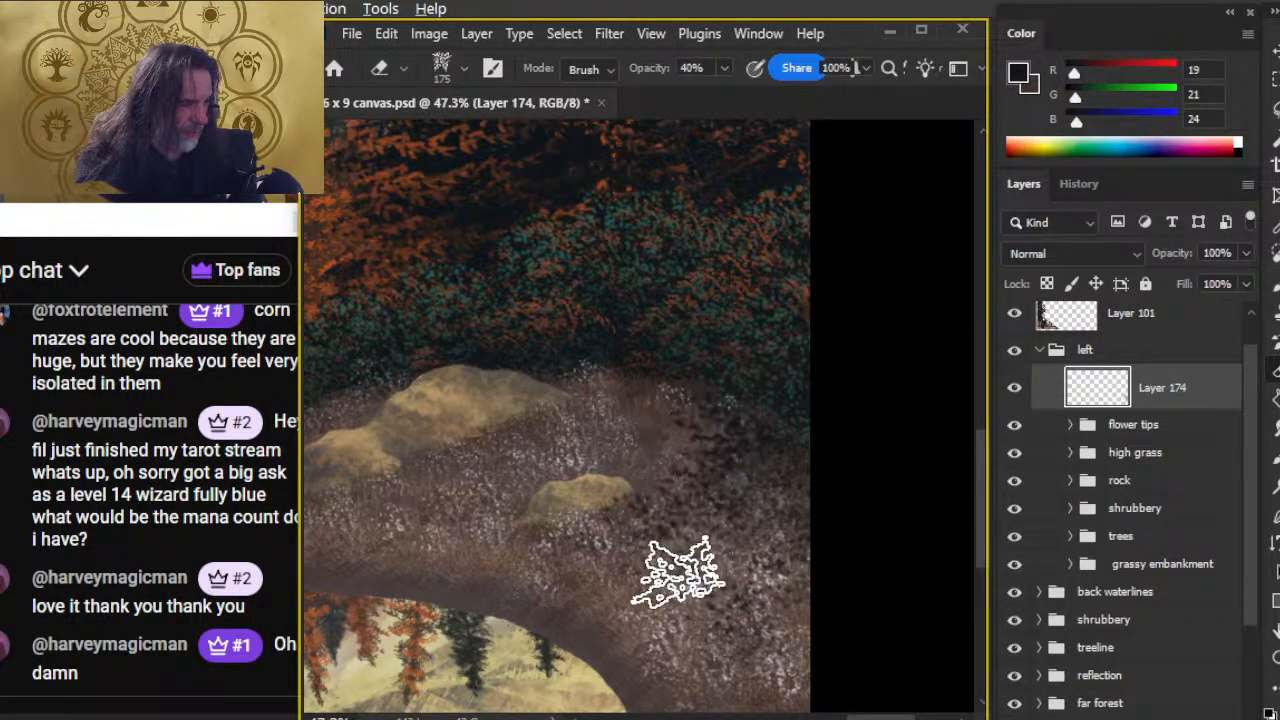
key(b)
key(e)
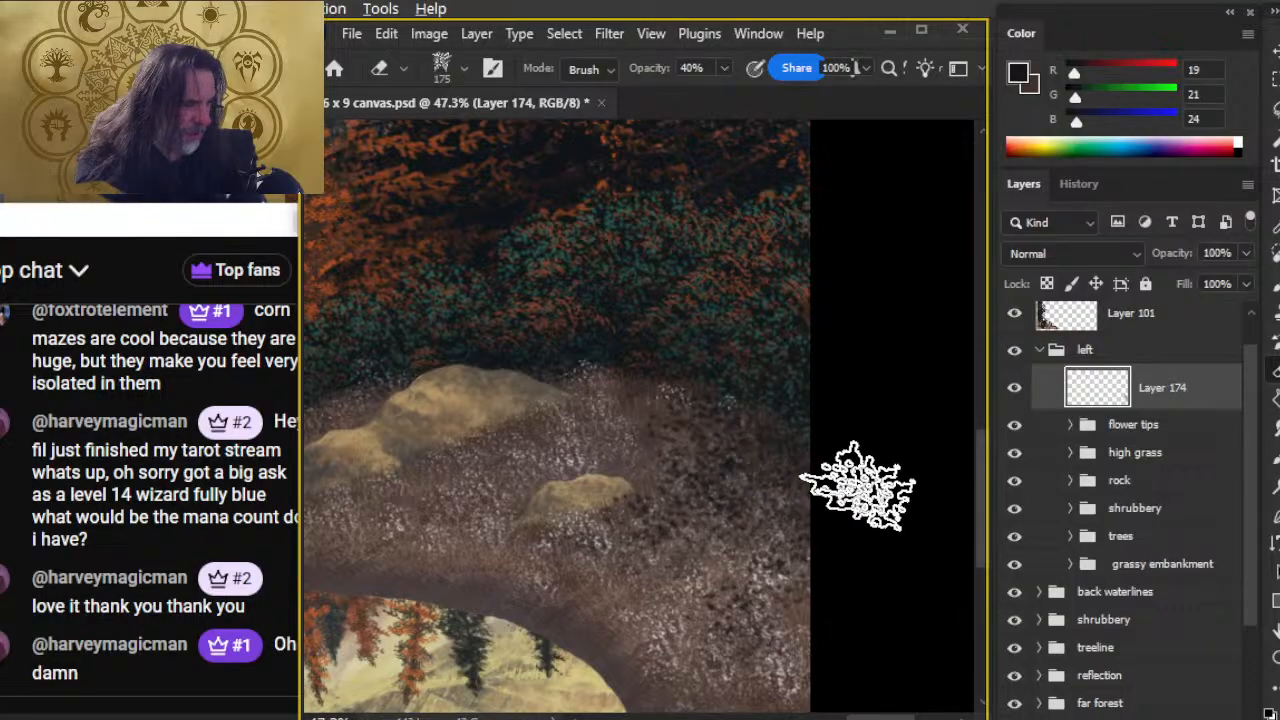
key(z)
mouse_move(722, 667)
mouse_down()
mouse_move(620, 649)
mouse_move(611, 703)
mouse_up()
mouse_move(708, 609)
mouse_down()
mouse_move(671, 556)
mouse_move(760, 566)
mouse_up()
key(e)
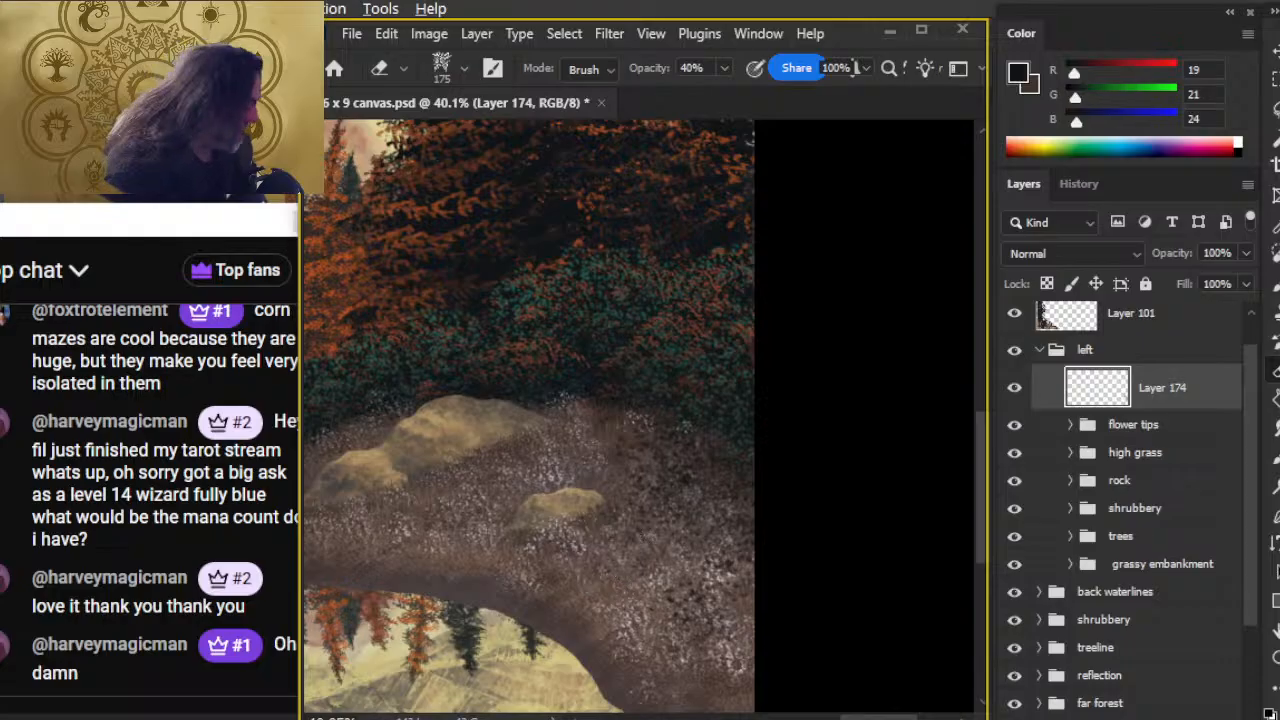
- Add a new layer above Layer 174 and dab darker foliage beside the small rock with the size 150 Brush
key(ctrl+shift+alt+n)
key(b)
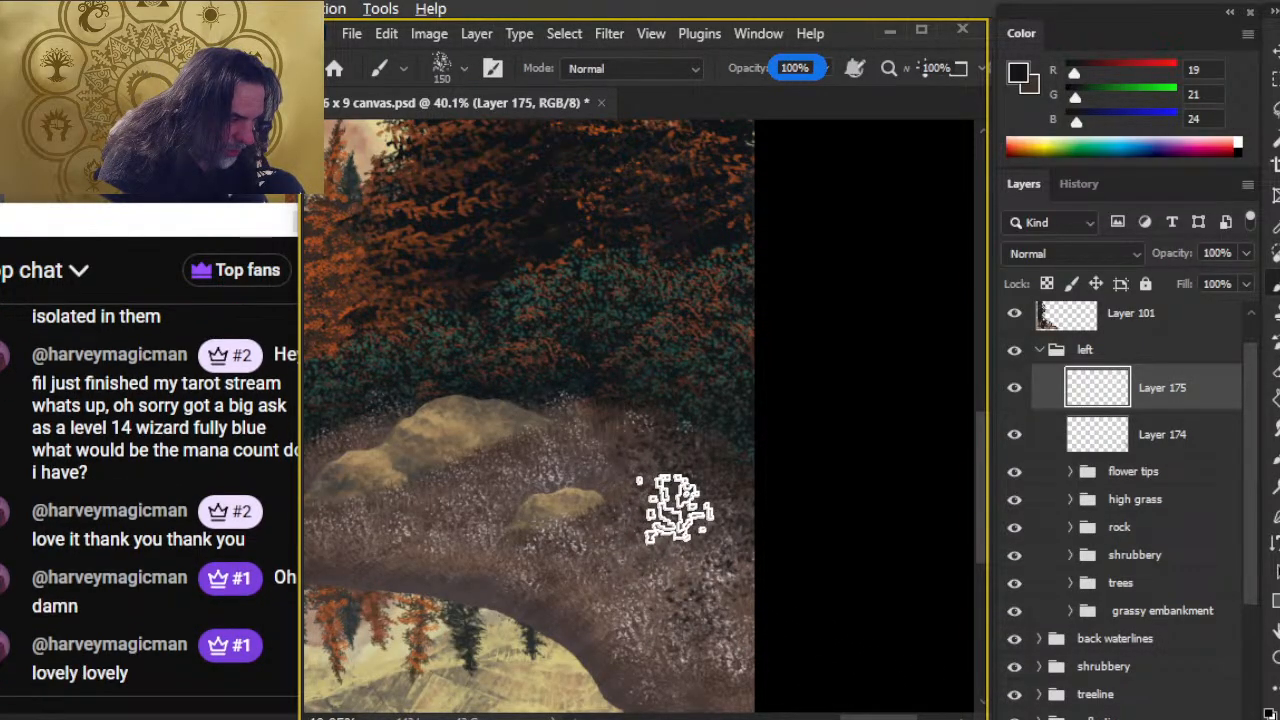
key(alt+Tab)
key(alt+Tab)
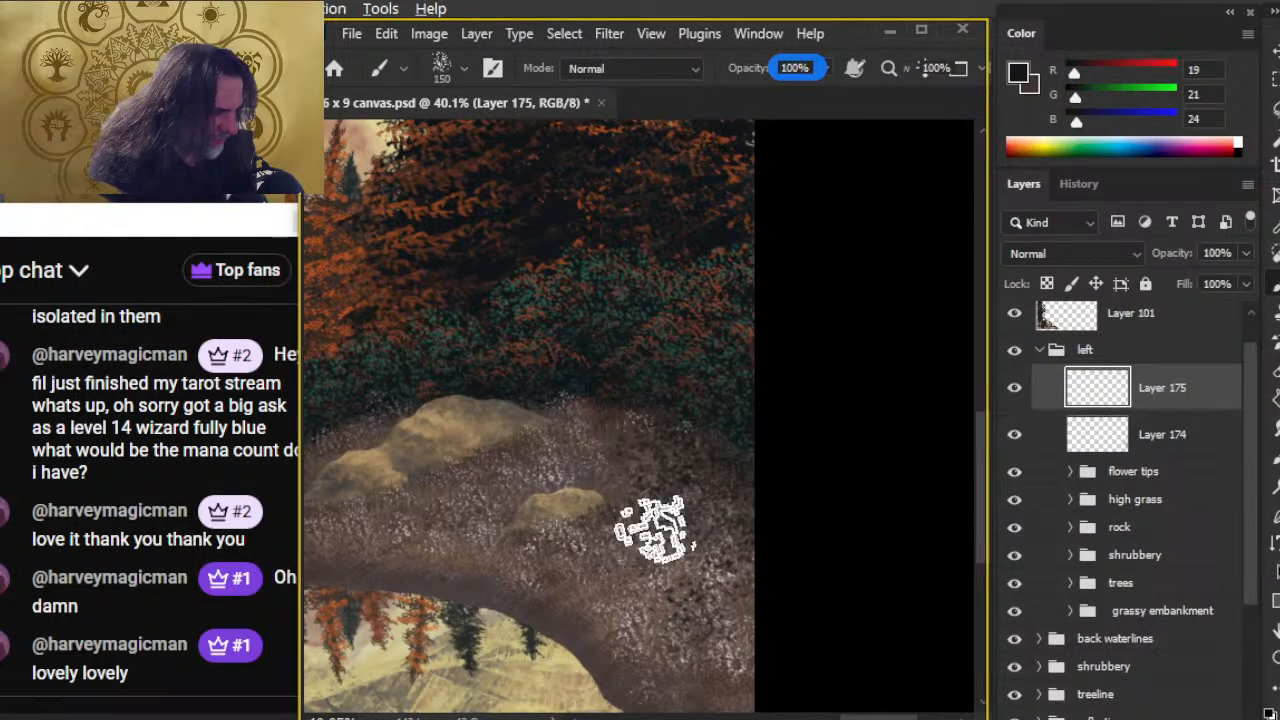
drag(651, 493, 654, 530)
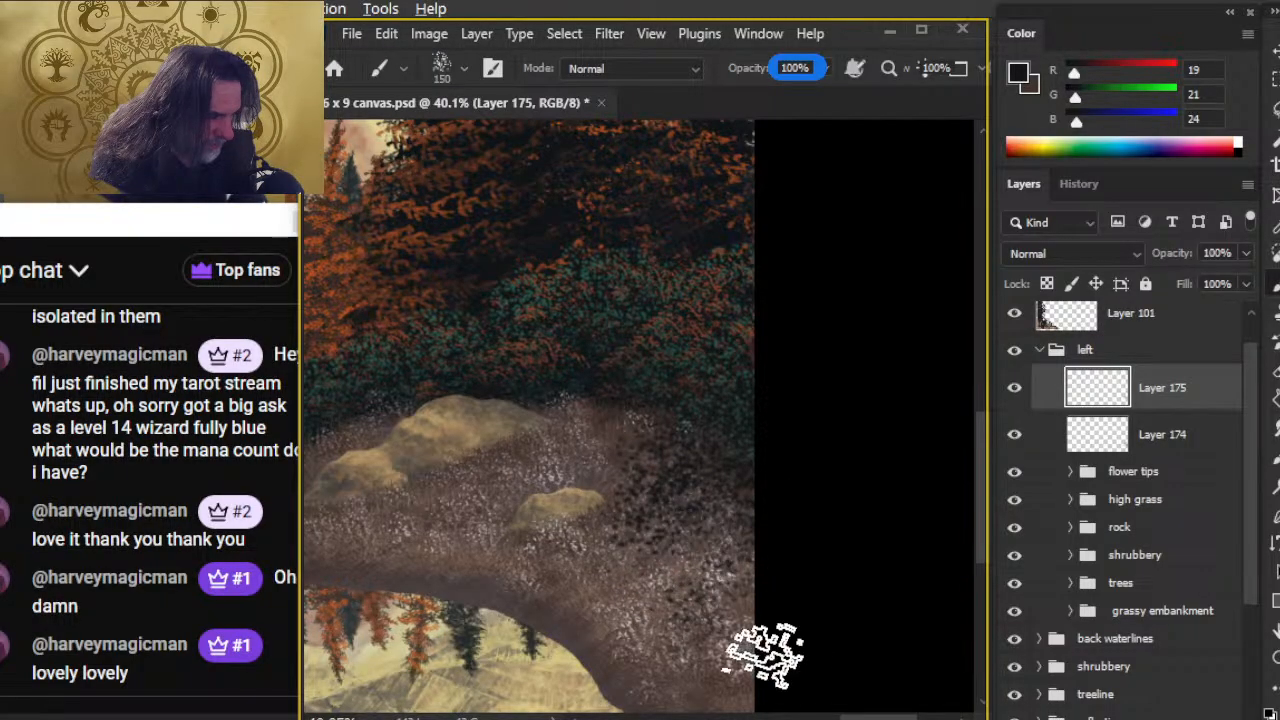
- Sample the pale flower colour (RGB 207, 195, 204), add another layer and dab flower specks over the dark foliage
key(z)
drag(820, 610, 729, 683)
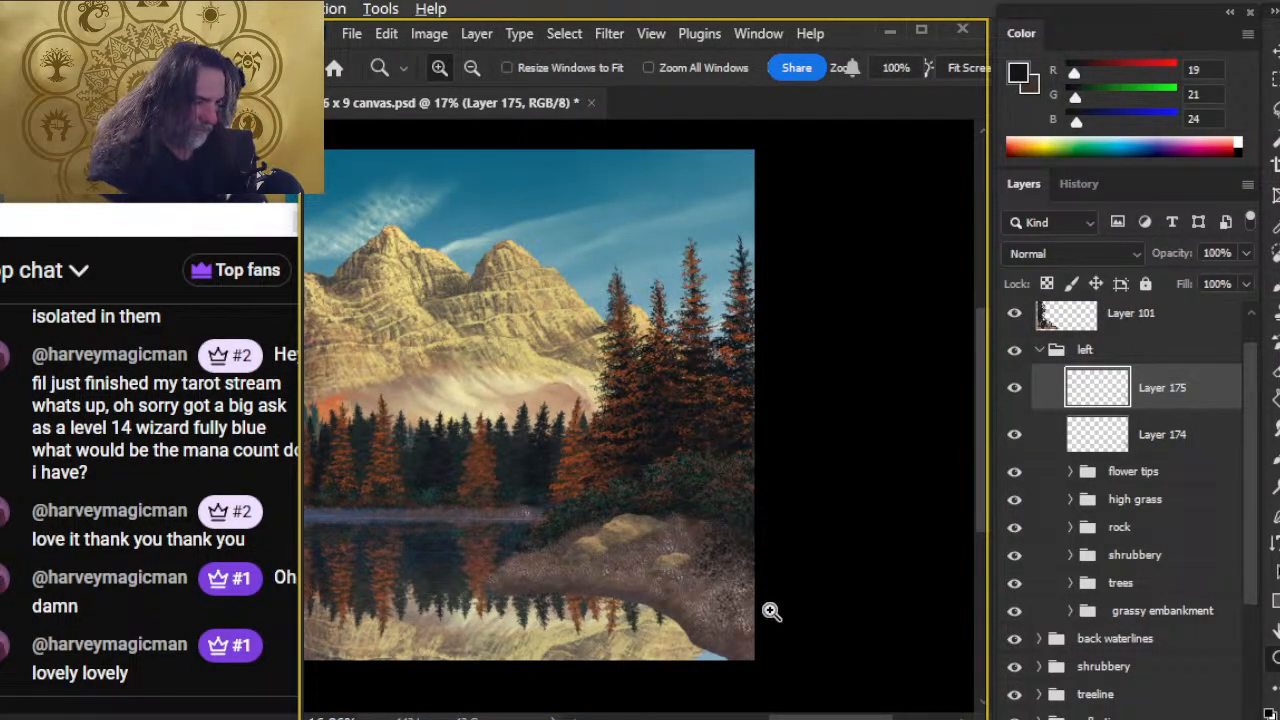
drag(775, 598, 823, 678)
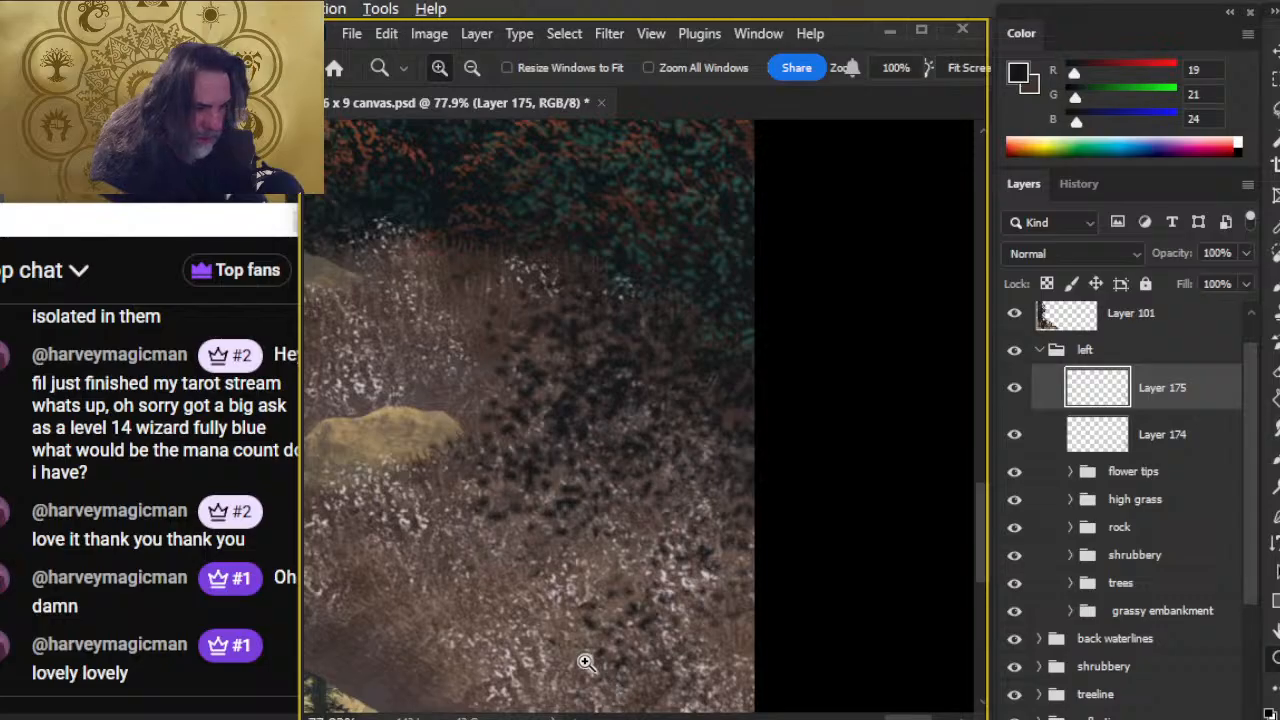
key(b)
alt+click(420, 508)
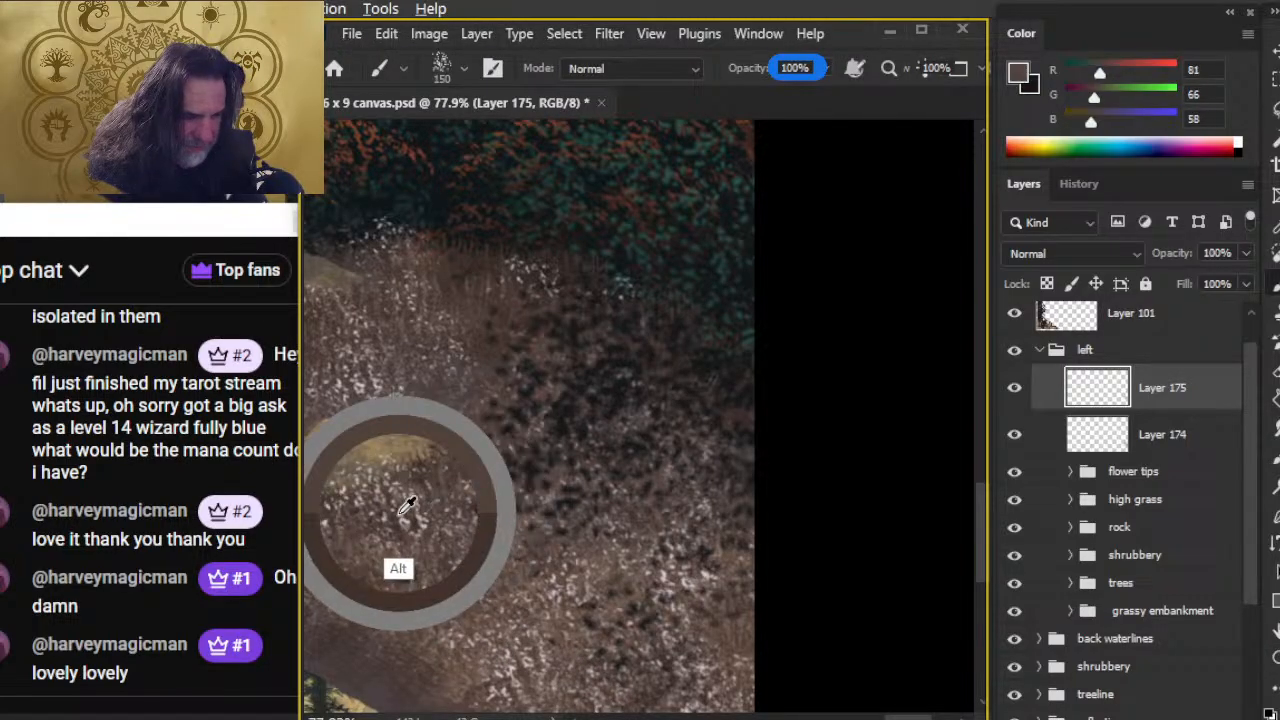
alt+click(405, 510)
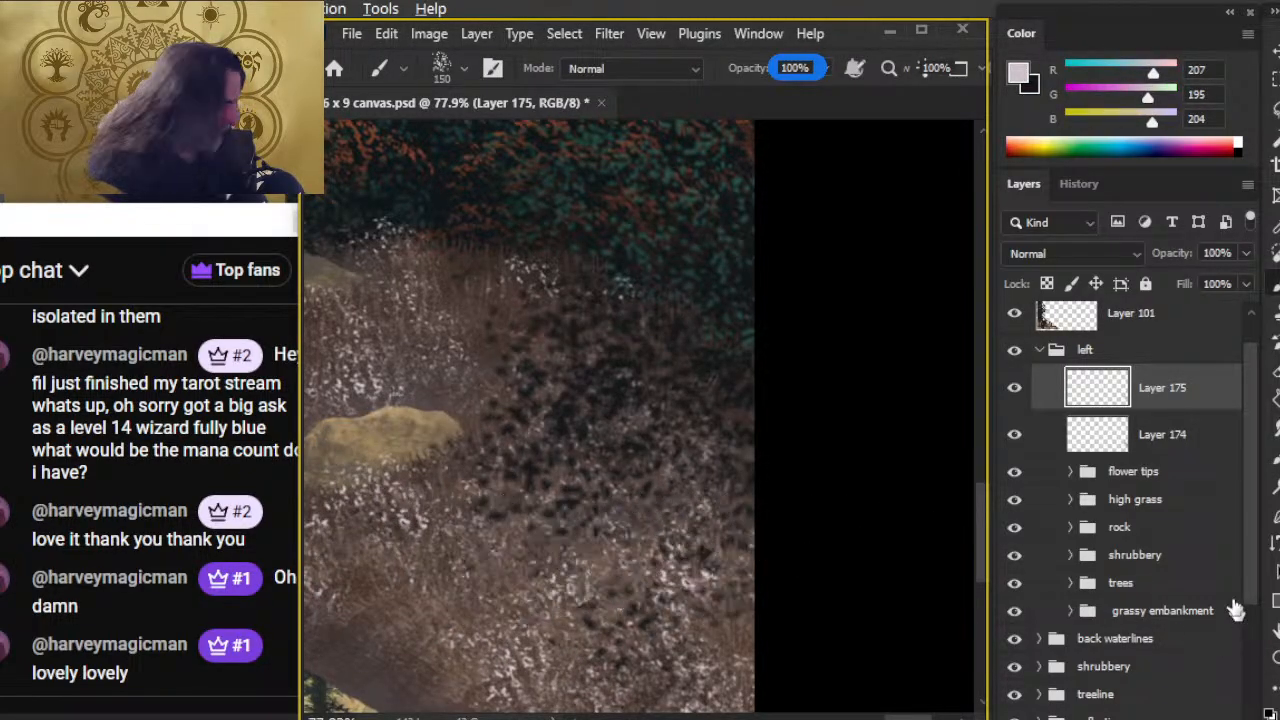
key(ctrl+shift+alt+n)
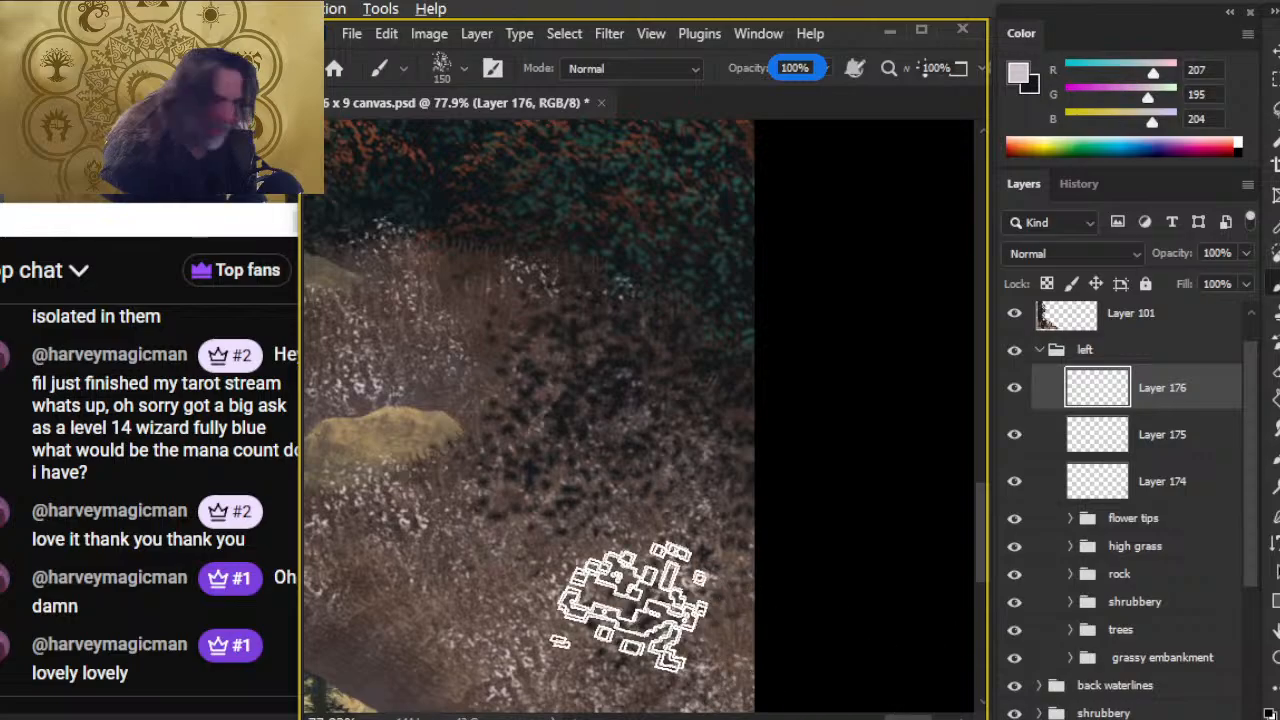
mouse_move(482, 497)
mouse_down()
mouse_move(525, 427)
mouse_move(604, 525)
mouse_move(567, 365)
mouse_move(662, 457)
mouse_move(640, 355)
mouse_move(650, 352)
mouse_move(642, 467)
mouse_move(504, 487)
mouse_move(517, 422)
mouse_move(734, 382)
mouse_move(567, 432)
mouse_move(624, 382)
mouse_move(730, 337)
mouse_up()
- Thin out and rebuild the pale flower specks over the dark foliage, alternating the 40% opacity Eraser with the size 150 Brush
key(e)
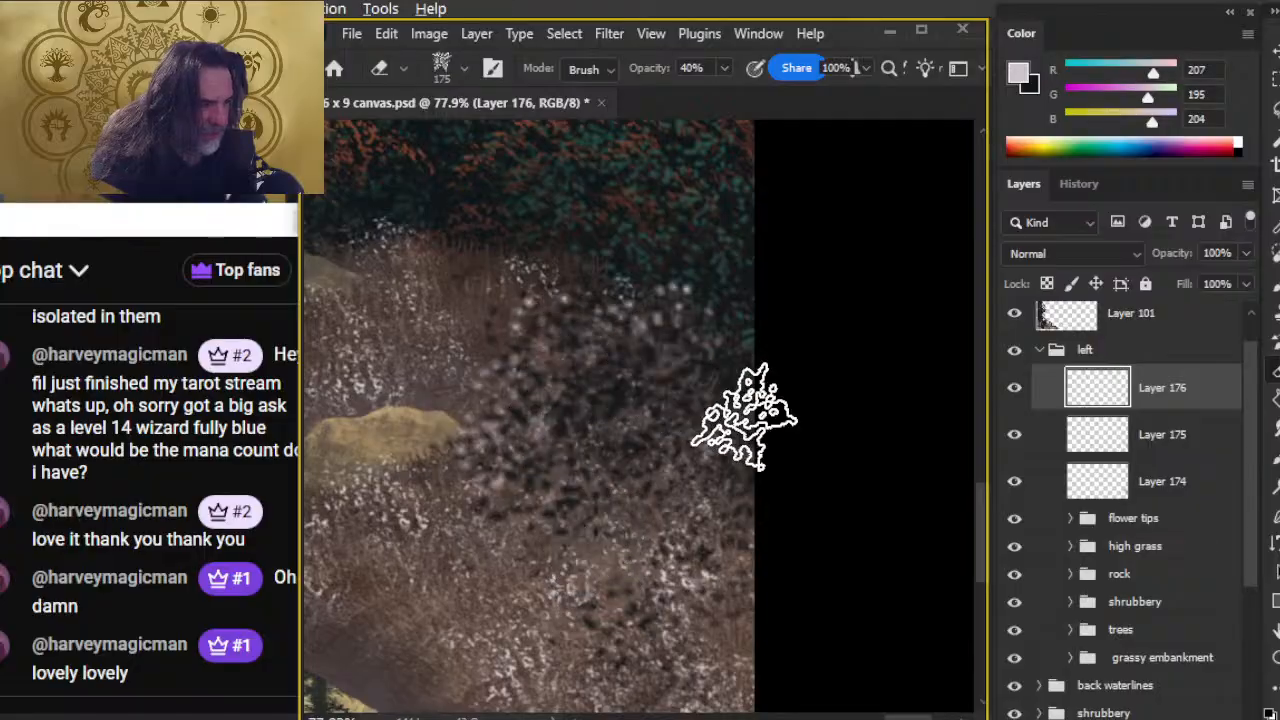
key(b)
mouse_move(598, 418)
mouse_down()
mouse_move(588, 403)
mouse_move(689, 380)
mouse_up()
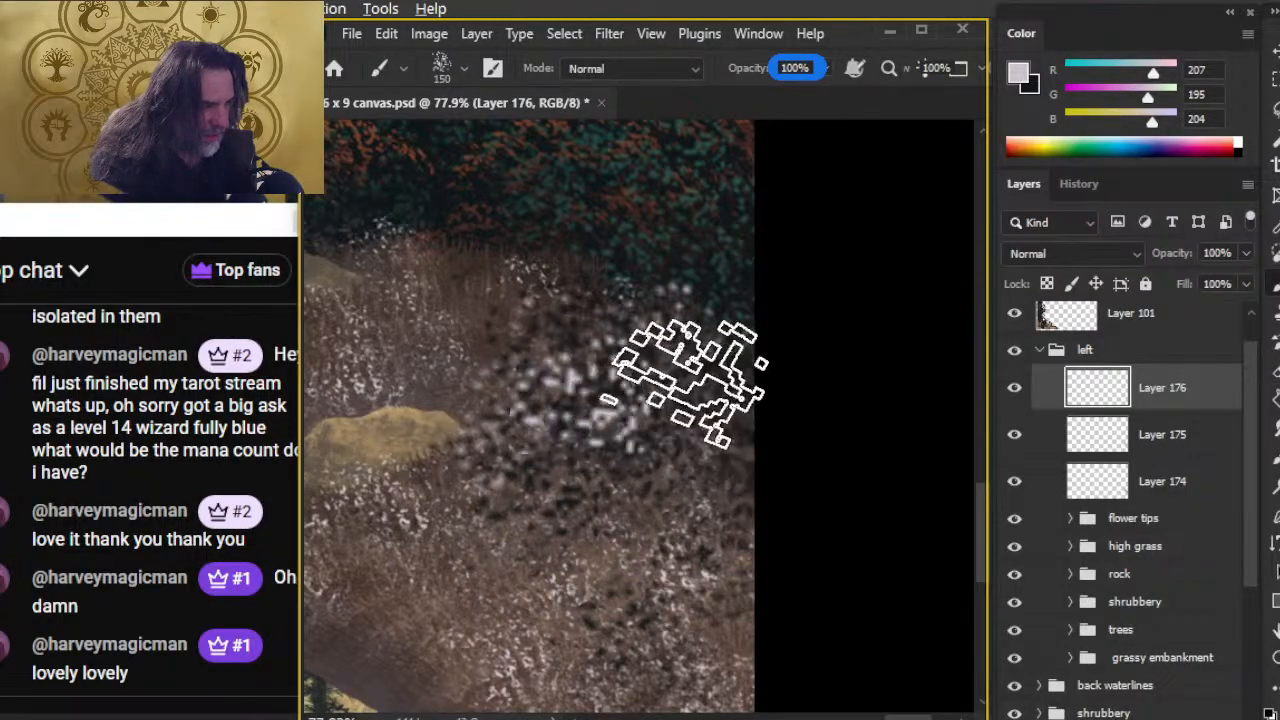
key(e)
drag(591, 474, 622, 452)
key(b)
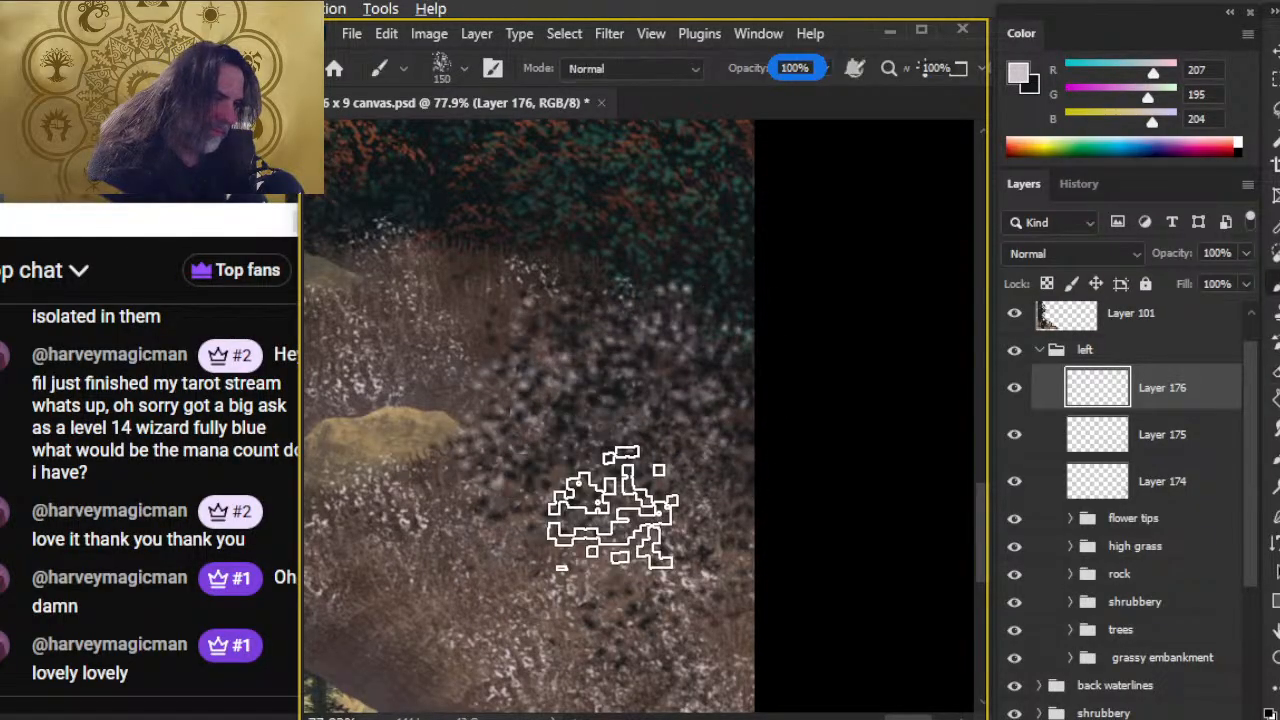
drag(710, 412, 748, 420)
key(e)
drag(651, 409, 697, 302)
- Merge Layers 176 and 175 down into Layer 174, and toggle its visibility to compare the embankment with and without the foliage
key(z)
drag(754, 485, 580, 505)
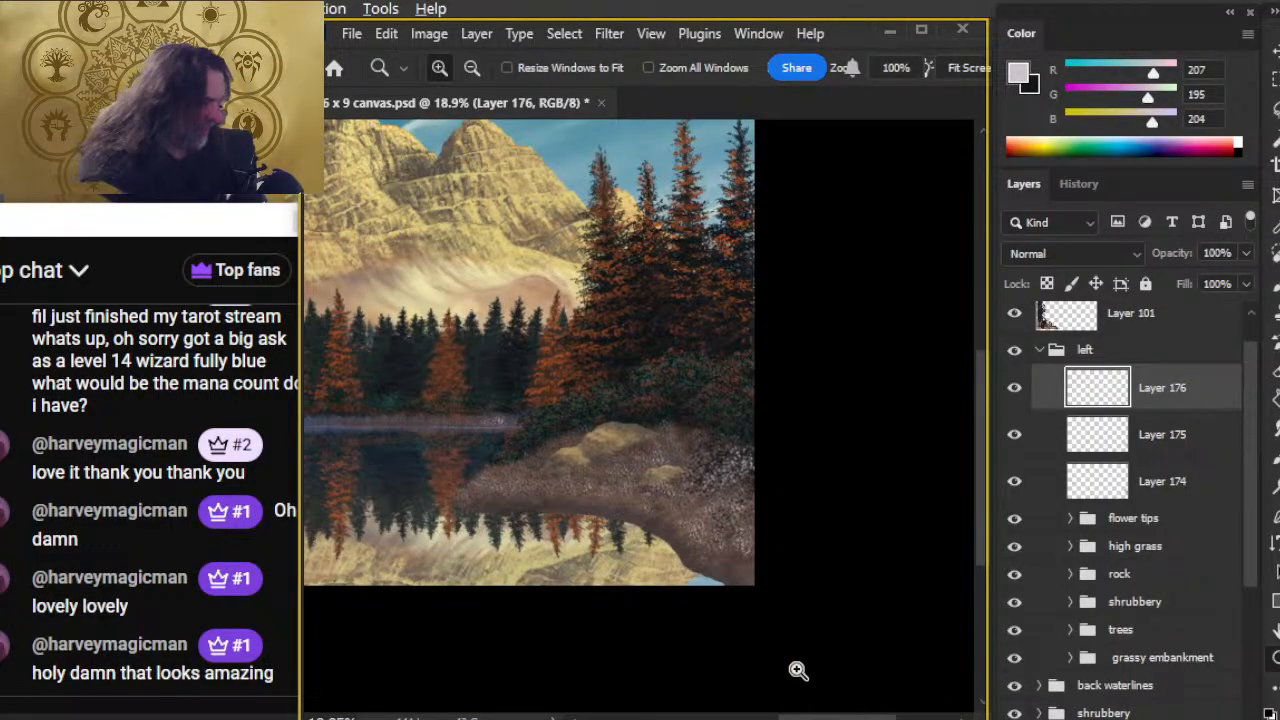
key(ctrl+e)
key(ctrl+e)
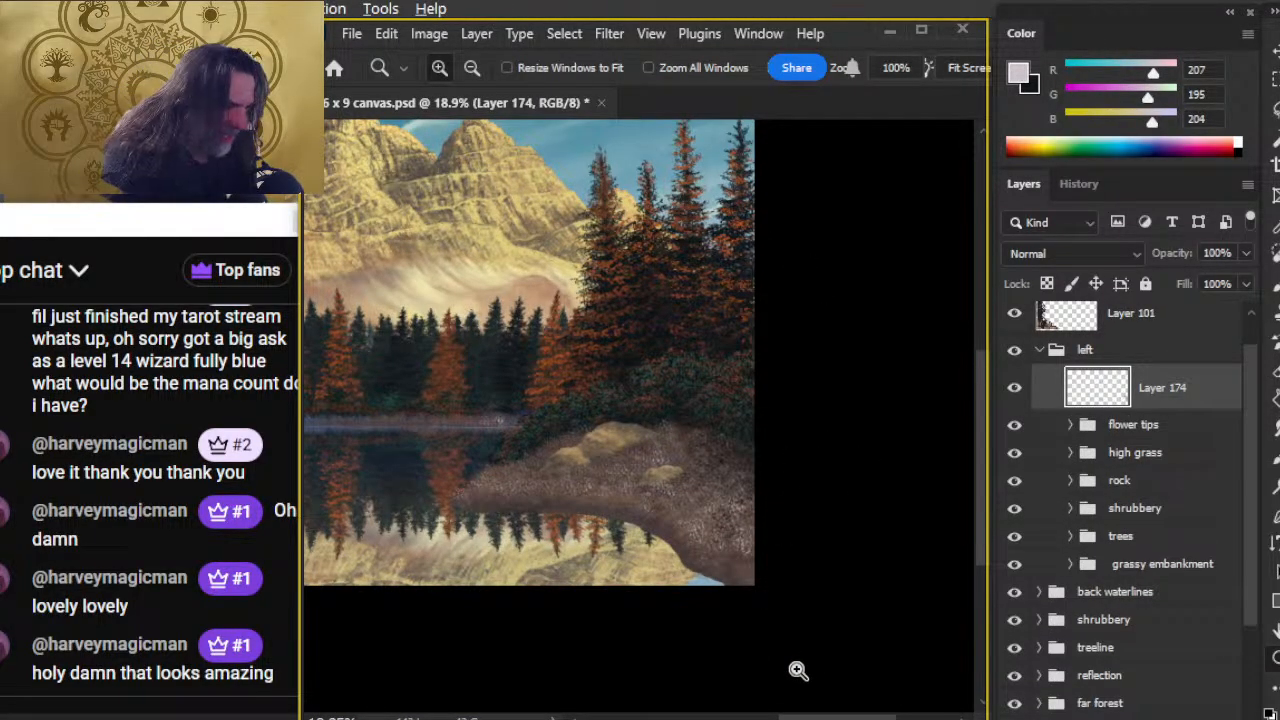
drag(743, 462, 747, 597)
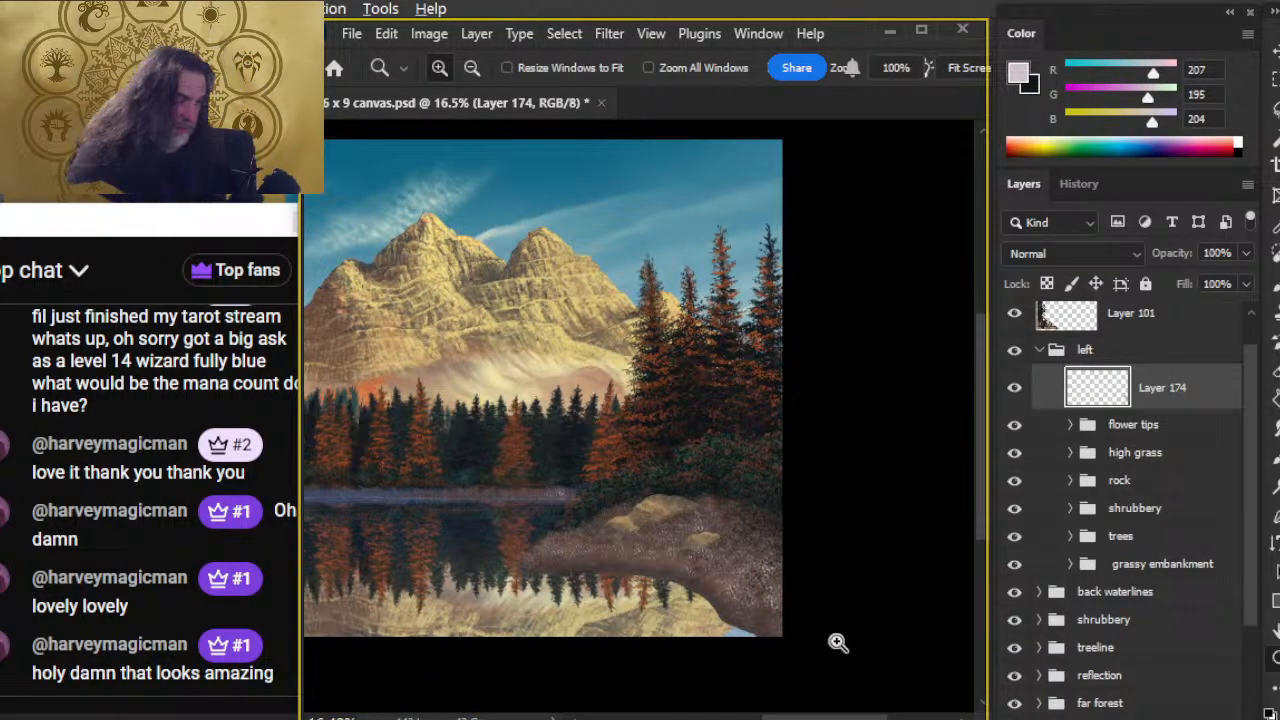
click(1015, 390)
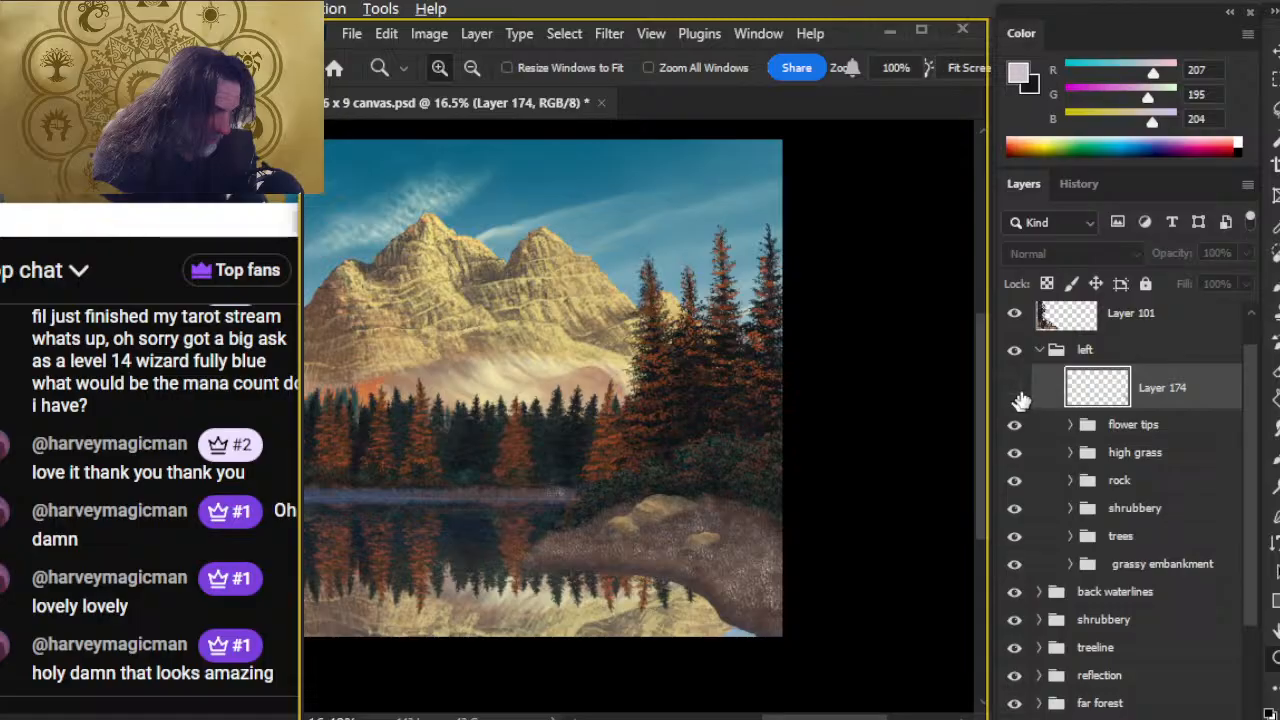
click(1015, 390)
mouse_move(837, 609)
mouse_down()
mouse_move(782, 538)
mouse_move(743, 538)
mouse_up()
drag(896, 585, 575, 474)
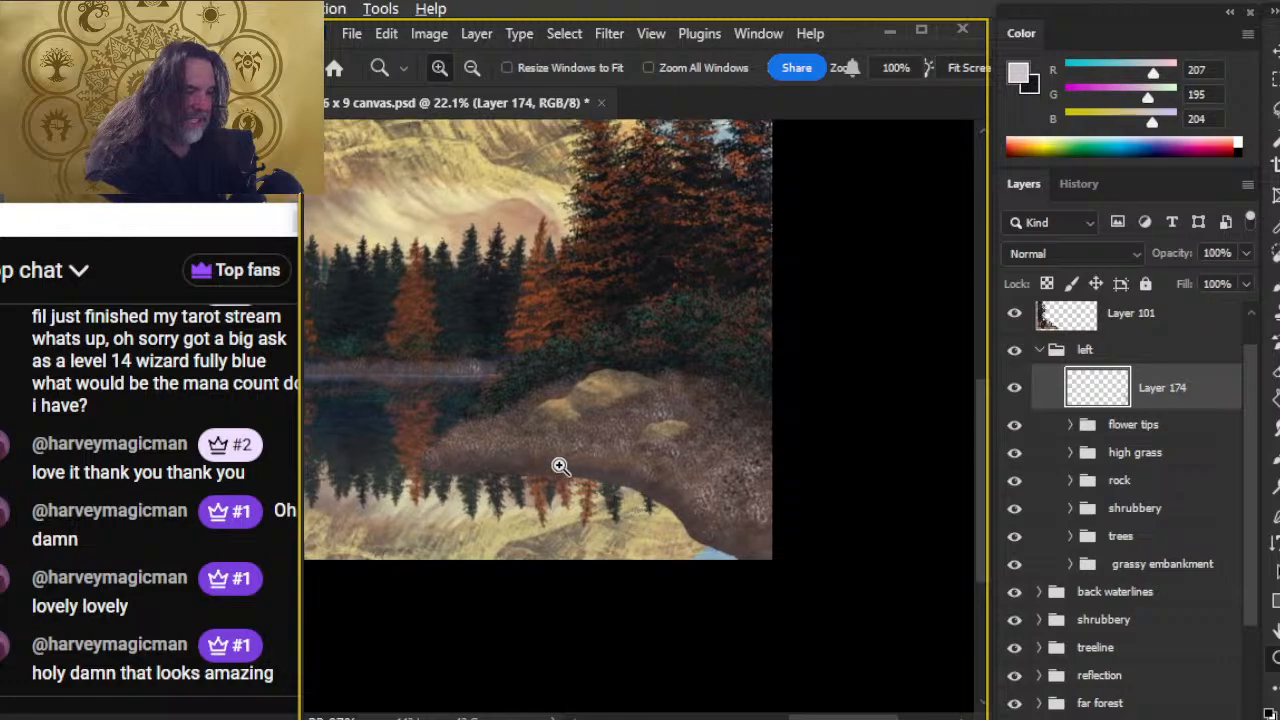
key(l)
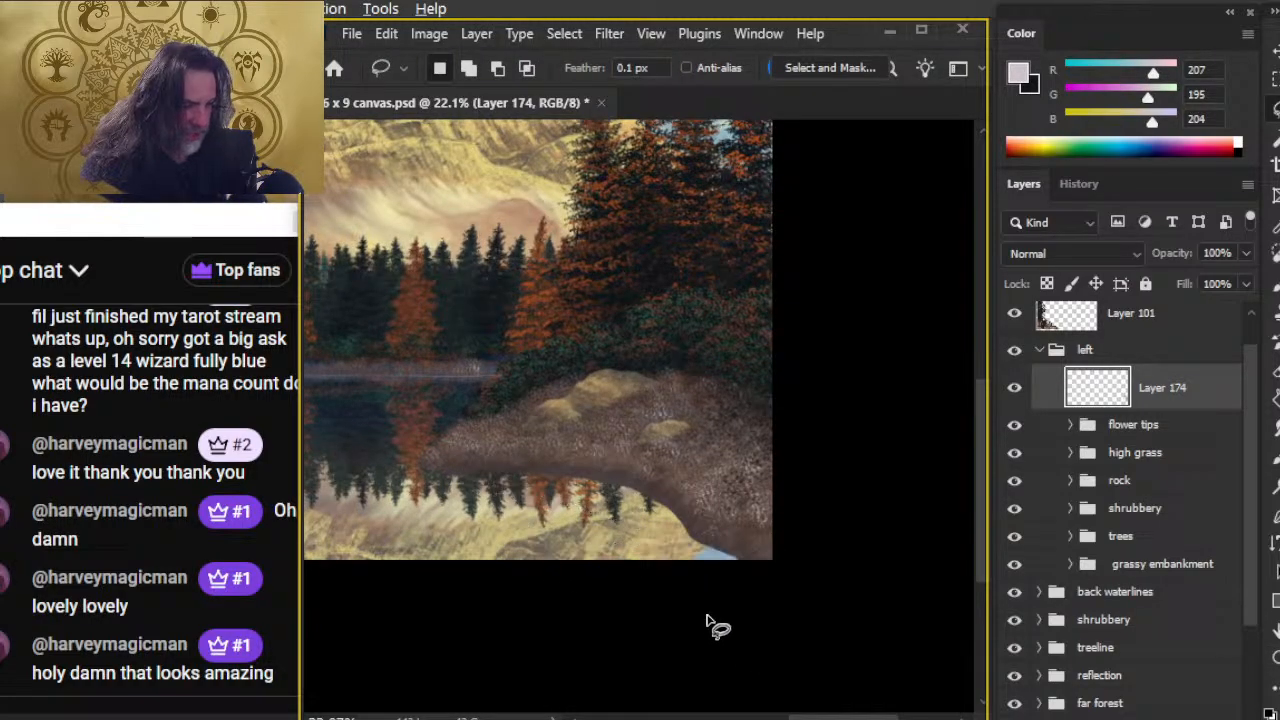
drag(623, 529, 945, 530)
mouse_move(700, 487)
mouse_down()
mouse_move(877, 503)
mouse_move(696, 436)
mouse_up()
- Select Layer 101 and reposition the black foreground tree sketch closer to the canvas's left edge, clearing any selection
key(z)
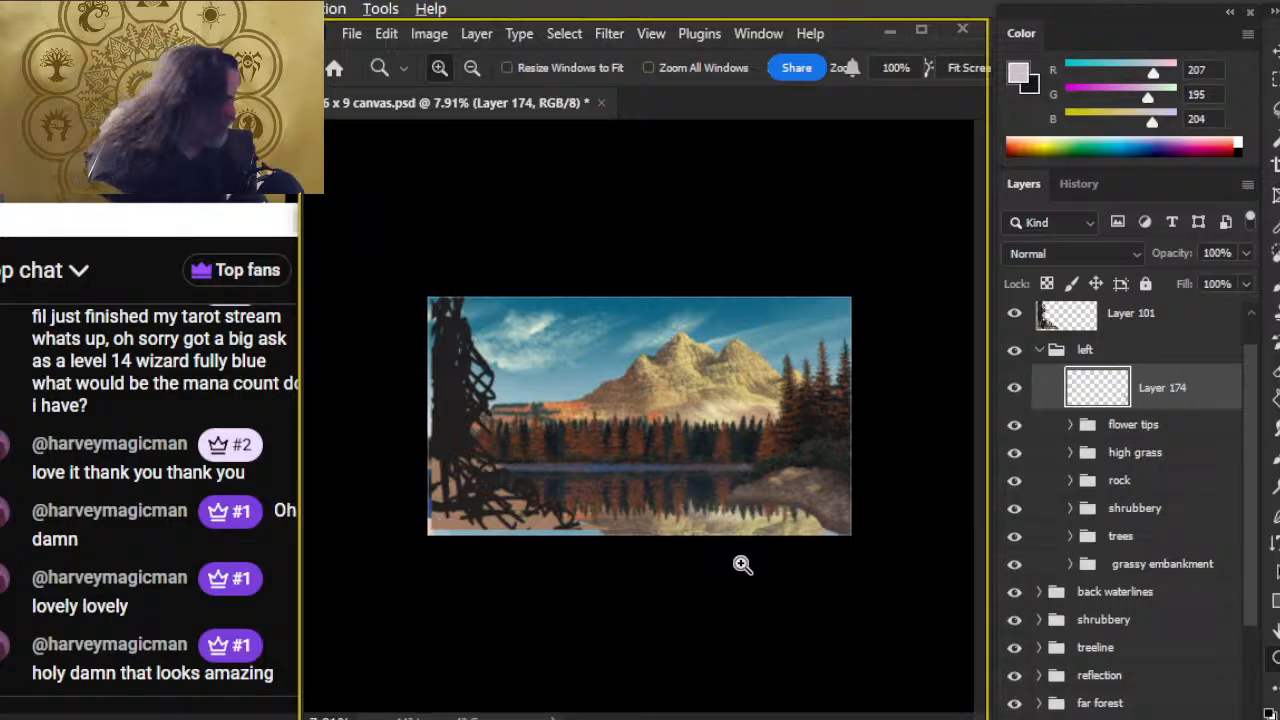
click(1117, 328)
key(v)
drag(746, 460, 718, 570)
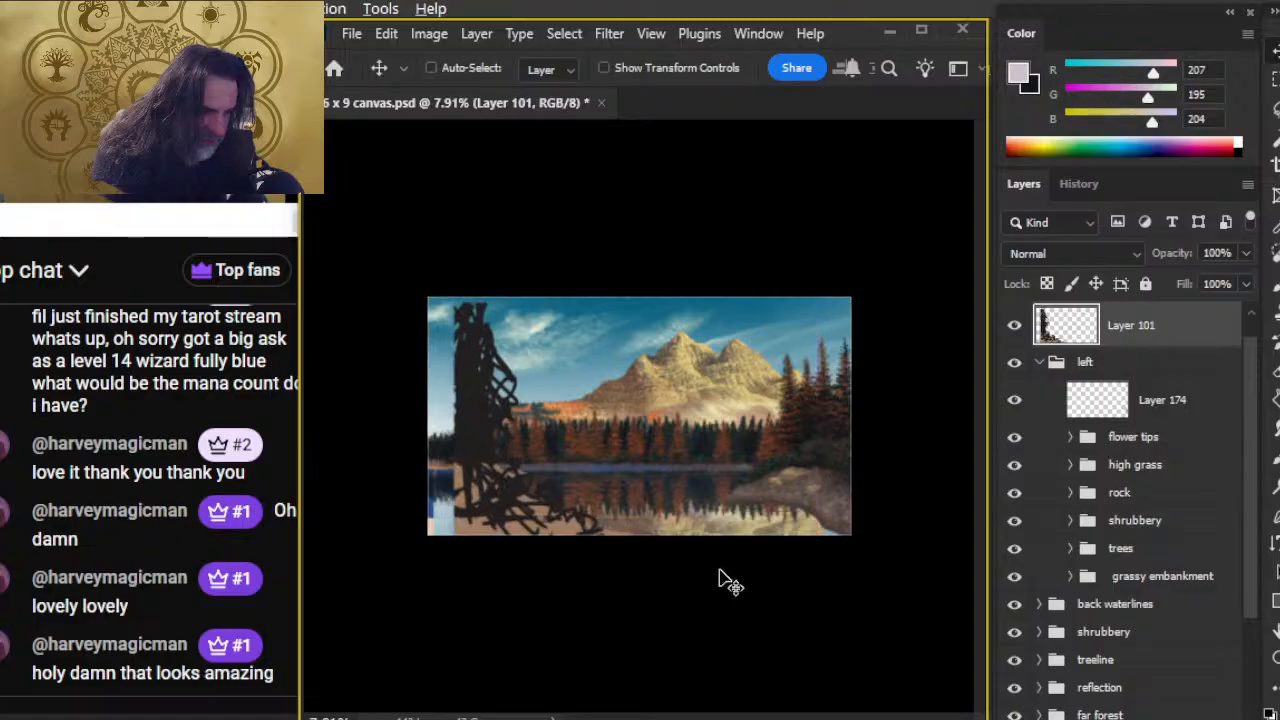
key(l)
mouse_move(455, 318)
mouse_down()
mouse_move(425, 420)
mouse_move(545, 555)
mouse_move(550, 580)
mouse_up()
key(ctrl+d)
key(v)
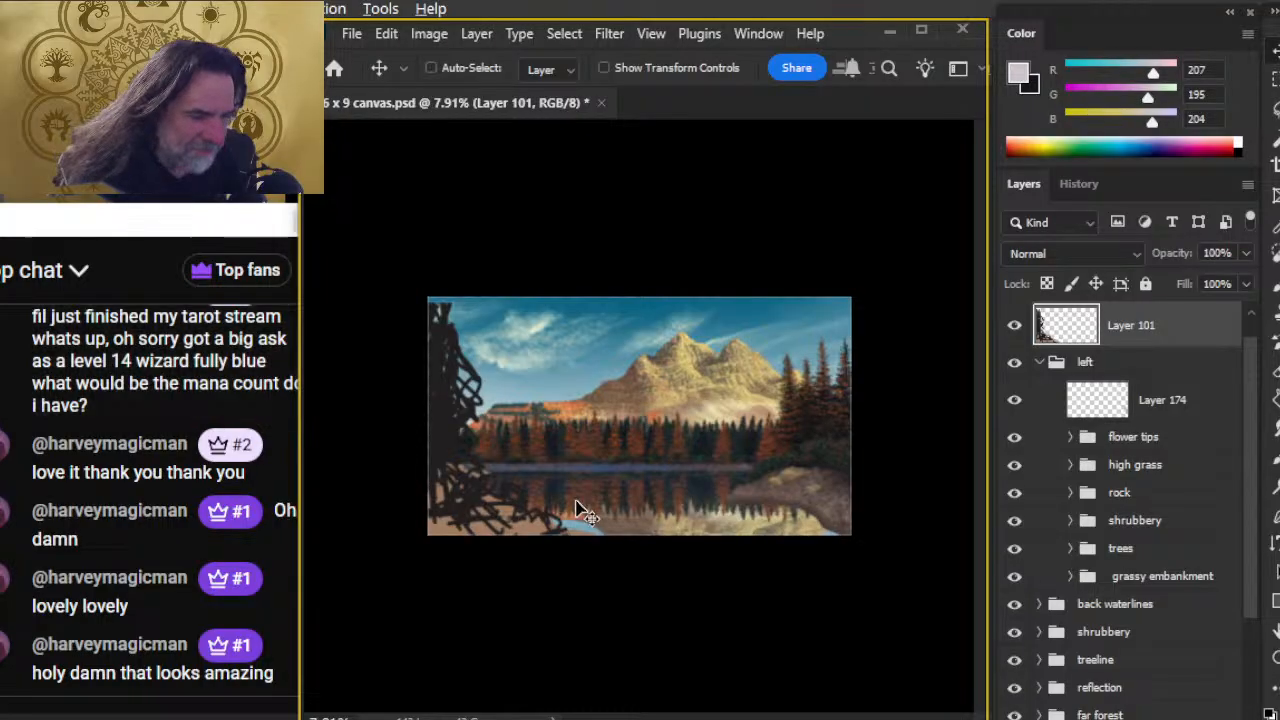
- Show the painting full screen and examine the mountain, clouds, treeline and embankment, clearing any lasso outlines drawn over them
key(f)
key(f)
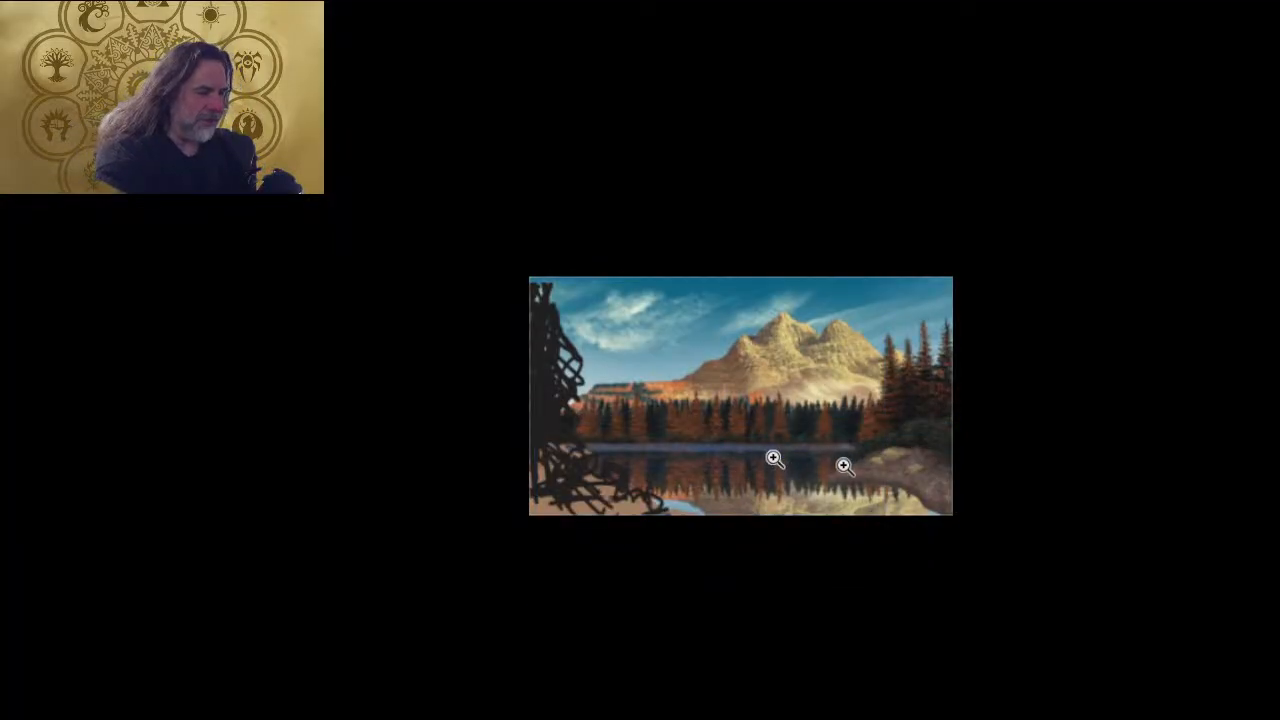
drag(803, 514, 946, 568)
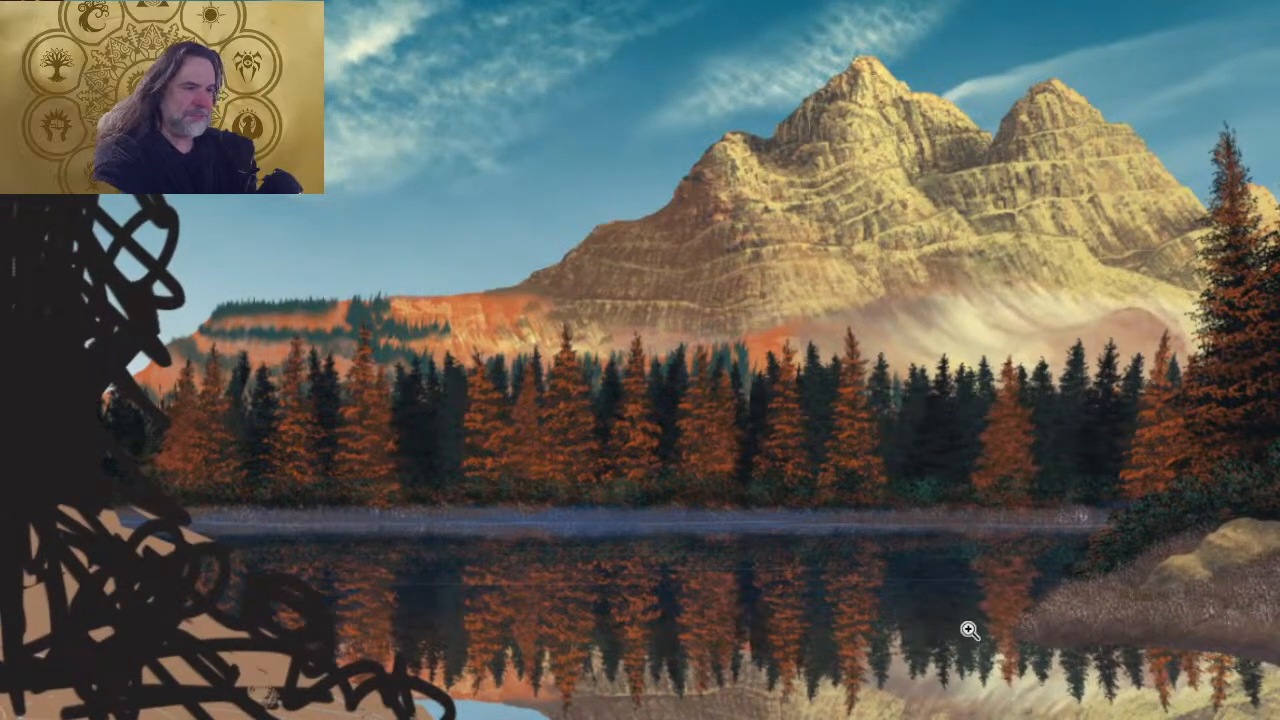
drag(975, 637, 904, 524)
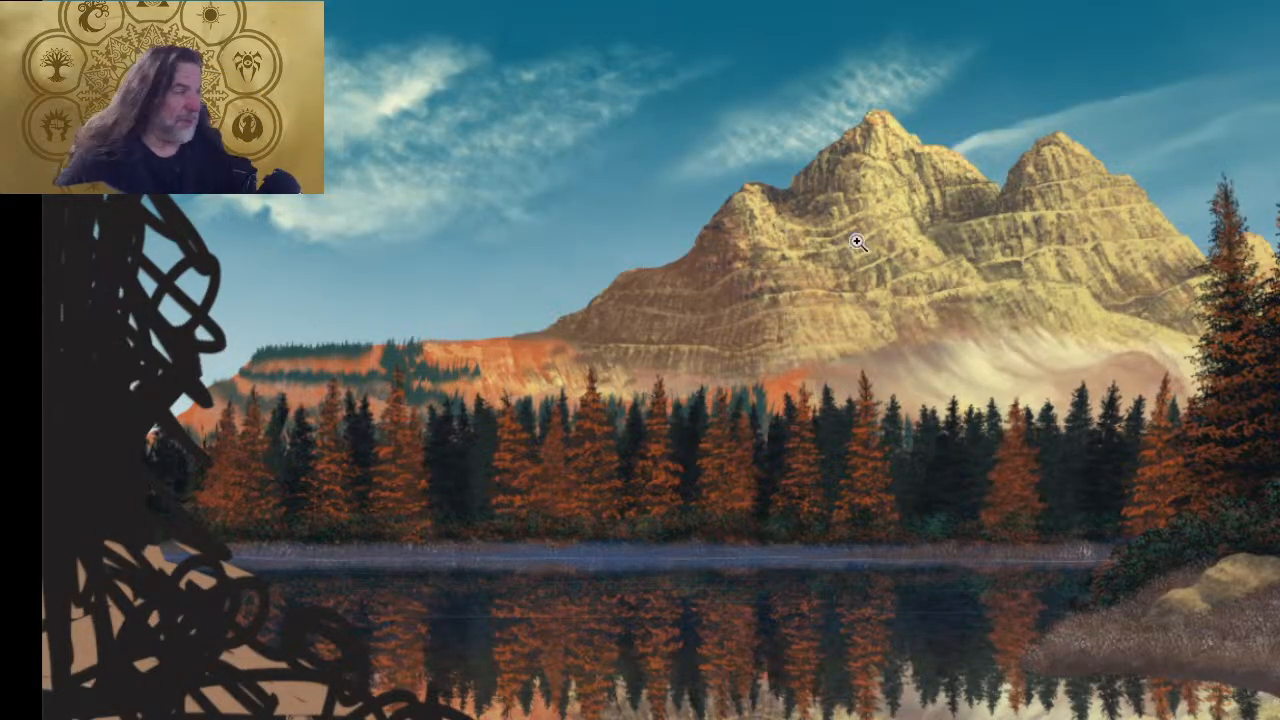
mouse_move(958, 200)
mouse_down()
mouse_move(968, 214)
mouse_move(977, 206)
mouse_move(957, 198)
mouse_move(960, 222)
mouse_move(932, 205)
mouse_up()
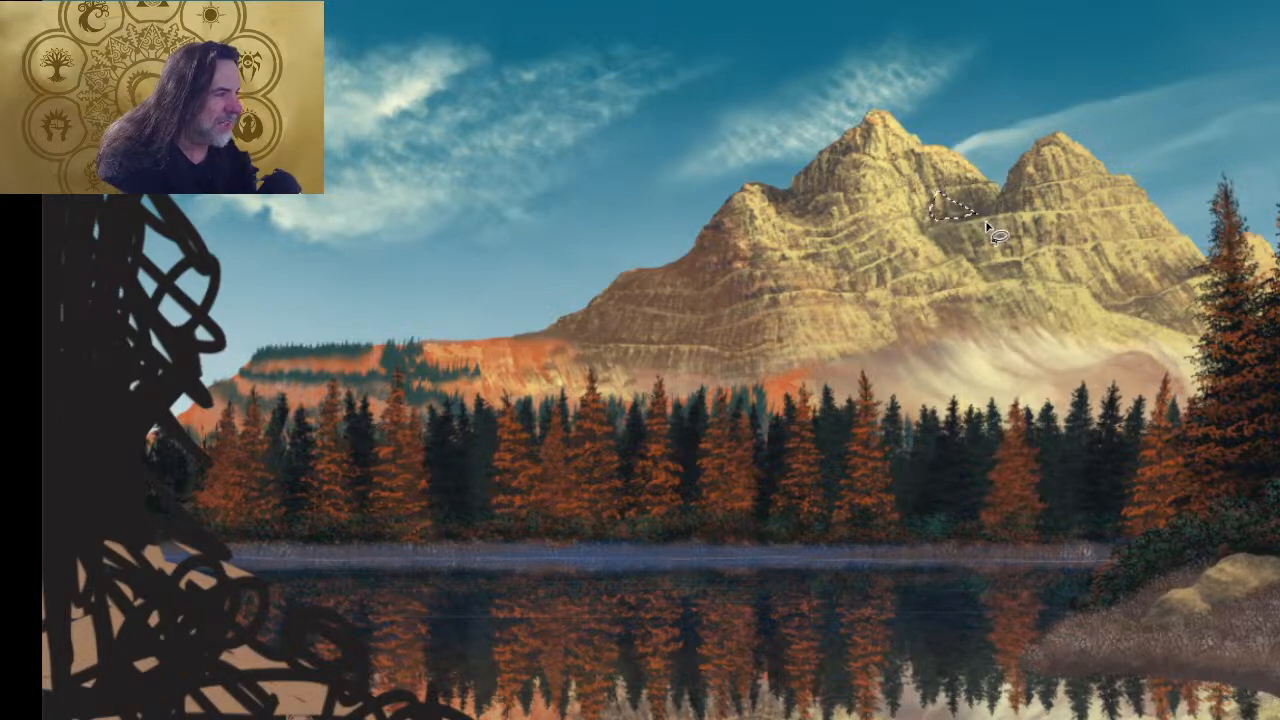
mouse_move(640, 140)
mouse_down()
mouse_move(491, 143)
mouse_move(684, 136)
mouse_up()
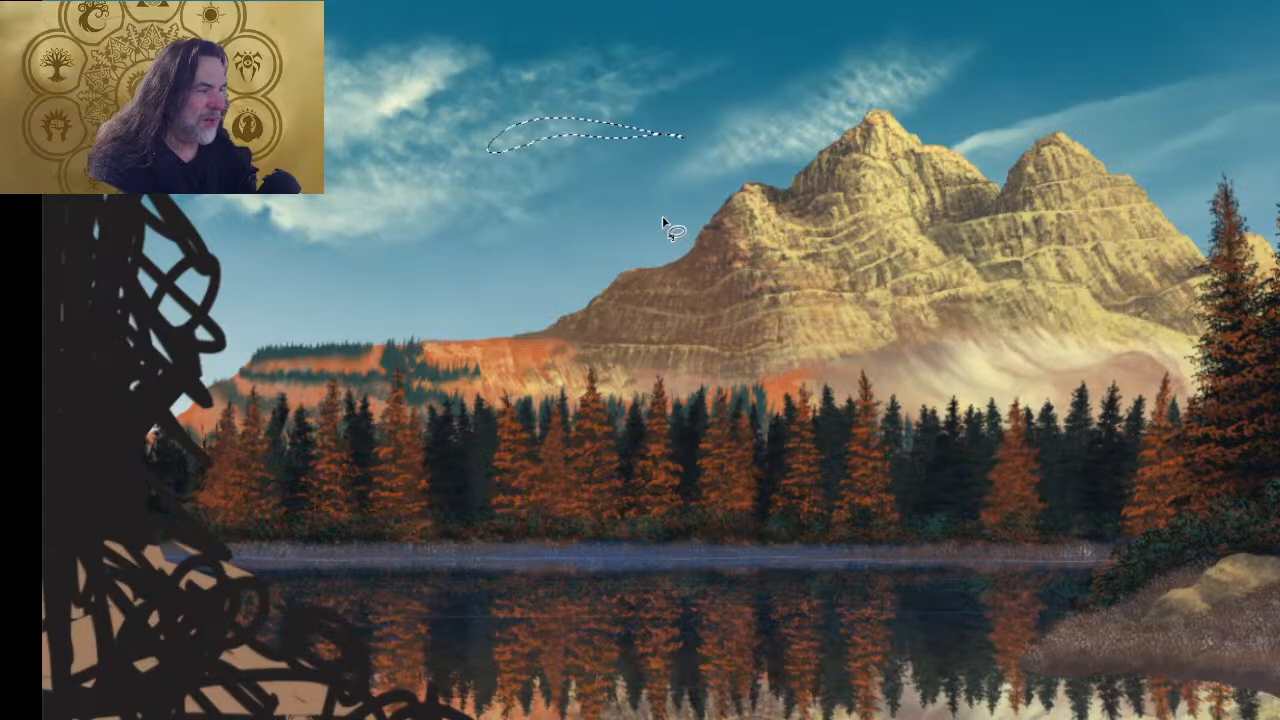
key(ctrl+d)
mouse_move(852, 338)
mouse_down()
mouse_move(777, 348)
mouse_move(917, 363)
mouse_move(831, 420)
mouse_move(857, 427)
mouse_up()
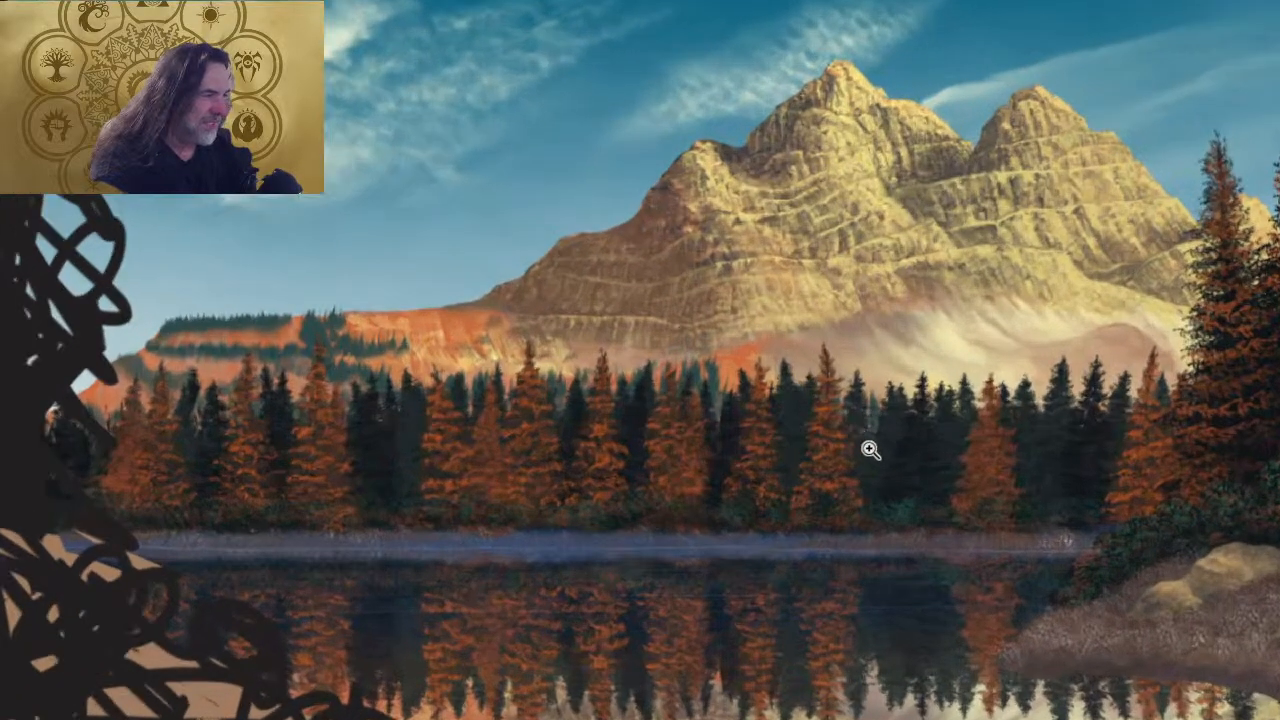
drag(939, 446, 903, 446)
drag(868, 427, 888, 448)
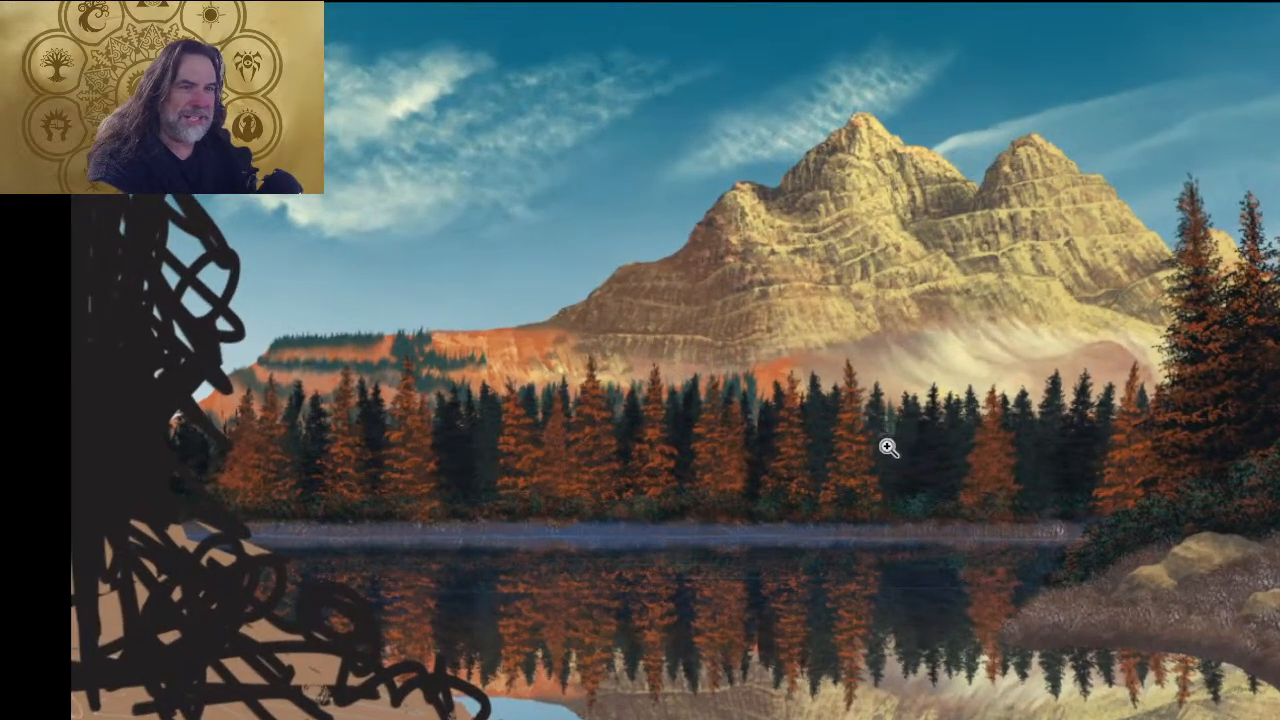
- Check the YouTube live stream in Chrome, and return to Photoshop with the painting in the standard windowed view
key(alt+Tab)
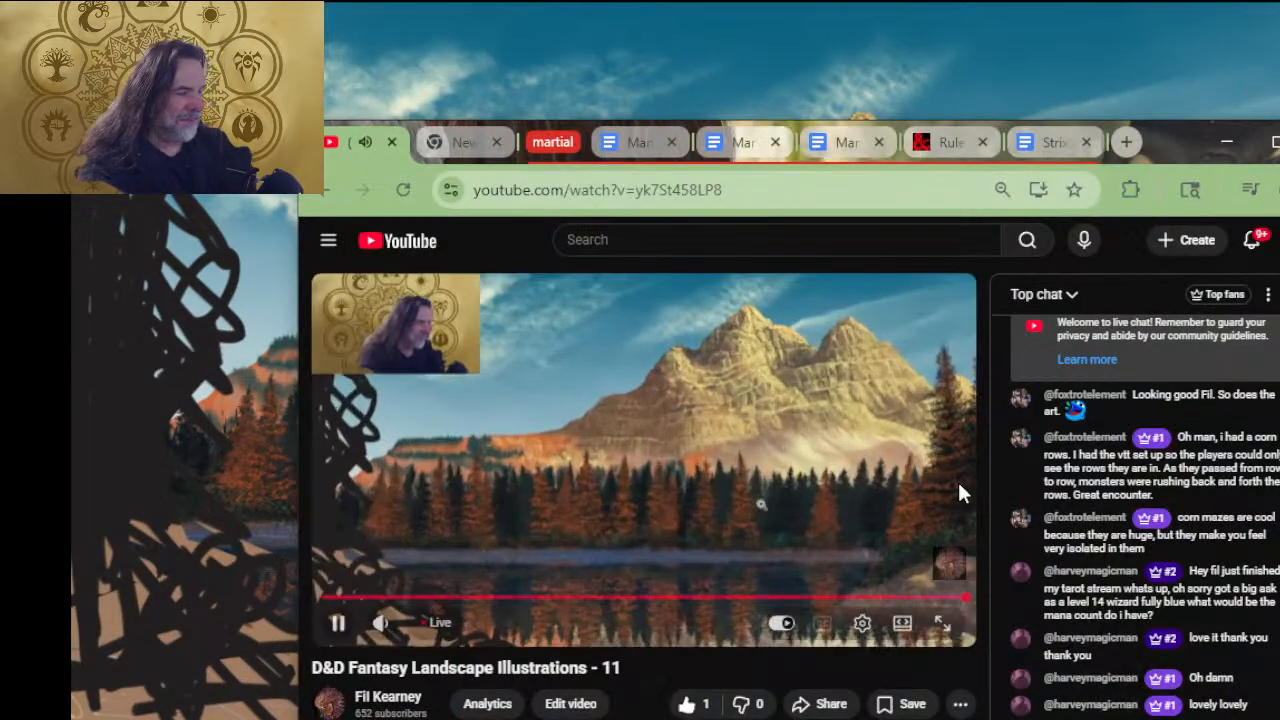
click(761, 29)
key(f)
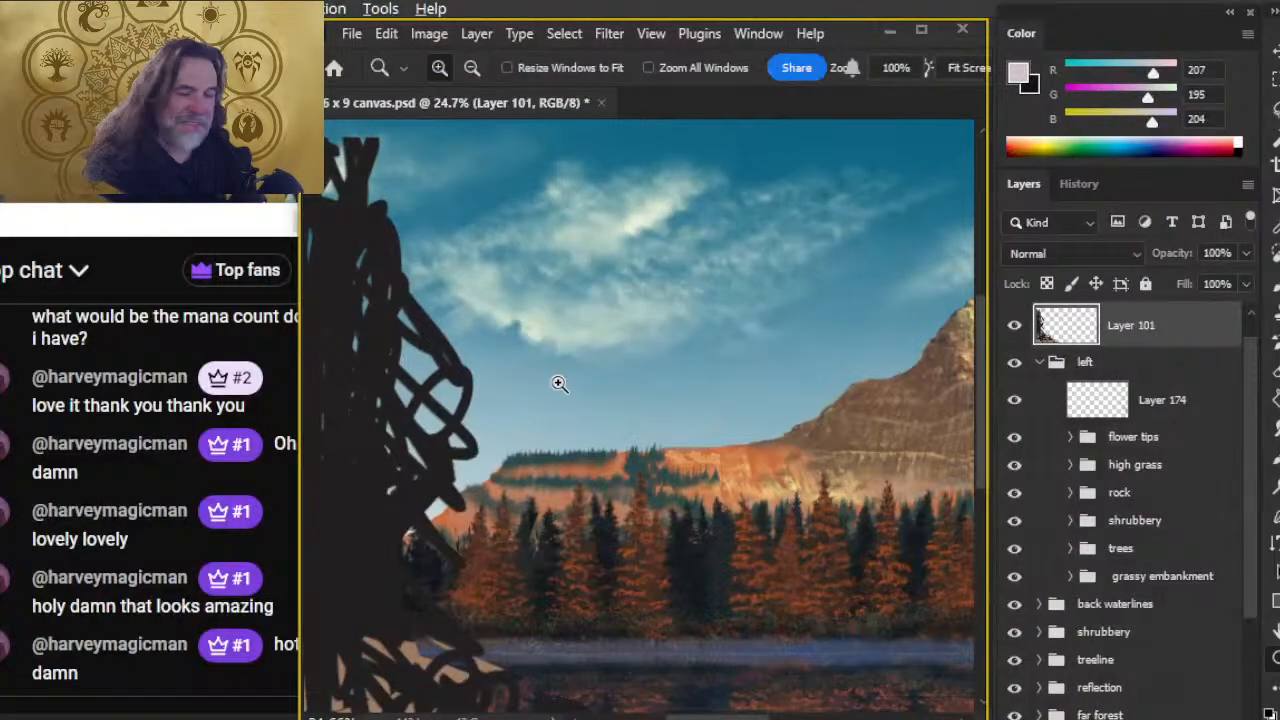
- Review most of the painting at a reduced zoom and switch to the D&D Fantasy Landscape stream window in Chrome
alt+click(628, 527)
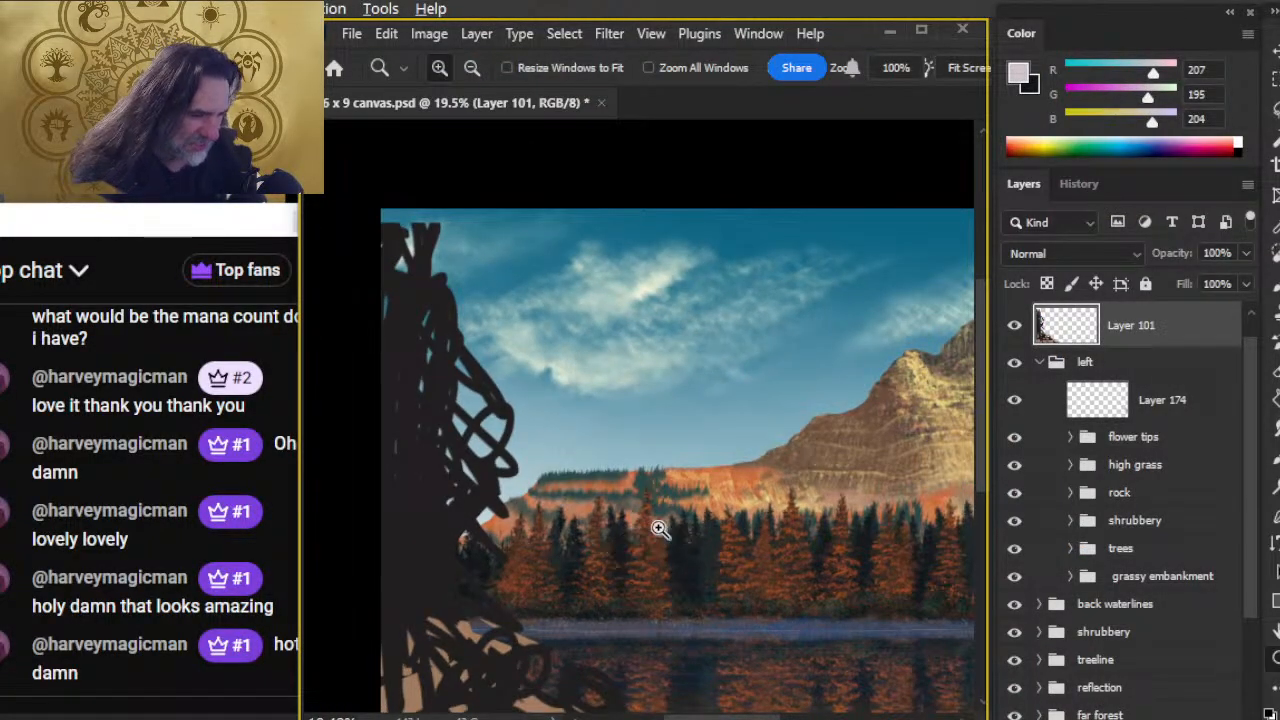
alt+click(645, 522)
drag(646, 520, 560, 414)
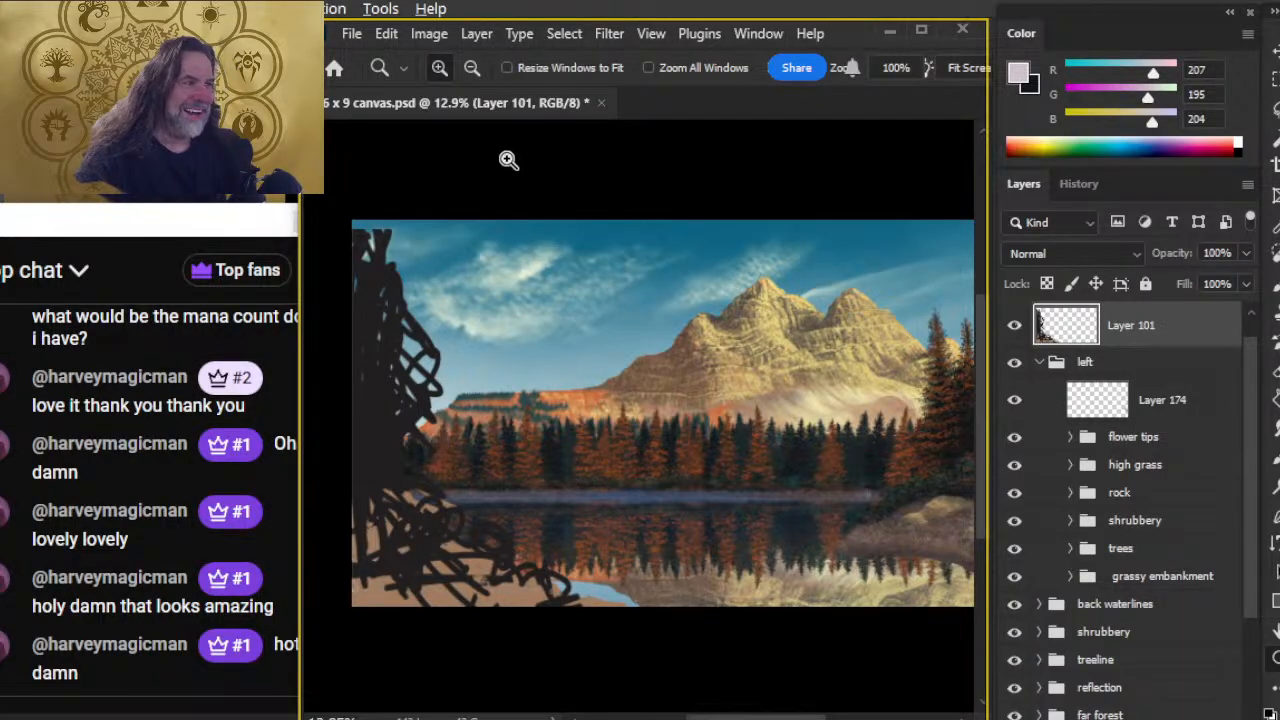
key(alt+Tab)
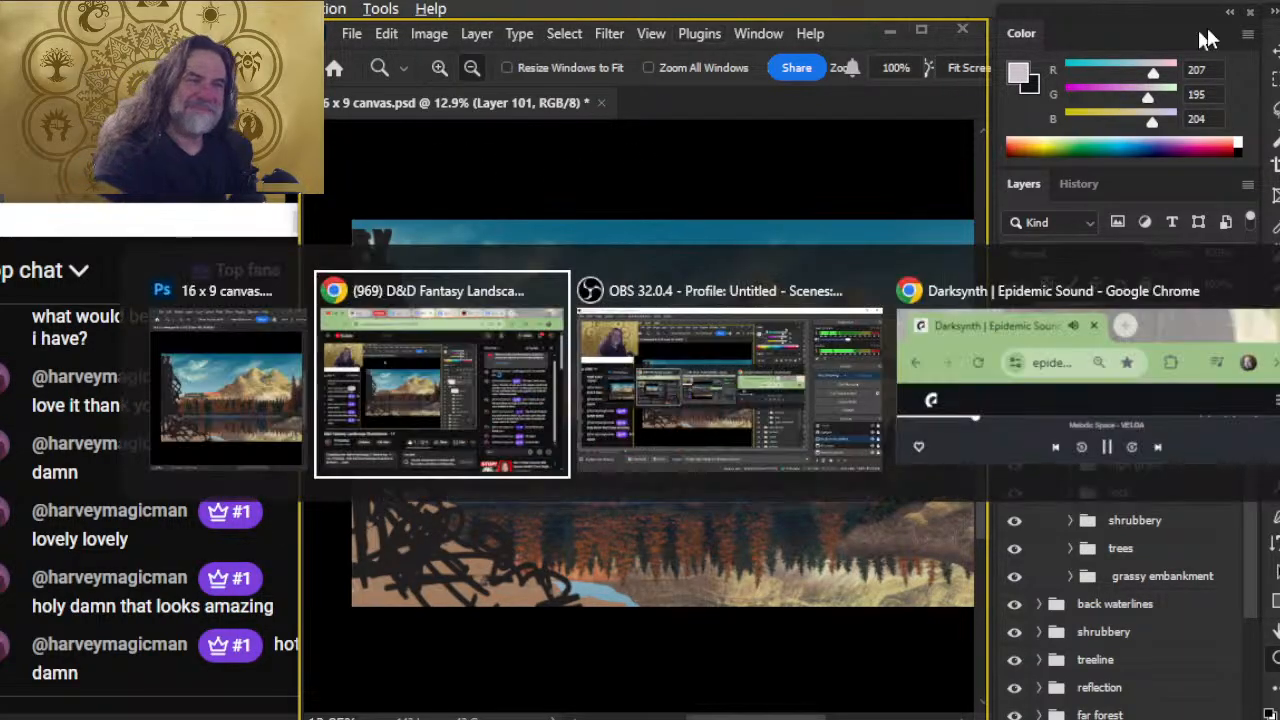